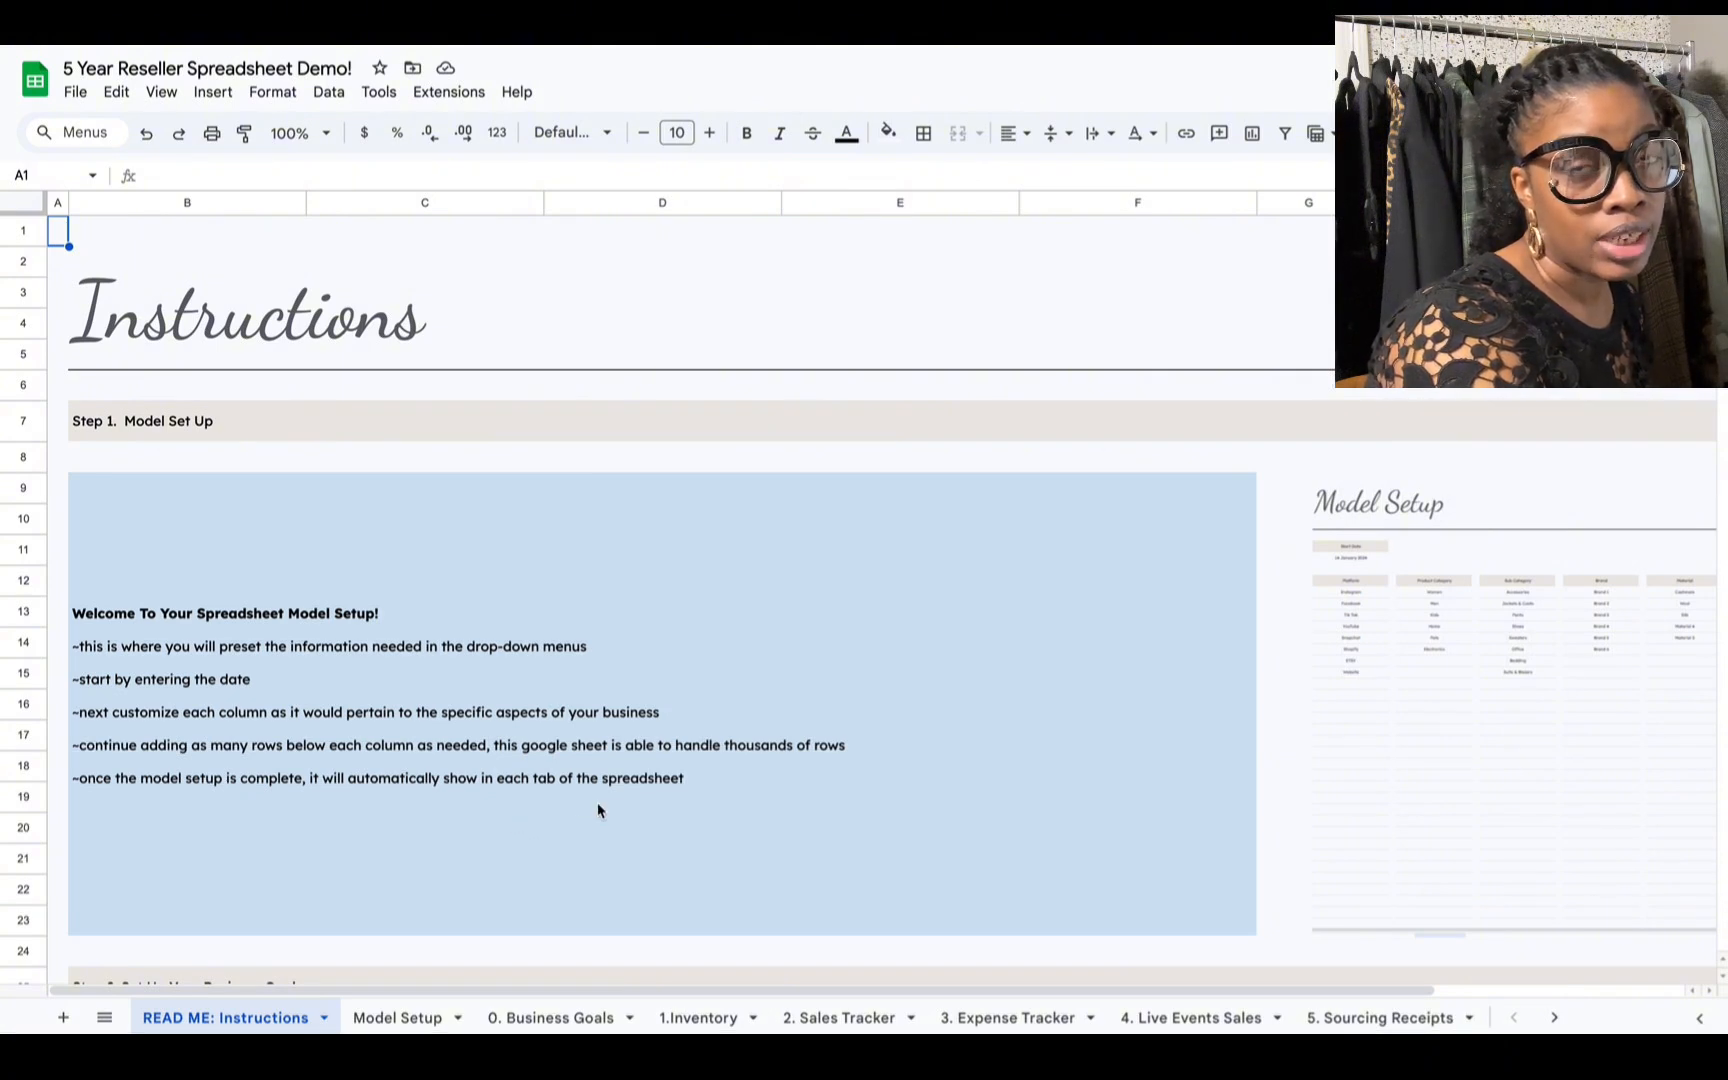
Step: Read the instructions for Steps 1 to 3, covering model setup, business and financial goals, and the Inventory tab
scroll(597, 808, "down", 1)
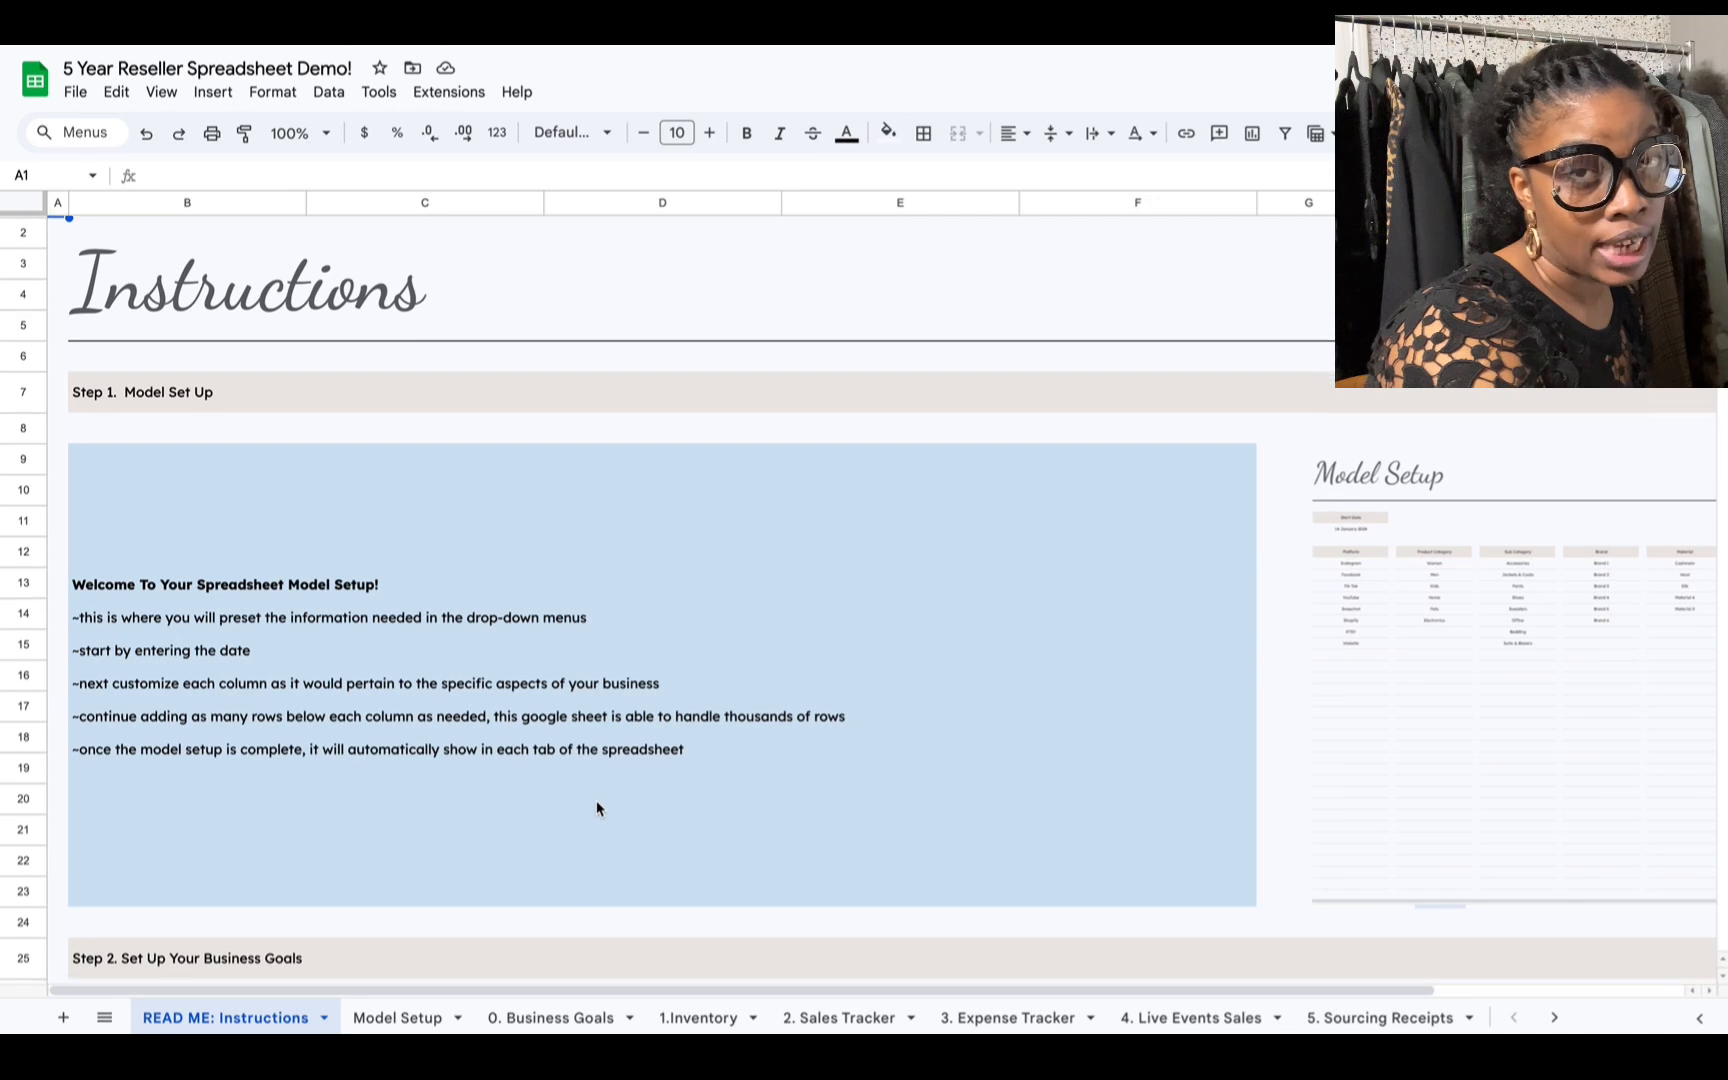
scroll(597, 808, "down", 1)
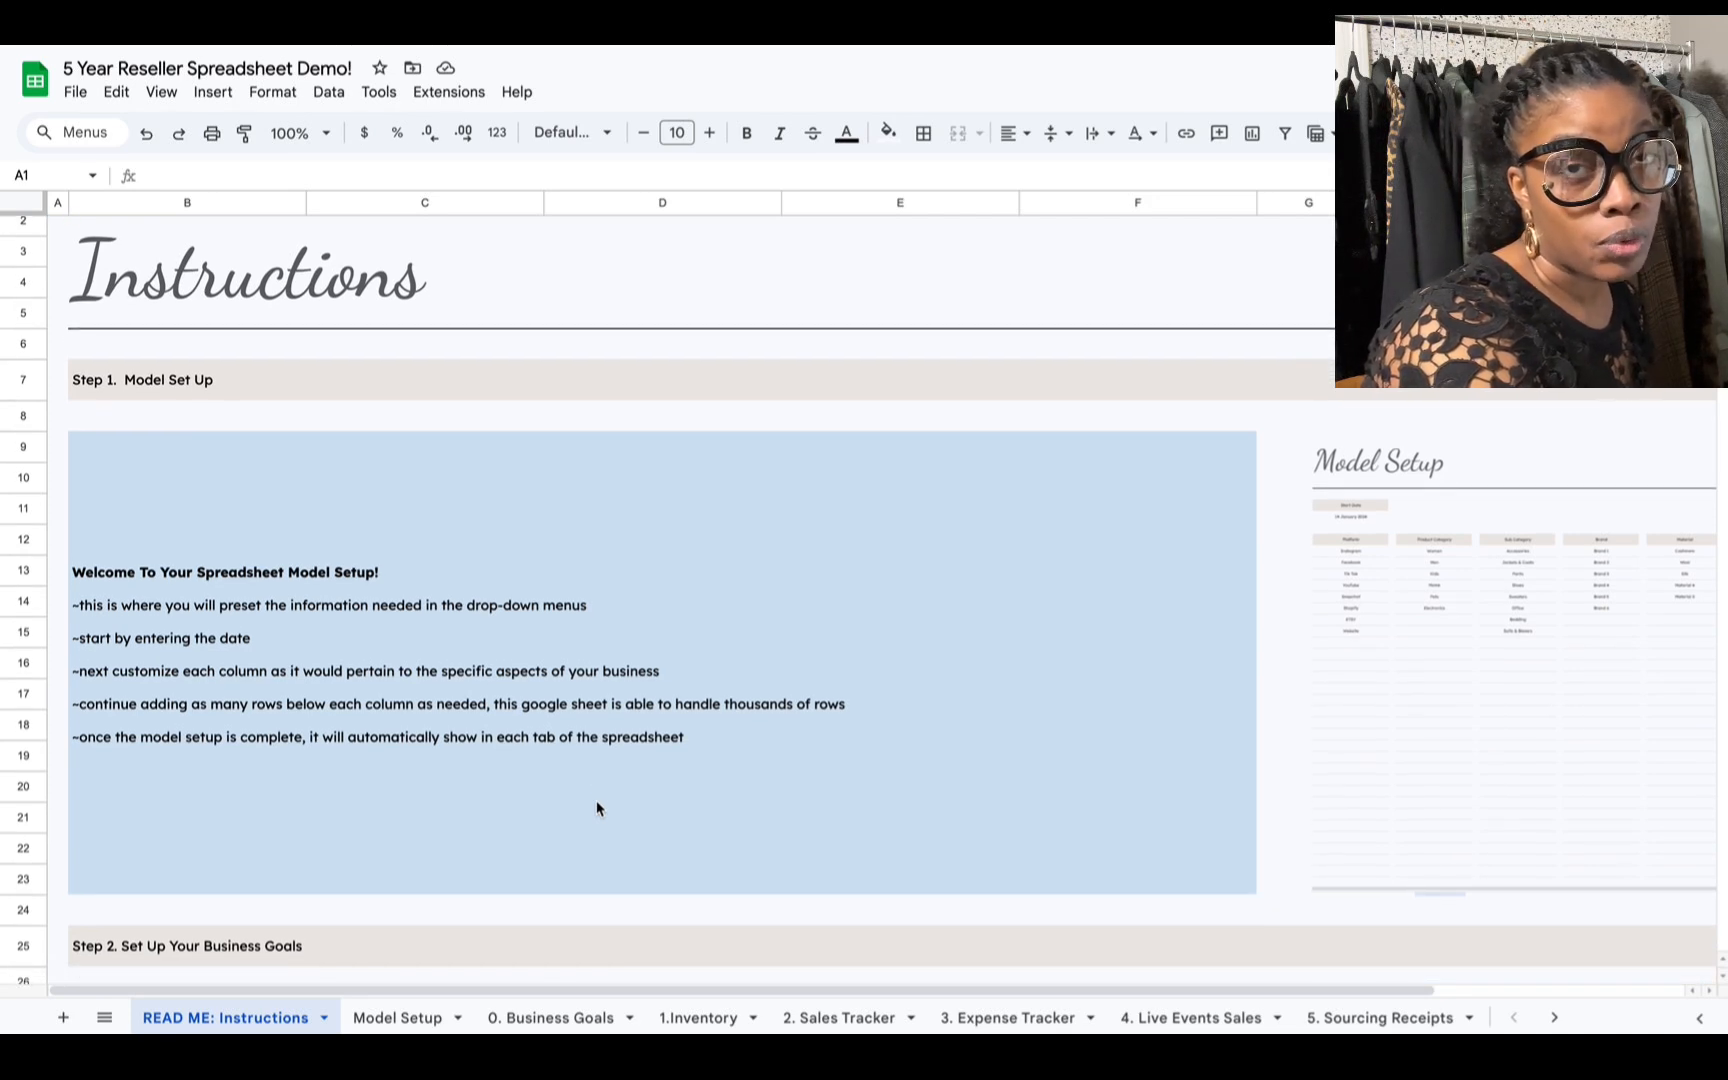
scroll(602, 680, "down", 5)
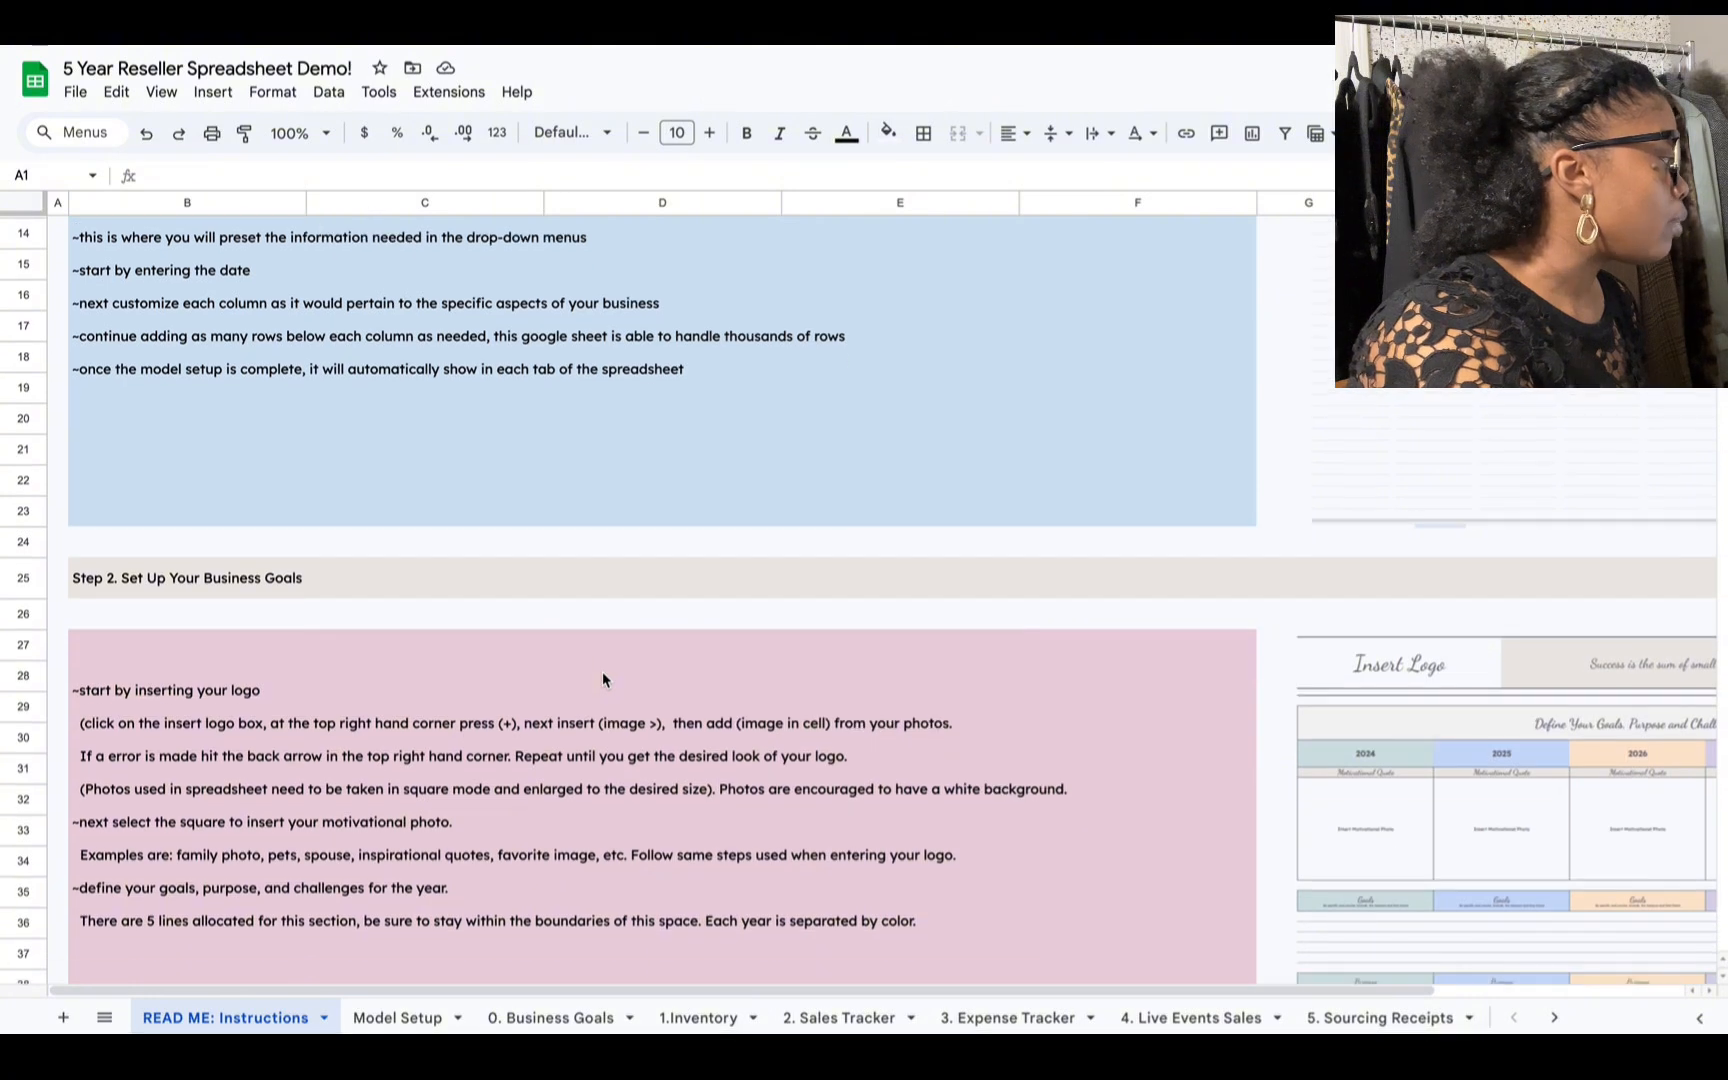
scroll(602, 680, "down", 1)
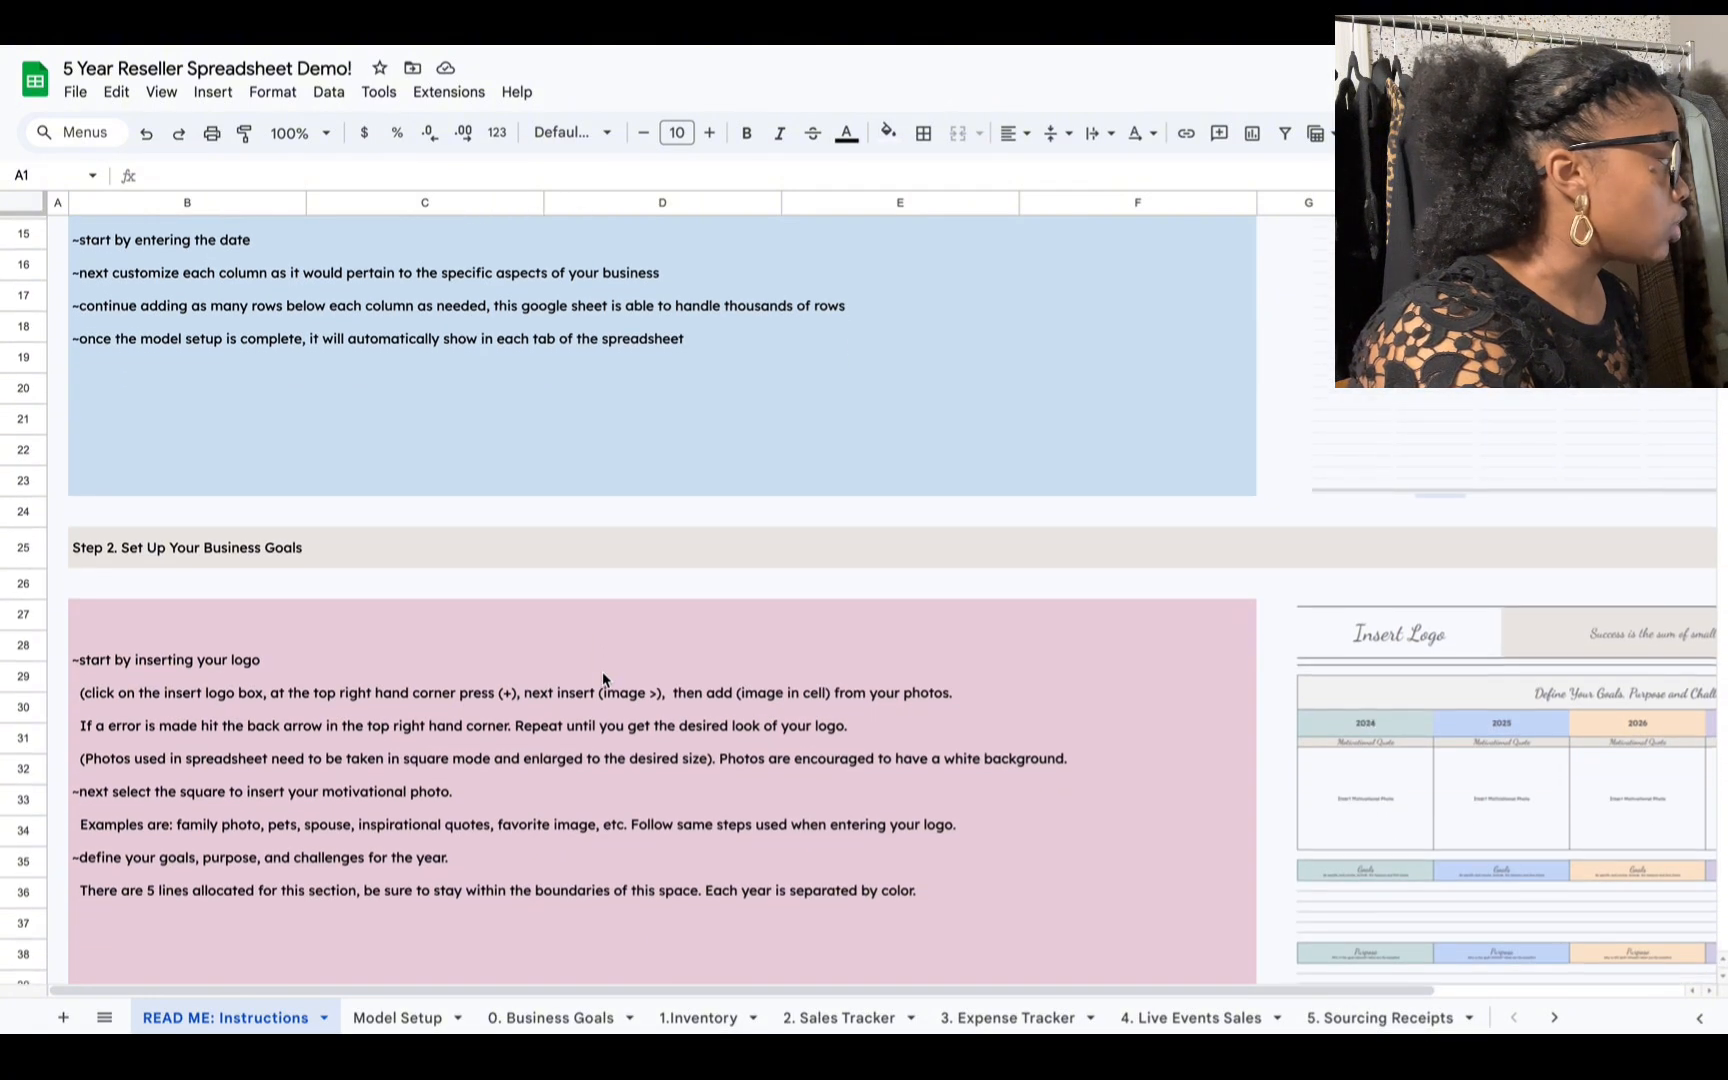
scroll(603, 680, "down", 2)
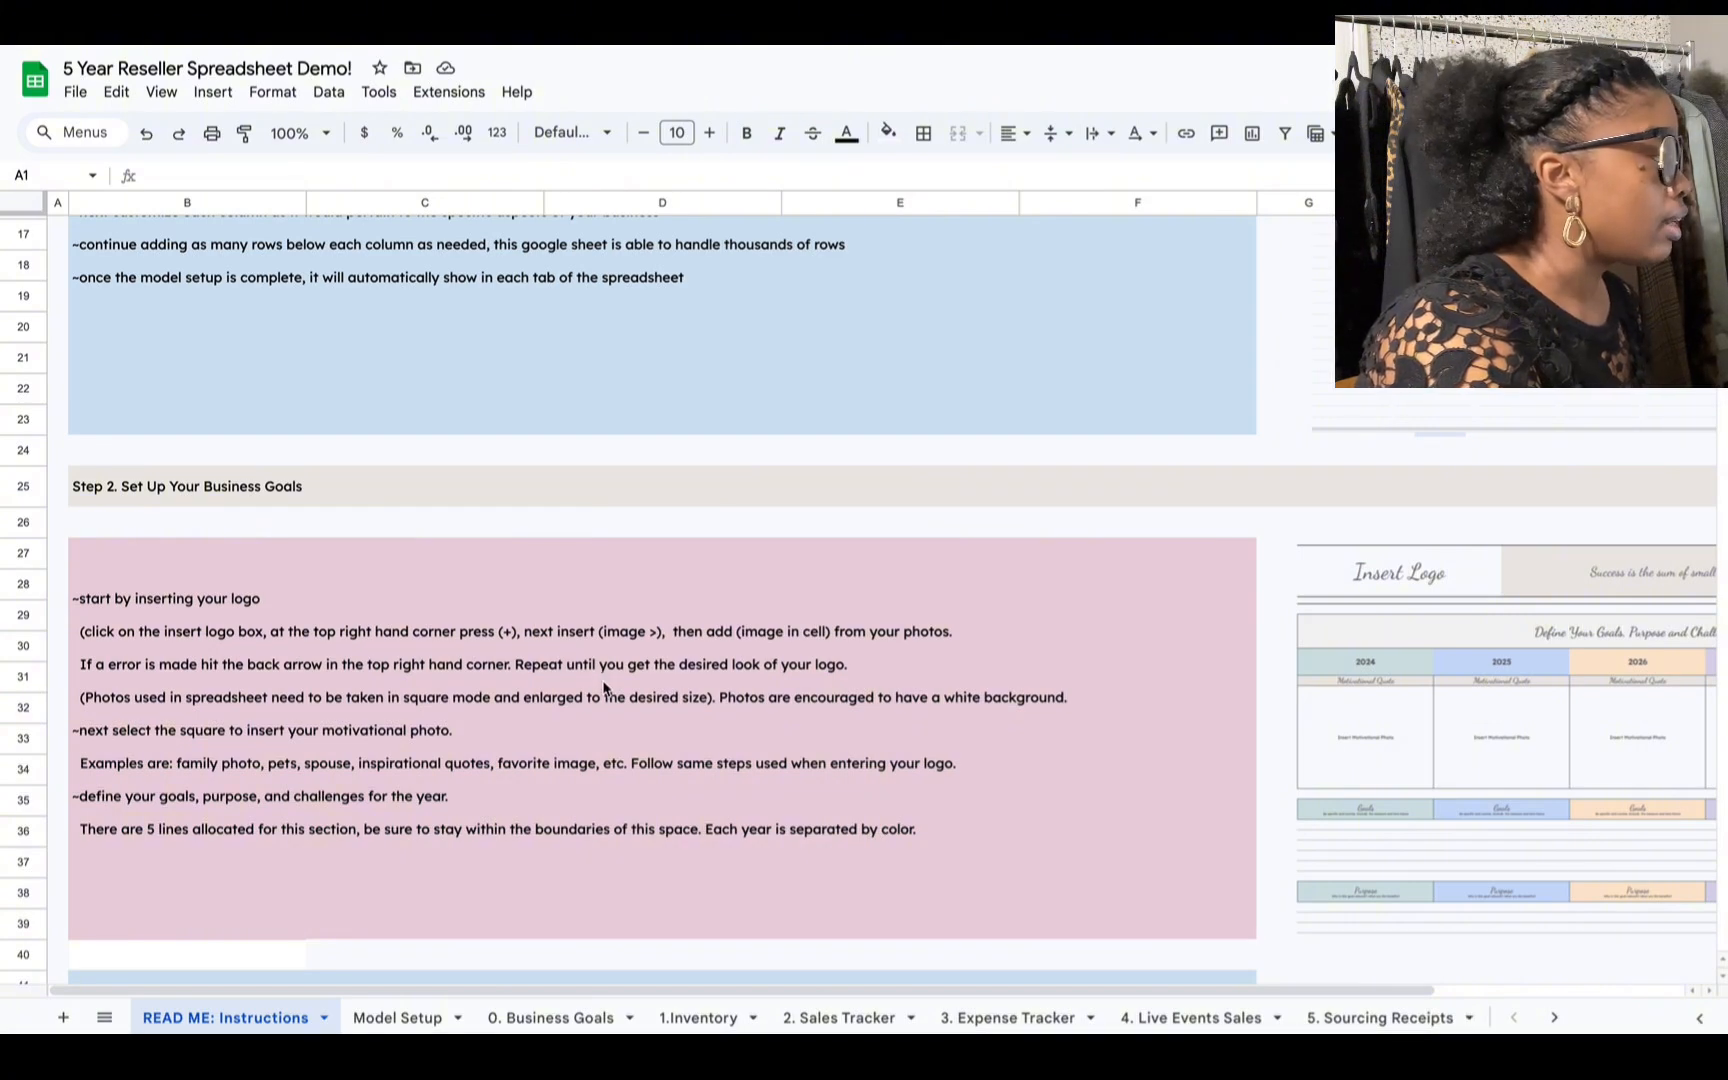
scroll(601, 671, "down", 7)
scroll(602, 677, "up", 1)
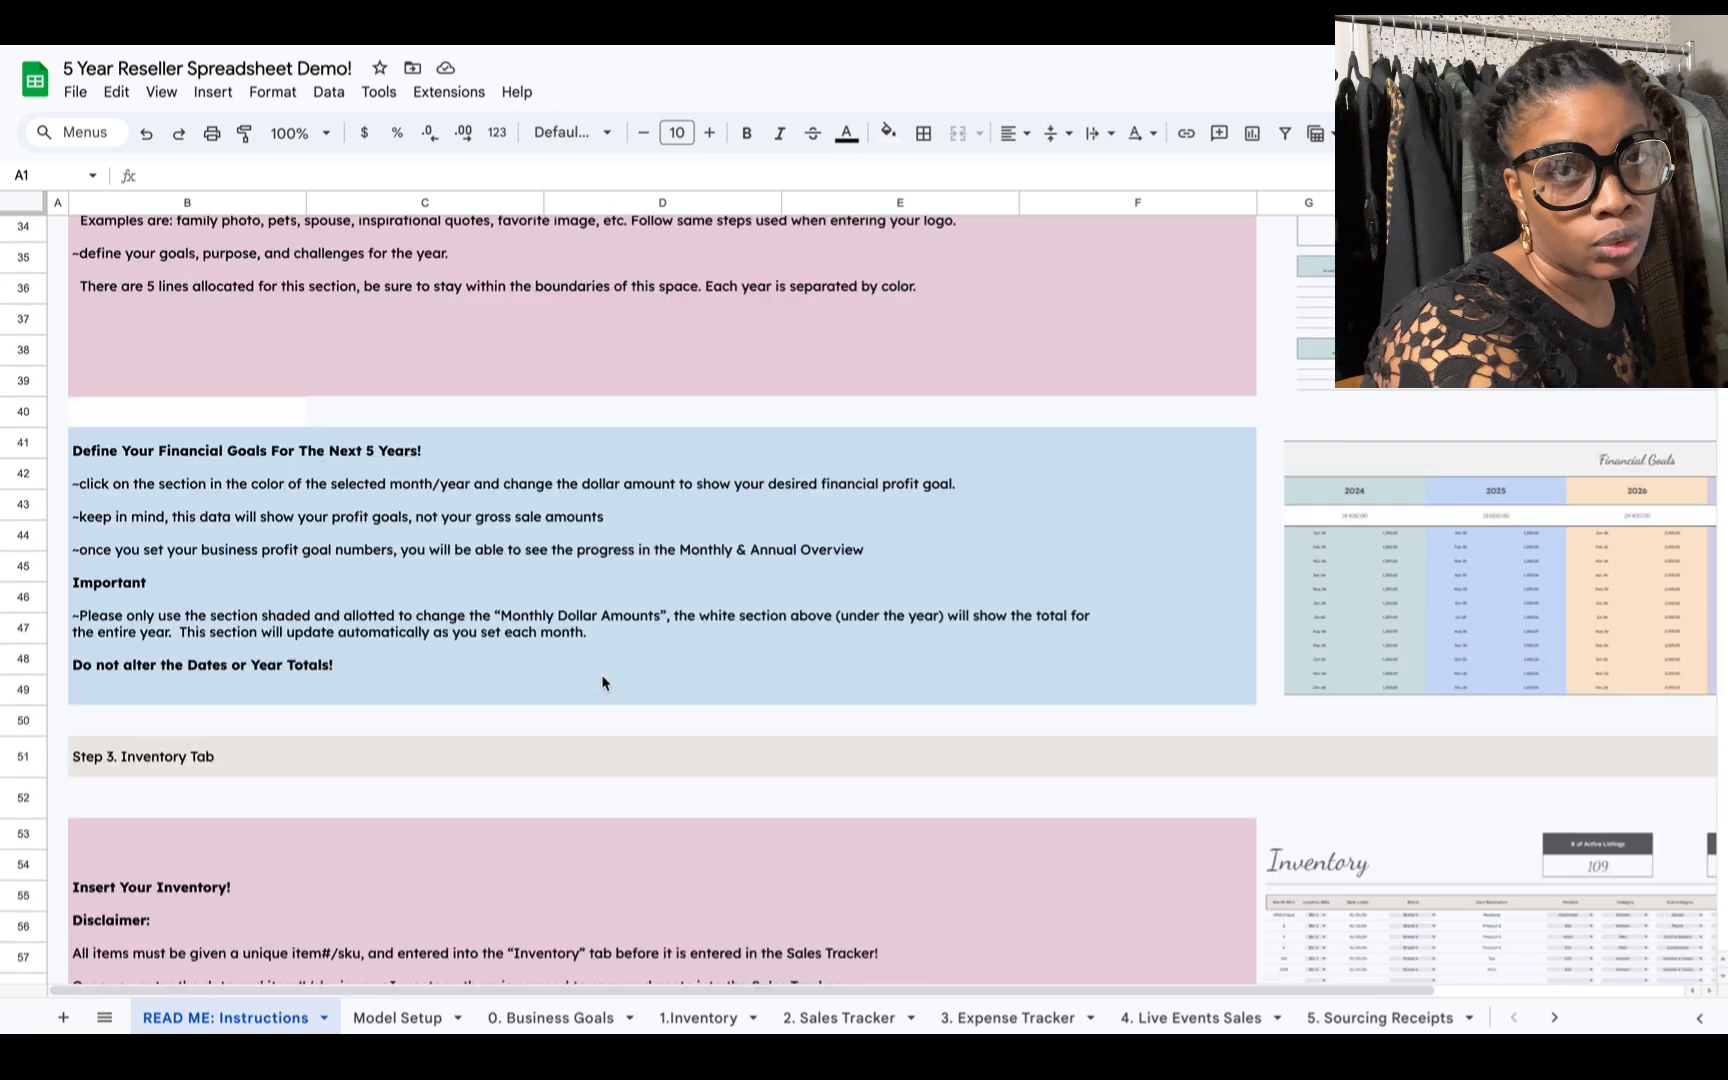
scroll(602, 684, "down", 3)
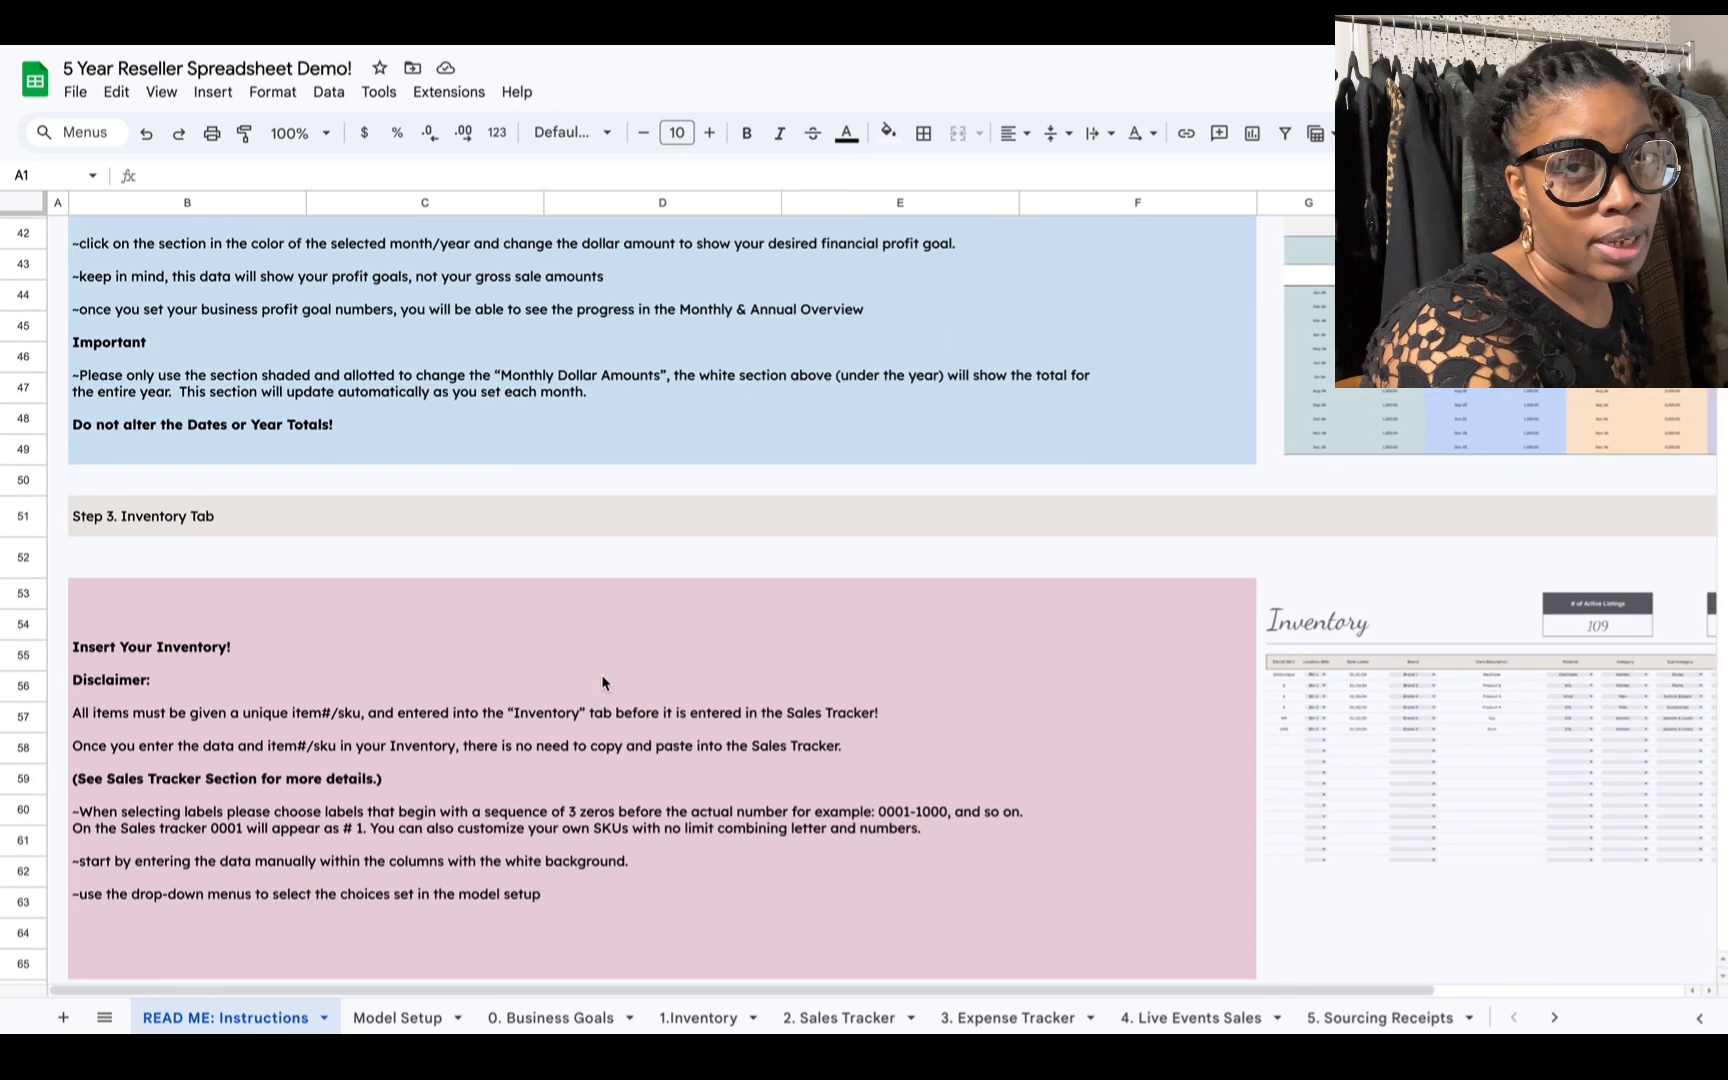
scroll(603, 683, "down", 1)
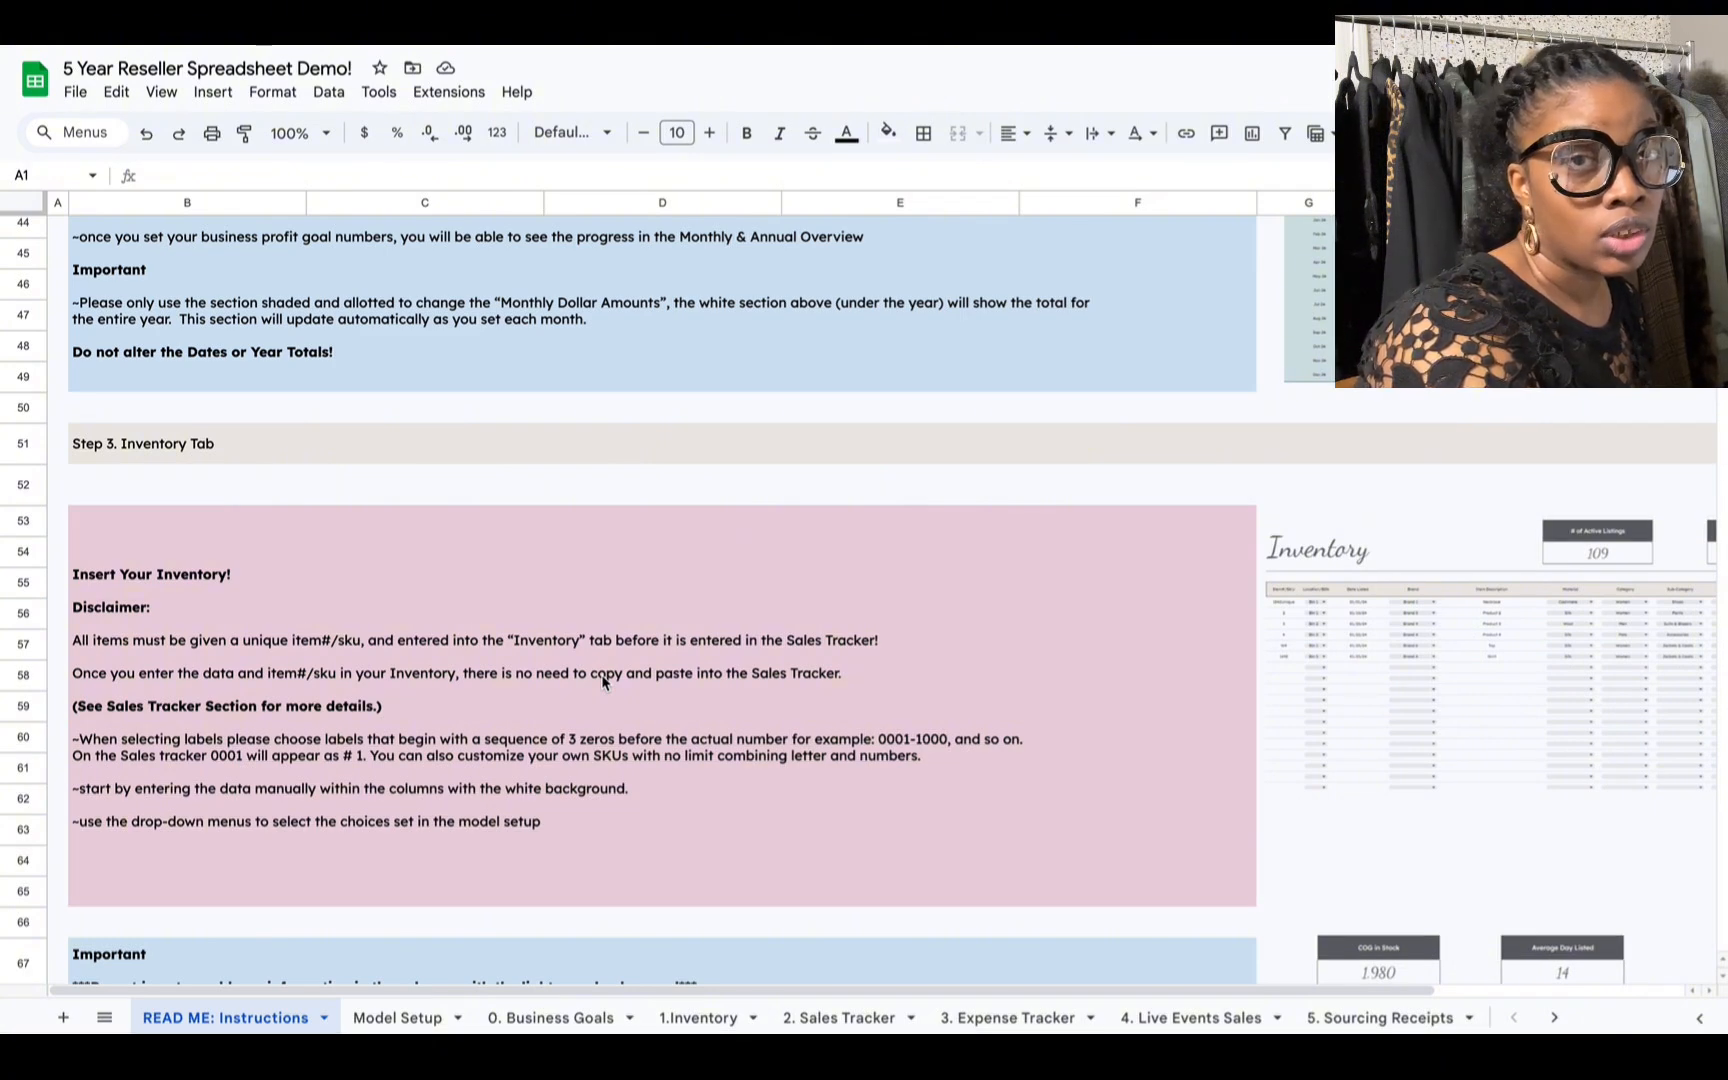
scroll(603, 683, "down", 10)
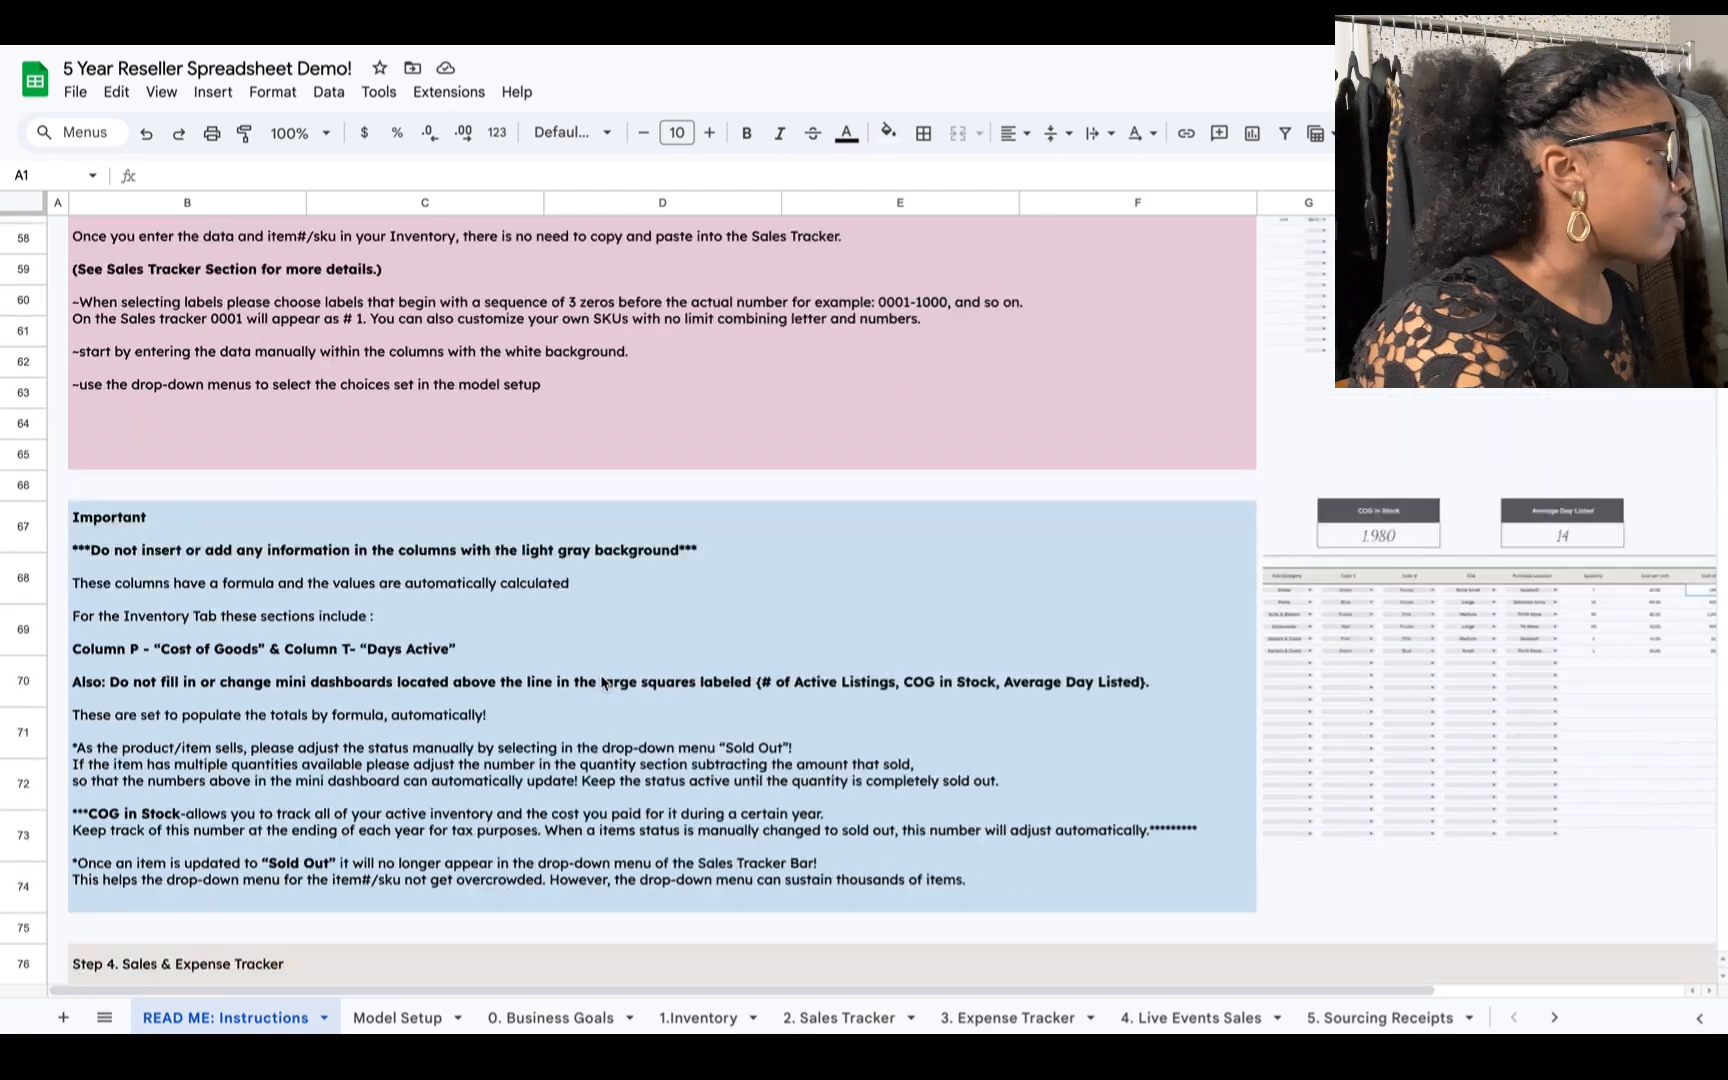
Step: Read the instructions for Step 4 onward, from the sales and expense trackers through the Sales Summary Dashboard
scroll(599, 674, "down", 5)
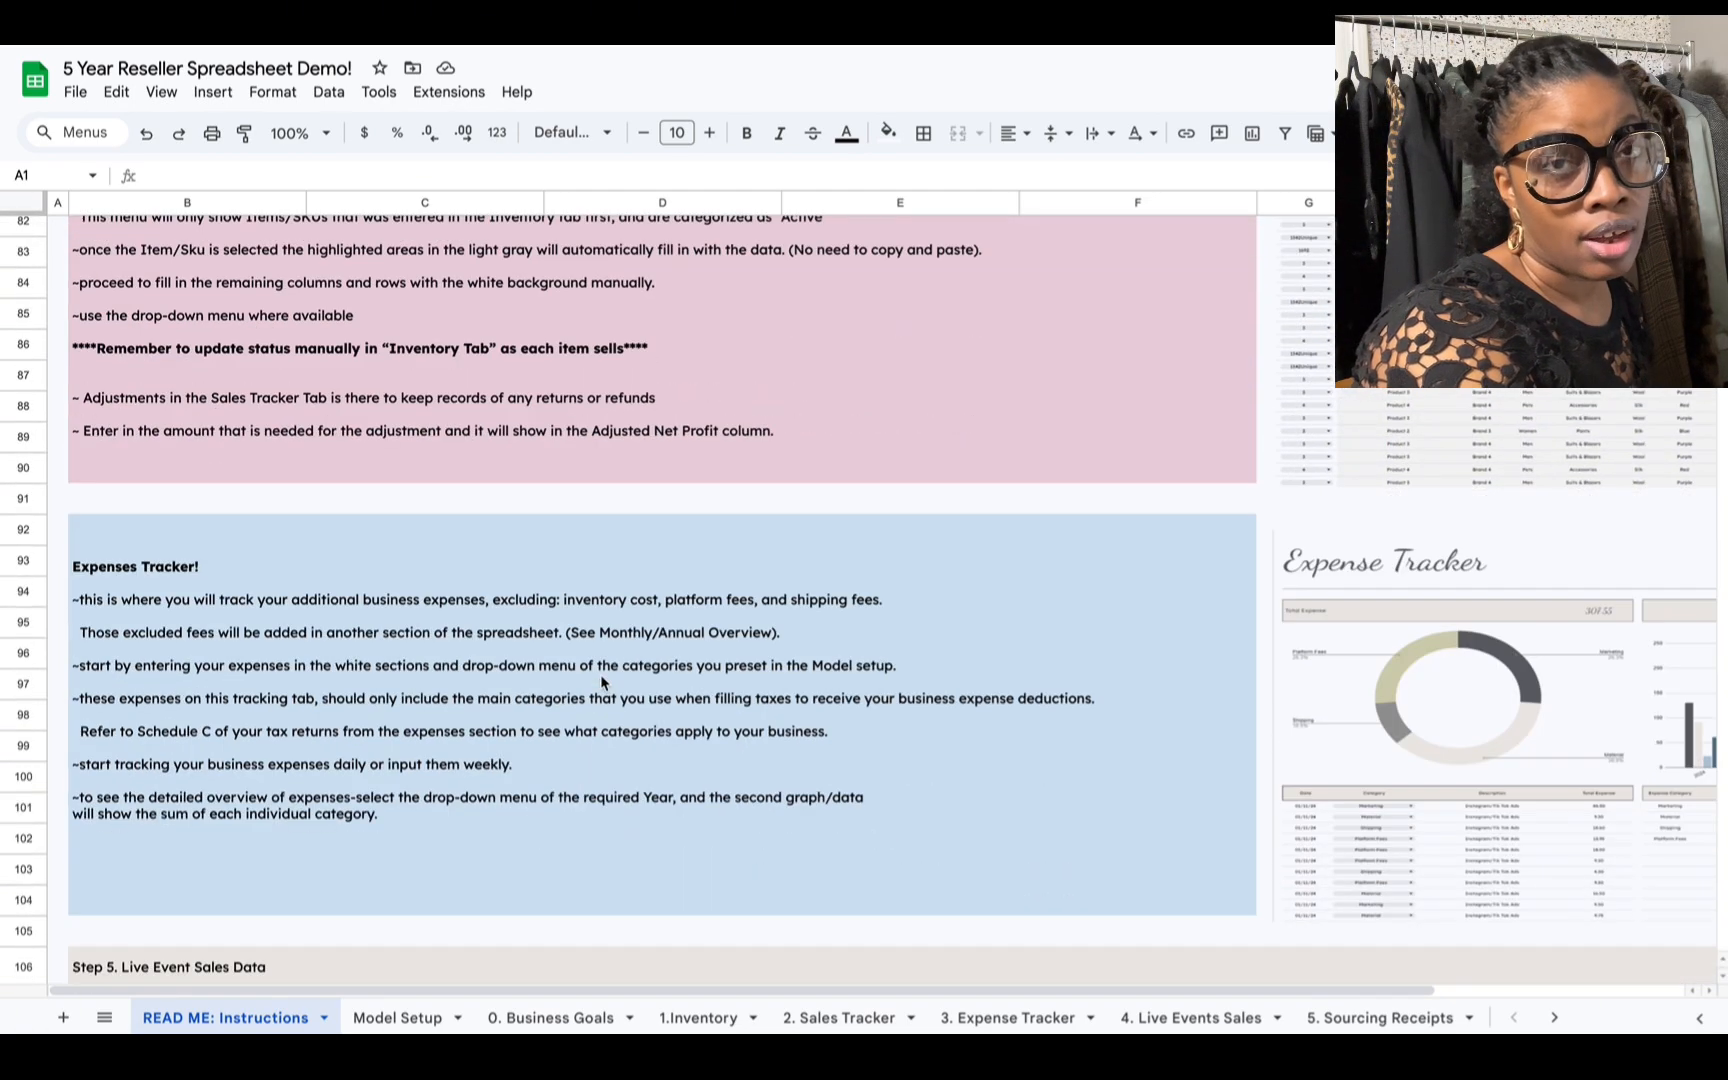
scroll(603, 683, "down", 1)
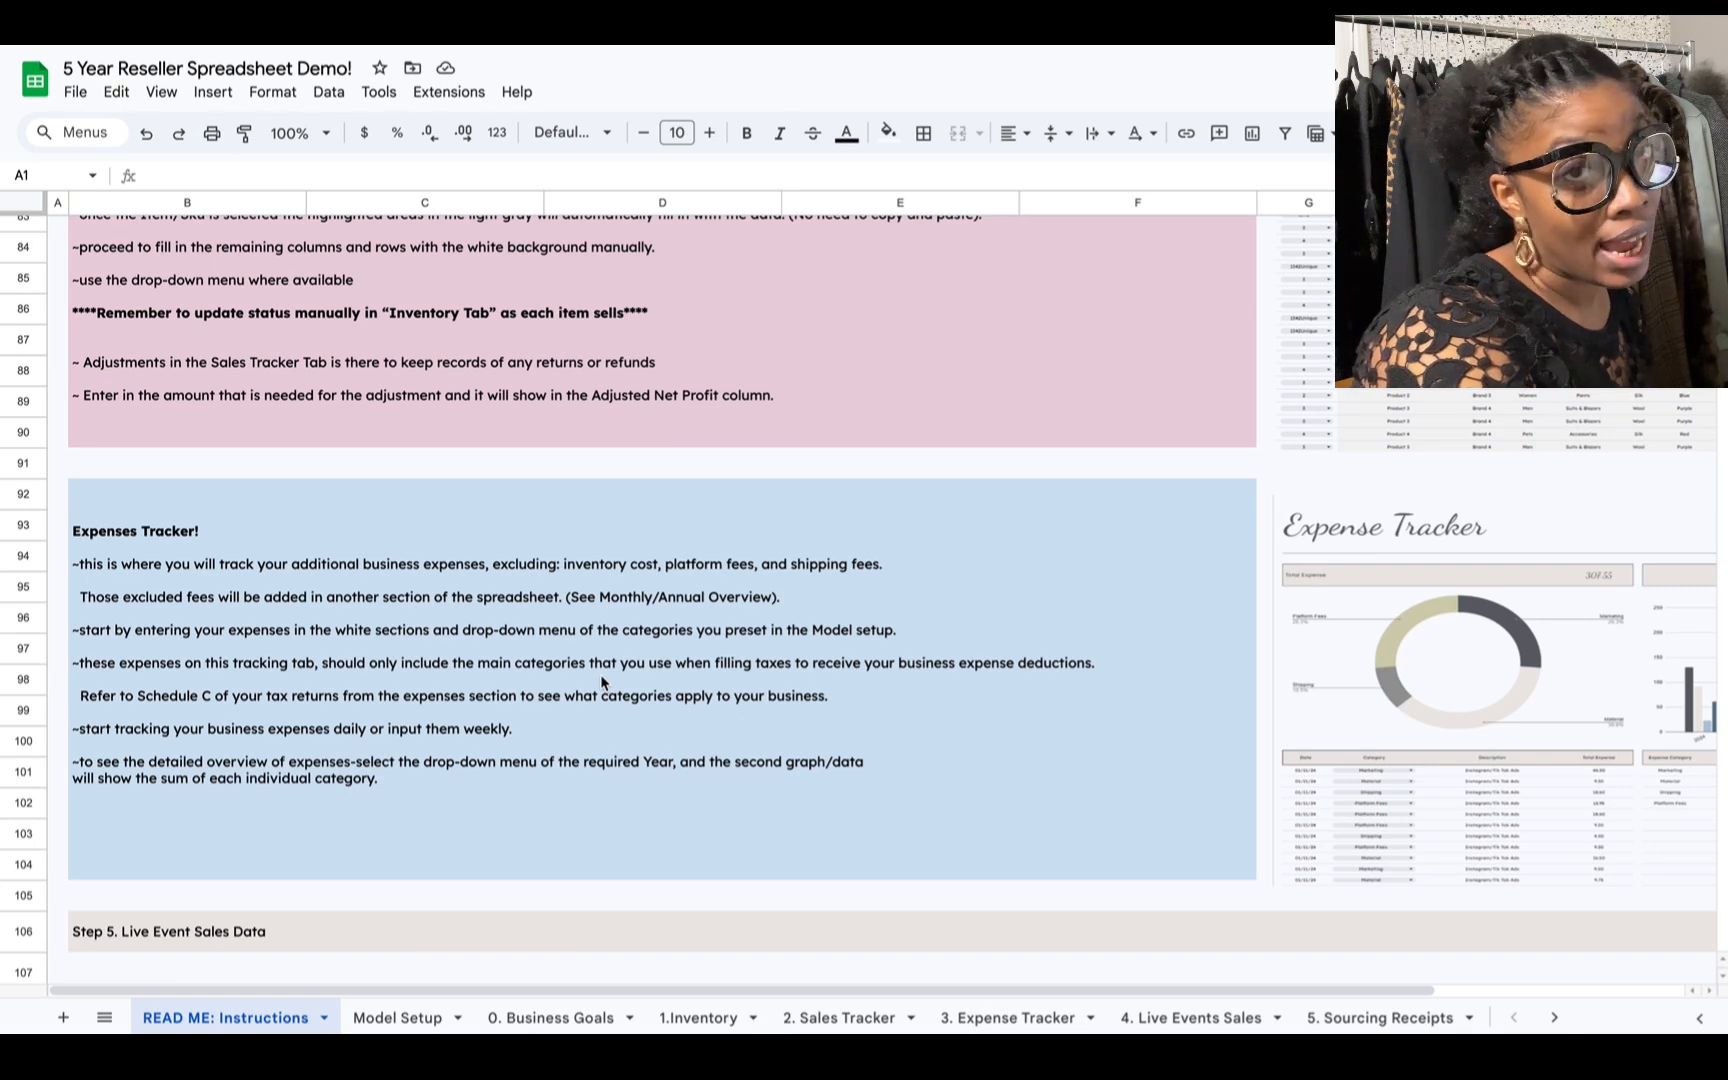
scroll(601, 681, "down", 6)
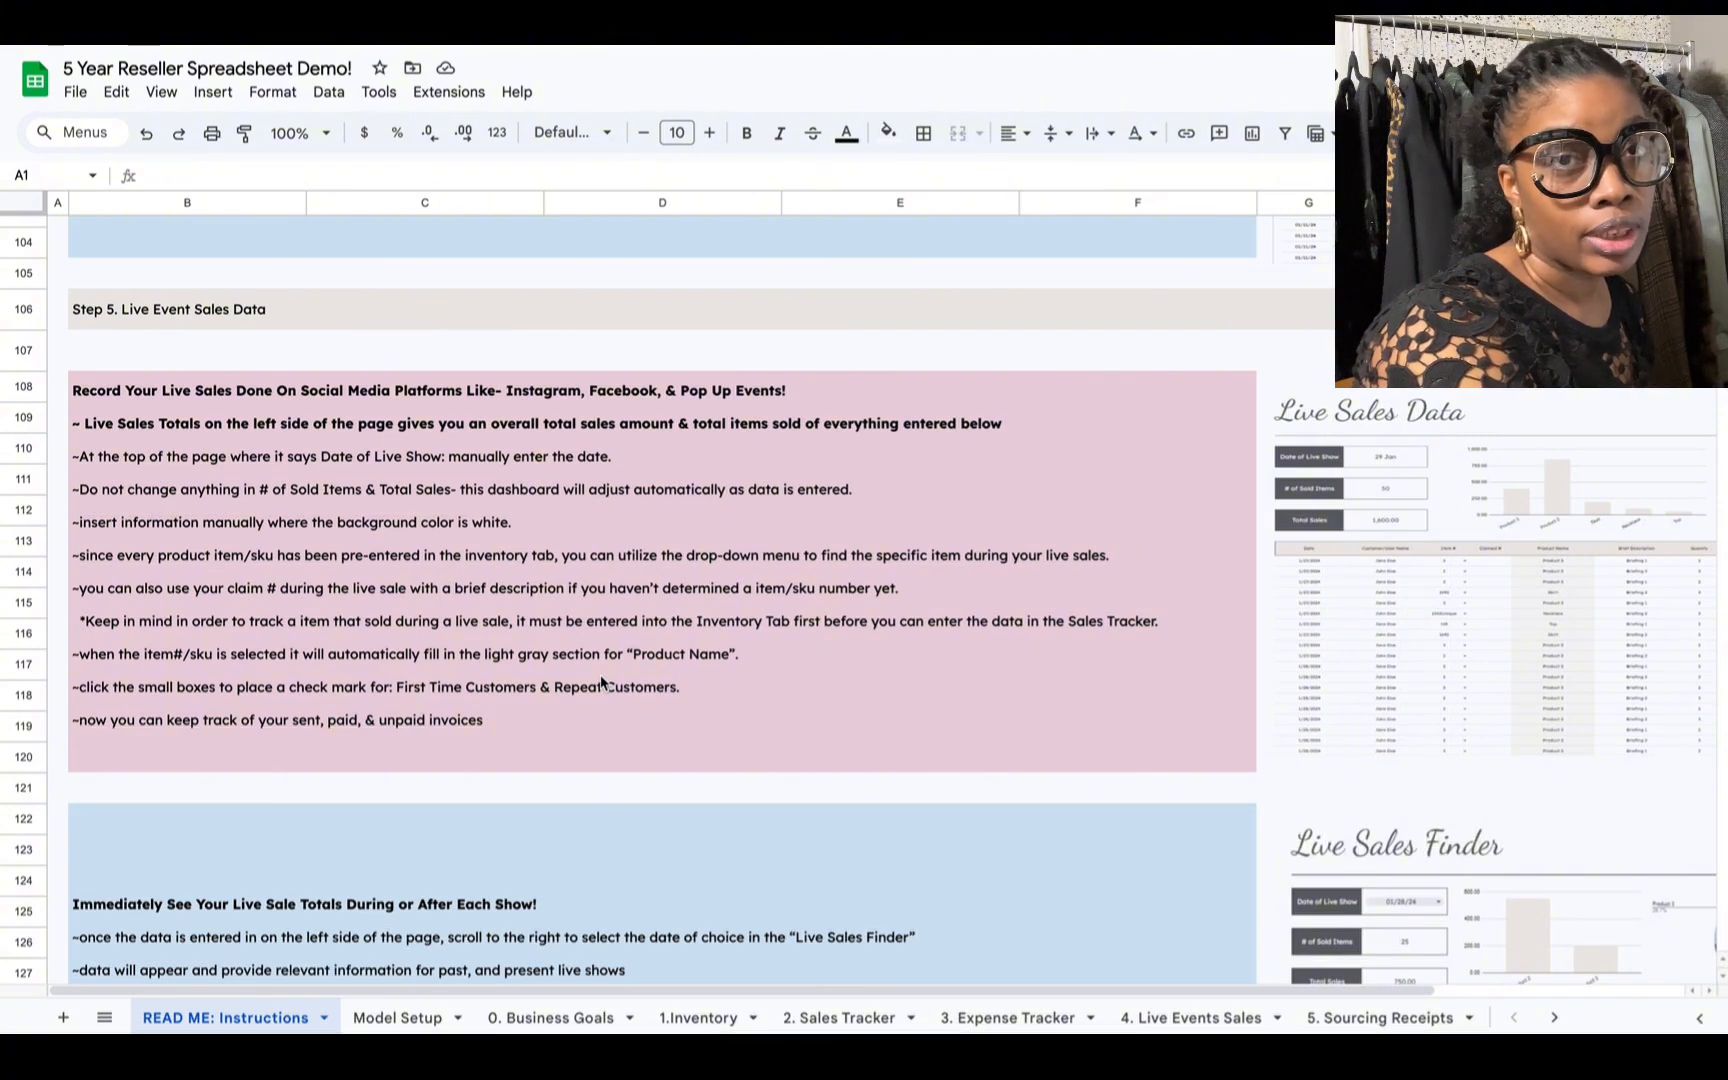
scroll(601, 683, "down", 9)
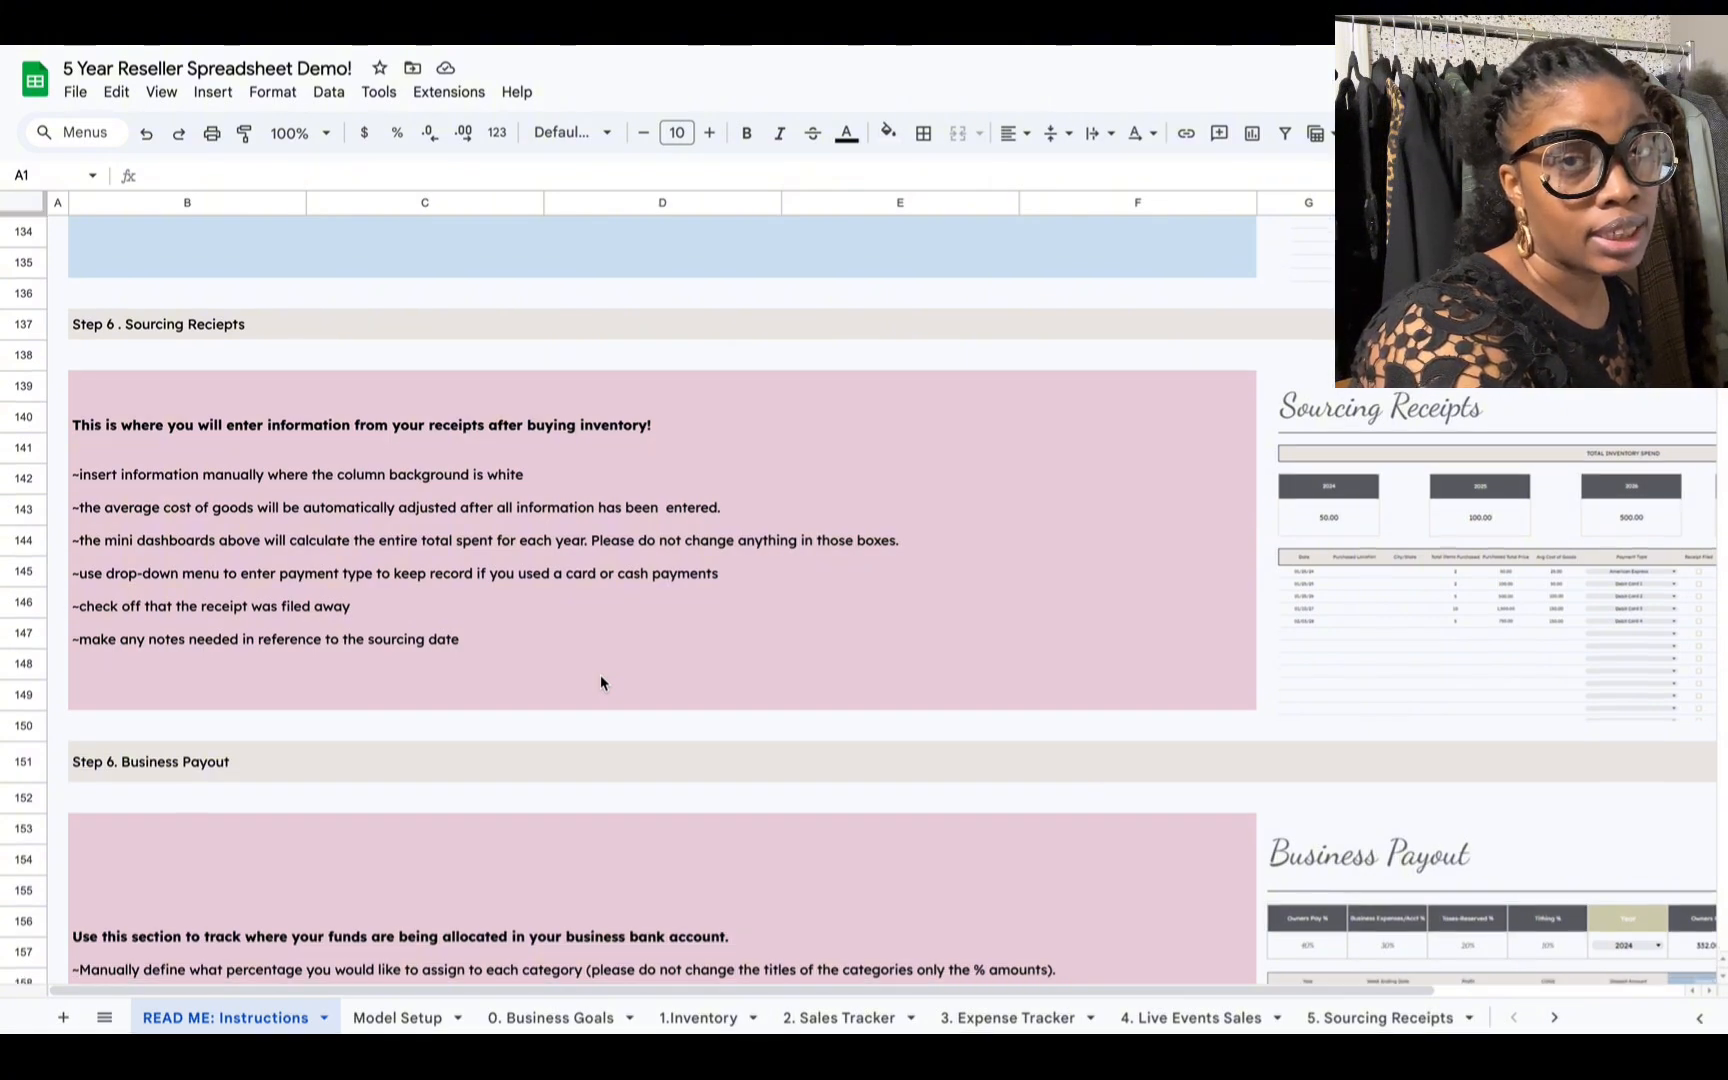
scroll(600, 679, "down", 2)
scroll(600, 682, "down", 2)
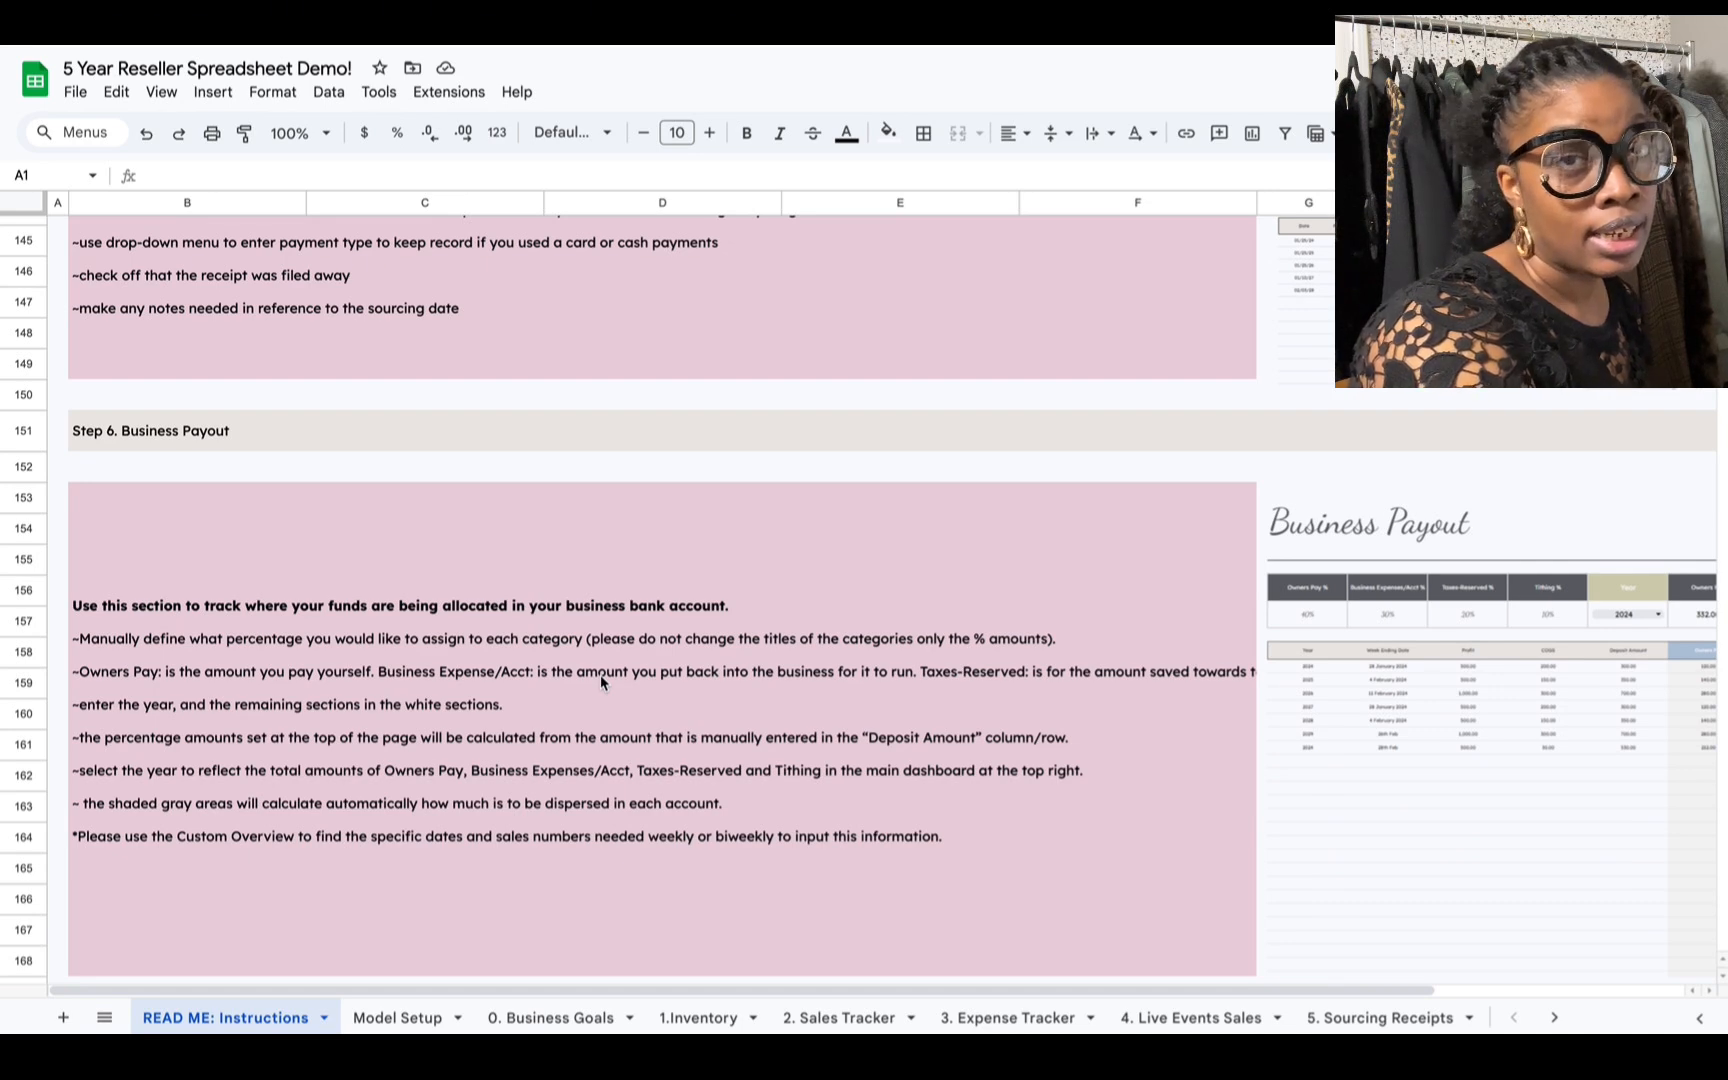
scroll(601, 683, "down", 5)
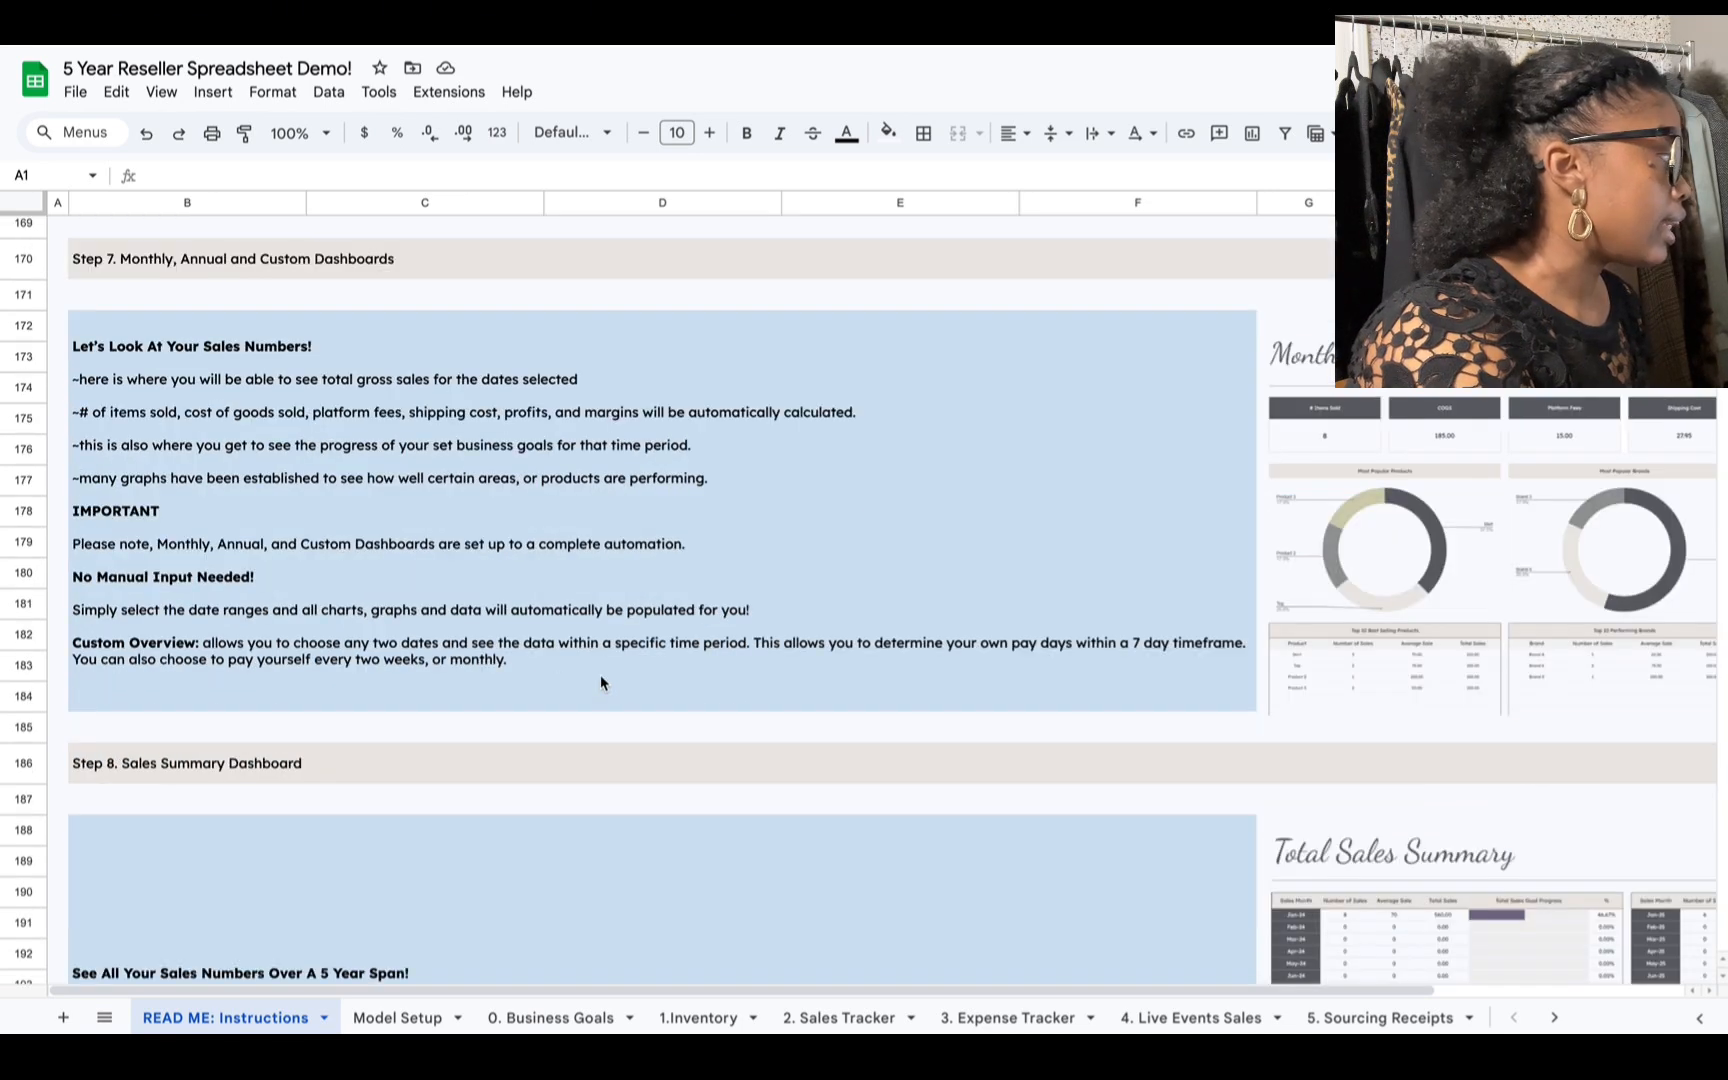
scroll(600, 683, "down", 3)
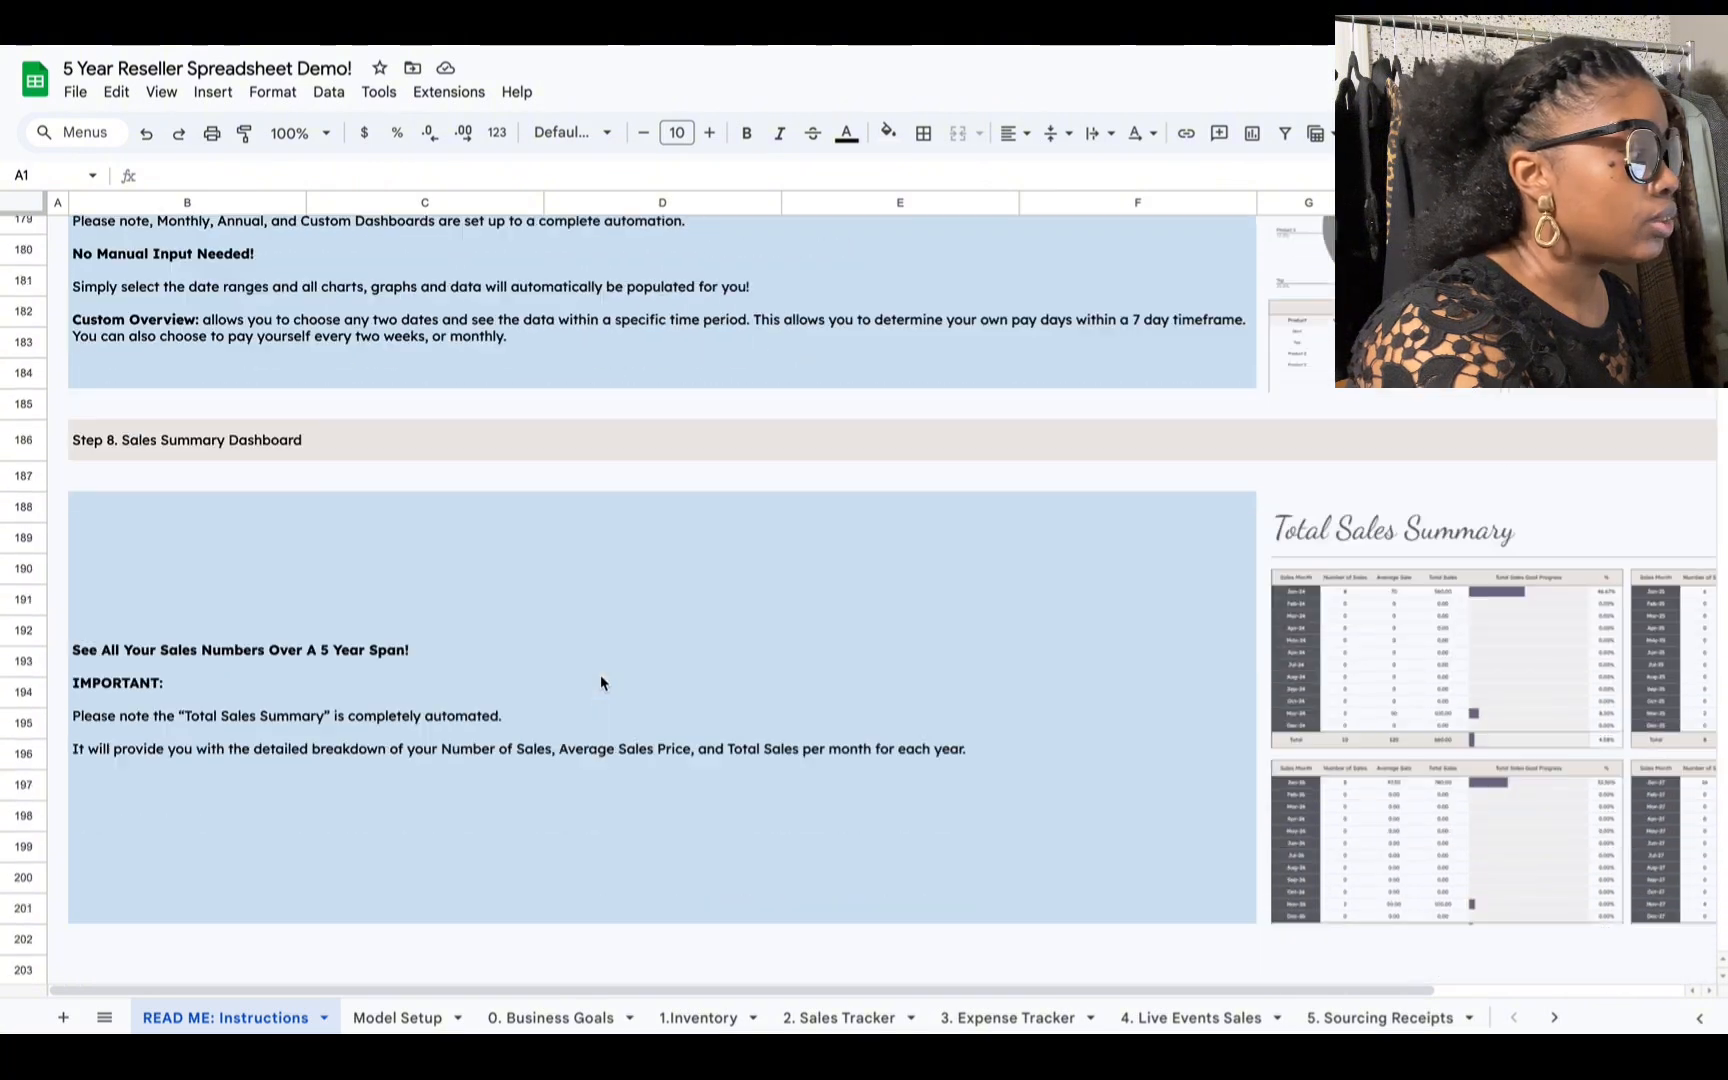
scroll(600, 683, "up", 2)
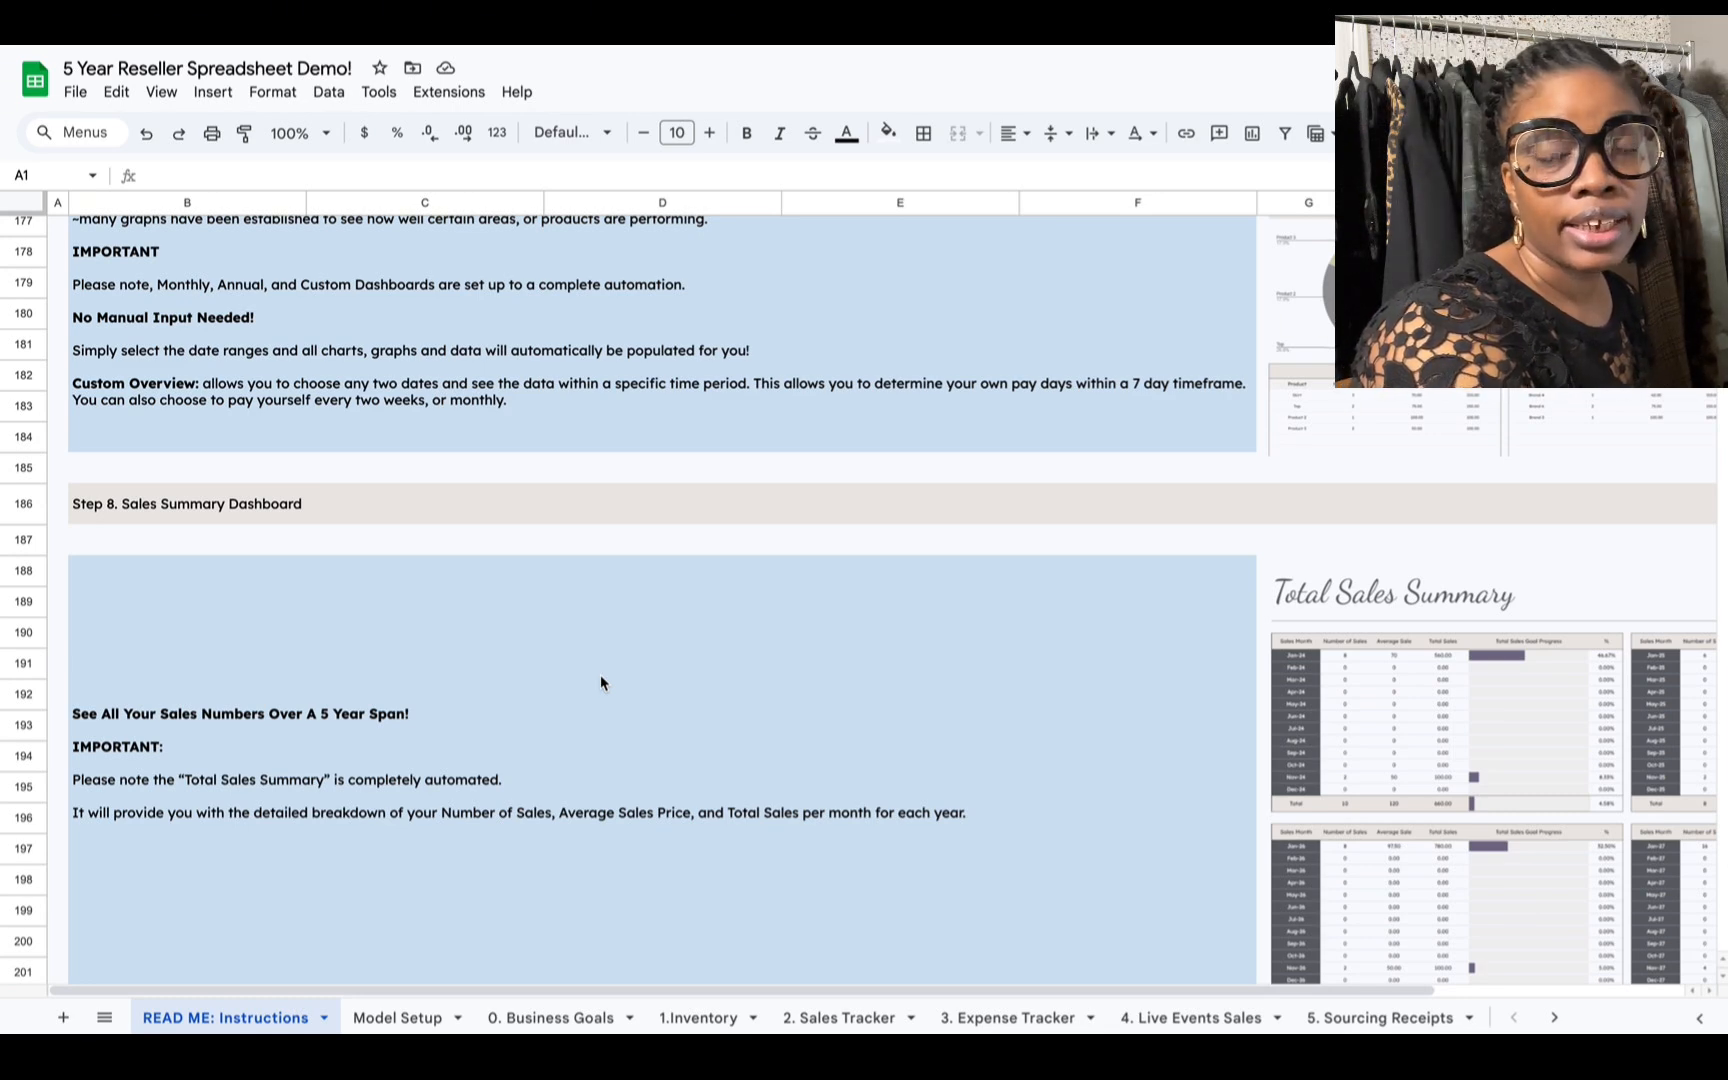
scroll(600, 677, "down", 2)
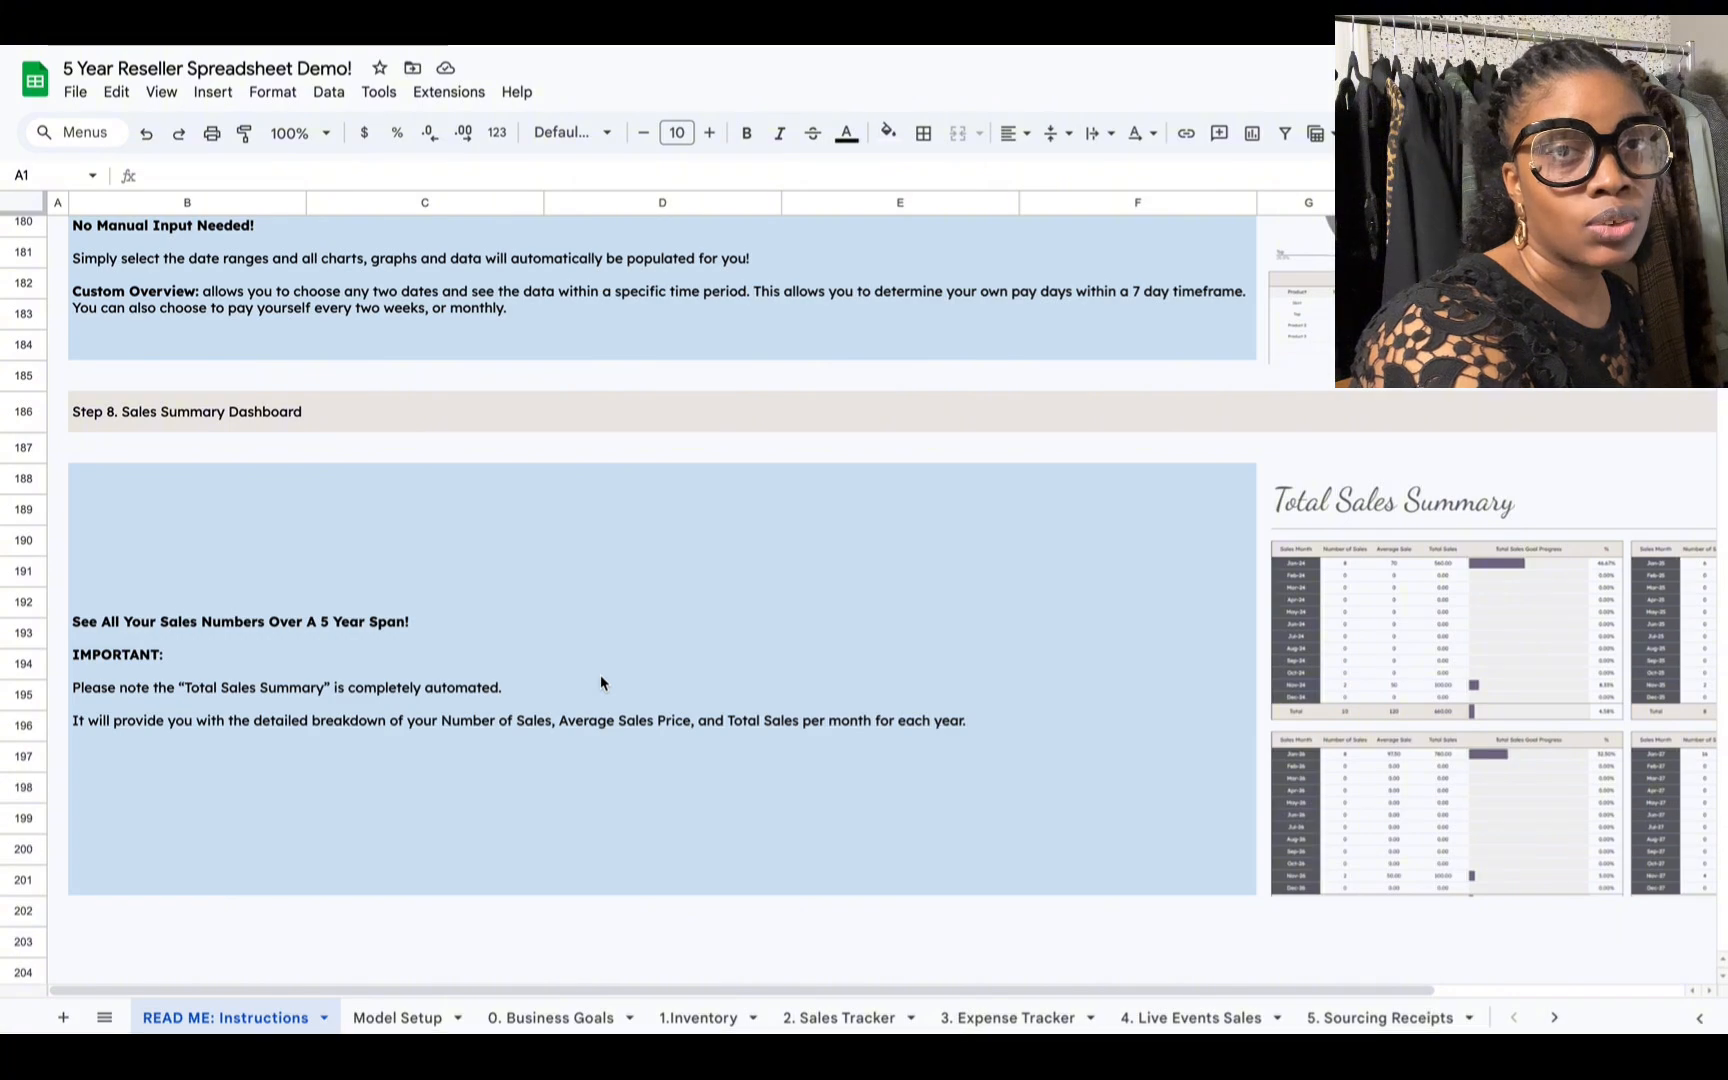
scroll(600, 682, "up", 3)
scroll(600, 682, "down", 4)
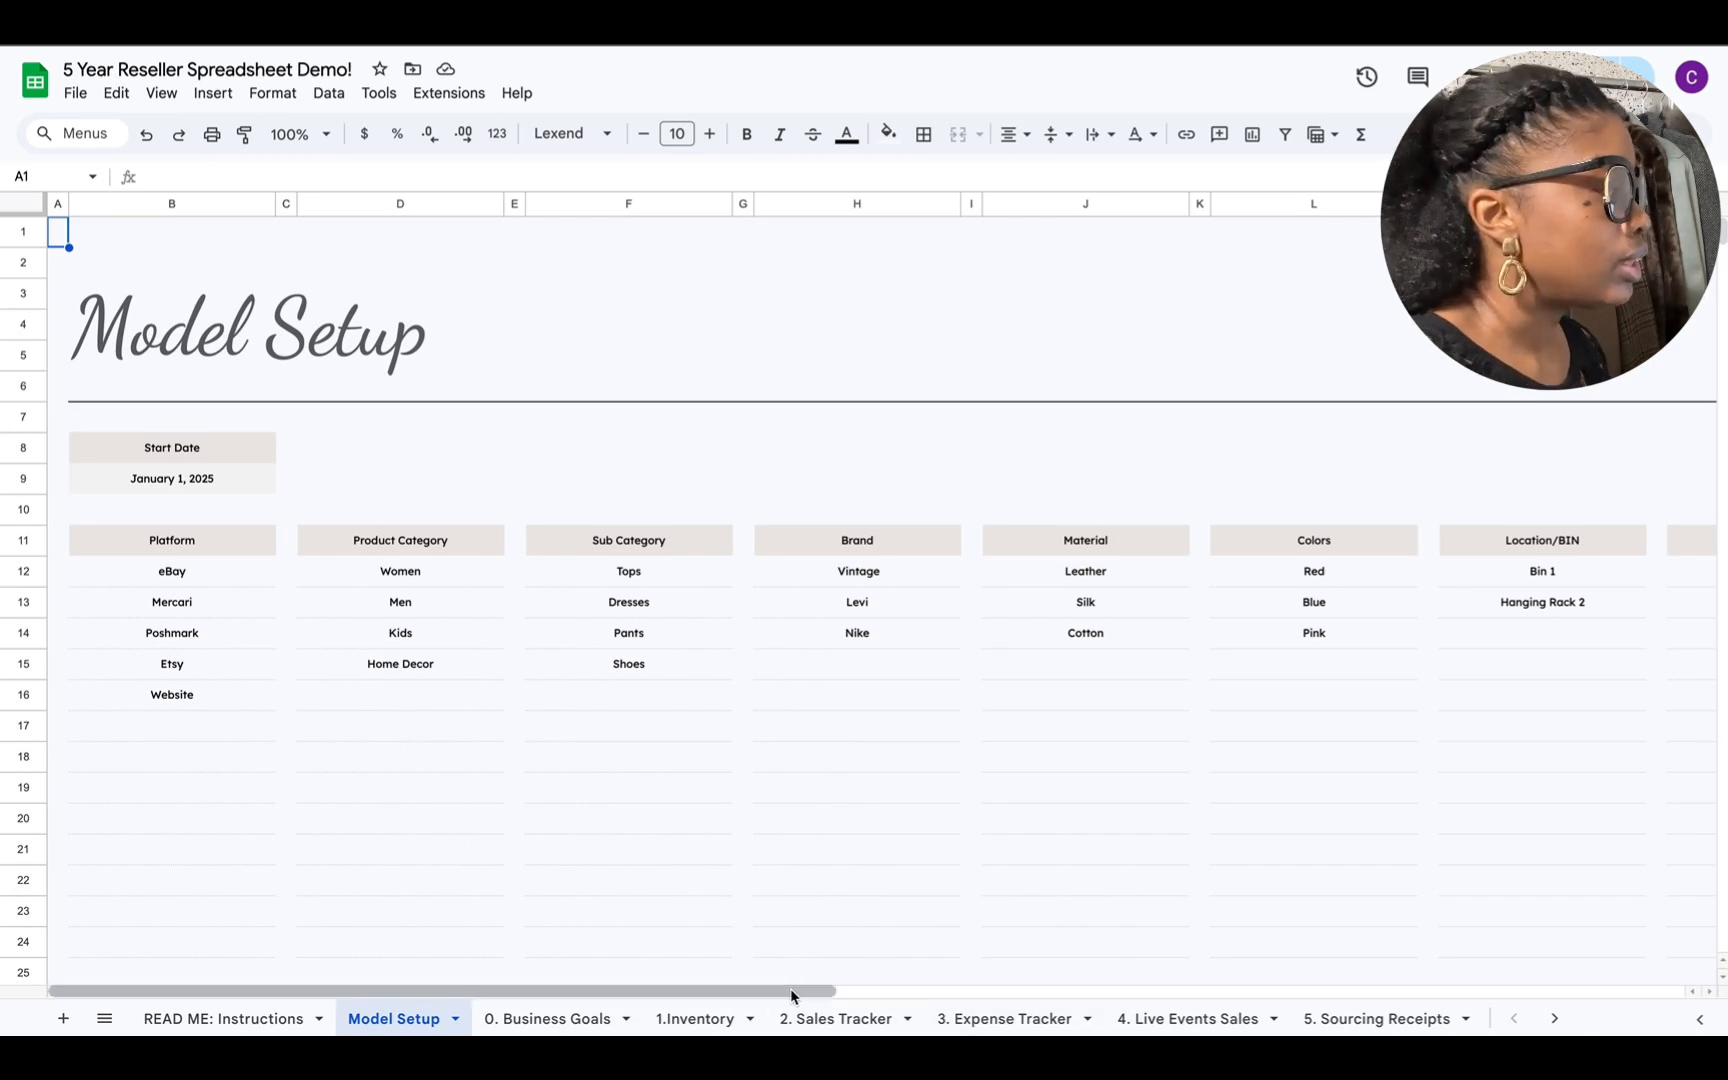
Step: Look over the preset drop-down list columns of the Model Setup sheet, through Purchase Location, Sourced by and beyond
left_click_drag(837, 990, 1000, 1011)
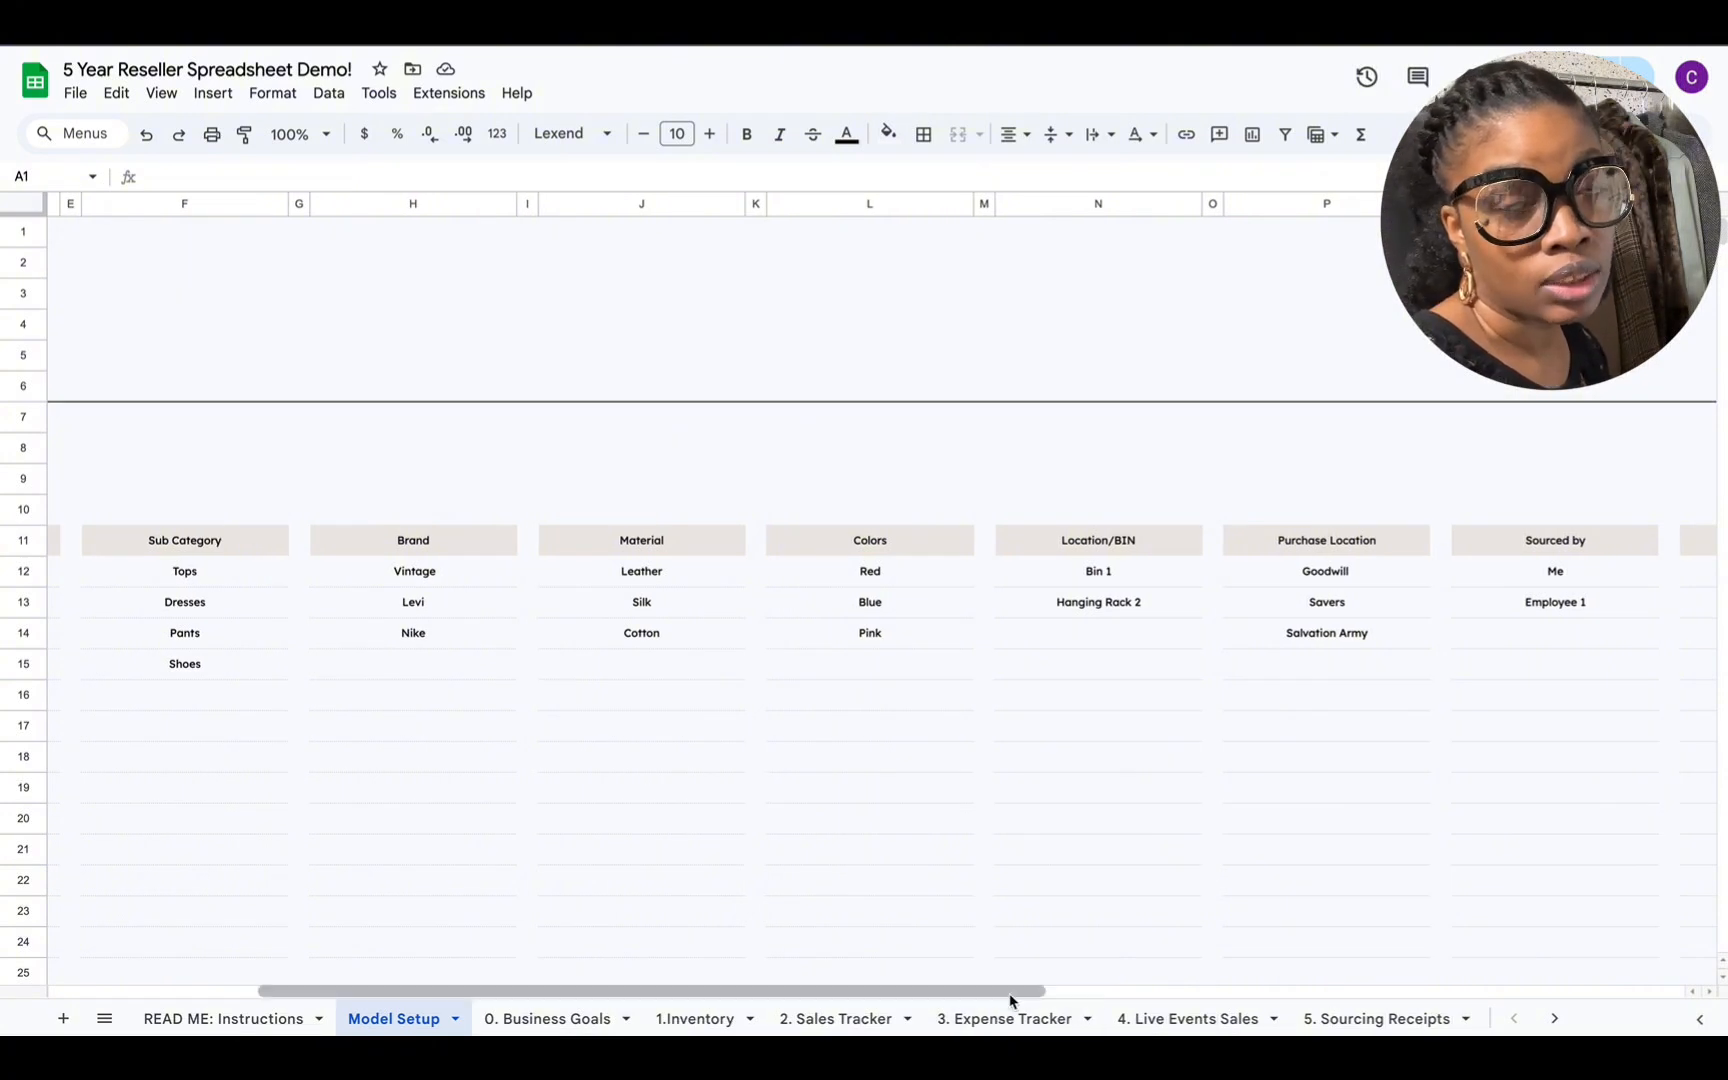
left_click_drag(1010, 993, 1415, 982)
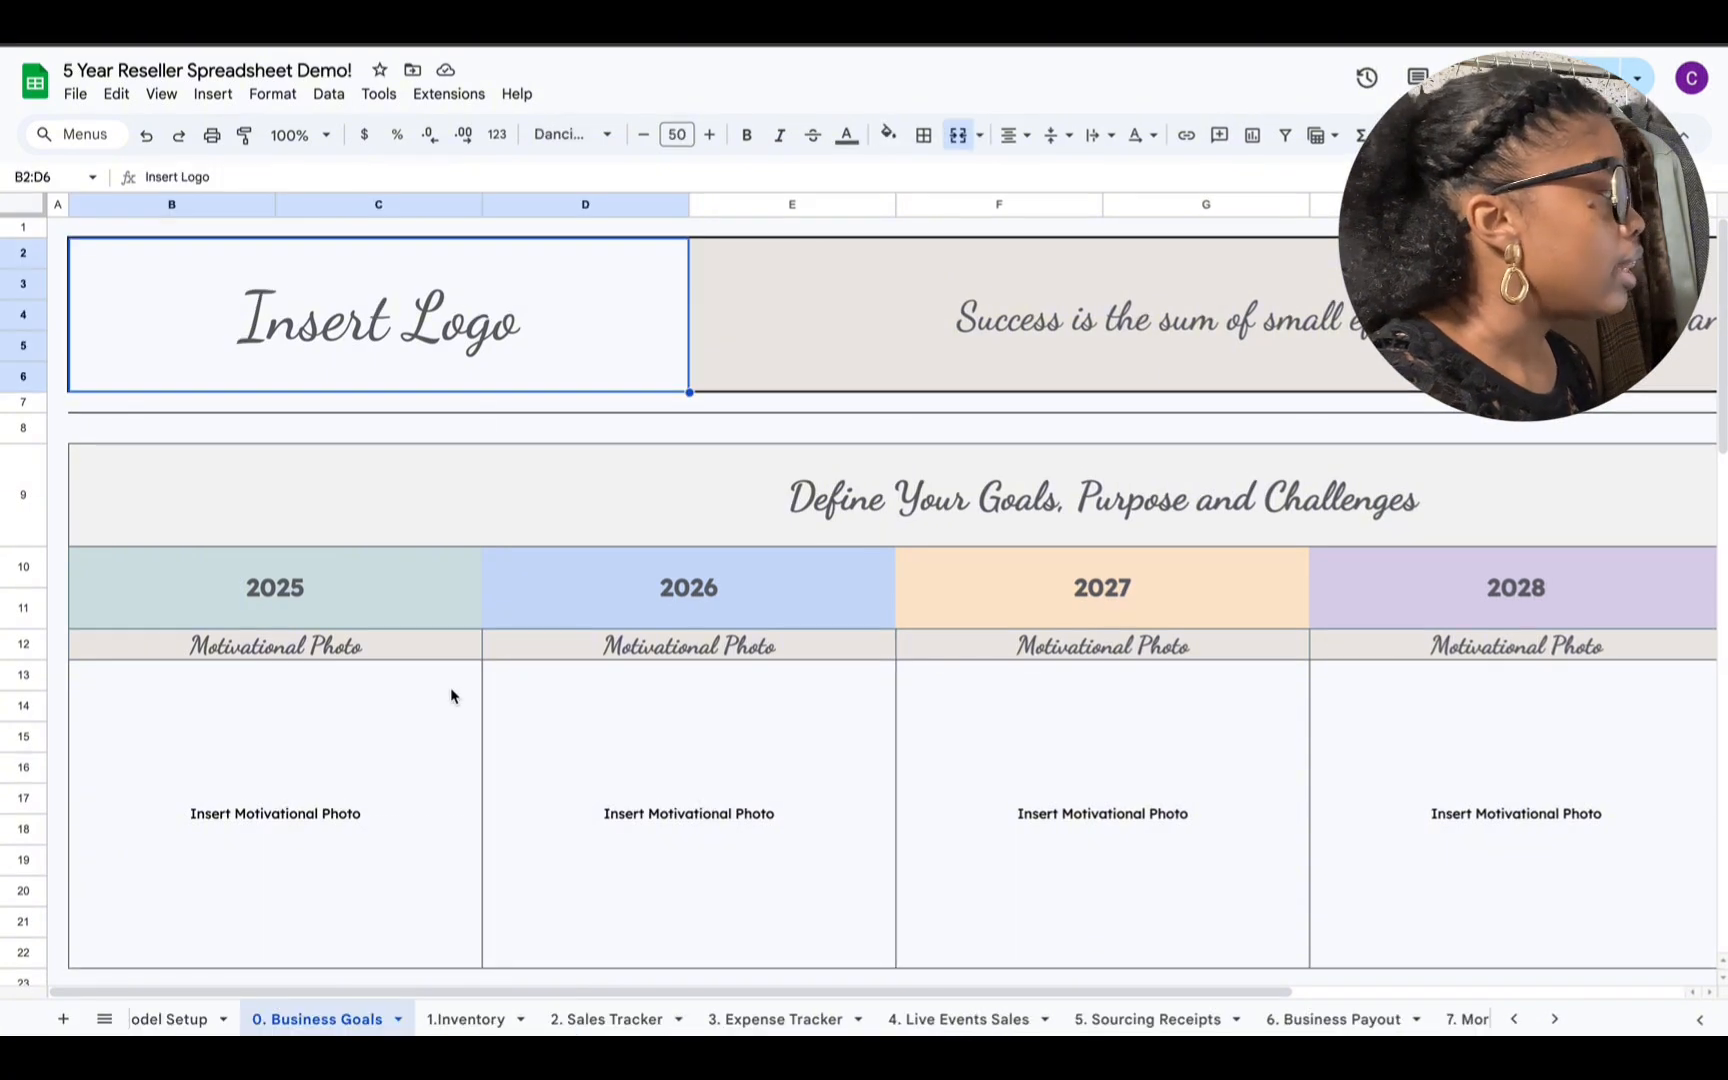
Step: Enter "be more myself" on the first Goals line for 2025 in the Business Goals sheet
scroll(450, 690, "down", 3)
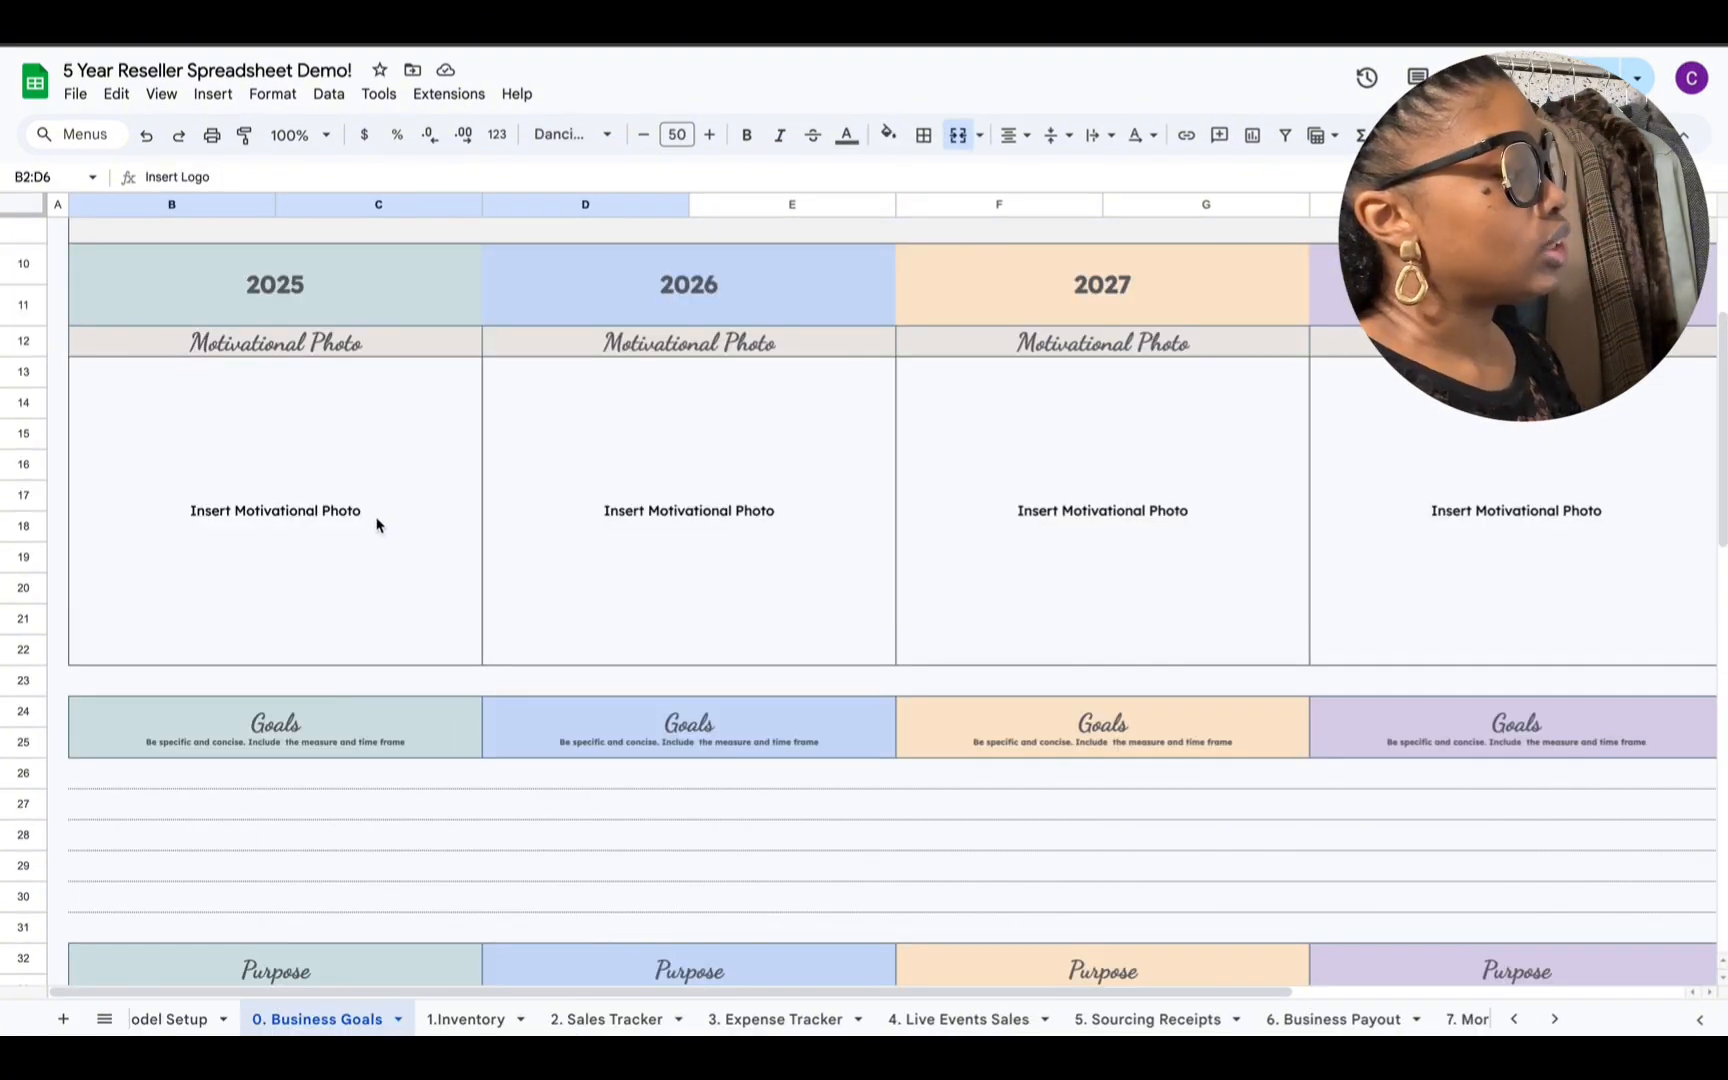
scroll(771, 834, "down", 2)
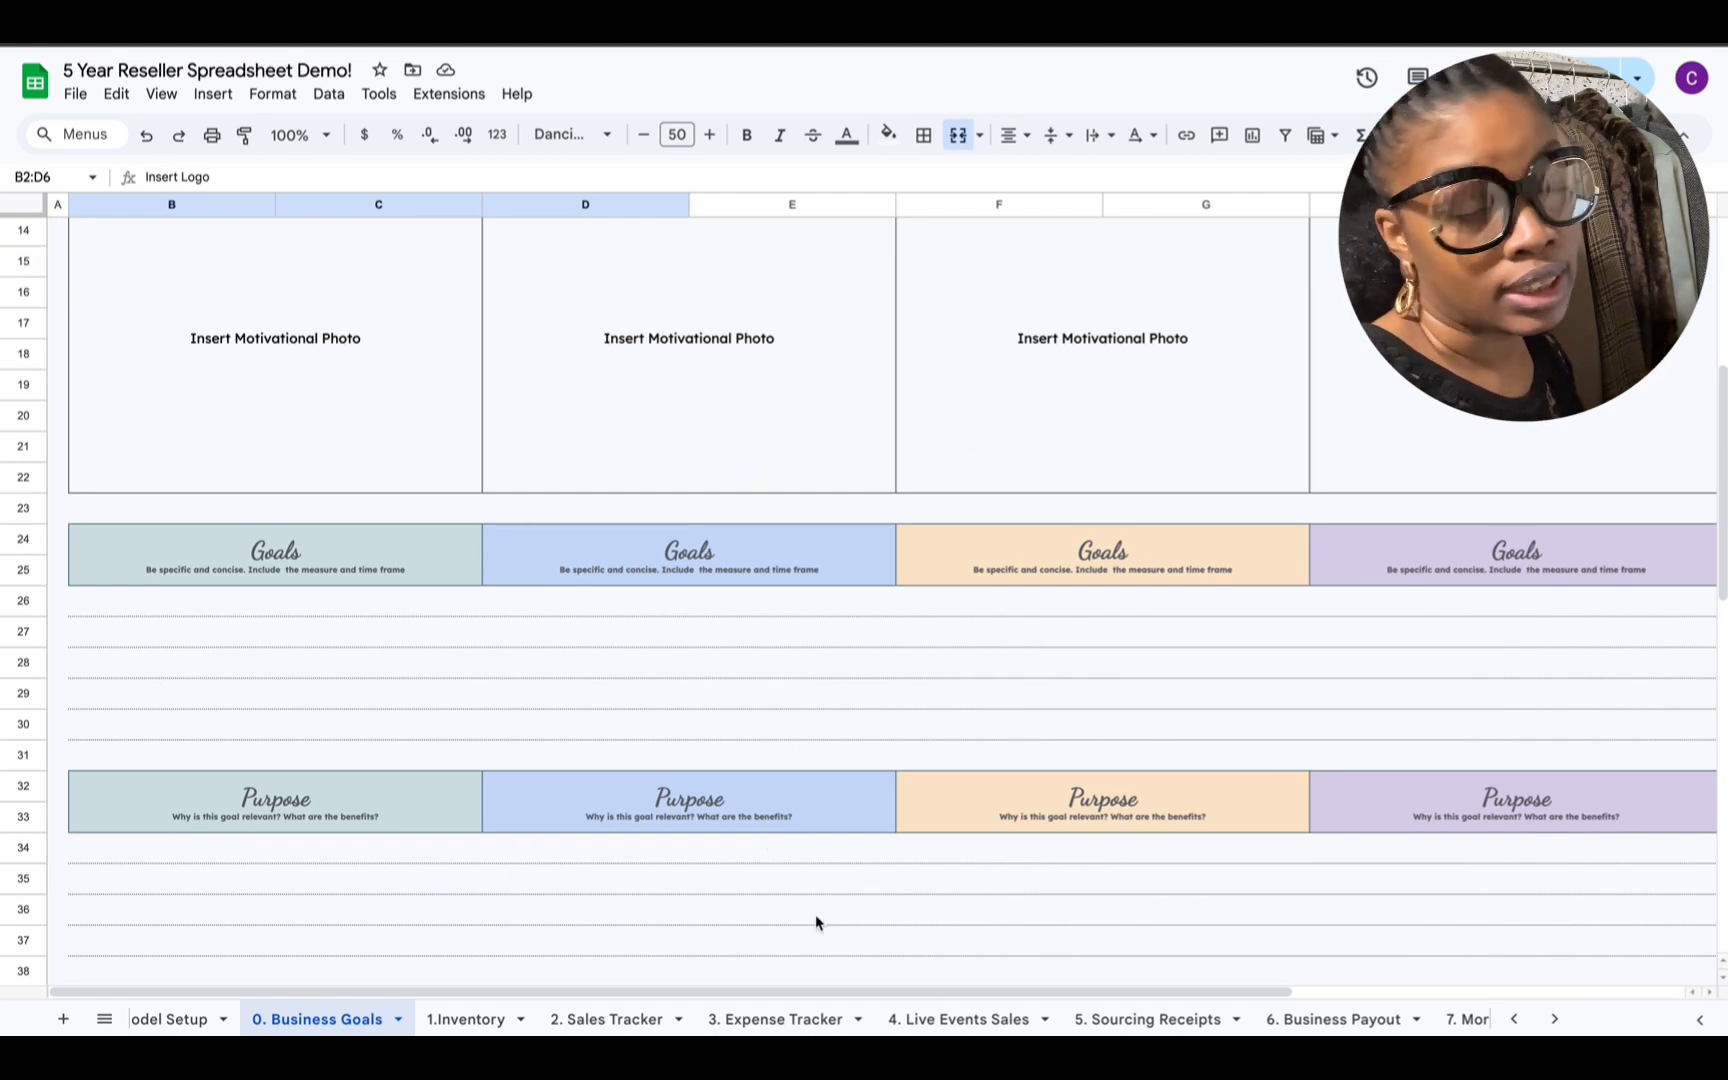
left_click(394, 614)
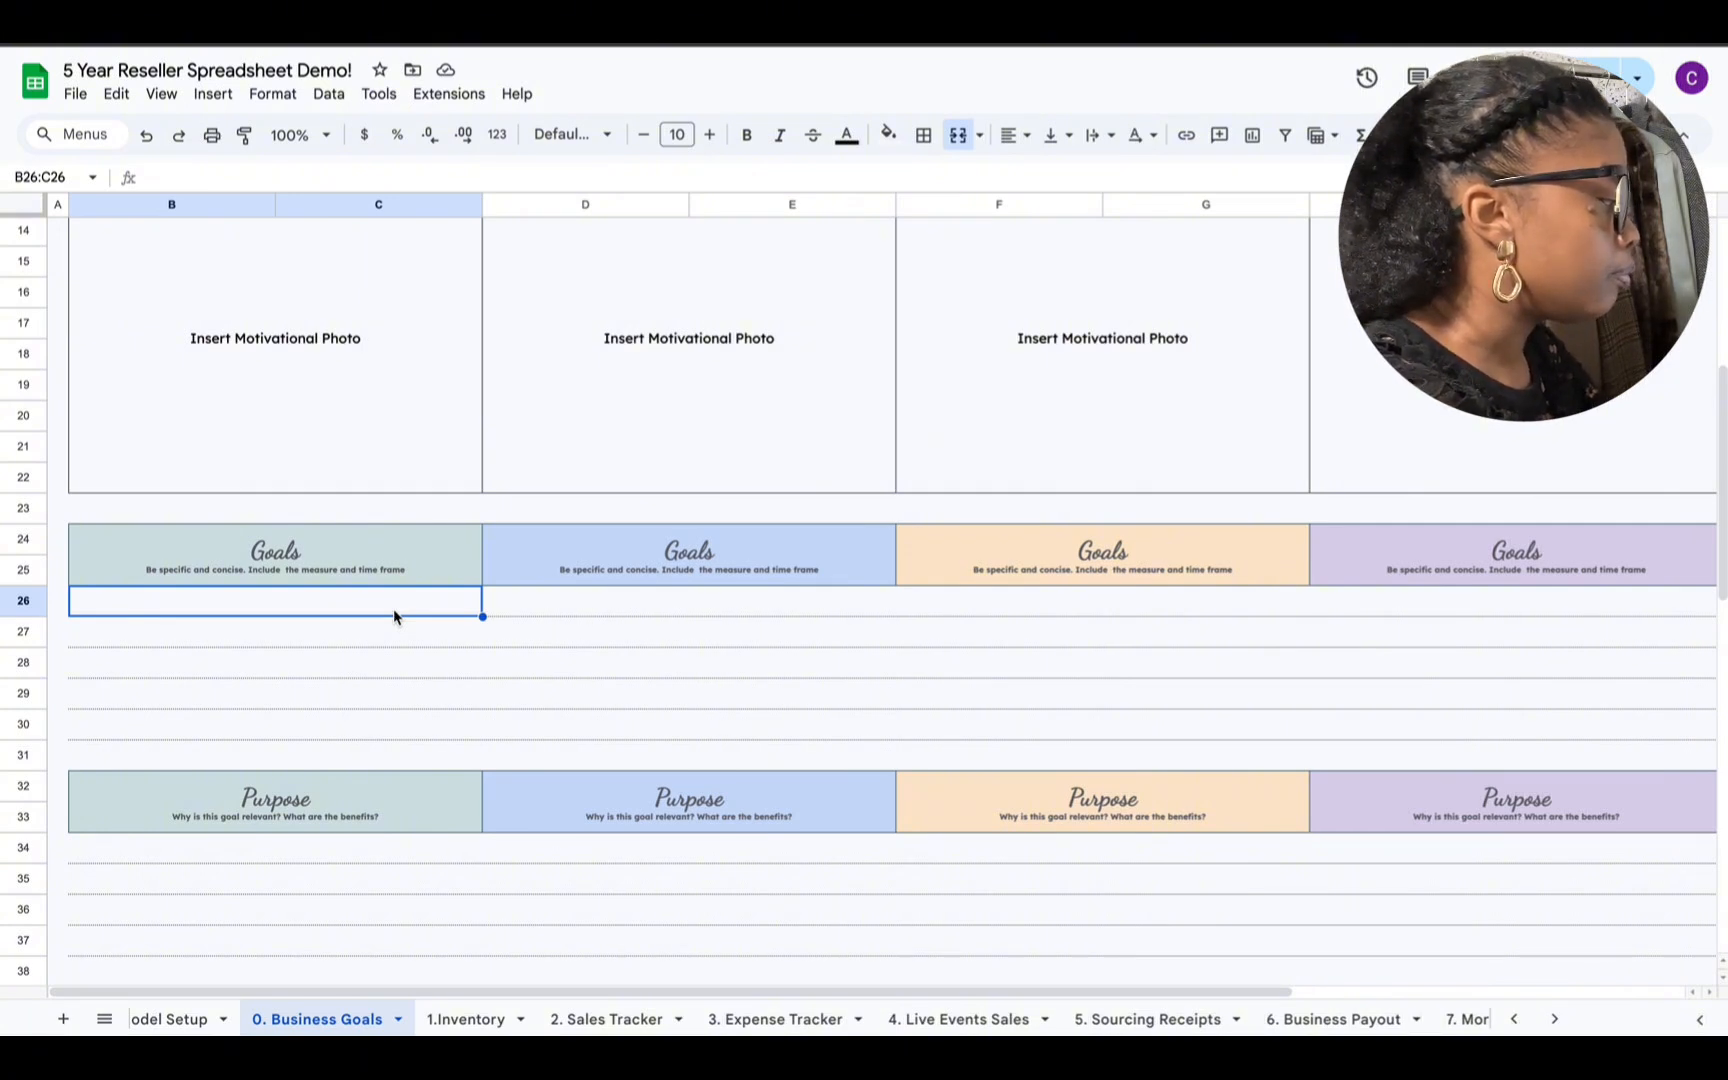
type("be")
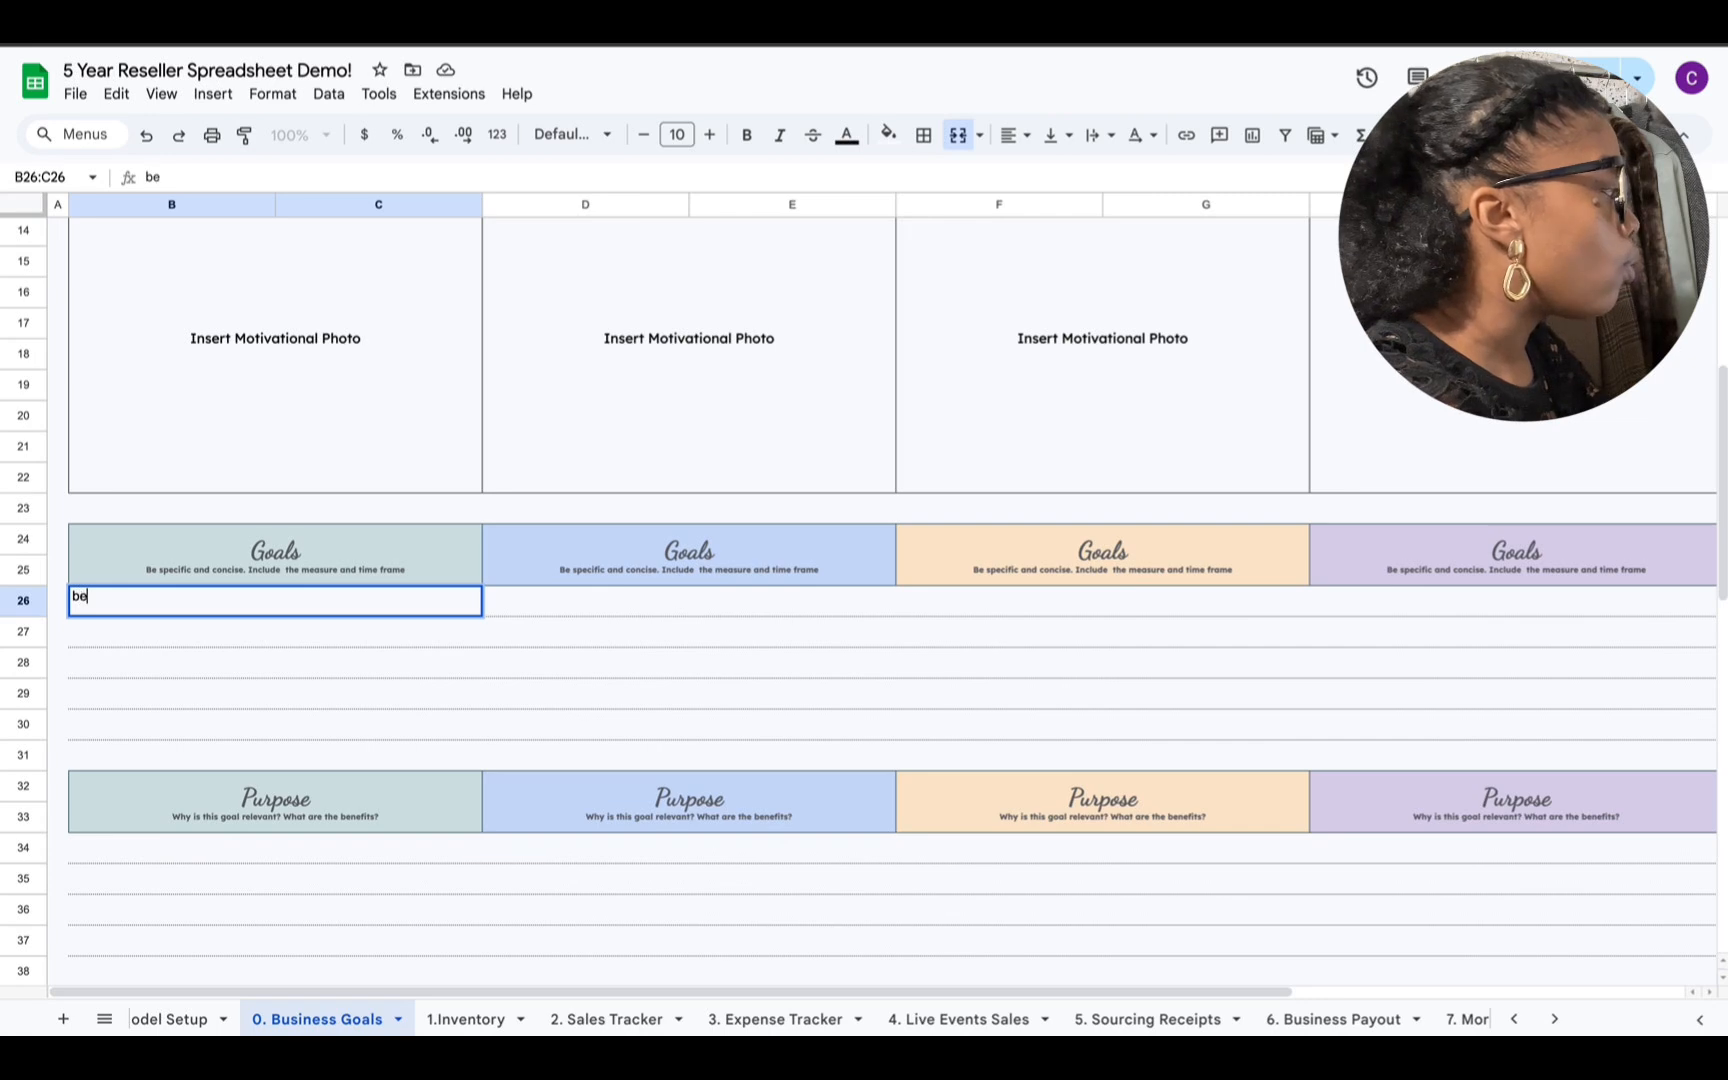
type(" more m")
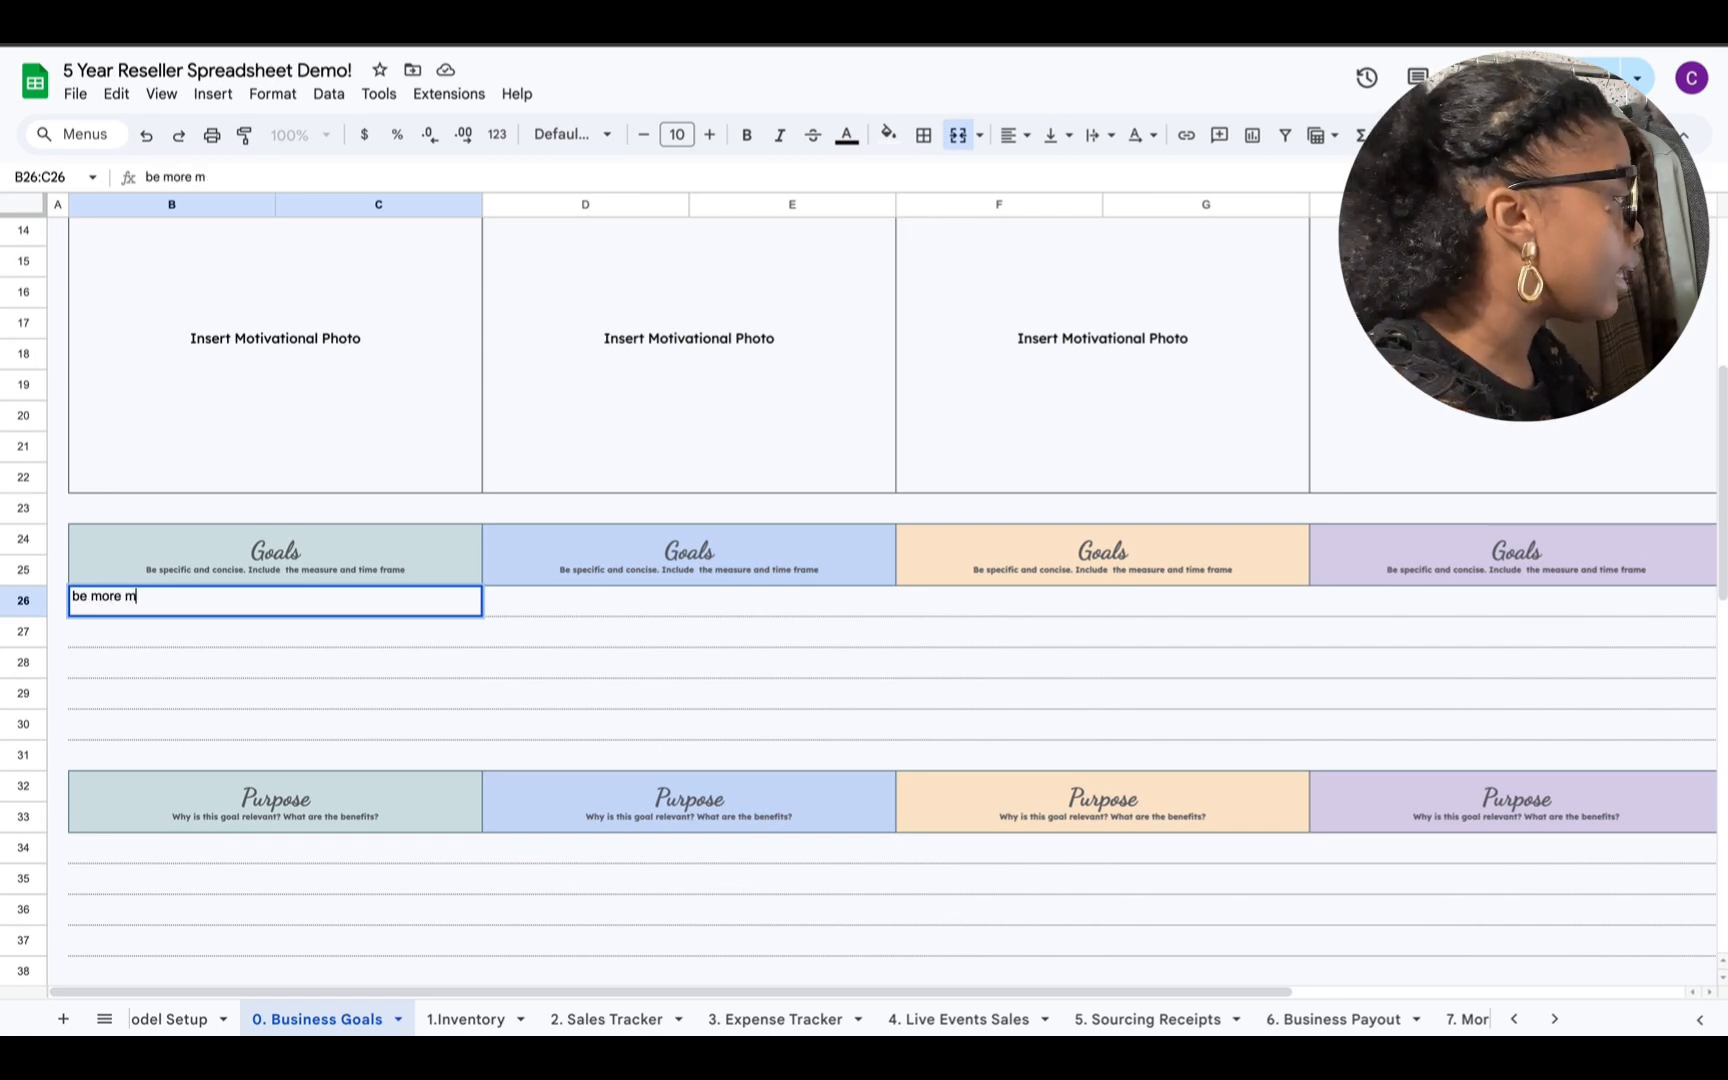
type("yse")
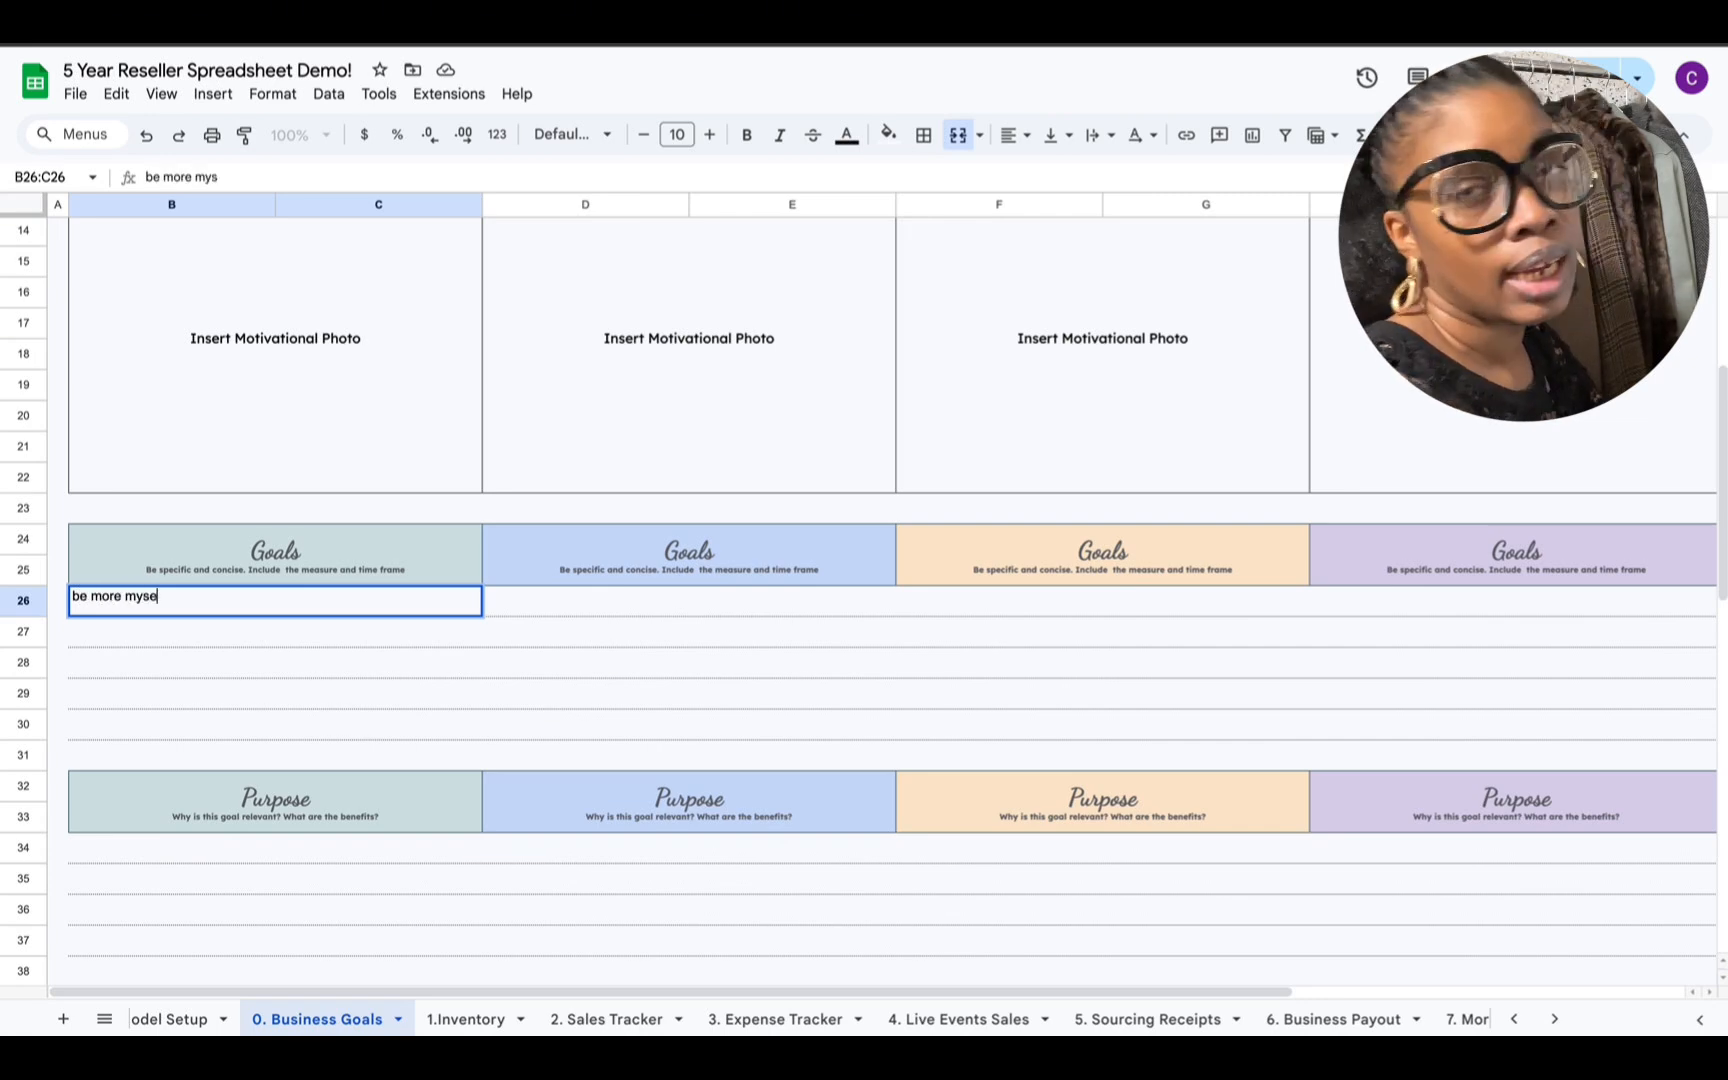
type("lf")
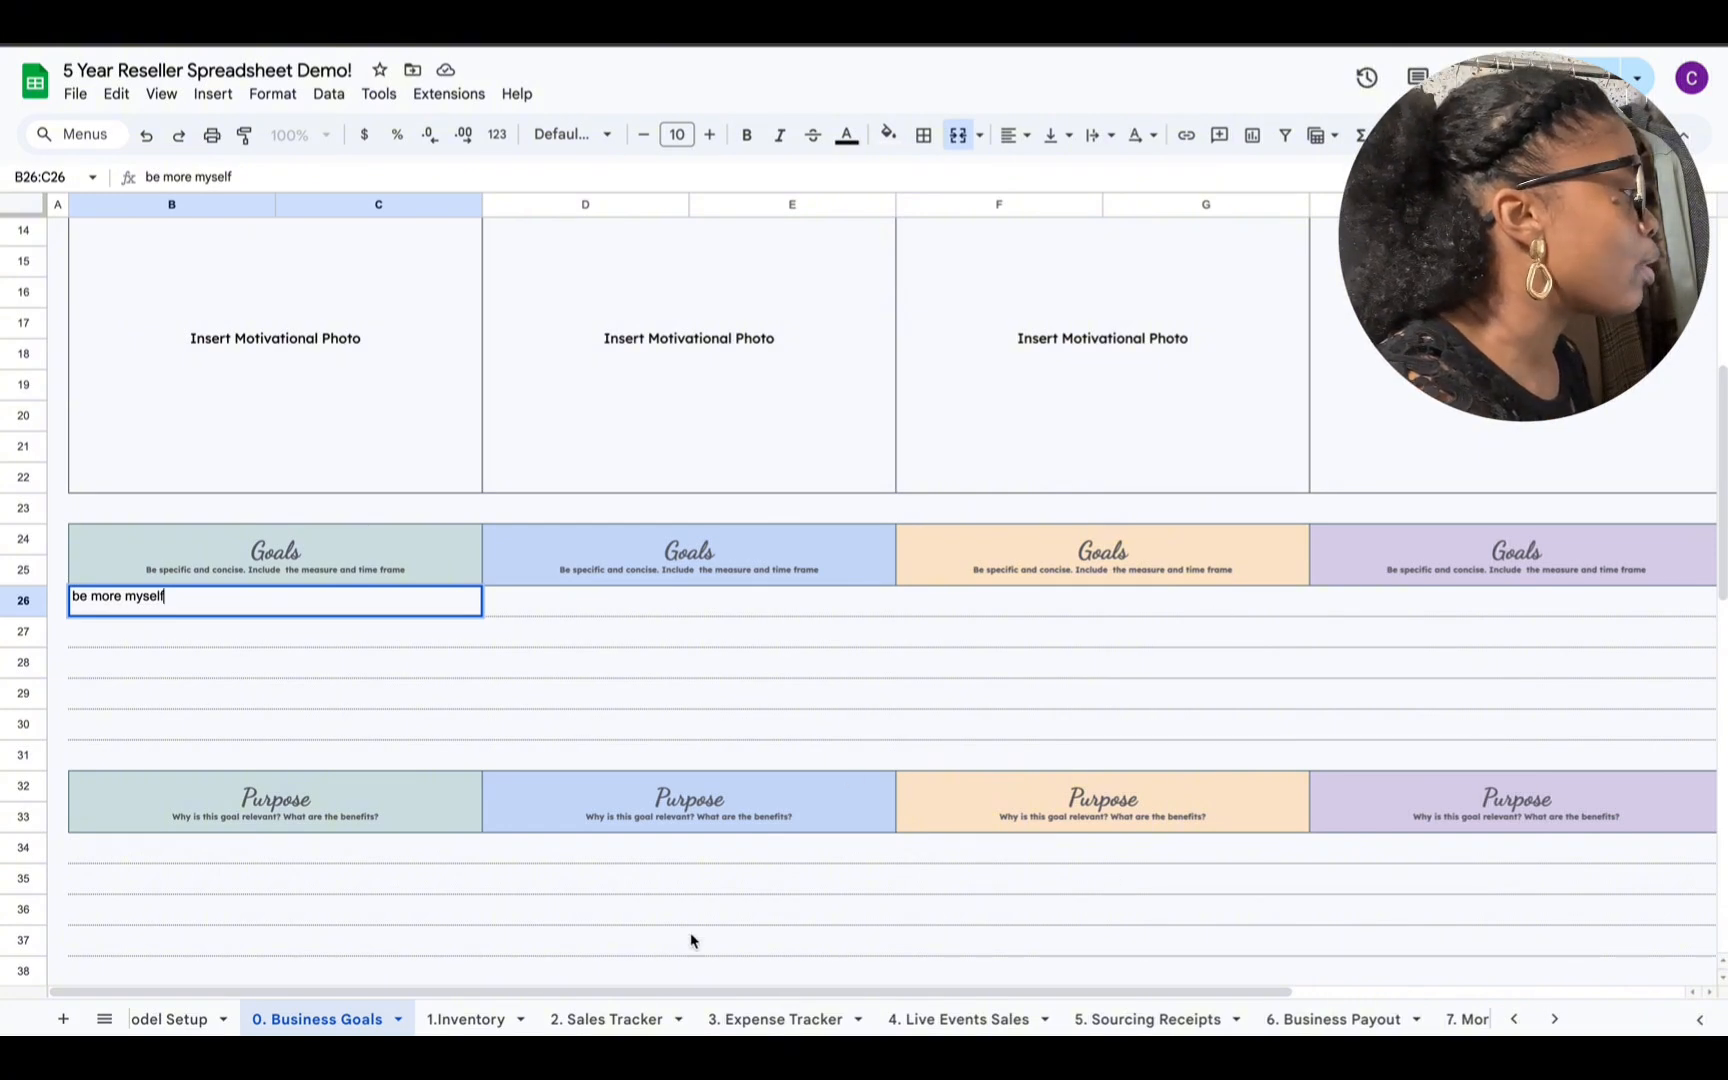
Step: Enter "make more money" on the first Purpose line for 2025
left_click(373, 855)
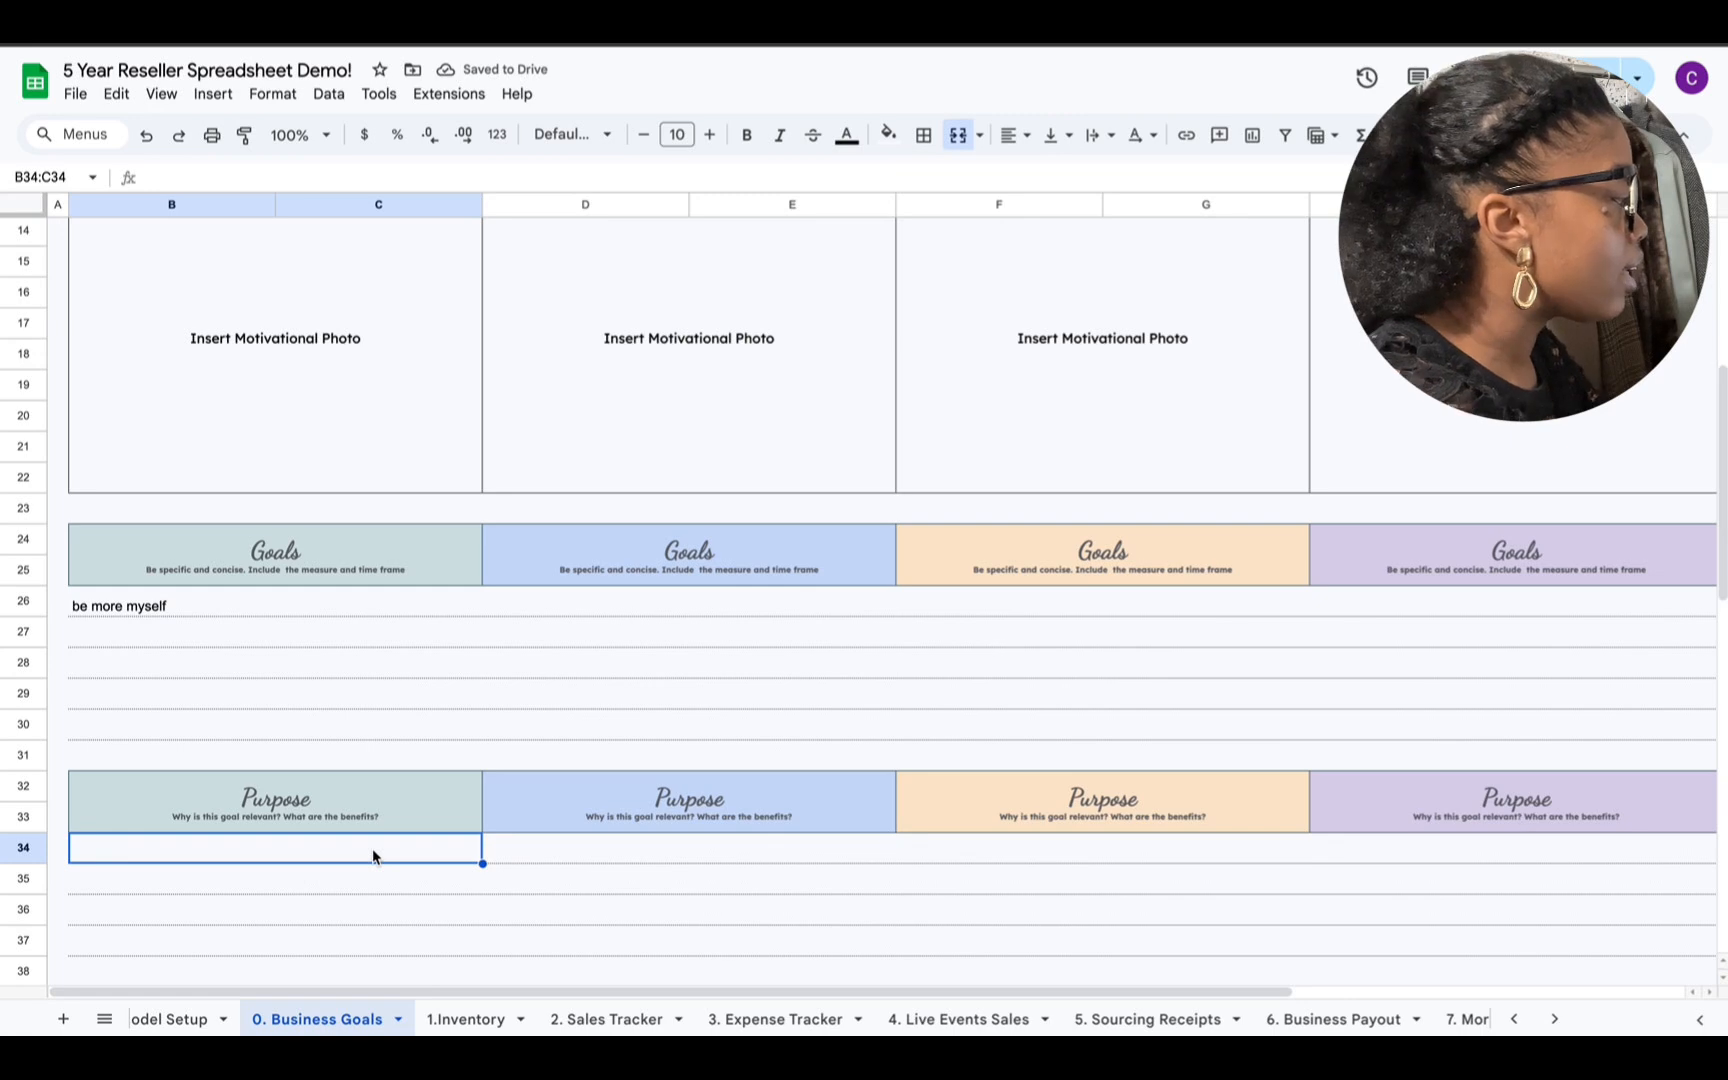
type("make m")
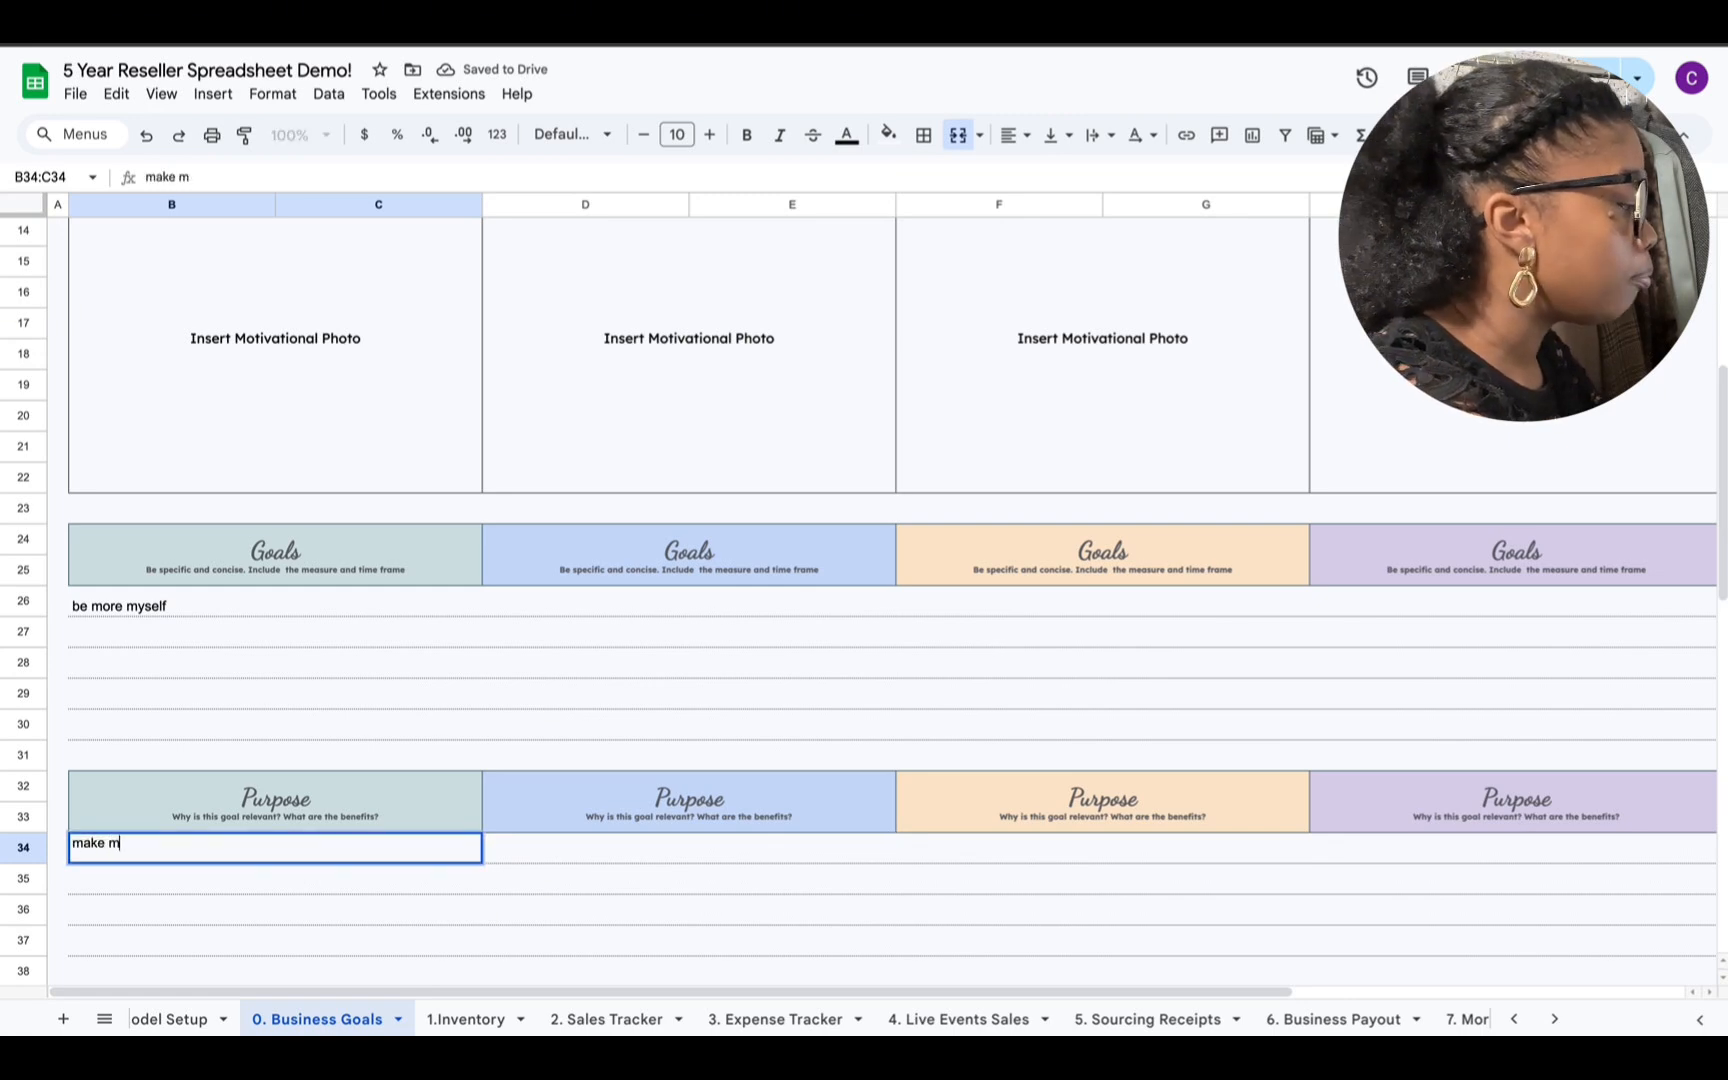
type("ore money")
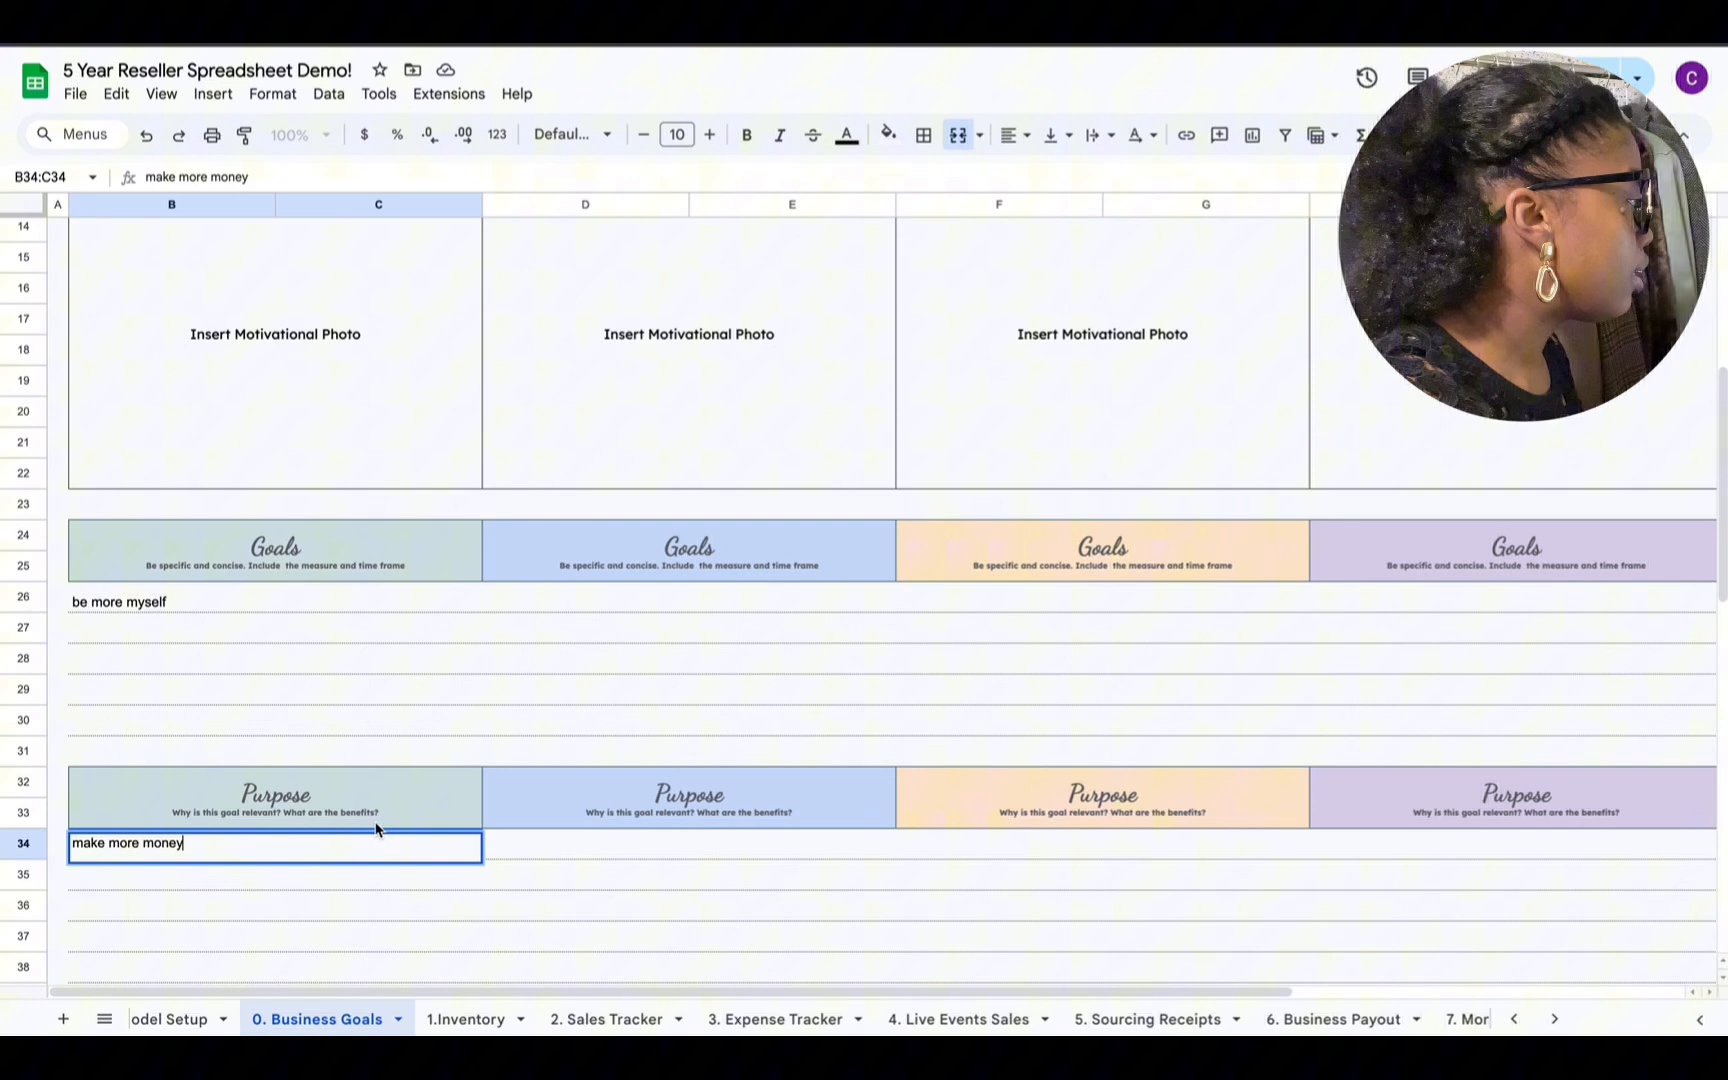
Step: Enter "getting through slow season" on the first Challenges line for 2025
scroll(374, 822, "down", 5)
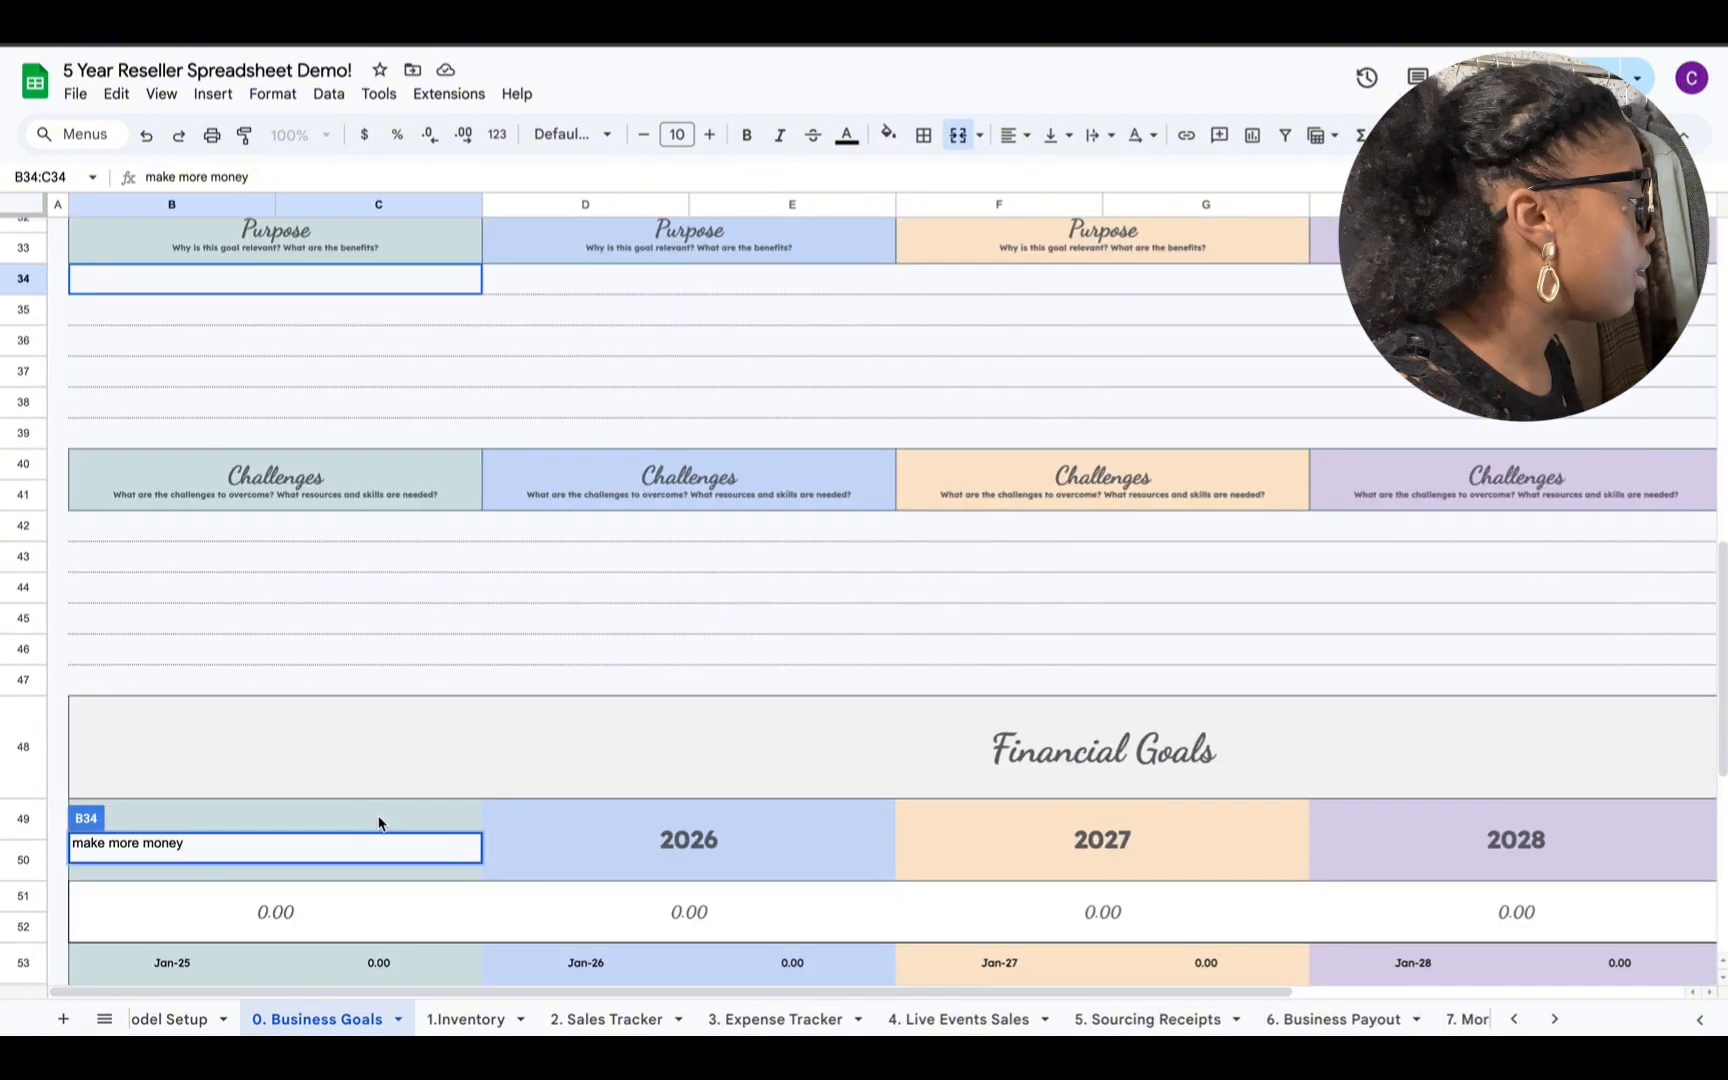
left_click(343, 520)
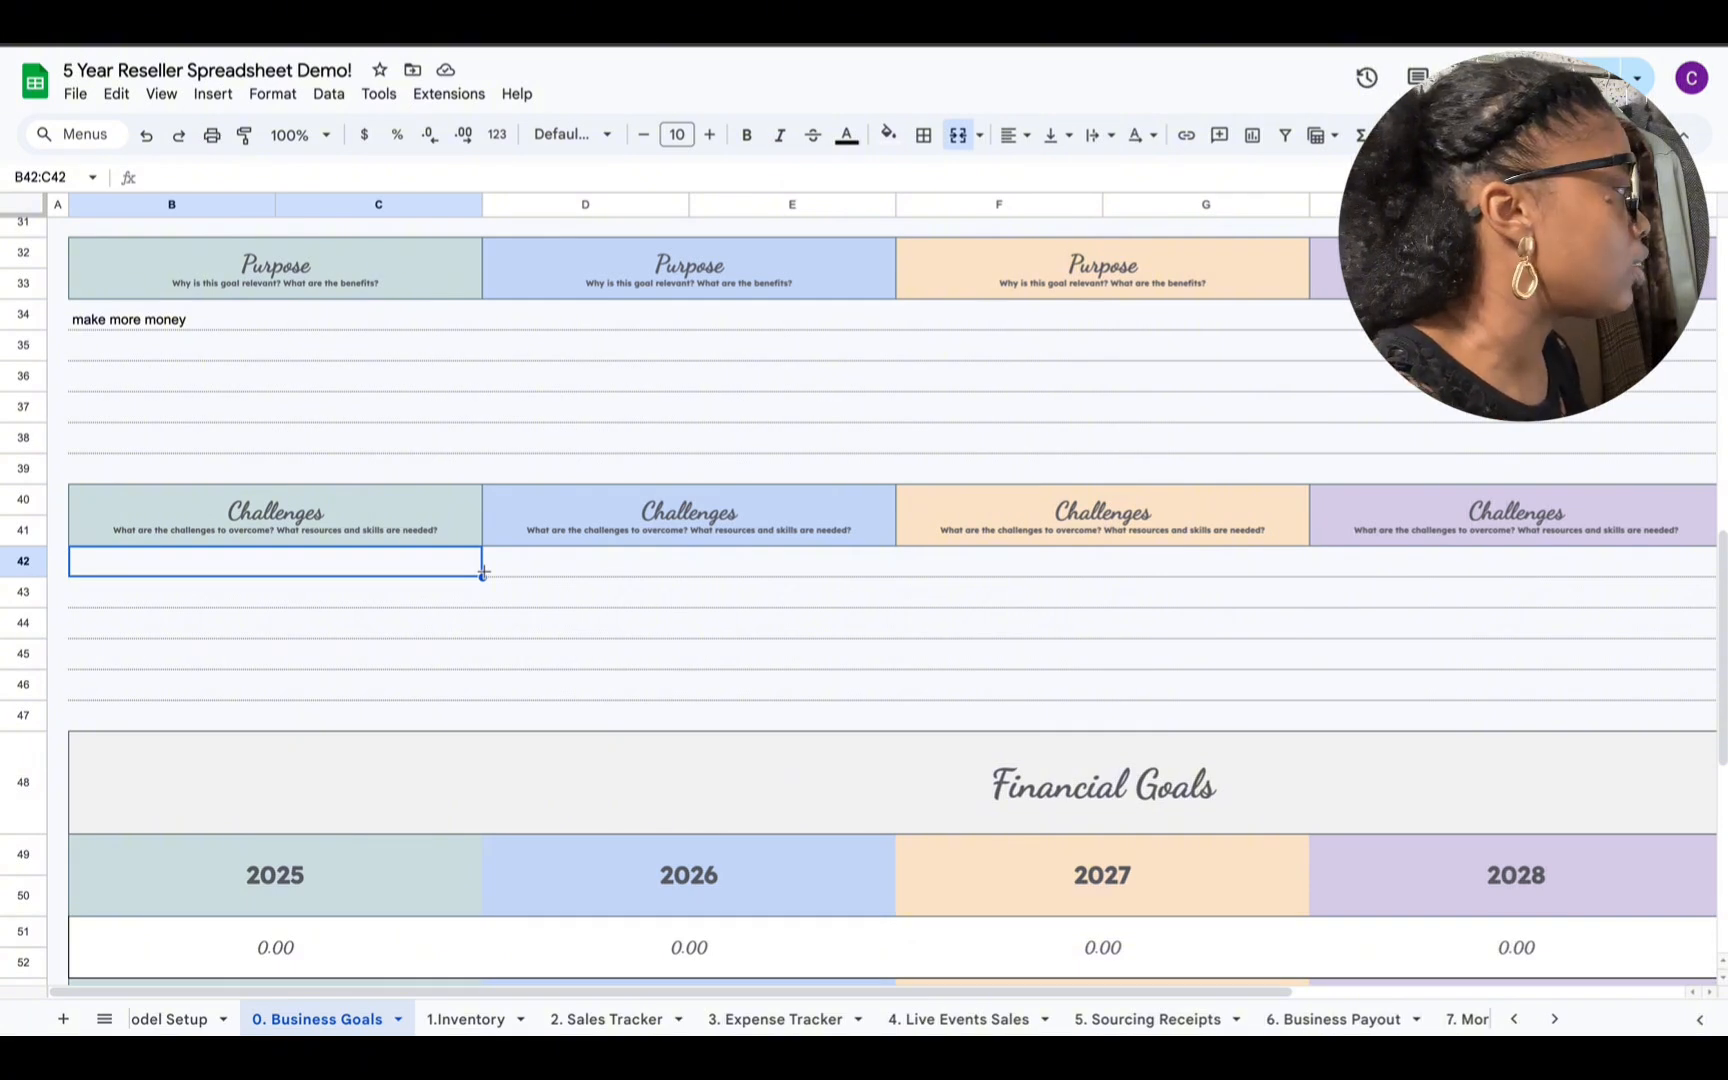
double_click(378, 560)
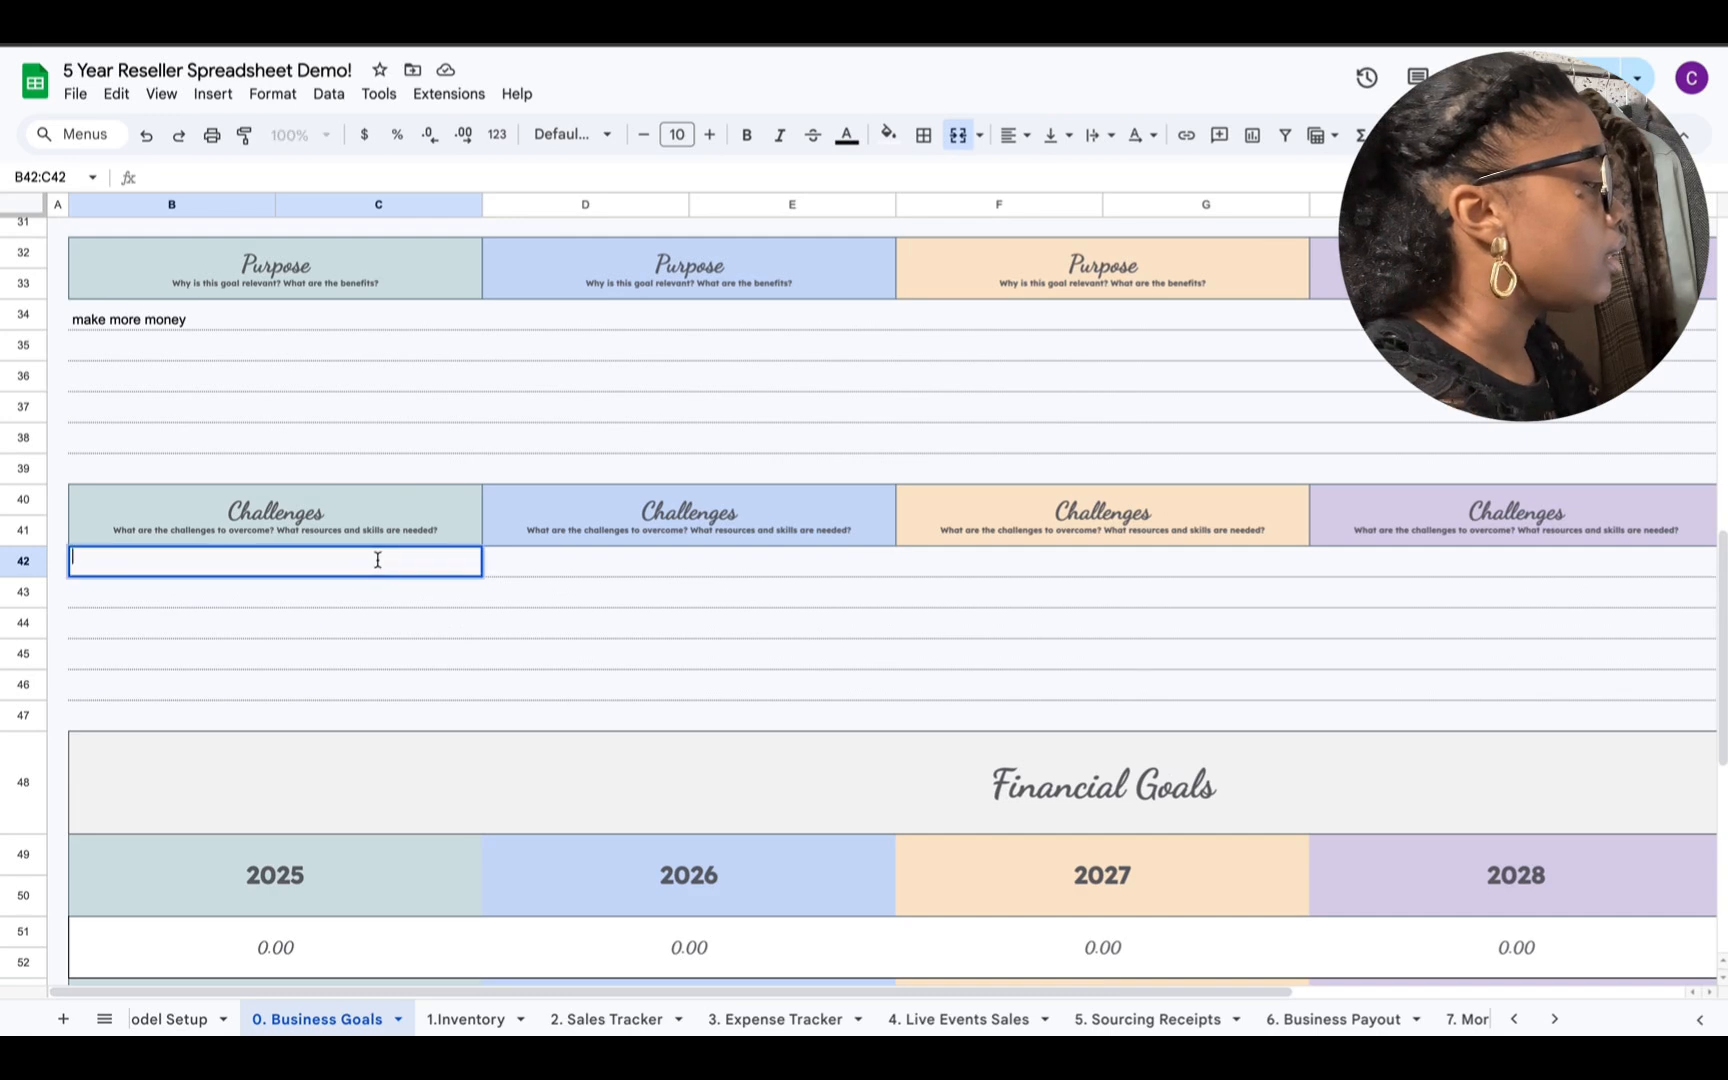
type("getti")
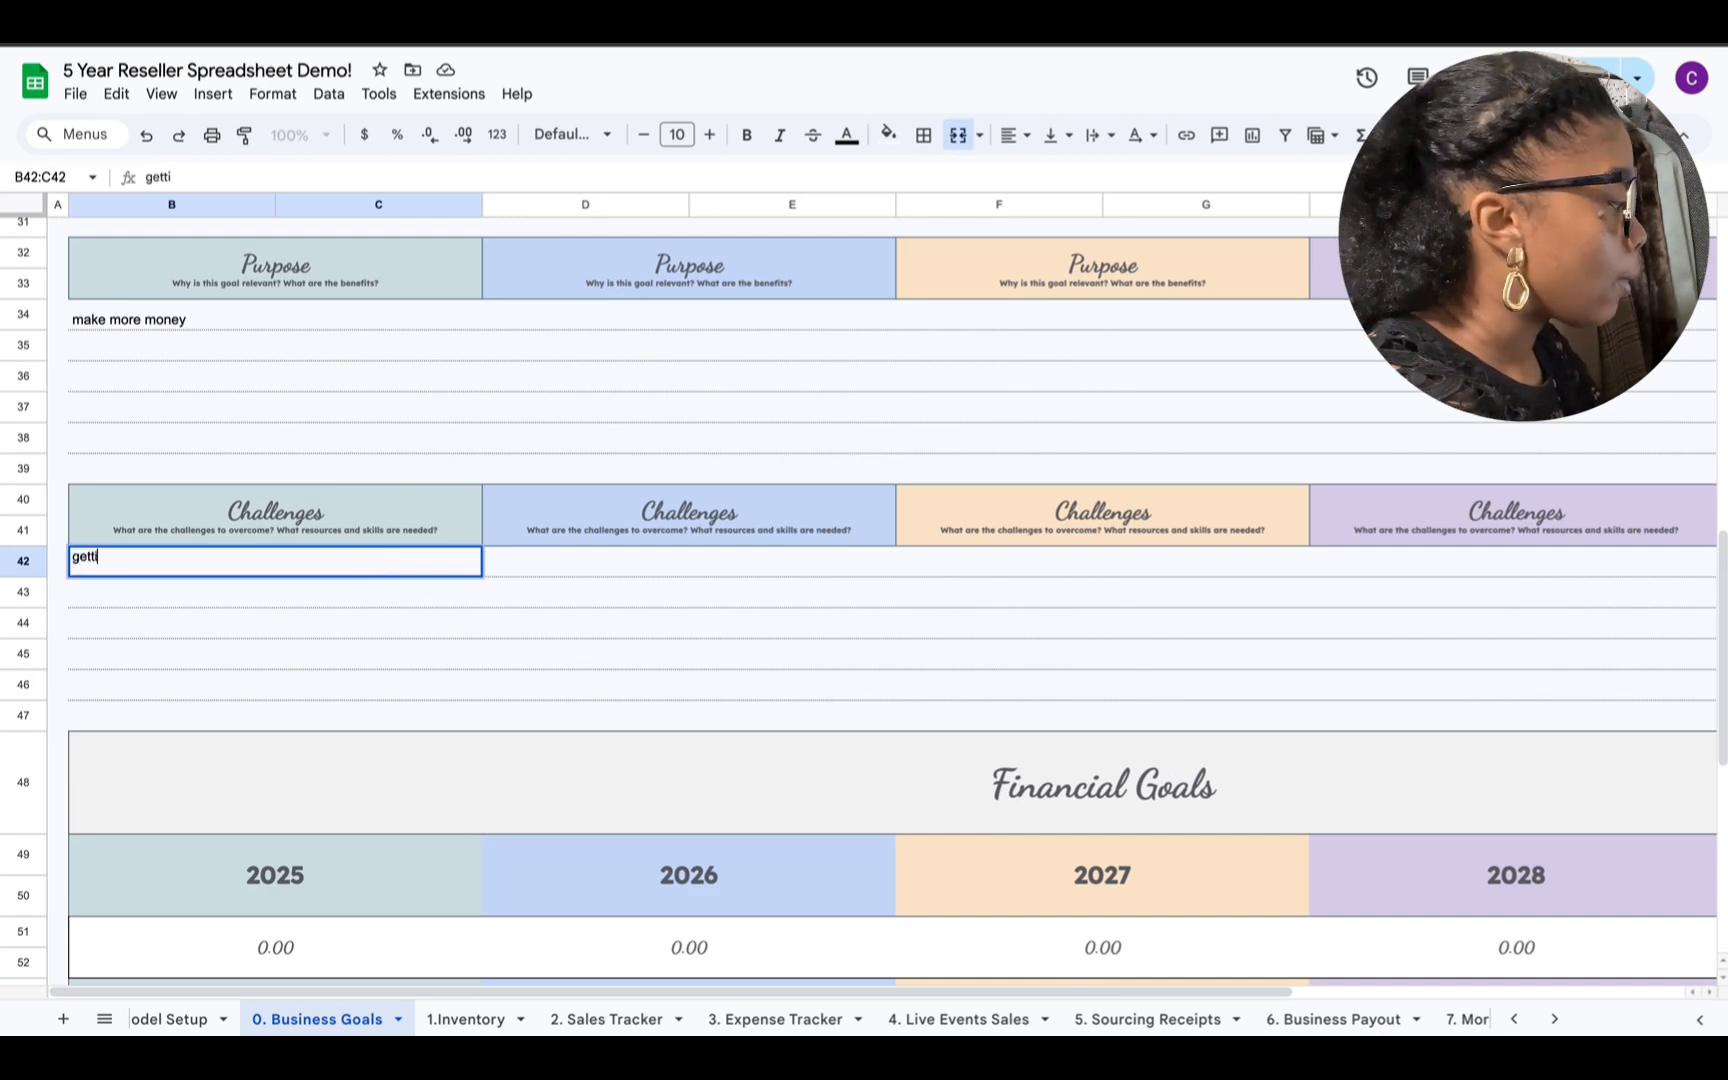
type("ng throu")
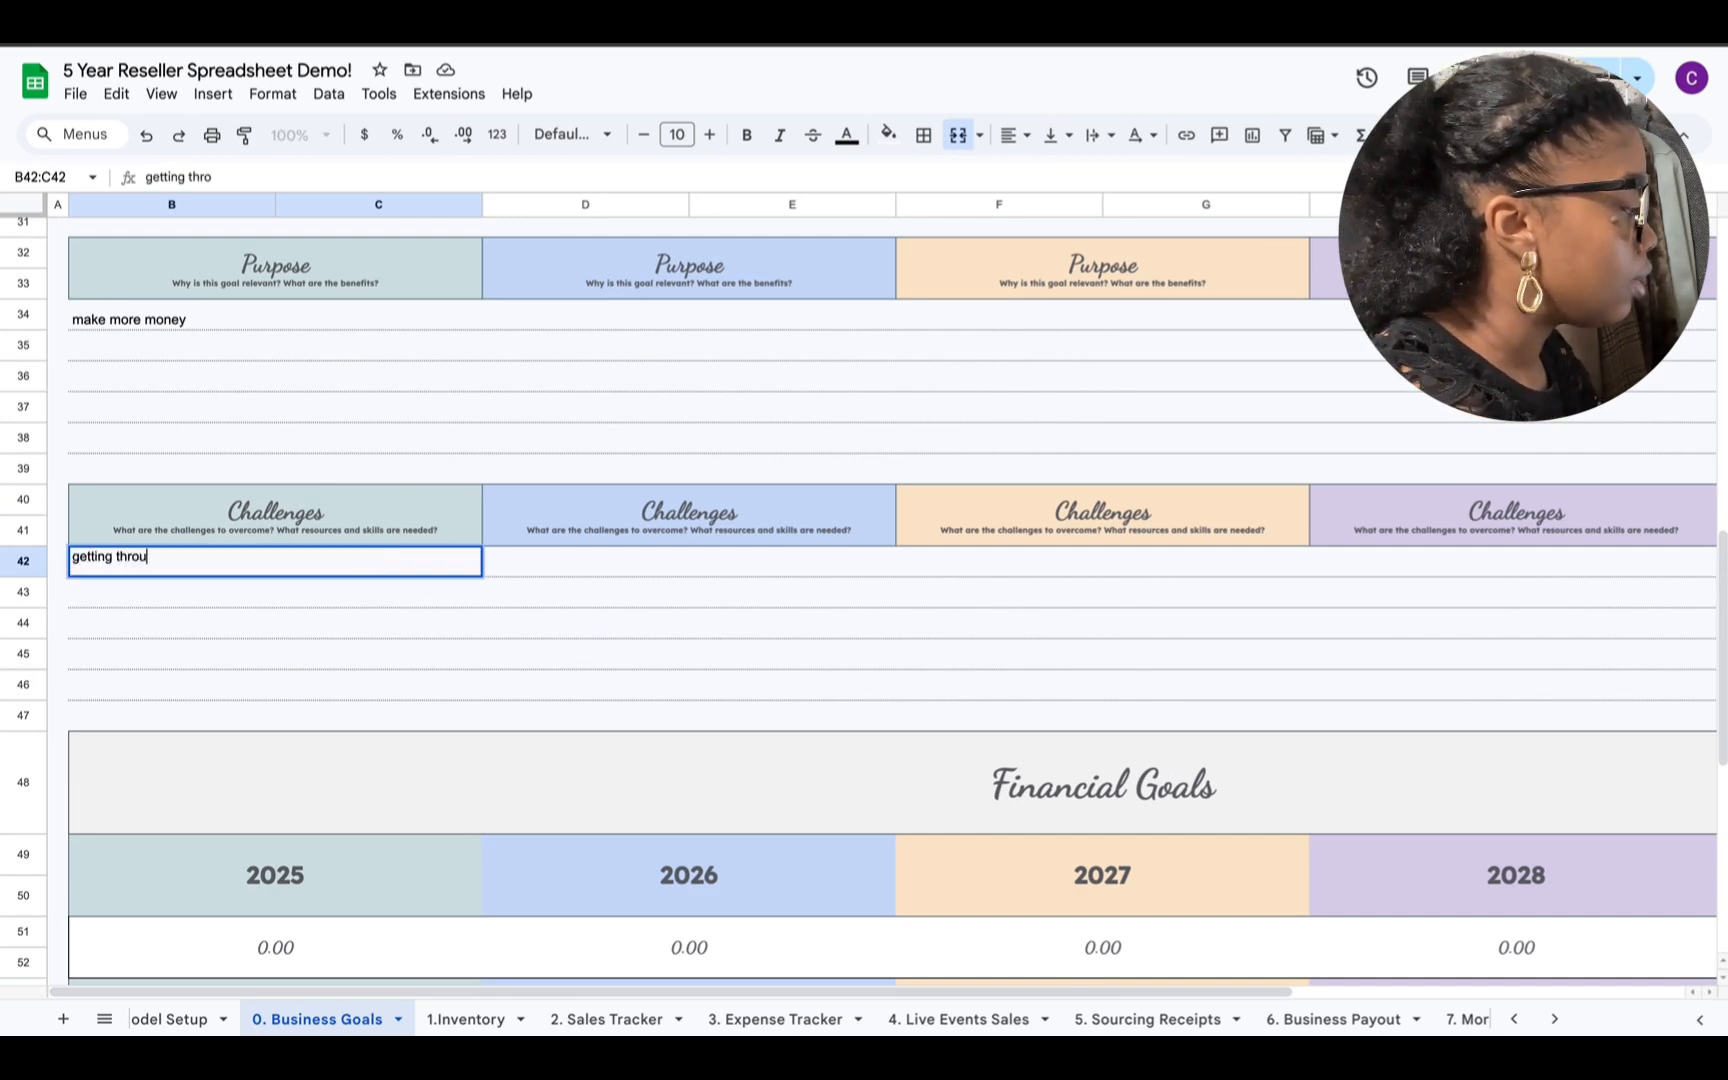
type("gh slow")
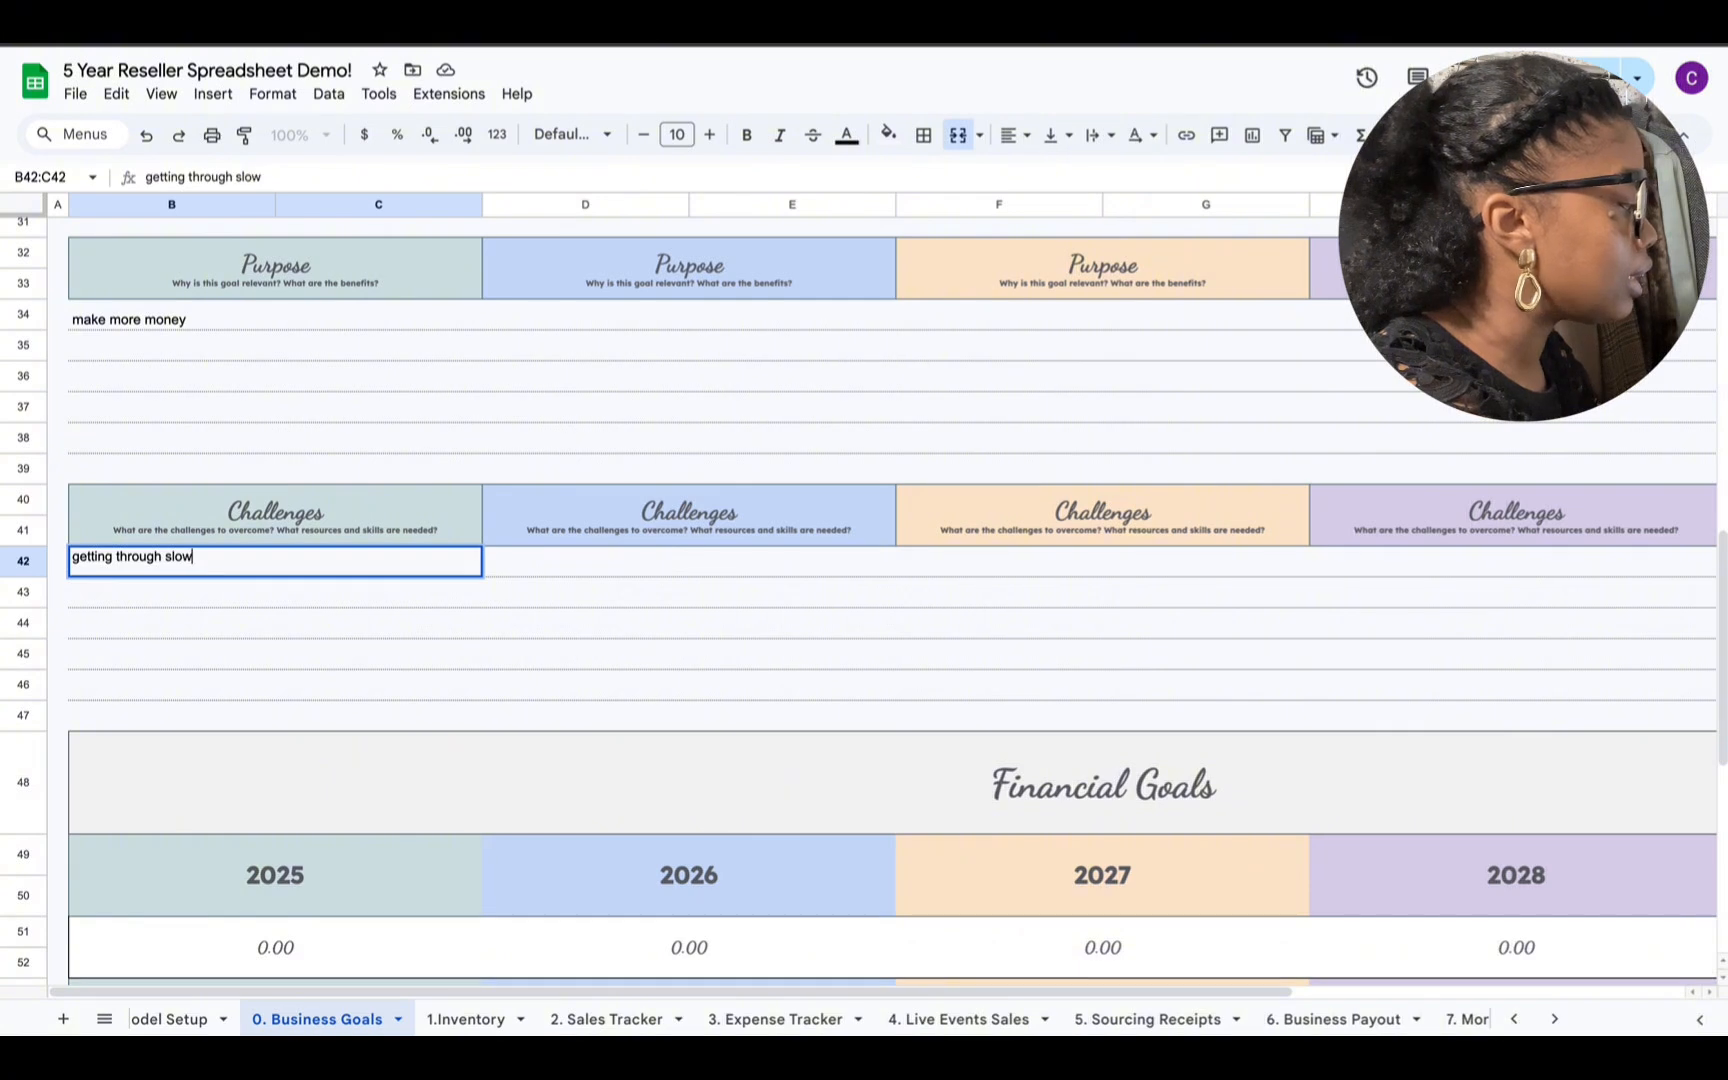
type(" season")
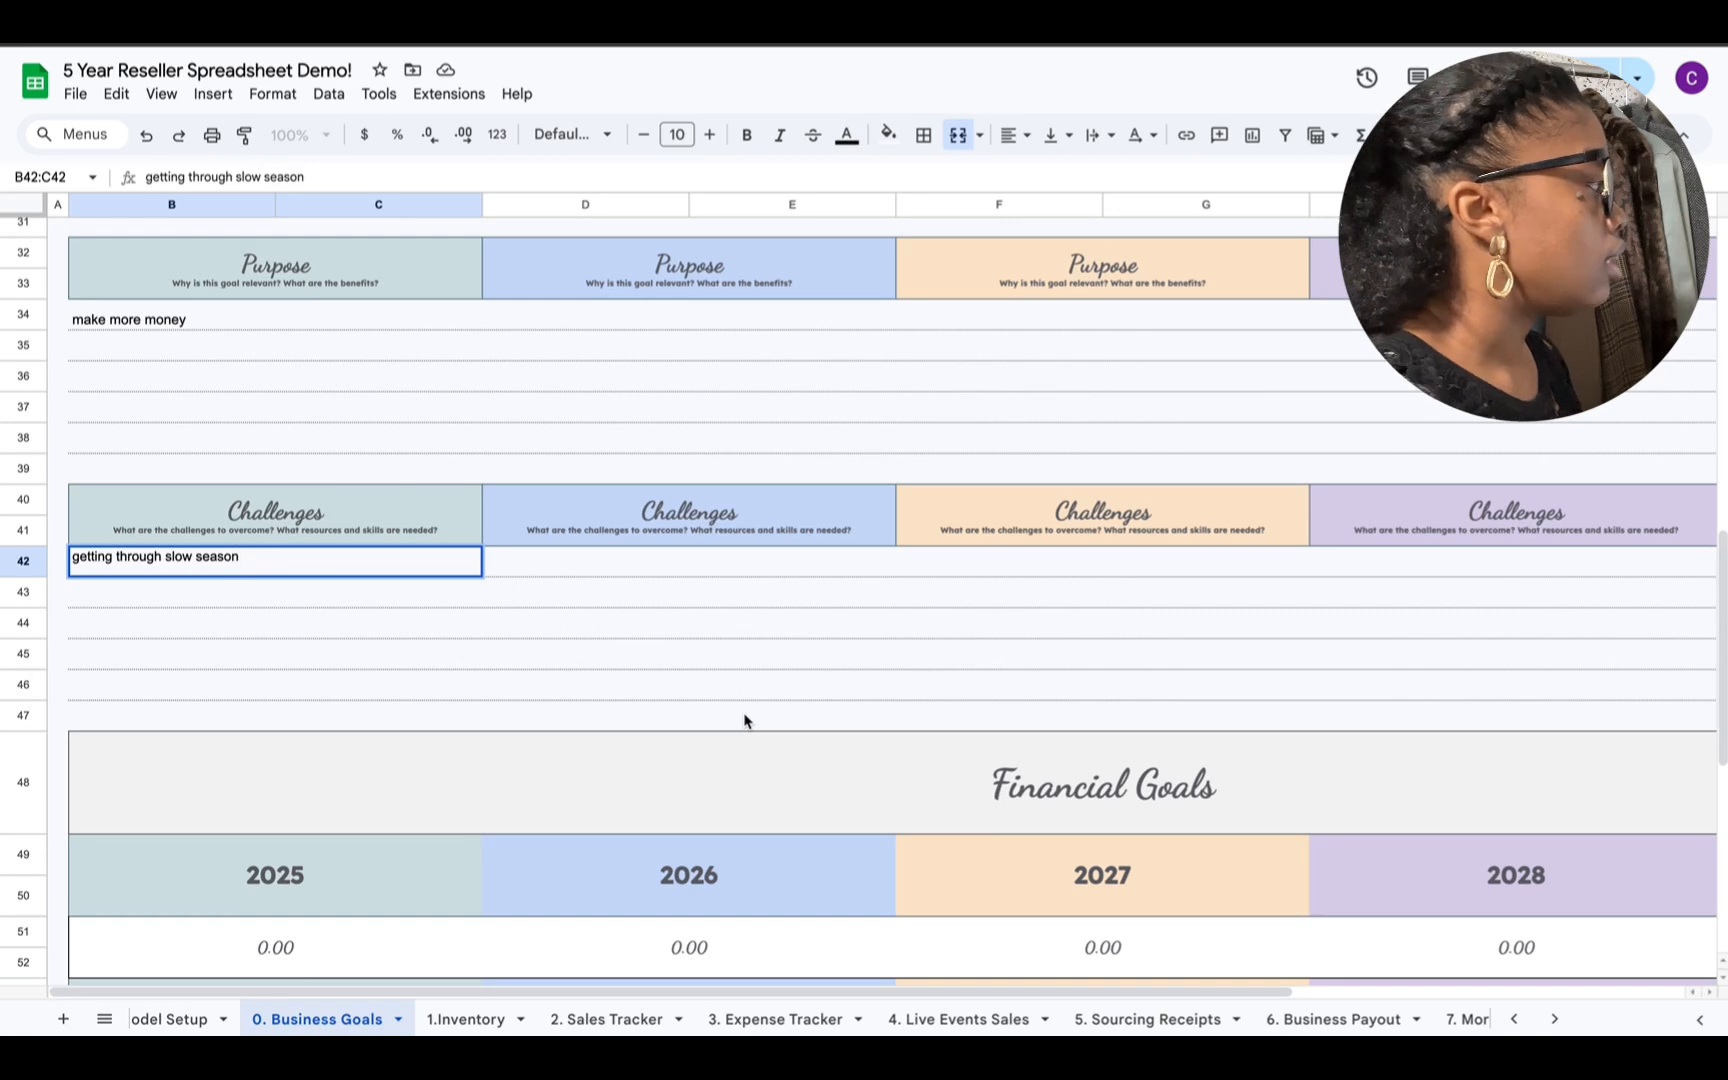
left_click(439, 603)
Step: Set the Jan-25 amount under Financial Goals to 2000
scroll(476, 675, "down", 3)
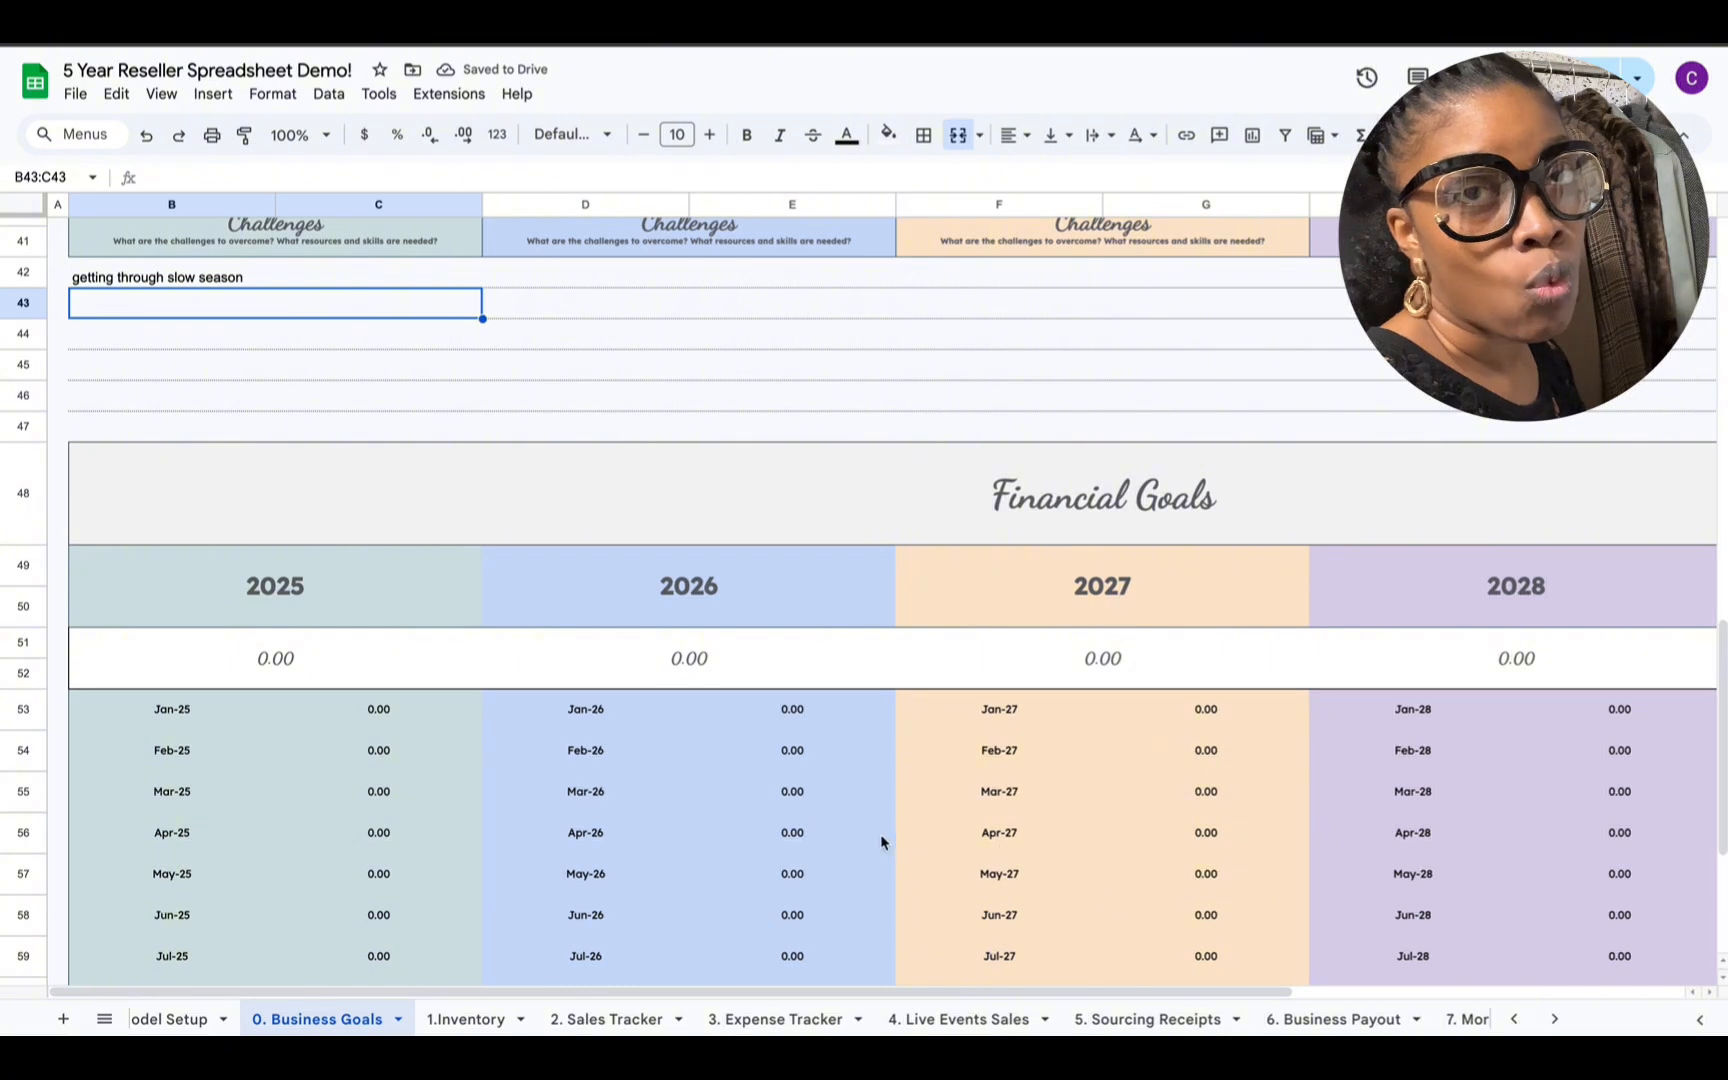
scroll(751, 791, "down", 2)
scroll(751, 791, "down", 1)
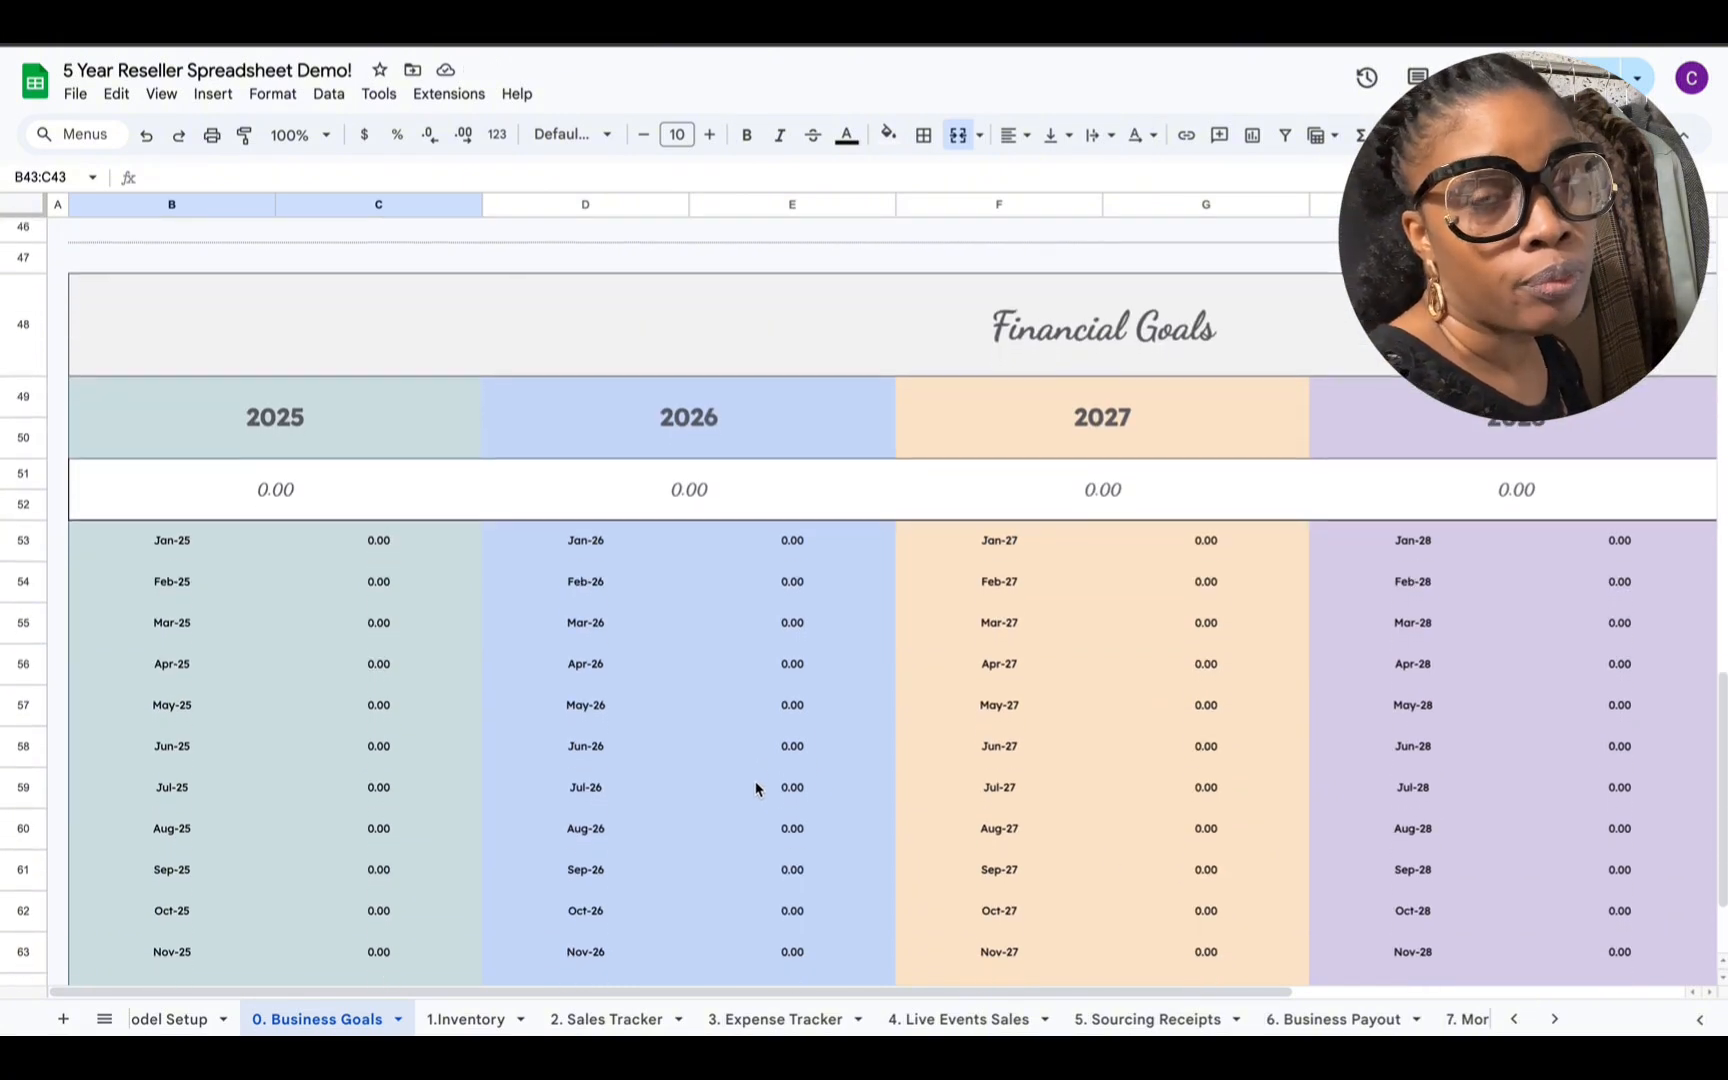
scroll(755, 789, "down", 1)
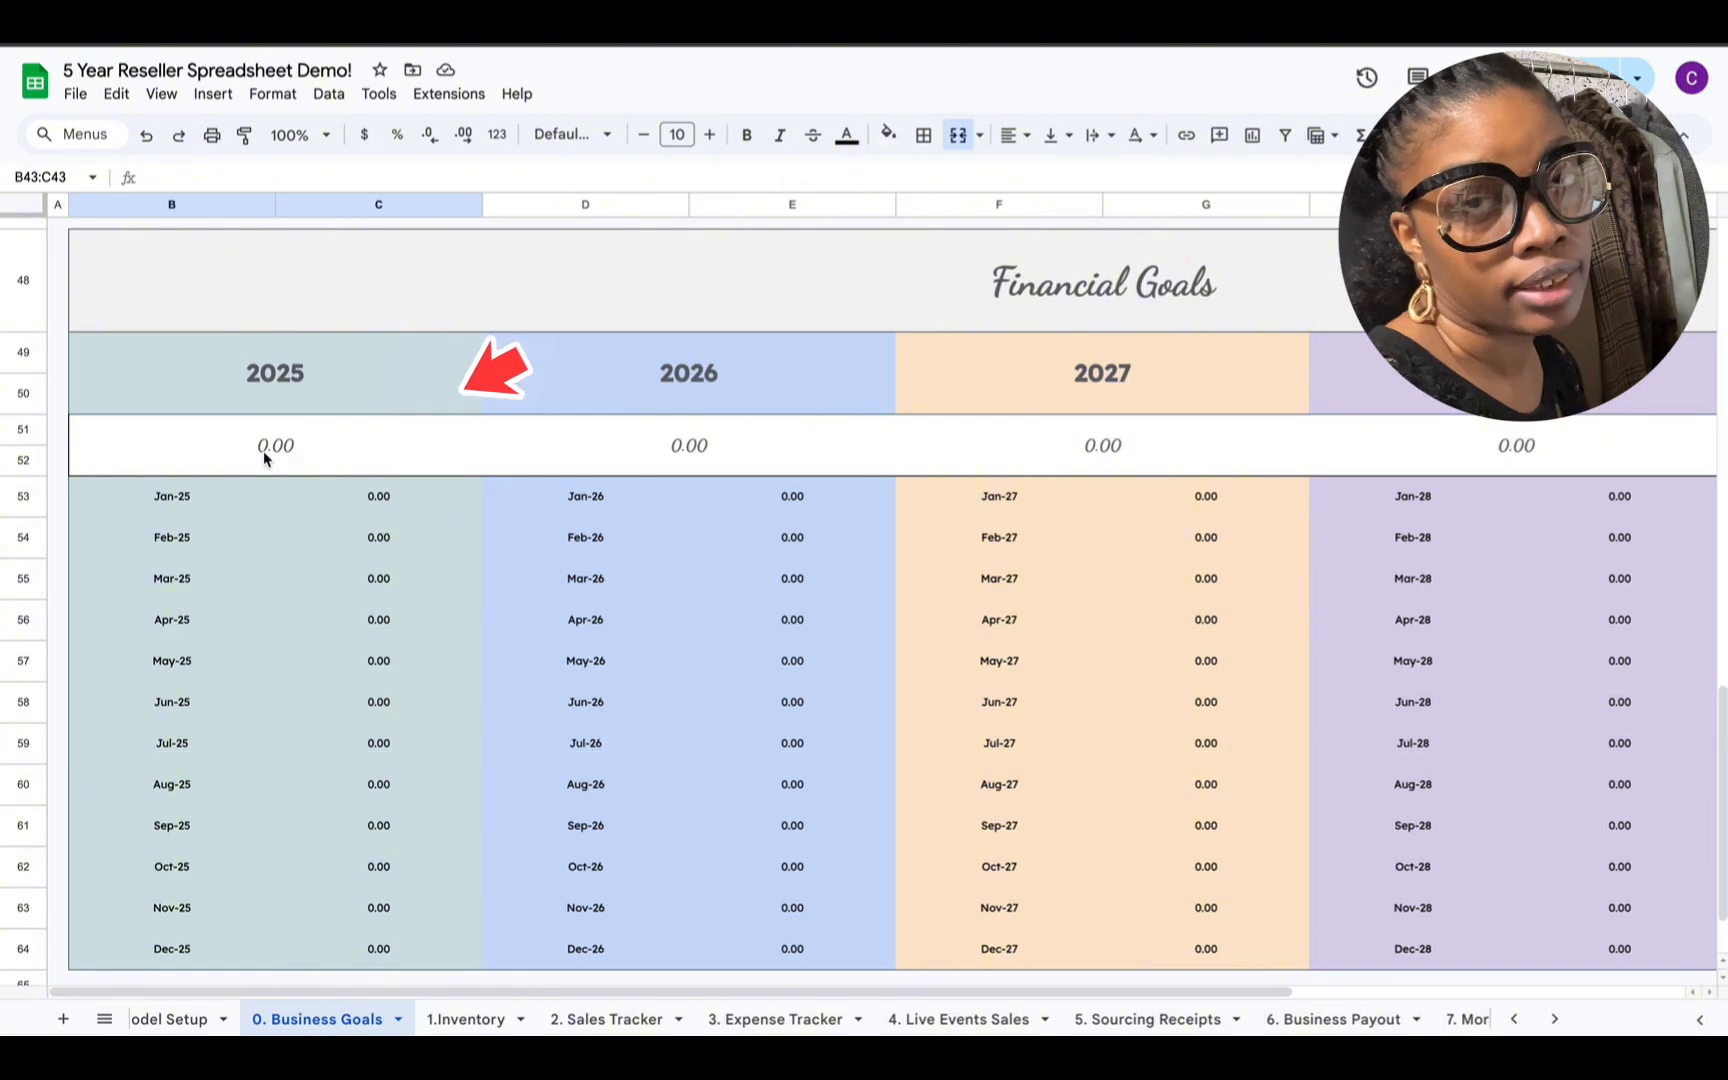
scroll(300, 470, "down", 1)
left_click(373, 483)
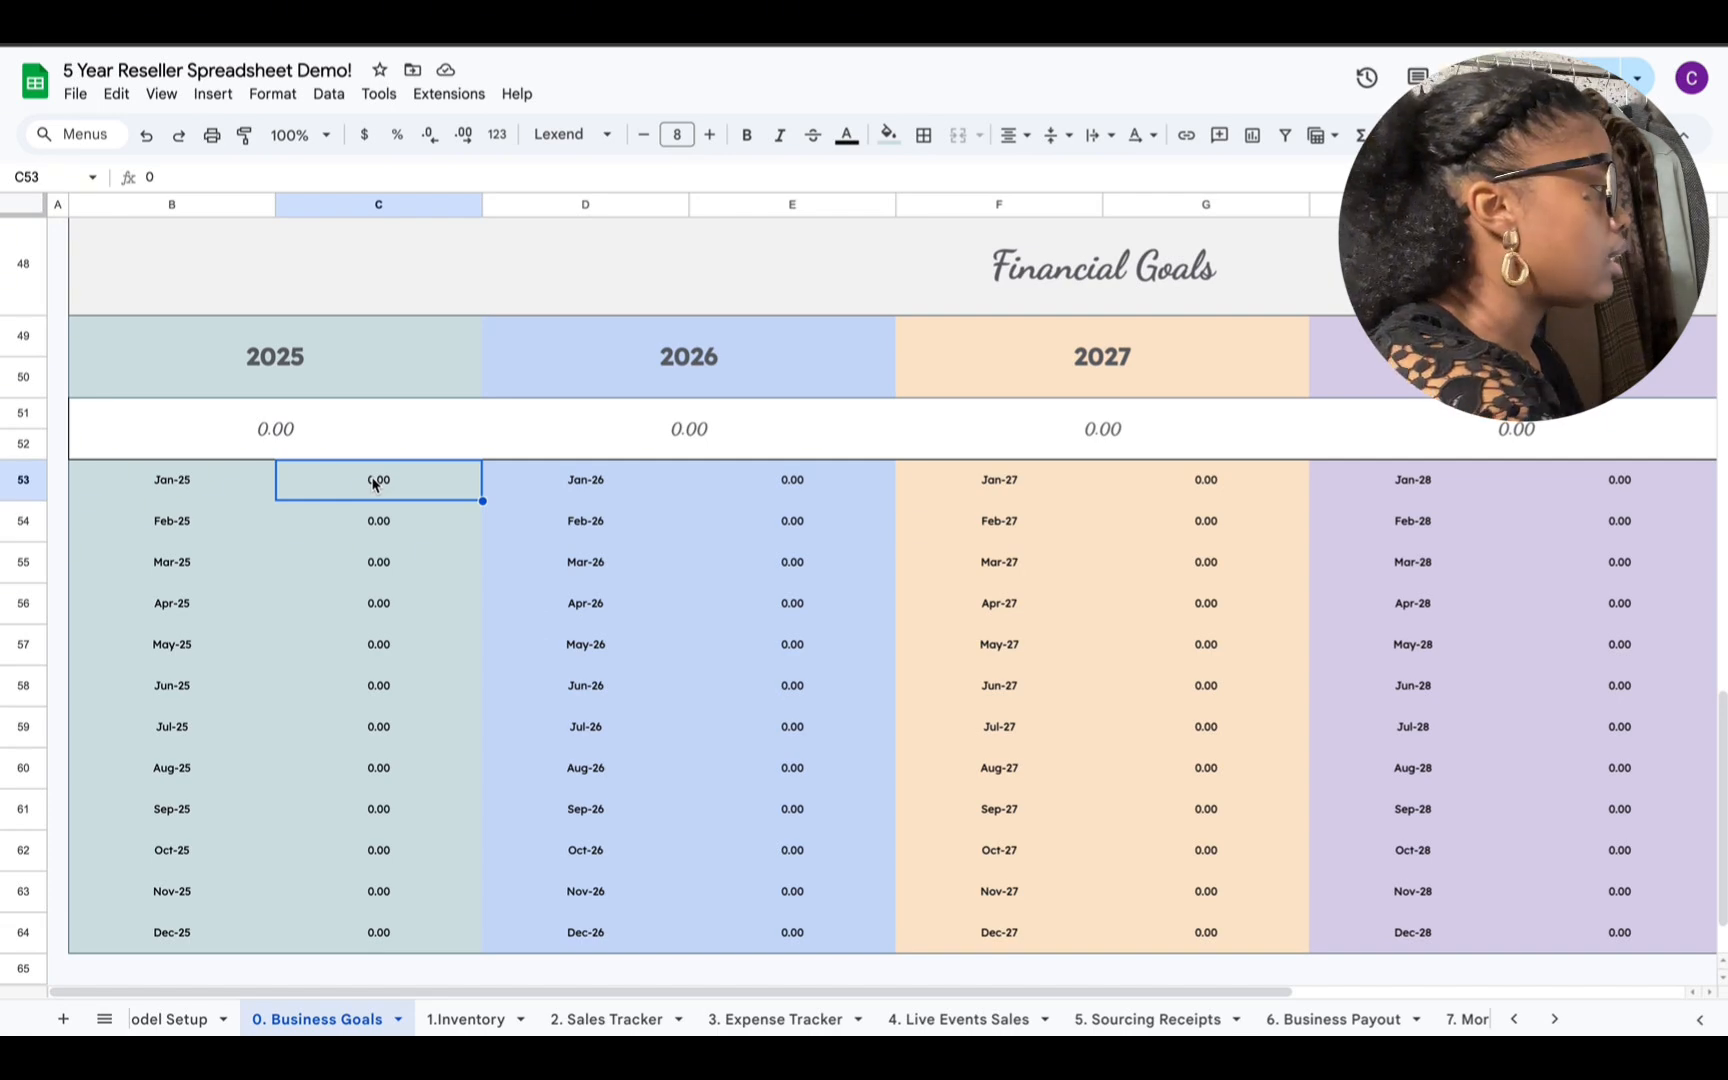
type("200")
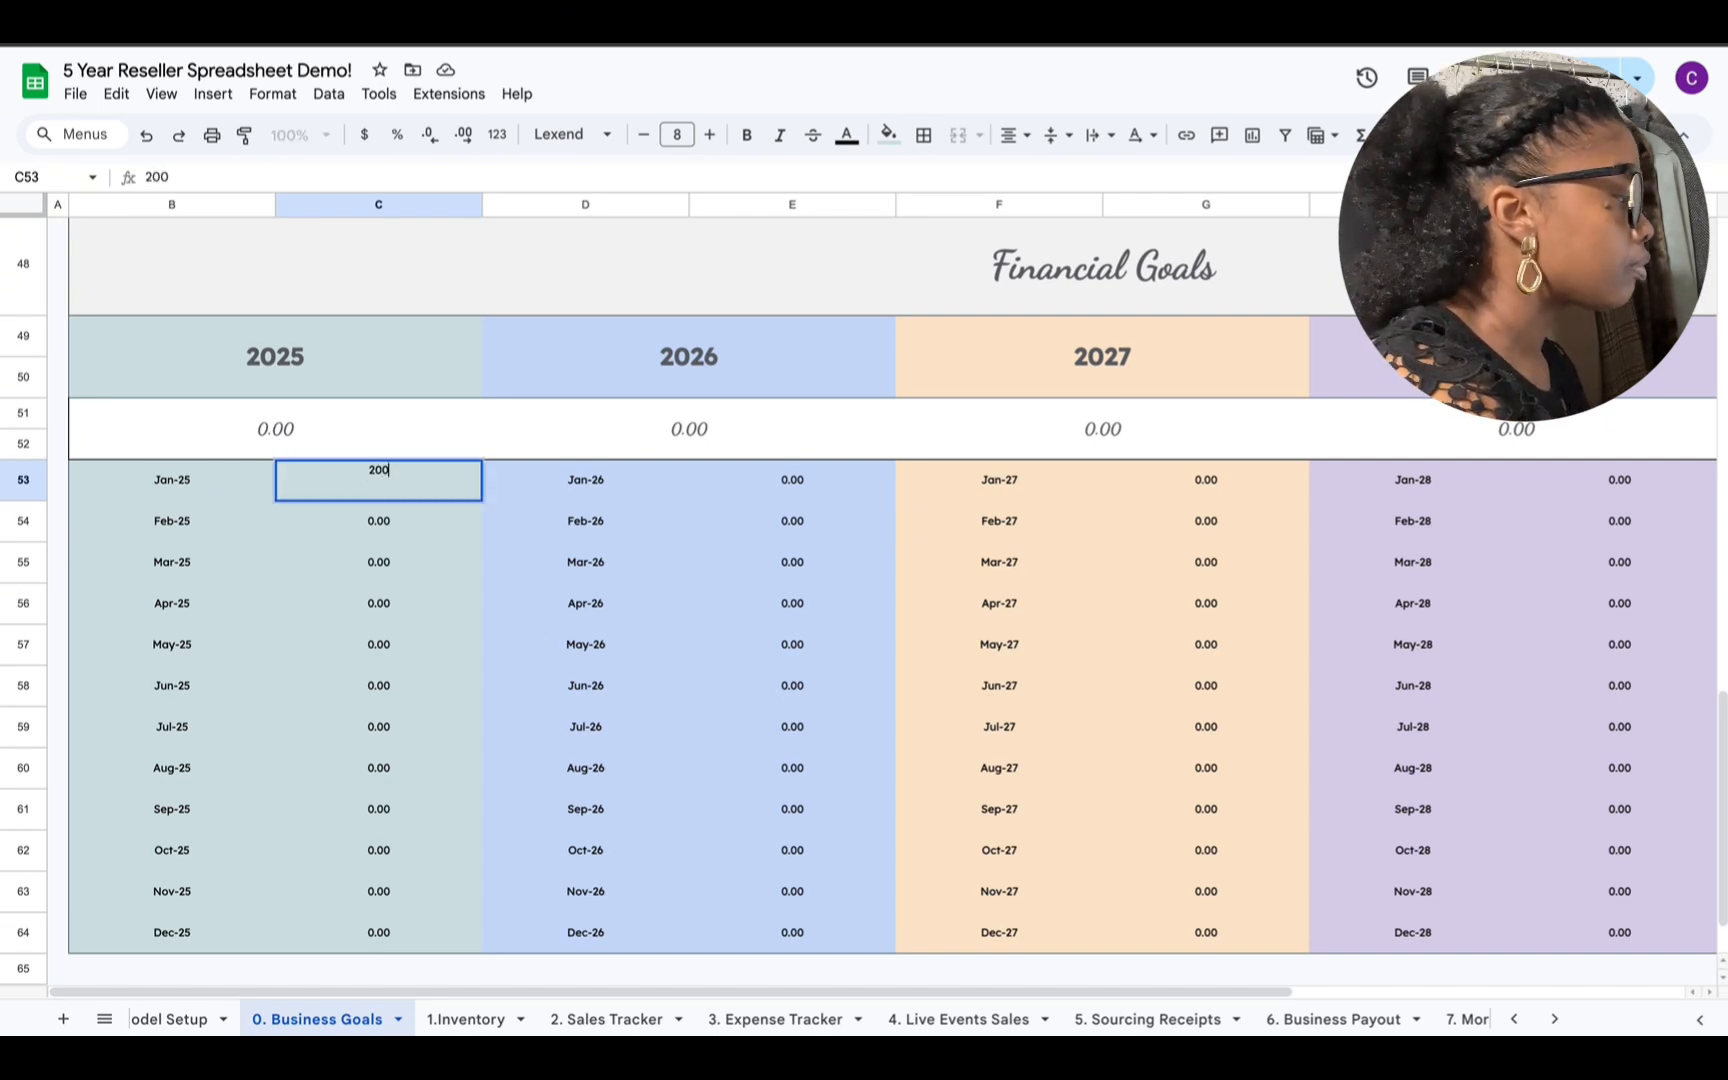
type("0")
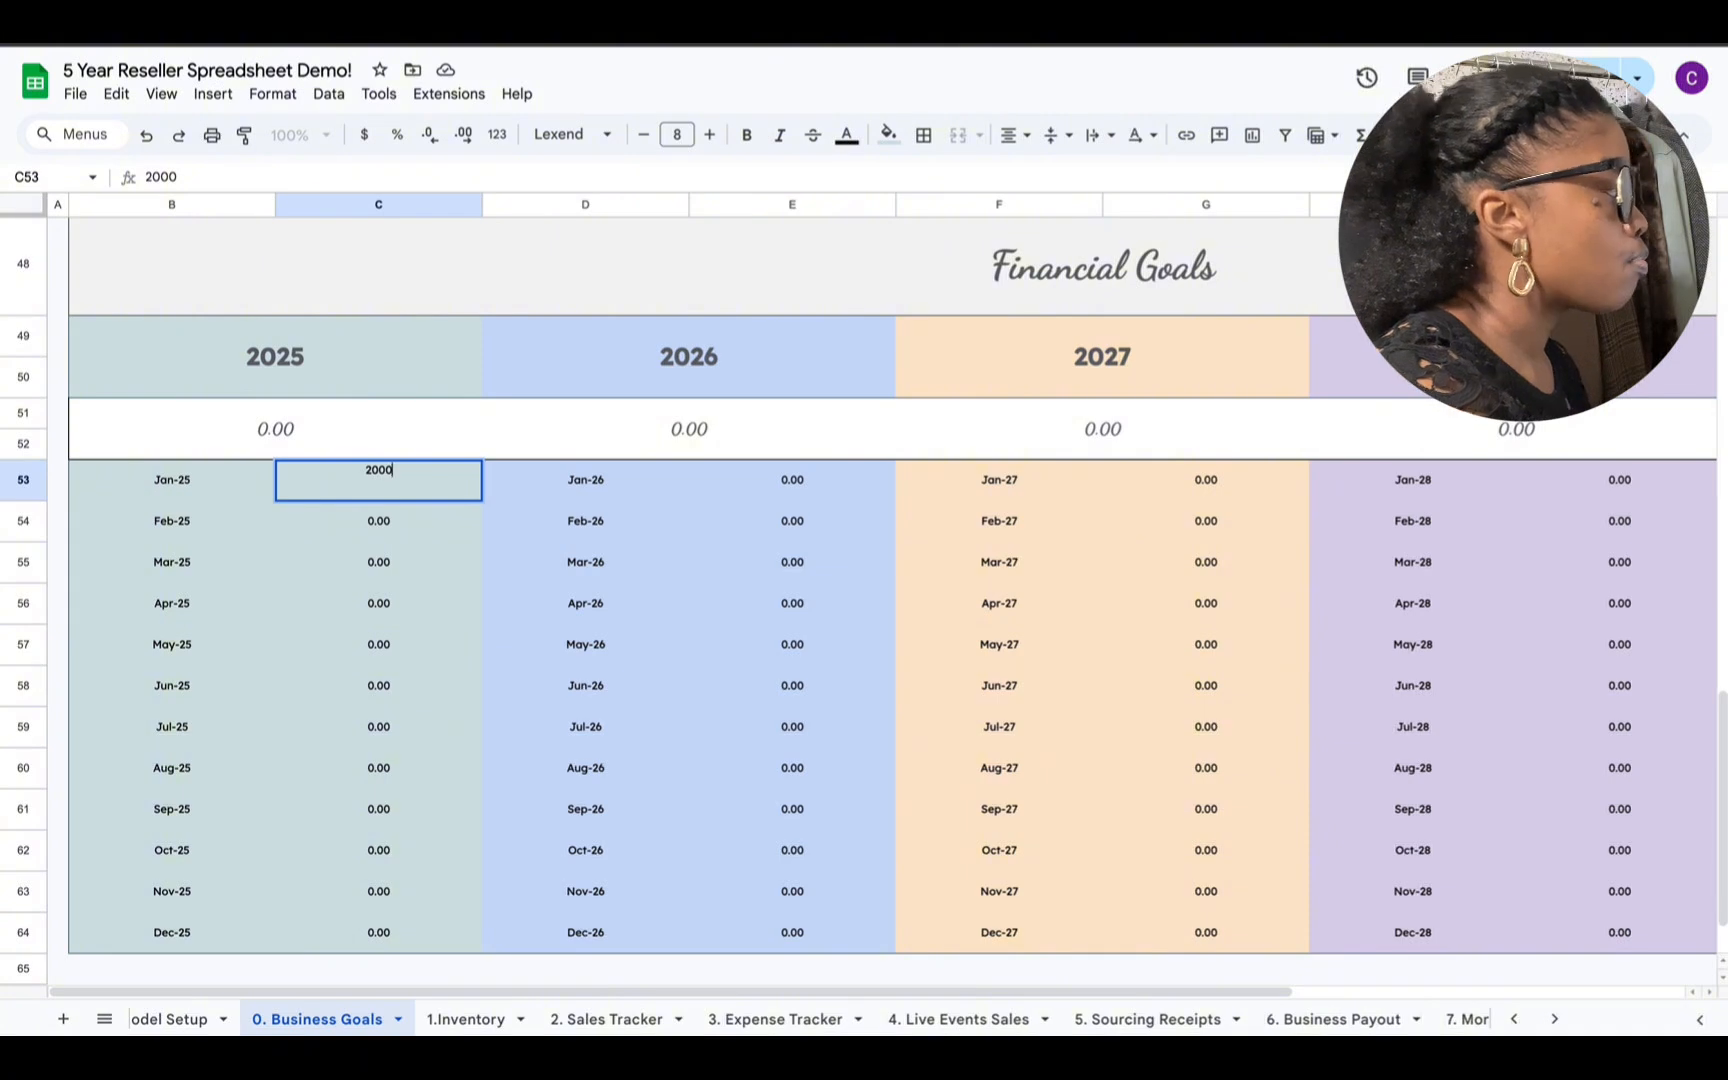
key("Return")
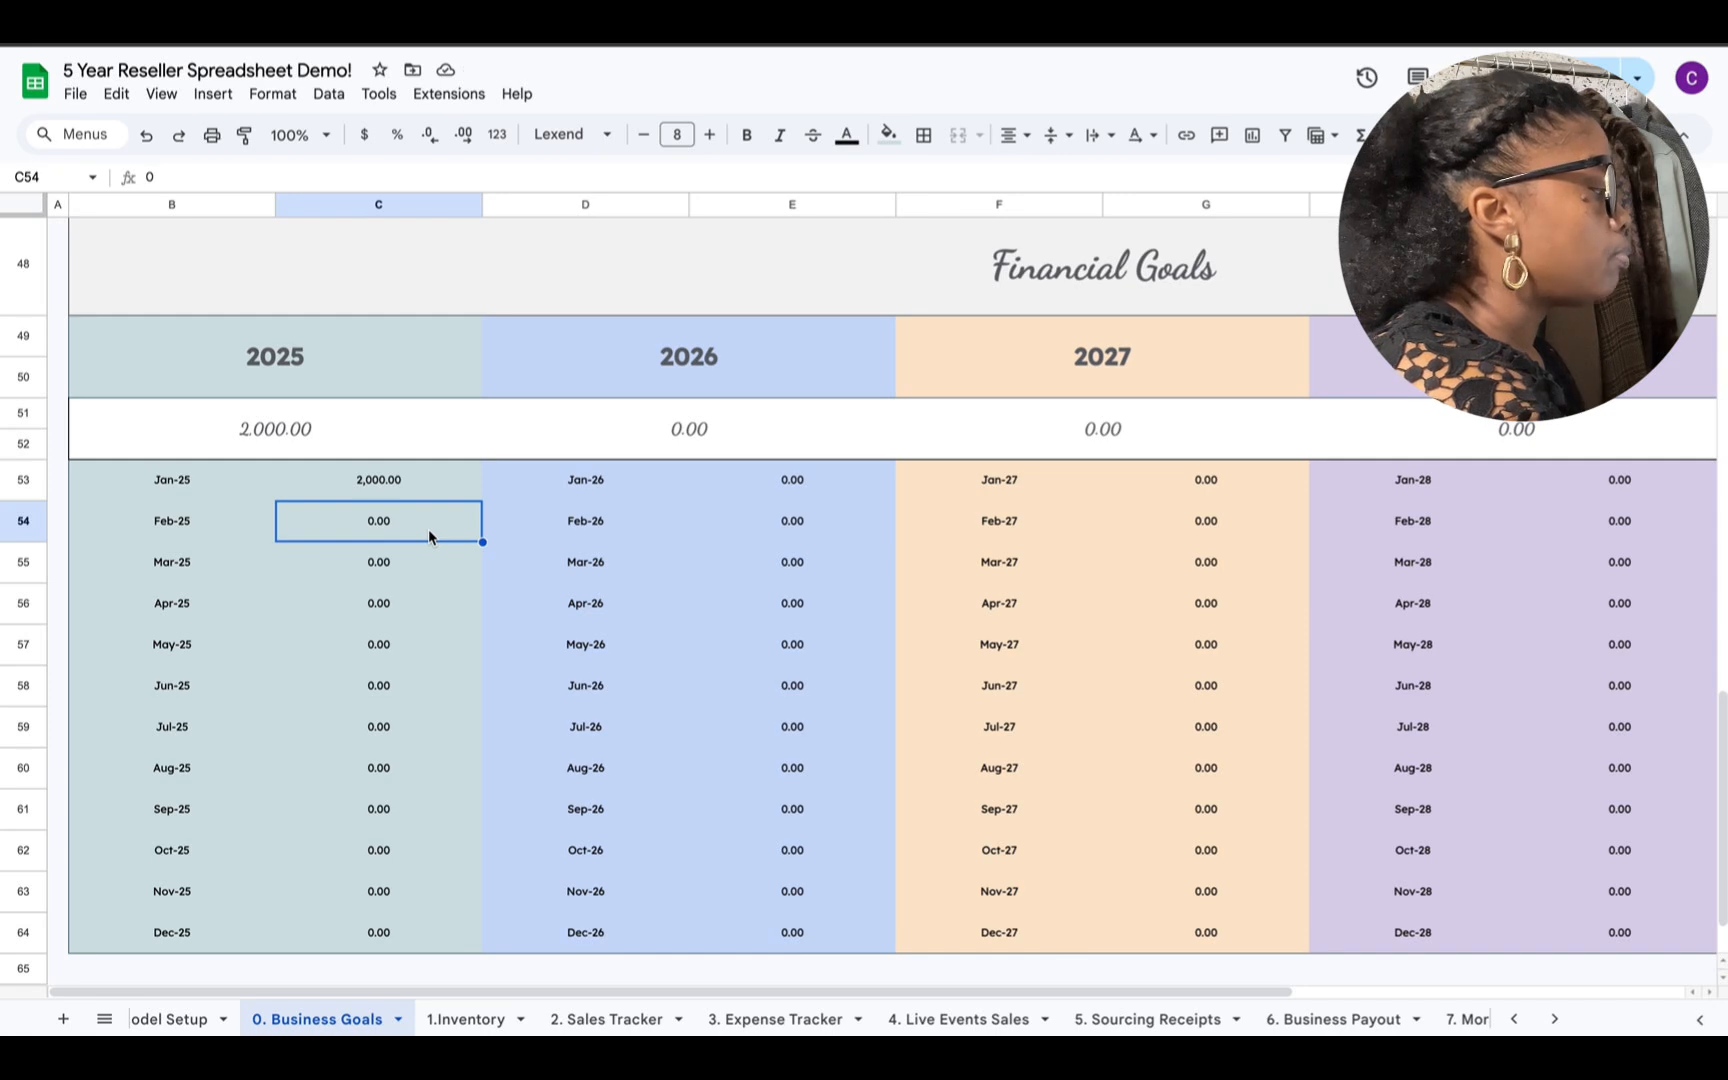
Step: Set the Feb-25 financial goal to 2500
type("25")
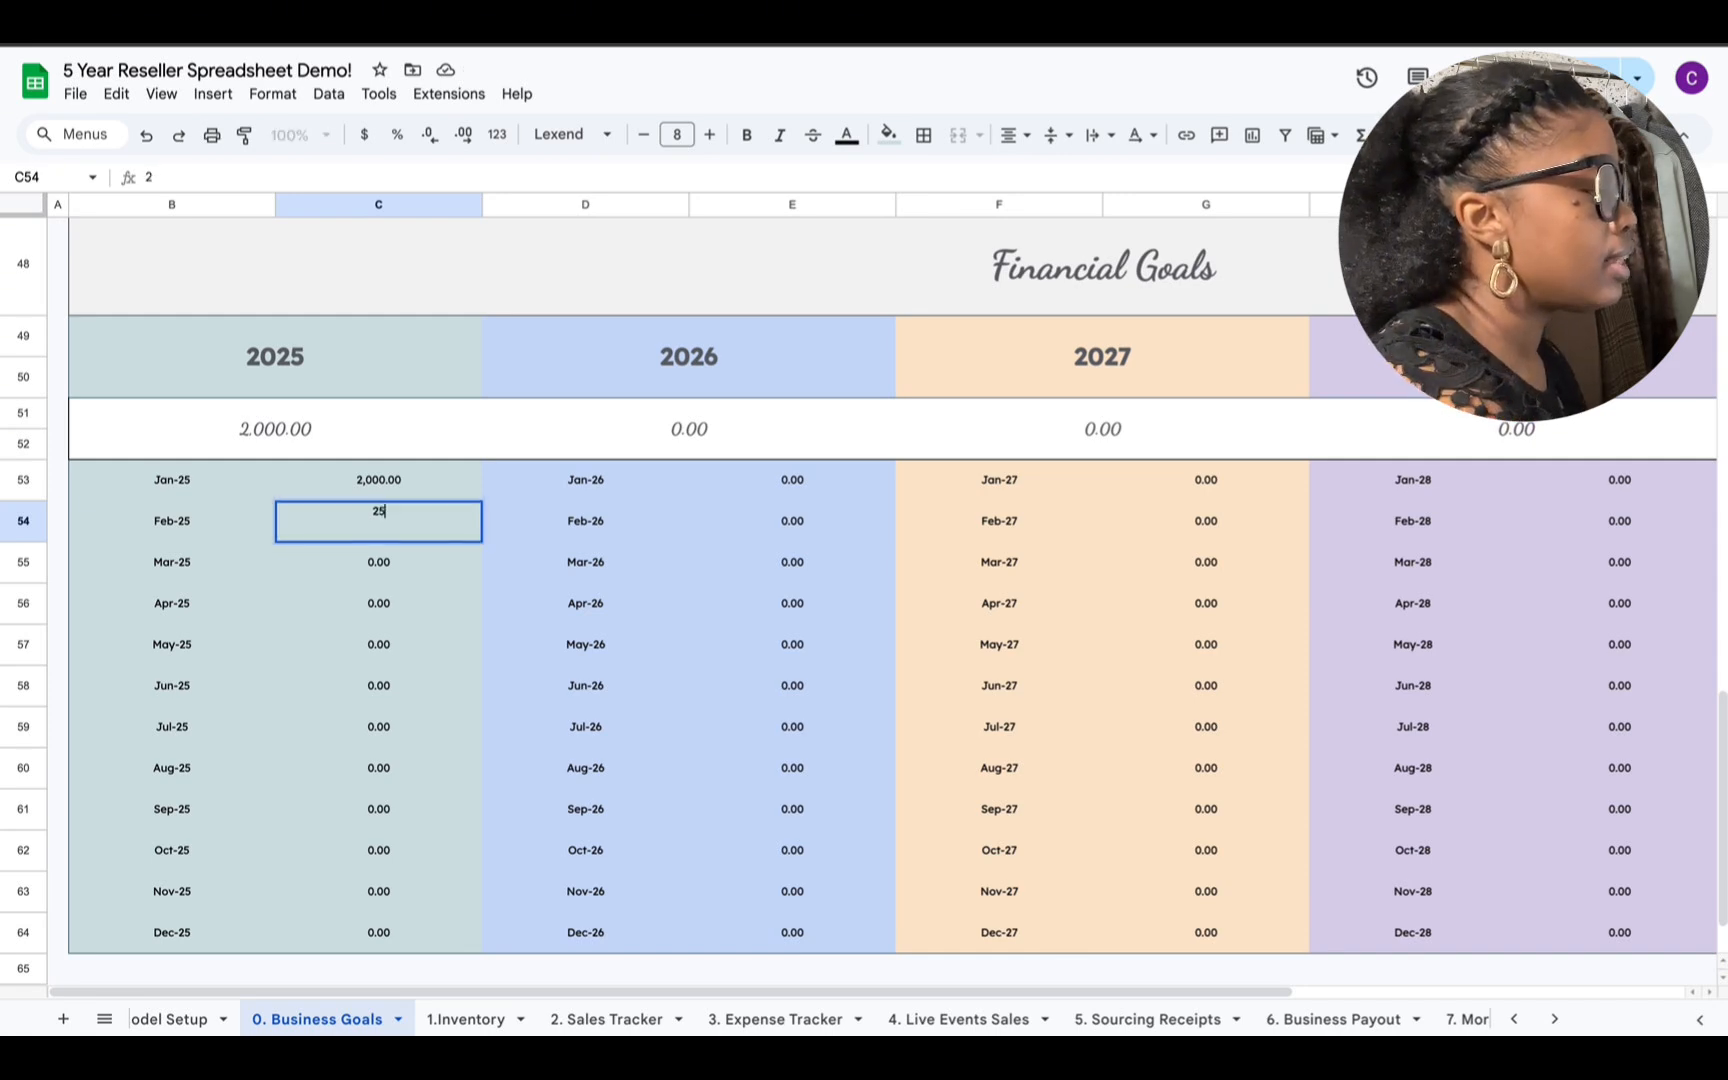
type("00")
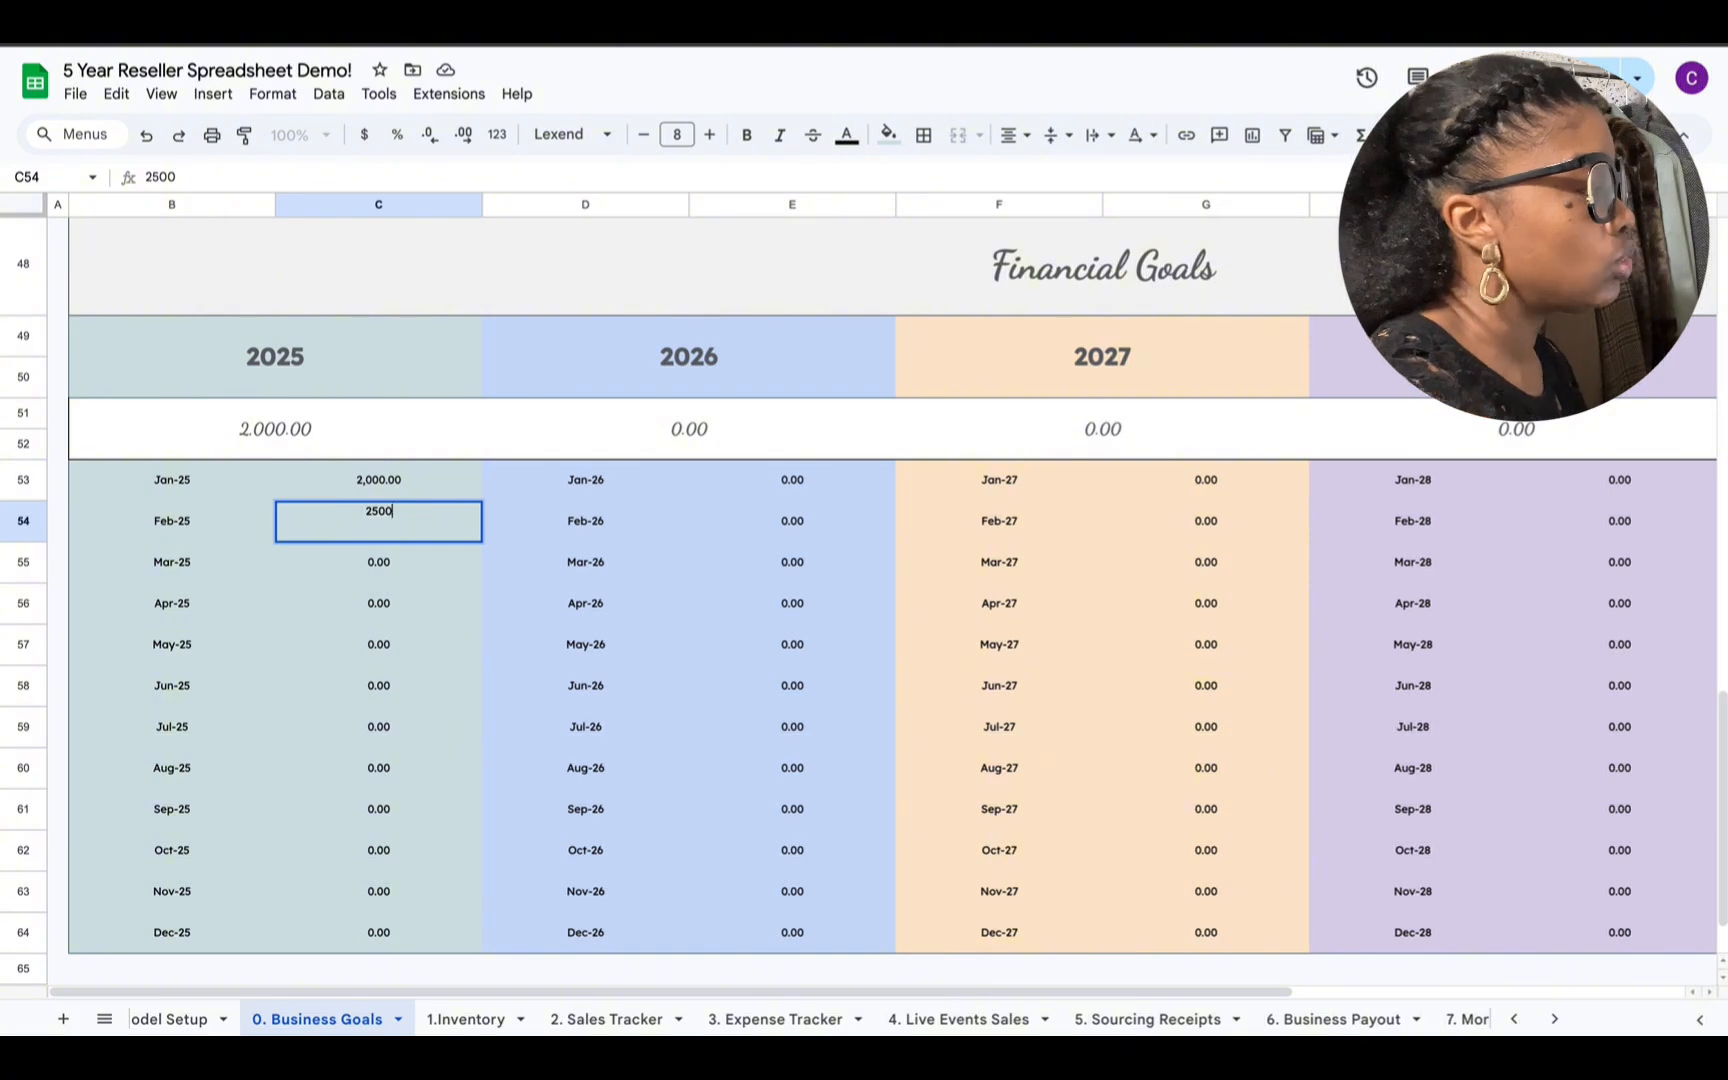
key("Return")
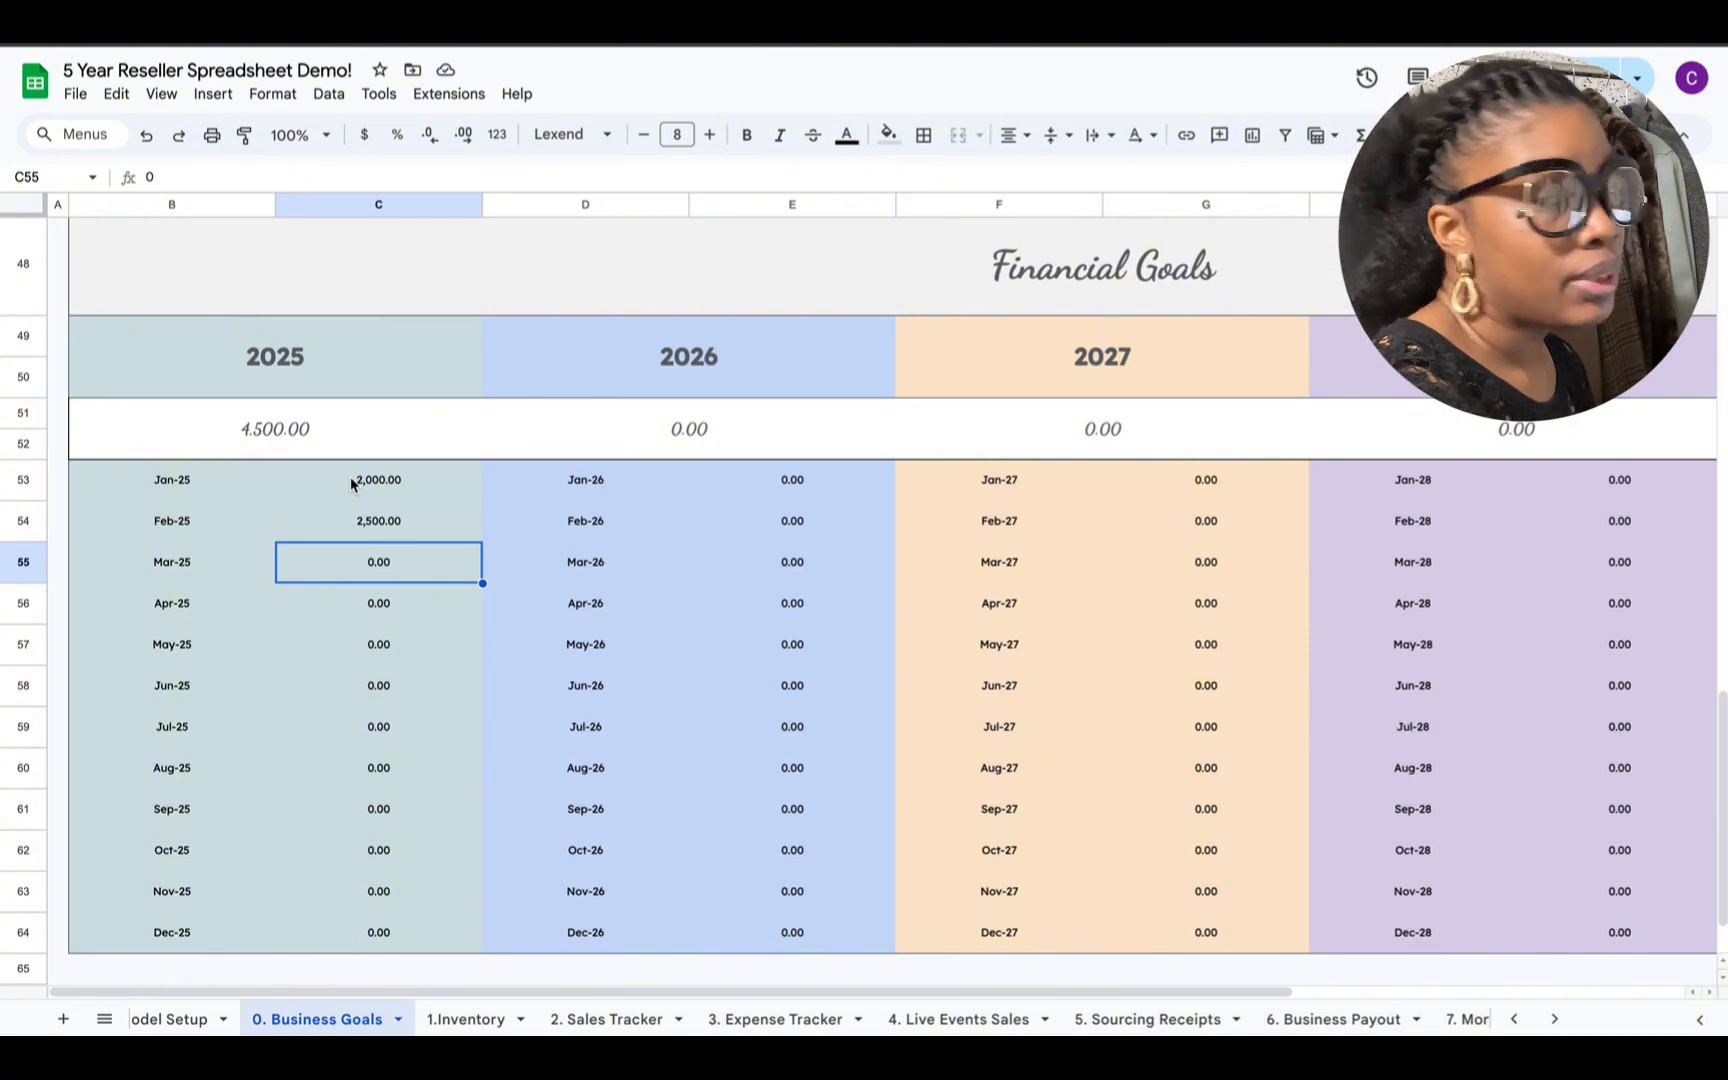
Step: In the Inventory sheet, set item 0001's Location/BIN to Hanging Rack 2 and its Date Listed to 1/1/2025
scroll(359, 555, "down", 2)
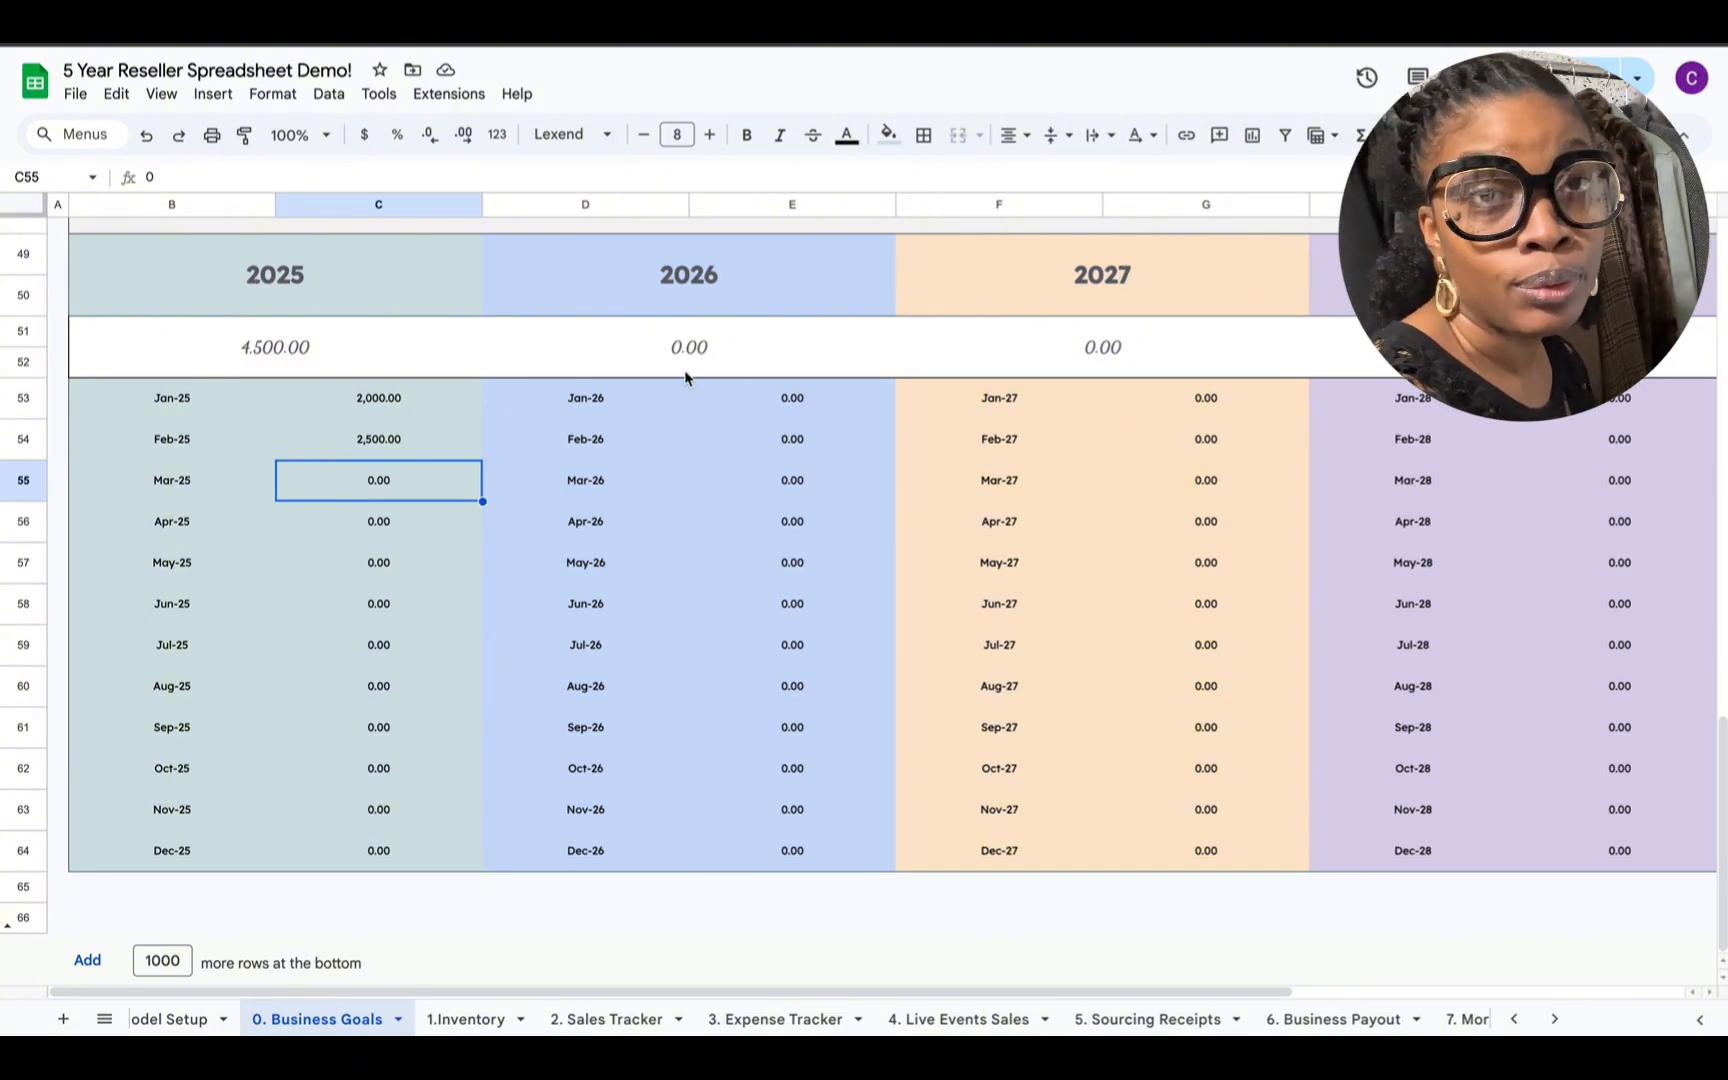
scroll(645, 400, "up", 20)
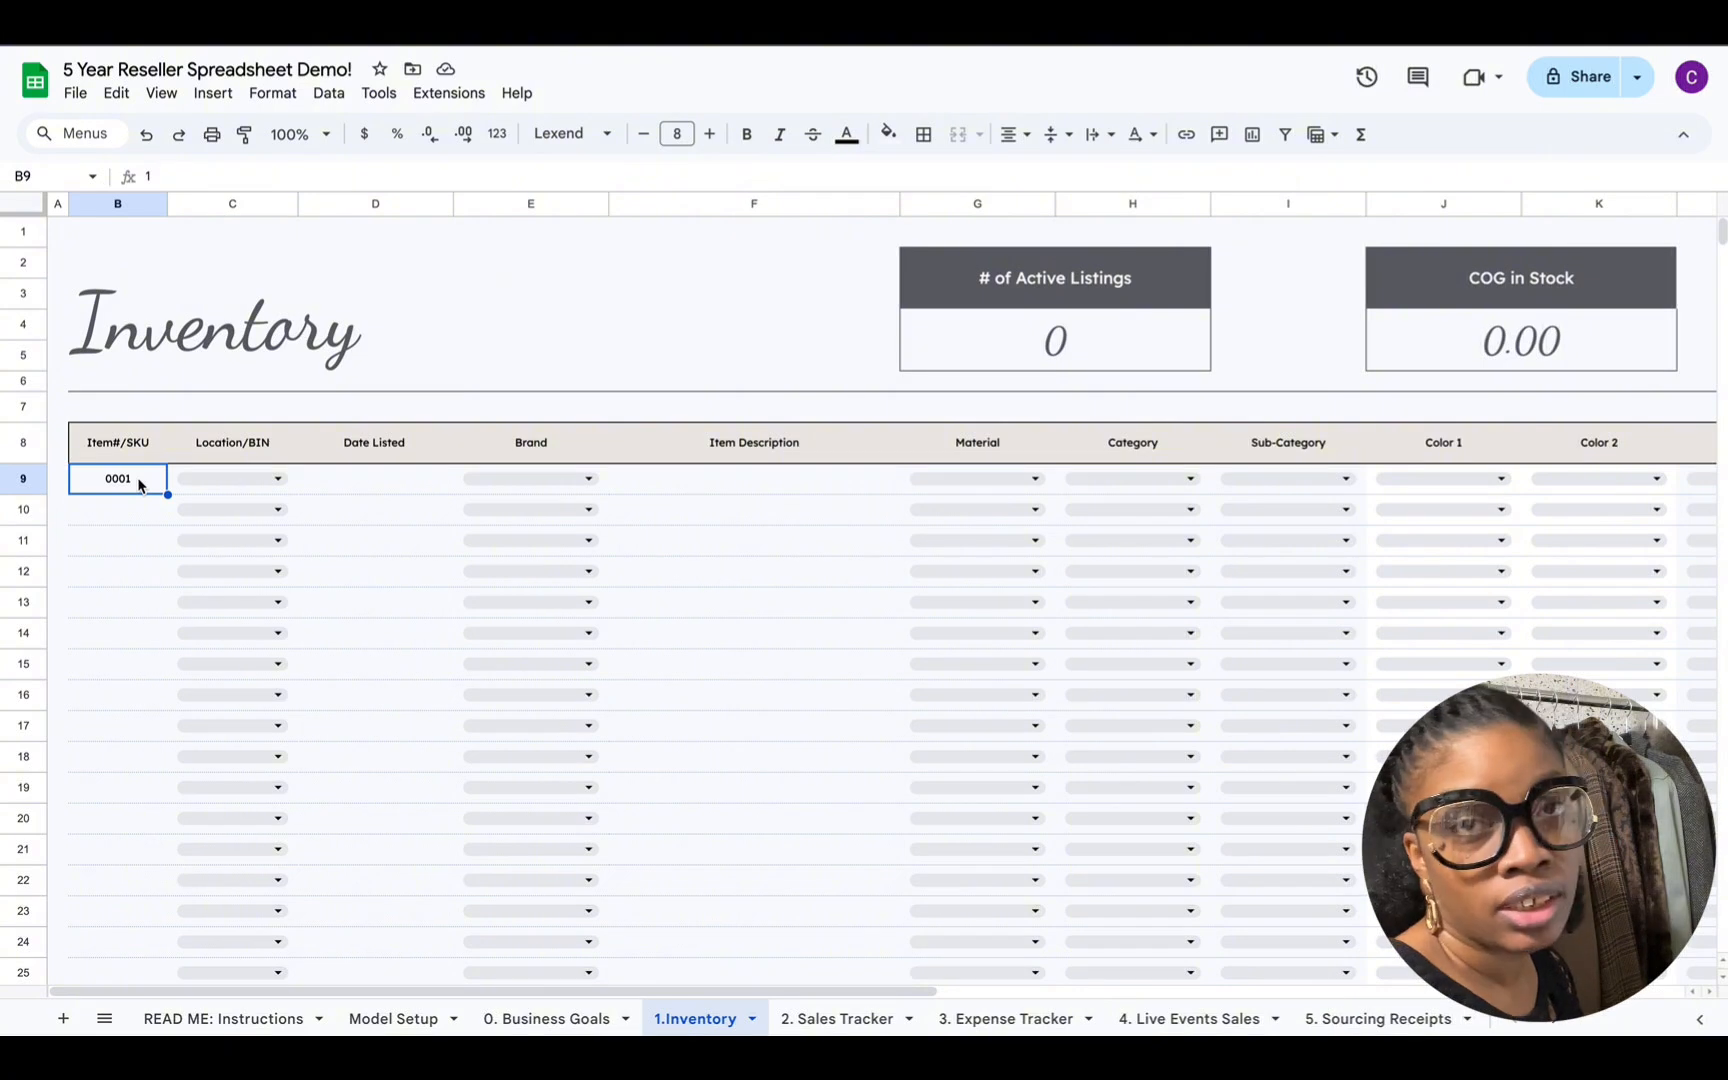
left_click(278, 478)
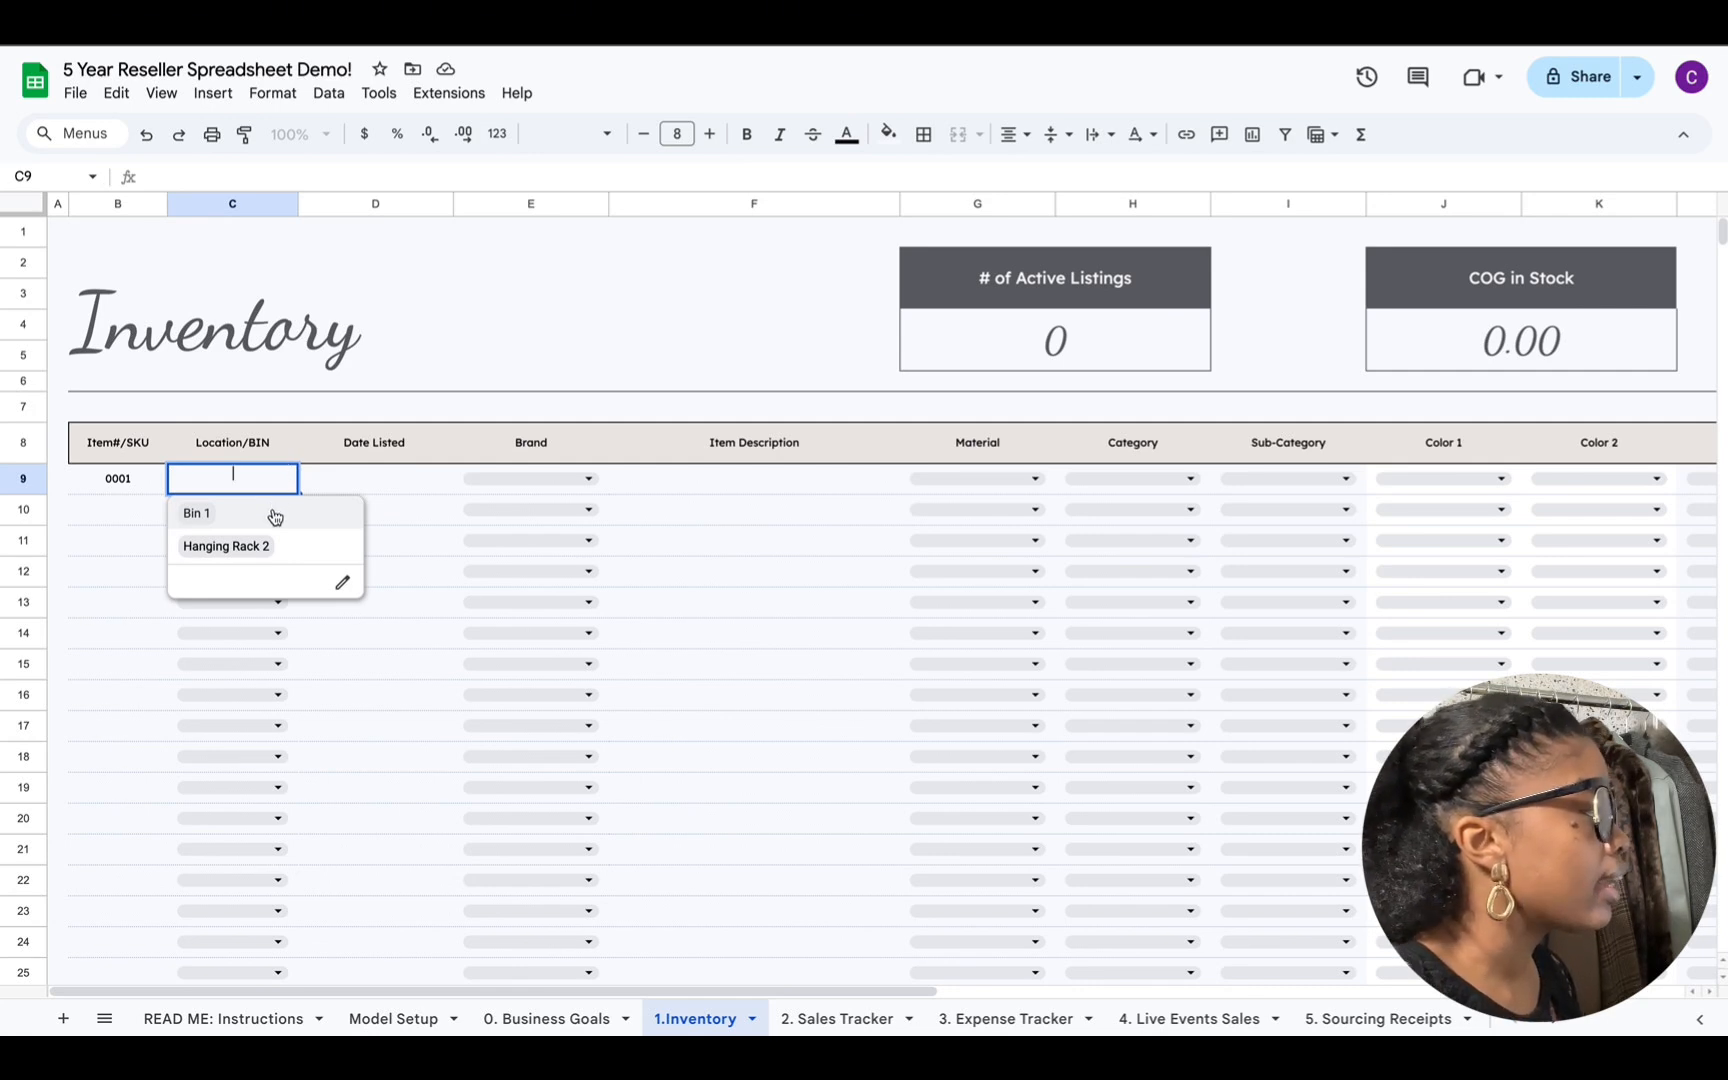
left_click(226, 546)
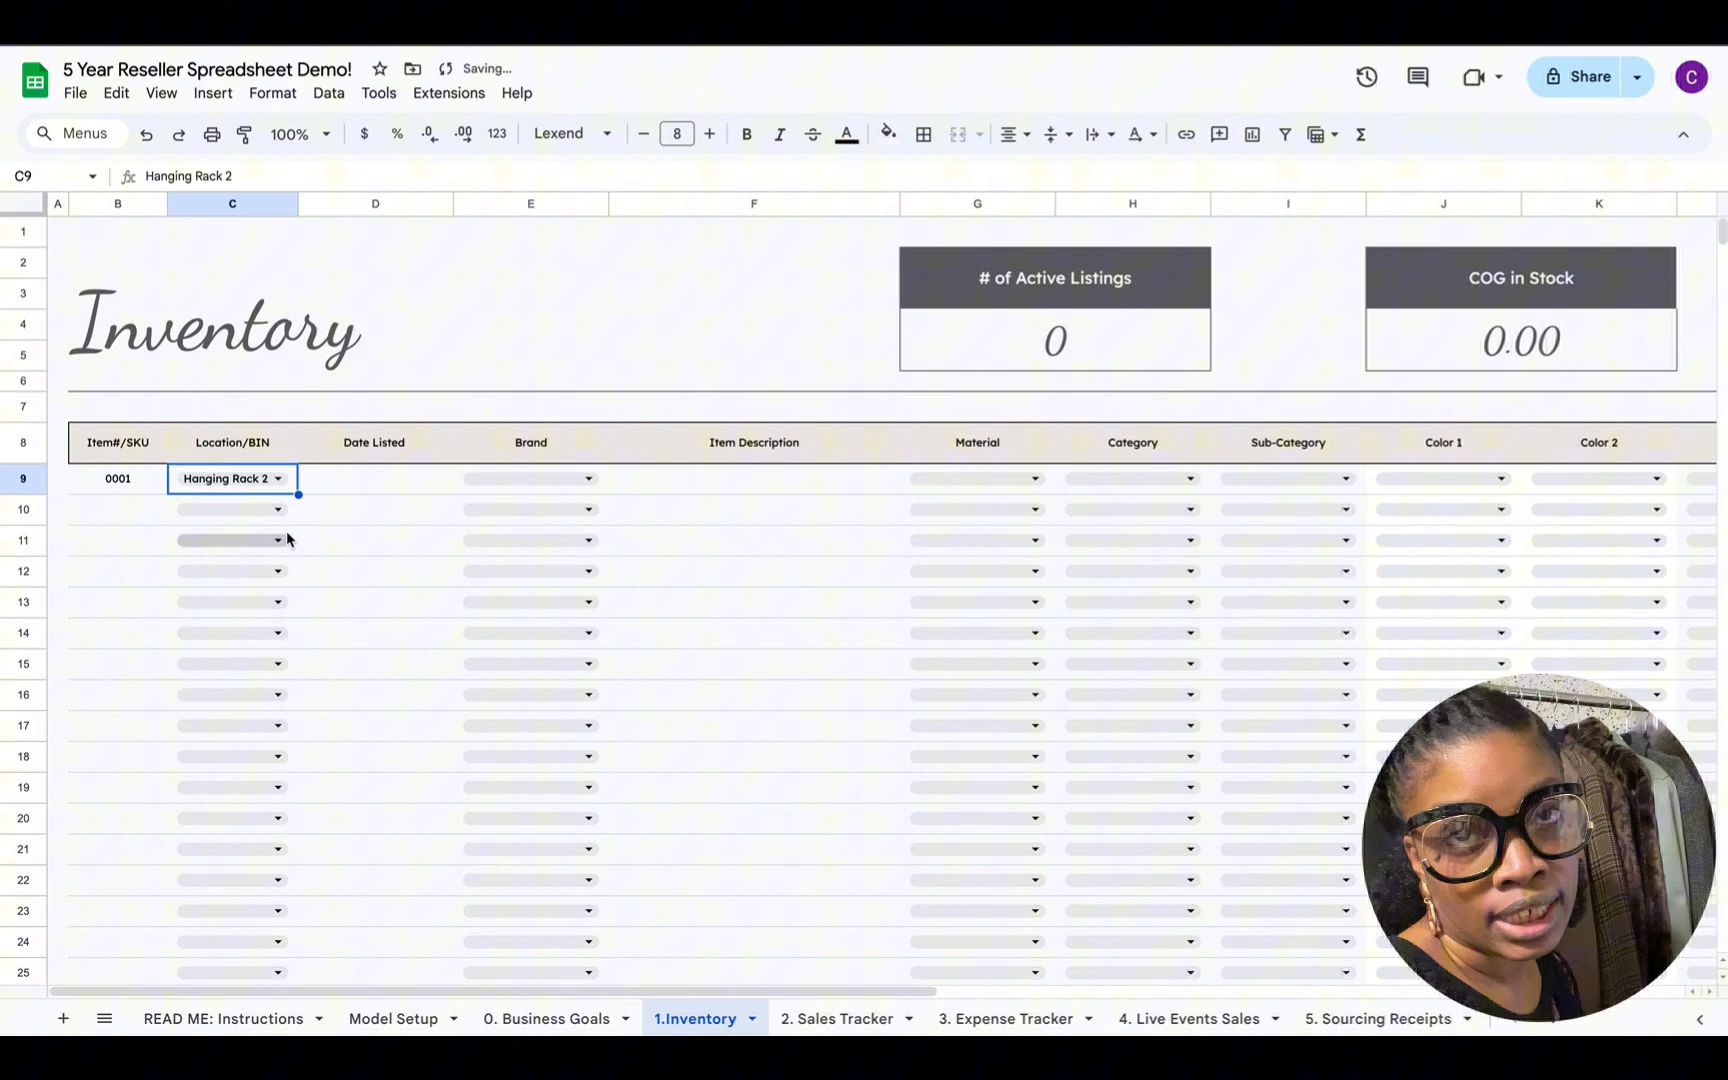
left_click(381, 486)
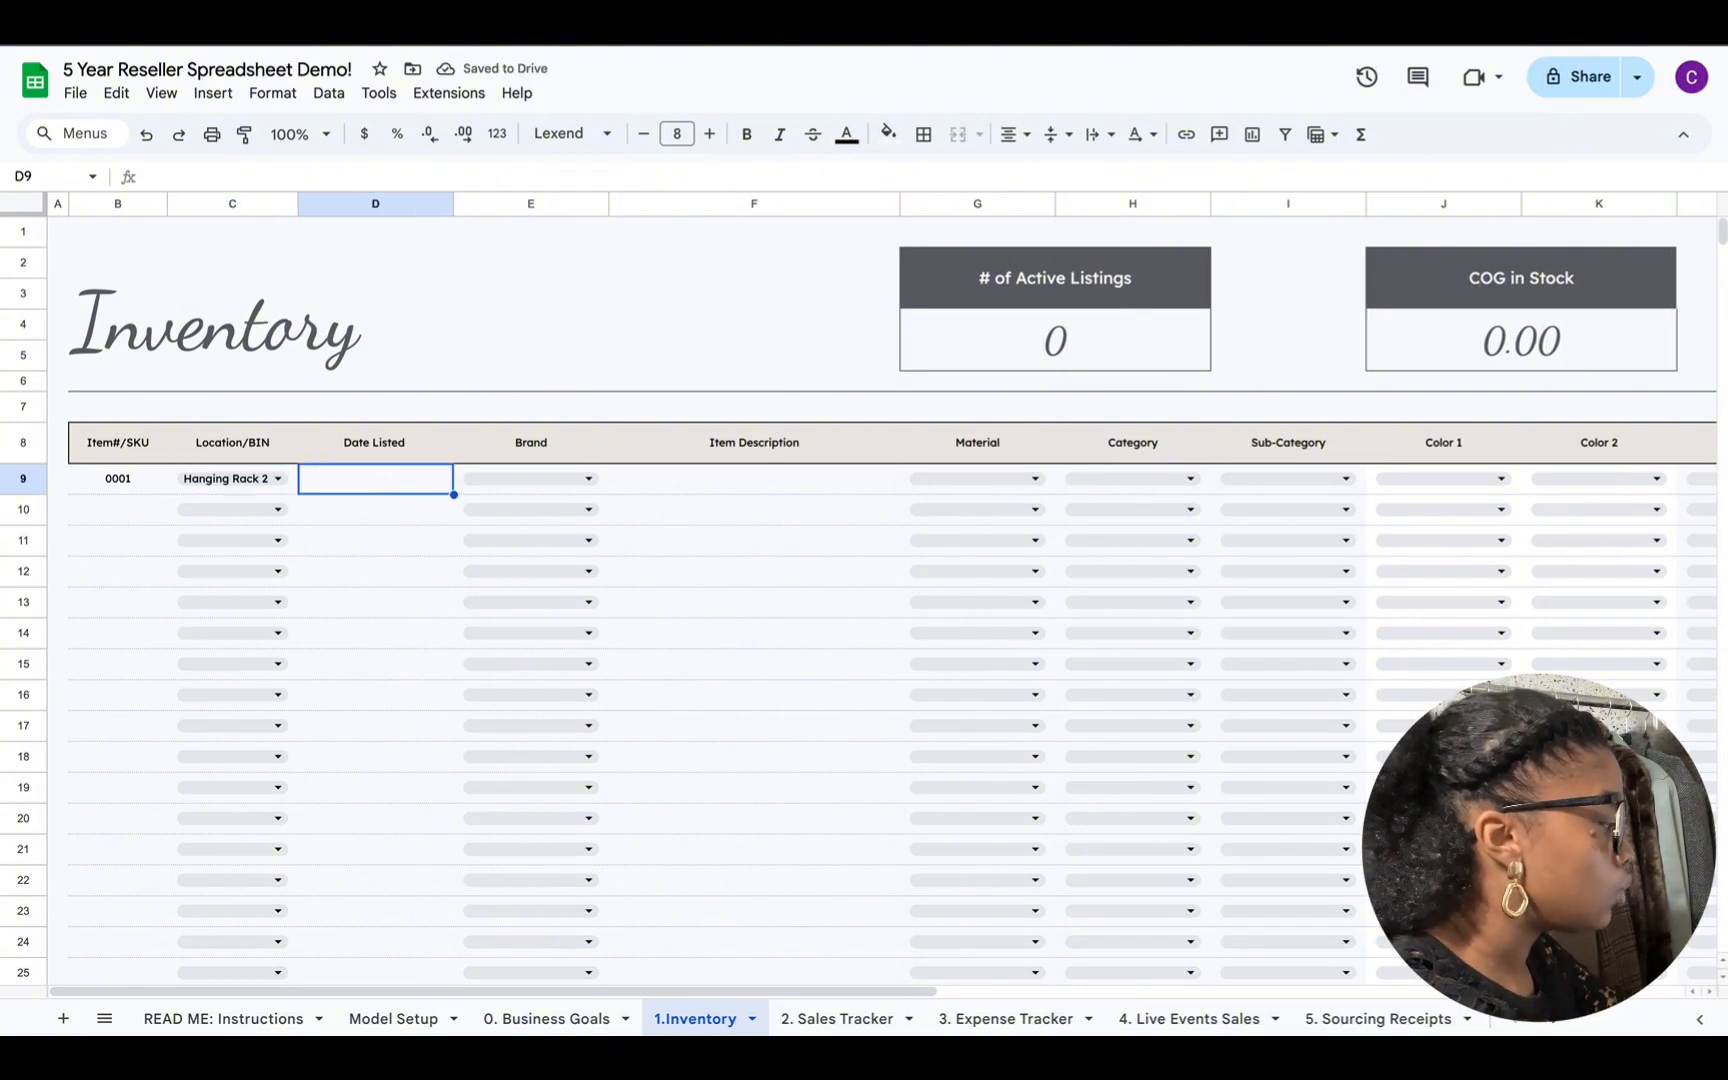
type("1/1/")
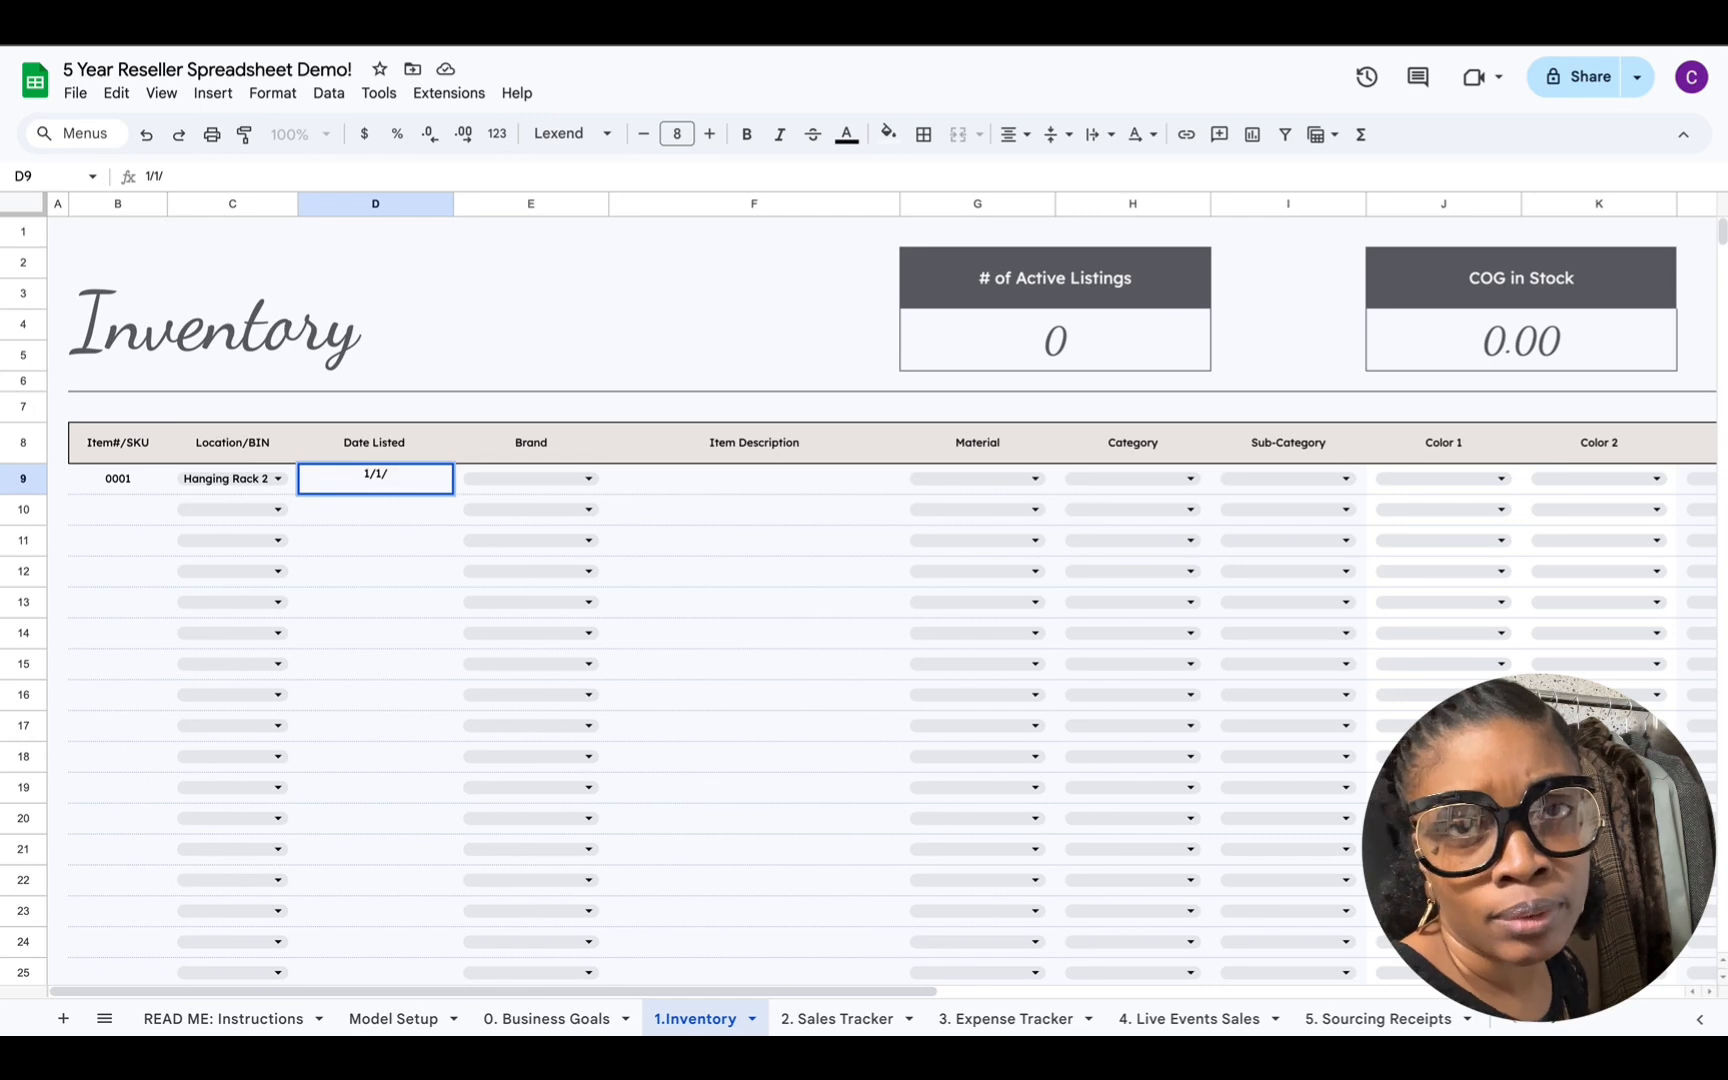
type("2025")
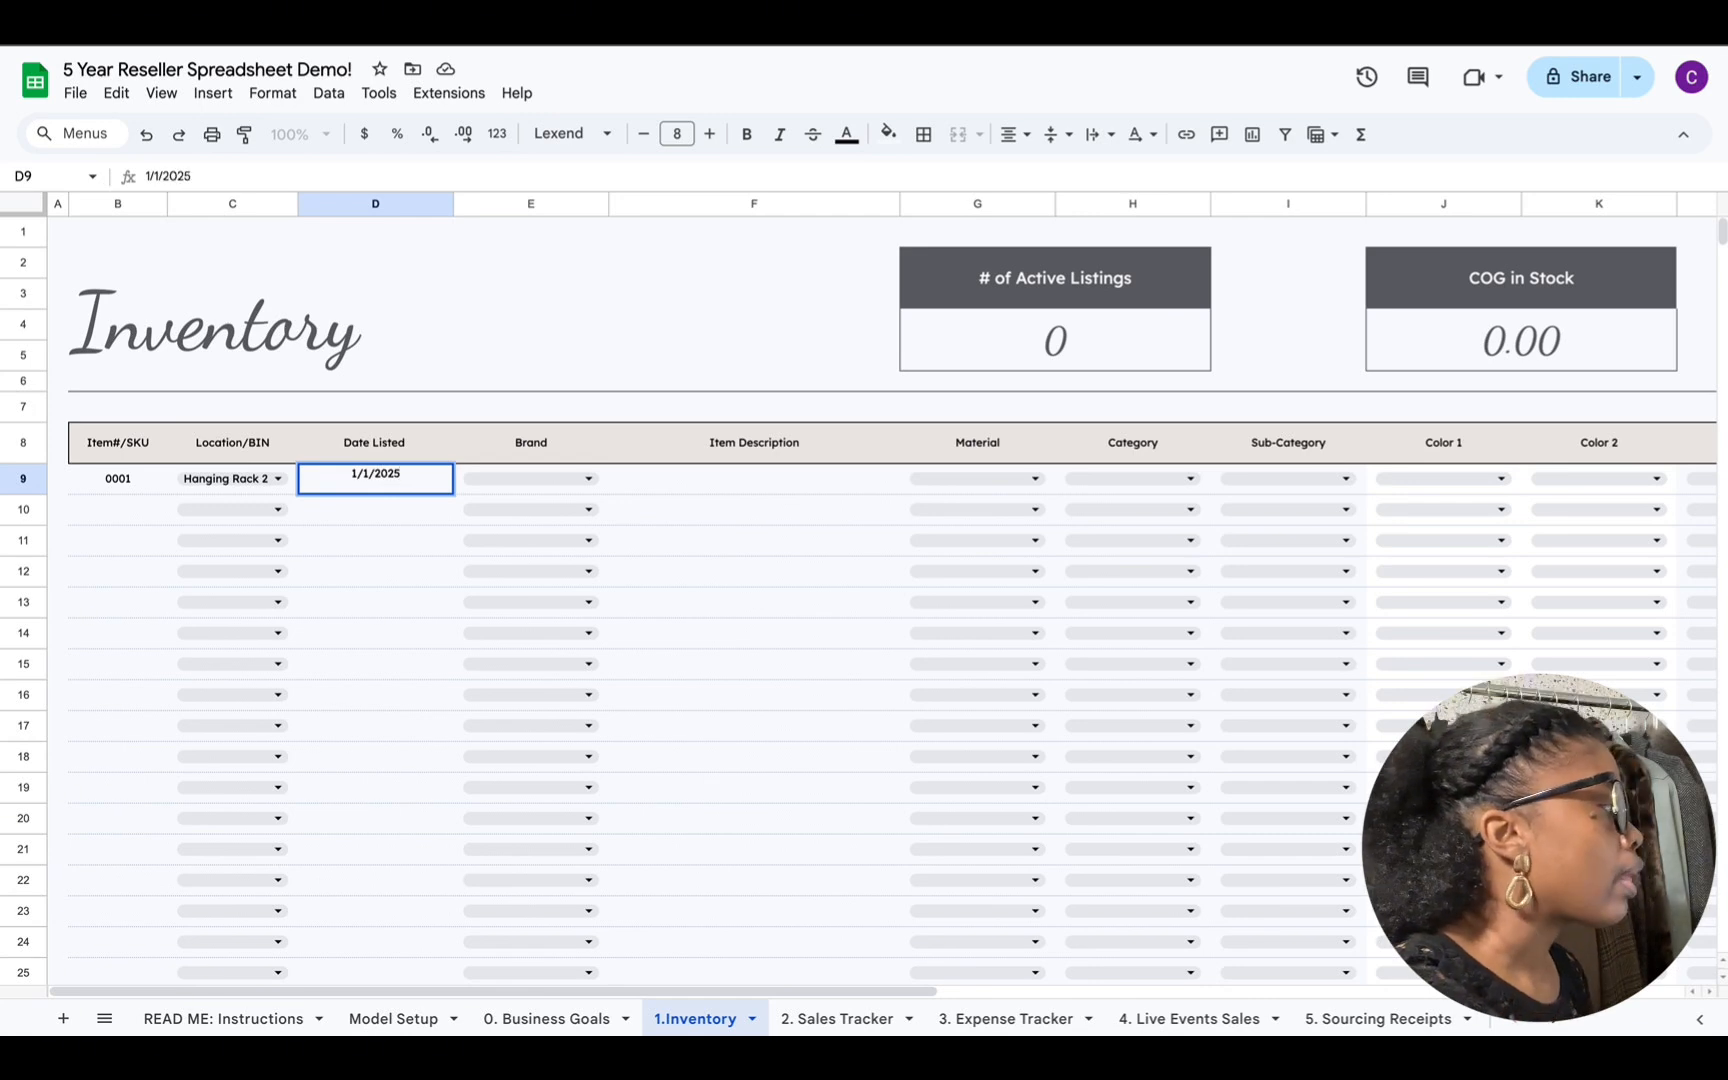
Step: Set the brand of item 0001 to Vintage and enter "flowy blouse" as its item description
left_click(591, 492)
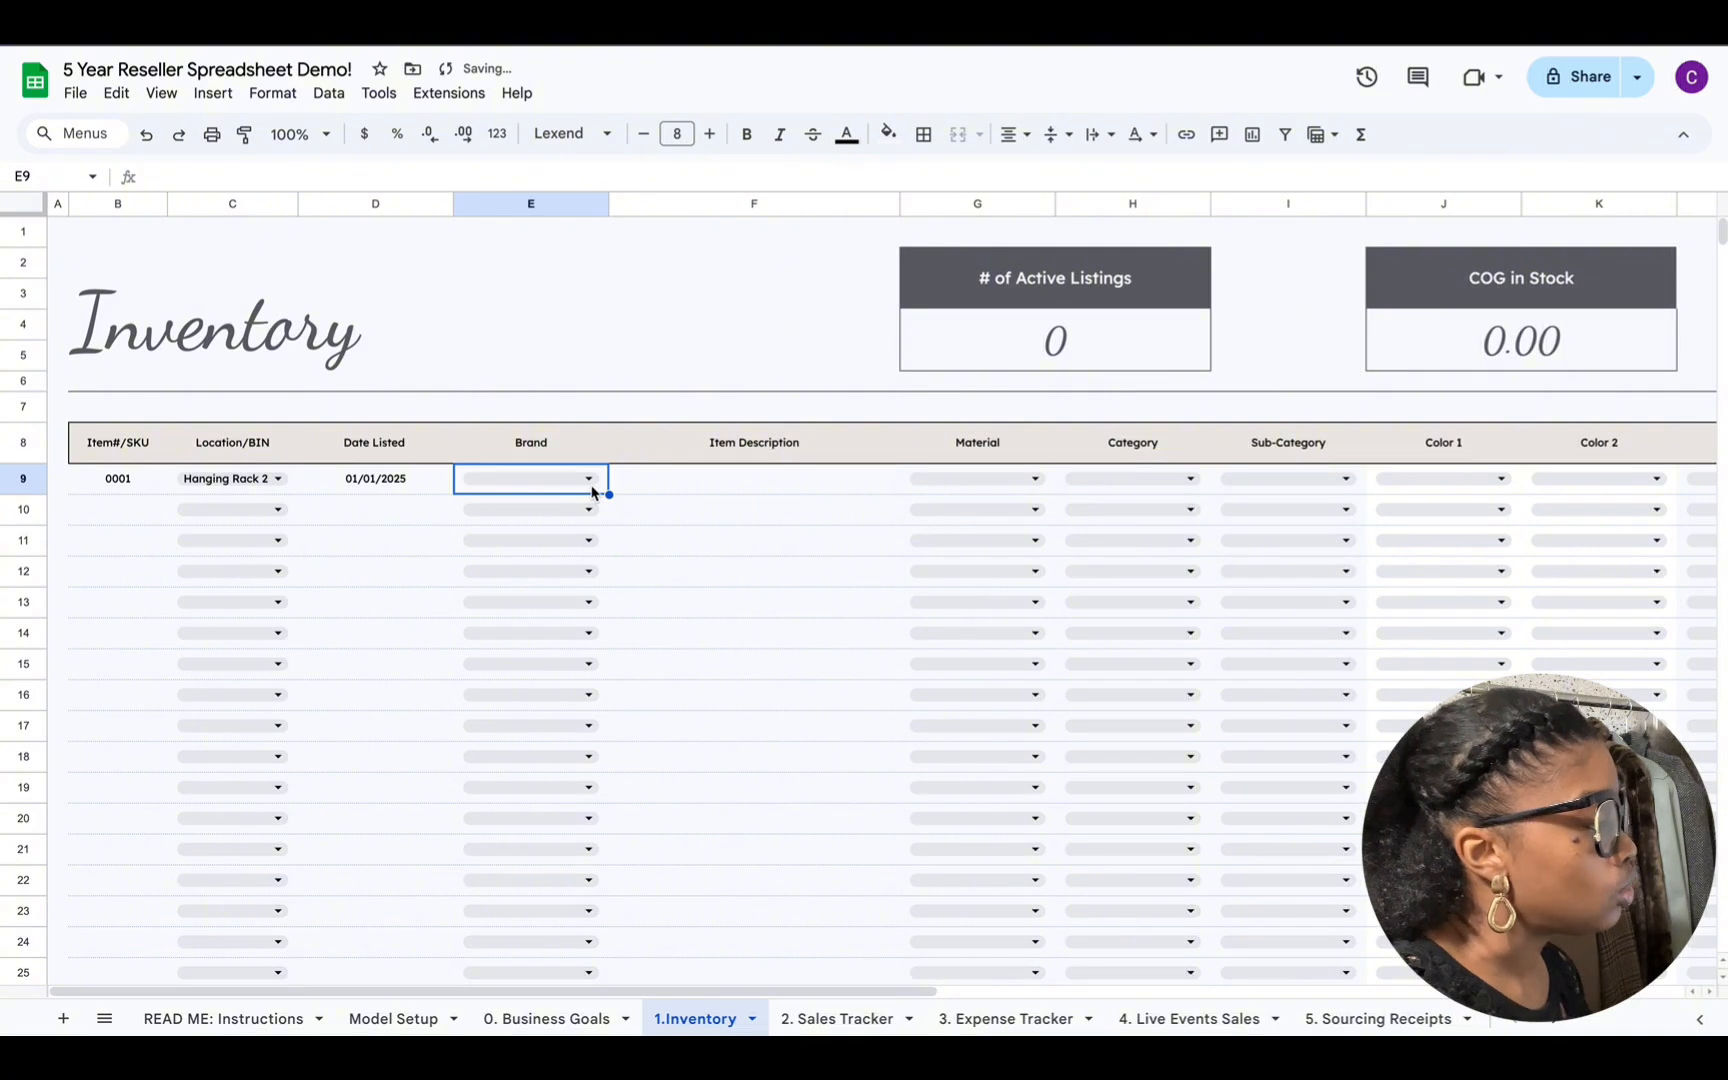
left_click(592, 488)
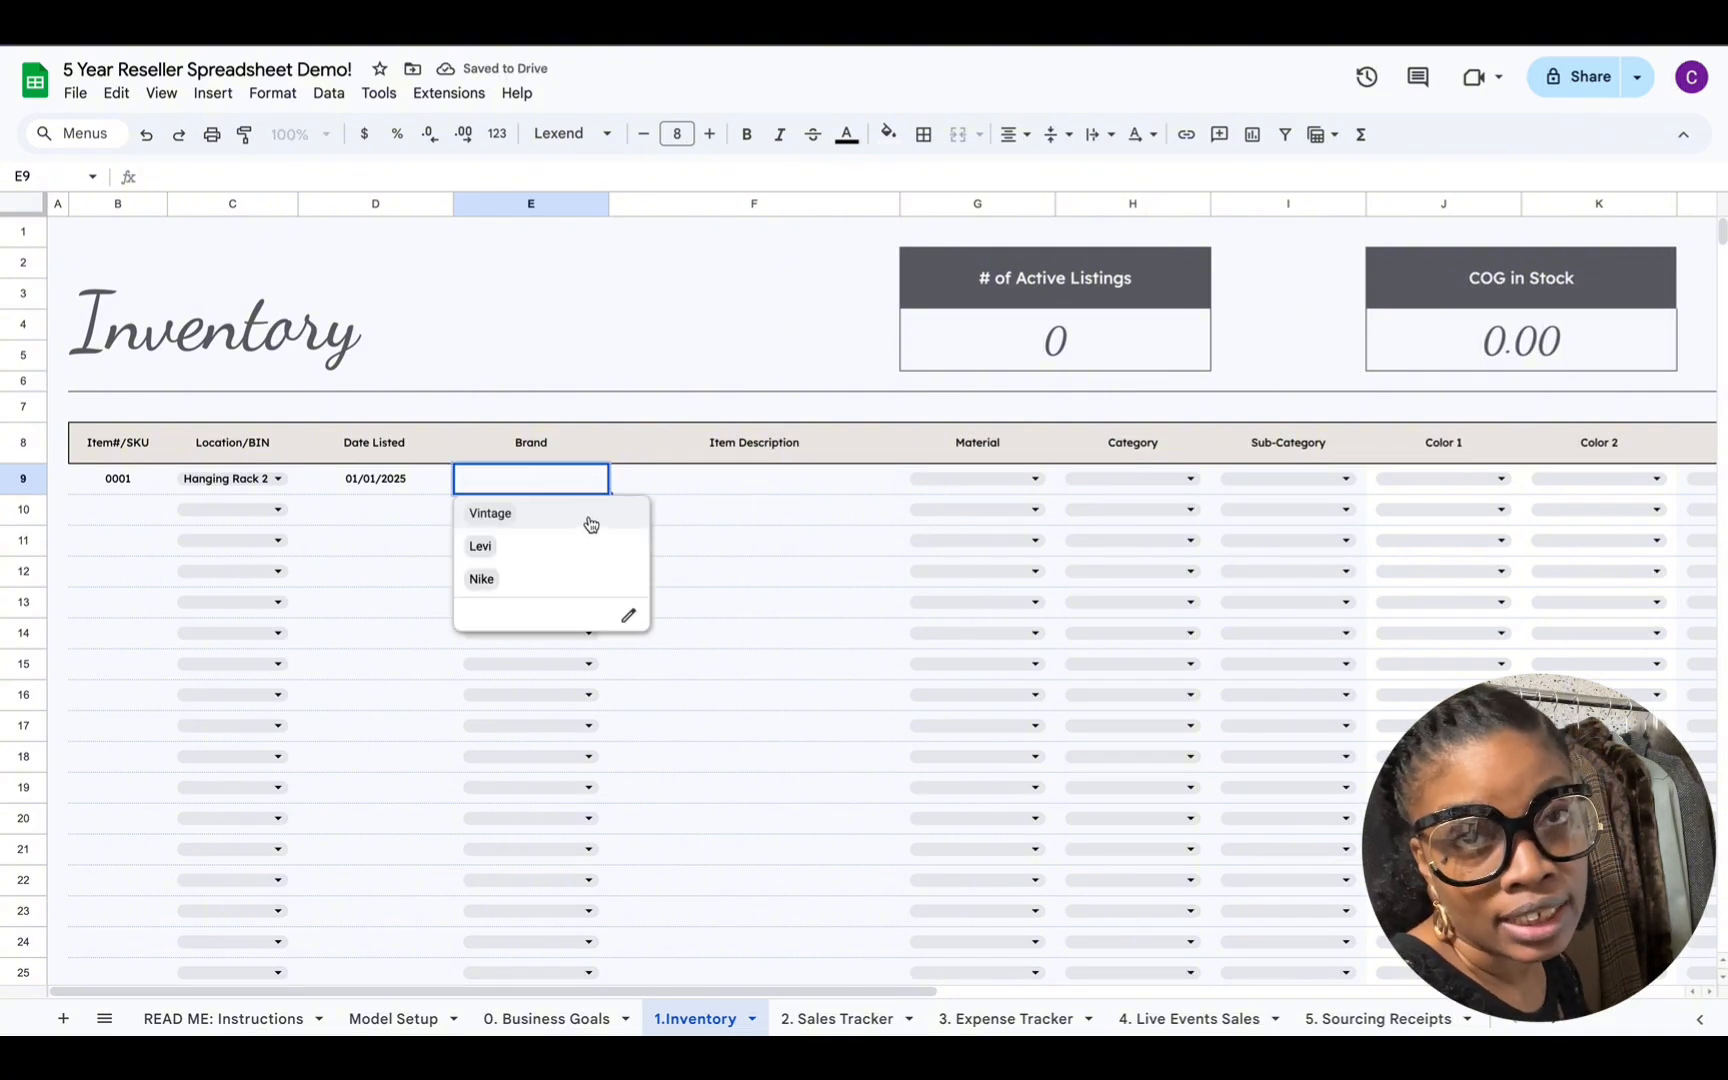
left_click(590, 520)
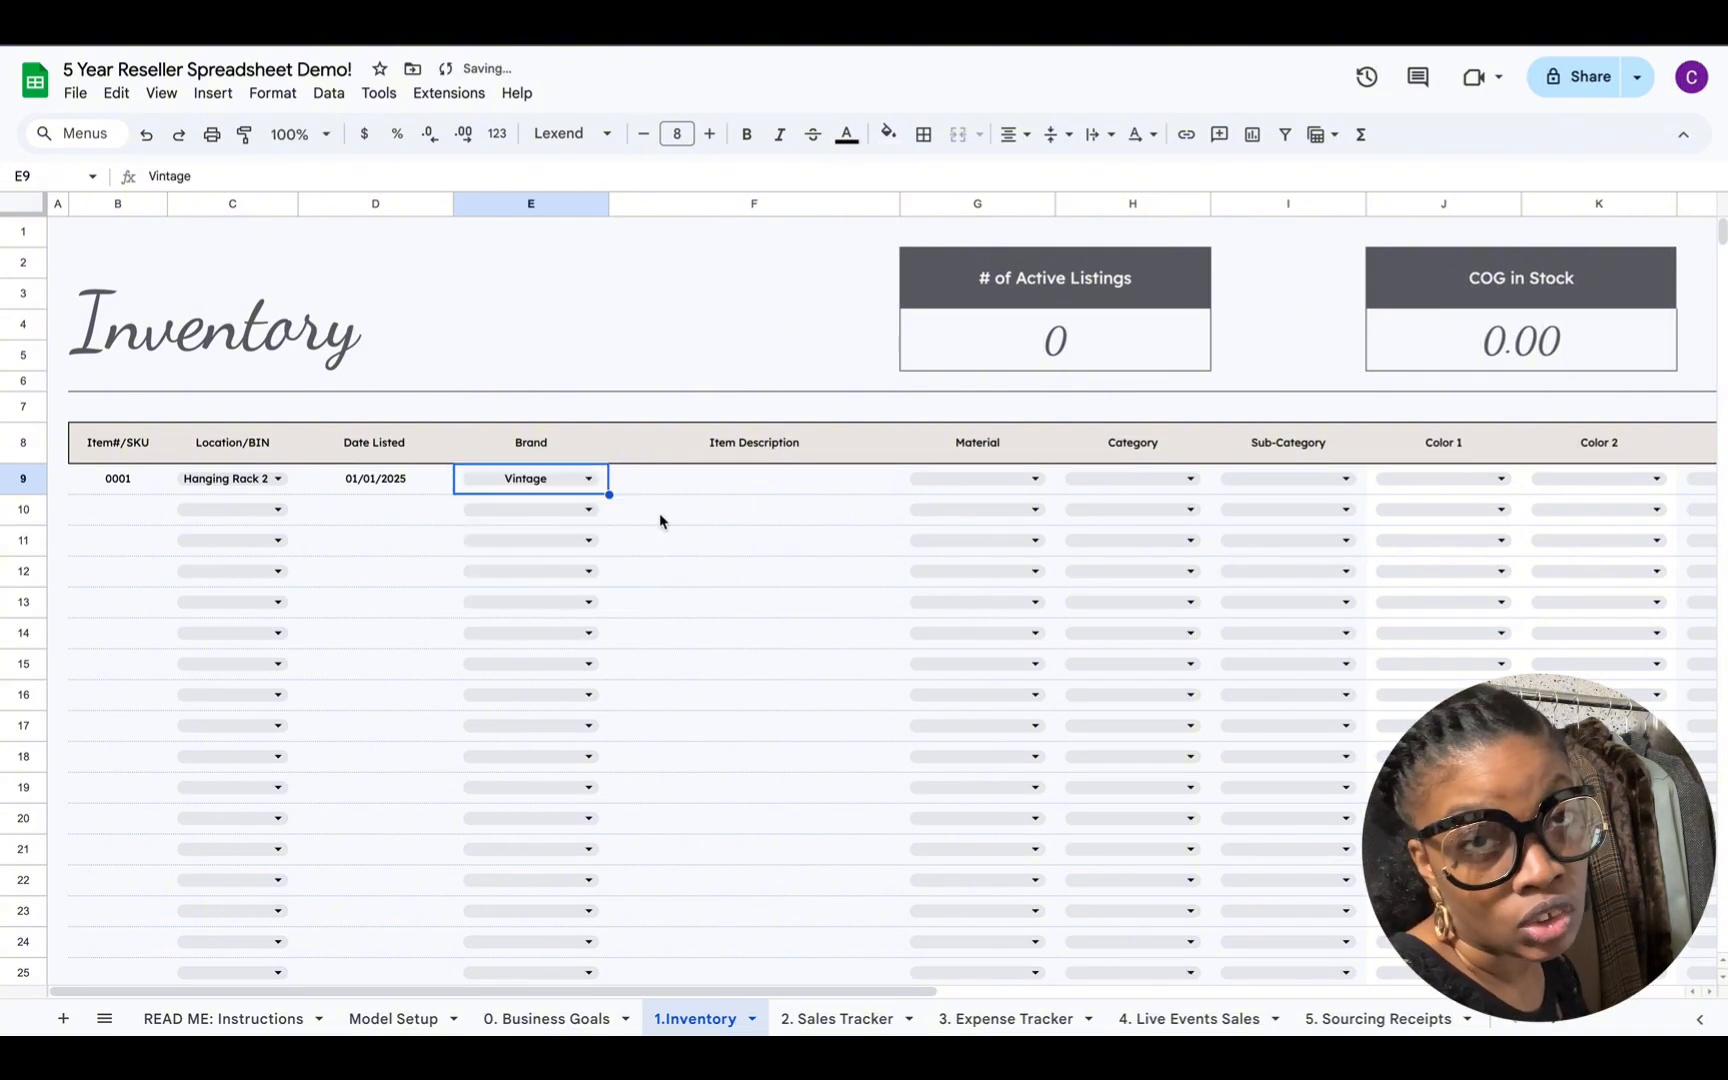
left_click(724, 489)
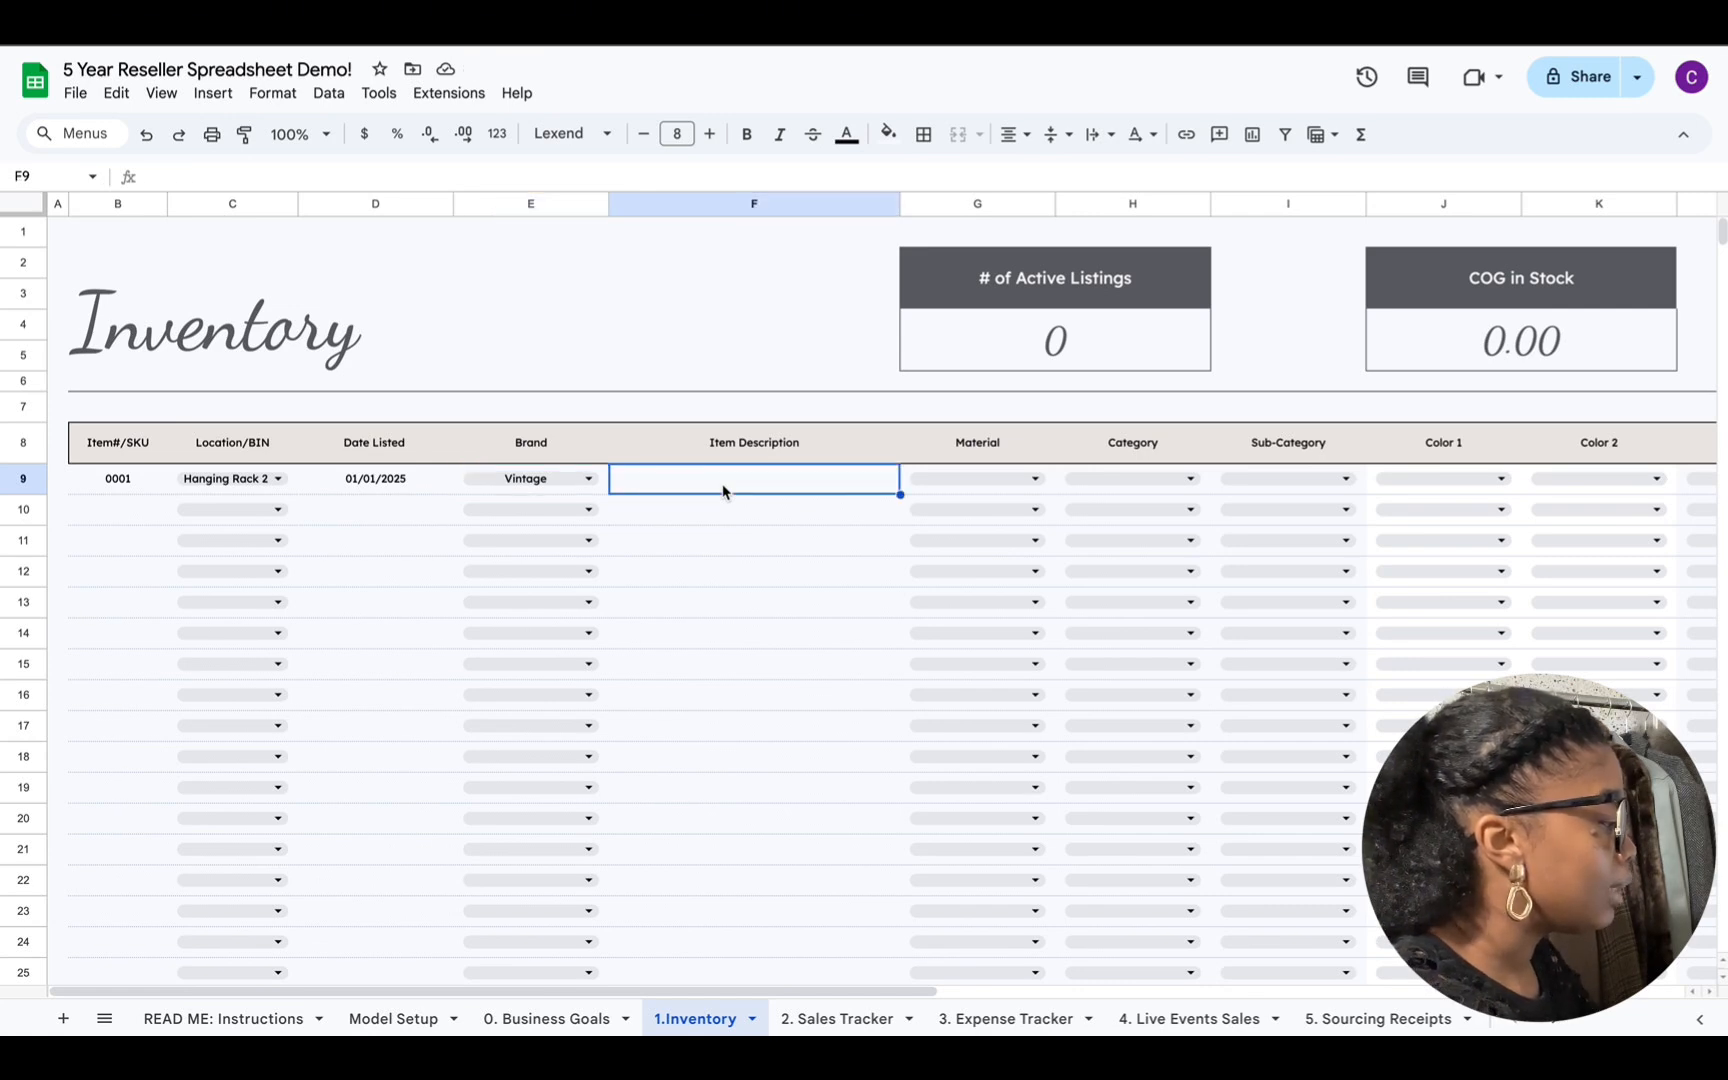
type("flowy blous")
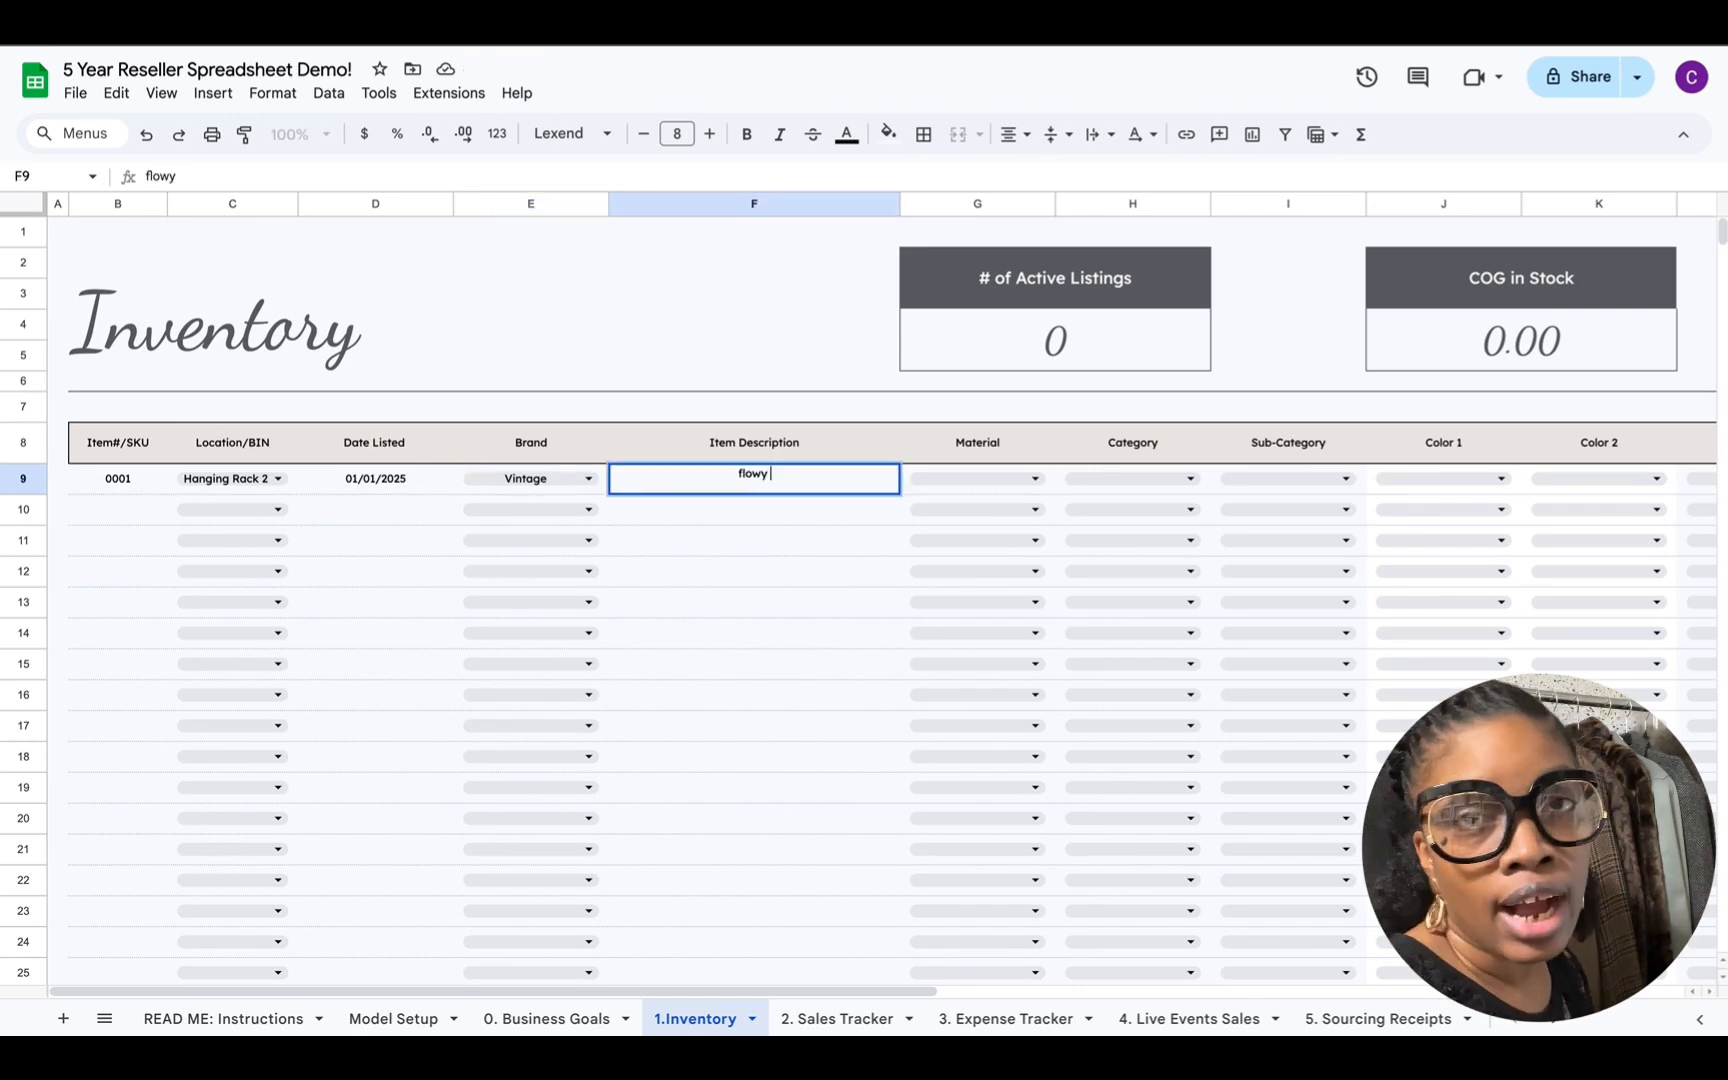
type("e")
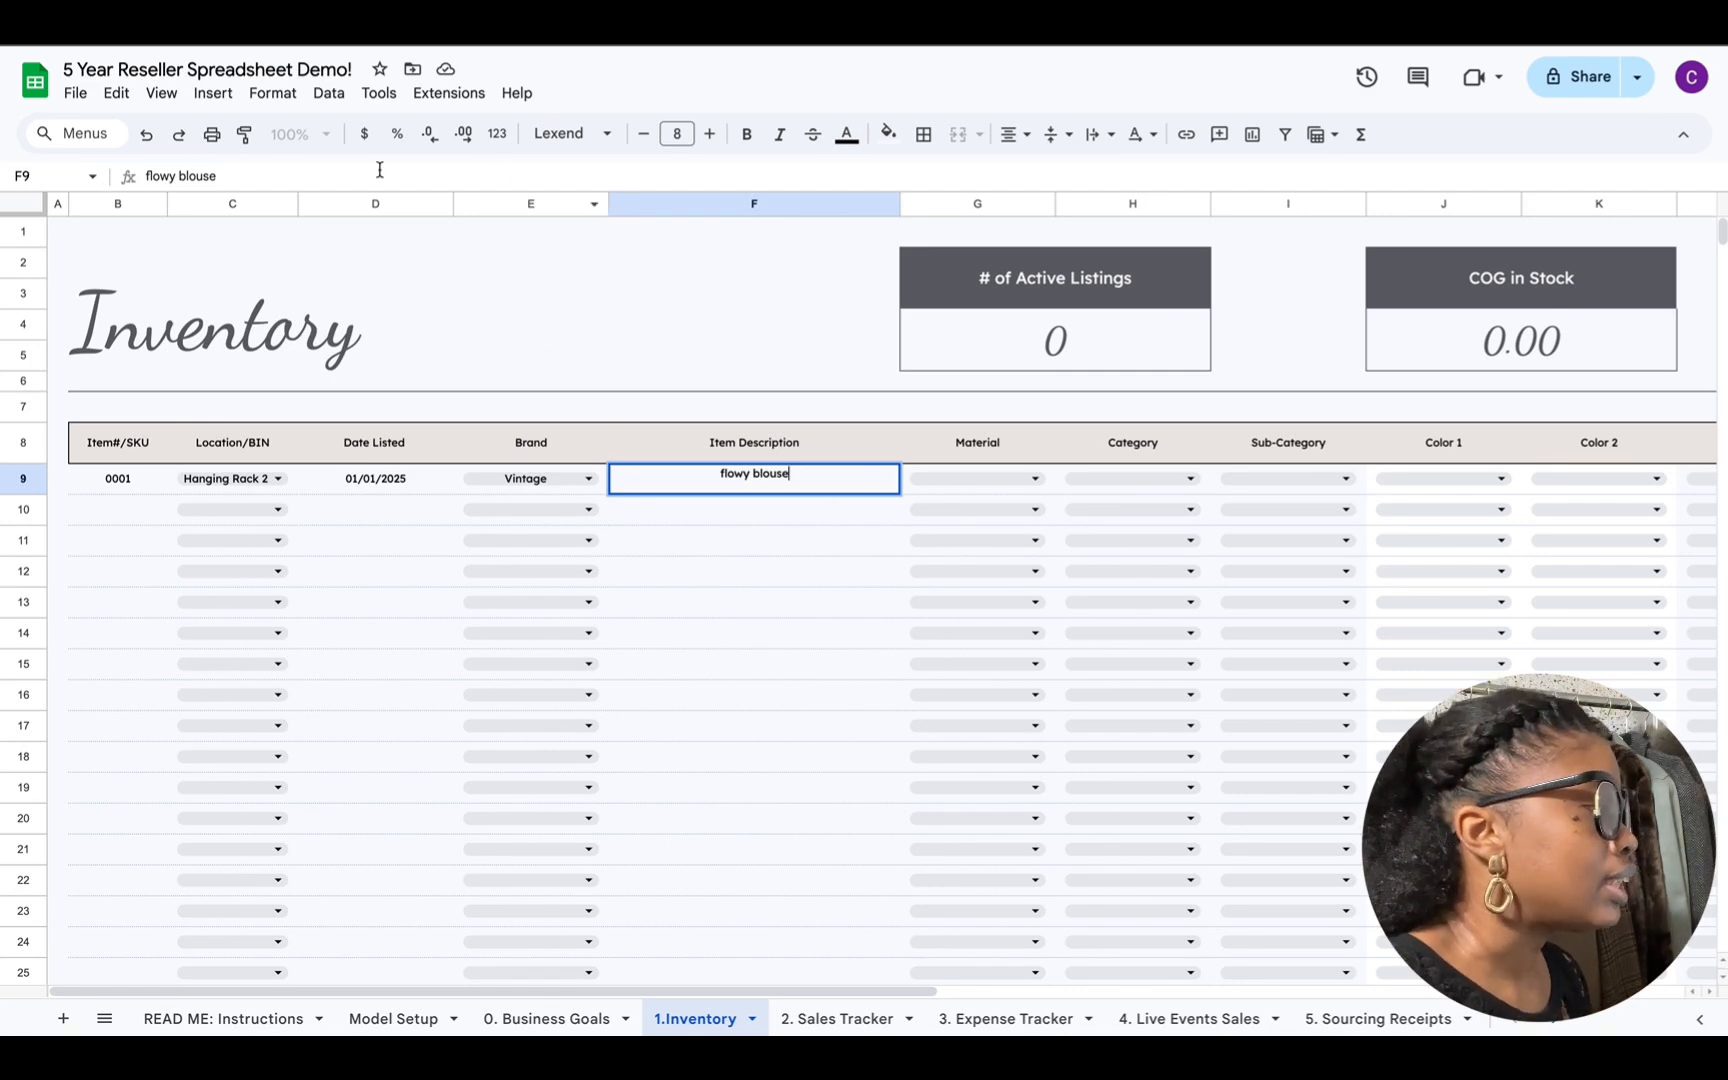
Step: Set the material of item 0001 to Silk and its category to Women
left_click(999, 479)
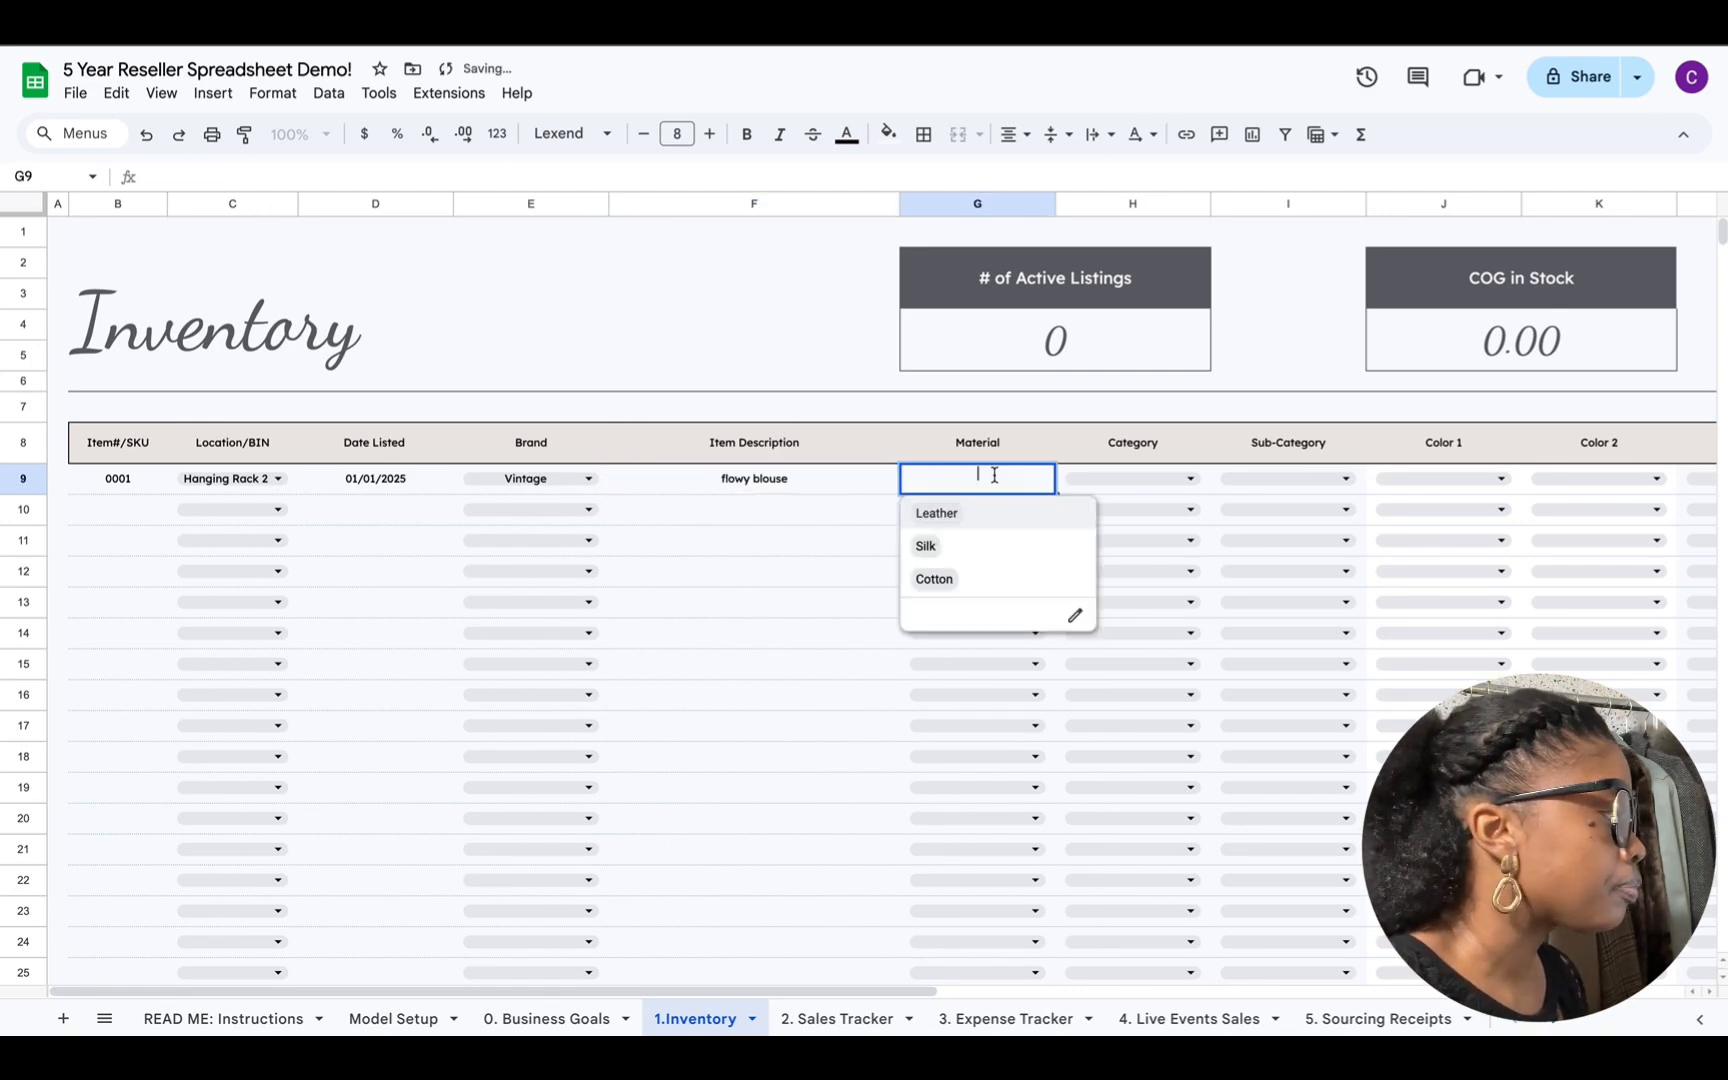
left_click(986, 548)
left_click(1190, 479)
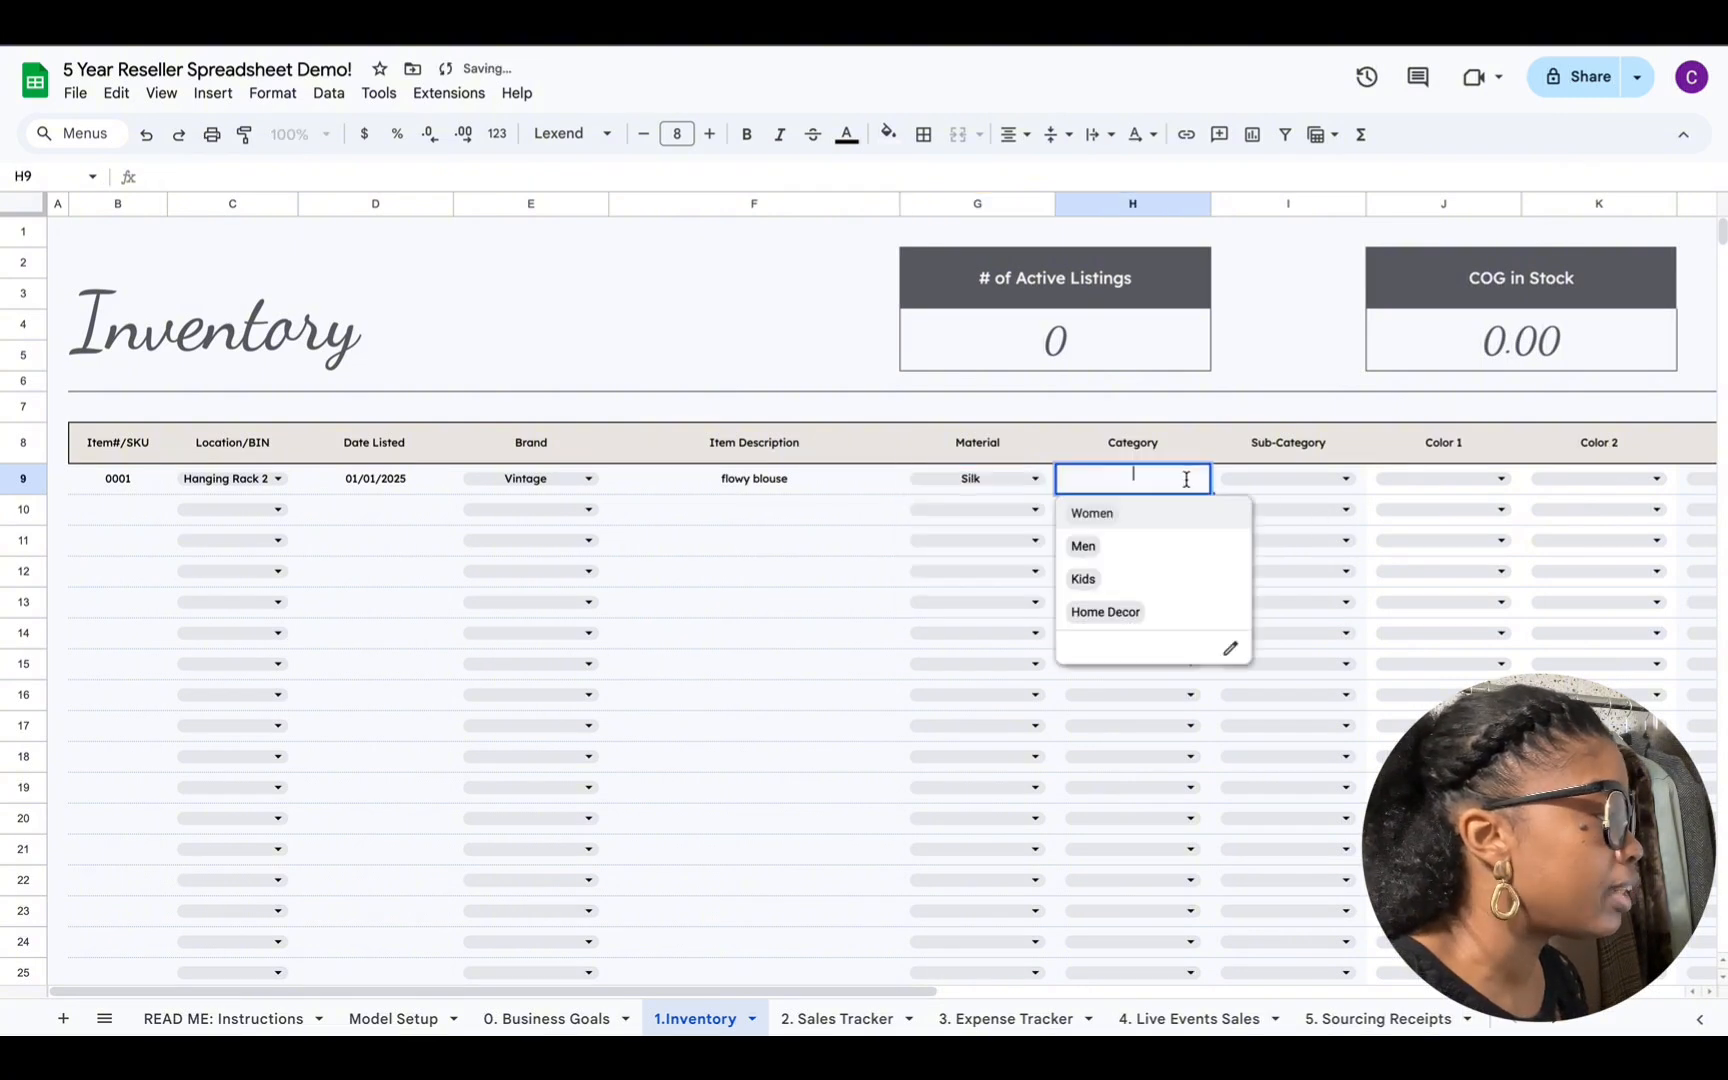
left_click(1183, 519)
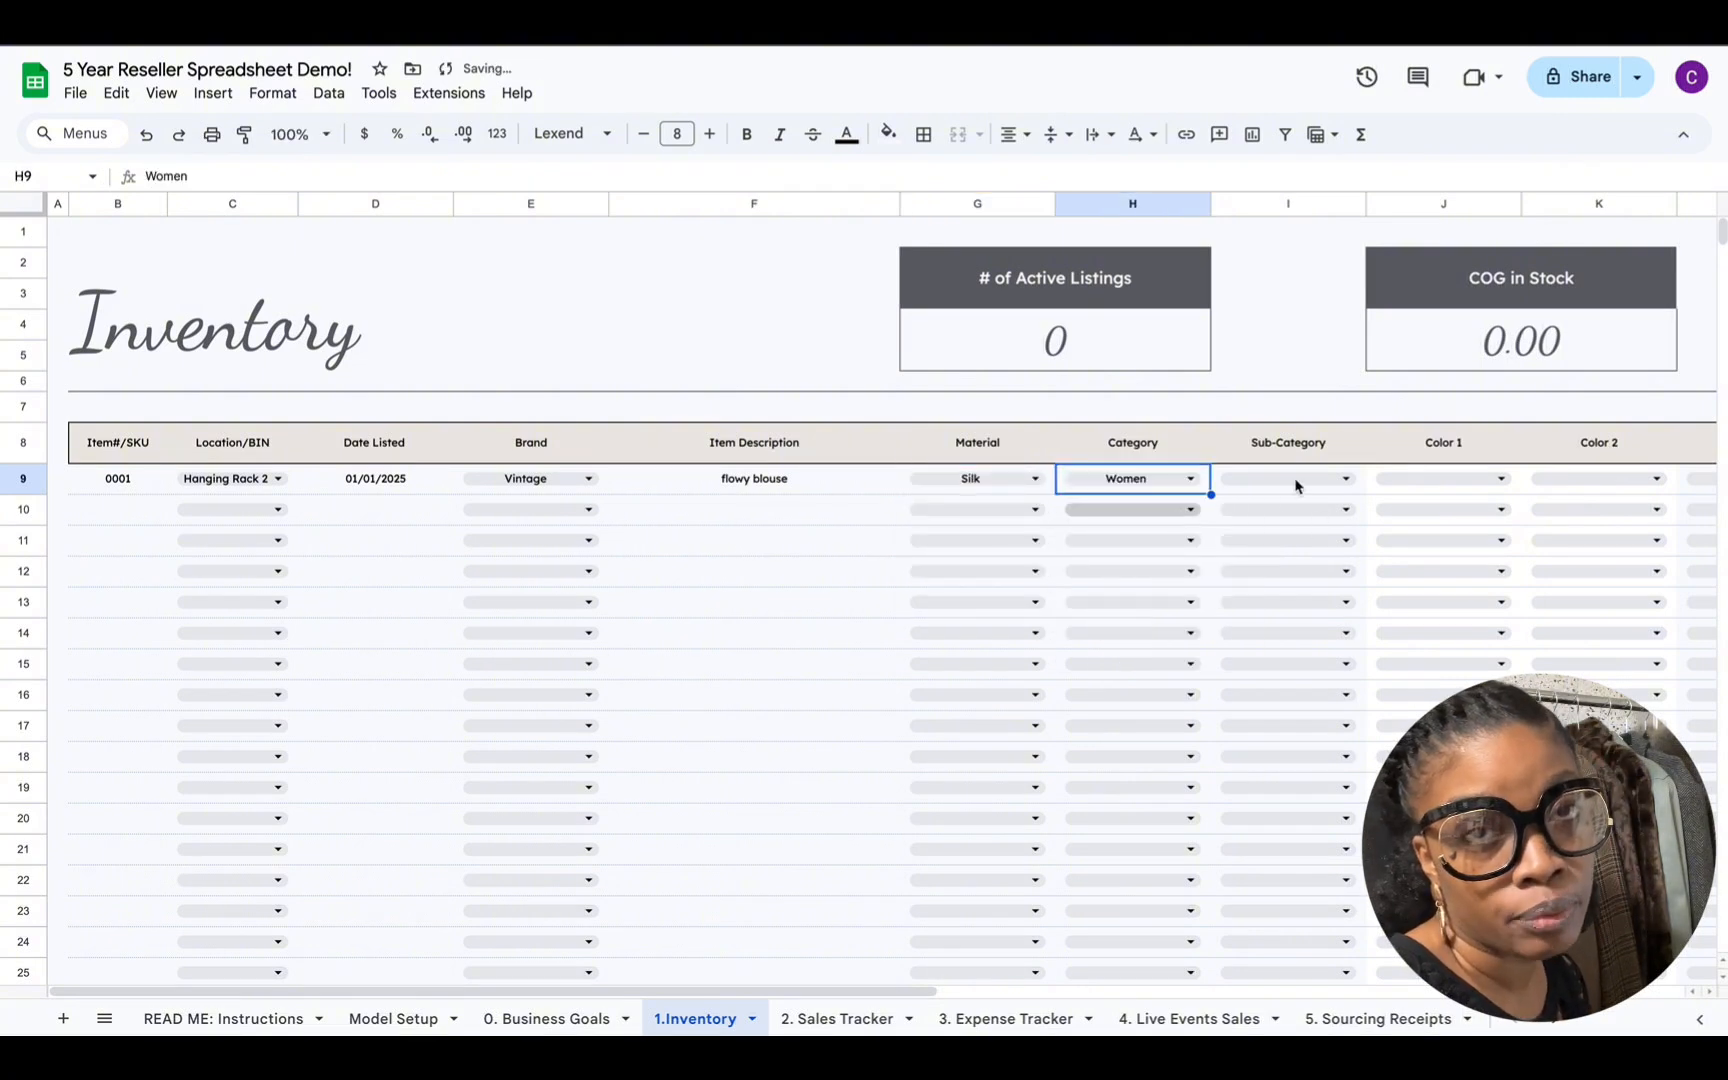
Step: Set the sub-category of item 0001 to Tops and its two colors to Red and Blue
left_click(1340, 480)
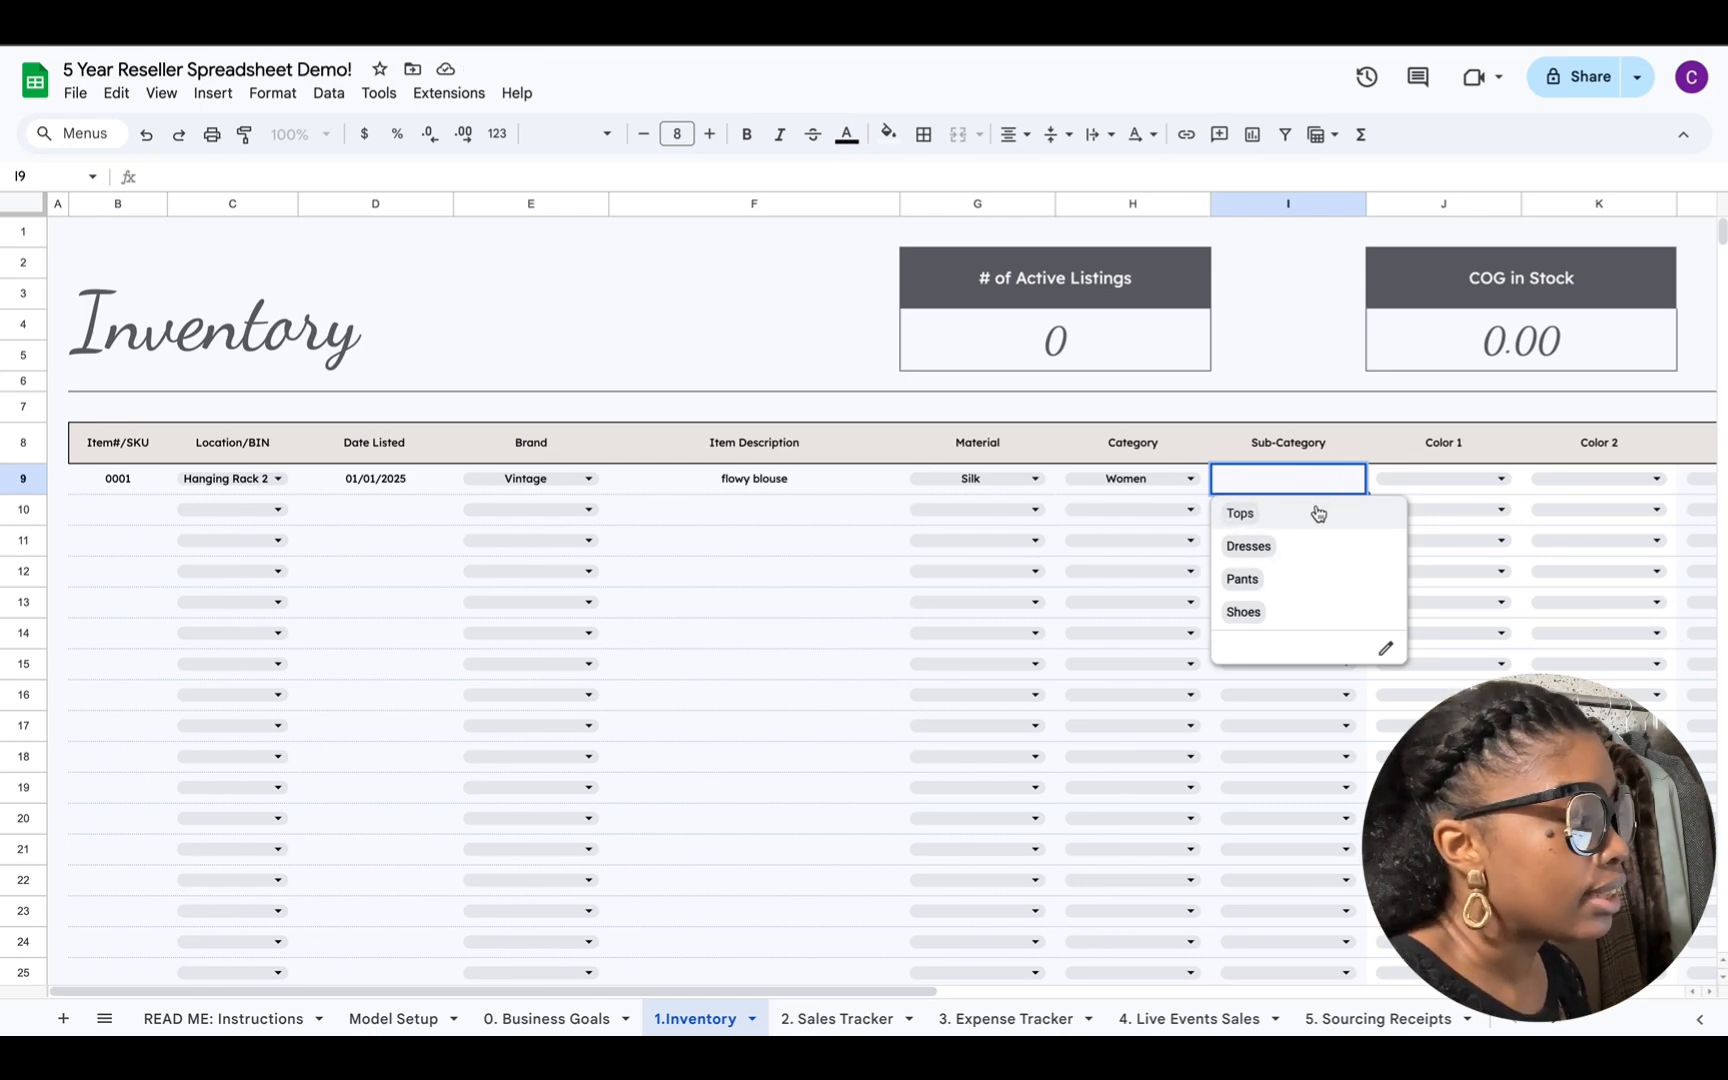
left_click(1318, 512)
left_click(1452, 480)
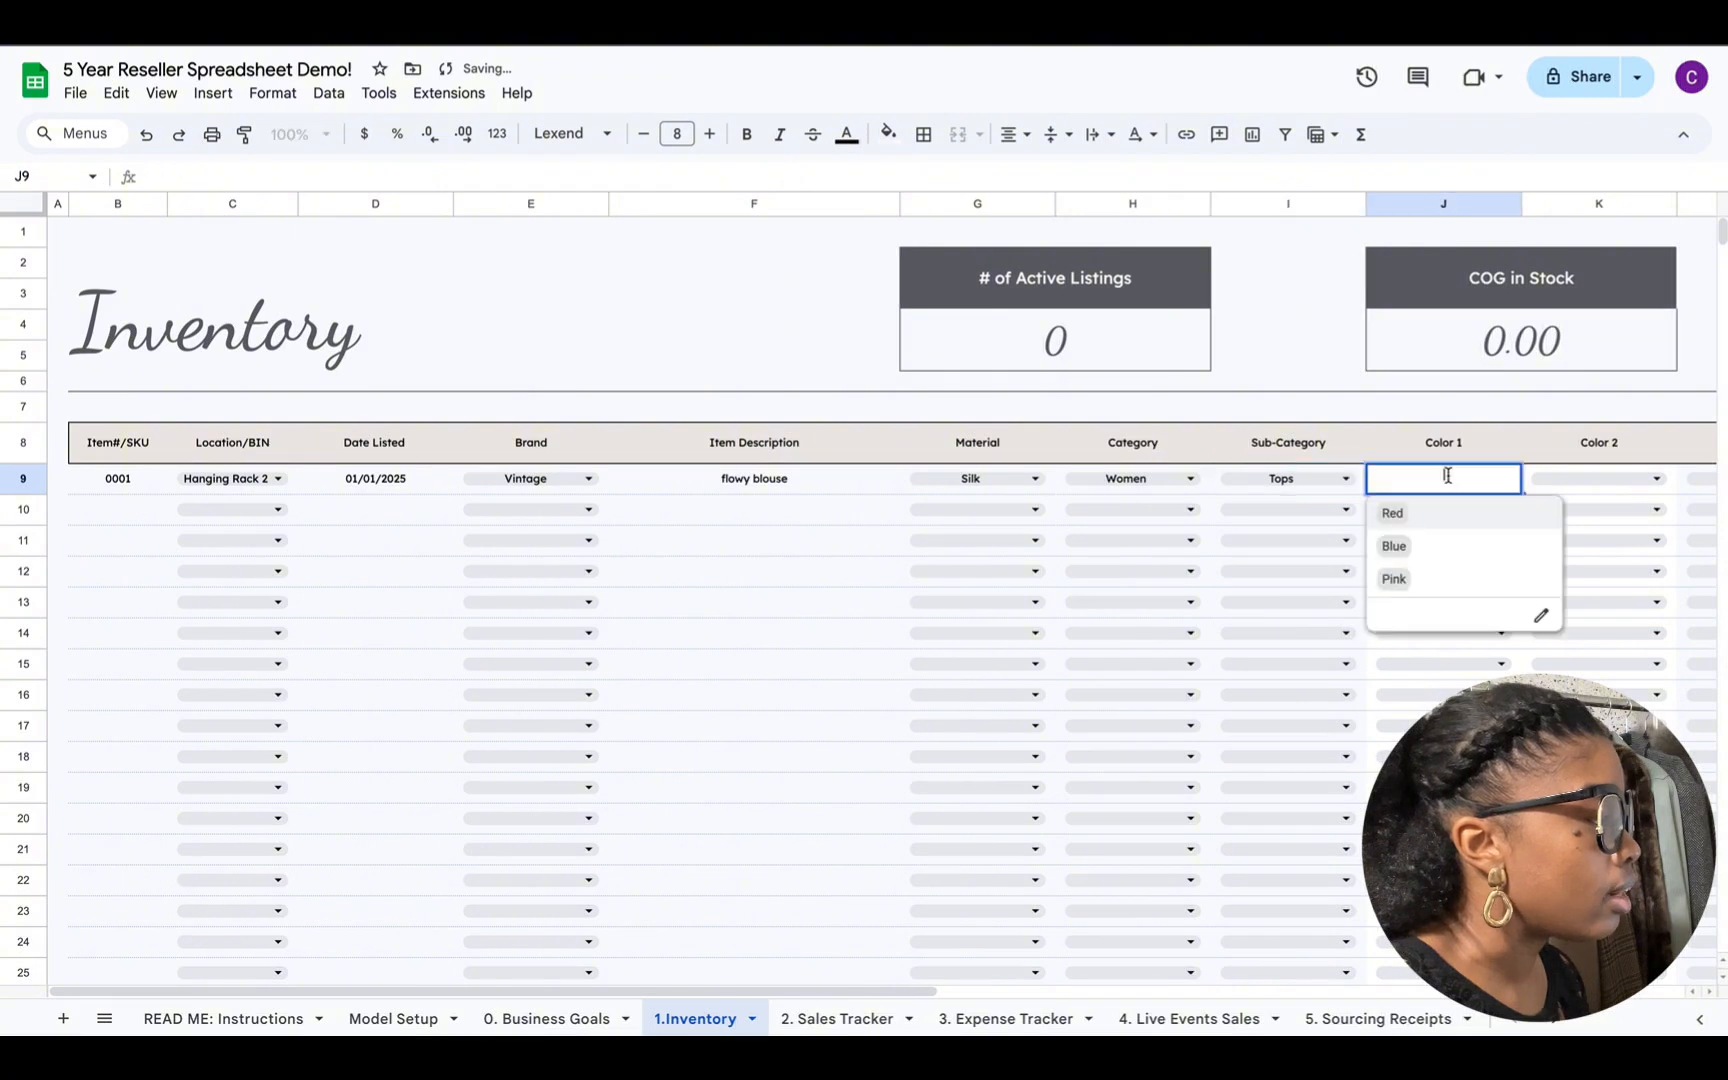
left_click(1455, 512)
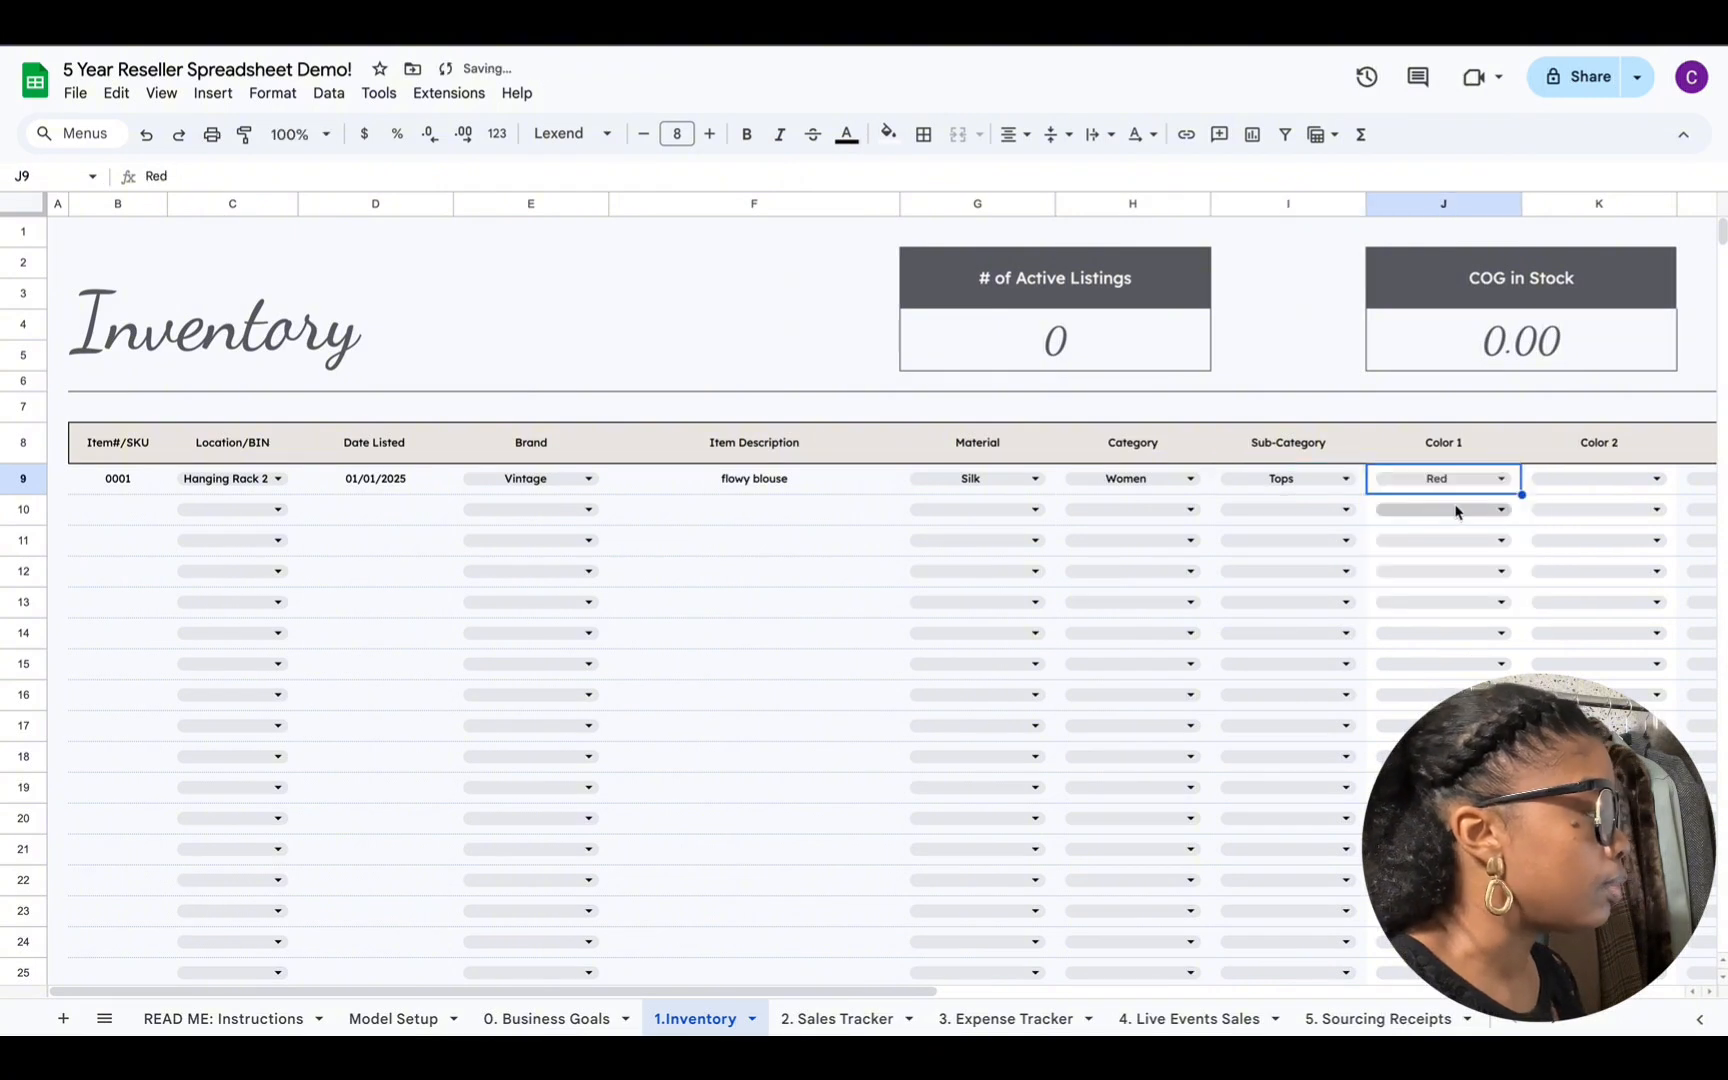
left_click(1612, 478)
left_click(1560, 546)
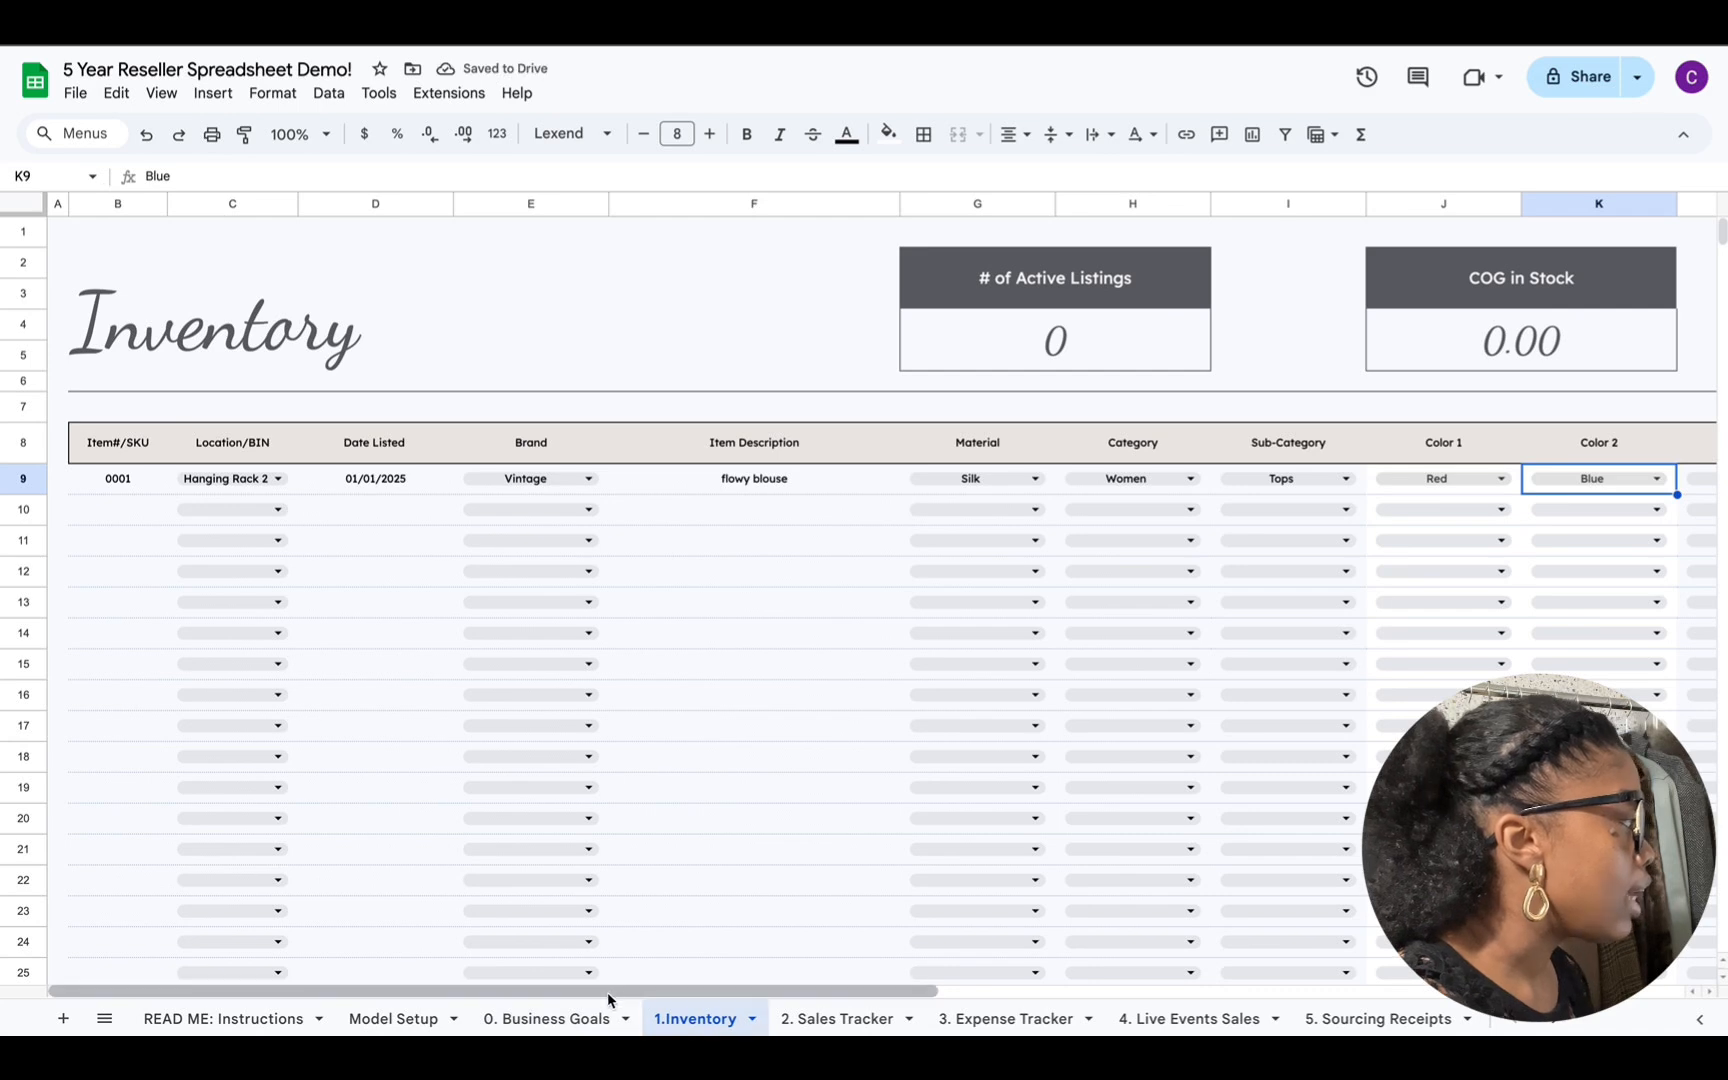
Step: Set the size of item 0001 to Large and its purchase location to Goodwill
left_click_drag(621, 993, 925, 993)
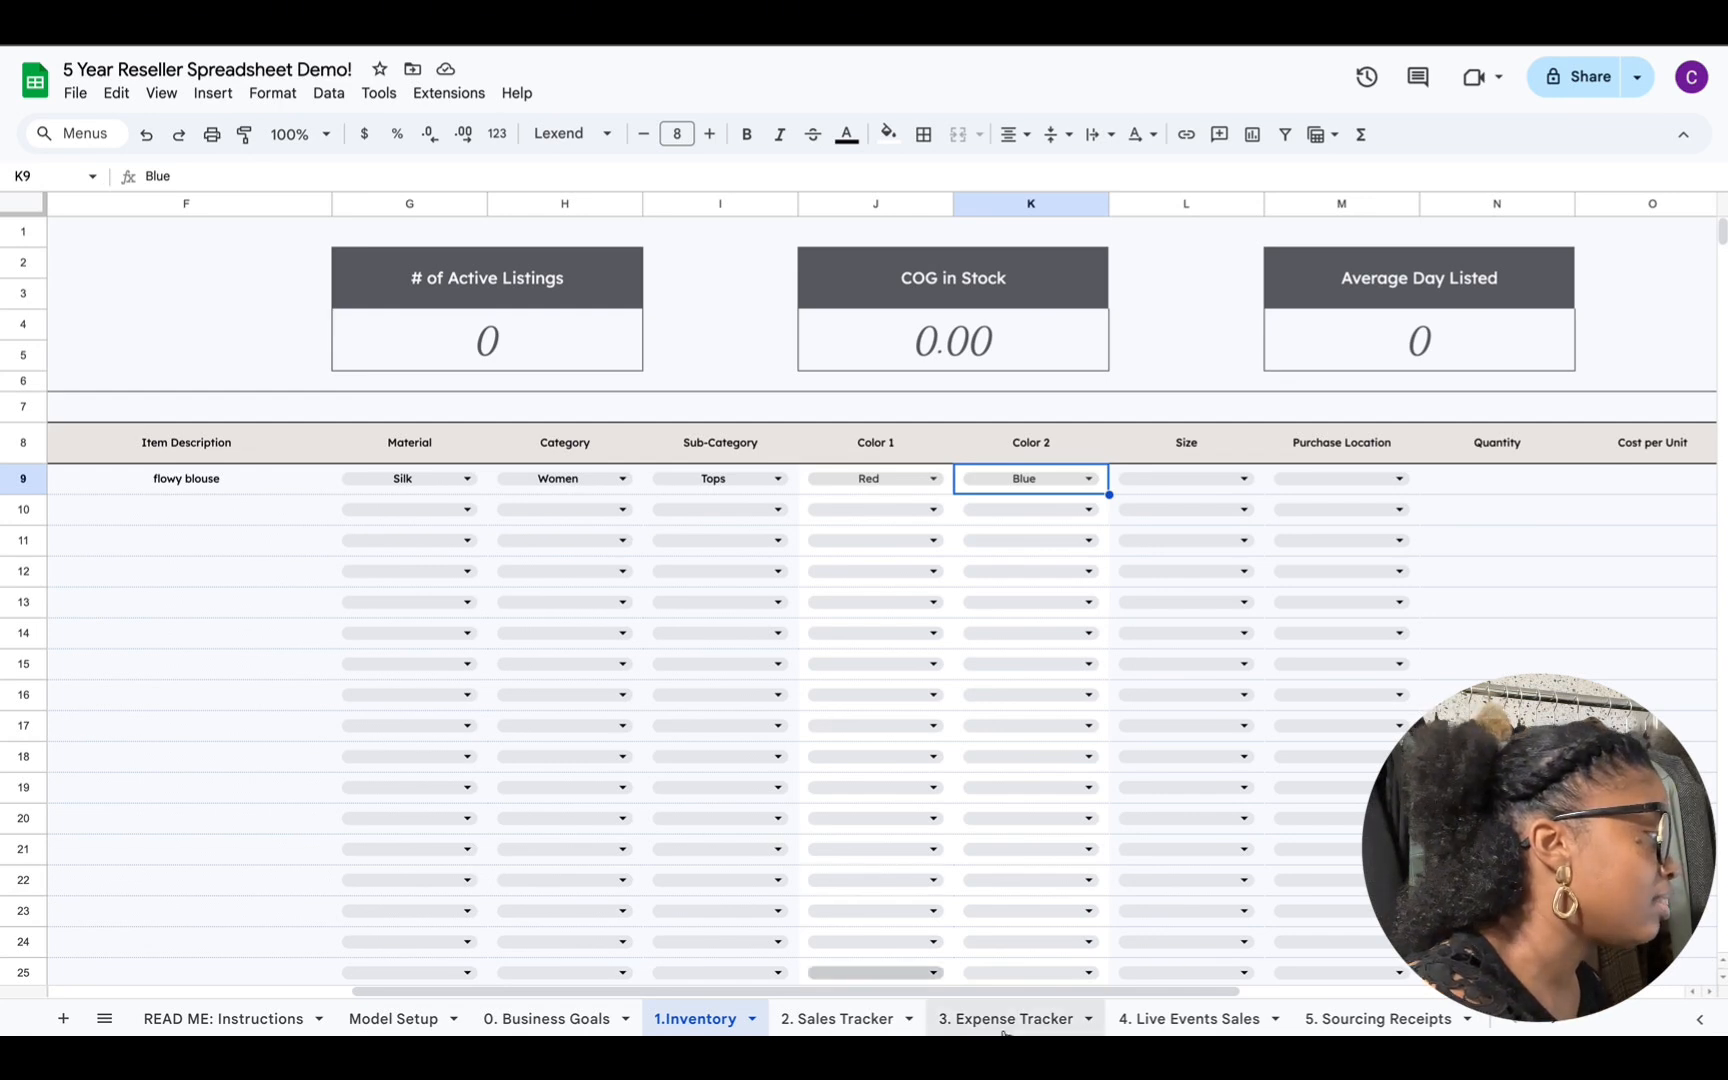
left_click_drag(1097, 995, 1280, 988)
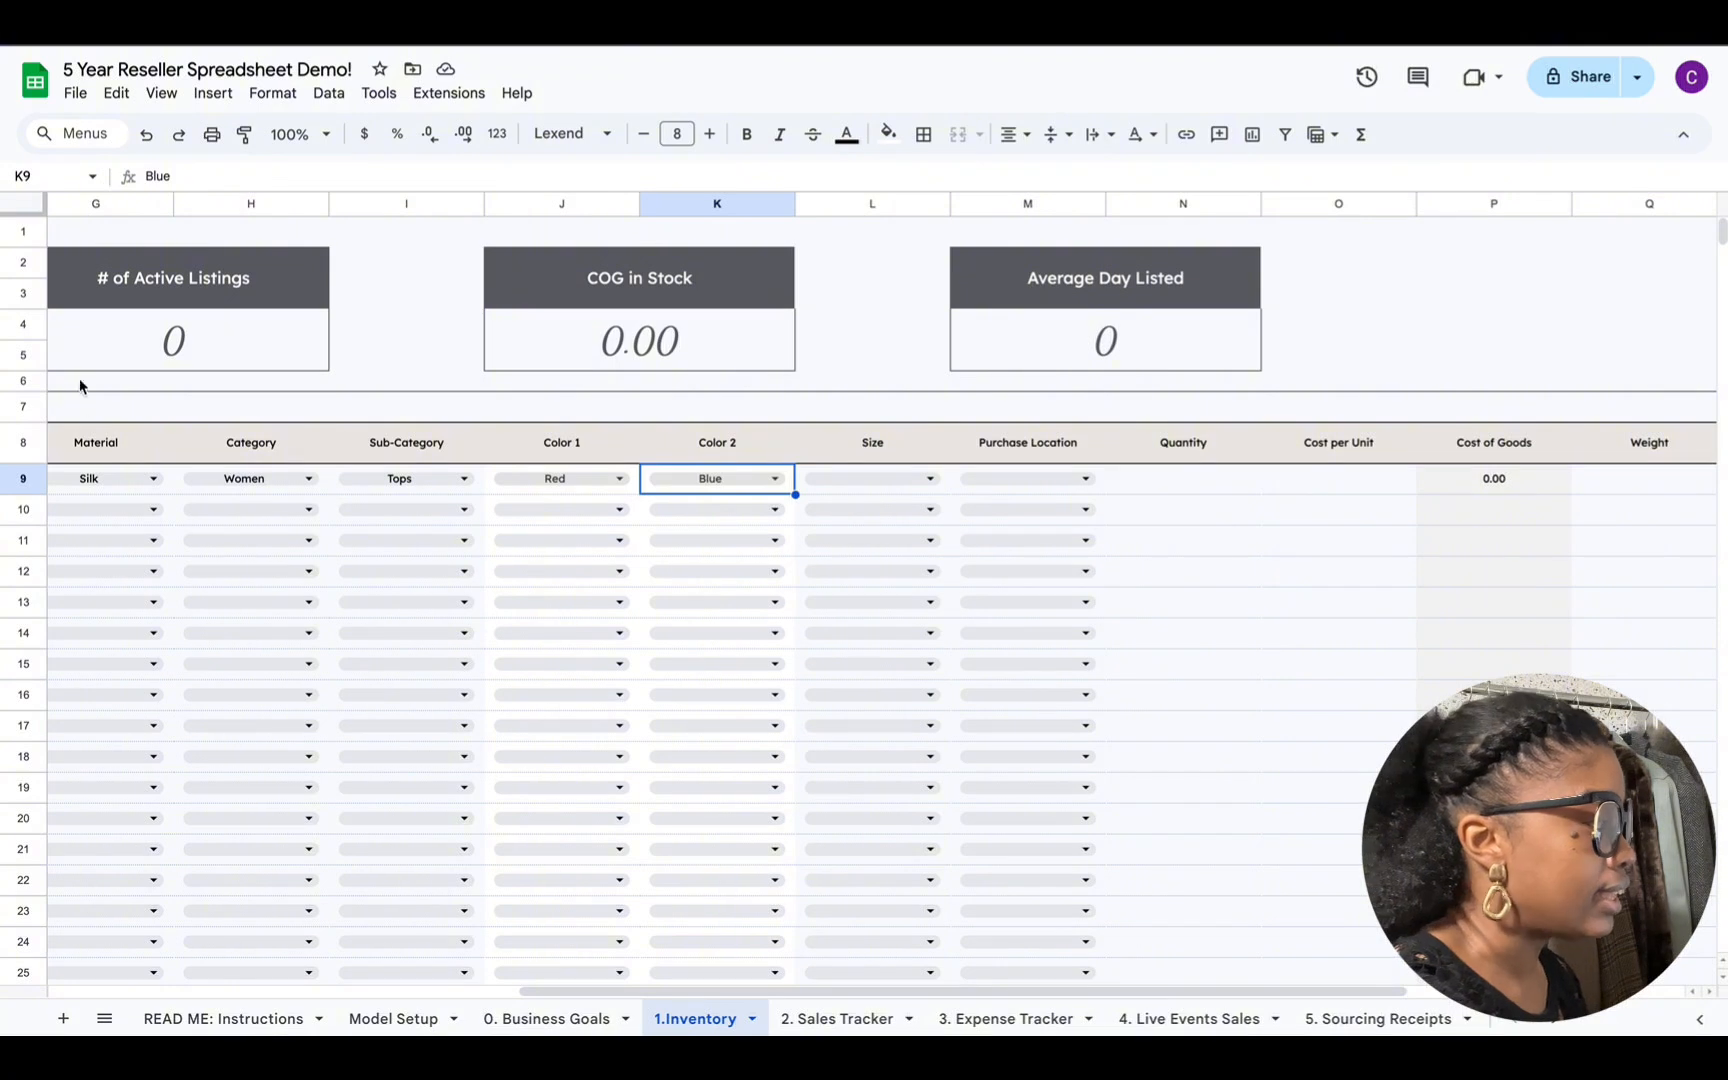
left_click(914, 479)
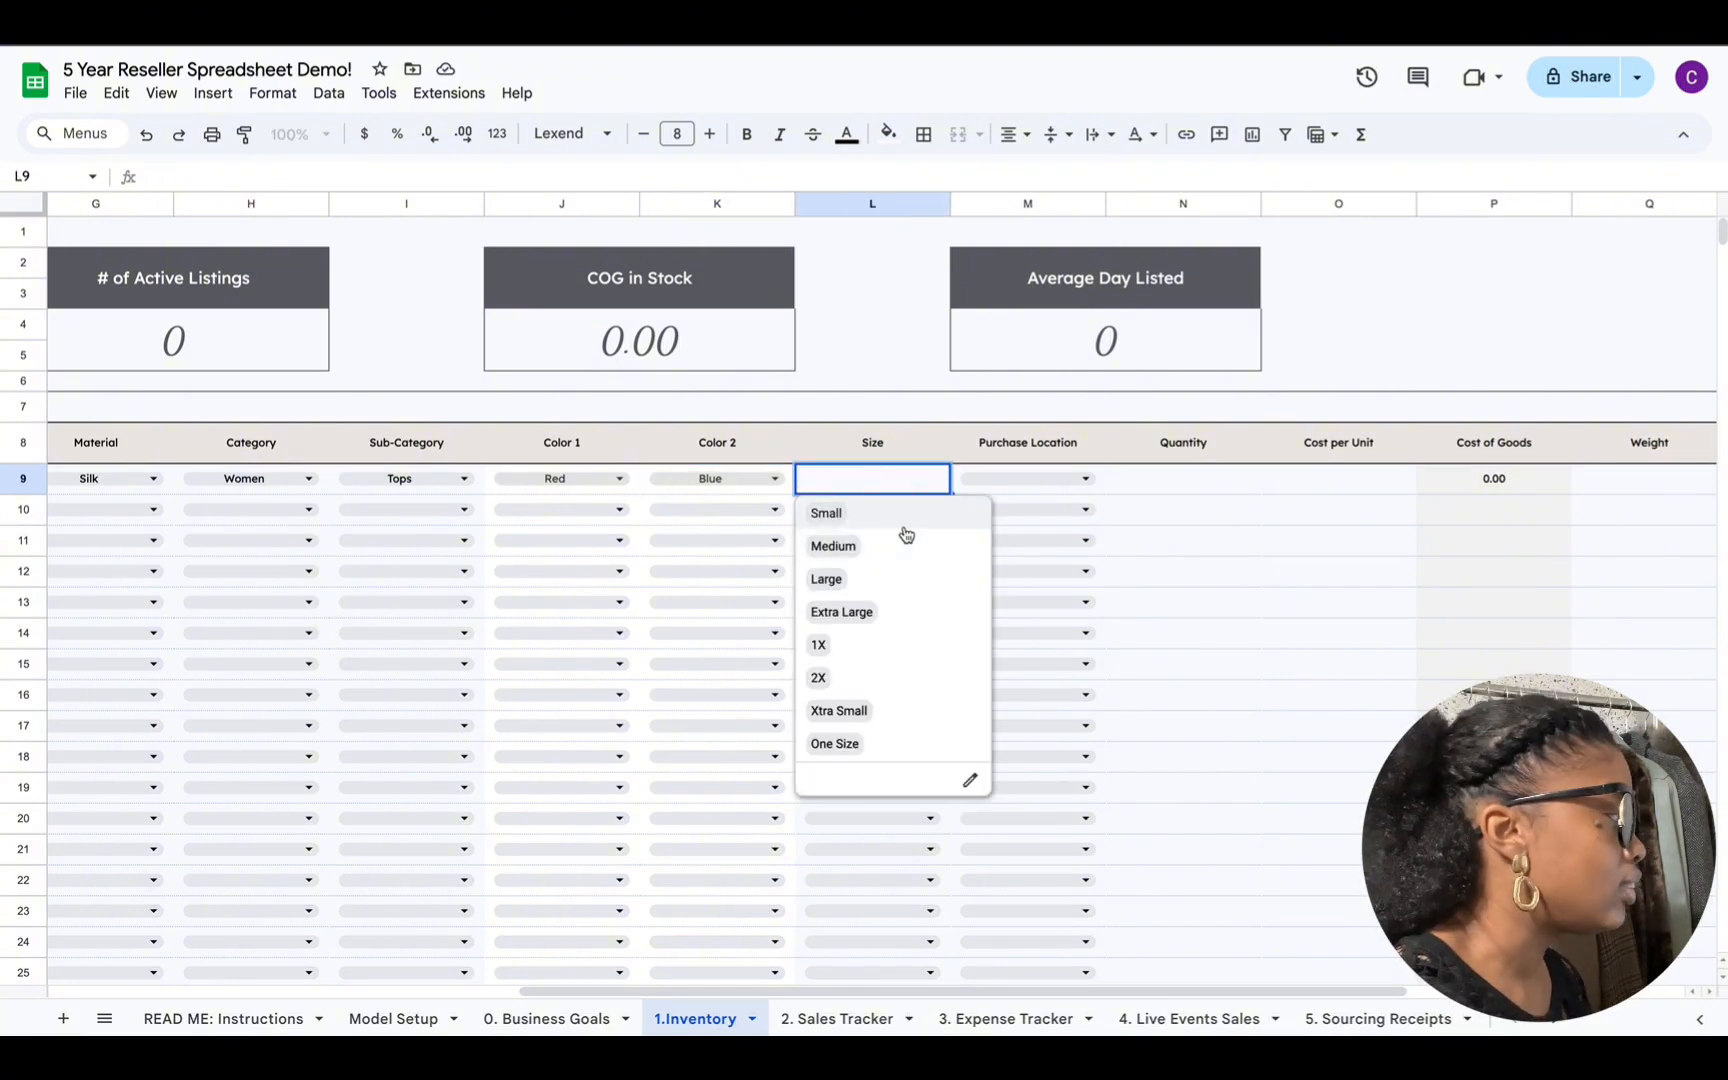
left_click(896, 579)
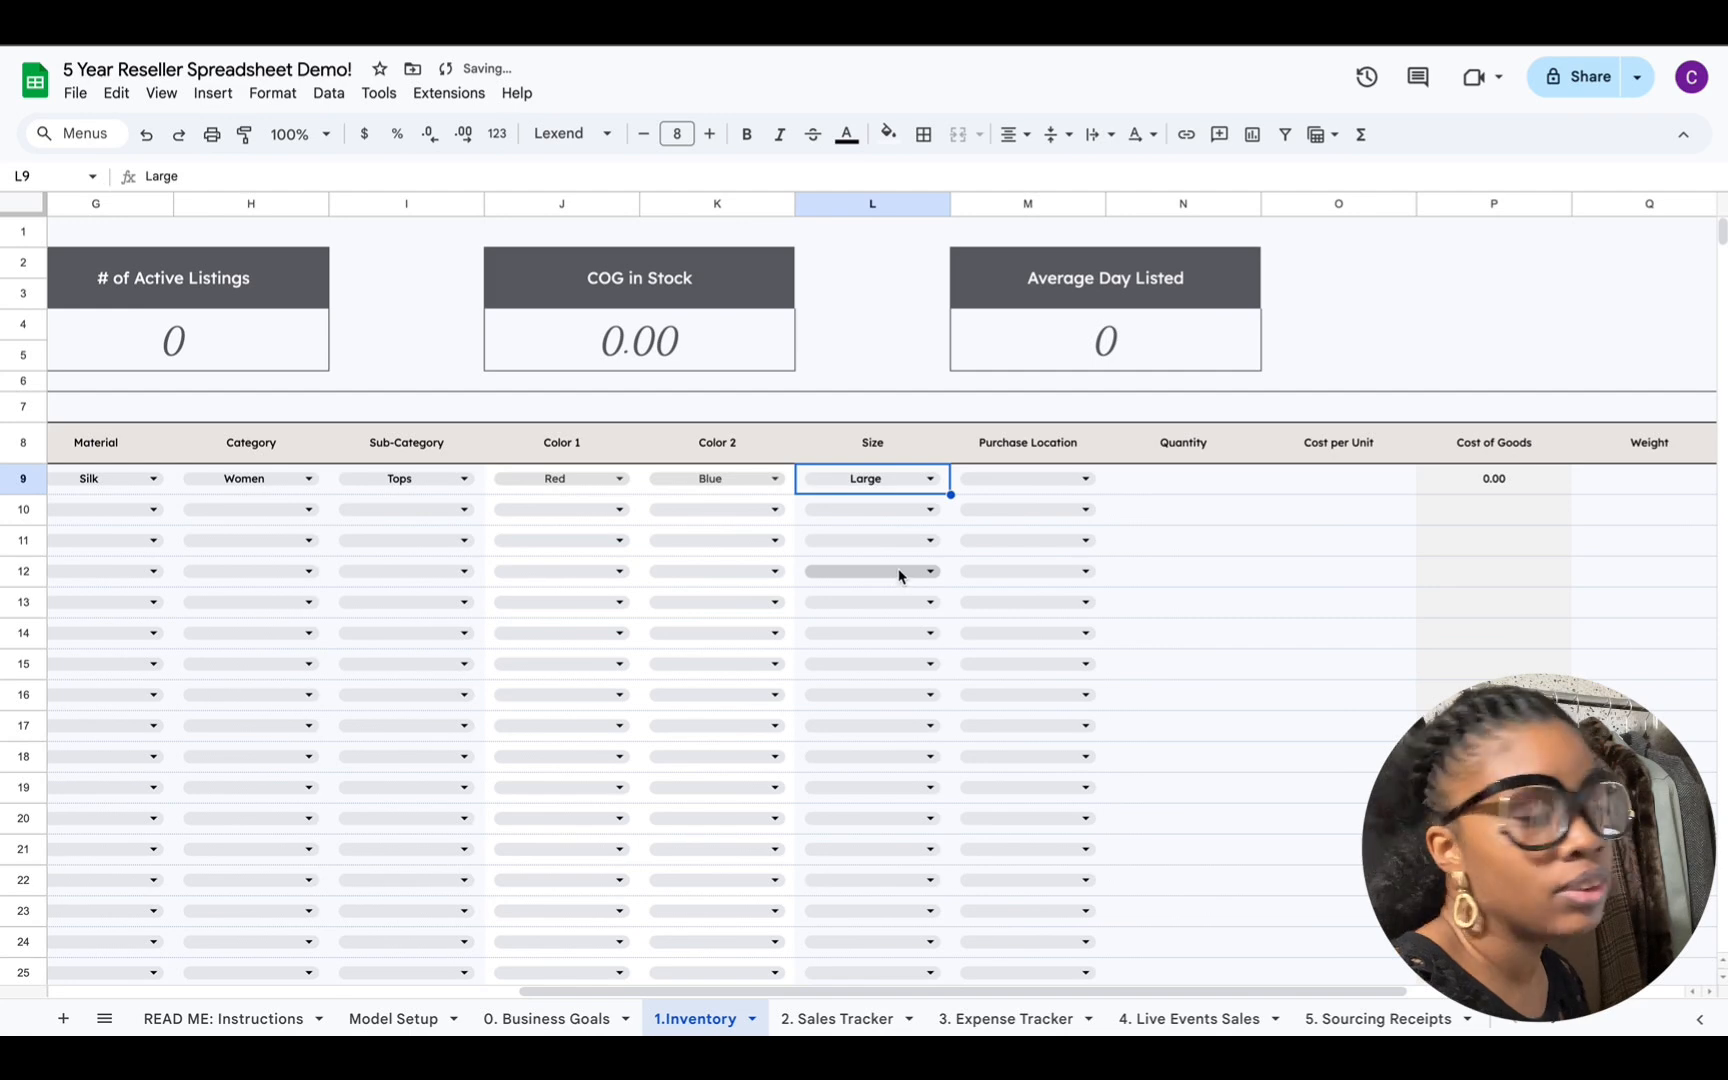
left_click(1080, 477)
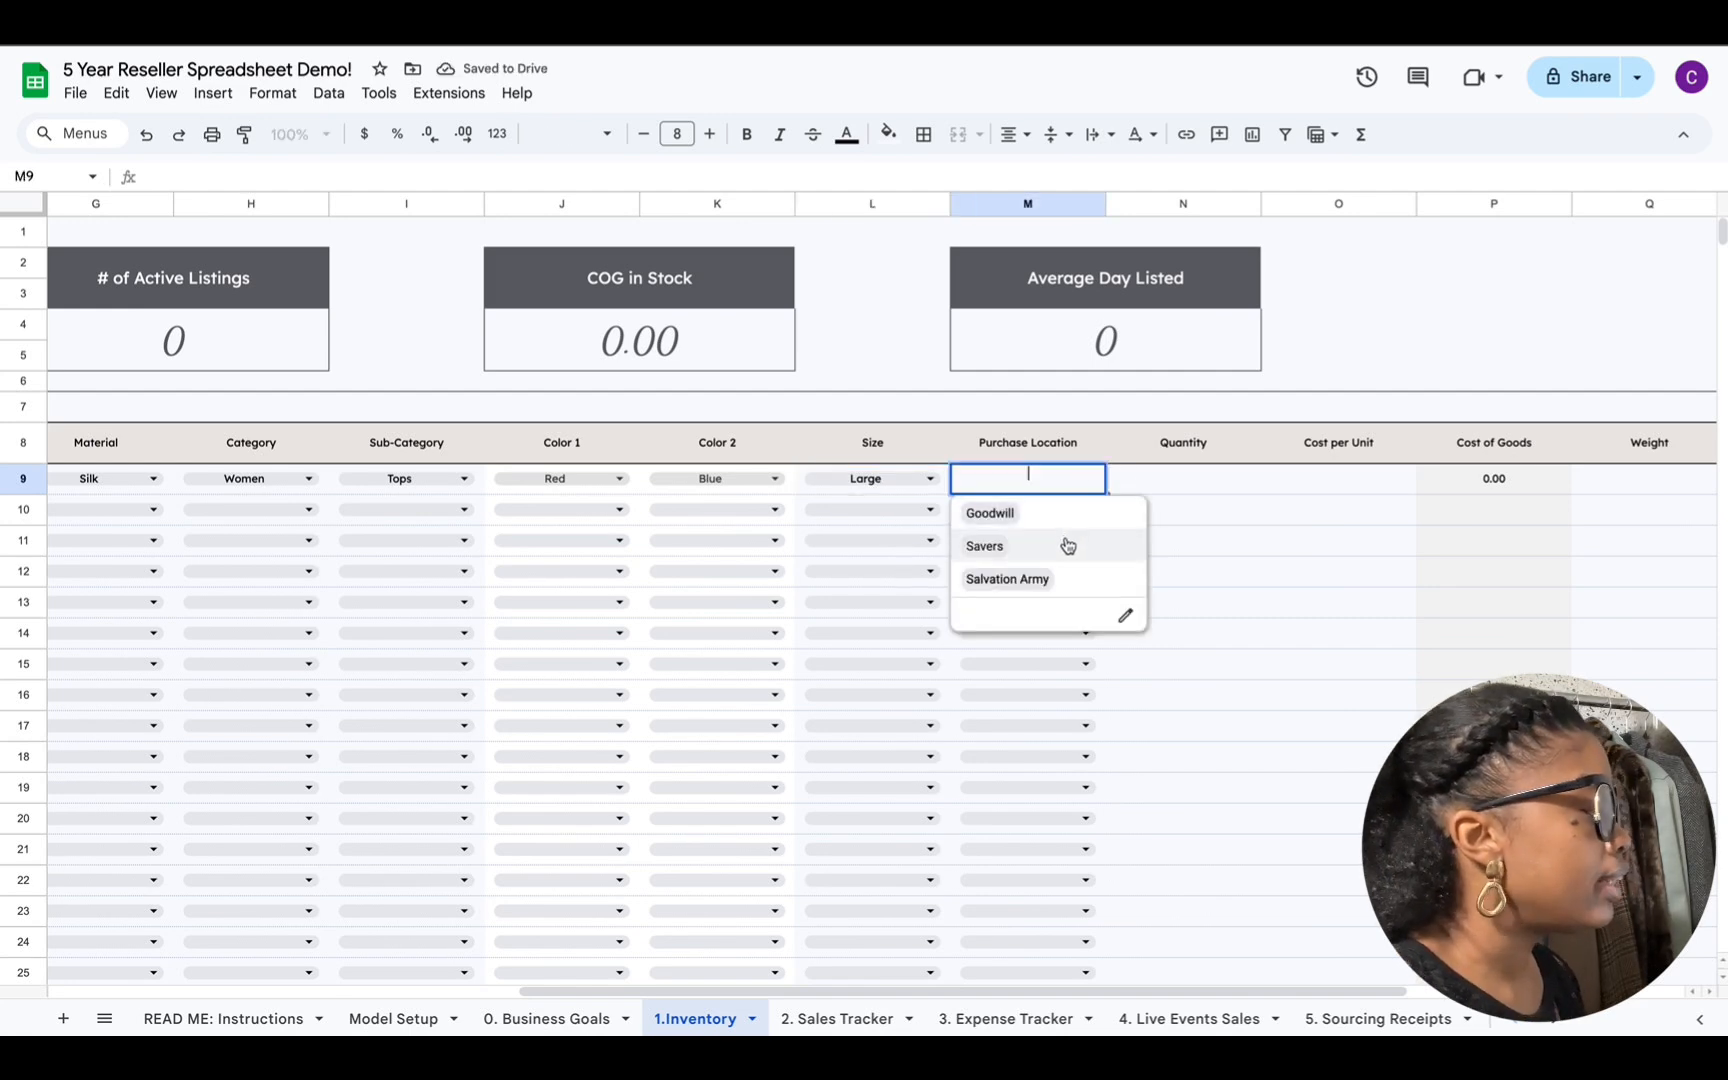
left_click(1066, 515)
Step: Enter a quantity of 1 and a cost per unit of 4.00 for item 0001
left_click(1175, 470)
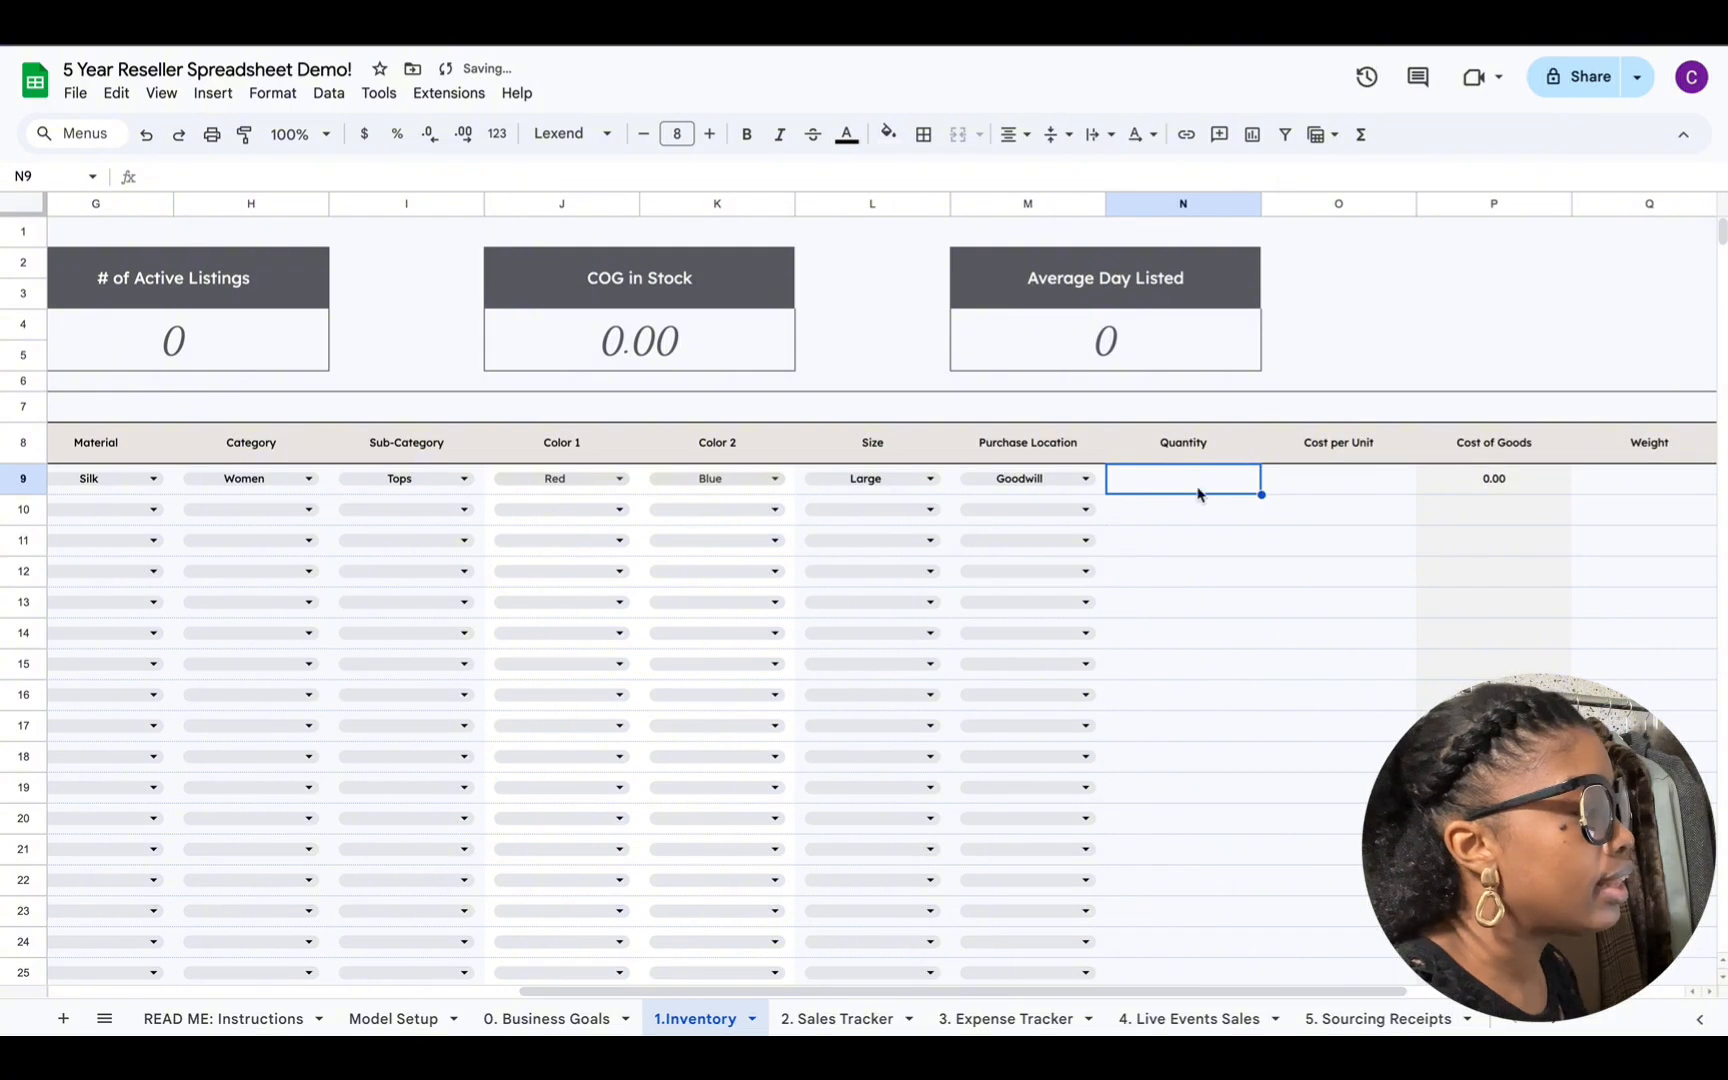
type("1")
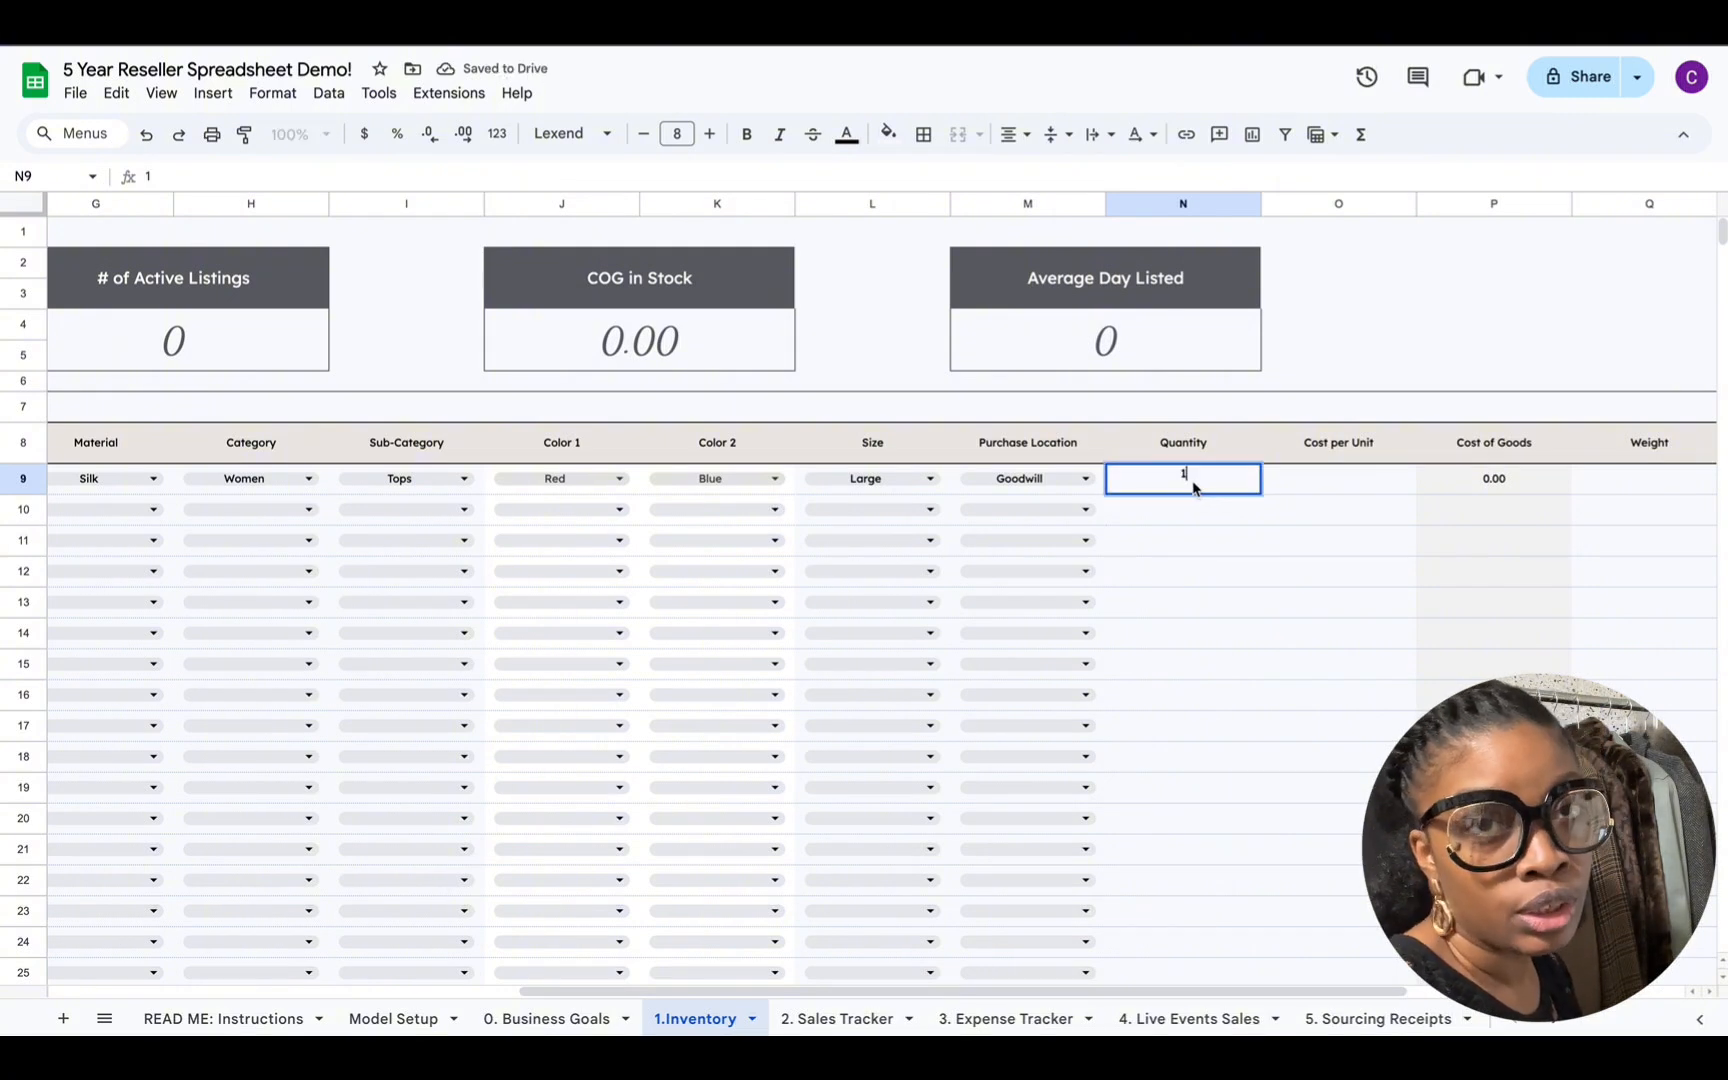
left_click(1331, 479)
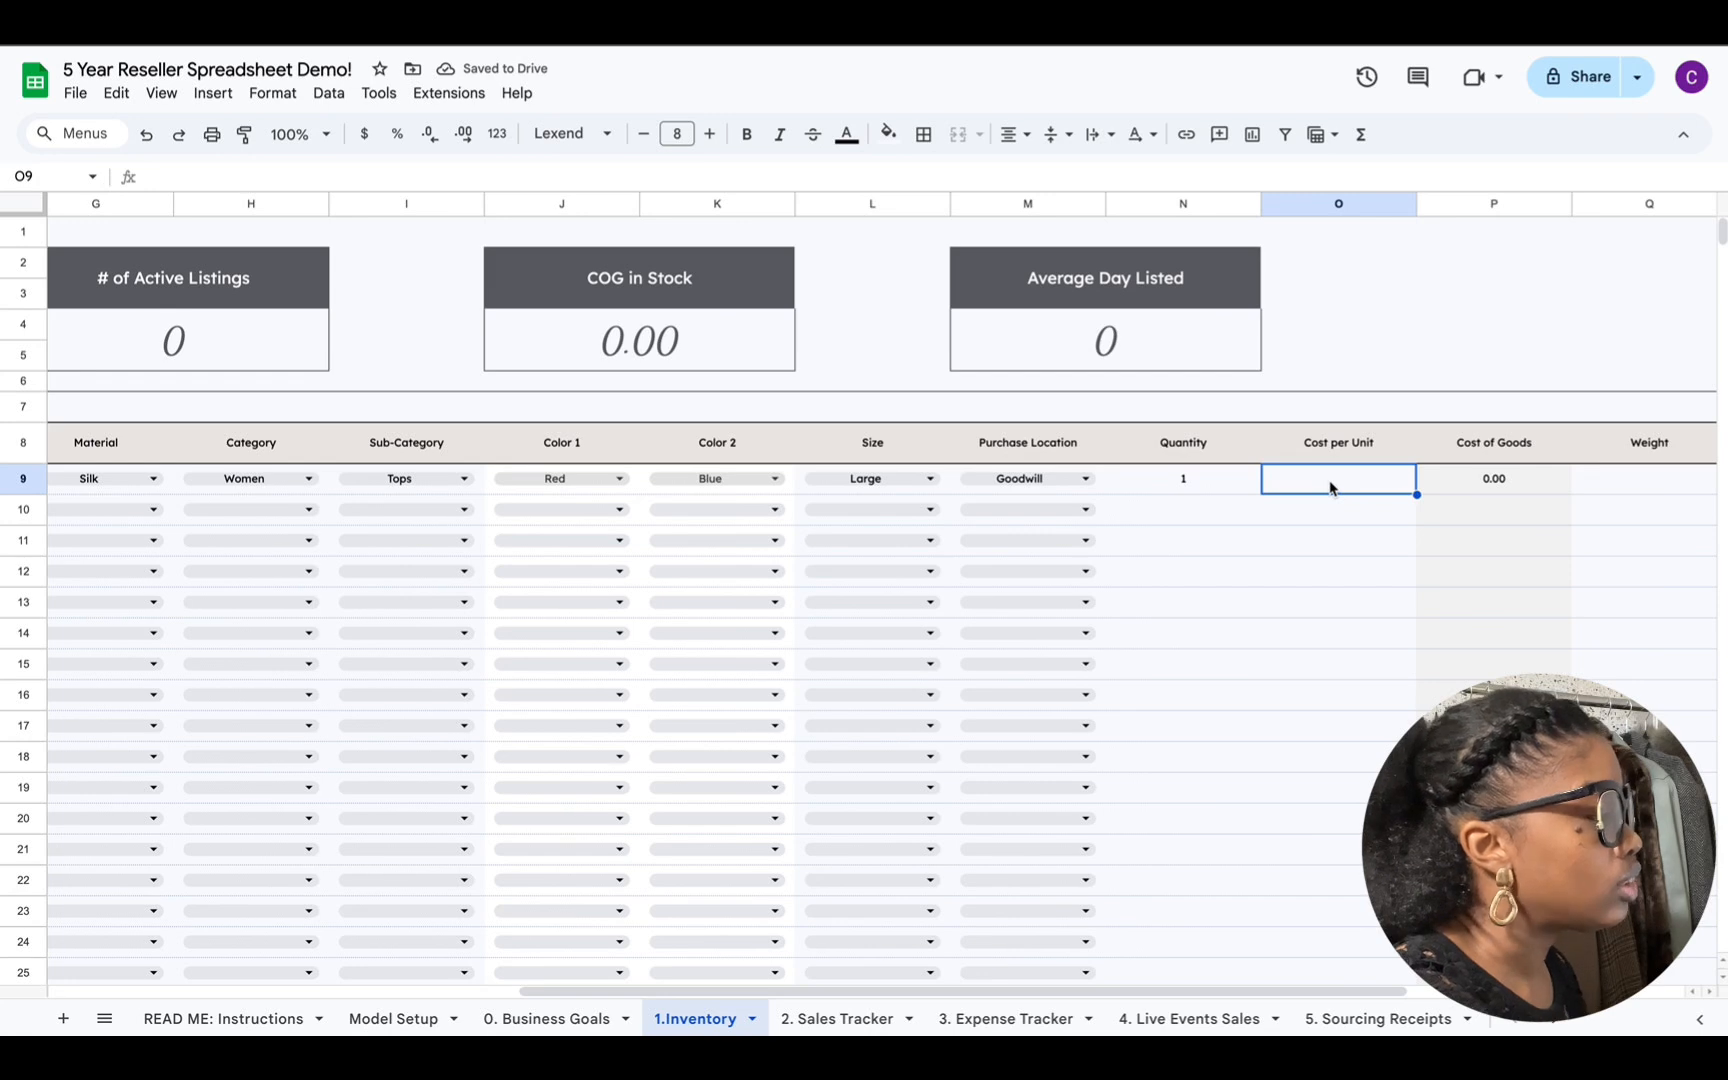
type("4.00")
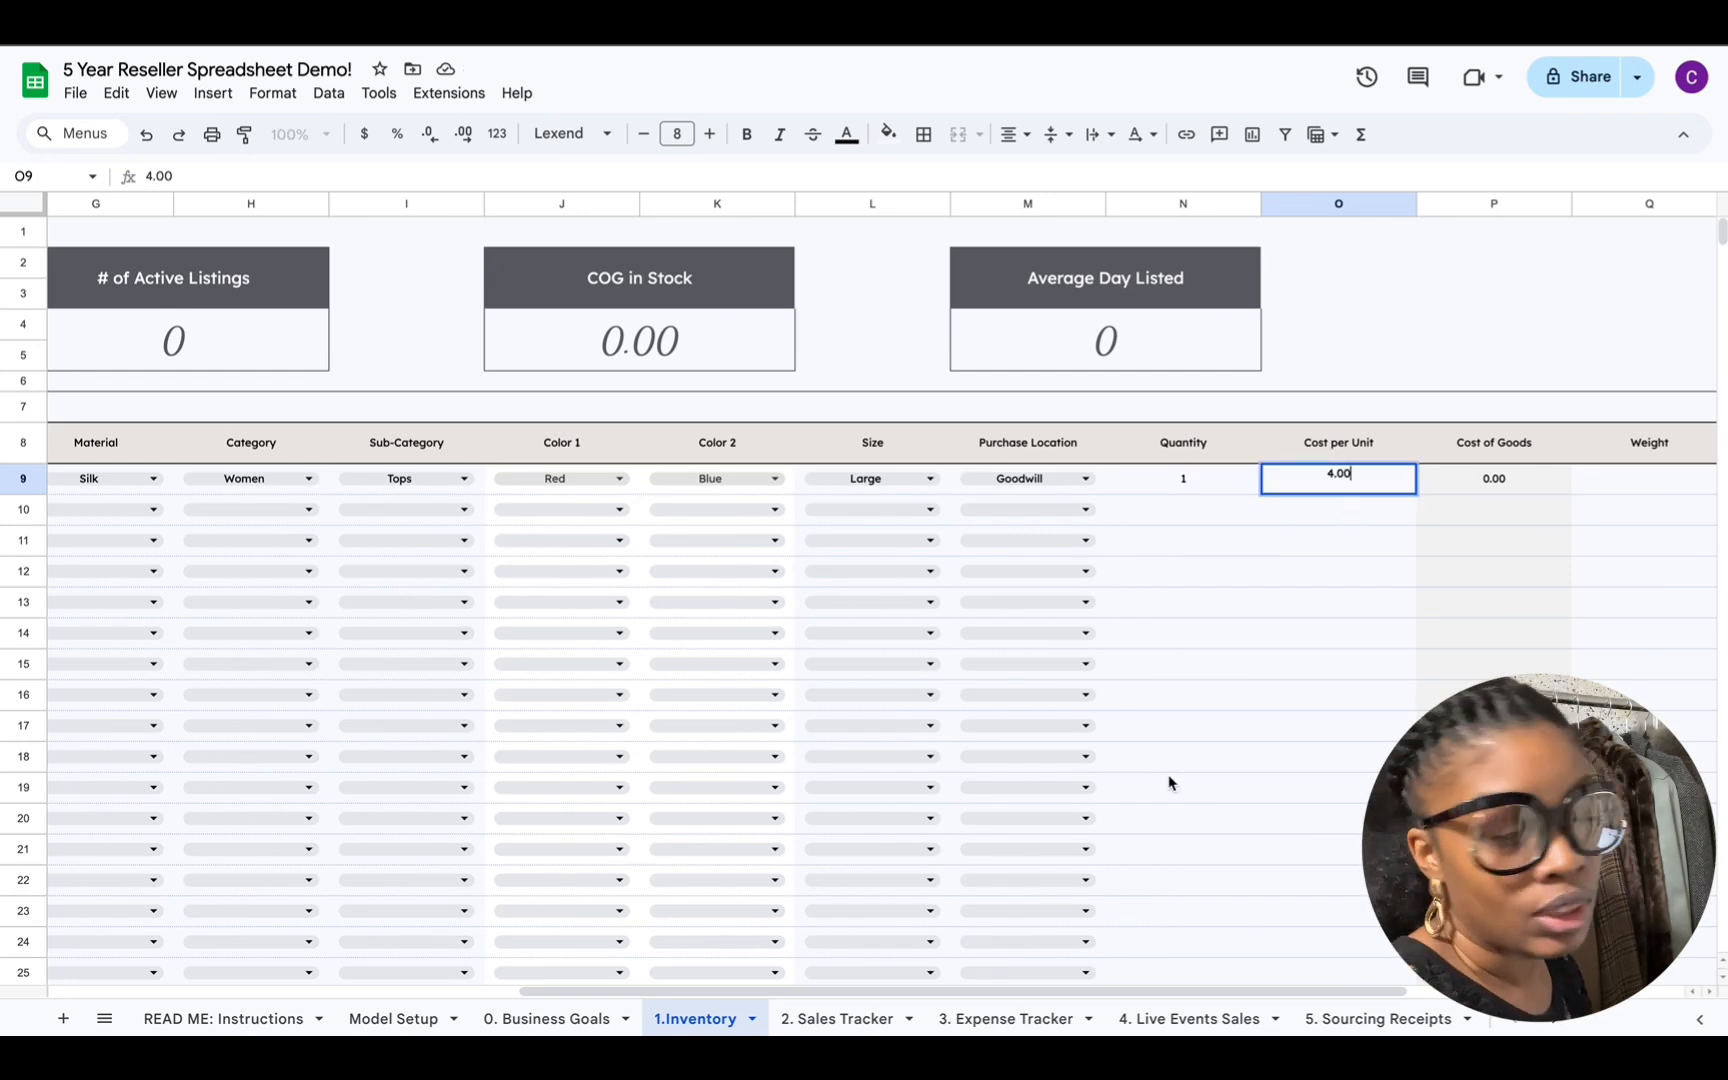
left_click(1215, 490)
left_click(1366, 488)
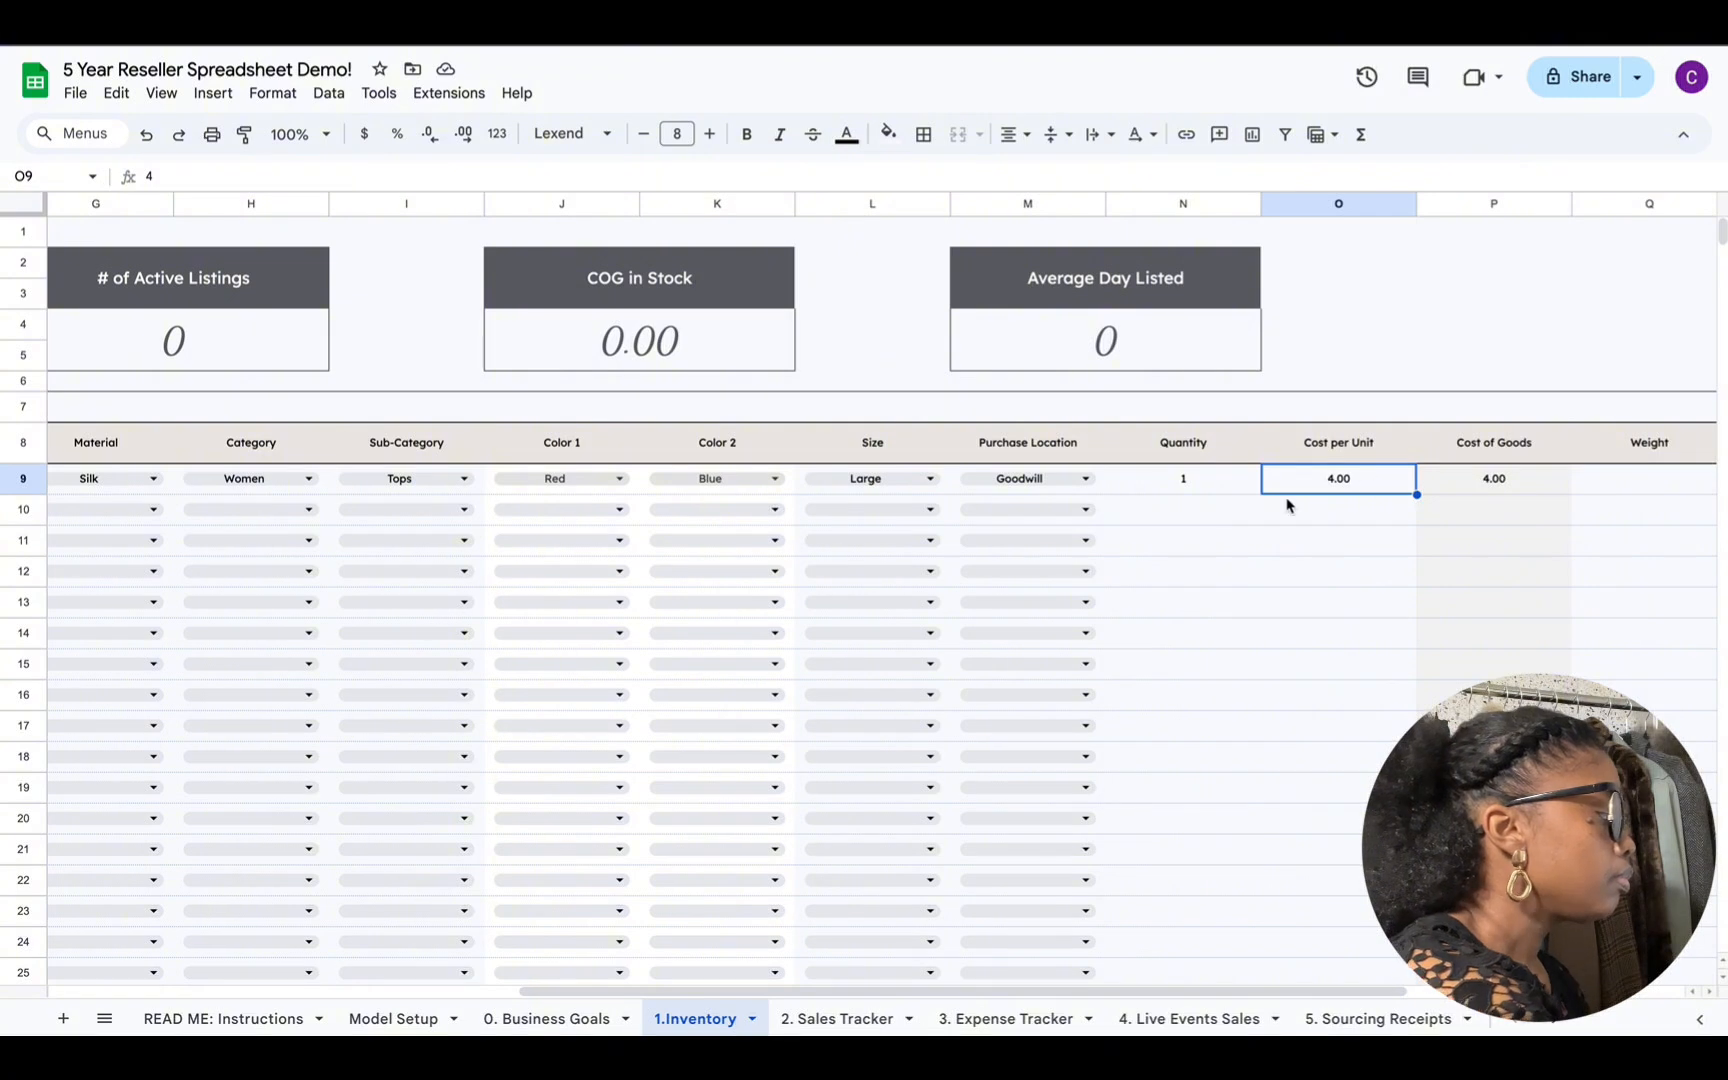
Step: Replace the quantity of item 0001 with 2
left_click(1206, 489)
key("Delete")
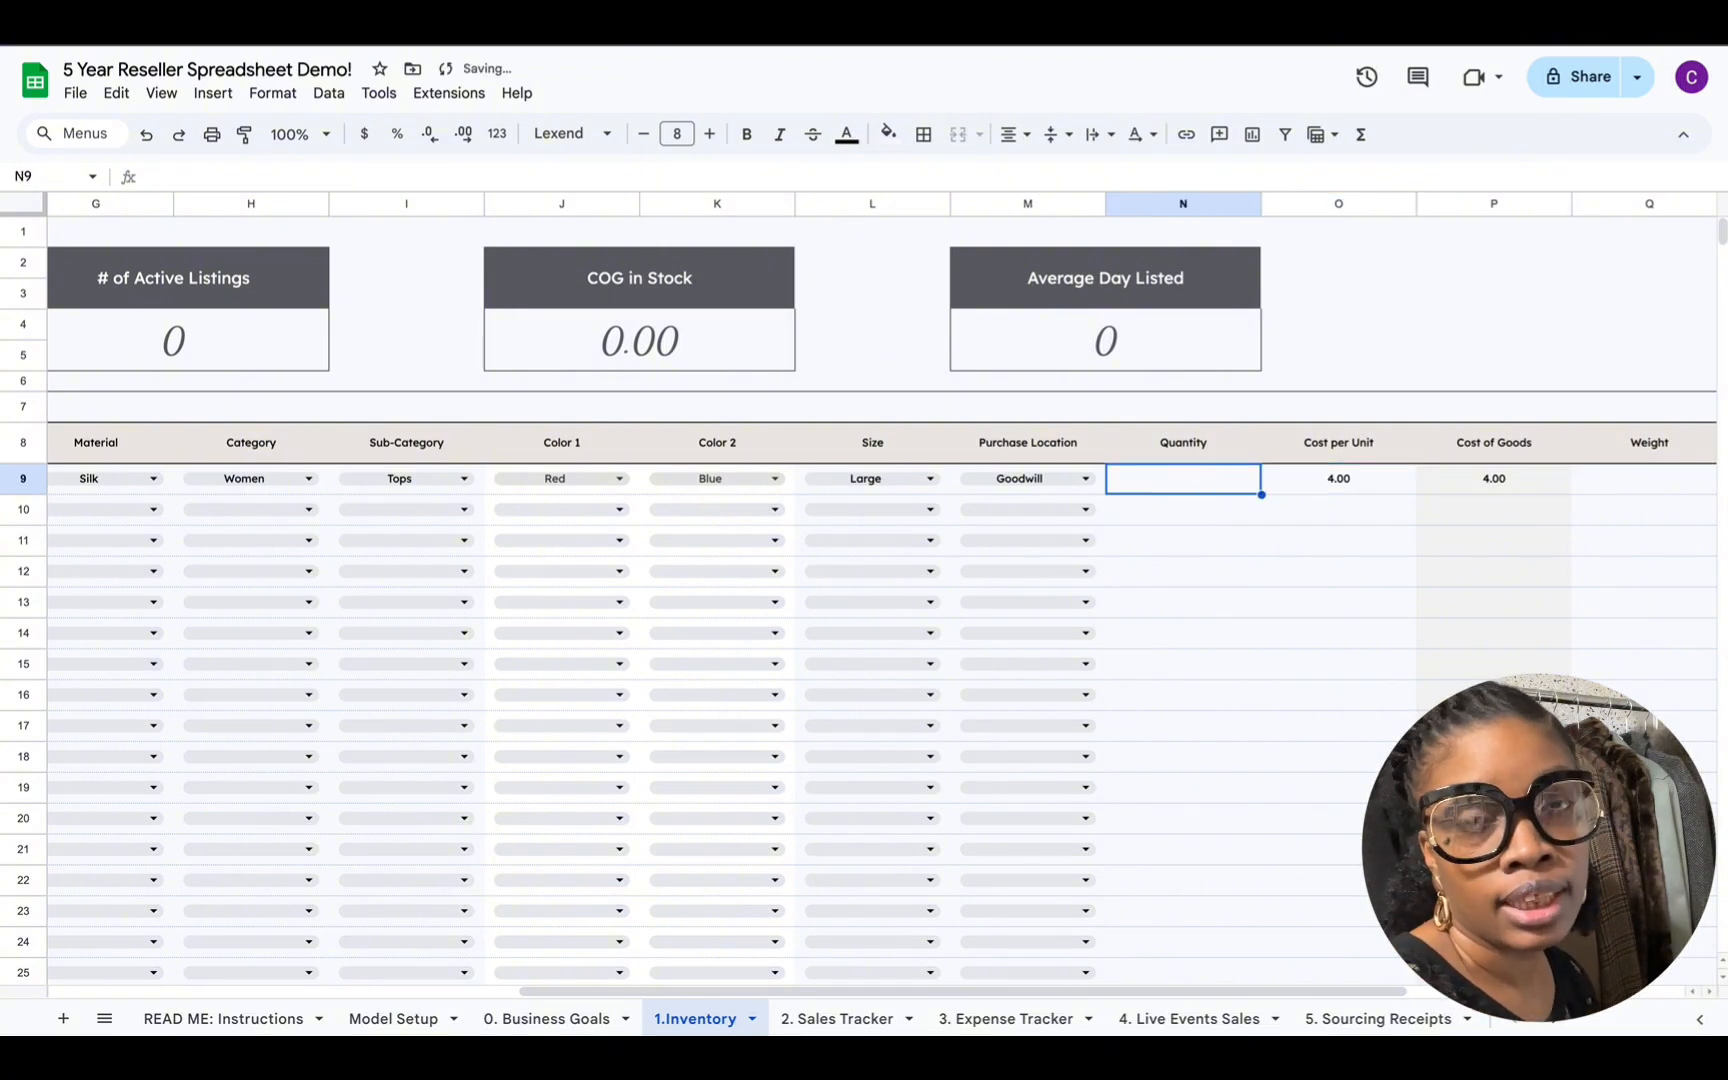
type("2")
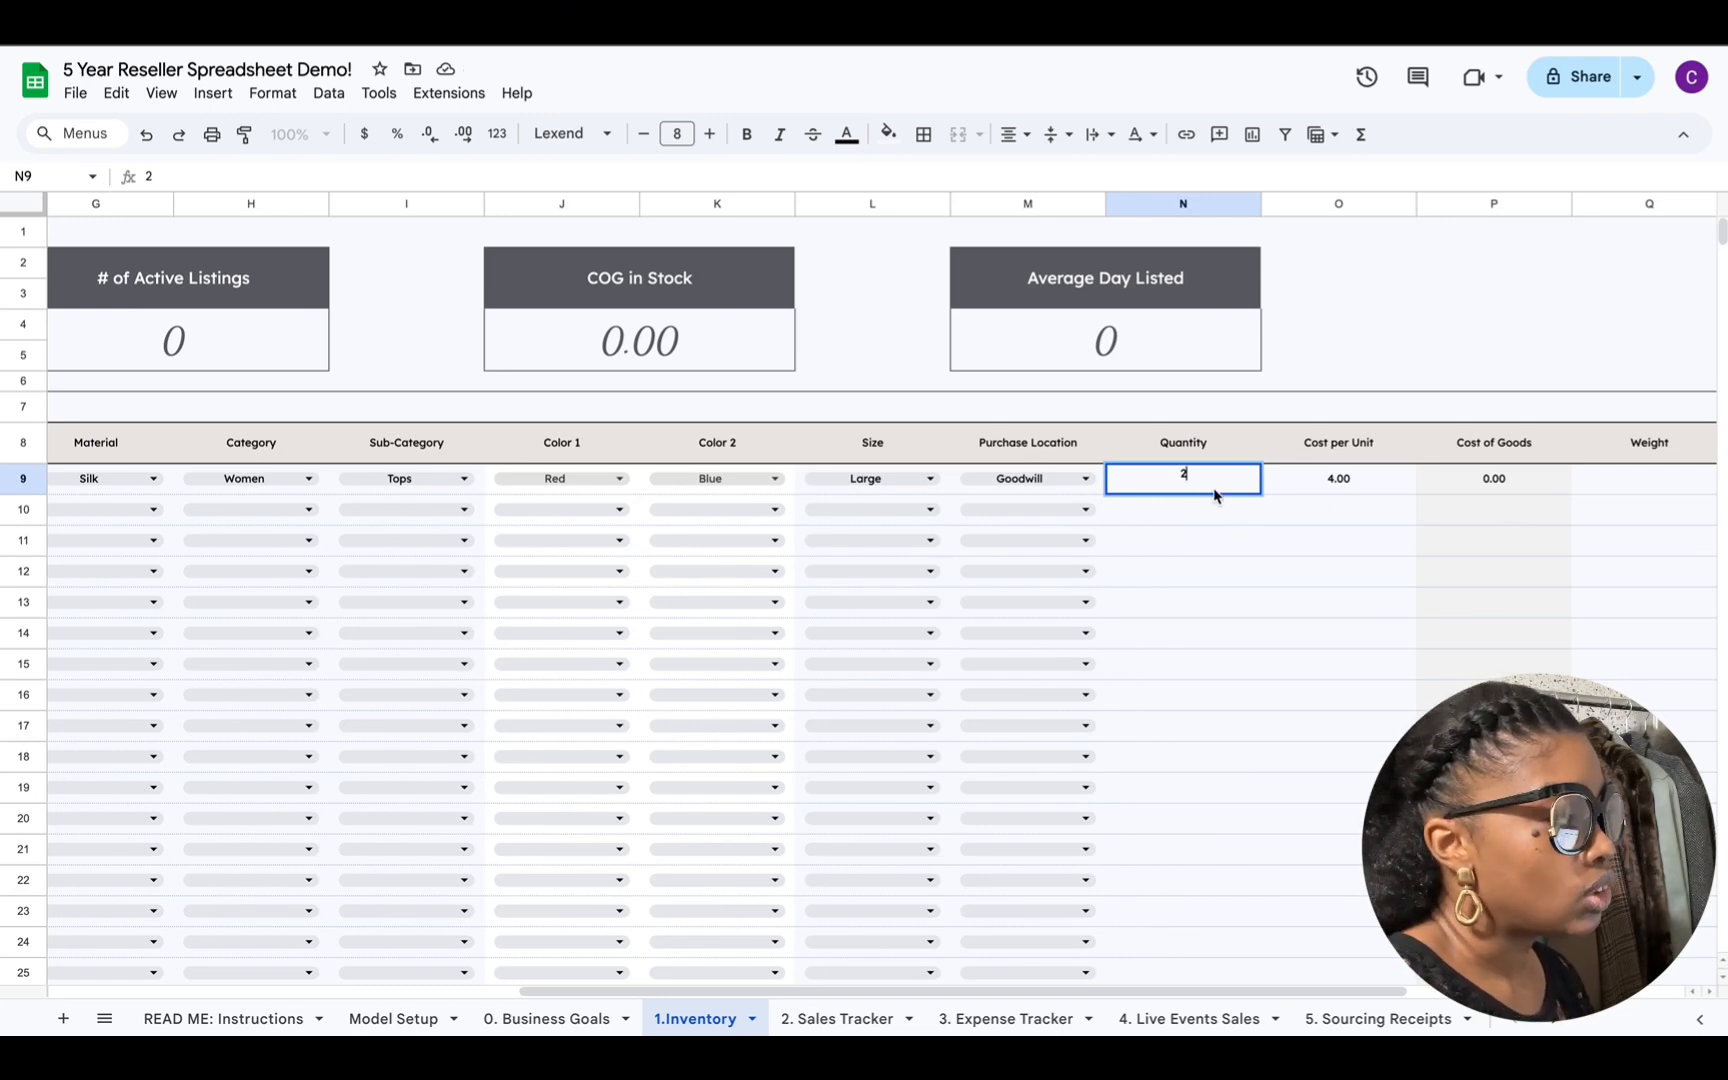
left_click(1338, 488)
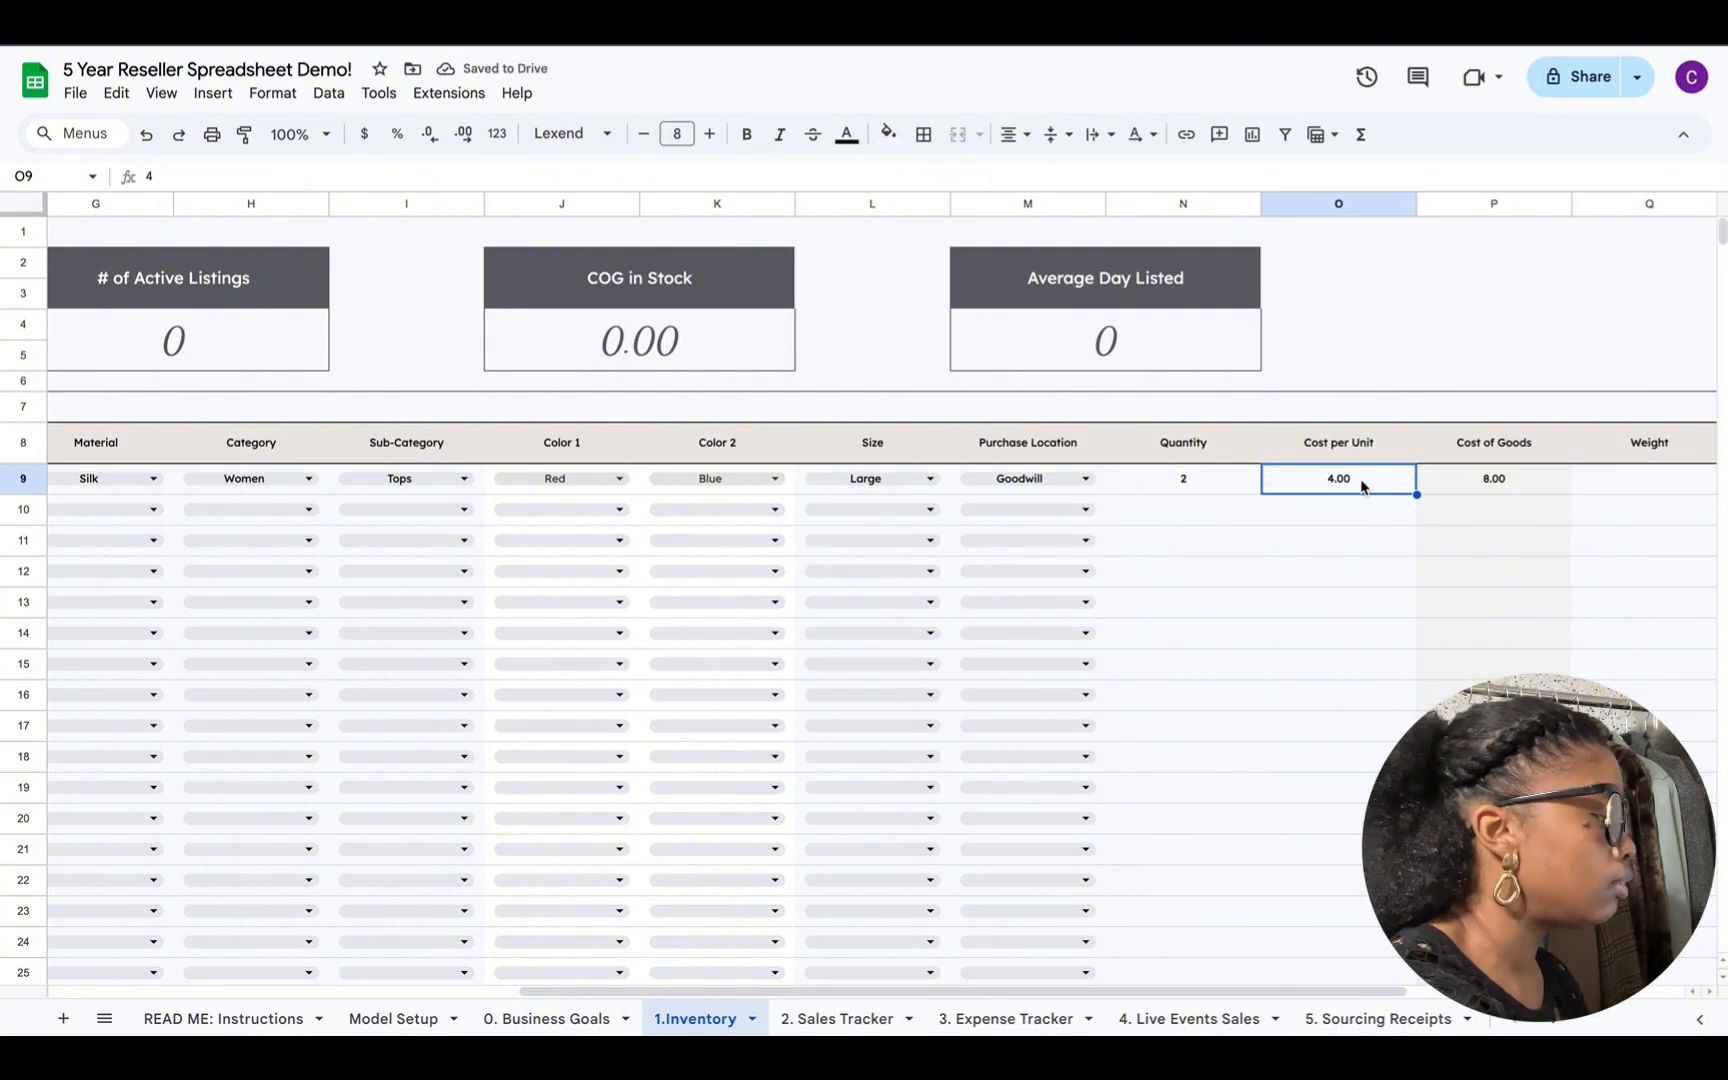
Step: Change the cost per unit of item 0001 to 2.00
double_click(1363, 484)
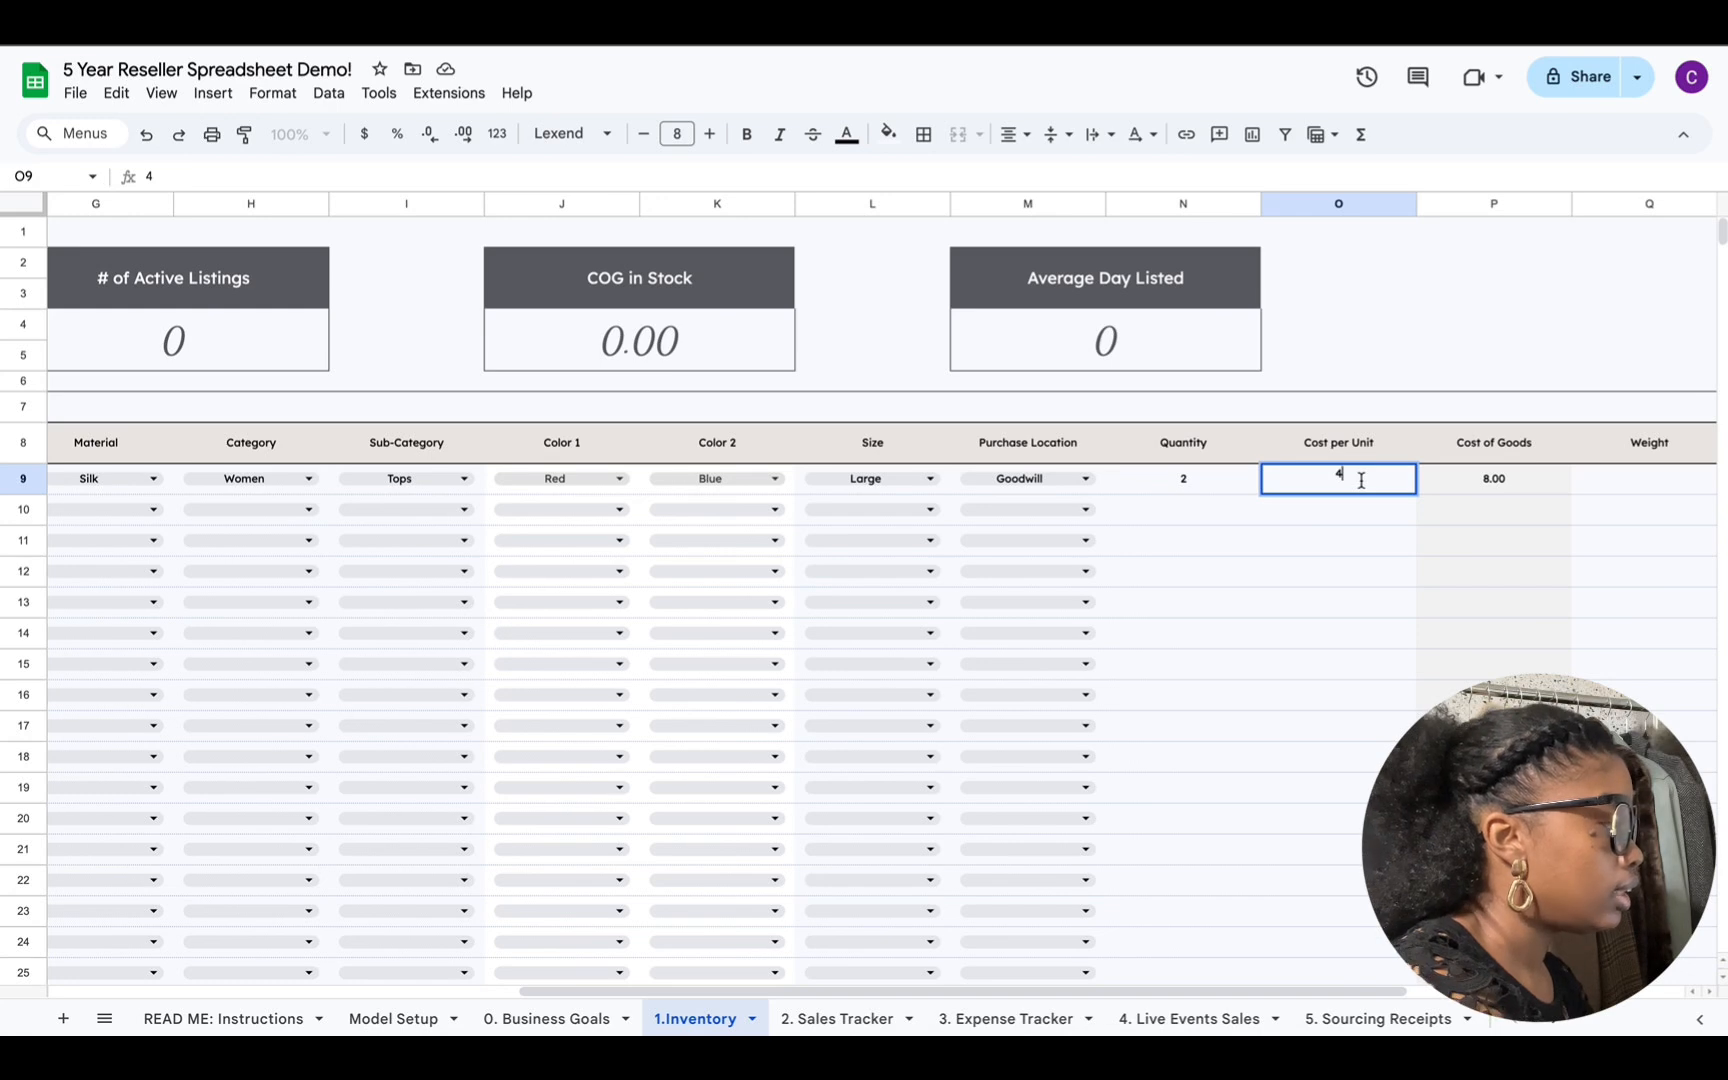
key("BackSpace")
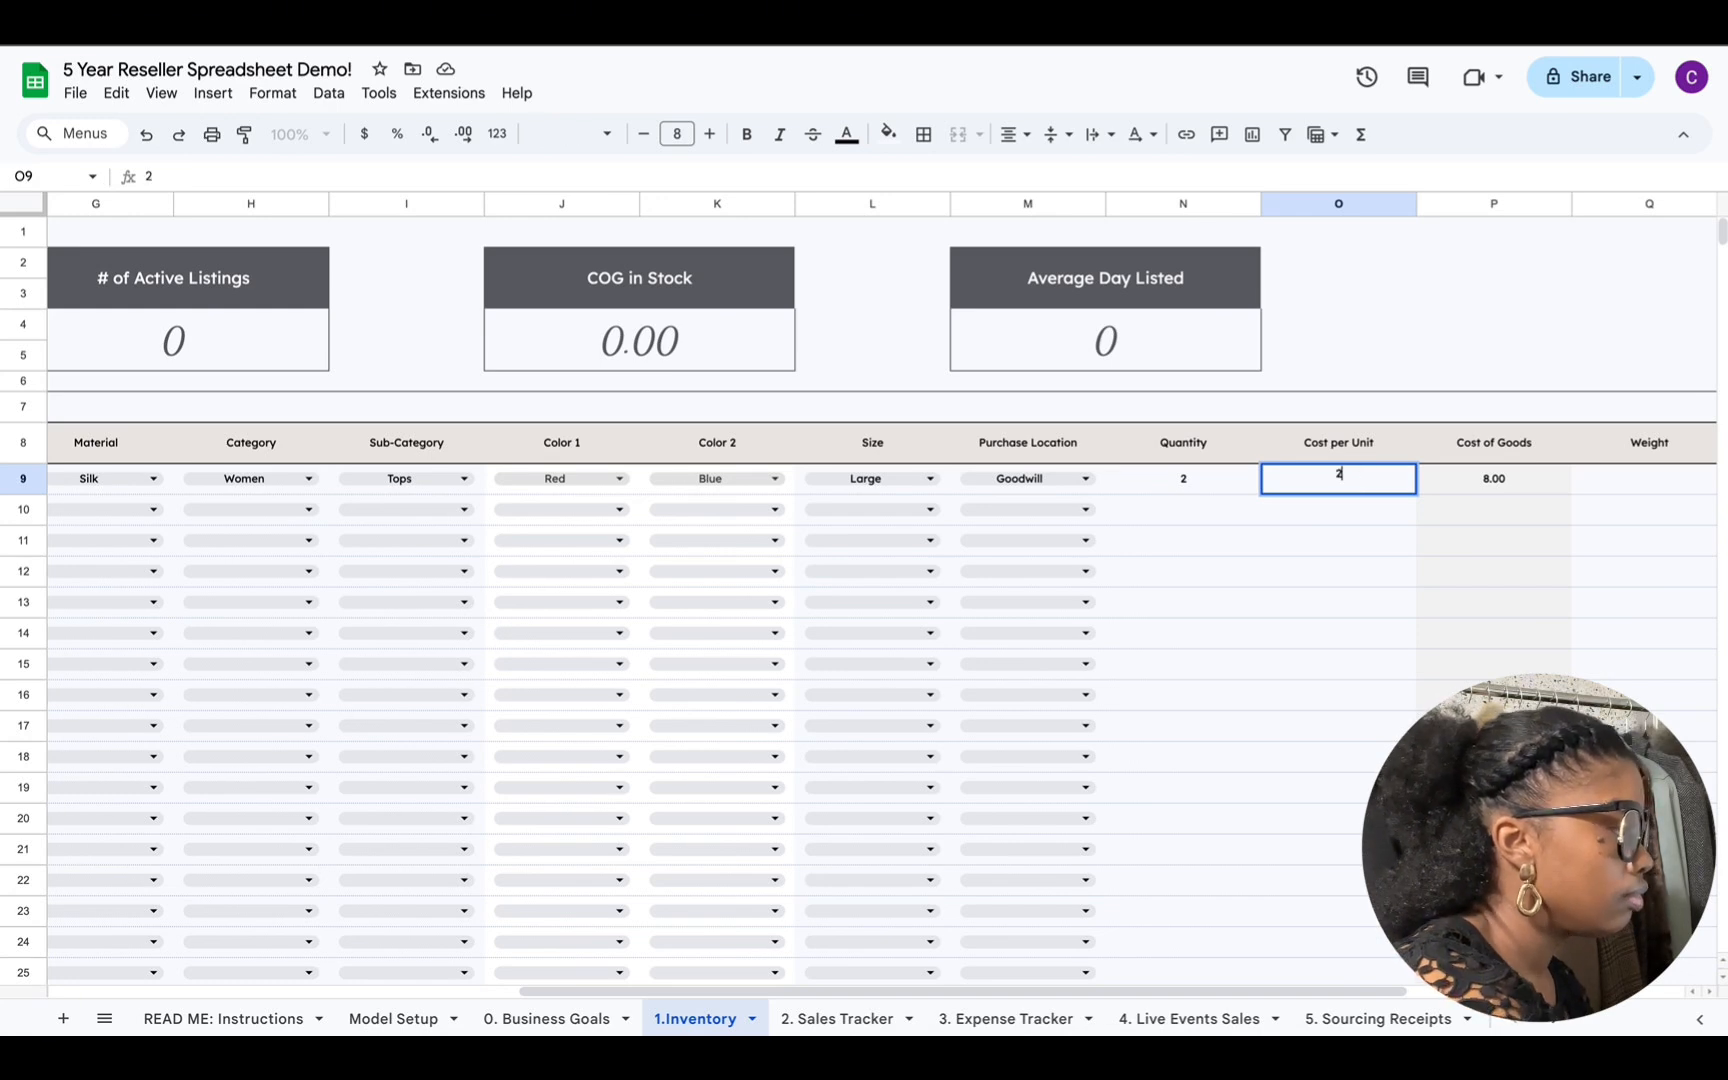
type("2,")
key("BackSpace")
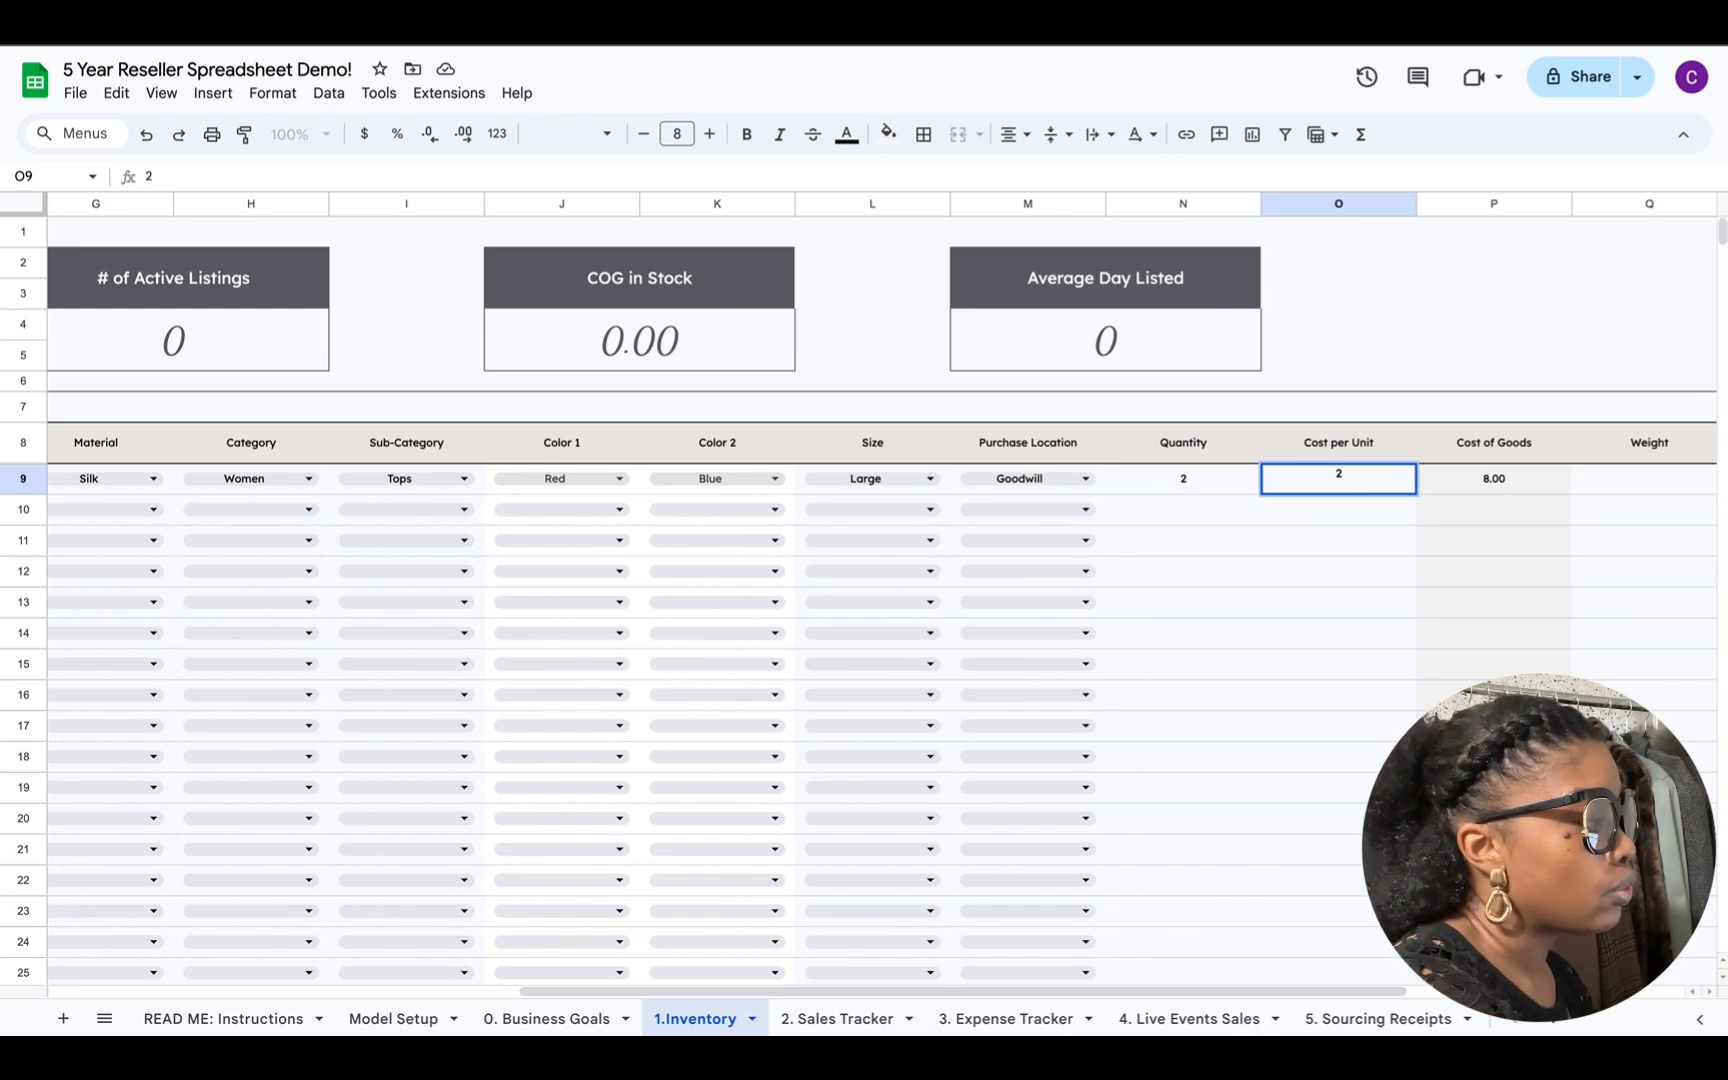
type(".00")
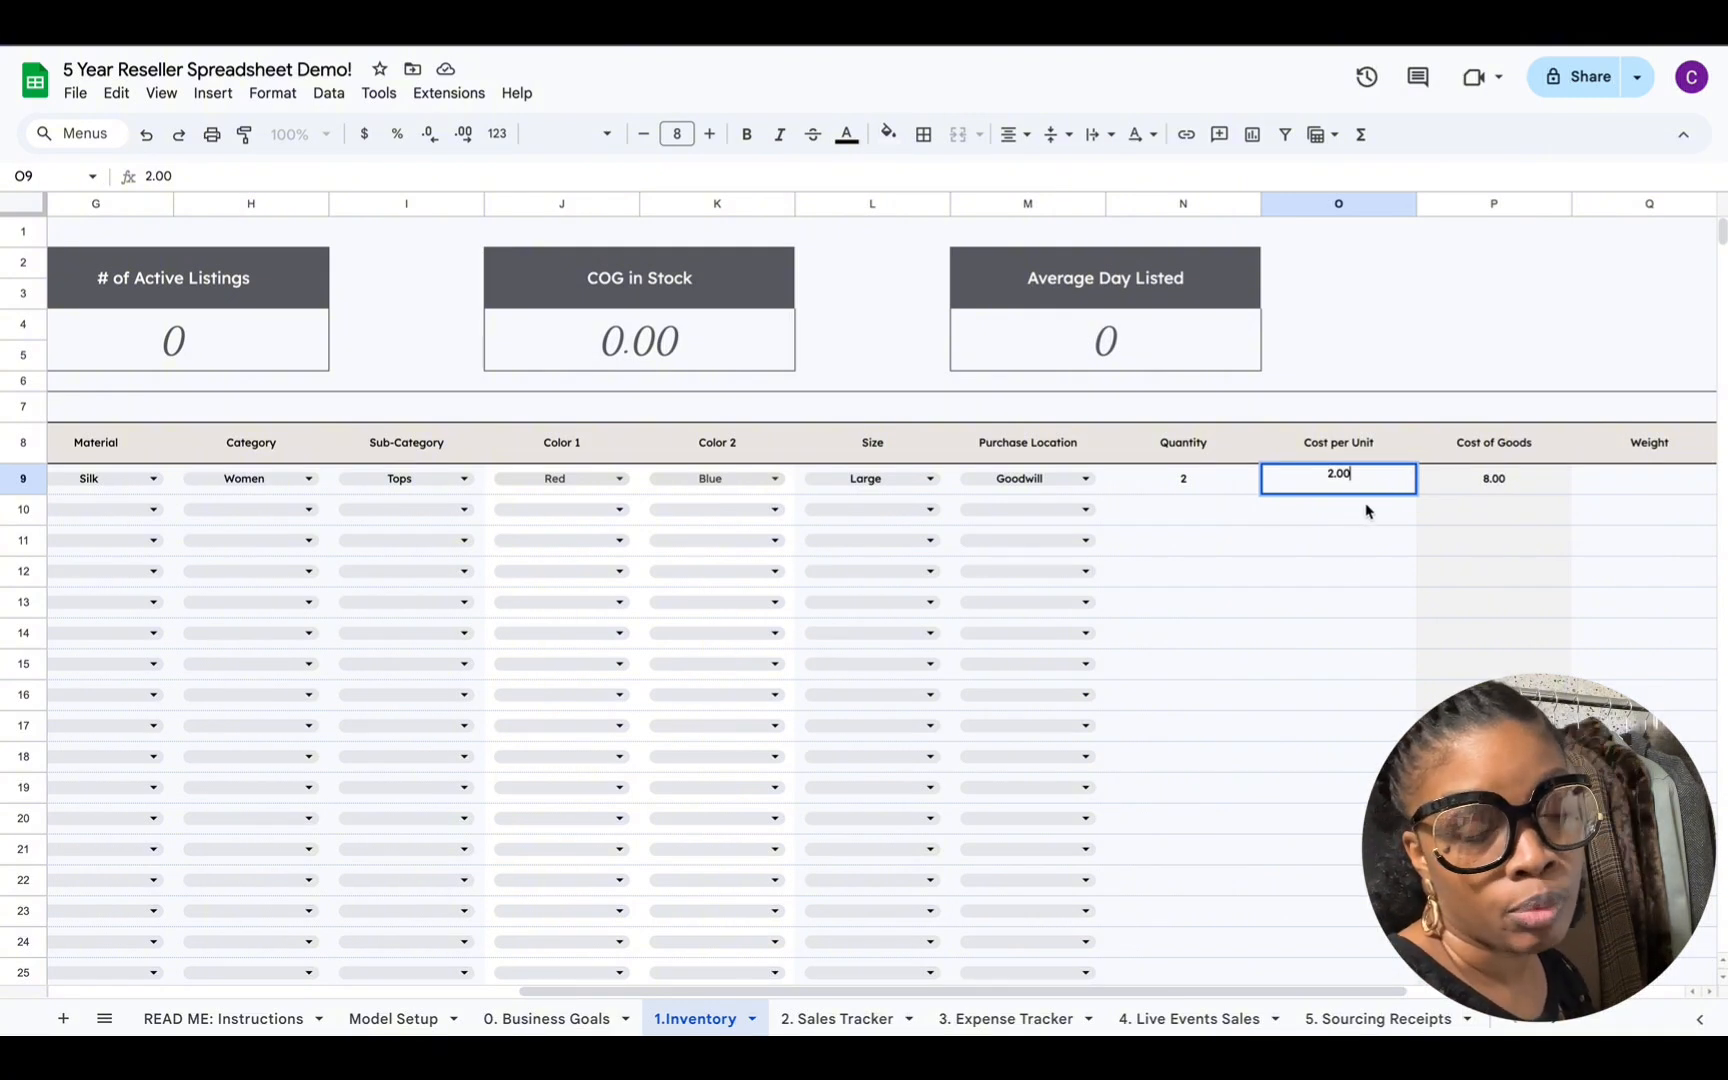
key("Return")
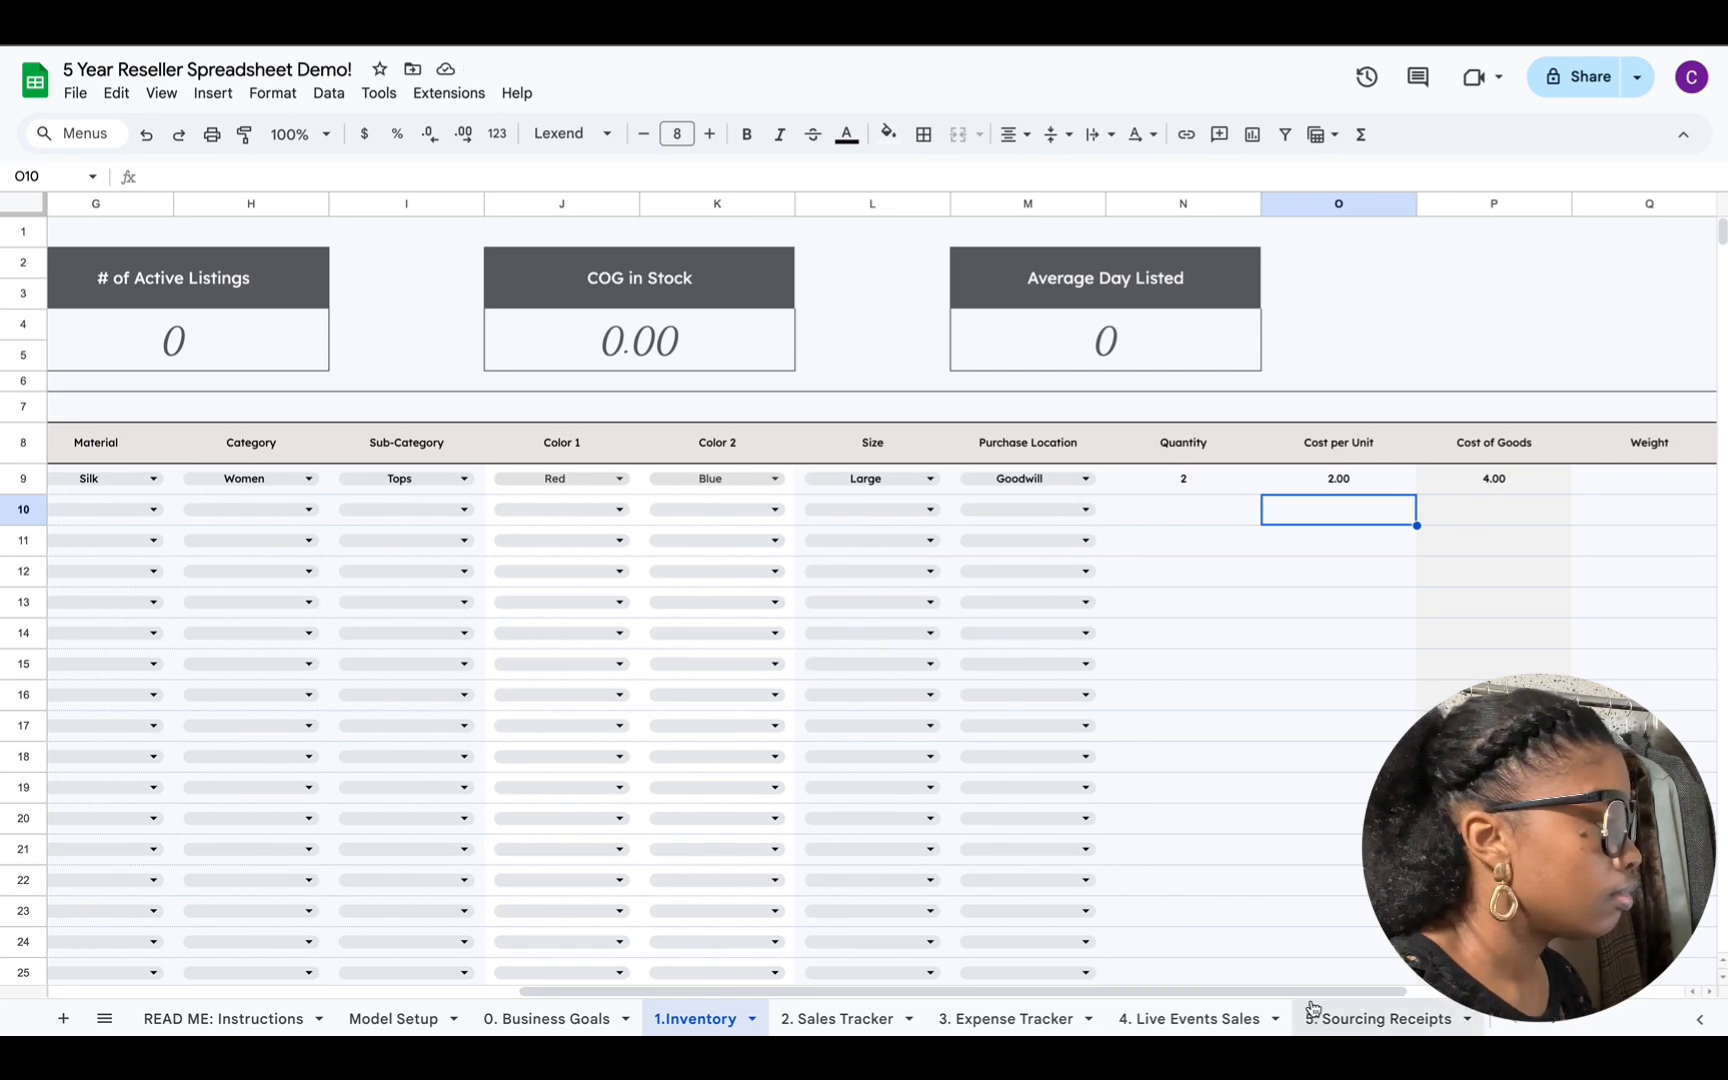
Step: Enter .12 oz as the weight of item 0001 and set its Sourced by value to Me
left_click_drag(1312, 991, 1436, 992)
left_click(1412, 478)
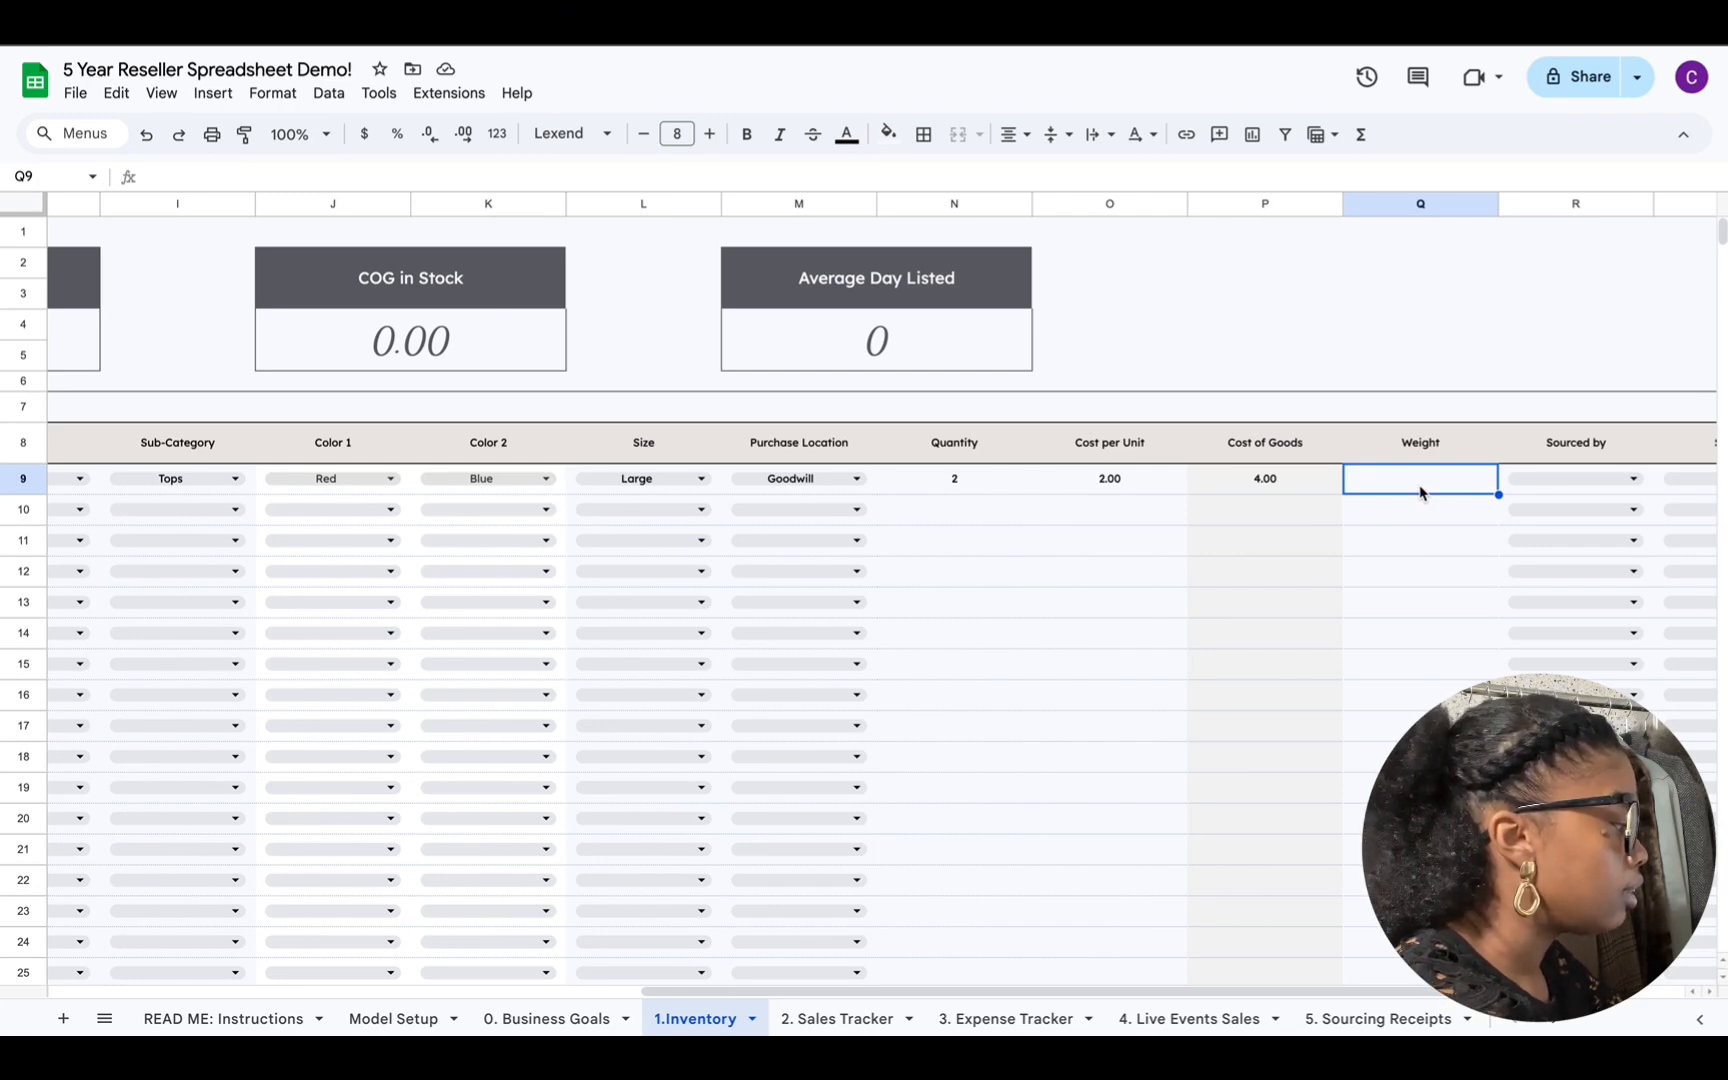
double_click(1420, 488)
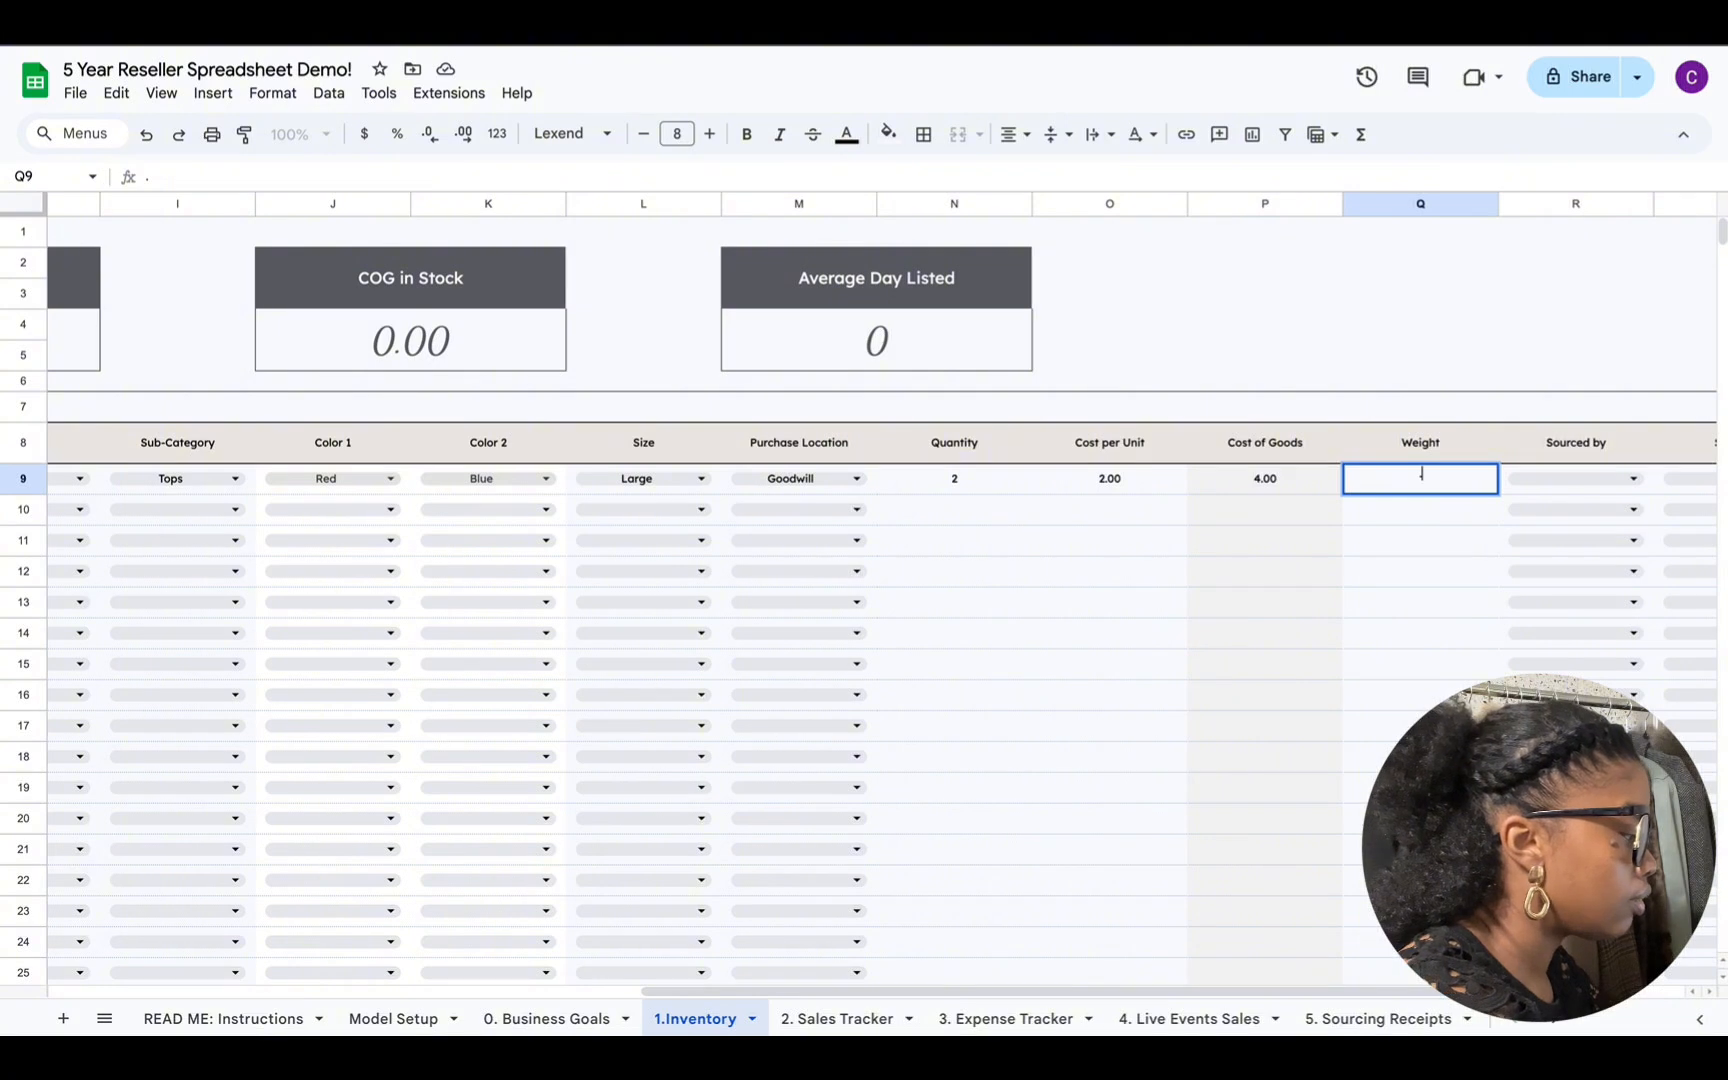
type(".12")
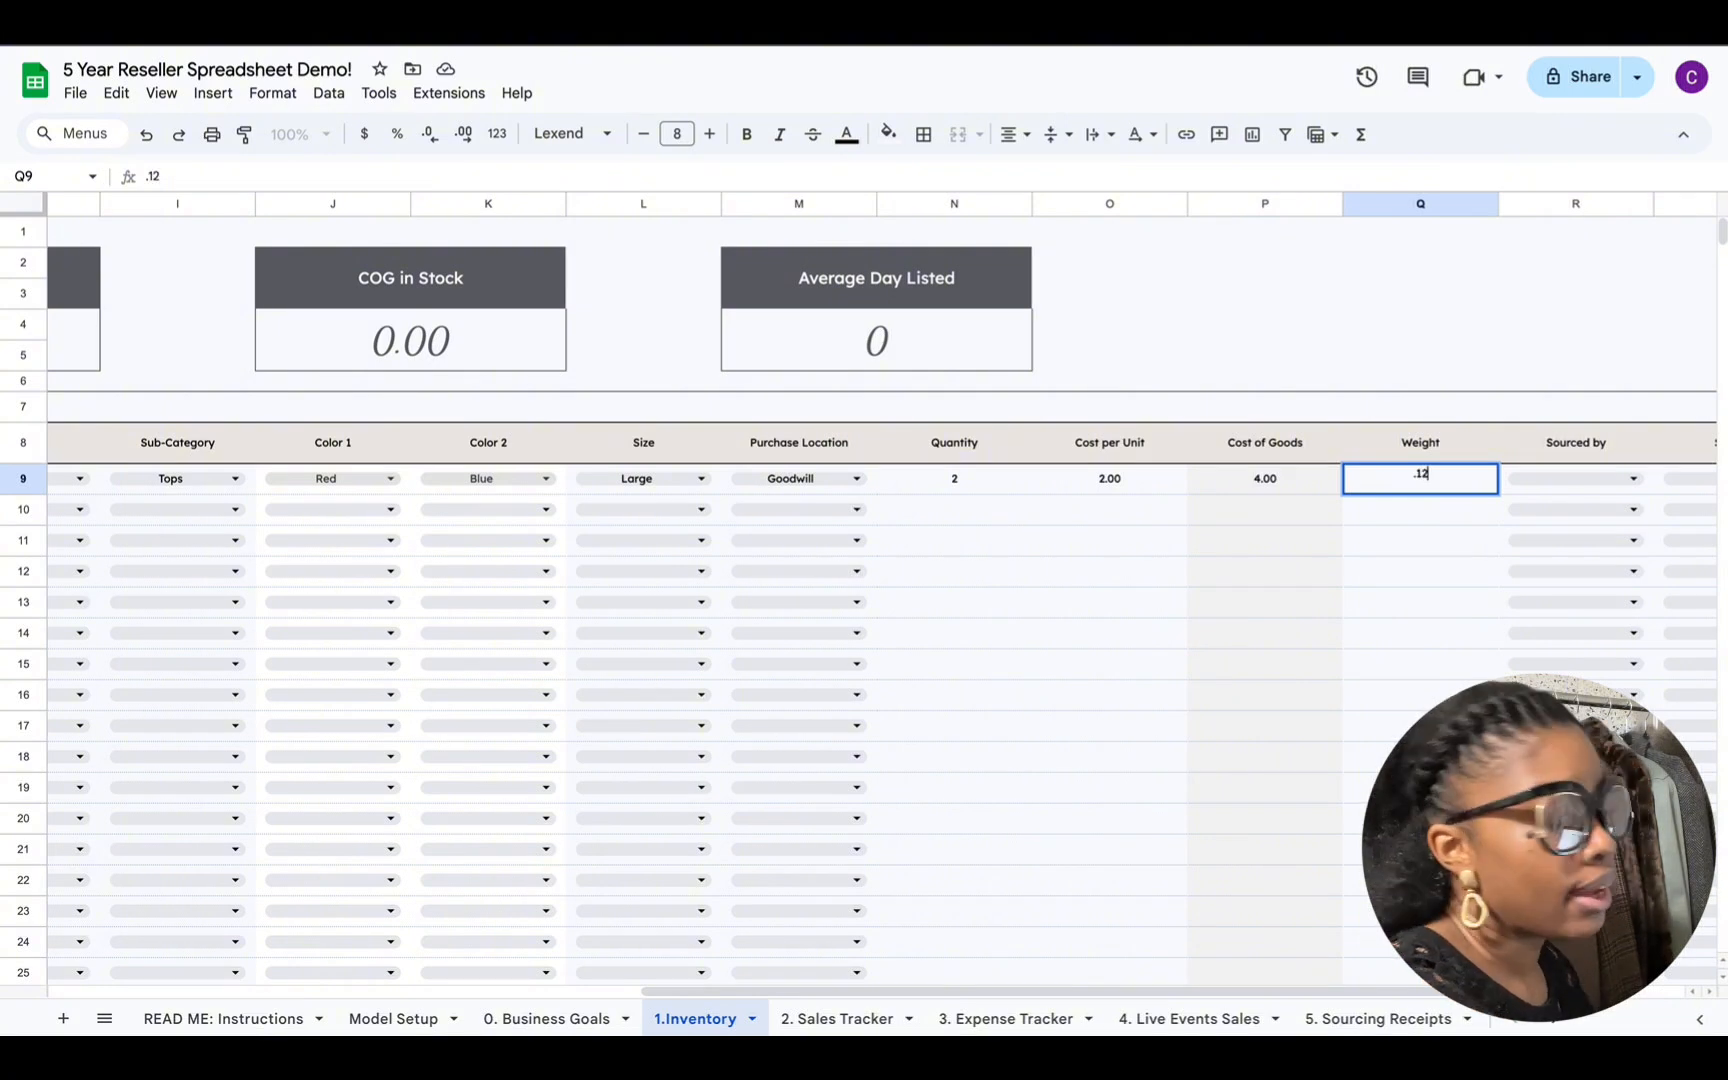
type(" oz")
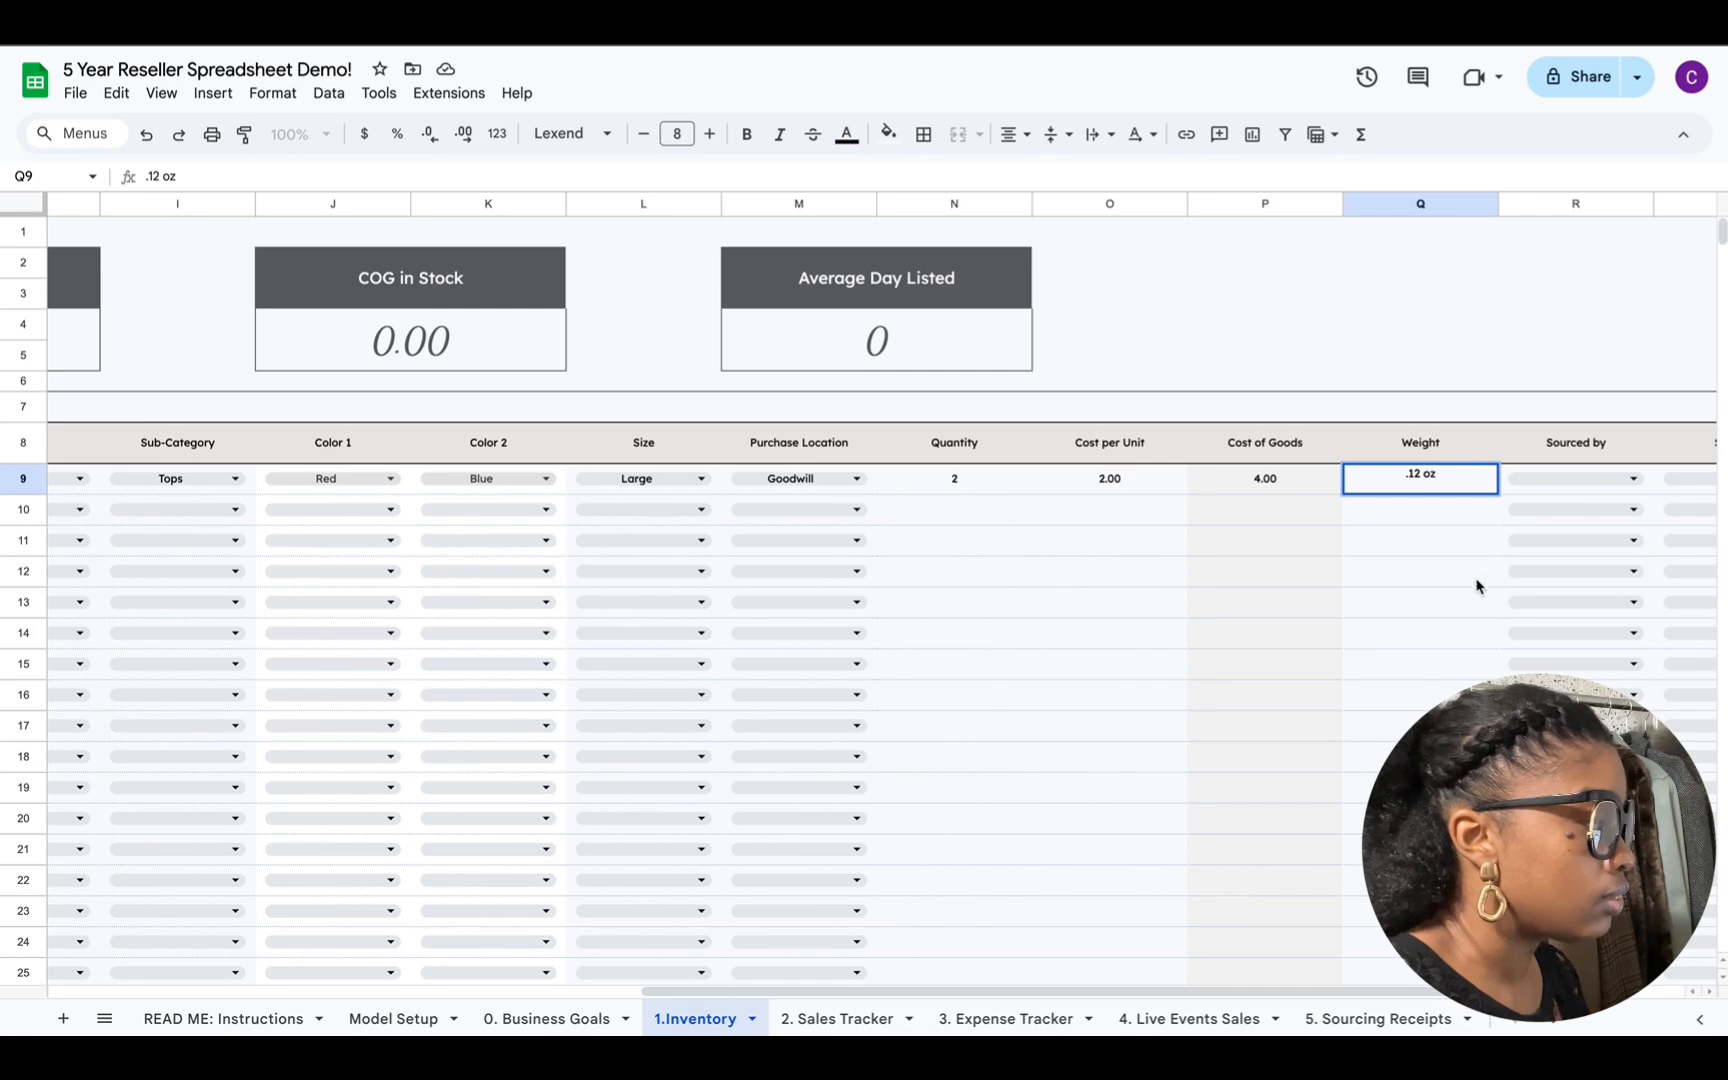
left_click(1480, 509)
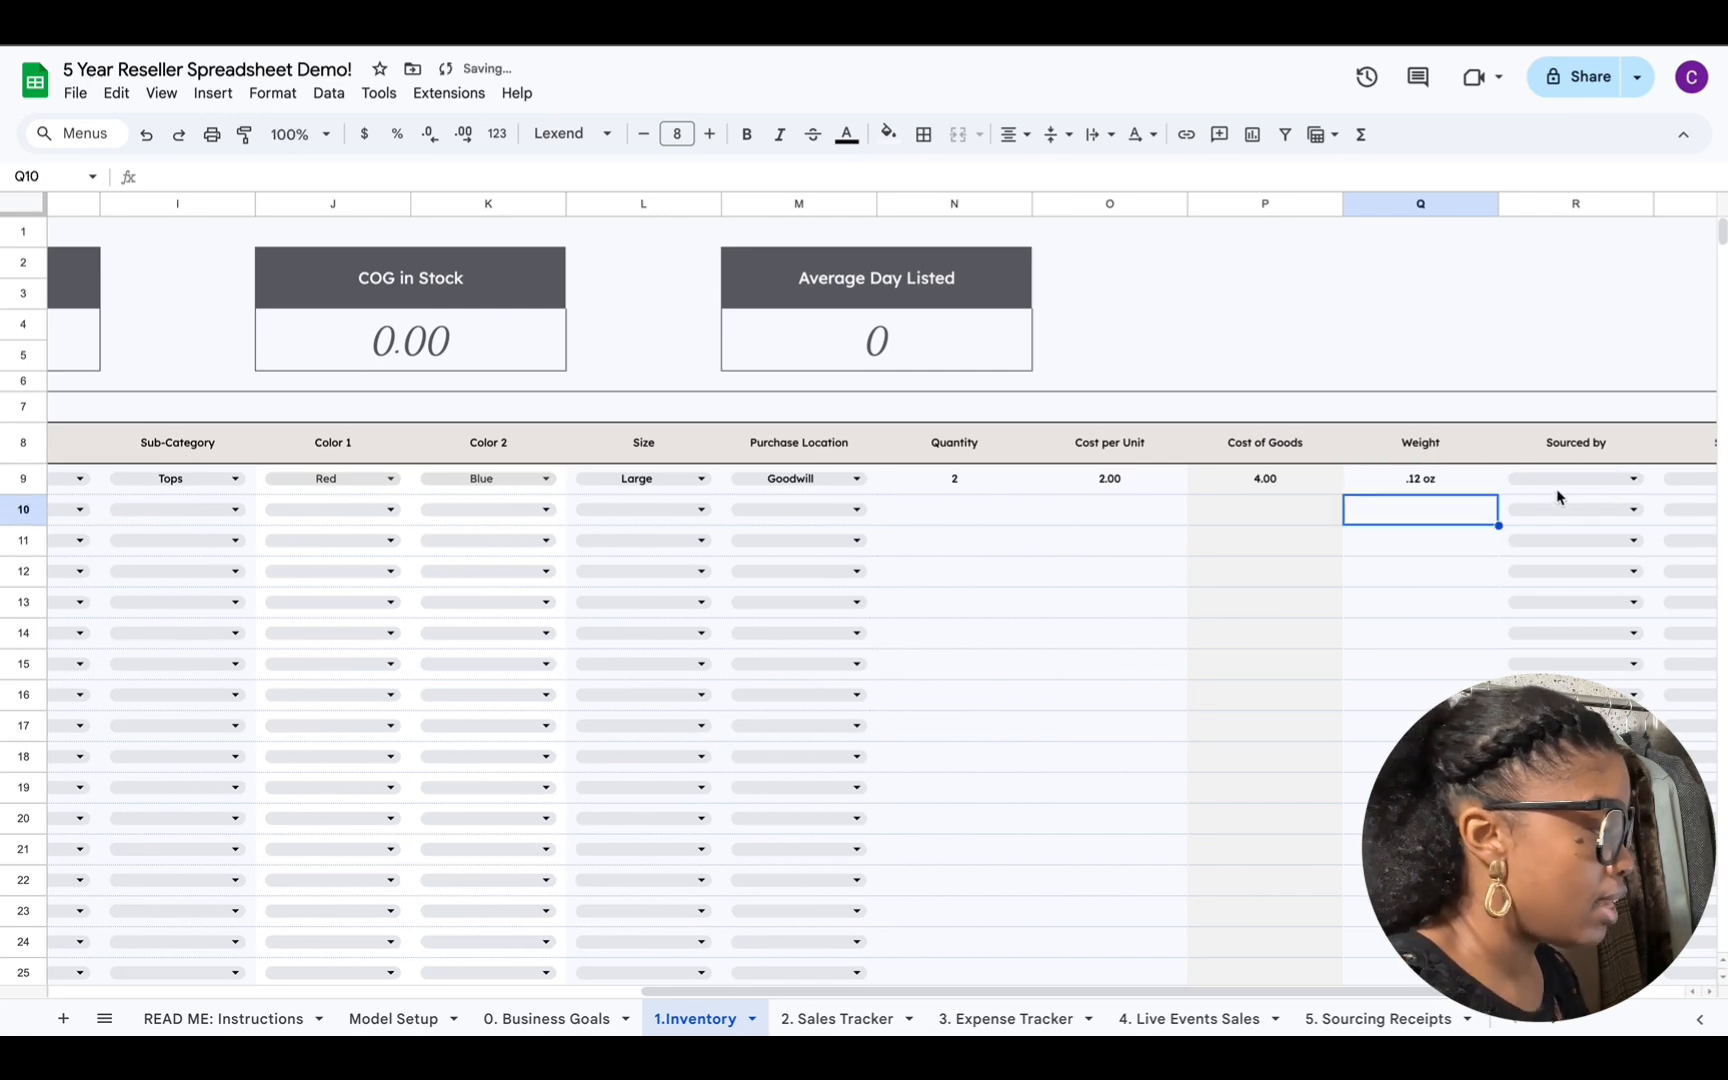
left_click(1634, 479)
left_click(1620, 508)
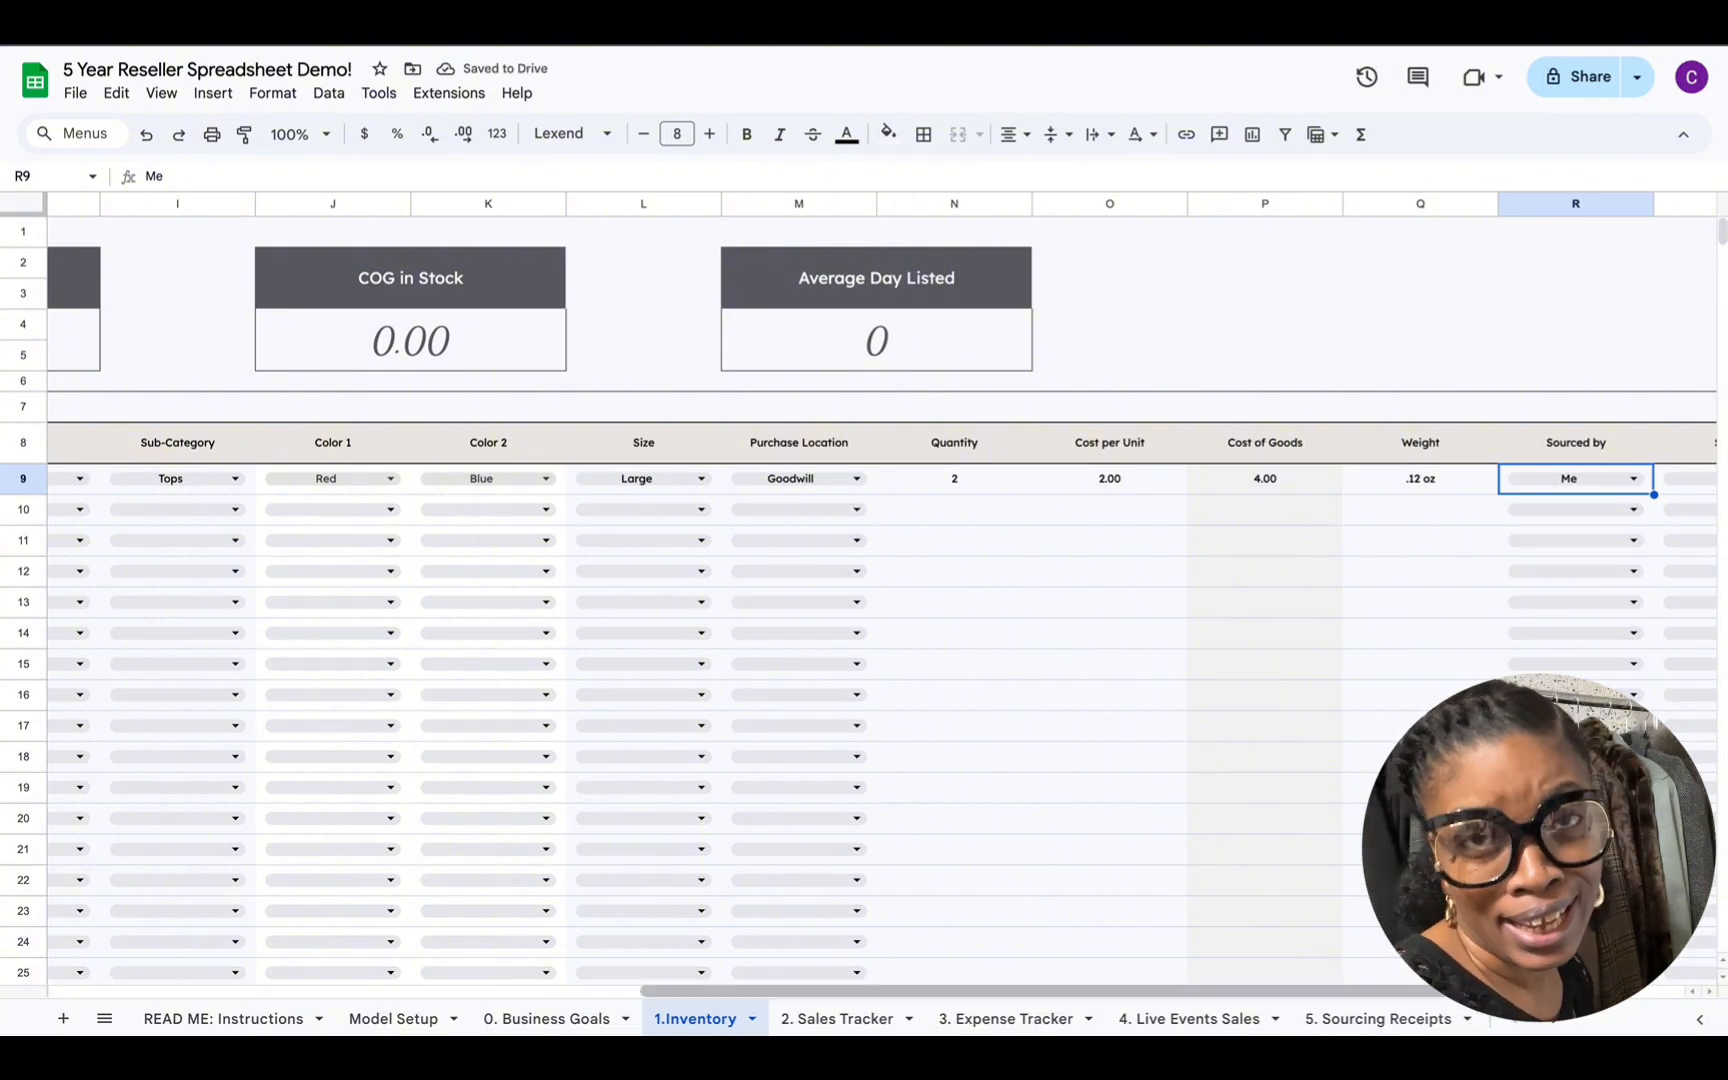
Step: Set the status of item 0001 to Unlisted
left_click_drag(1458, 991, 1551, 991)
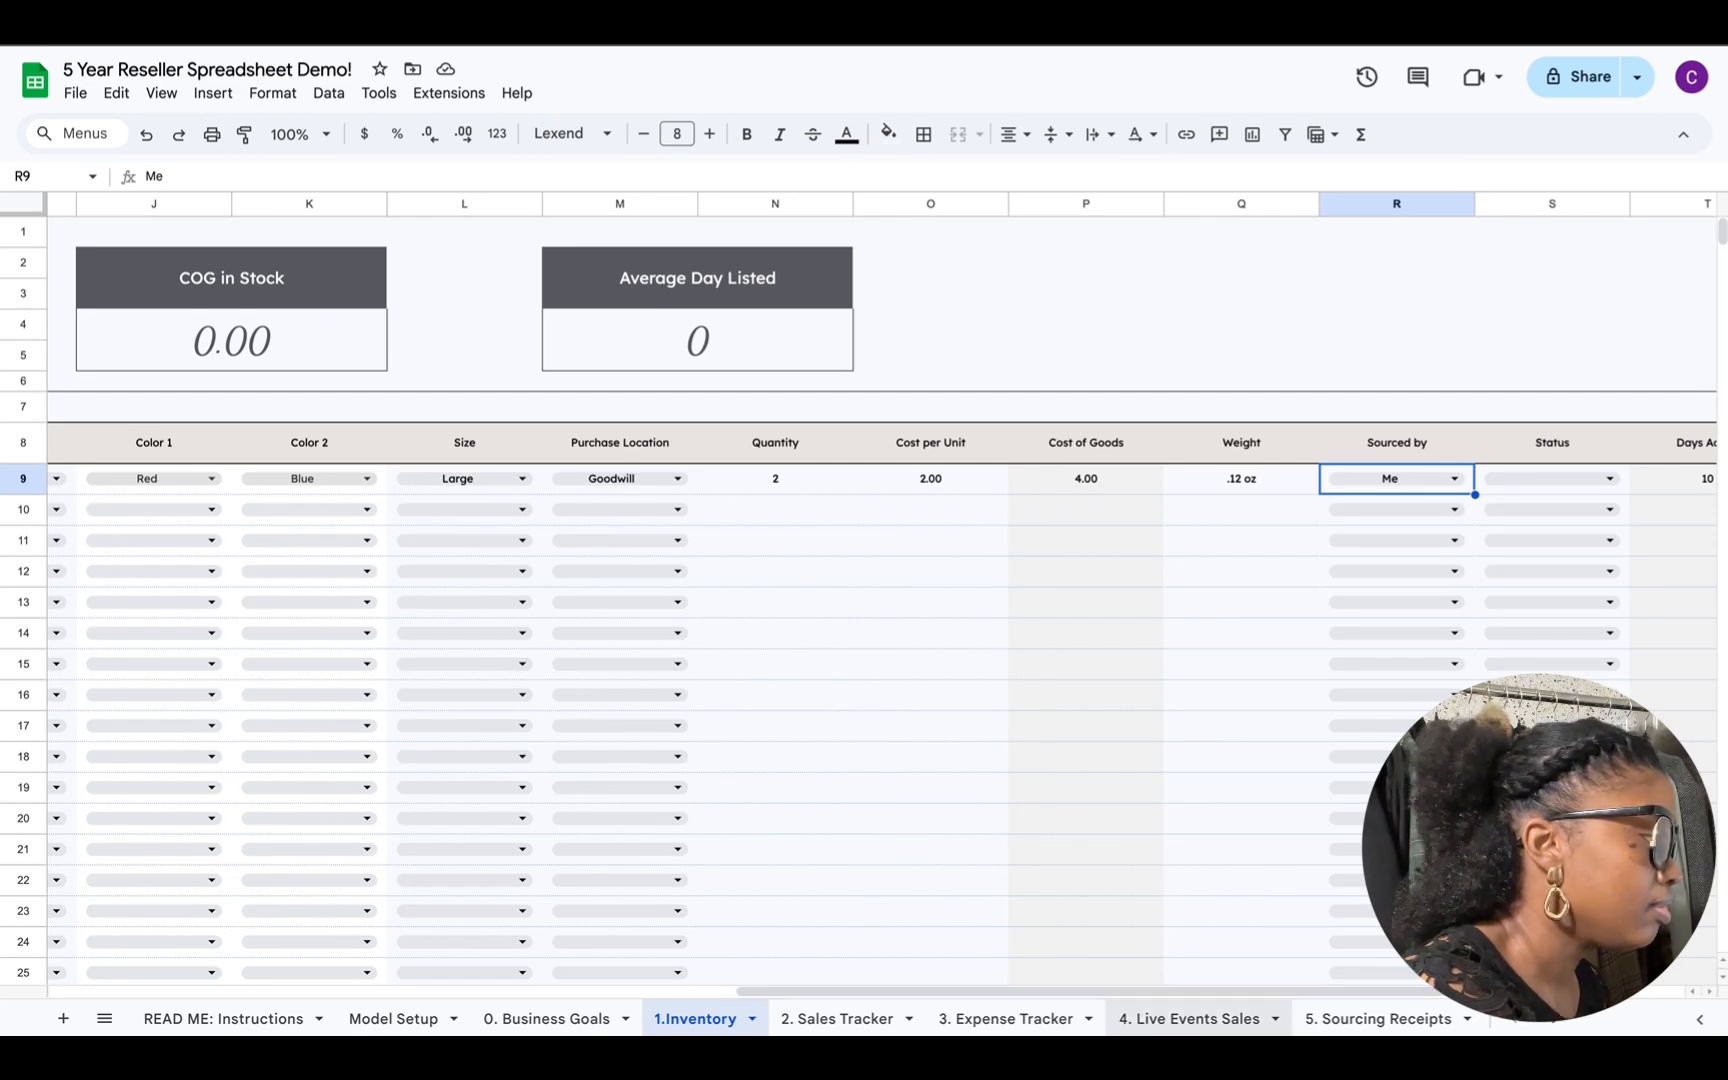
left_click_drag(1551, 991, 1611, 991)
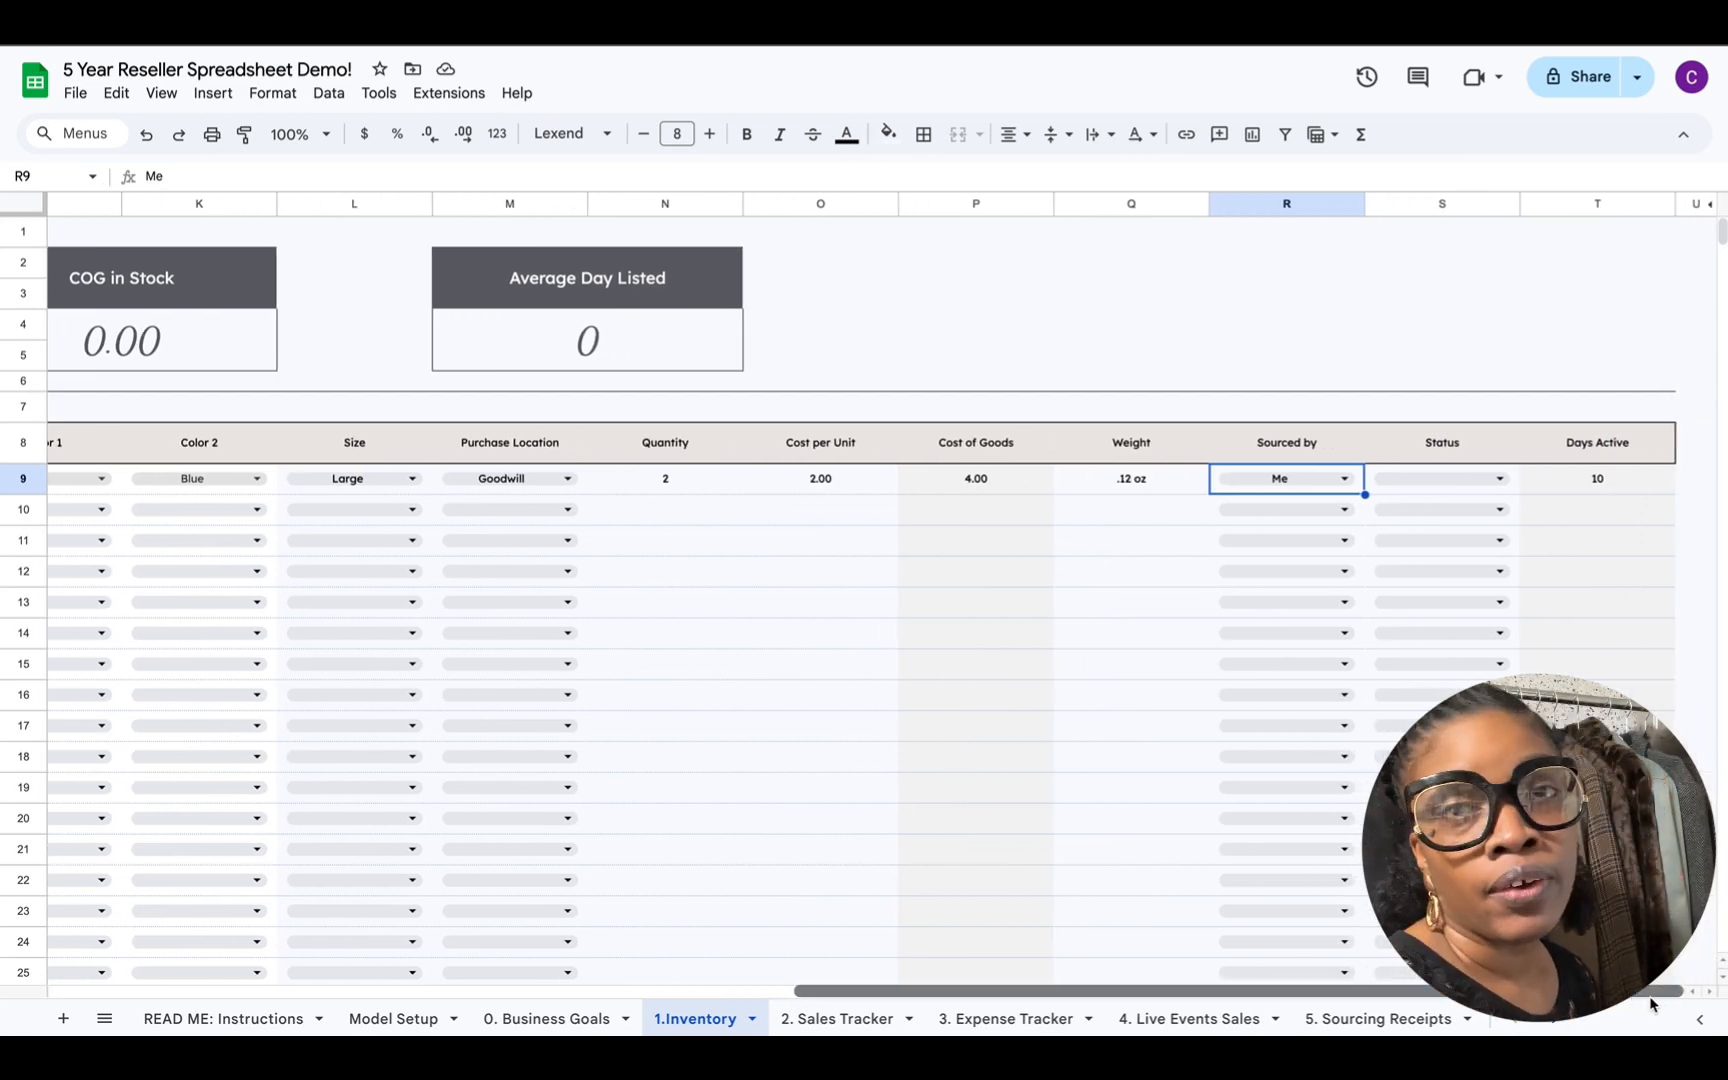
left_click(1484, 477)
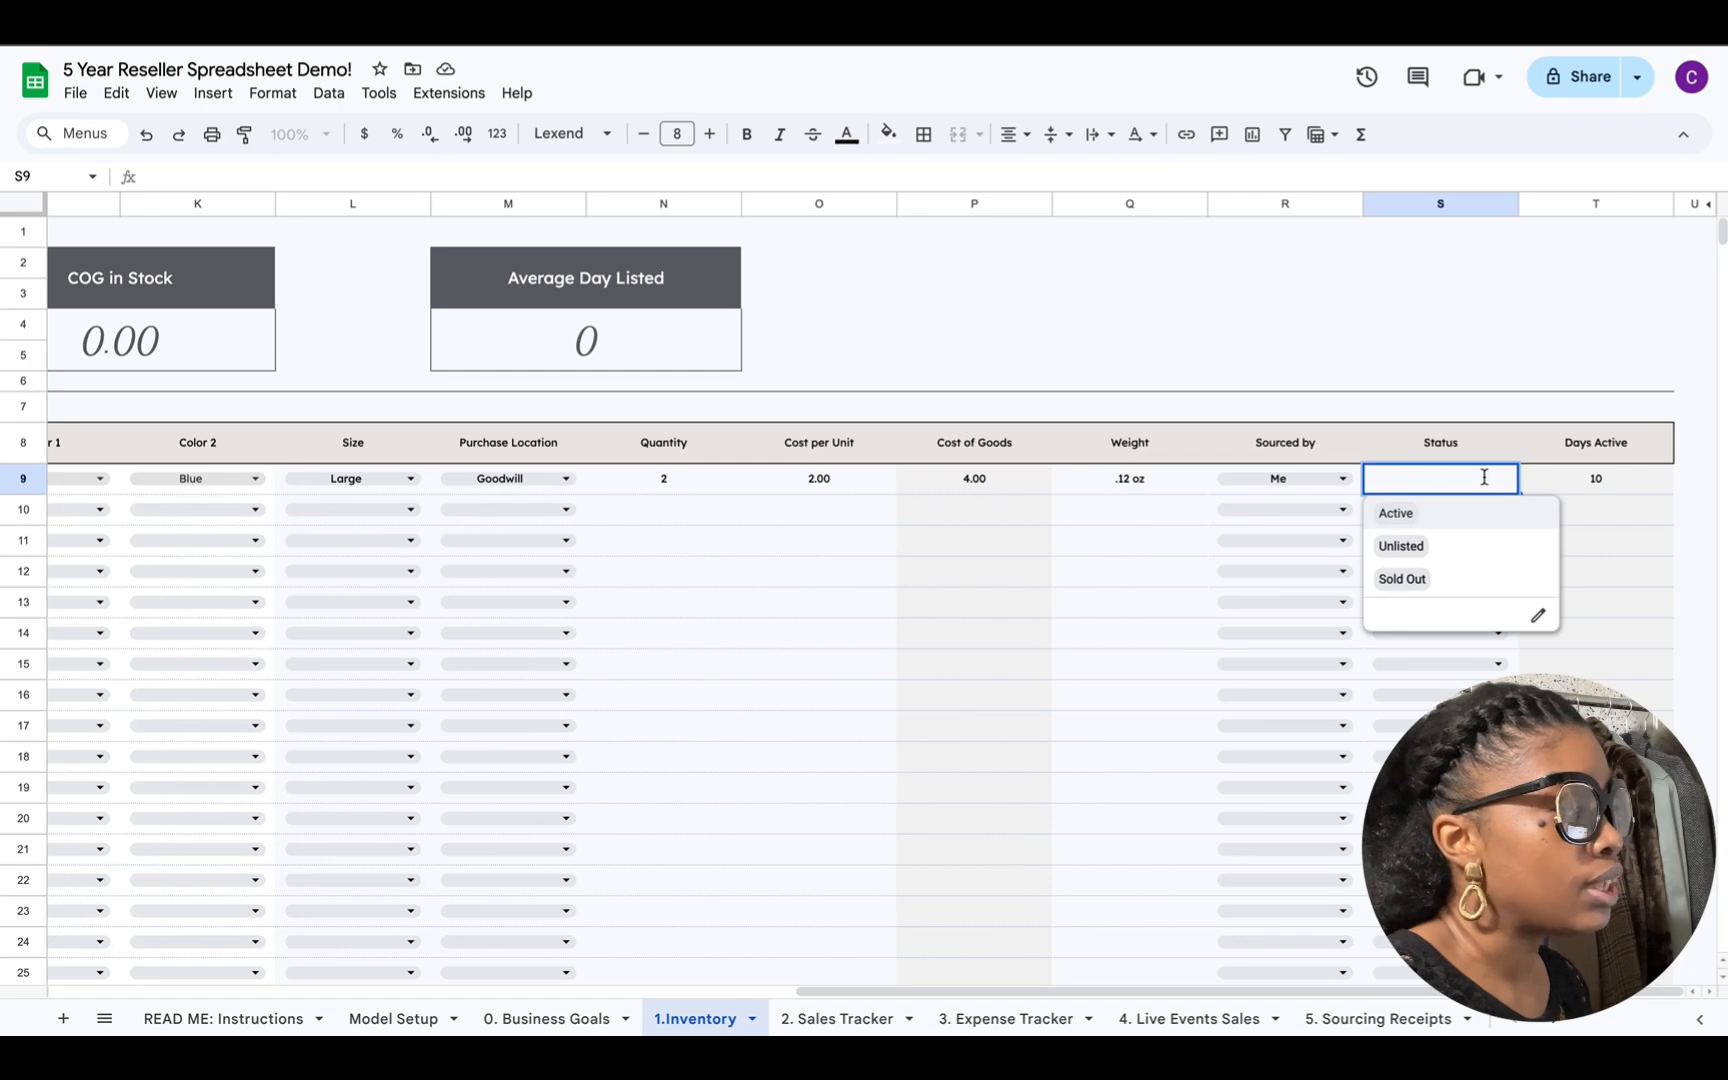
left_click(1470, 553)
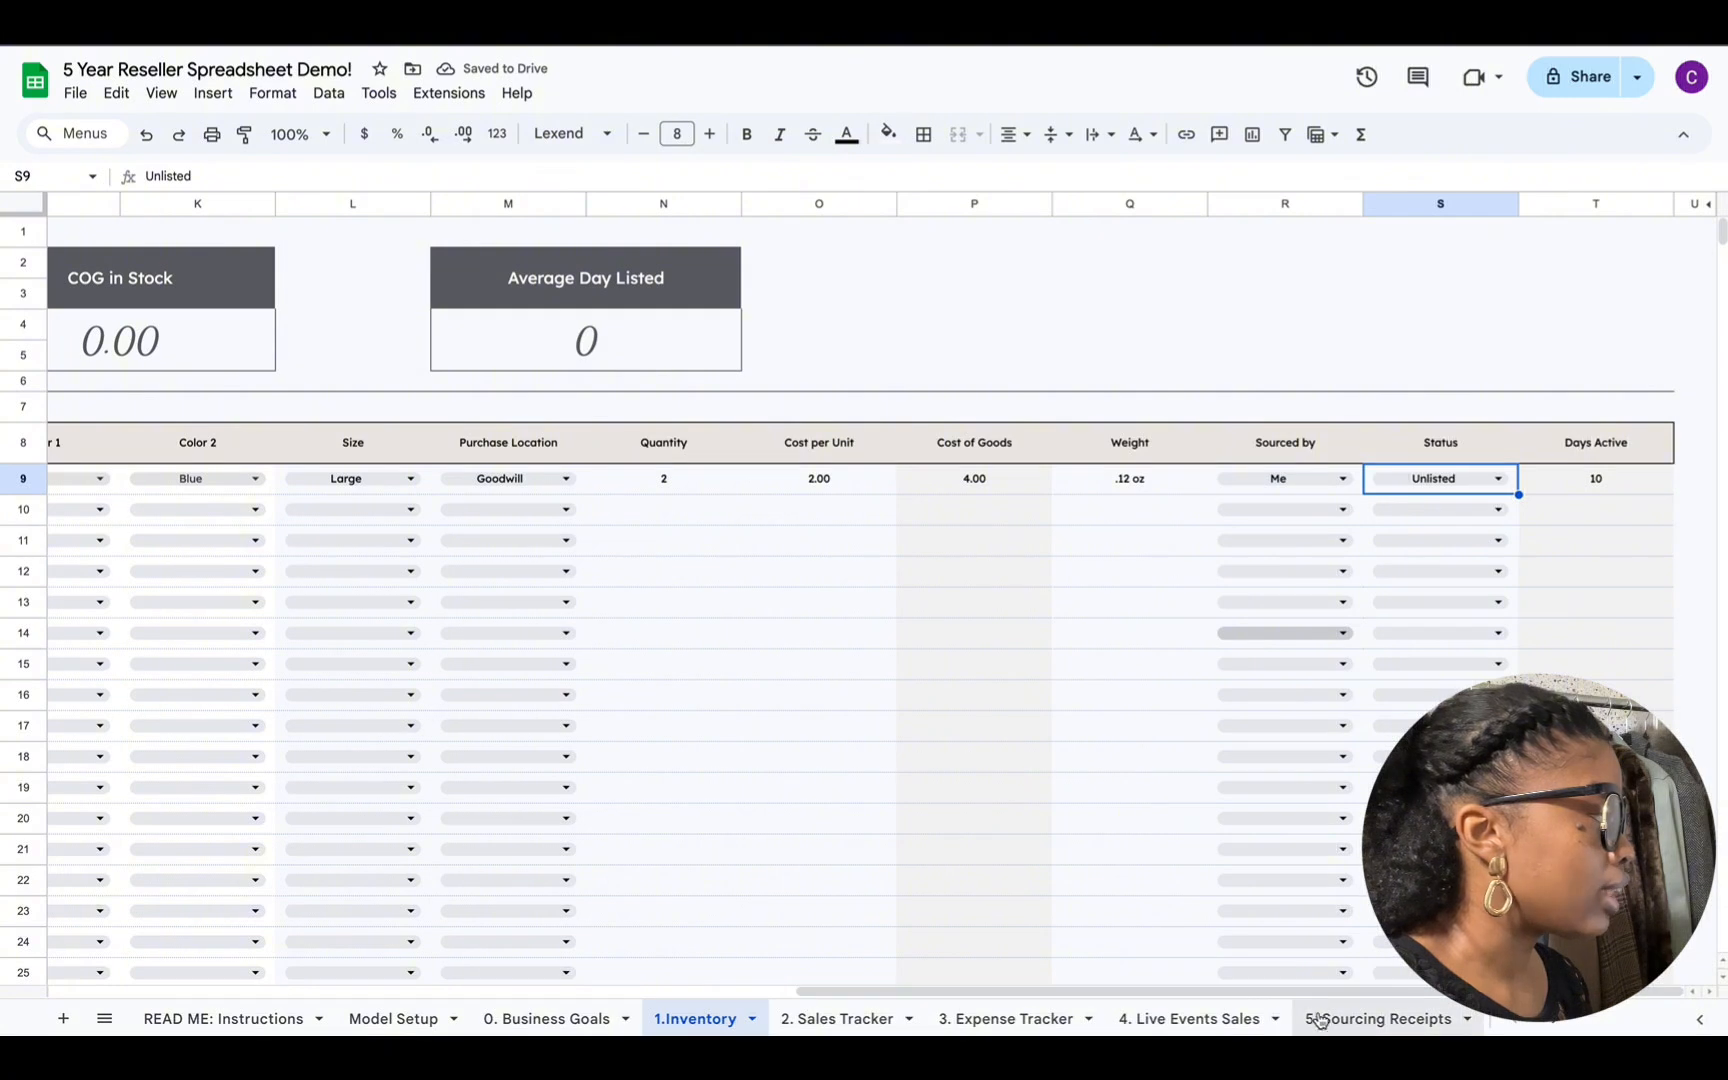
Step: Change the status of item 0001 in the Inventory sheet to Active
left_click_drag(1281, 991, 1161, 1014)
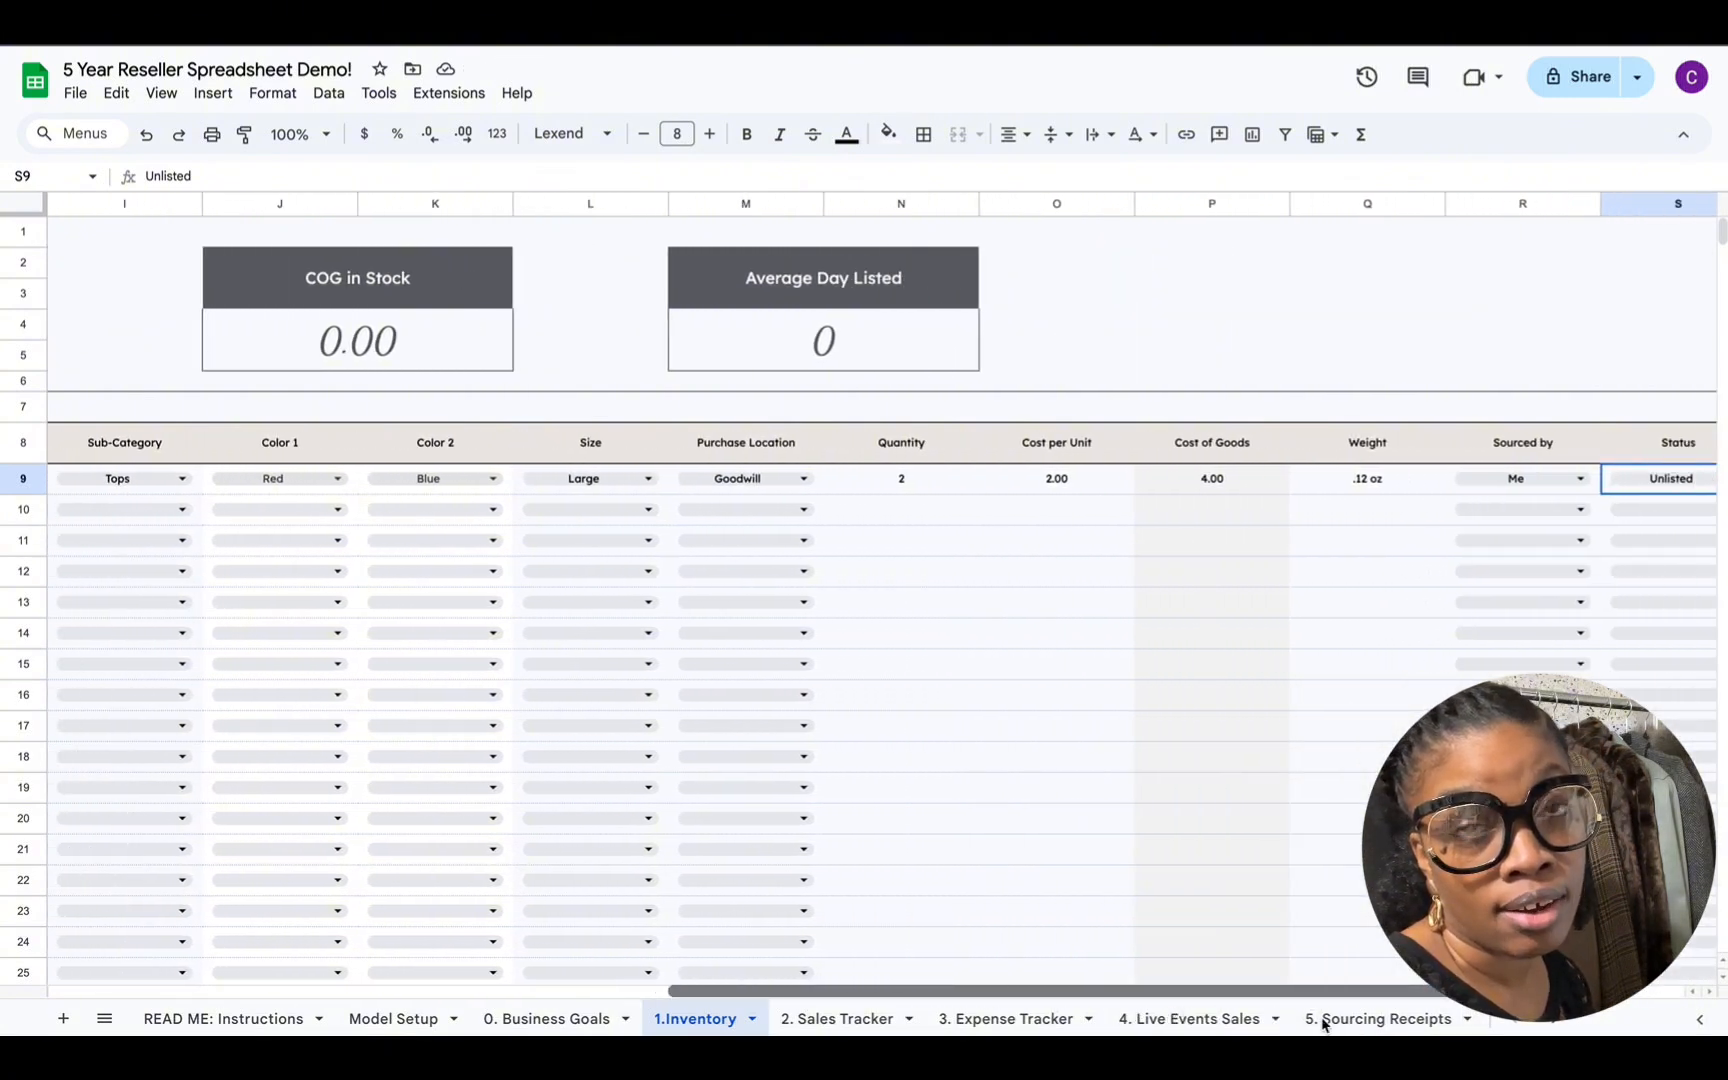
left_click_drag(1322, 1024, 1370, 1022)
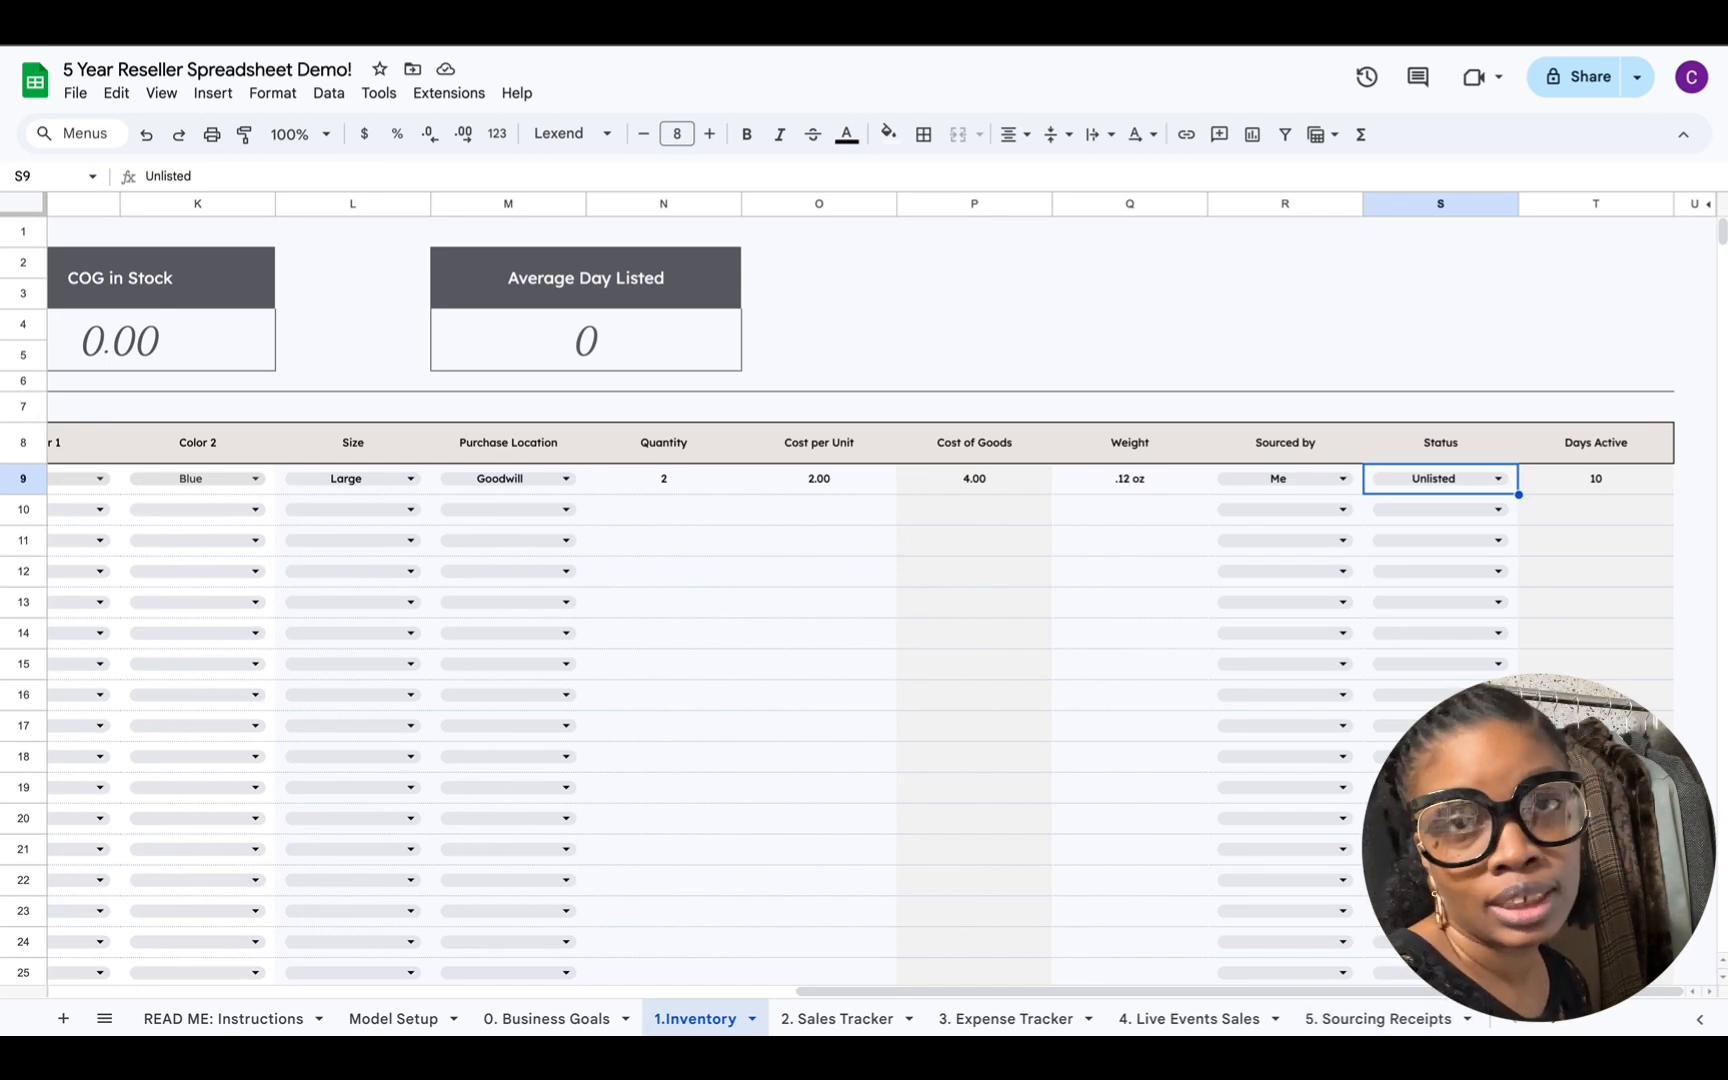
double_click(1498, 486)
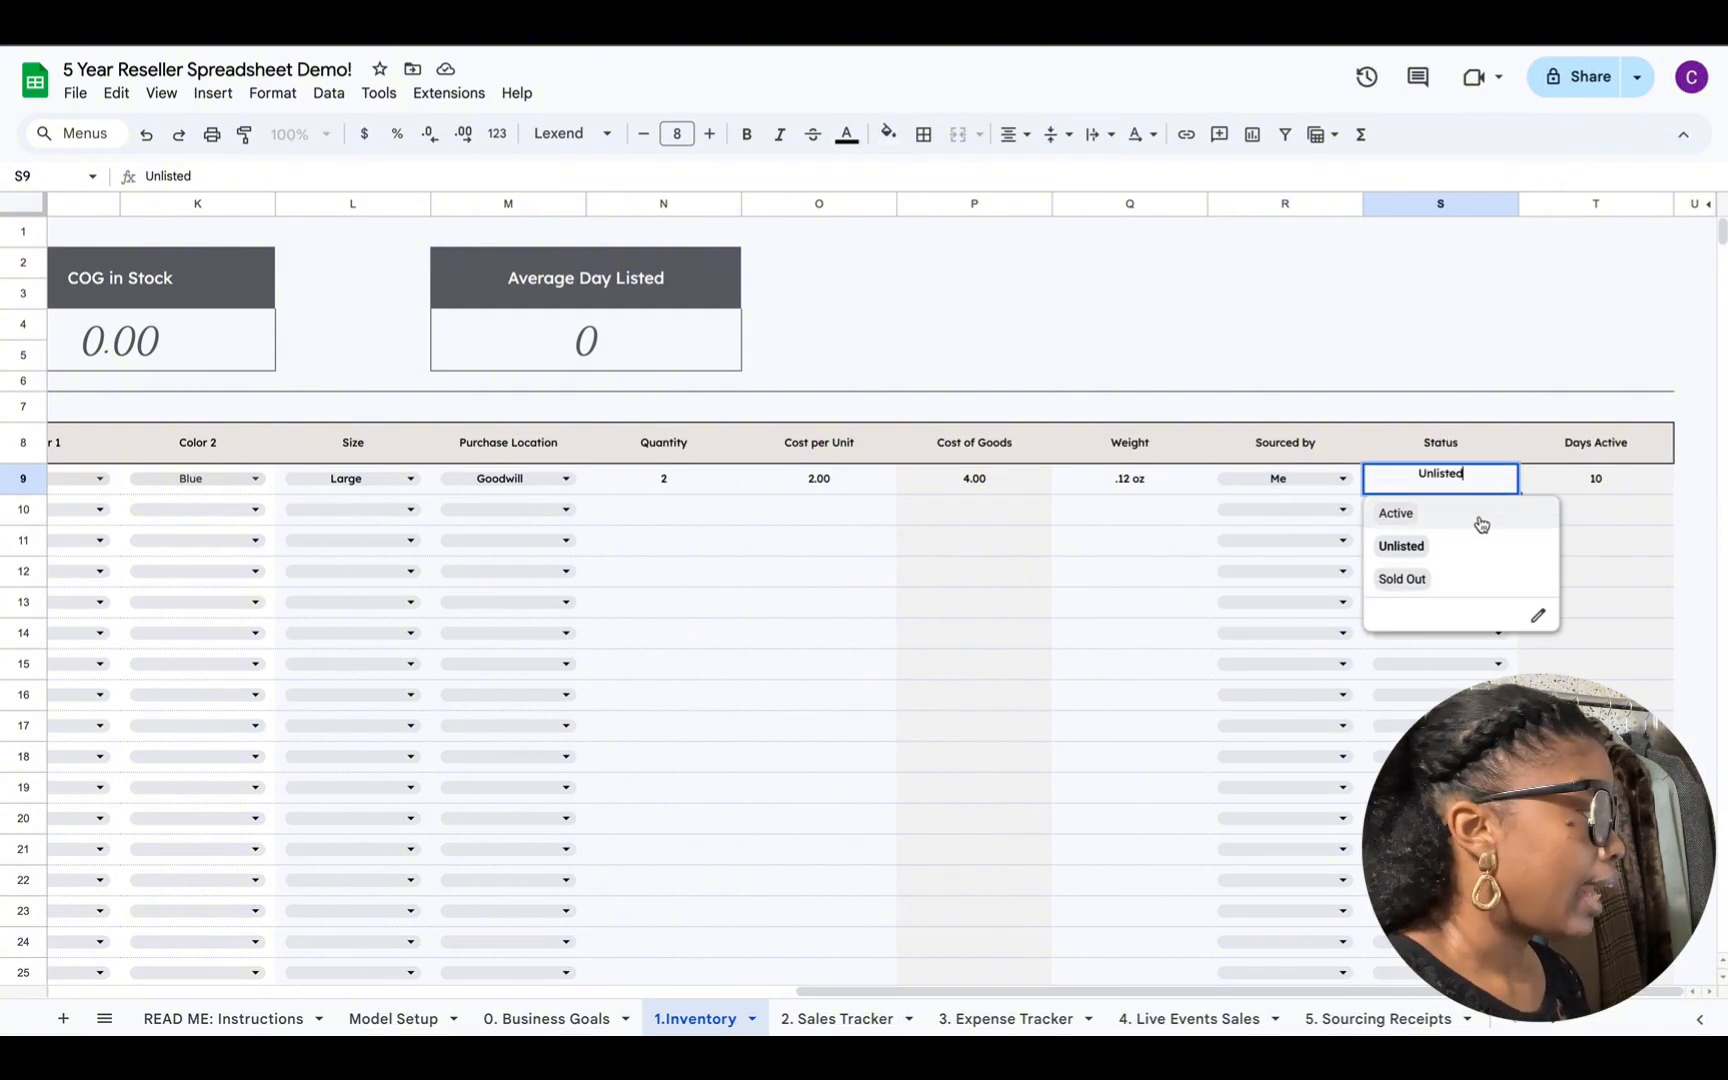
left_click(1478, 516)
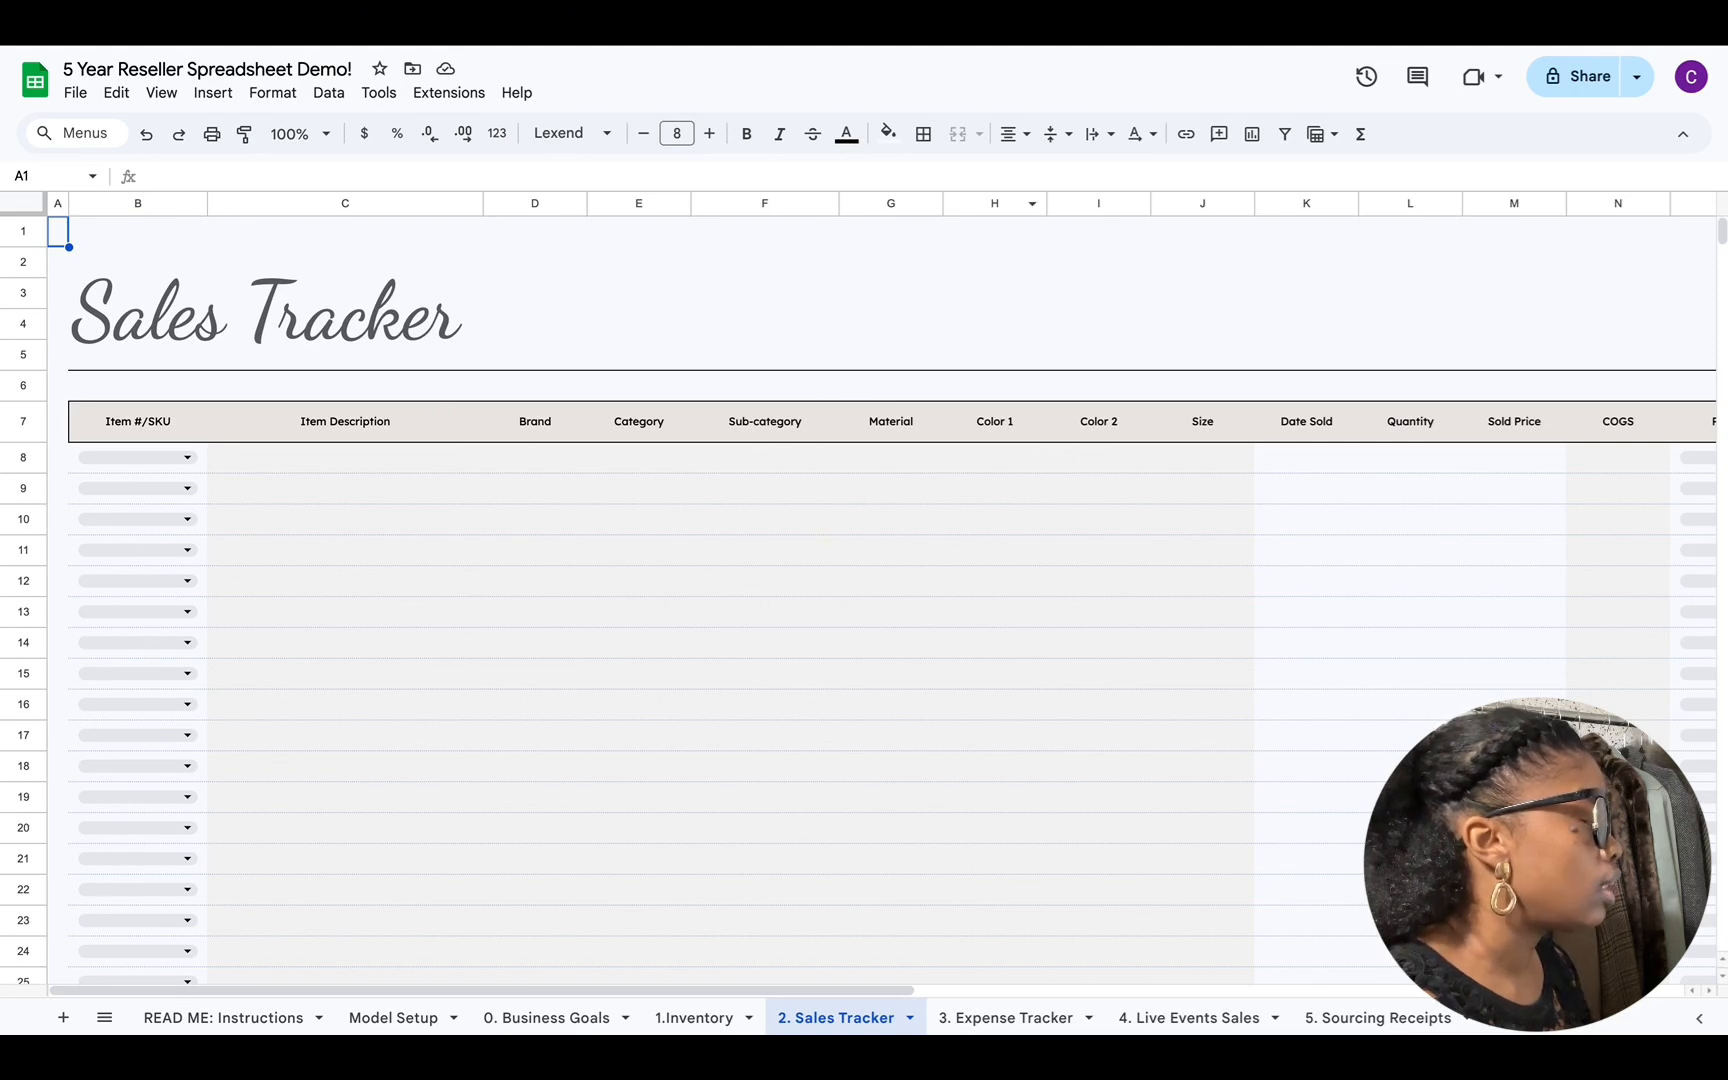
left_click(189, 460)
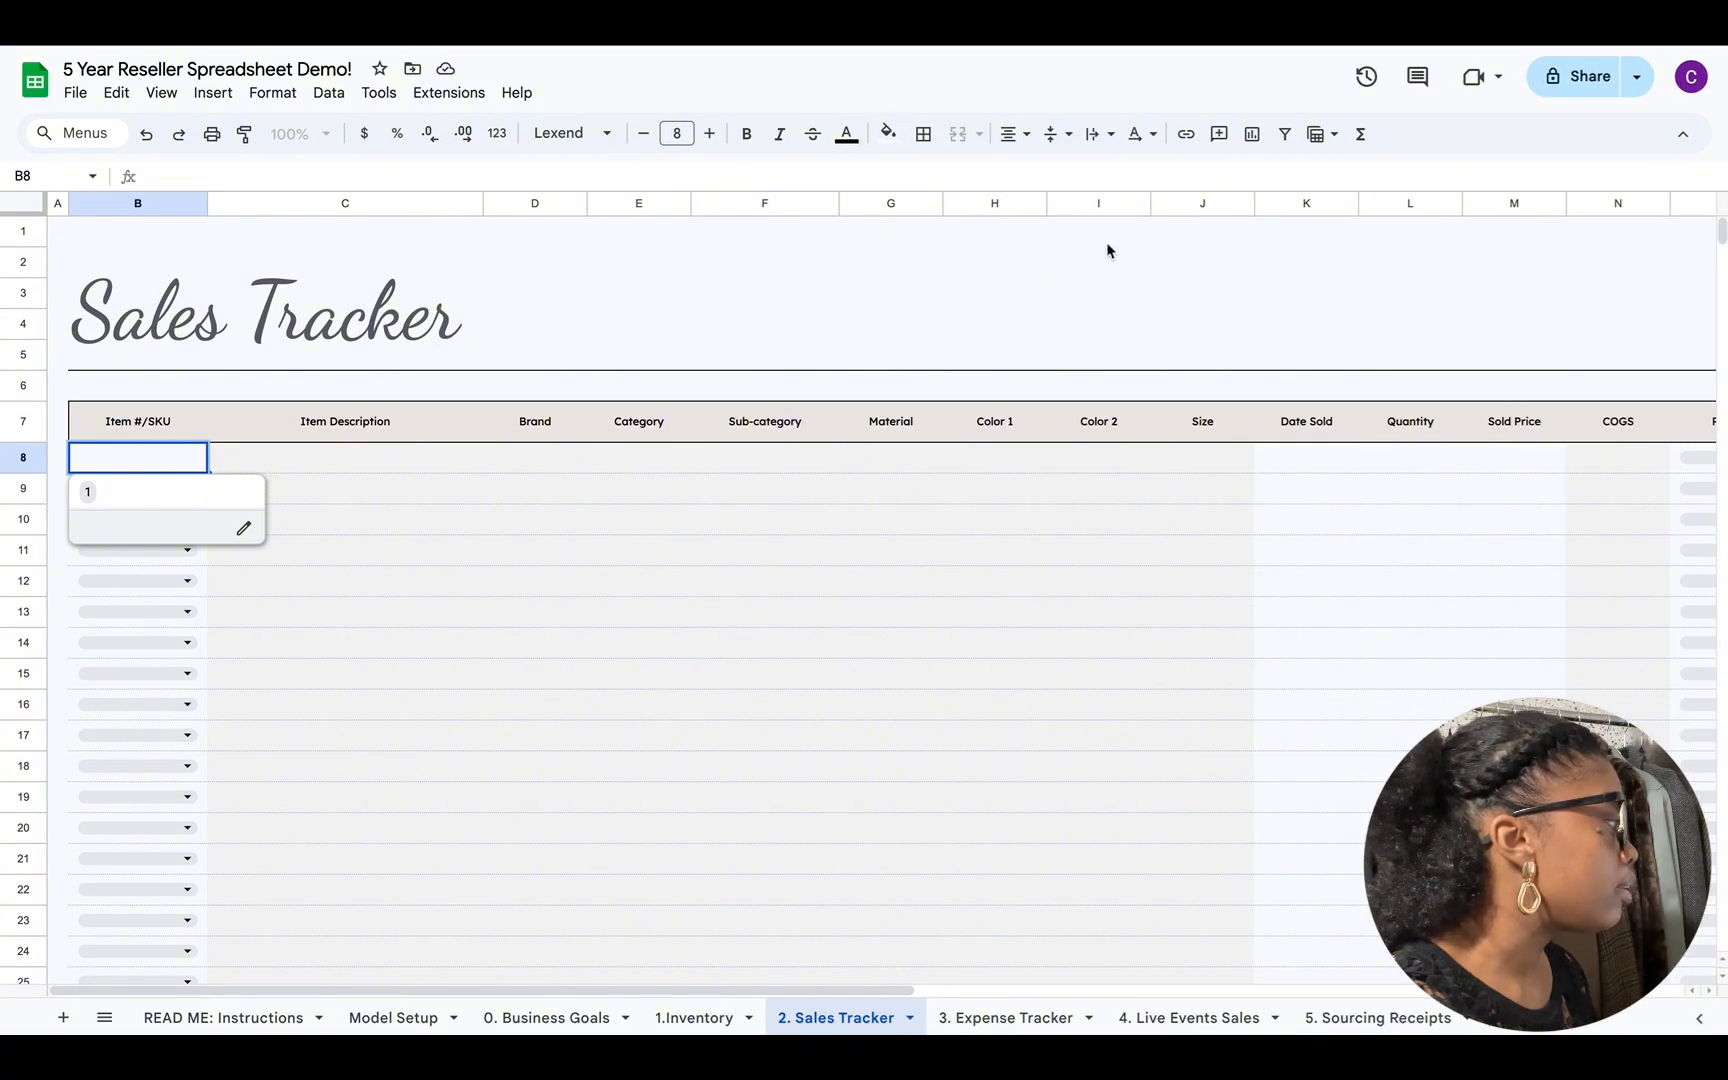
left_click(239, 490)
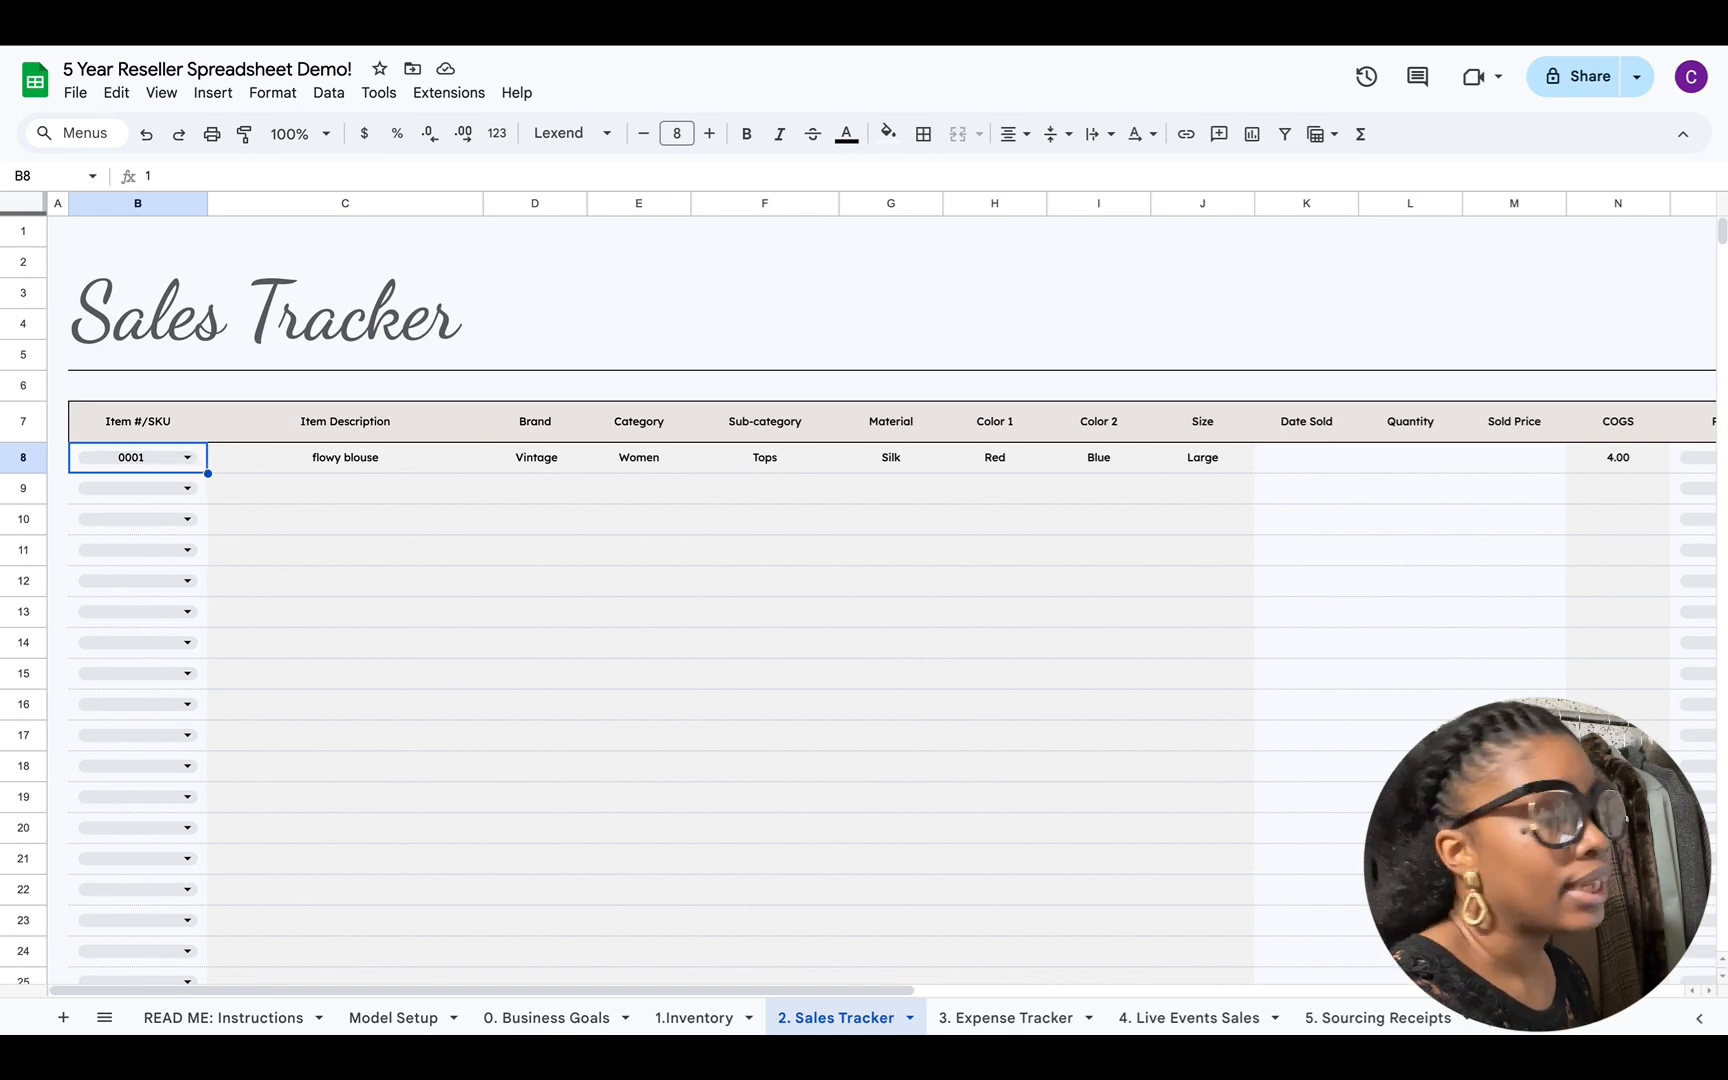
double_click(190, 457)
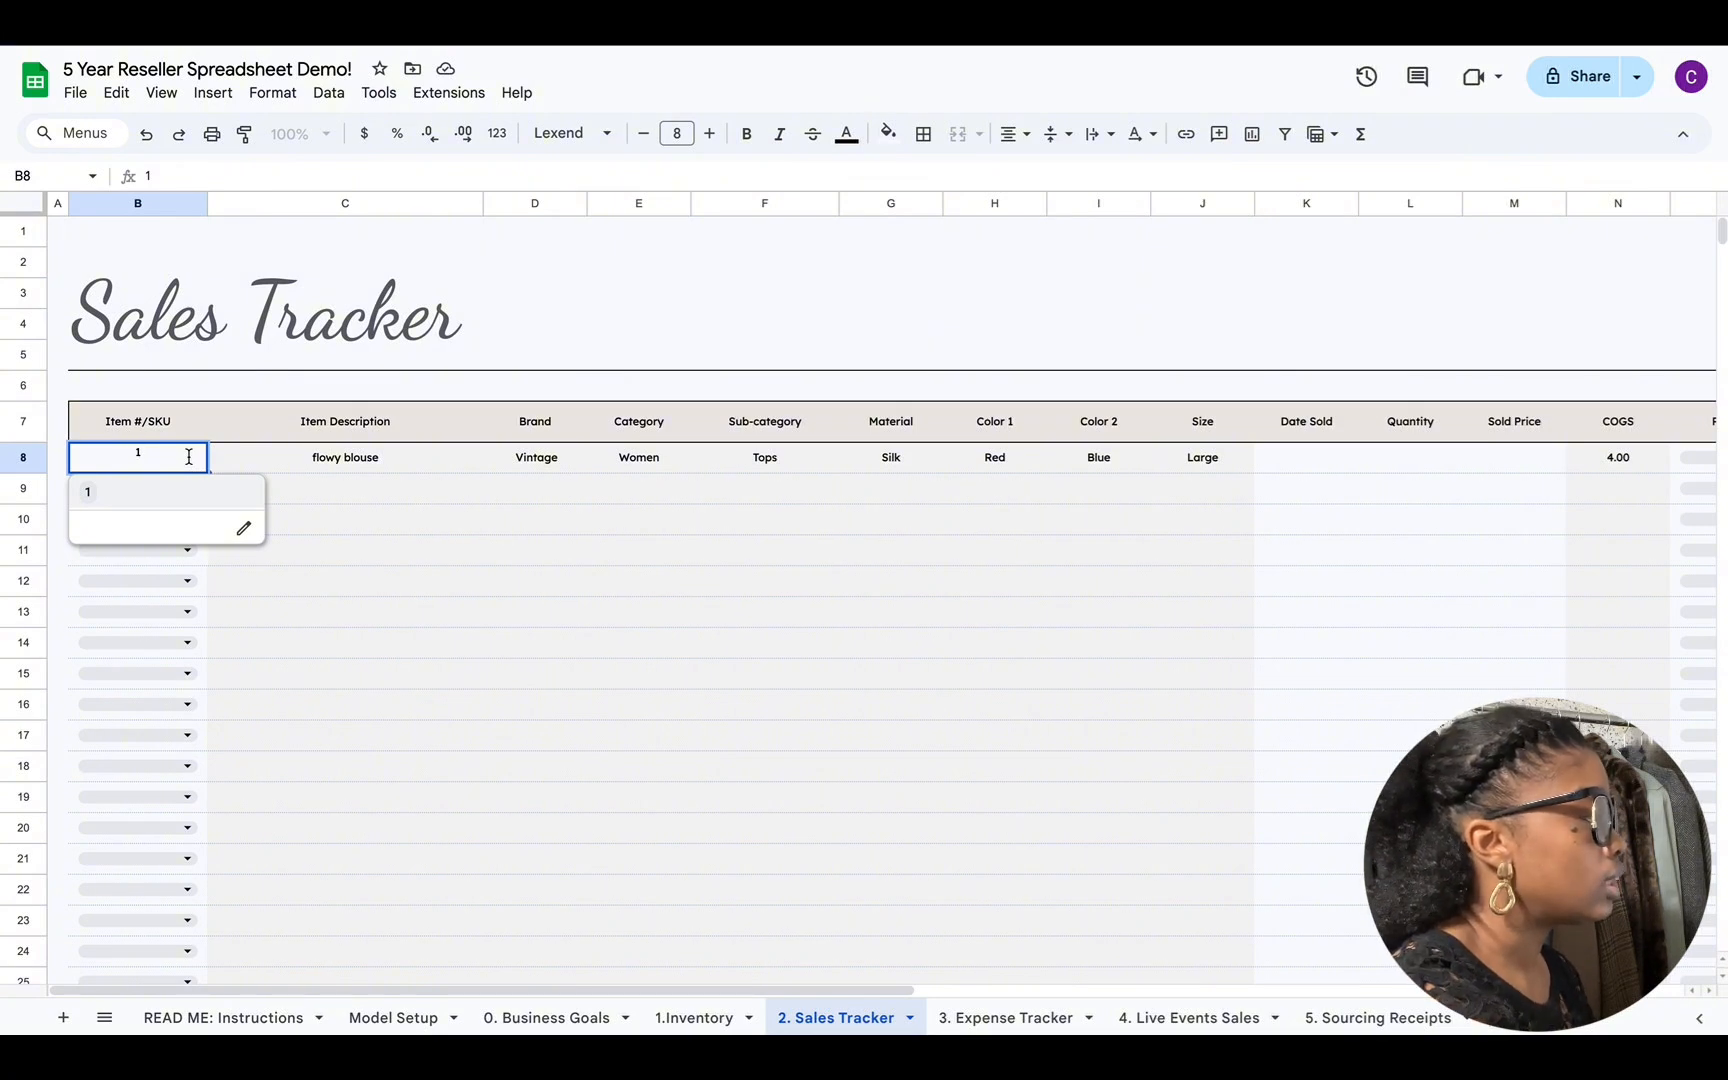
key("BackSpace")
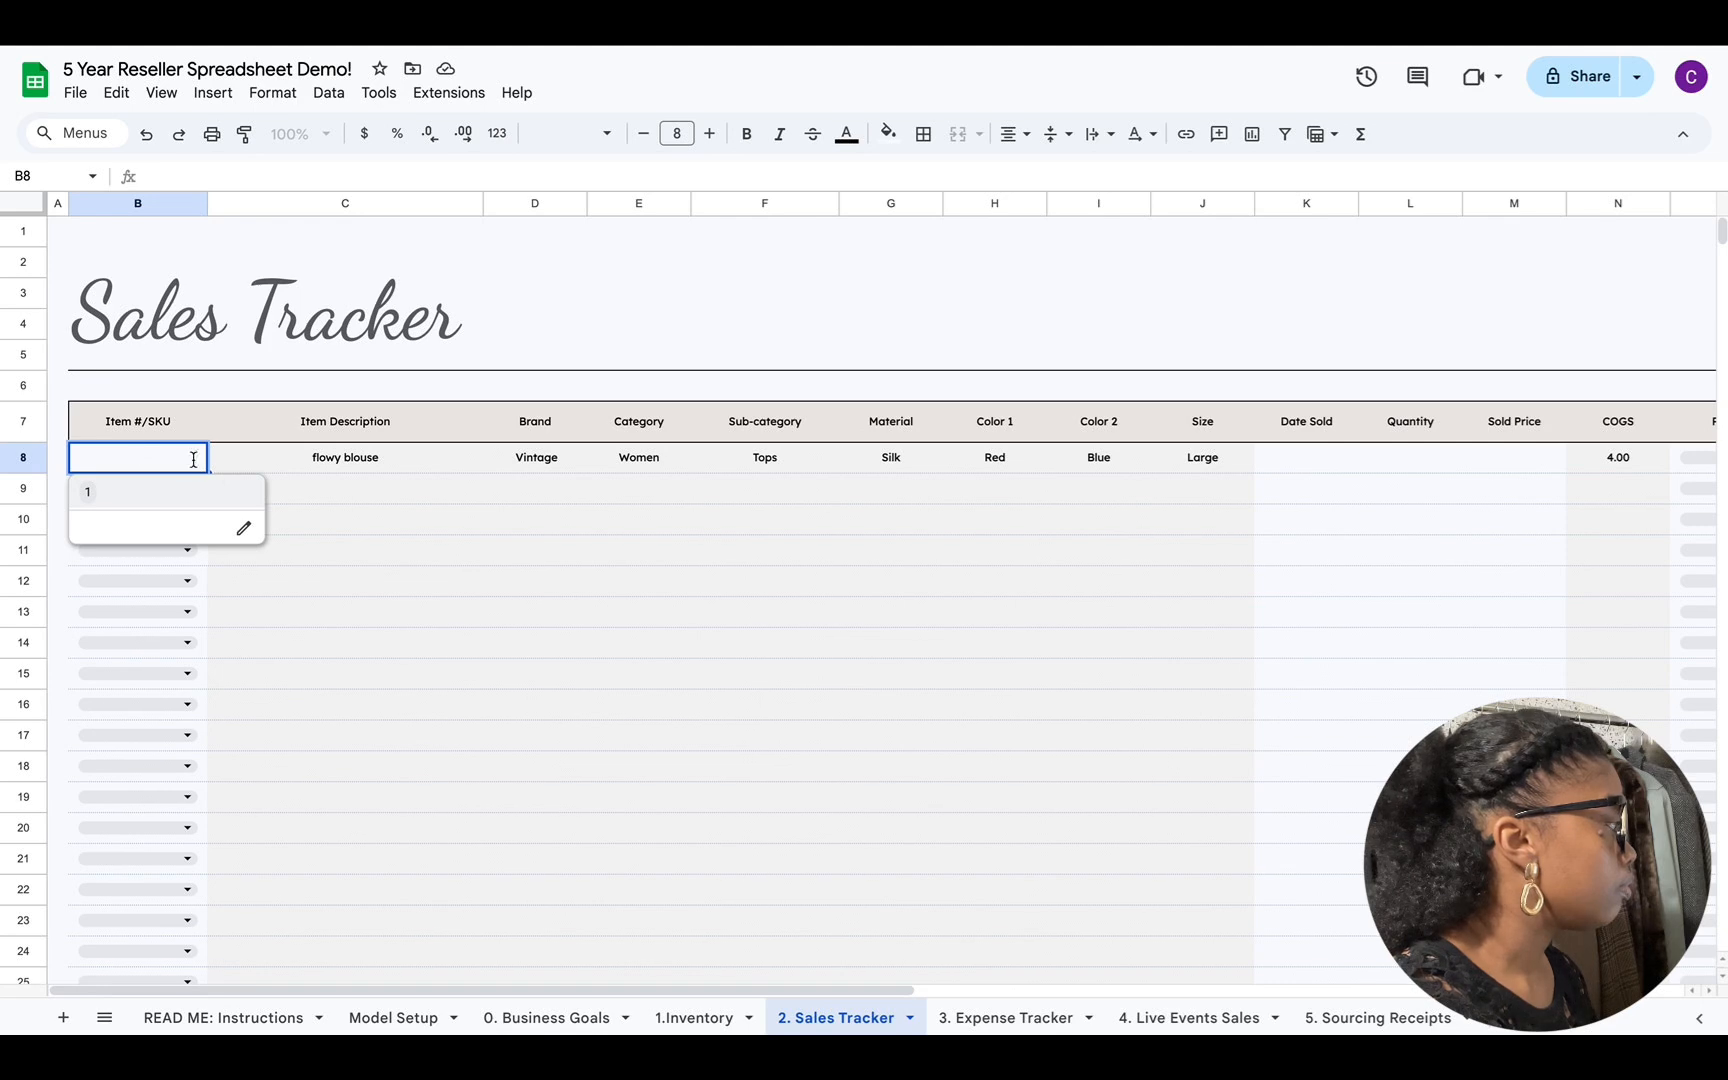
double_click(134, 577)
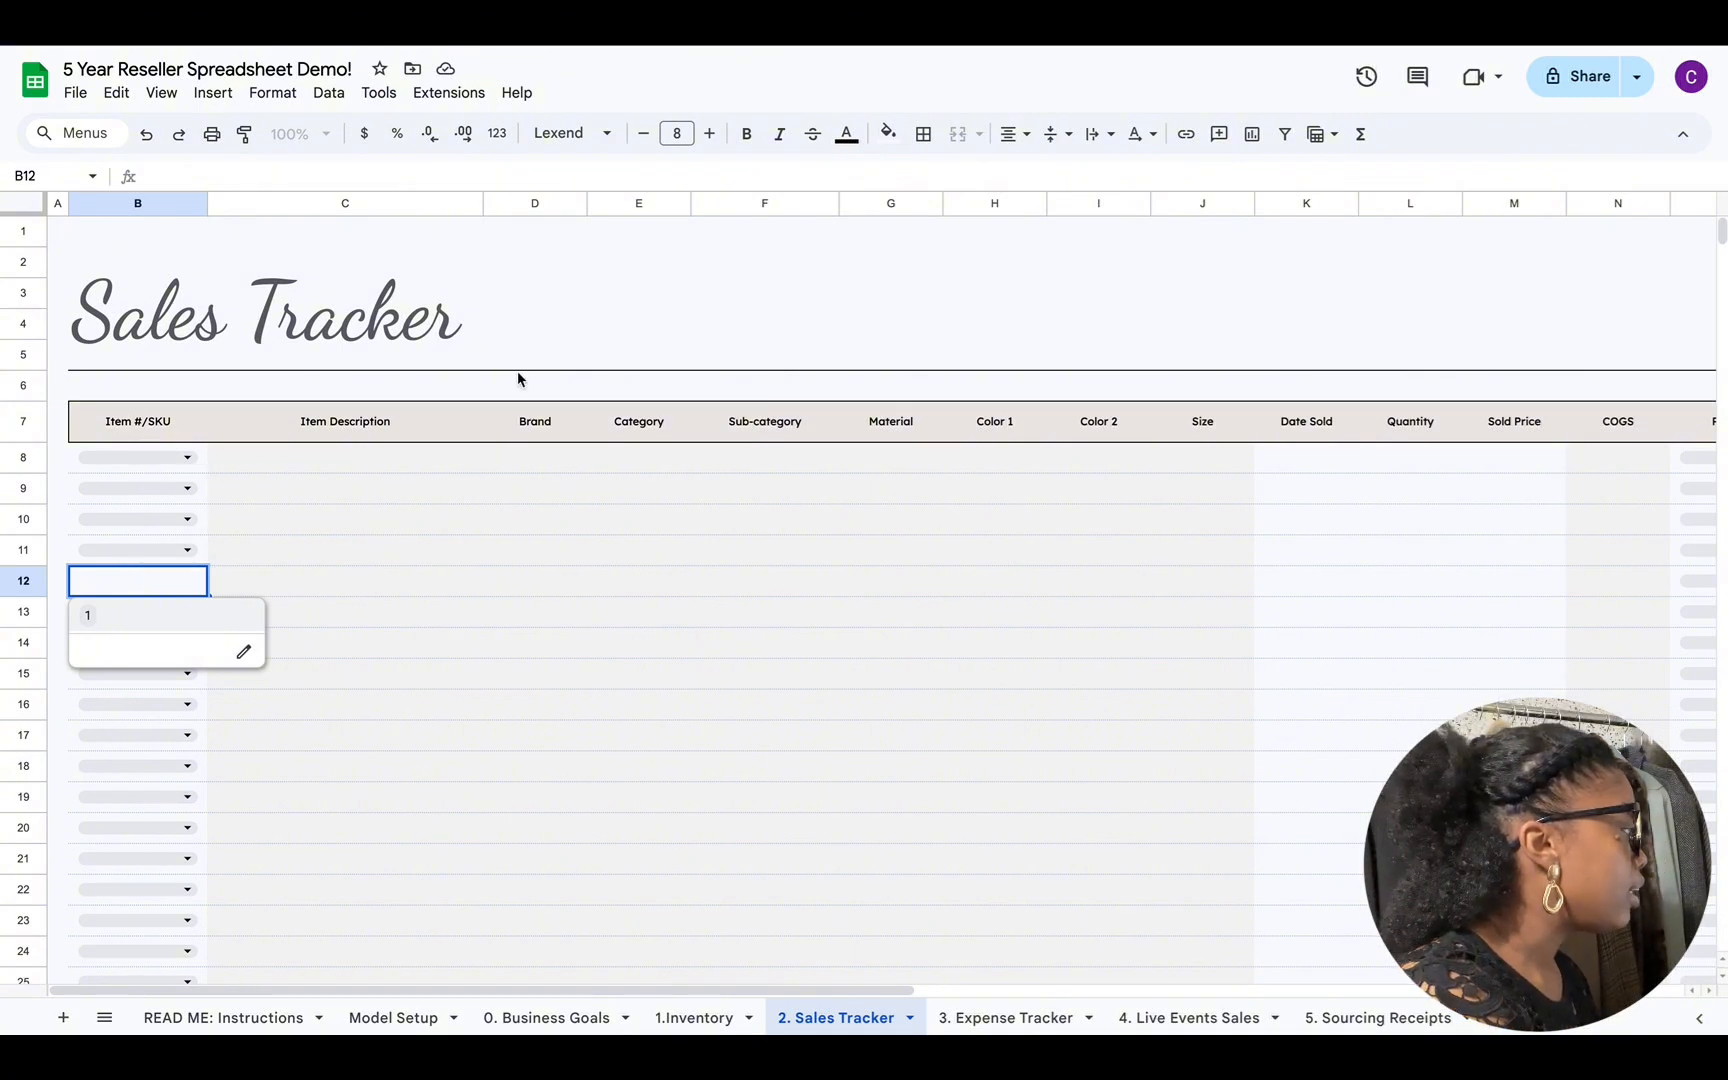
Step: Select item 1 as the Item #/SKU in the first Sales Tracker row and enter 1/3/2025 as its Date Sold
left_click(189, 462)
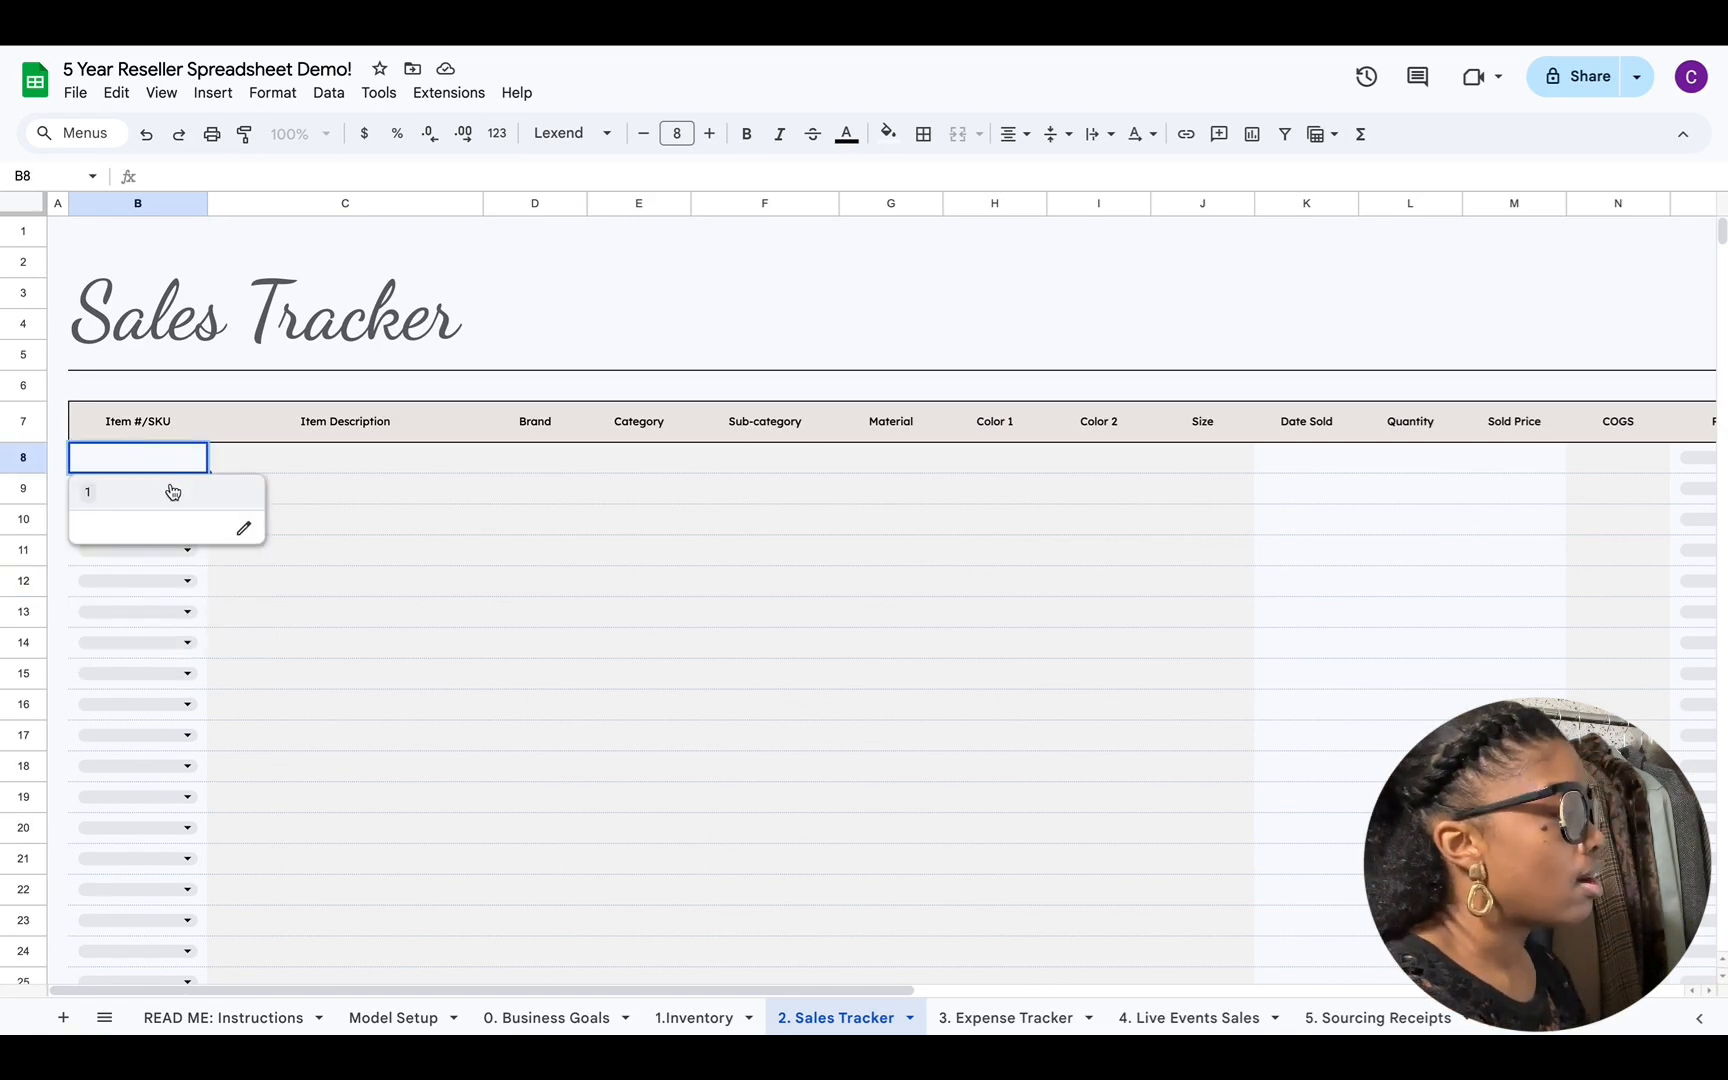
left_click(171, 489)
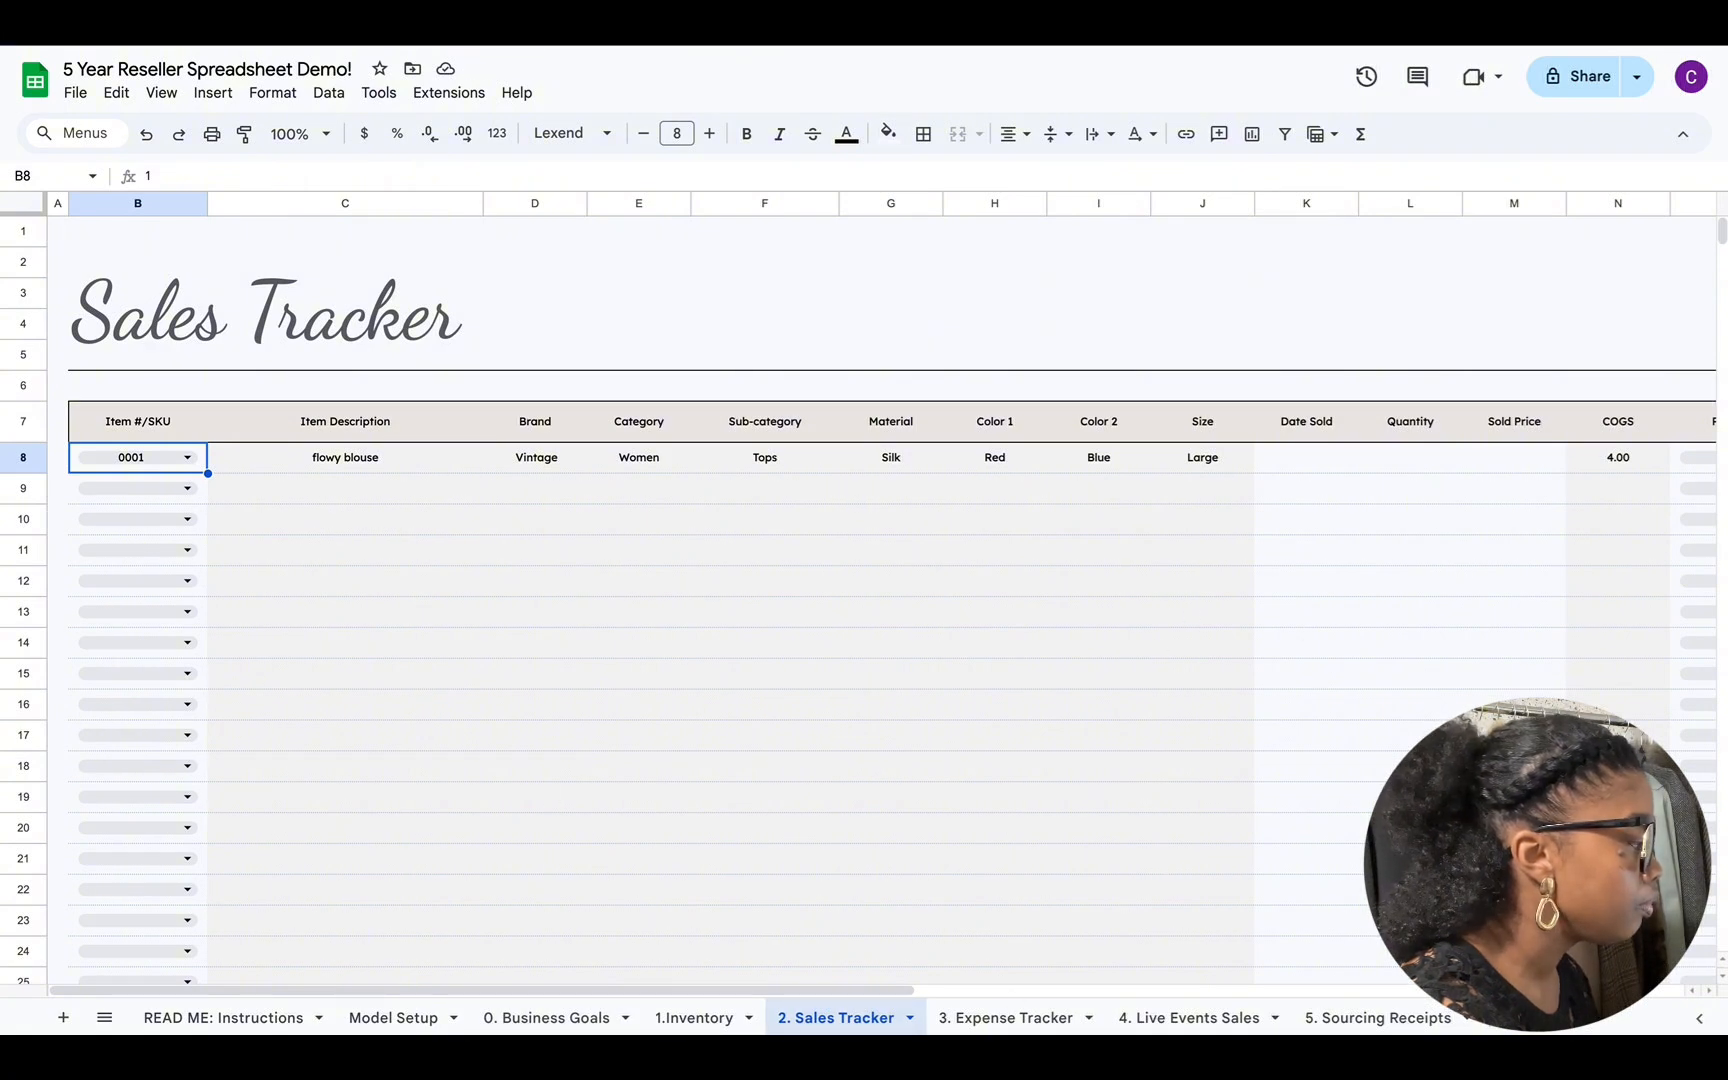
left_click_drag(902, 992, 1015, 980)
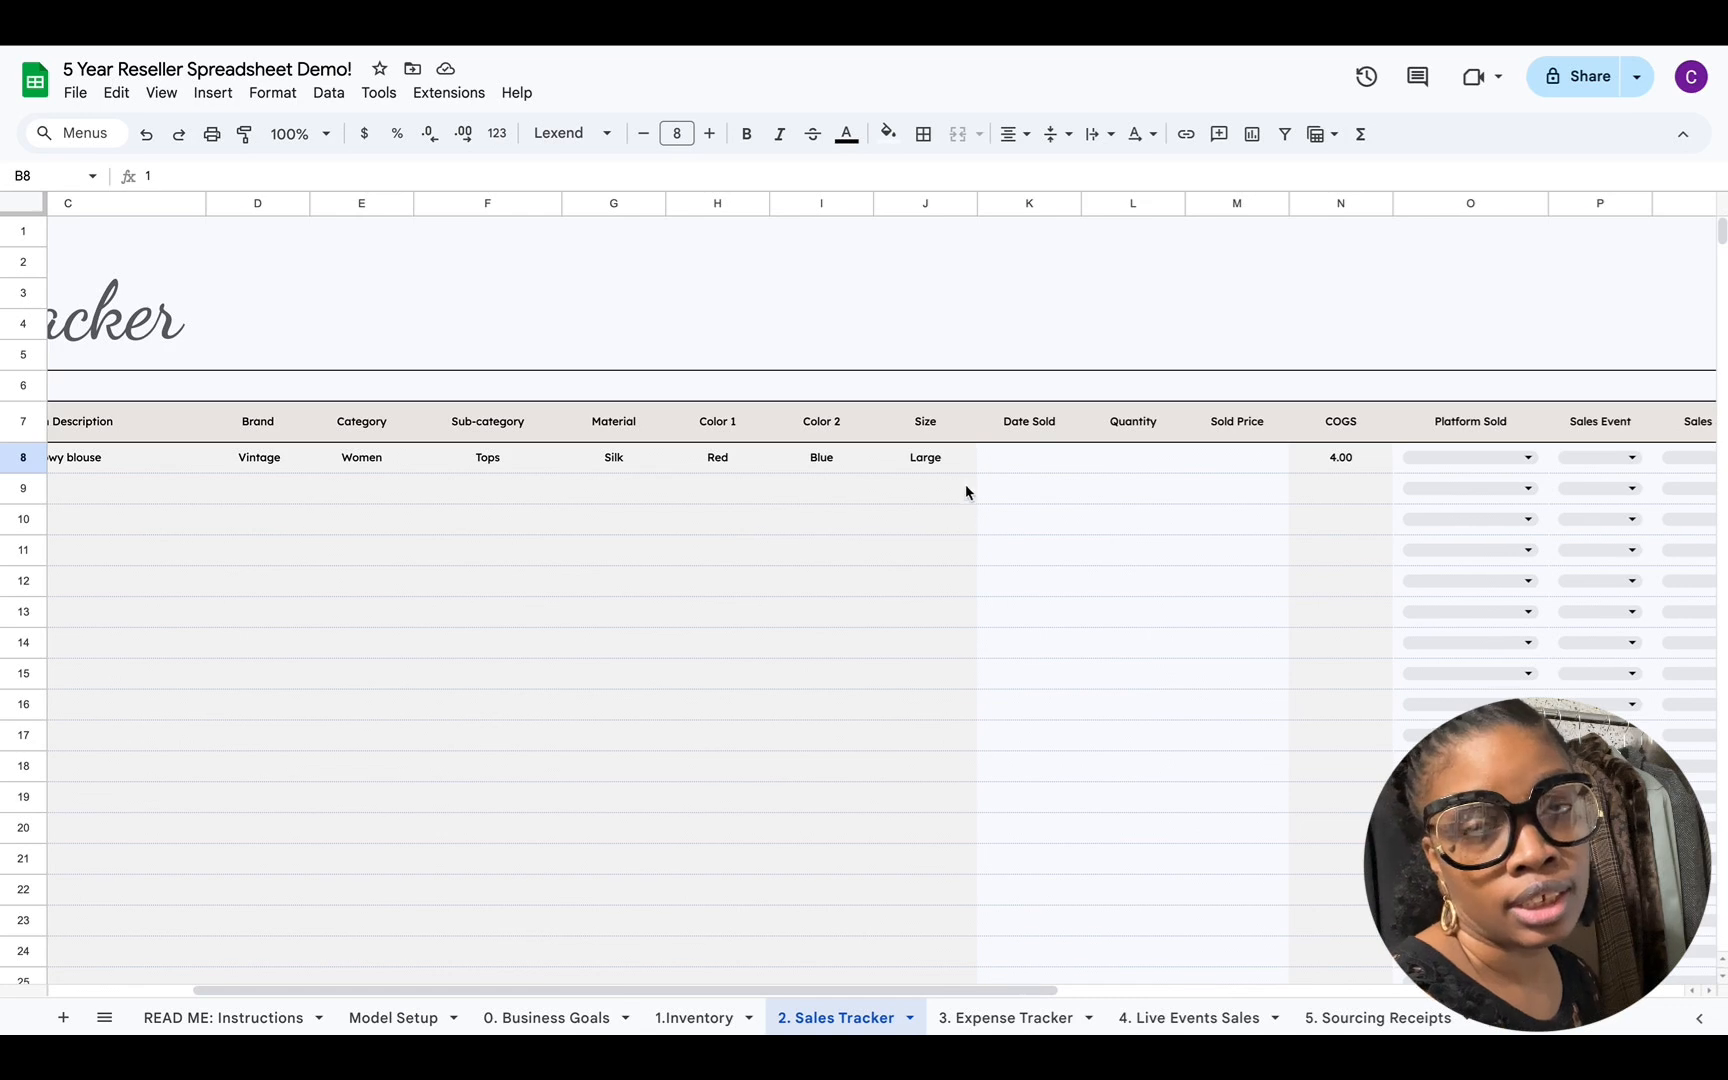
left_click(1011, 460)
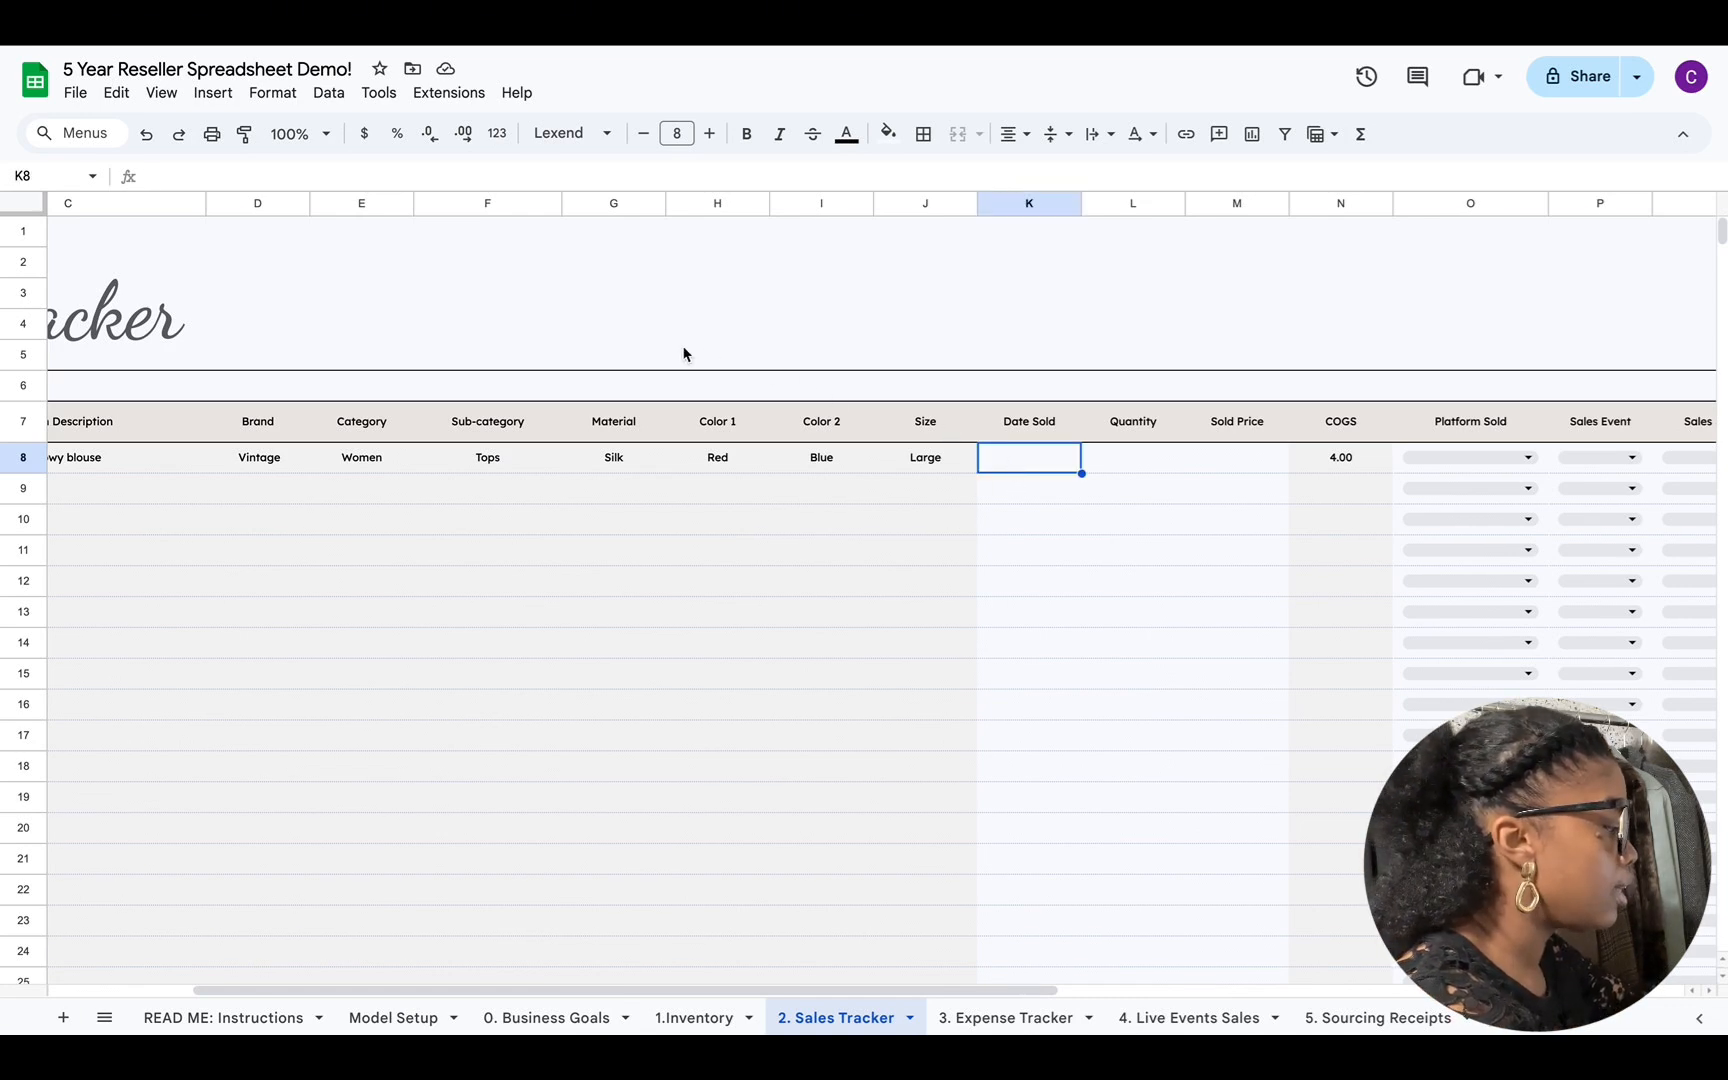
type("1/")
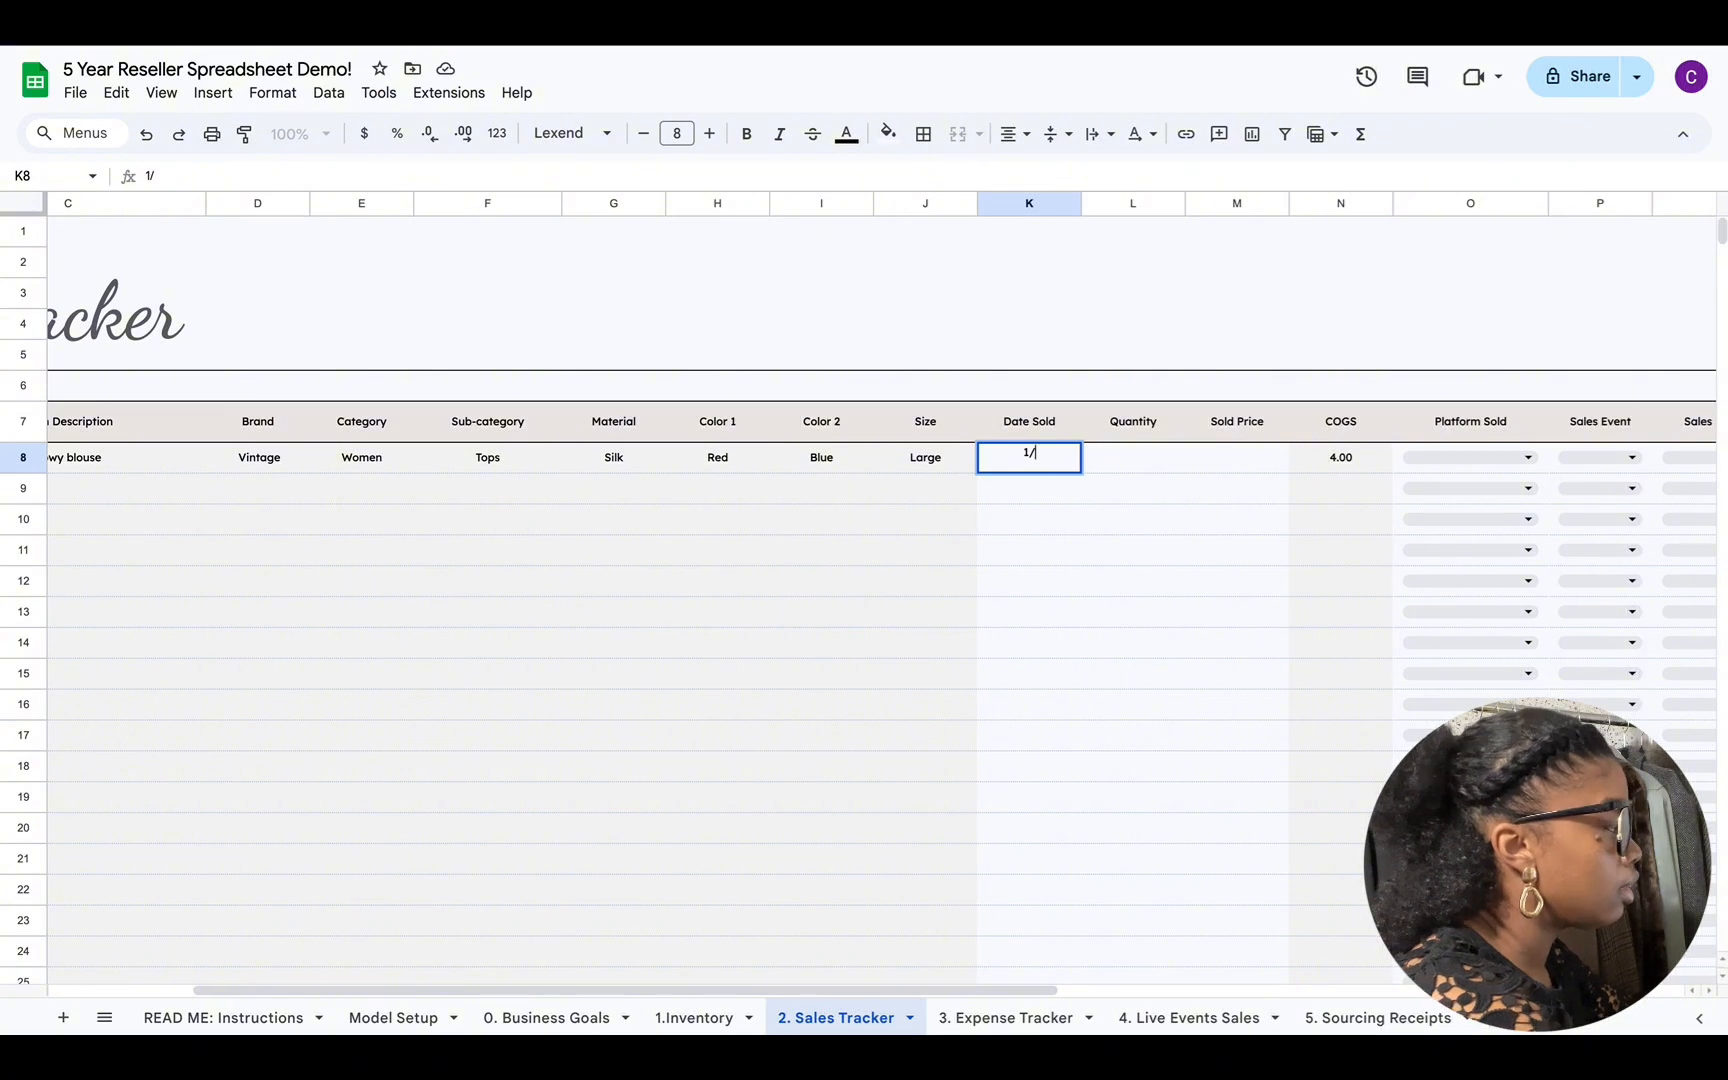
type("3/2025")
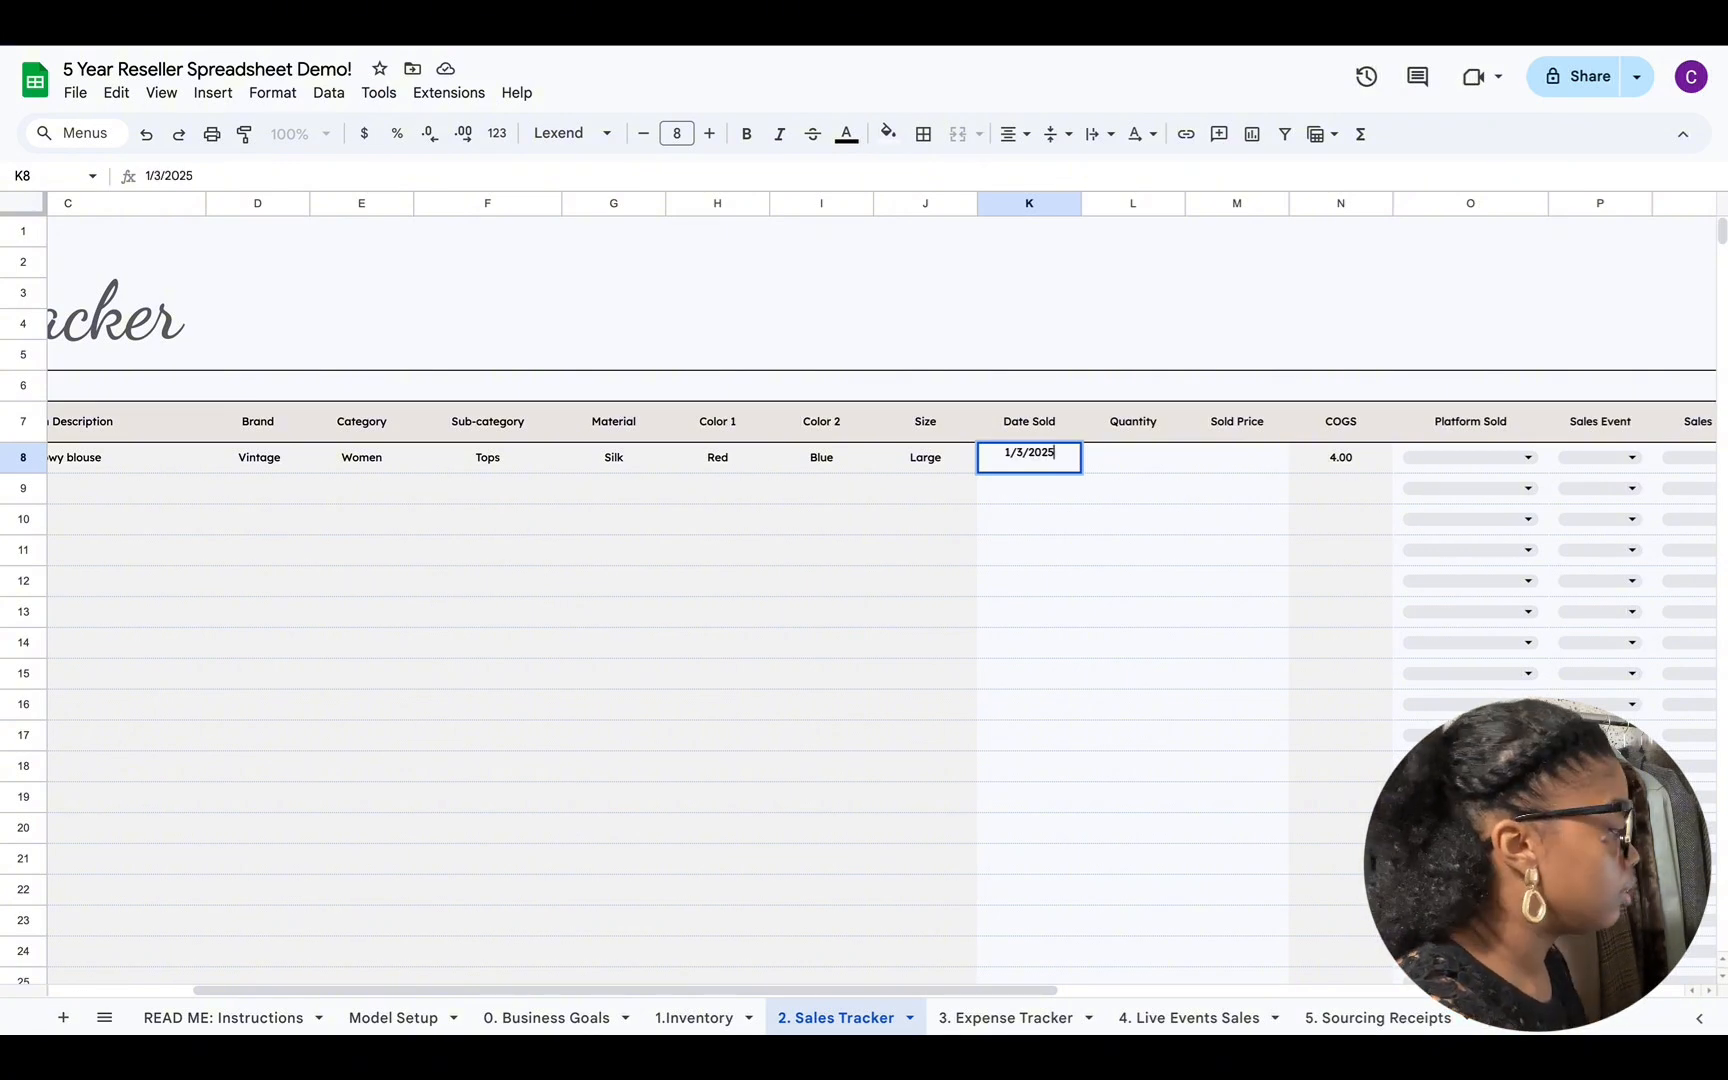
Step: Enter a quantity of 1 and a sold price of 25.00 for the flowy blouse sale
left_click(1118, 464)
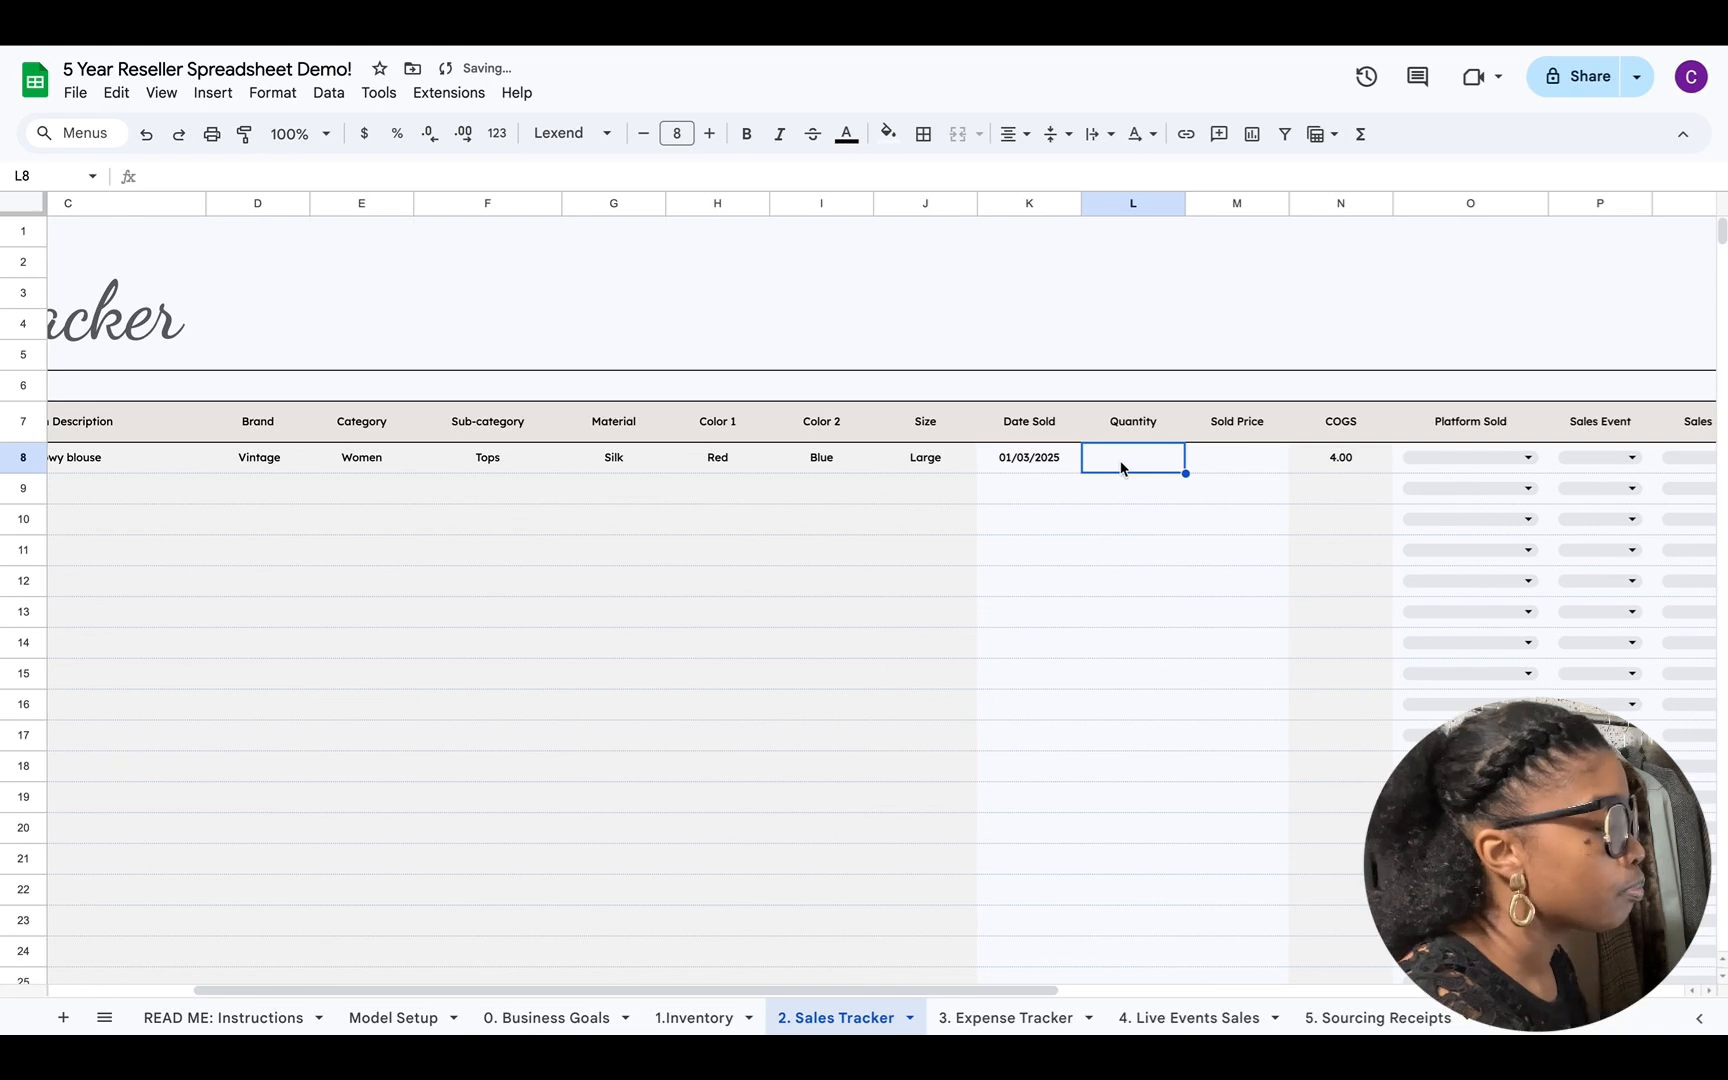
type("1")
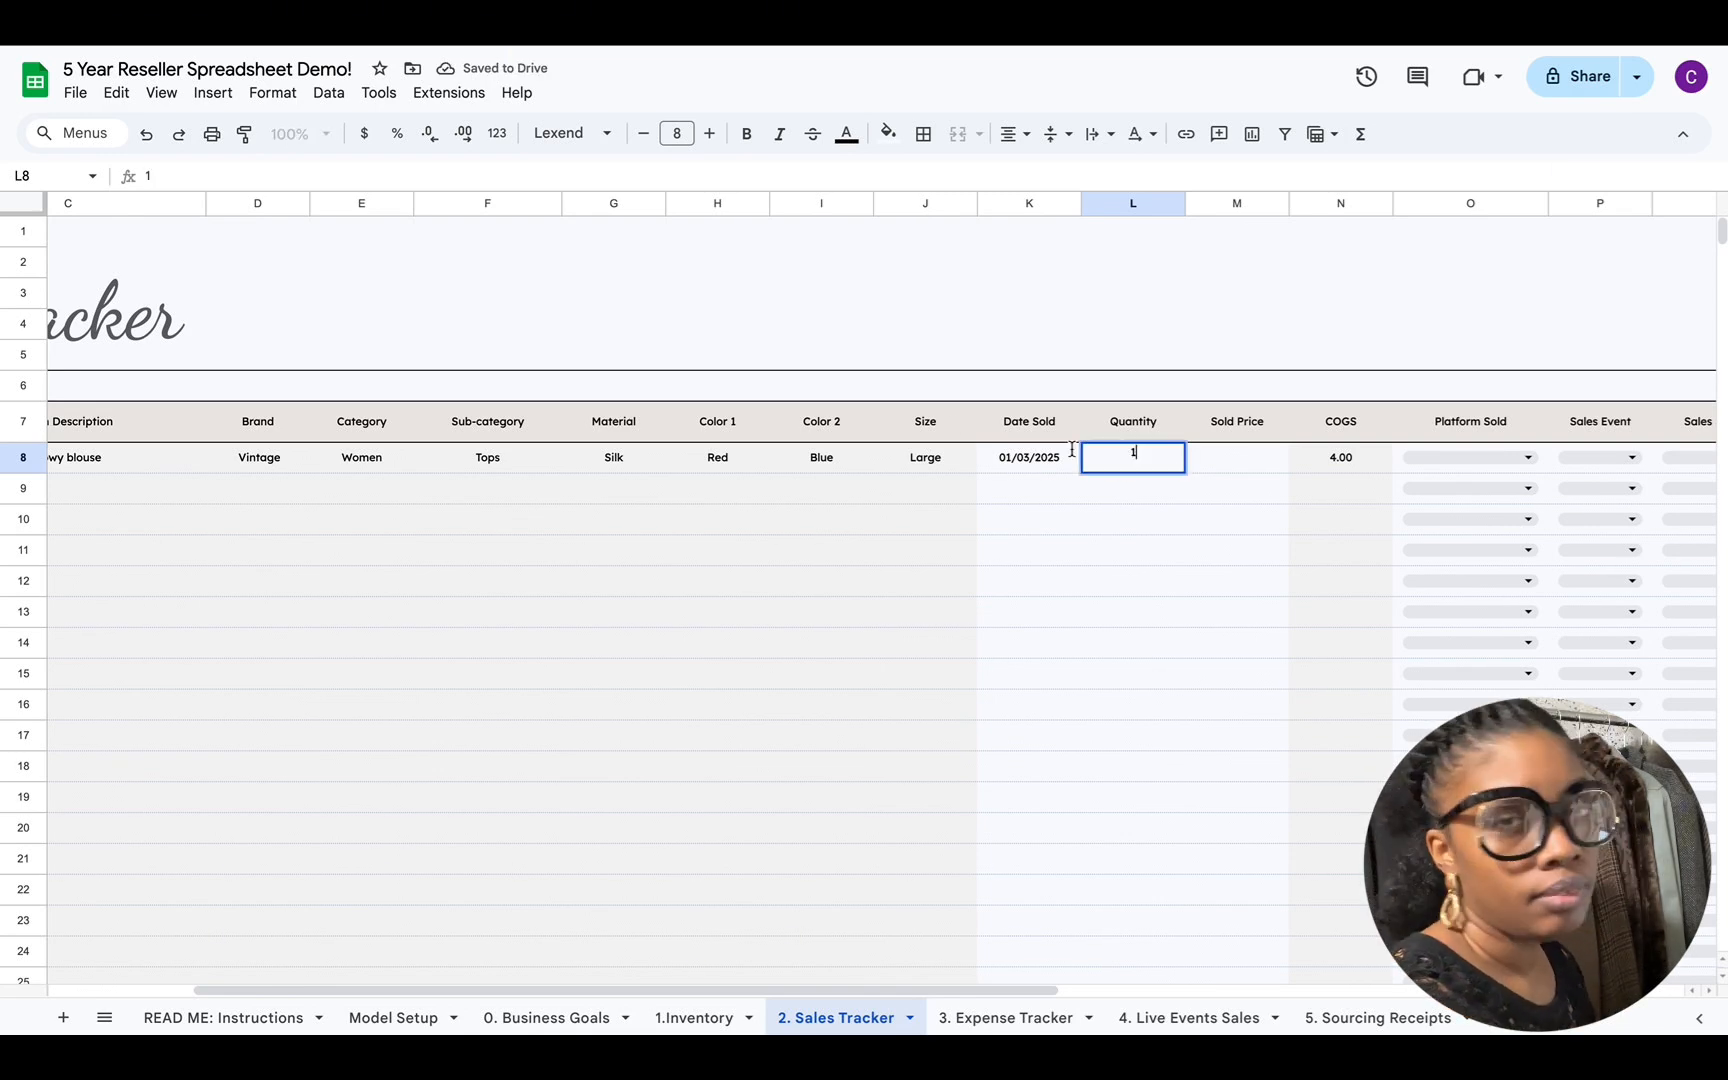
left_click(1245, 466)
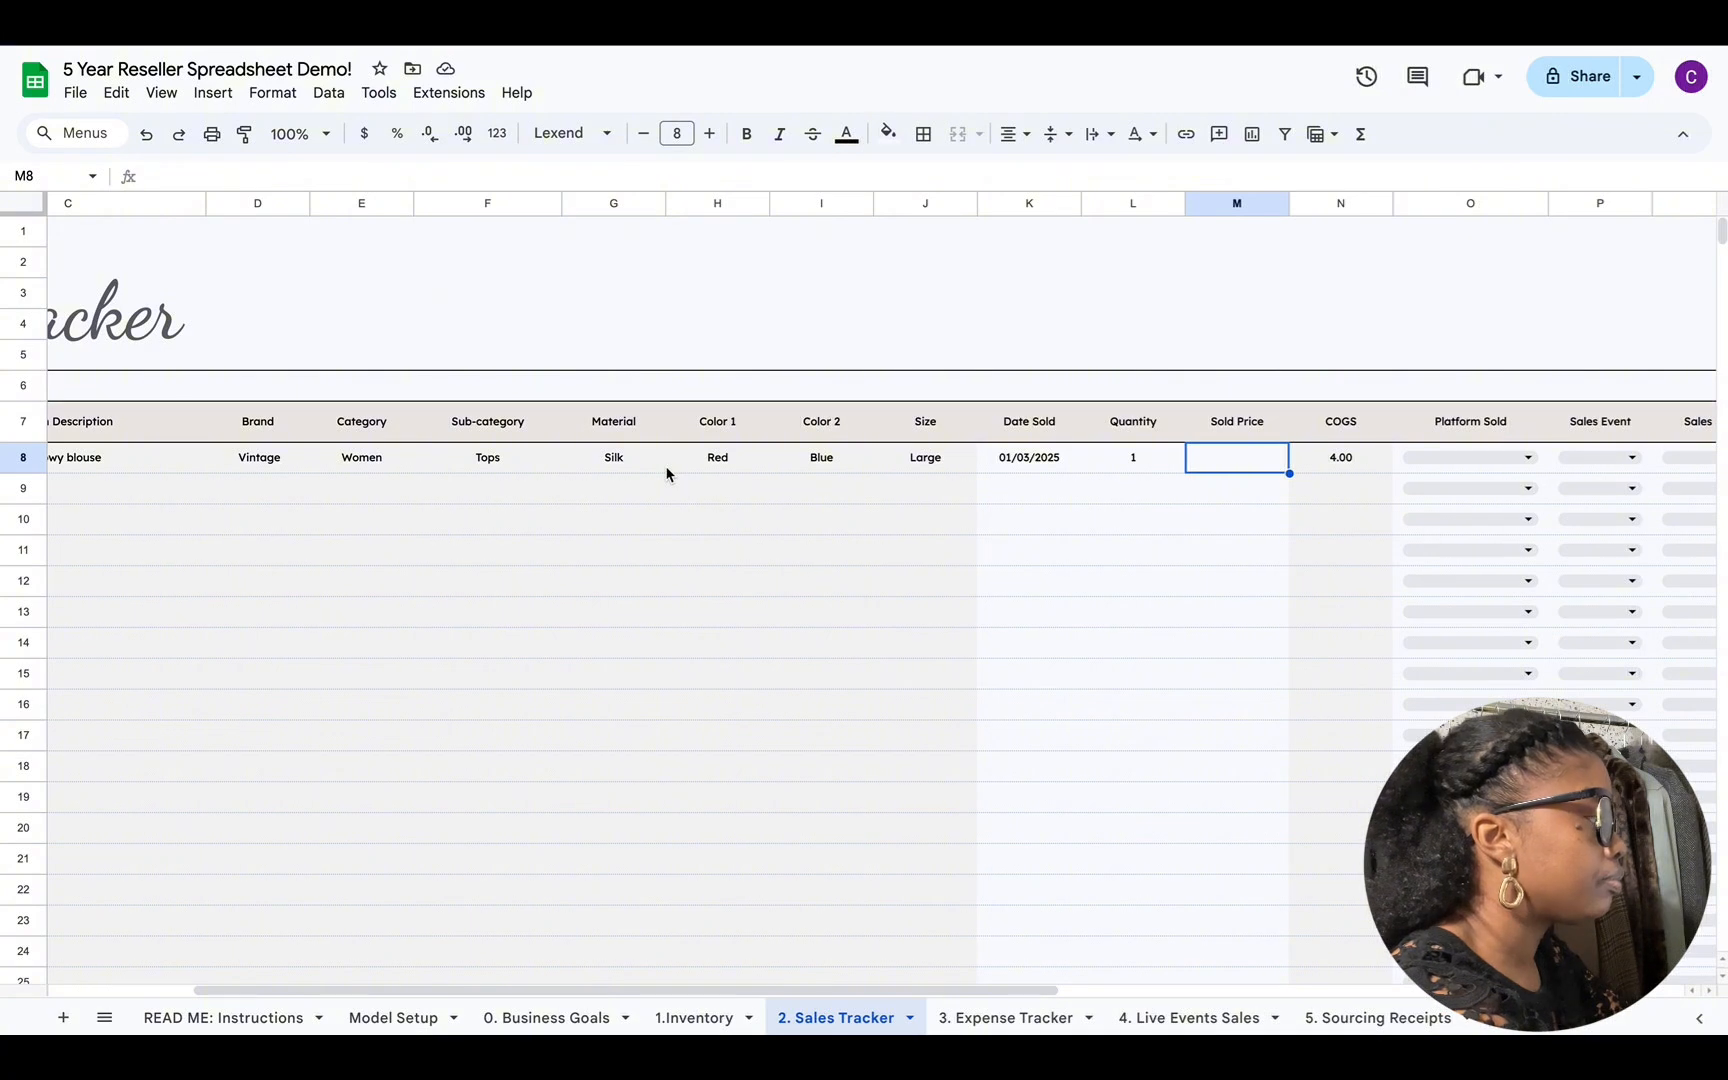
type("25.00")
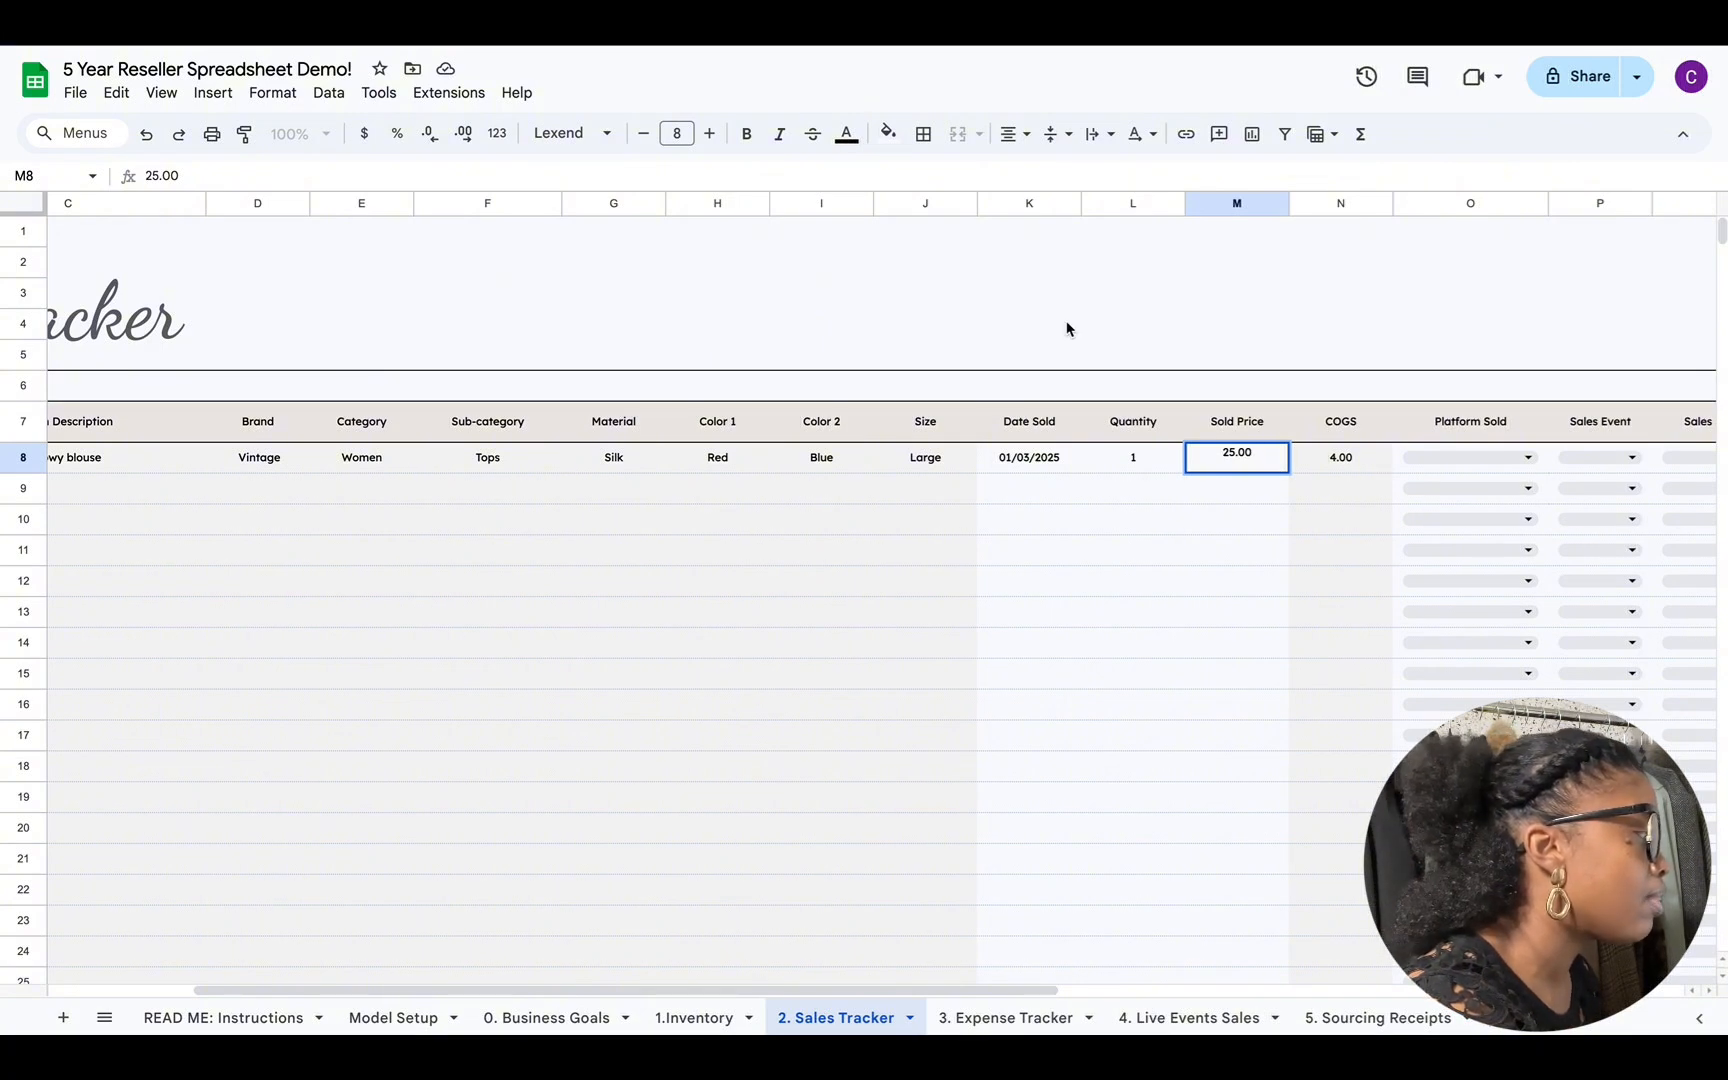
left_click_drag(1034, 989, 1095, 996)
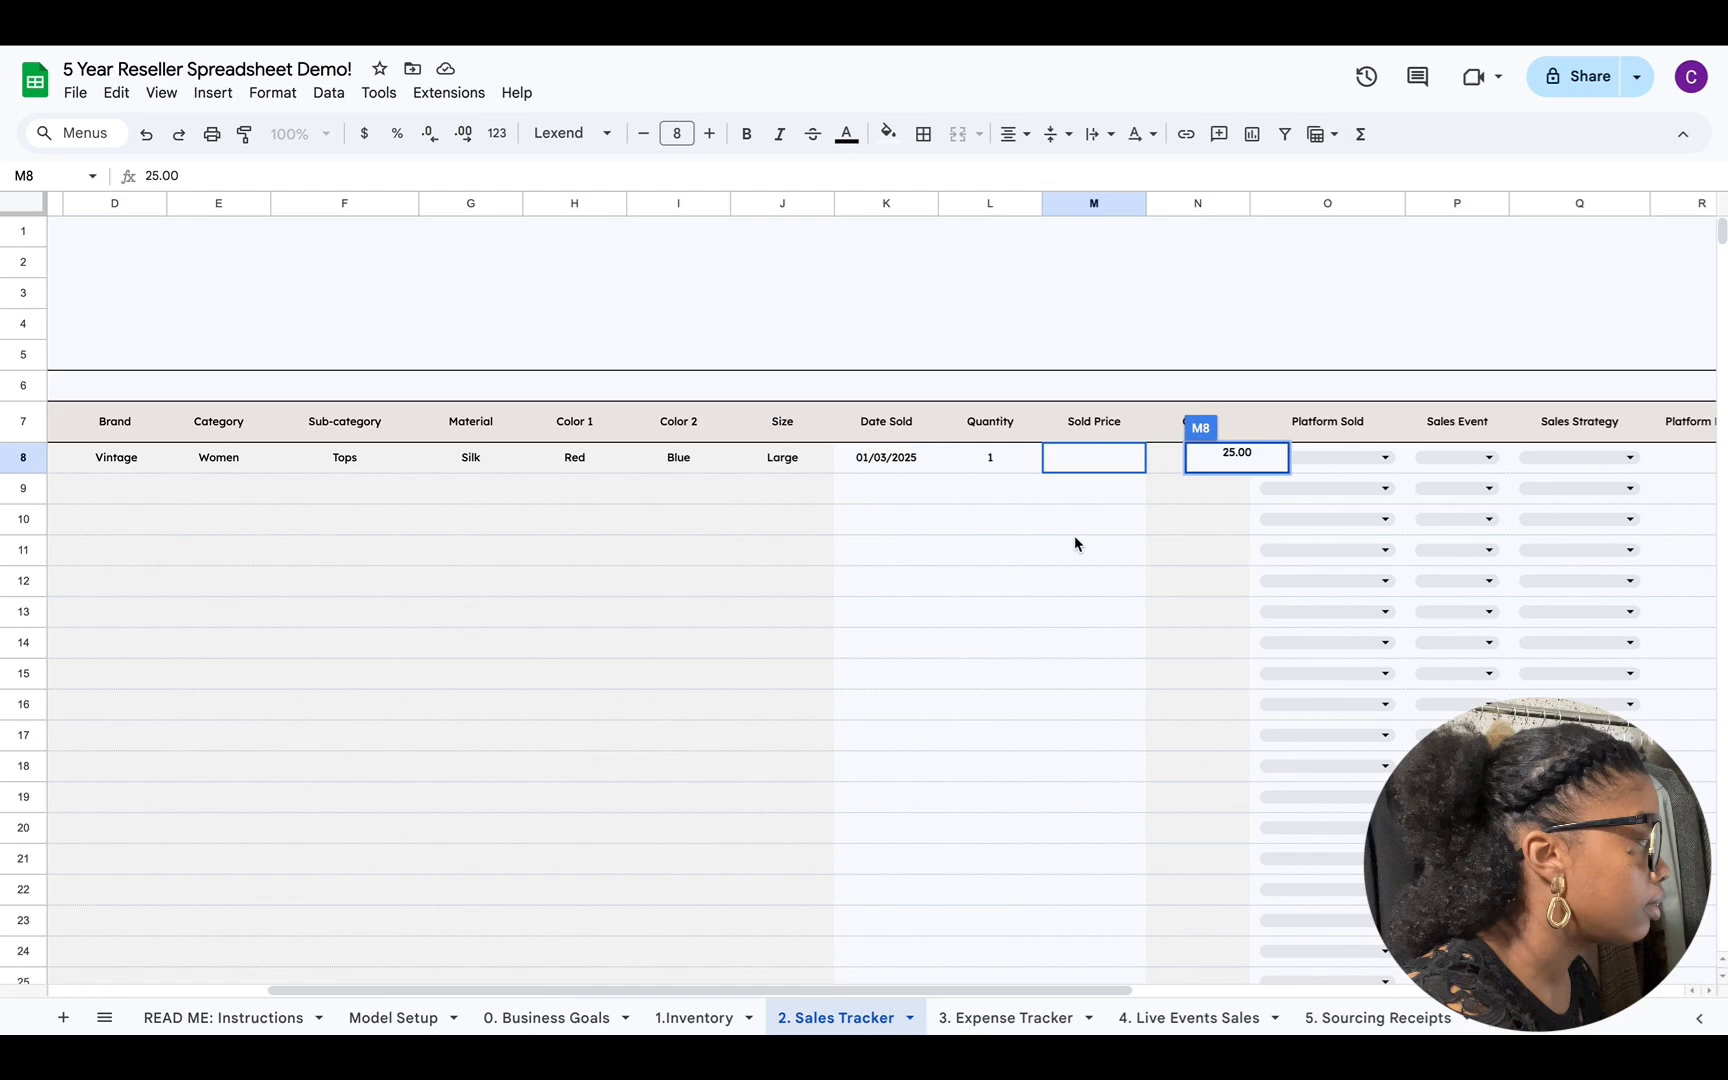
left_click(1075, 460)
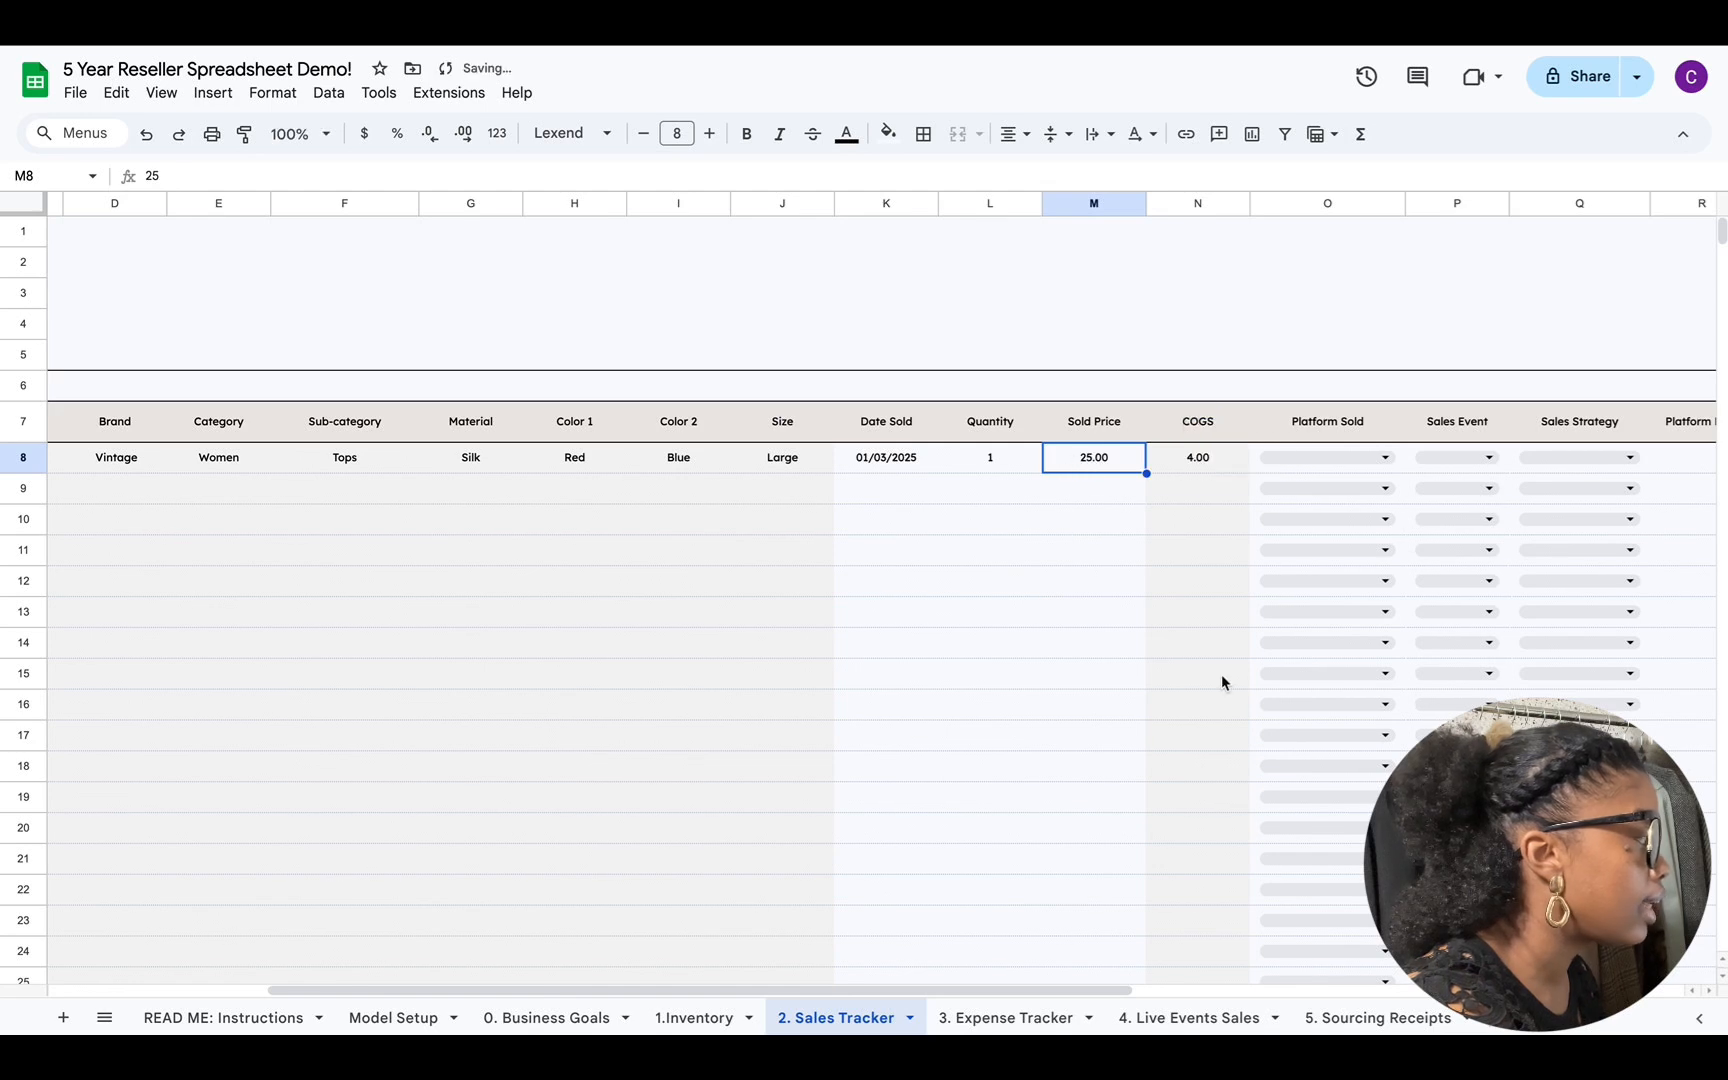
right_click(1038, 494)
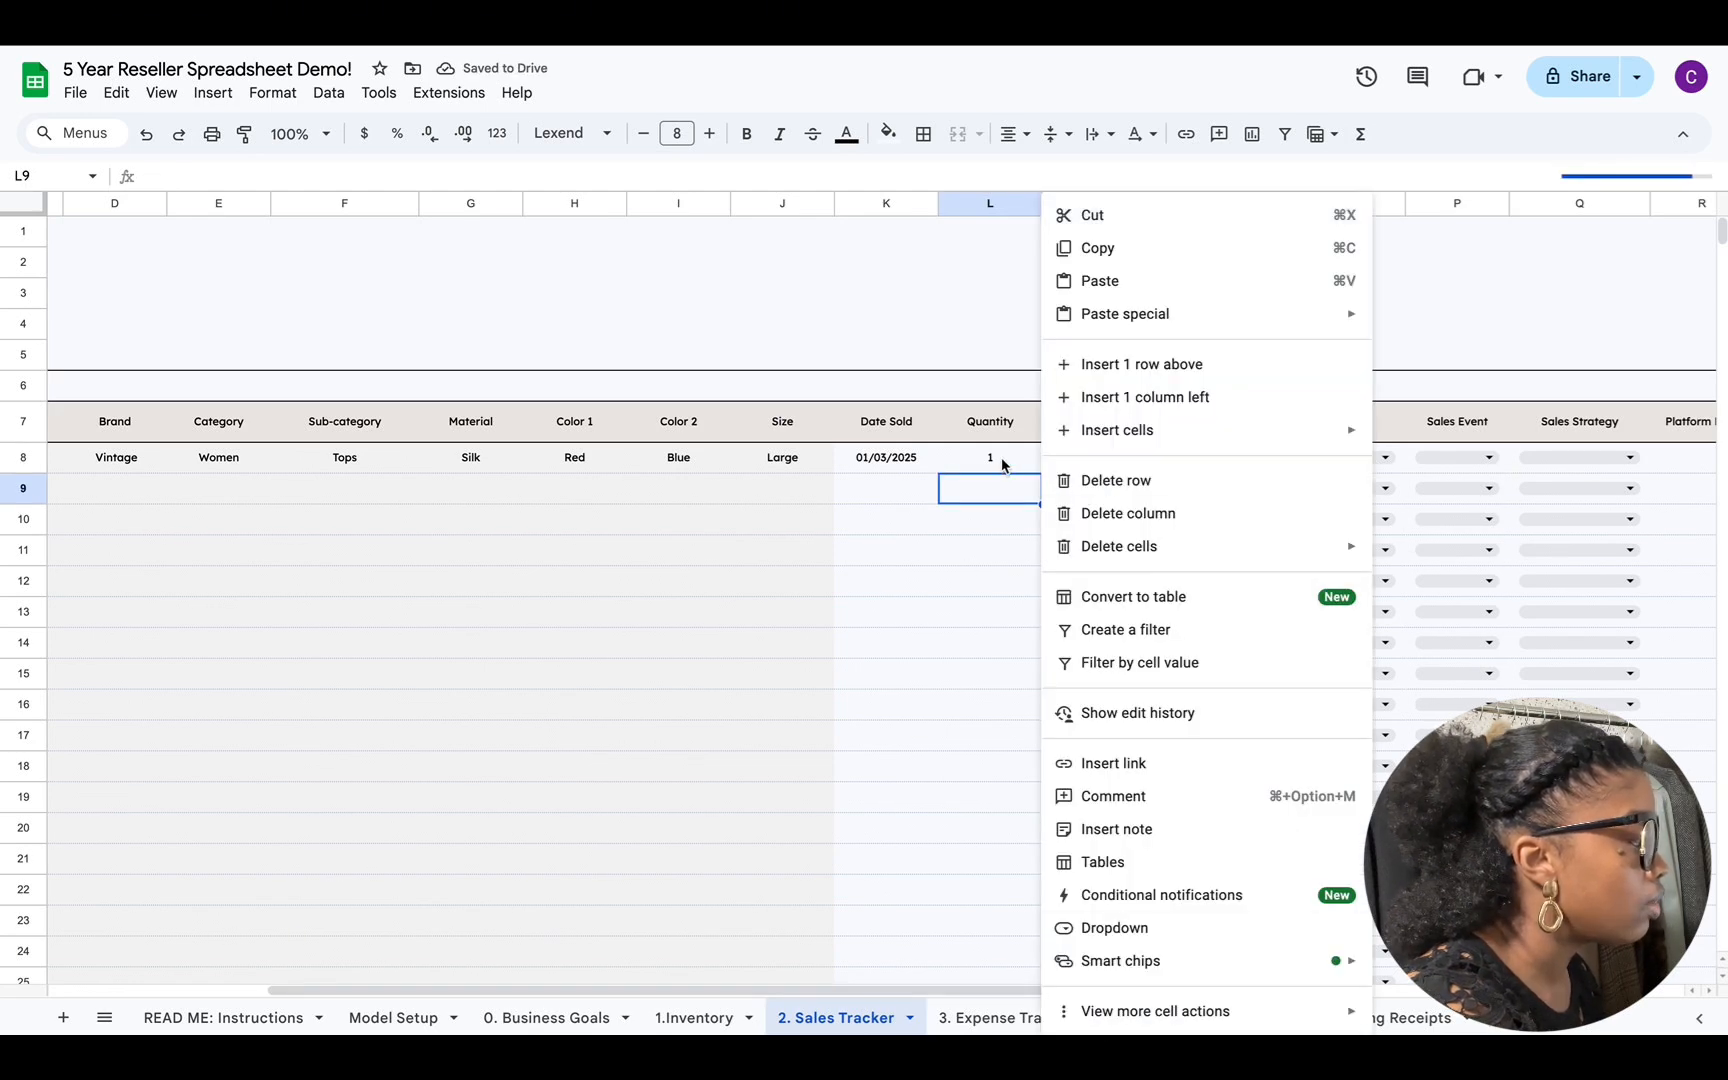
left_click(1003, 462)
Step: Set the blouse sale's Platform Sold to eBay and its Sales Event to Closet Sale
scroll(1155, 985, "right", 1)
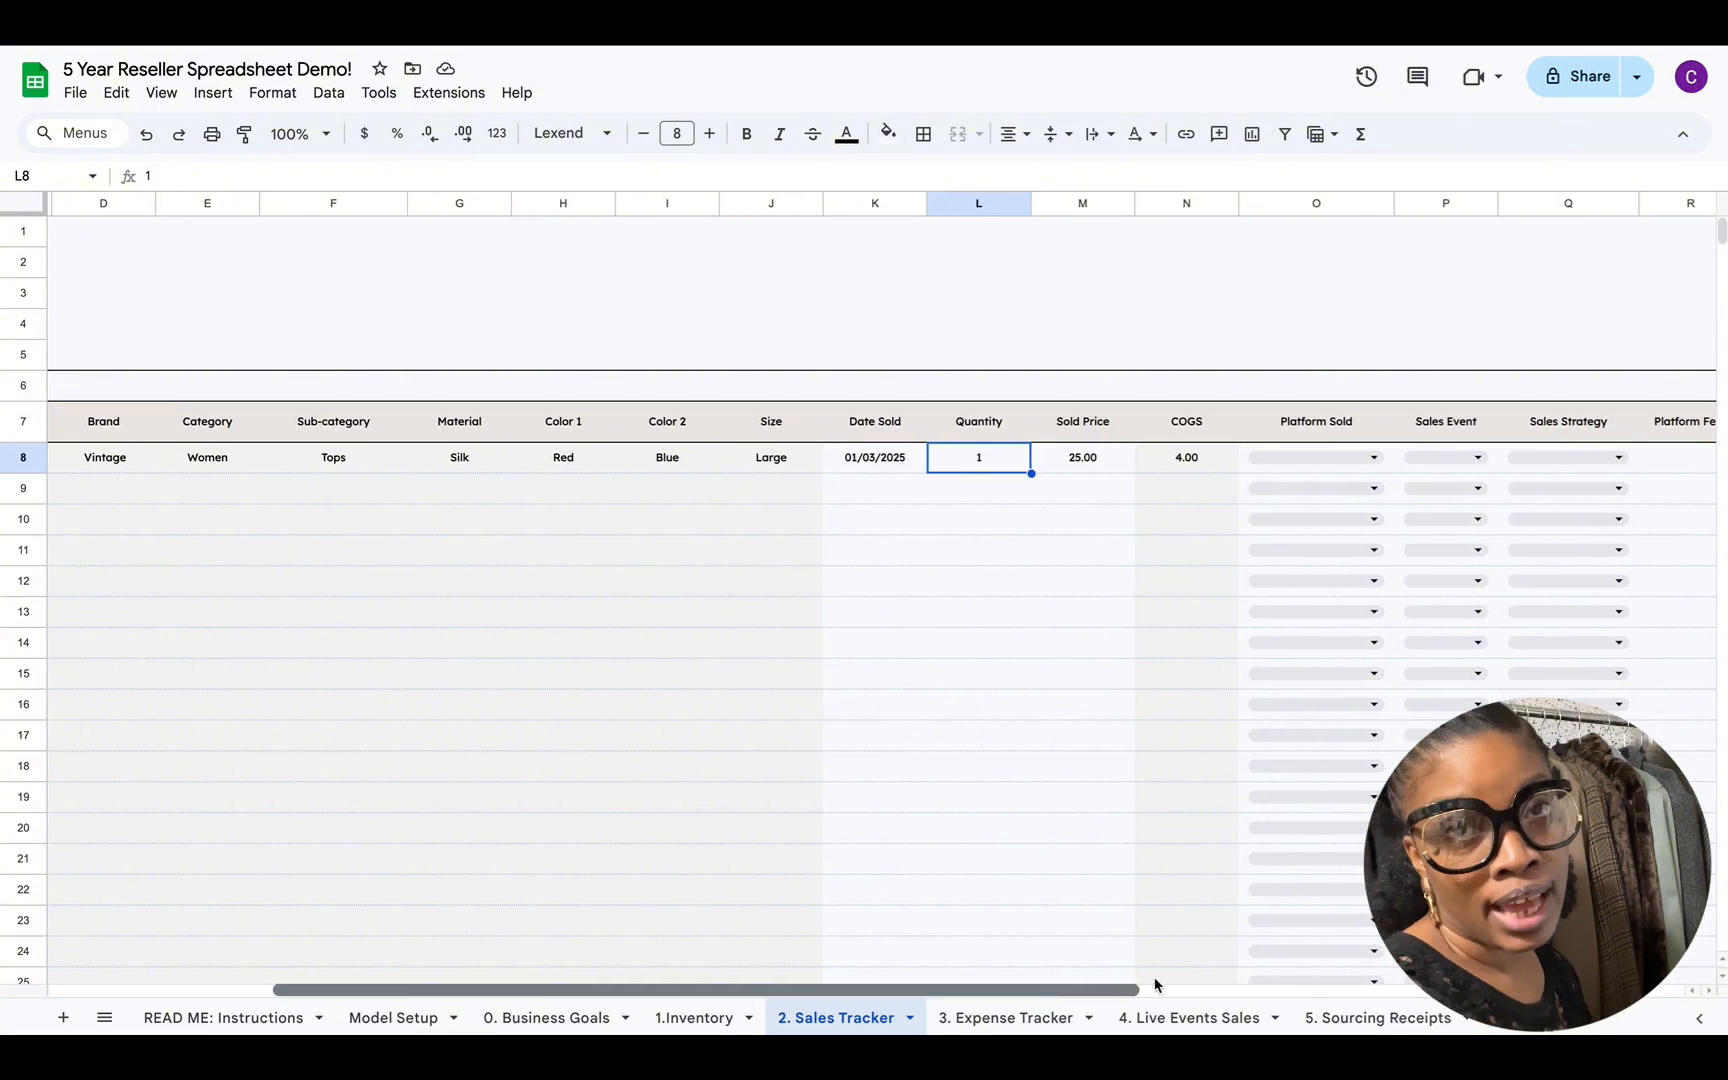
scroll(1155, 985, "right", 3)
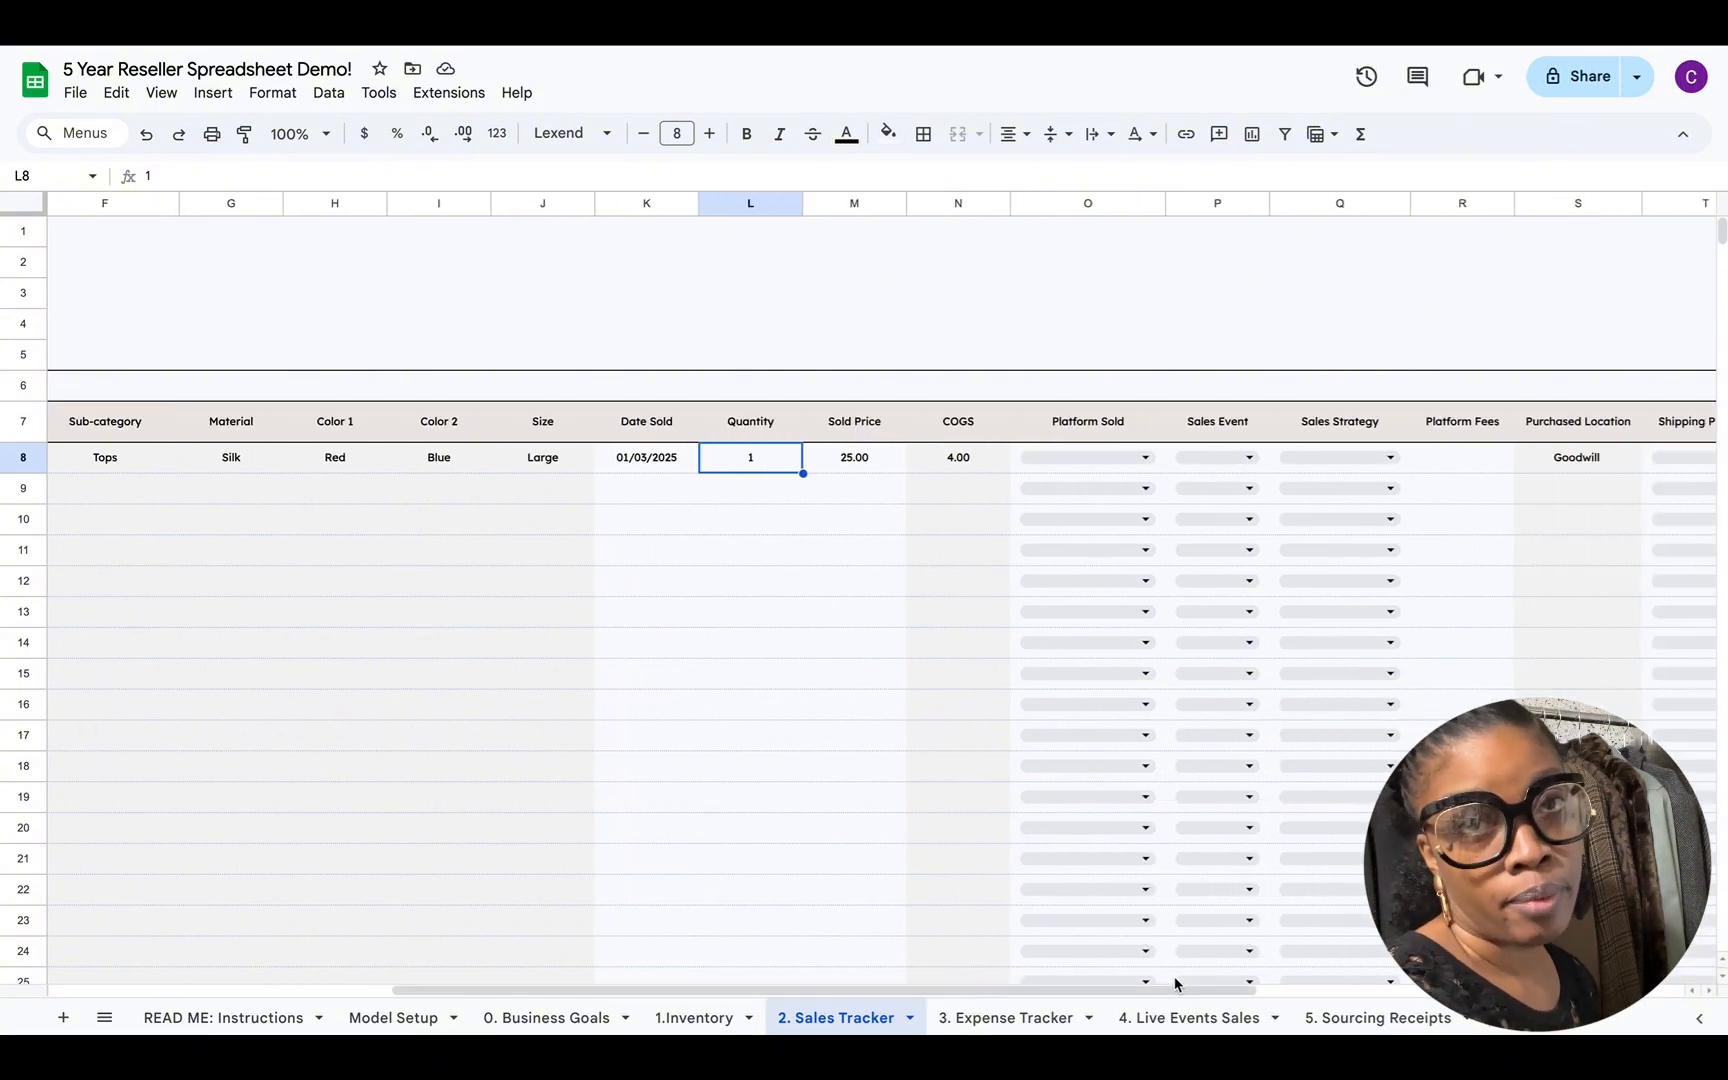
left_click(1142, 458)
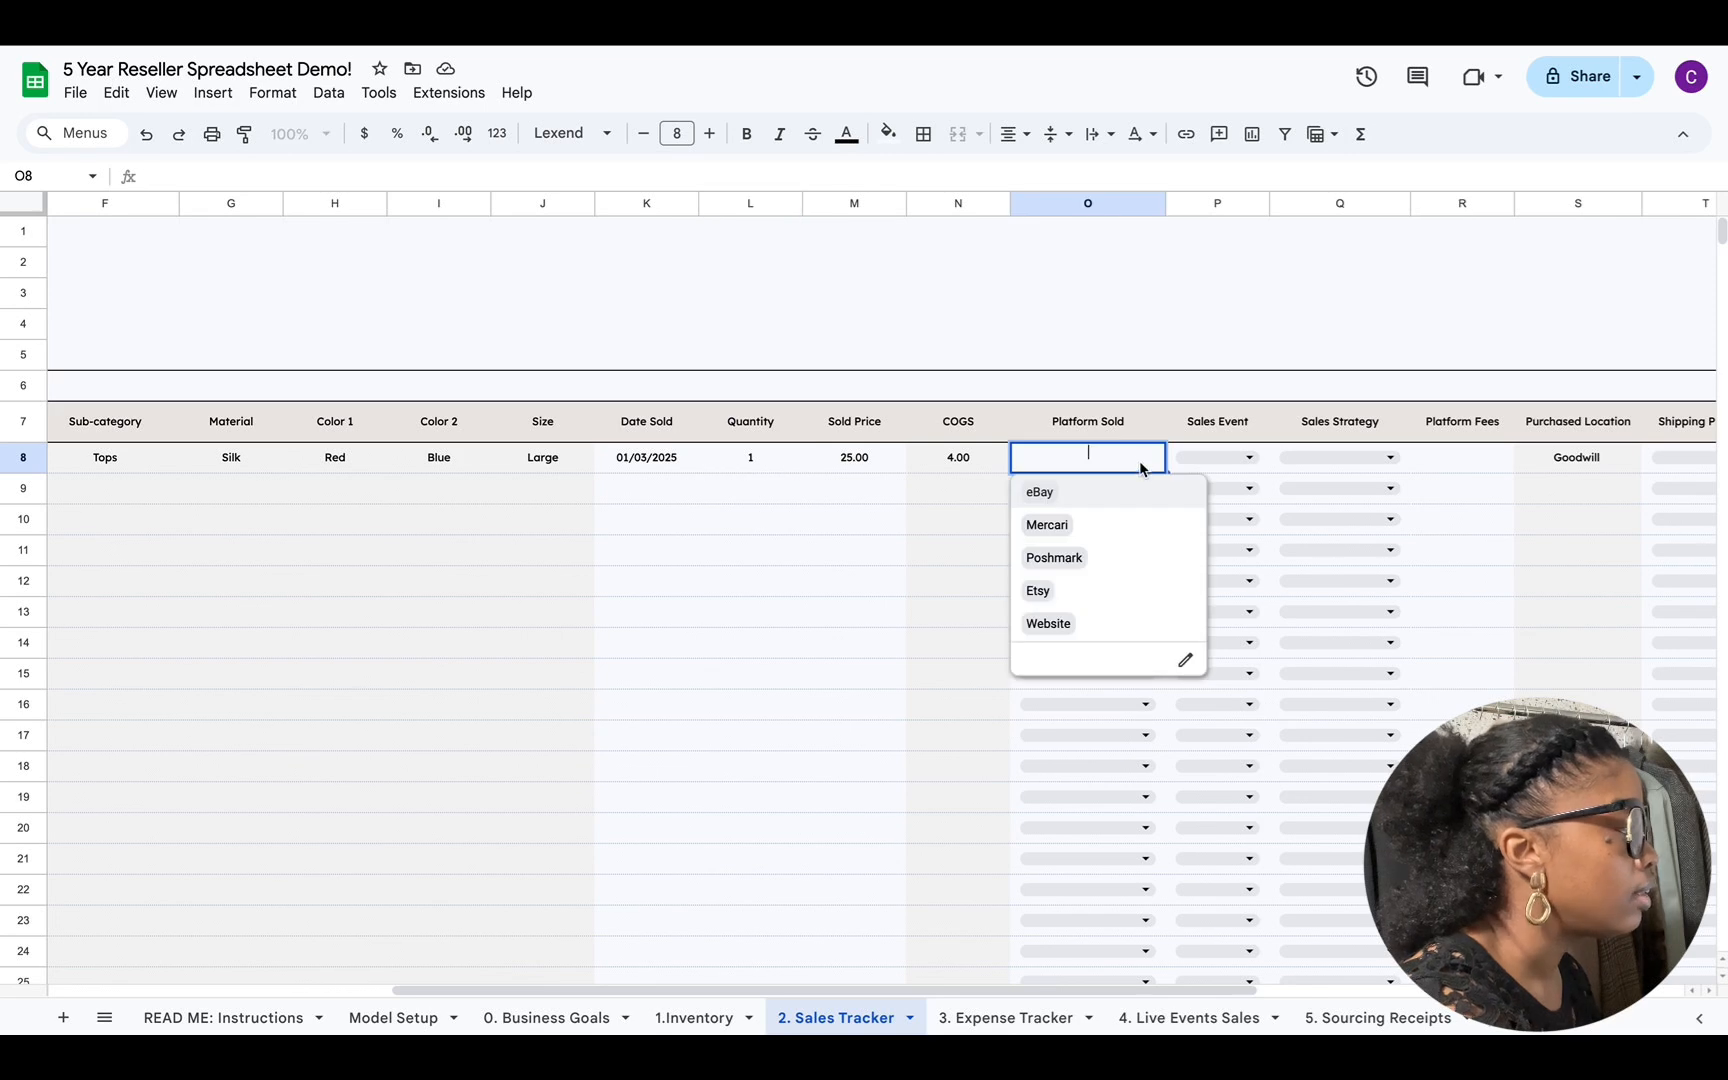
left_click(1137, 492)
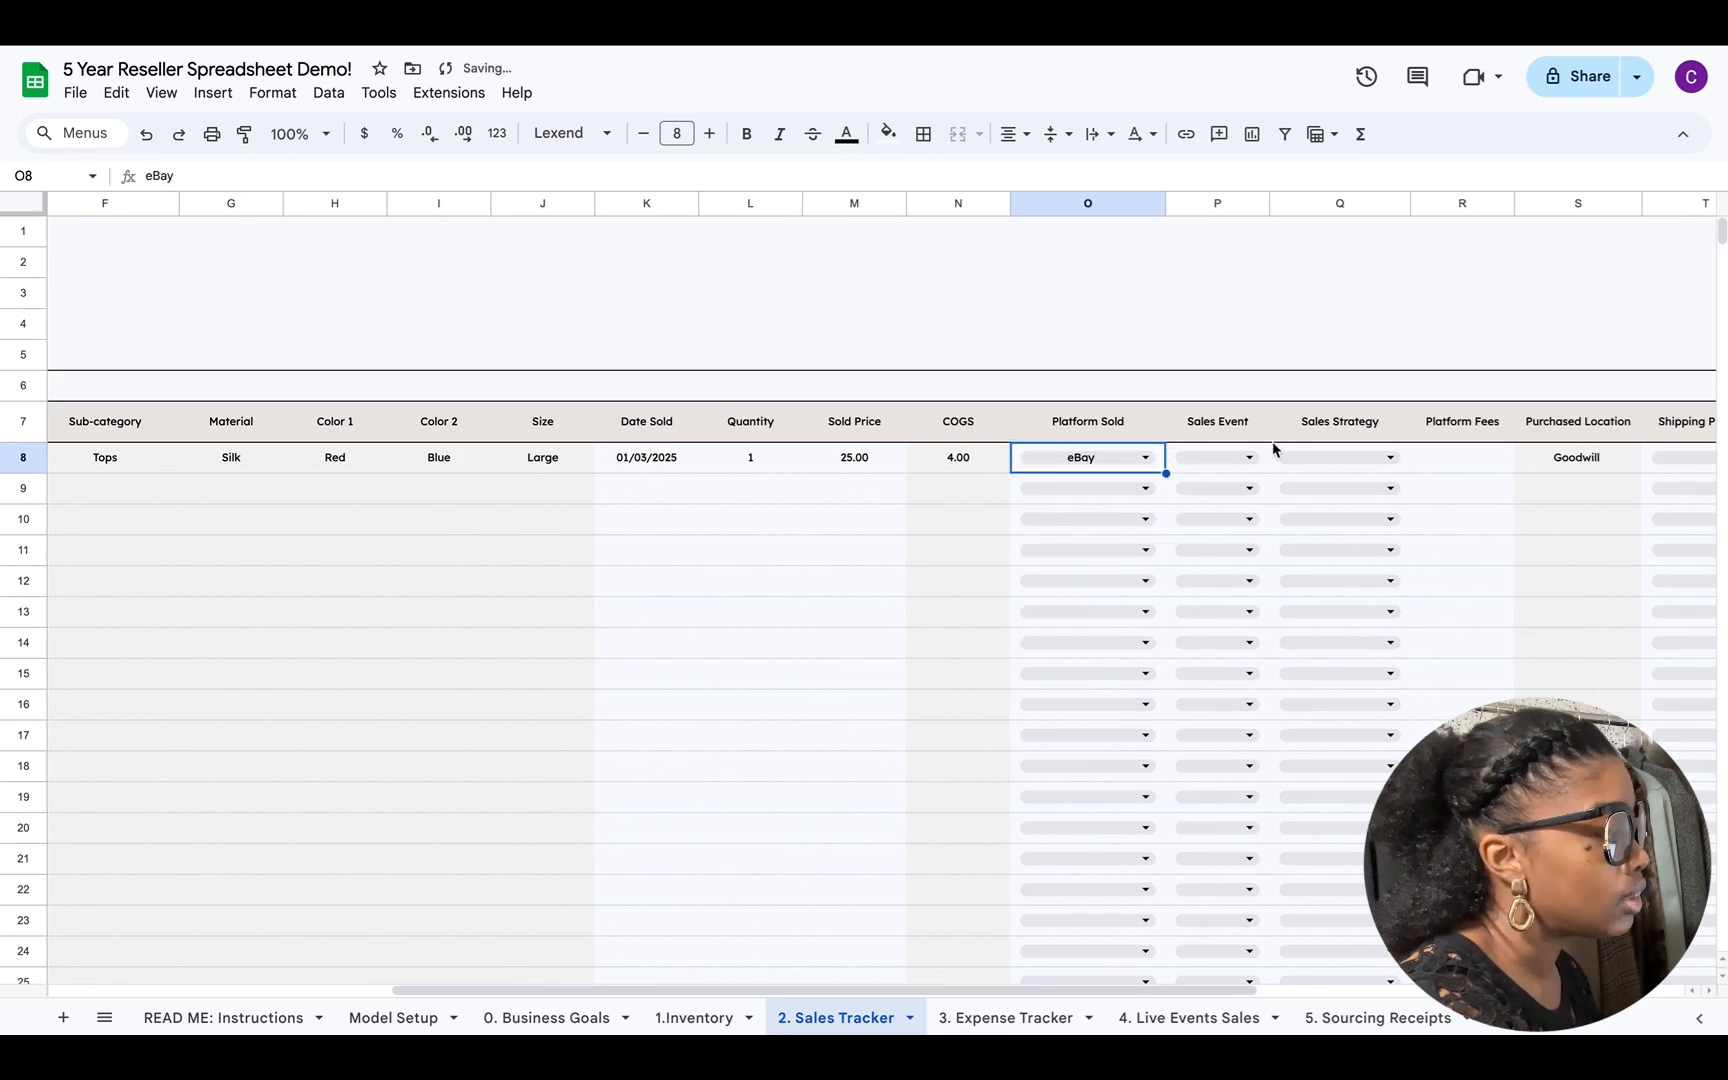
left_click(1247, 457)
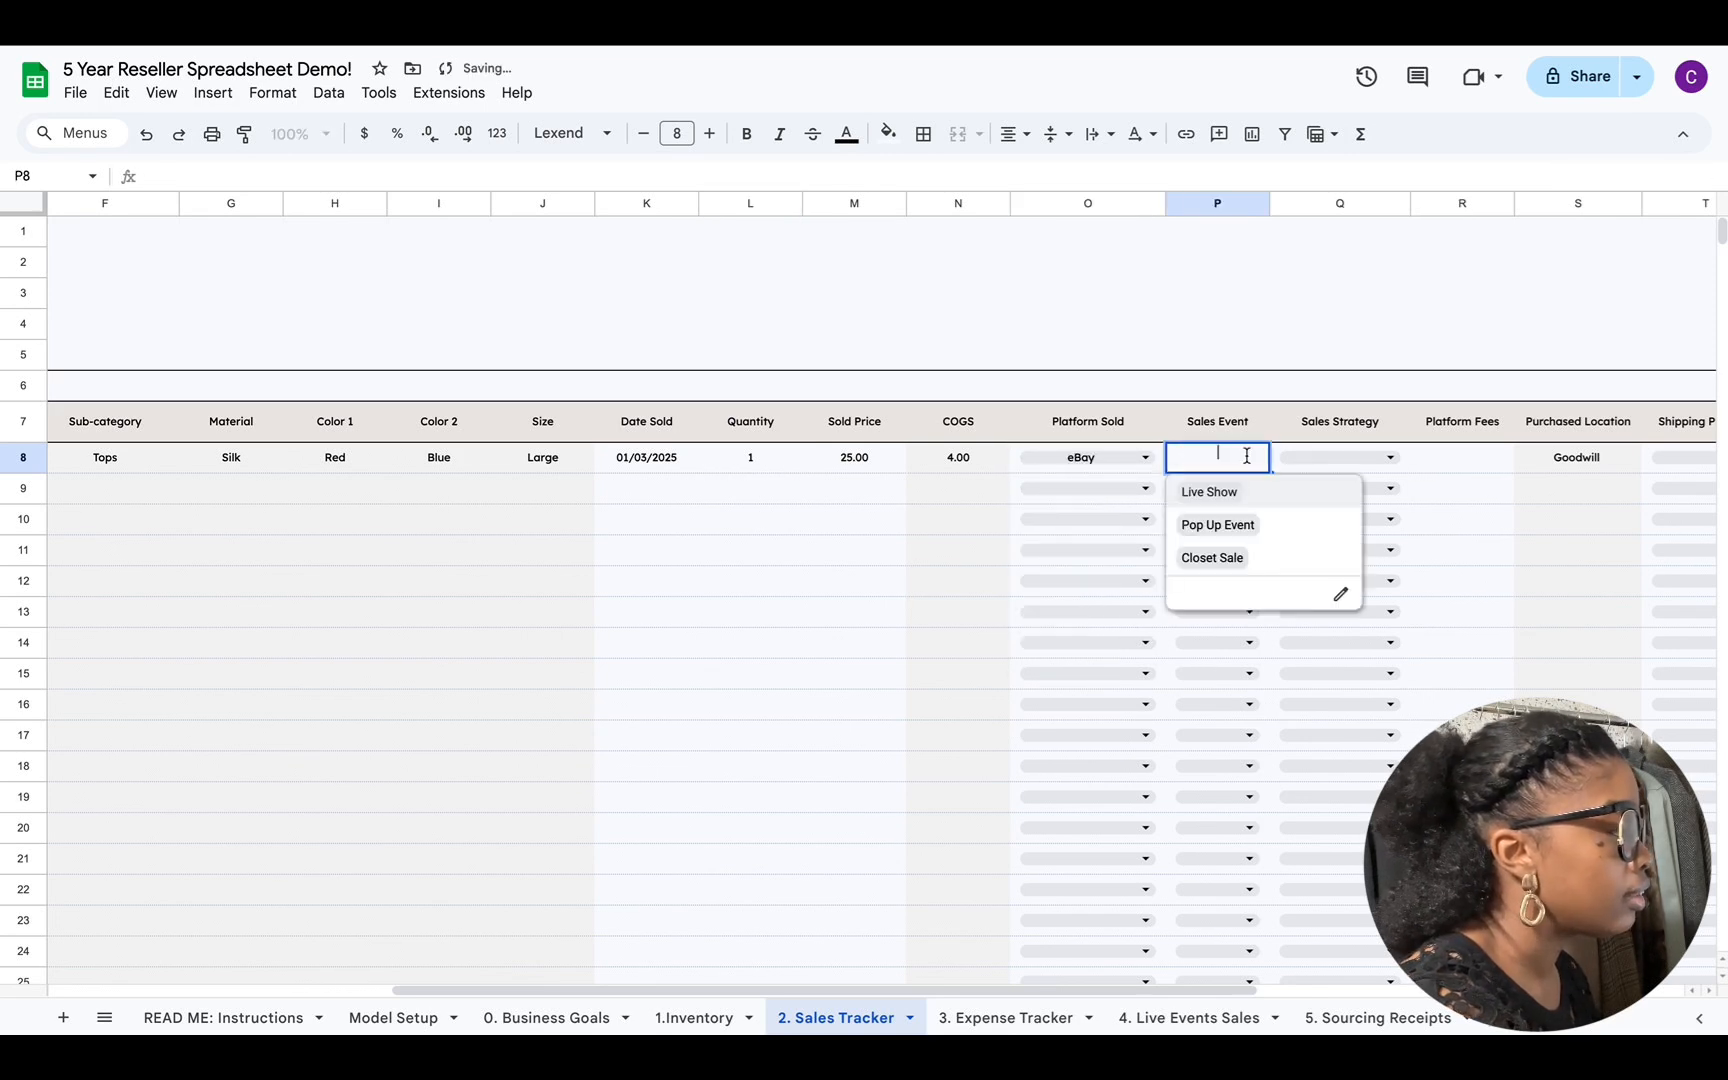
left_click(1257, 560)
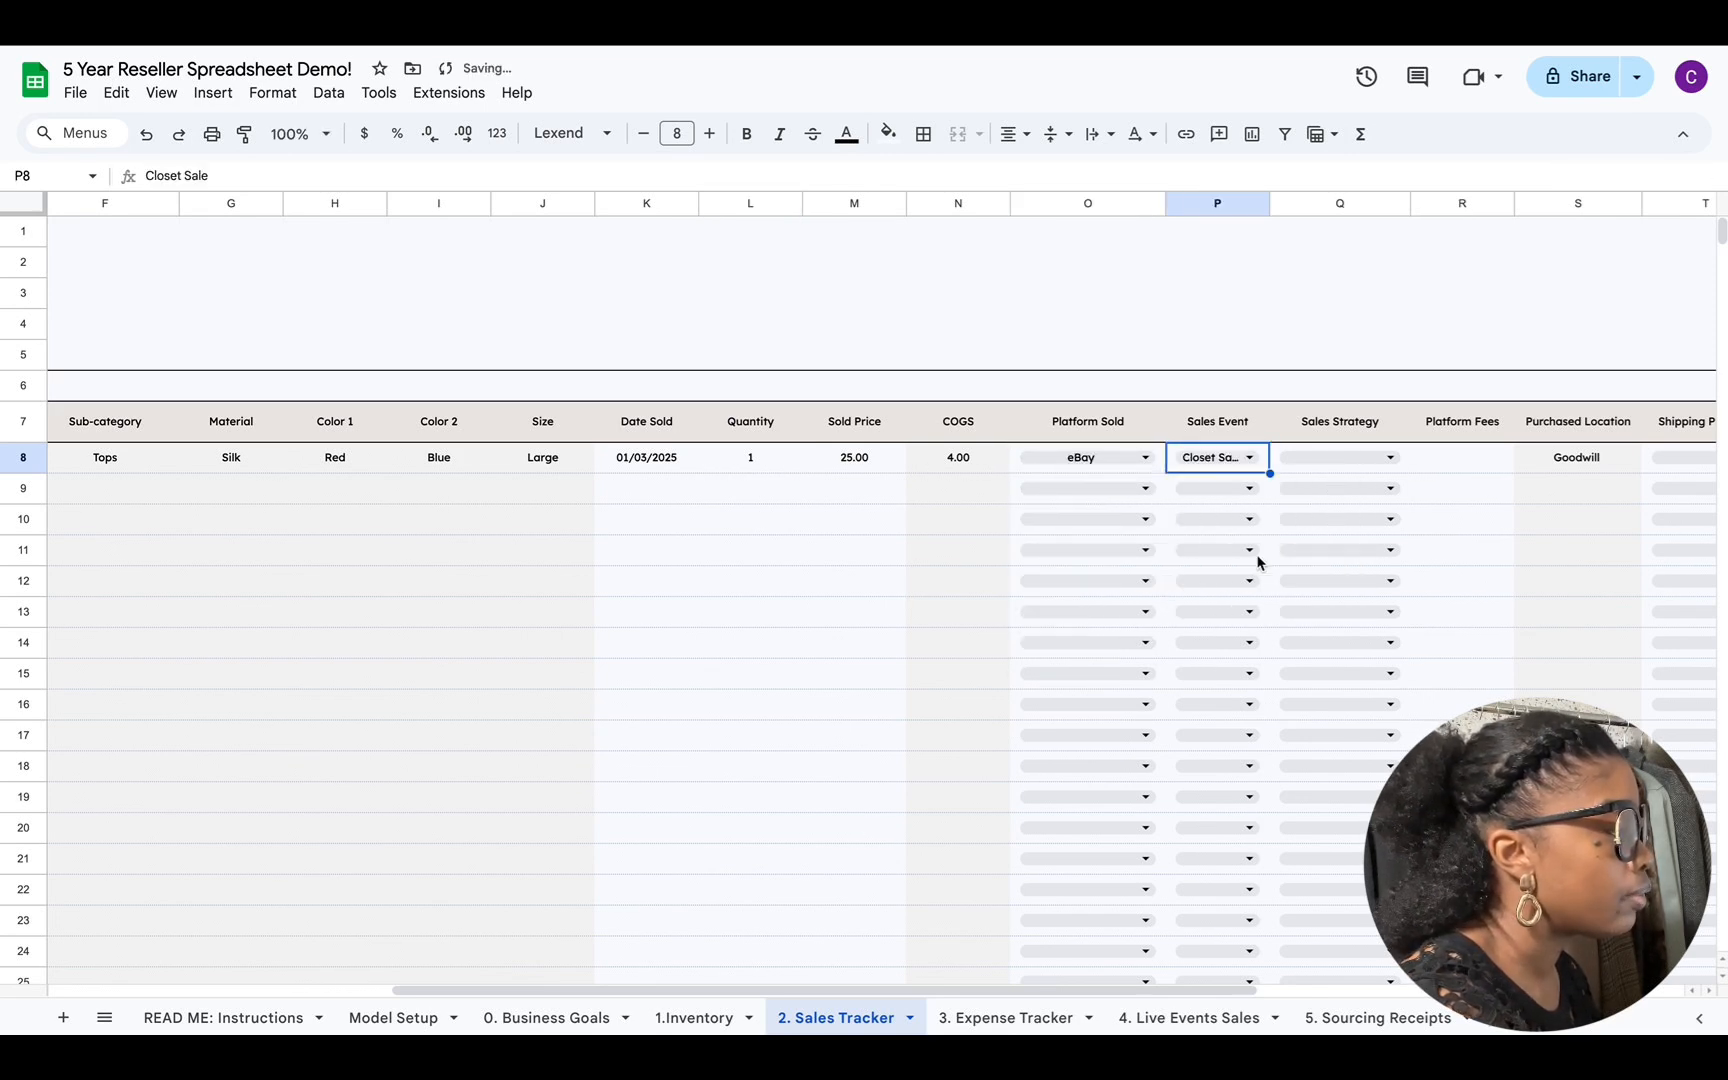
double_click(1257, 458)
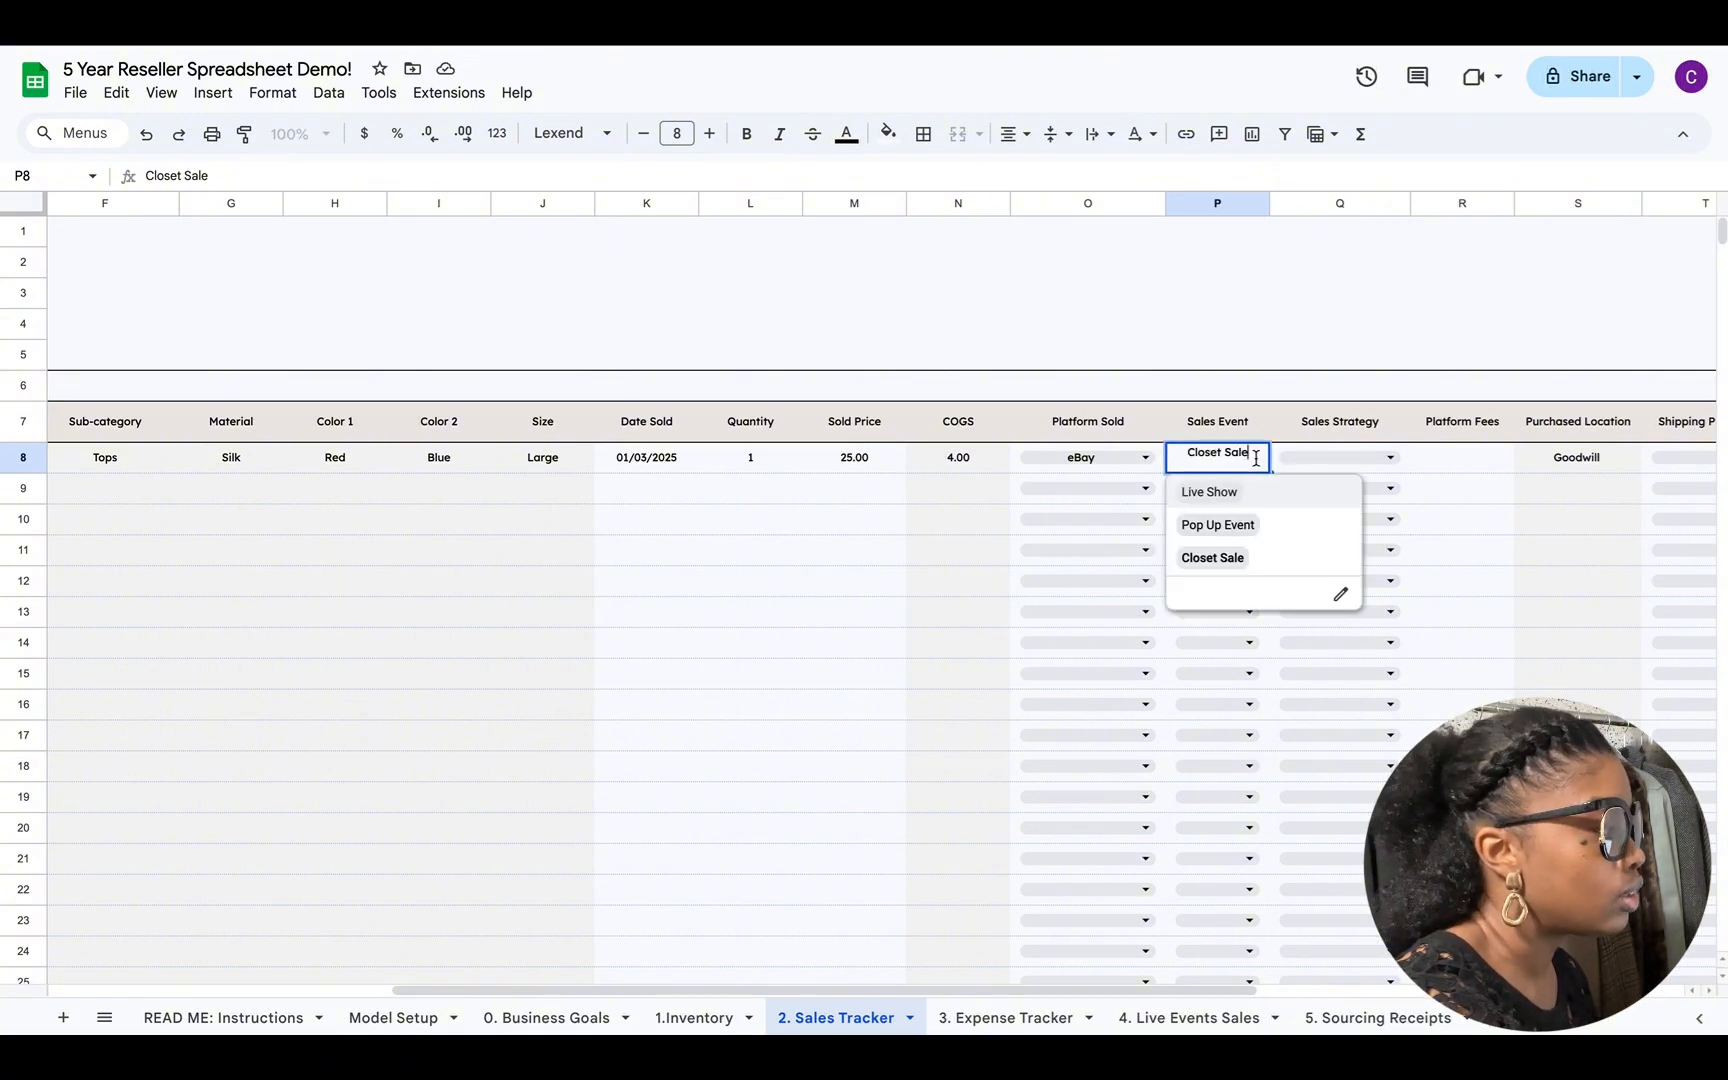
left_click(1426, 462)
Step: Set the blouse sale's Sales Strategy to Full Price and enter platform fees of 3.50
left_click(1398, 464)
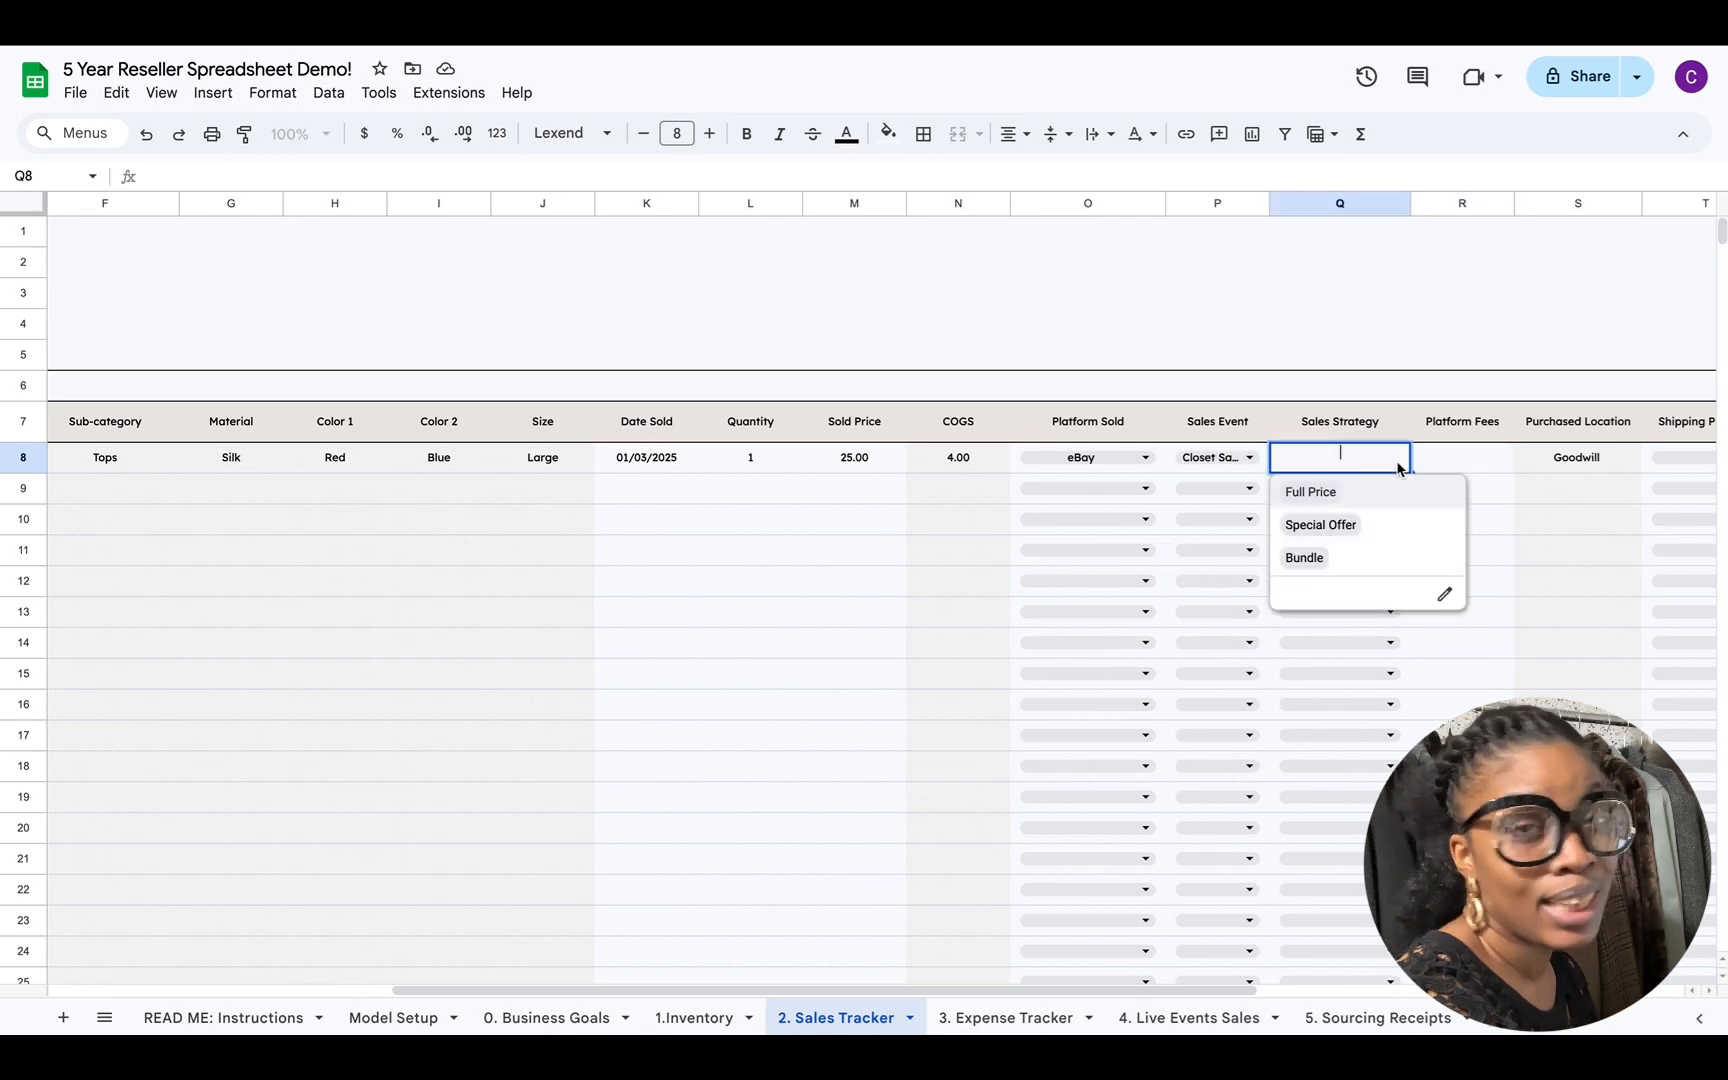
left_click(1357, 497)
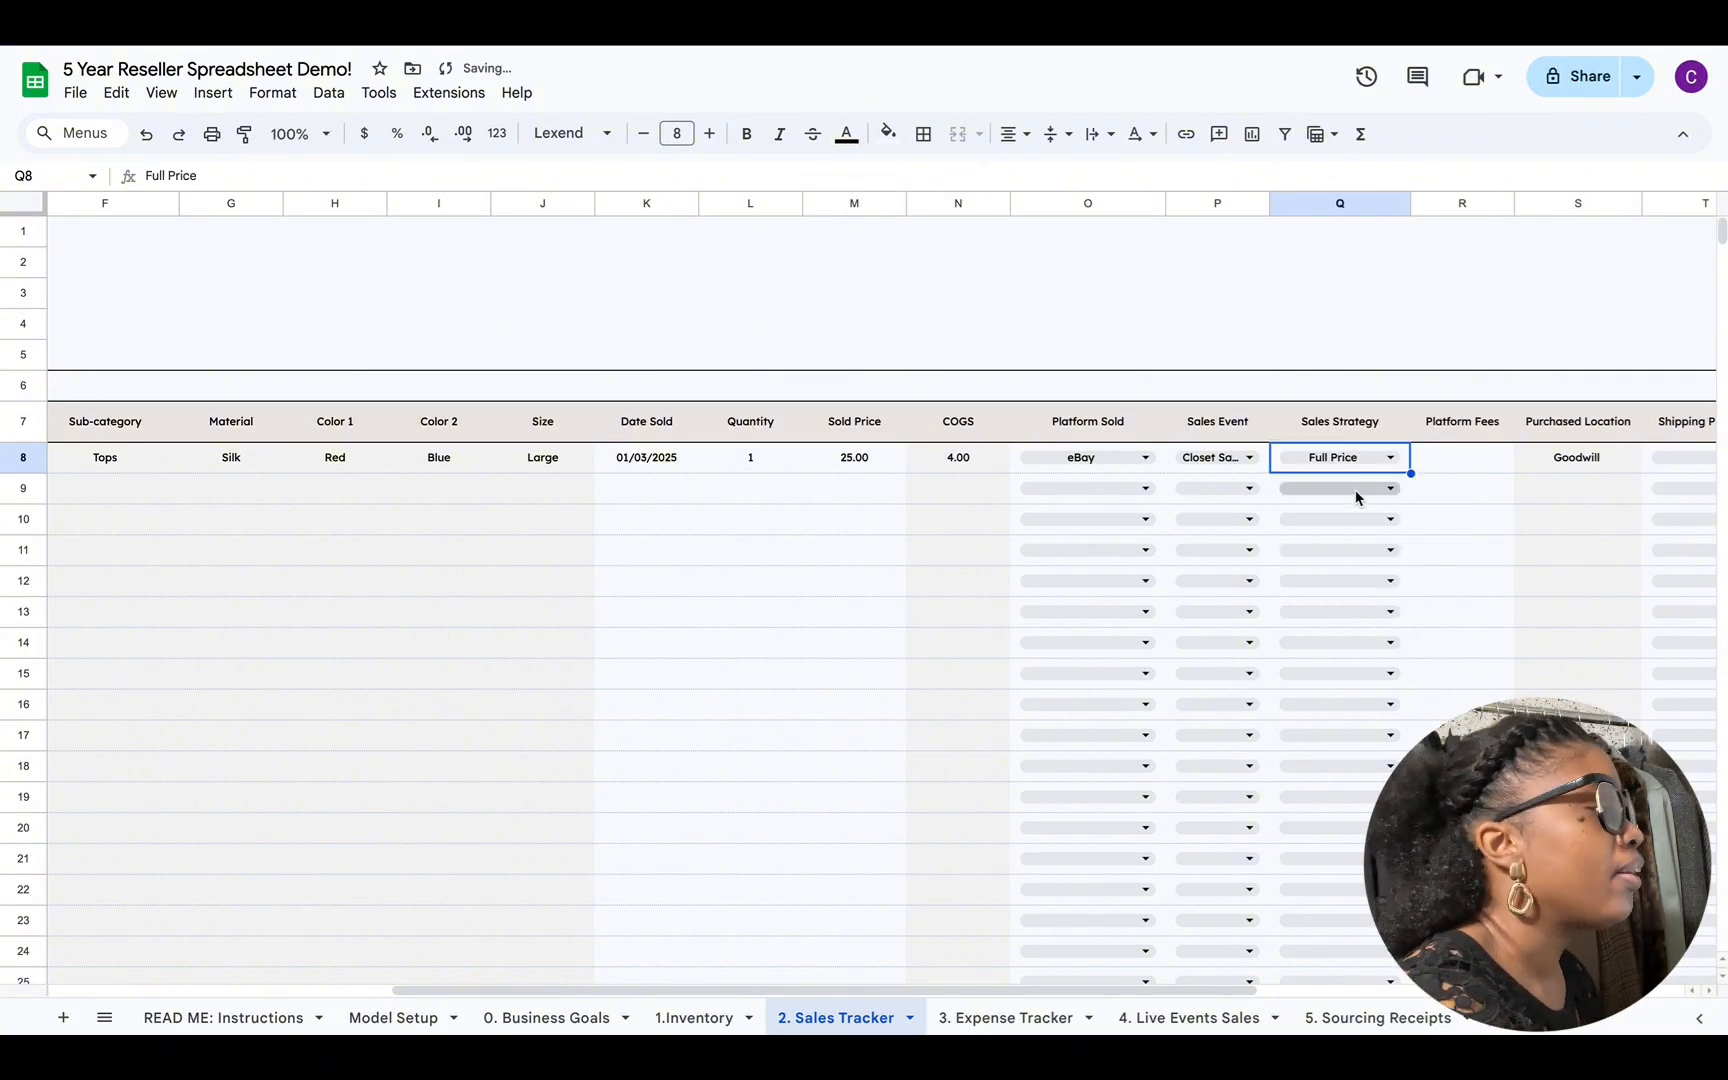
left_click(1446, 460)
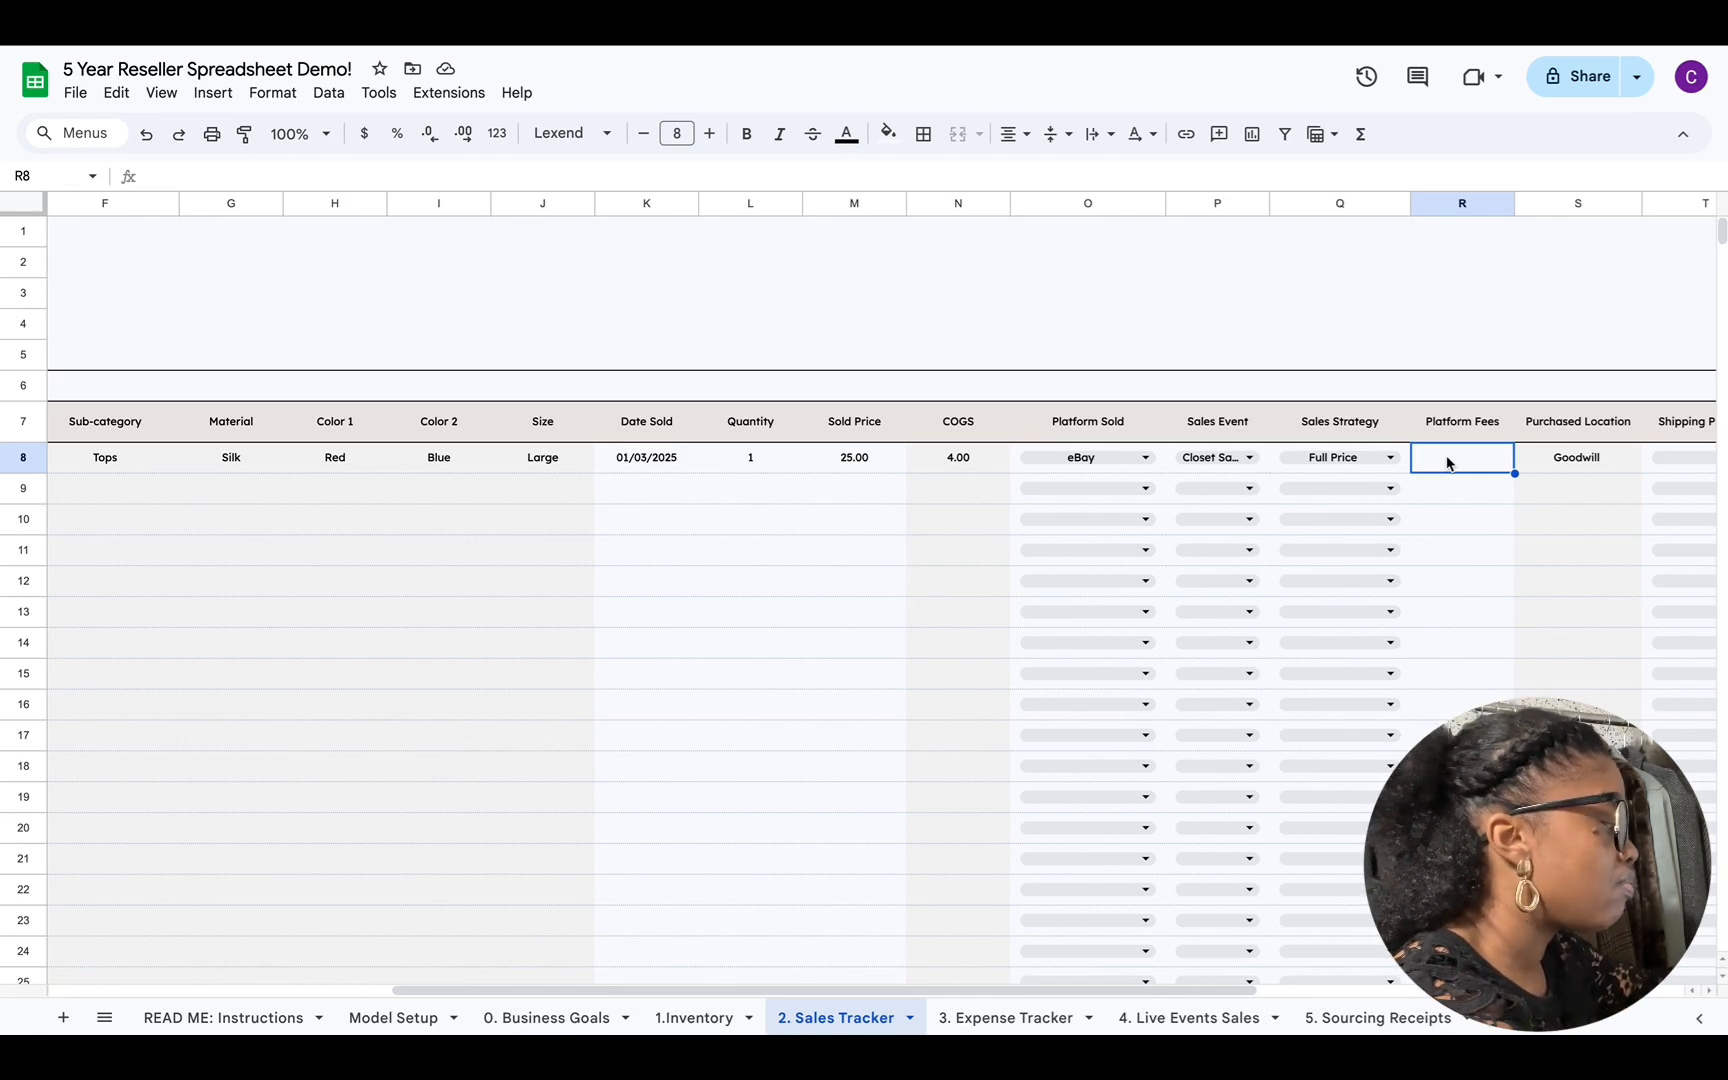
type("3.50")
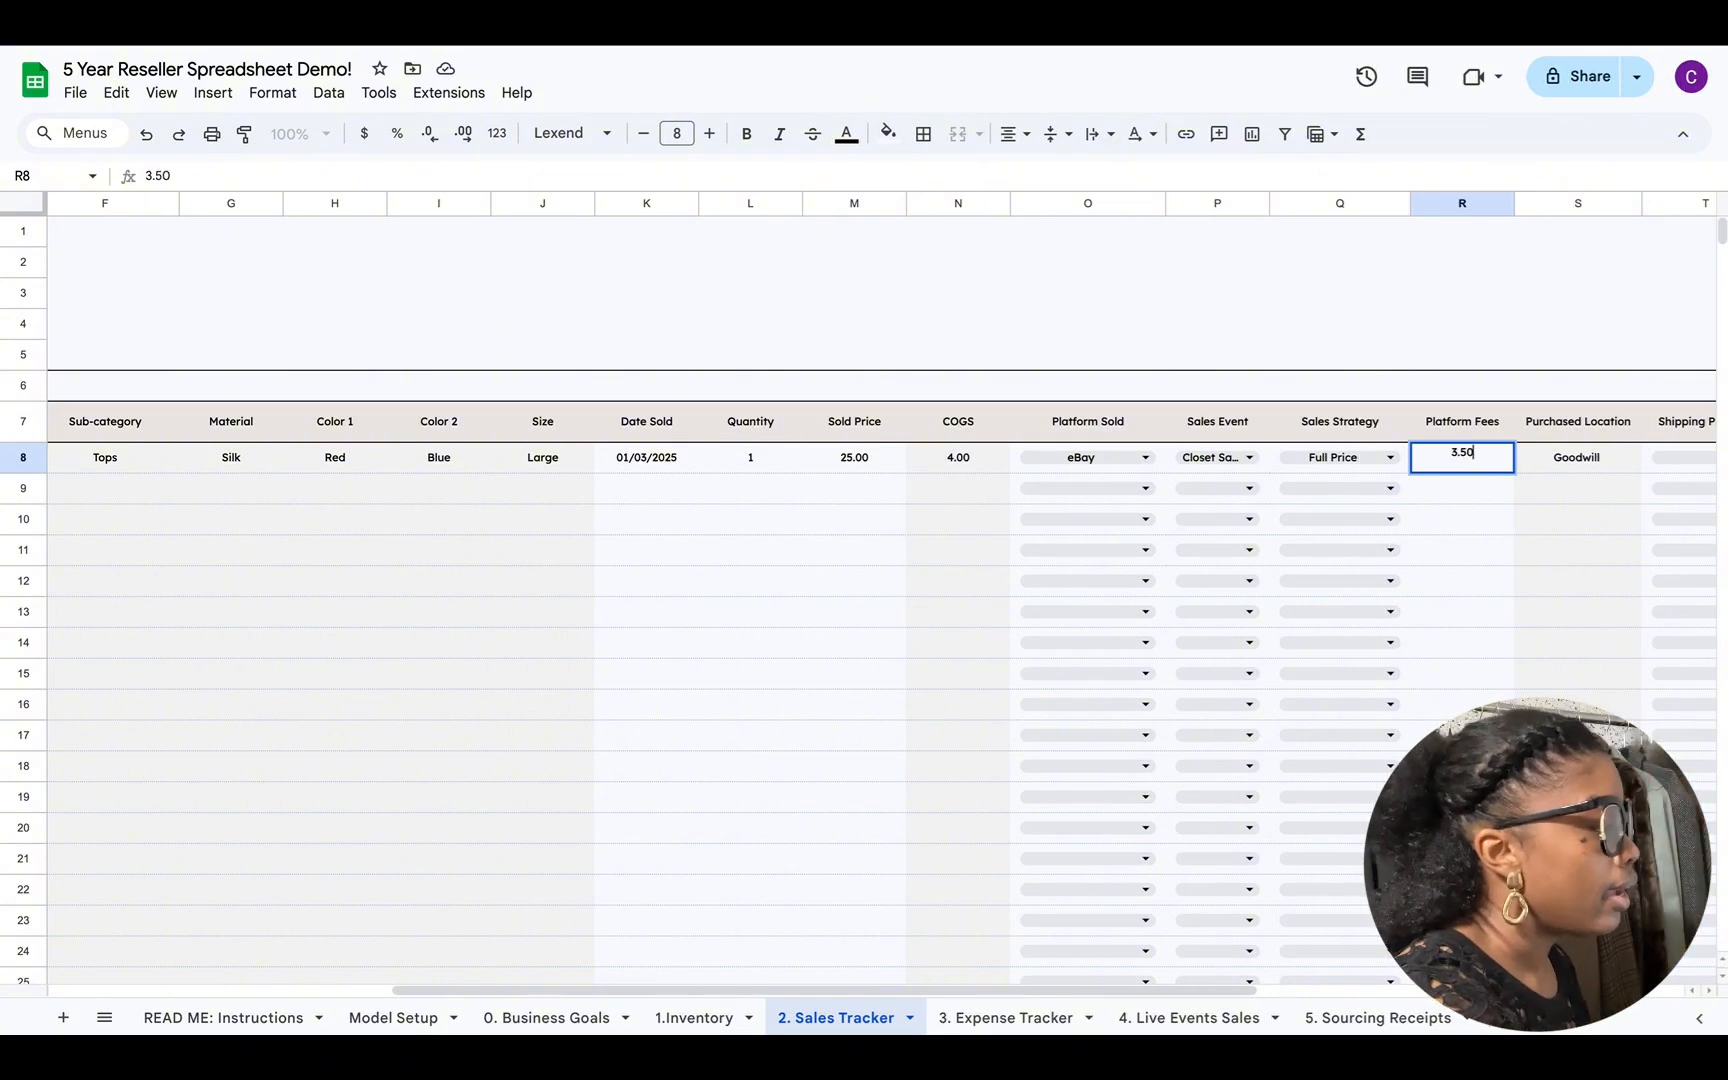
key("Return")
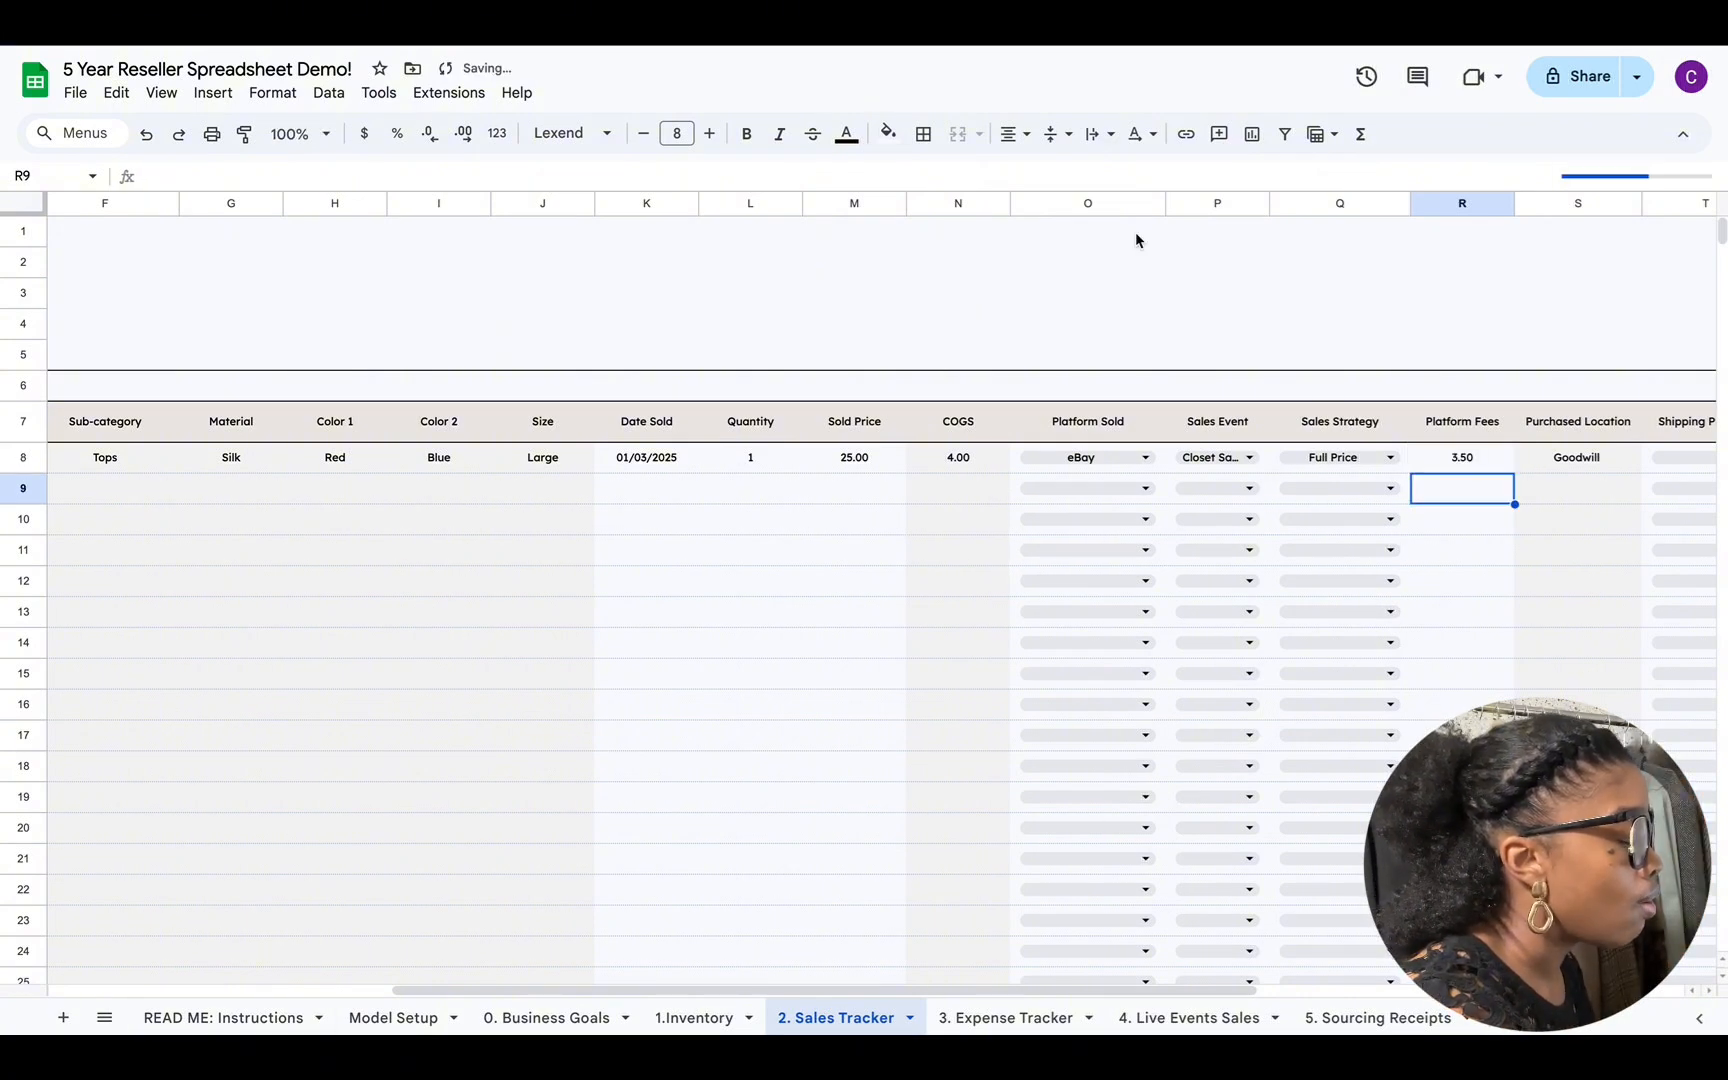
scroll(1176, 990, "right", 5)
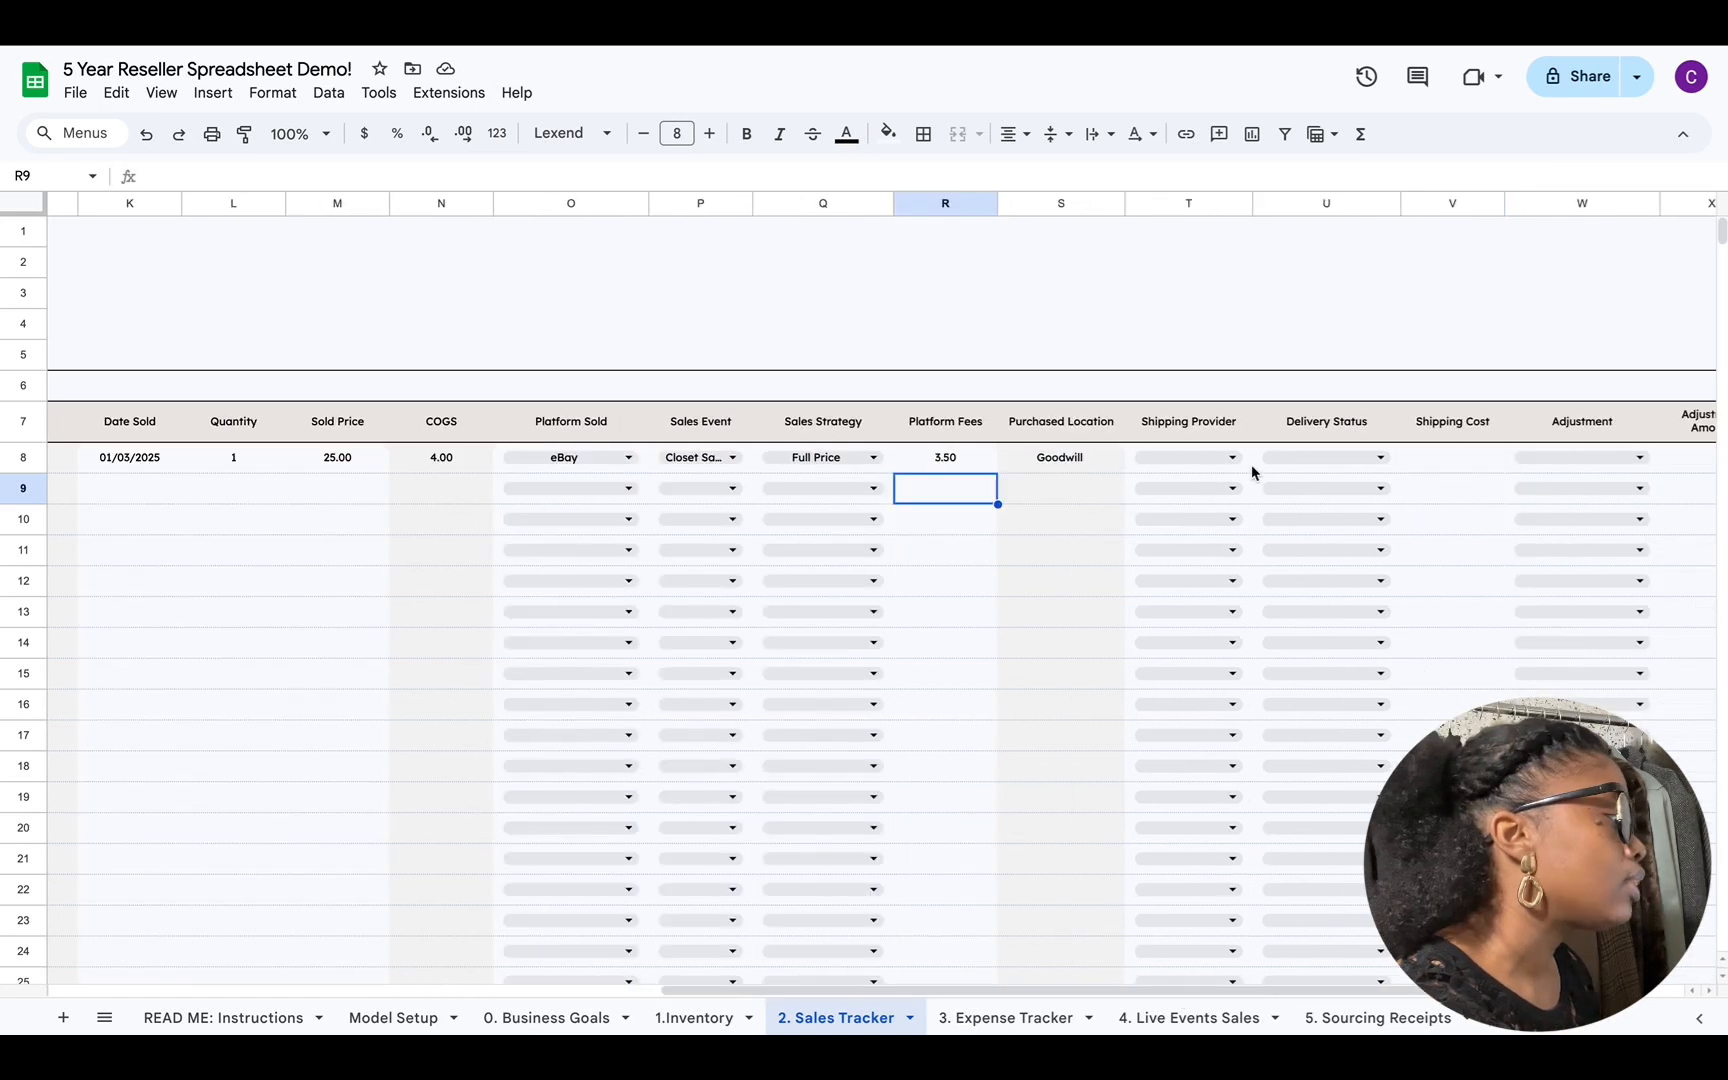
Step: Set the blouse sale's Shipping Provider to USPS and its Delivery Status to Shipped
left_click(1229, 457)
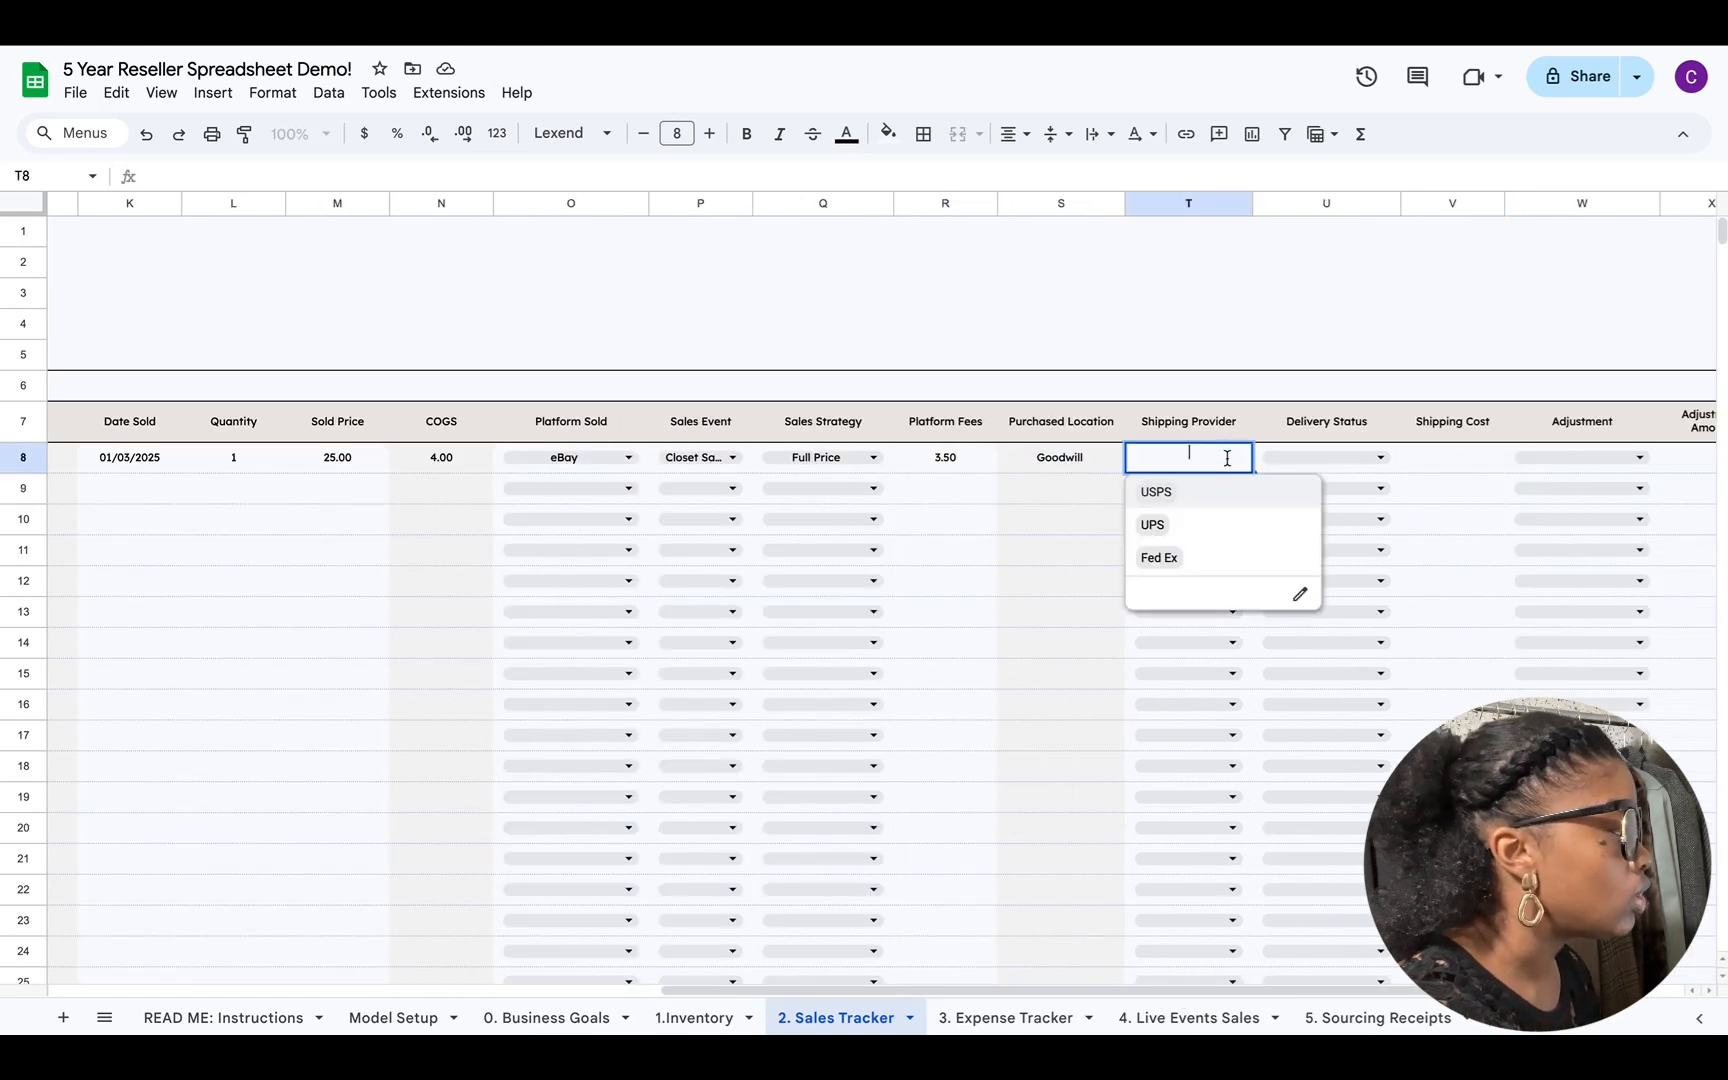
left_click(1228, 492)
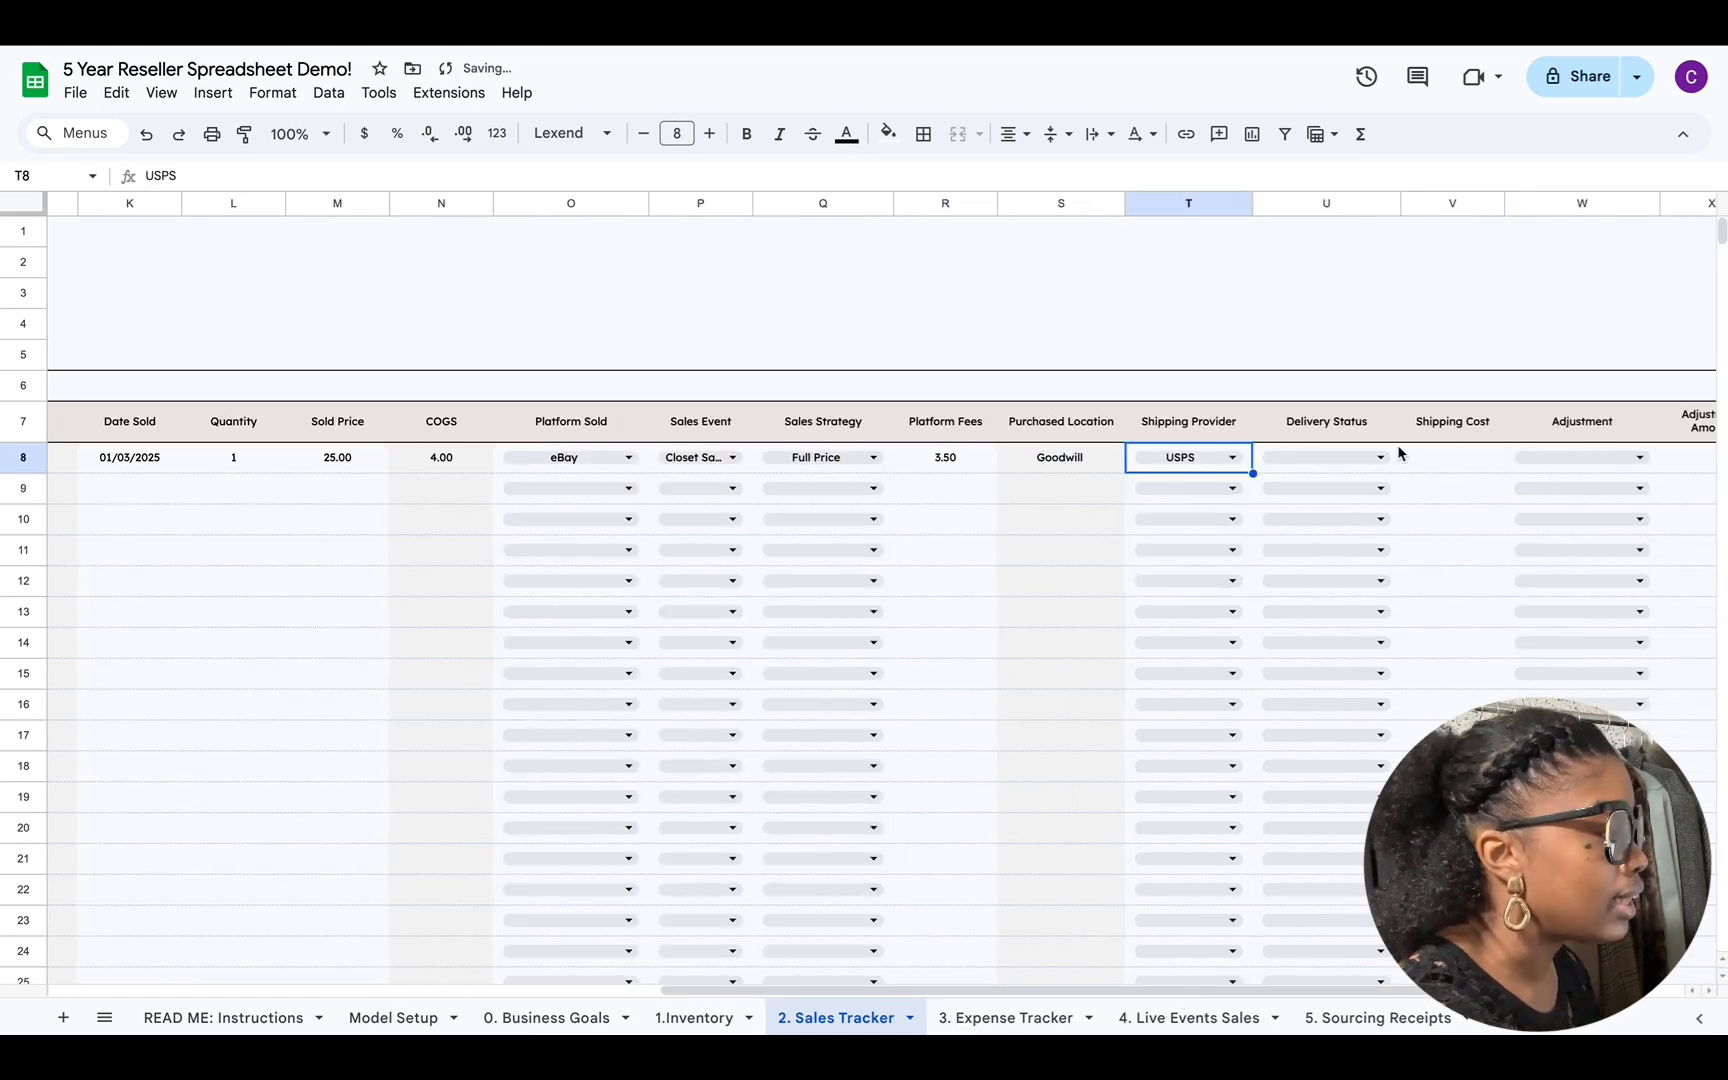
left_click(1355, 457)
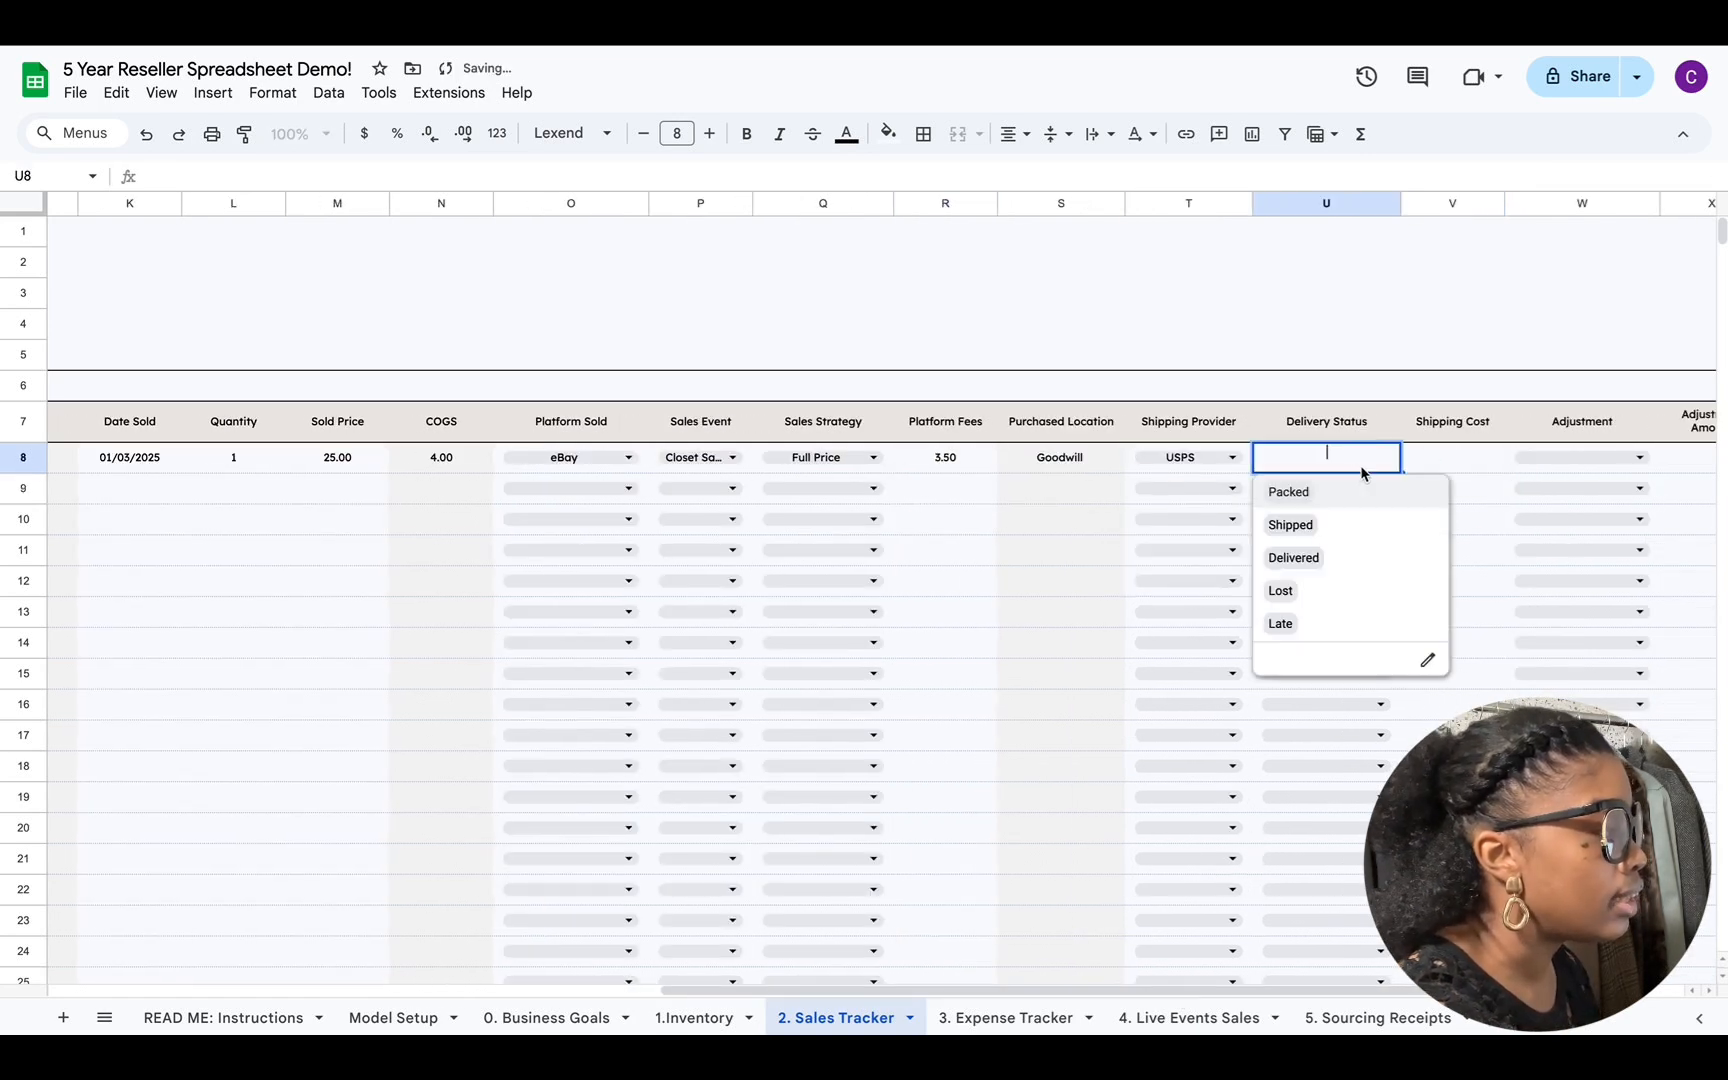
left_click(1358, 531)
Step: Enter a shipping cost of 5.00 for the blouse sale
left_click(1422, 462)
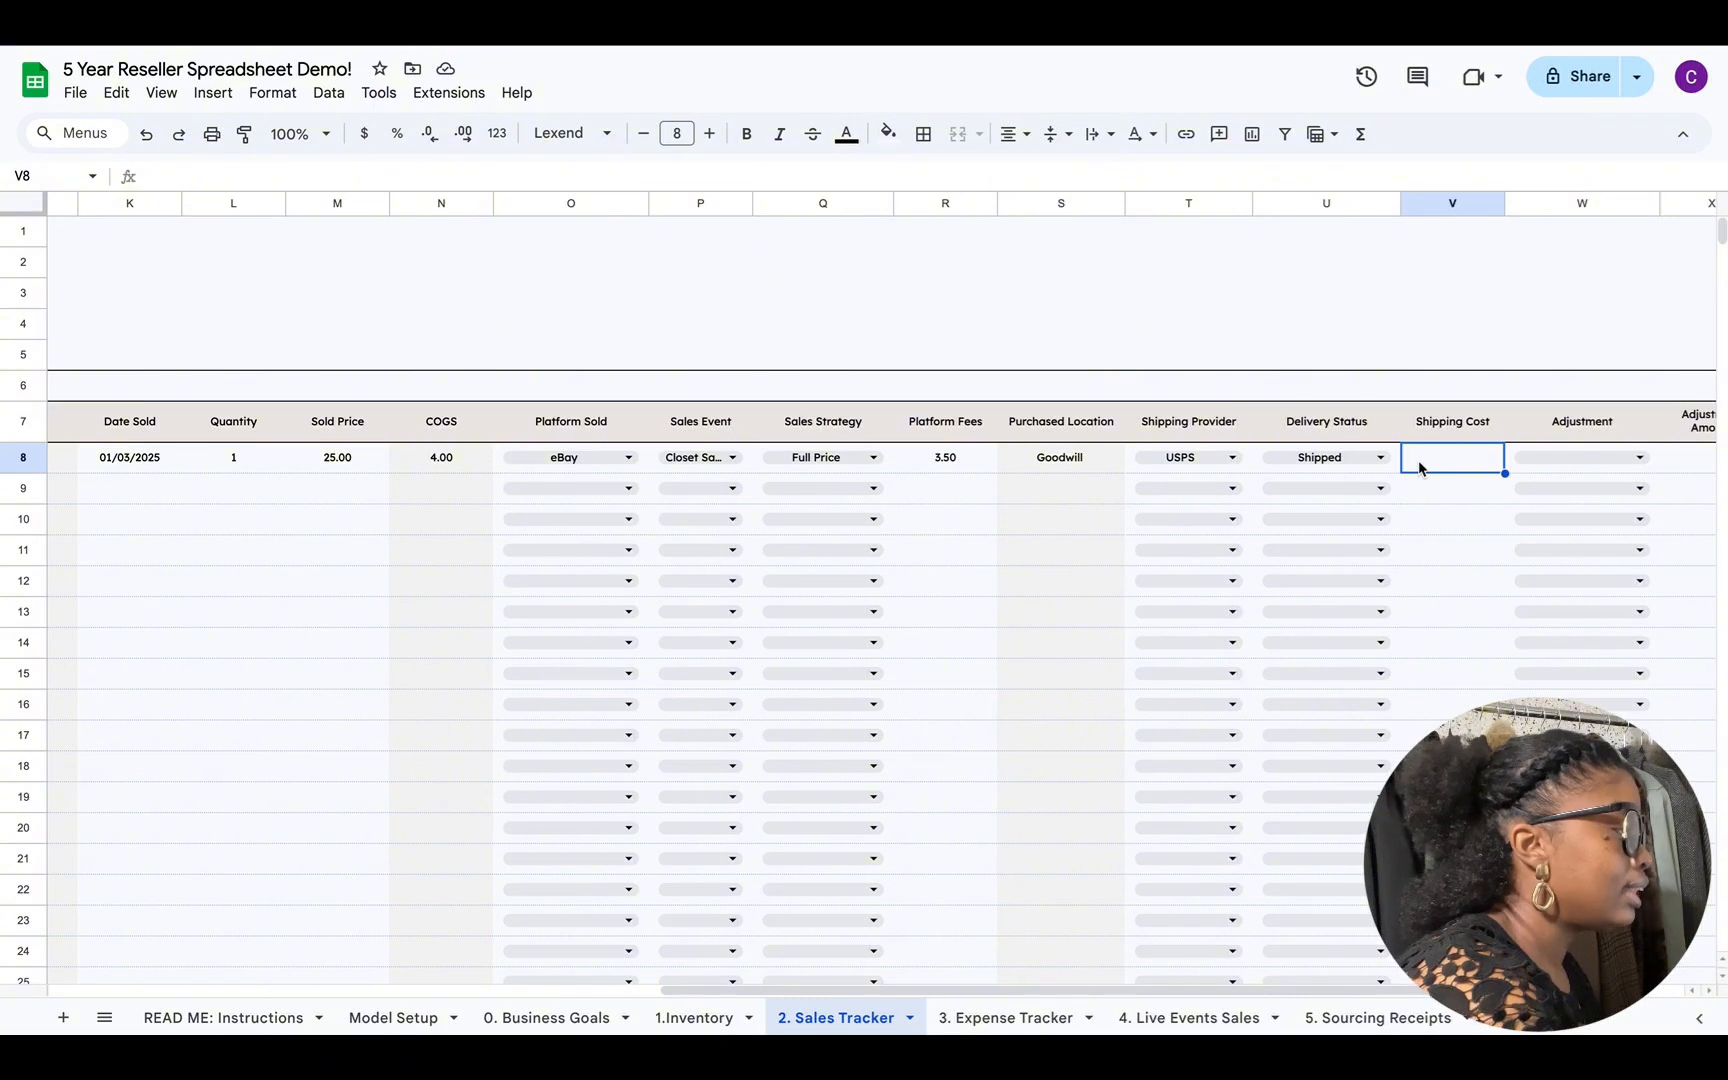
type("5.")
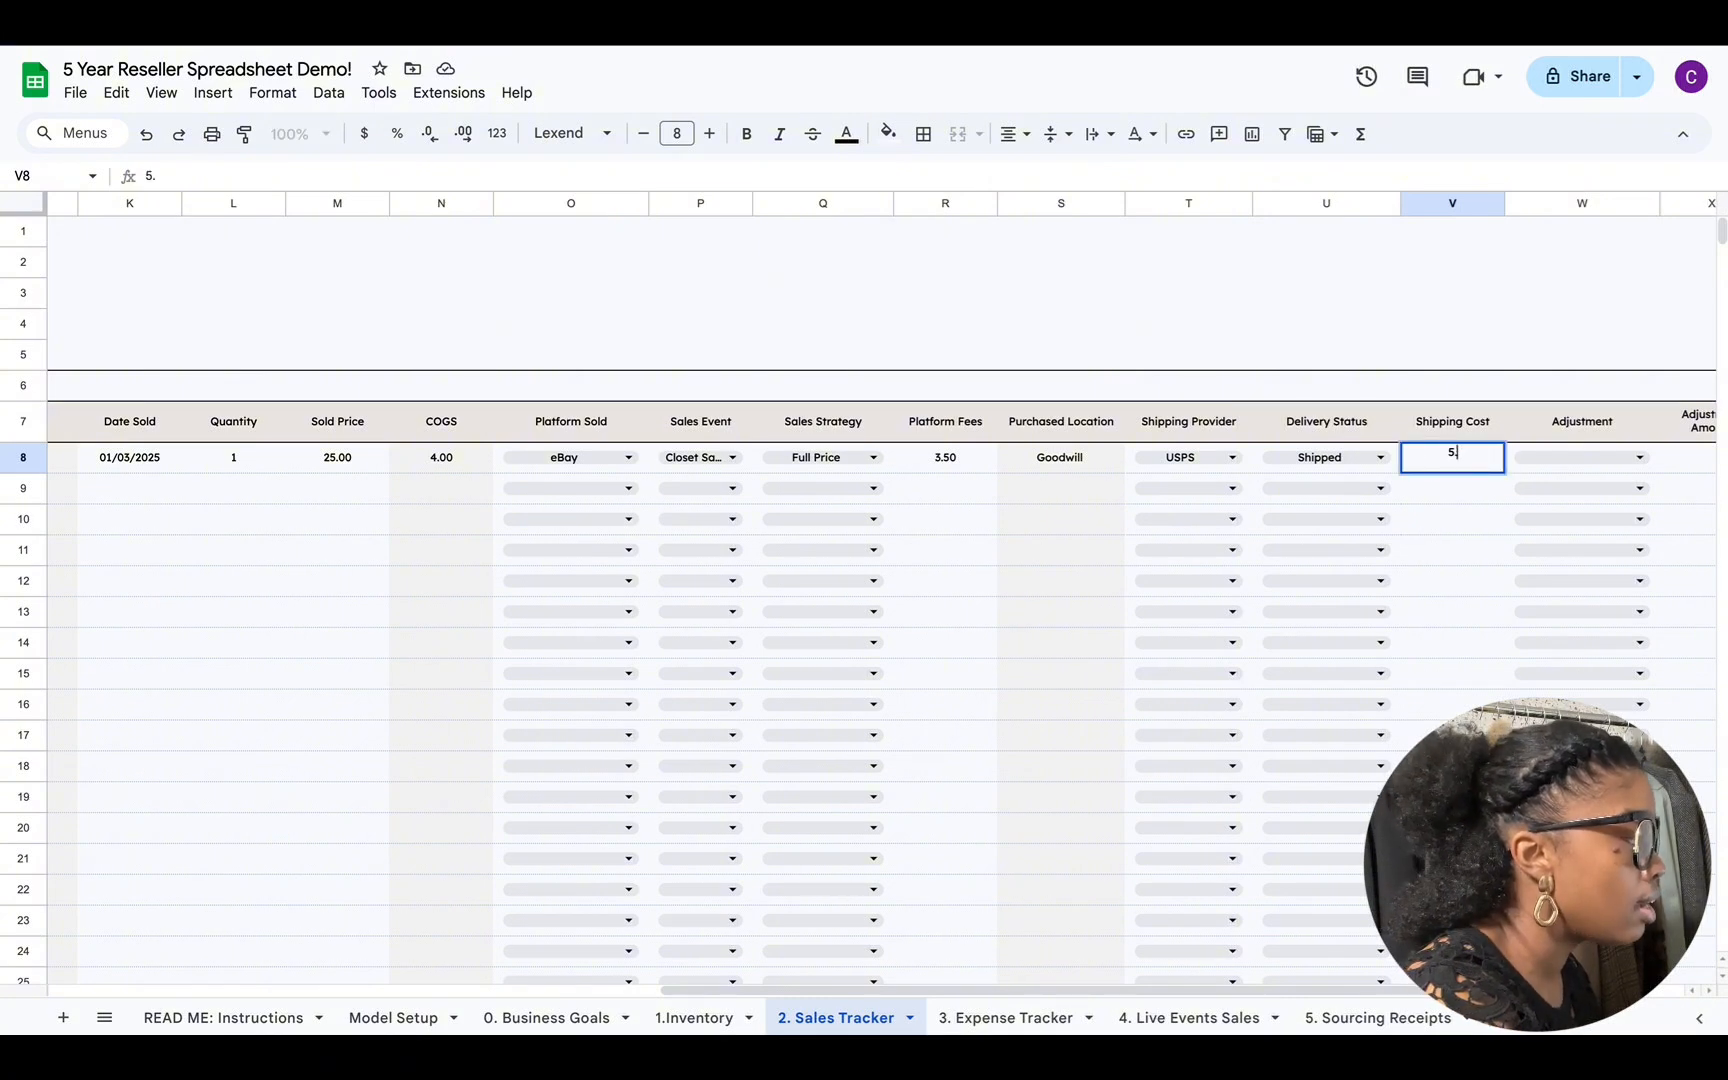
type("00")
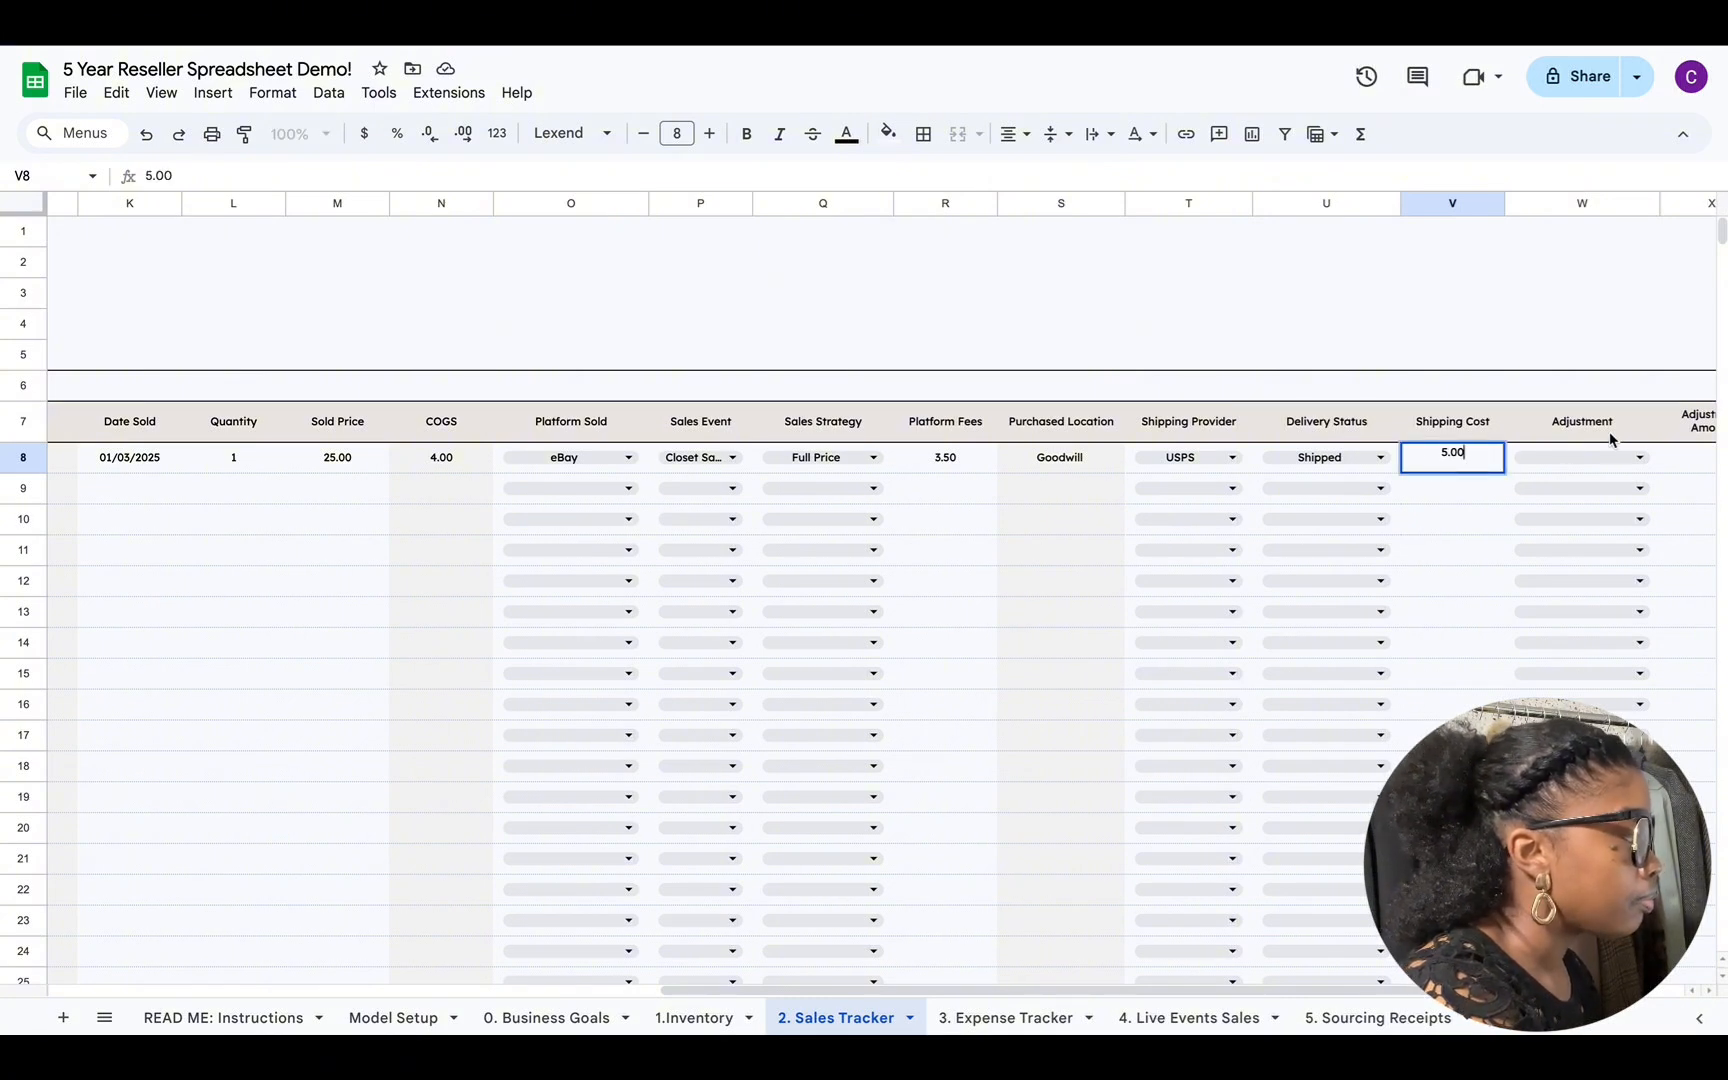
left_click(1600, 457)
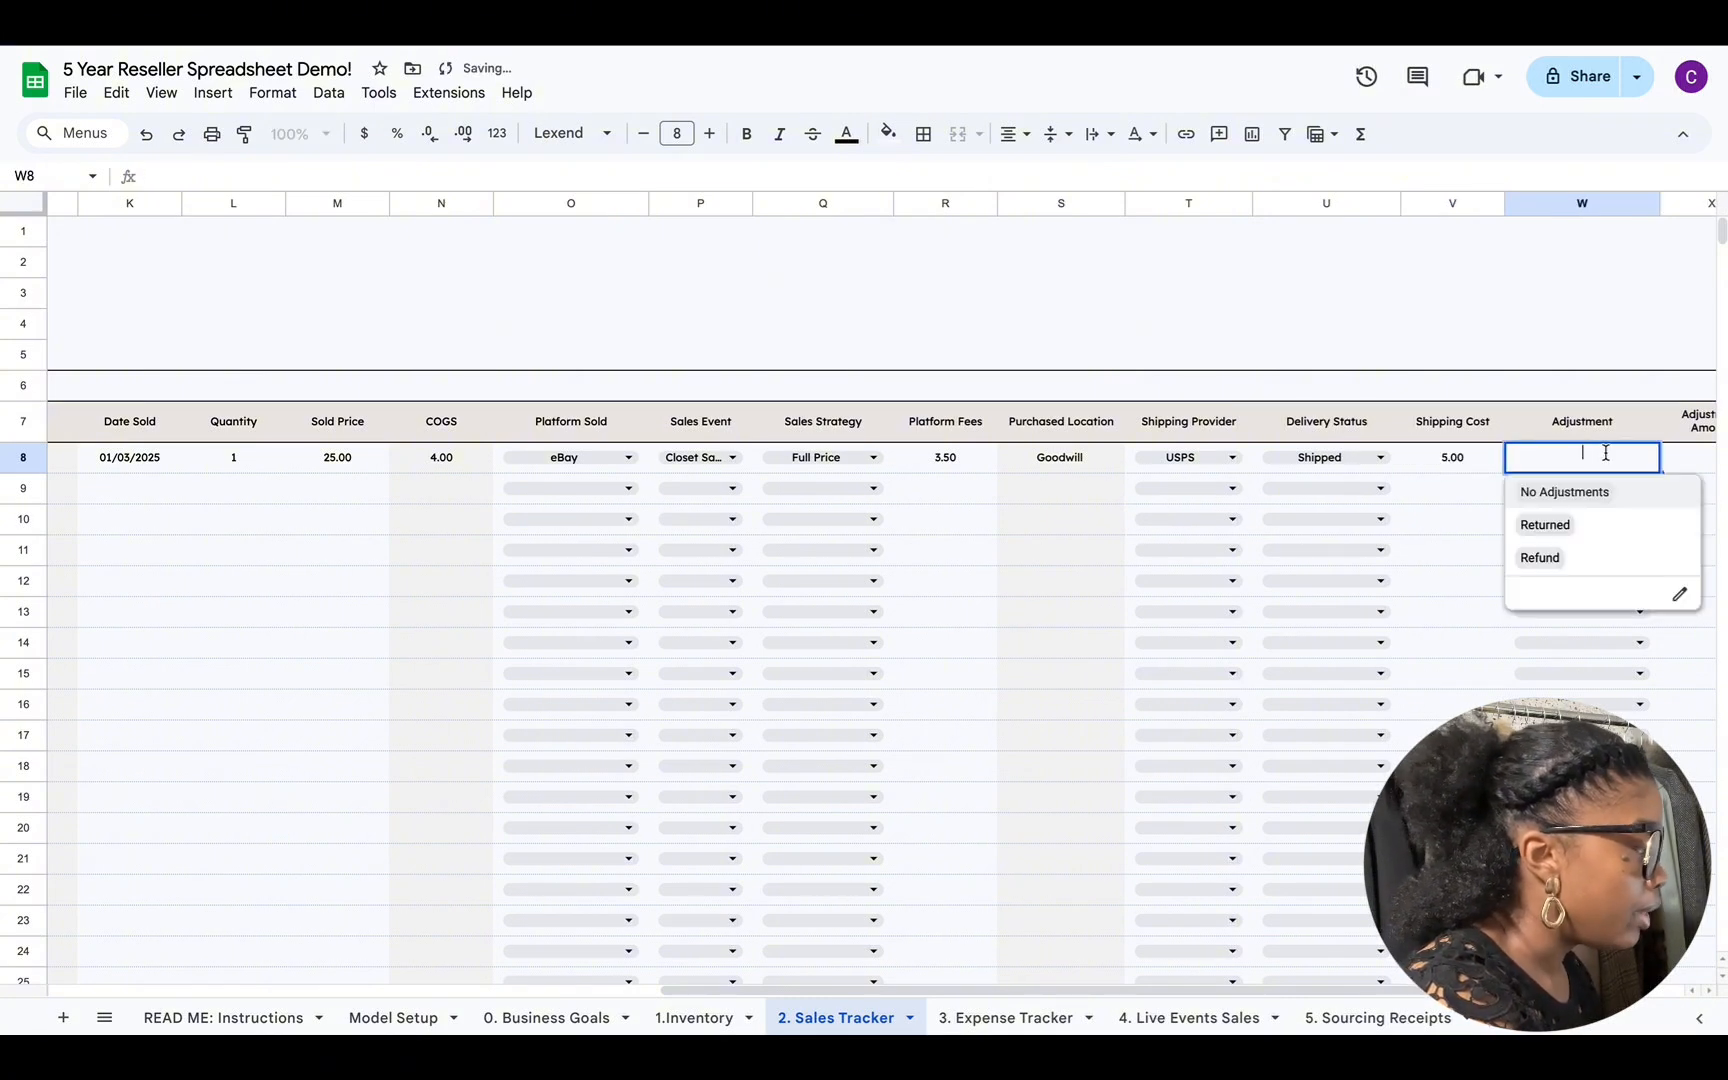
left_click(1472, 460)
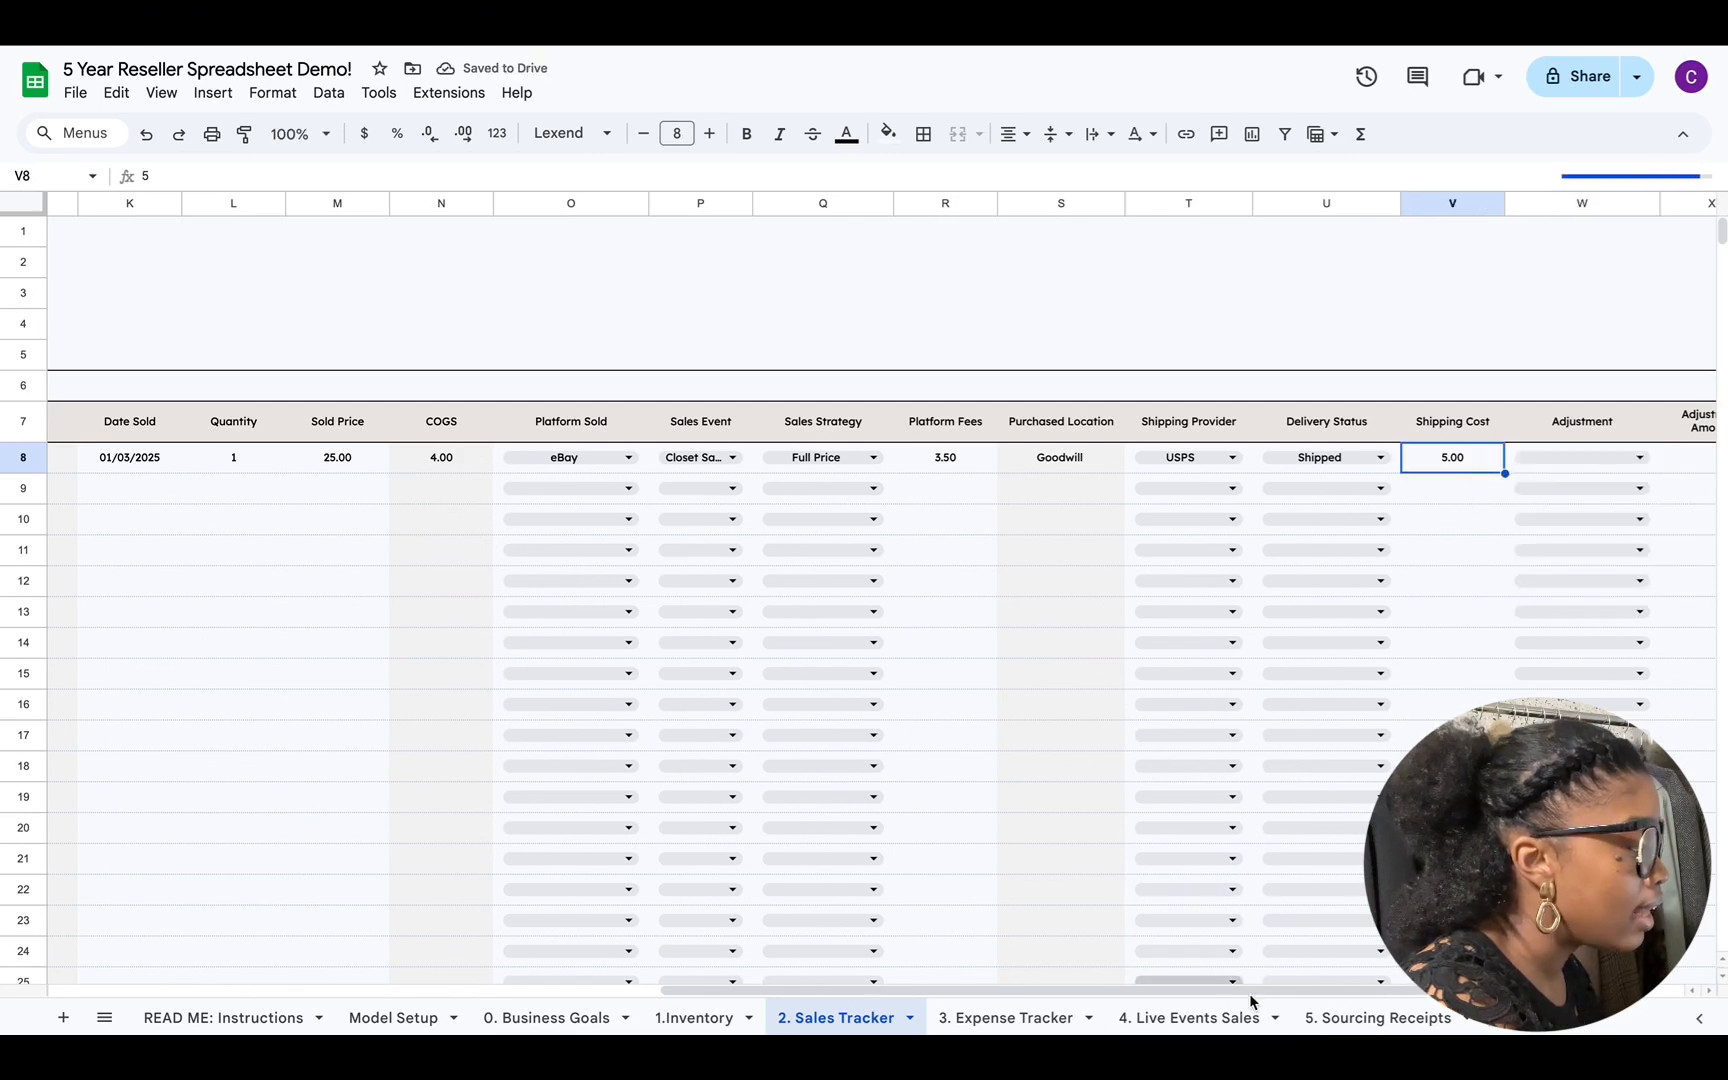
Step: Review the blouse sale's Adjustment options and its Adjustment Amount, Net Profit and Adjusted Net Profit columns
left_click_drag(1277, 992, 1360, 1005)
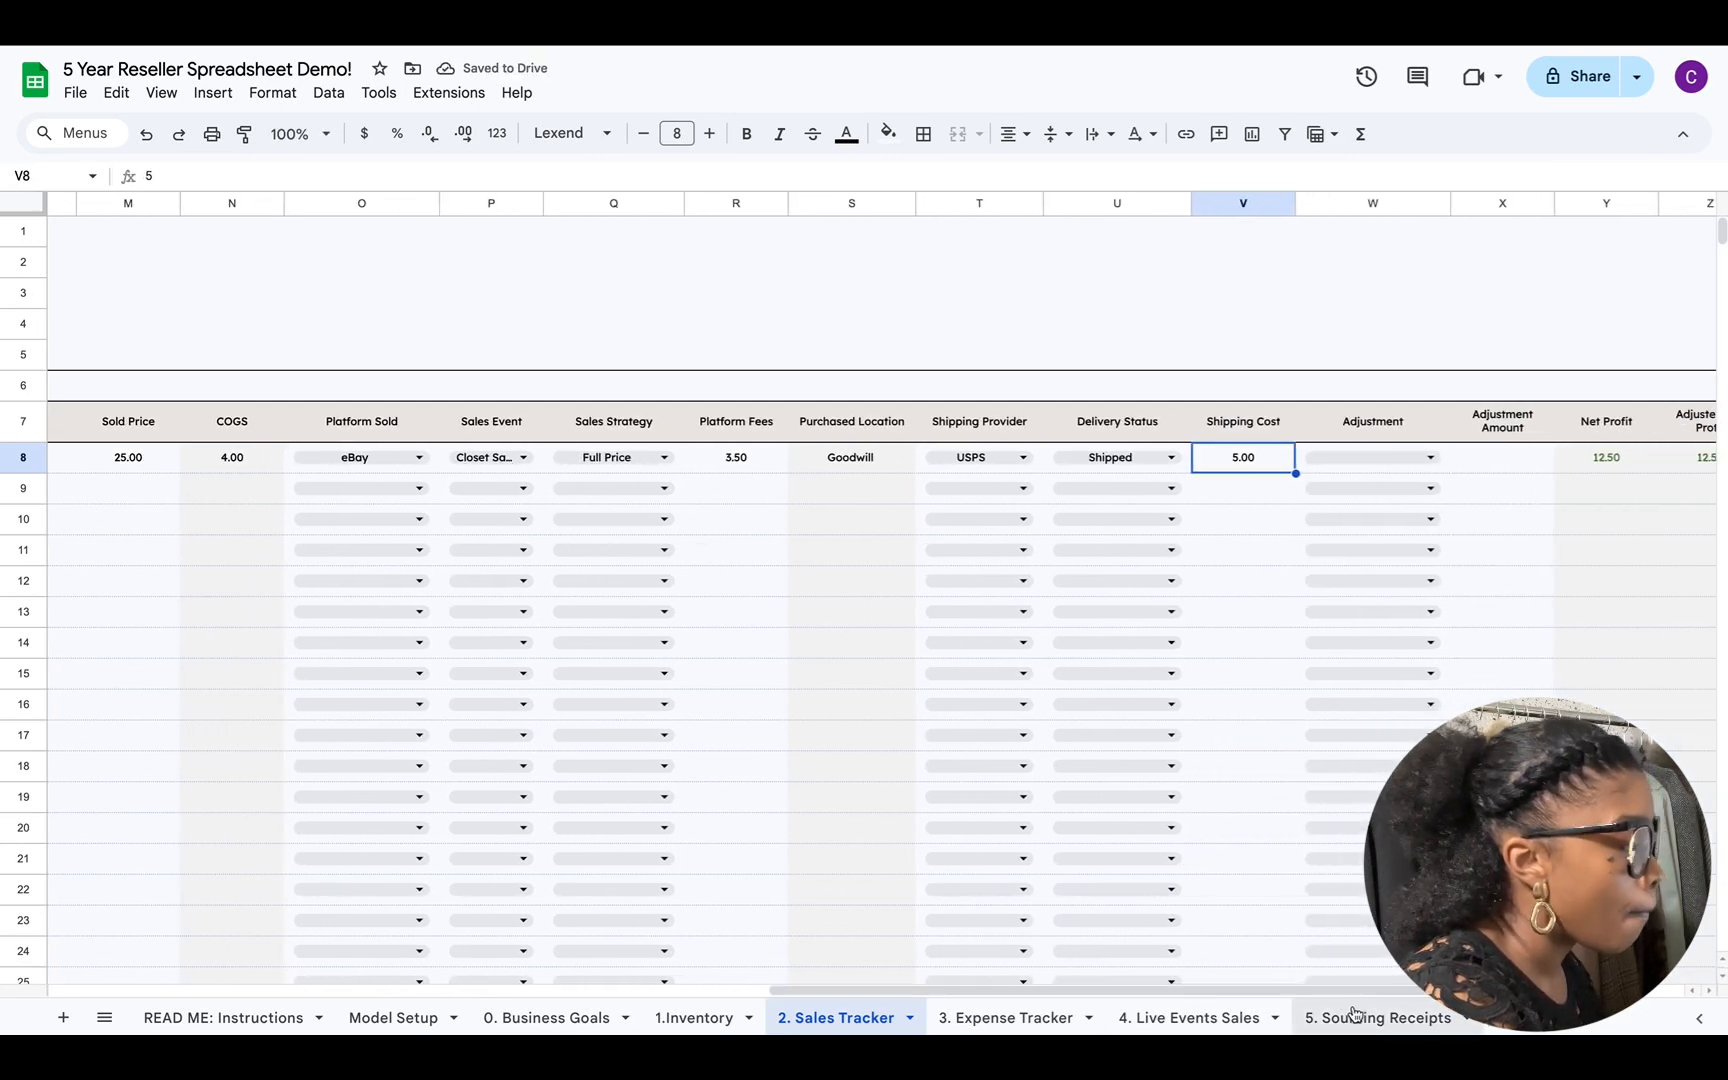
scroll(1390, 995, "right", 2)
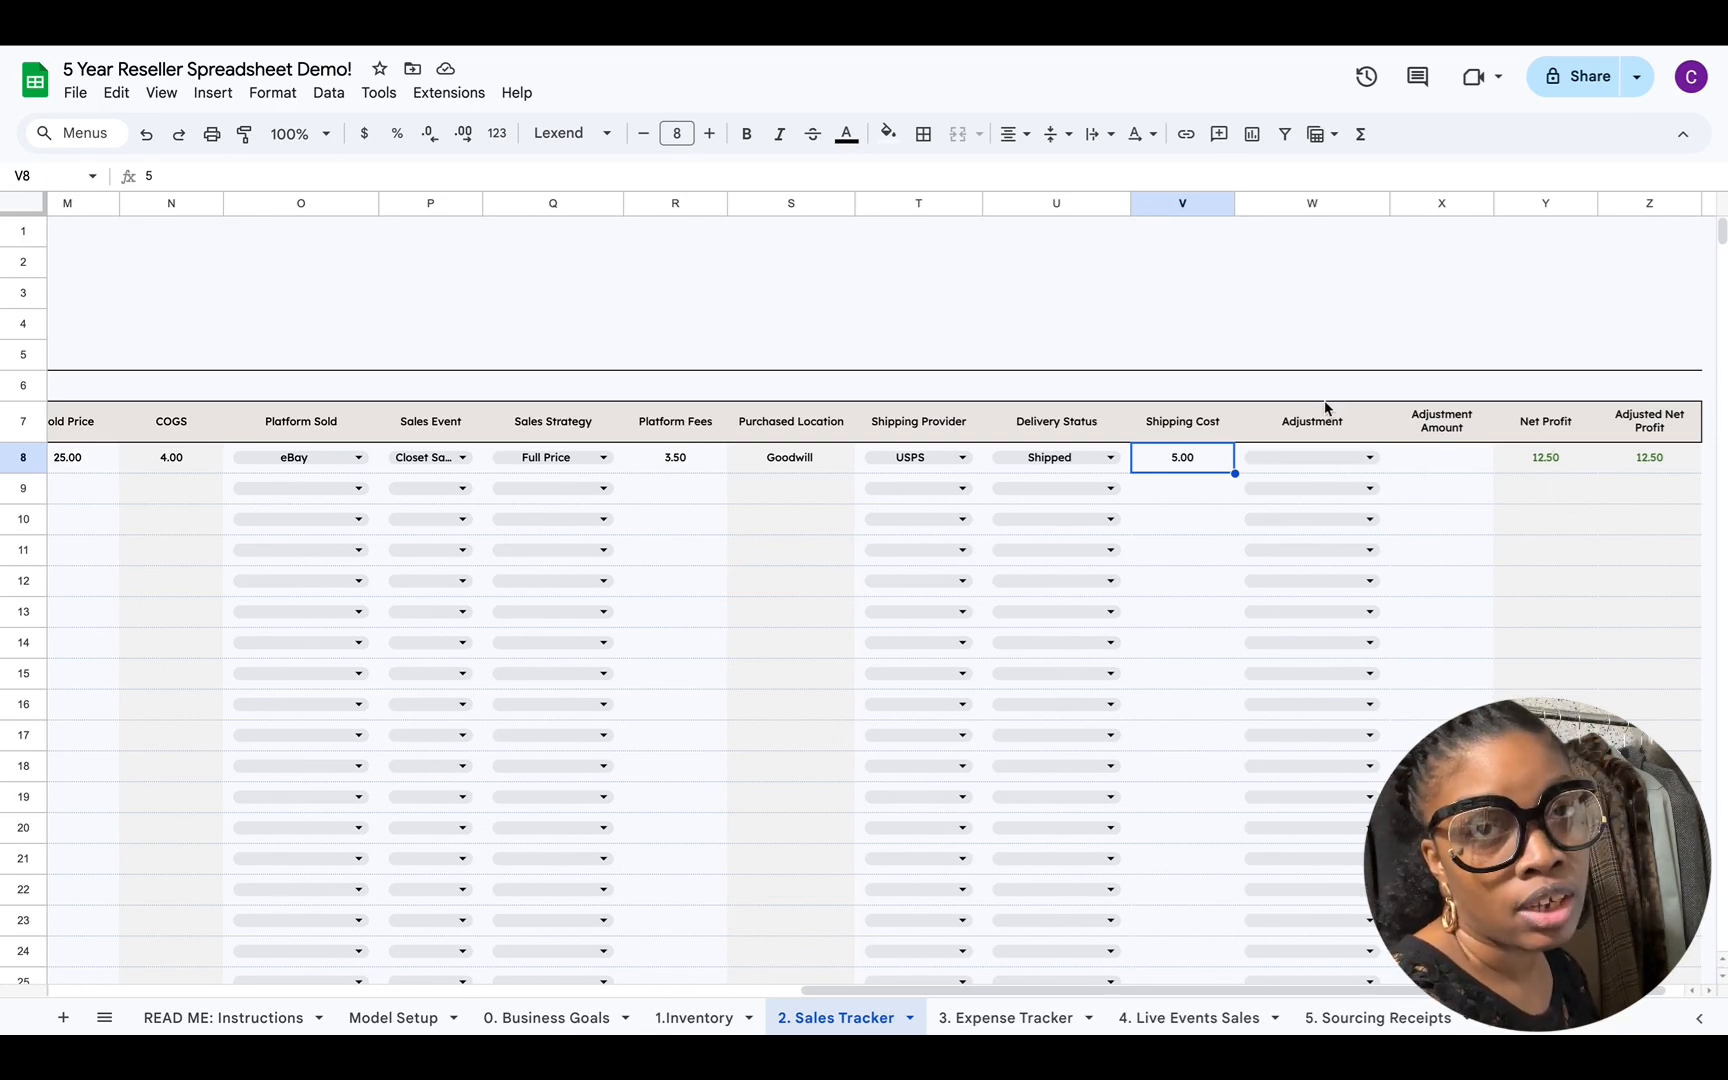
left_click(1349, 457)
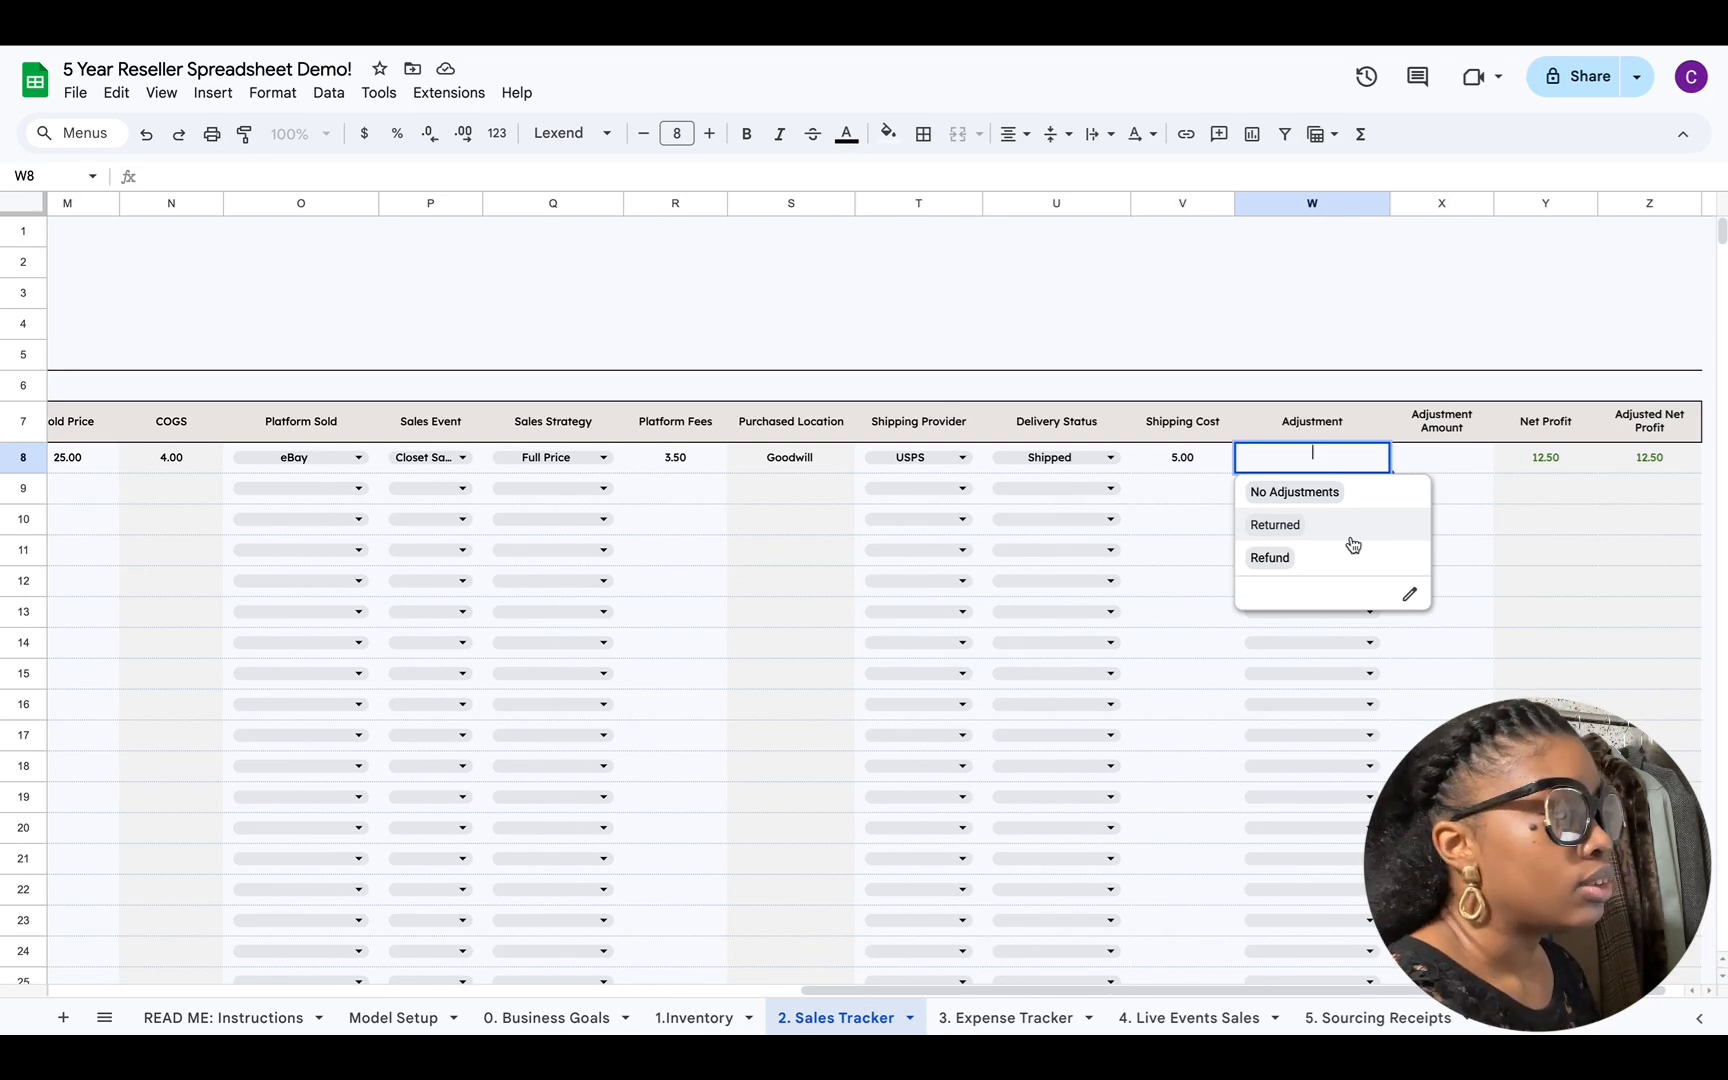
left_click(1454, 468)
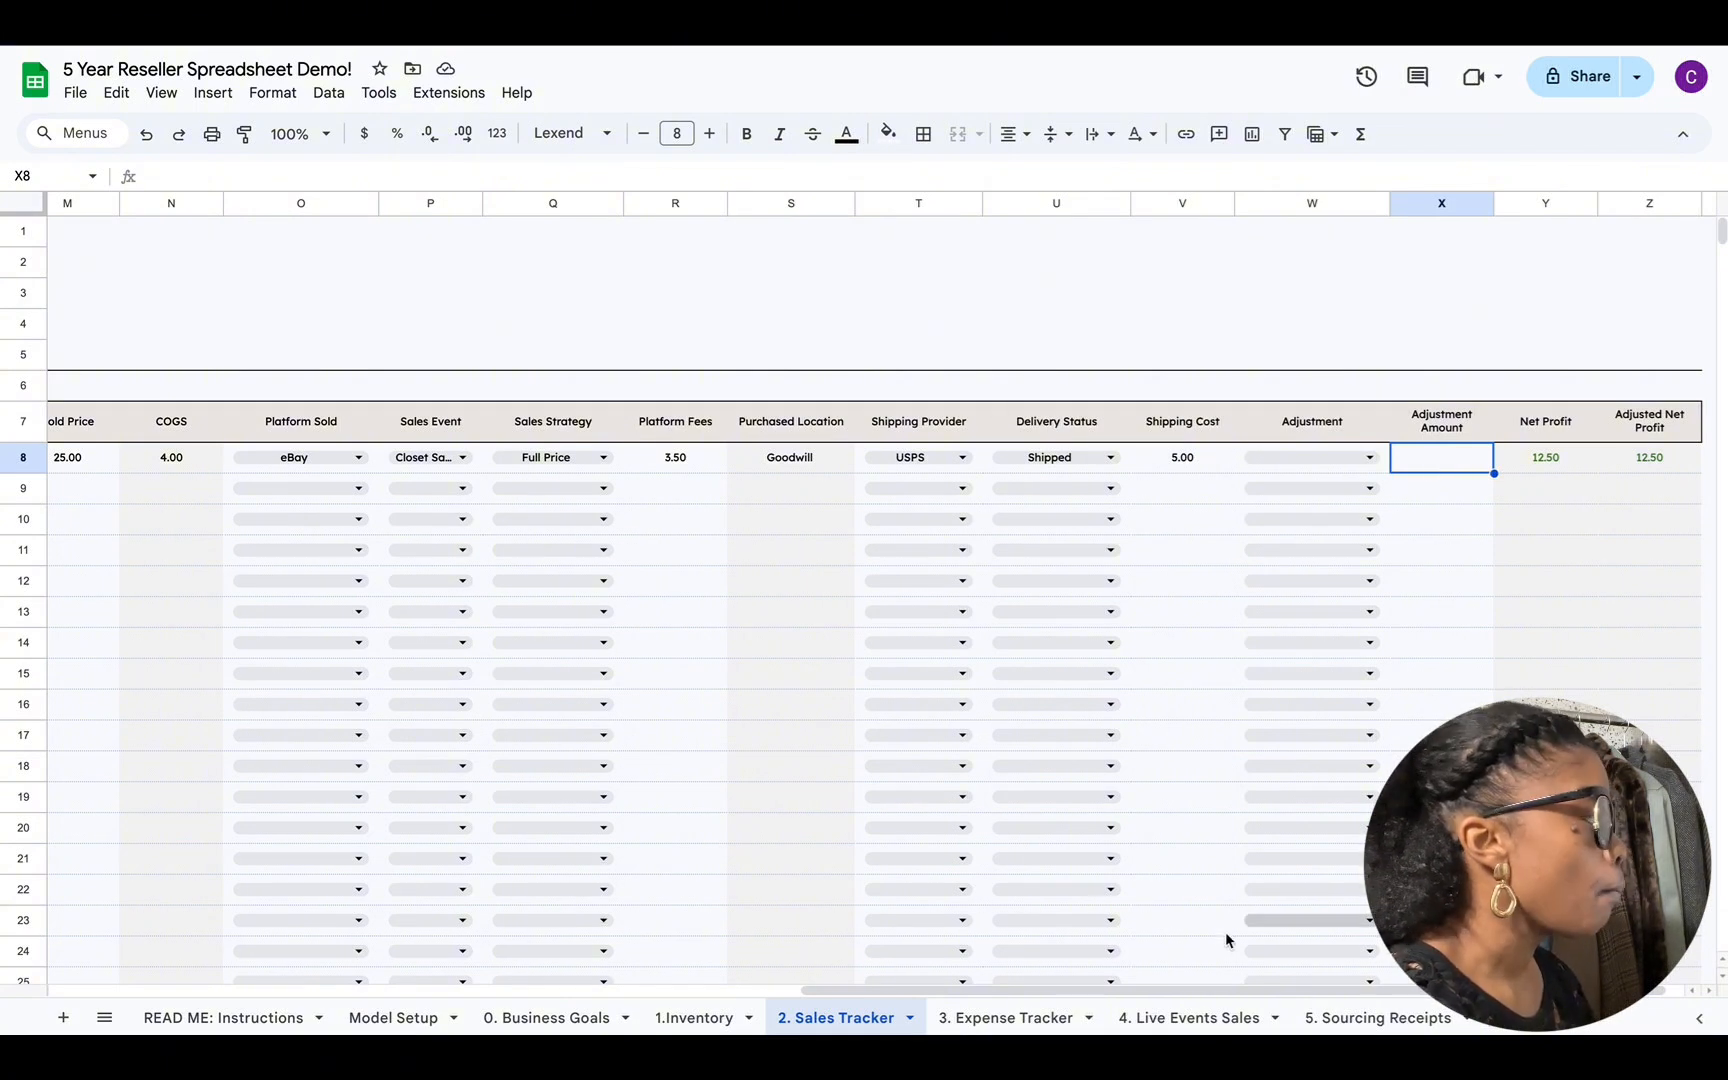
scroll(1139, 997, "left", 5)
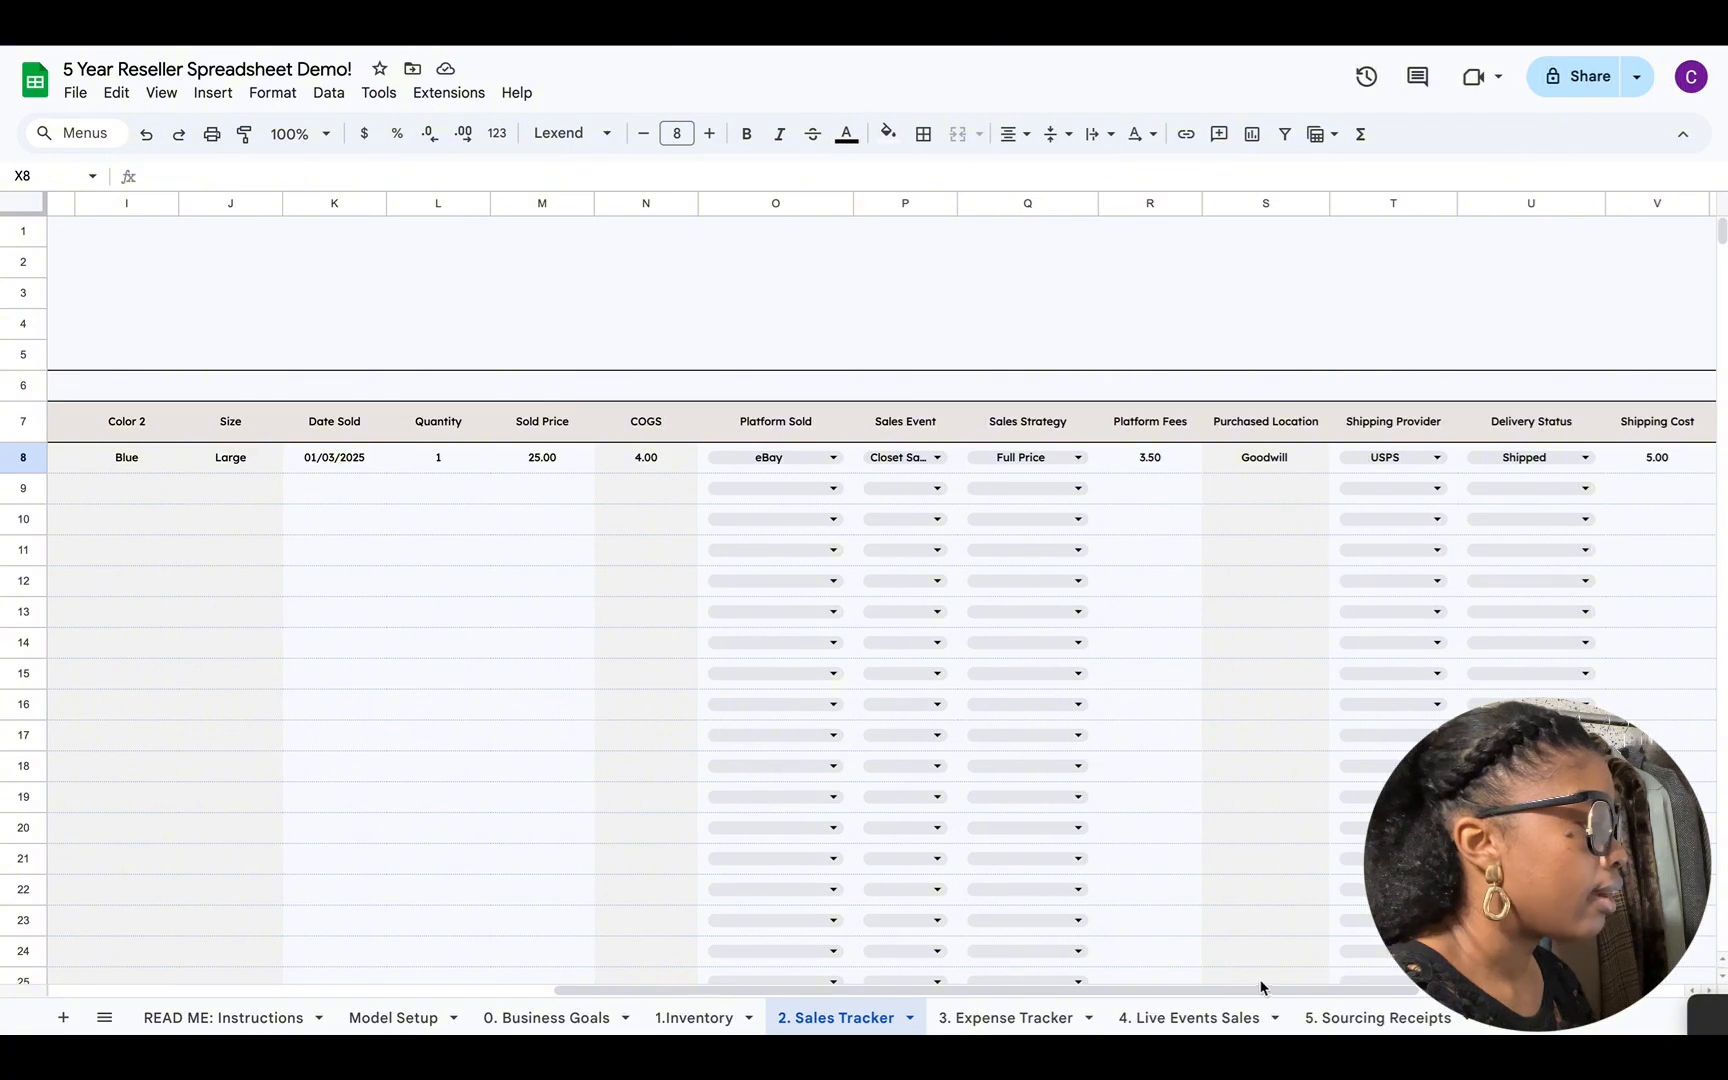
left_click_drag(1259, 996, 1521, 996)
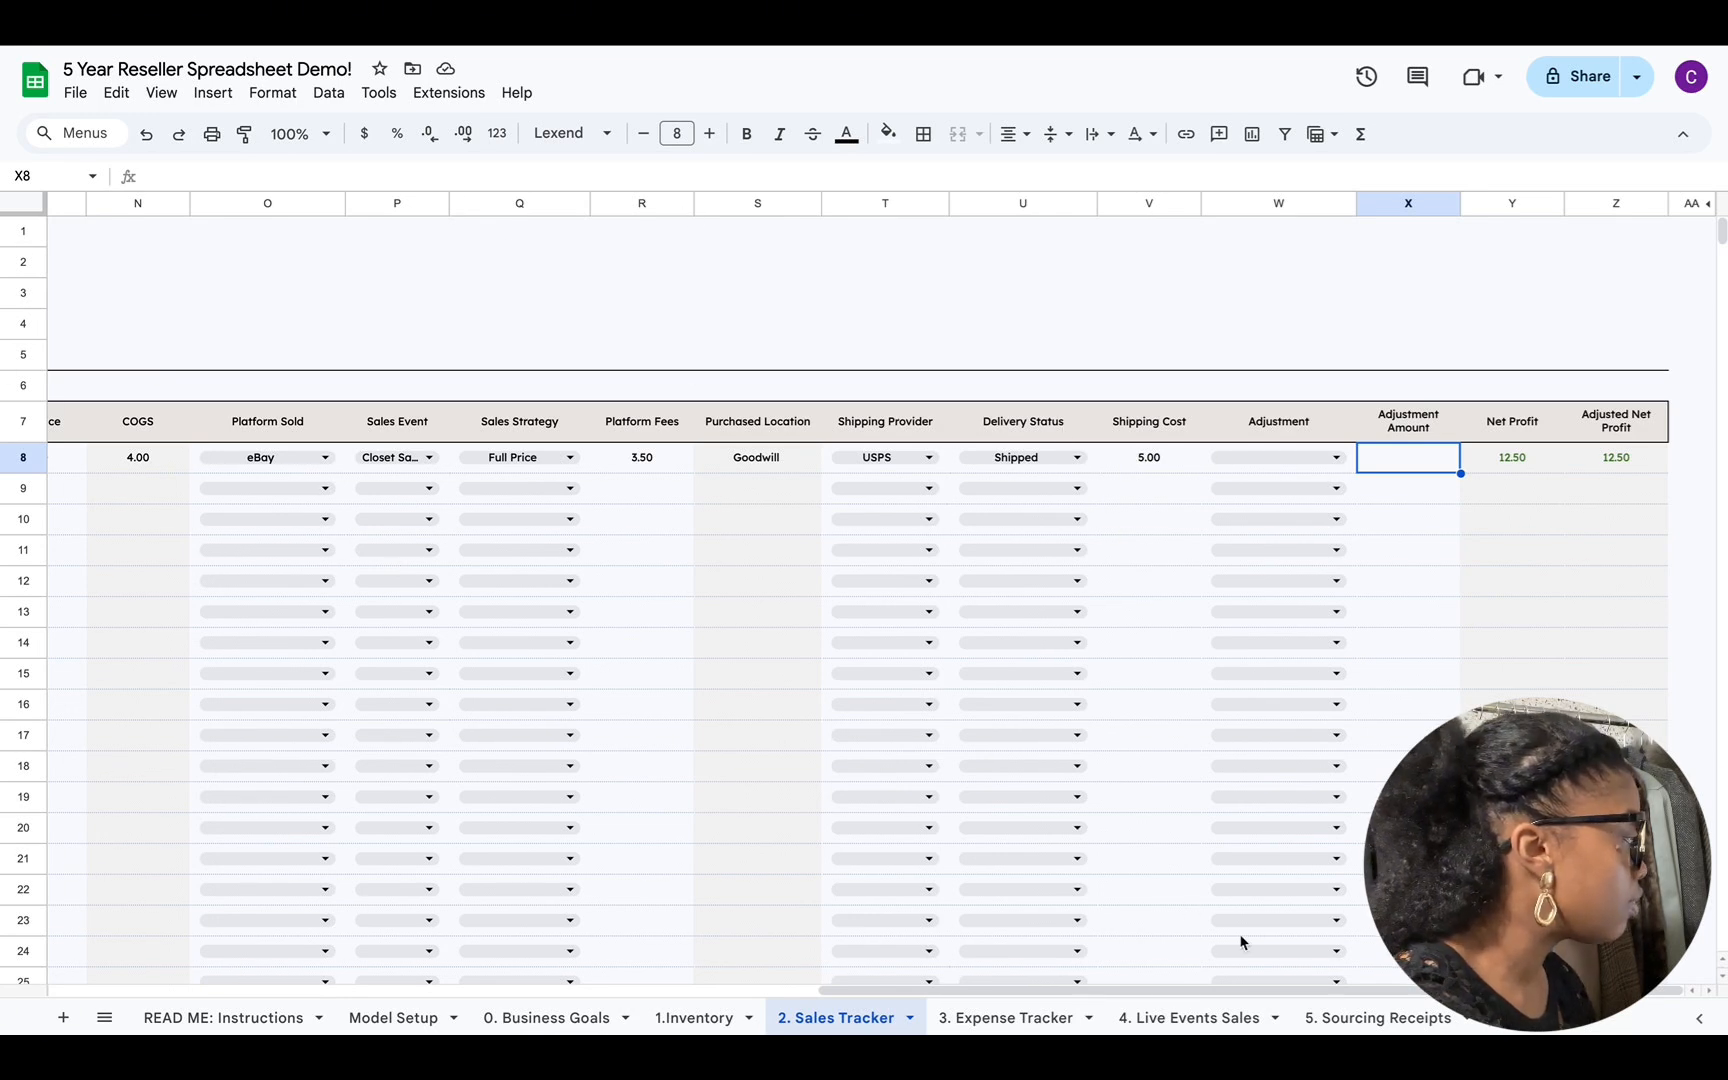
mouse_move(1138, 991)
left_mouse_down()
mouse_move(1034, 995)
mouse_move(1115, 993)
left_mouse_up()
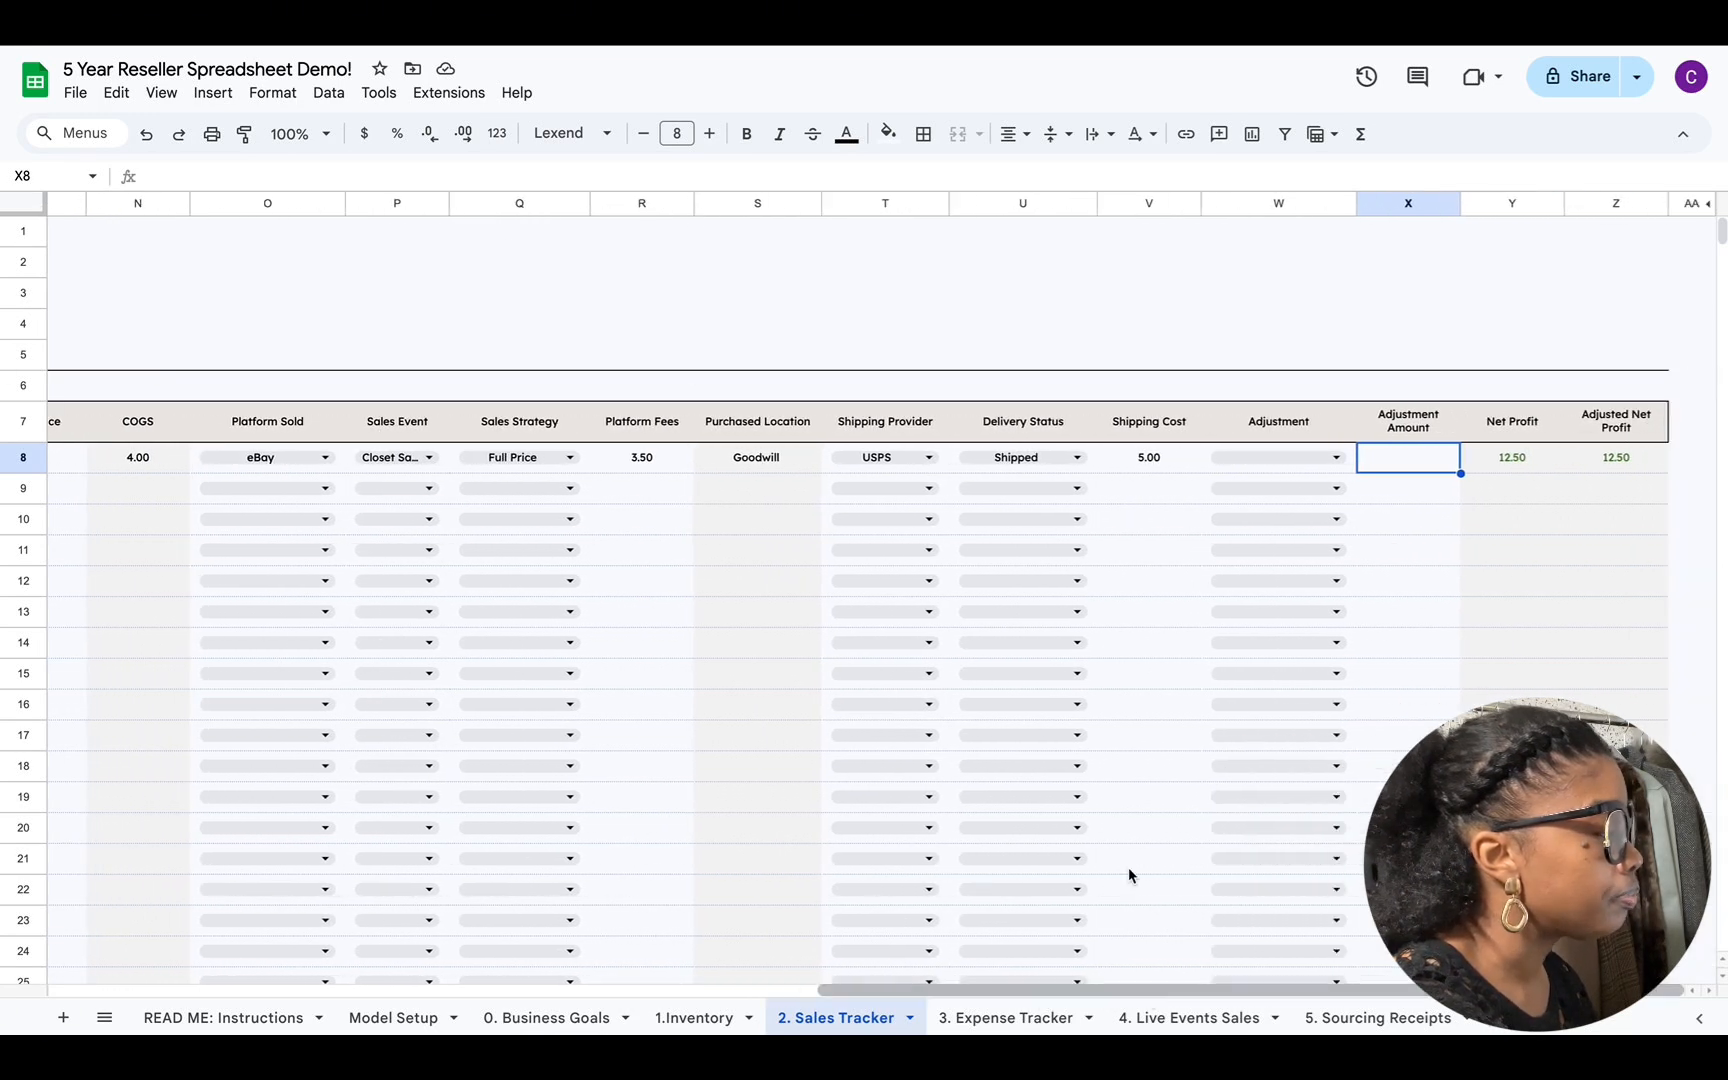
Step: Enter an Adjustment Amount of 25.00 for the blouse sale and set its Adjustment to Refund
double_click(1393, 458)
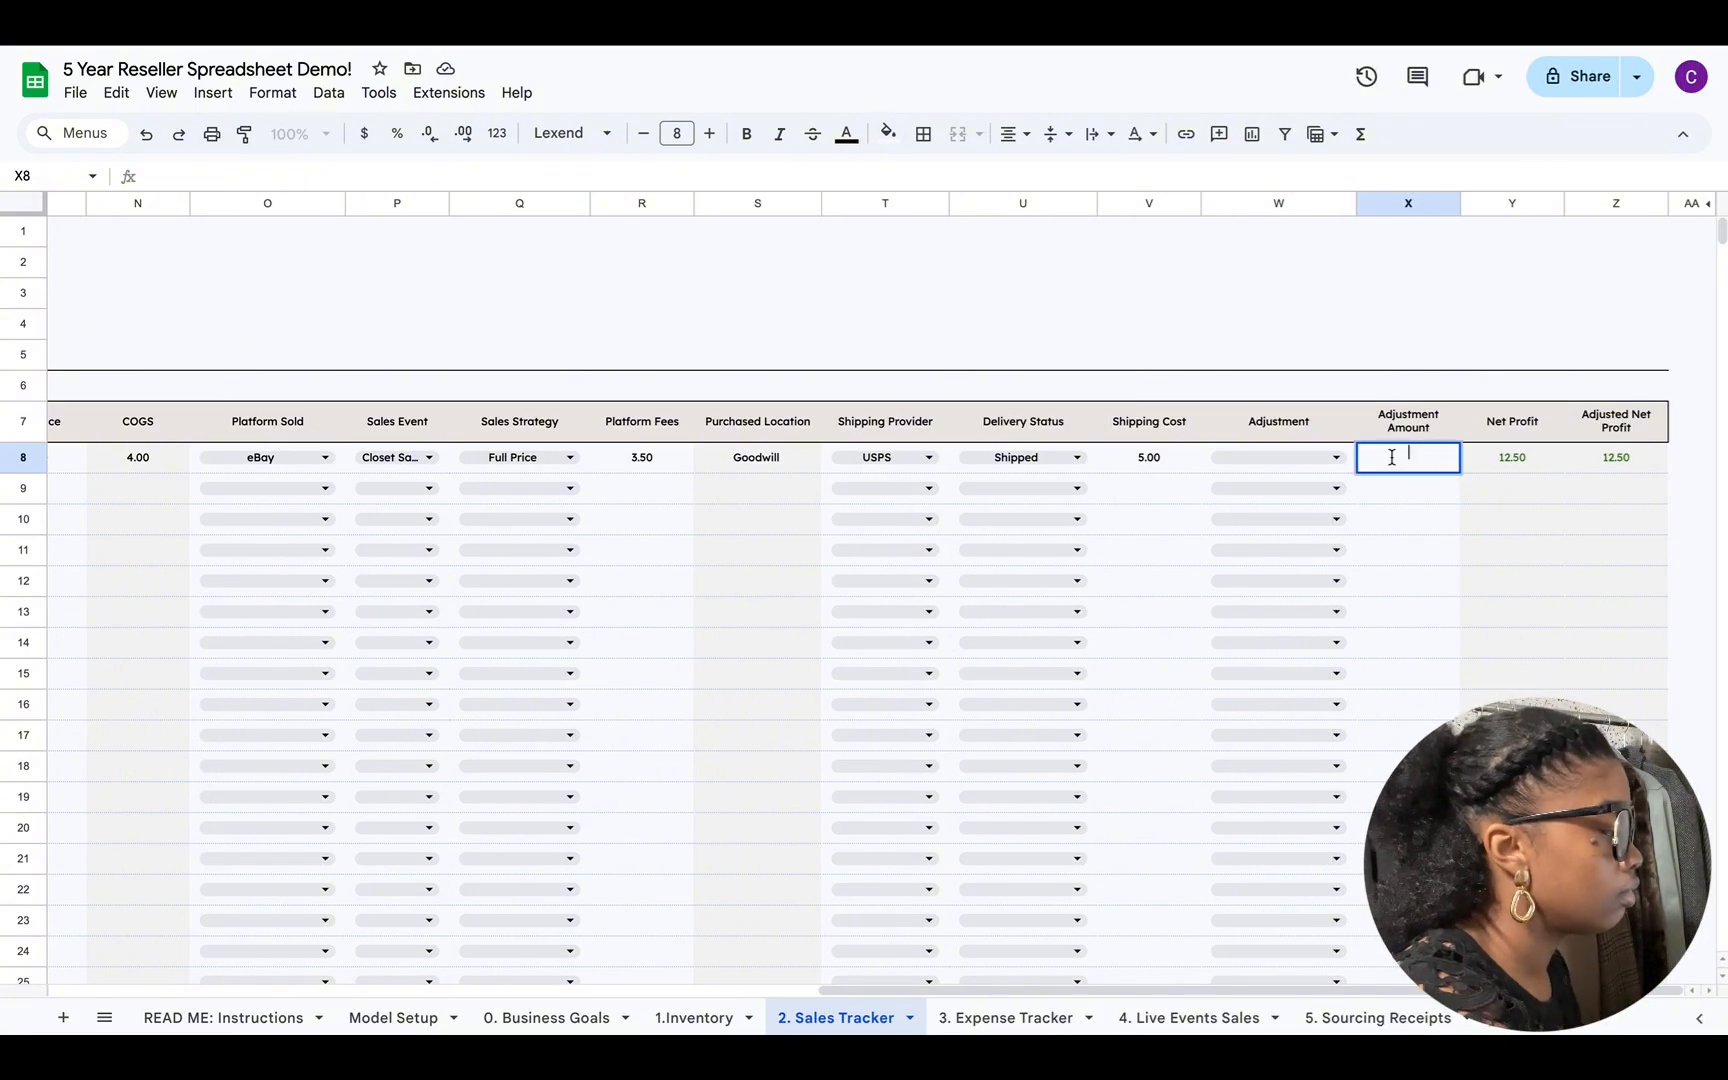
type("25")
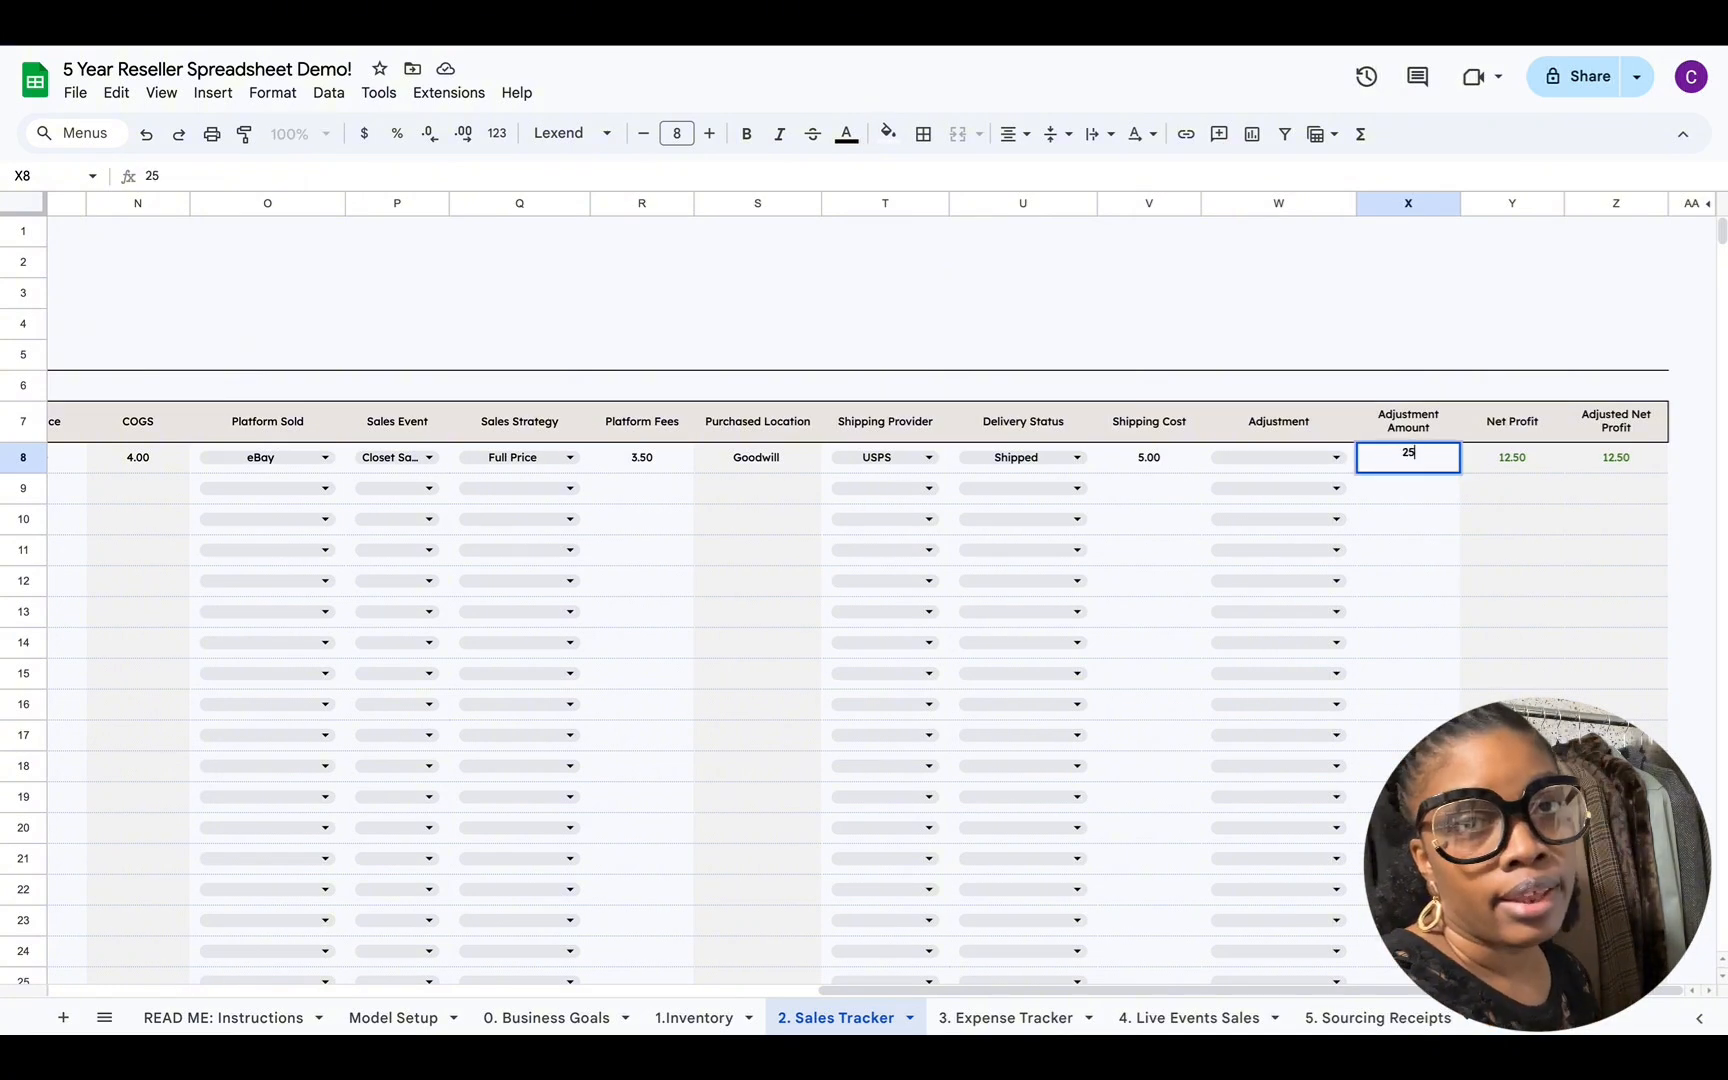
type(".00")
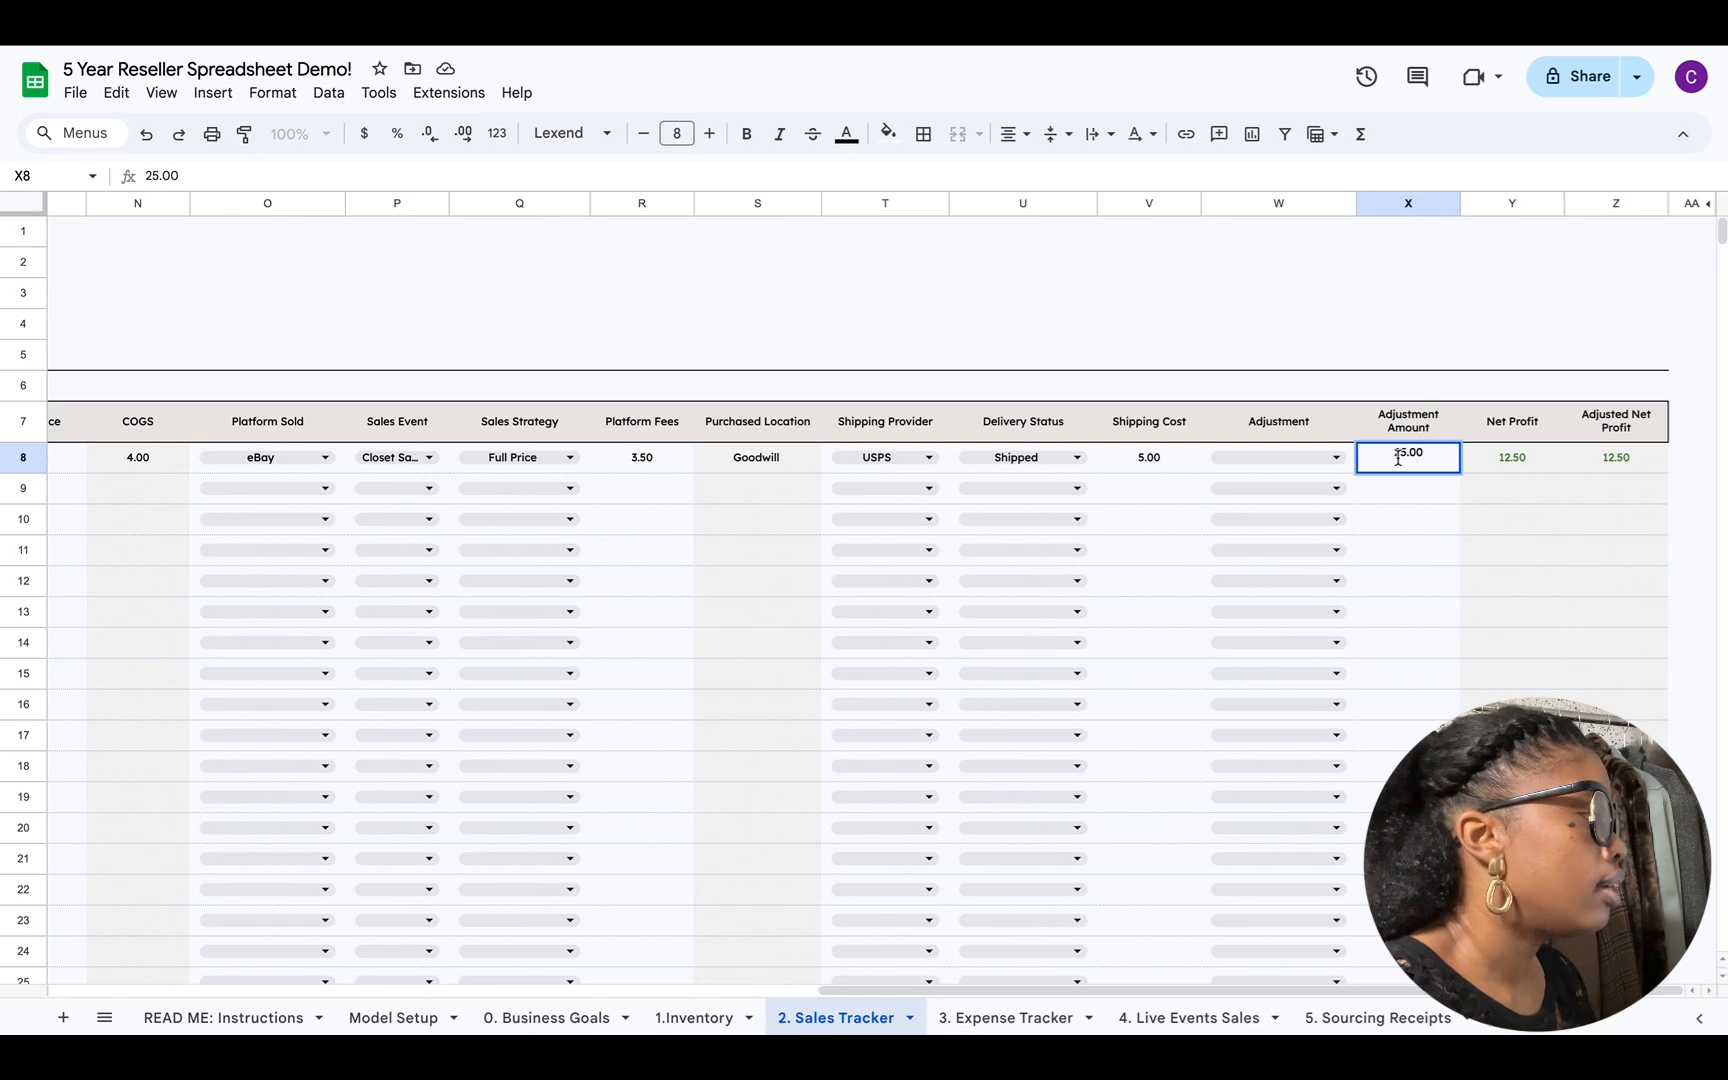
left_click(1331, 460)
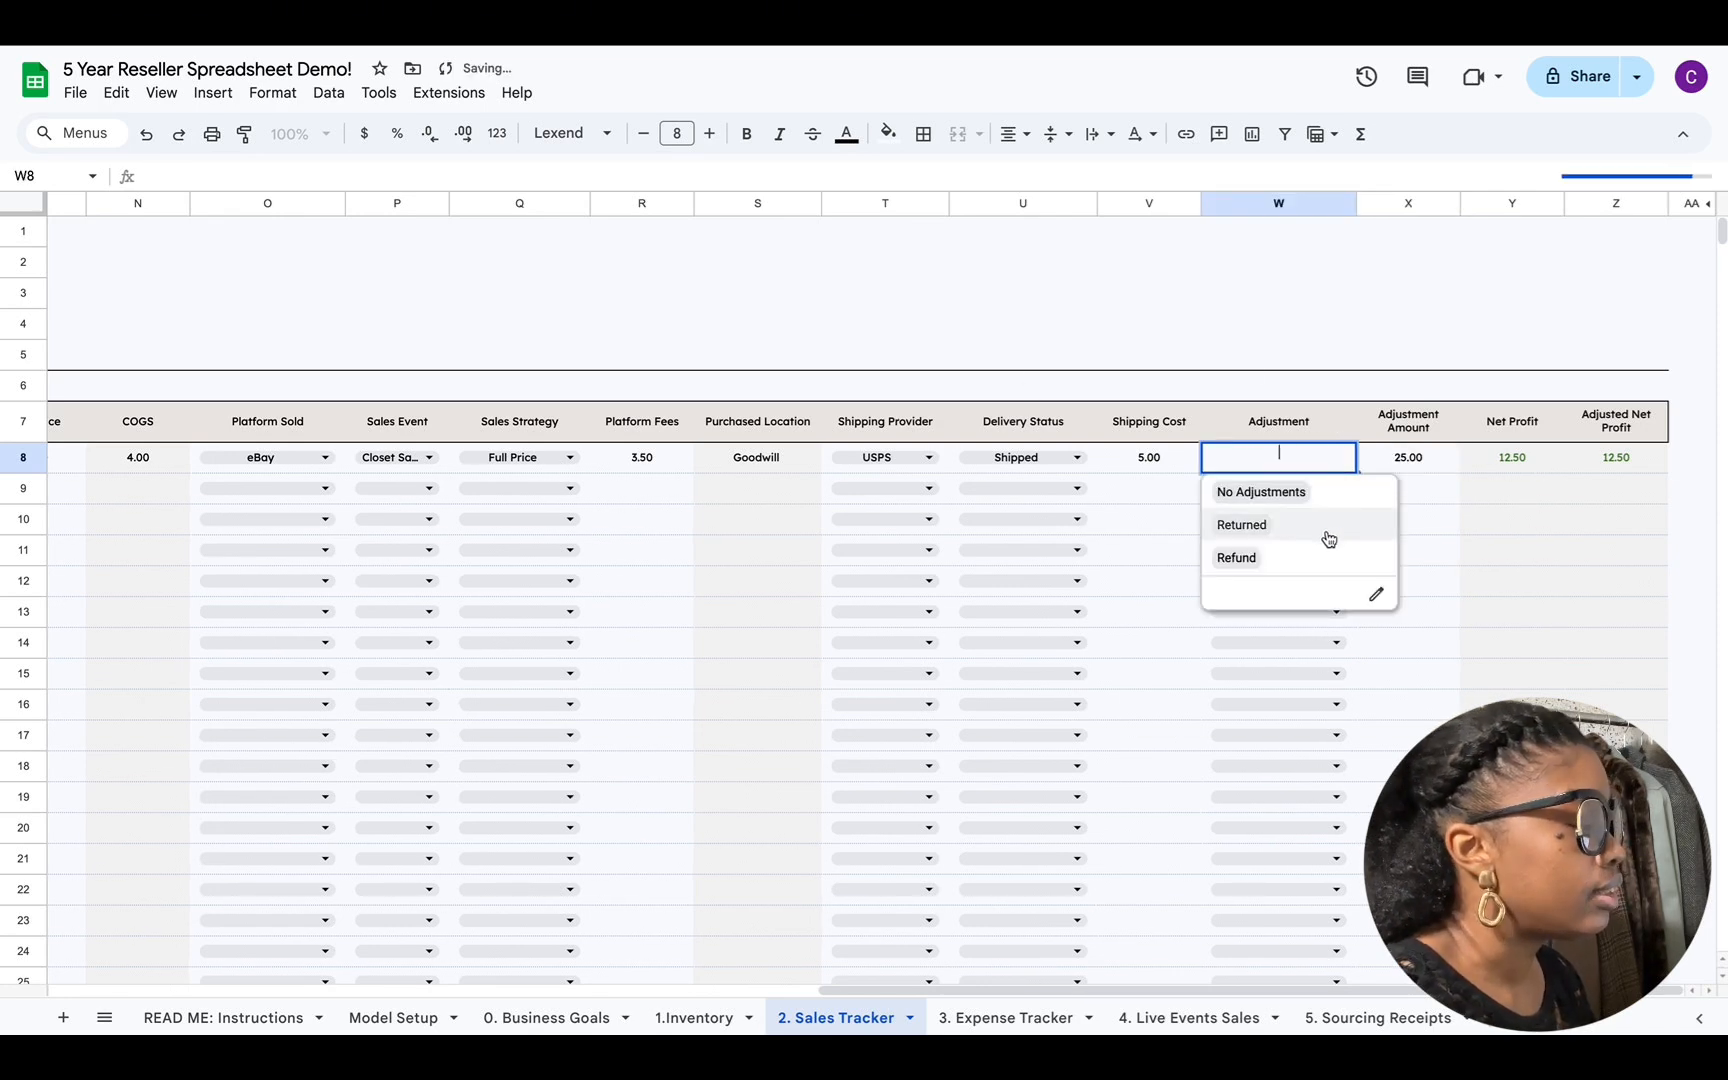
left_click(1328, 557)
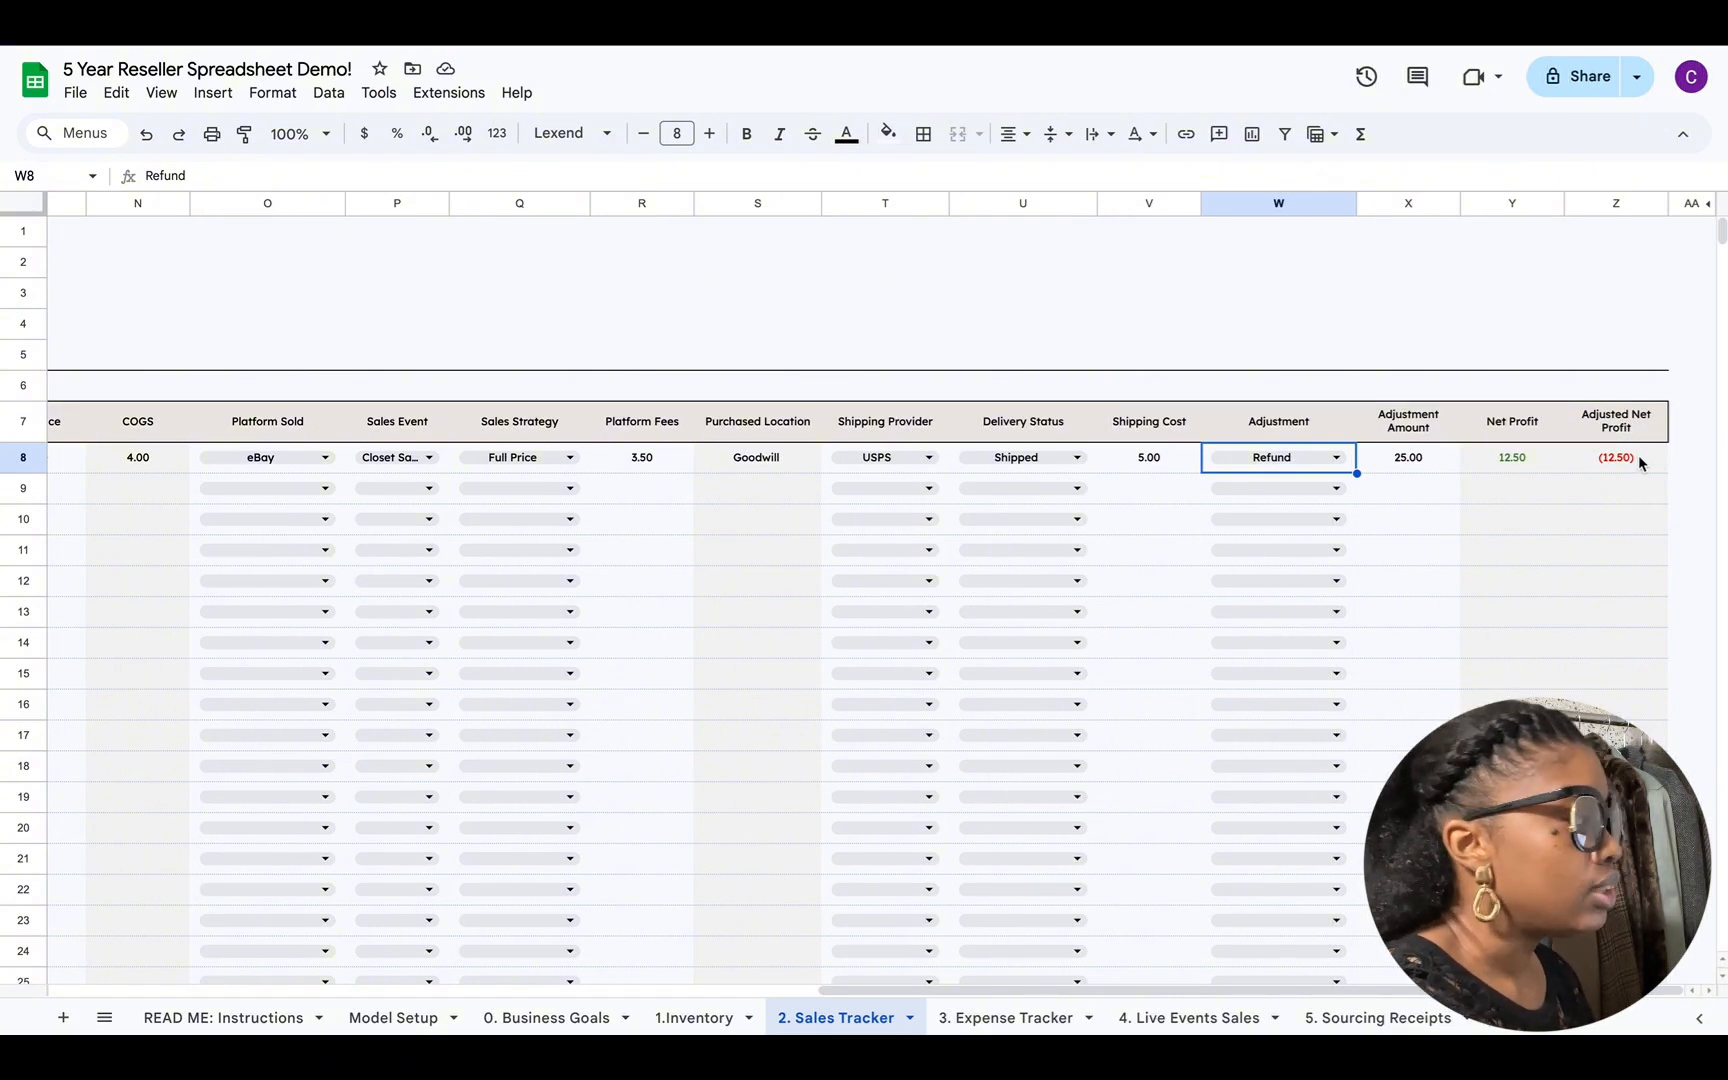
Step: Clear the Shipping Cost and Platform Fees values from the blouse sale row
left_click(1167, 463)
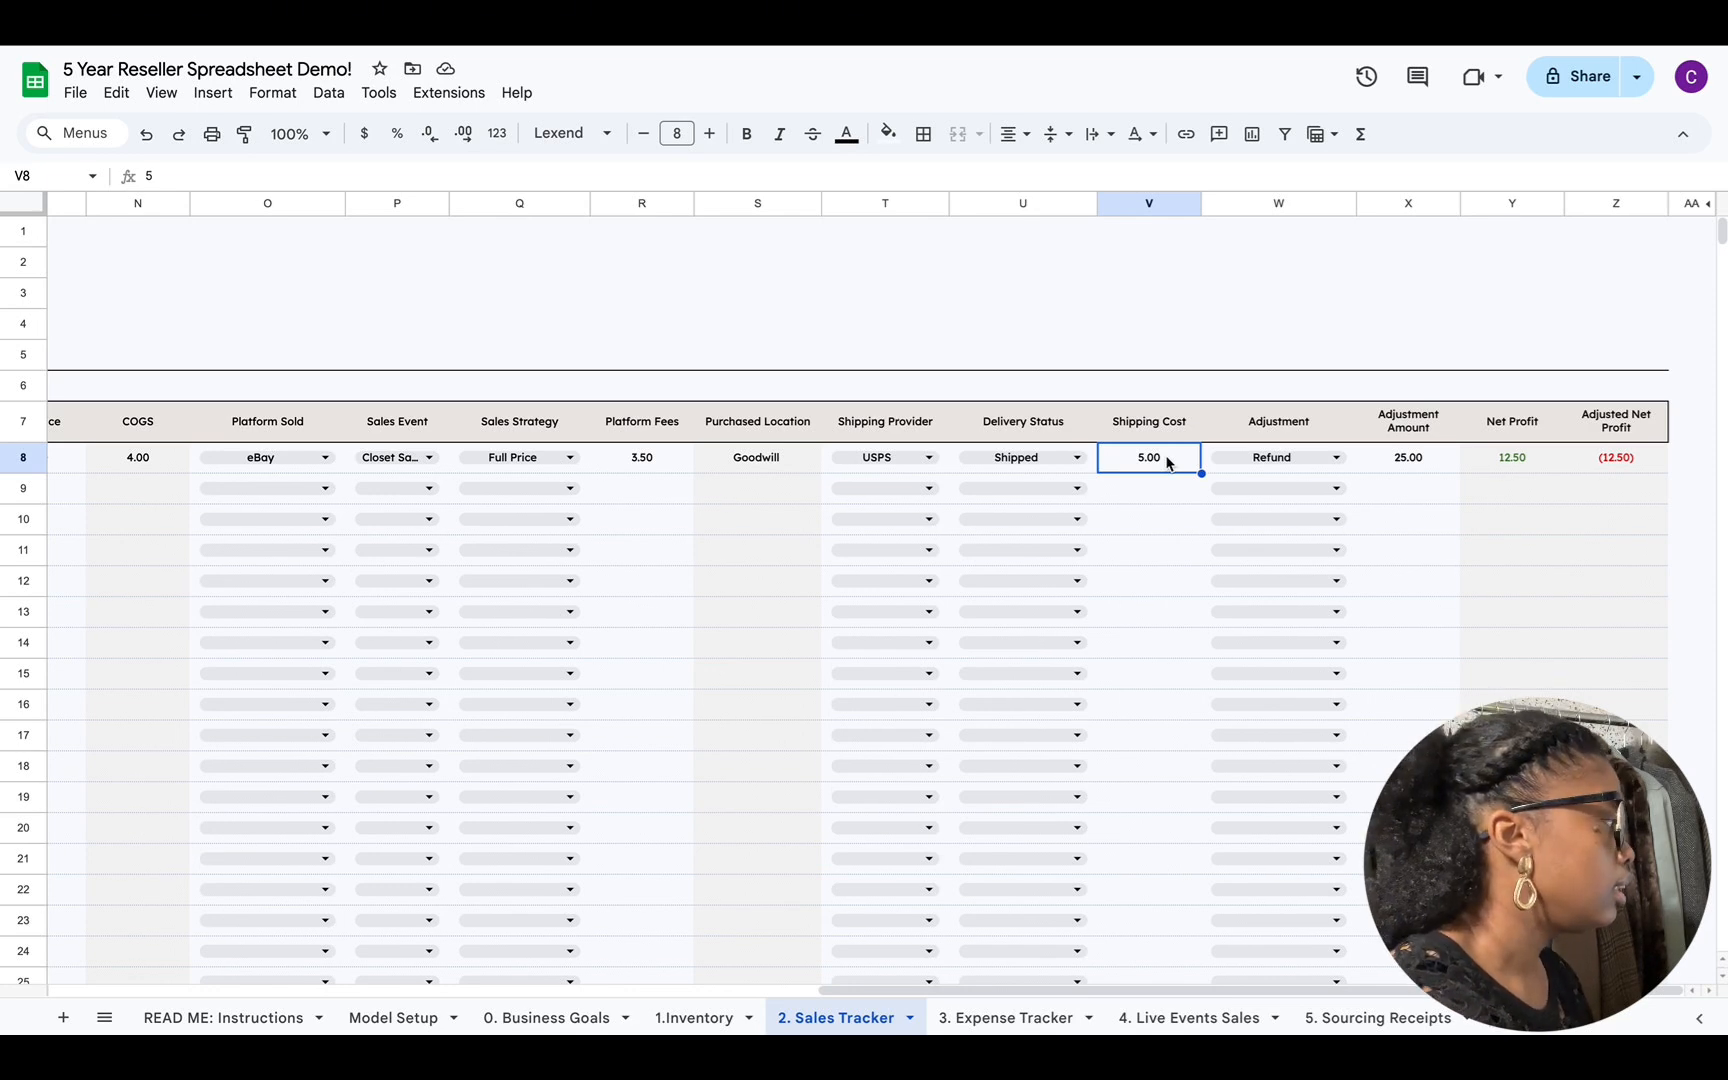
key("Delete")
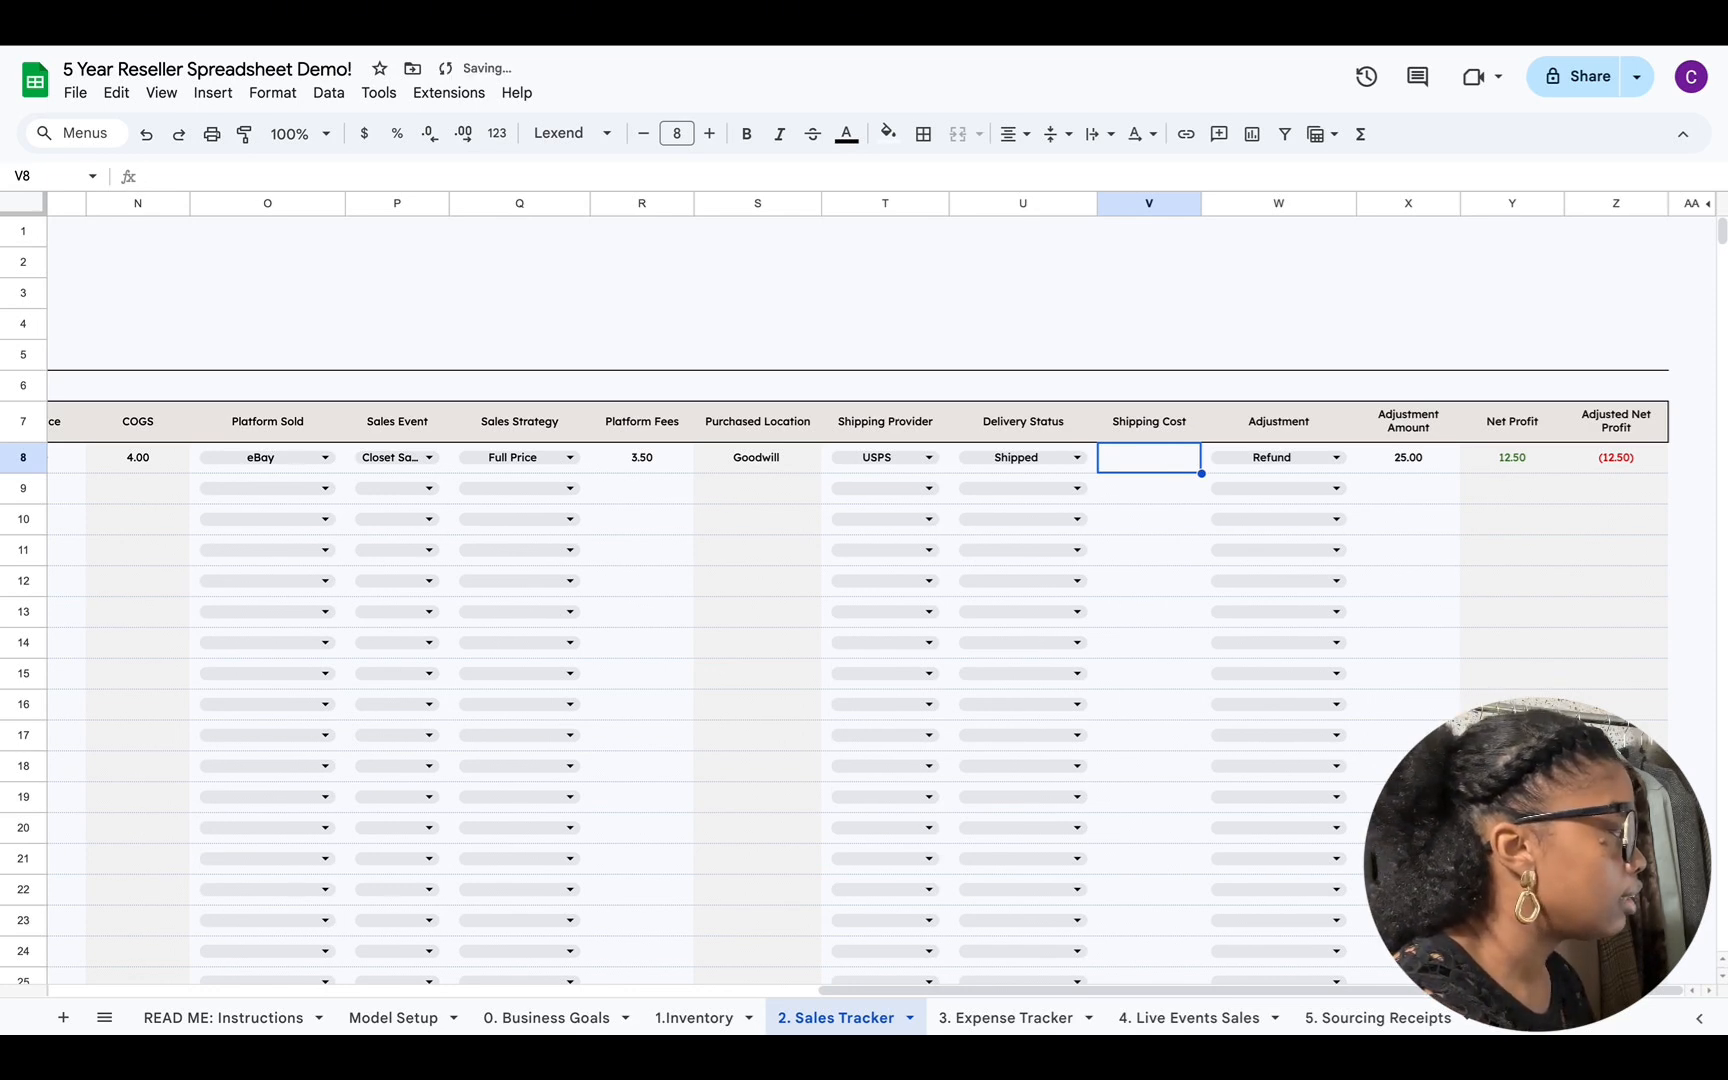
left_click(653, 464)
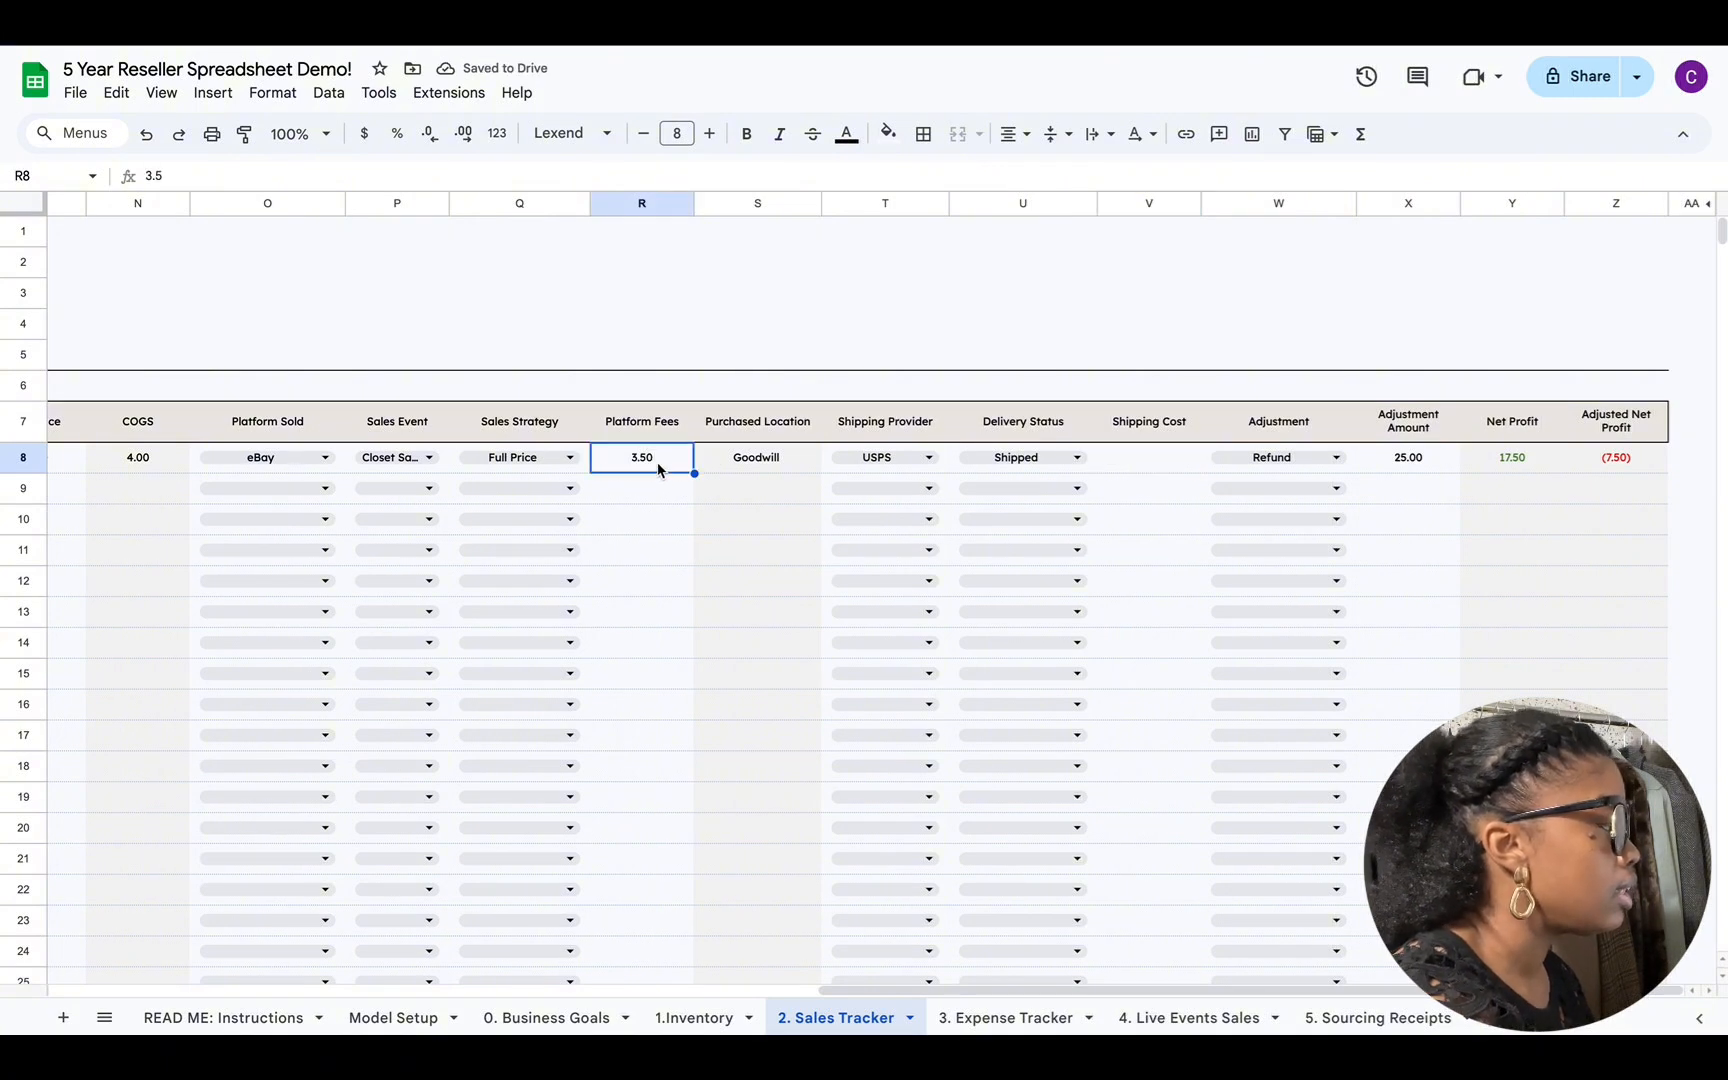
double_click(657, 469)
key("BackSpace")
key("BackSpace")
key("BackSpace")
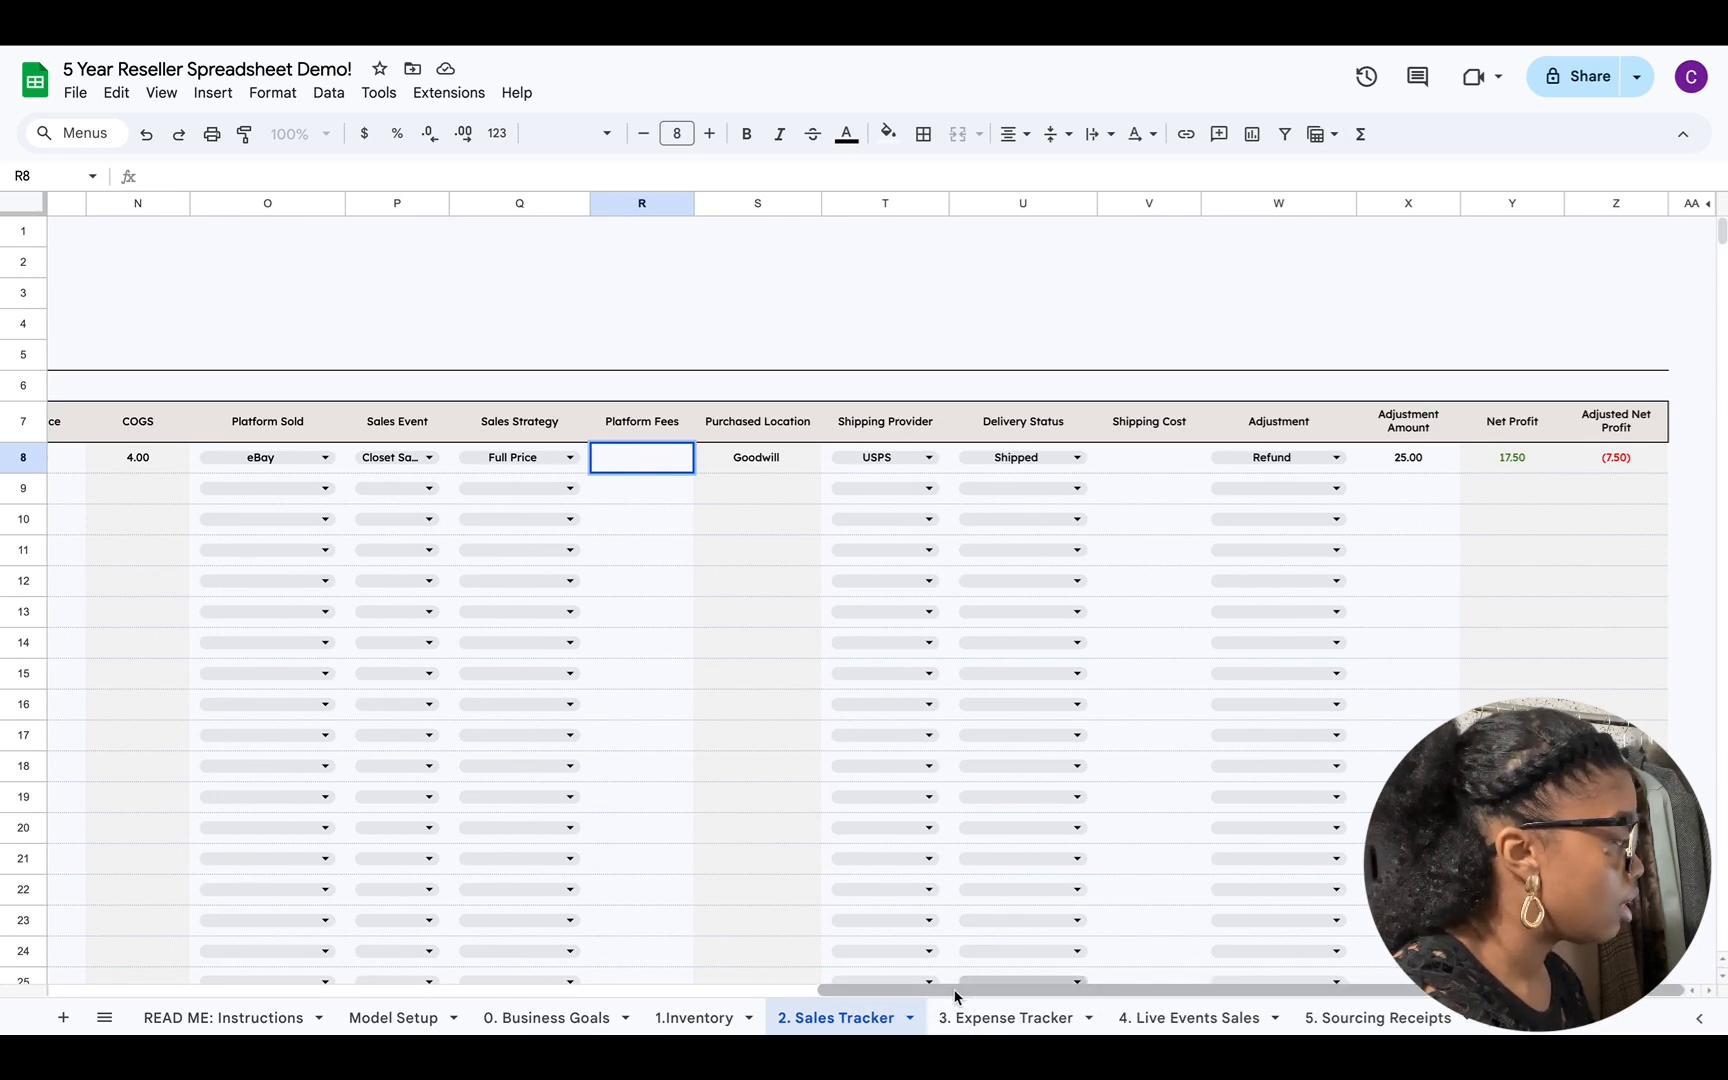
left_click(665, 490)
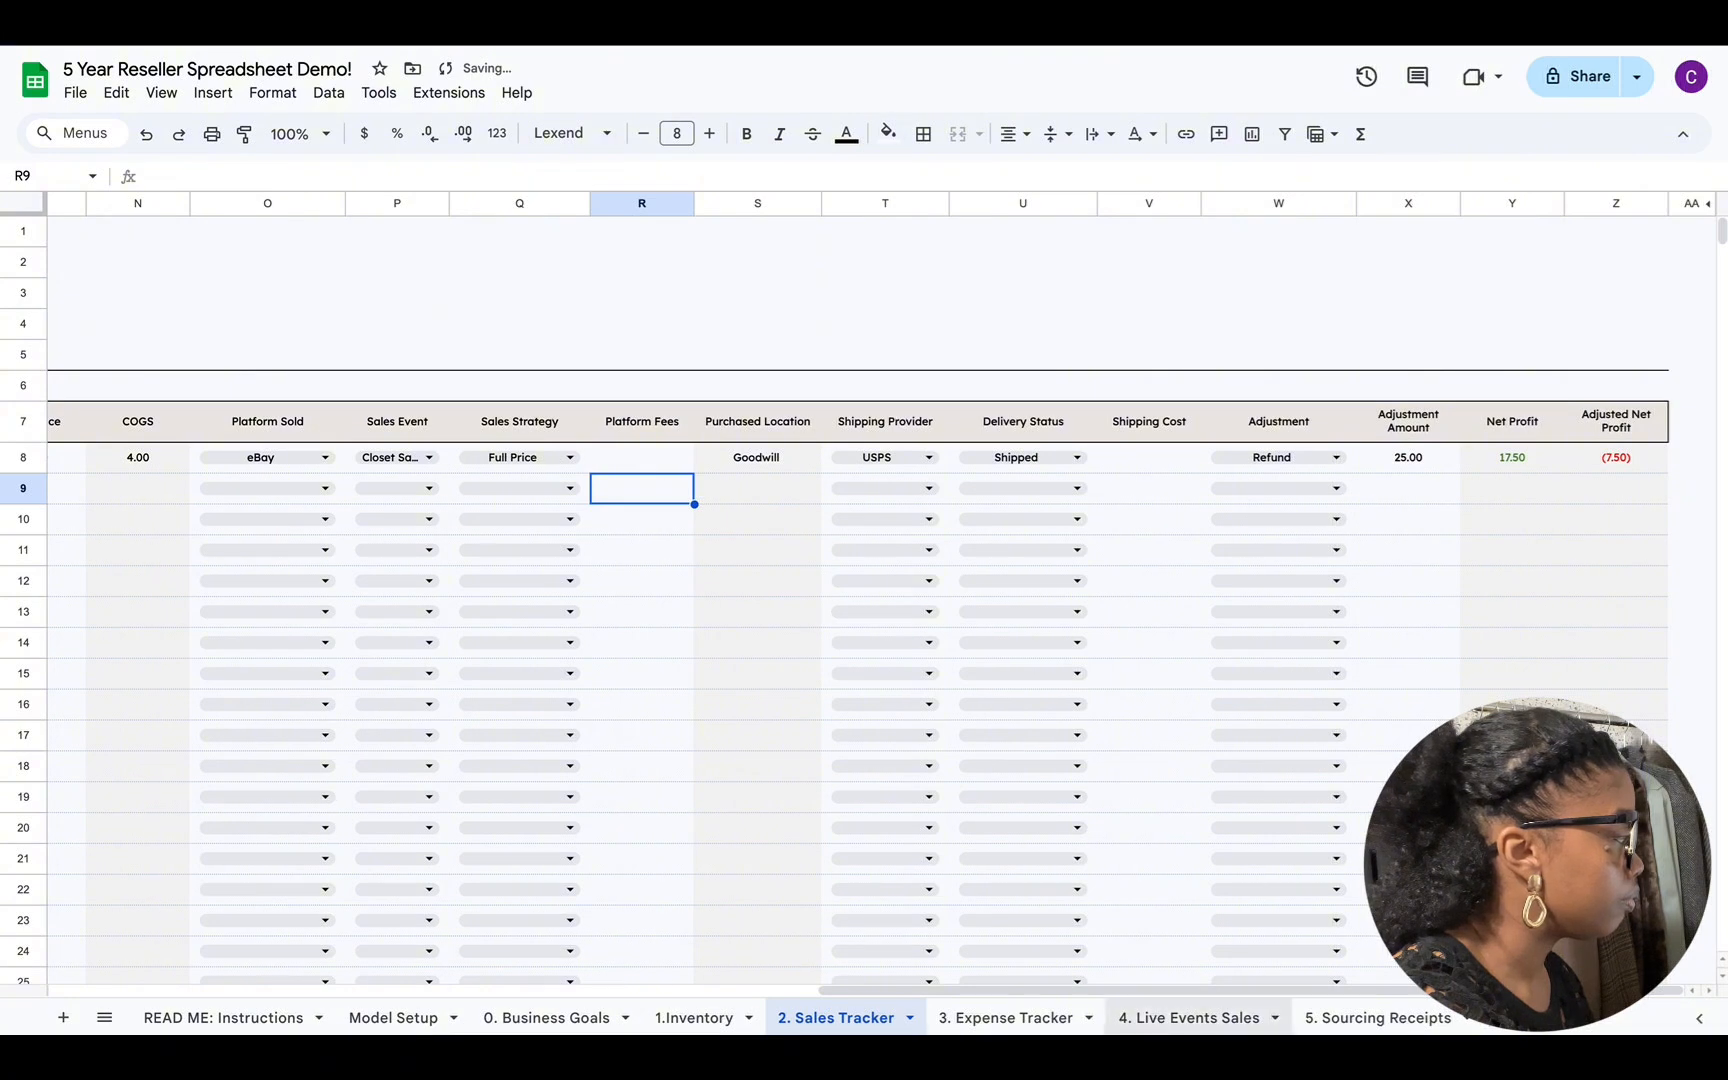
Step: Clear the Sold Price from the blouse sale row and check its profit columns
left_click_drag(1126, 992, 976, 991)
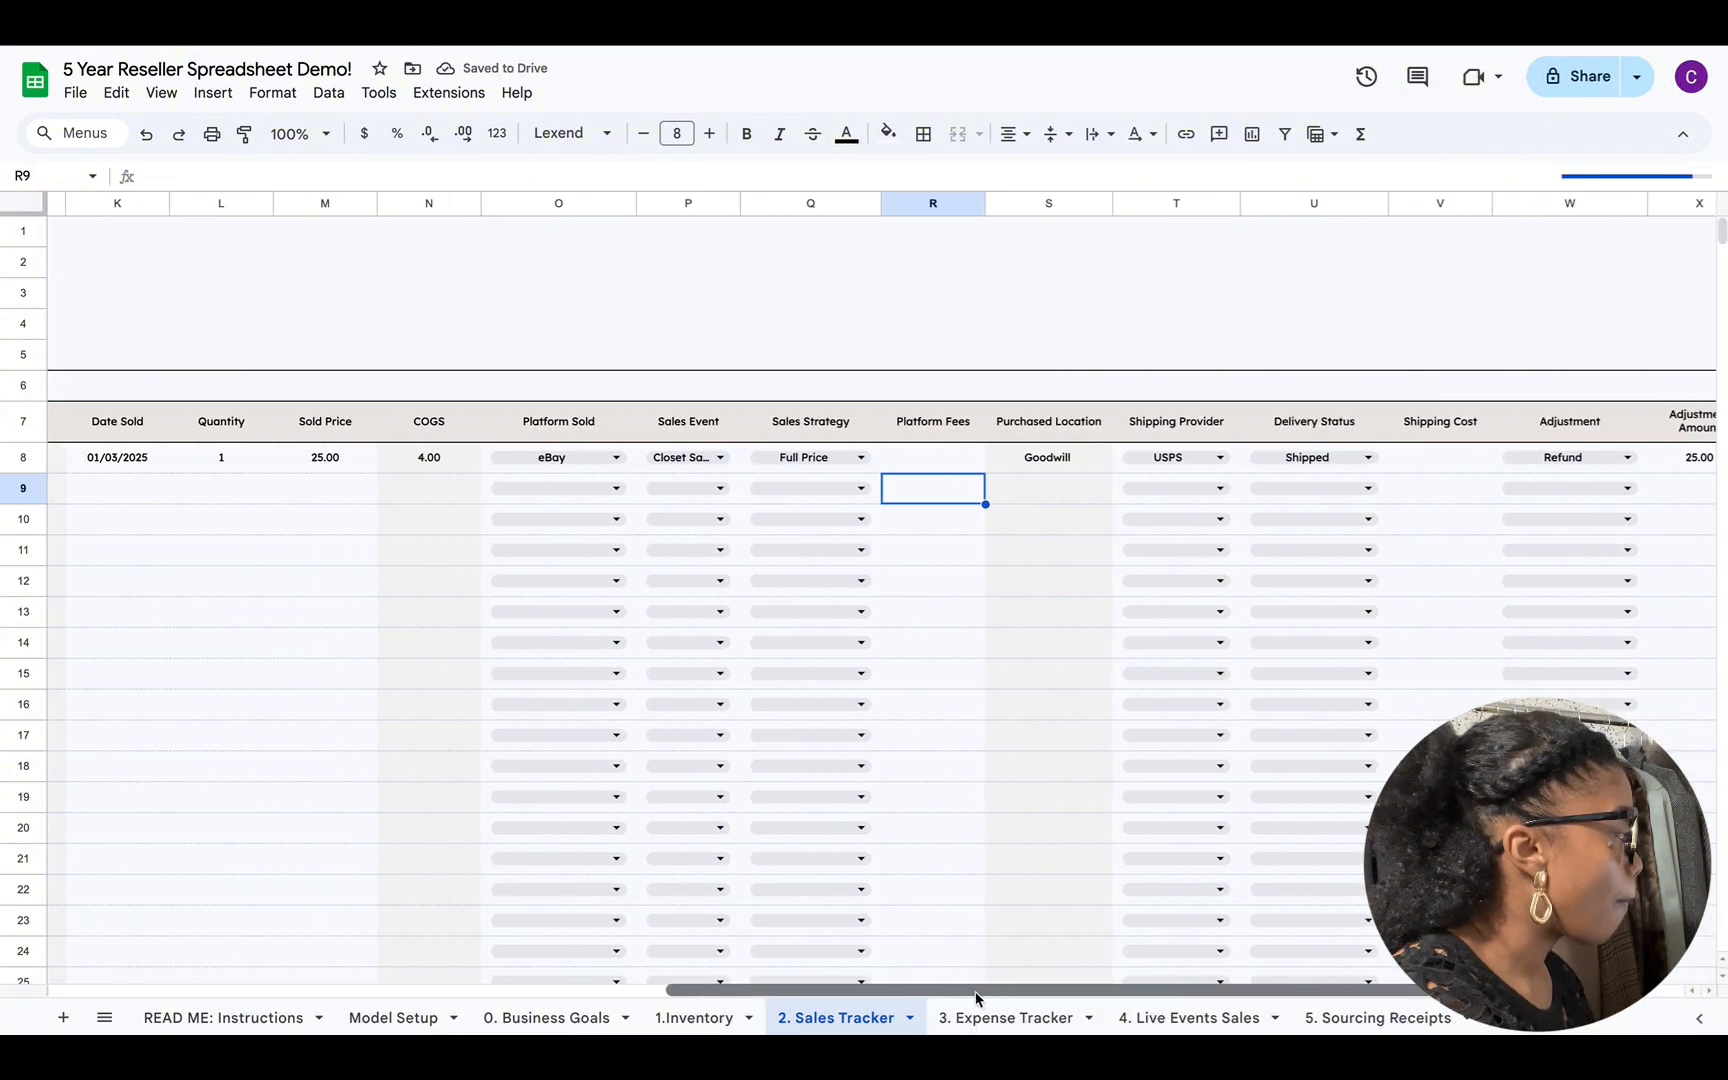
left_click(356, 462)
key("Return")
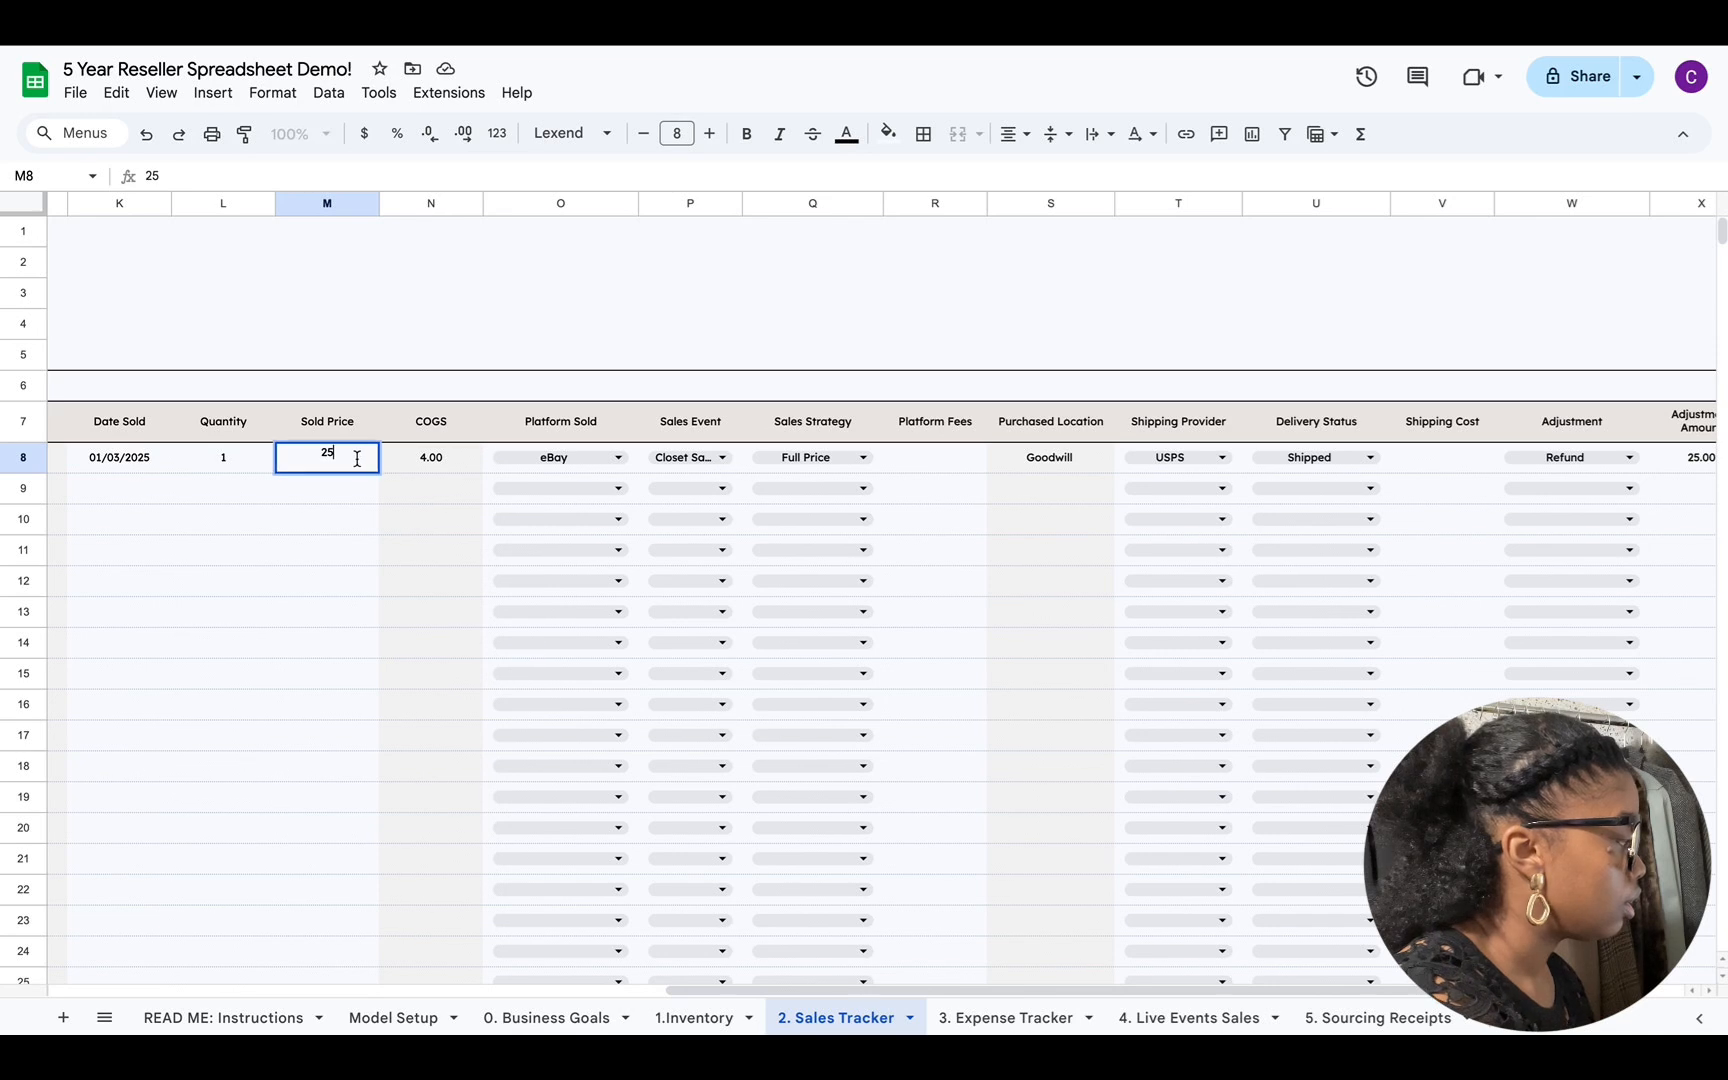
key("BackSpace")
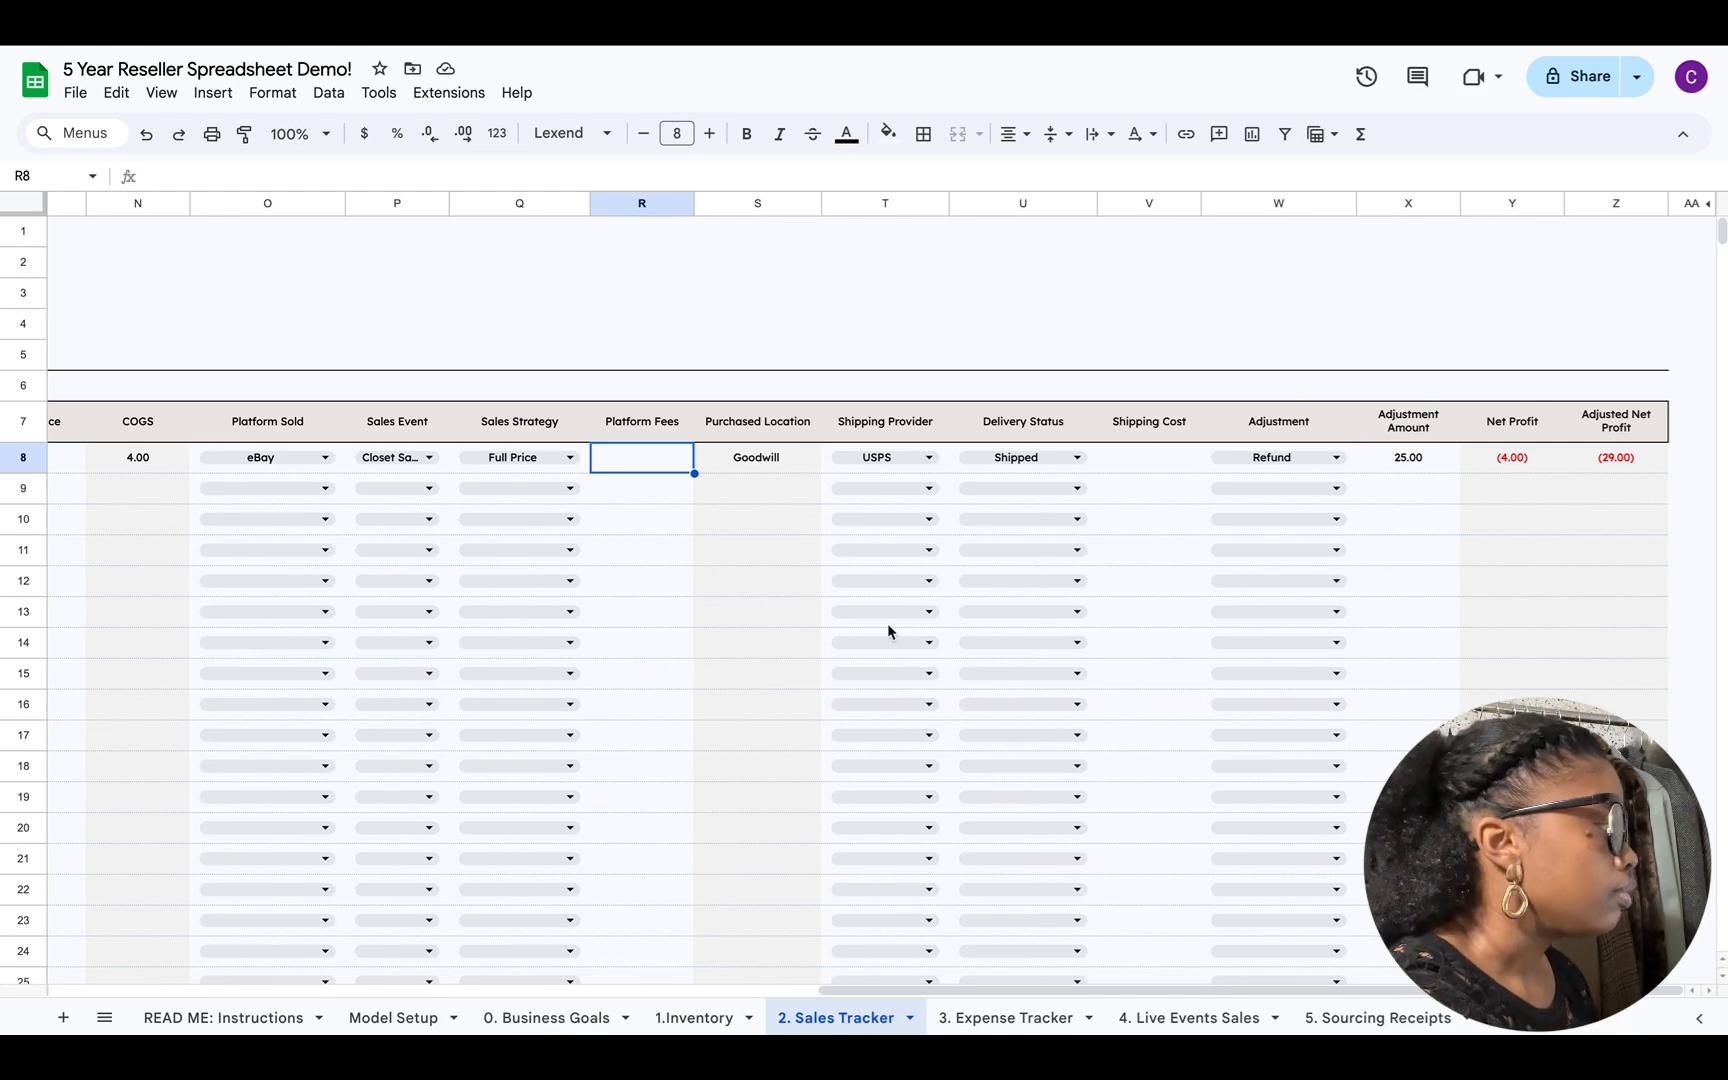
left_click_drag(1013, 995, 1122, 995)
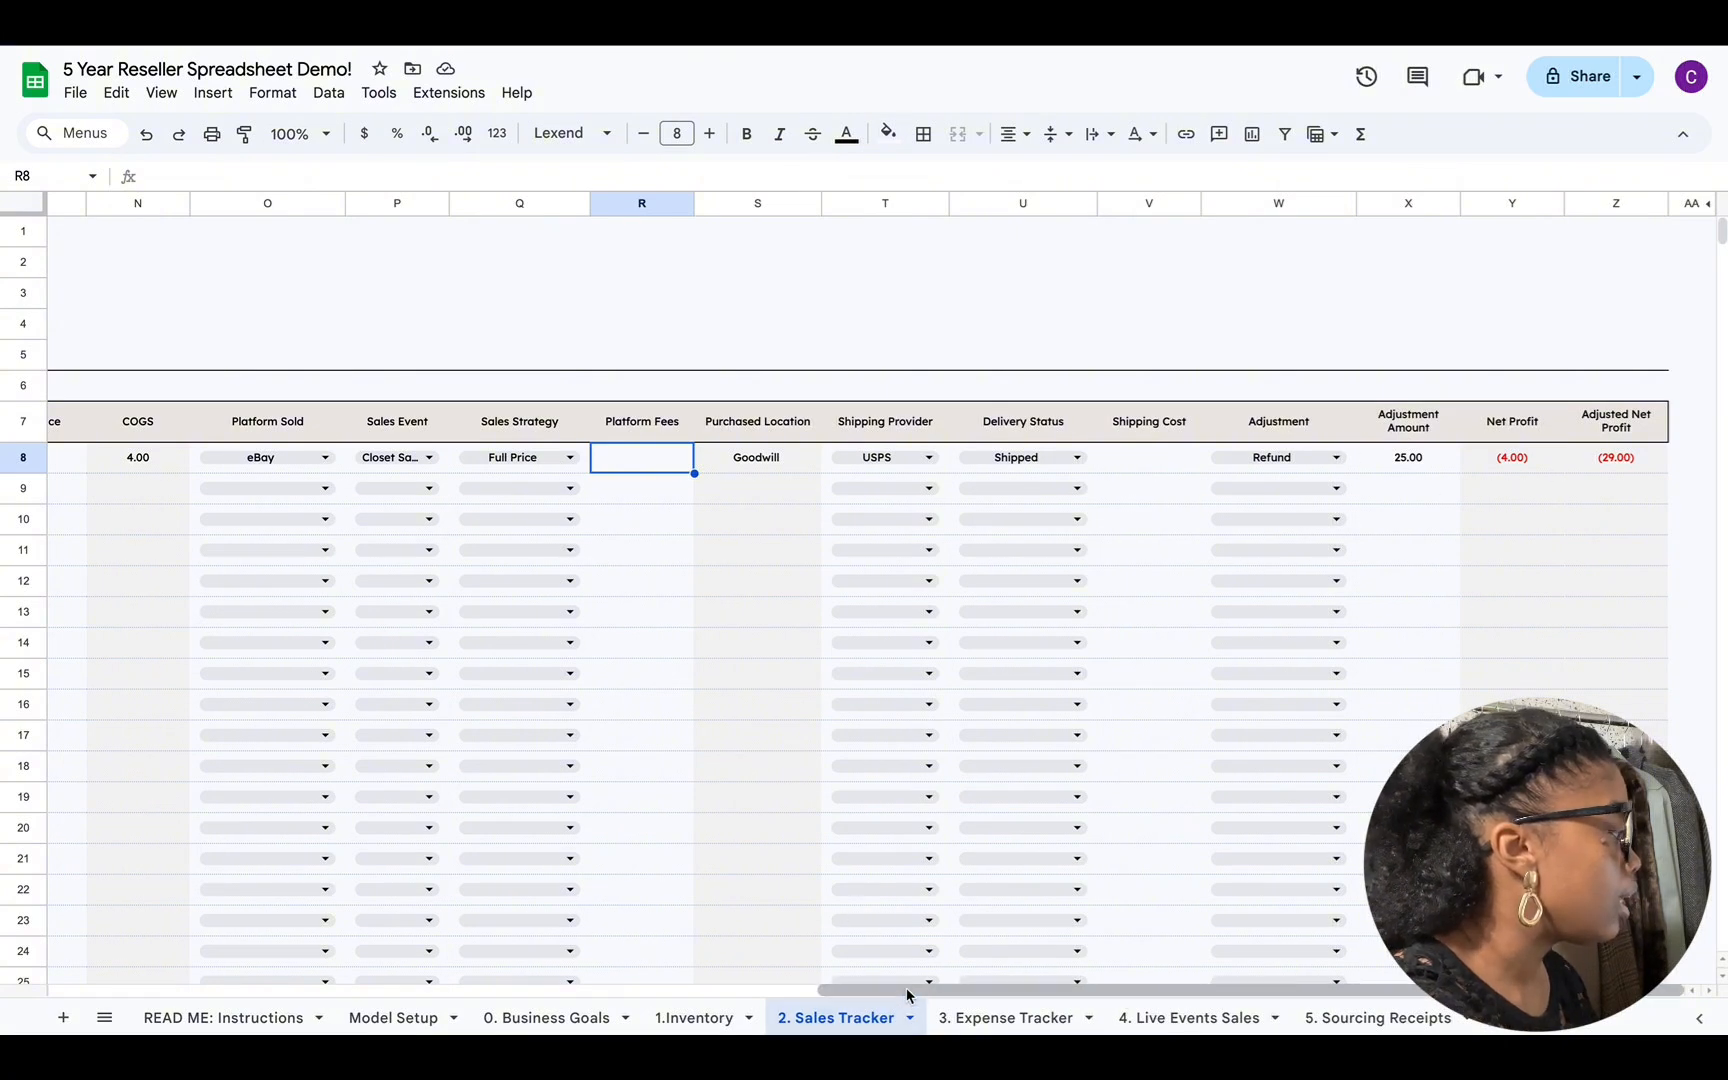
left_click_drag(906, 990, 420, 995)
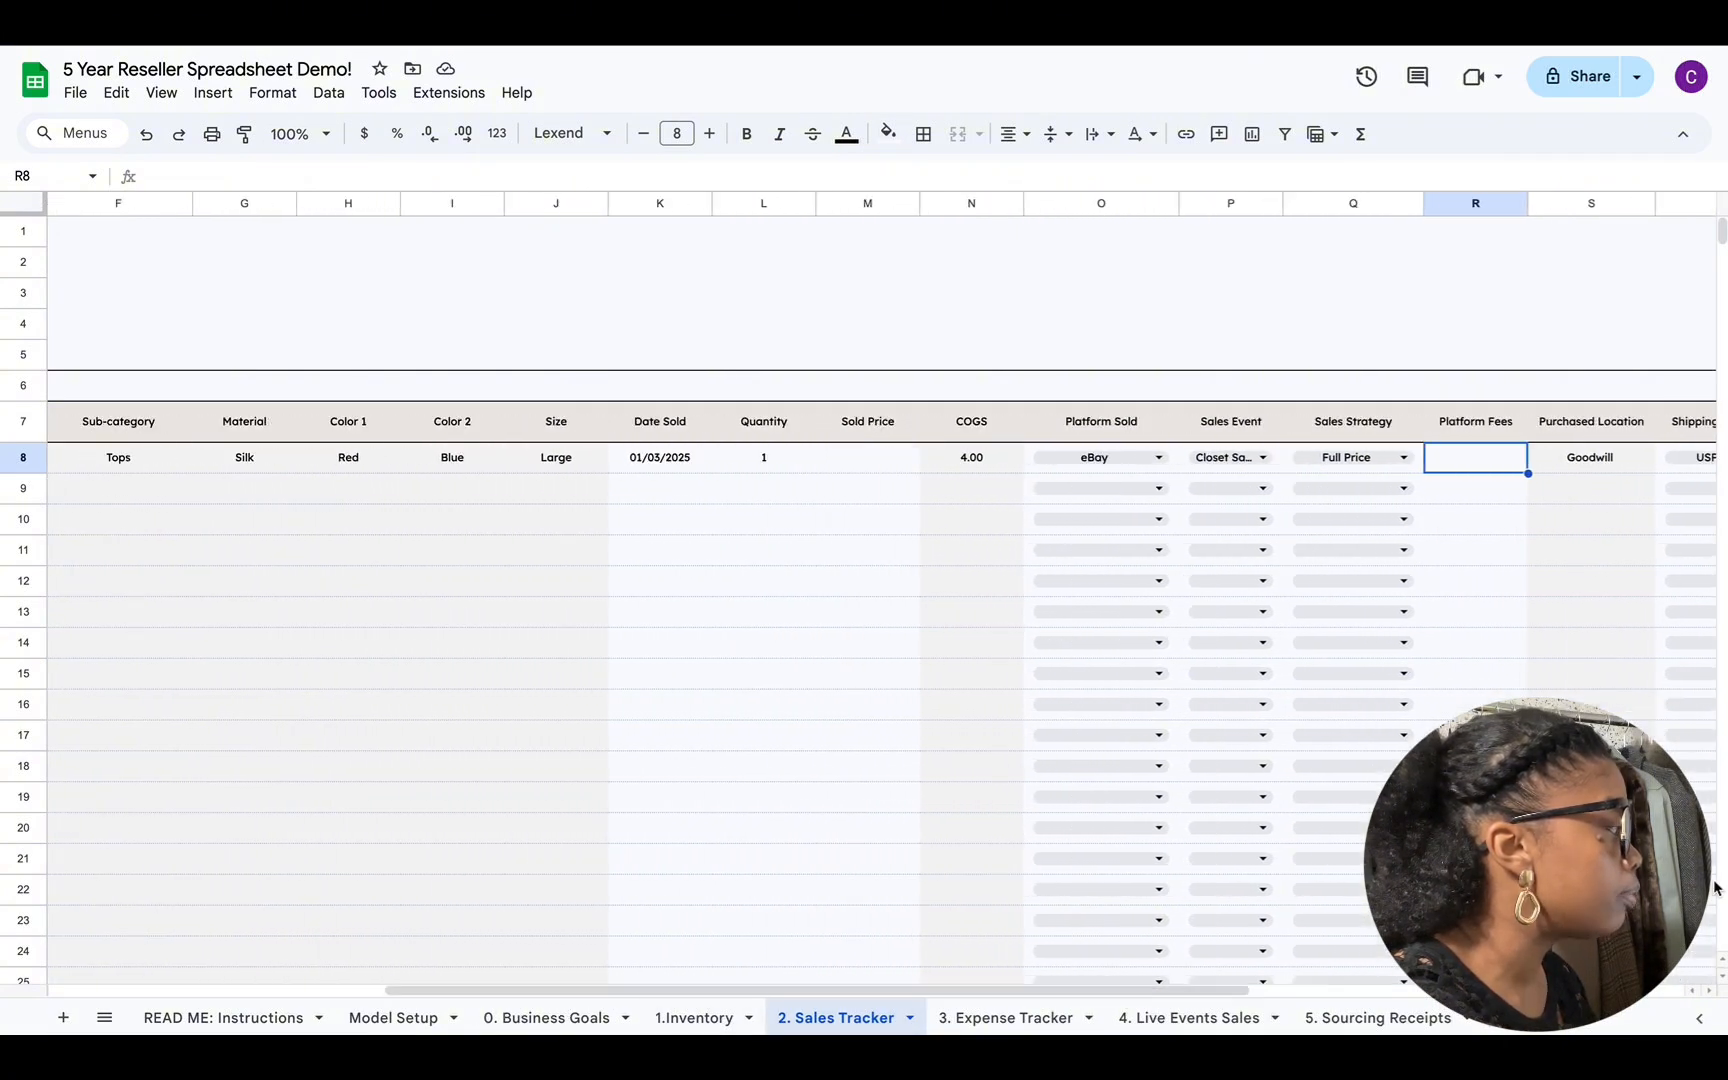
Step: Clear the blouse's Cost per Unit in the Inventory sheet and return to the Sales Tracker
left_click(722, 1025)
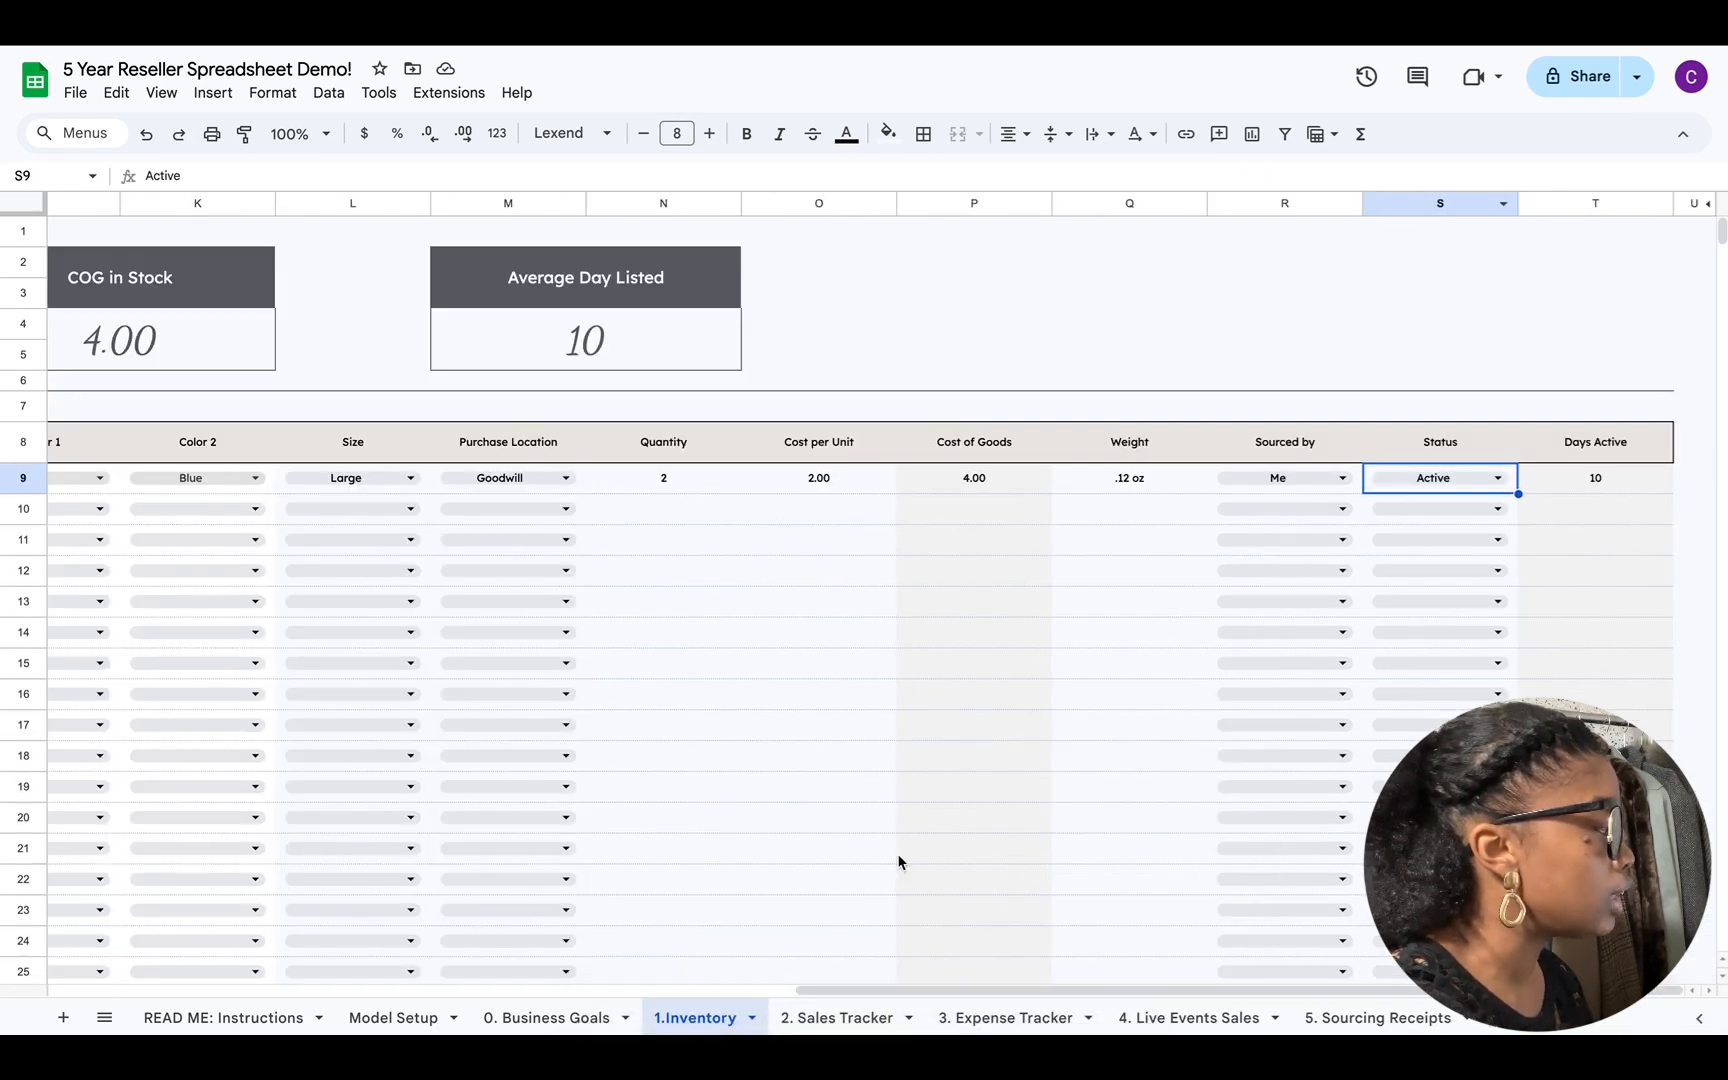
left_click_drag(1220, 997, 1104, 995)
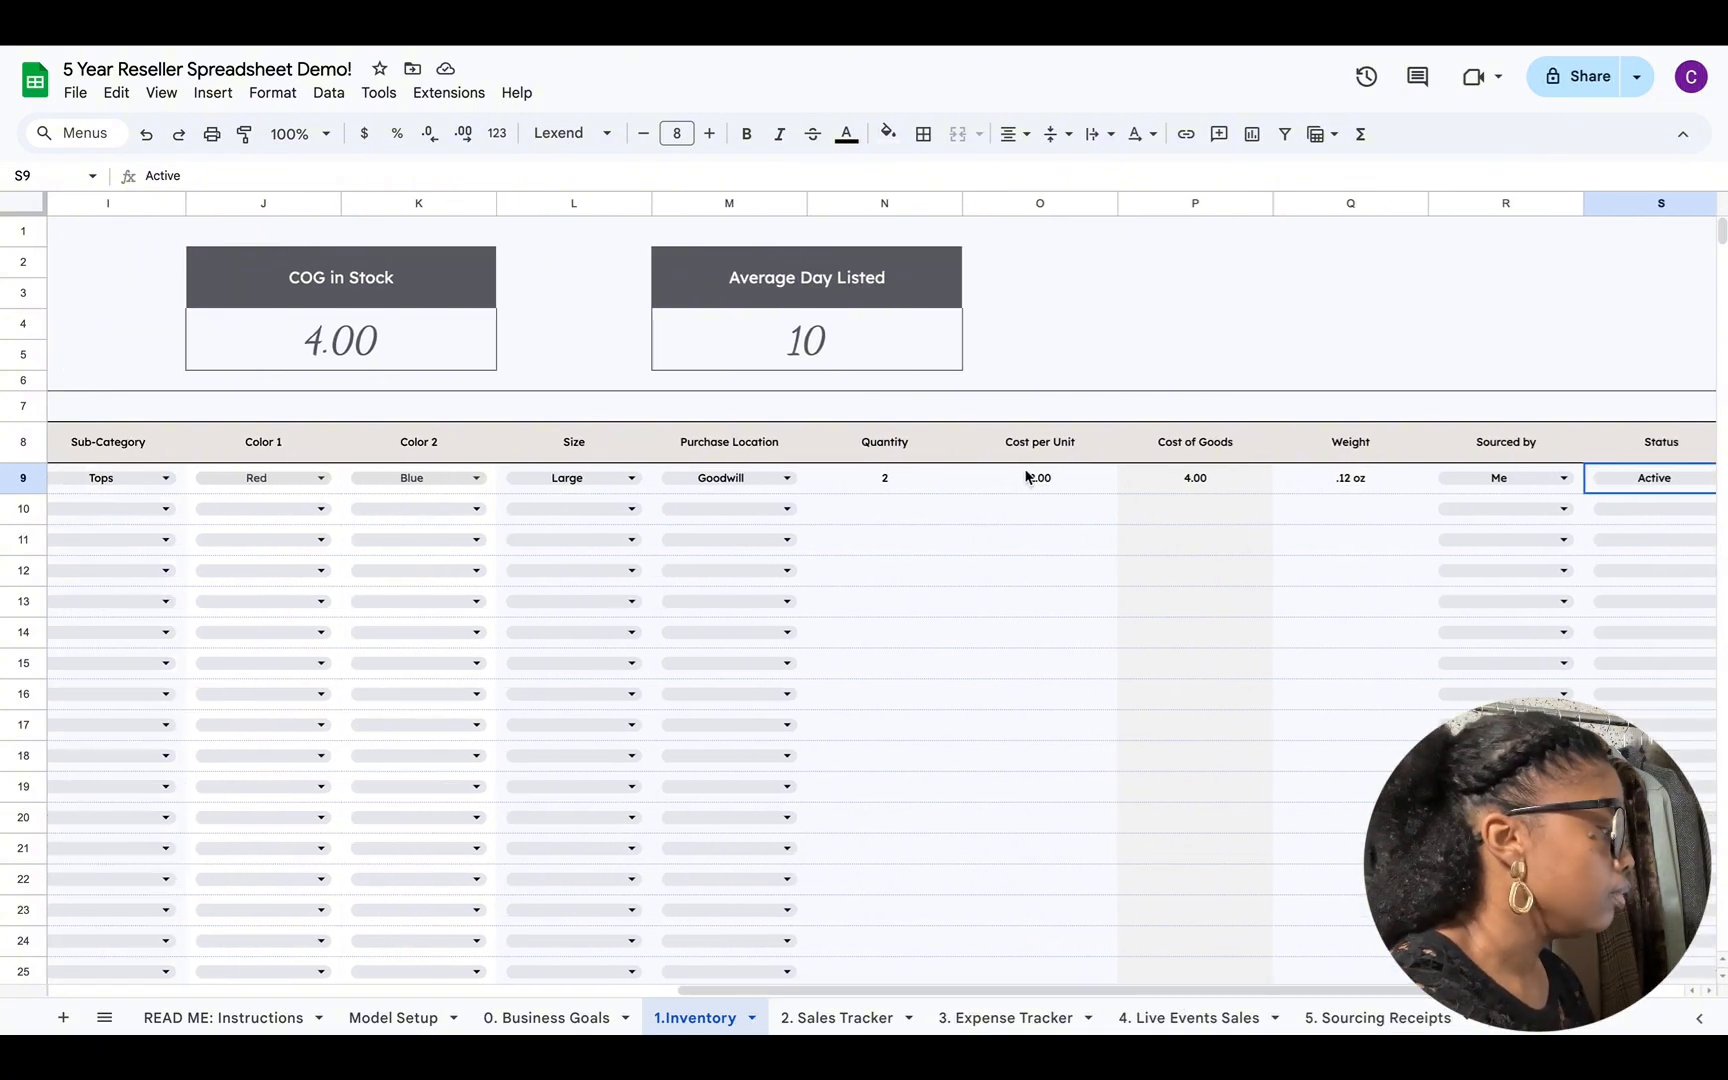
left_click(1068, 488)
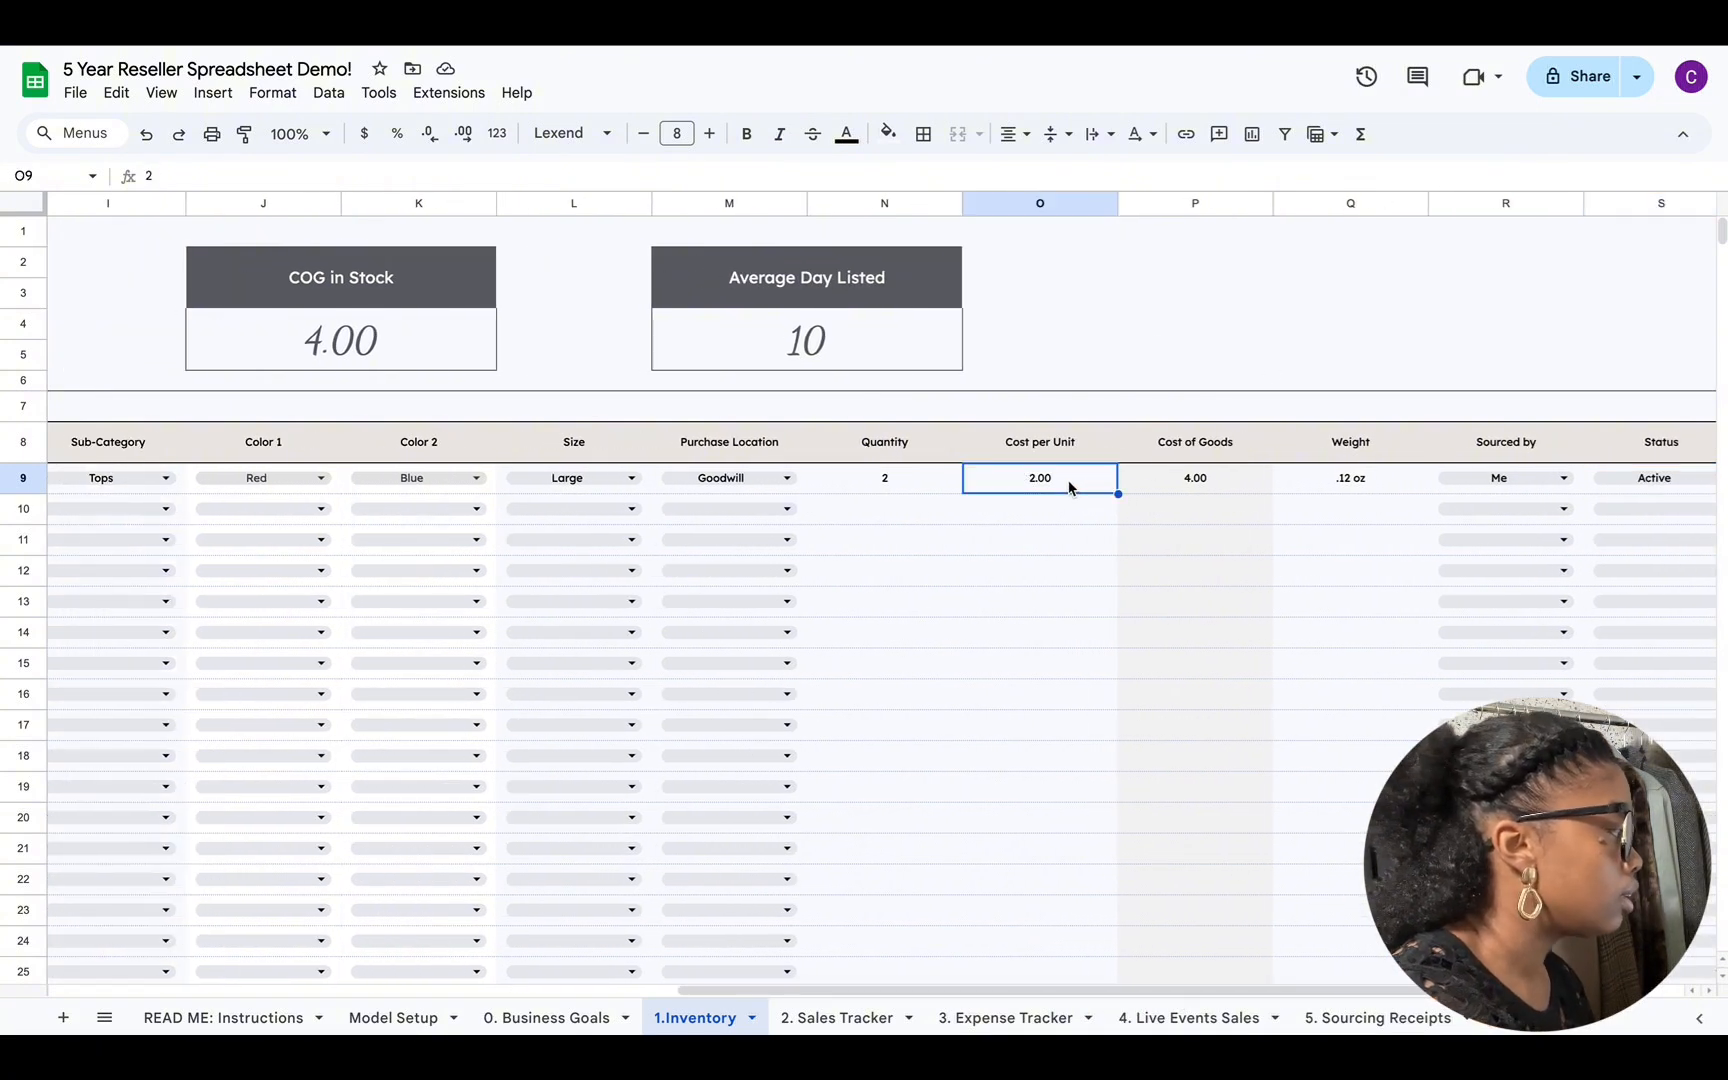
key("Delete")
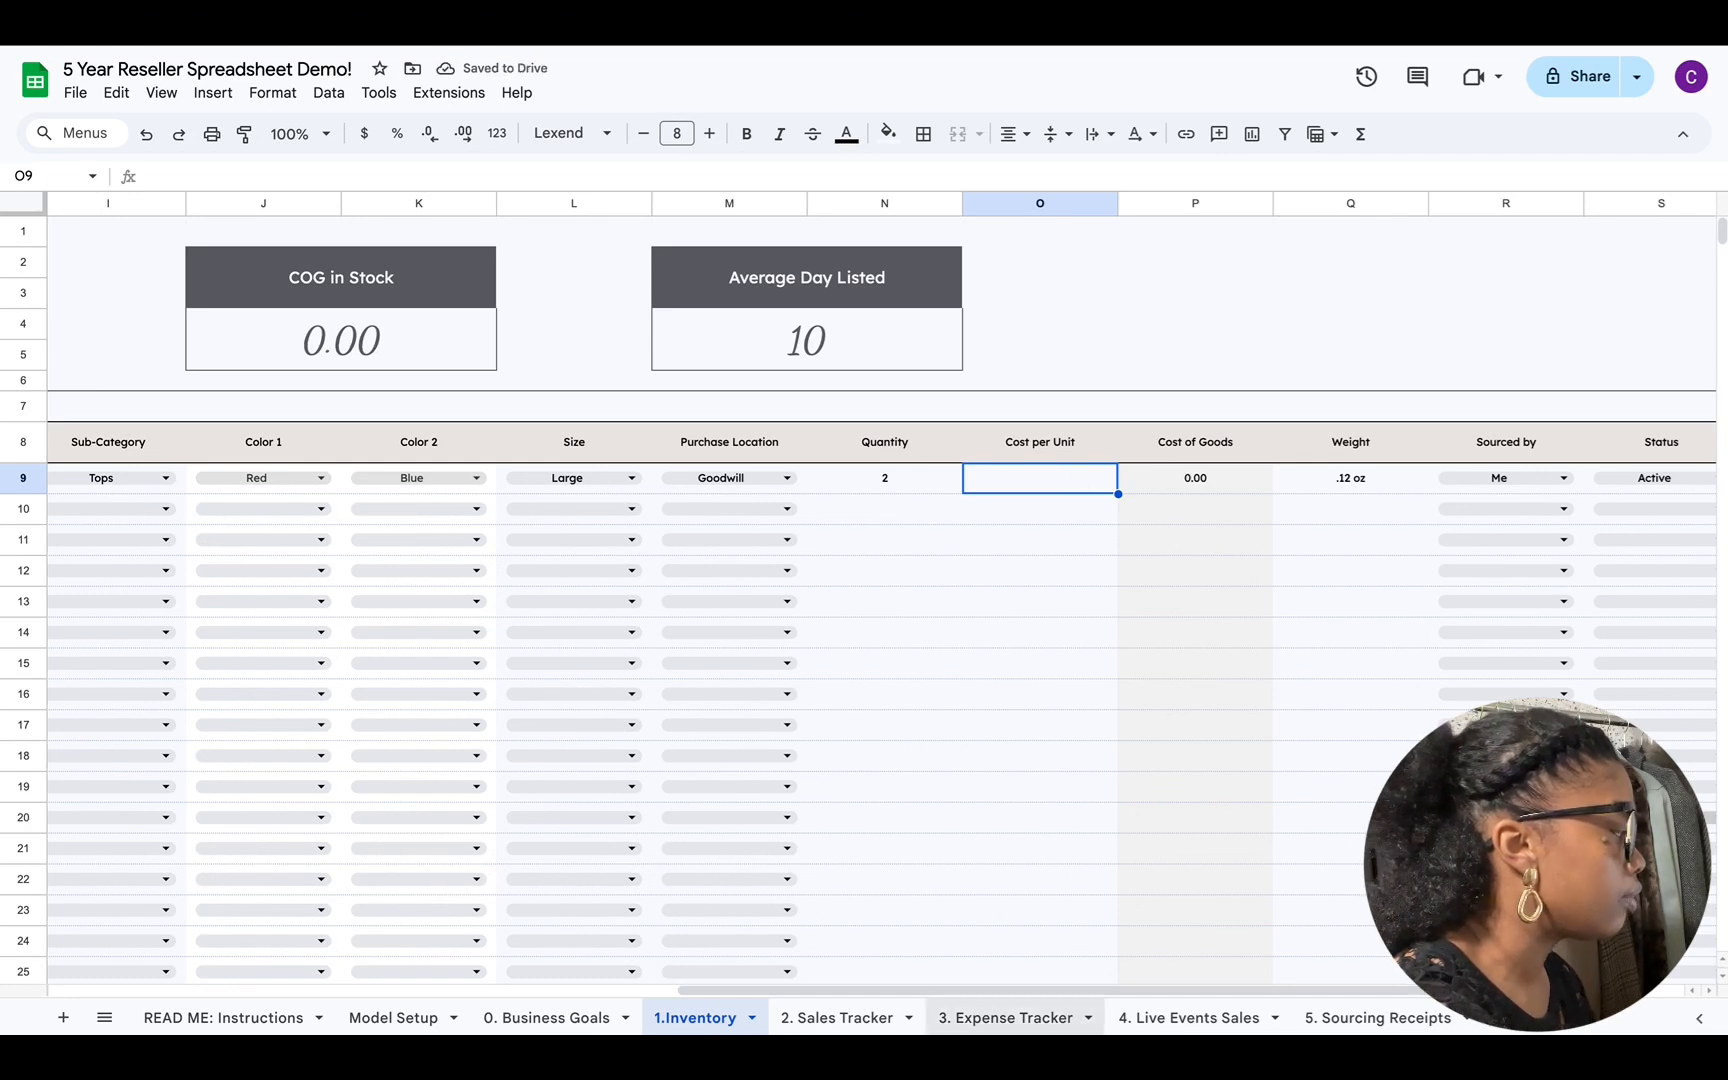
left_click(845, 1022)
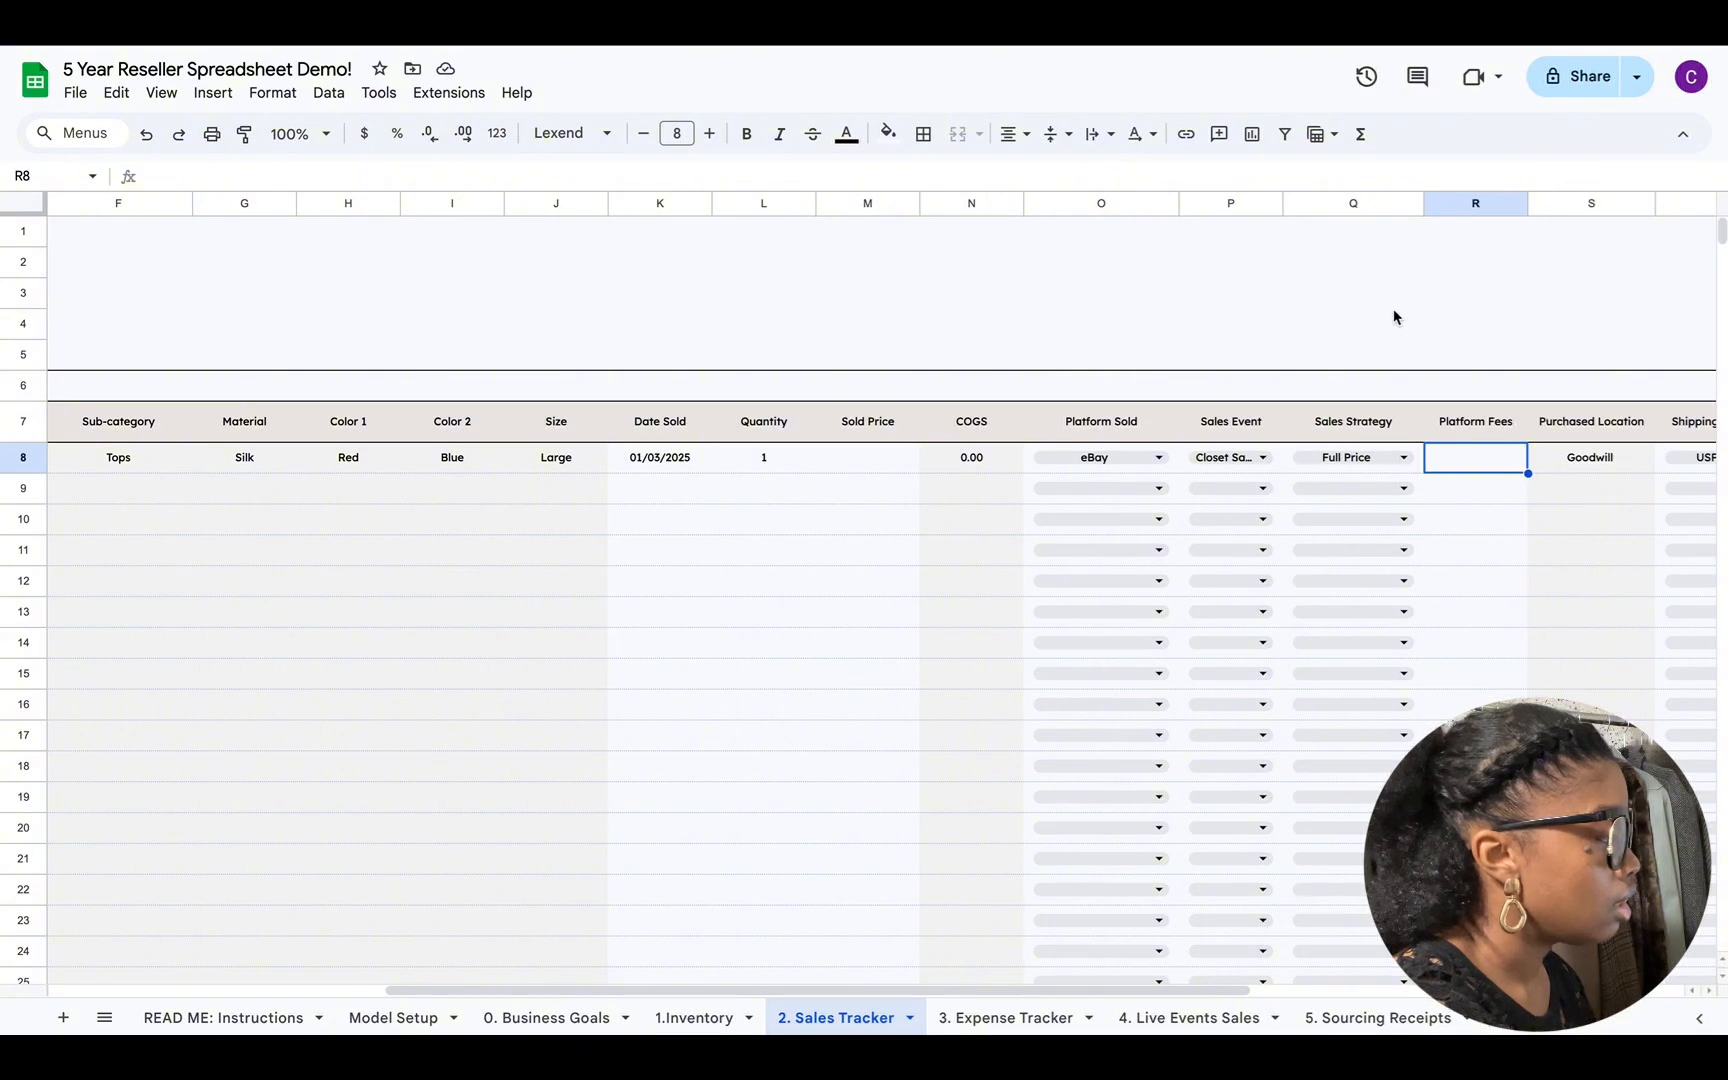
Step: Set the flowy blouse's Status to Sold Out in the Inventory sheet and return to the Sales Tracker
left_click_drag(1200, 990, 1630, 1008)
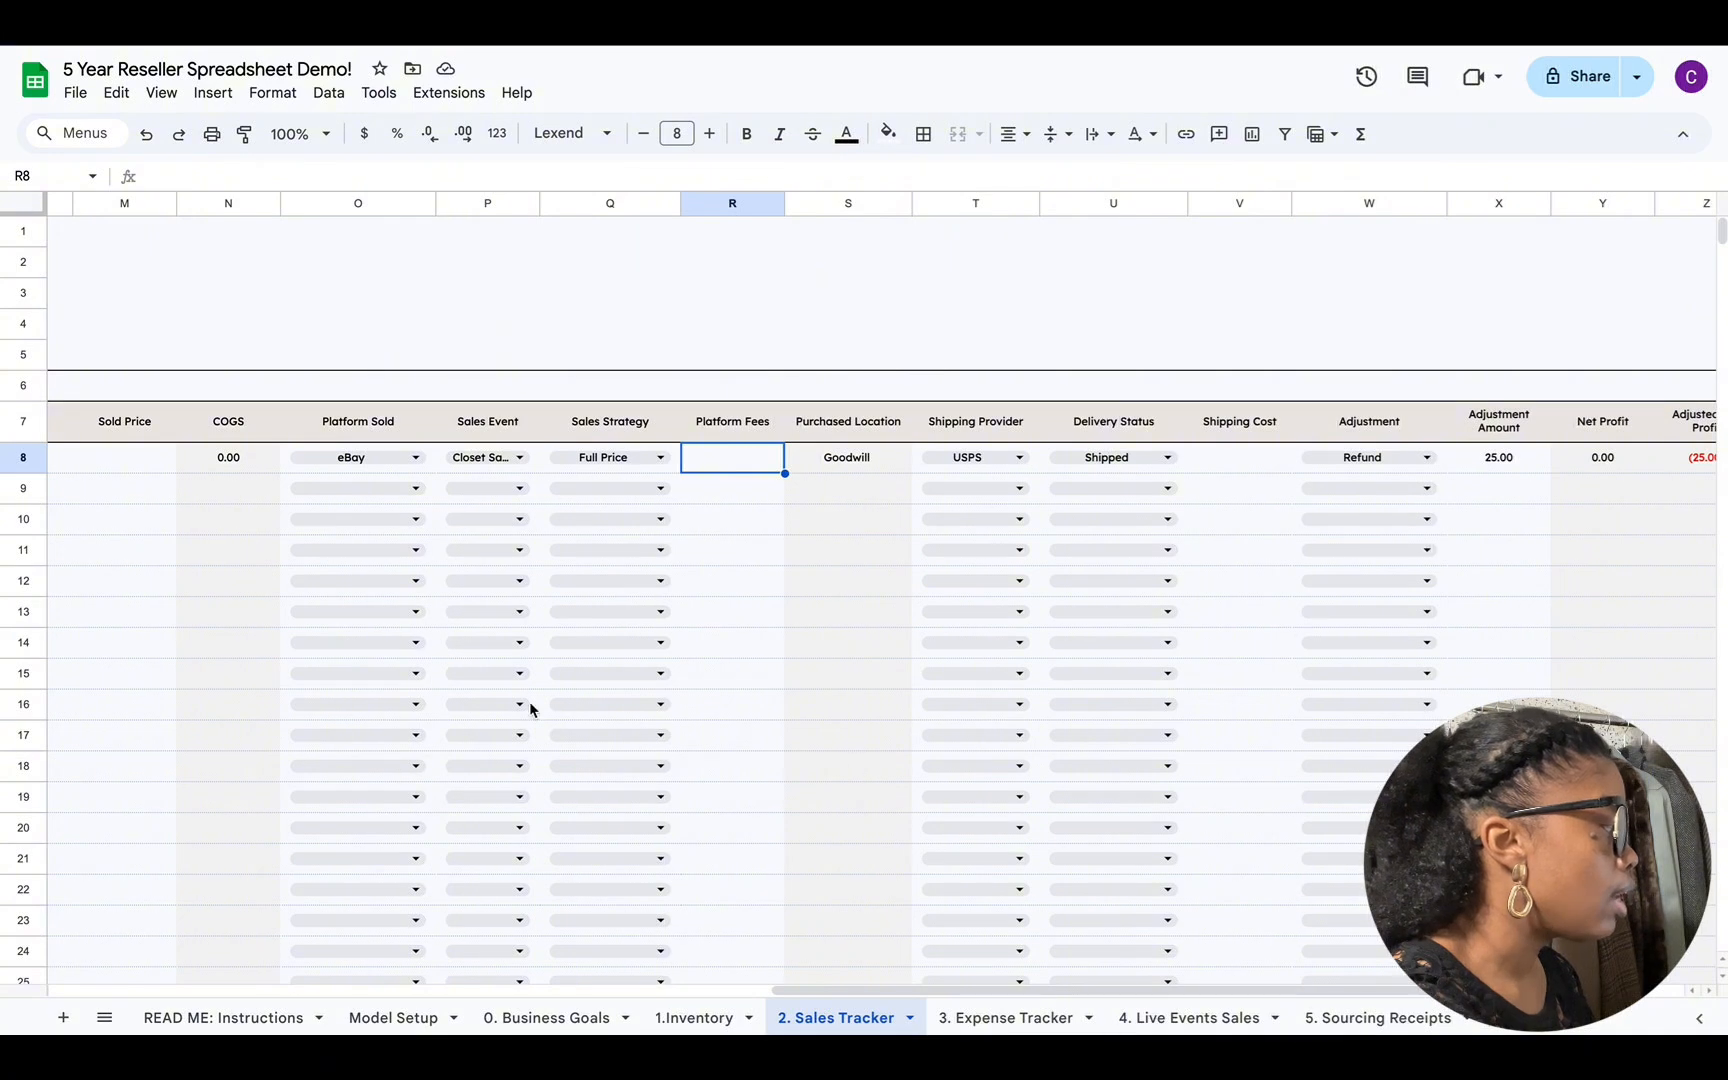
left_click_drag(812, 992, 788, 1004)
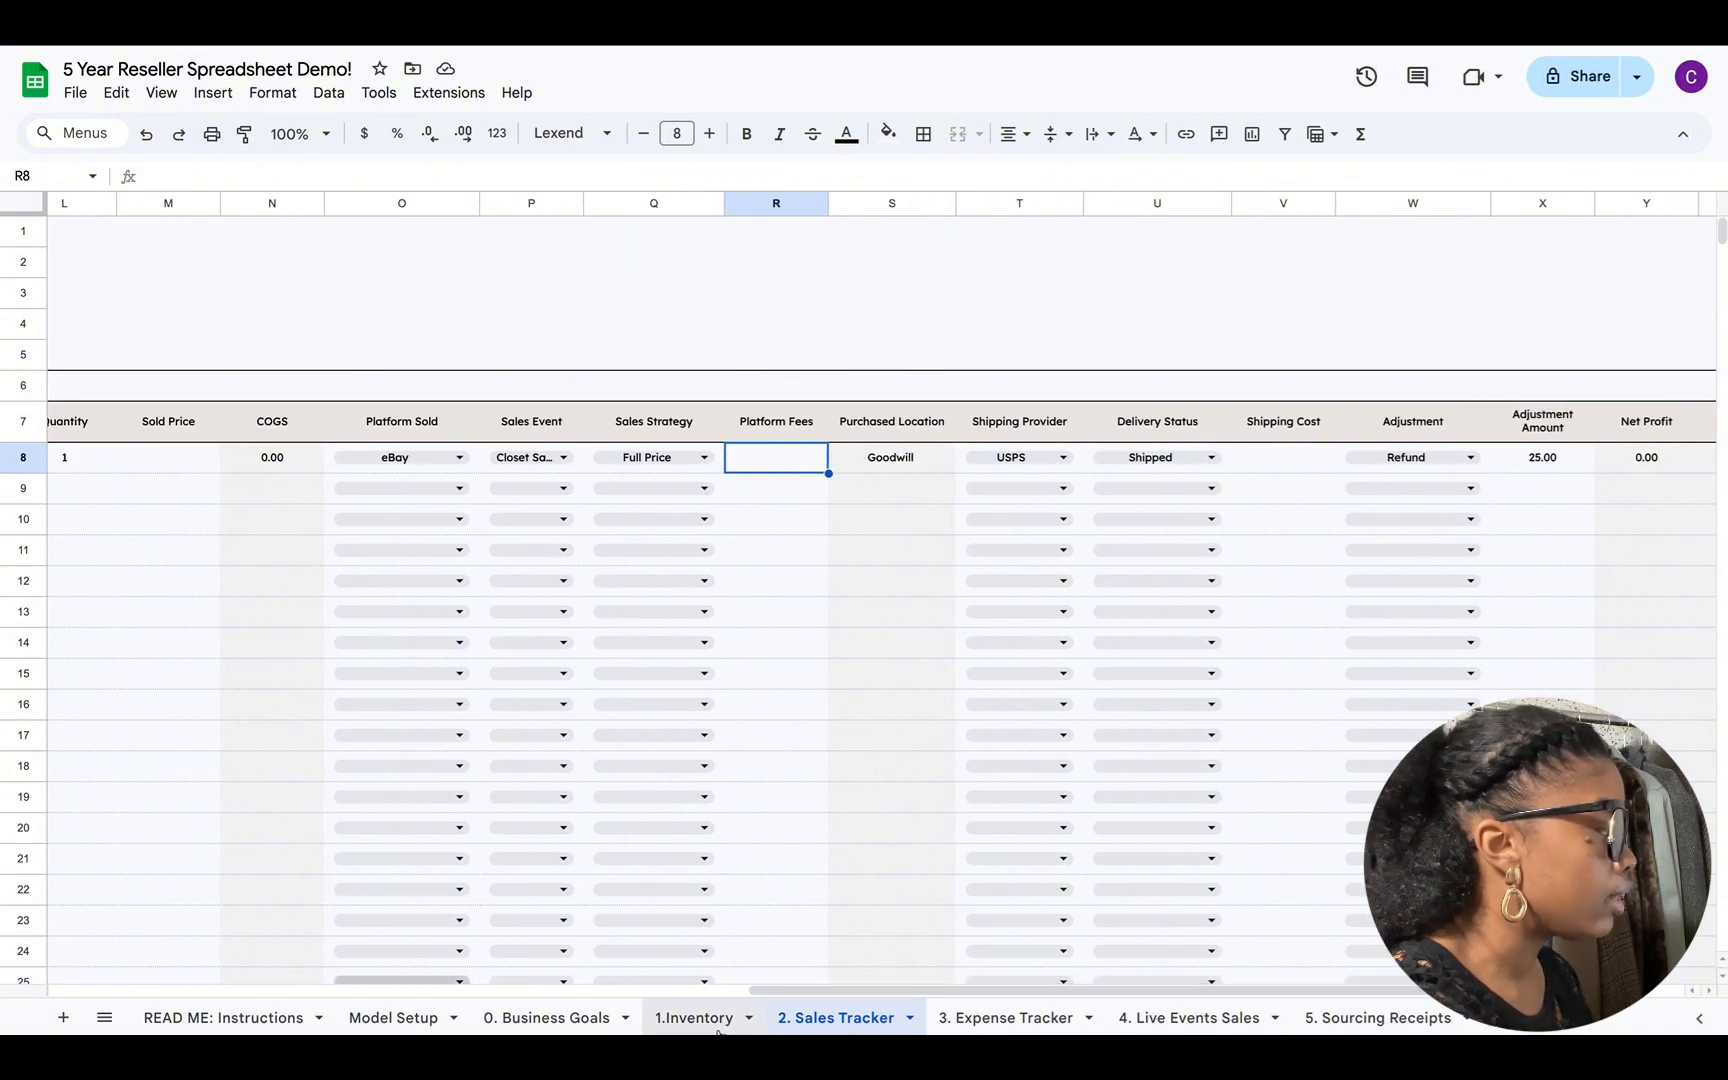
left_click(710, 1024)
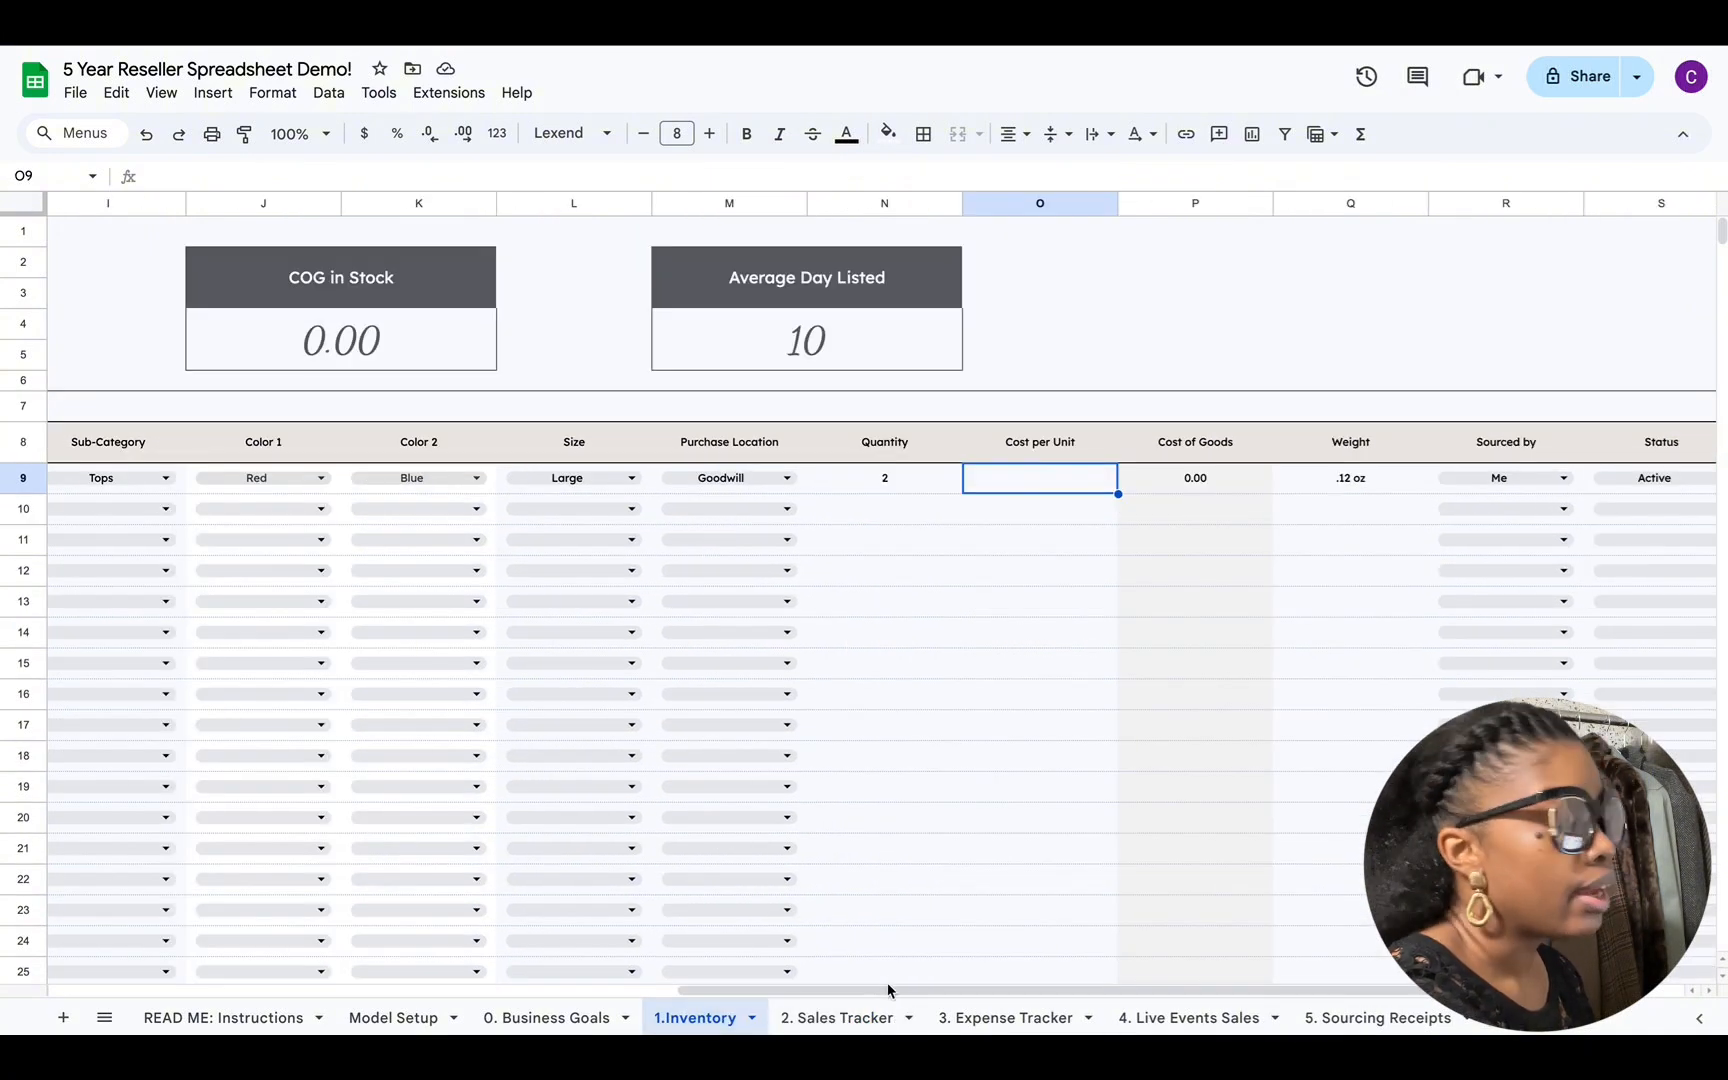
left_click_drag(884, 991, 1003, 991)
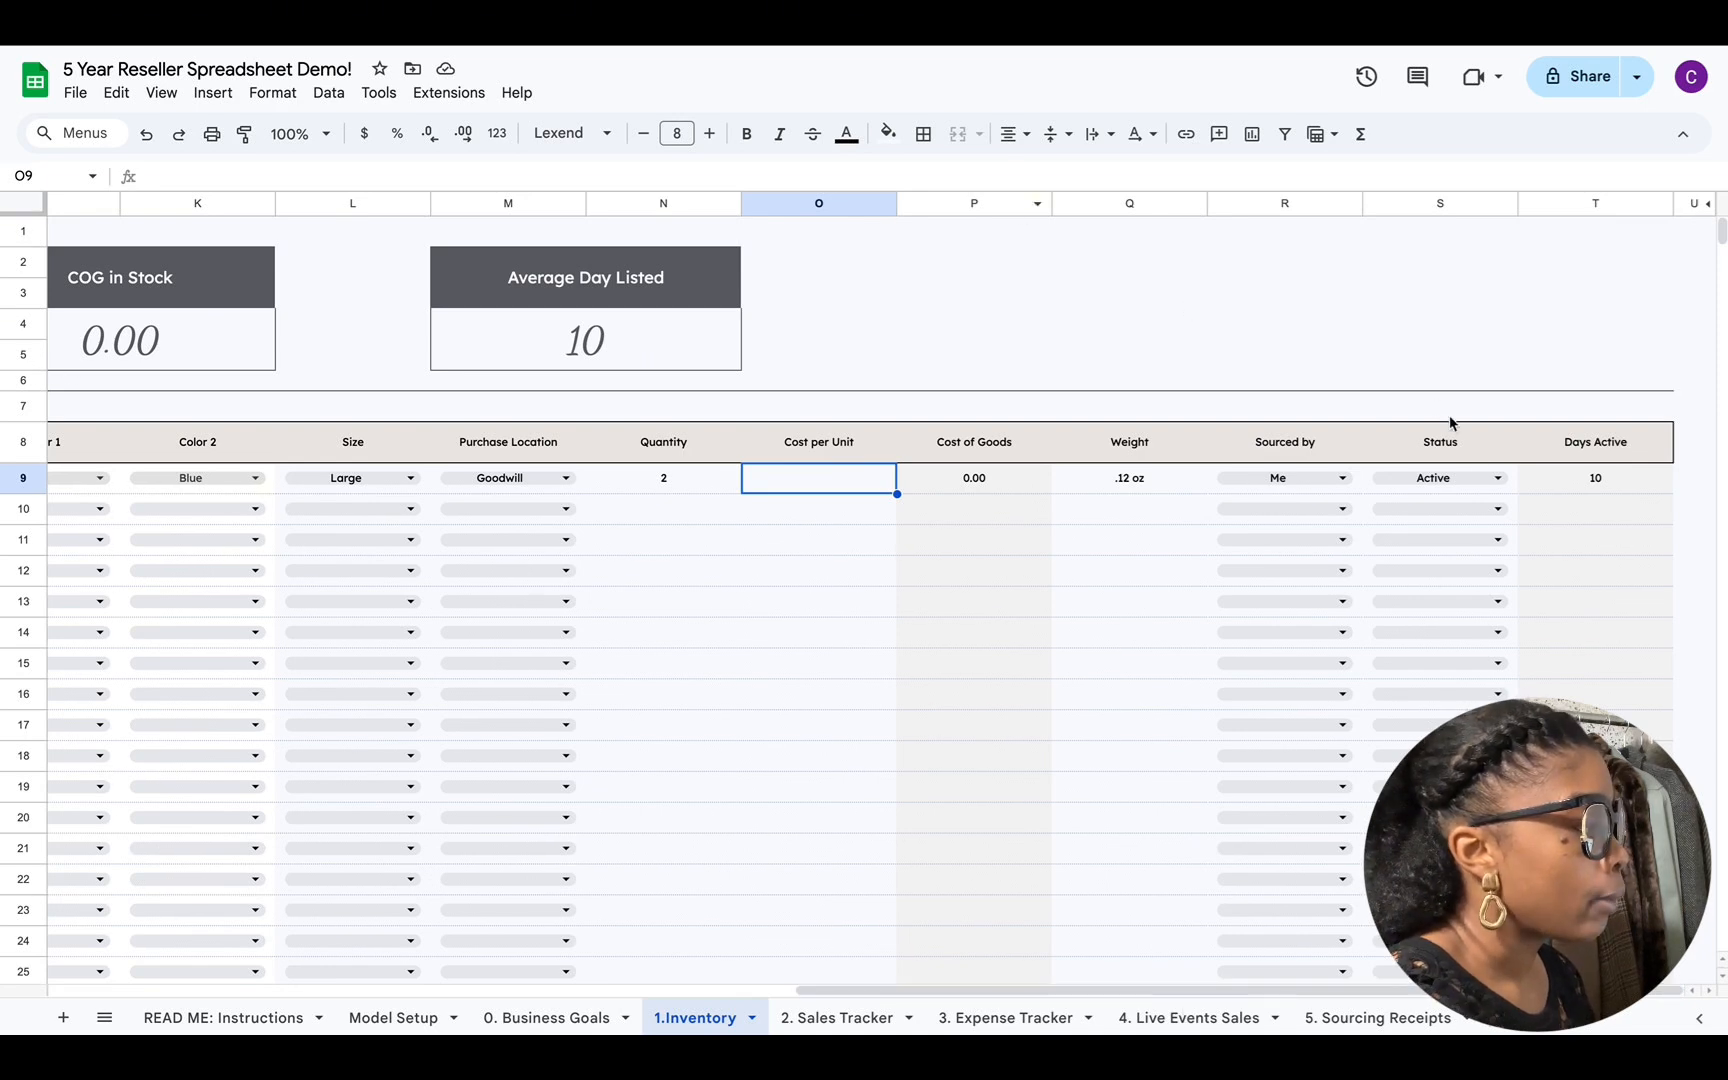
left_click(1499, 480)
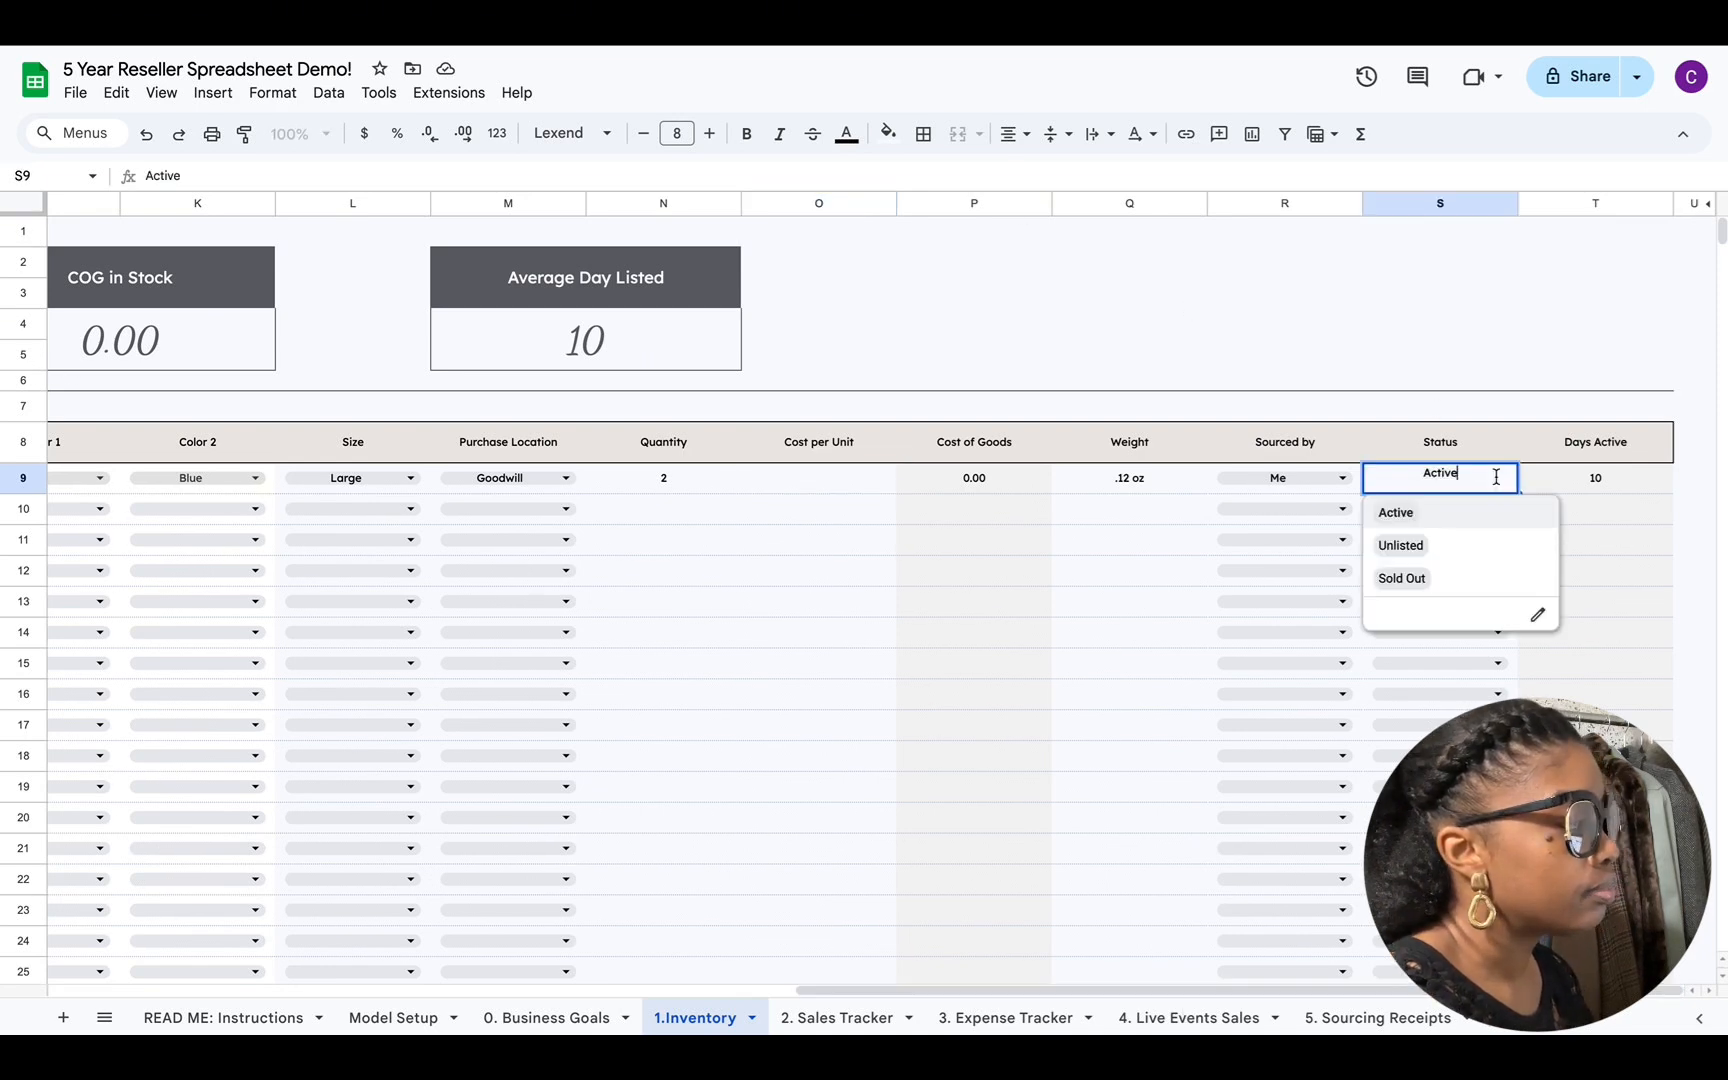
left_click(1458, 579)
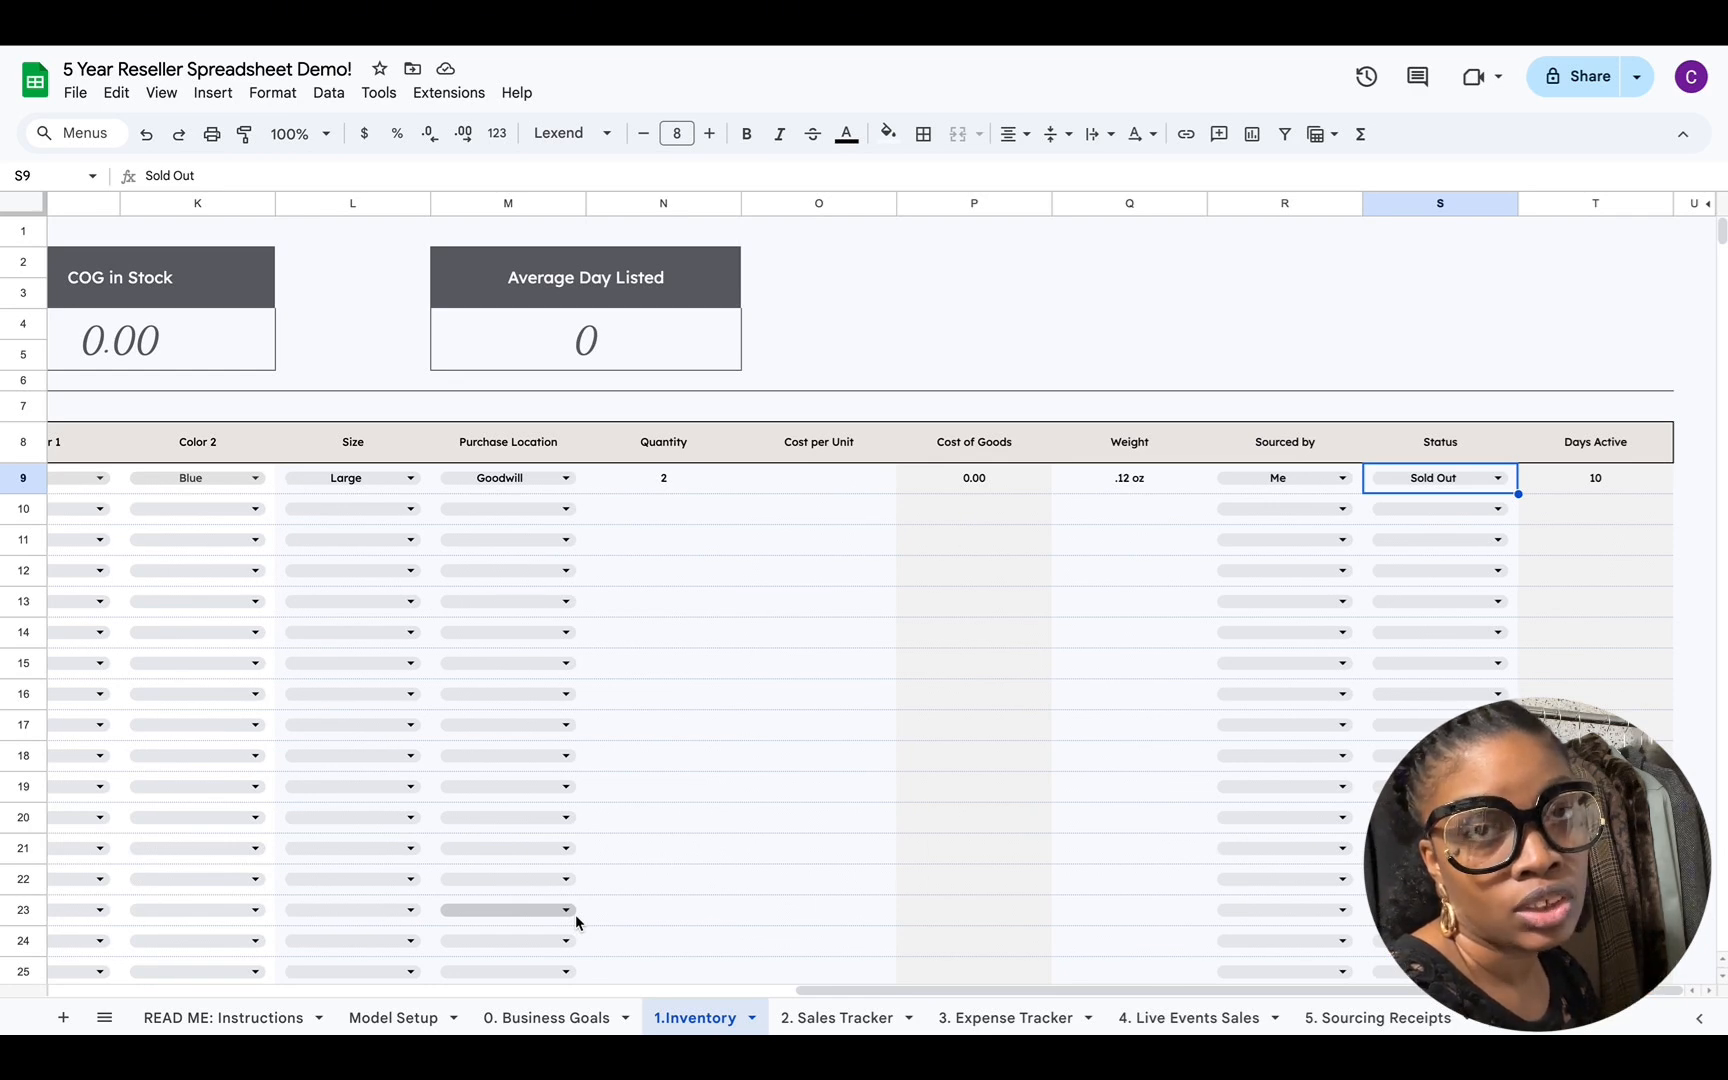
left_click(792, 1006)
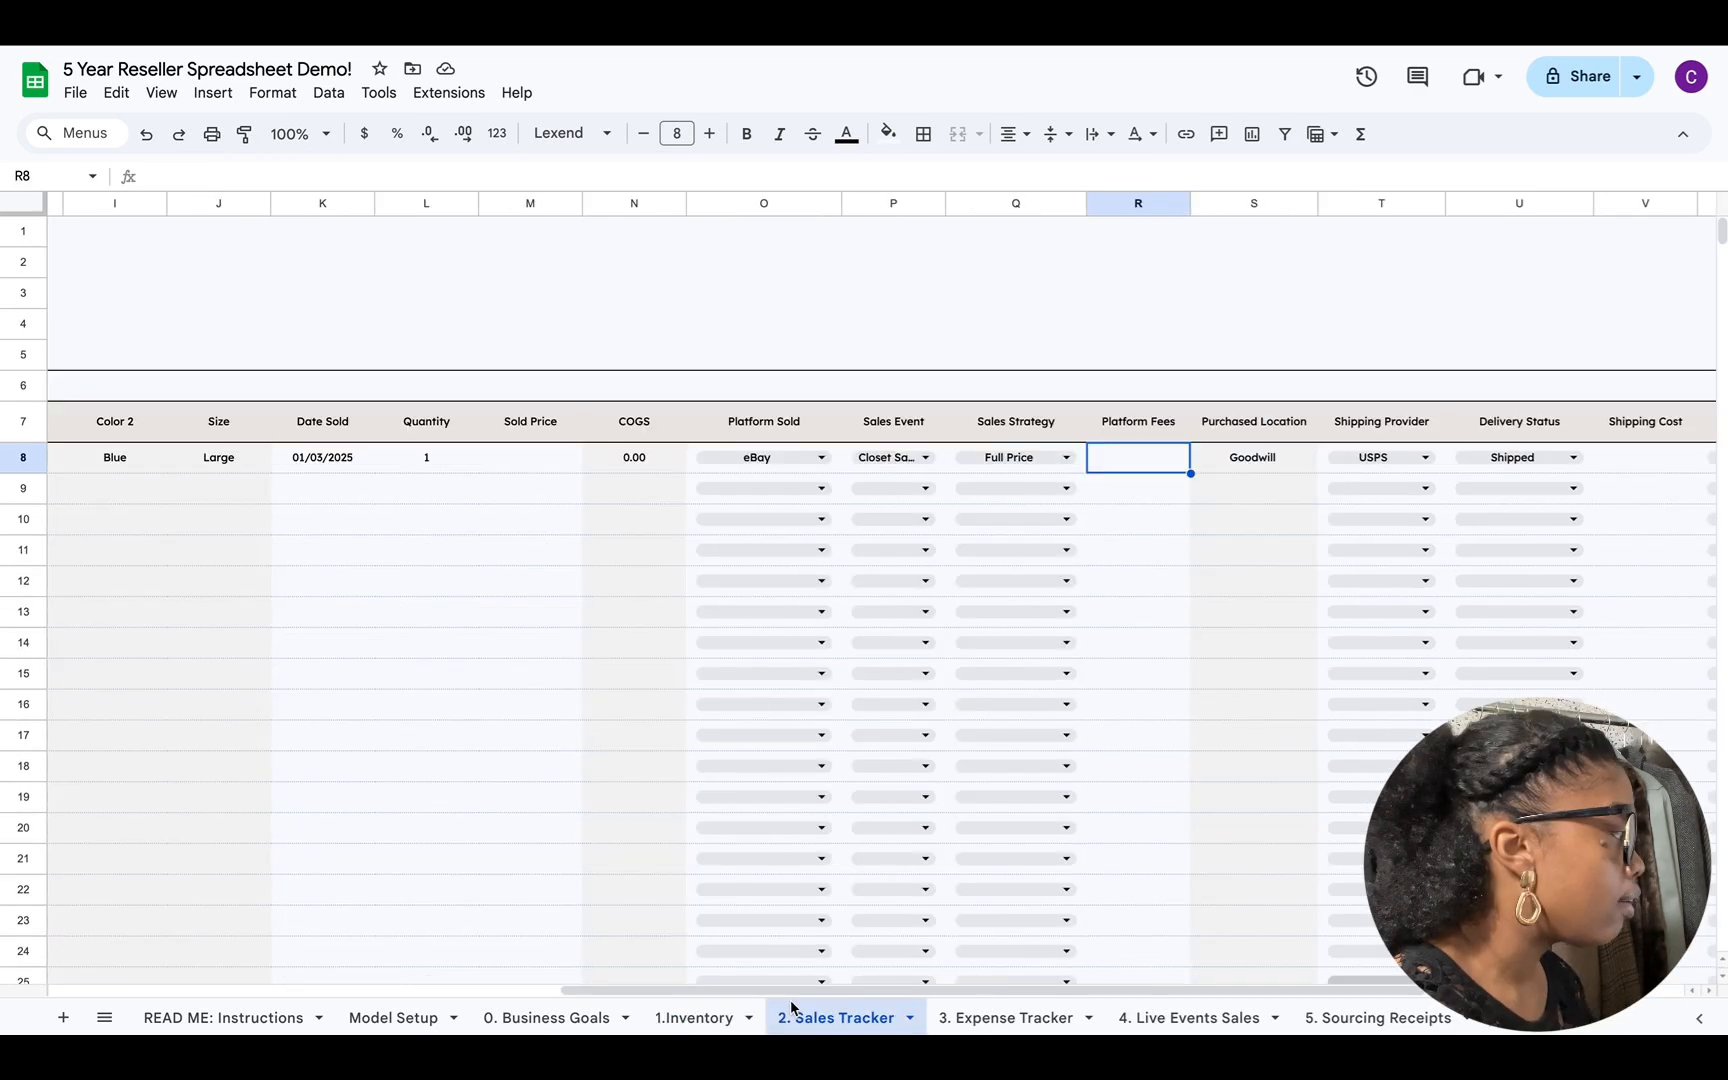
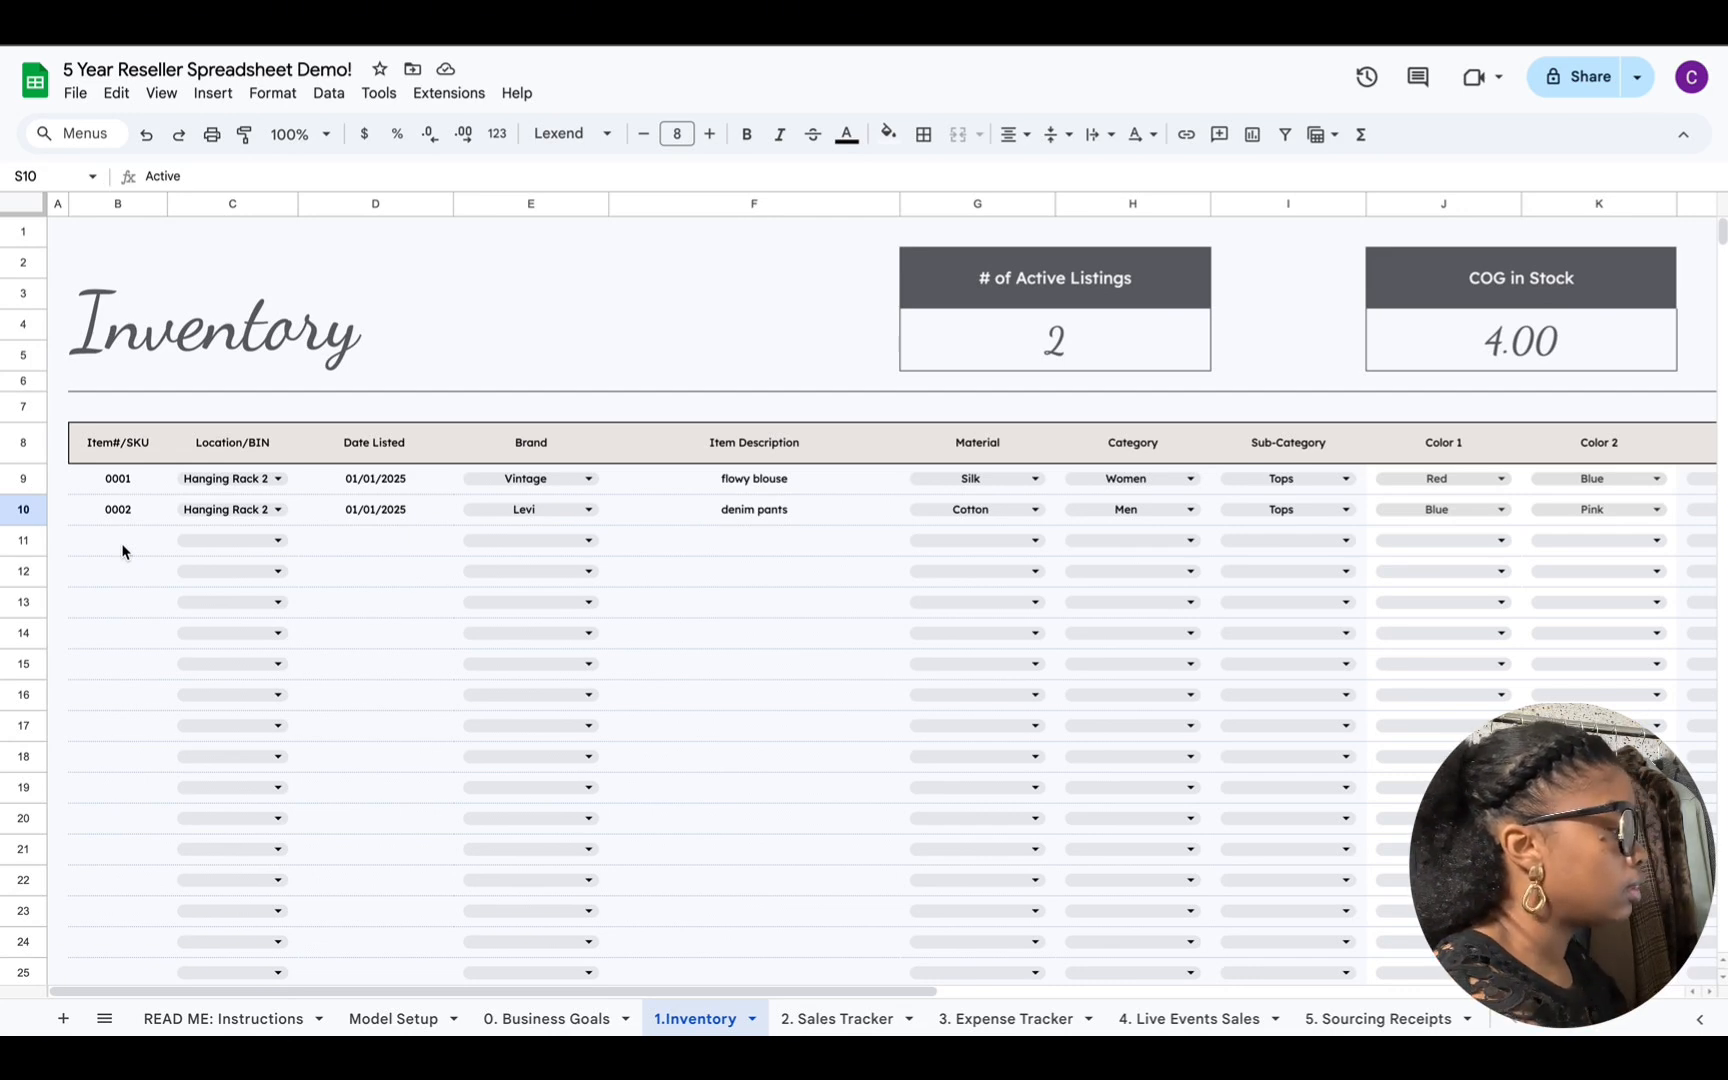
Step: Start a third Inventory row with SKU B003, location Hanging Rack 2, Date Listed 01/08/2025 and brand Vintage
double_click(113, 545)
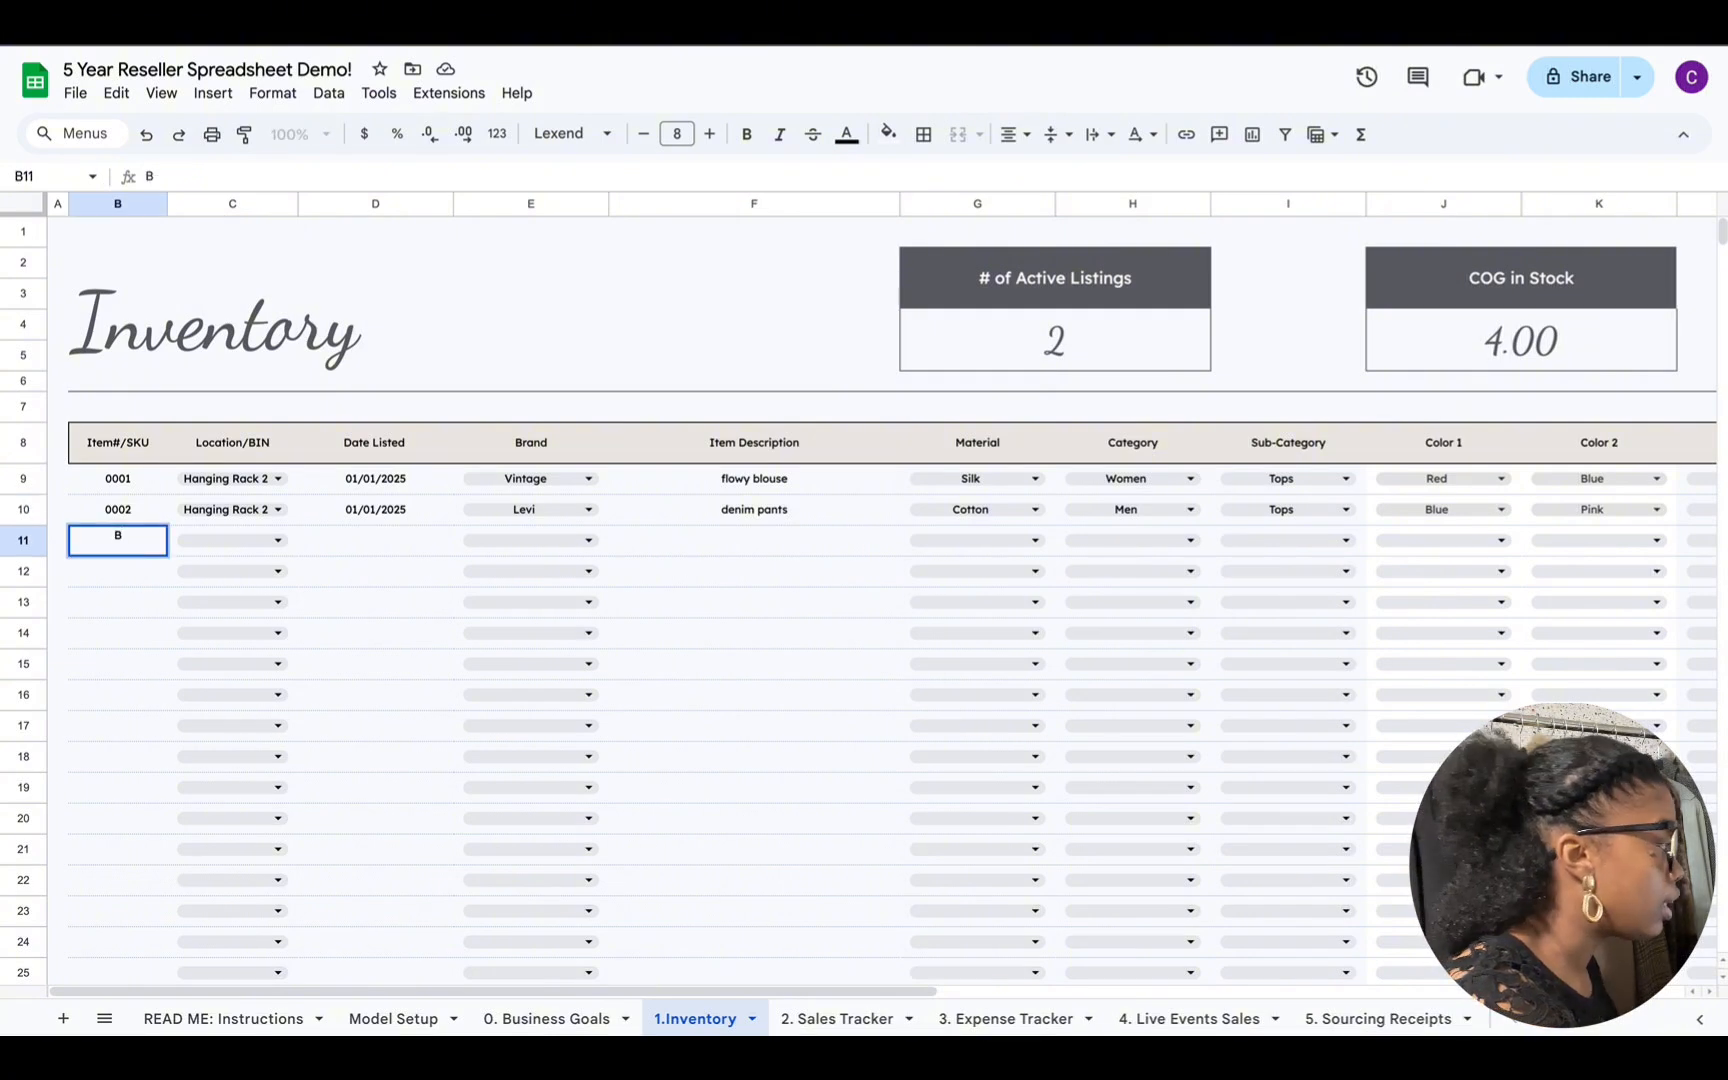
type("B003")
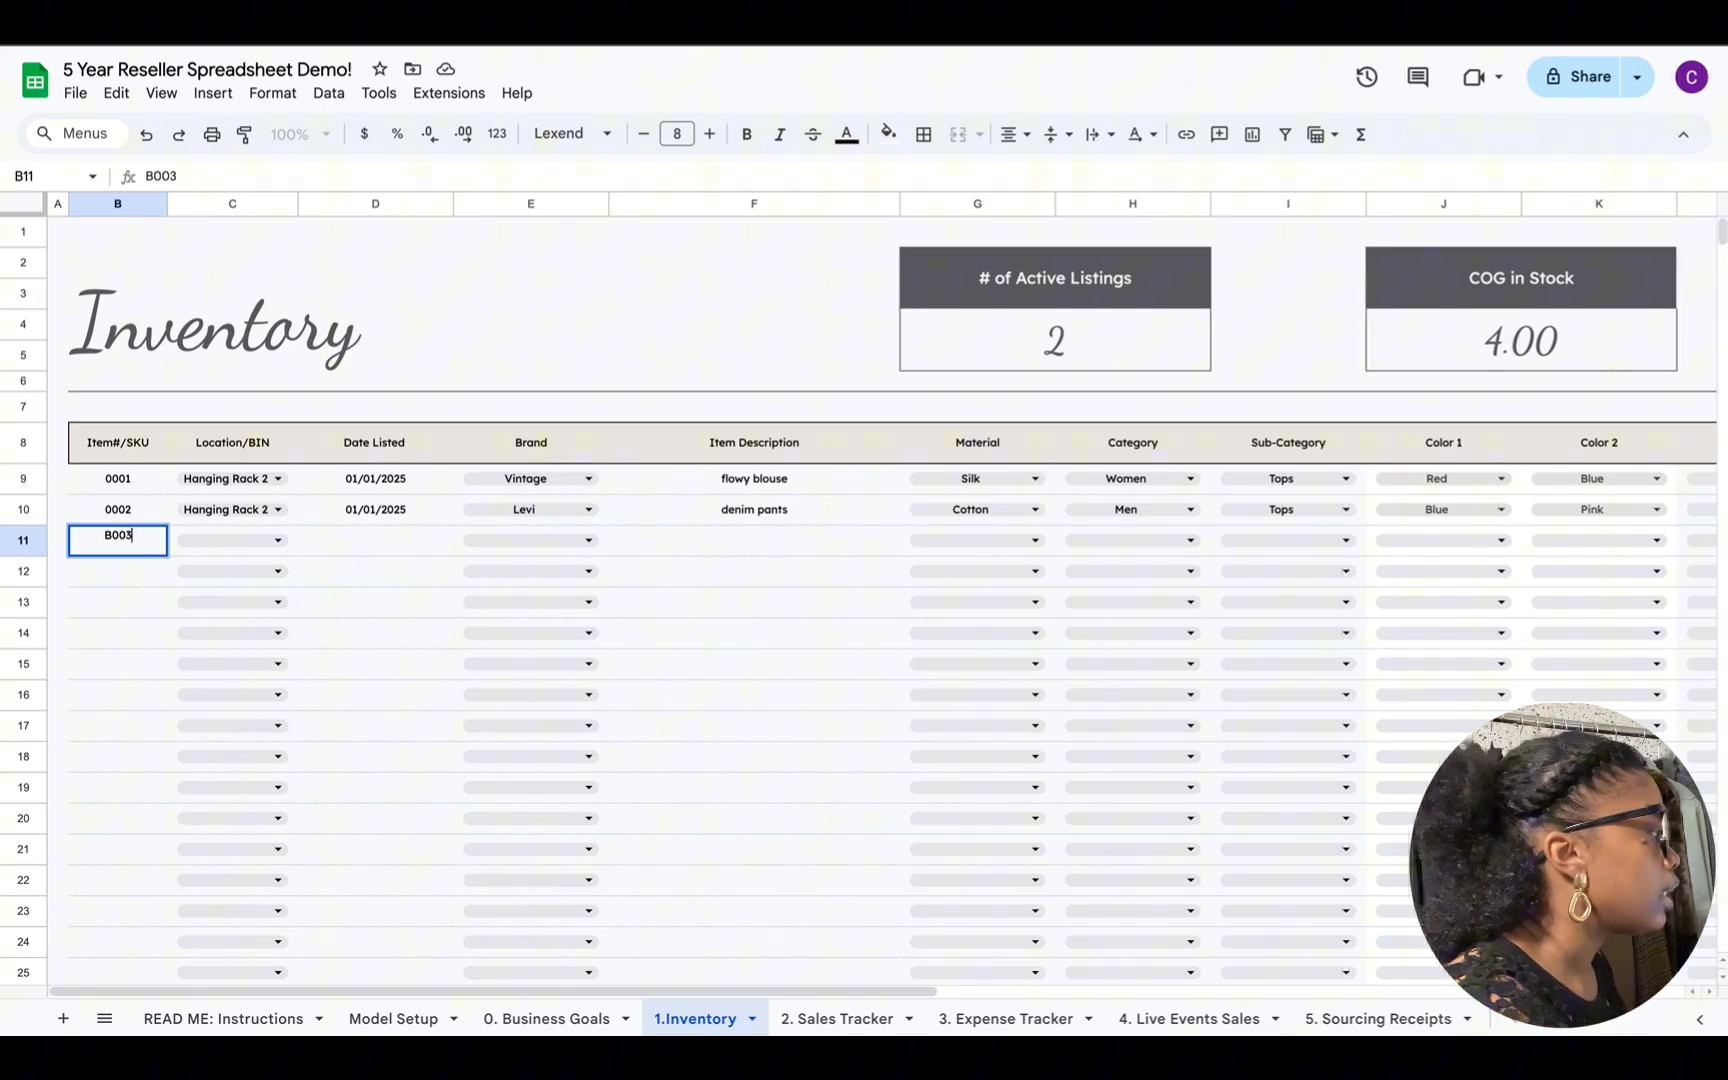
key("Return")
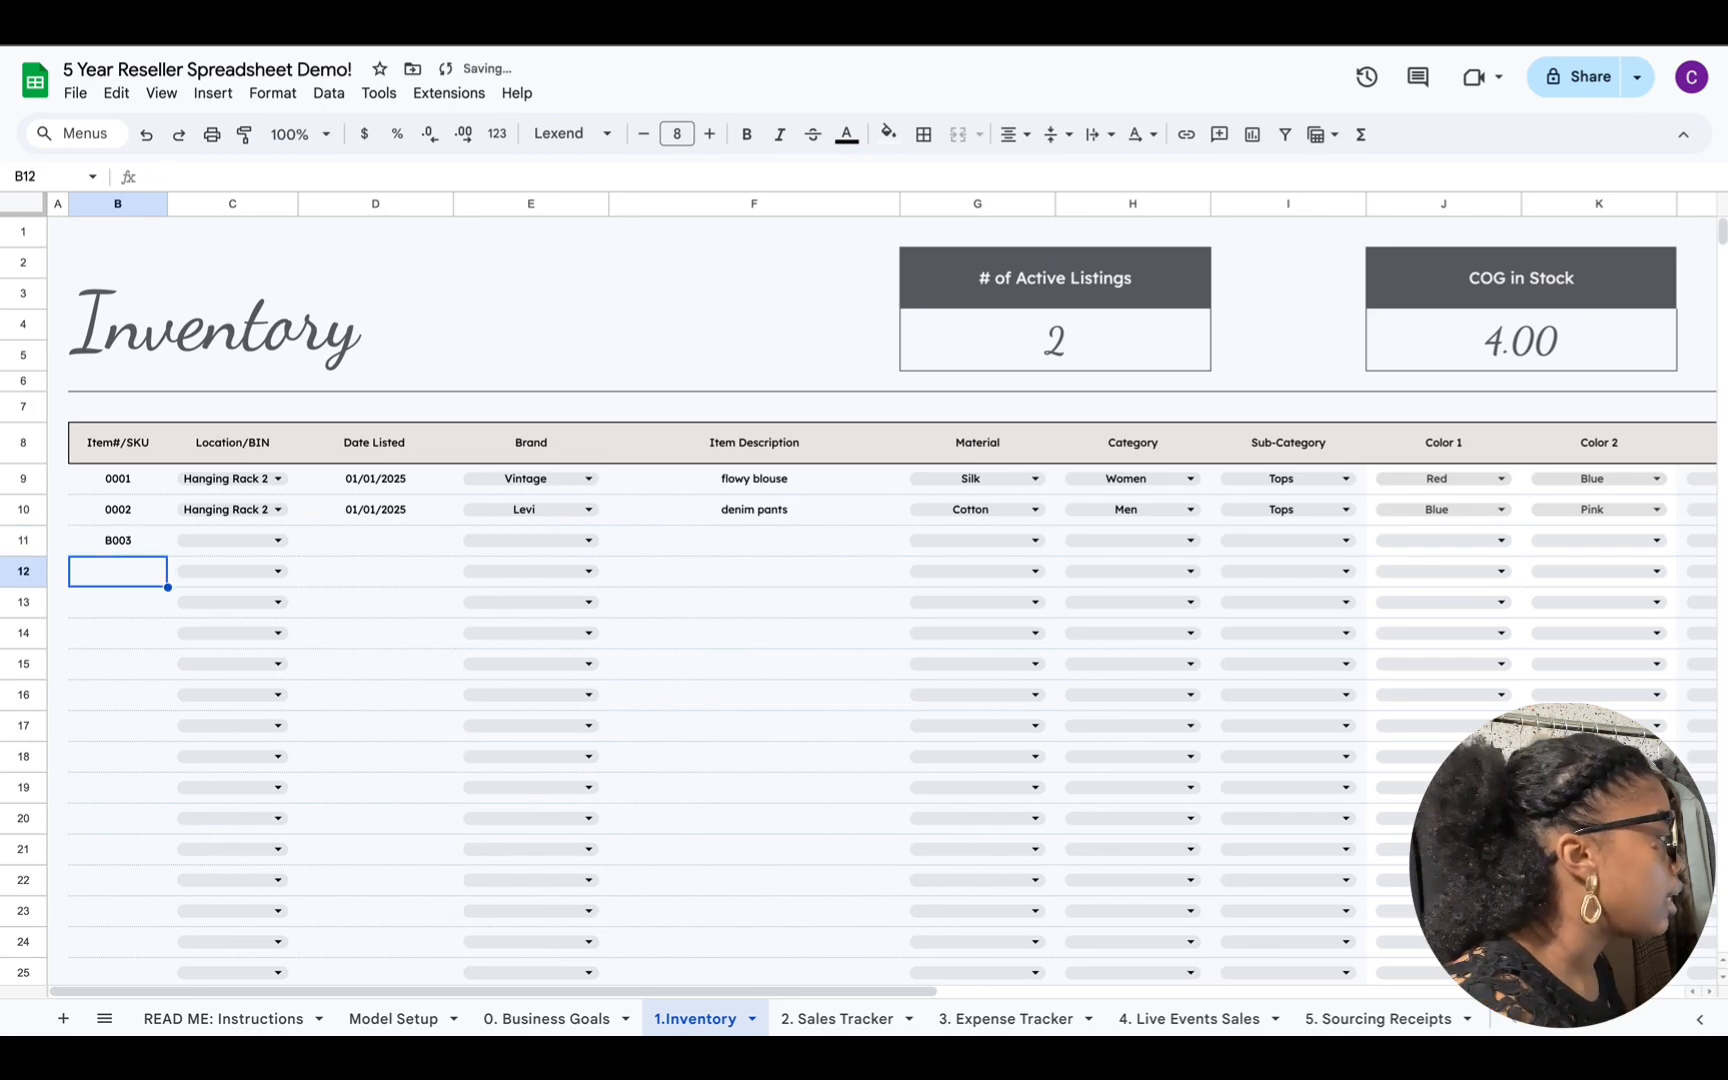
left_click(278, 541)
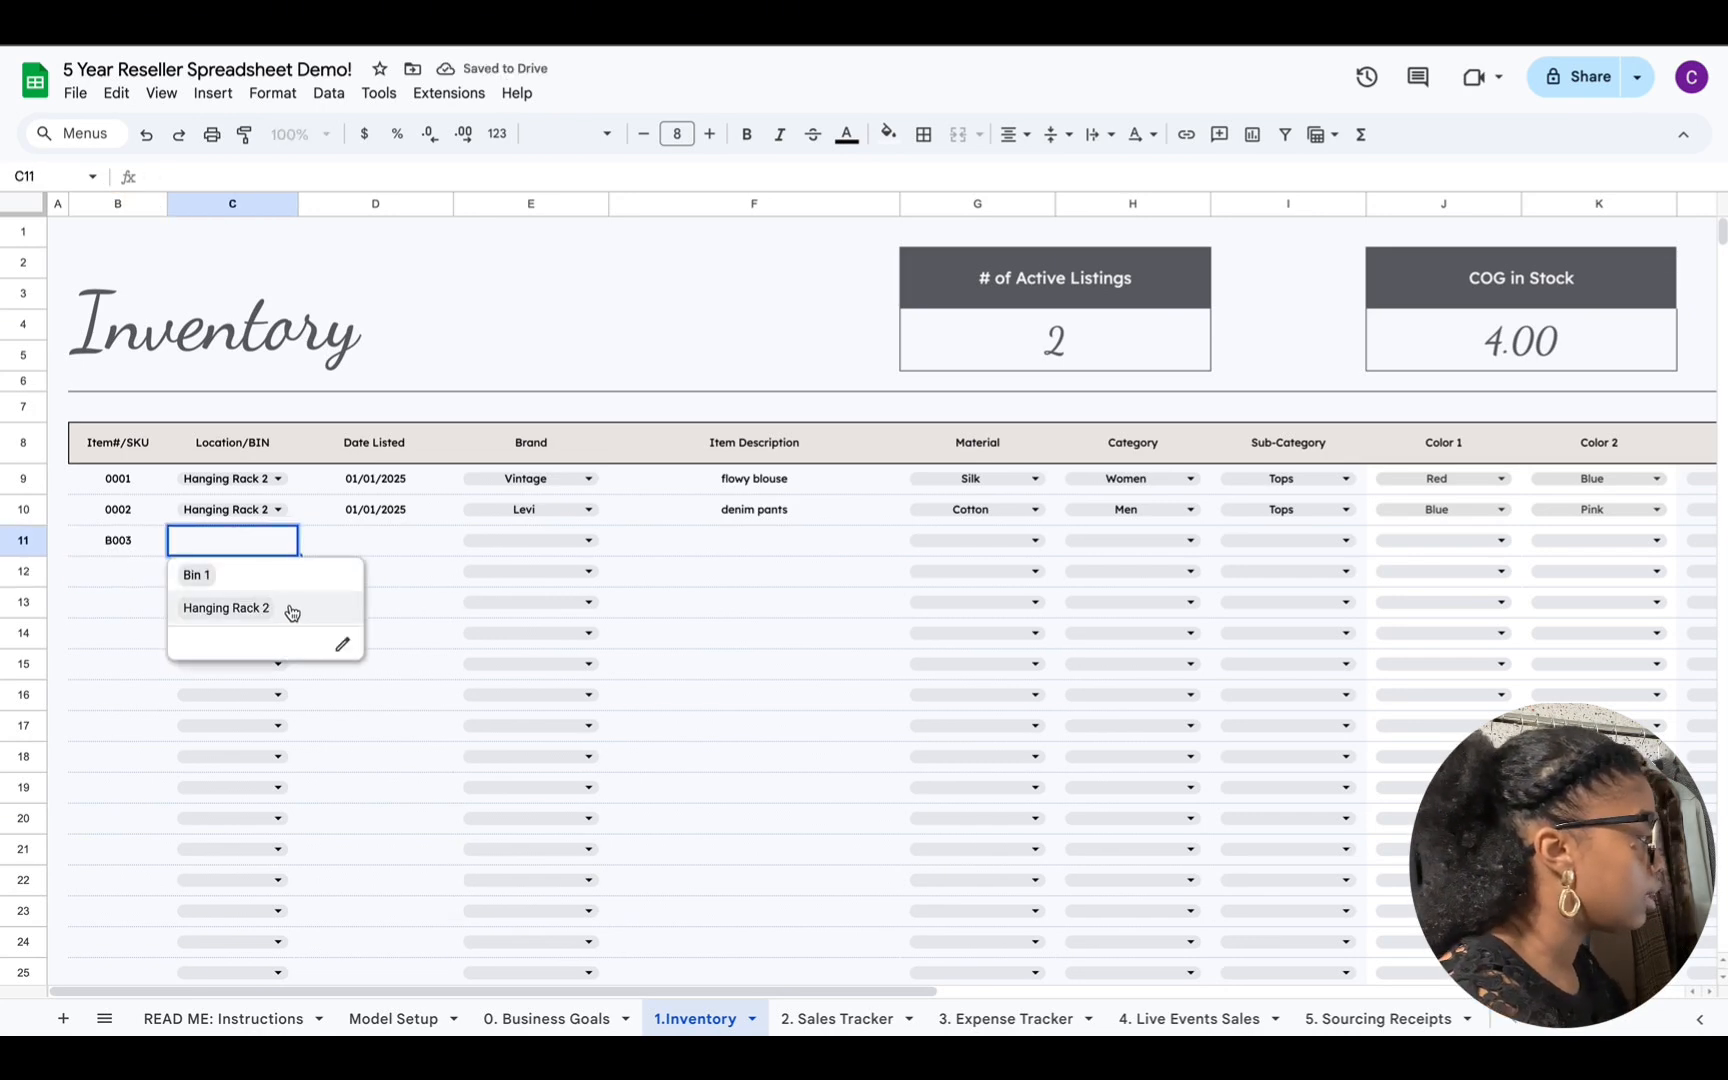
left_click(297, 607)
double_click(375, 540)
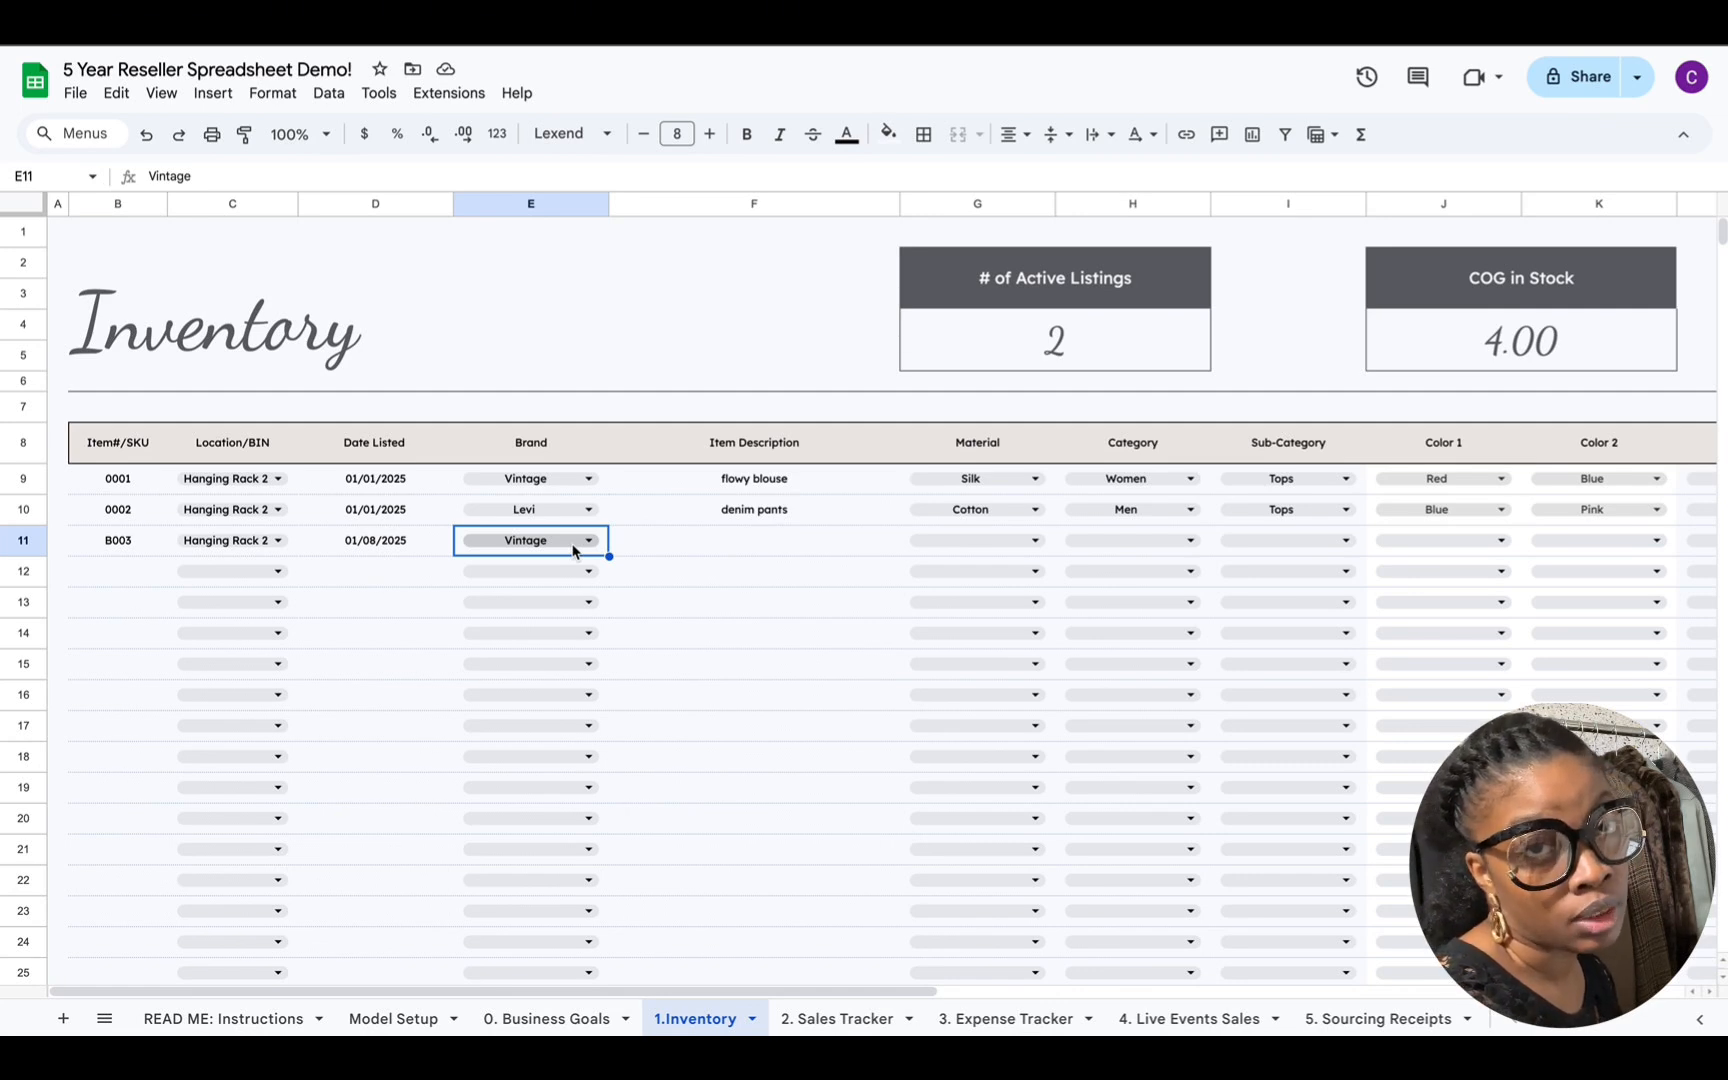
Step: Enter "Bundle 0001 0002" as the Item Description of the B003 row
left_click(664, 541)
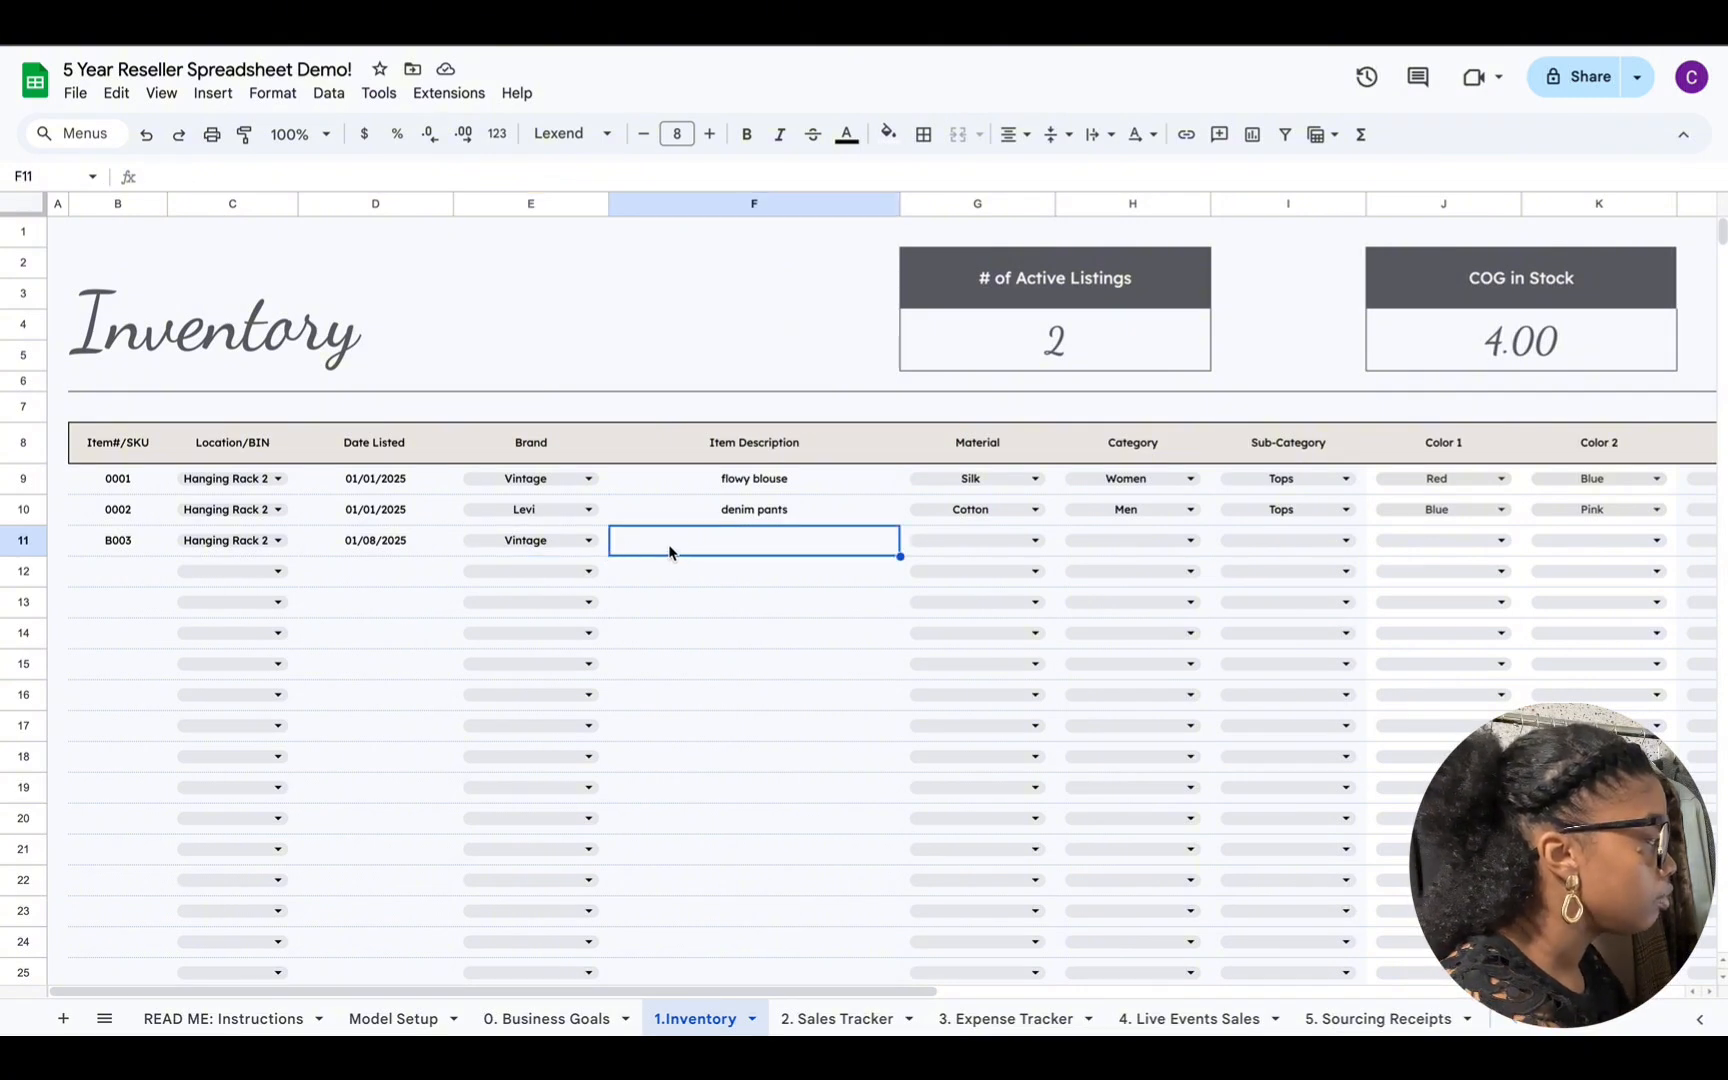
type("Bundle")
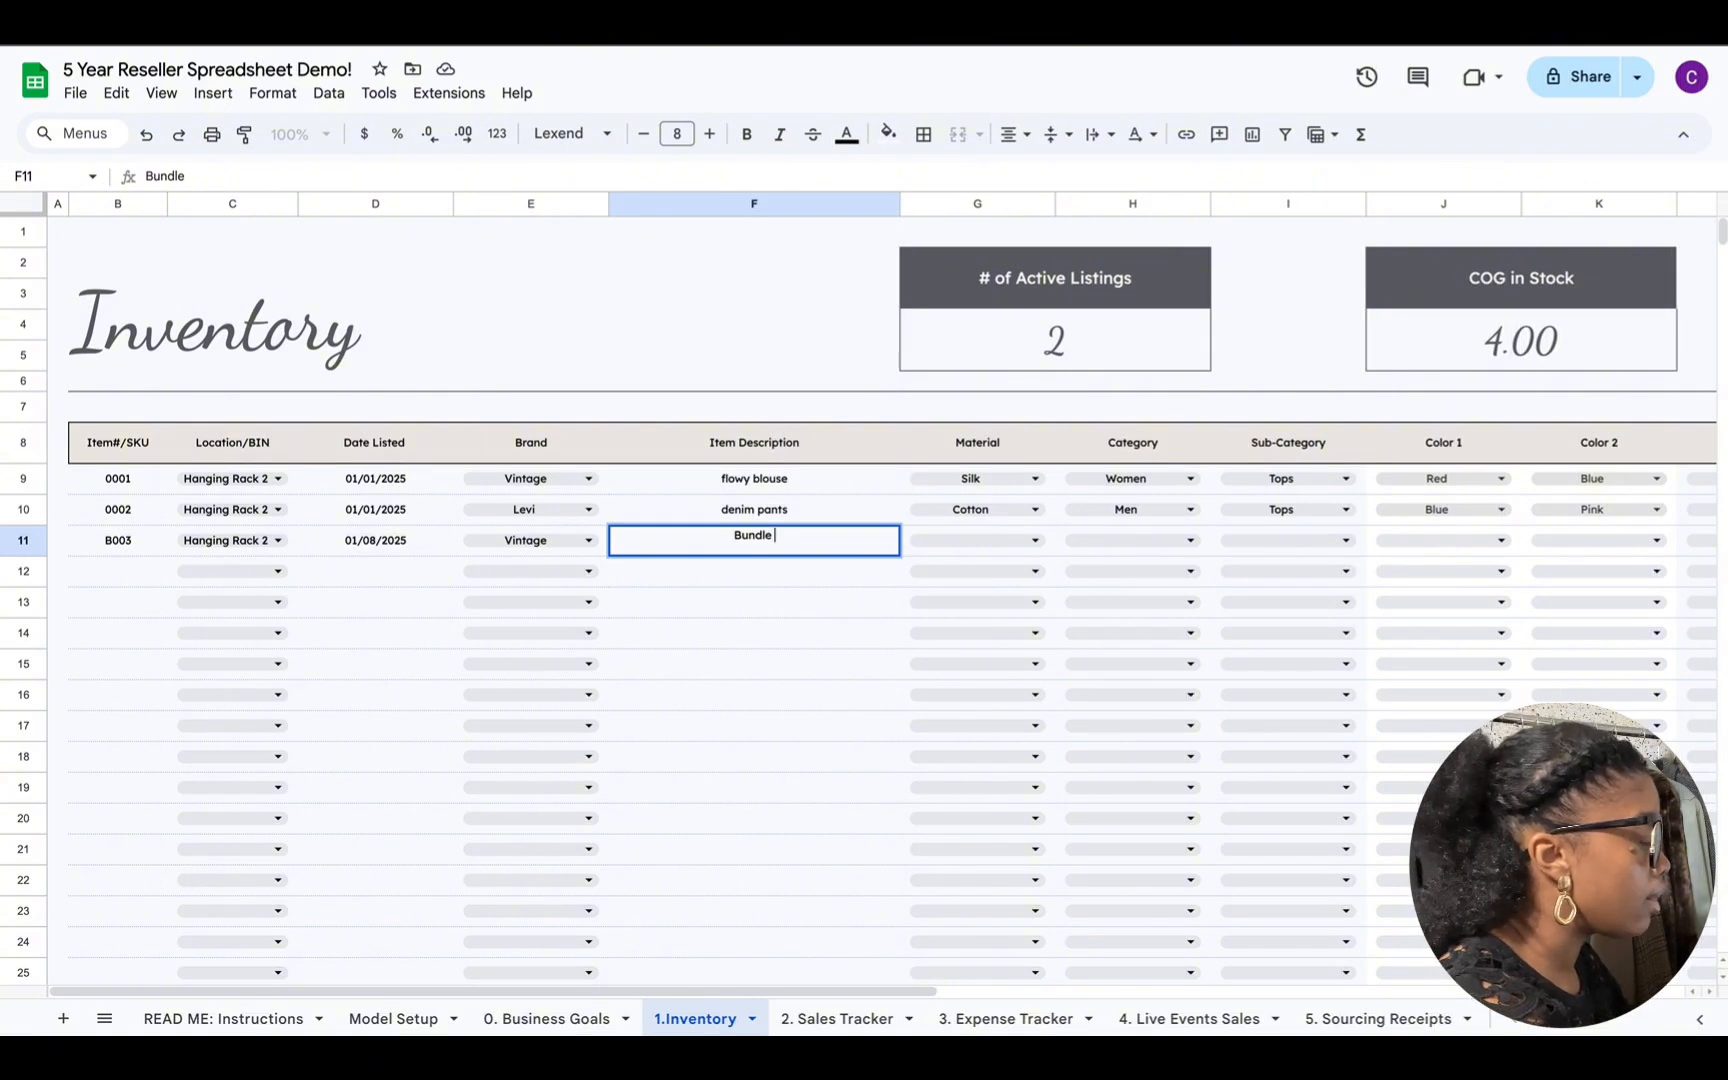
type("0001")
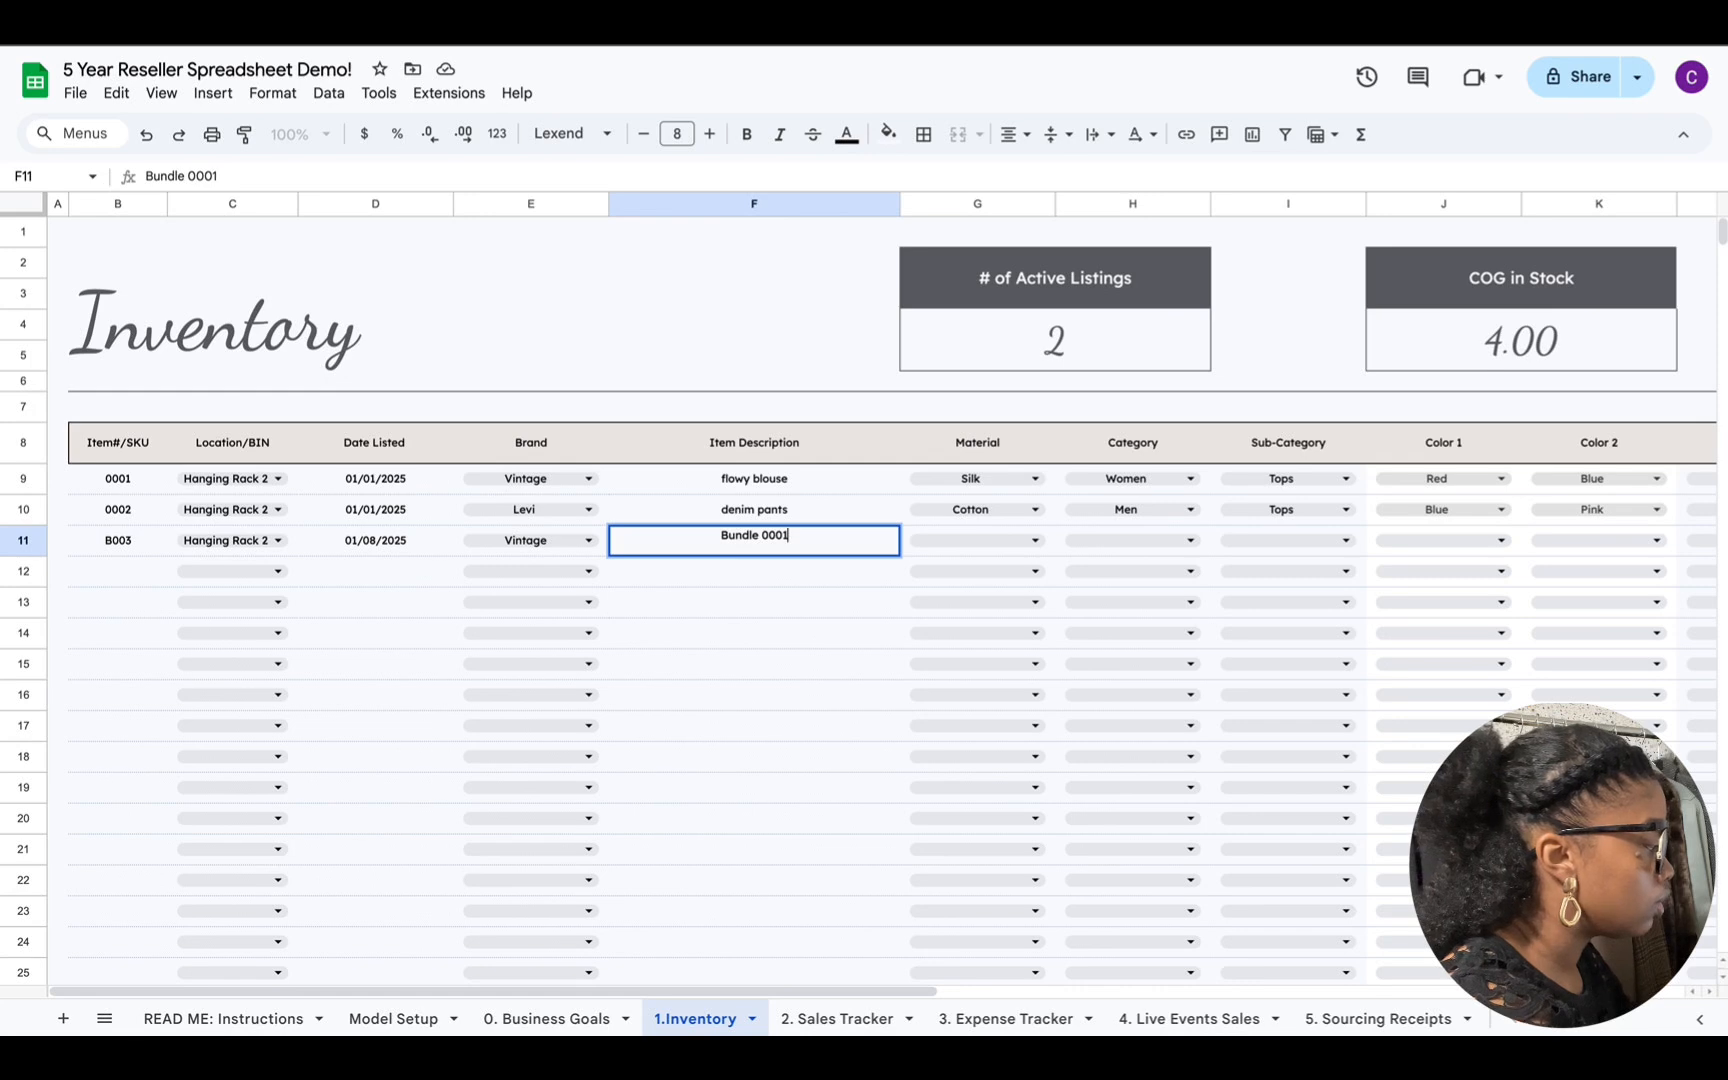
type(" 000")
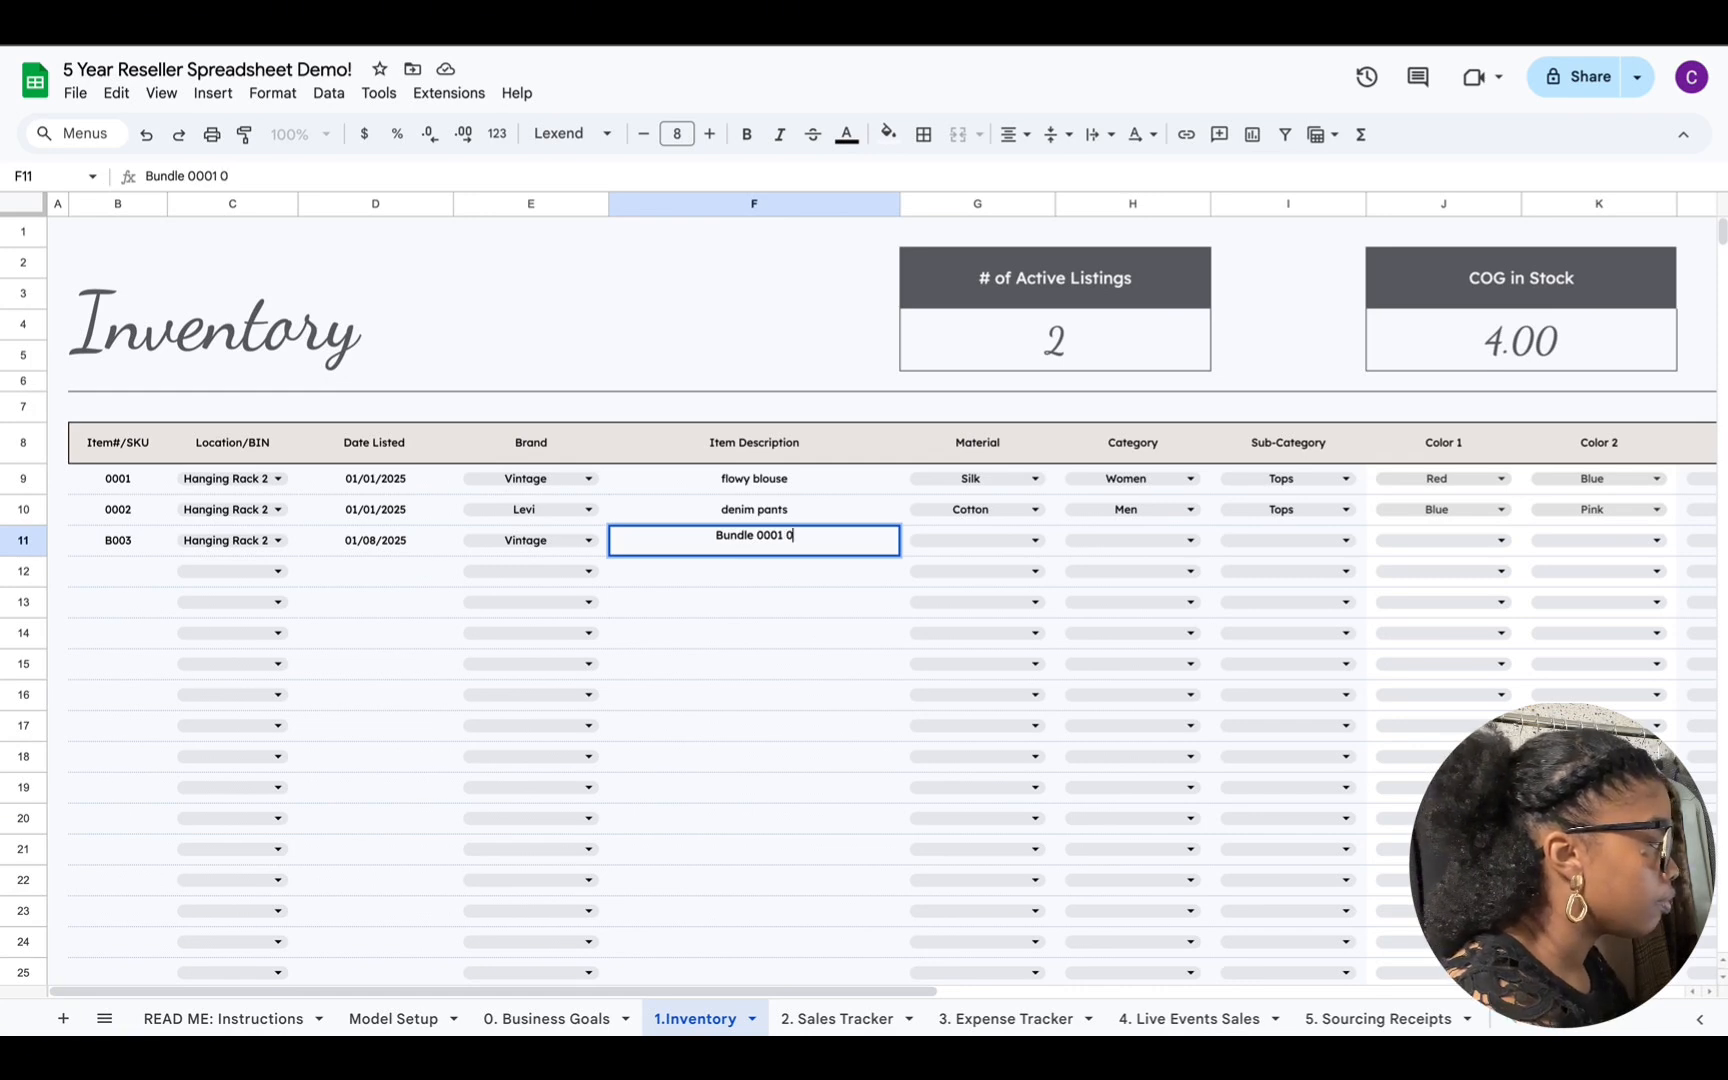
type("2")
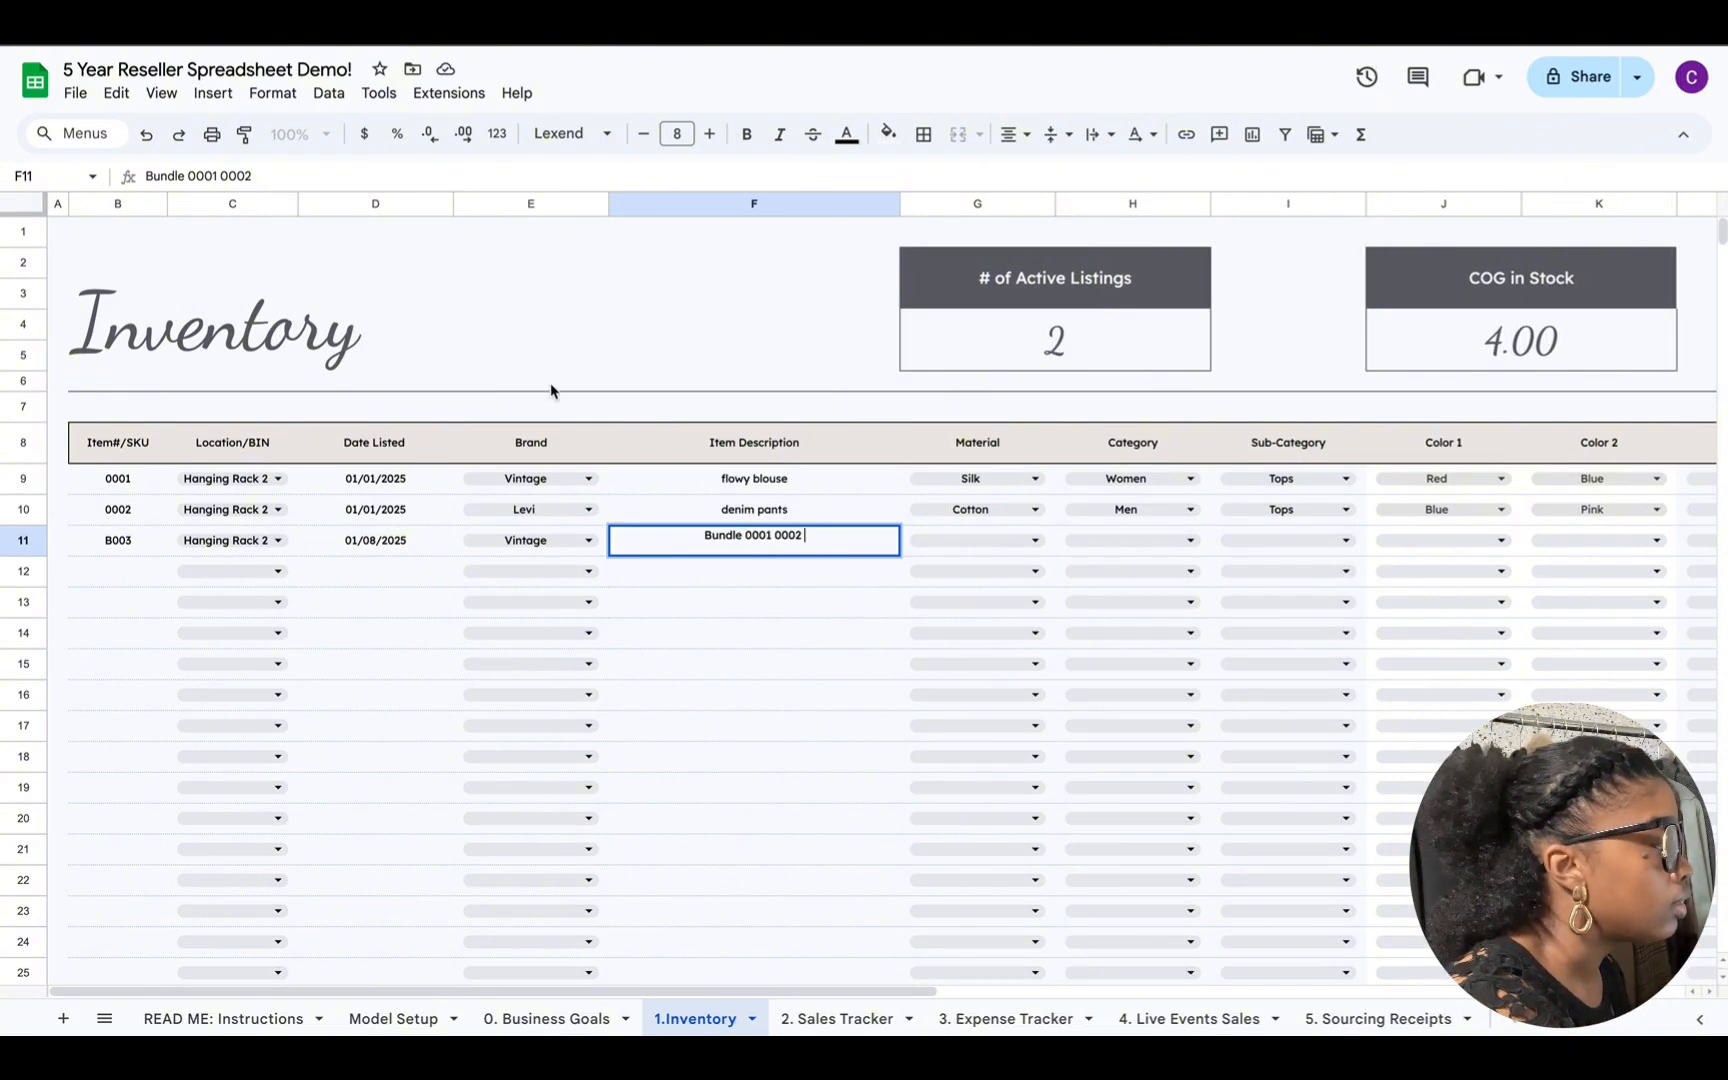
Step: Set the B003 bundle's Material to Leather, Category to Women and Sub-Category to Tops
left_click(1018, 541)
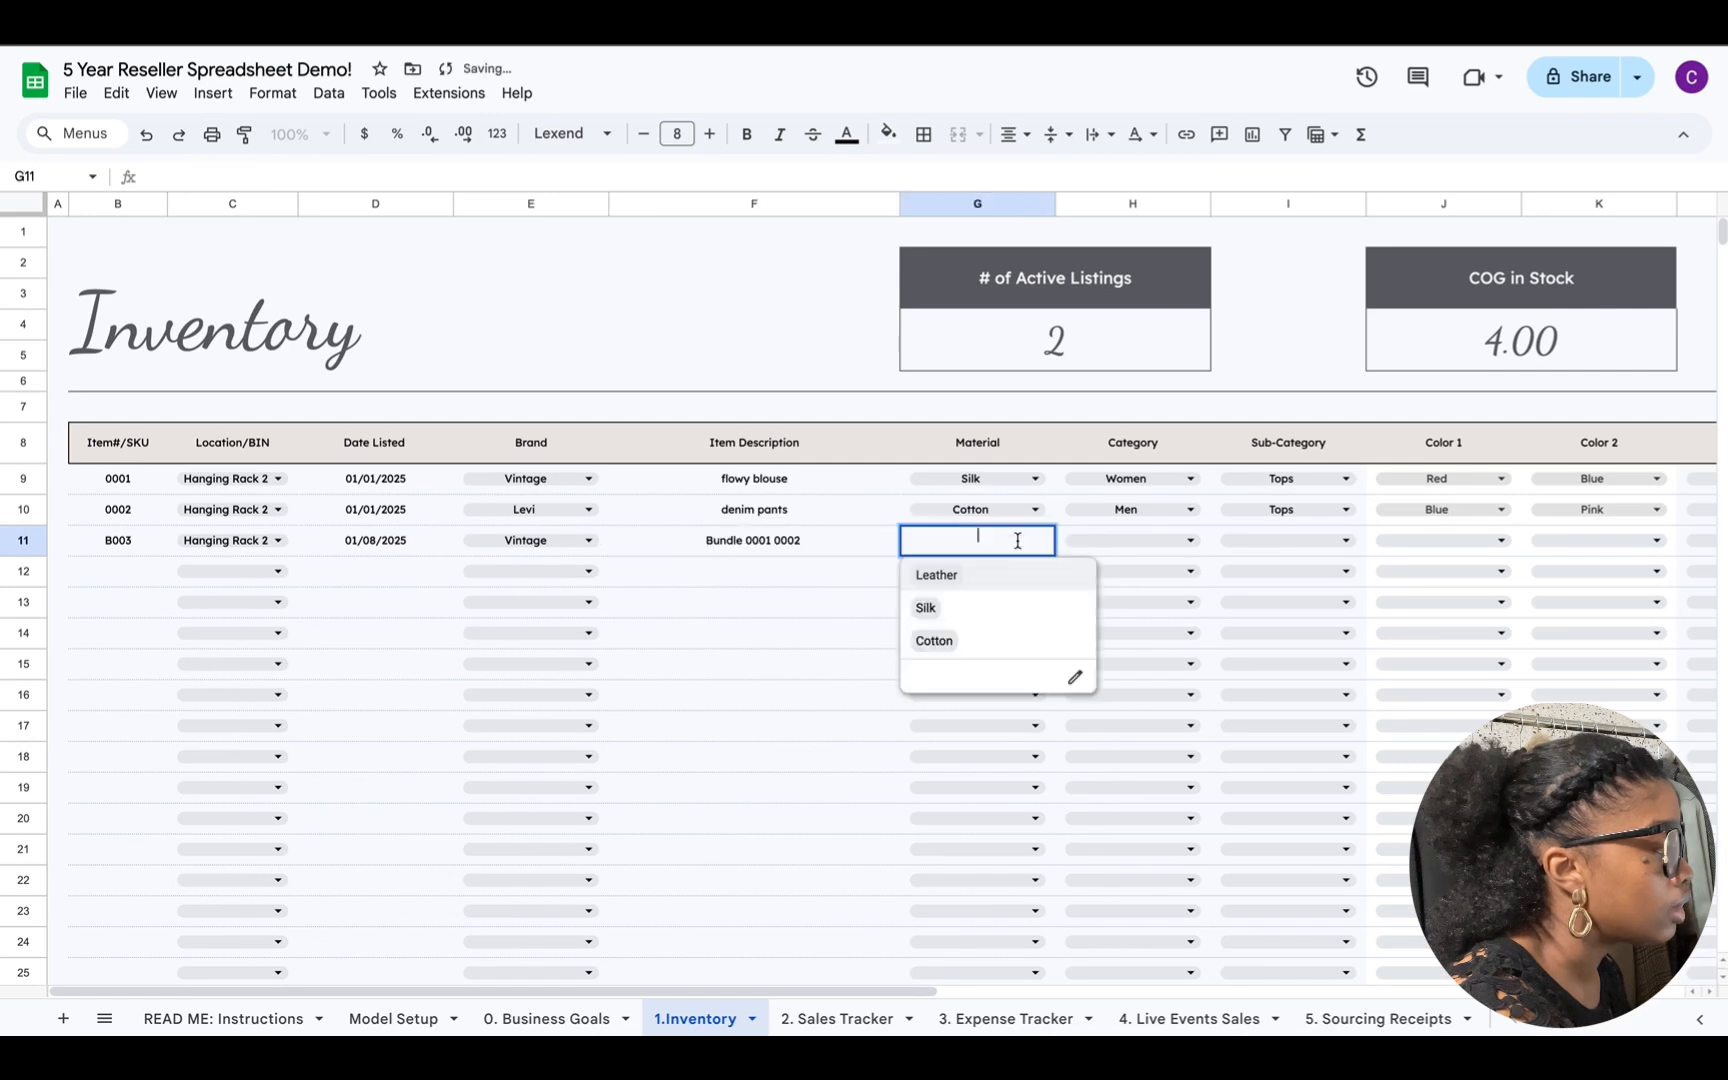
left_click(1020, 578)
left_click(1184, 542)
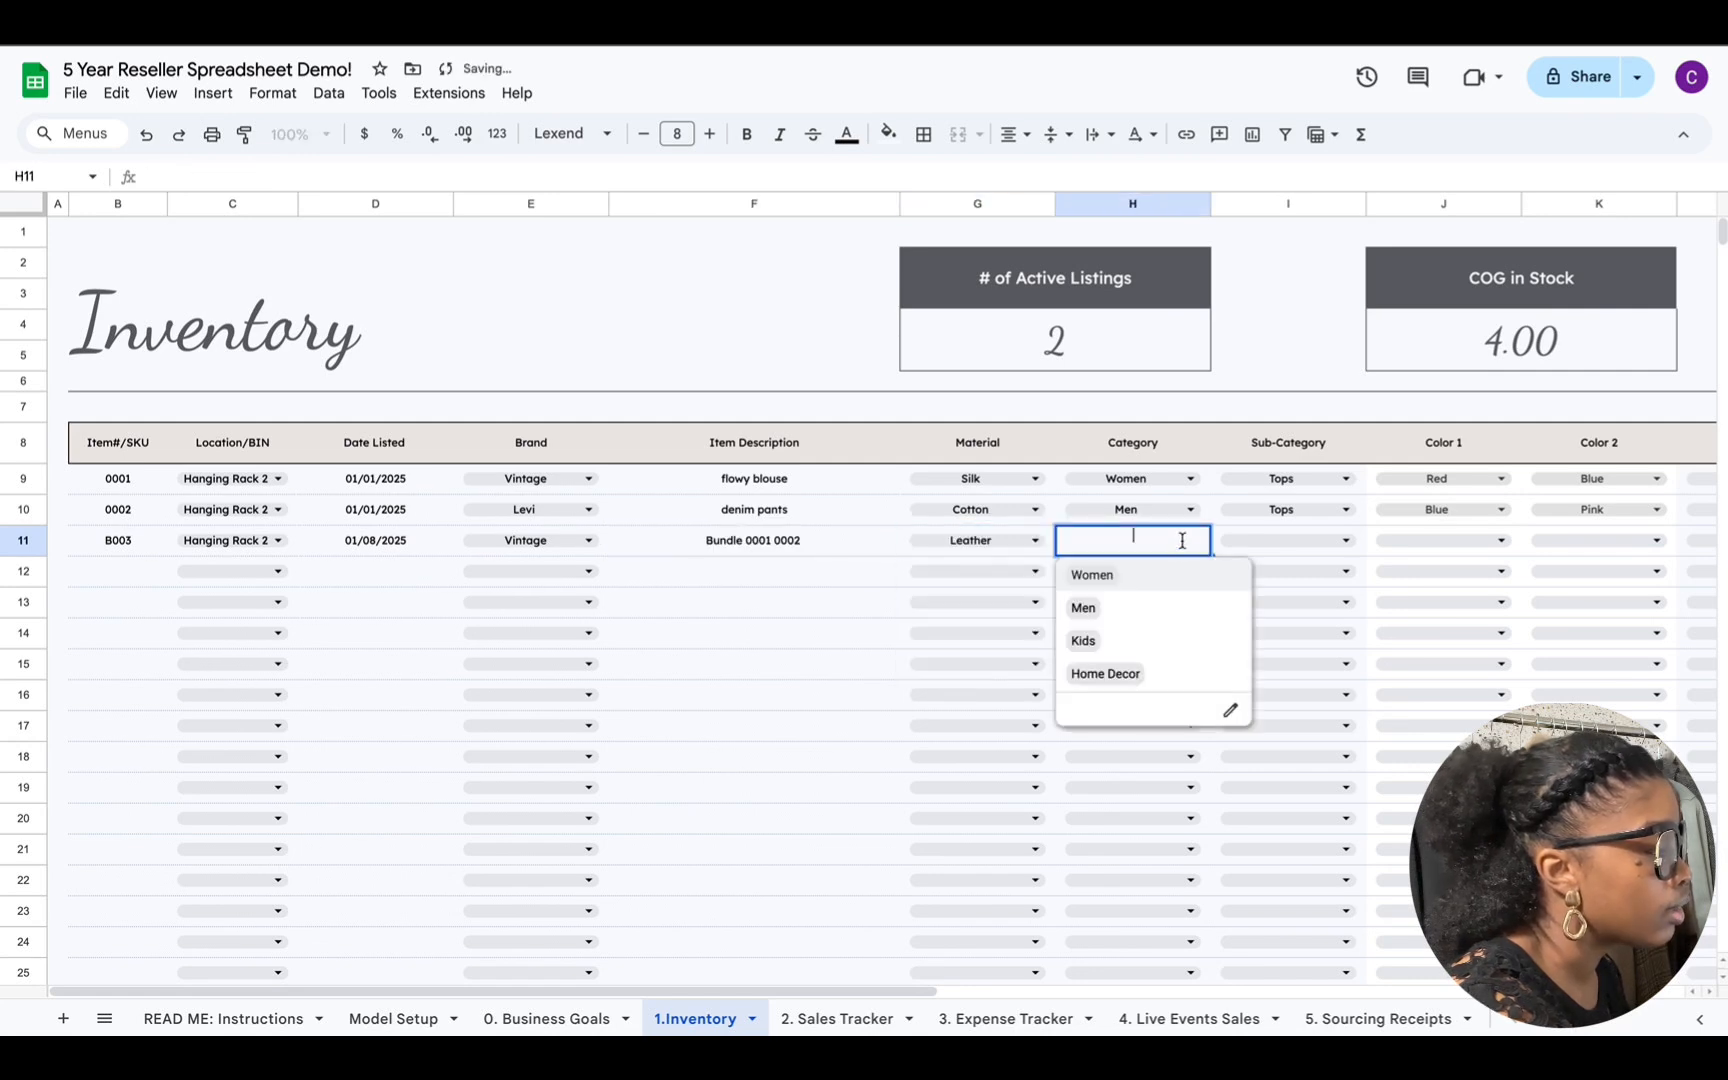
left_click(1170, 578)
left_click(1316, 542)
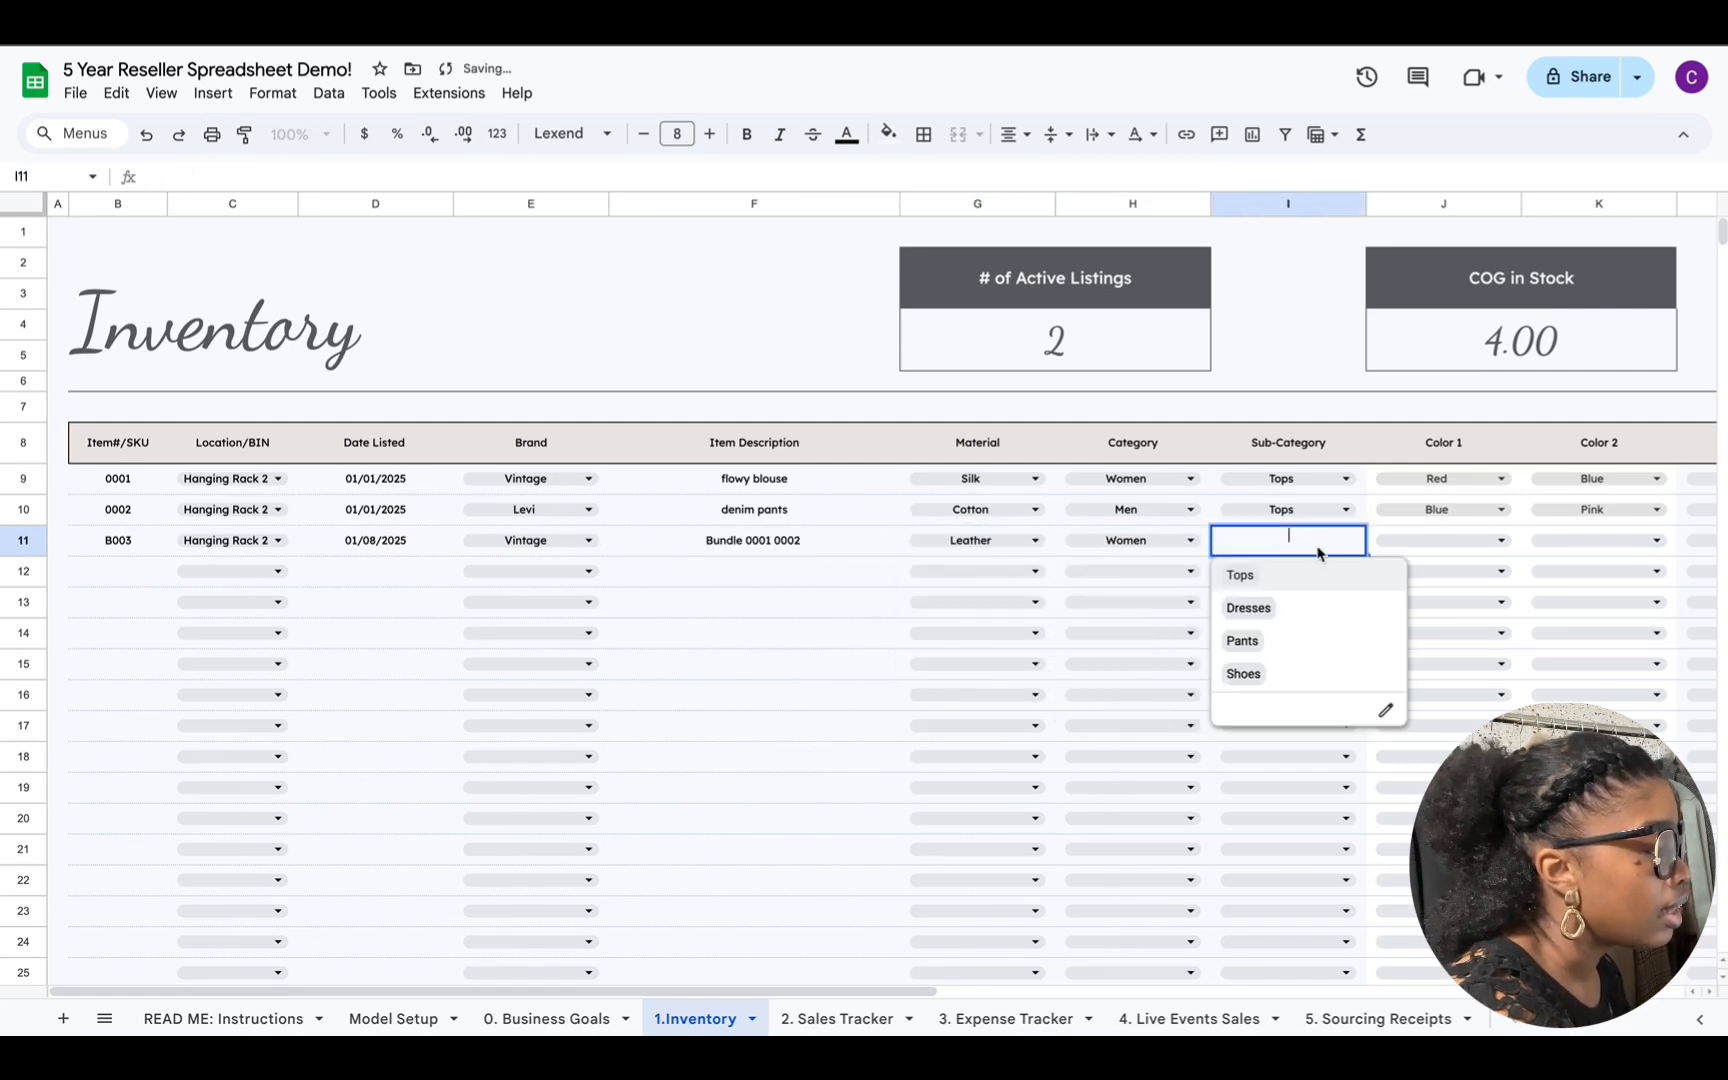
left_click(1308, 576)
Step: Set both Color 1 and Color 2 of the B003 bundle to Red
left_click(1483, 545)
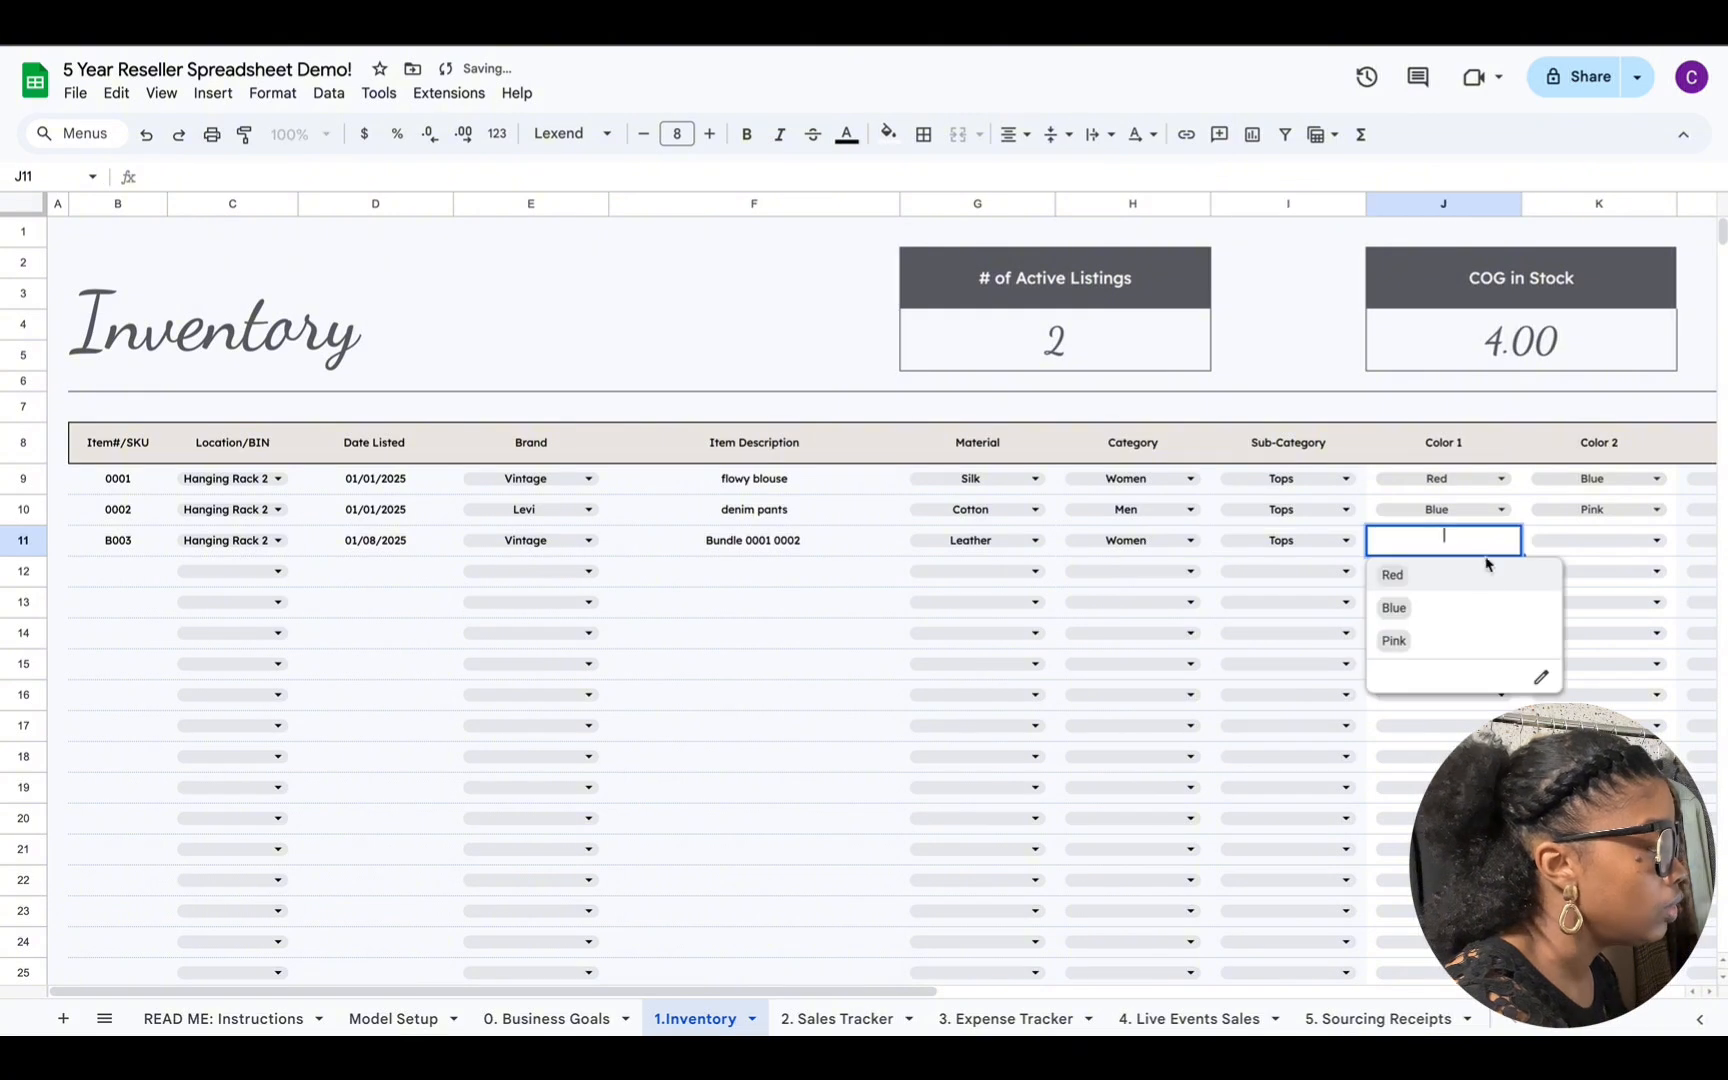
left_click(1462, 572)
left_click(1620, 540)
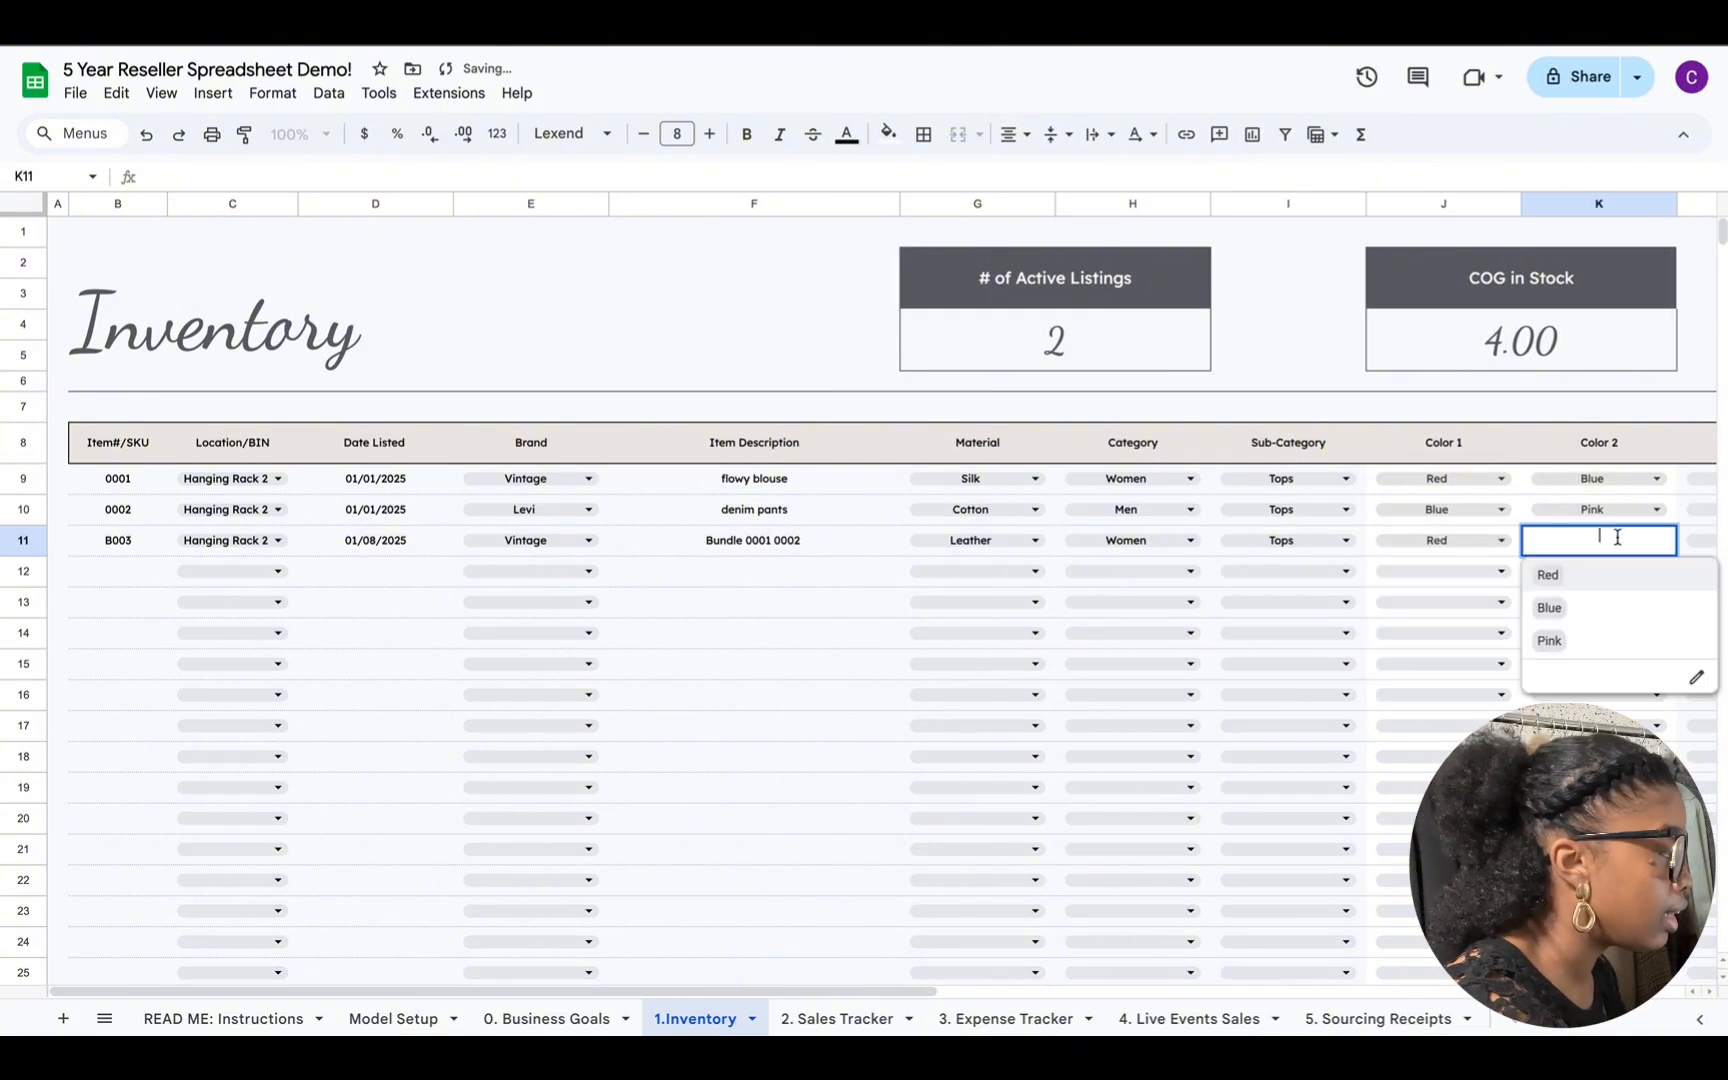
left_click(1600, 574)
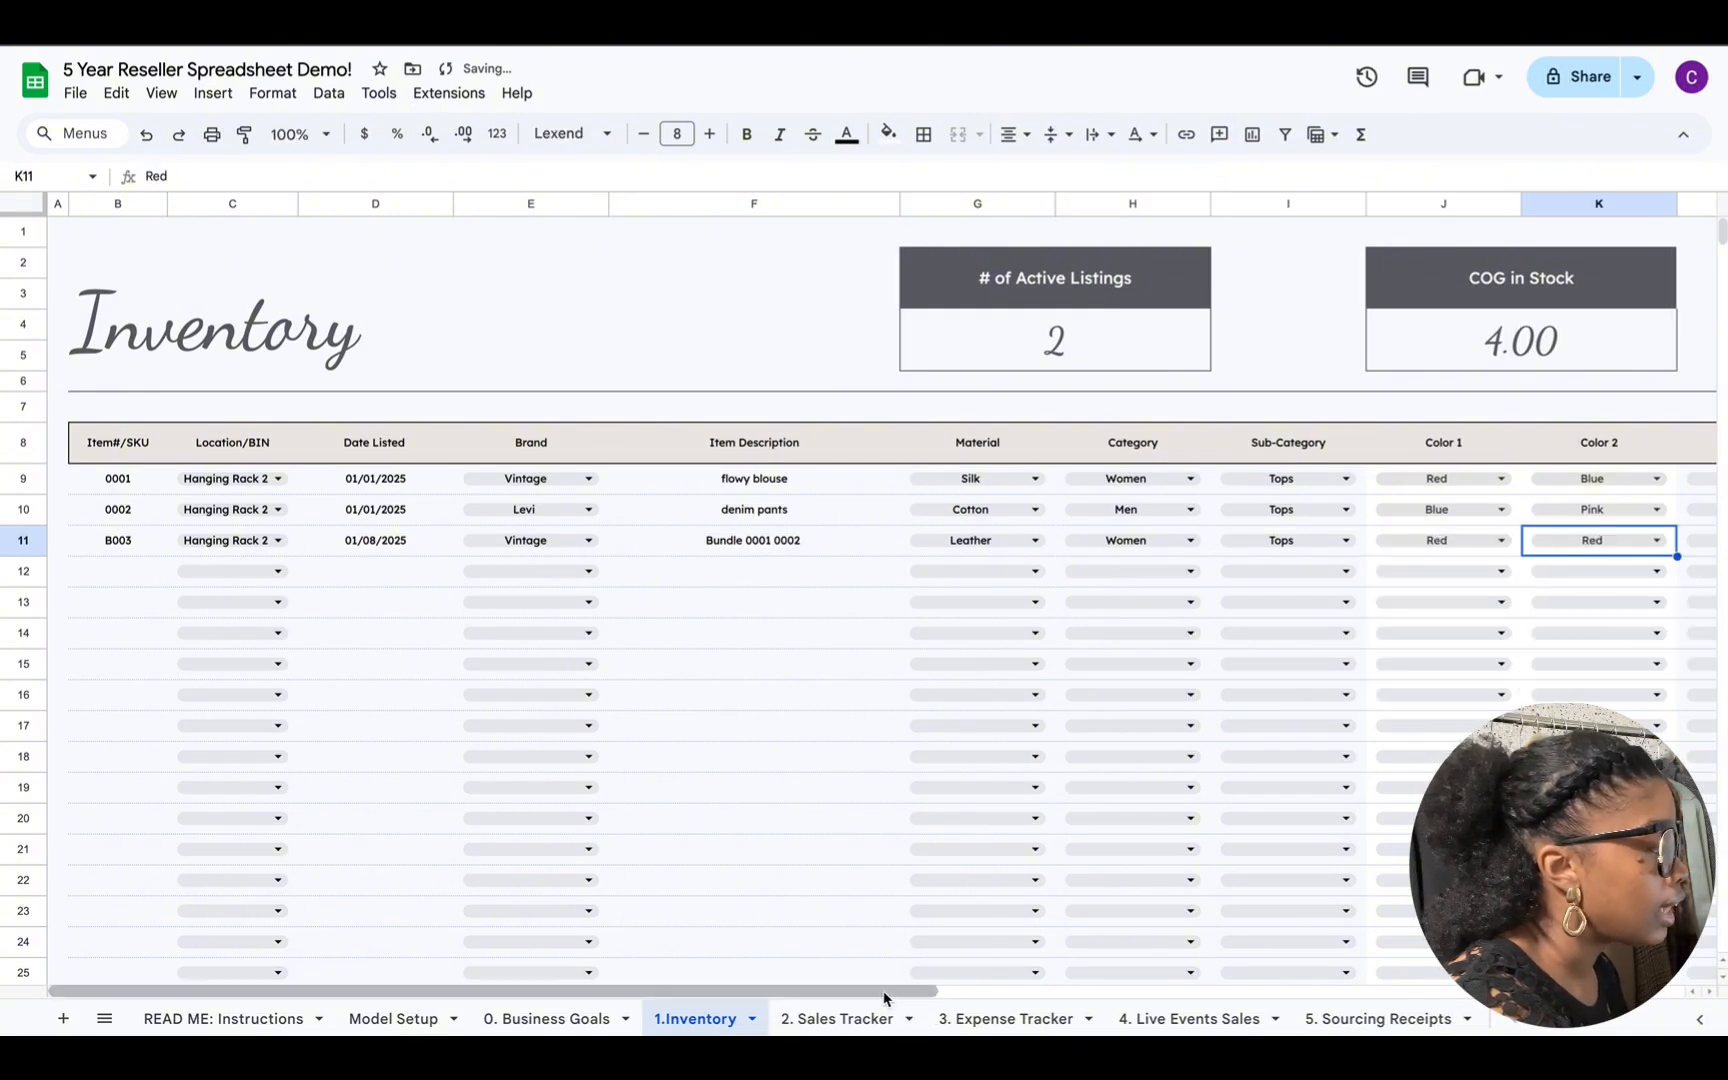
Step: Set the B003 bundle's Size to Medium and its Purchase Location to Goodwill
left_click_drag(885, 992, 1244, 989)
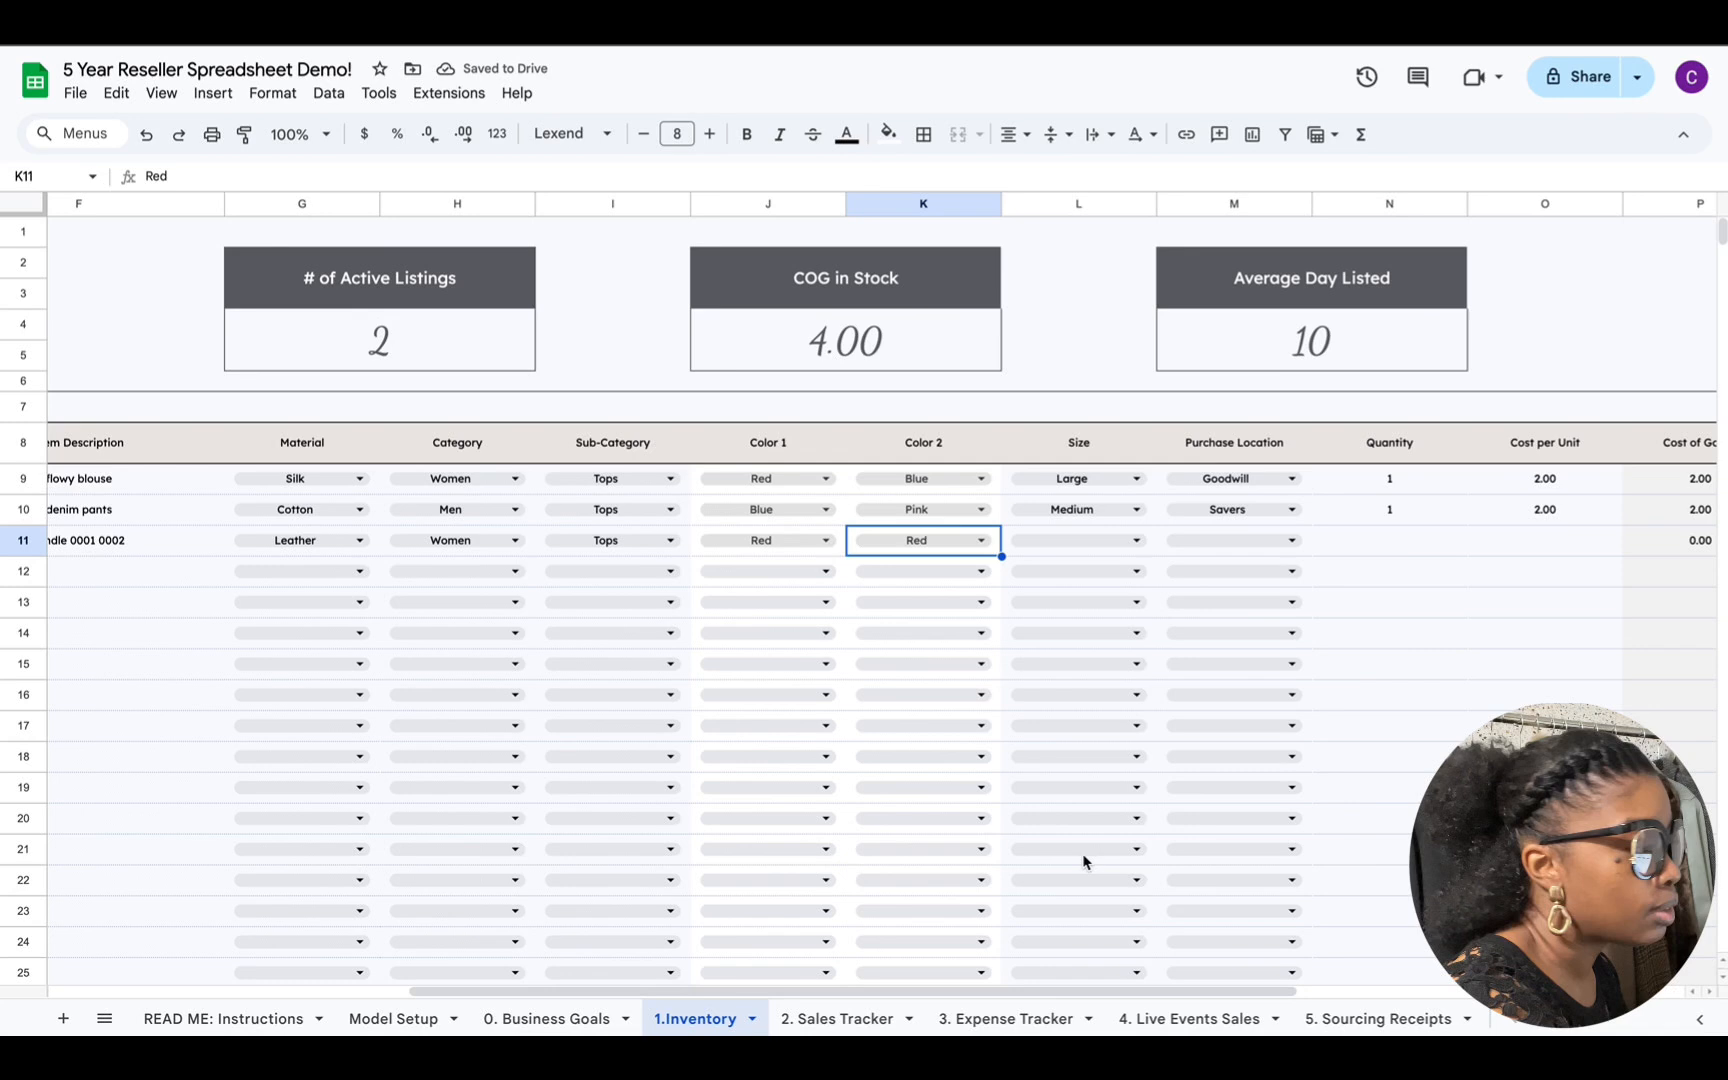
left_click(1097, 543)
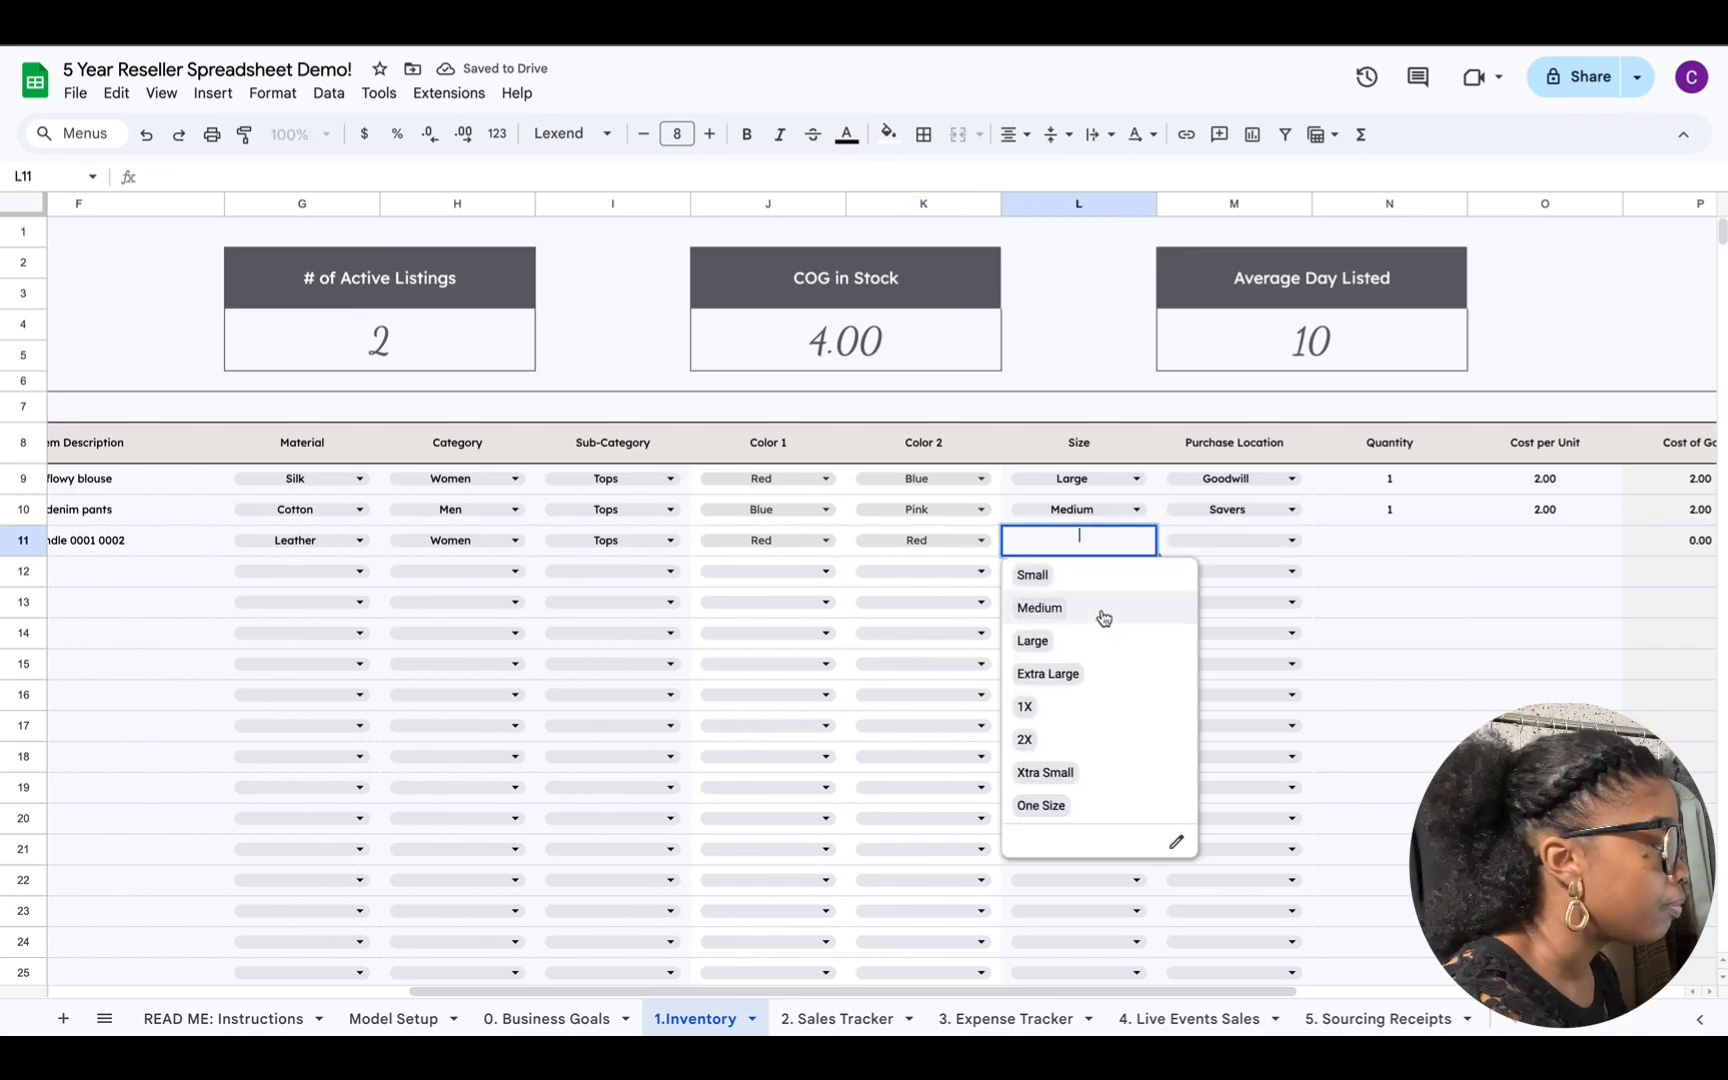
left_click(1099, 610)
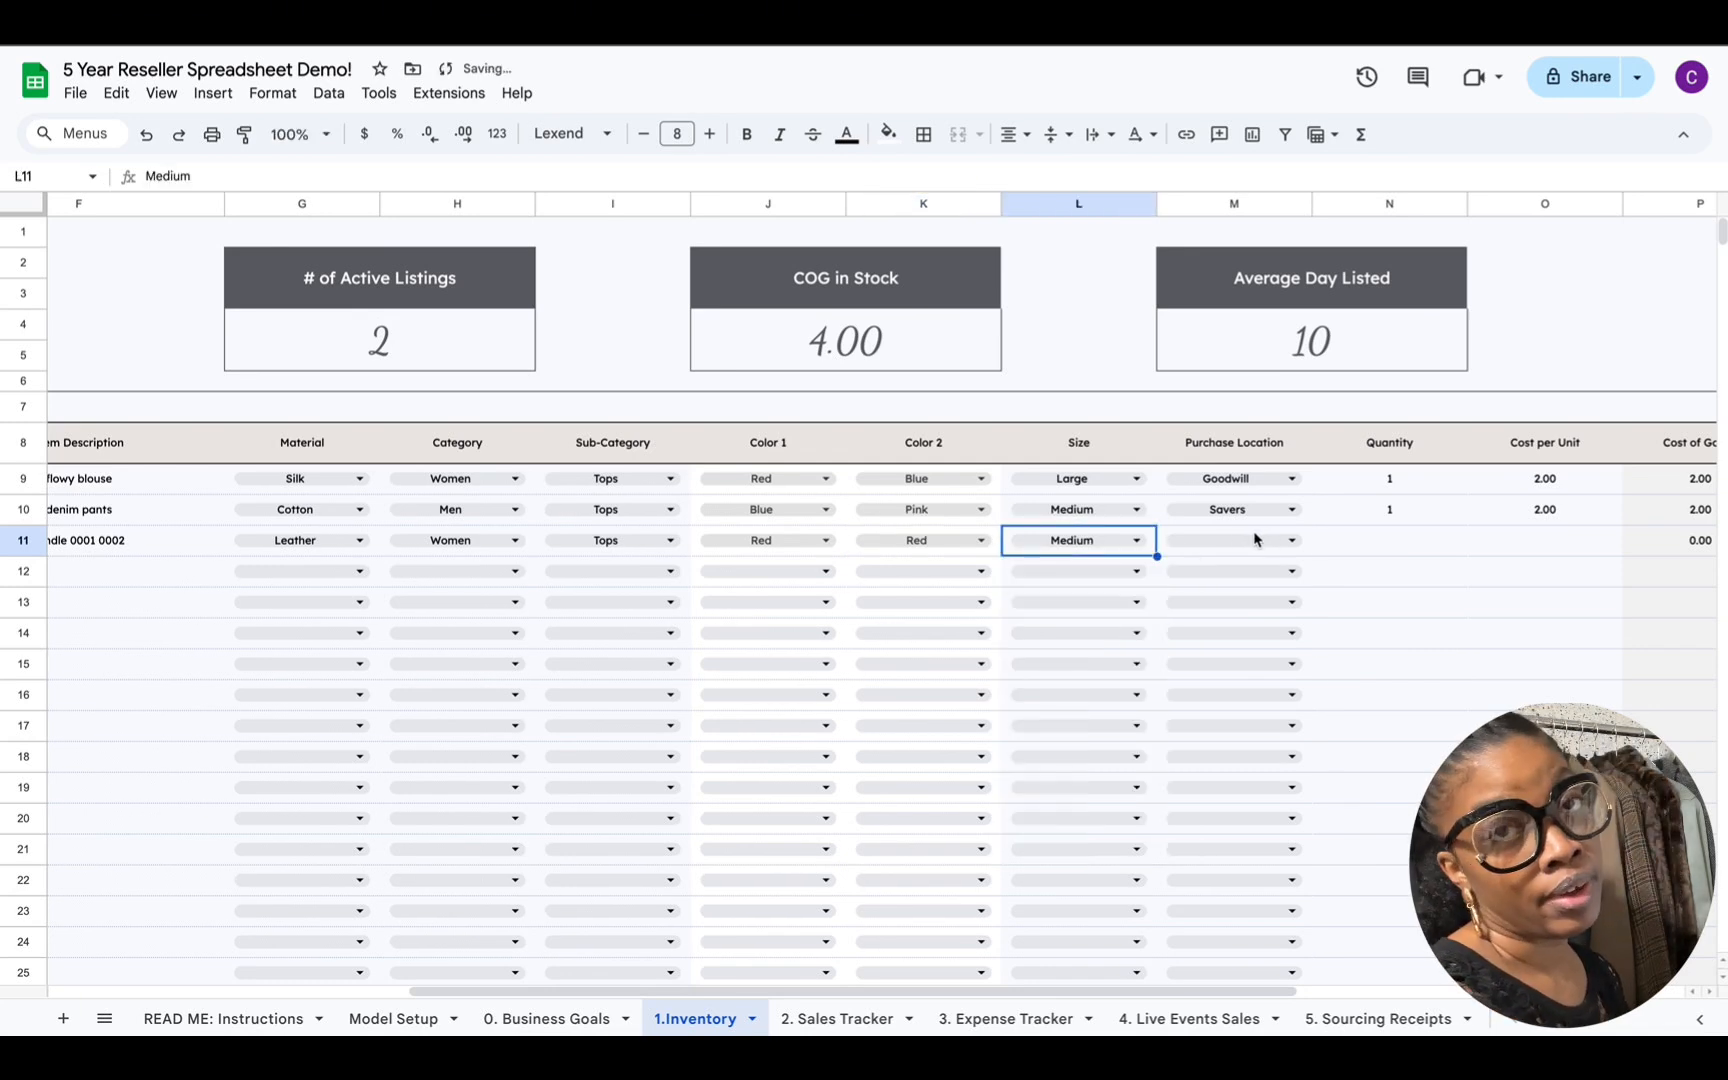
left_click(1256, 541)
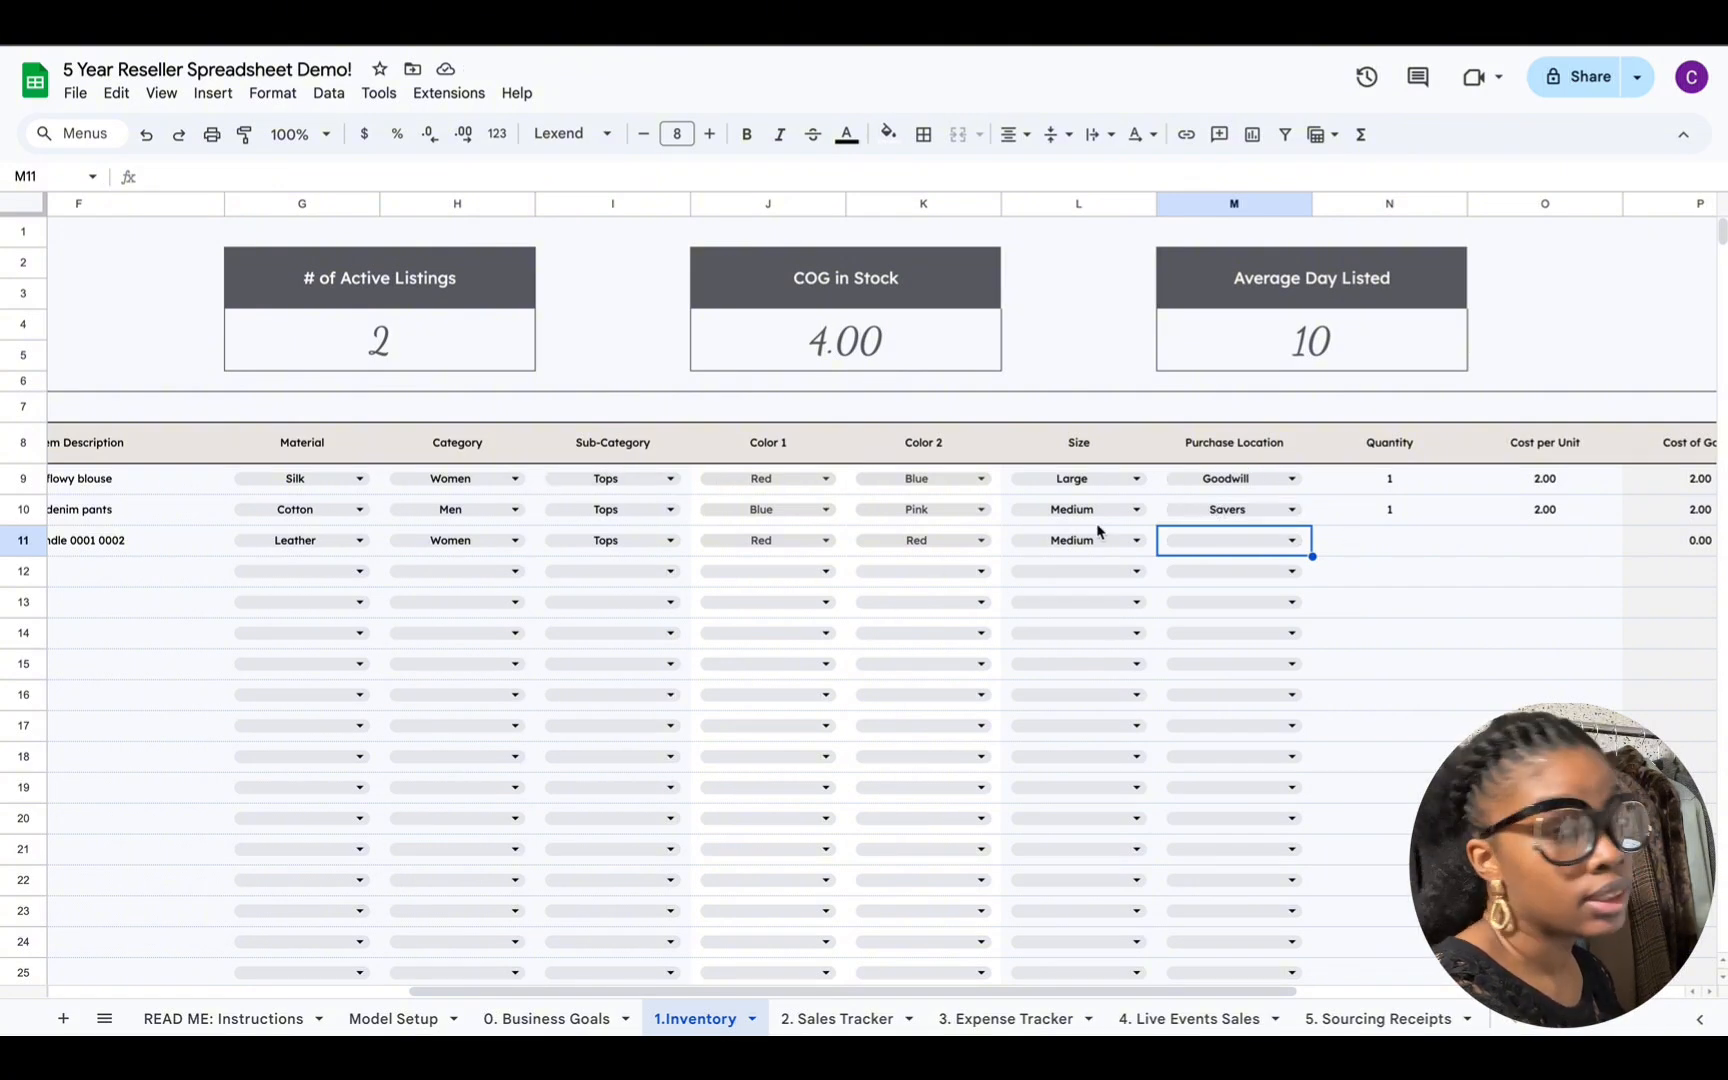
left_click(1292, 541)
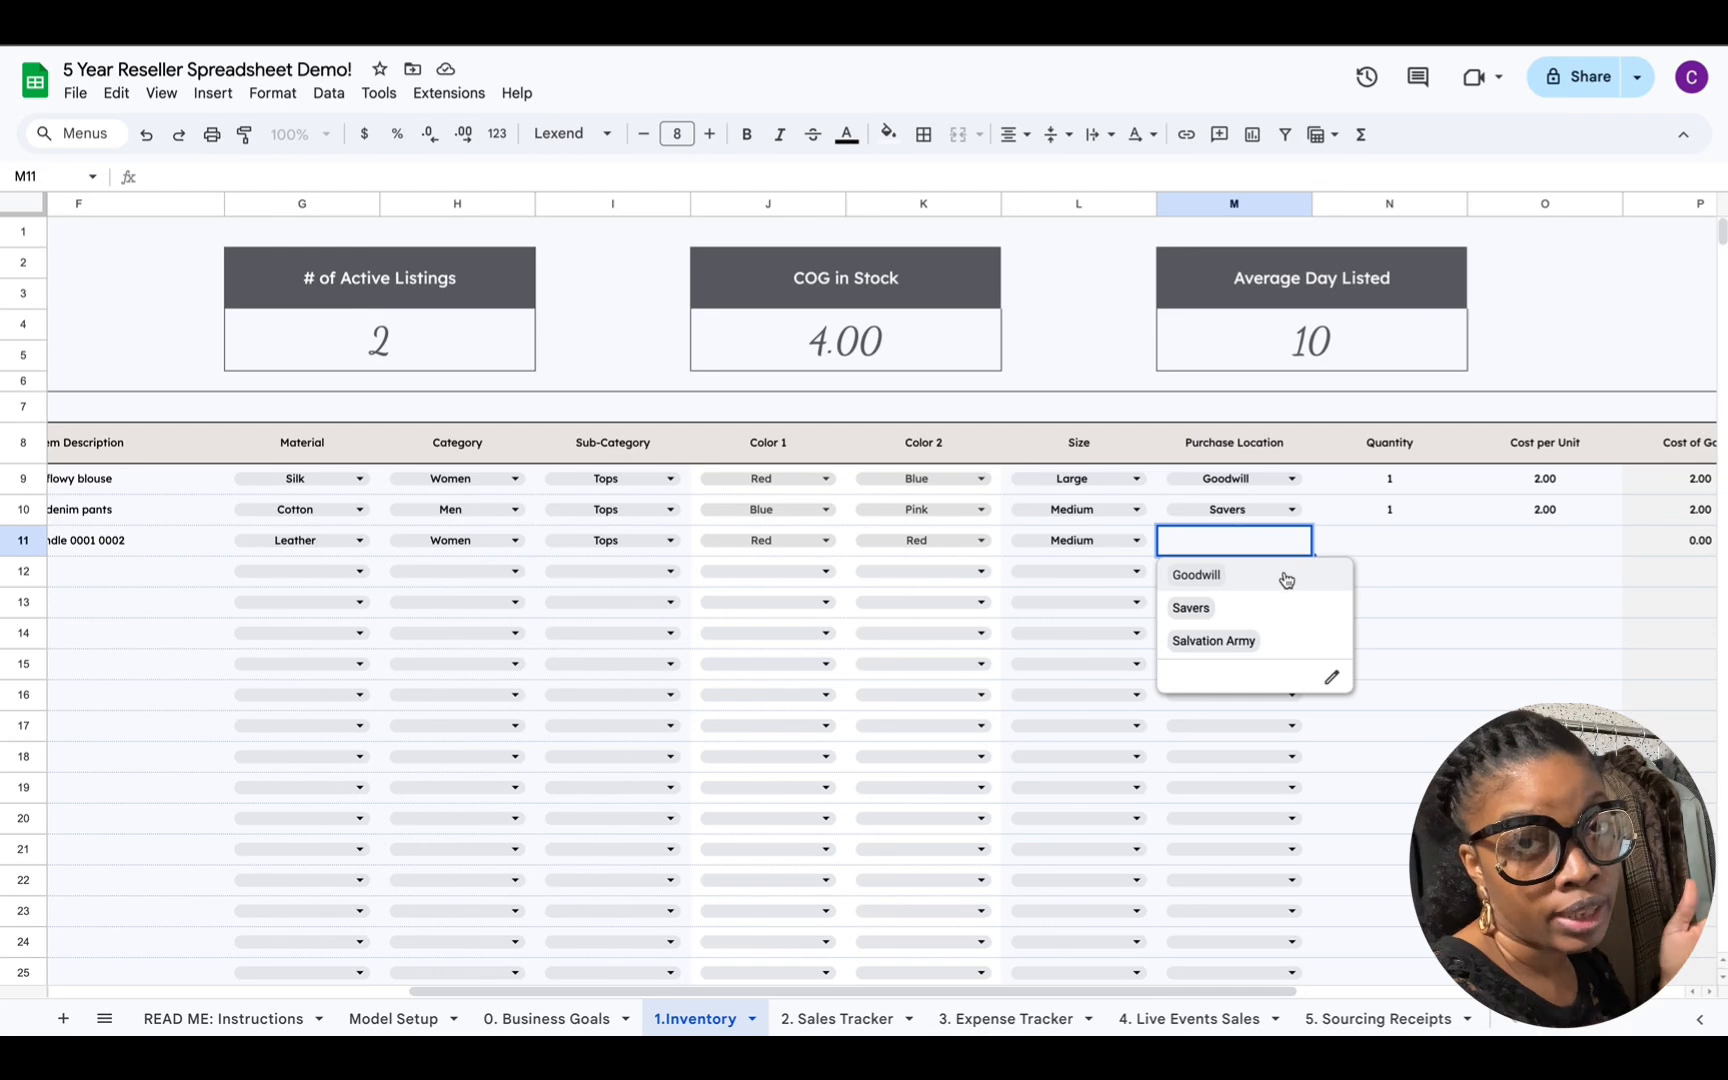
left_click(1290, 574)
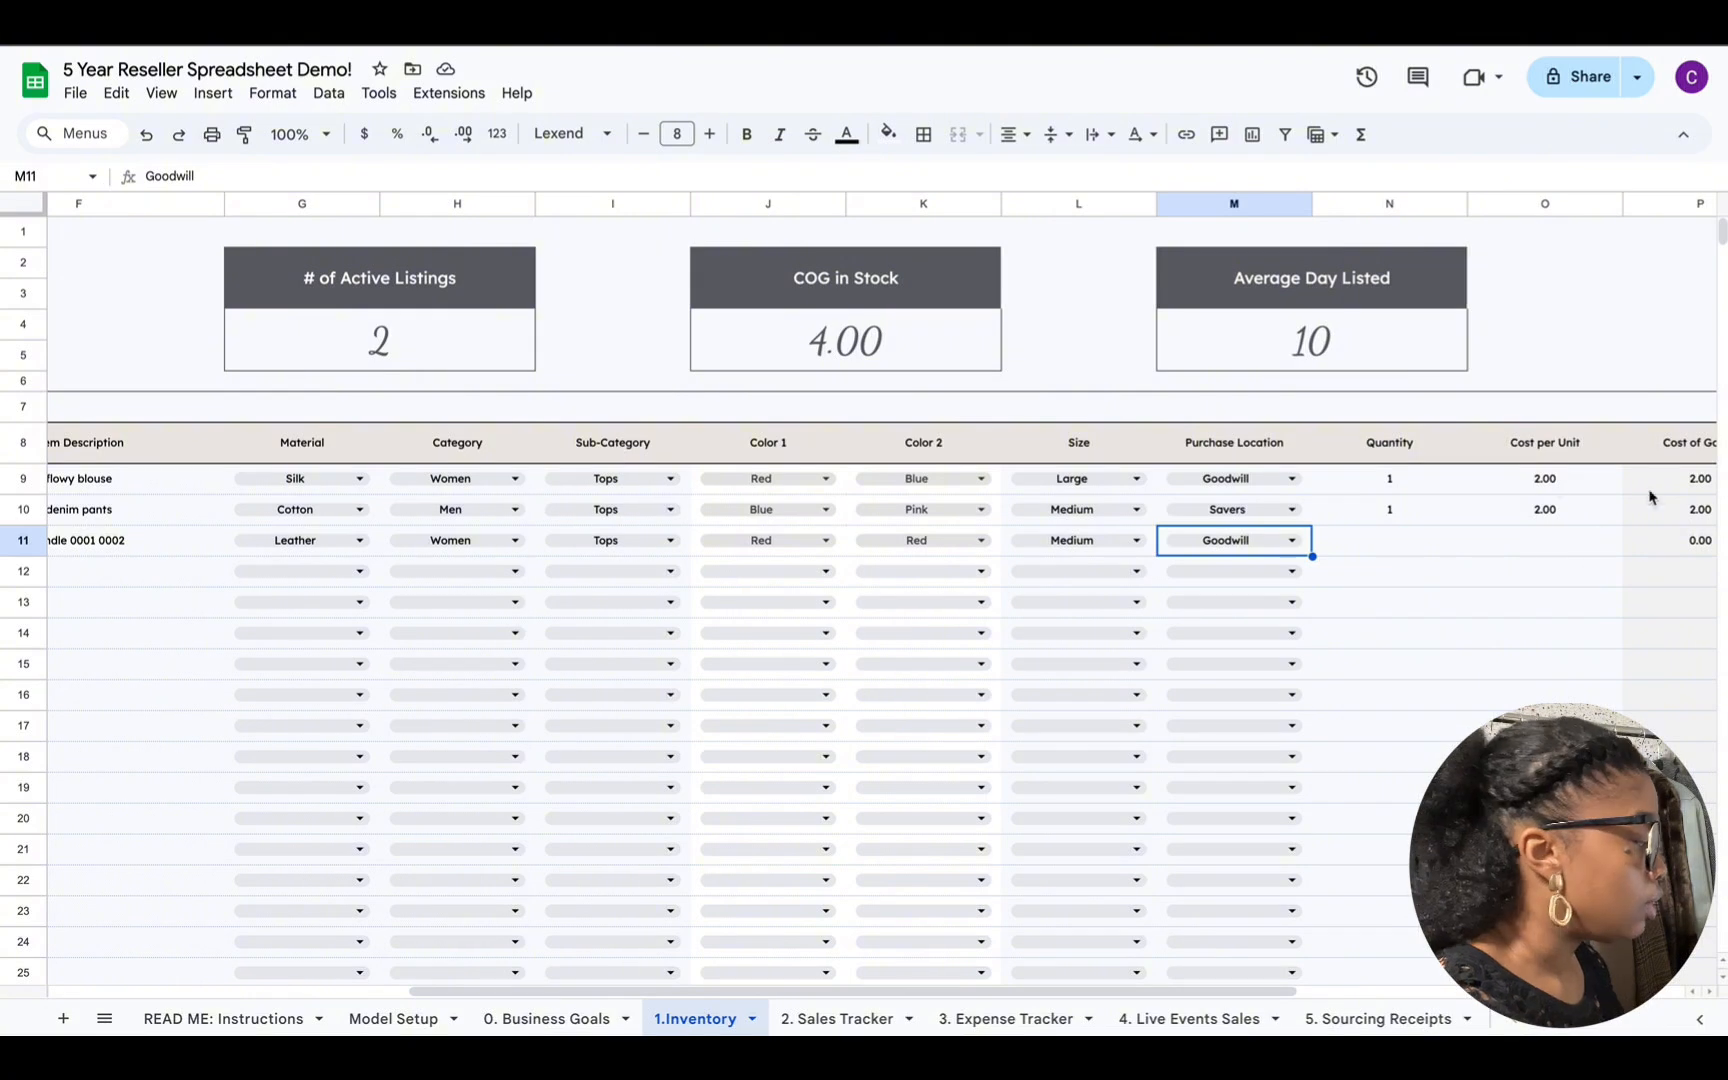
Step: Enter a Quantity of 2 and a Cost per Unit of 2.00 for the B003 bundle
left_click(1383, 546)
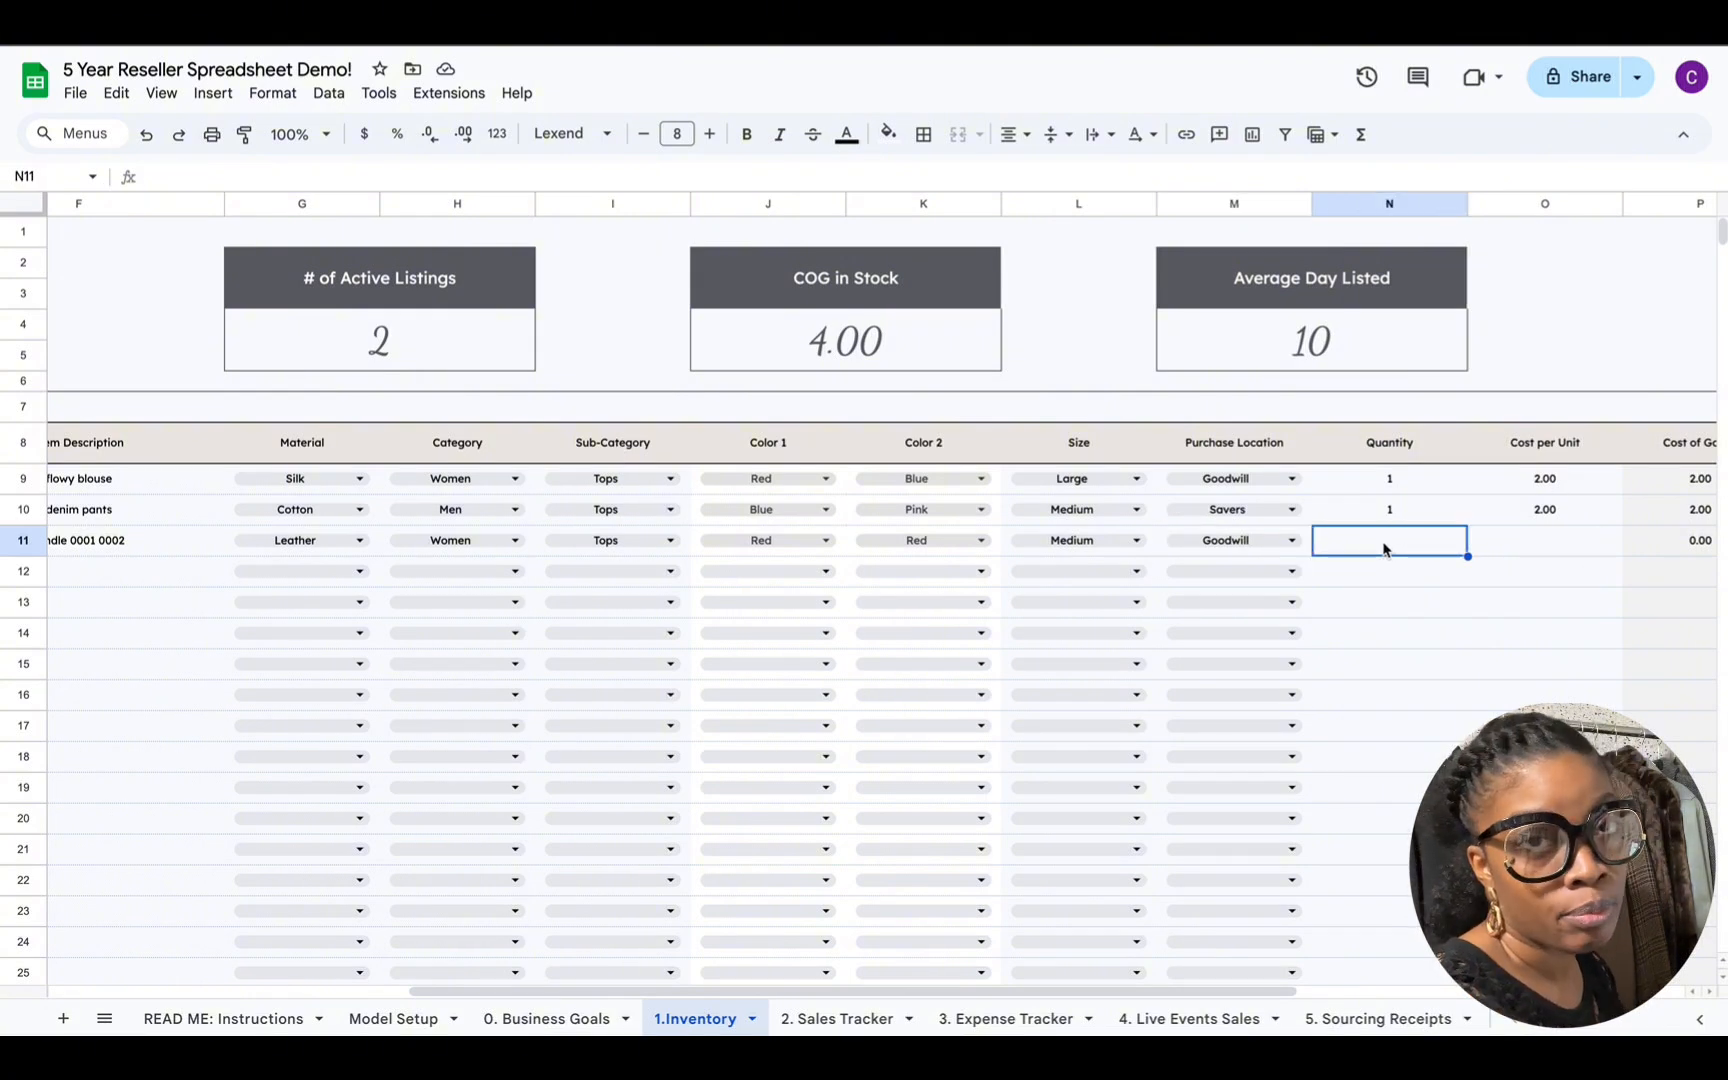
type("2")
left_click(1554, 540)
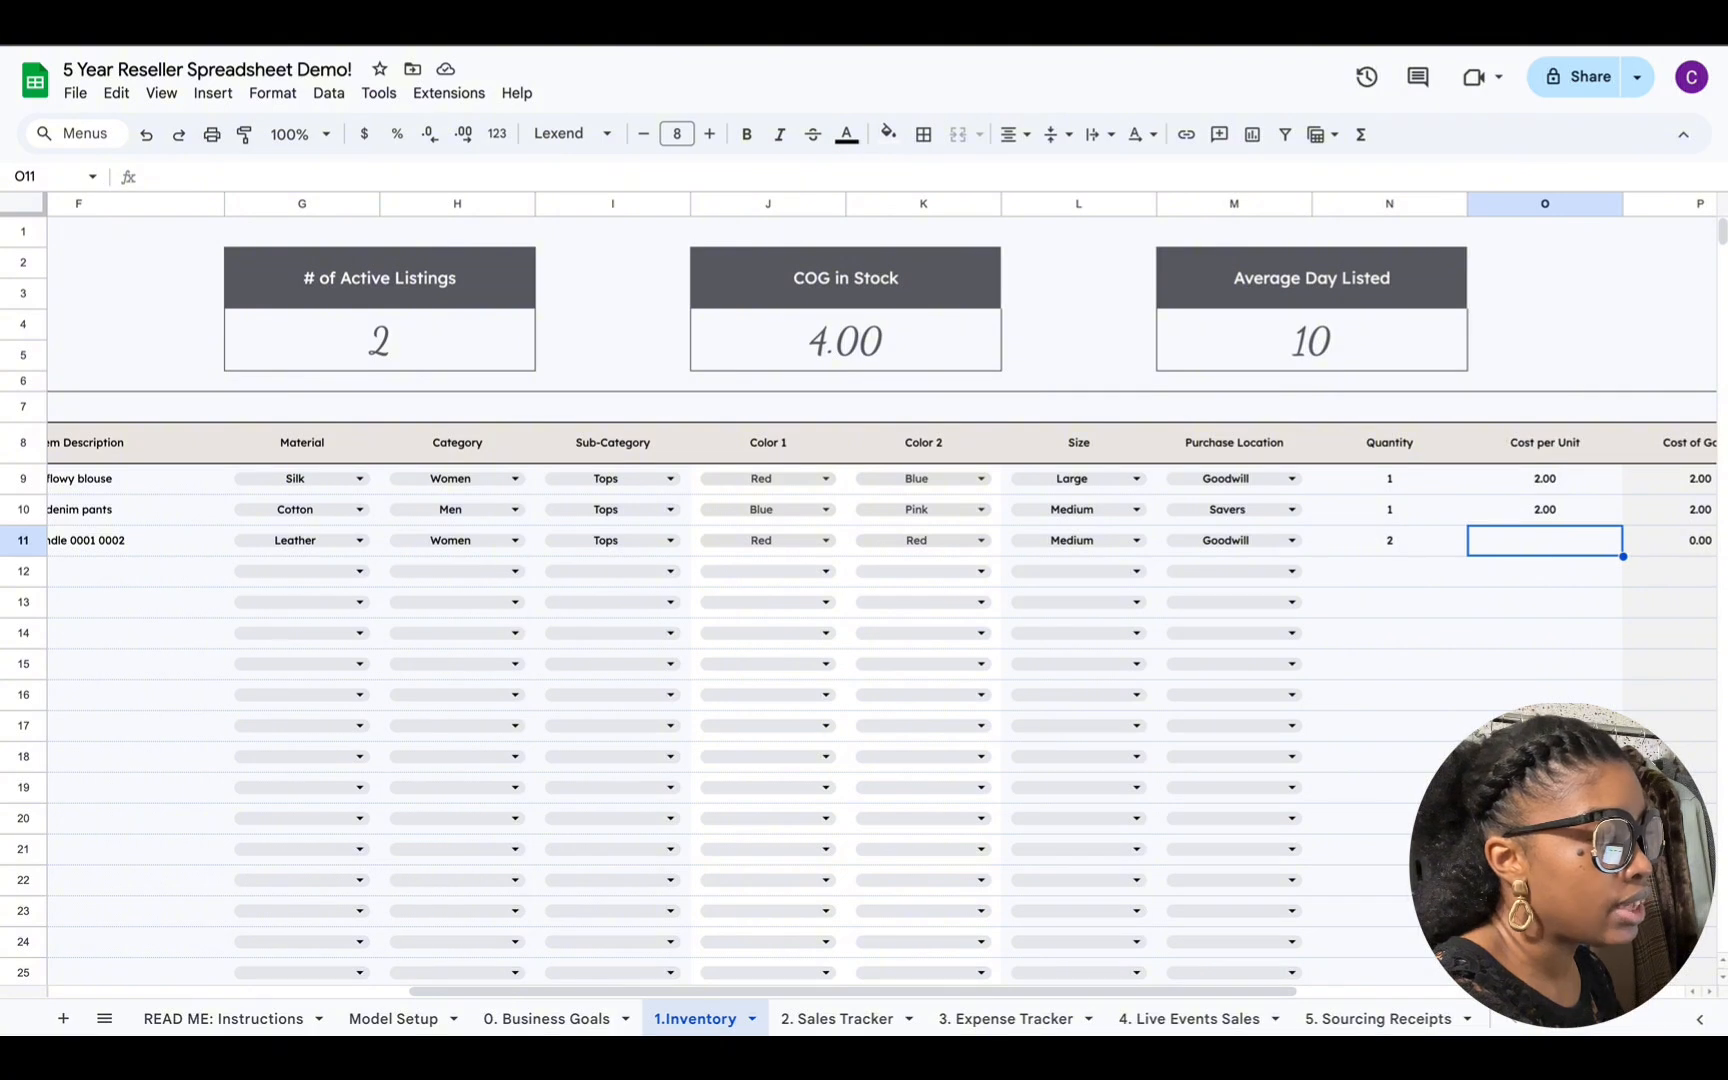
left_click_drag(1267, 998, 1310, 998)
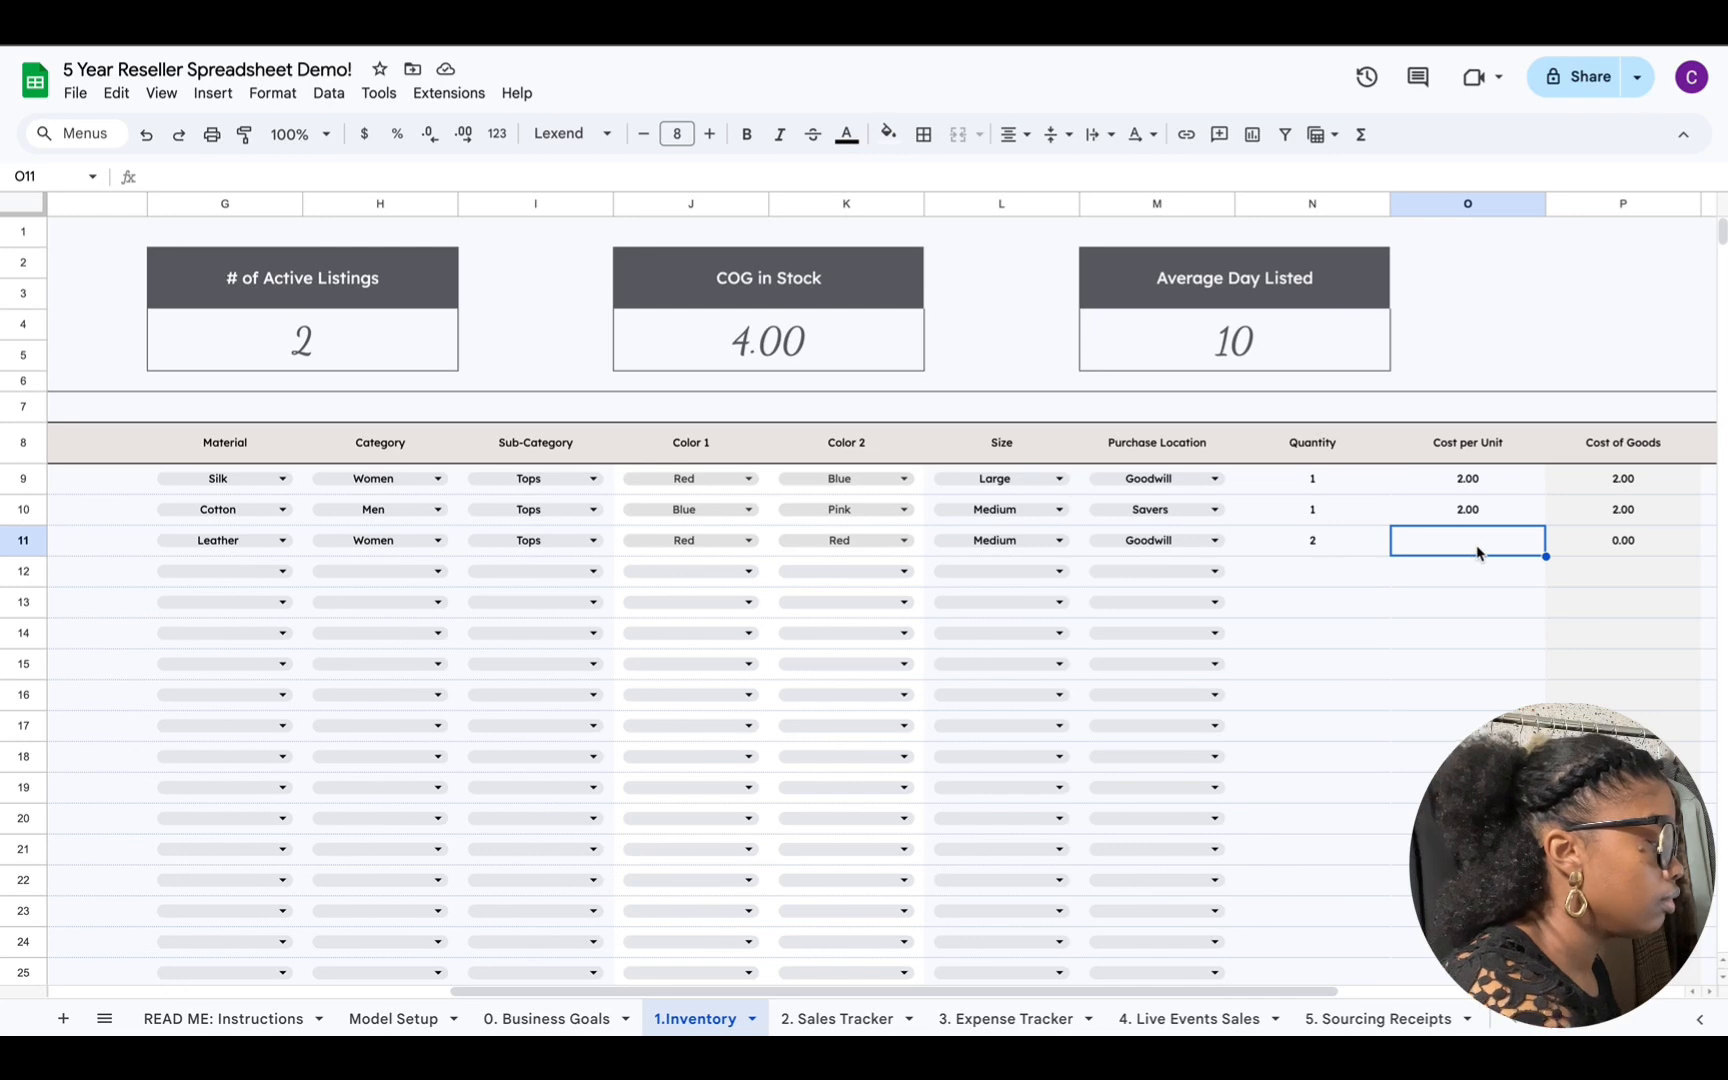
type("2")
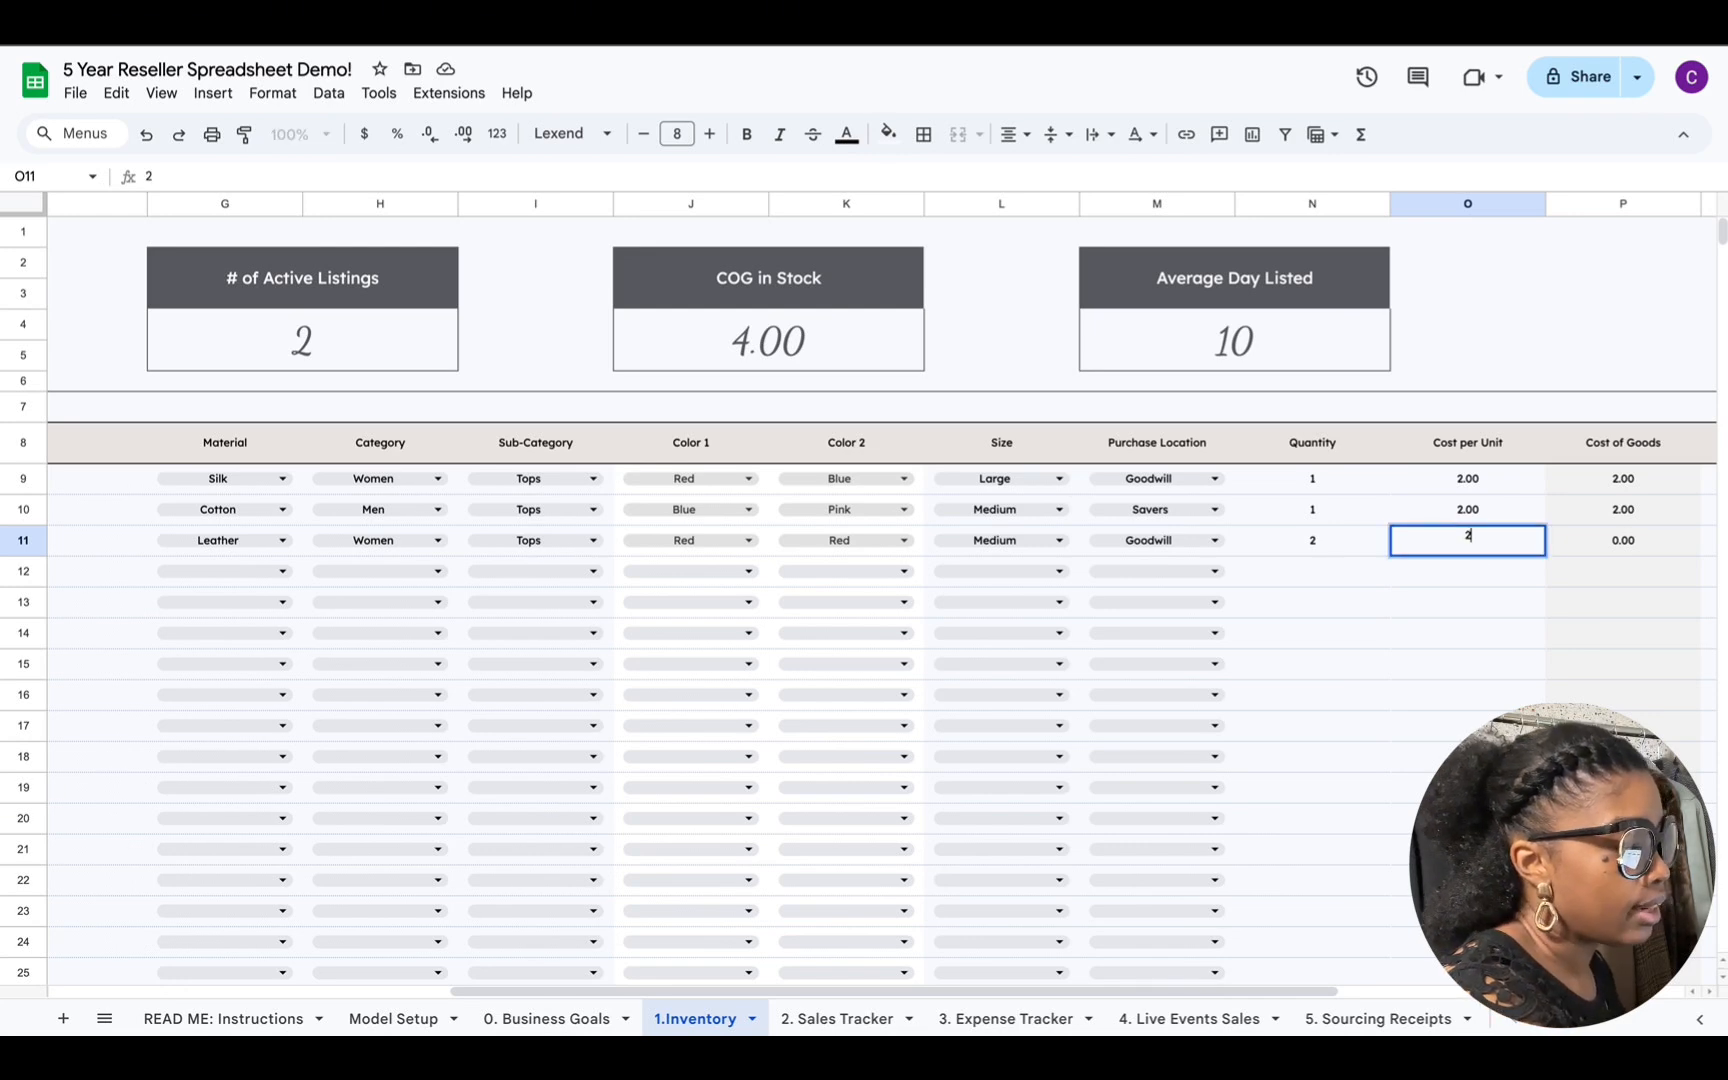
type(".00")
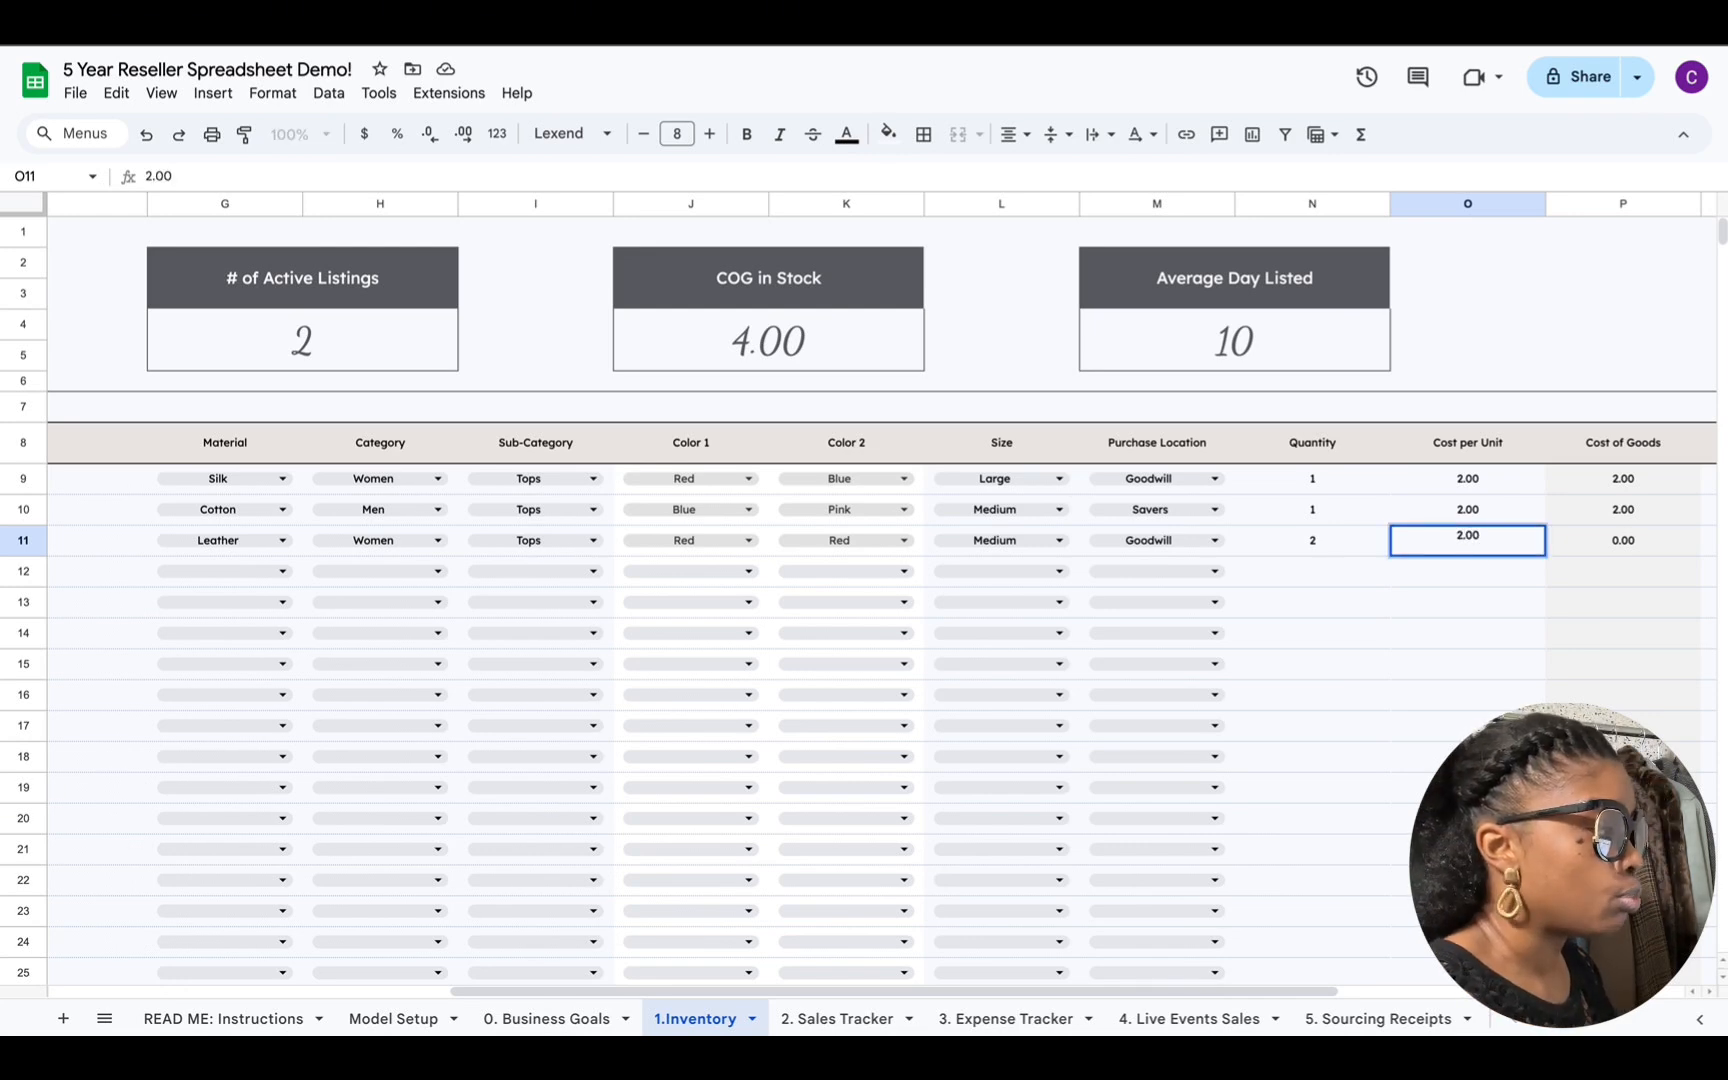
Step: Commit the Cost per Unit of 2.00 in the B003 bundle's Inventory row
key("Return")
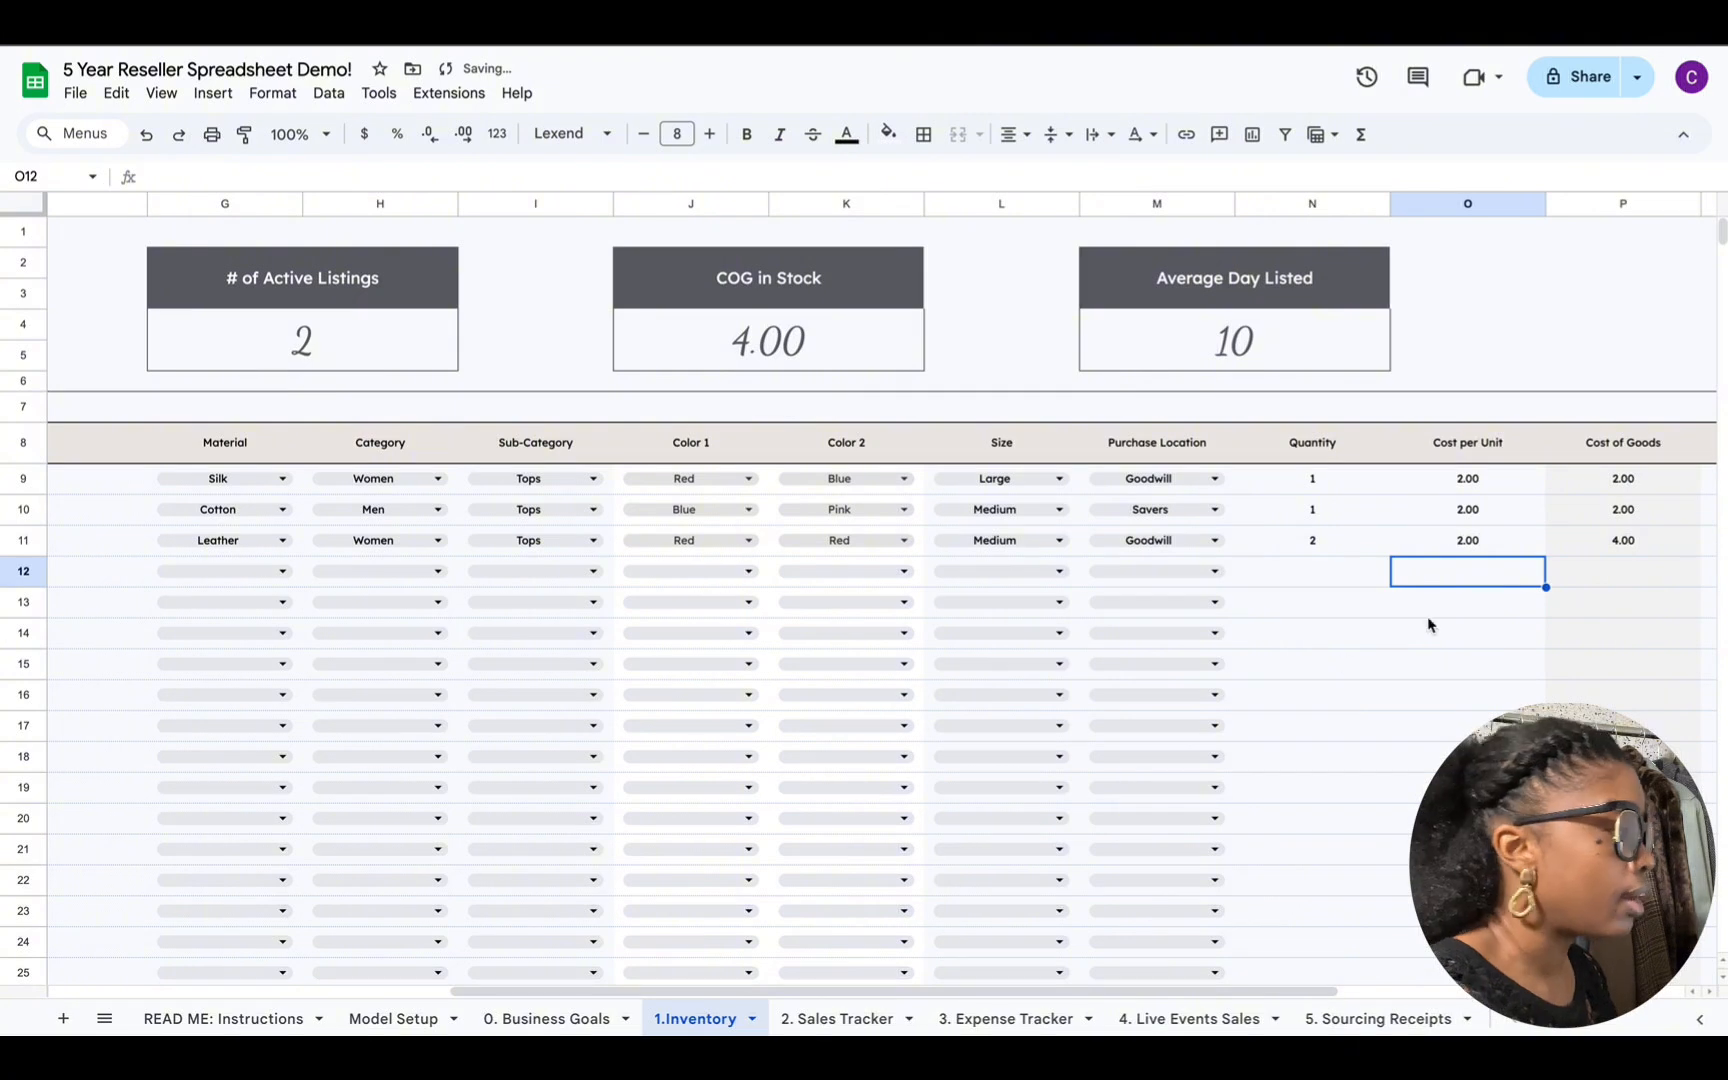
left_click_drag(1153, 991, 1500, 991)
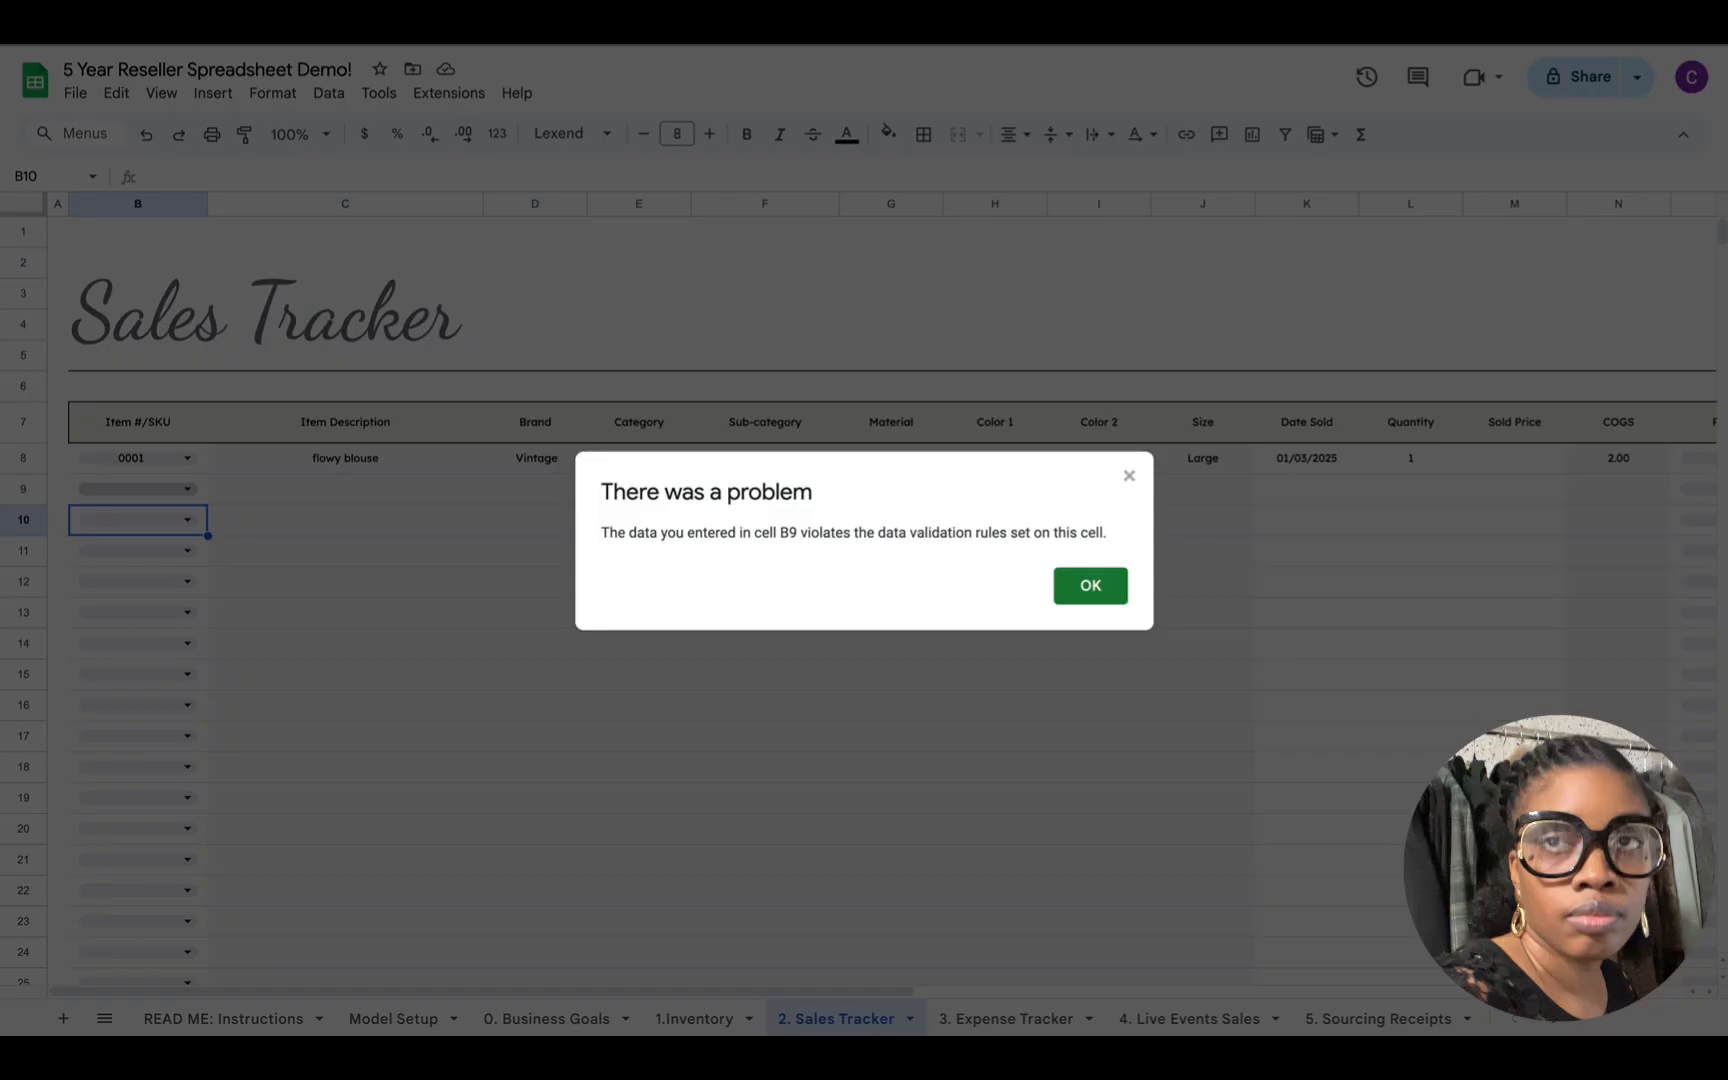
Step: Dismiss the data validation alert and look for the B003 bundle among the SKU choices in Sales Tracker row 9
left_click(1090, 583)
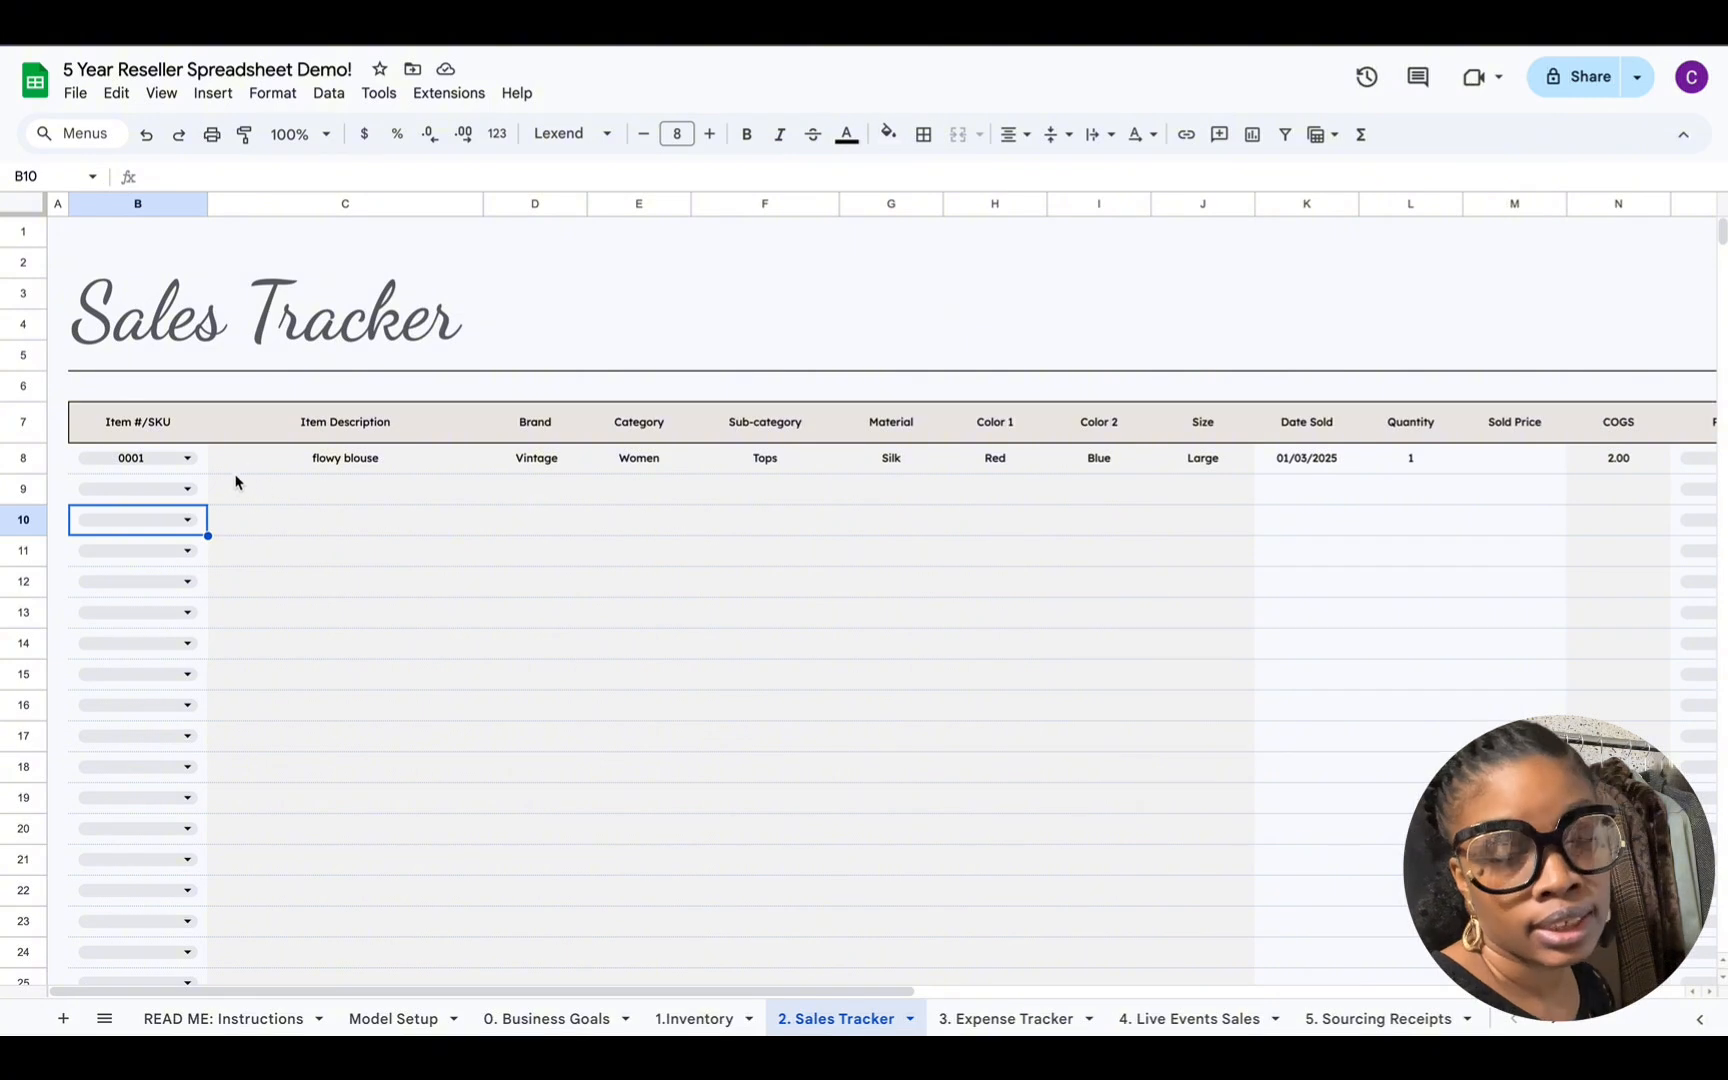
left_click(186, 488)
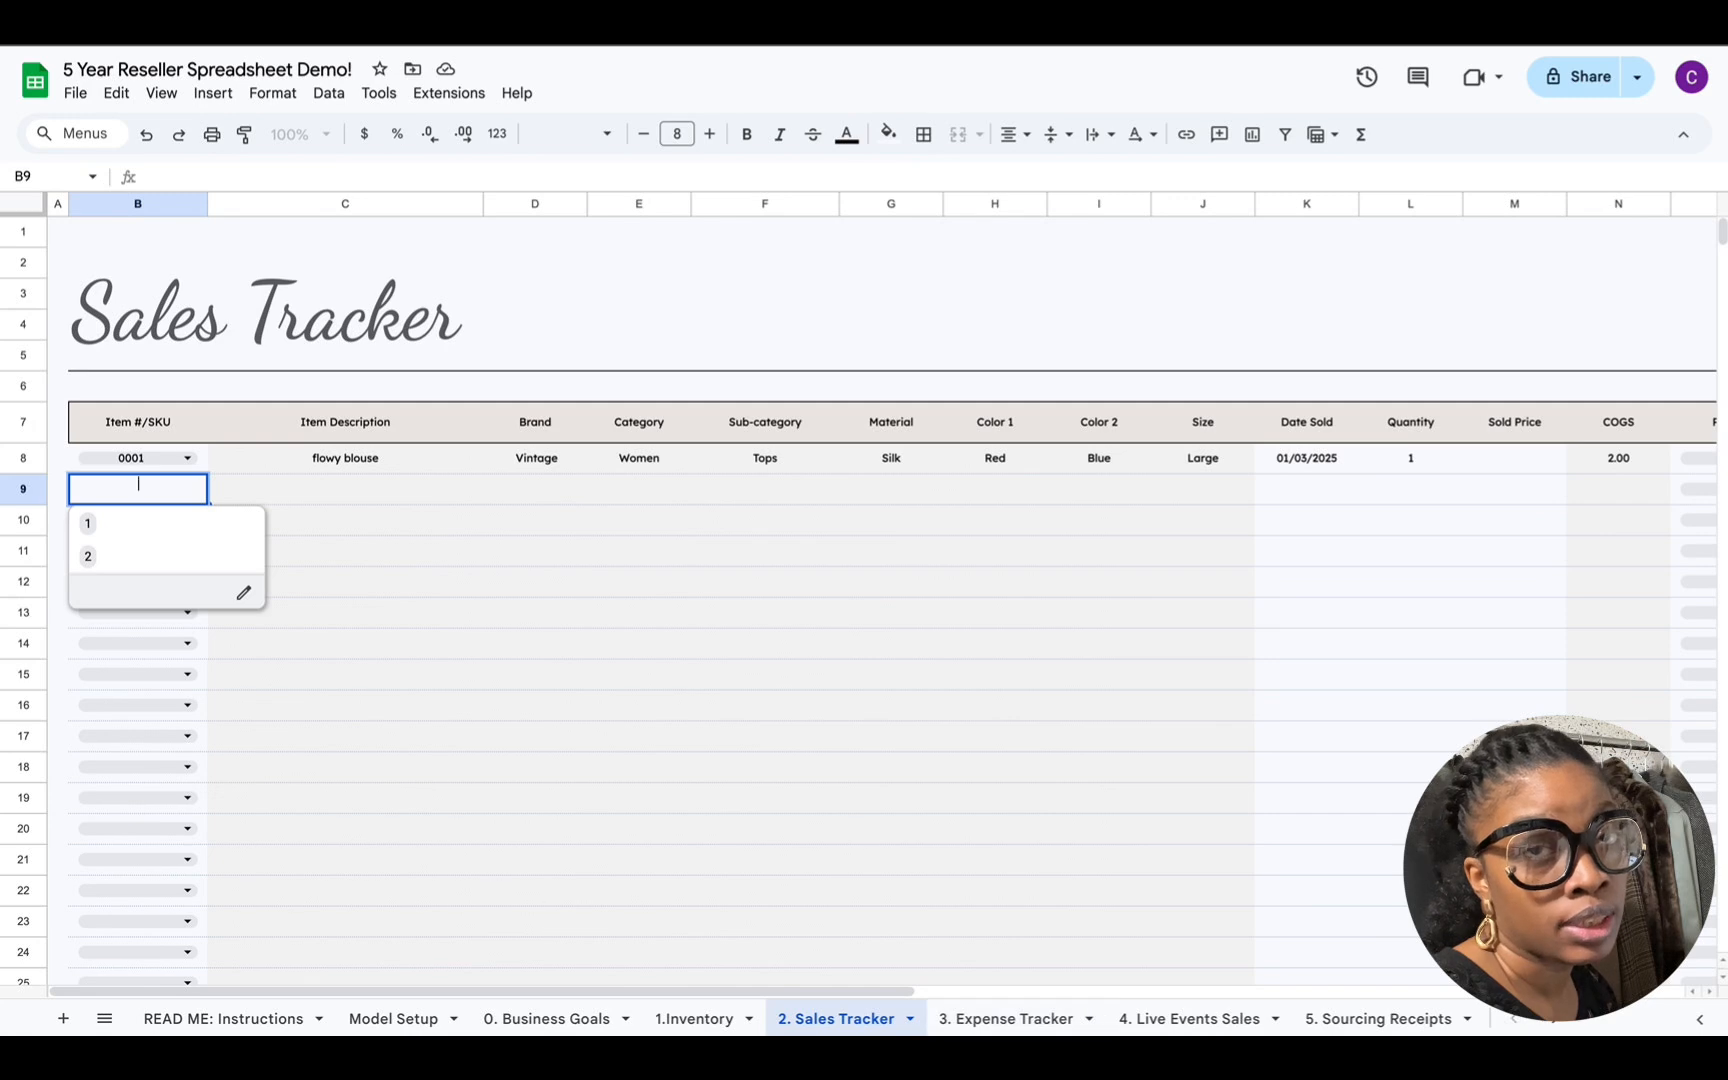
Step: In the Inventory sheet, set the B003 bundle's Status to Active and its Sourced by value to Me
left_click(680, 1020)
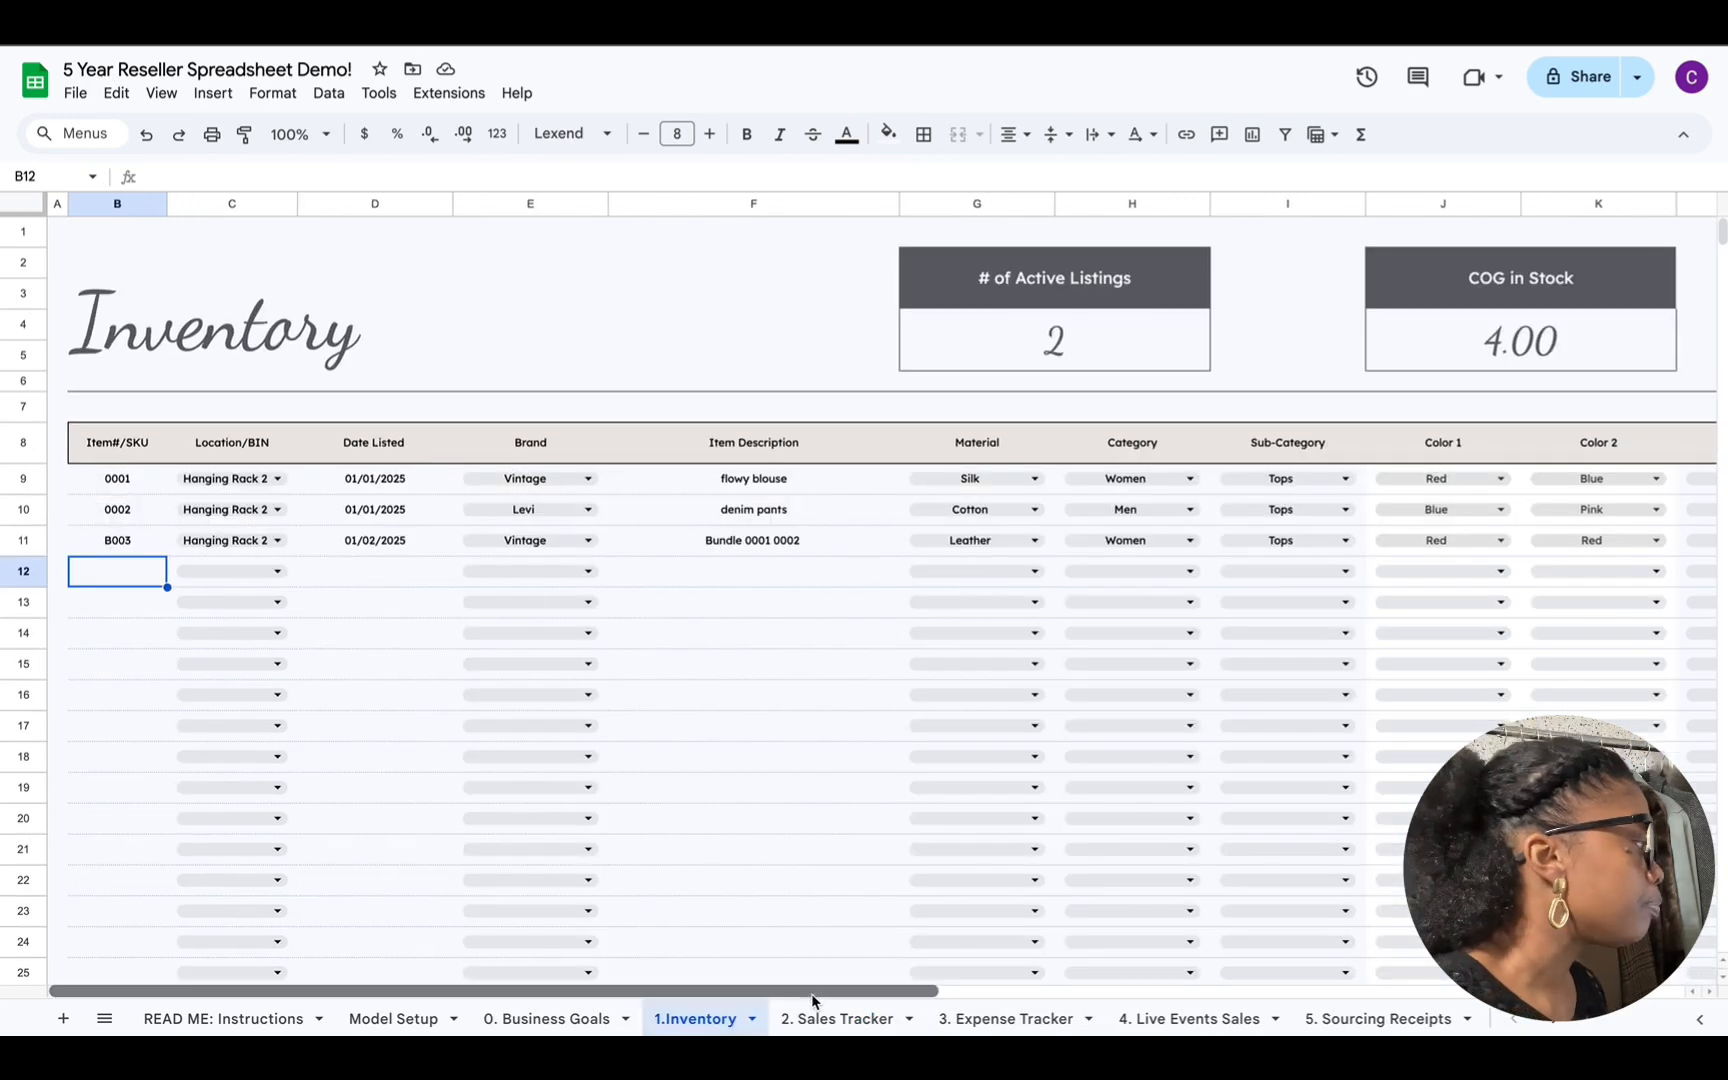
left_click_drag(811, 994, 1518, 1017)
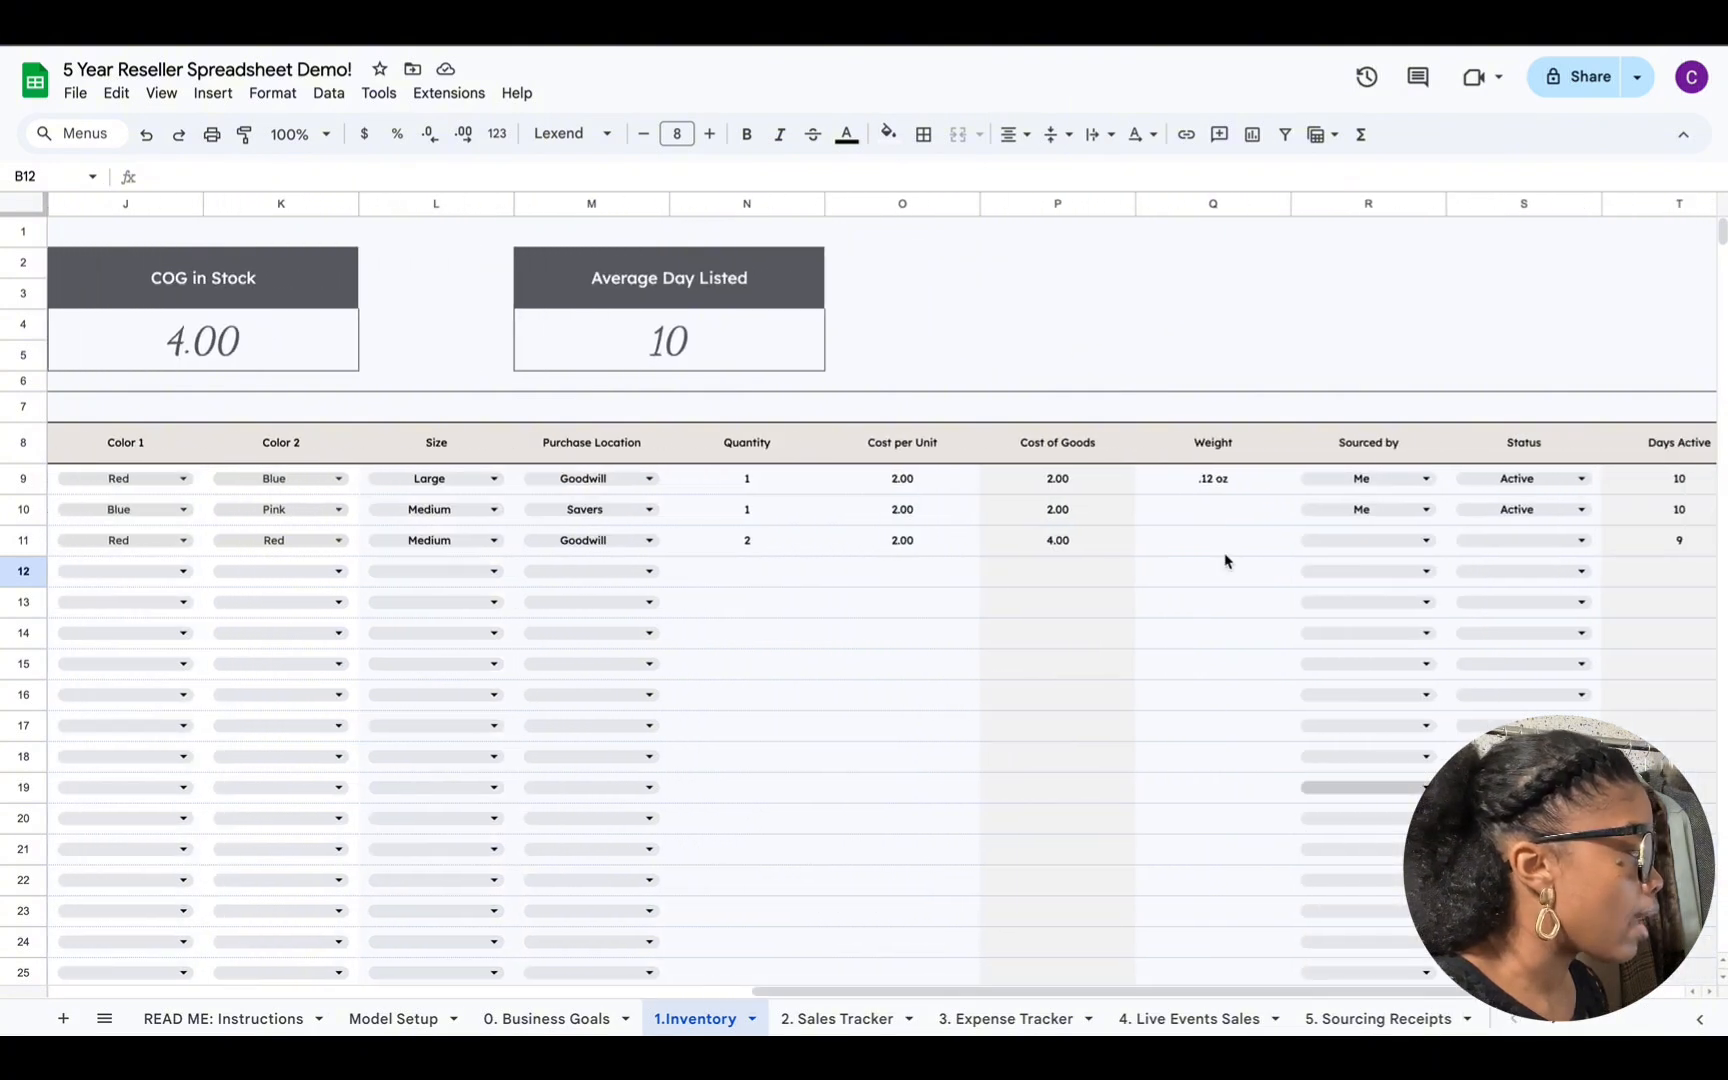
left_click(1566, 544)
left_click(1556, 577)
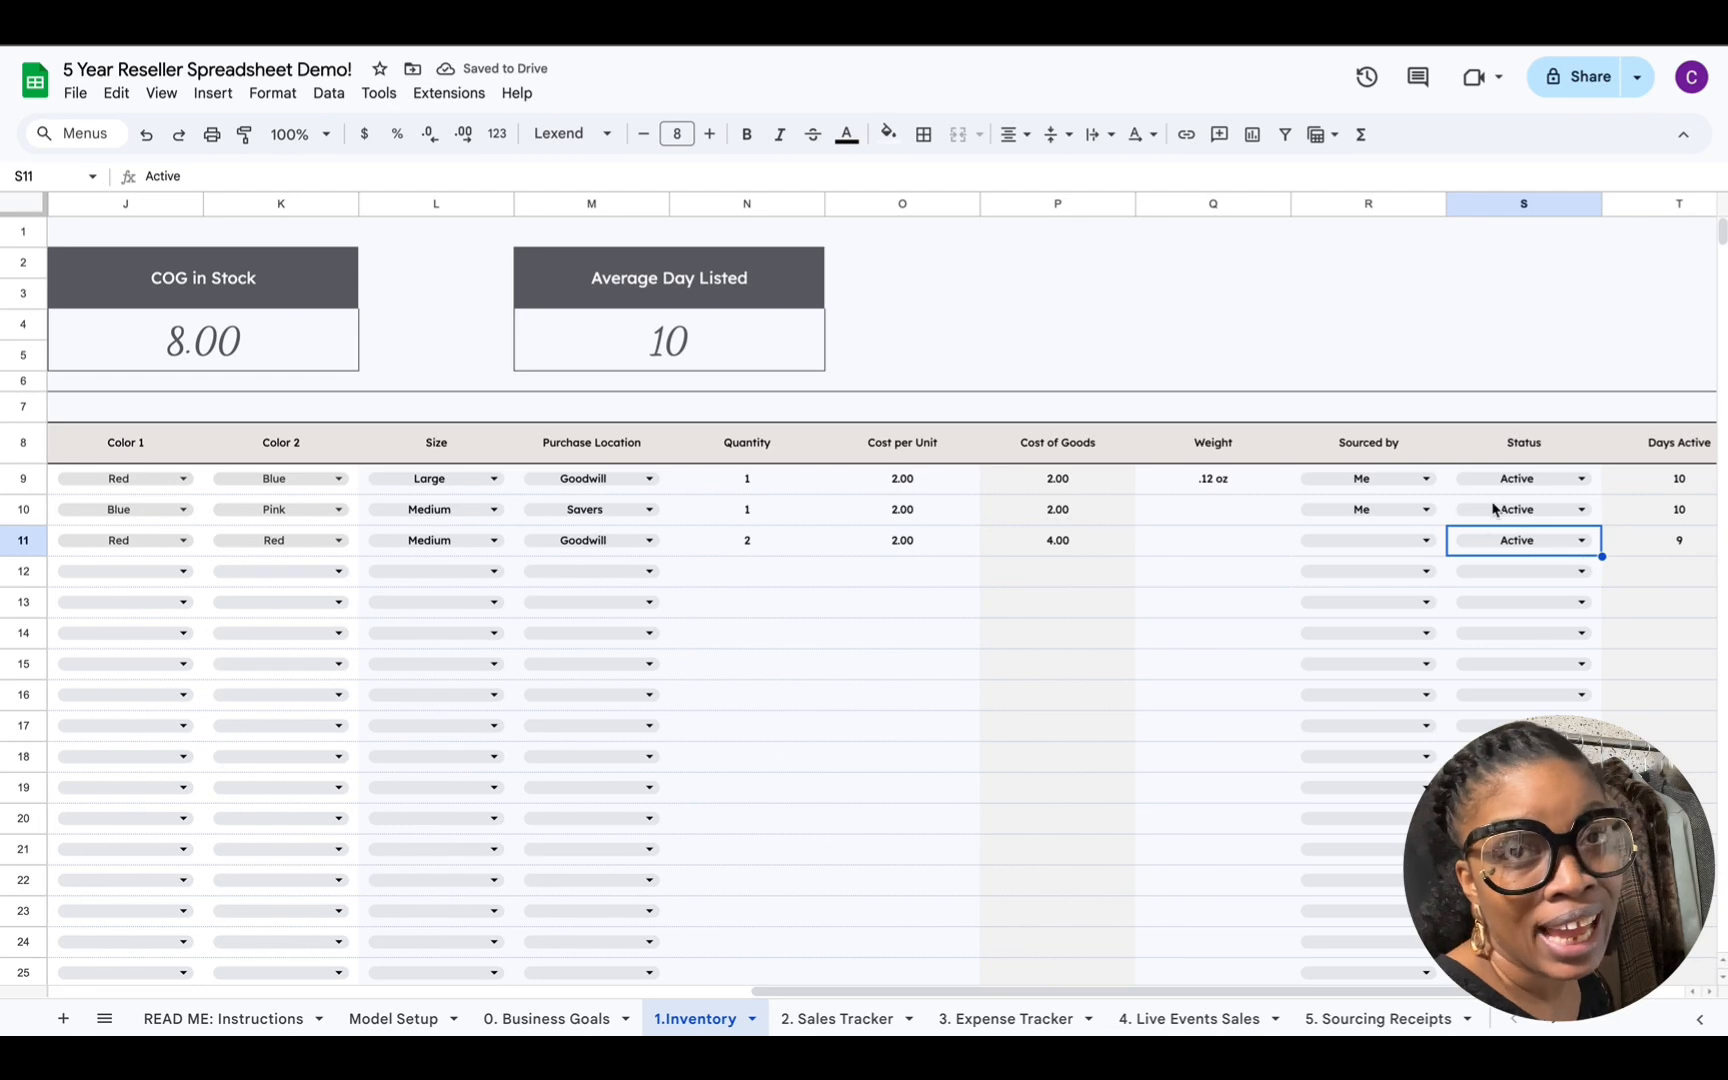
left_click(1421, 540)
left_click(1420, 572)
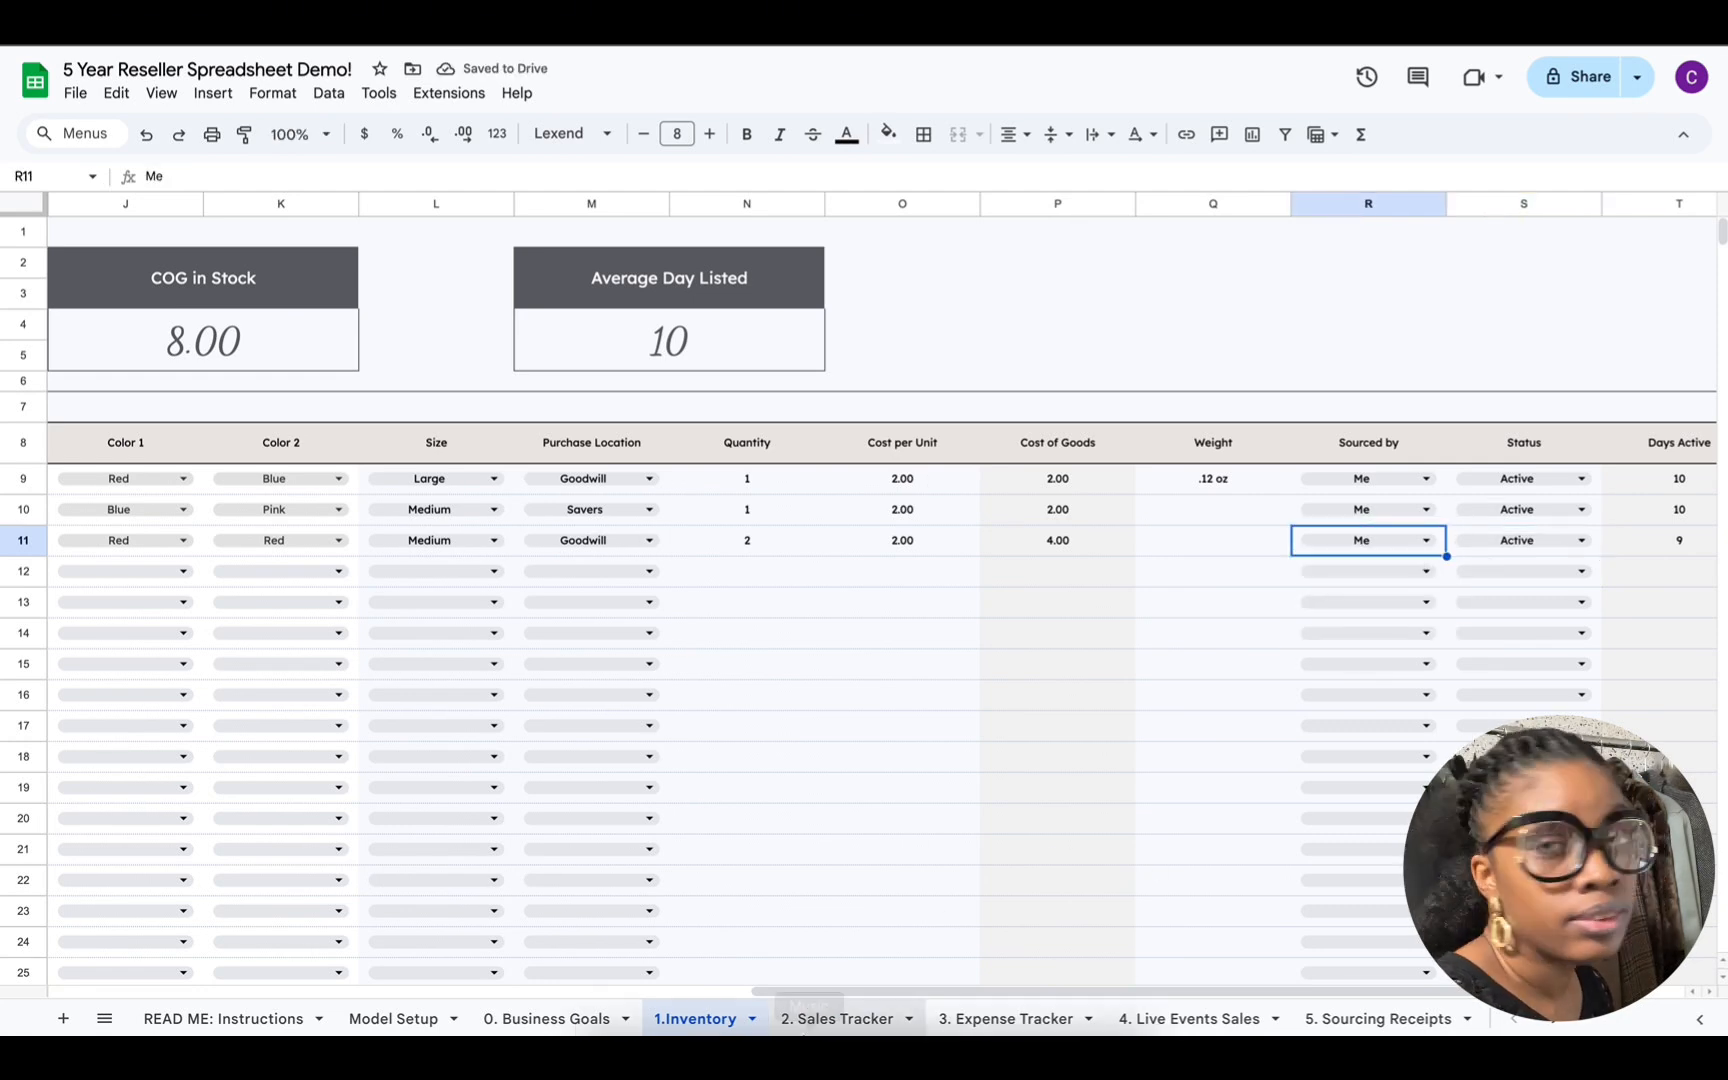
Step: Choose B003 as the Item #/SKU in row 9 of the Sales Tracker sheet
left_click(836, 1022)
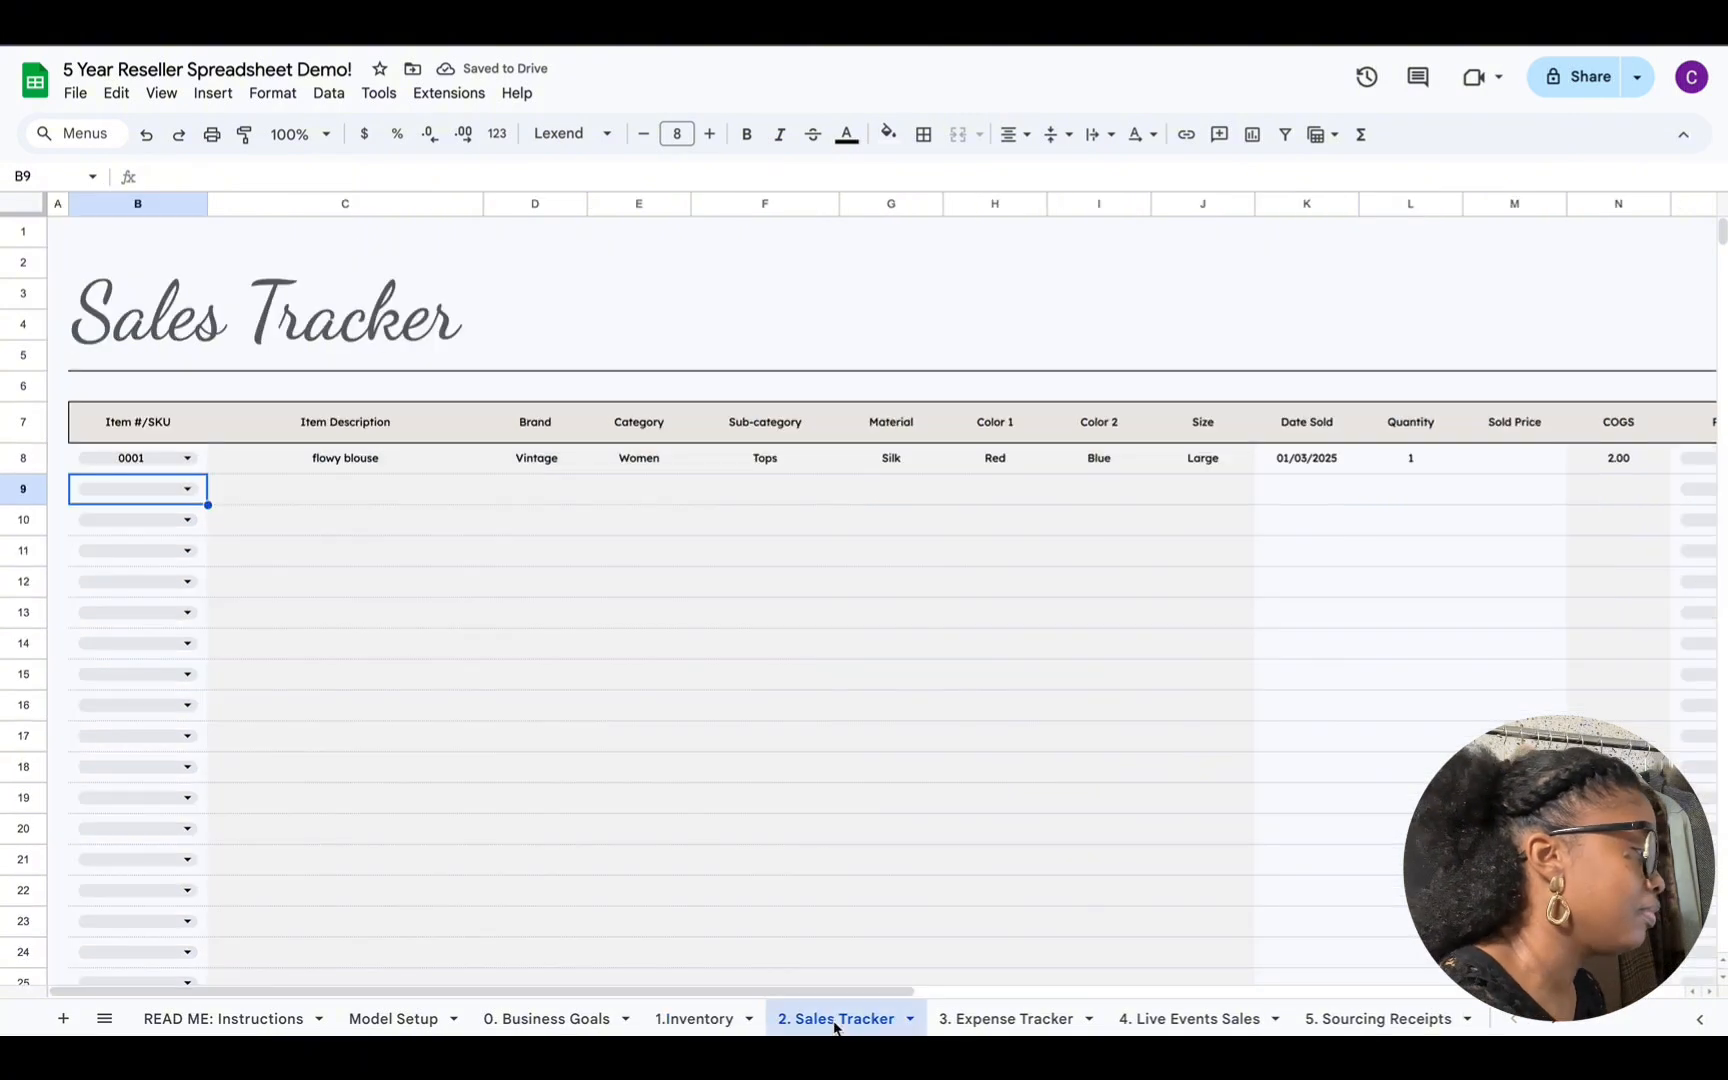
left_click(189, 490)
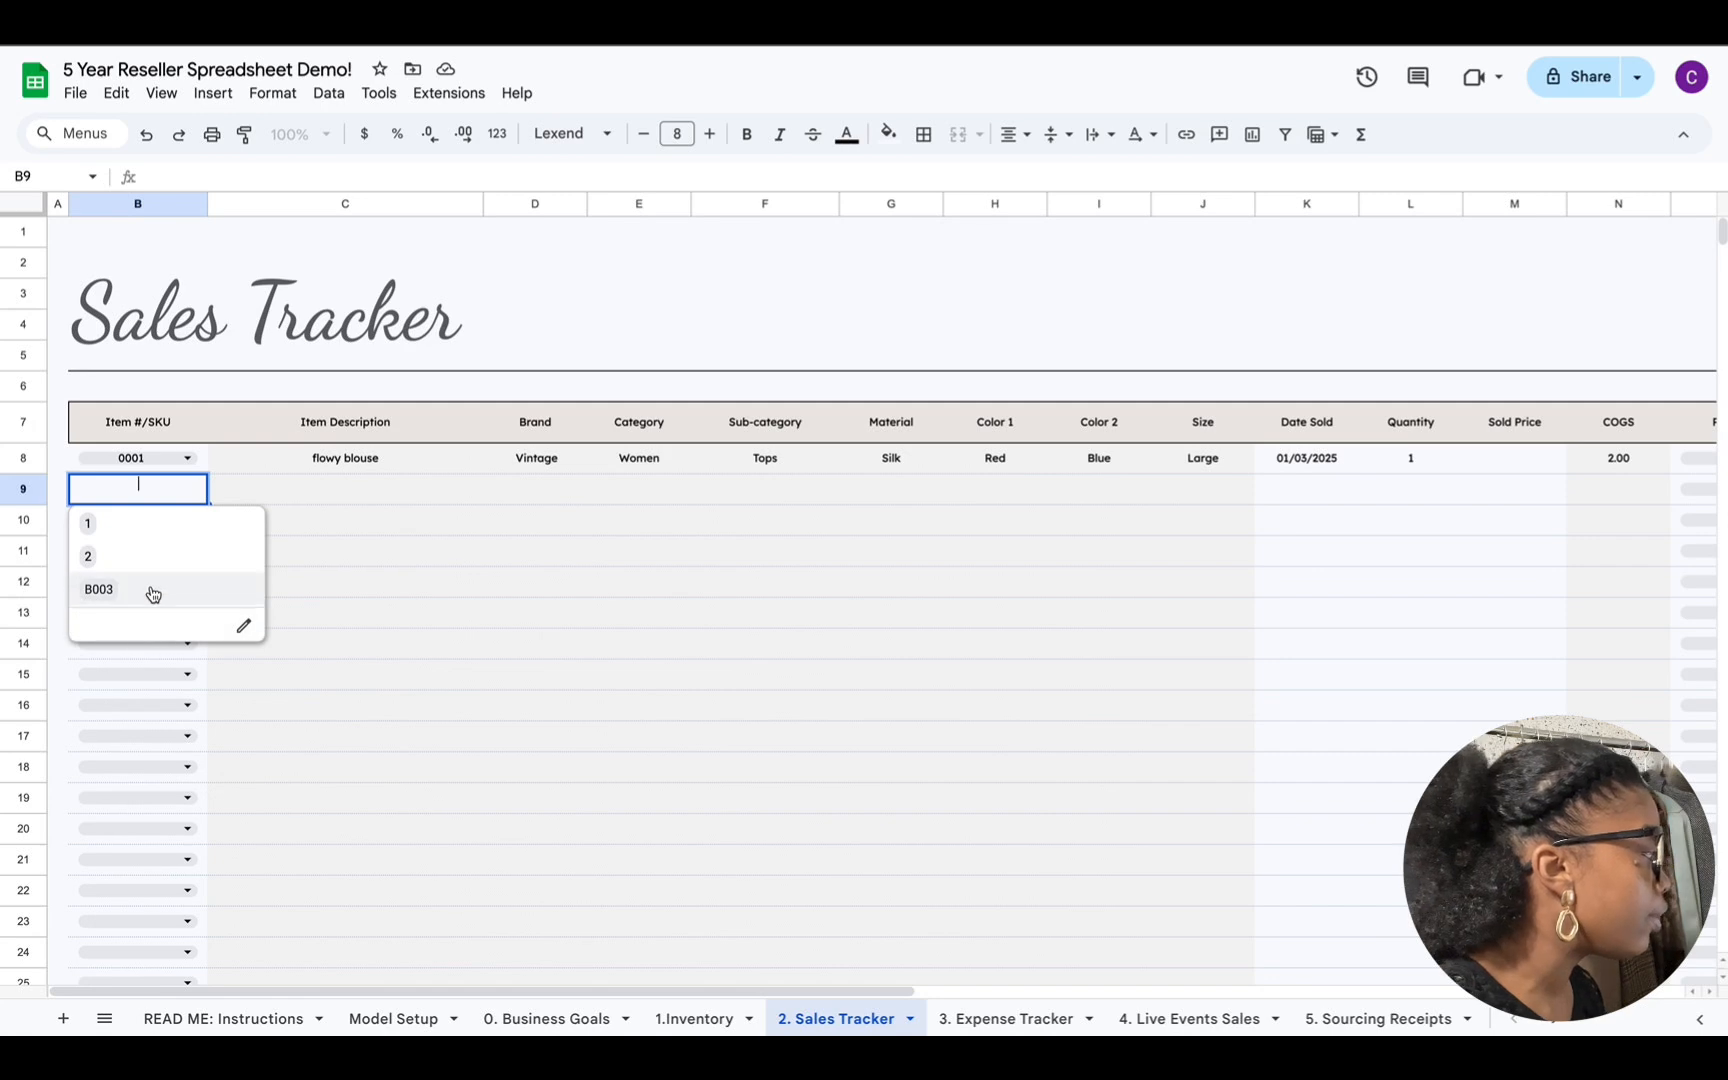
left_click(150, 590)
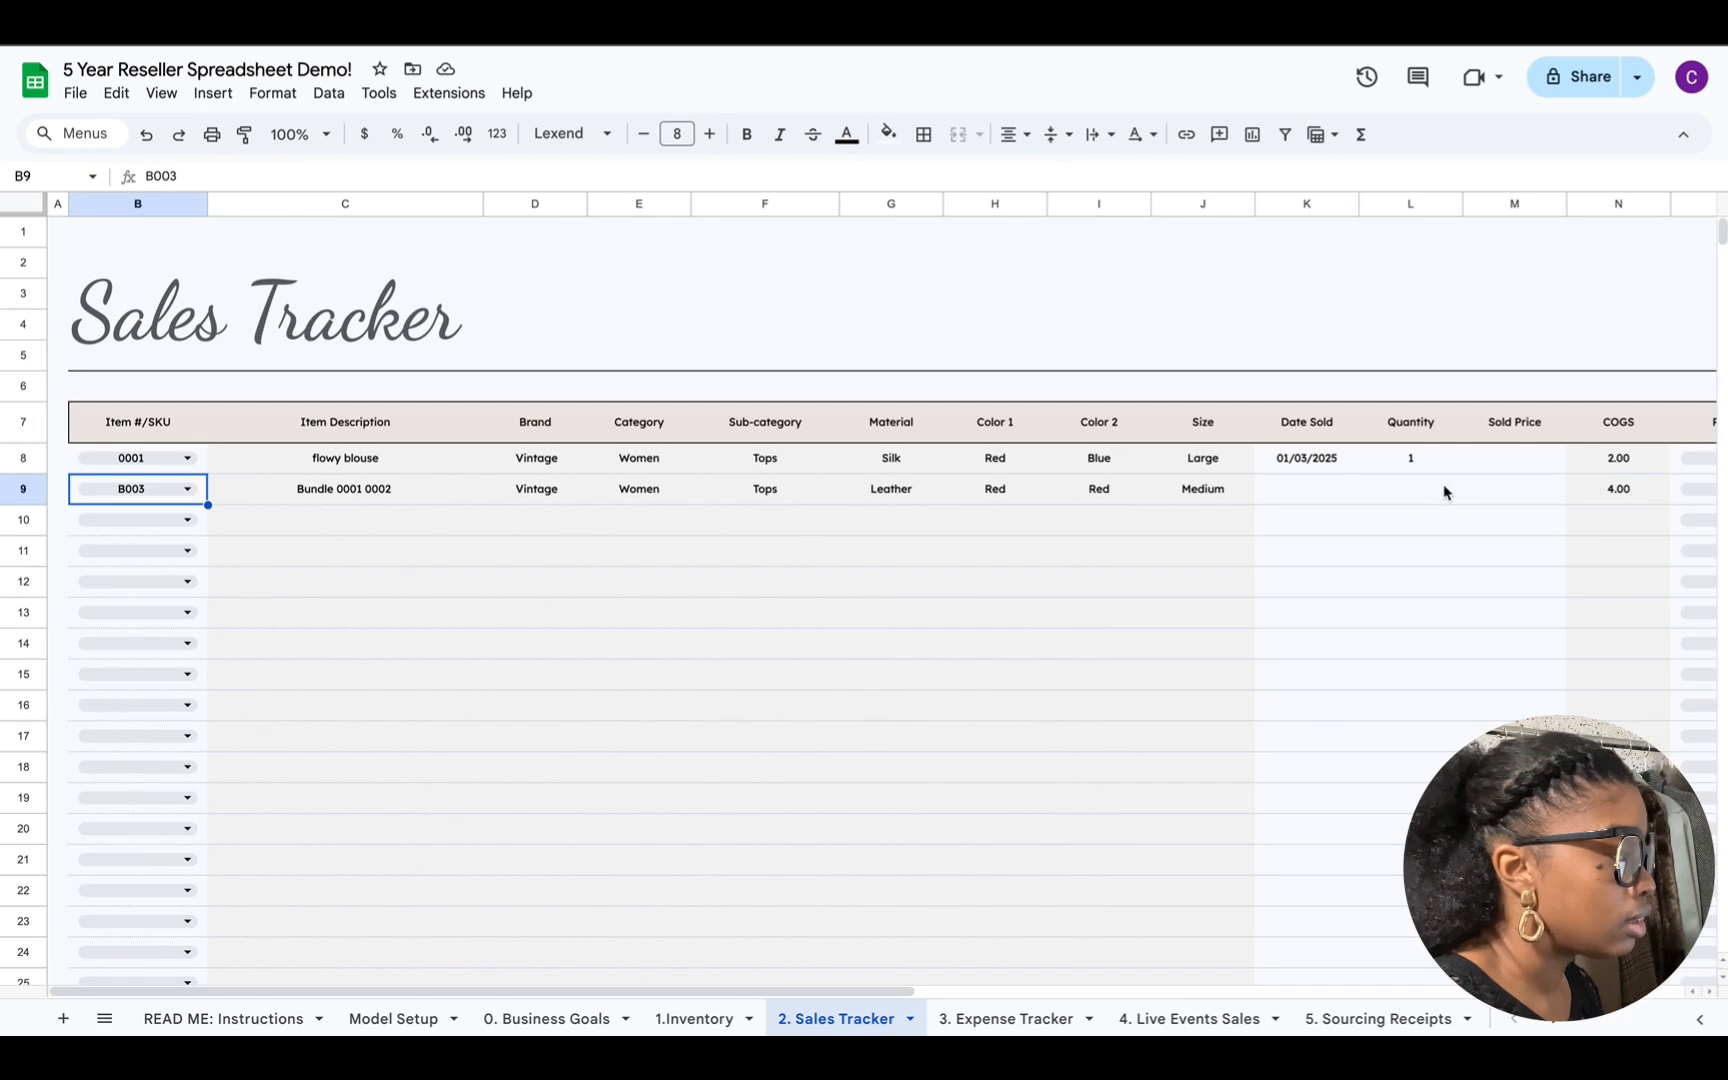
Step: Enter 01/4/2025 as the Date Sold for the B003 bundle
left_click(1280, 494)
type("0")
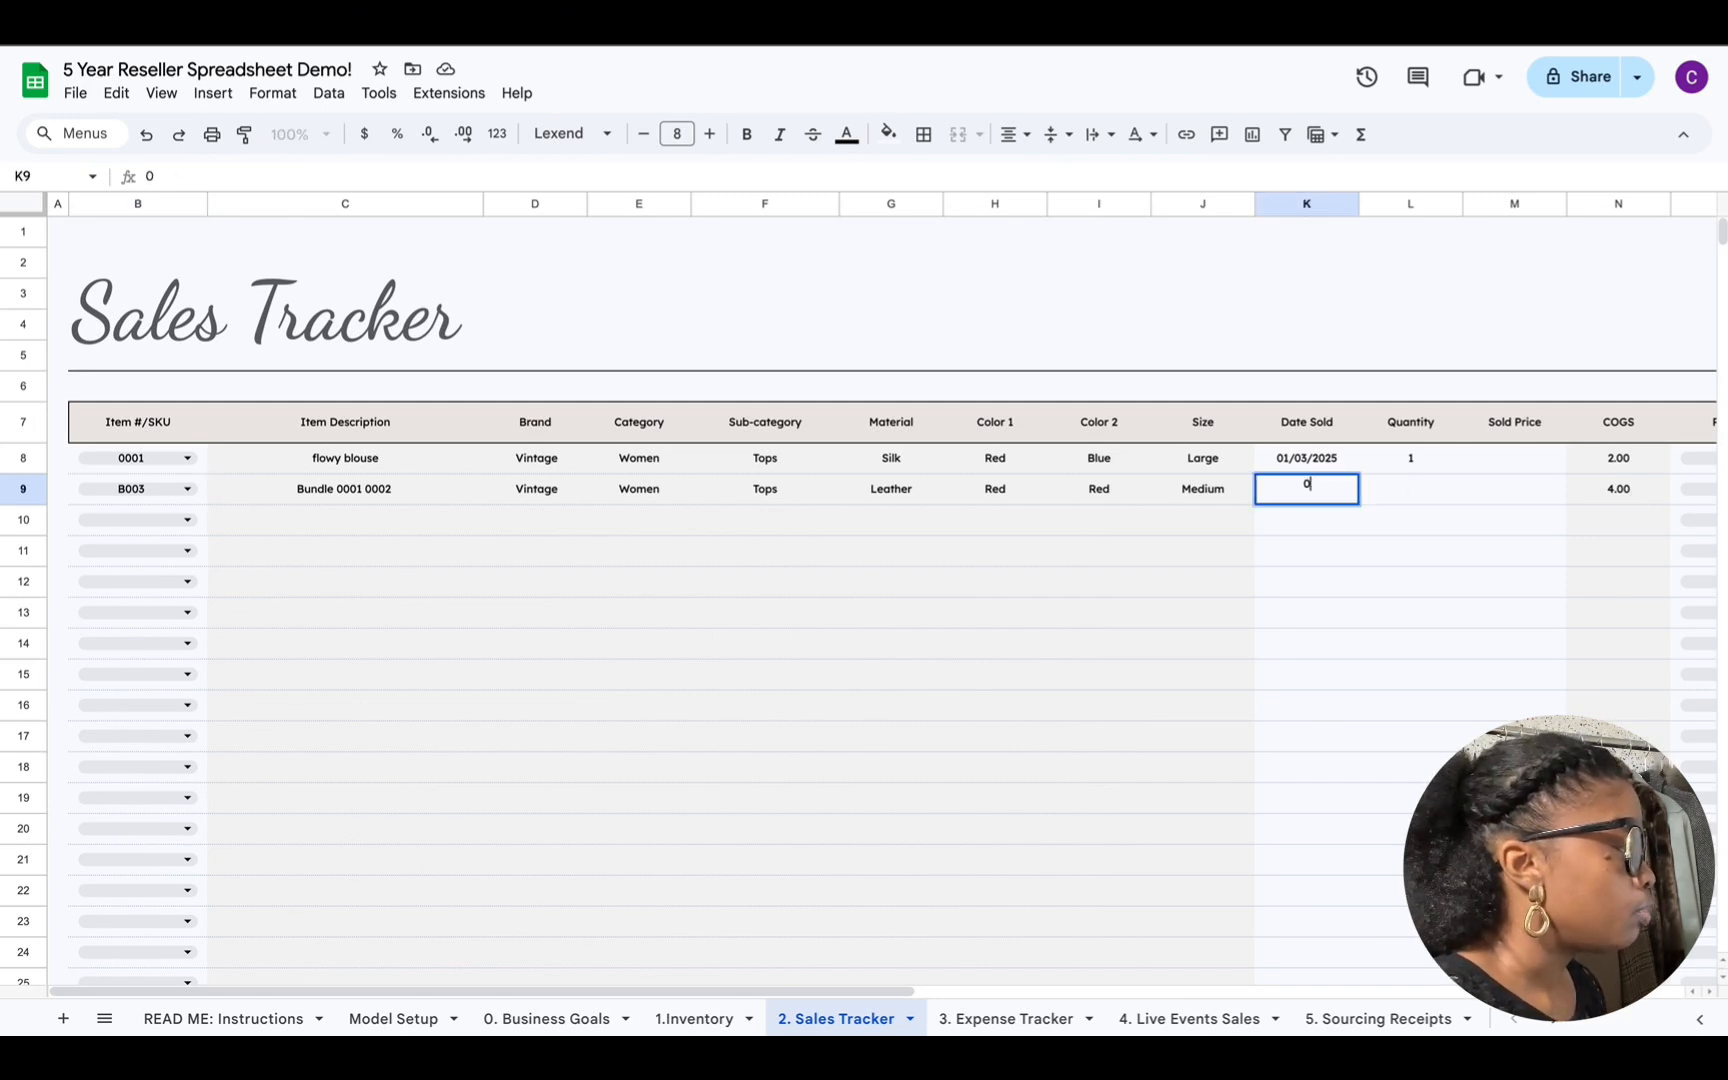
type("1/")
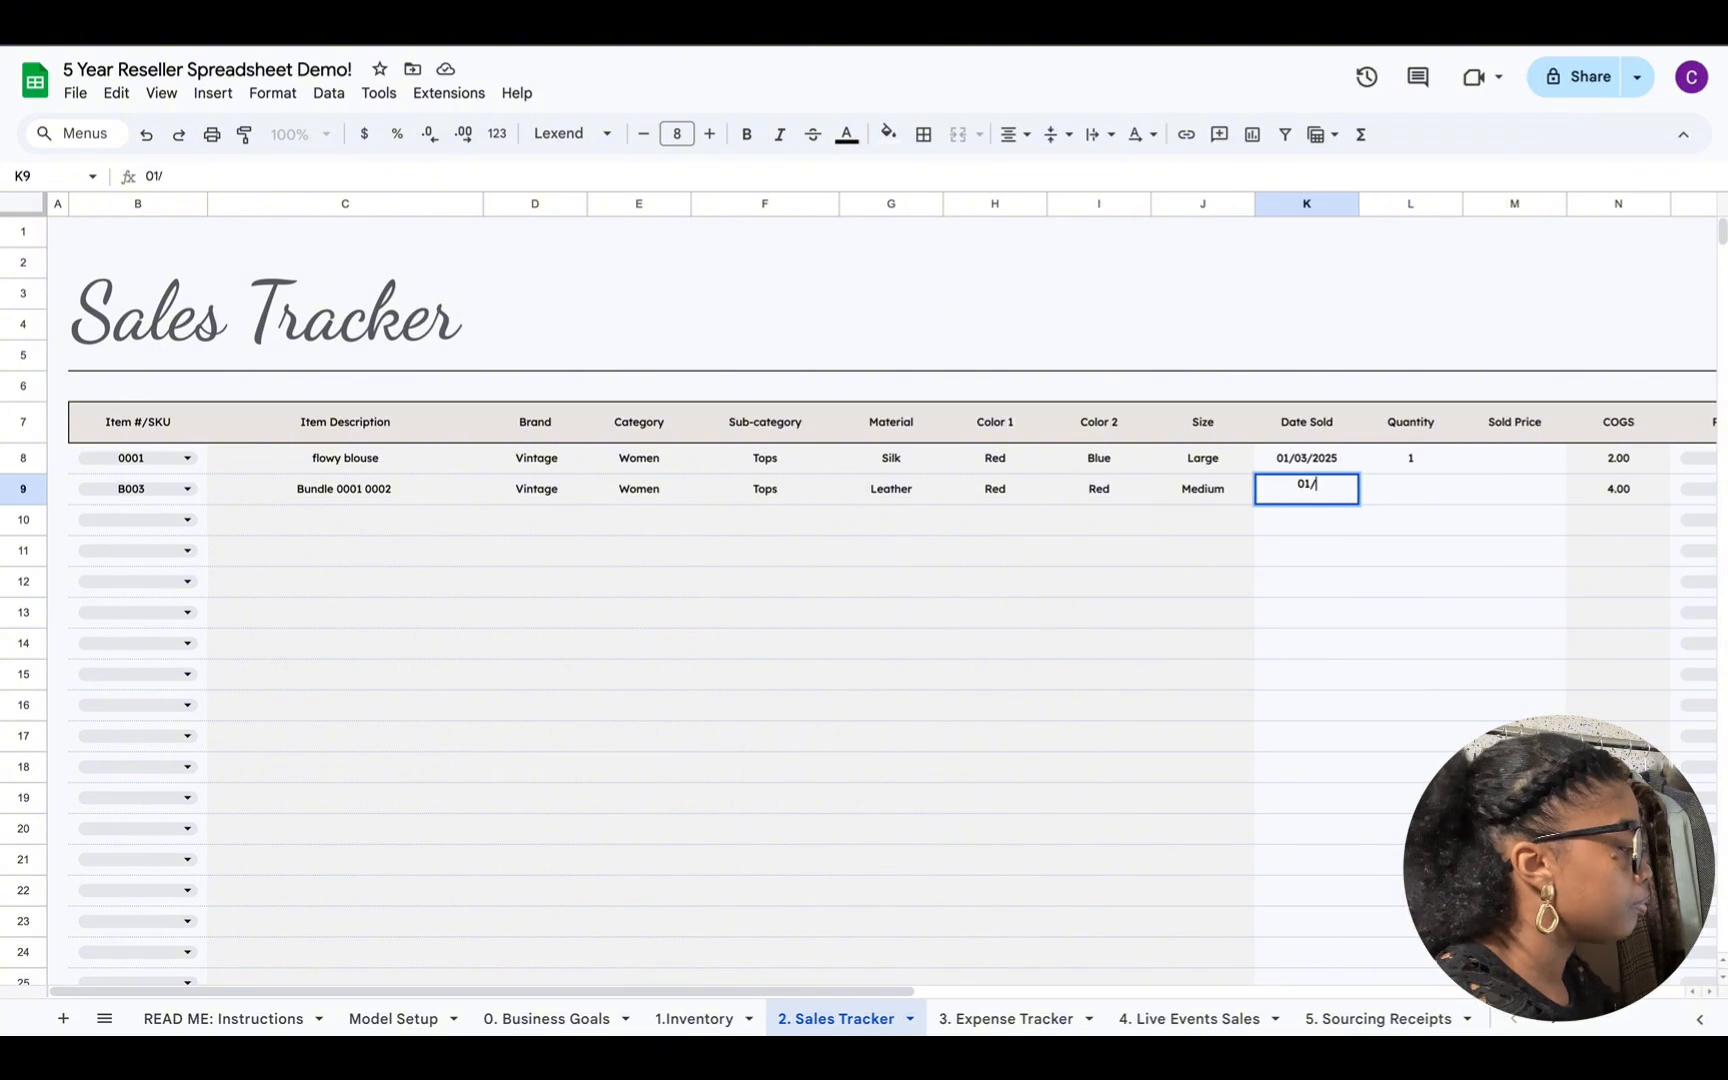
type("4/2025")
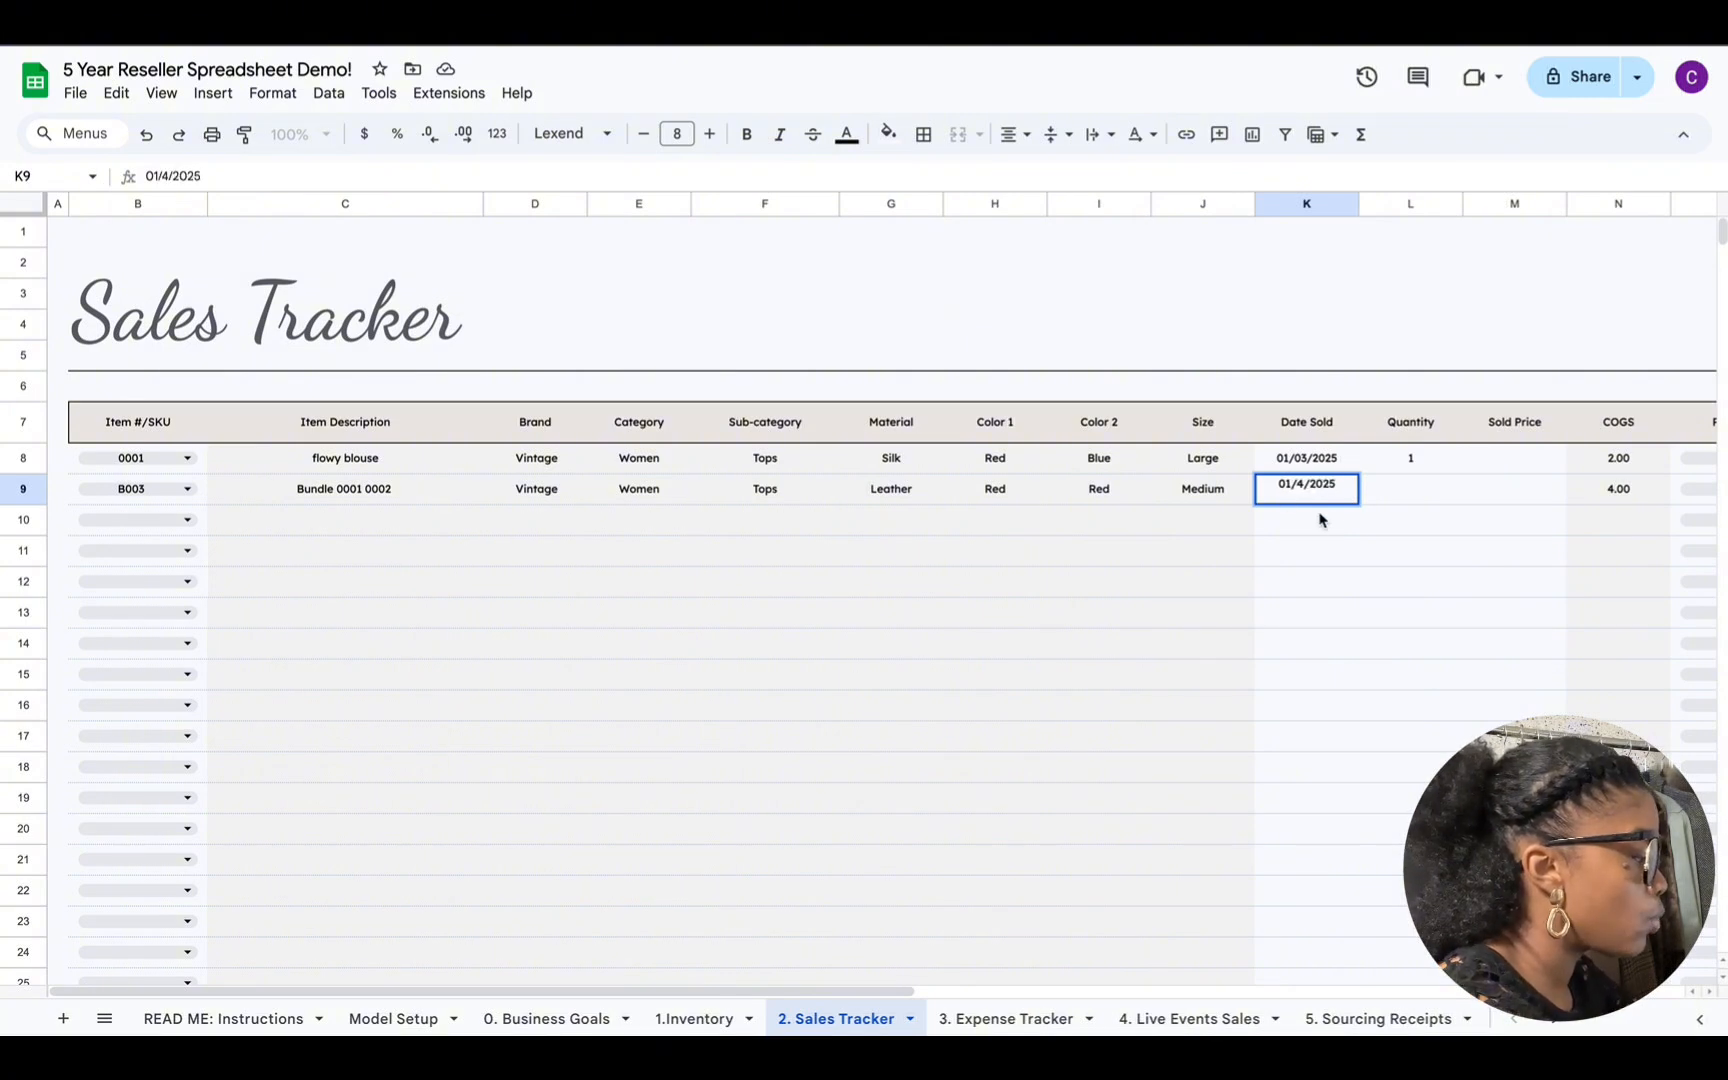
left_click(1403, 498)
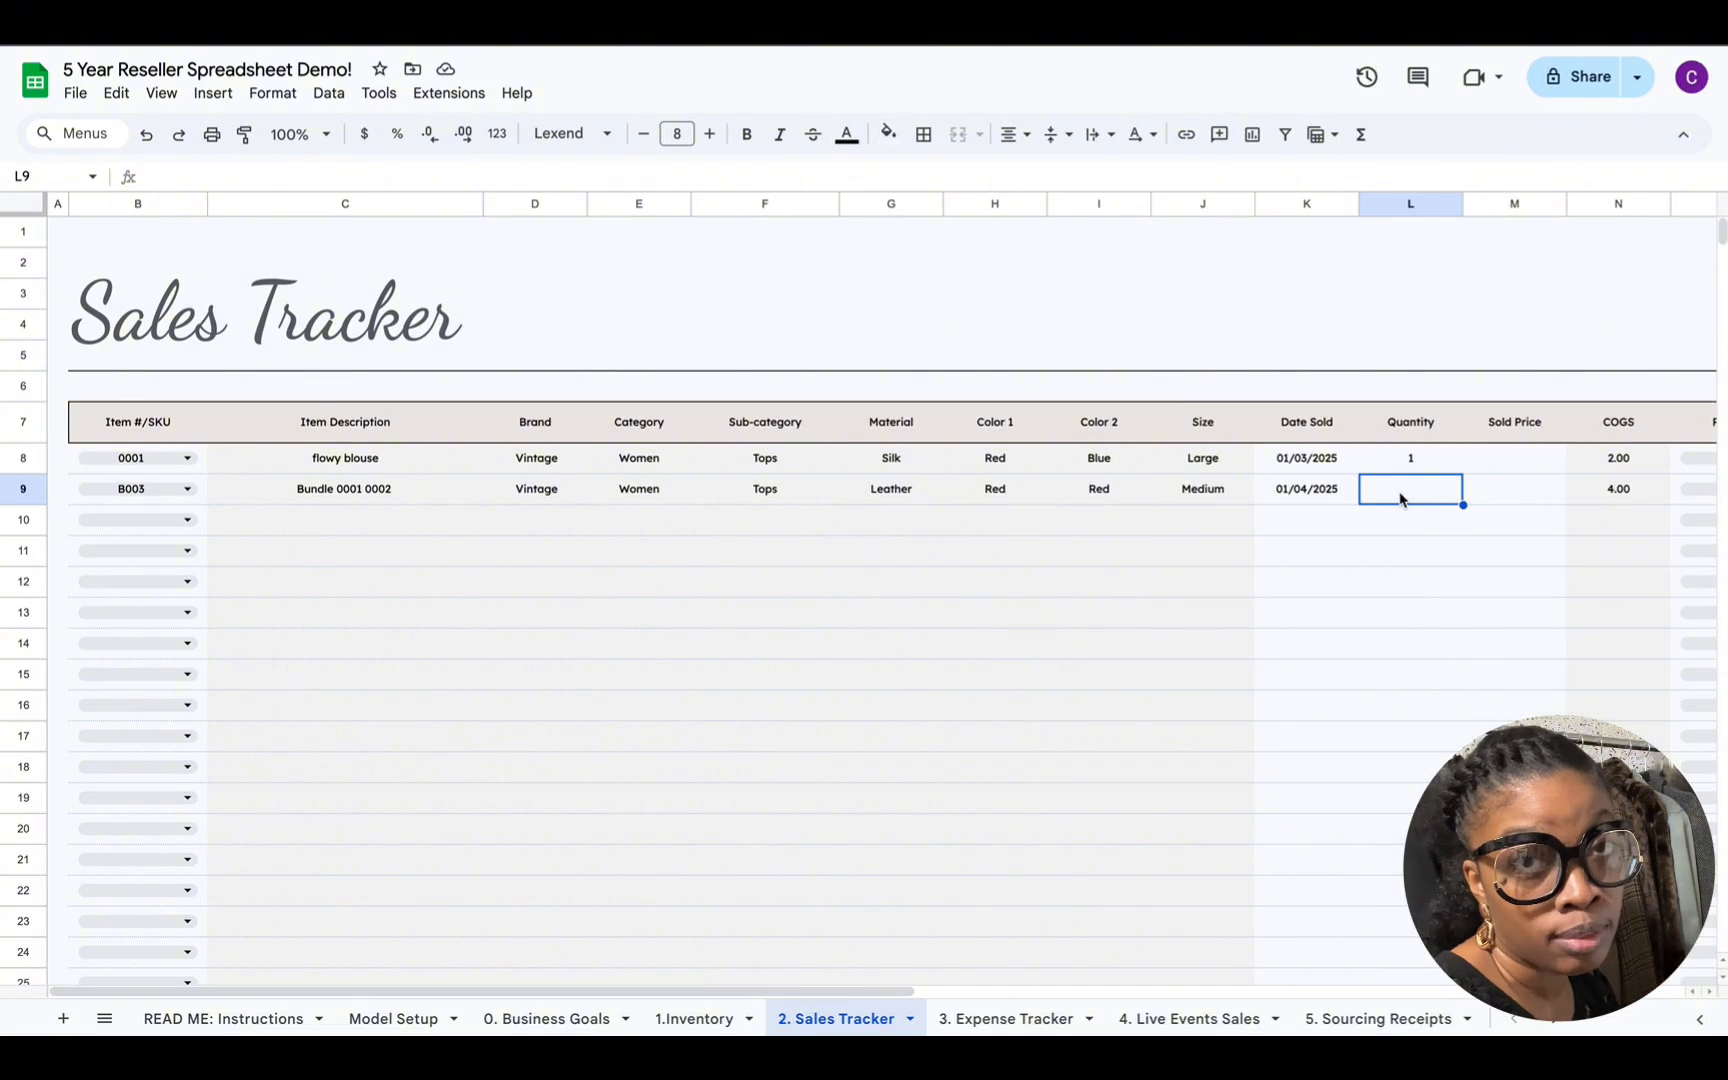
Step: Enter a quantity of 1 and a sold price of 54.00 for bundle B003 in the Sales Tracker
type("1")
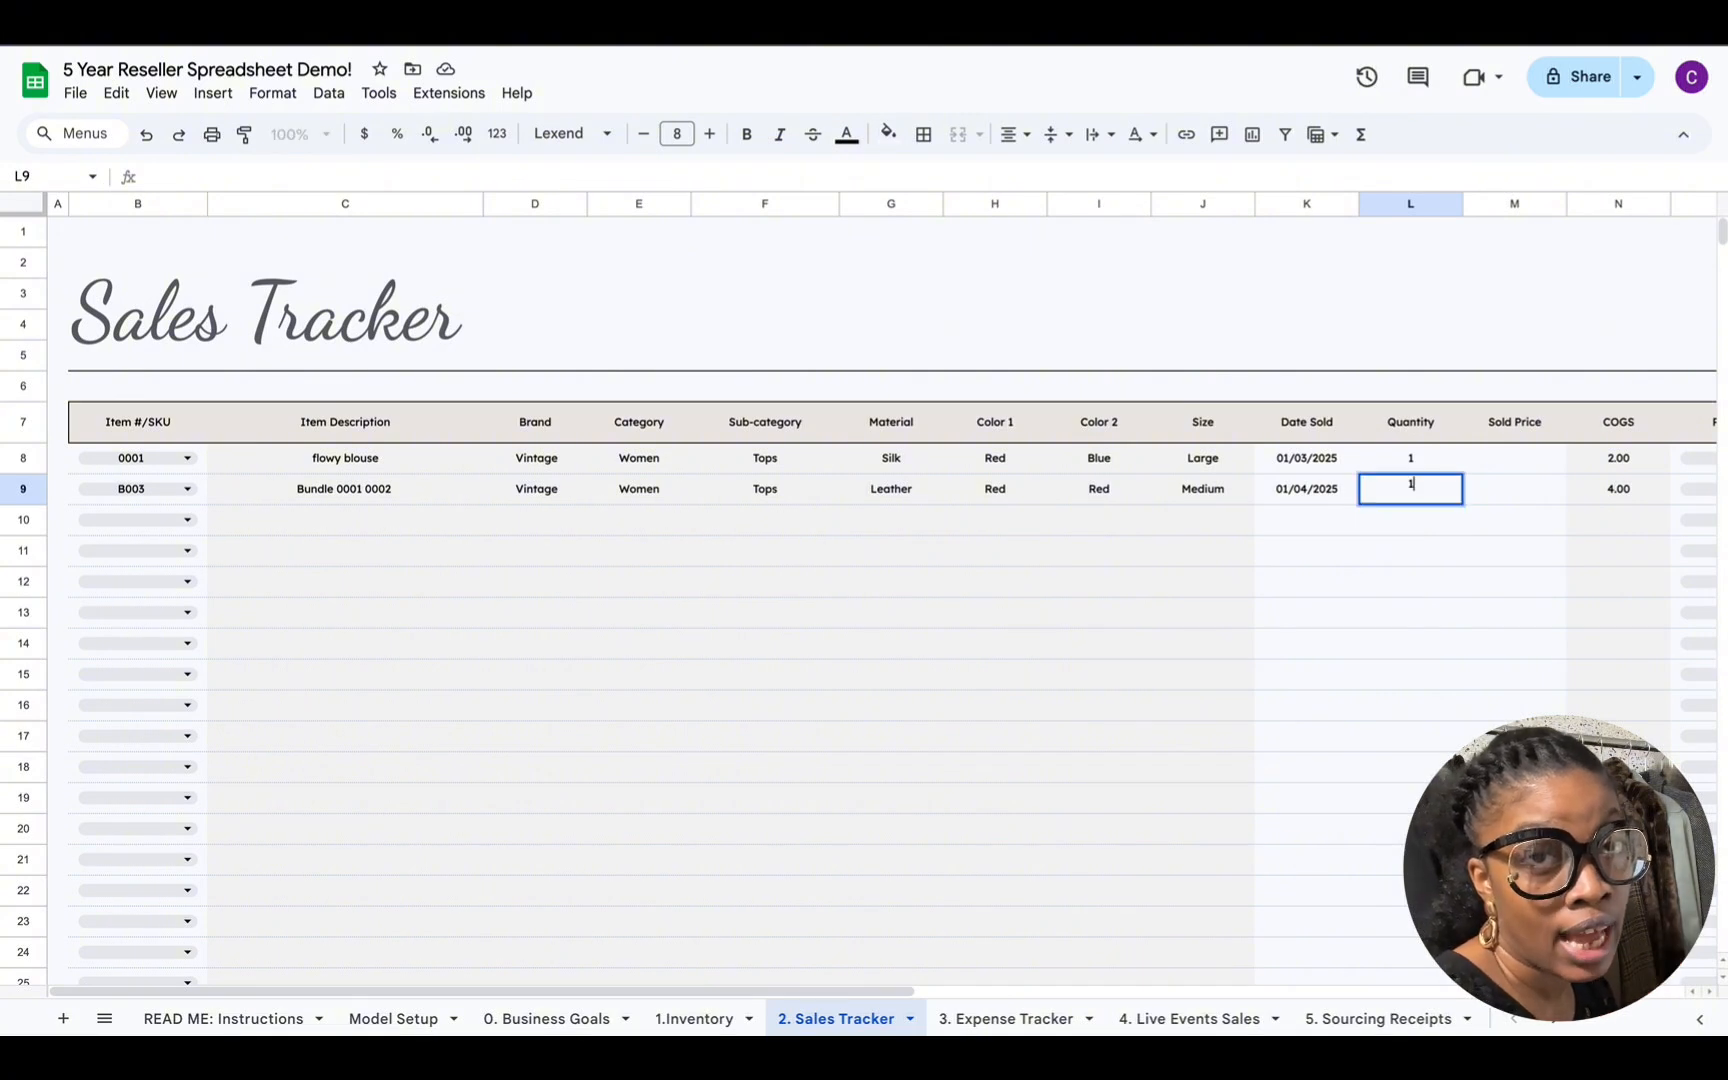
left_click(1508, 494)
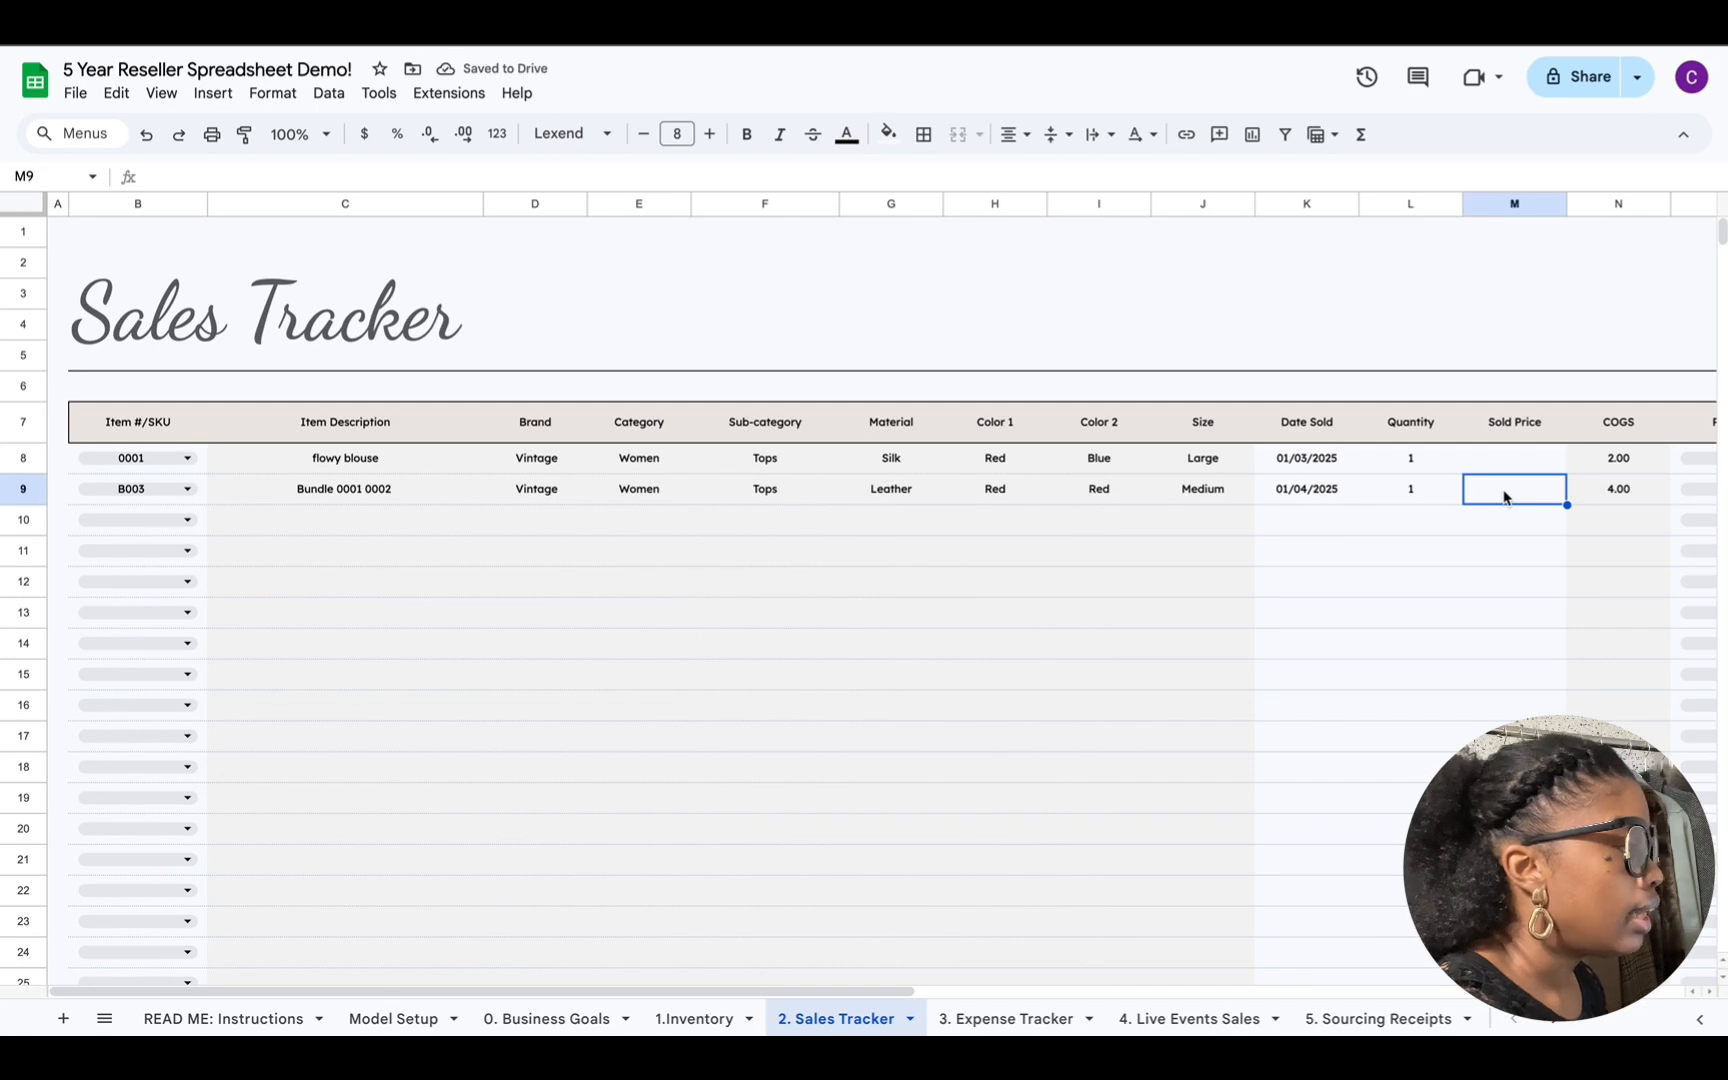
type("54/")
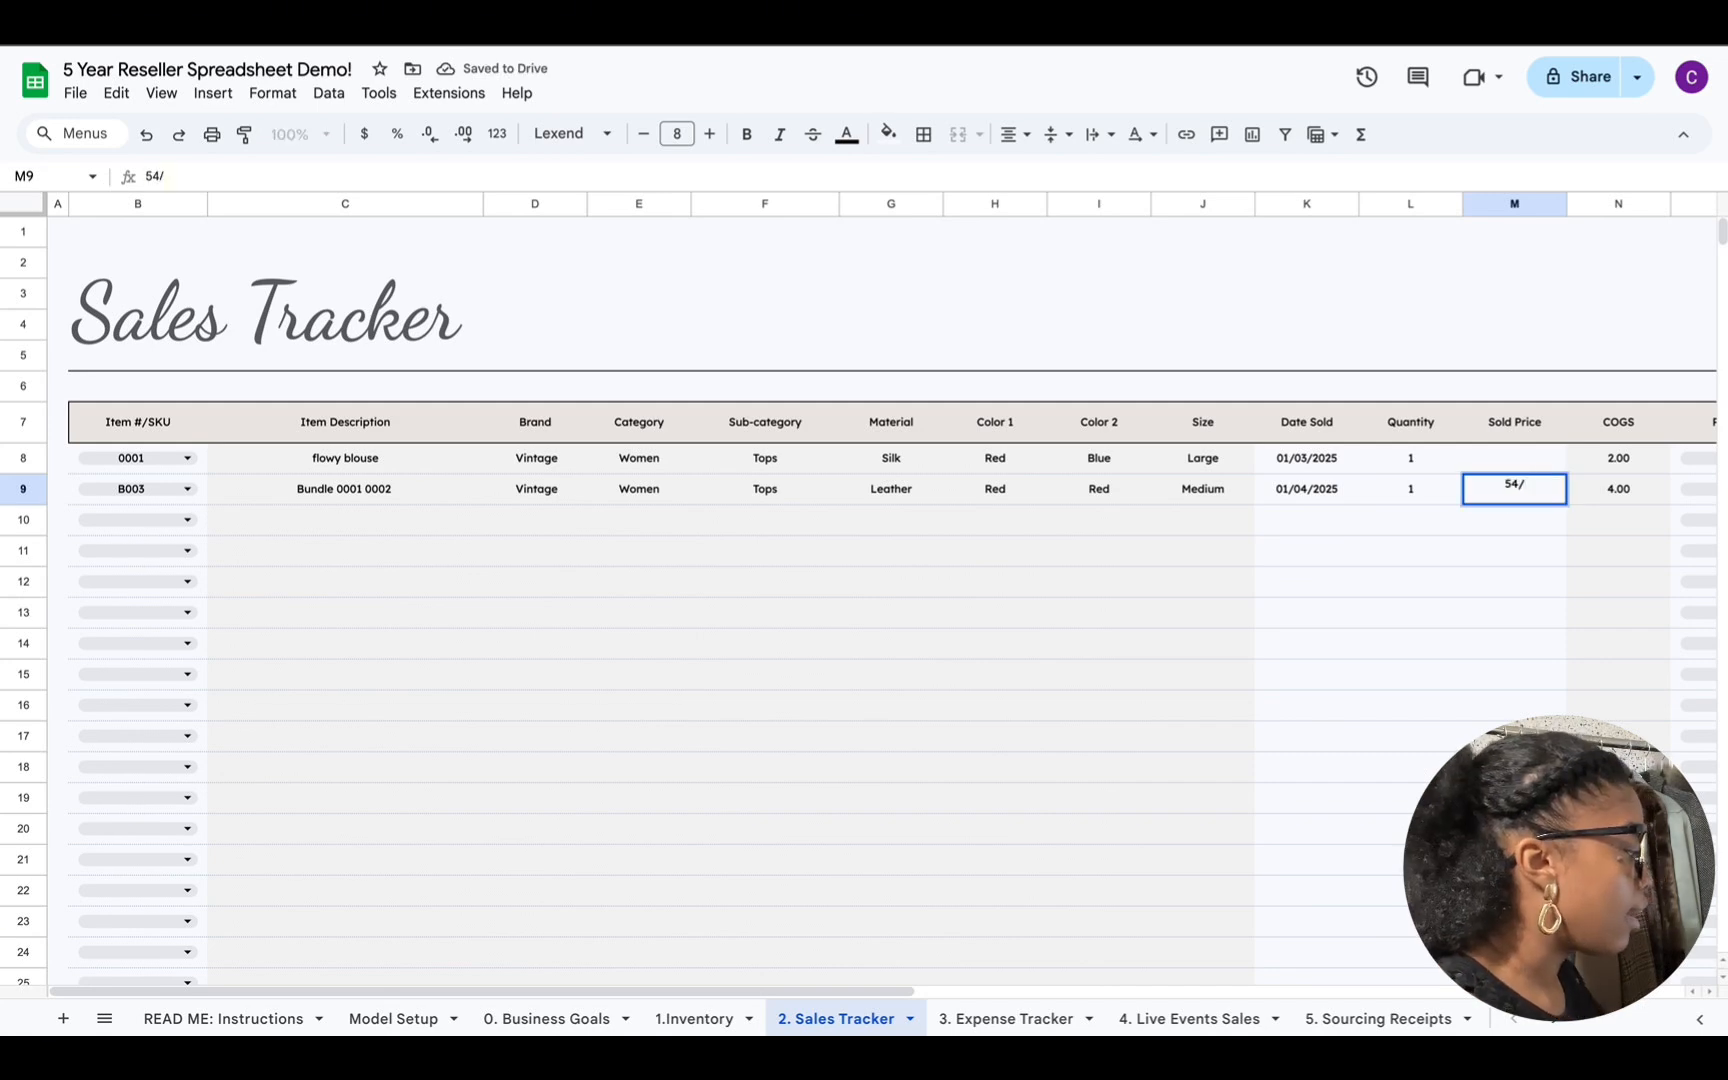
key("BackSpace")
type(".00")
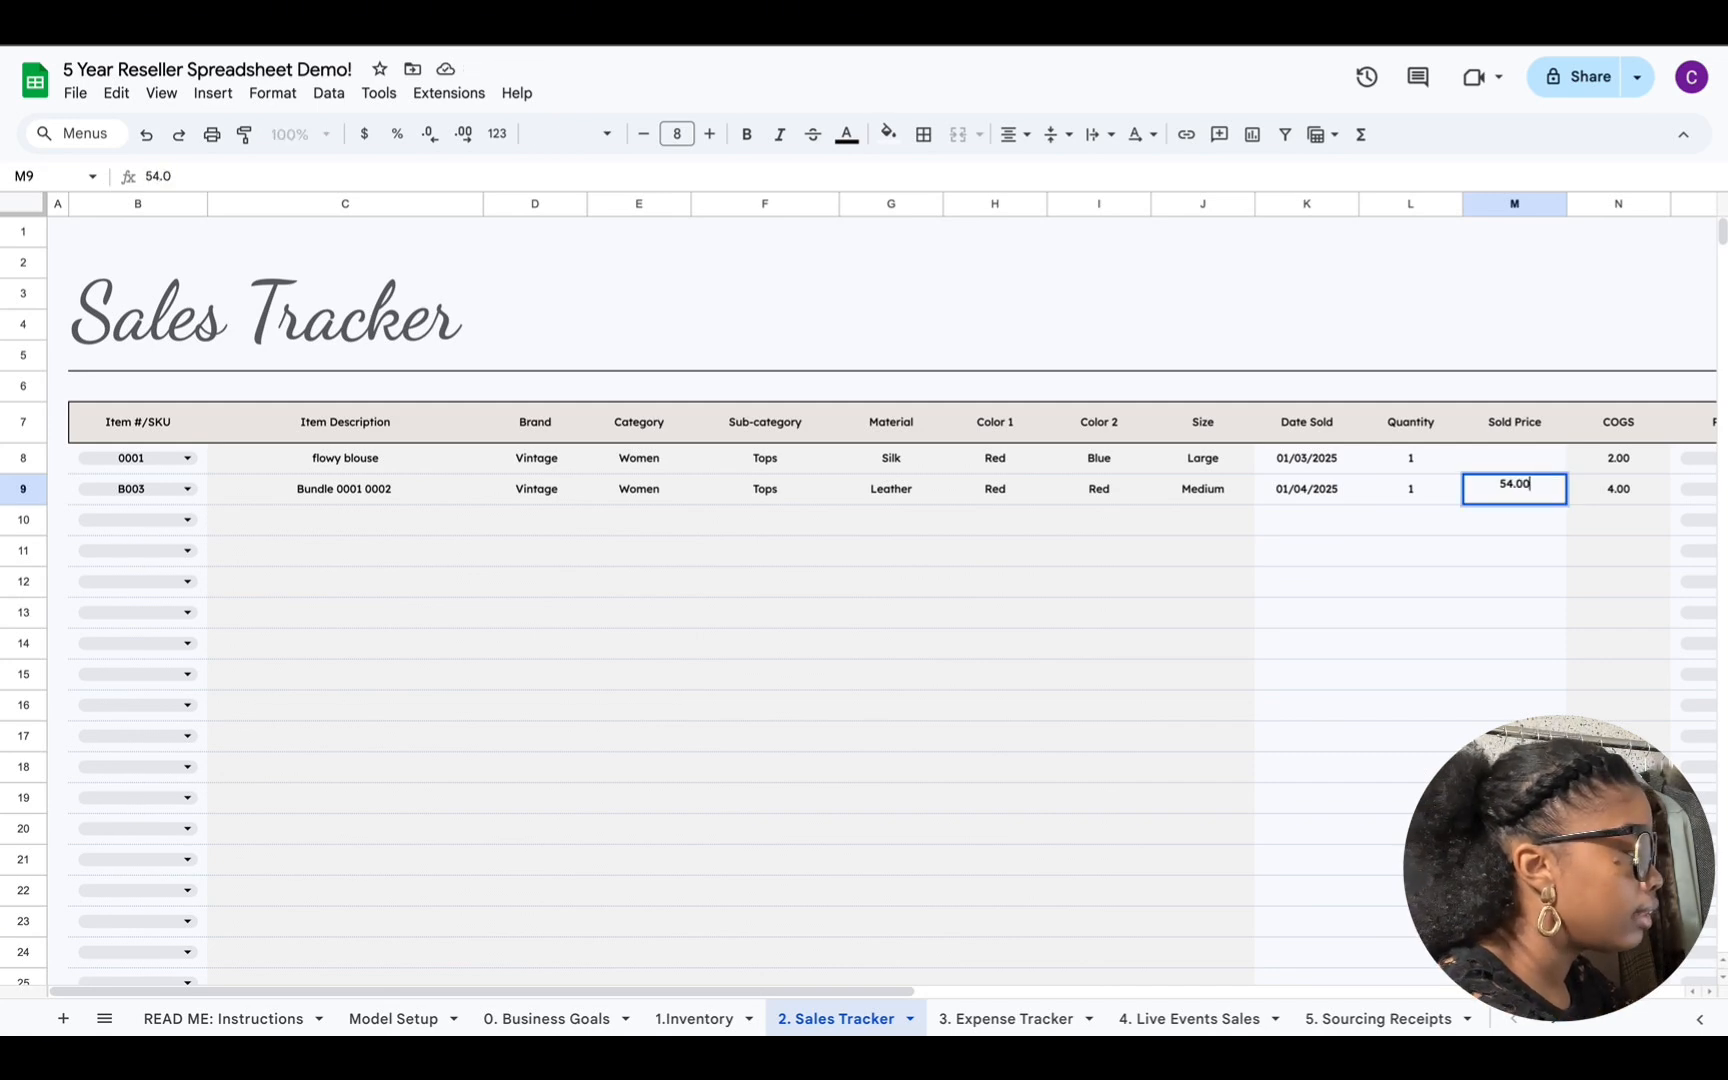
key("Return")
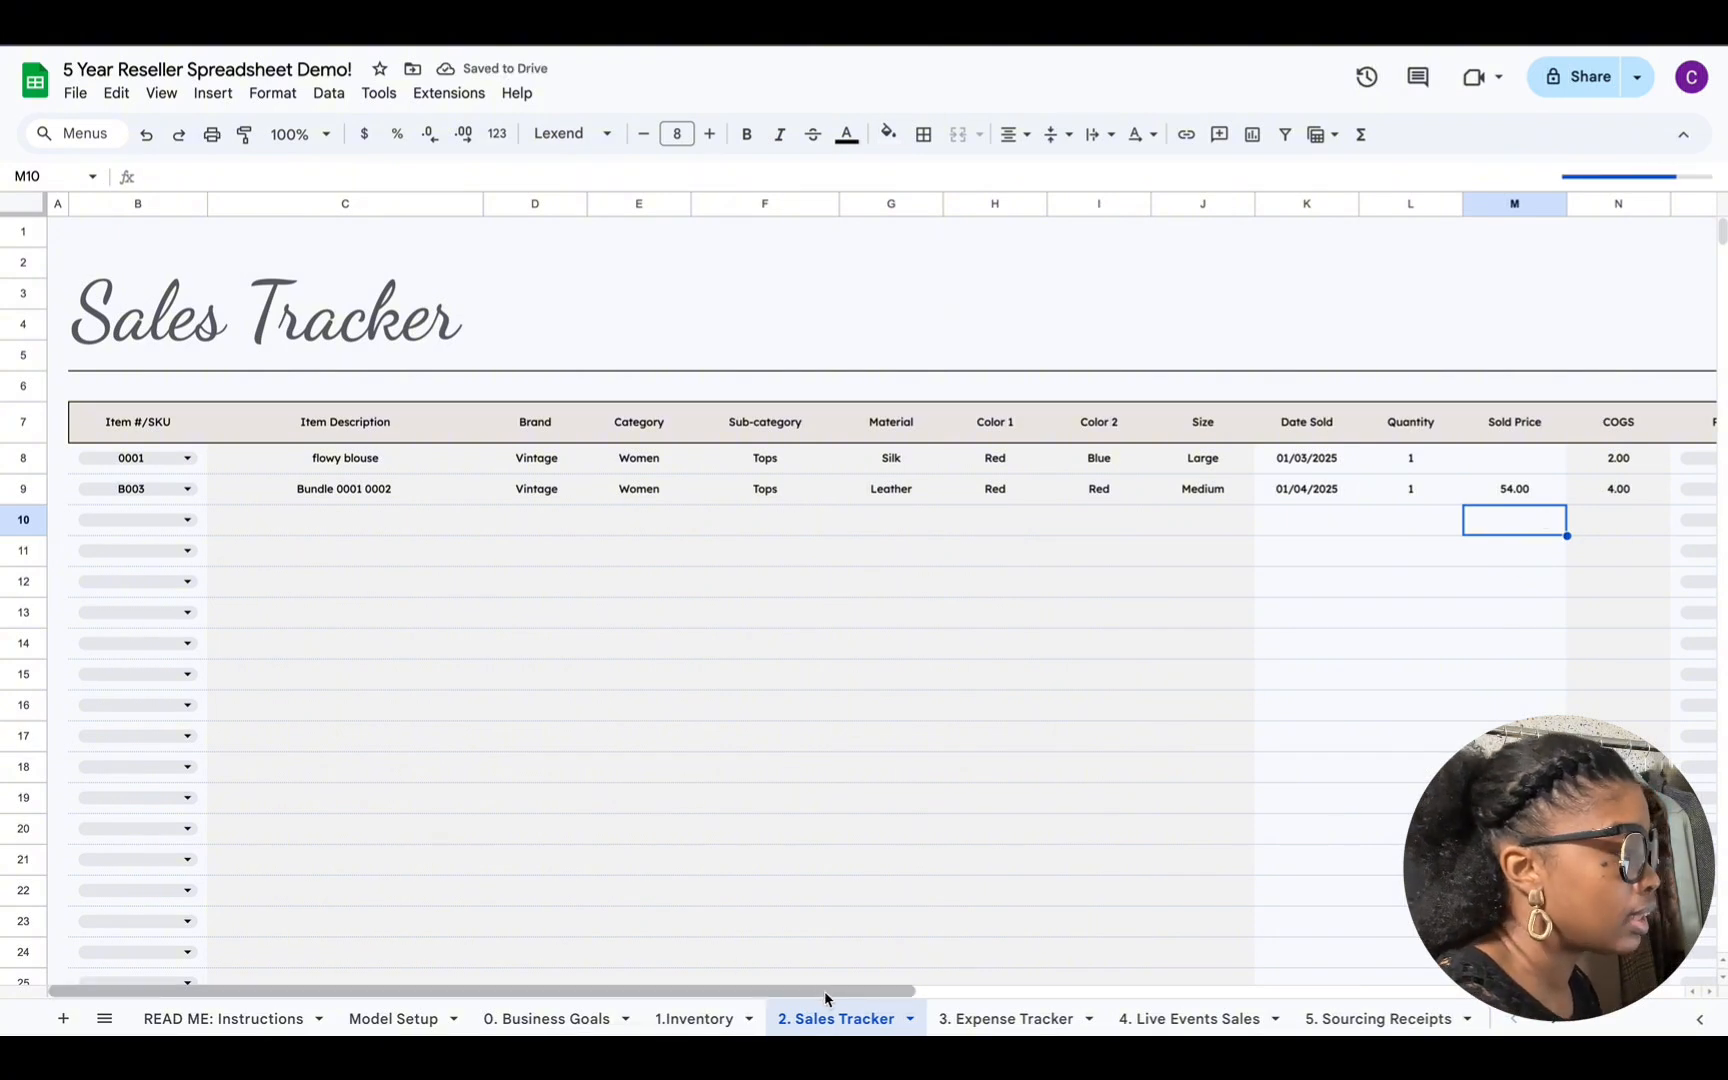
Step: Set bundle B003's platform sold to Poshmark, its sales event to Closet Sale and its sales strategy to Special Offer
left_click_drag(824, 990, 1110, 993)
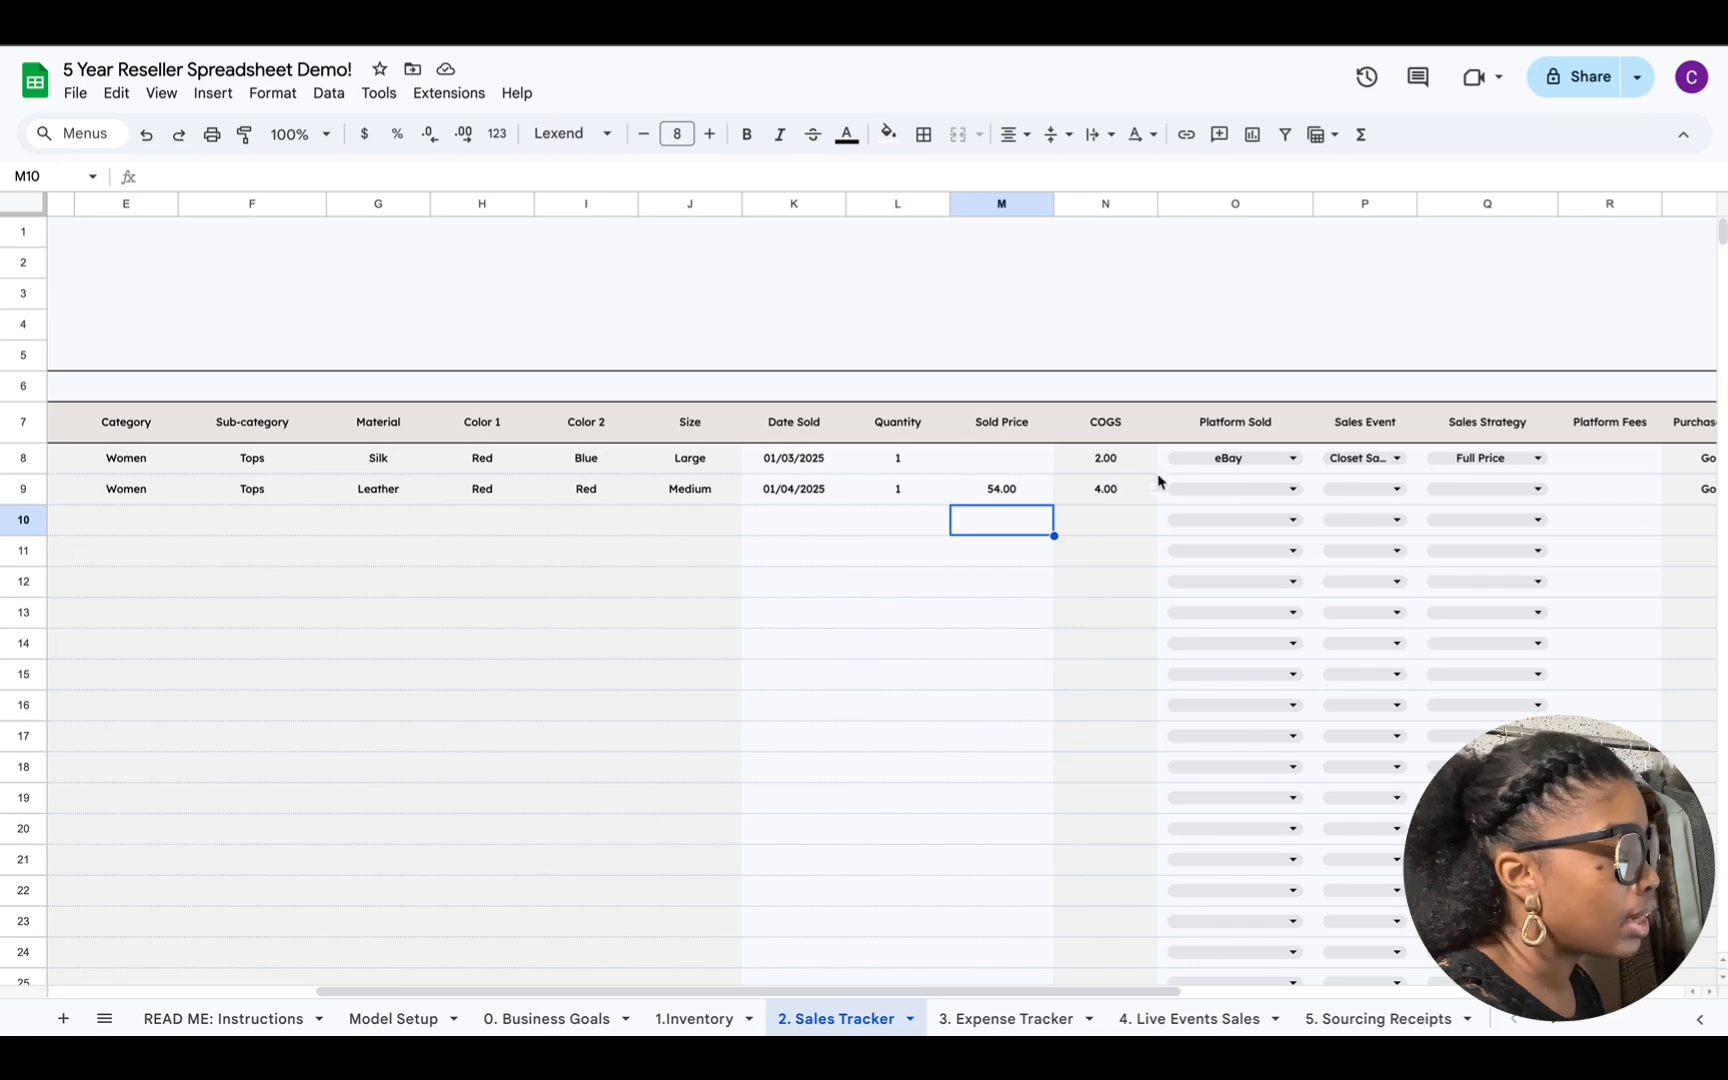
left_click(1280, 489)
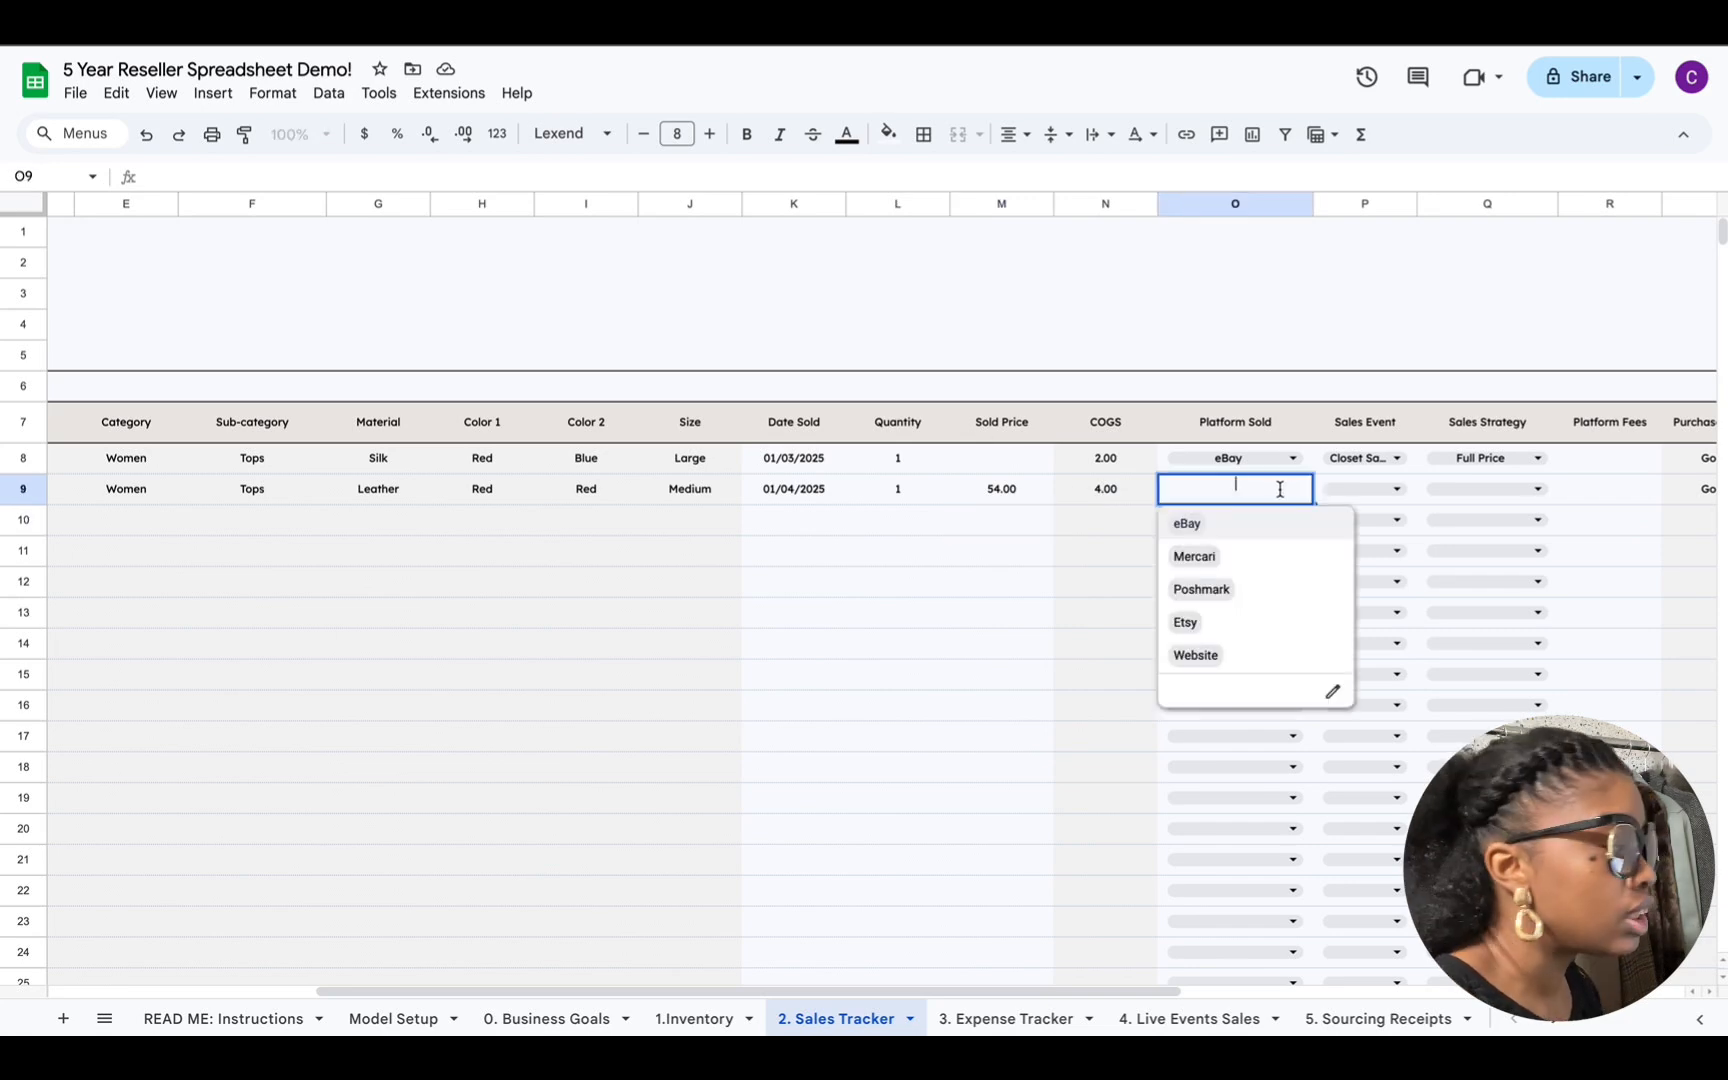
left_click(1265, 592)
left_click(1396, 489)
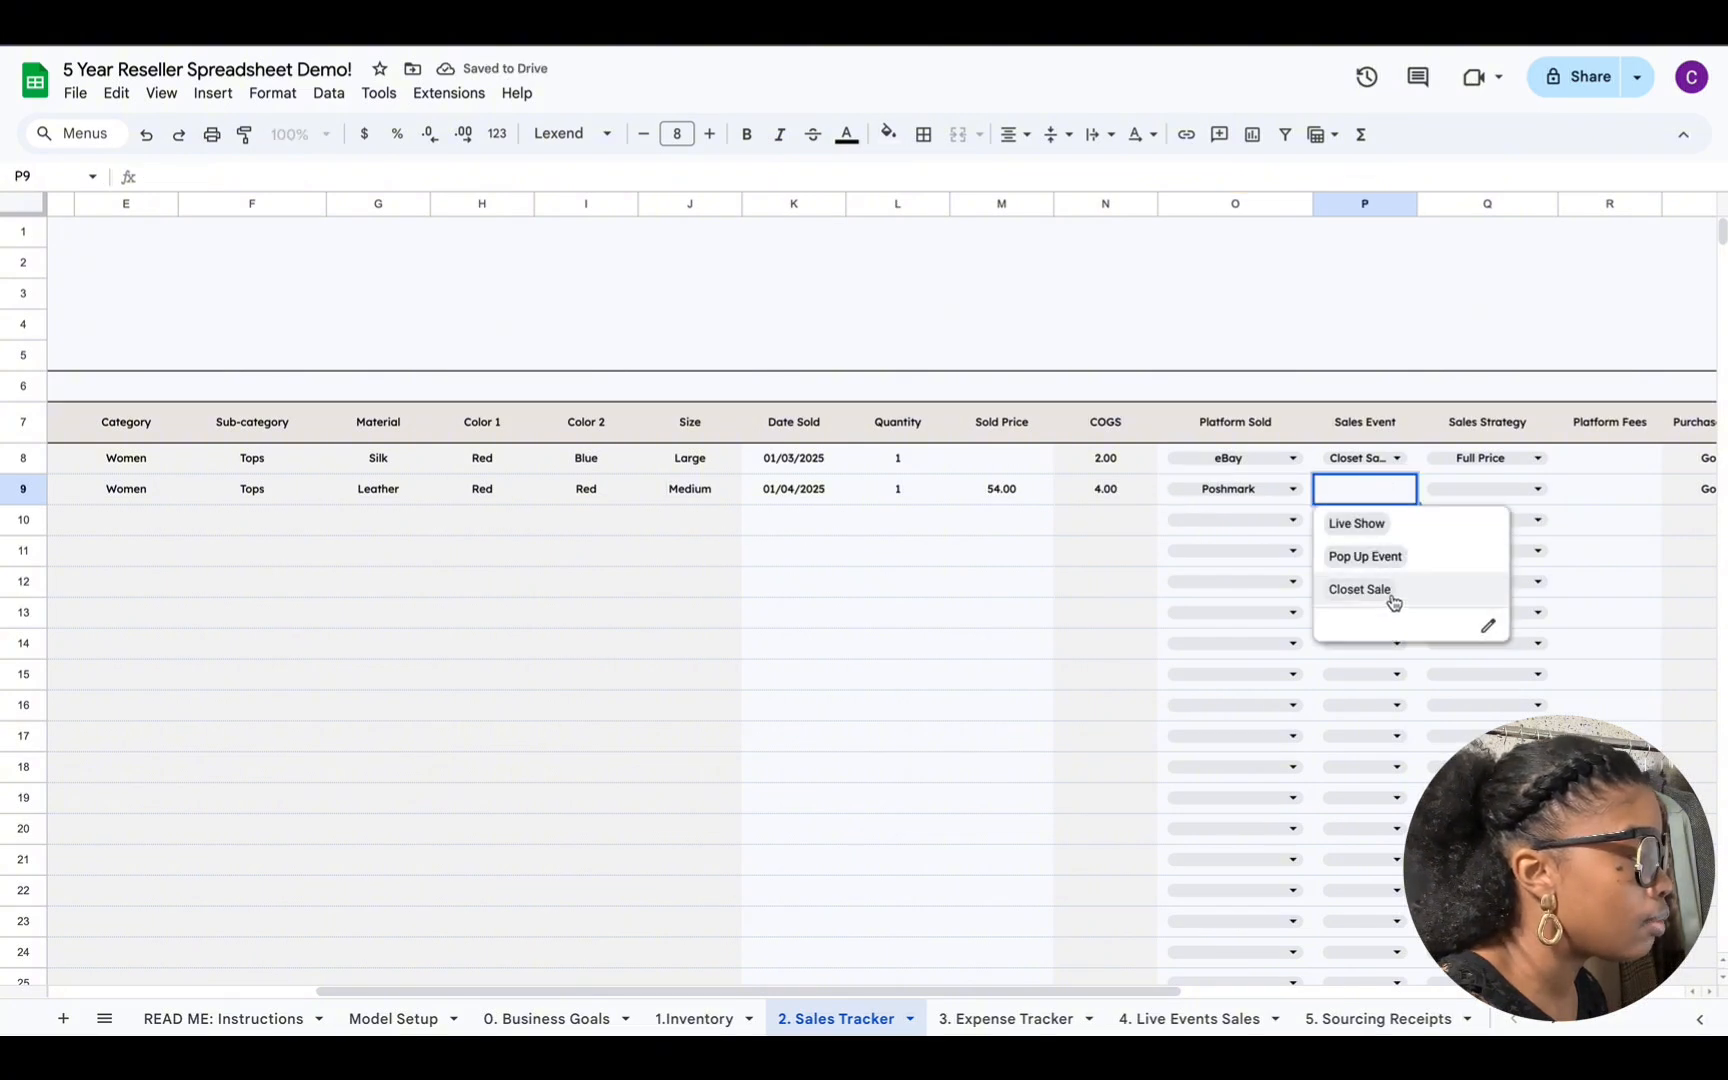
left_click(1390, 600)
left_click(1514, 488)
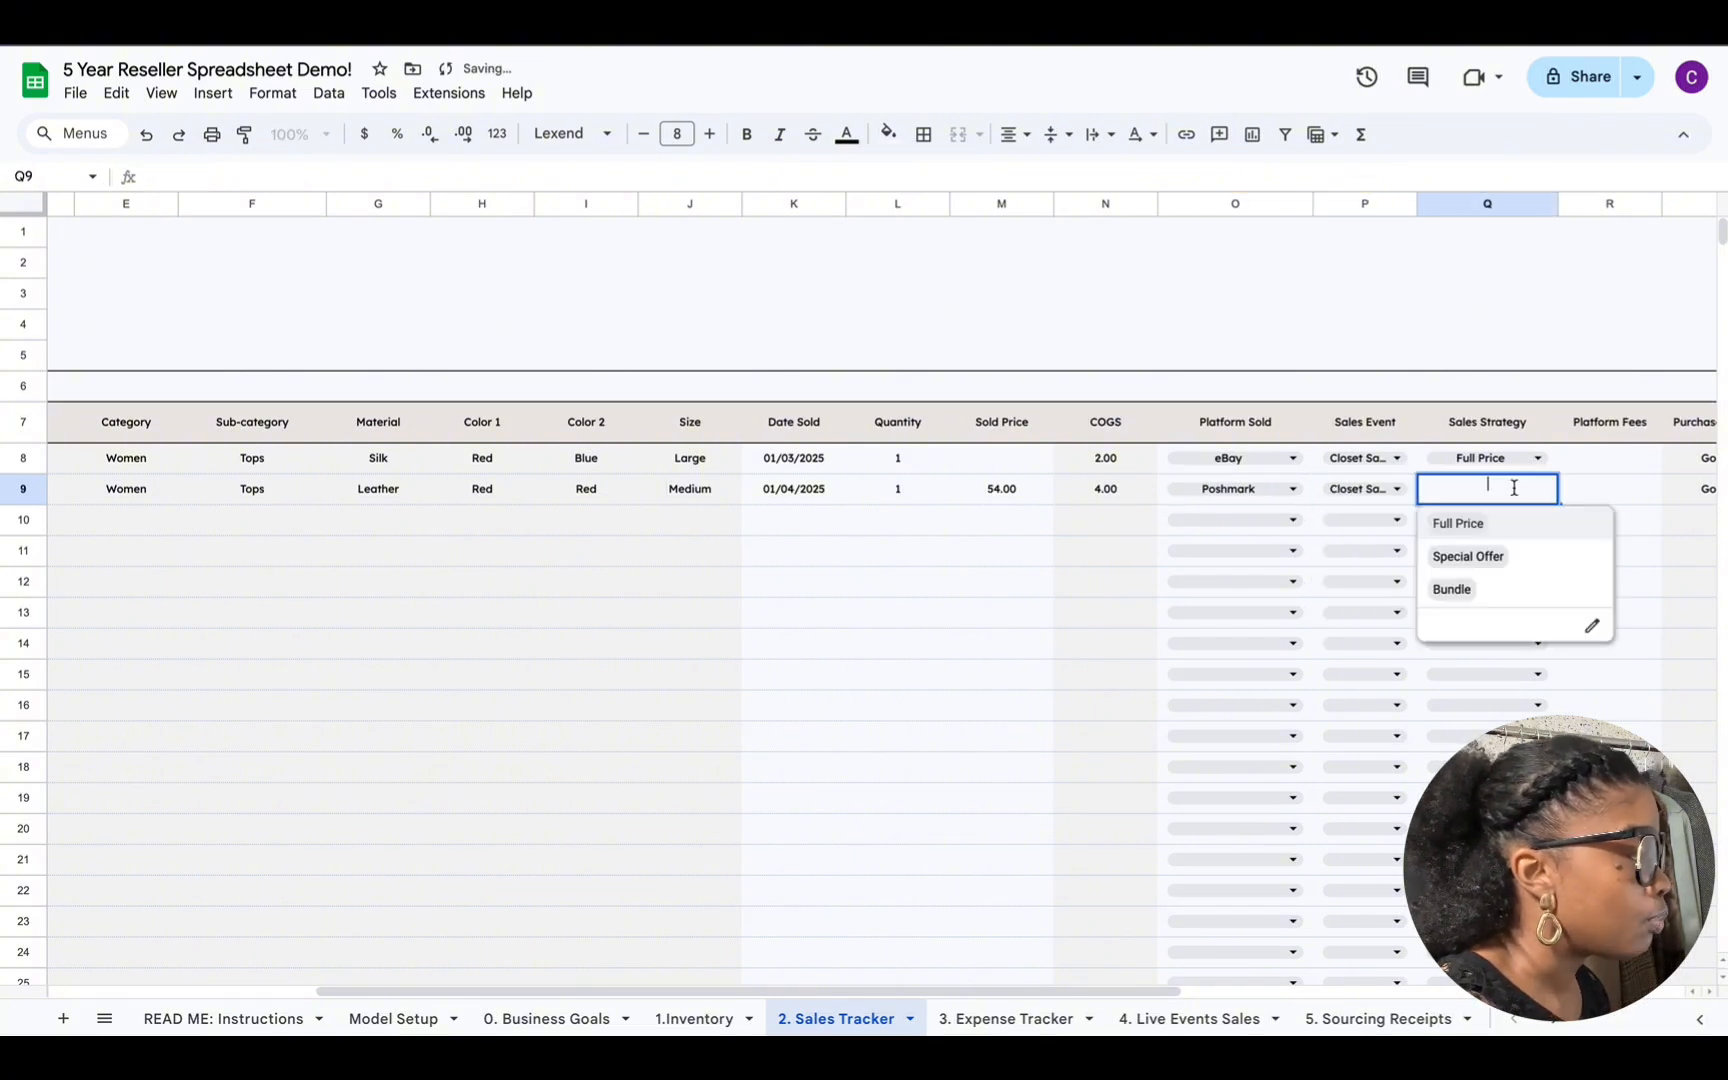
left_click(1516, 563)
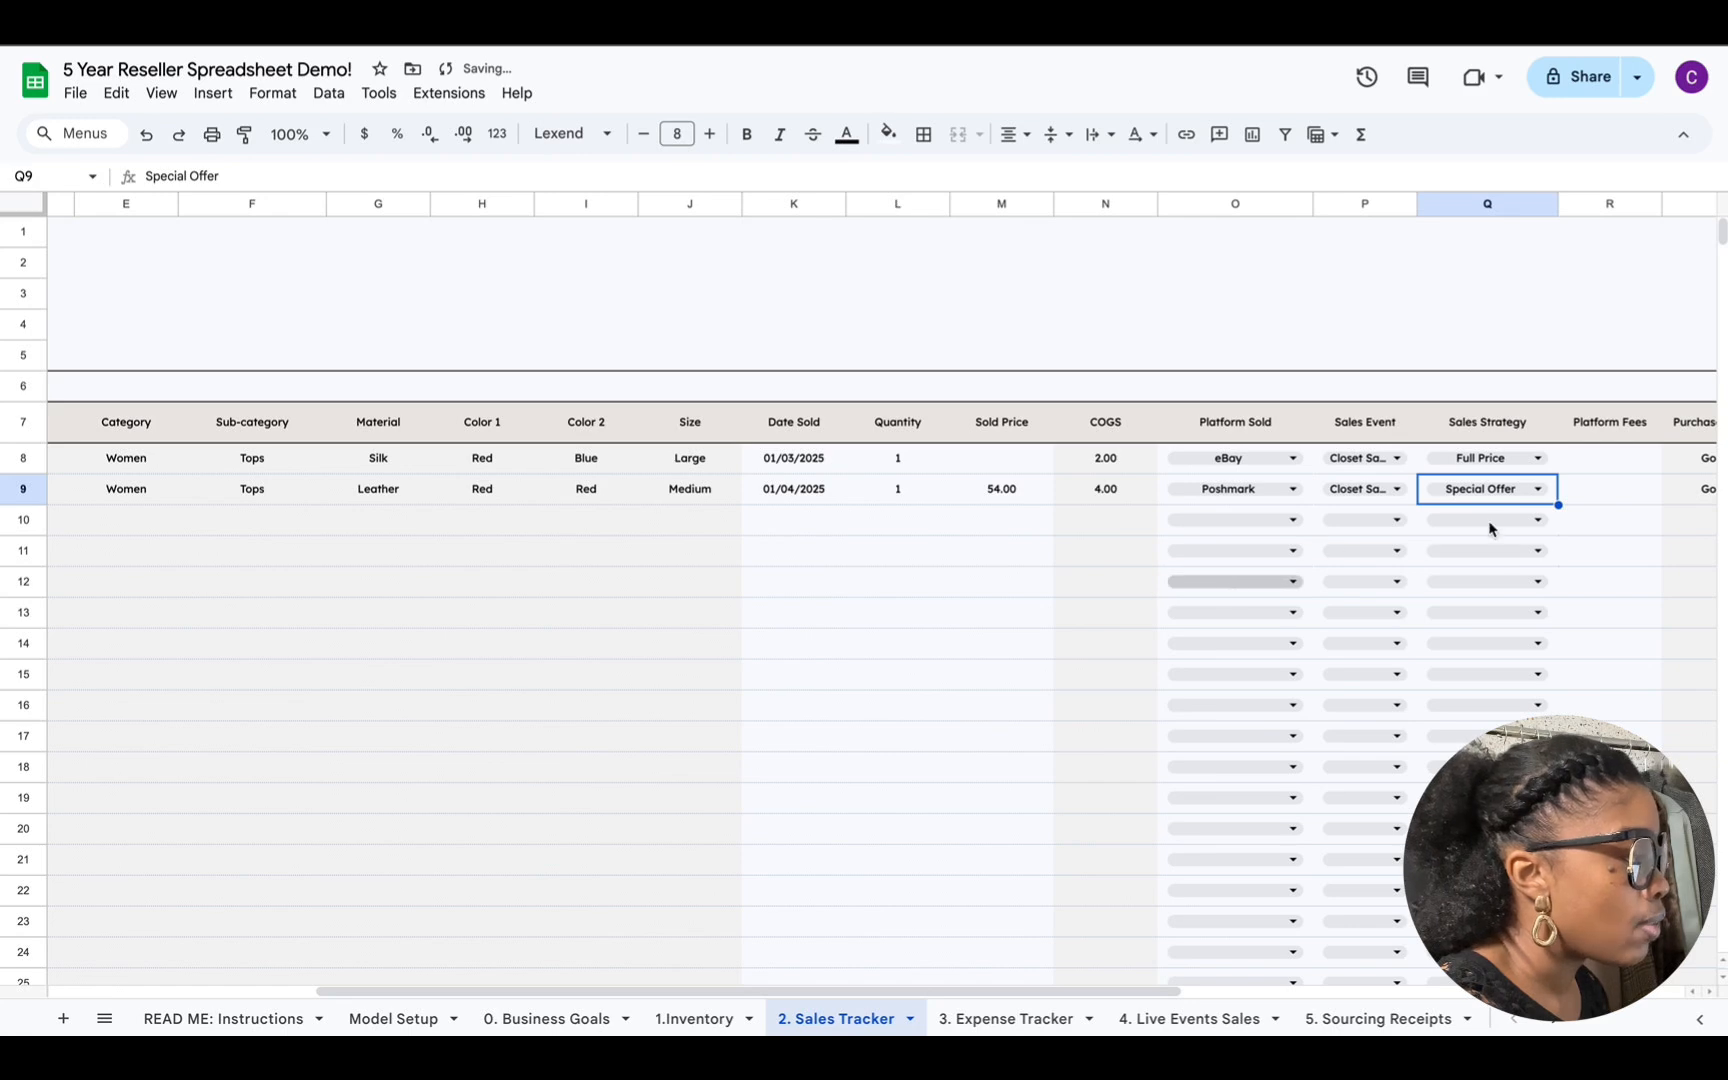
Step: Enter 2.59 as the platform fees for bundle B003
left_click(1583, 497)
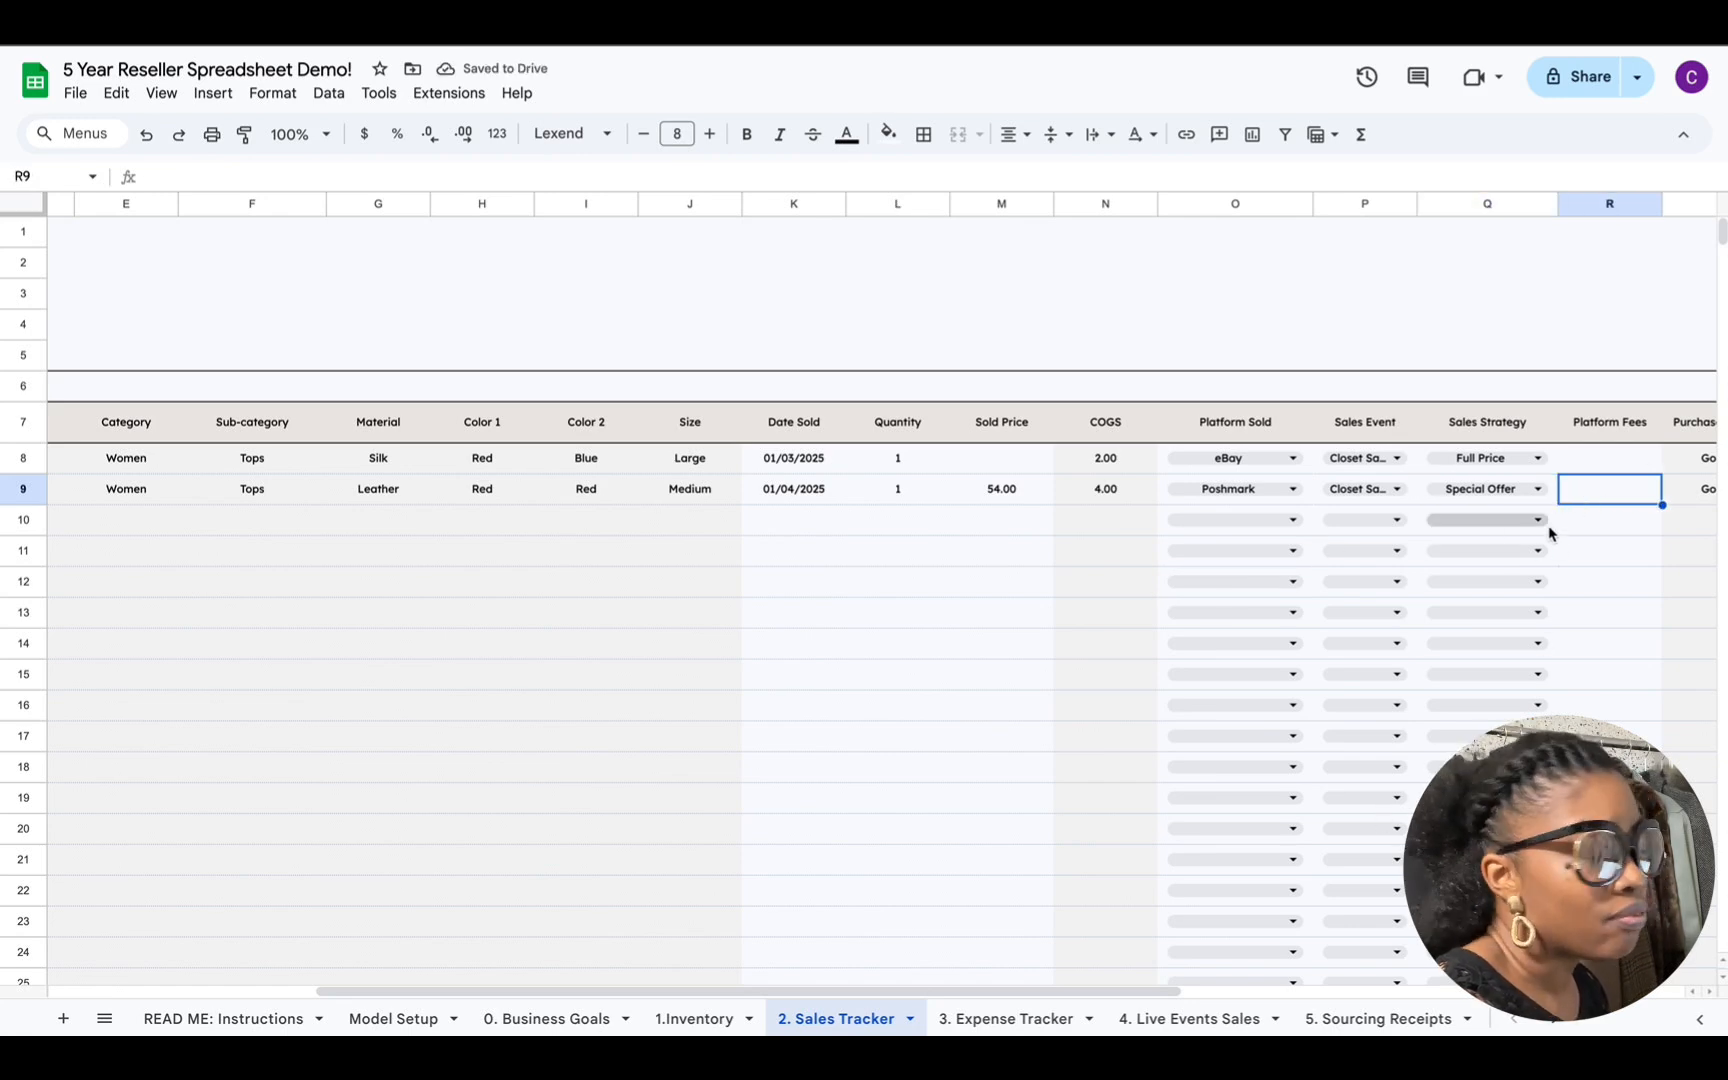
type("2.5")
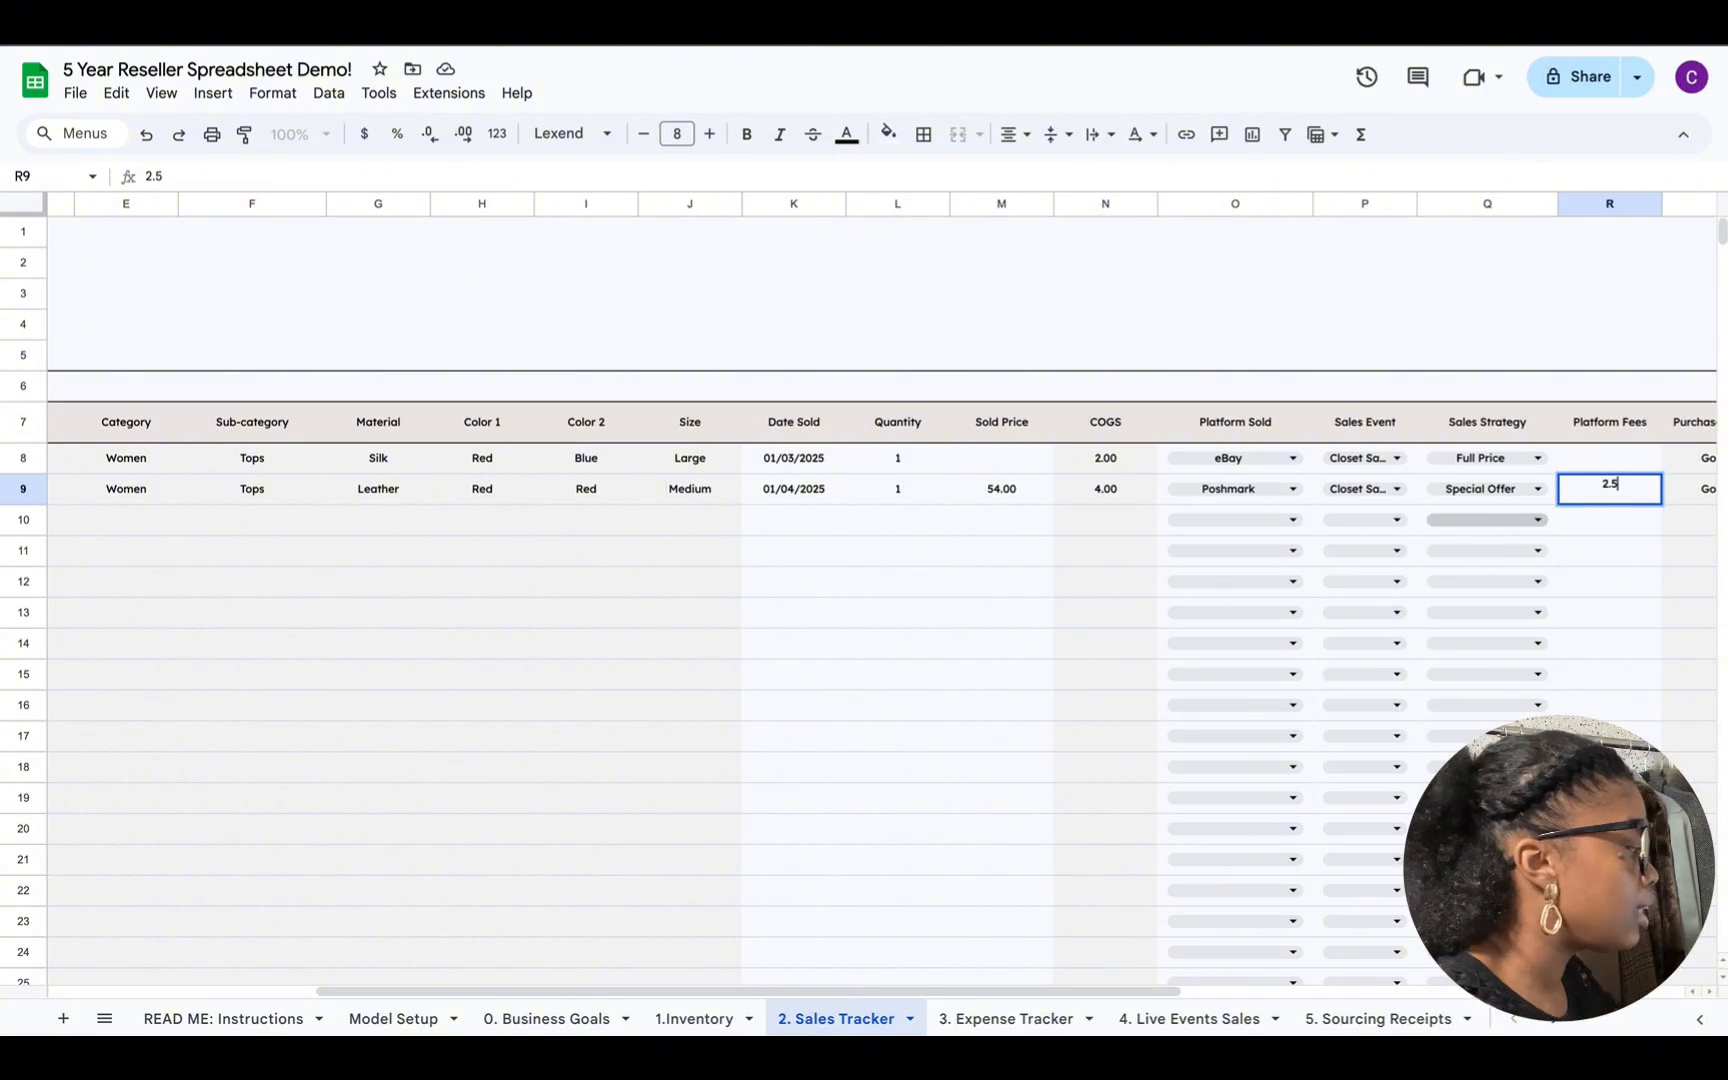
type("9")
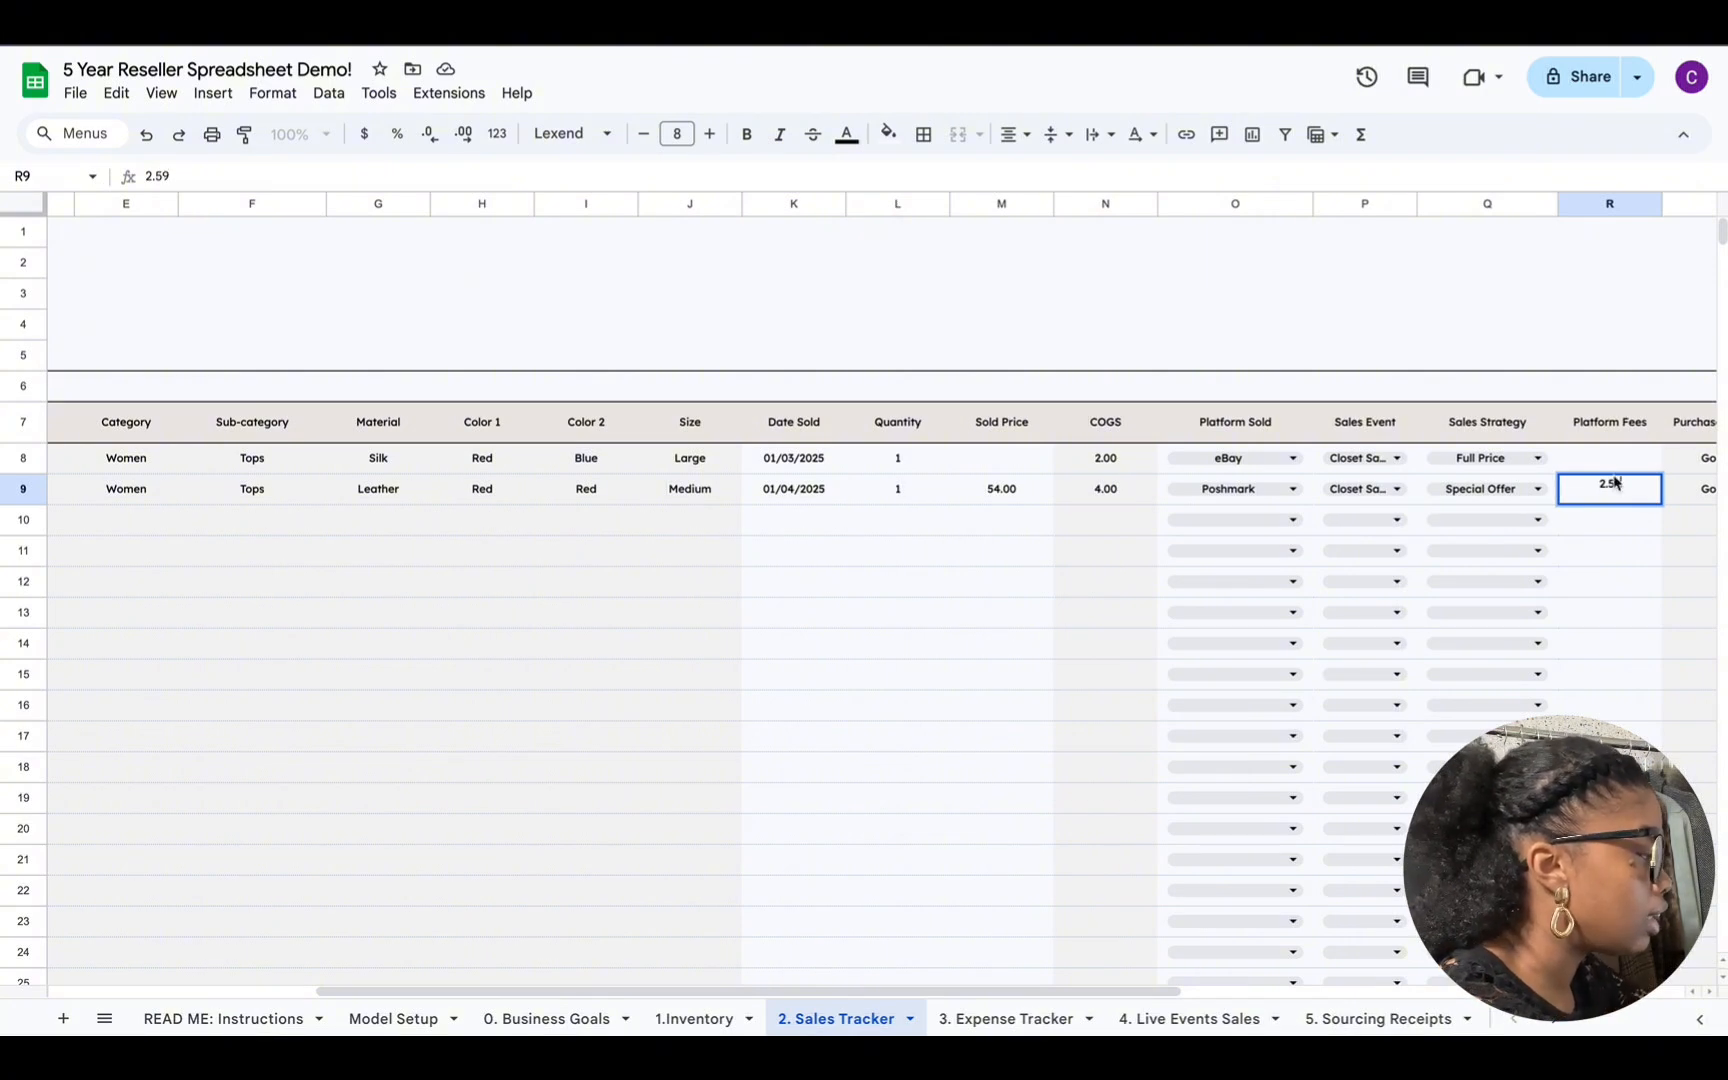
key("Return")
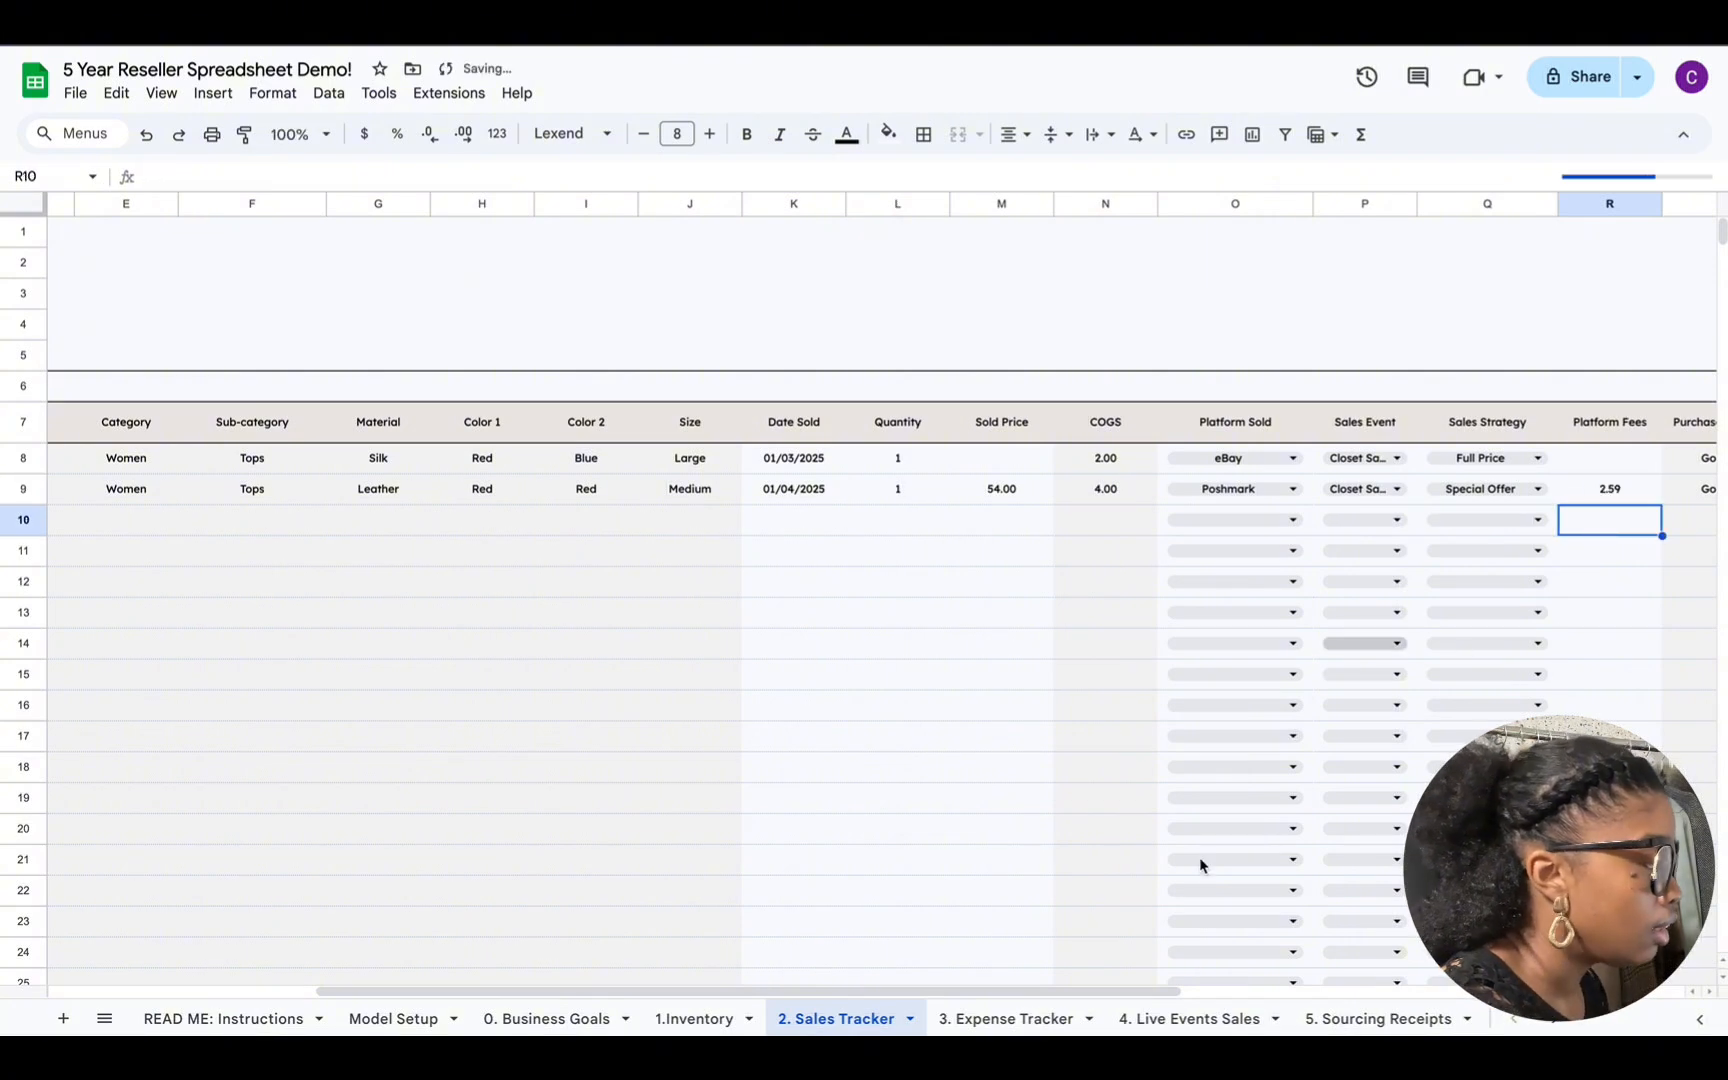
Step: Set the shipping provider to USPS and the delivery status to Shipped for bundle B003
left_click_drag(1126, 992, 1505, 1012)
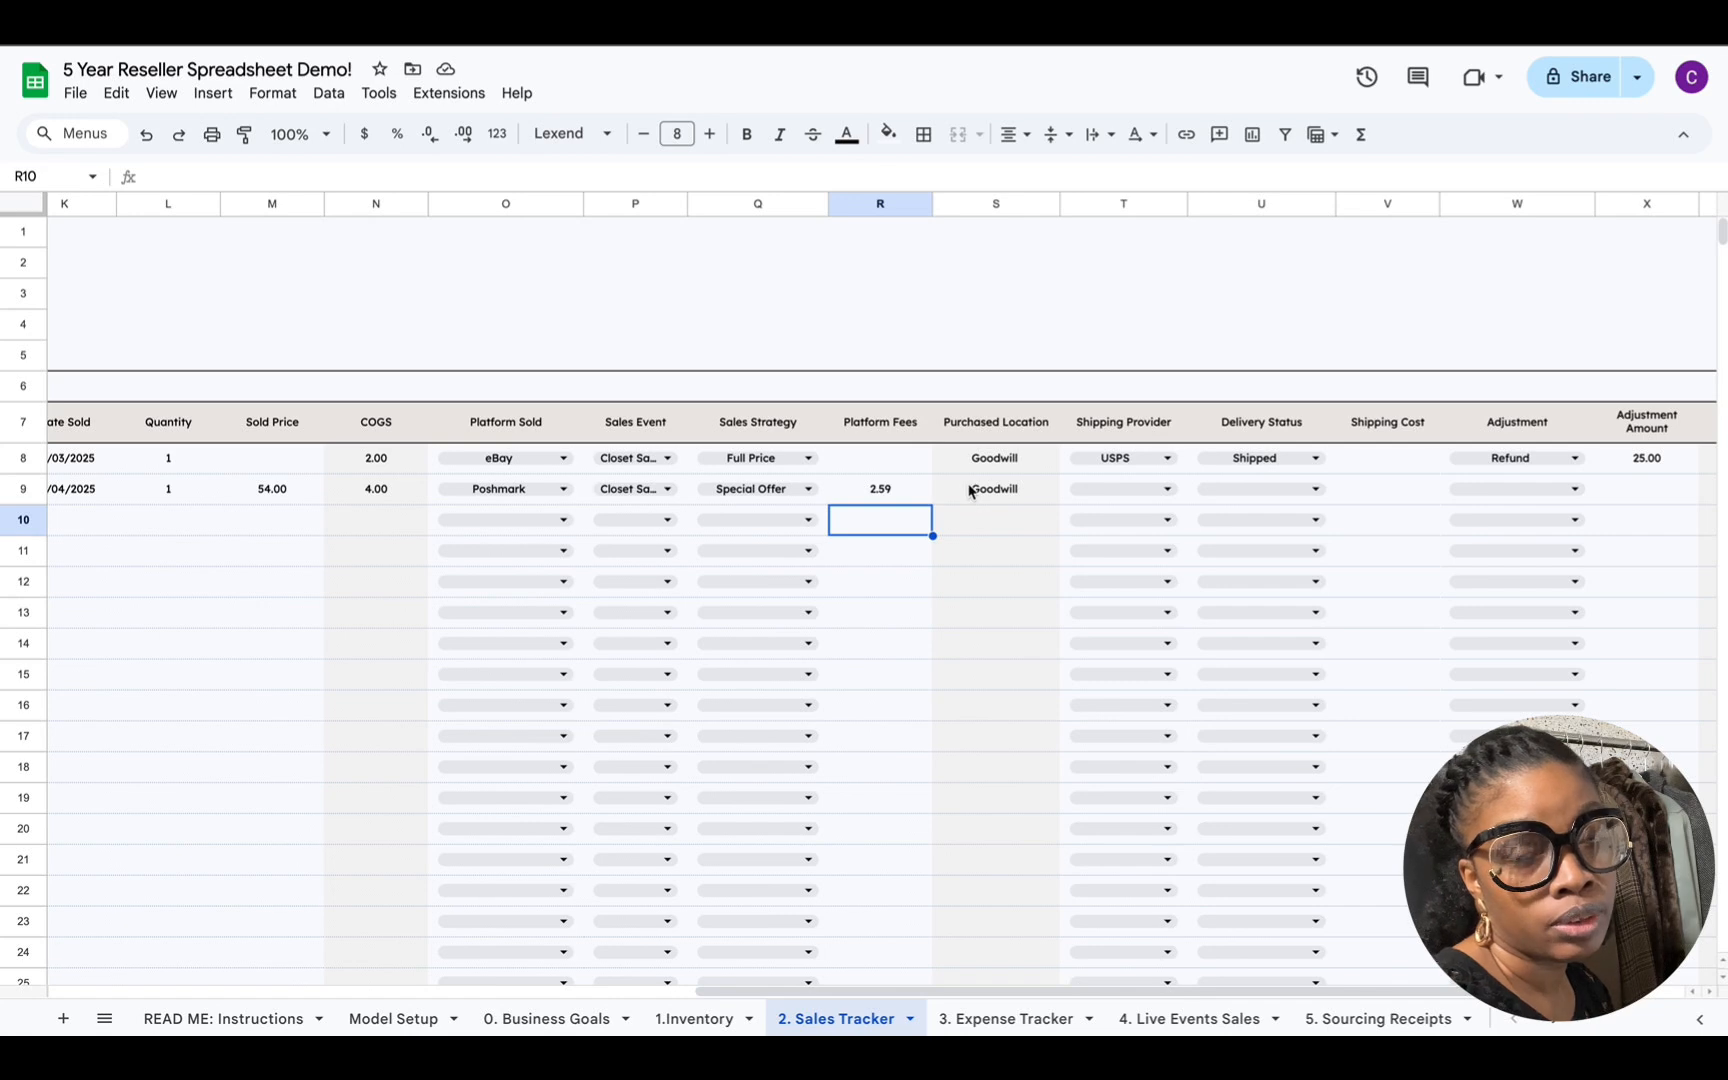
left_click(1172, 498)
left_click(1169, 524)
left_click(1326, 492)
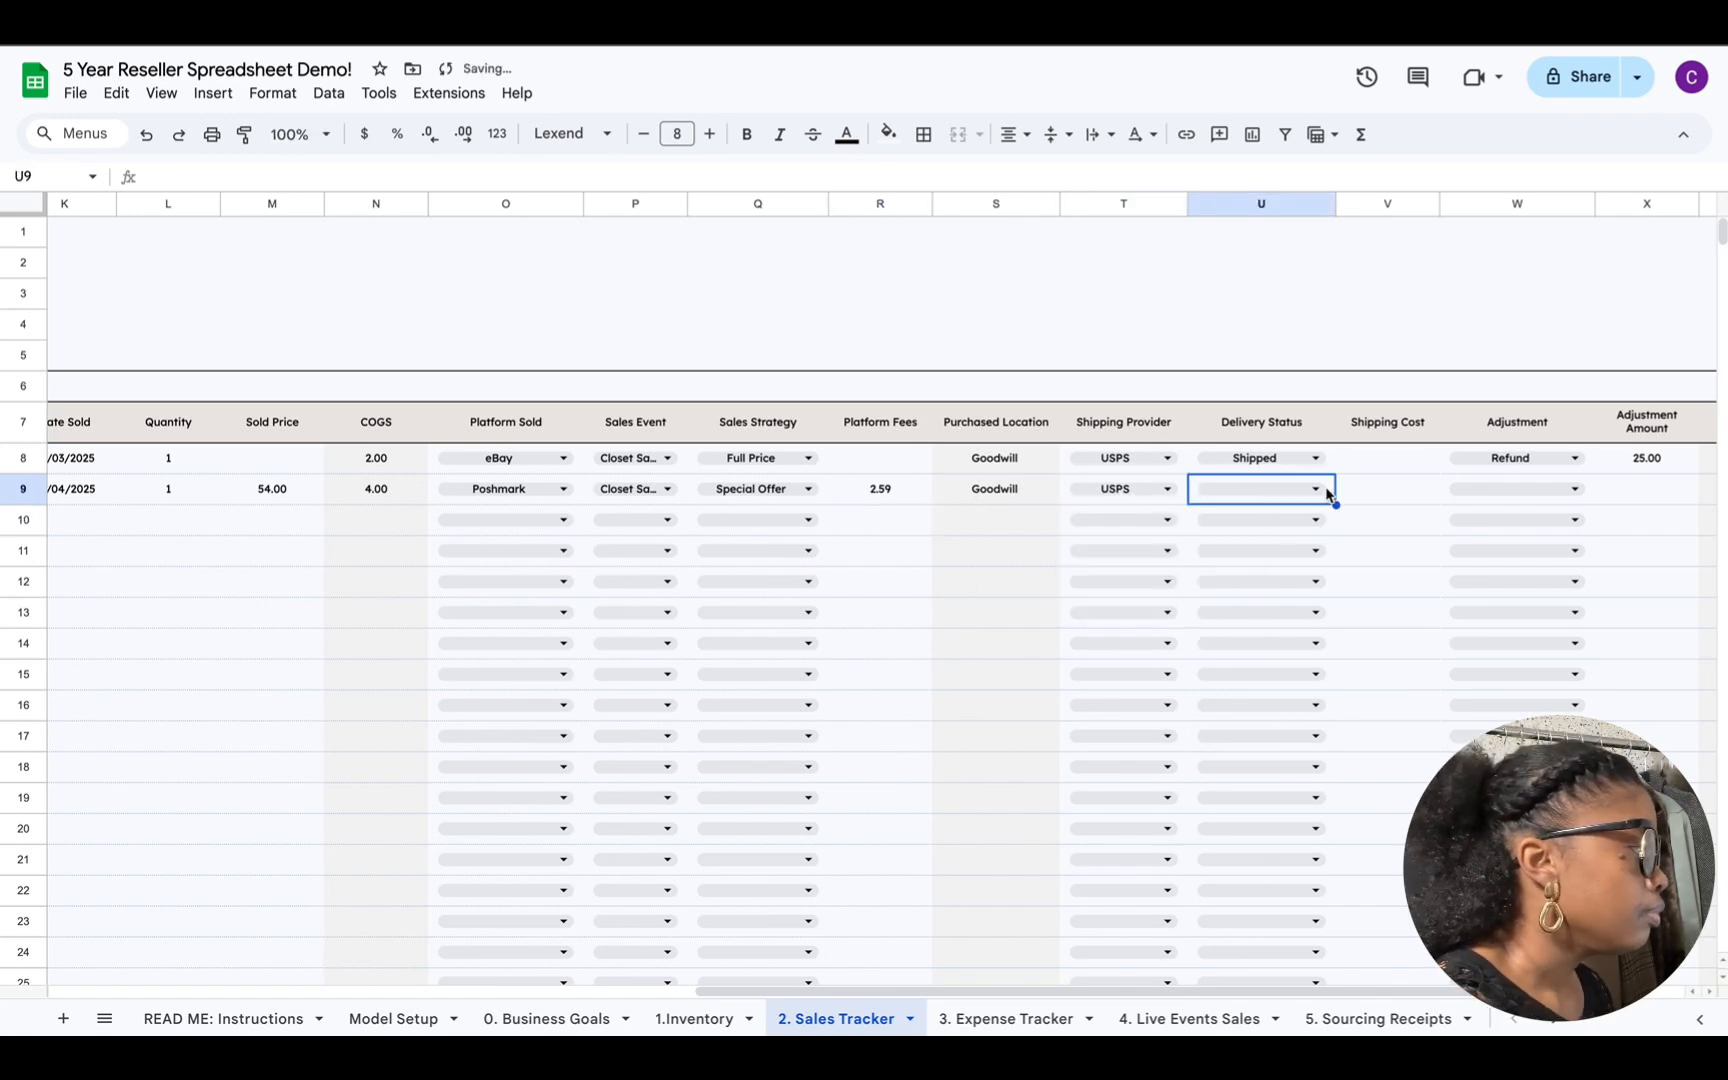
left_click(1316, 490)
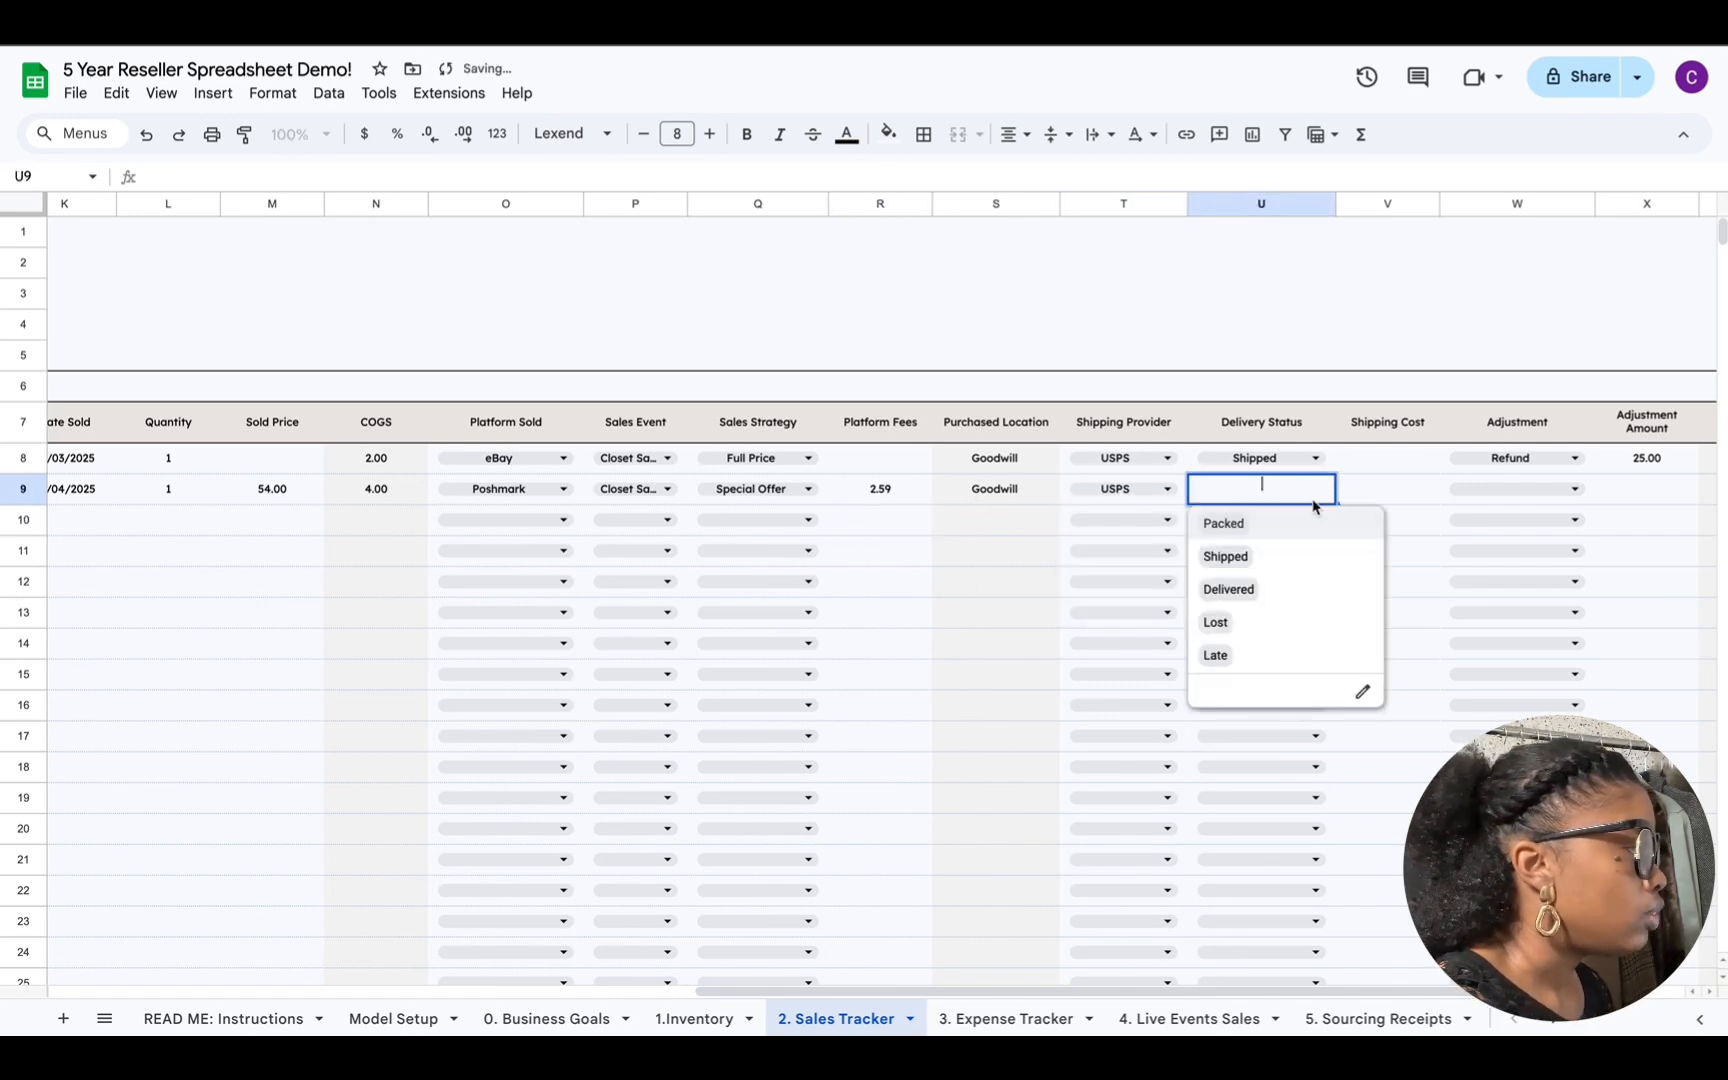
left_click(1316, 563)
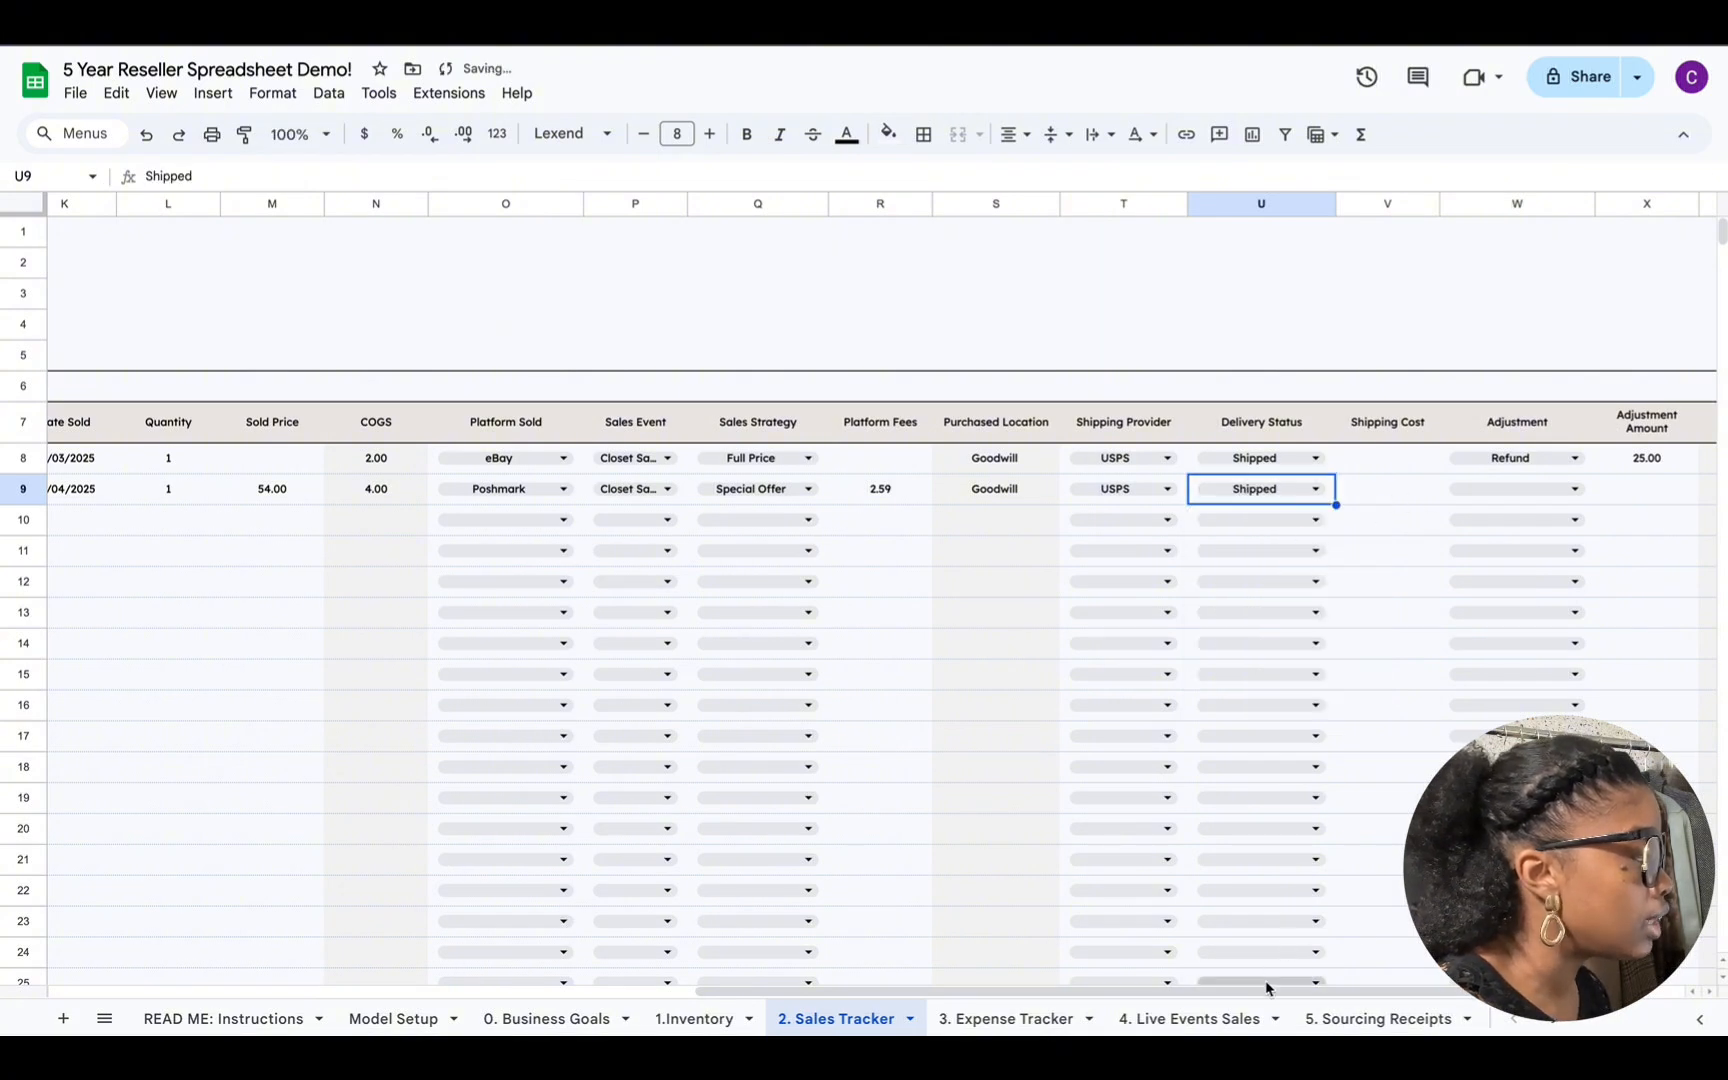
scroll(1184, 490, "right", 5)
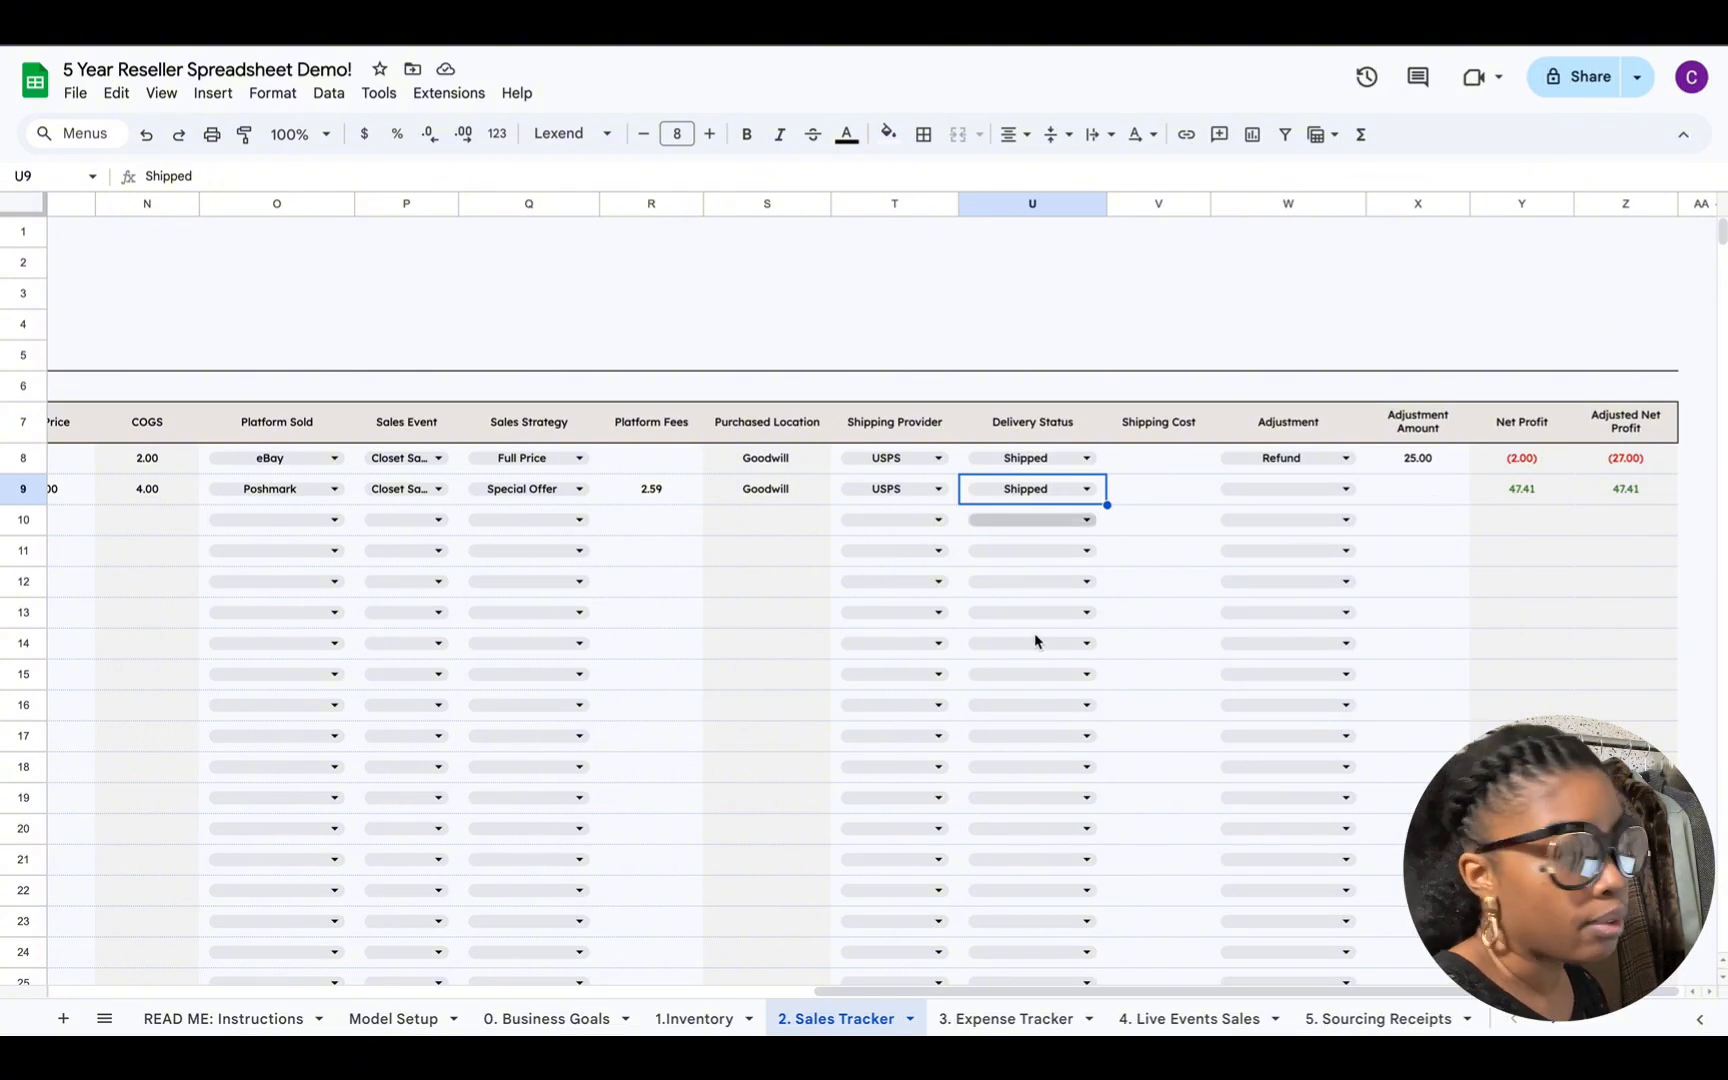
mouse_move(882, 996)
left_mouse_down()
mouse_move(837, 1003)
mouse_move(878, 1004)
left_mouse_up()
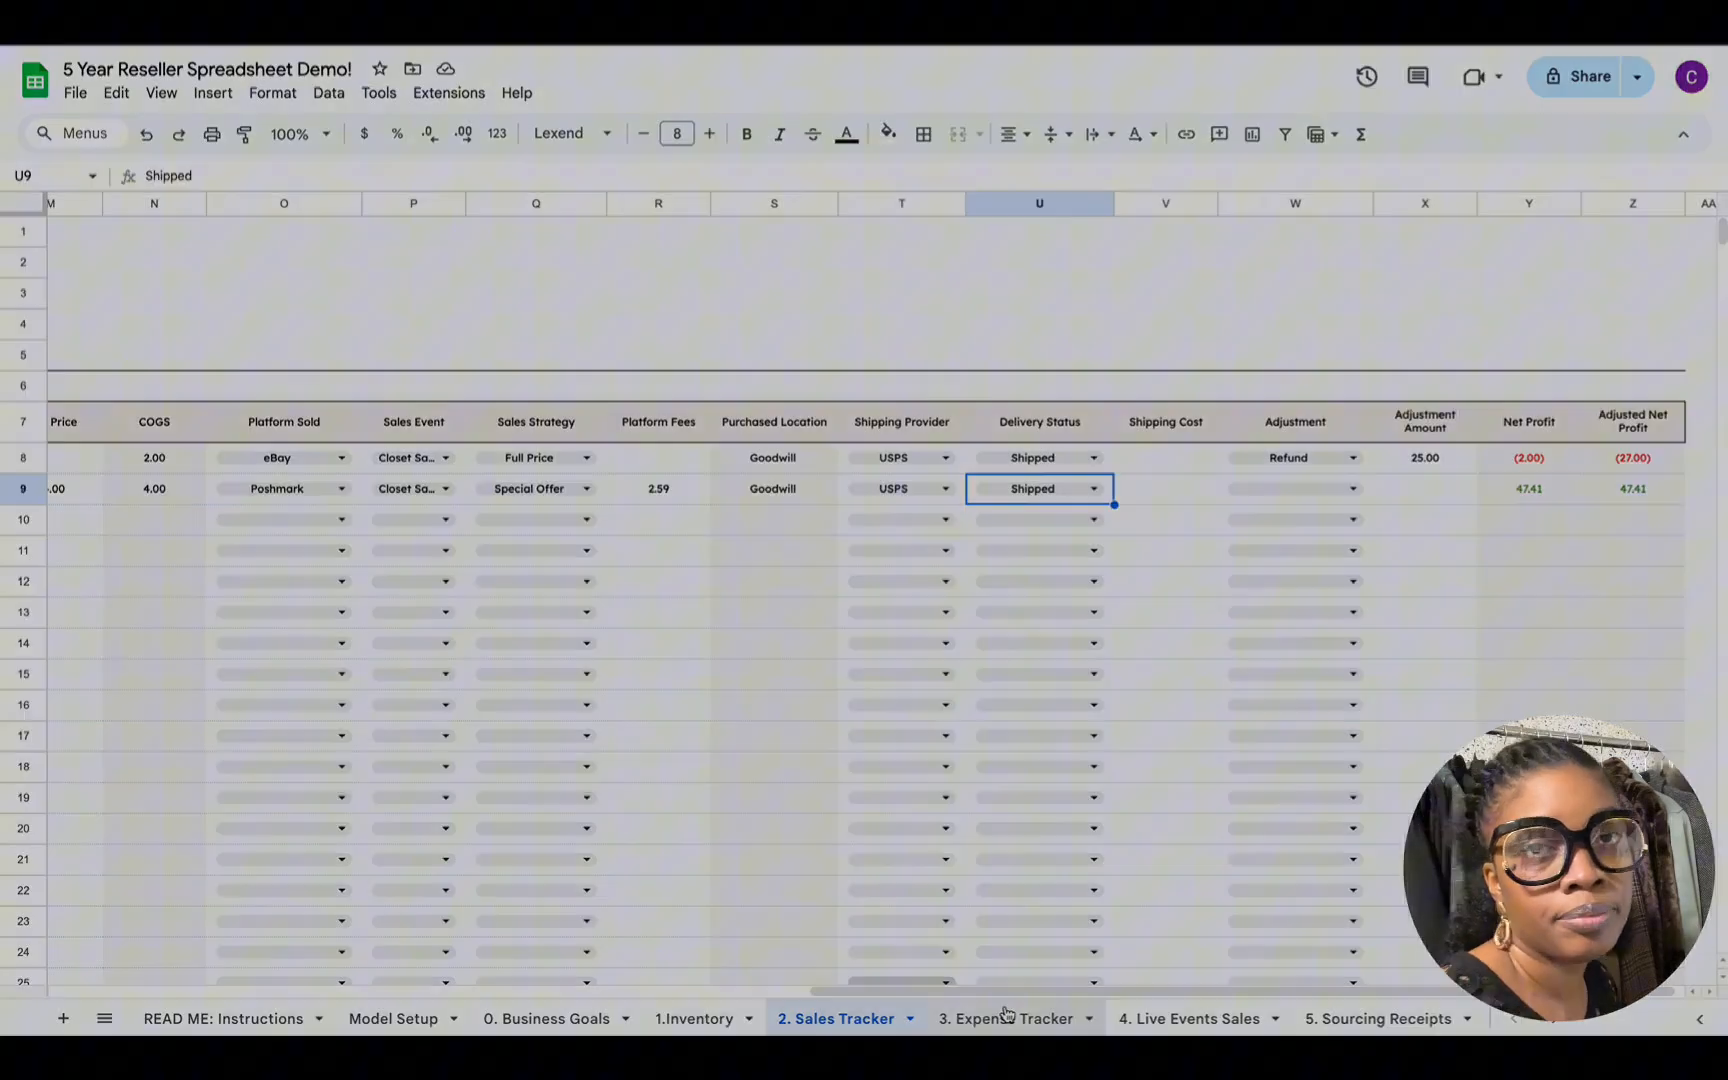
Step: Open the Expense Tracker sheet and look over its charts, expense entry table and yearly category table
left_click(1006, 1016)
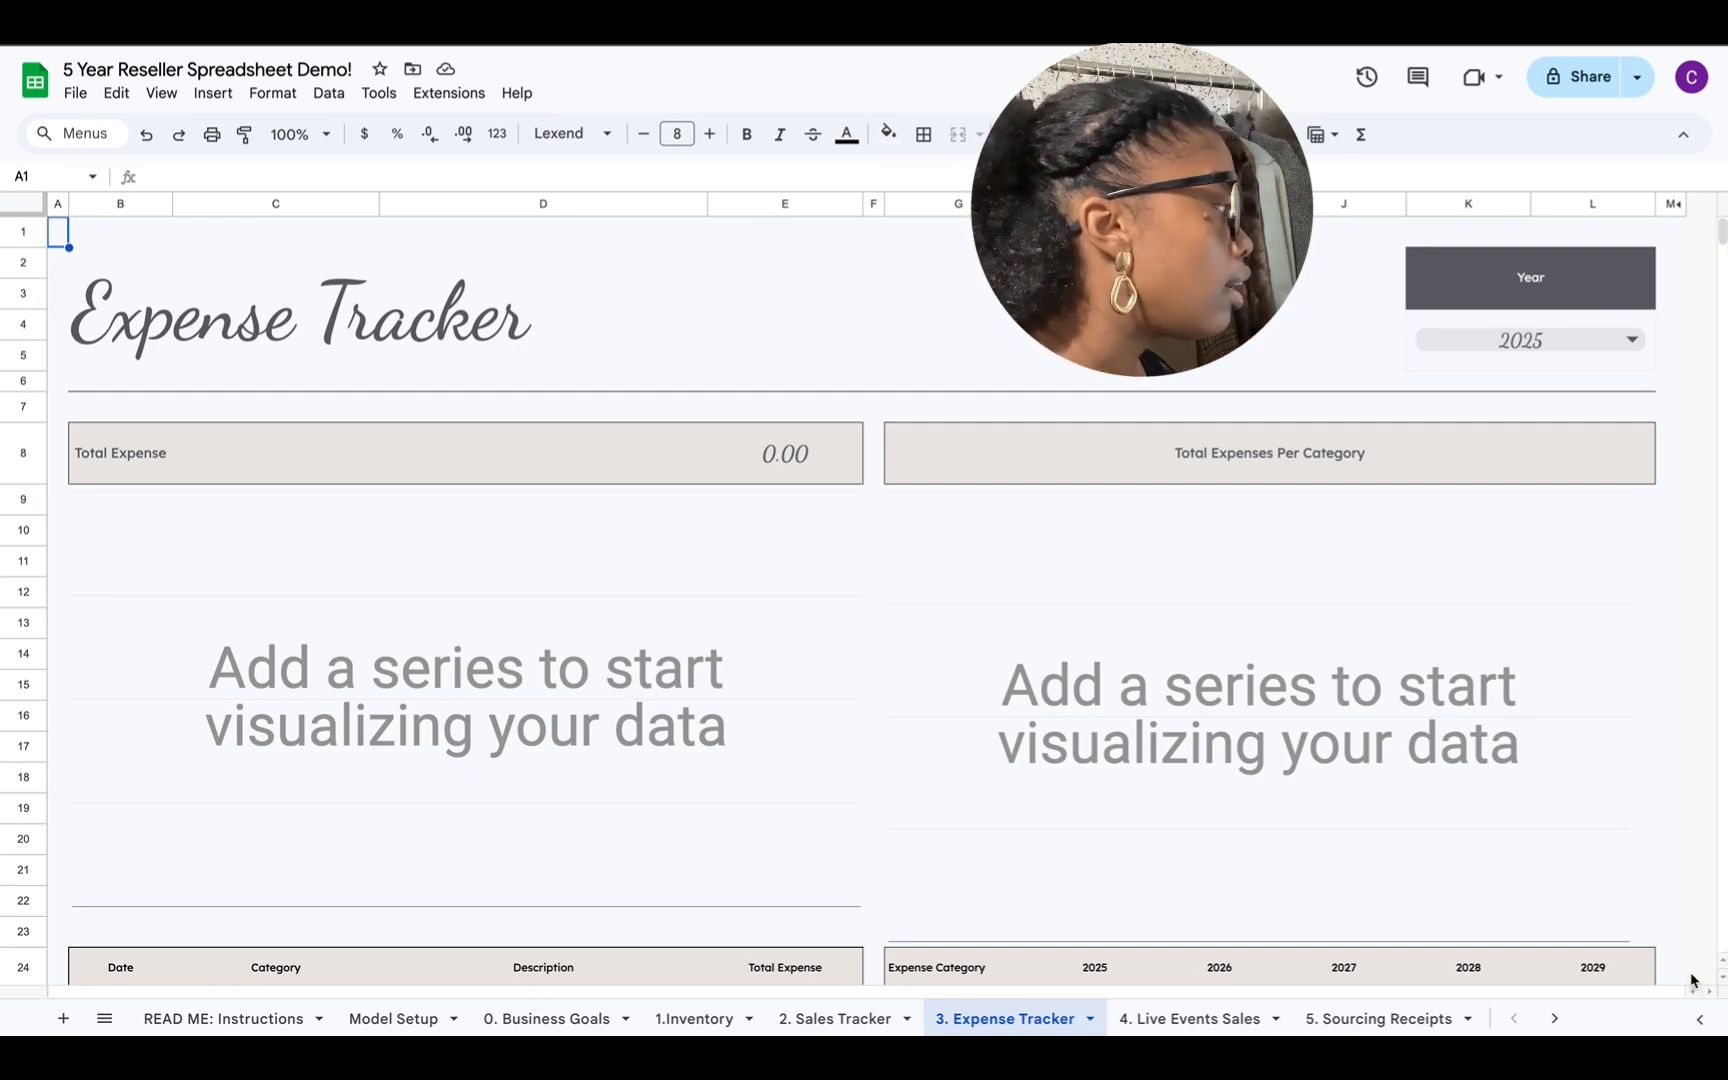
scroll(1697, 930, "down", 5)
scroll(1686, 918, "up", 1)
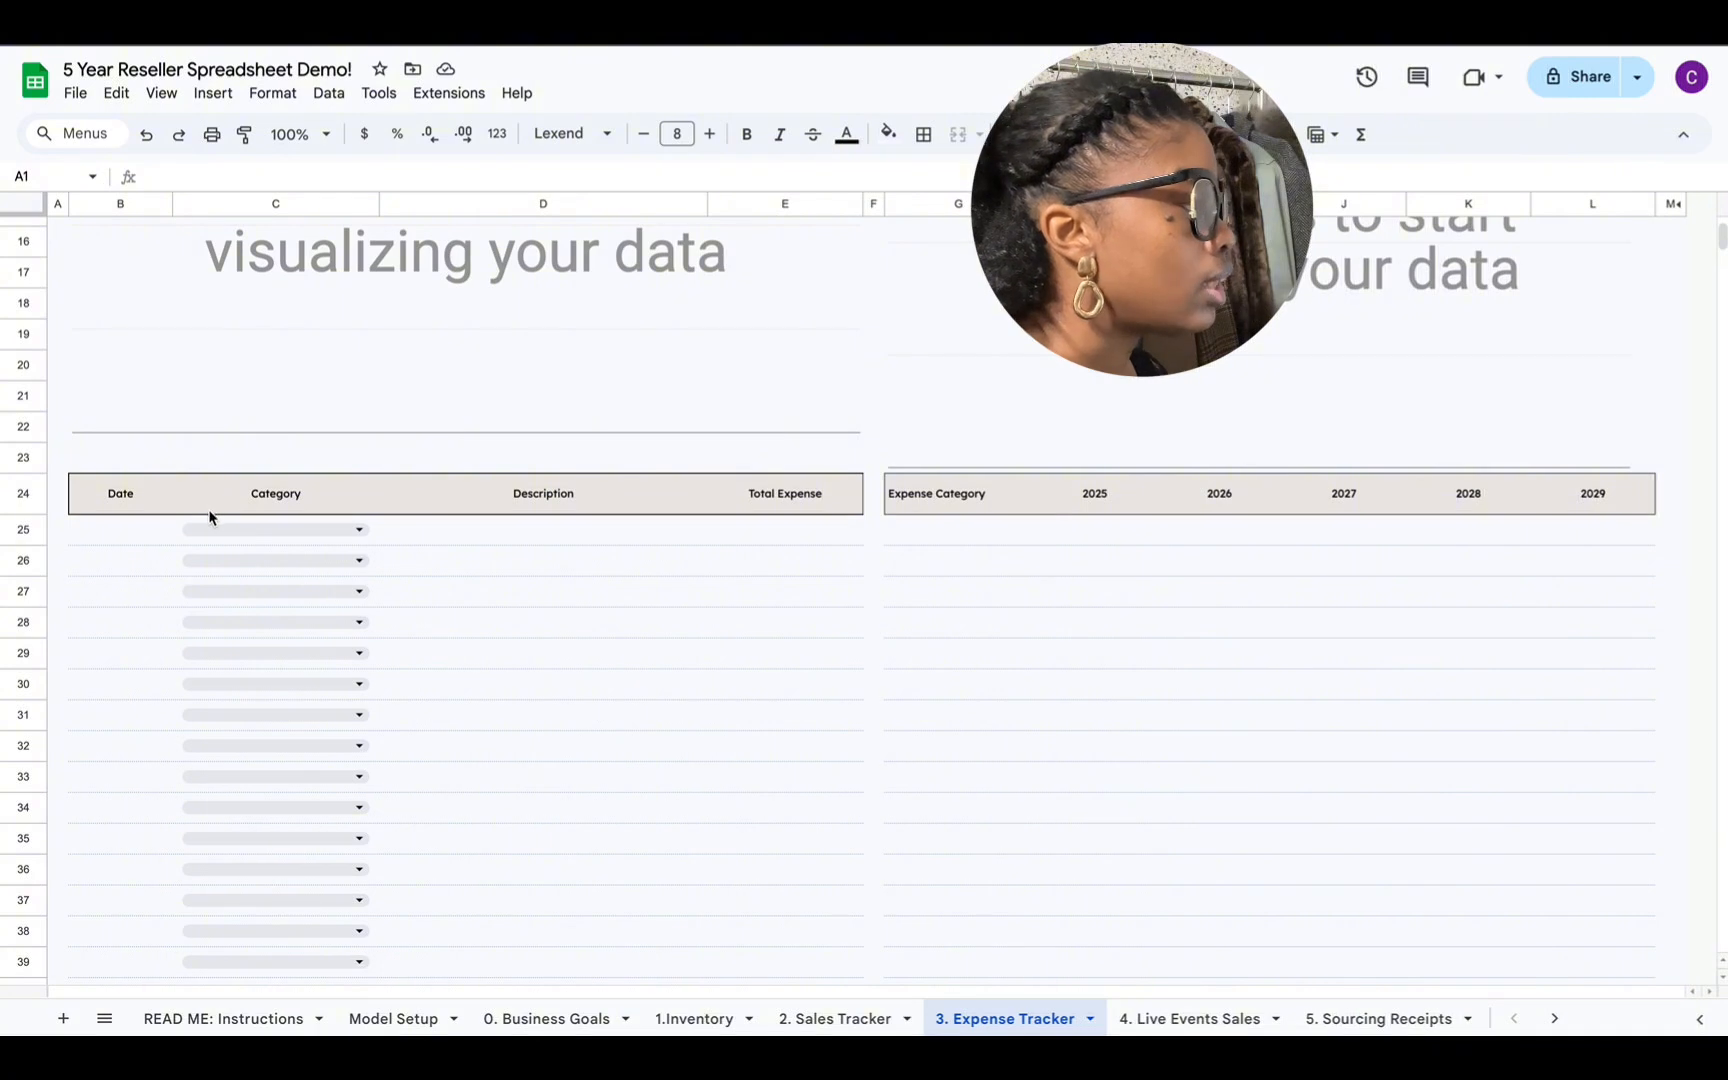
scroll(936, 771, "down", 5)
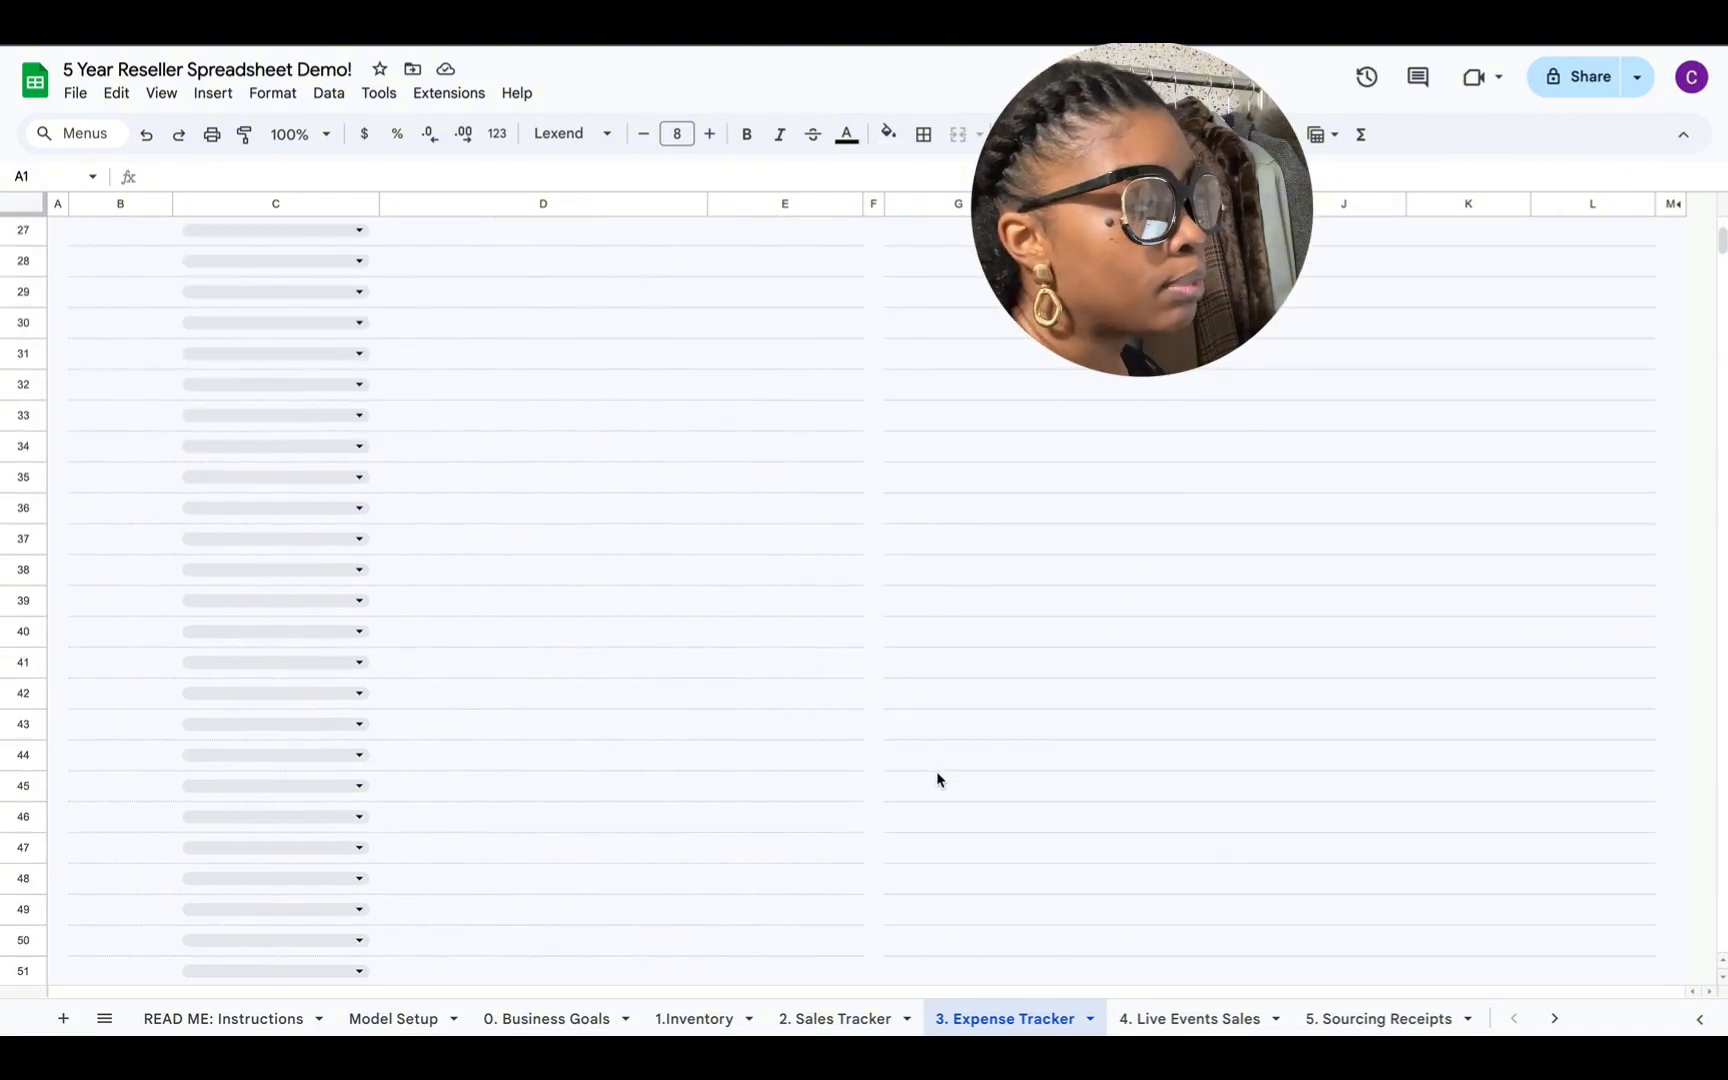
scroll(936, 771, "up", 8)
scroll(936, 776, "up", 3)
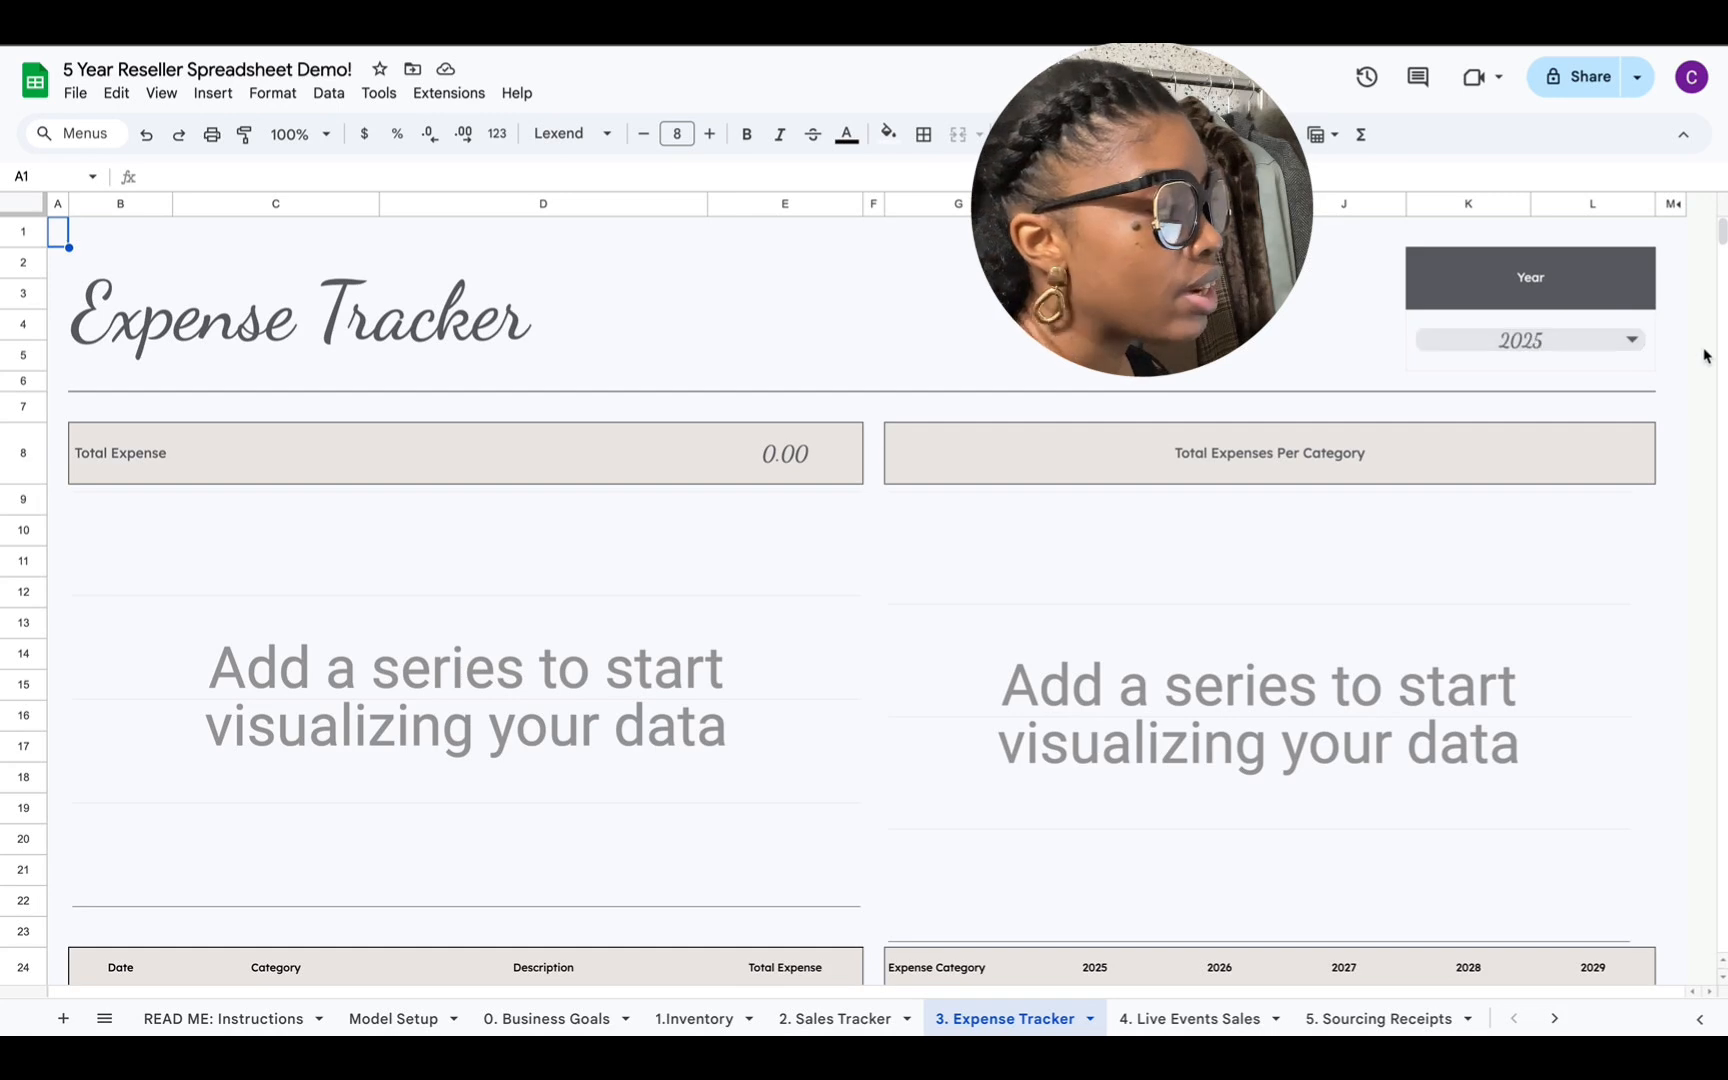
Step: Select 2025 as the year for the Expense Tracker
left_click(1637, 349)
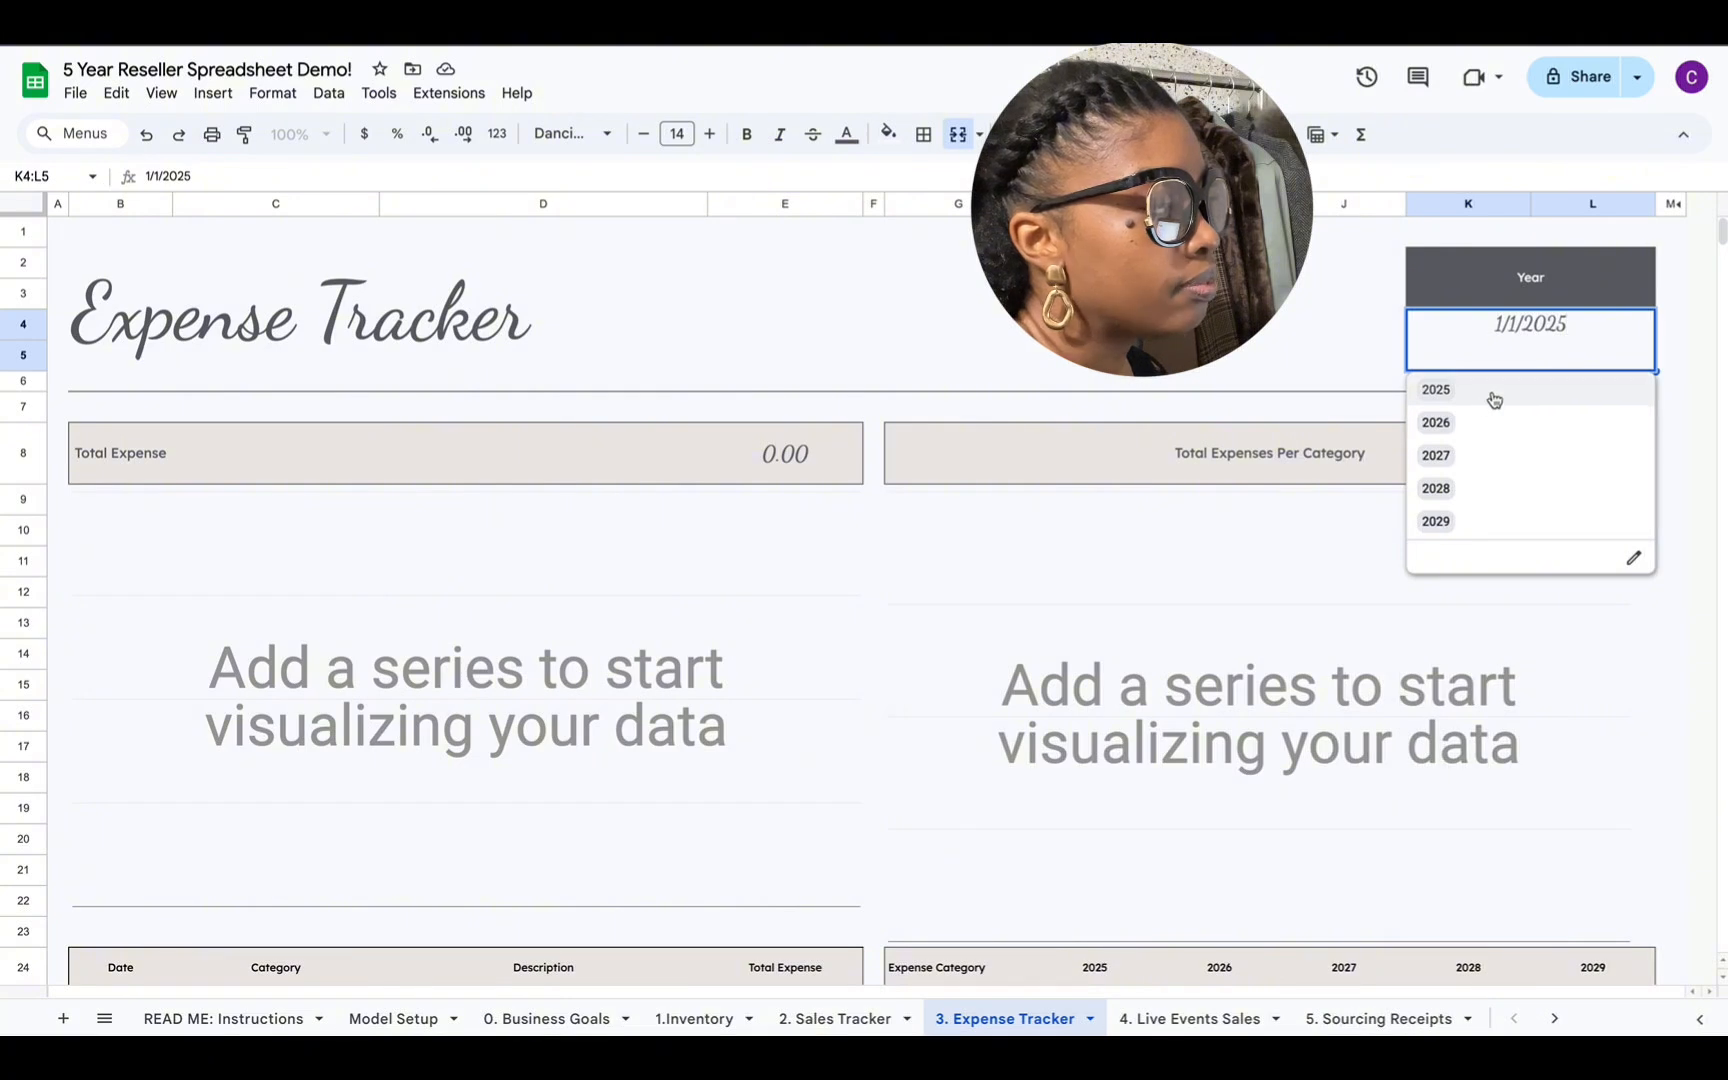
left_click(1490, 392)
left_click(1621, 342)
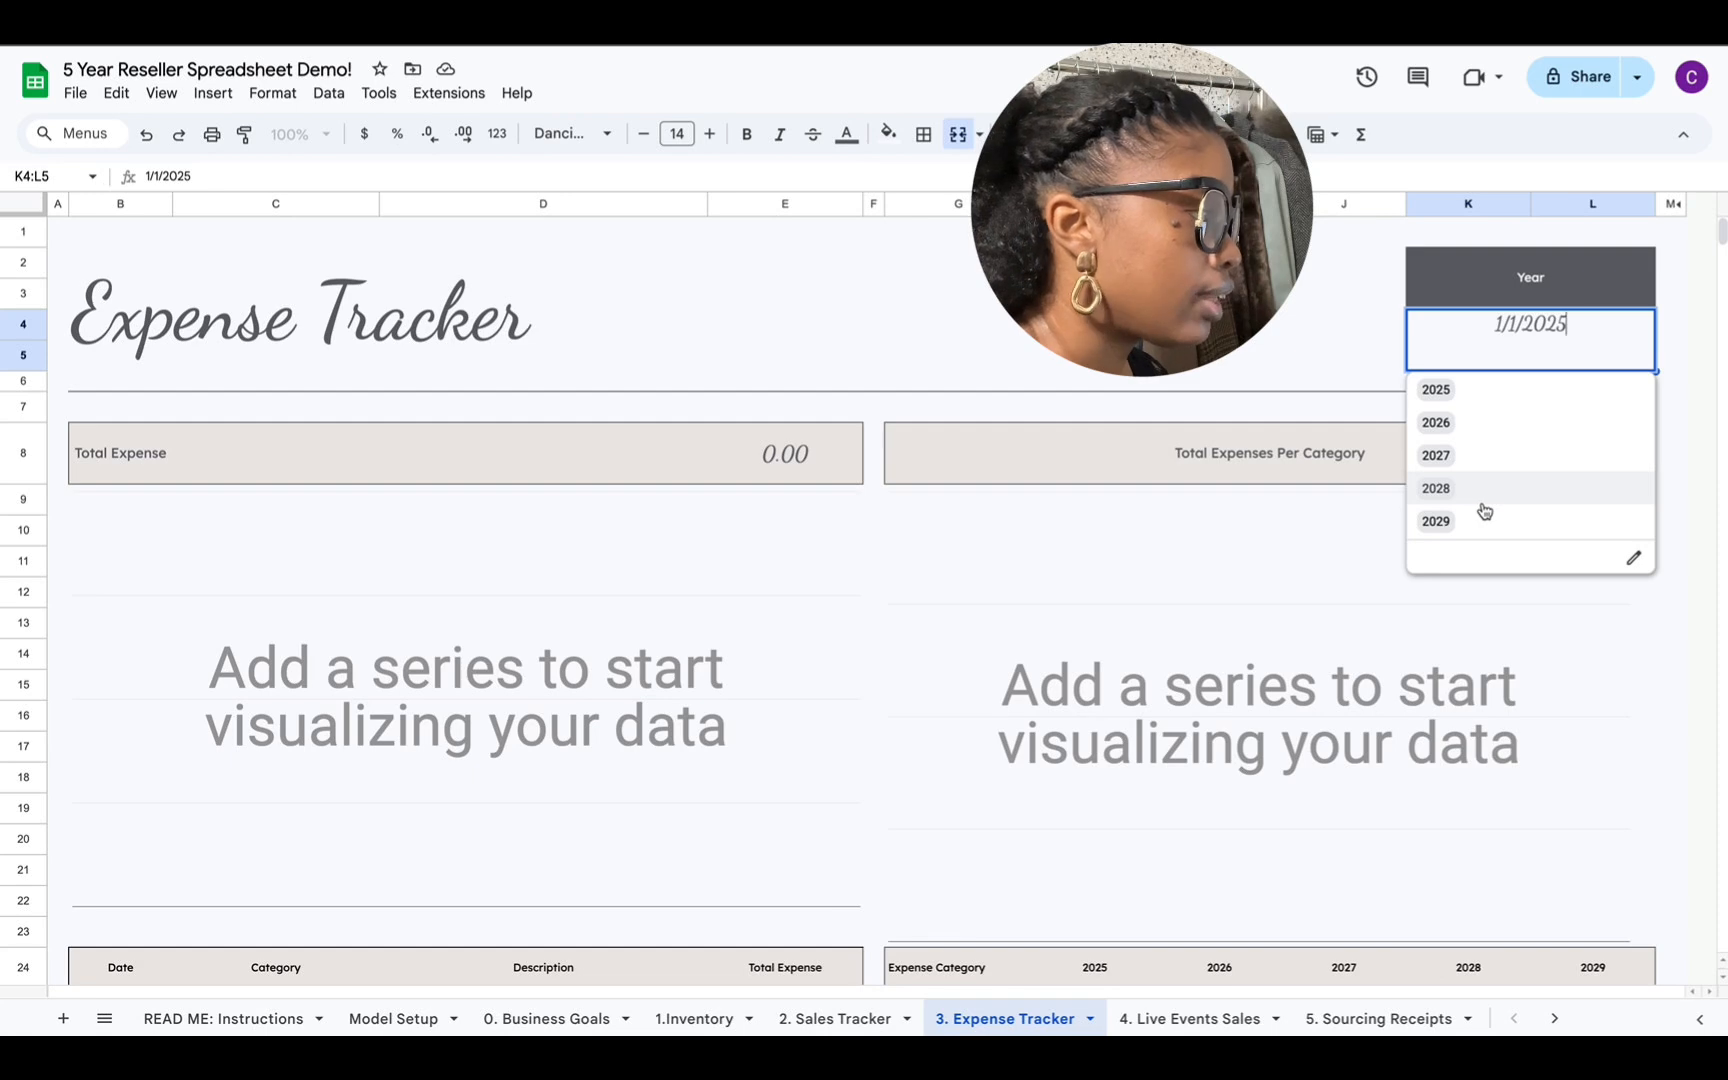
left_click(1494, 394)
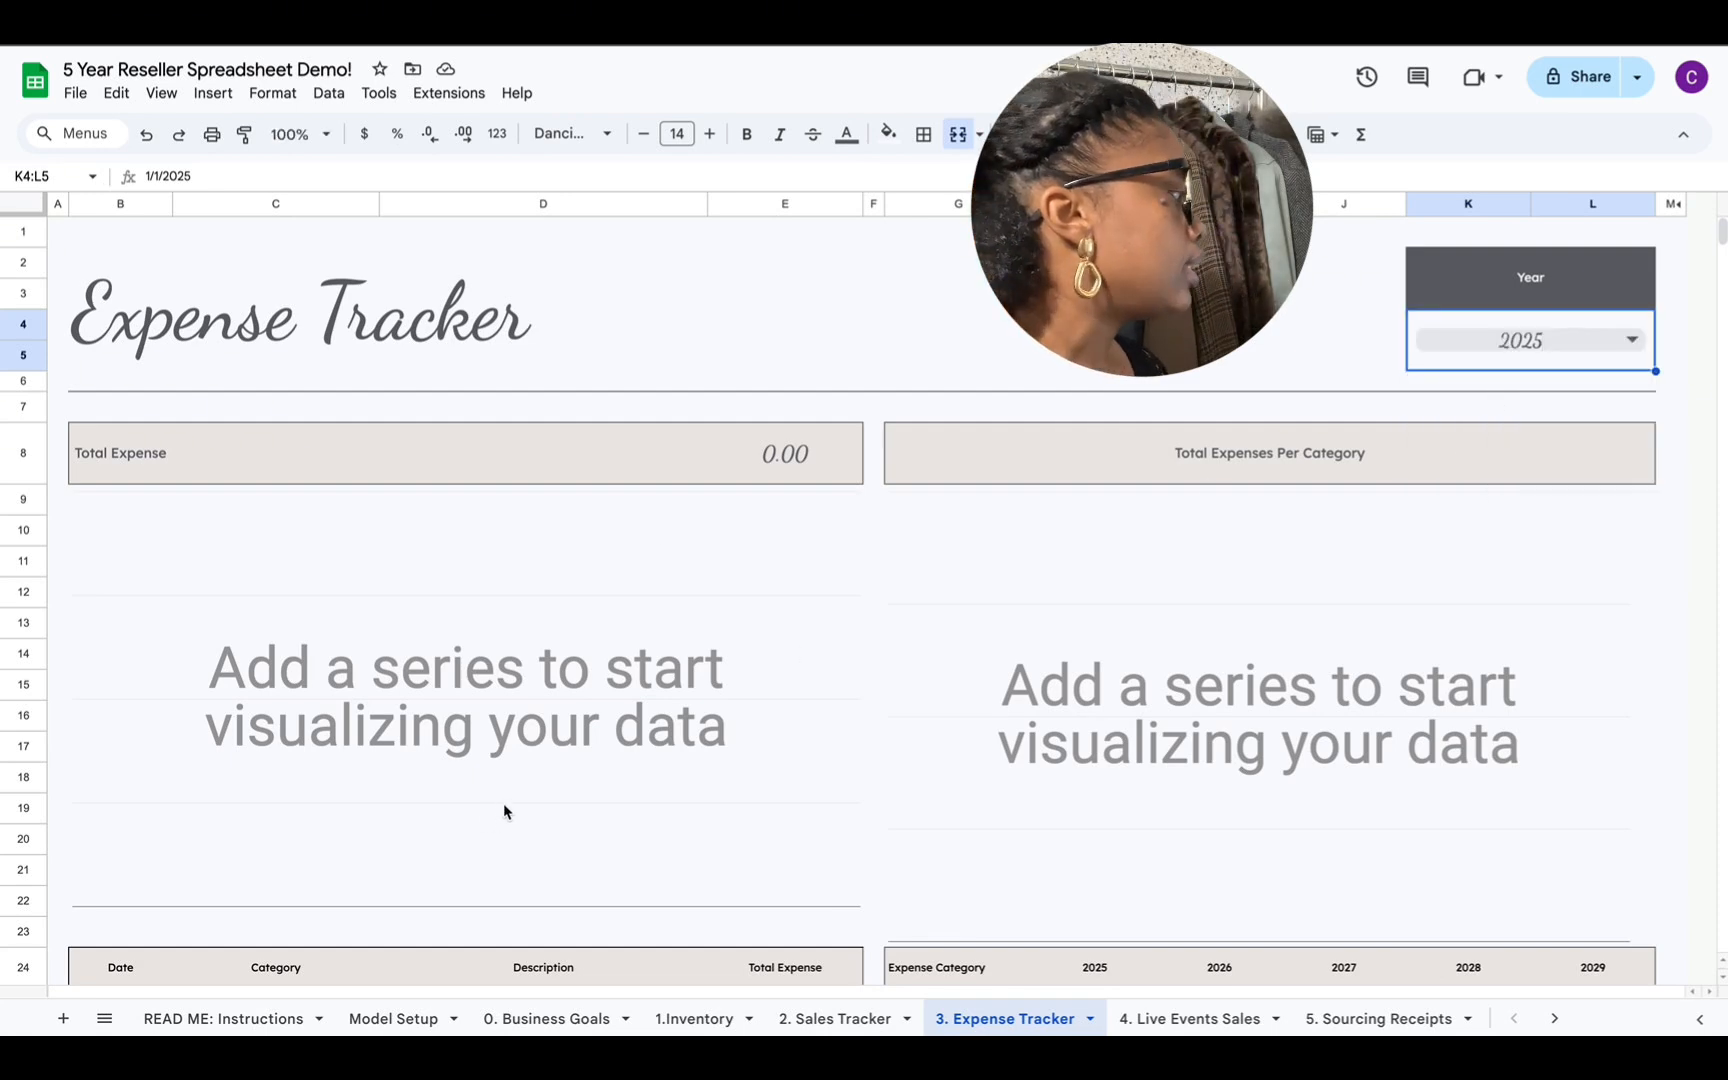
Step: Start the first expense entry in row 25 with the date 1/1/2025 and the category Office Expenses & Supplies
scroll(502, 815, "down", 3)
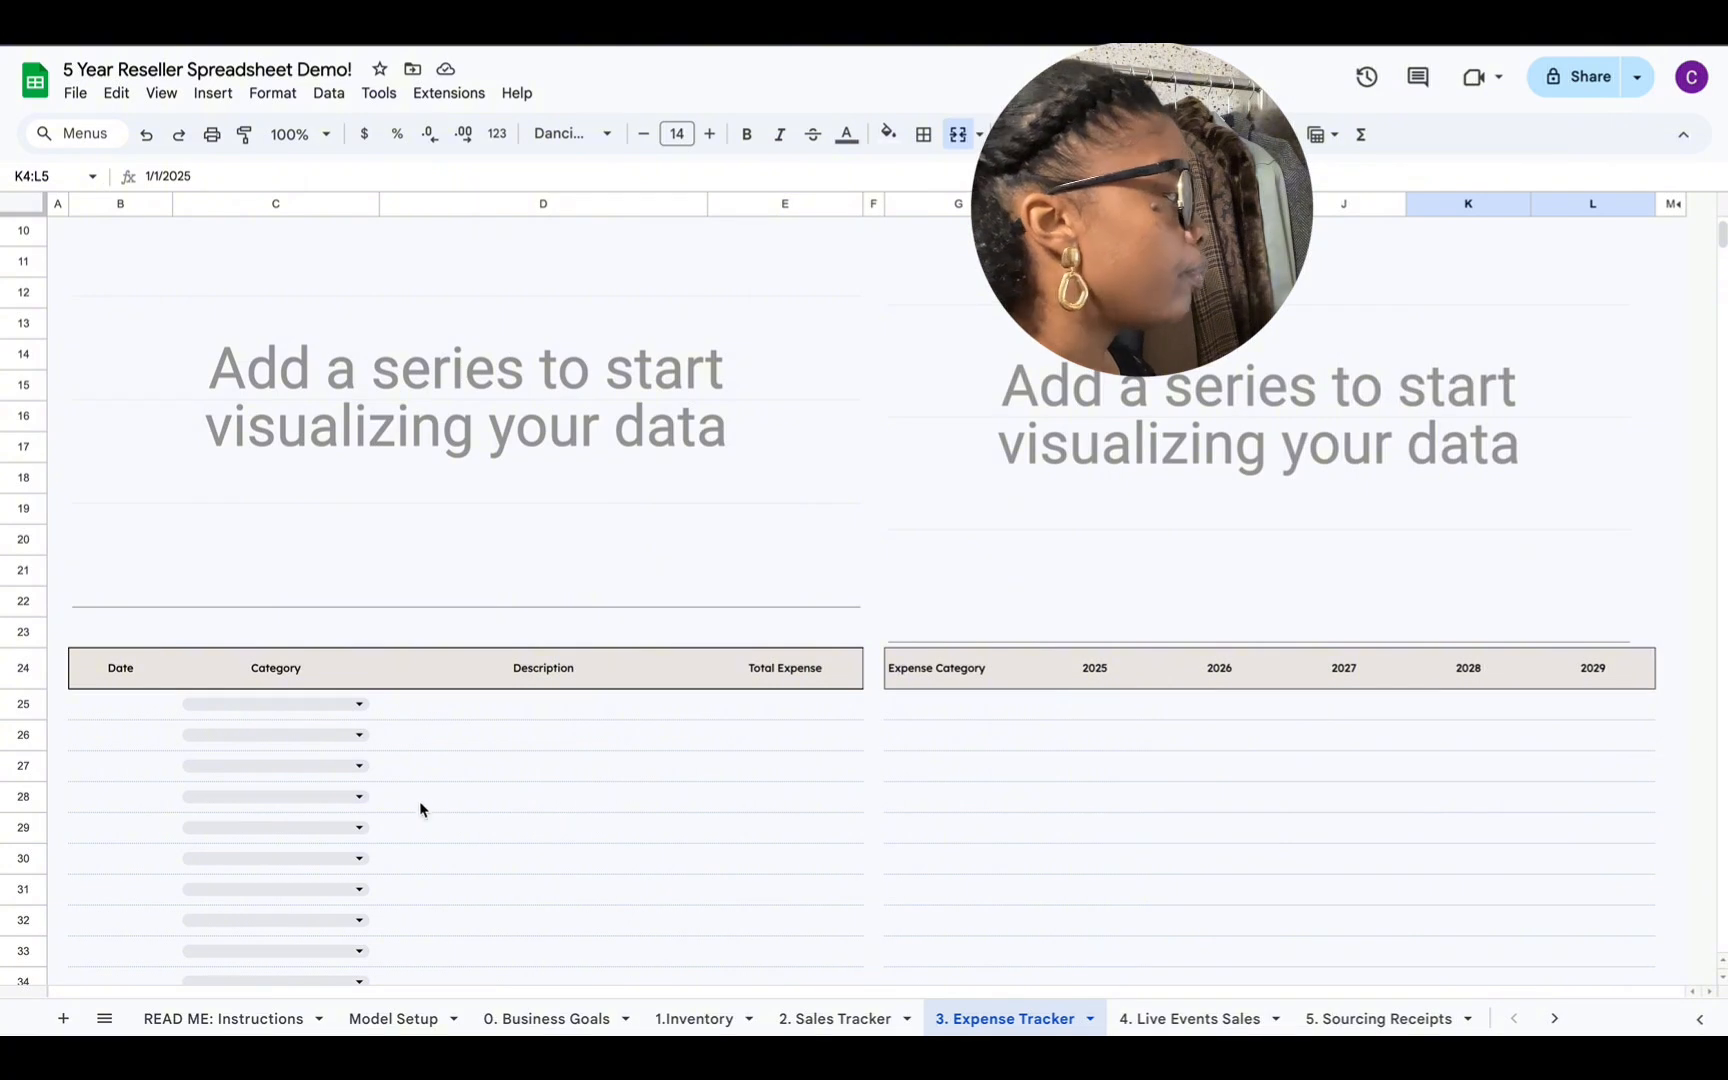
left_click(103, 707)
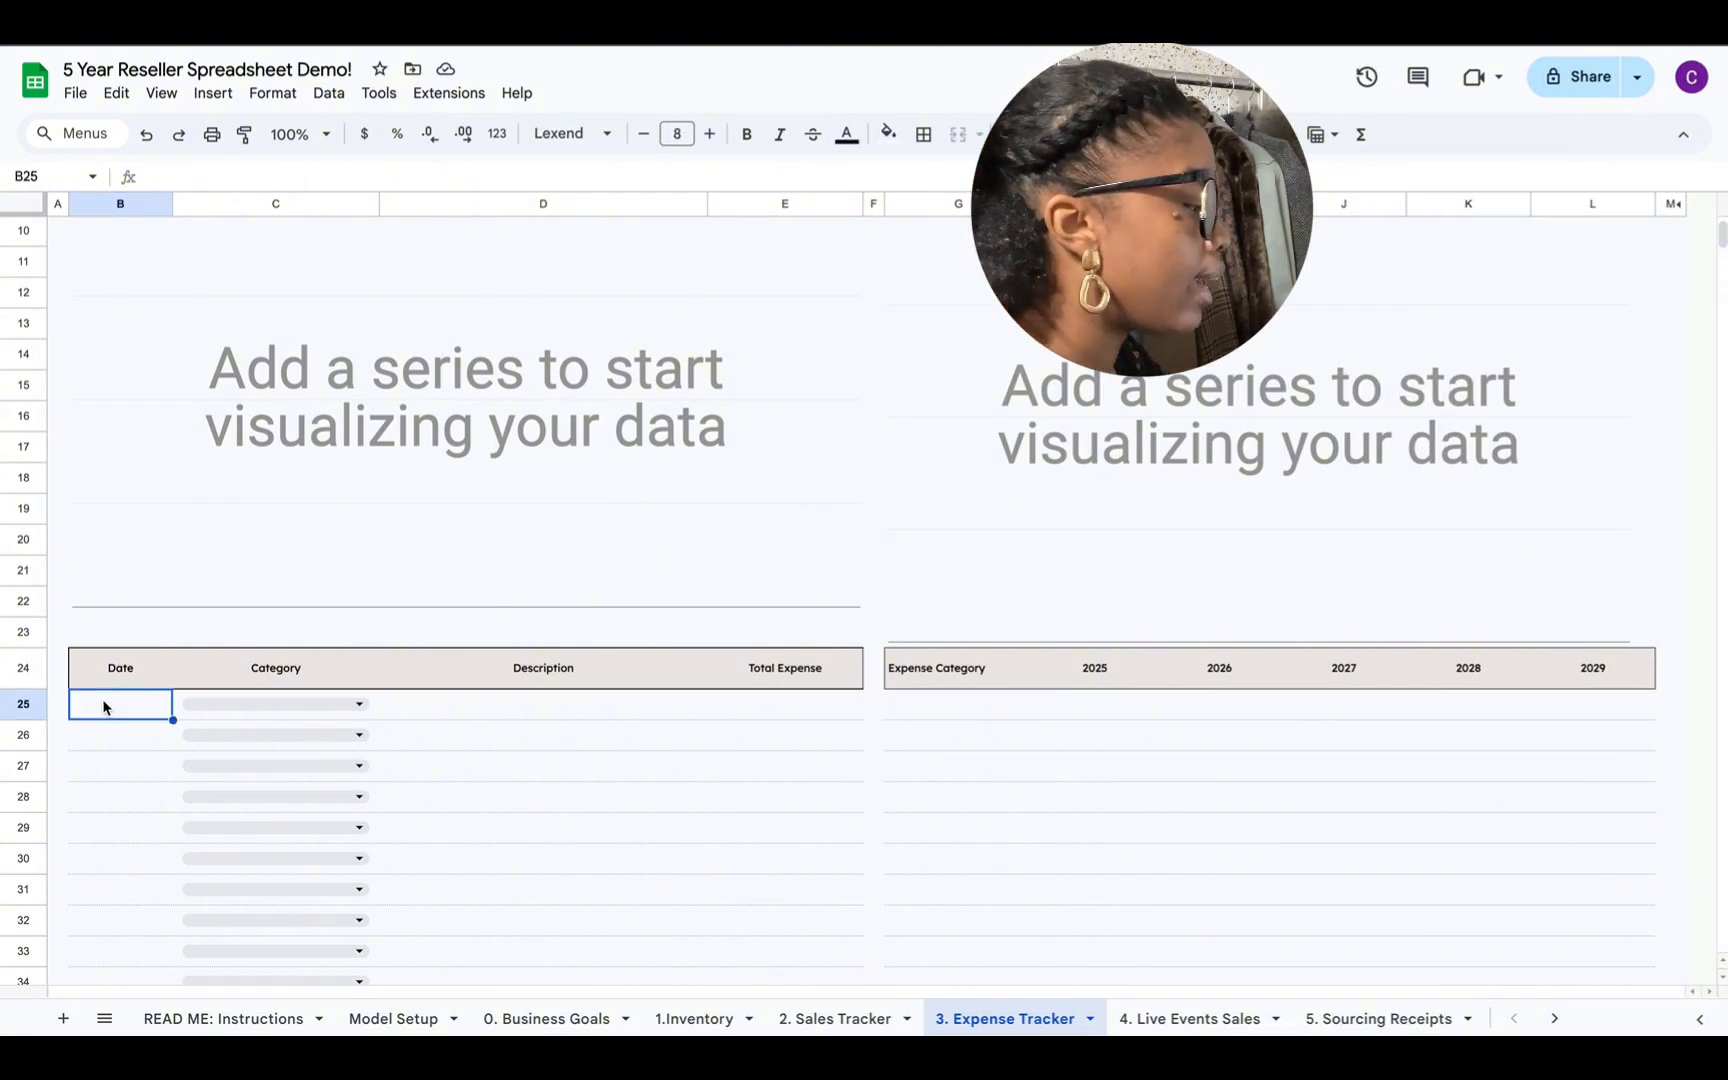
type("1/")
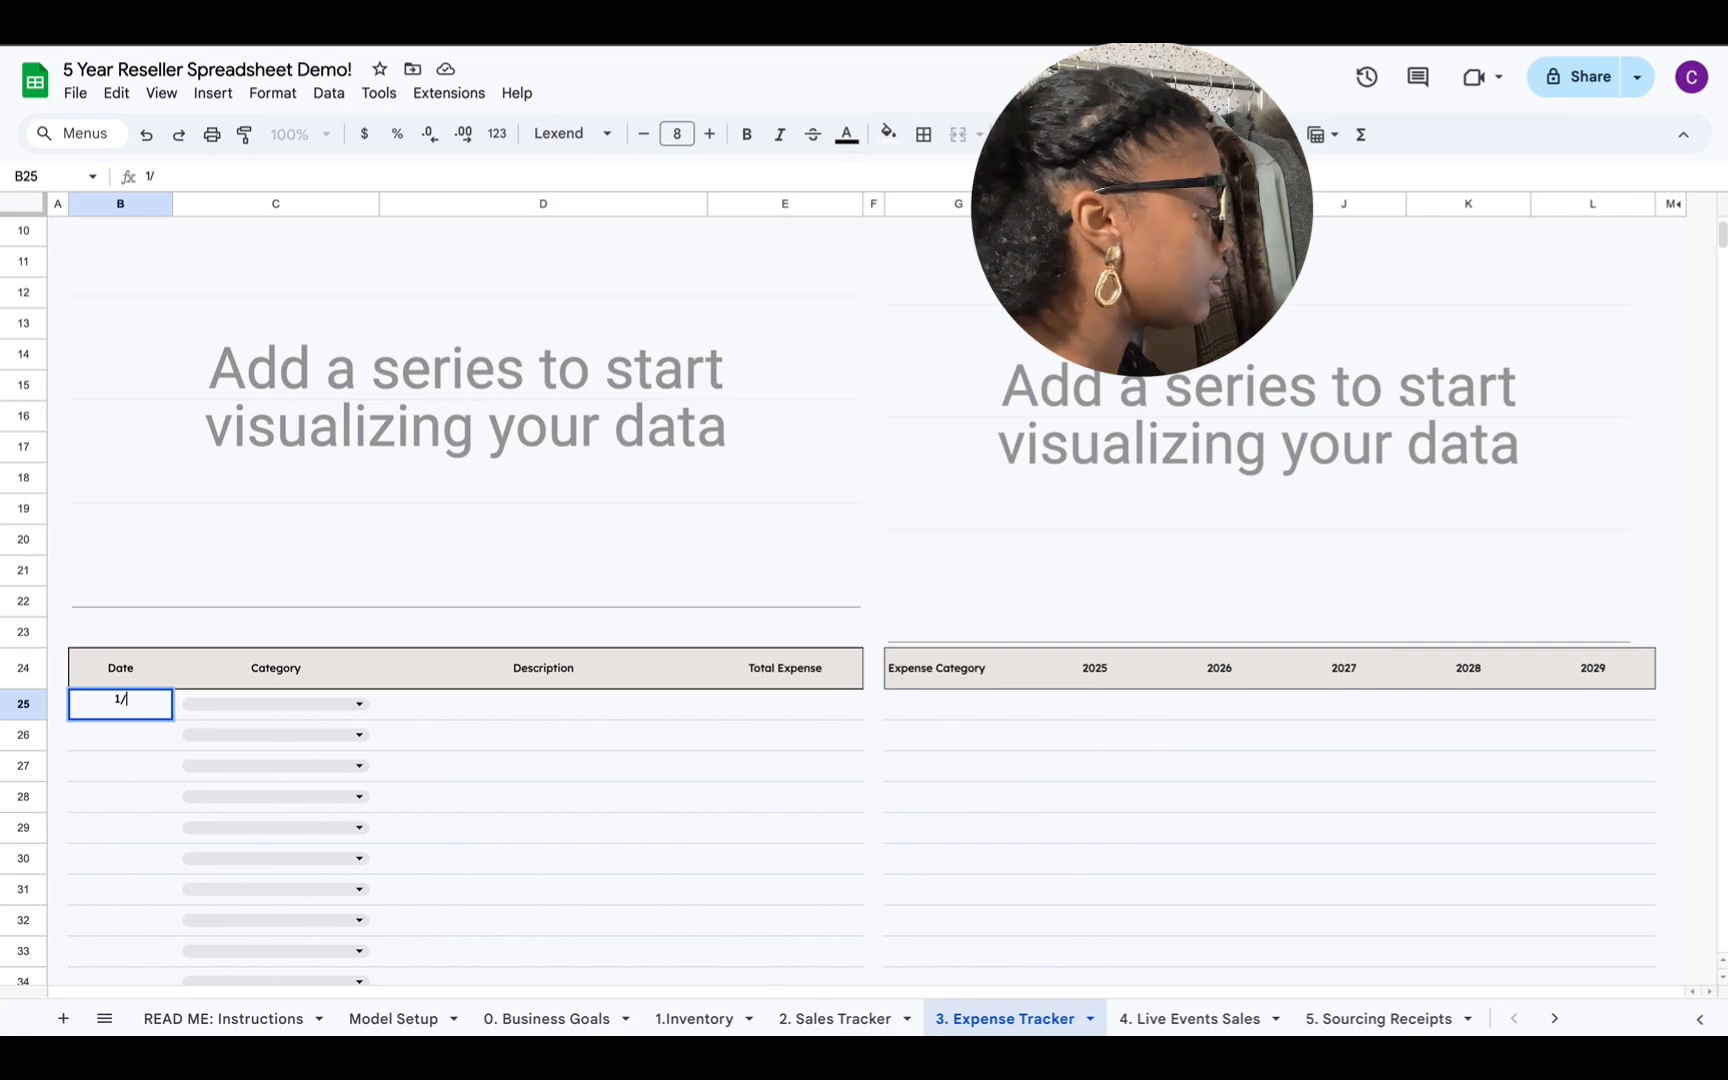
type("1/20")
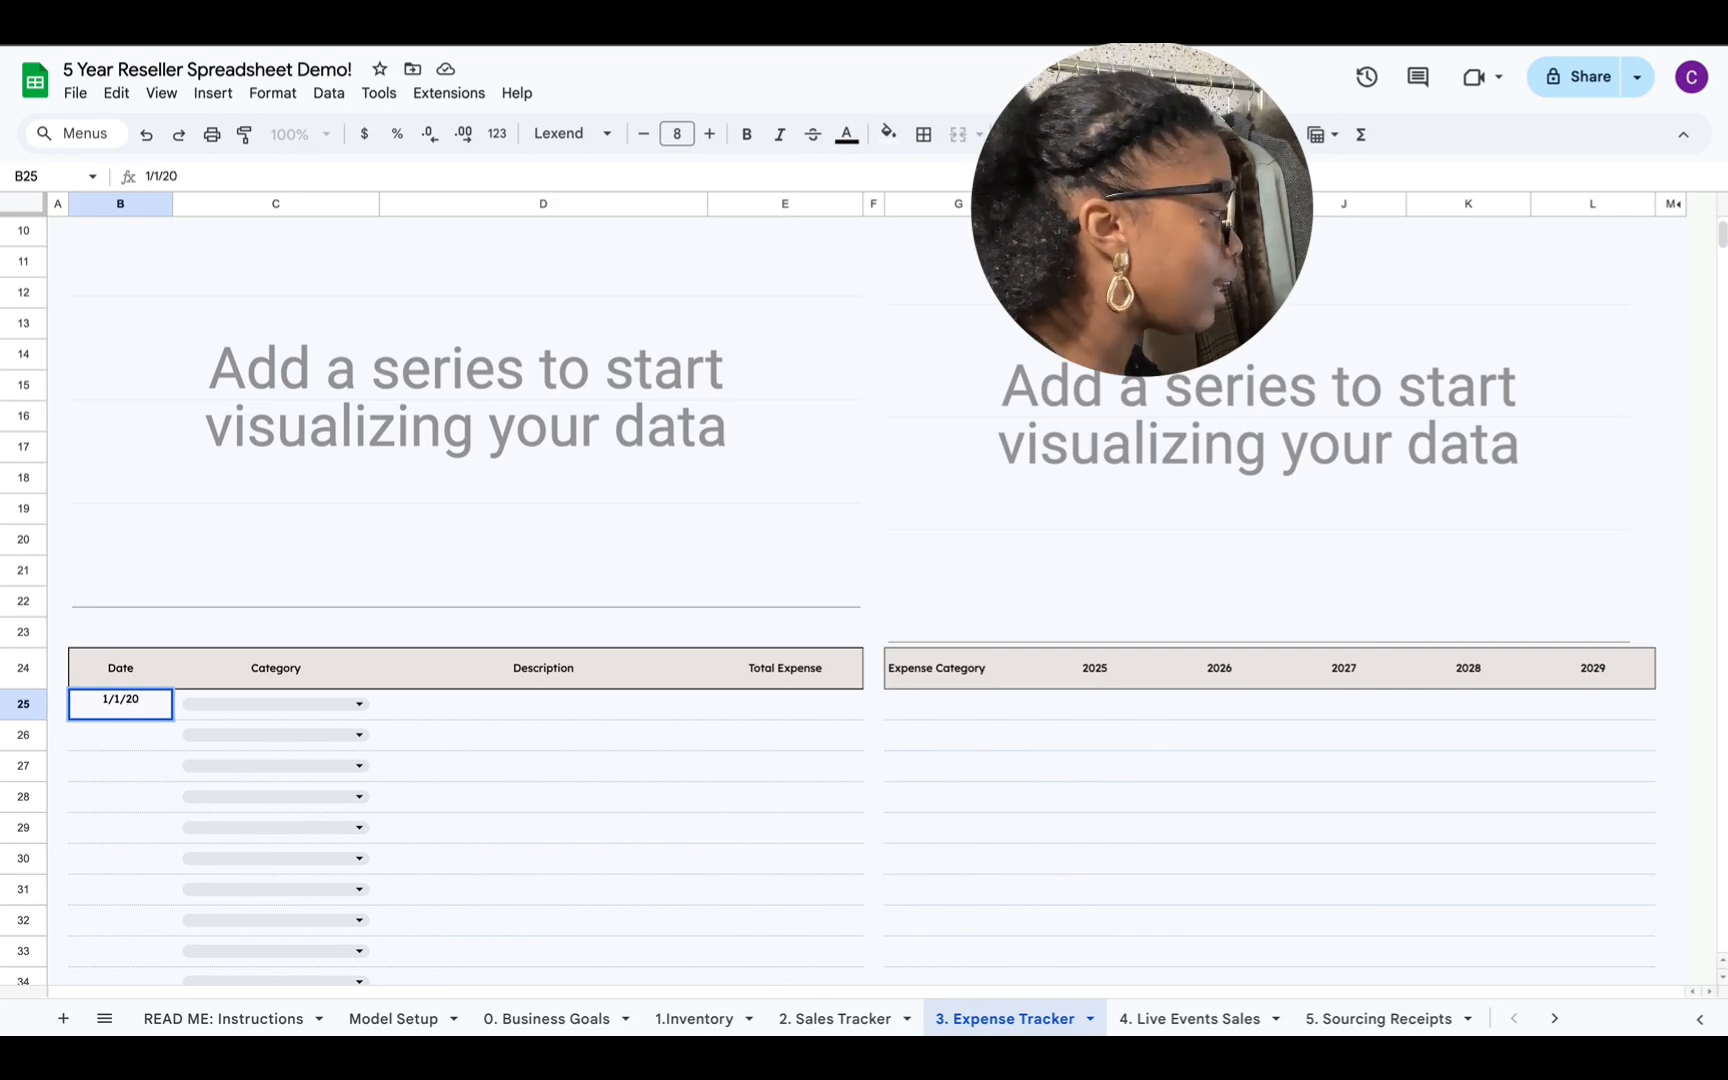
type("25")
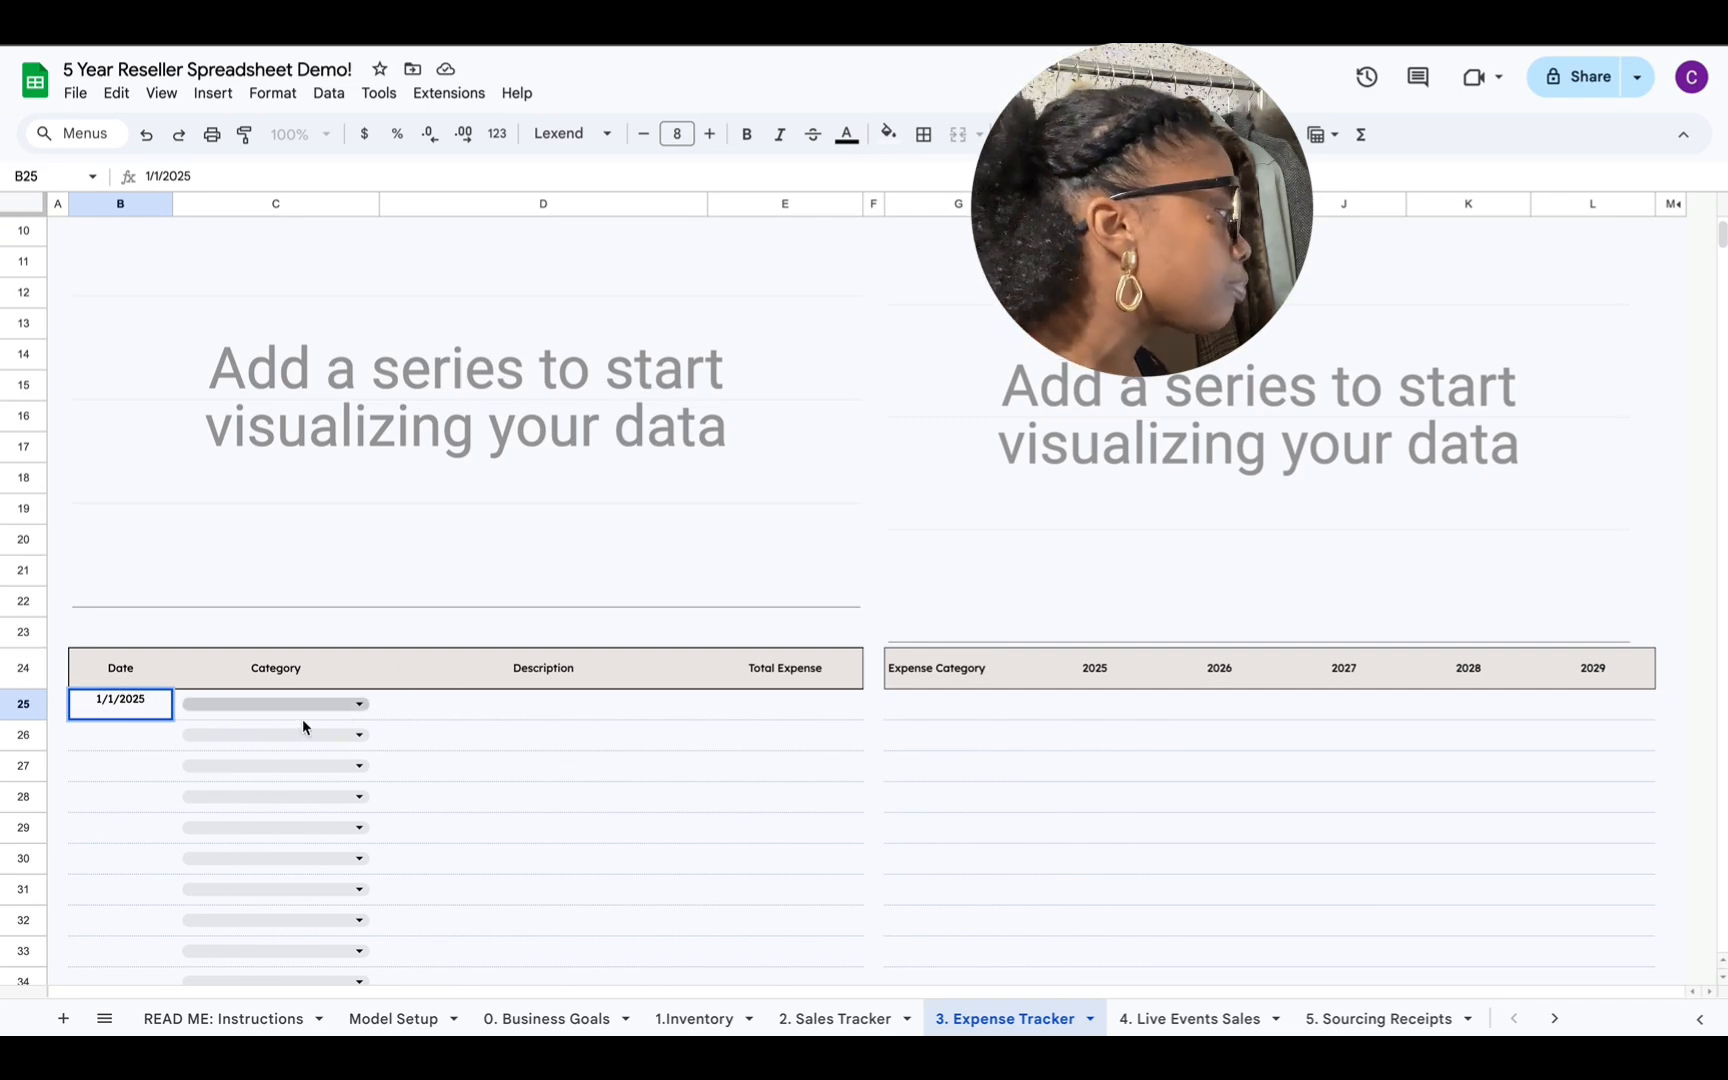
left_click(328, 713)
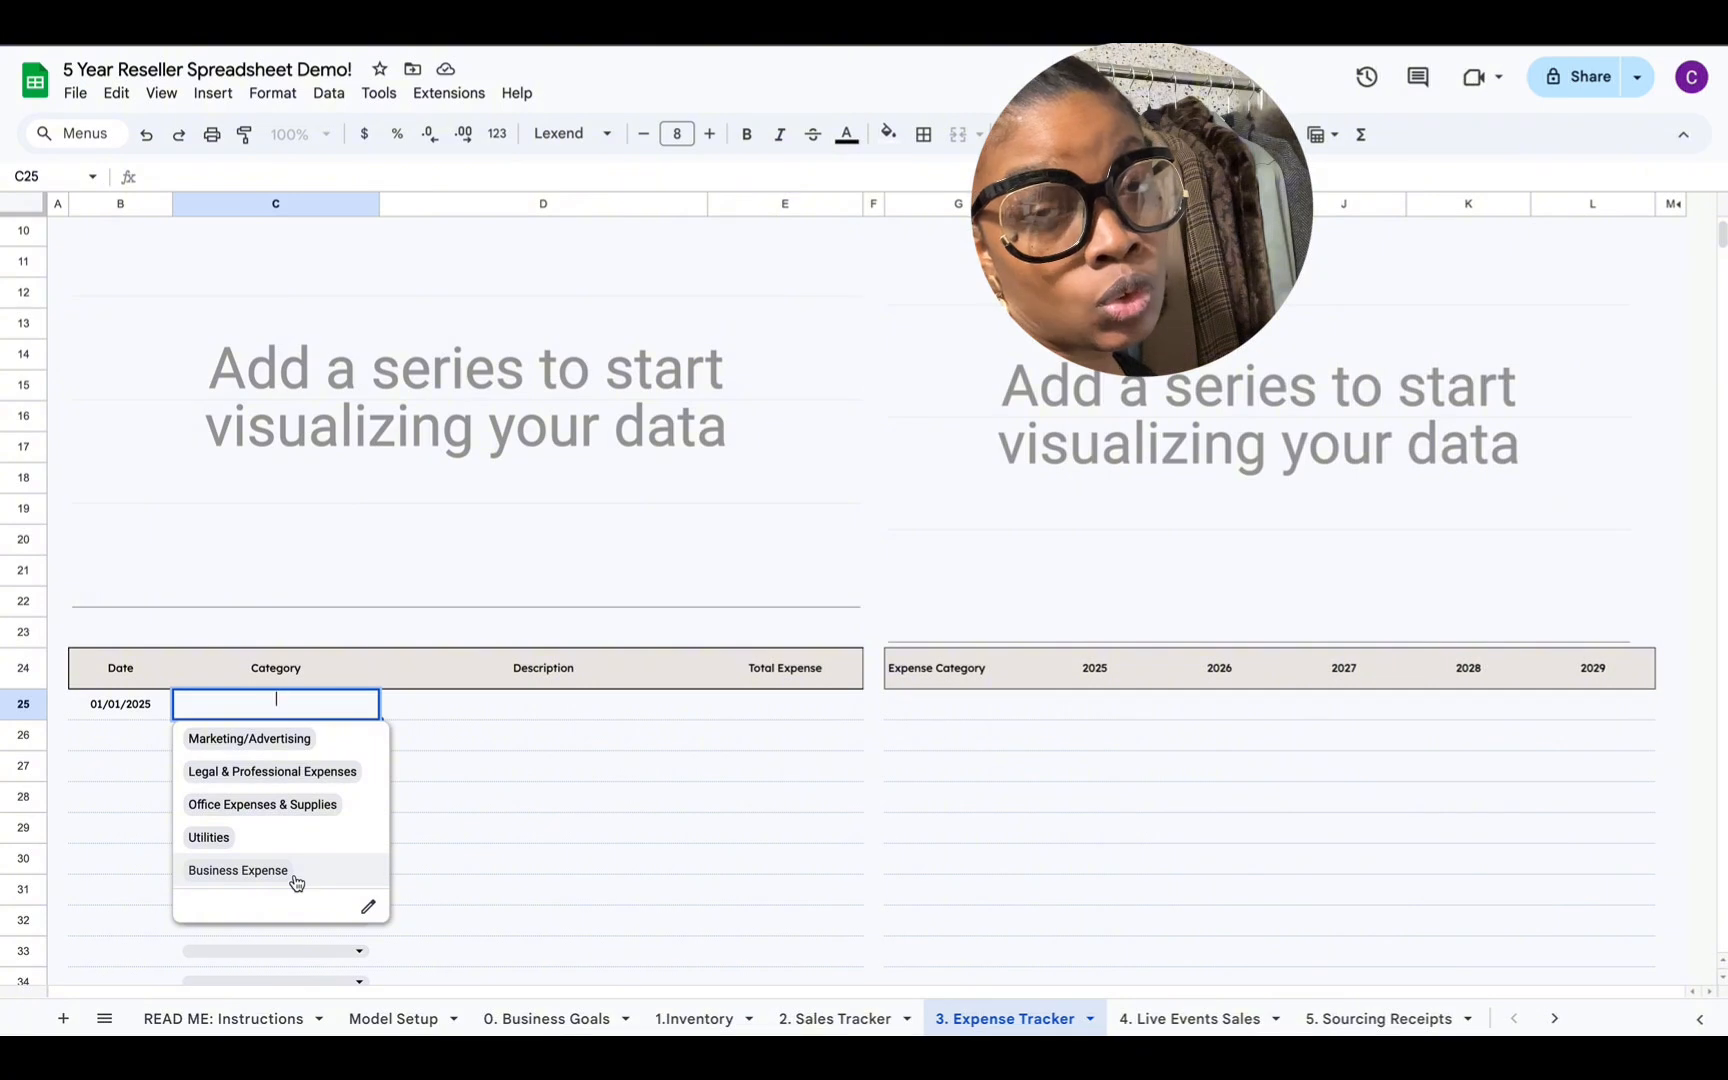
left_click(249, 806)
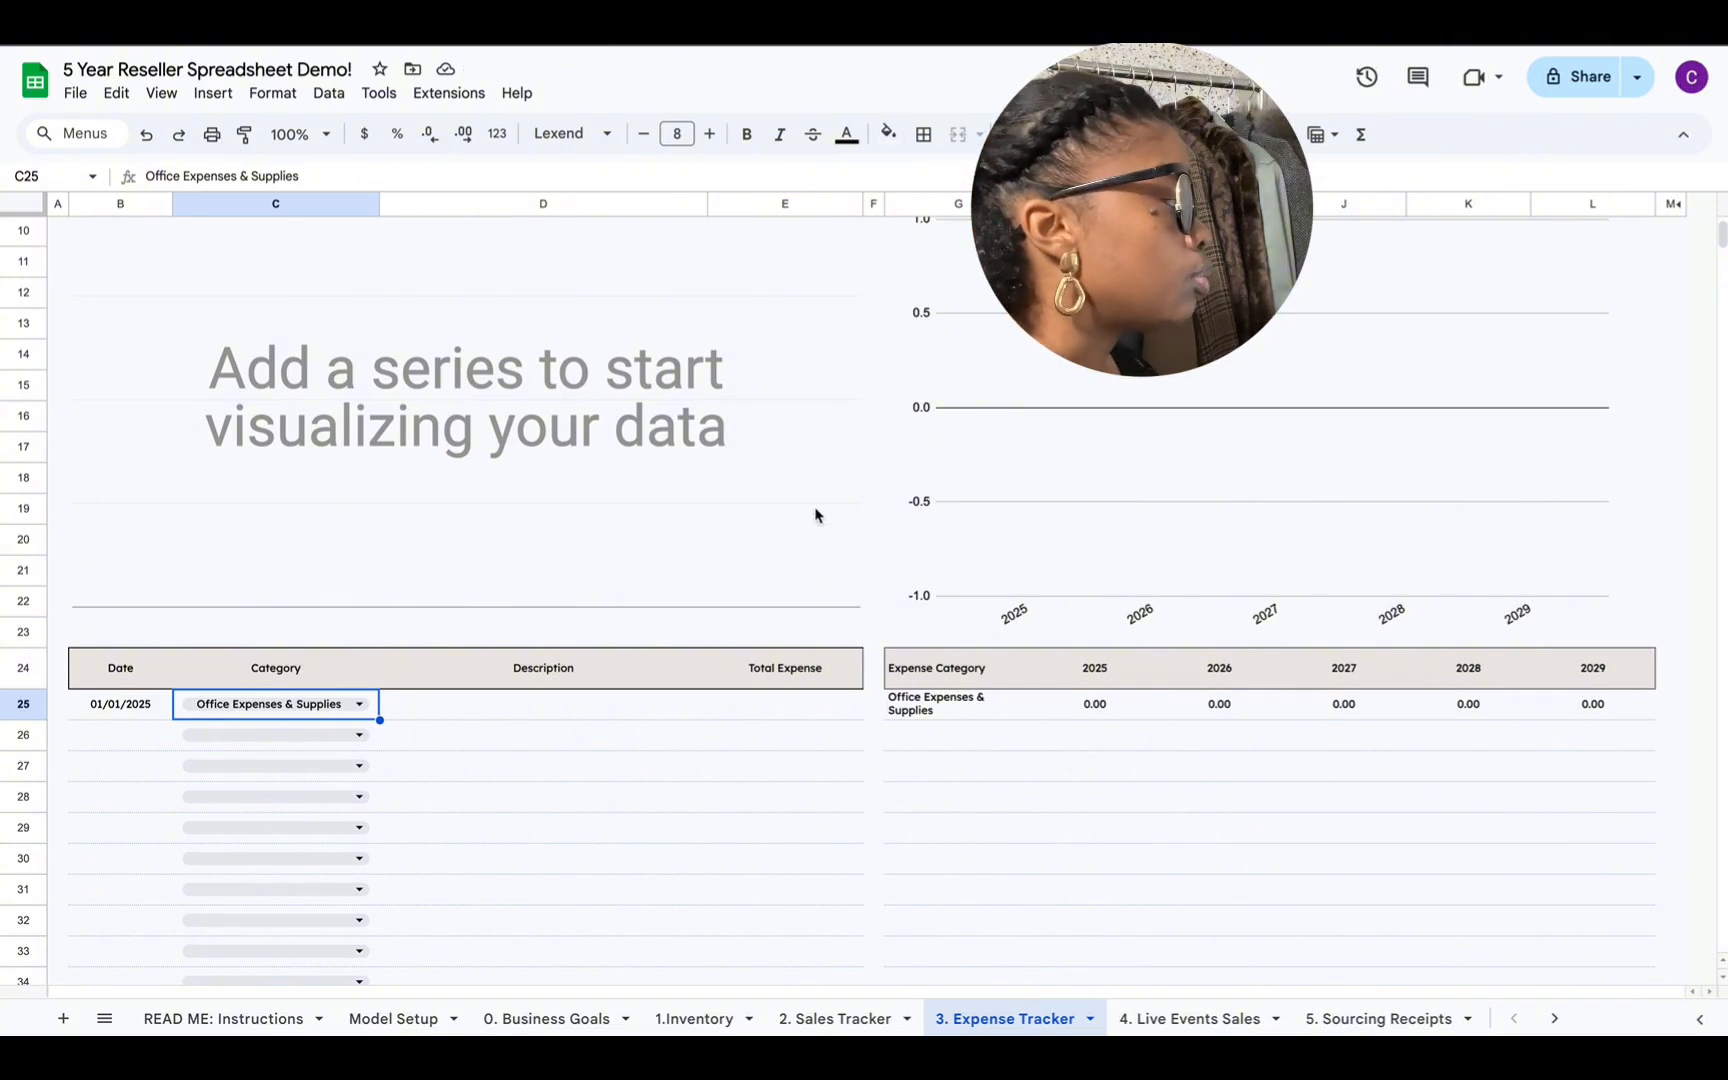
Step: Complete the row 25 expense with the description "tape,mailers" and a total expense of 30.00
left_click(500, 707)
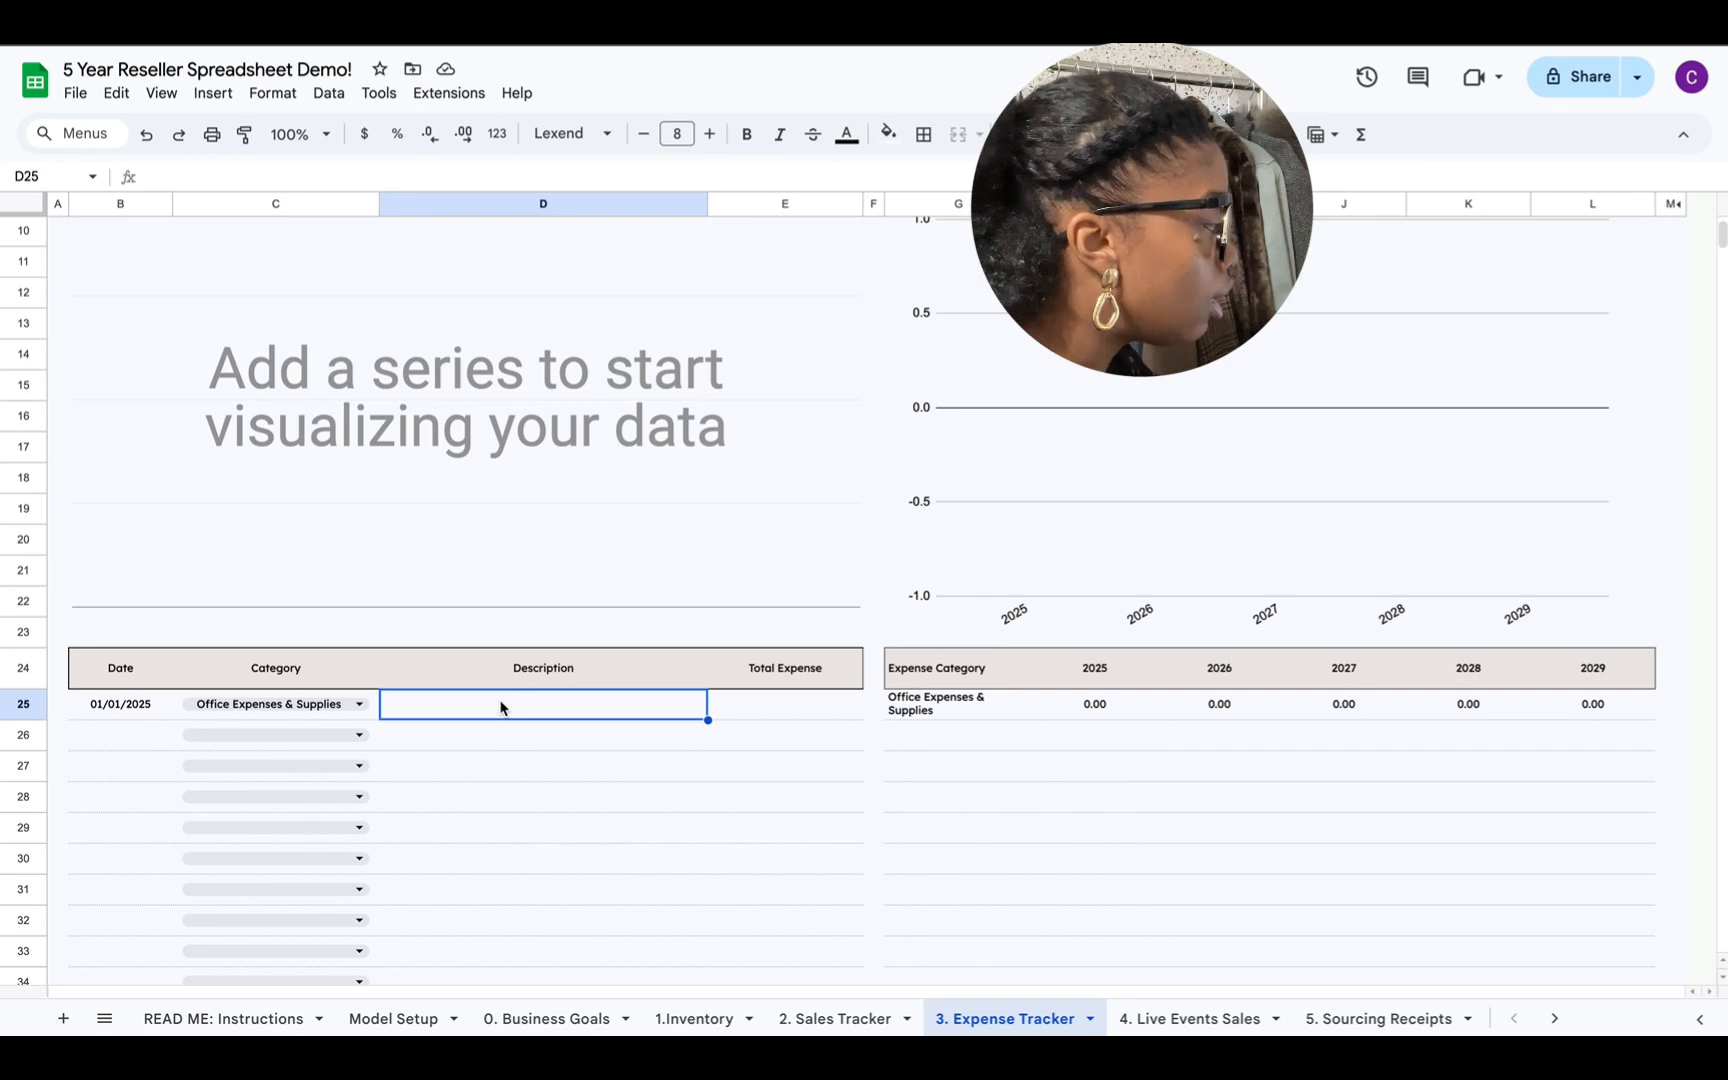
type("ta")
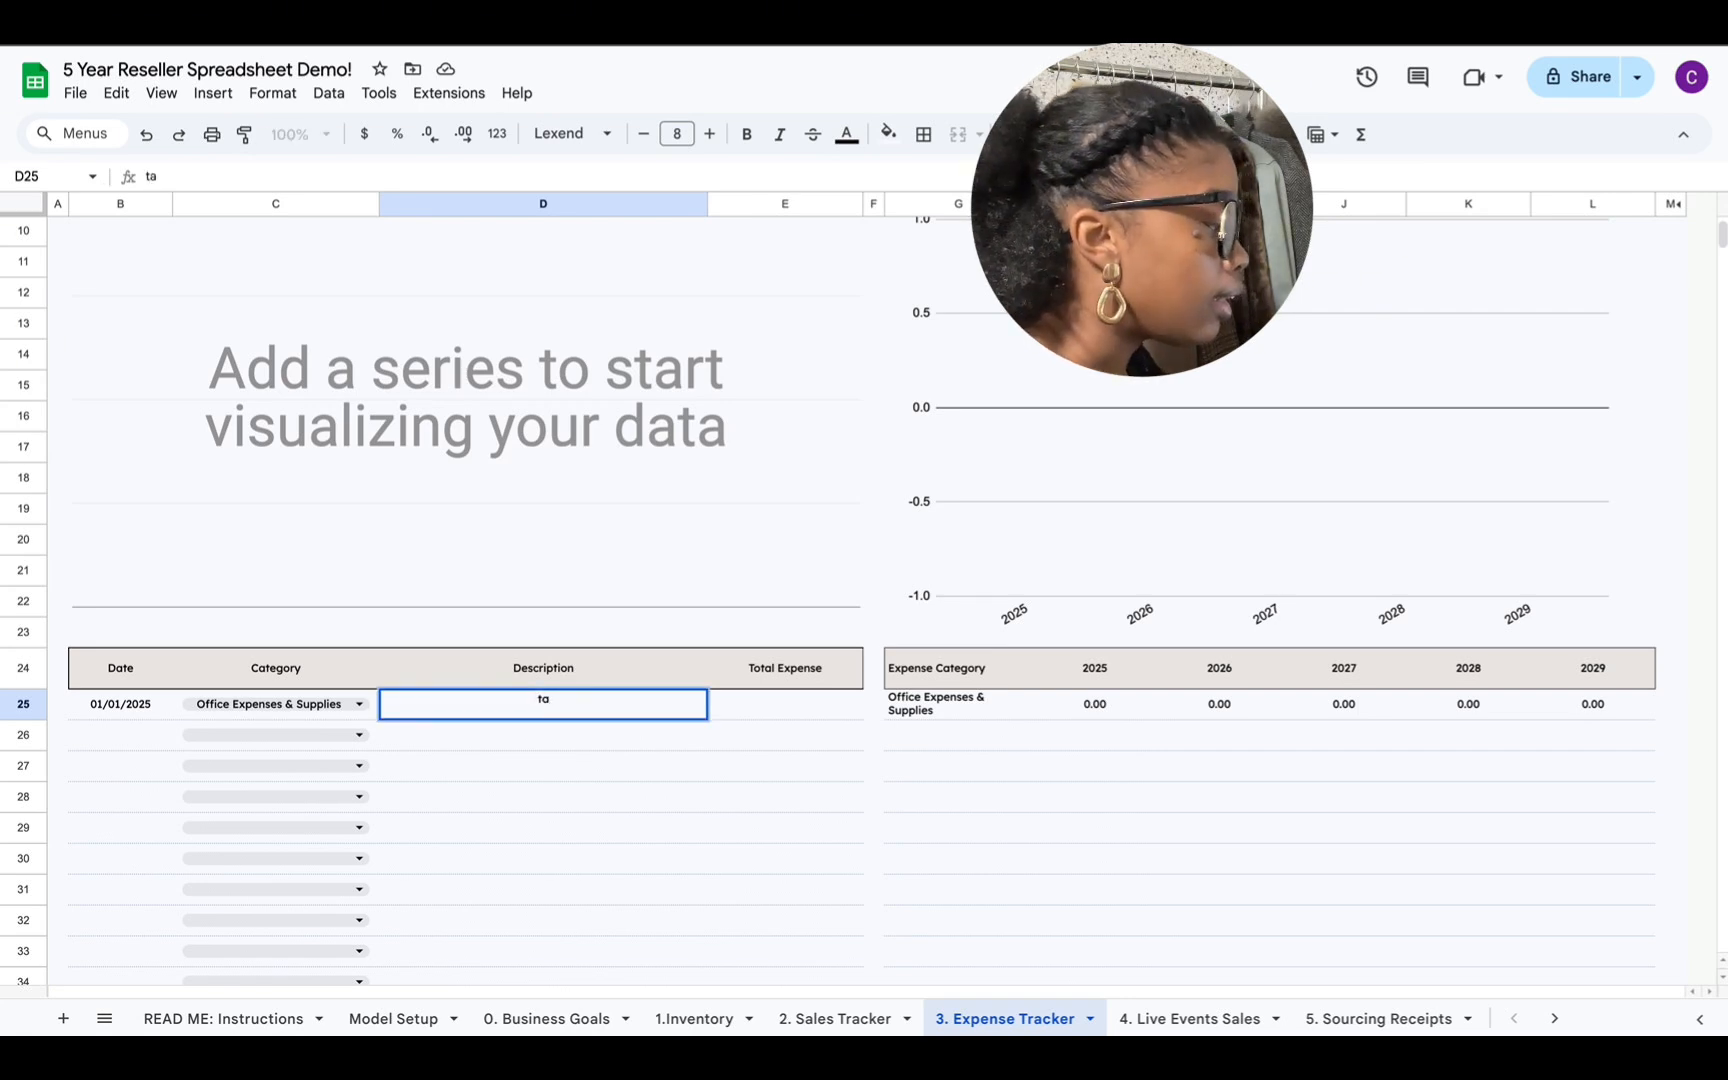
type("pe,")
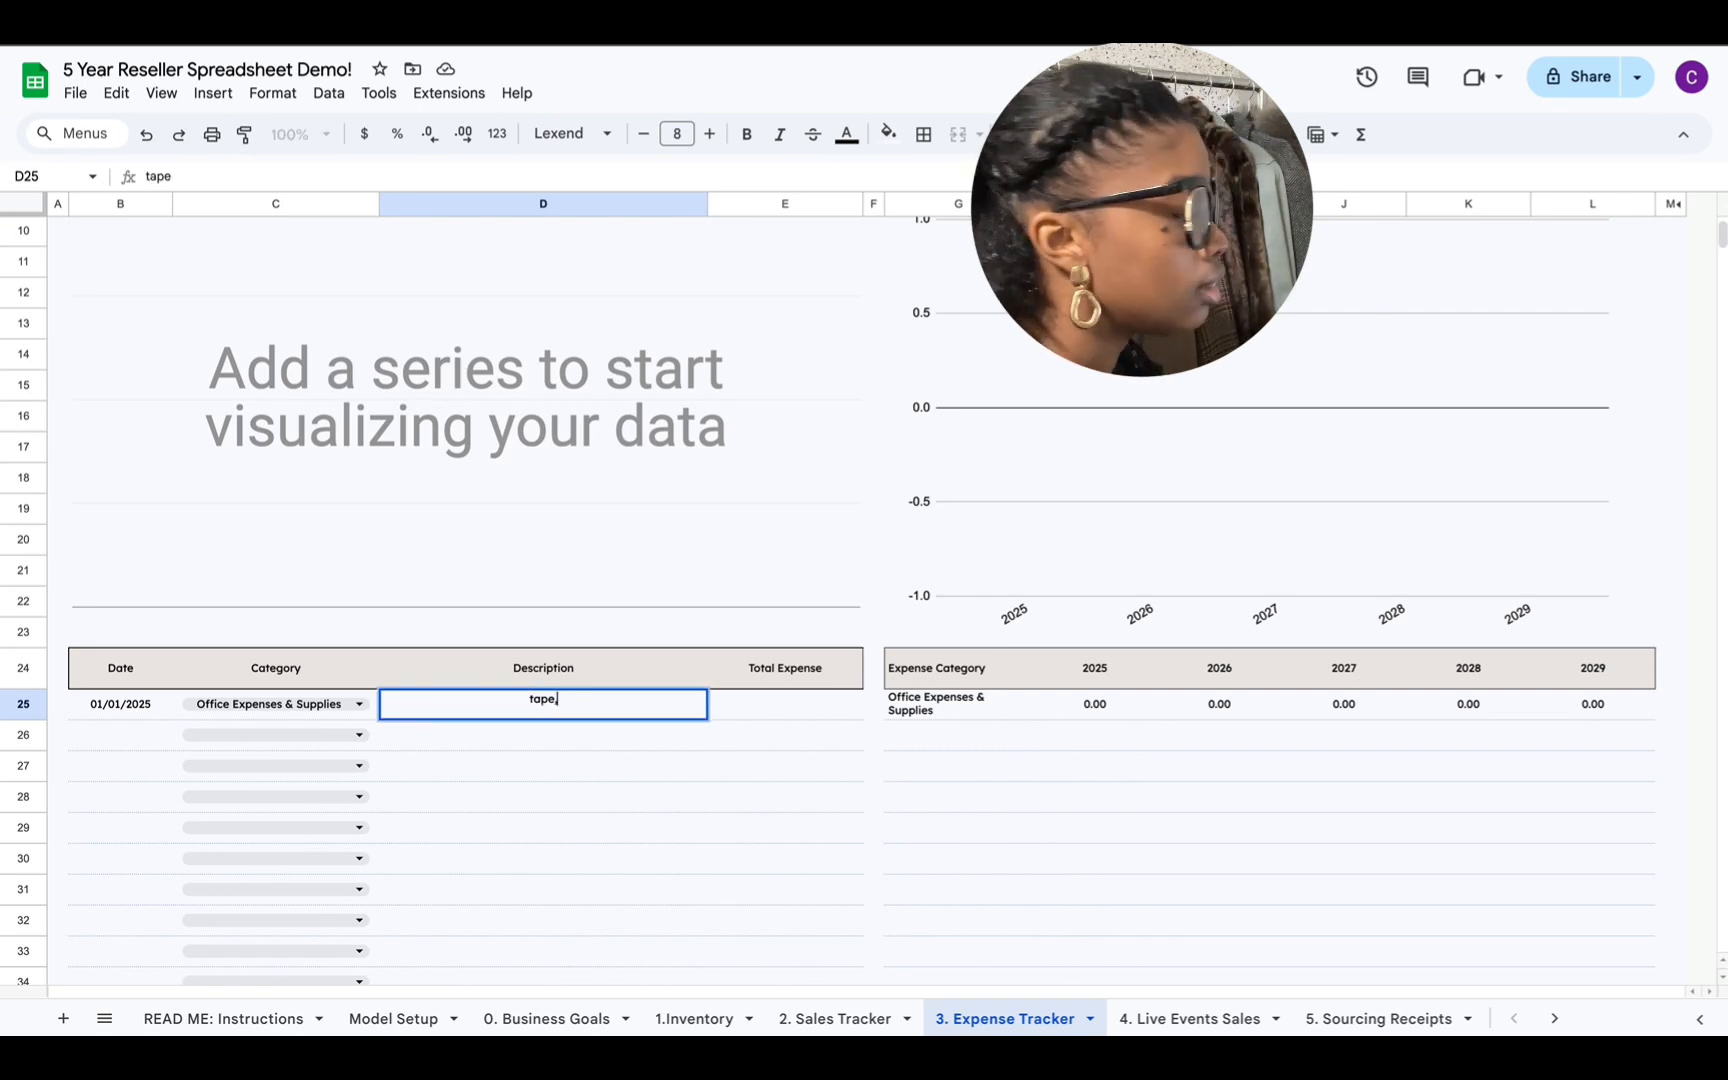
type("mailers")
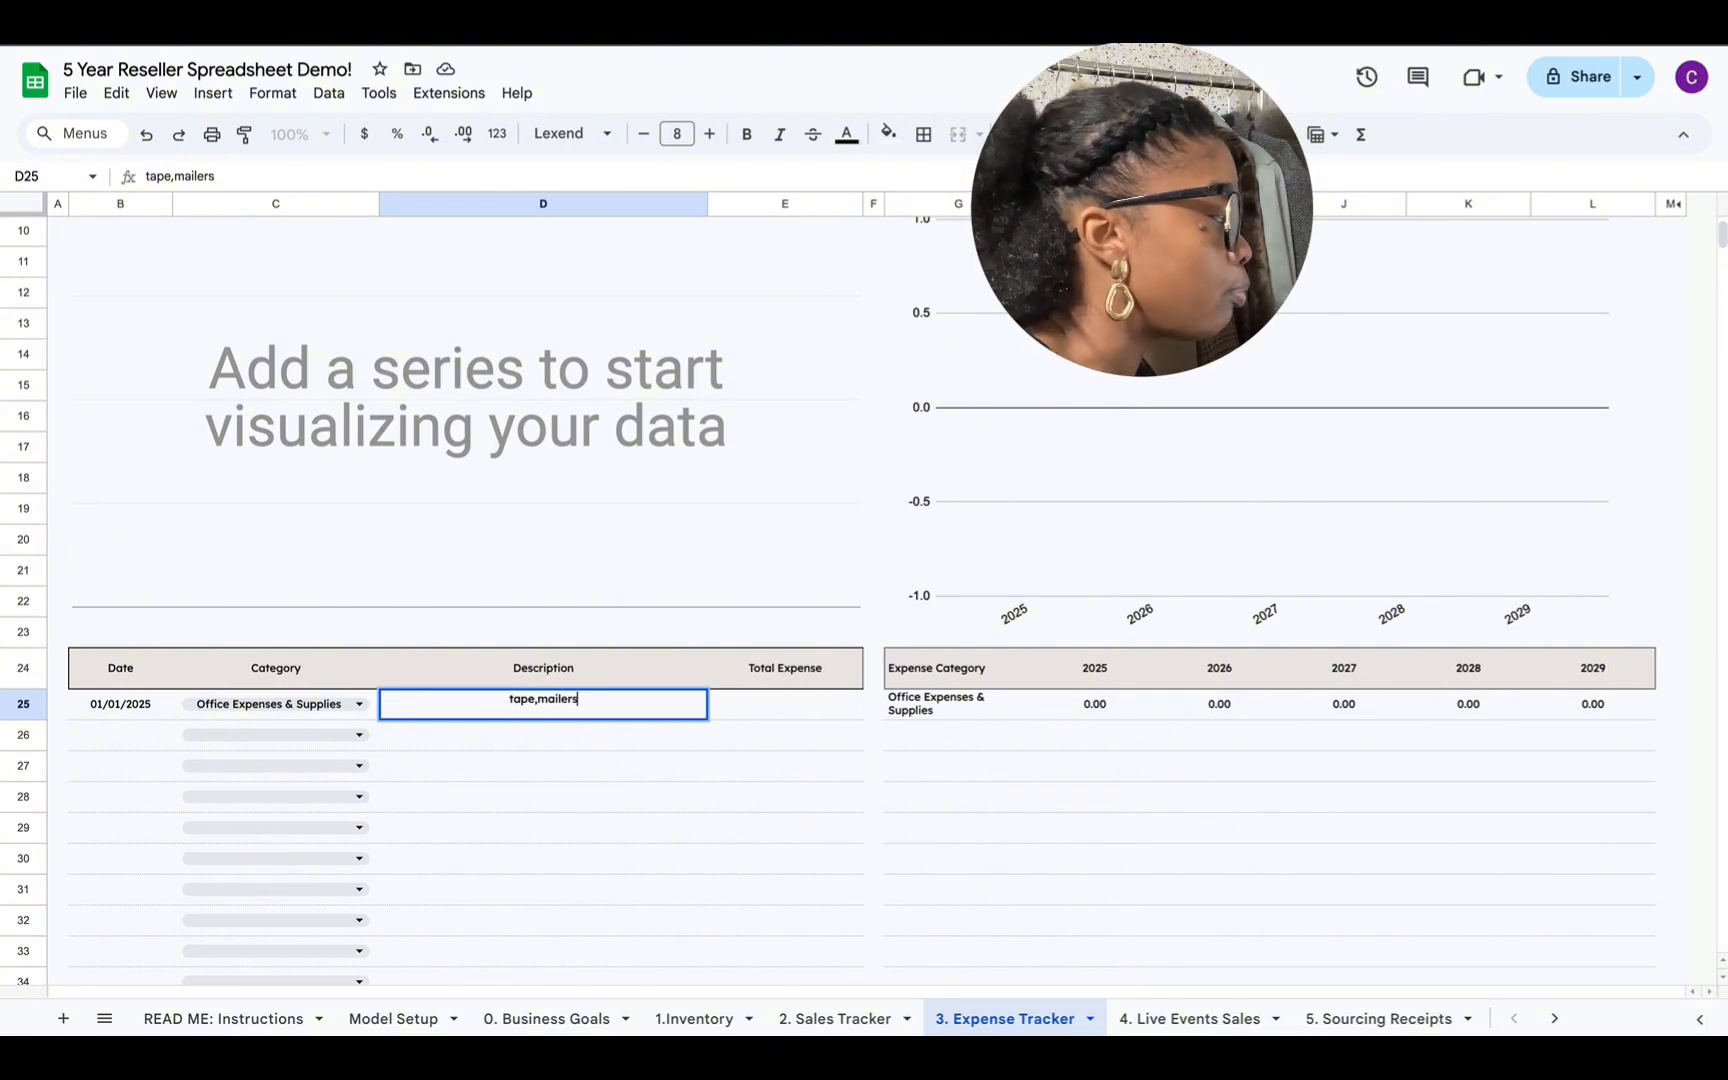
left_click(755, 706)
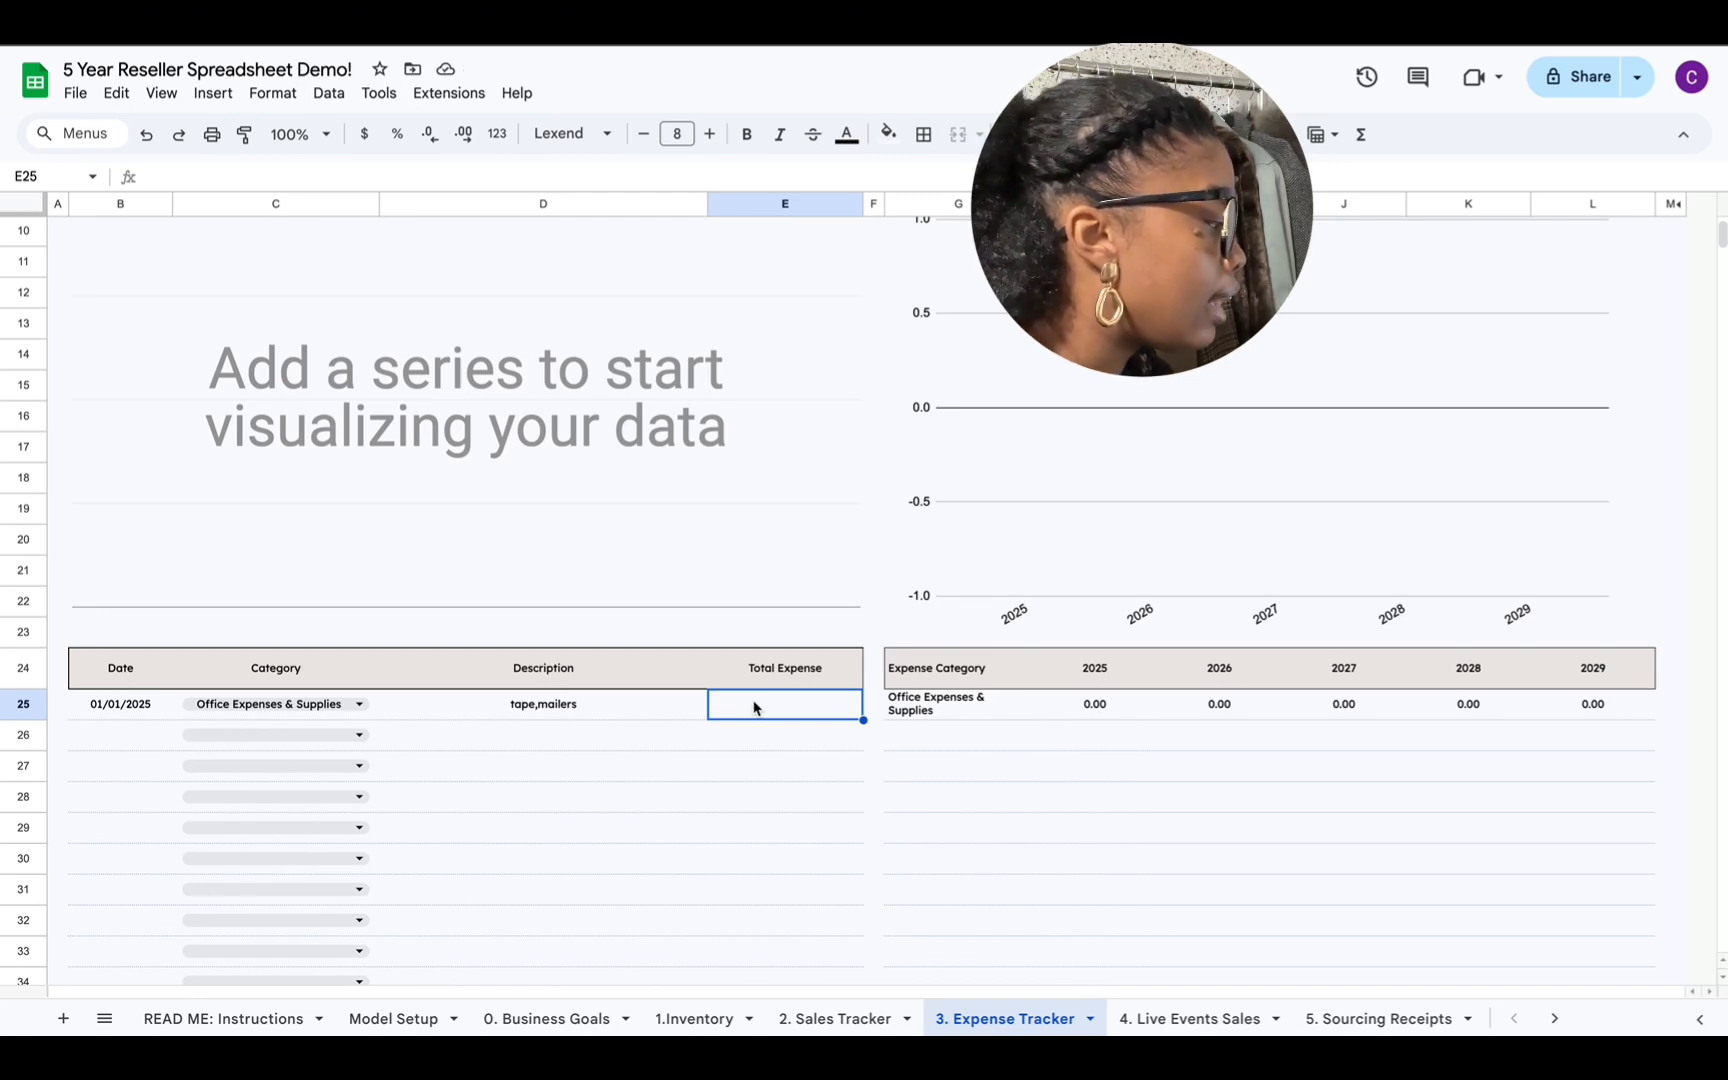
type("30.00")
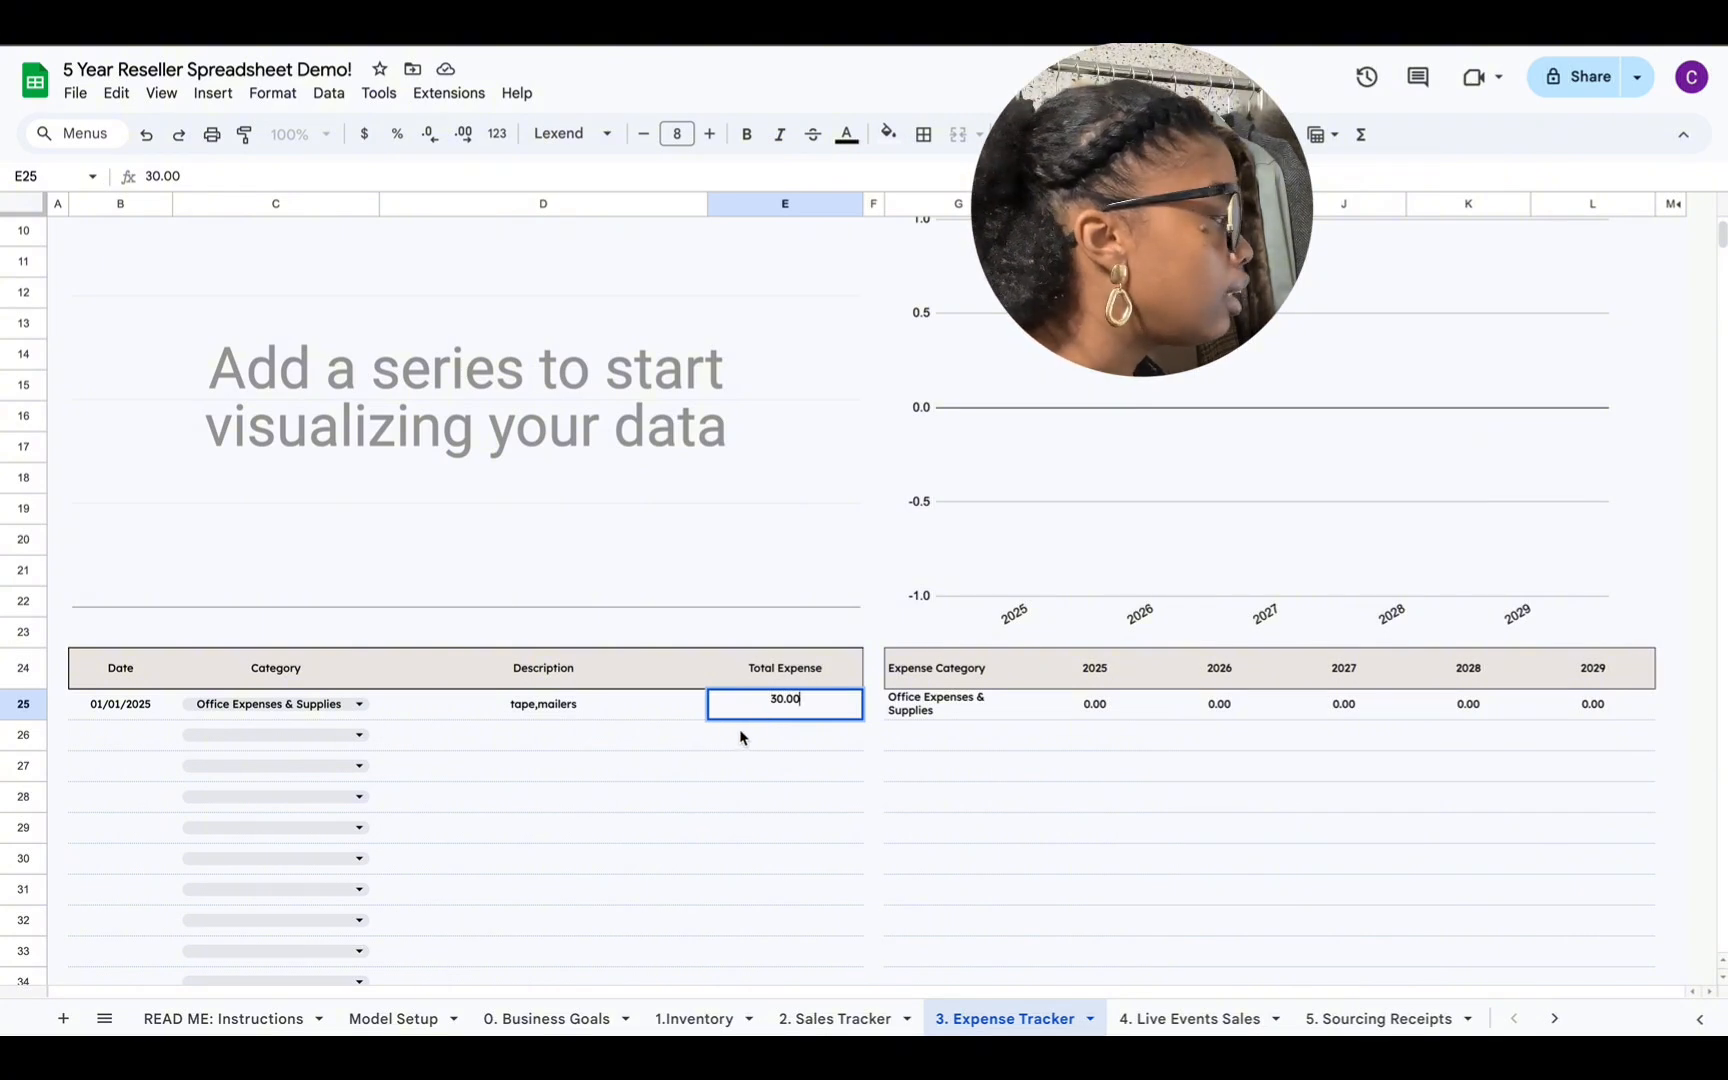
left_click(767, 744)
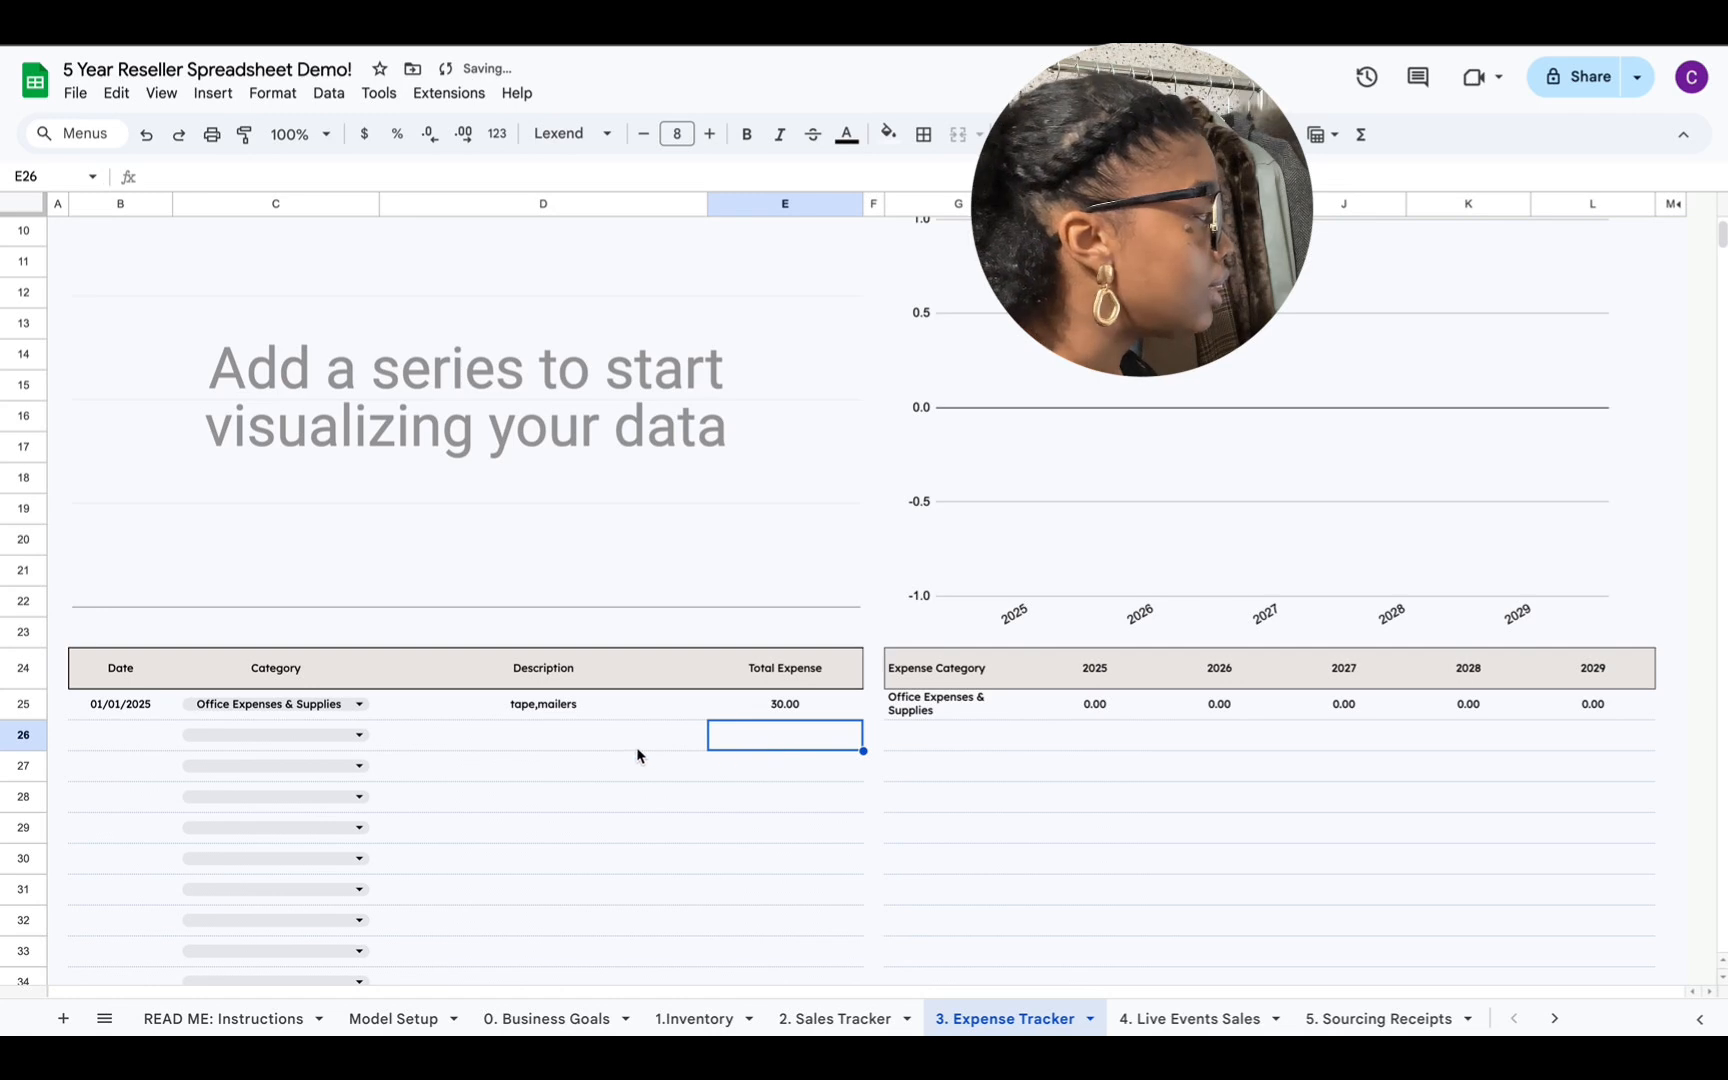
Step: Start a second expense in row 26 with the date 01/2/2025 and the category Legal & Professional Expenses
scroll(518, 824, "up", 3)
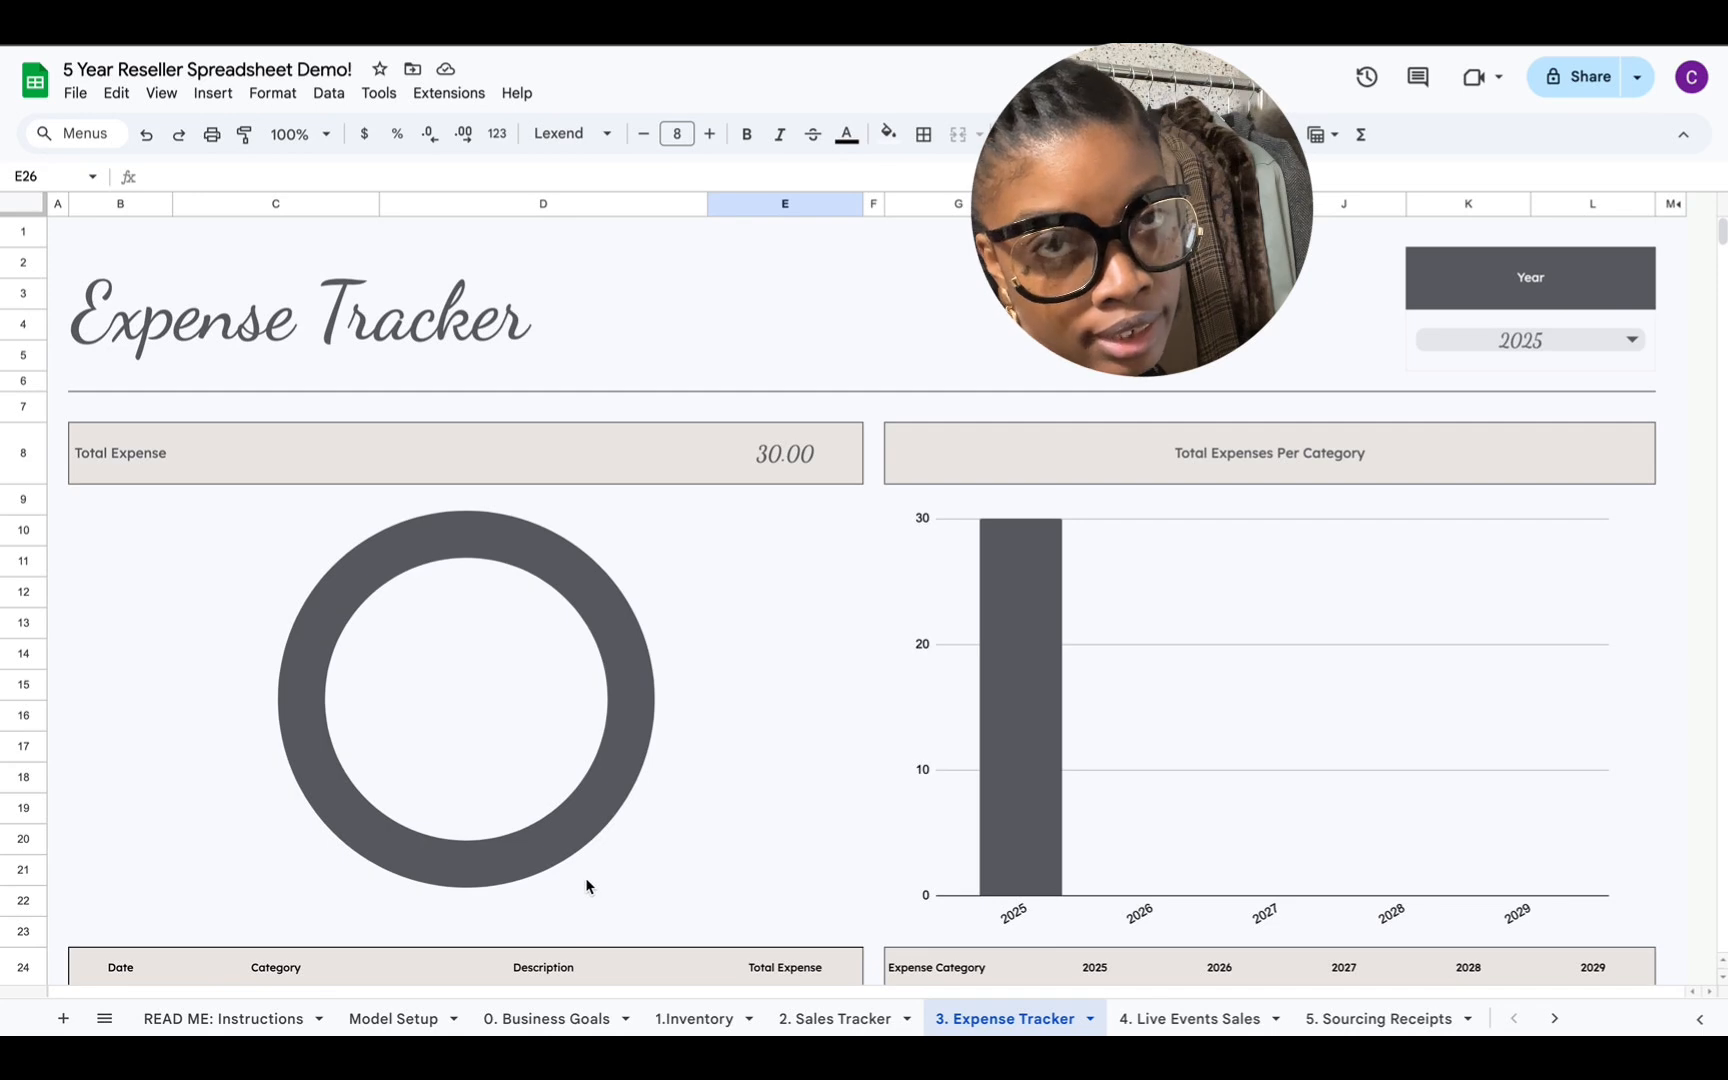
scroll(585, 878, "down", 1)
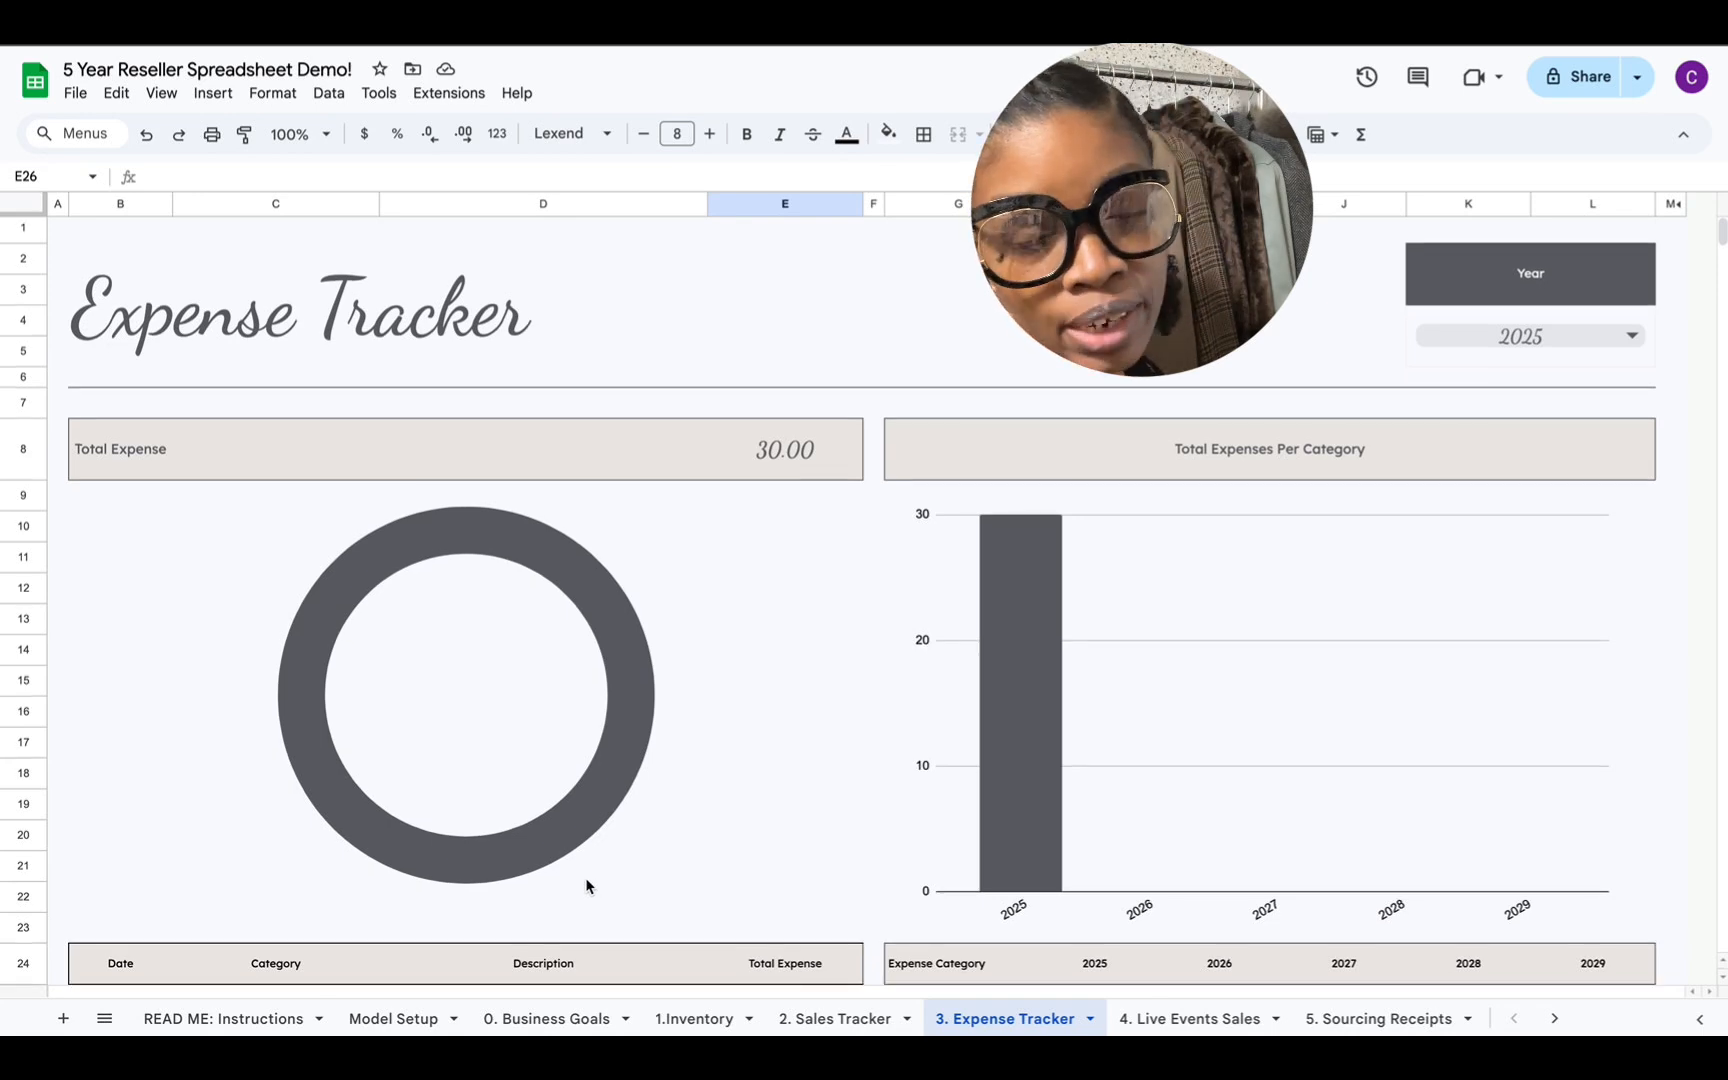
scroll(585, 878, "down", 5)
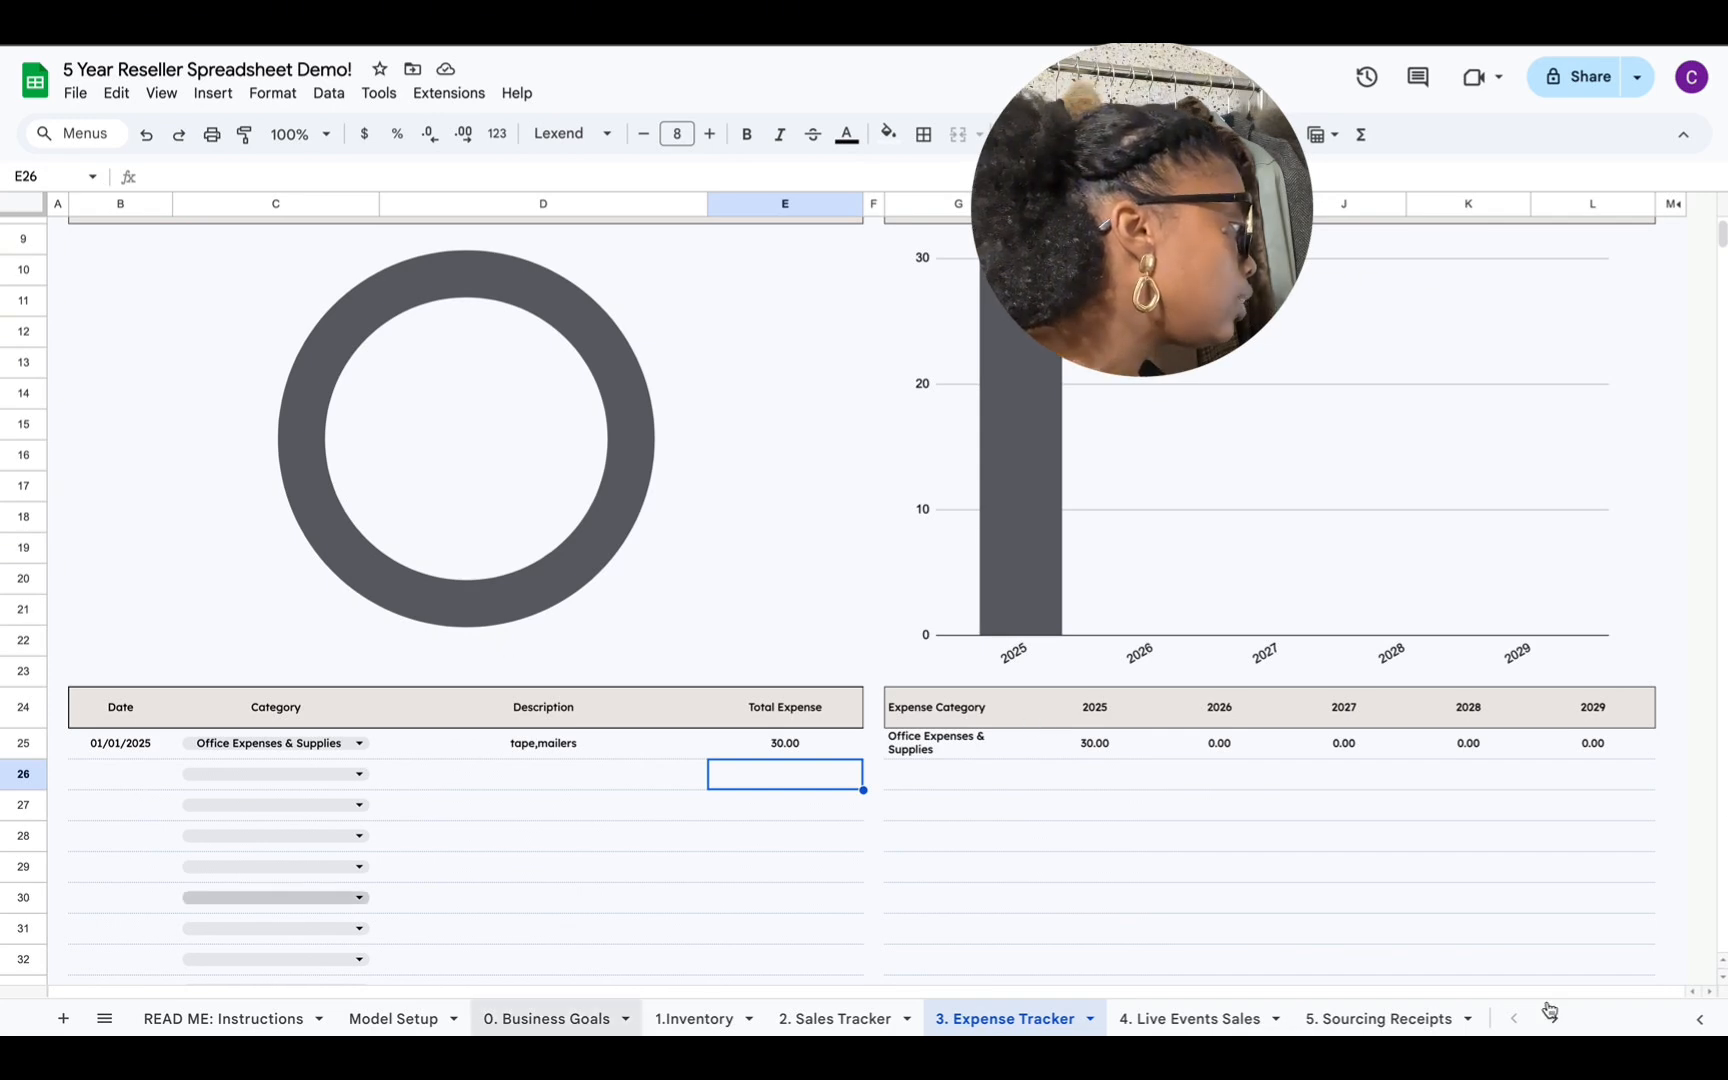
left_click(137, 768)
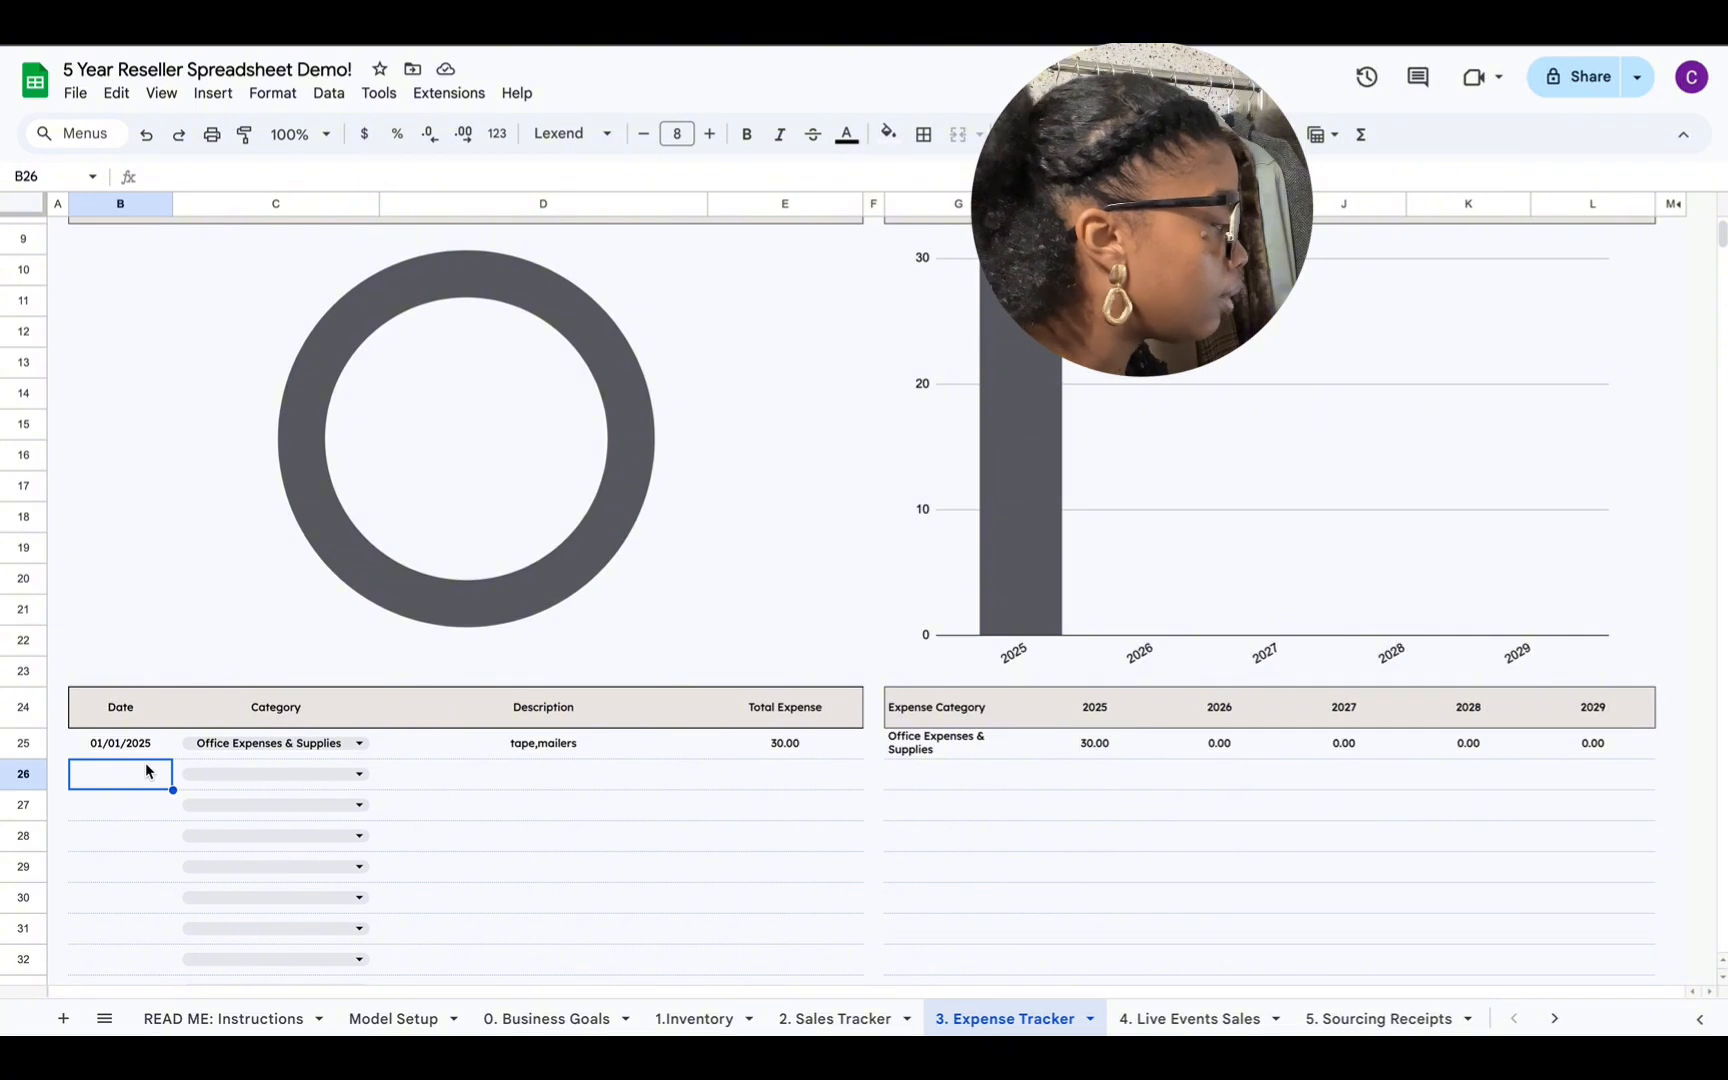
type("01/")
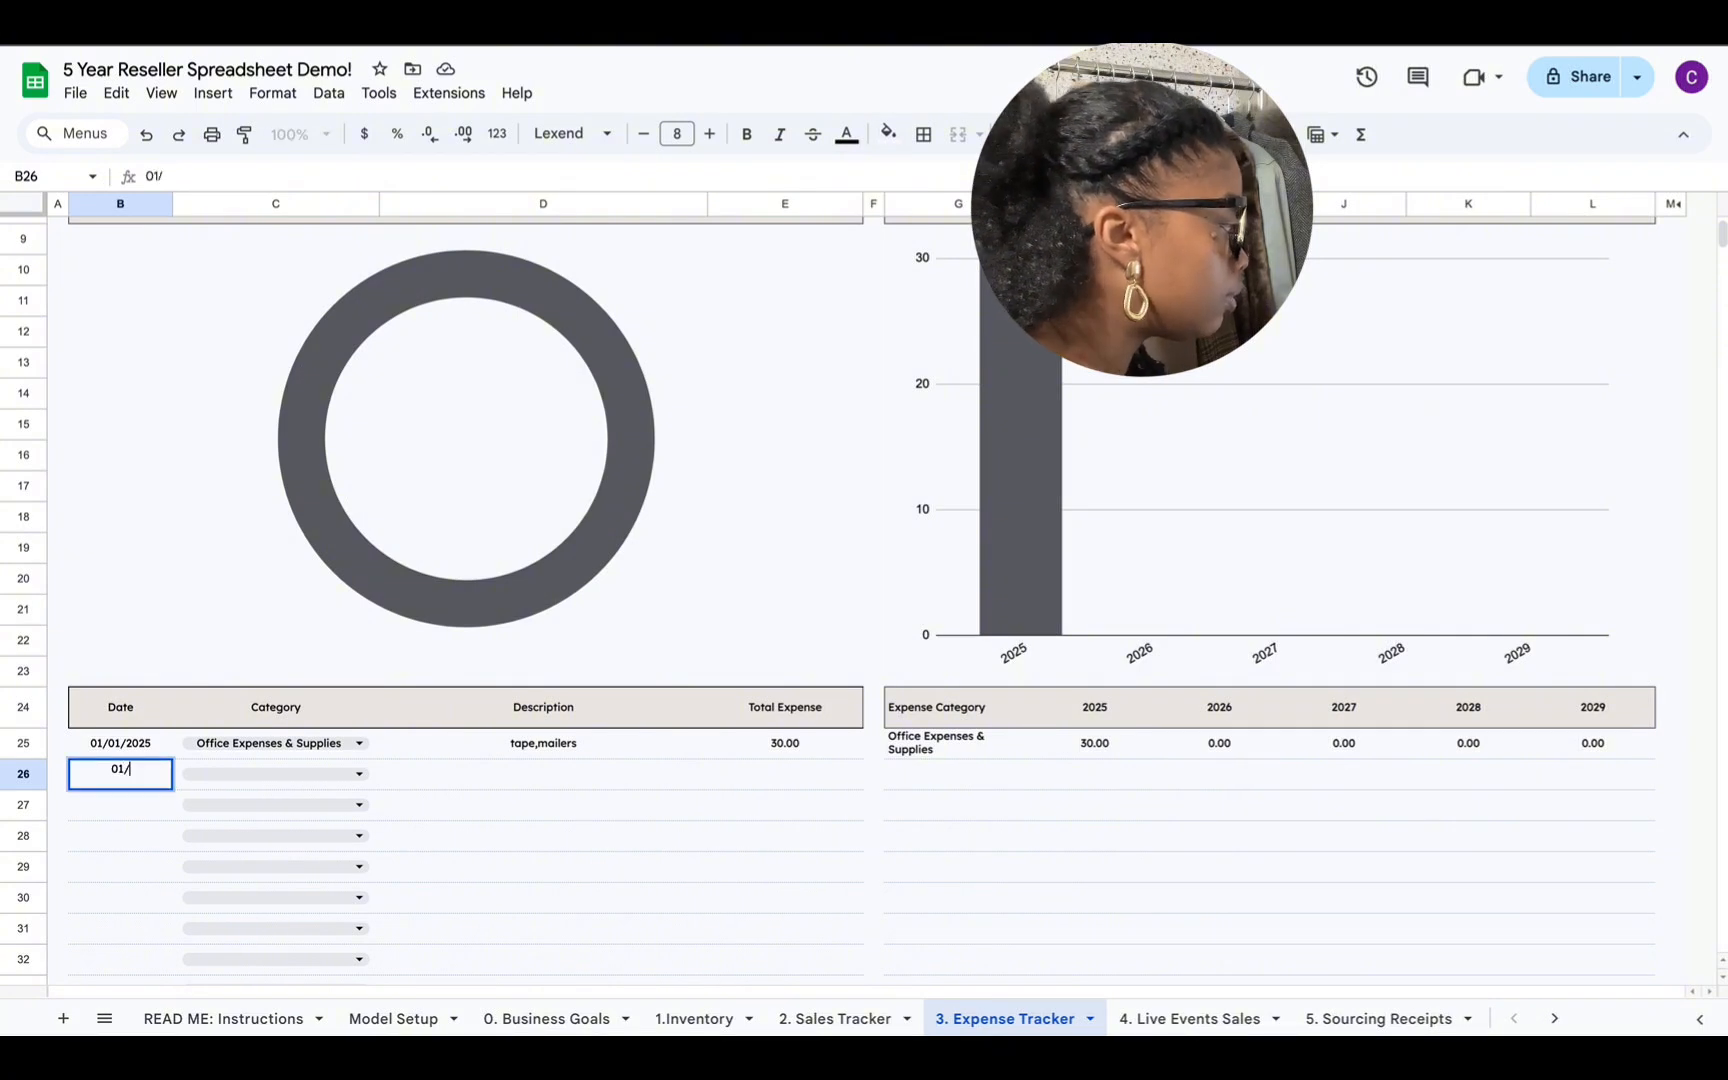
type("02/")
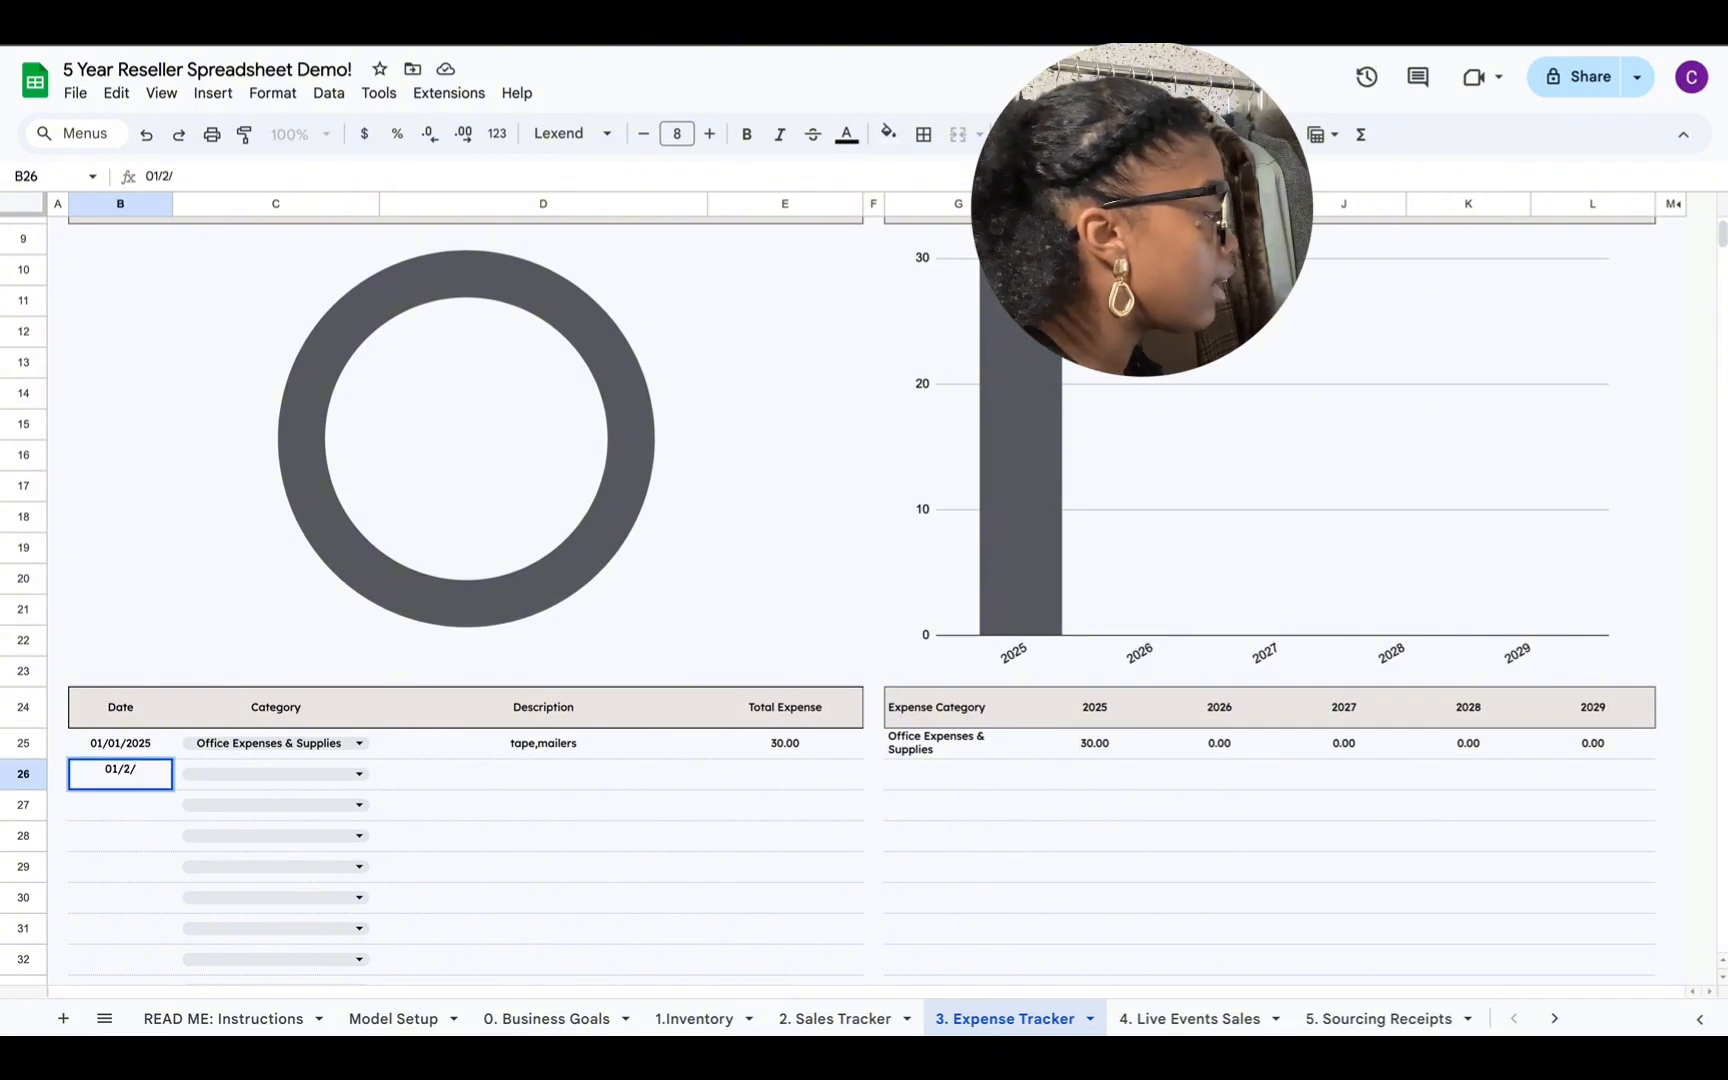
type("2025")
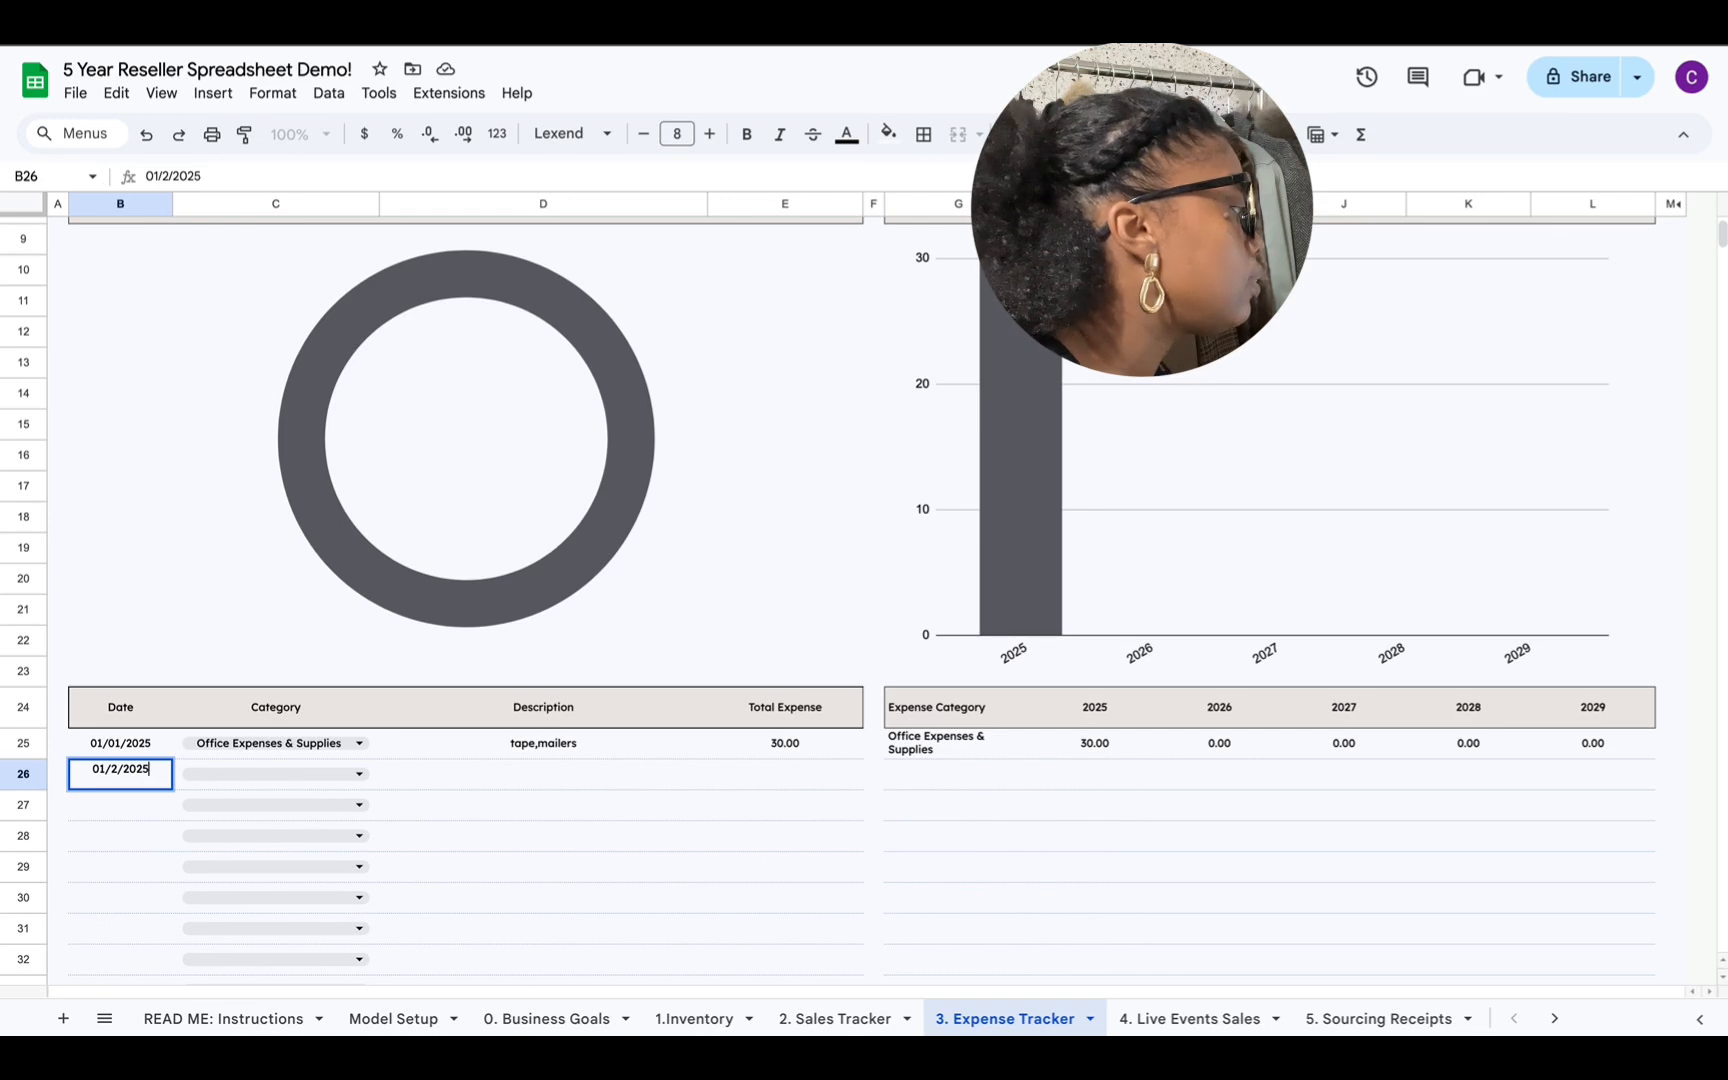
left_click(359, 782)
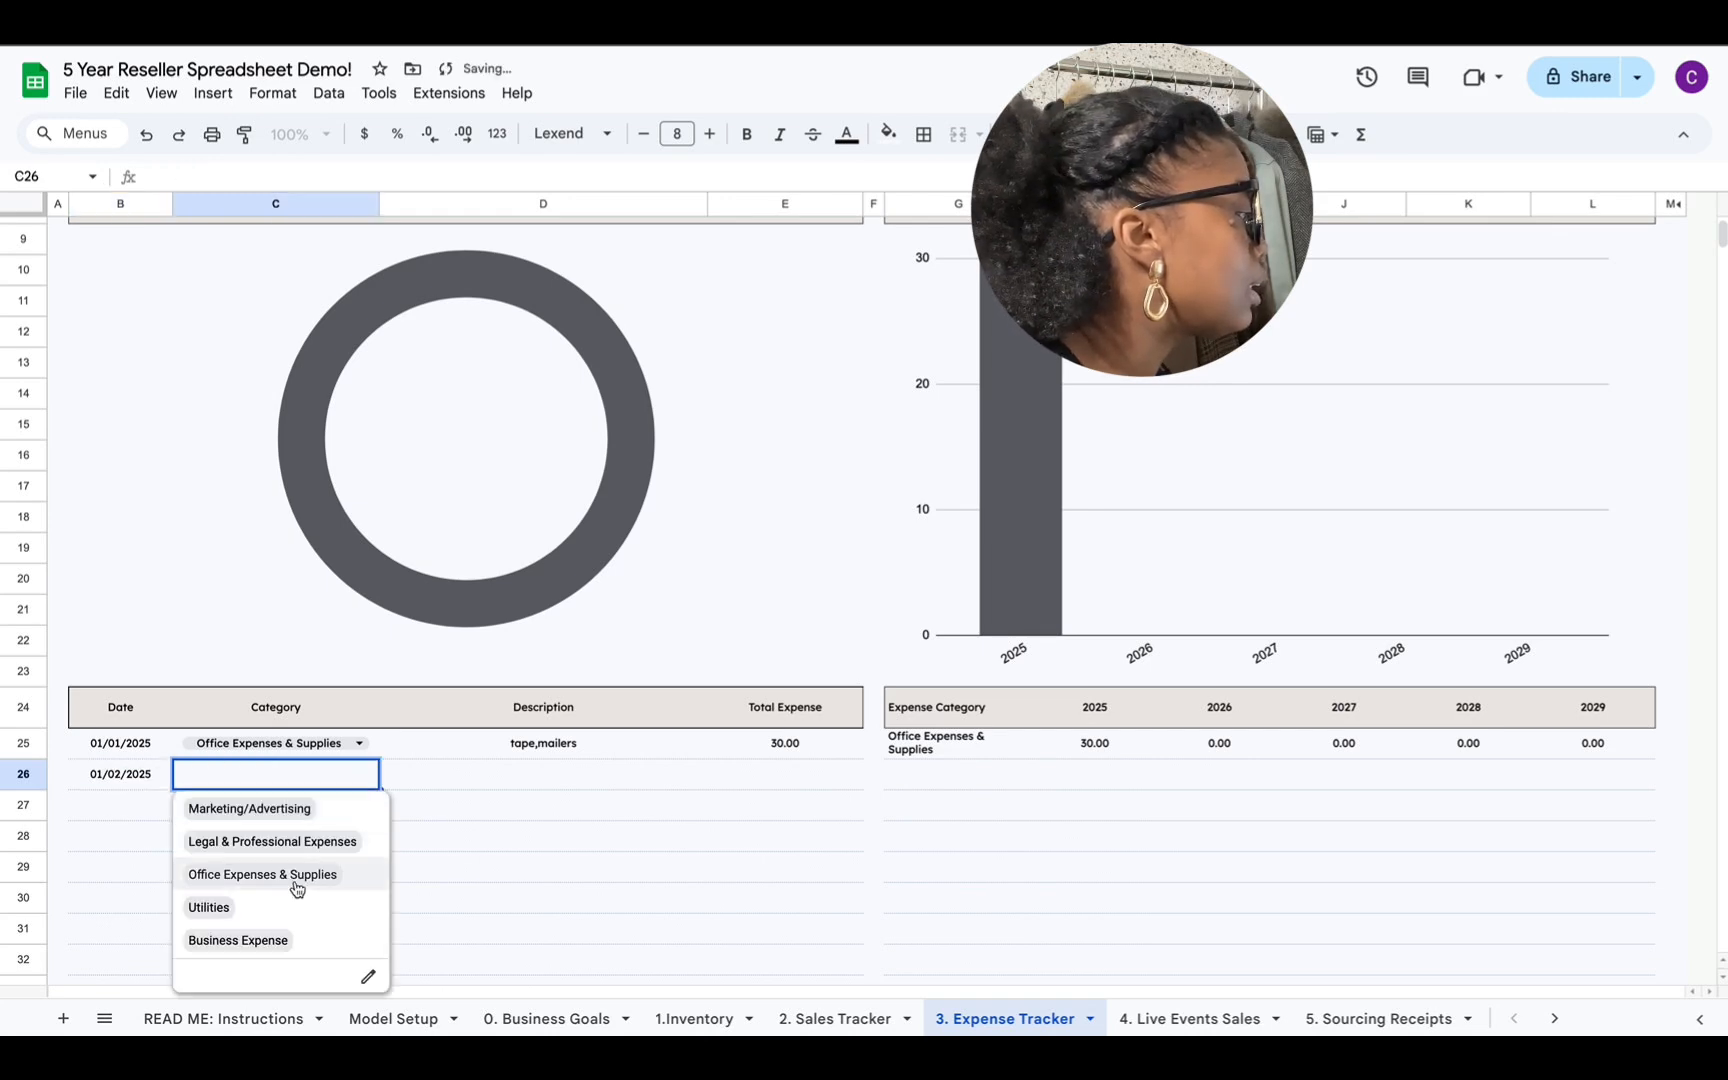
left_click(312, 842)
Step: Complete the row 26 expense with the description "taxes" and a total expense of 320.00
left_click(510, 787)
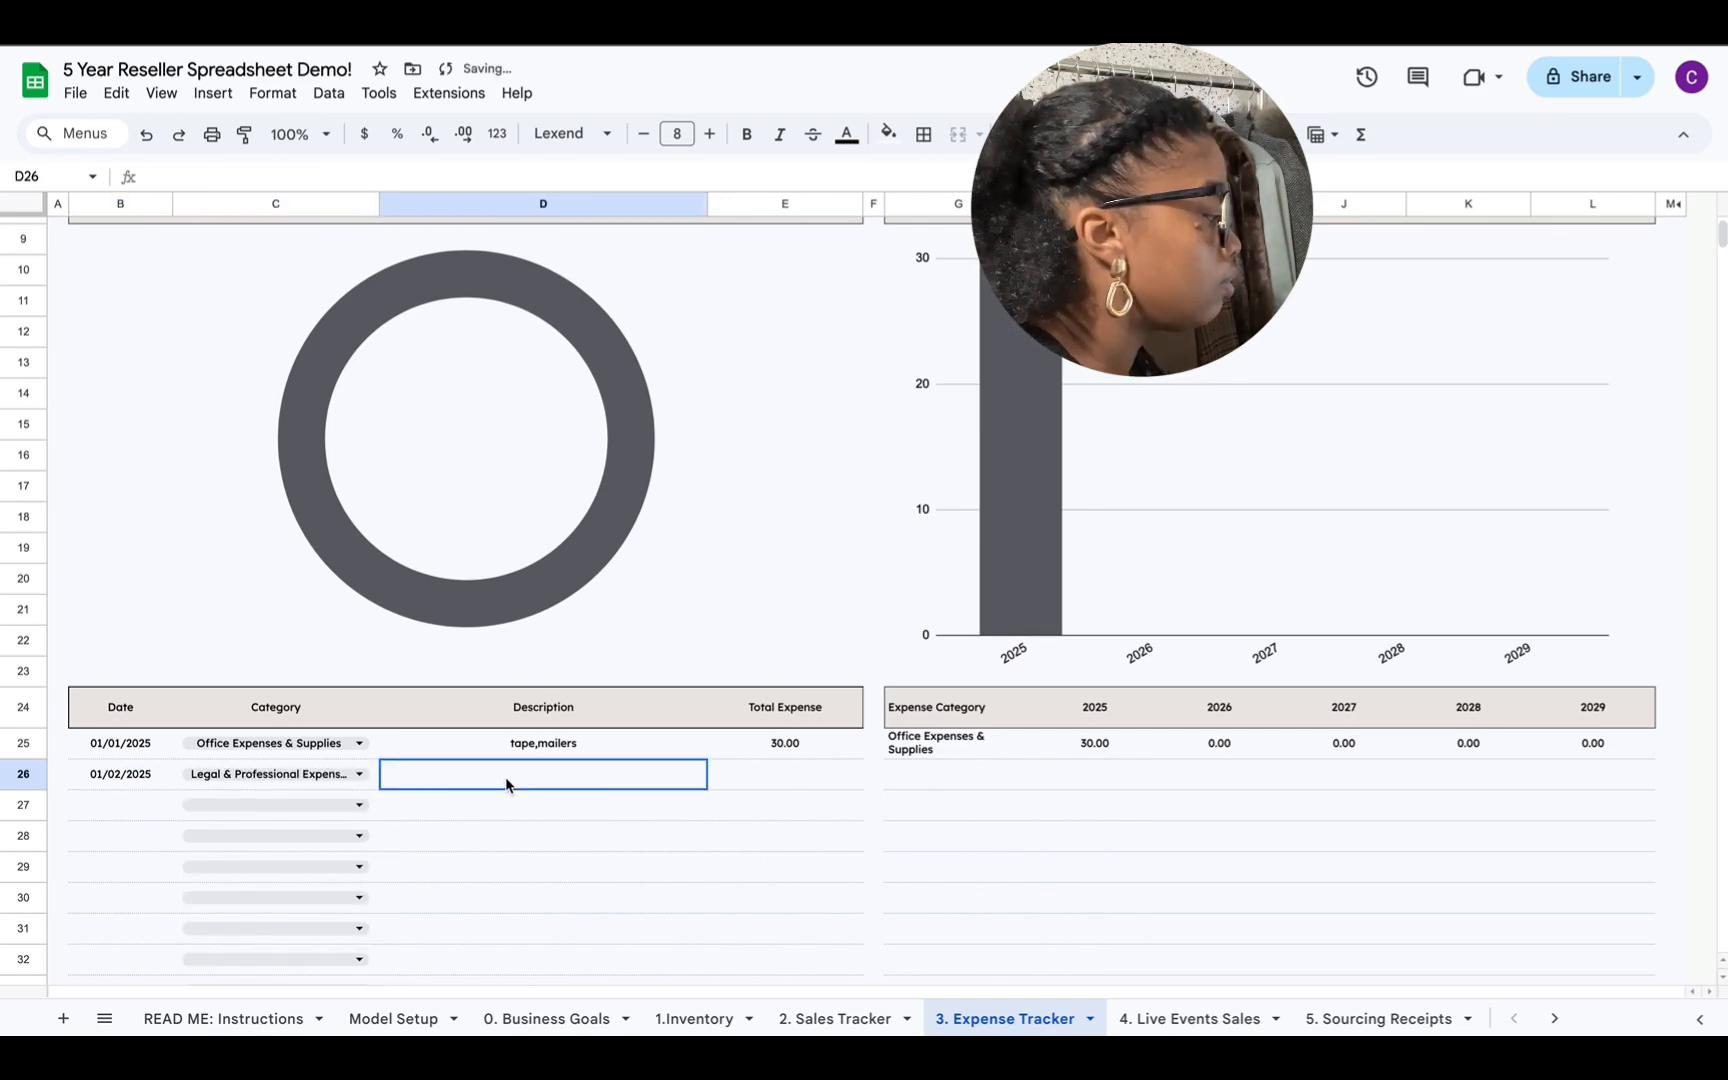
type("ta")
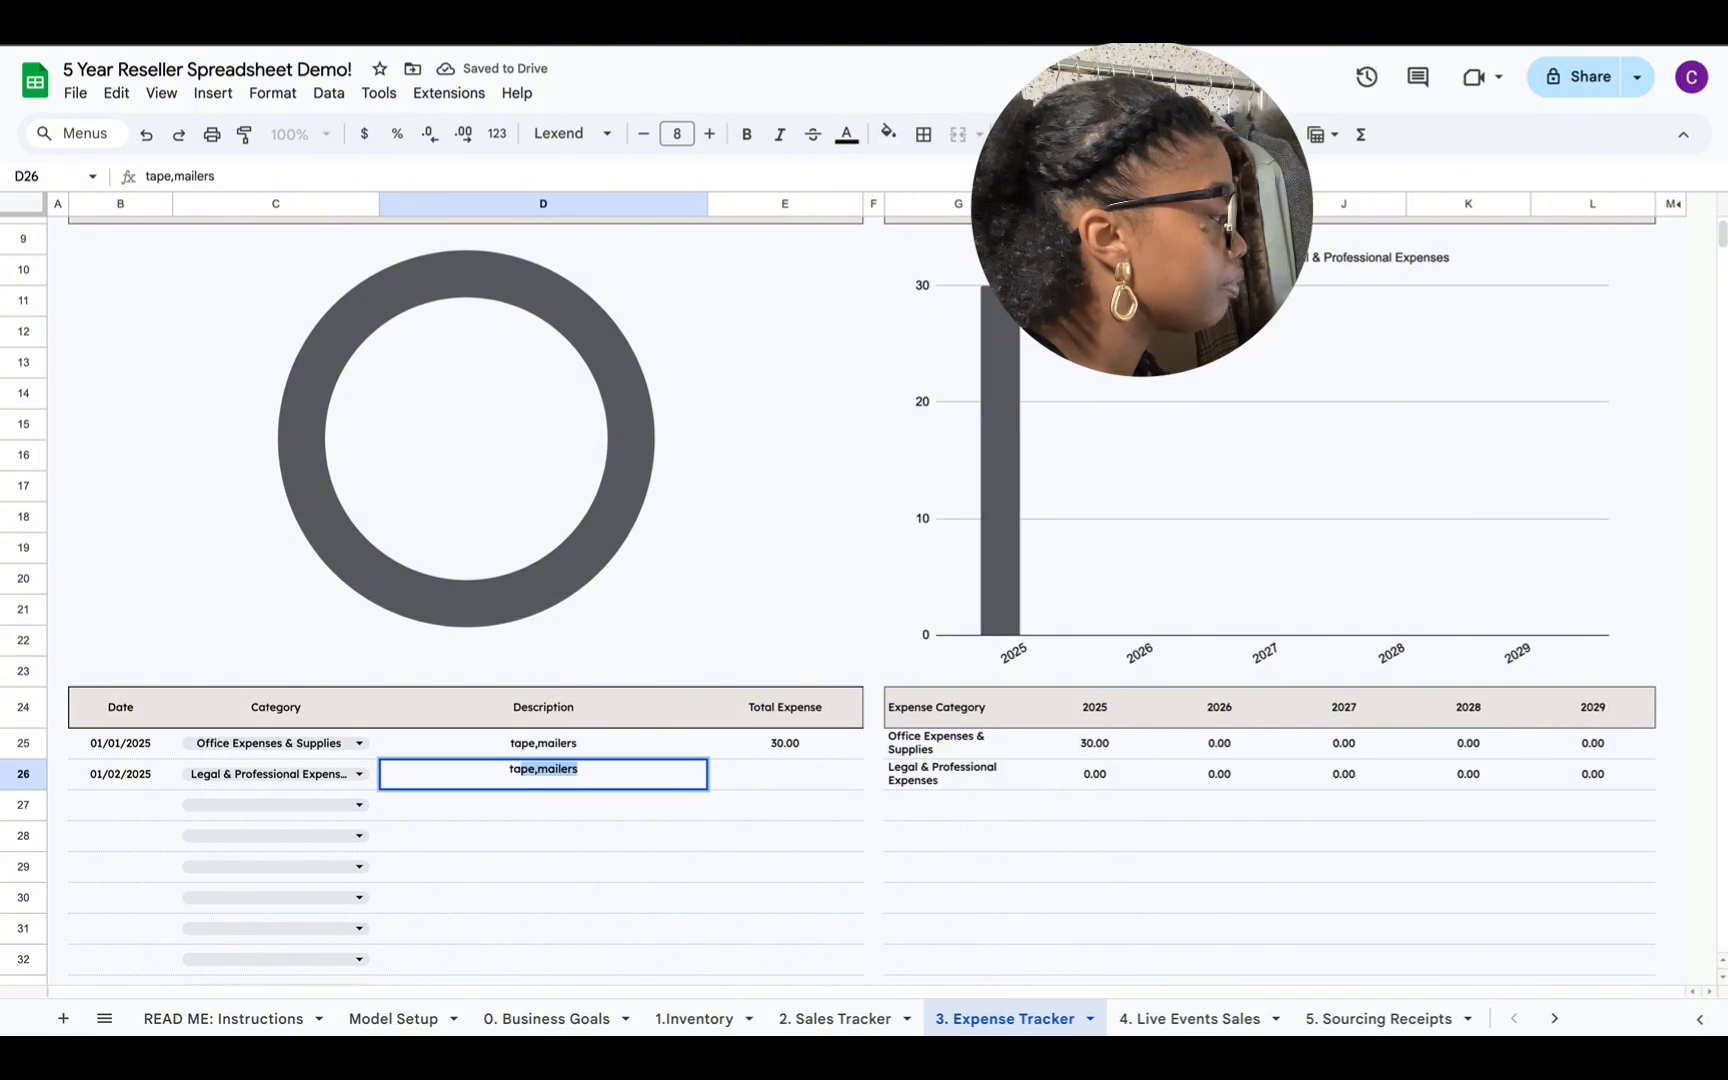
type("xe")
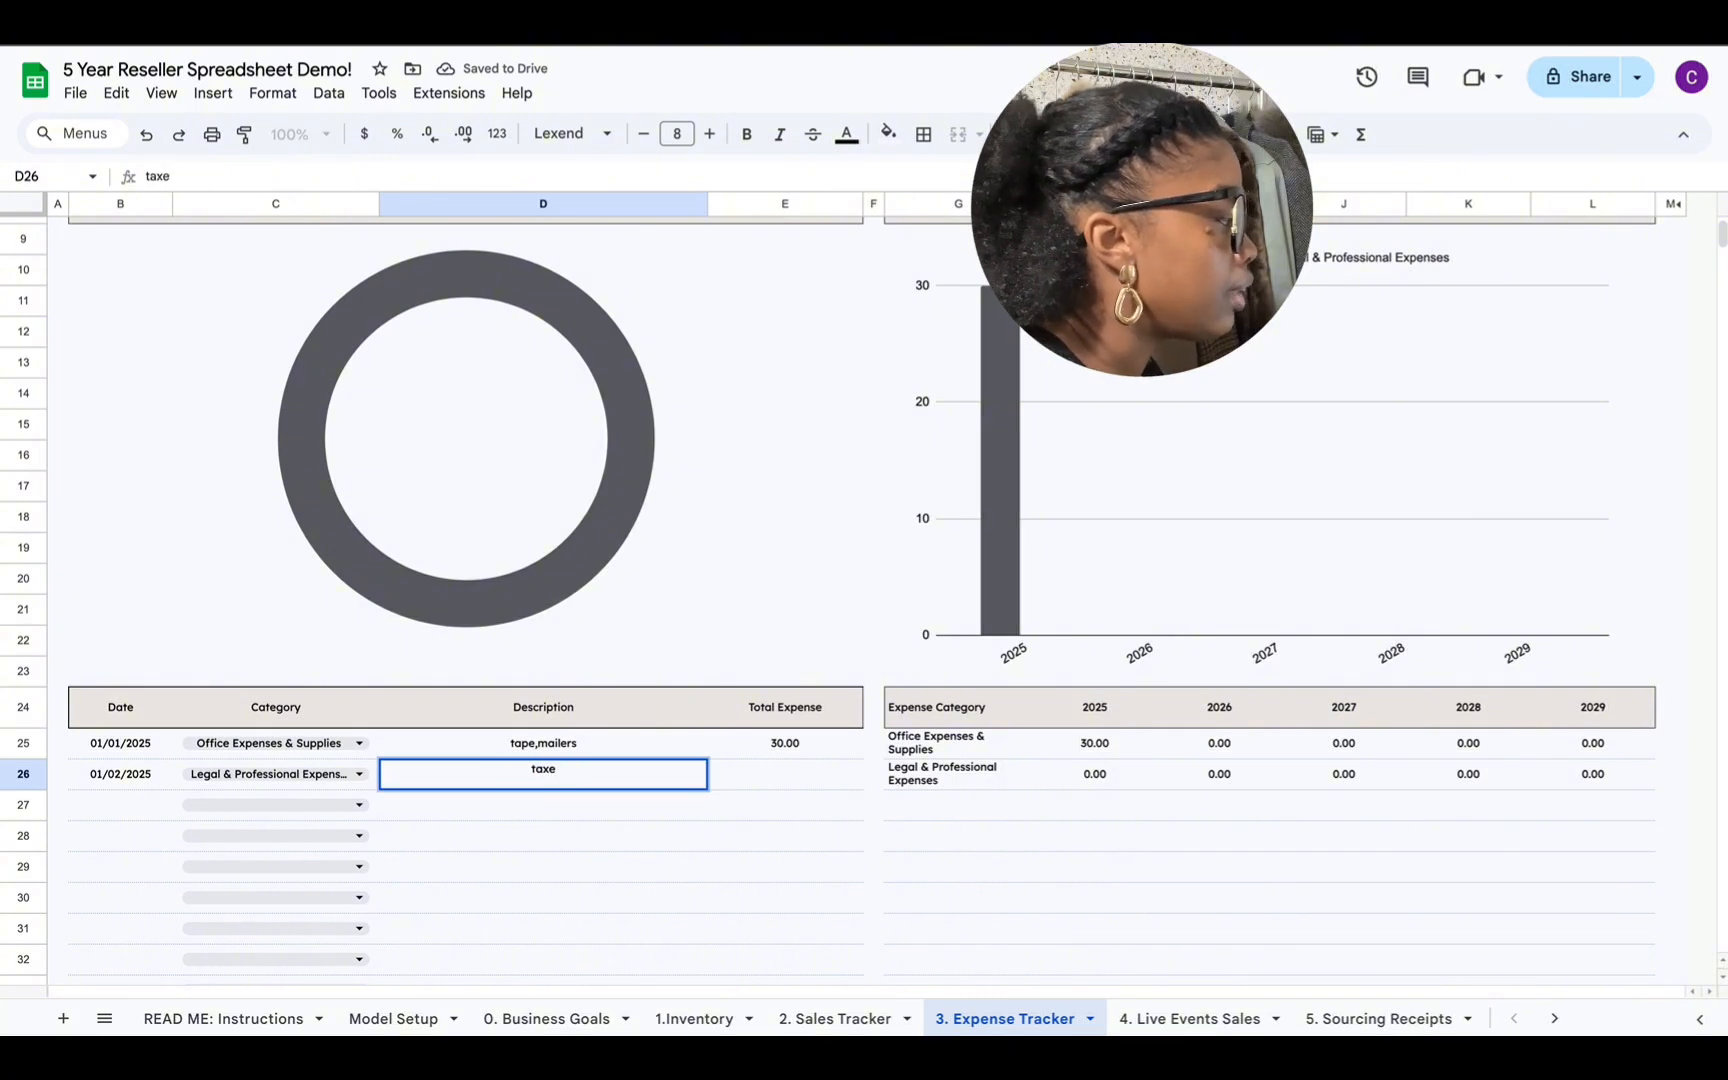
type("s")
left_click(788, 772)
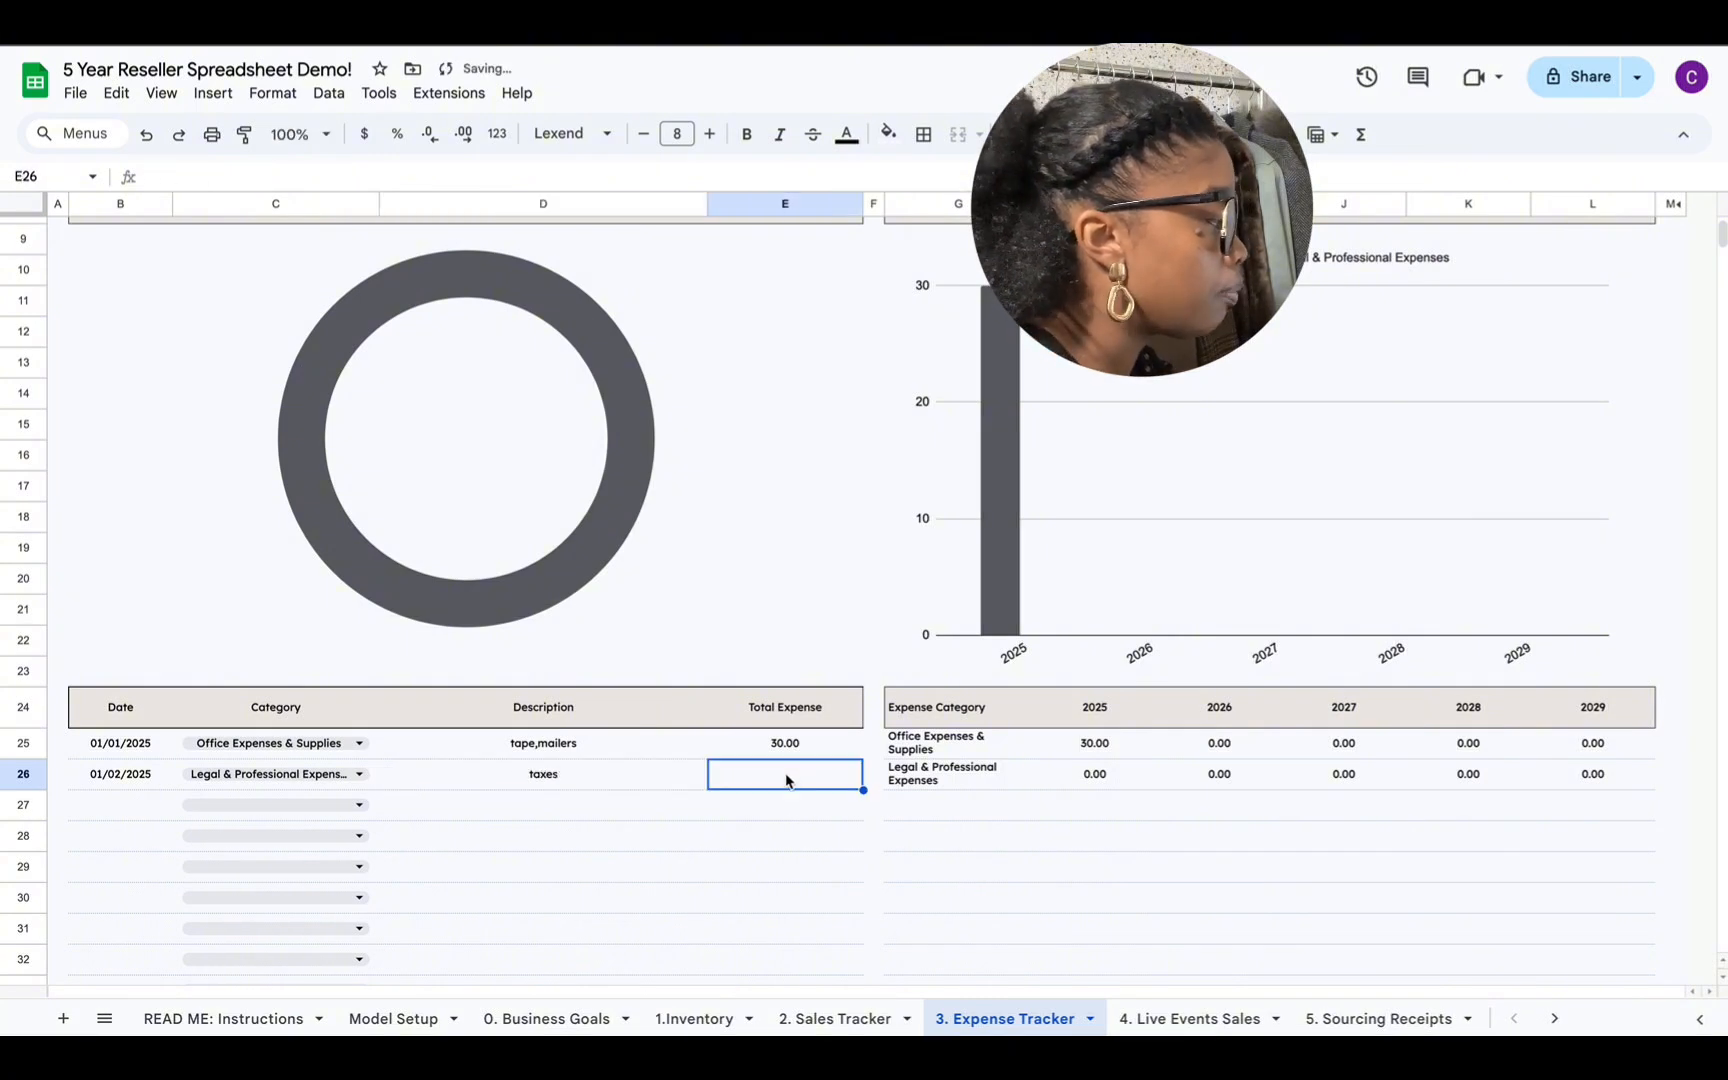
type("320")
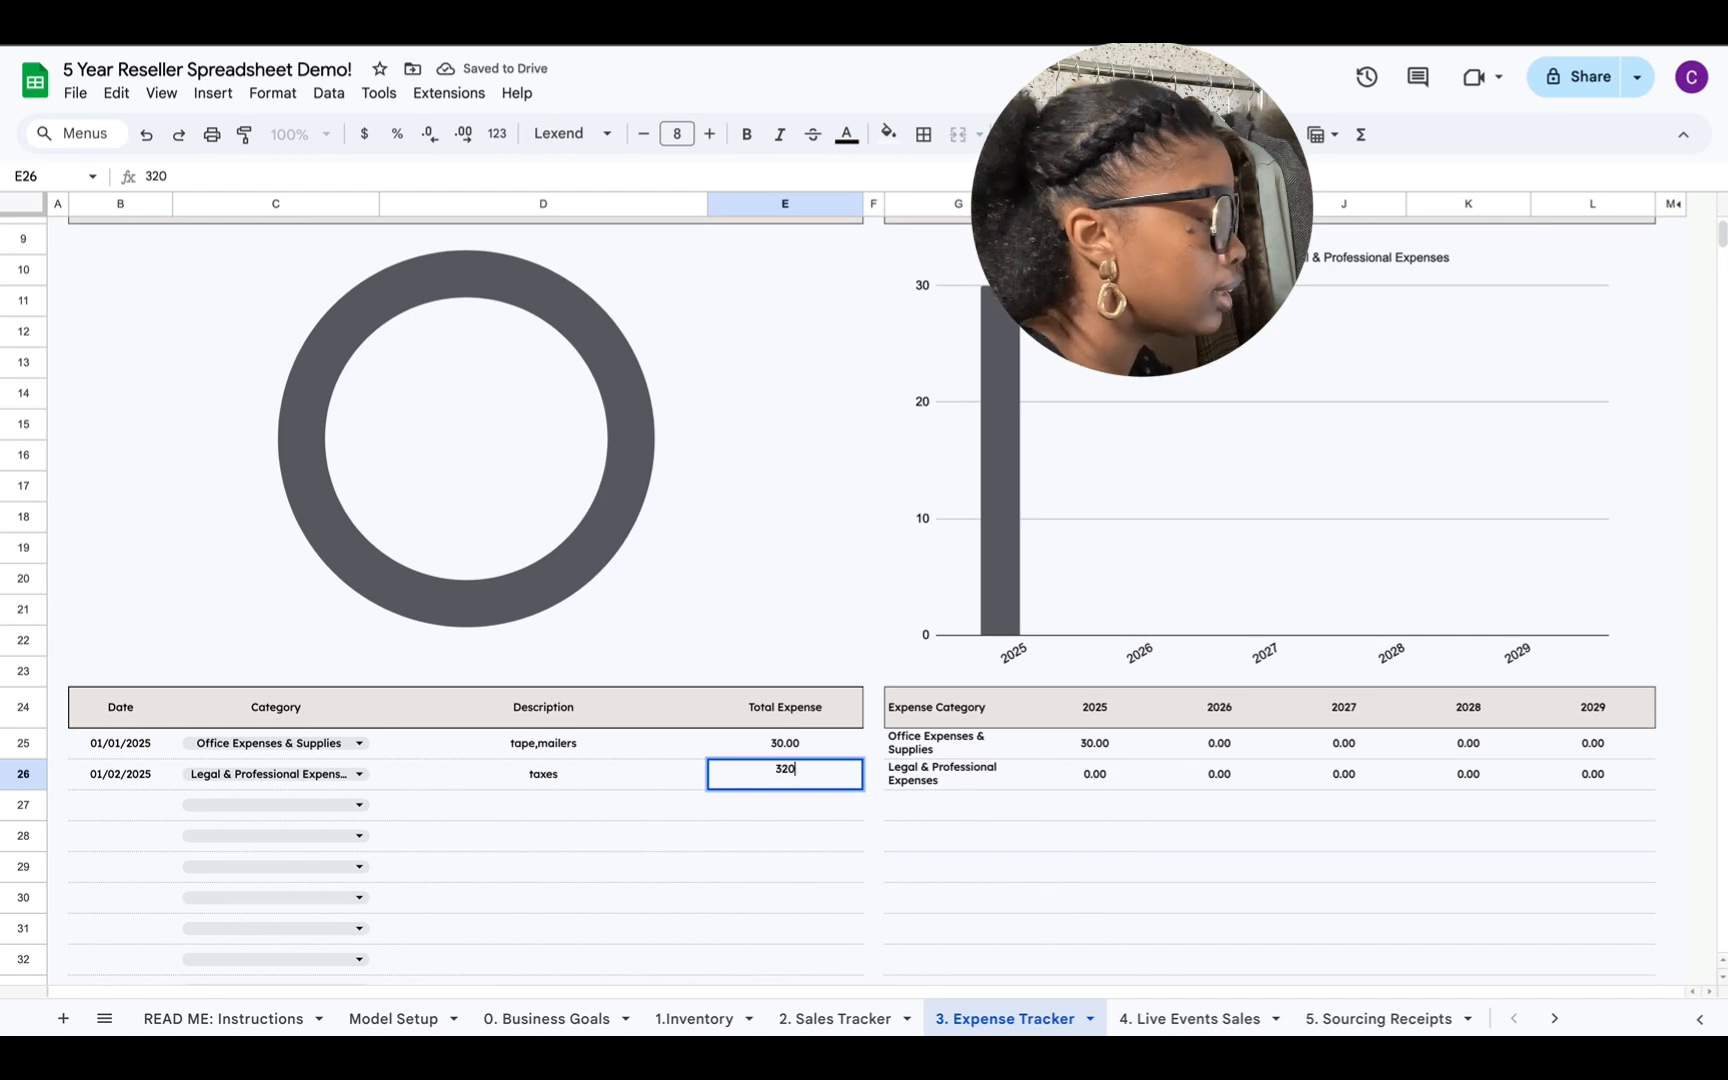
type(".00")
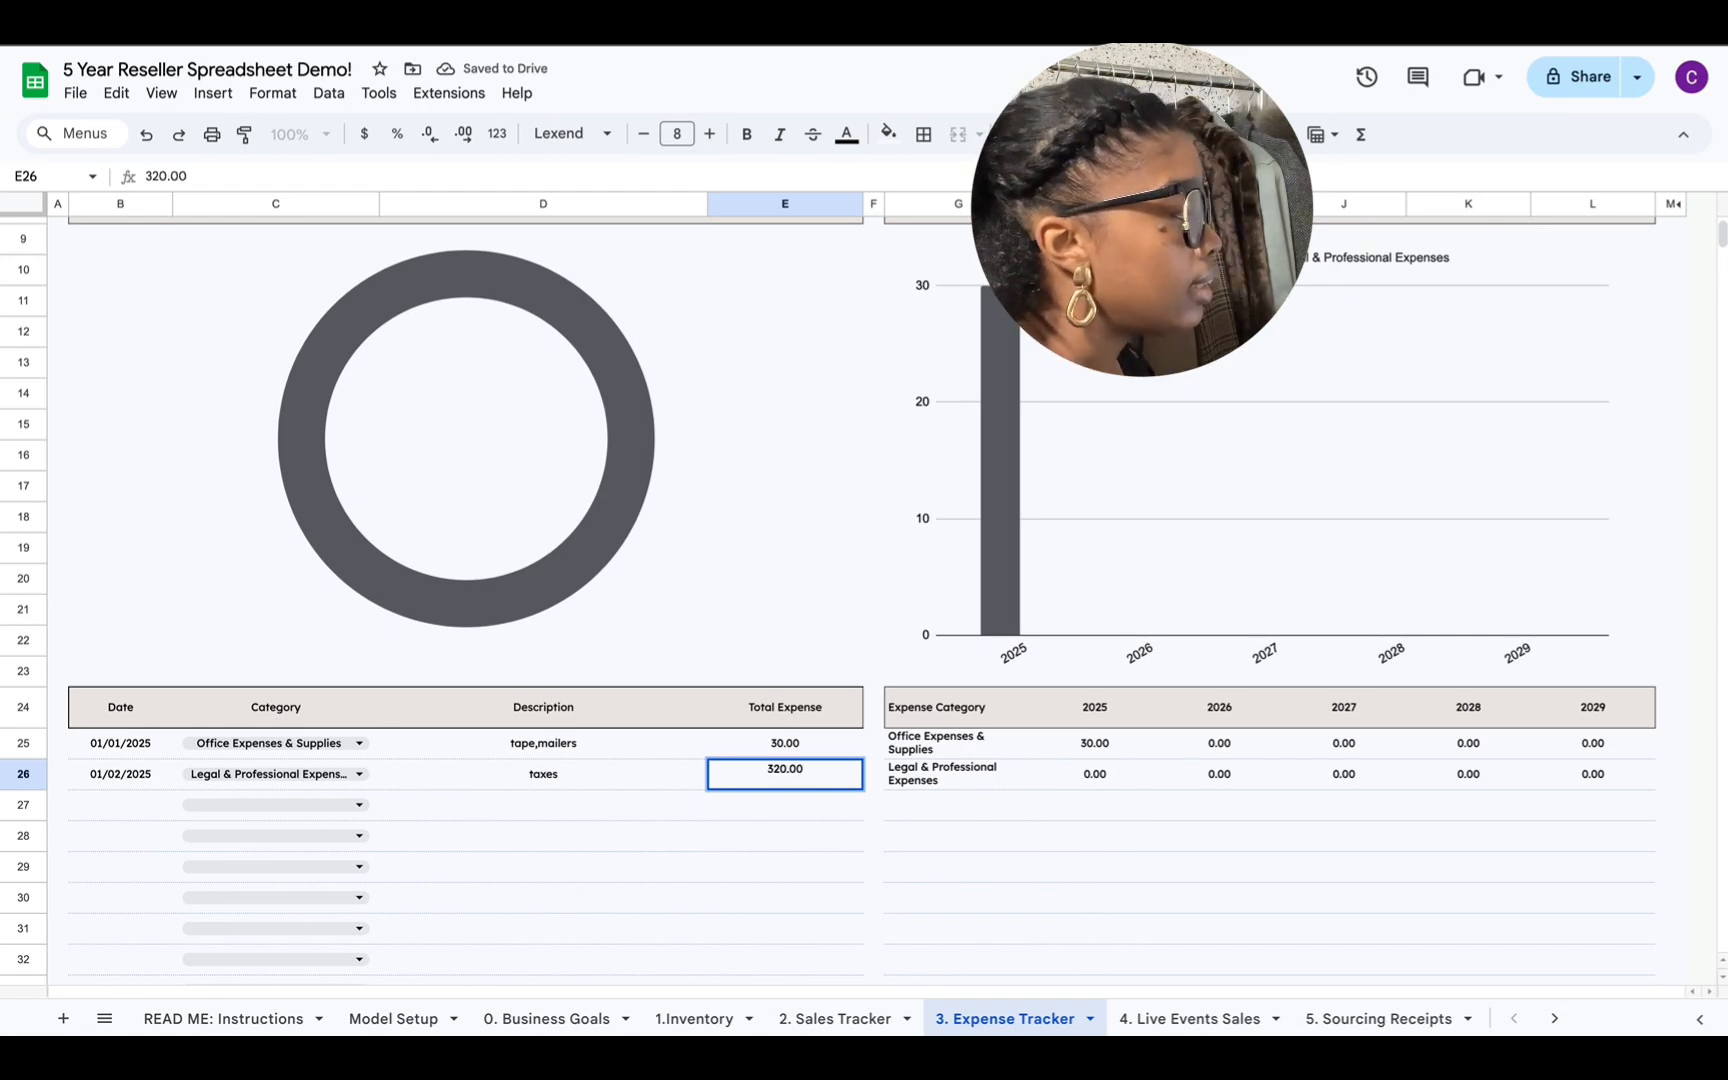
key("Return")
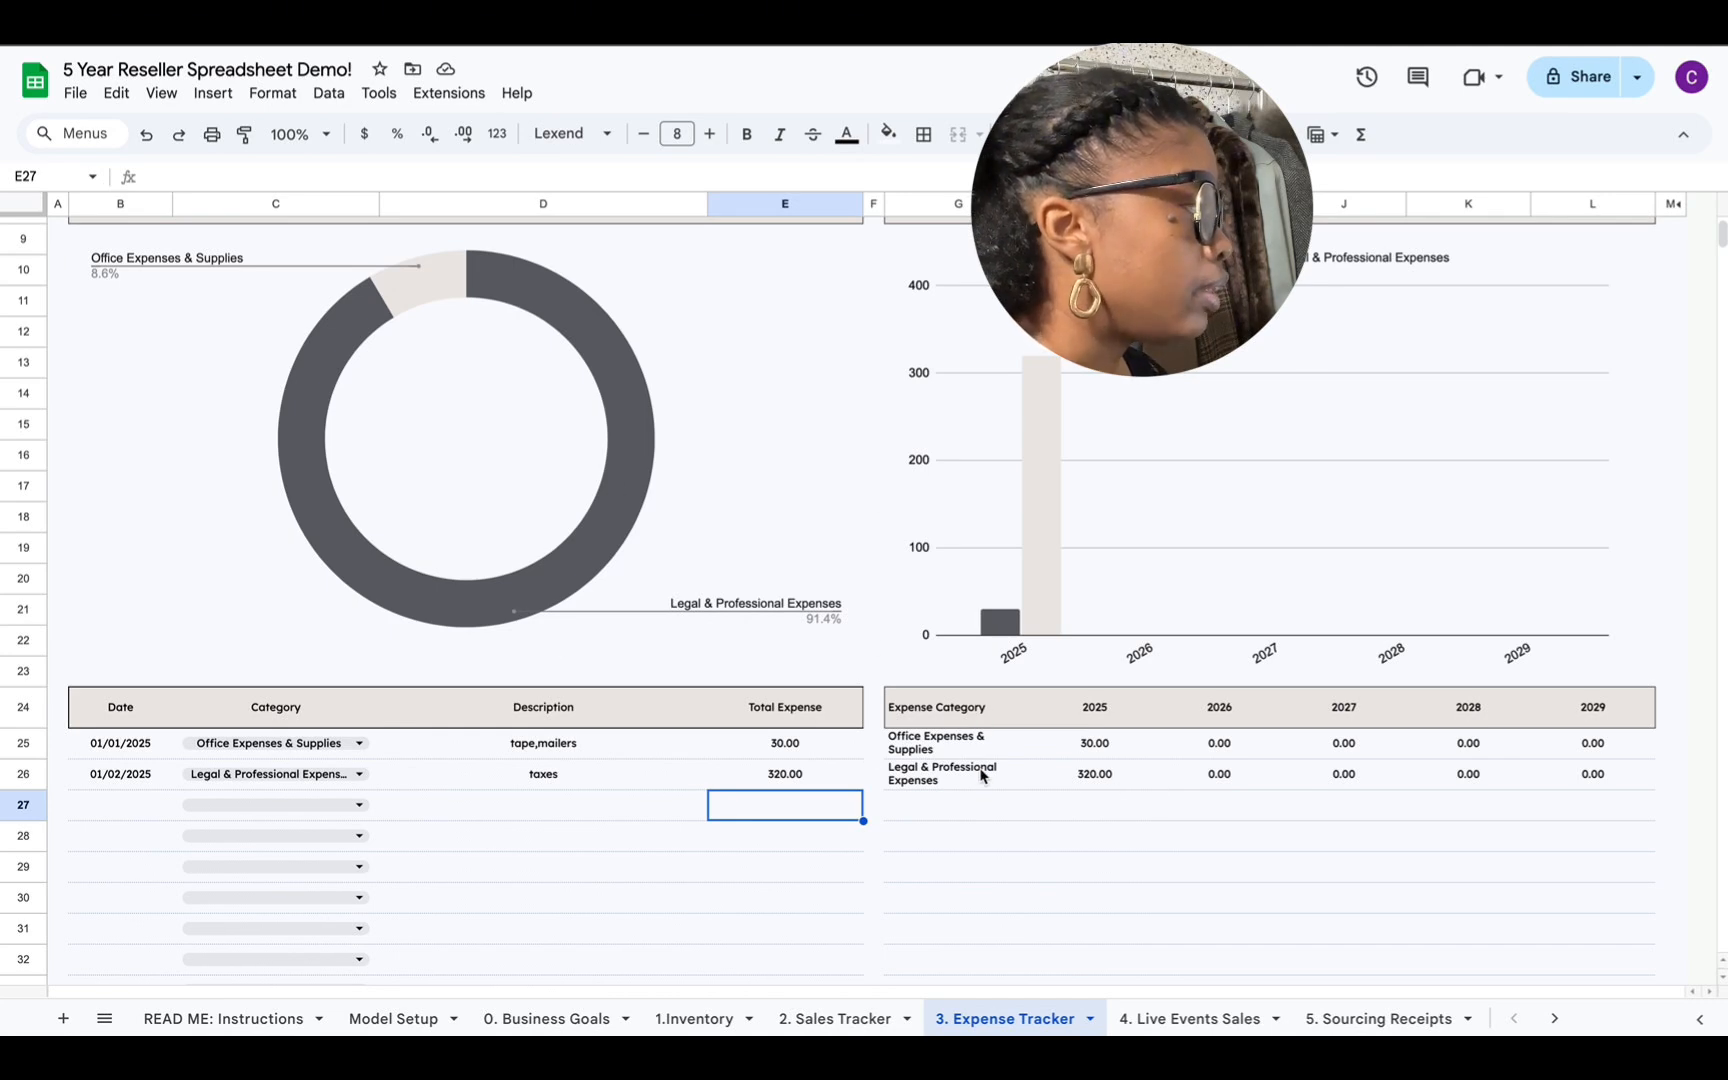
Step: Change the Expense Tracker's year to 2026
scroll(969, 781, "up", 3)
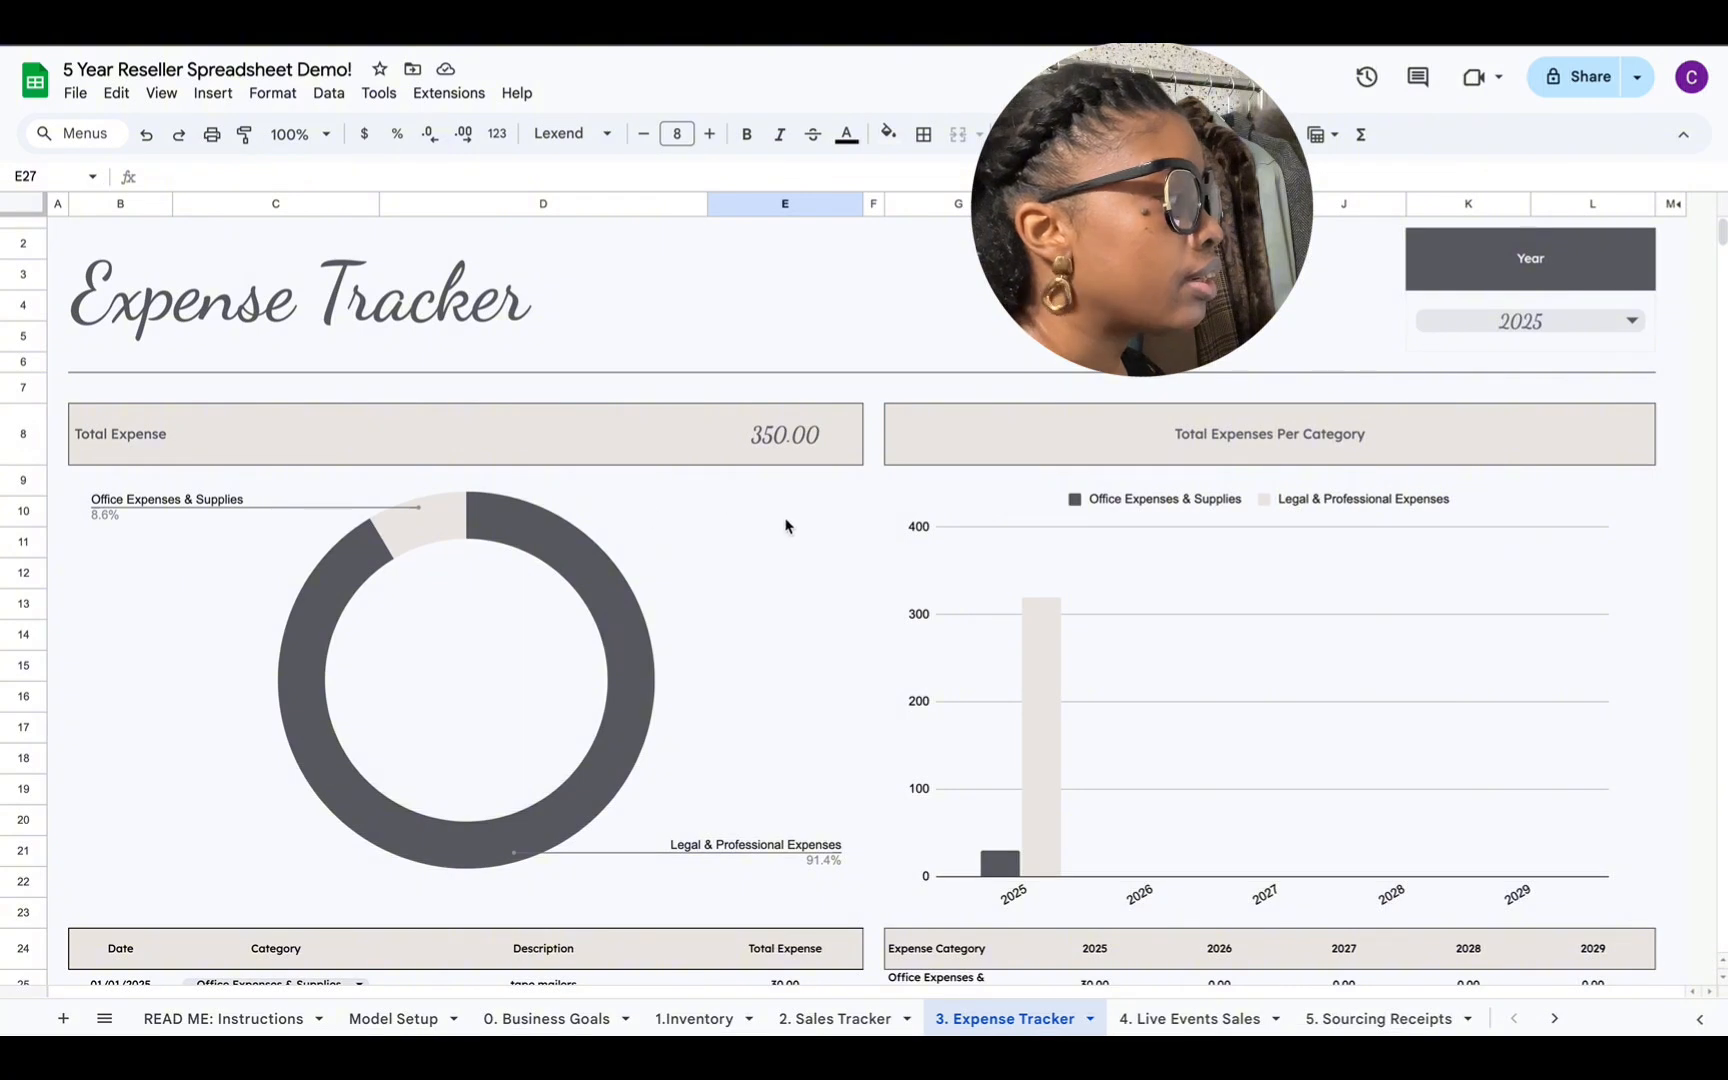
left_click(1627, 321)
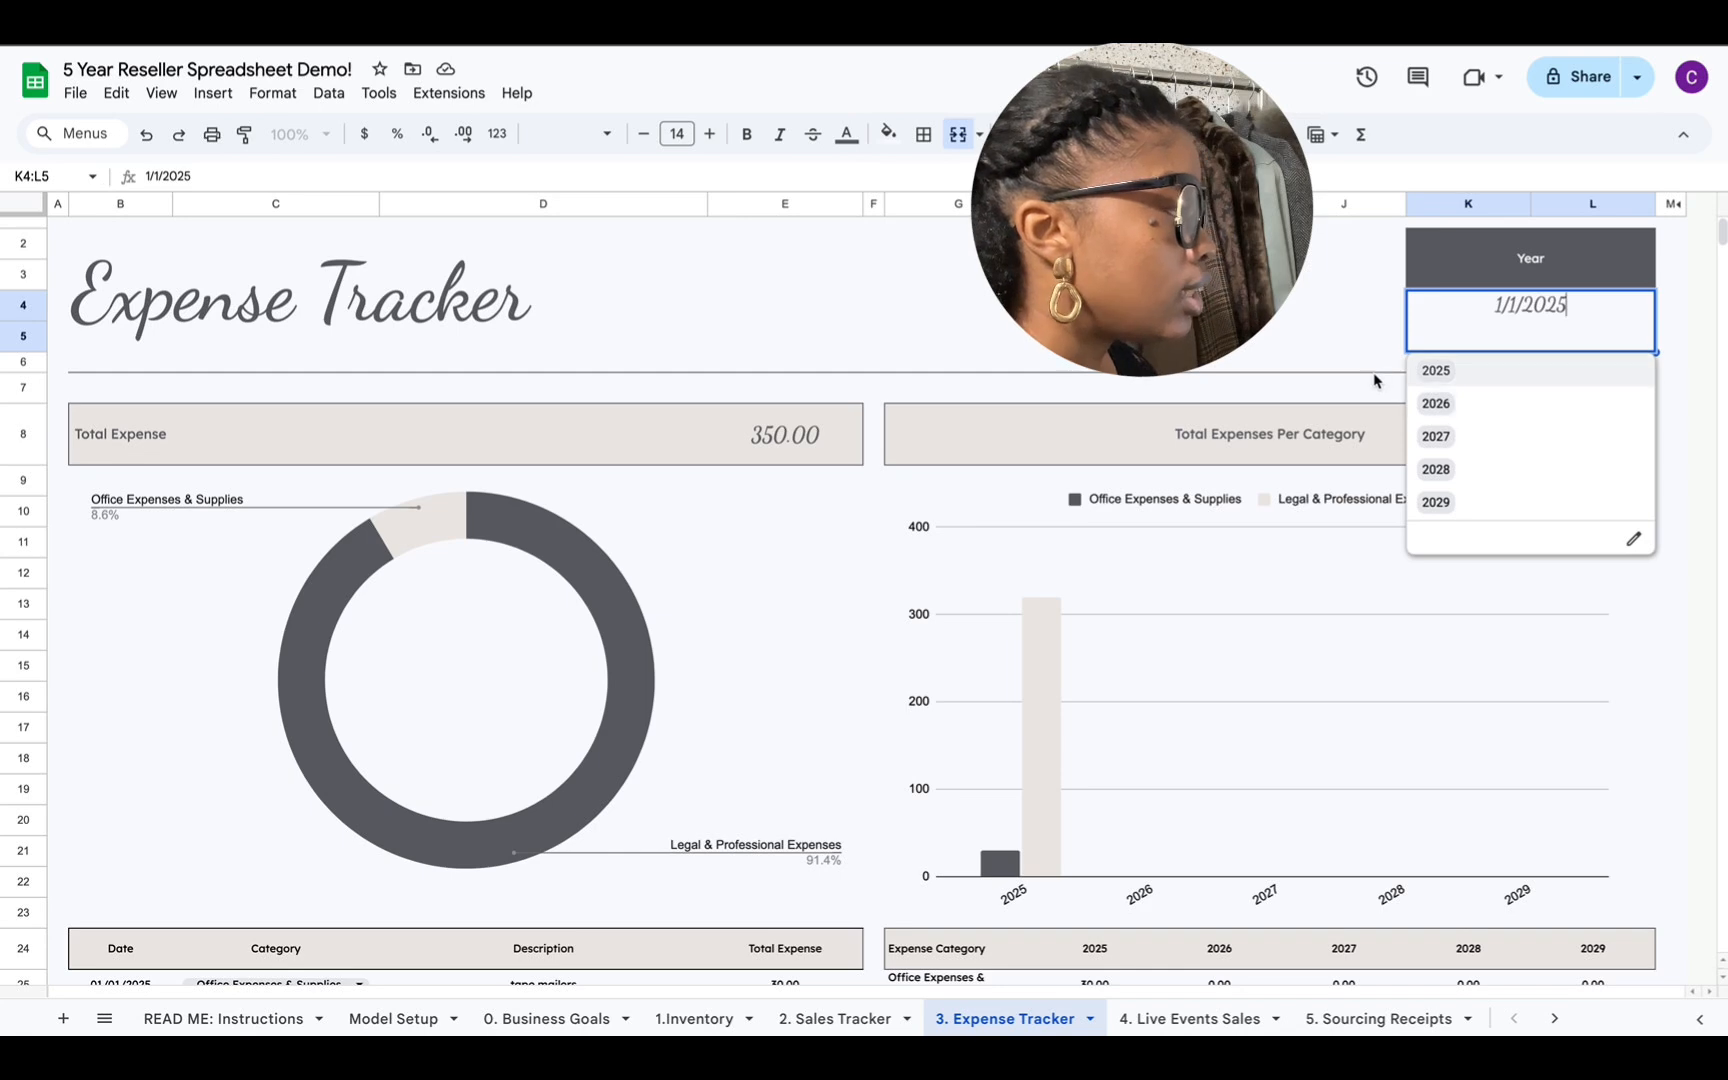
left_click(1487, 404)
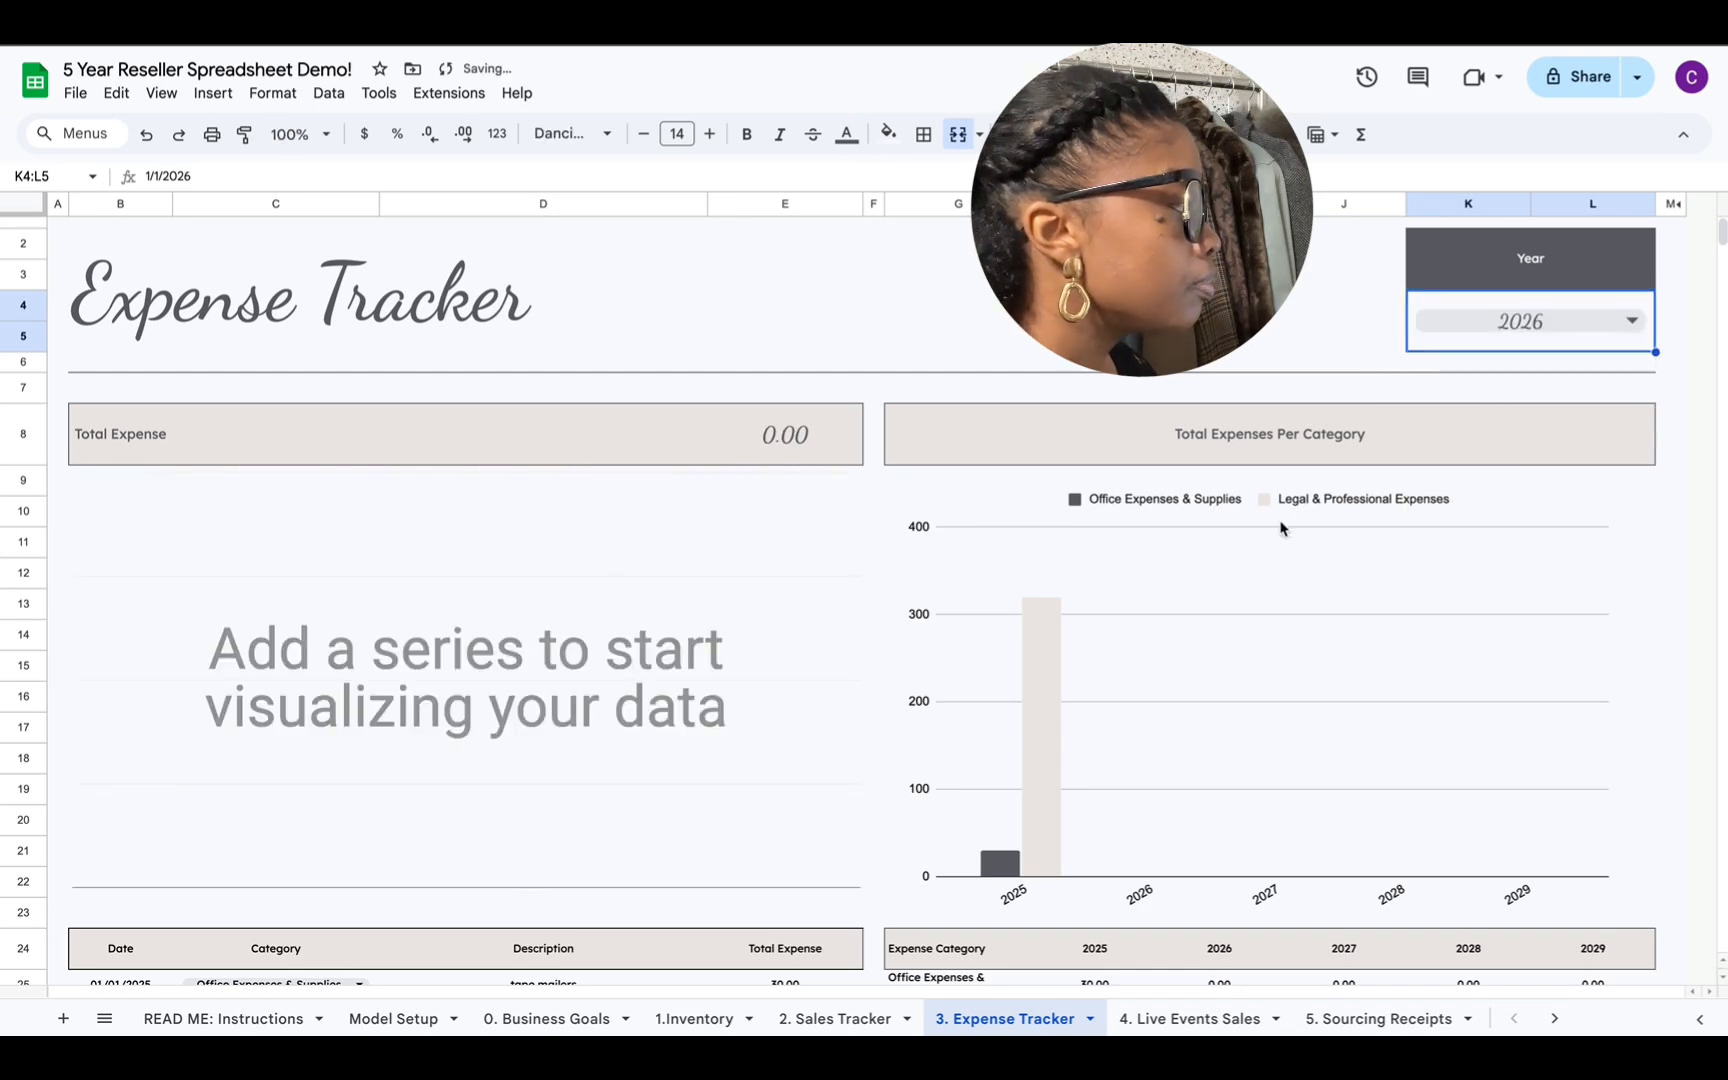
Step: Examine the total expense, category charts, expense entries and yearly category table with 2026 selected
scroll(1281, 529, "down", 8)
scroll(1281, 529, "up", 5)
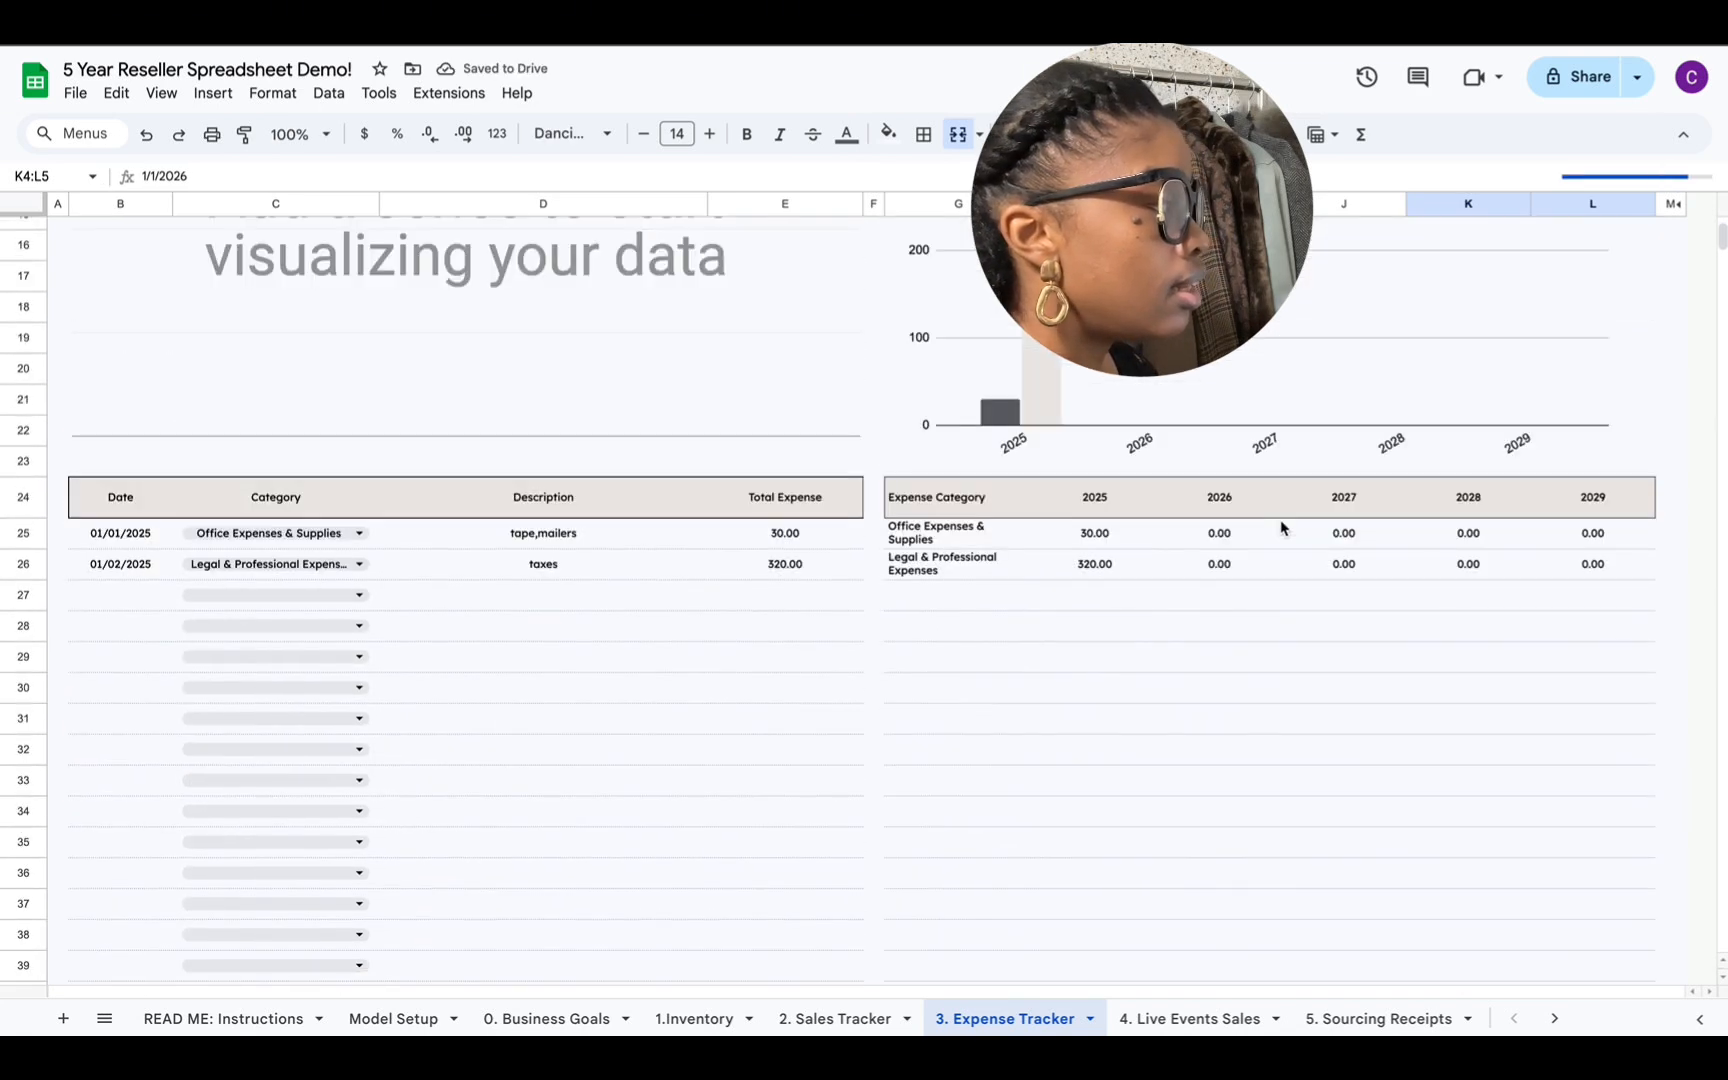
scroll(1280, 528, "up", 3)
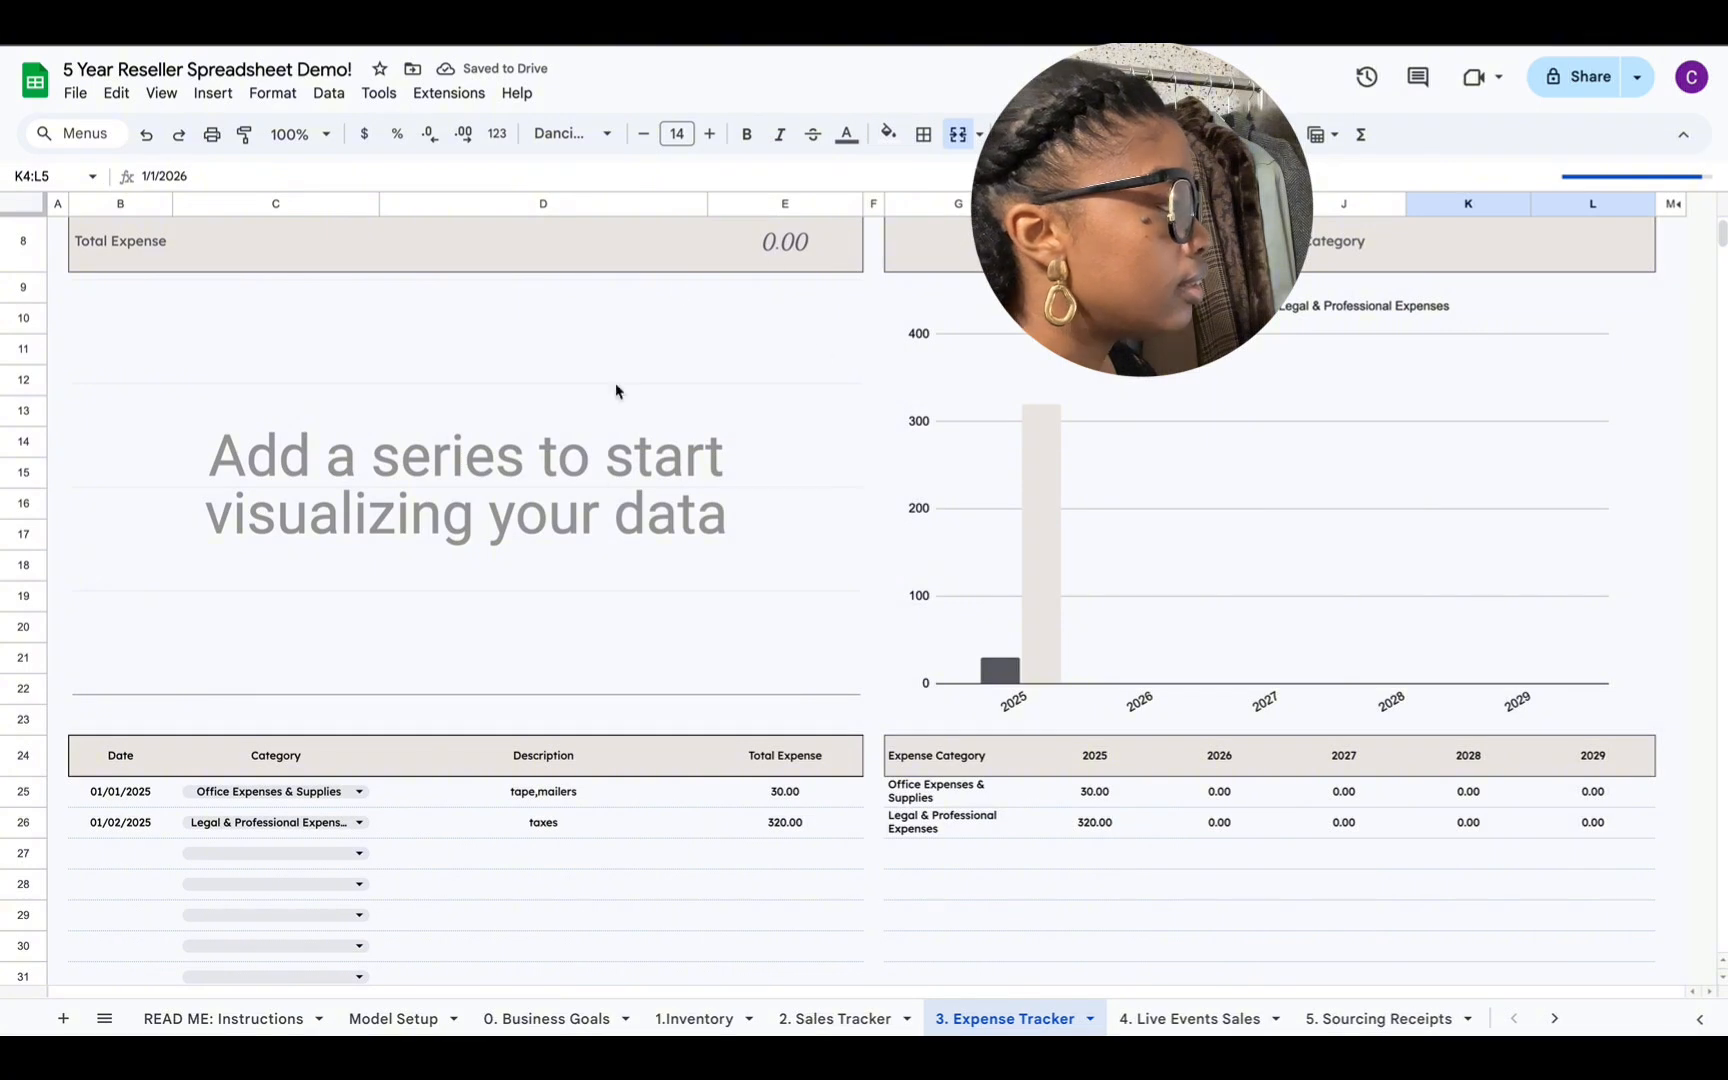
scroll(650, 500, "down", 1)
scroll(670, 510, "down", 2)
scroll(686, 494, "up", 5)
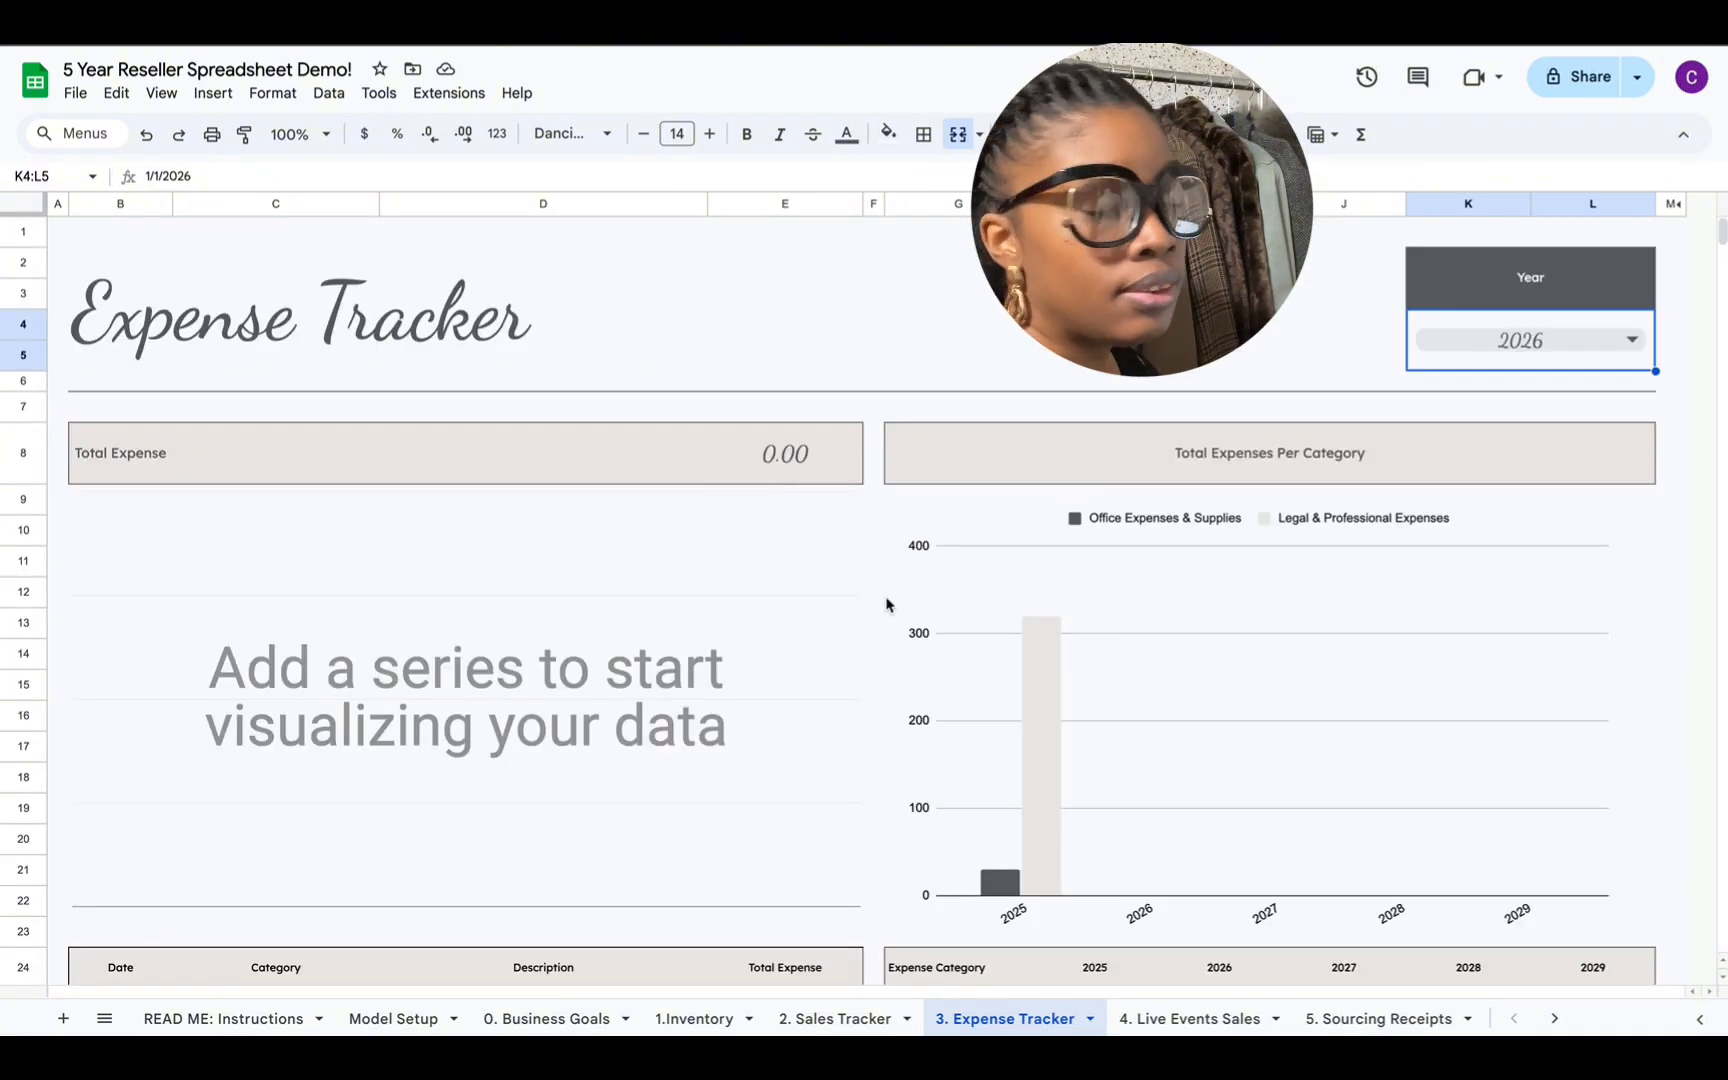
scroll(875, 619, "down", 1)
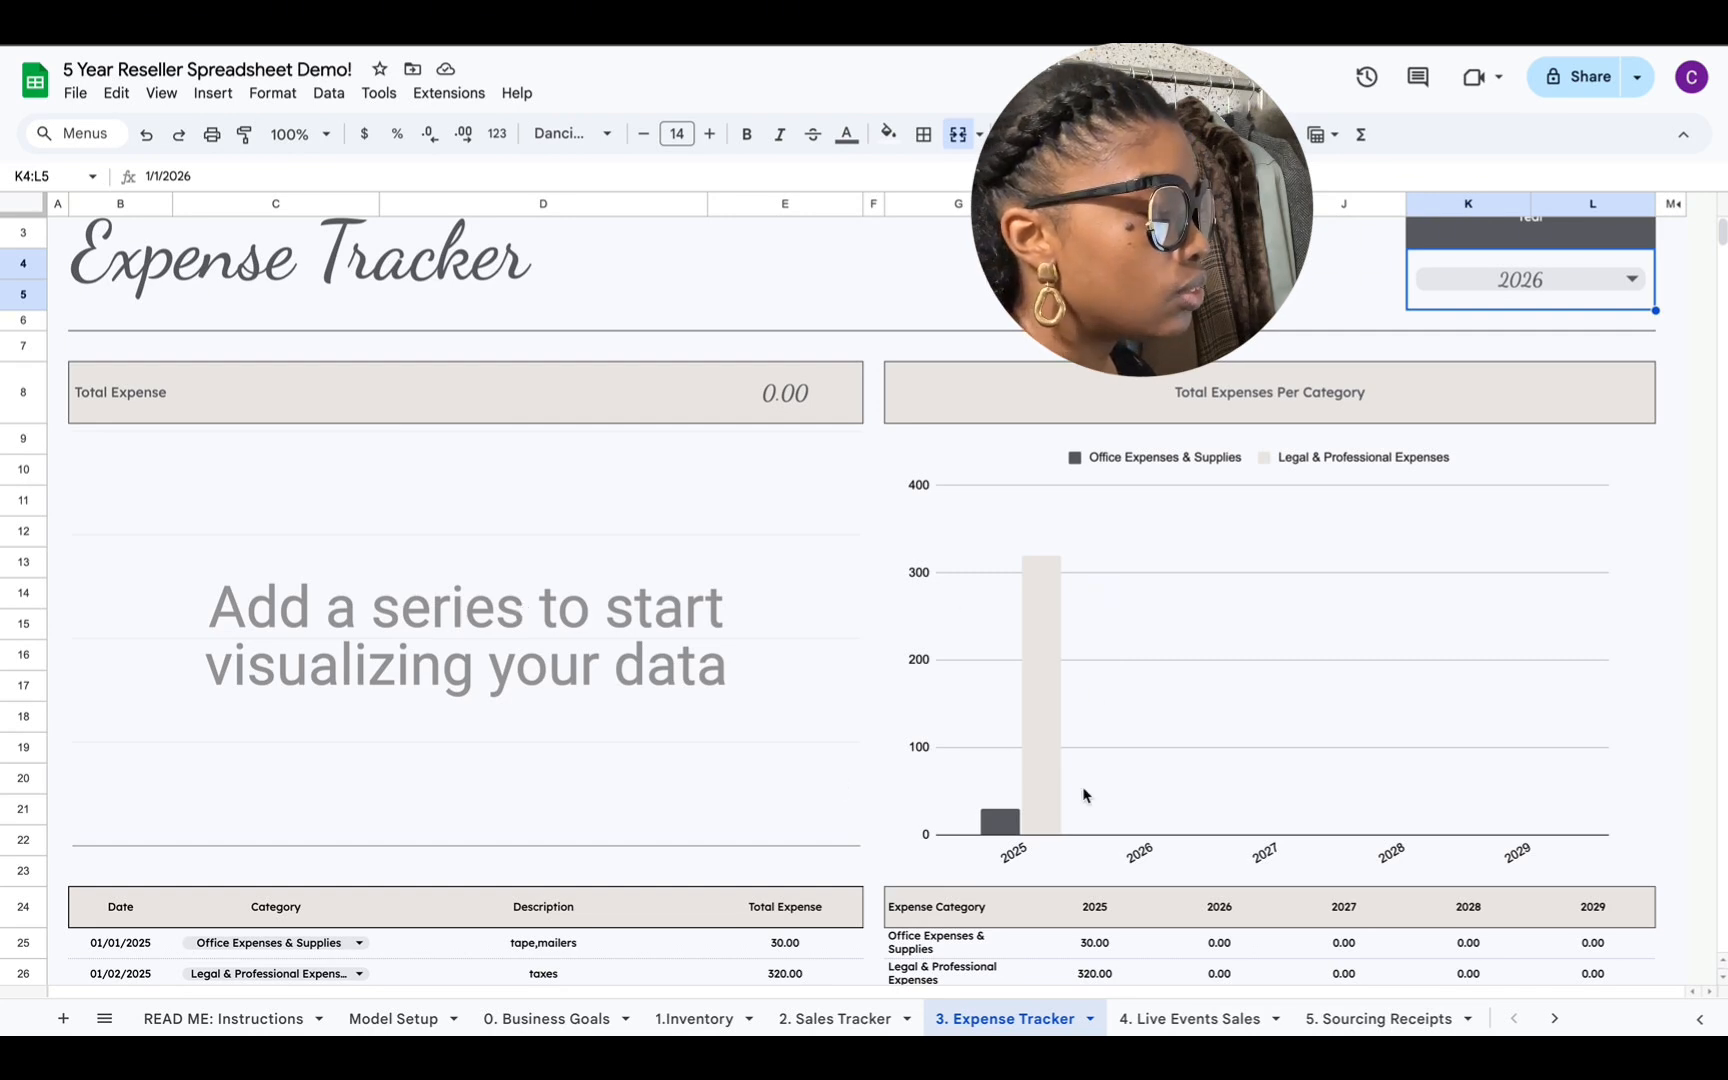
scroll(1300, 855, "down", 3)
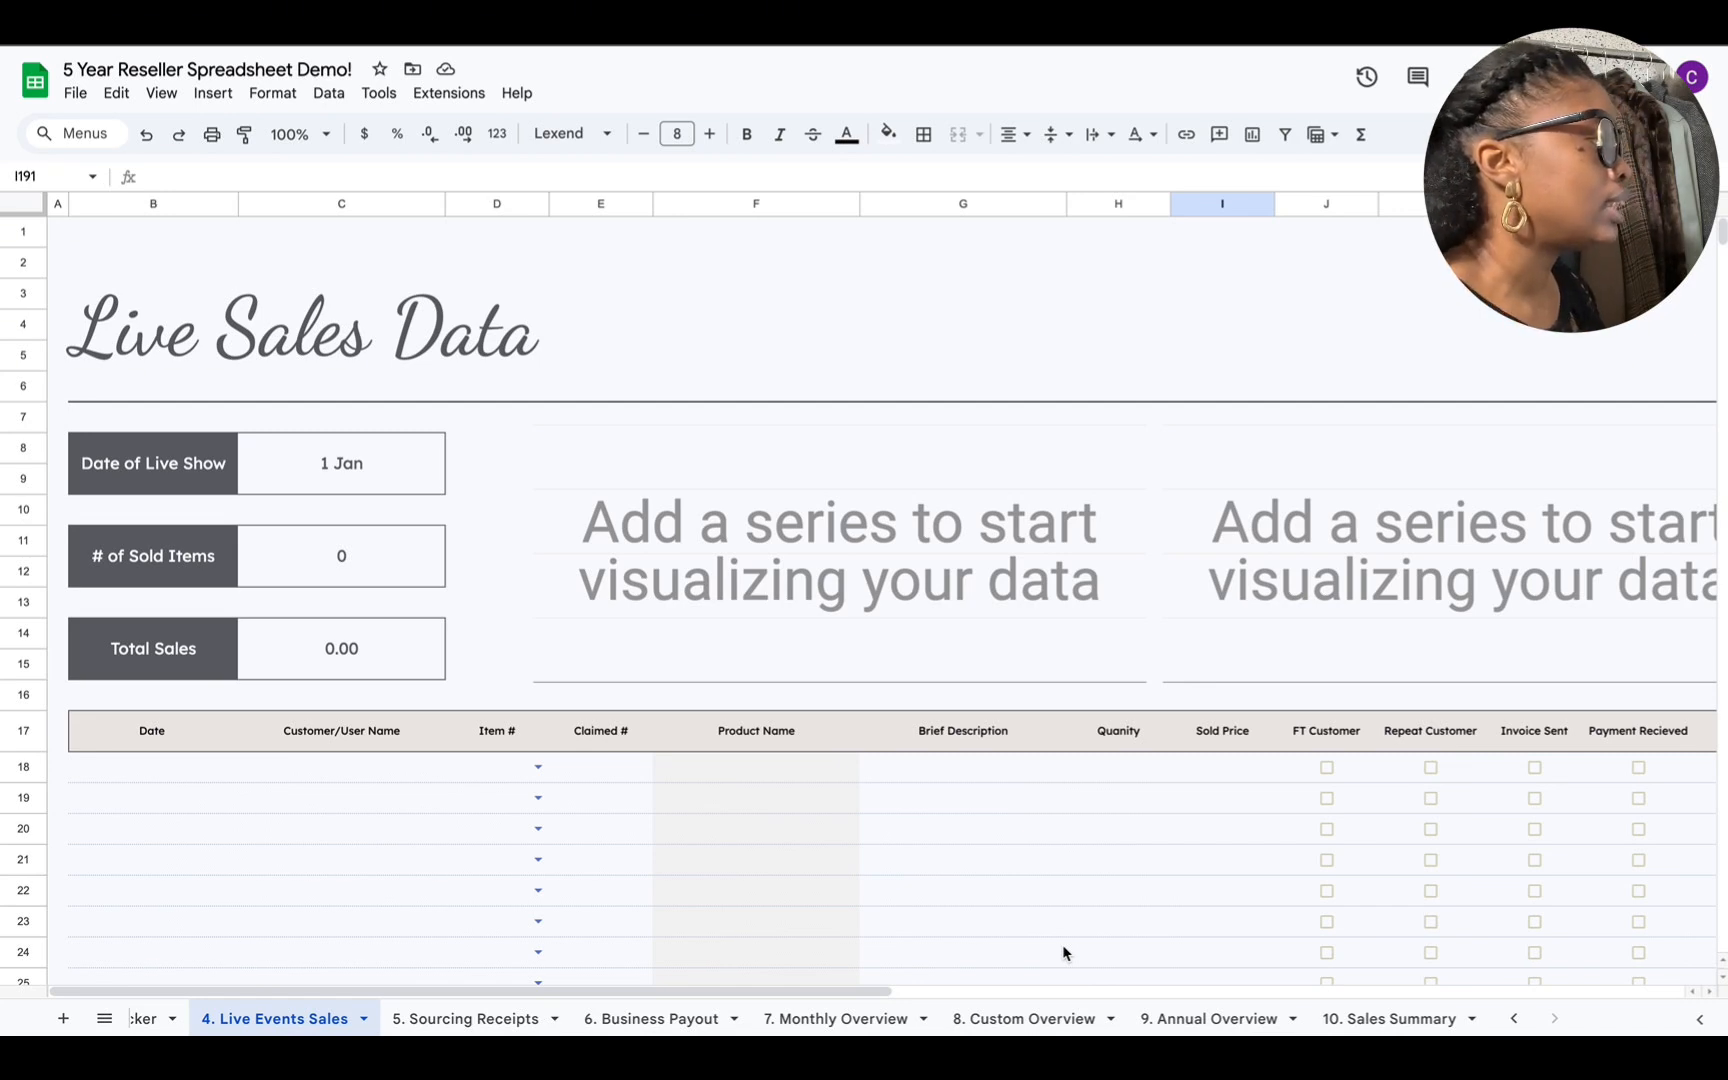
Step: On the Live Events Sales sheet, set the date of the live show to 1/10/2025
left_click(384, 467)
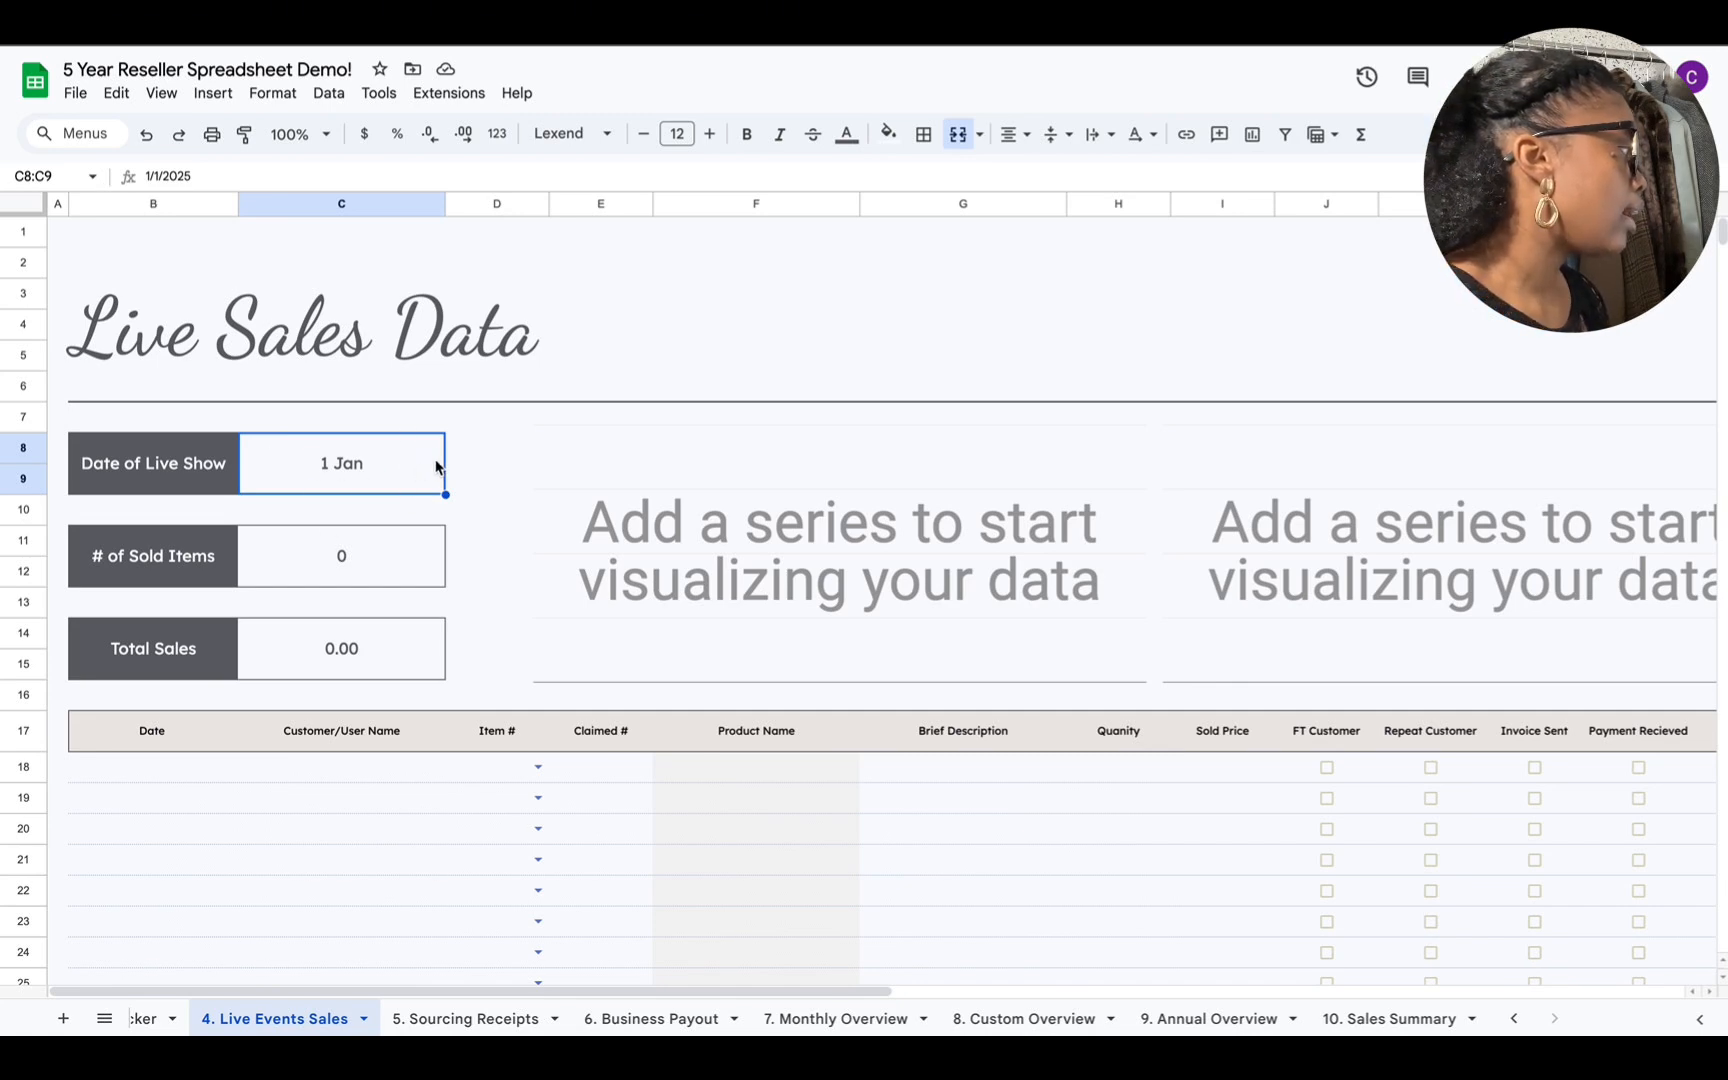
double_click(377, 459)
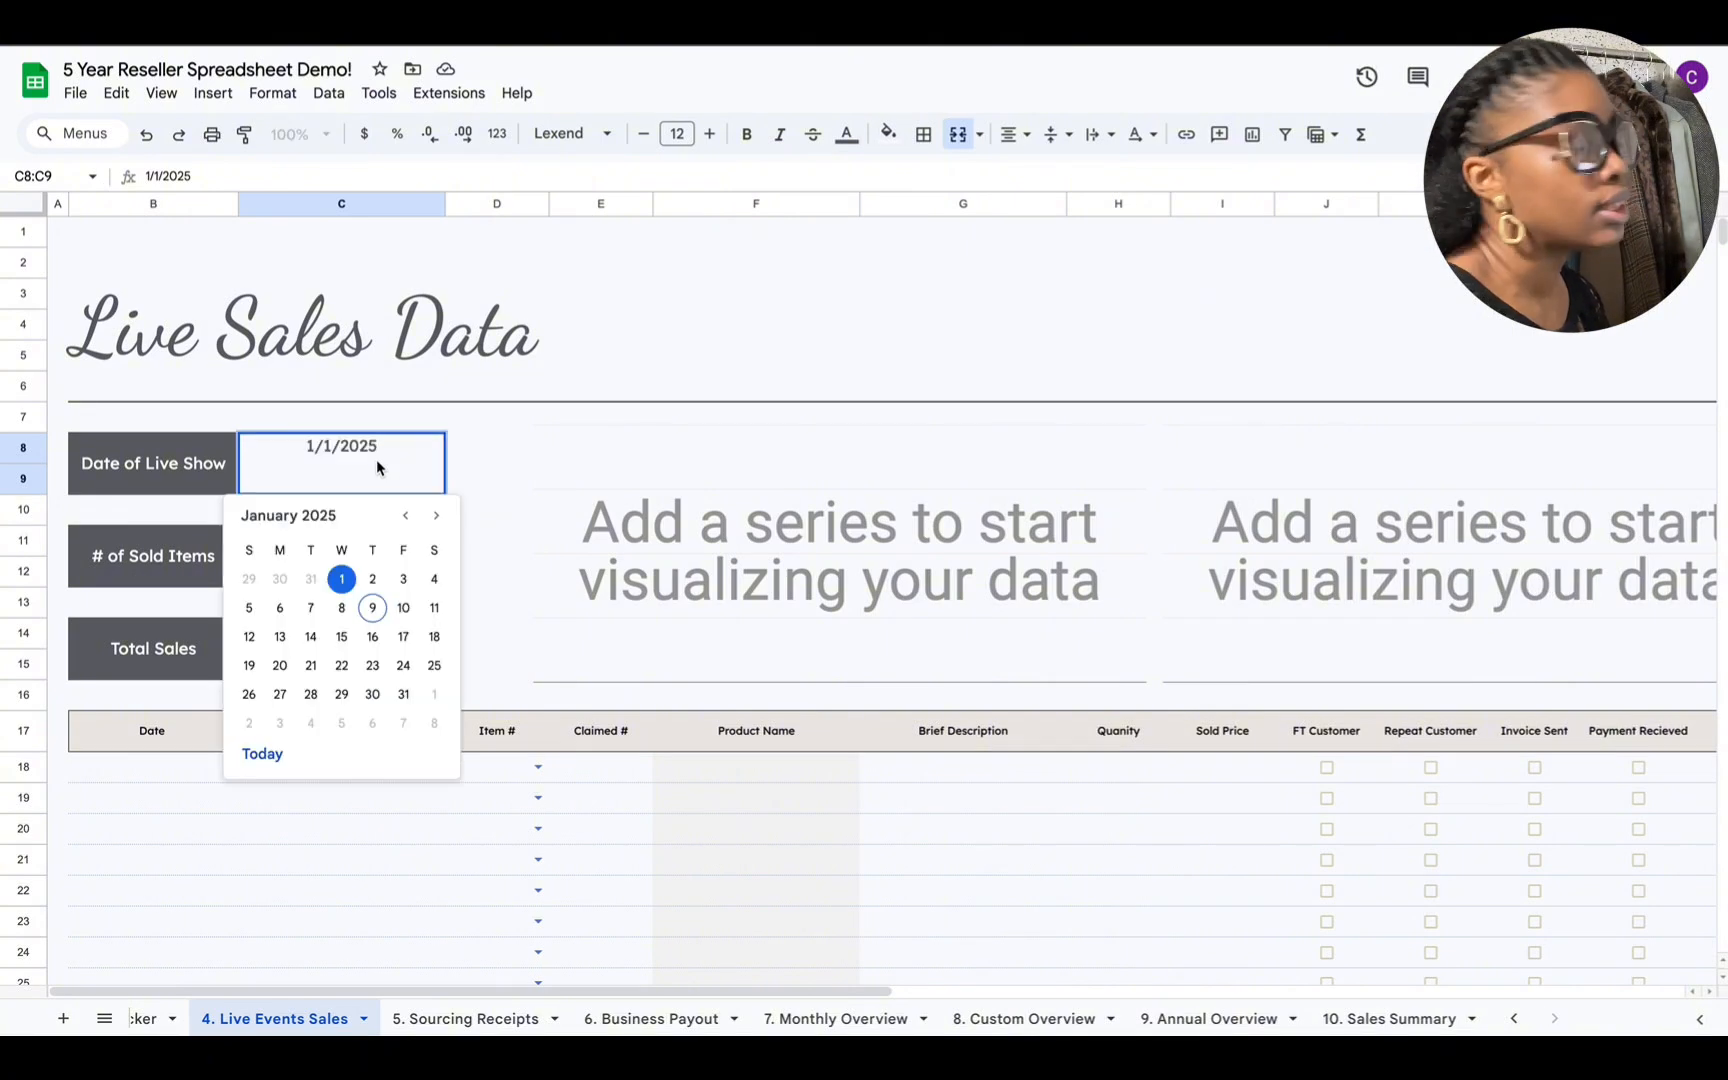
left_click(404, 612)
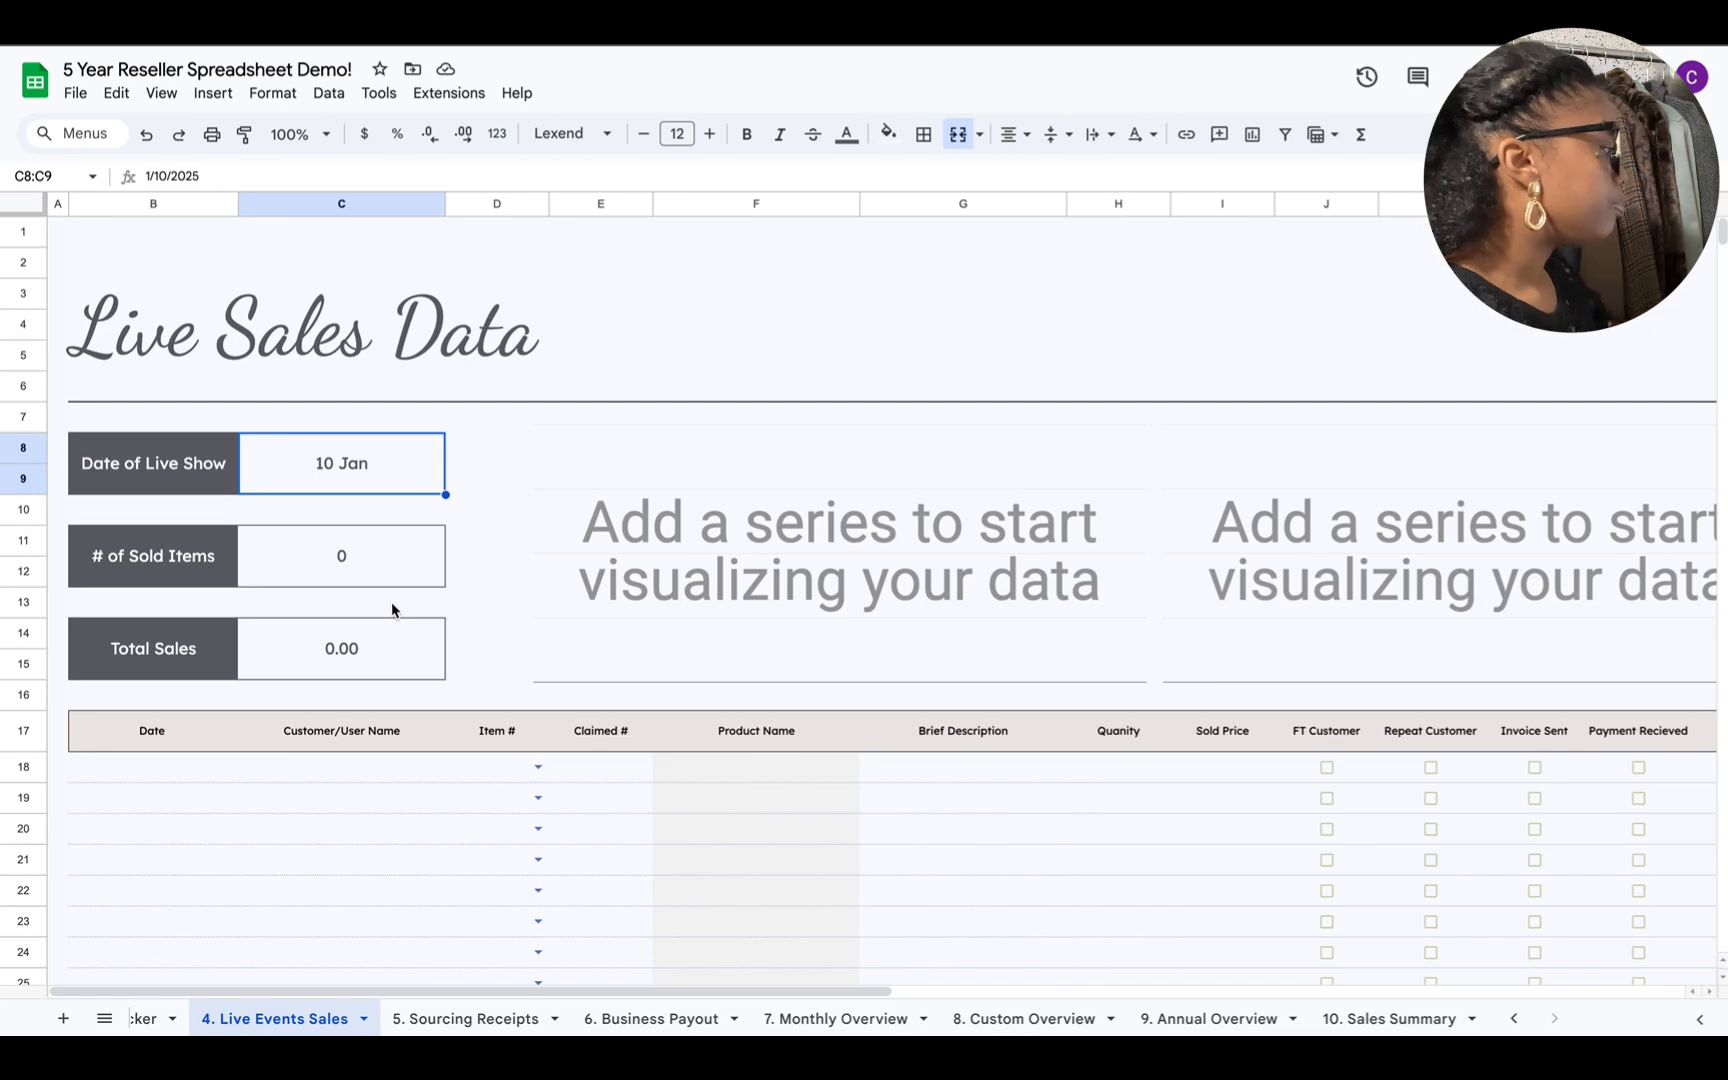
Step: Start the sale entry in row 18 with the date 1/1/2025 and enter the customer's name
left_click(127, 767)
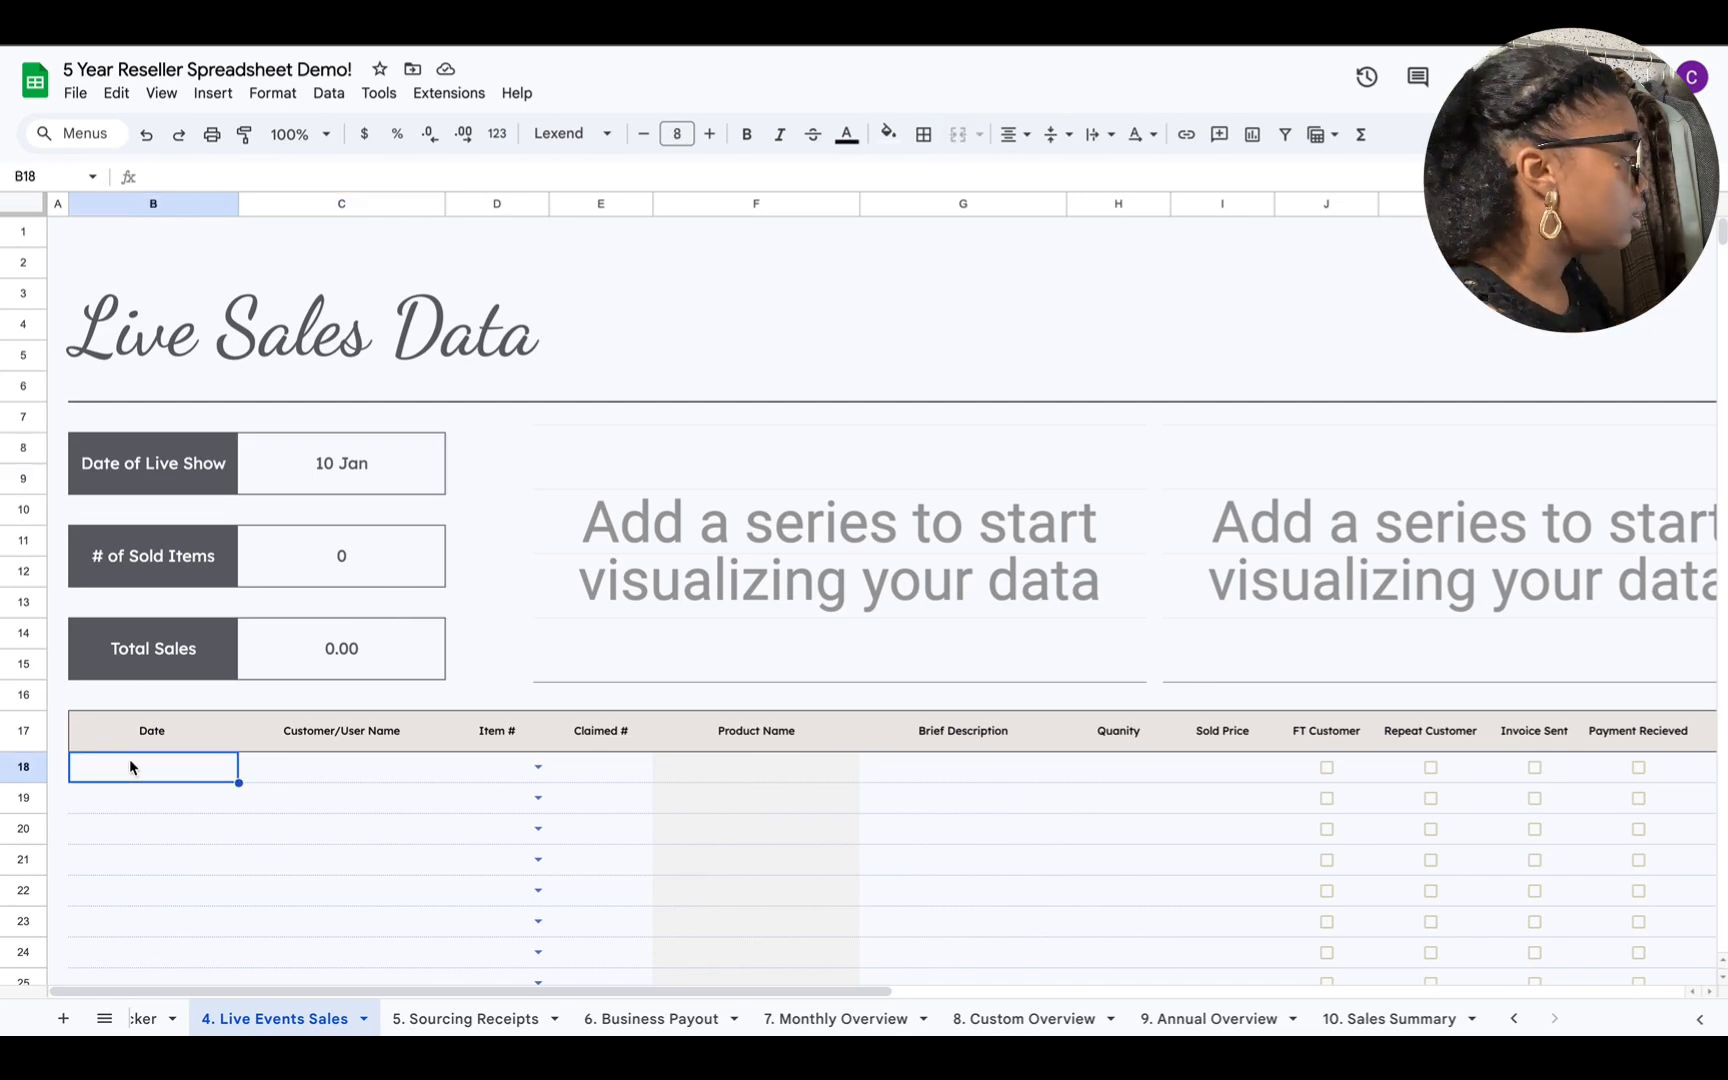
type("1")
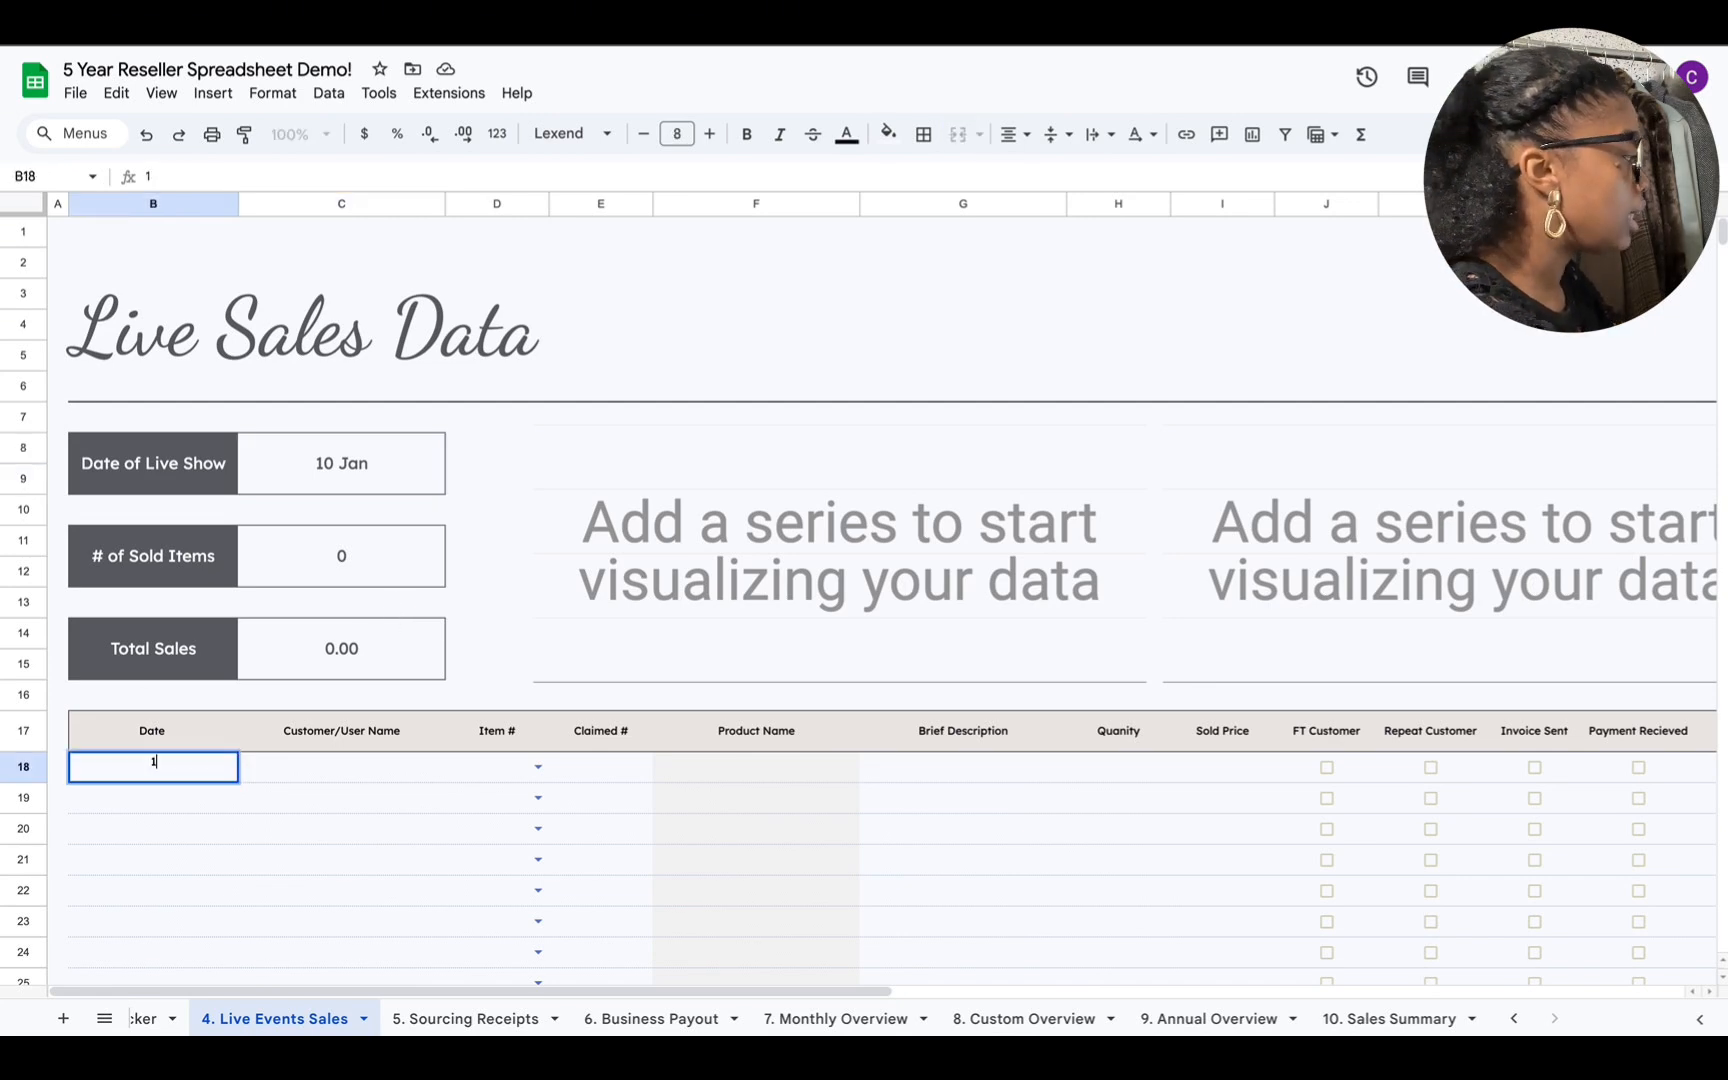
type("/1/")
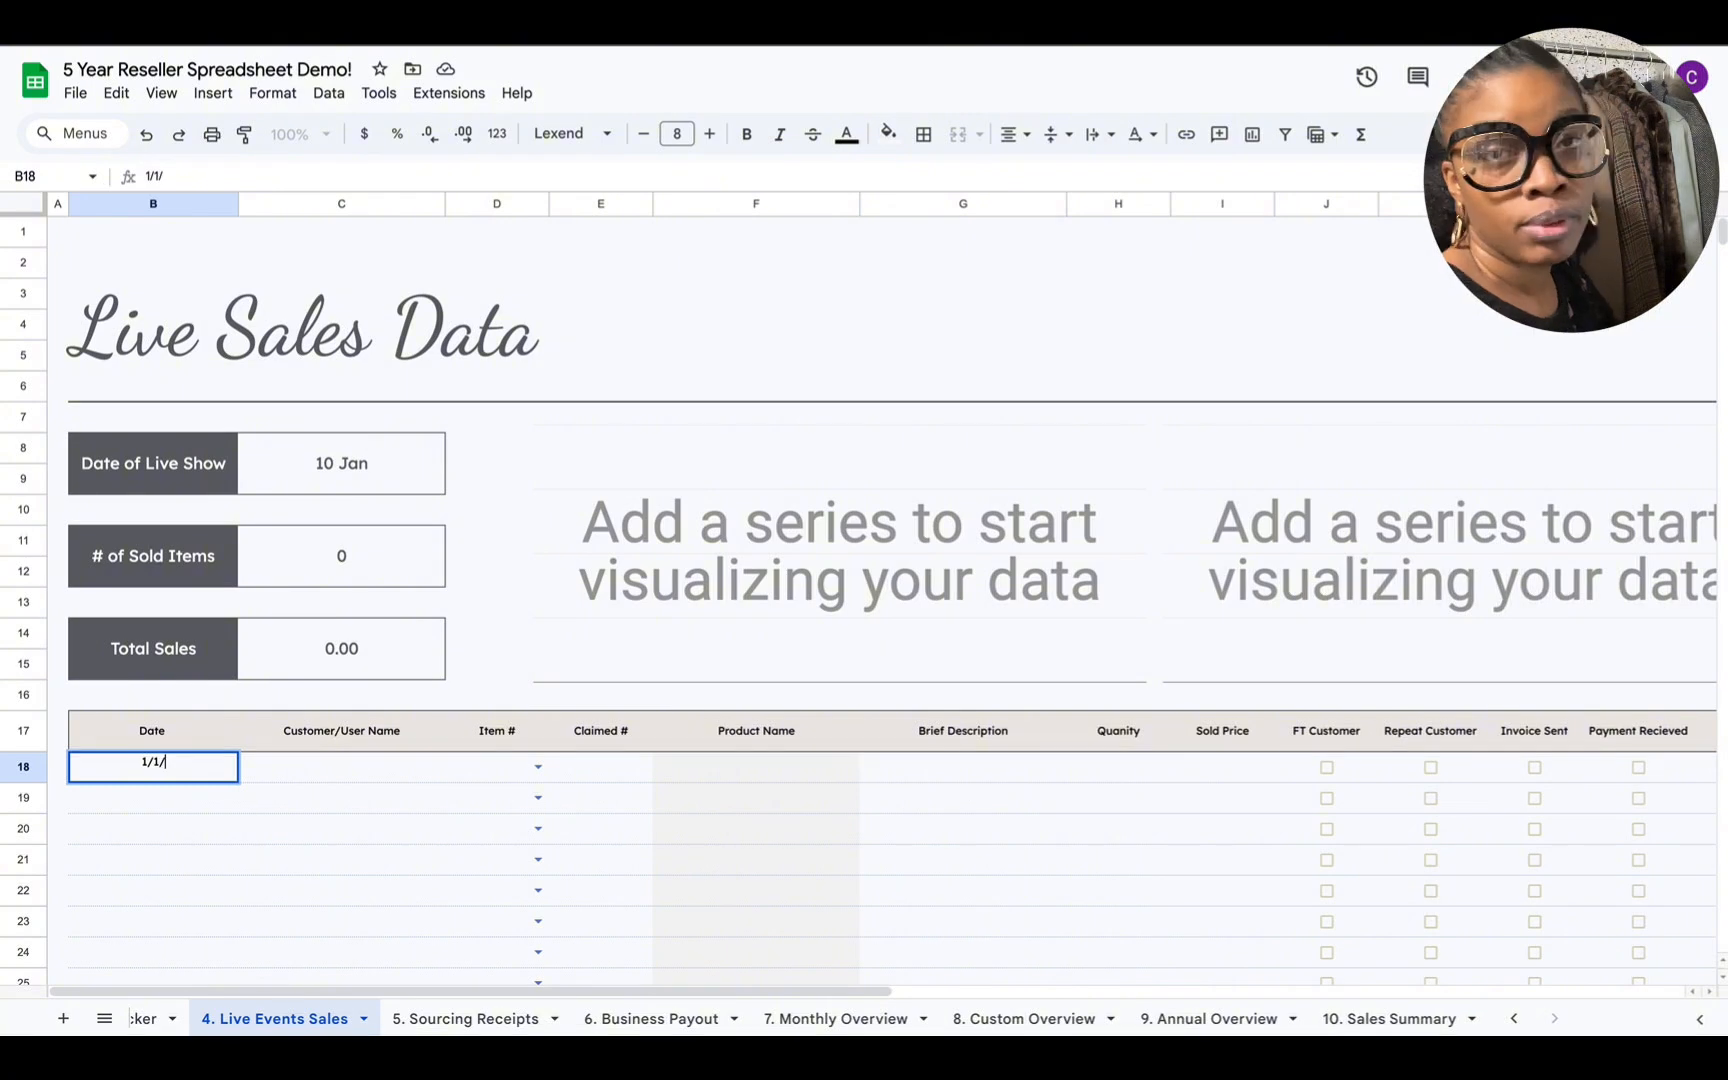
type("2025")
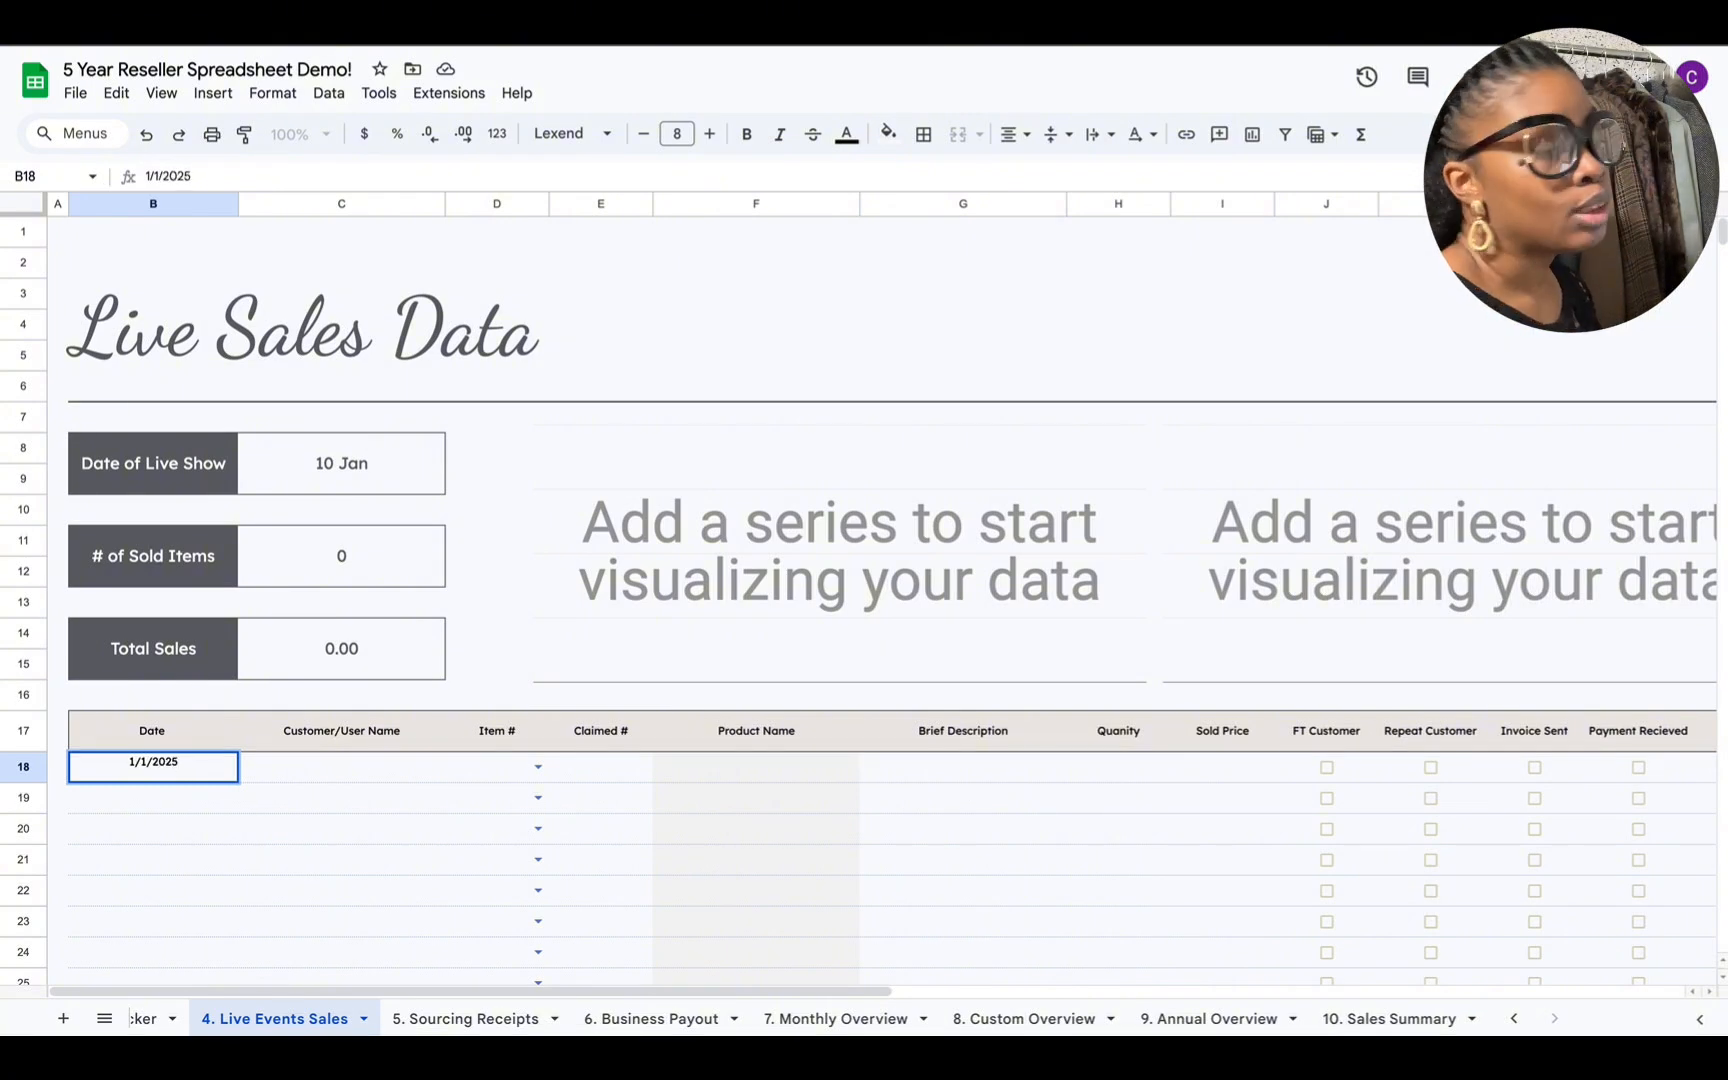
left_click(337, 768)
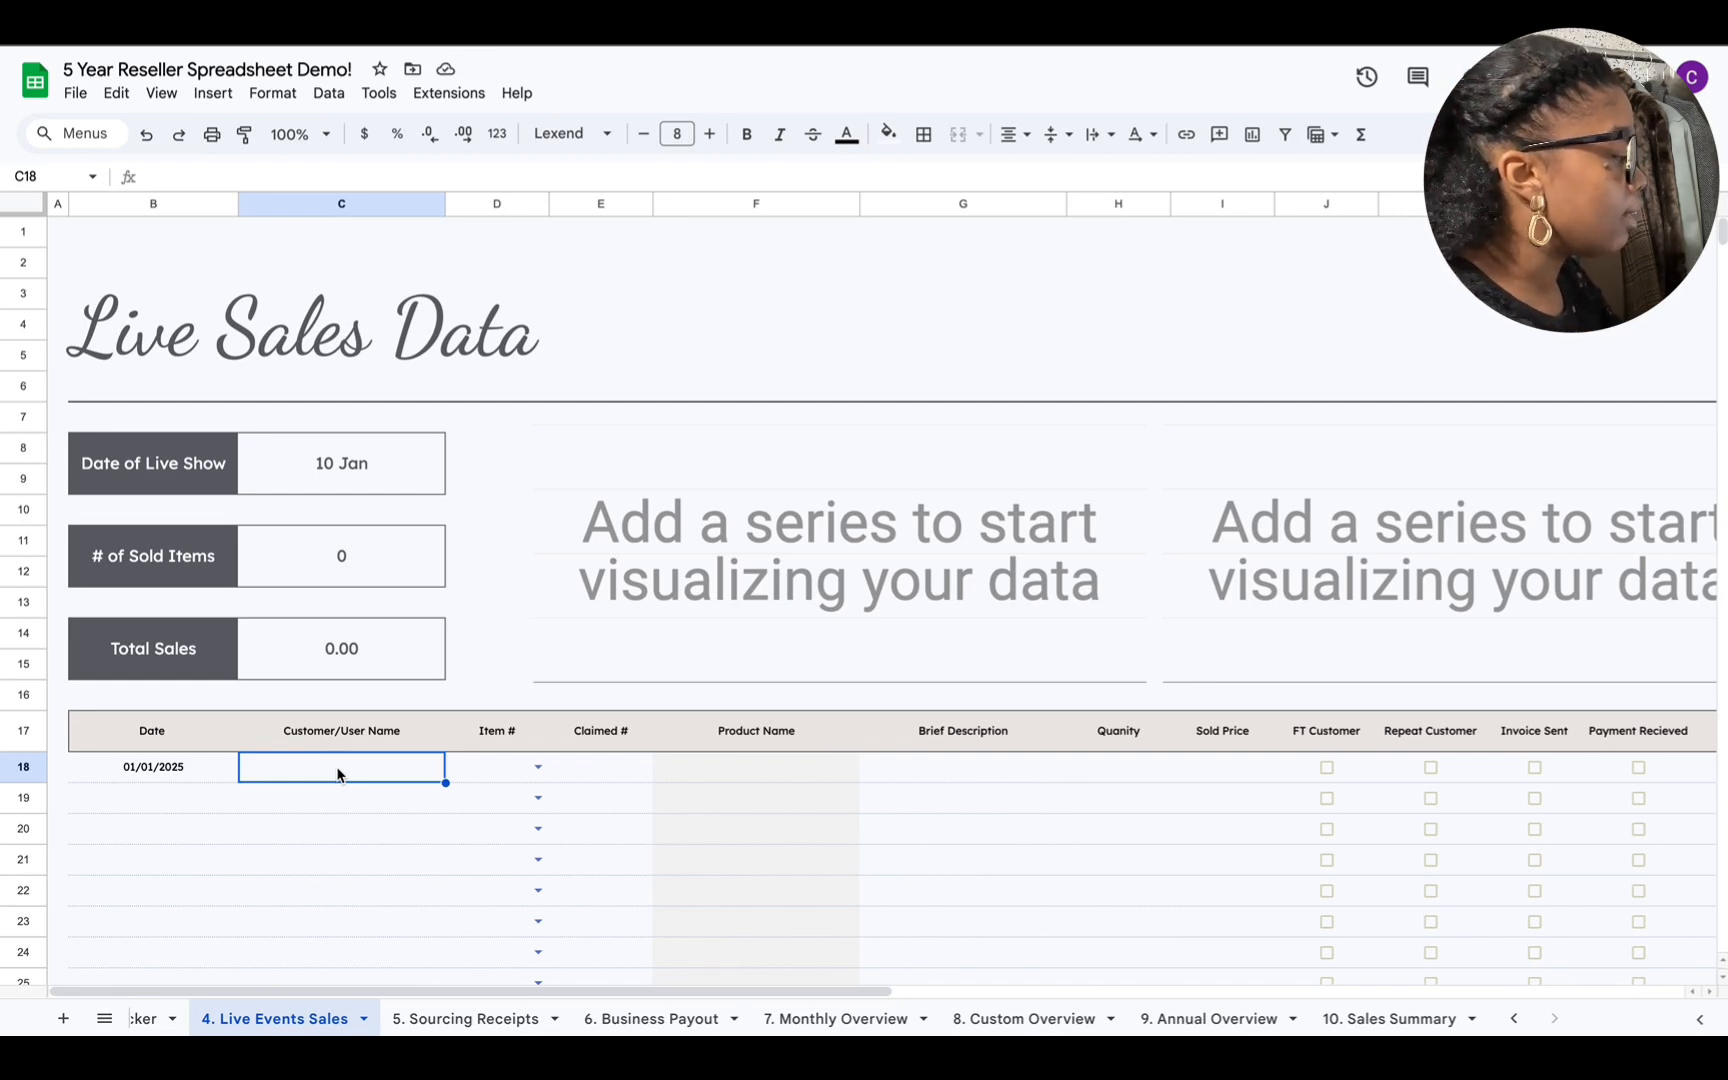
type("Susan")
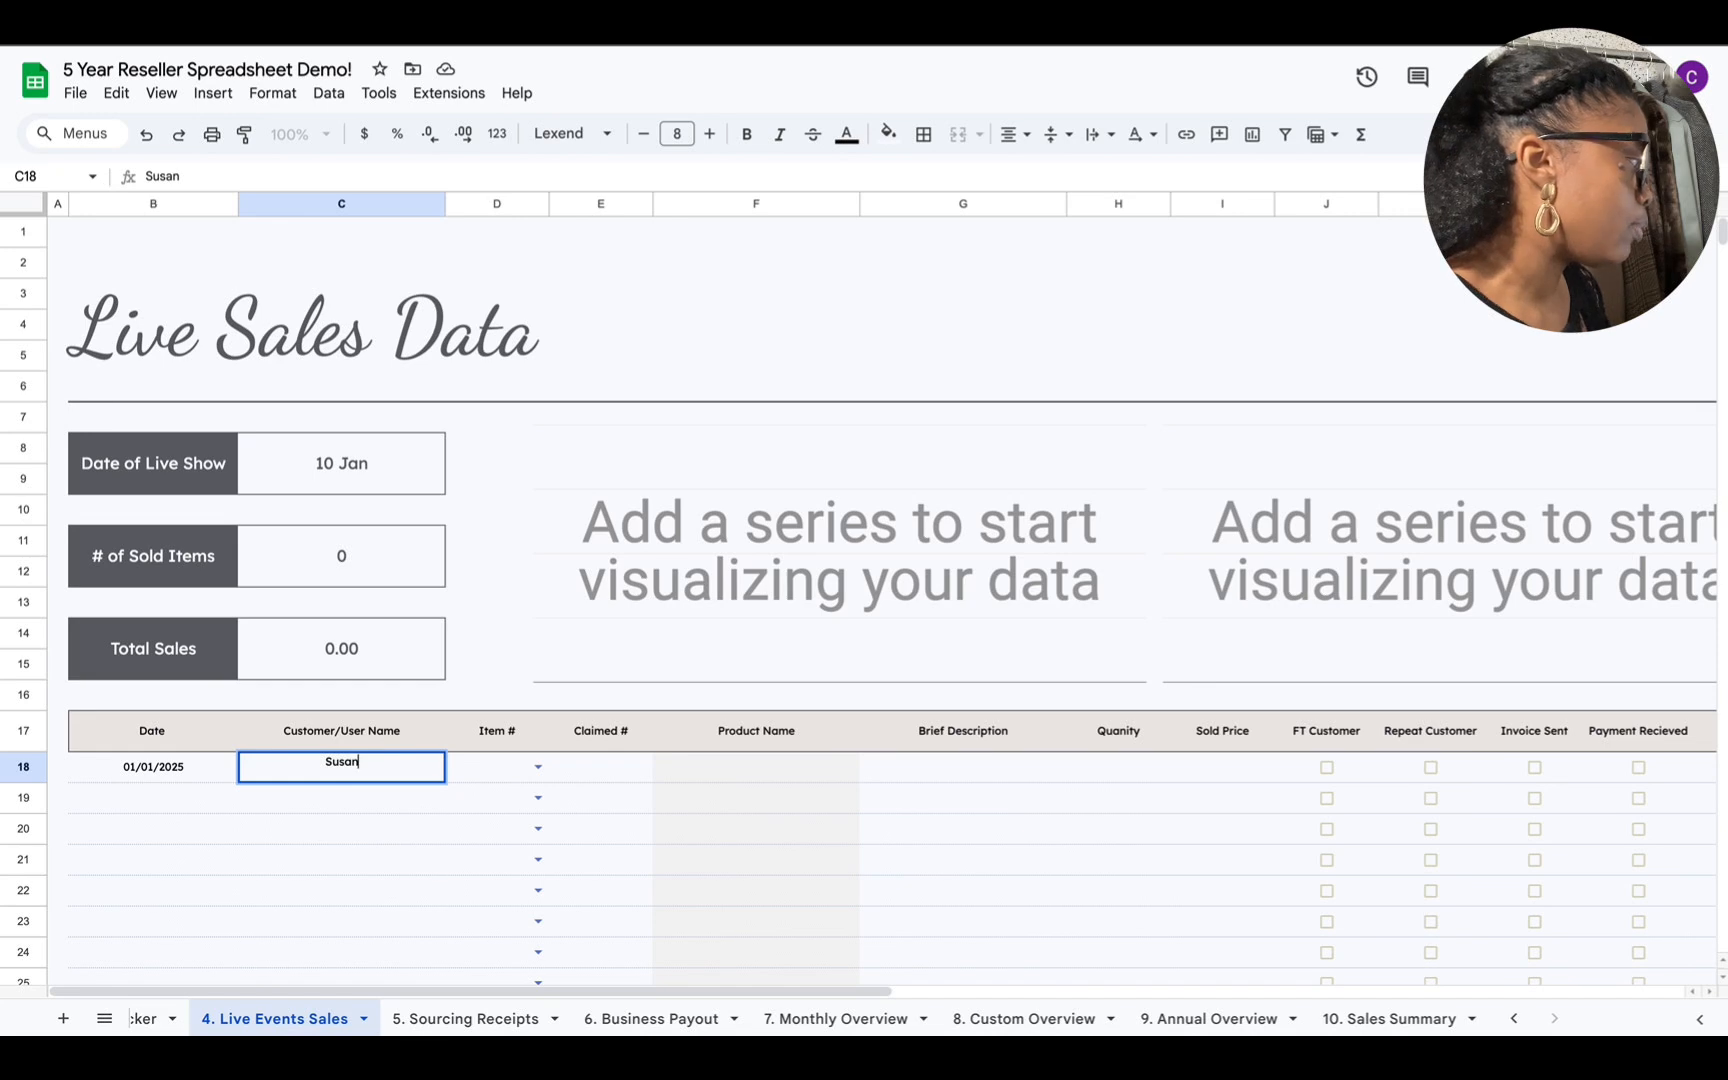
Step: Choose item number 0001 for the row 18 sale and enter 03 as its claimed number
left_click(538, 767)
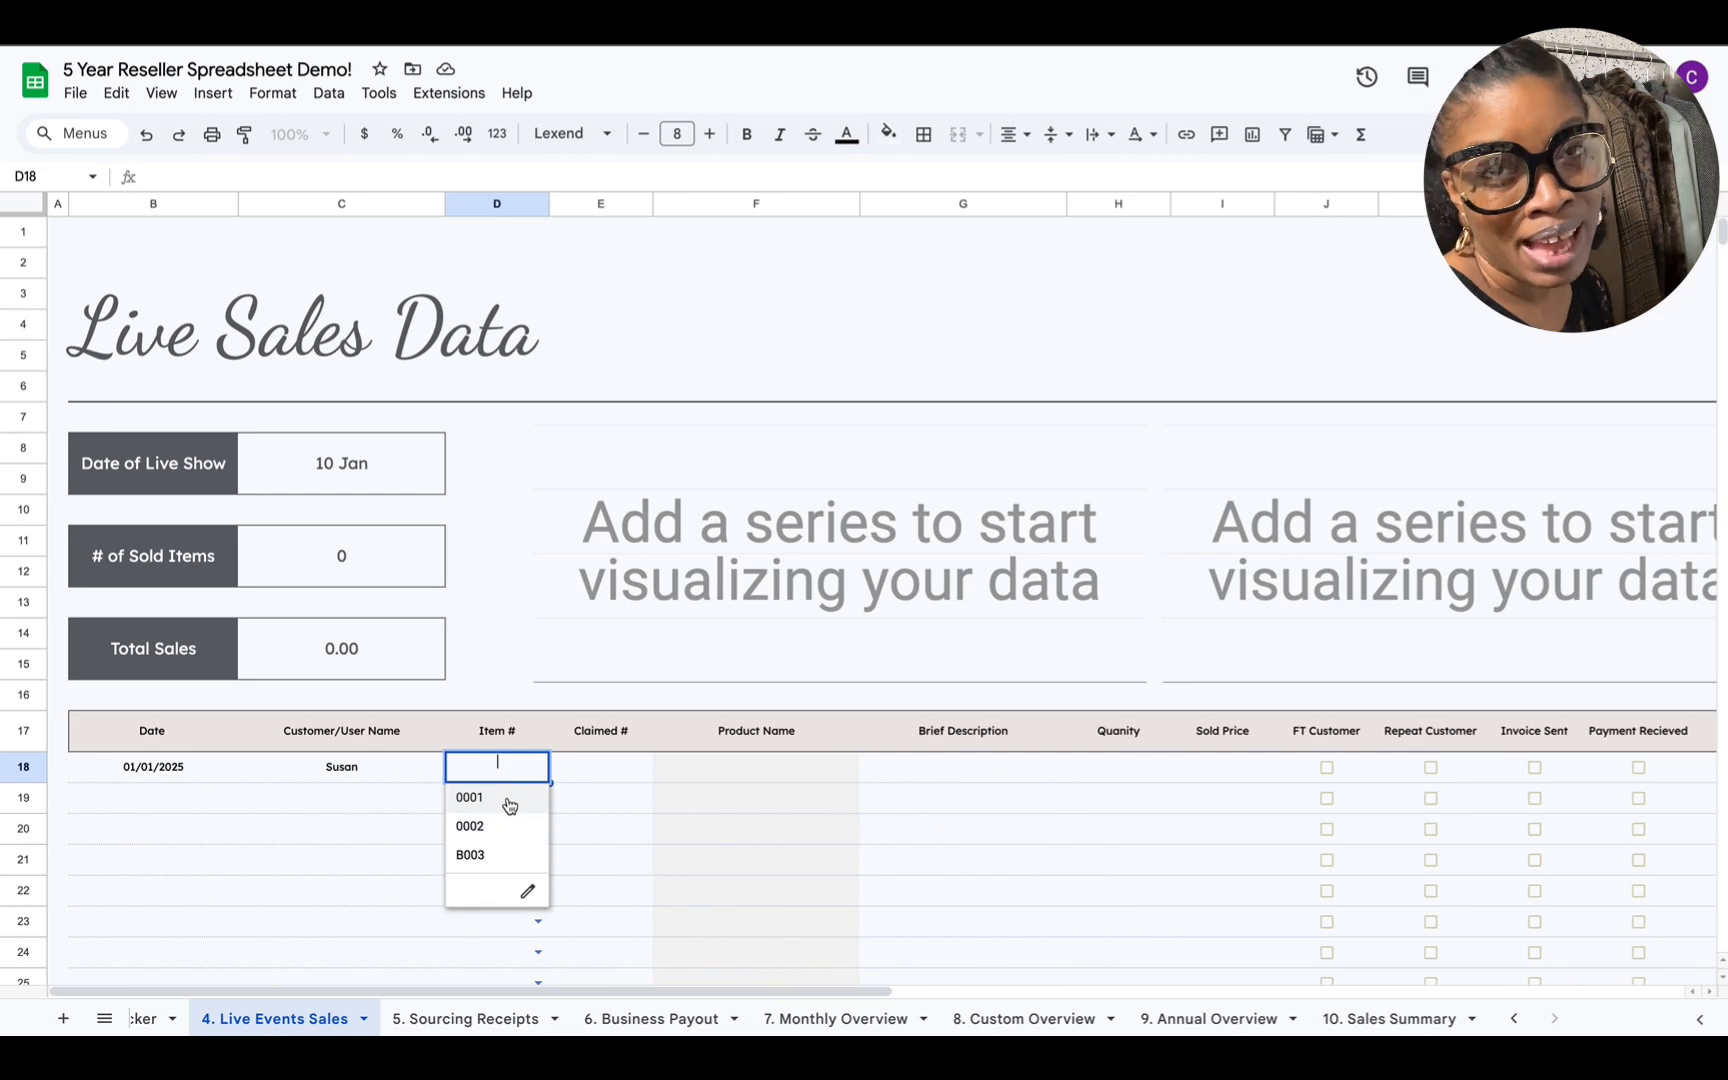
left_click(507, 800)
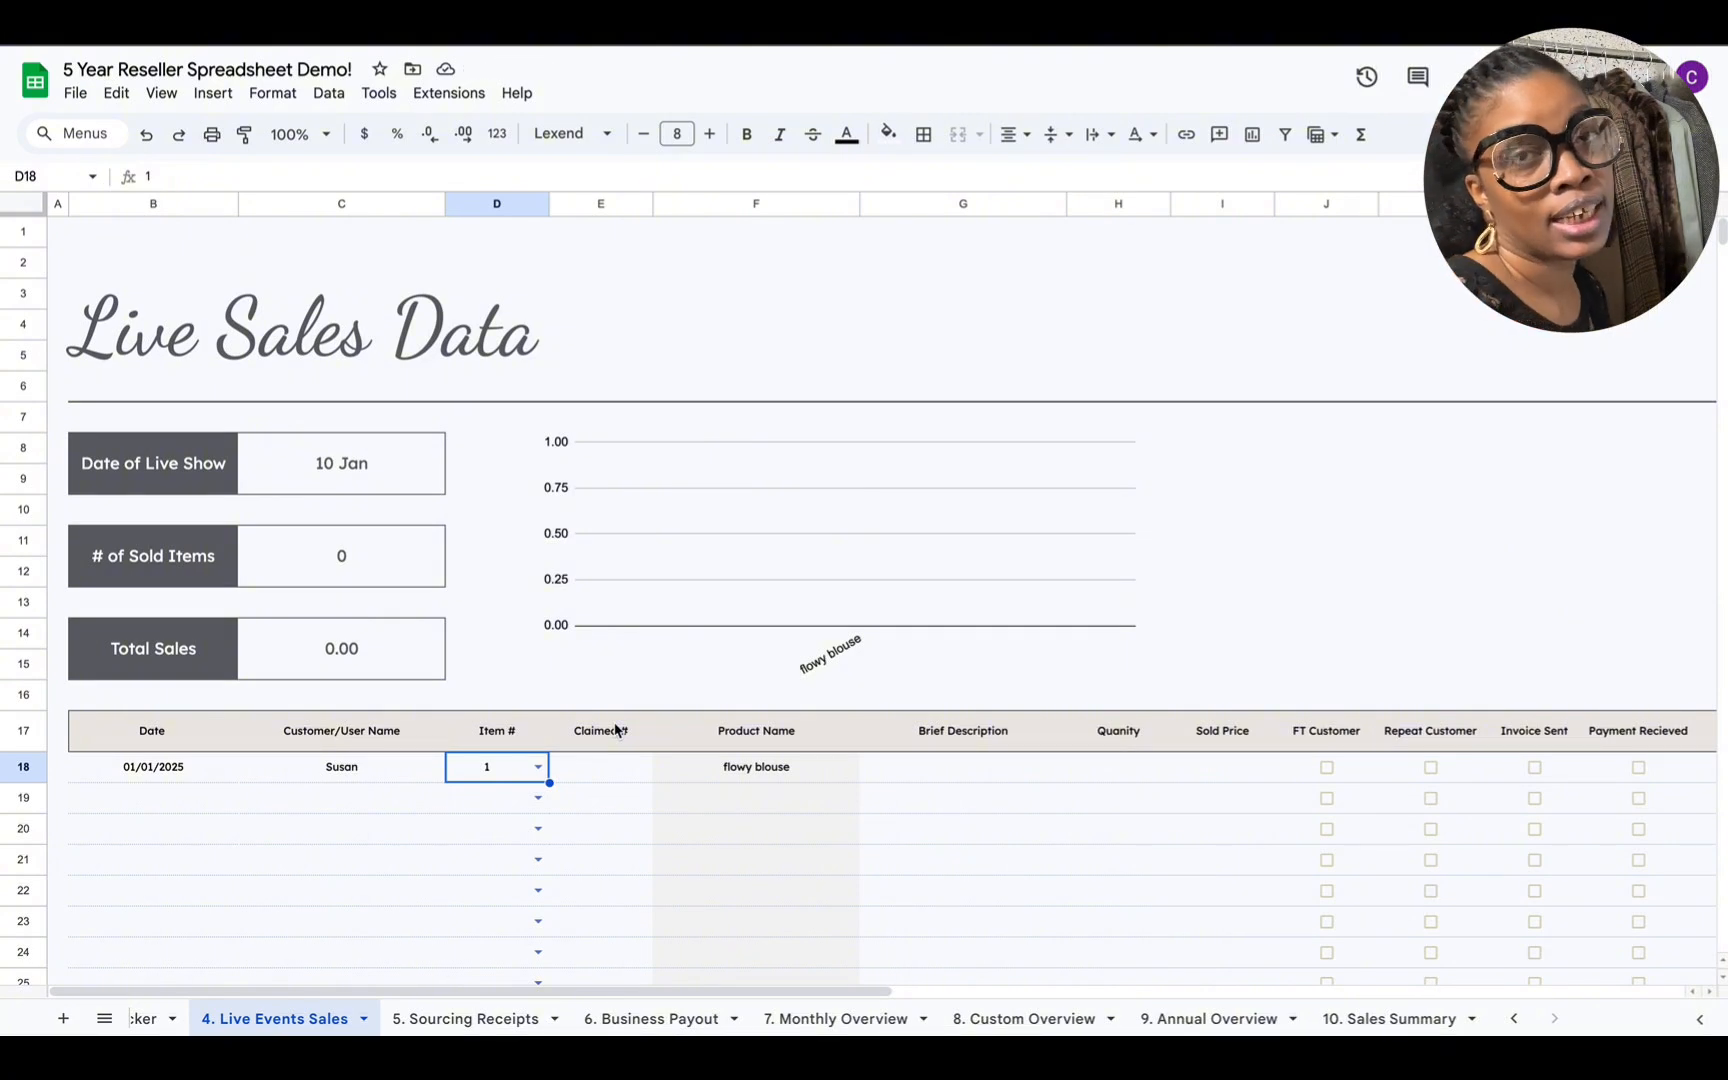
left_click(598, 770)
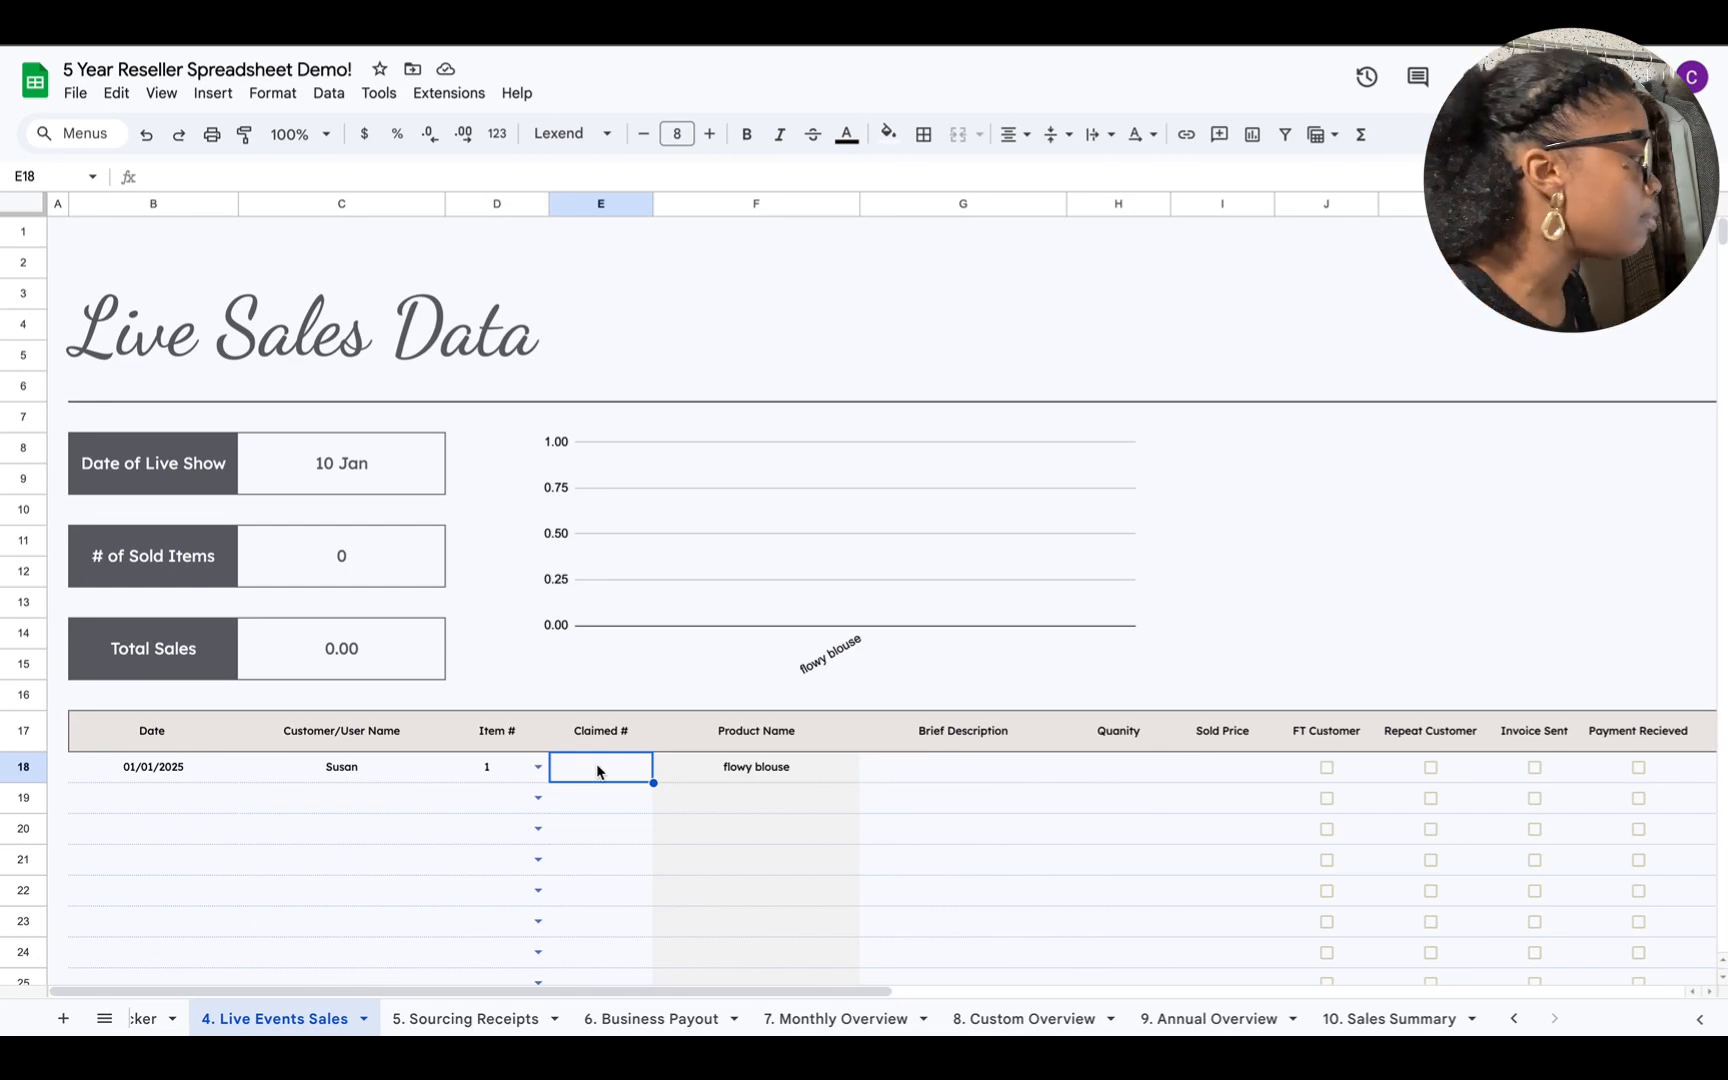
type("03")
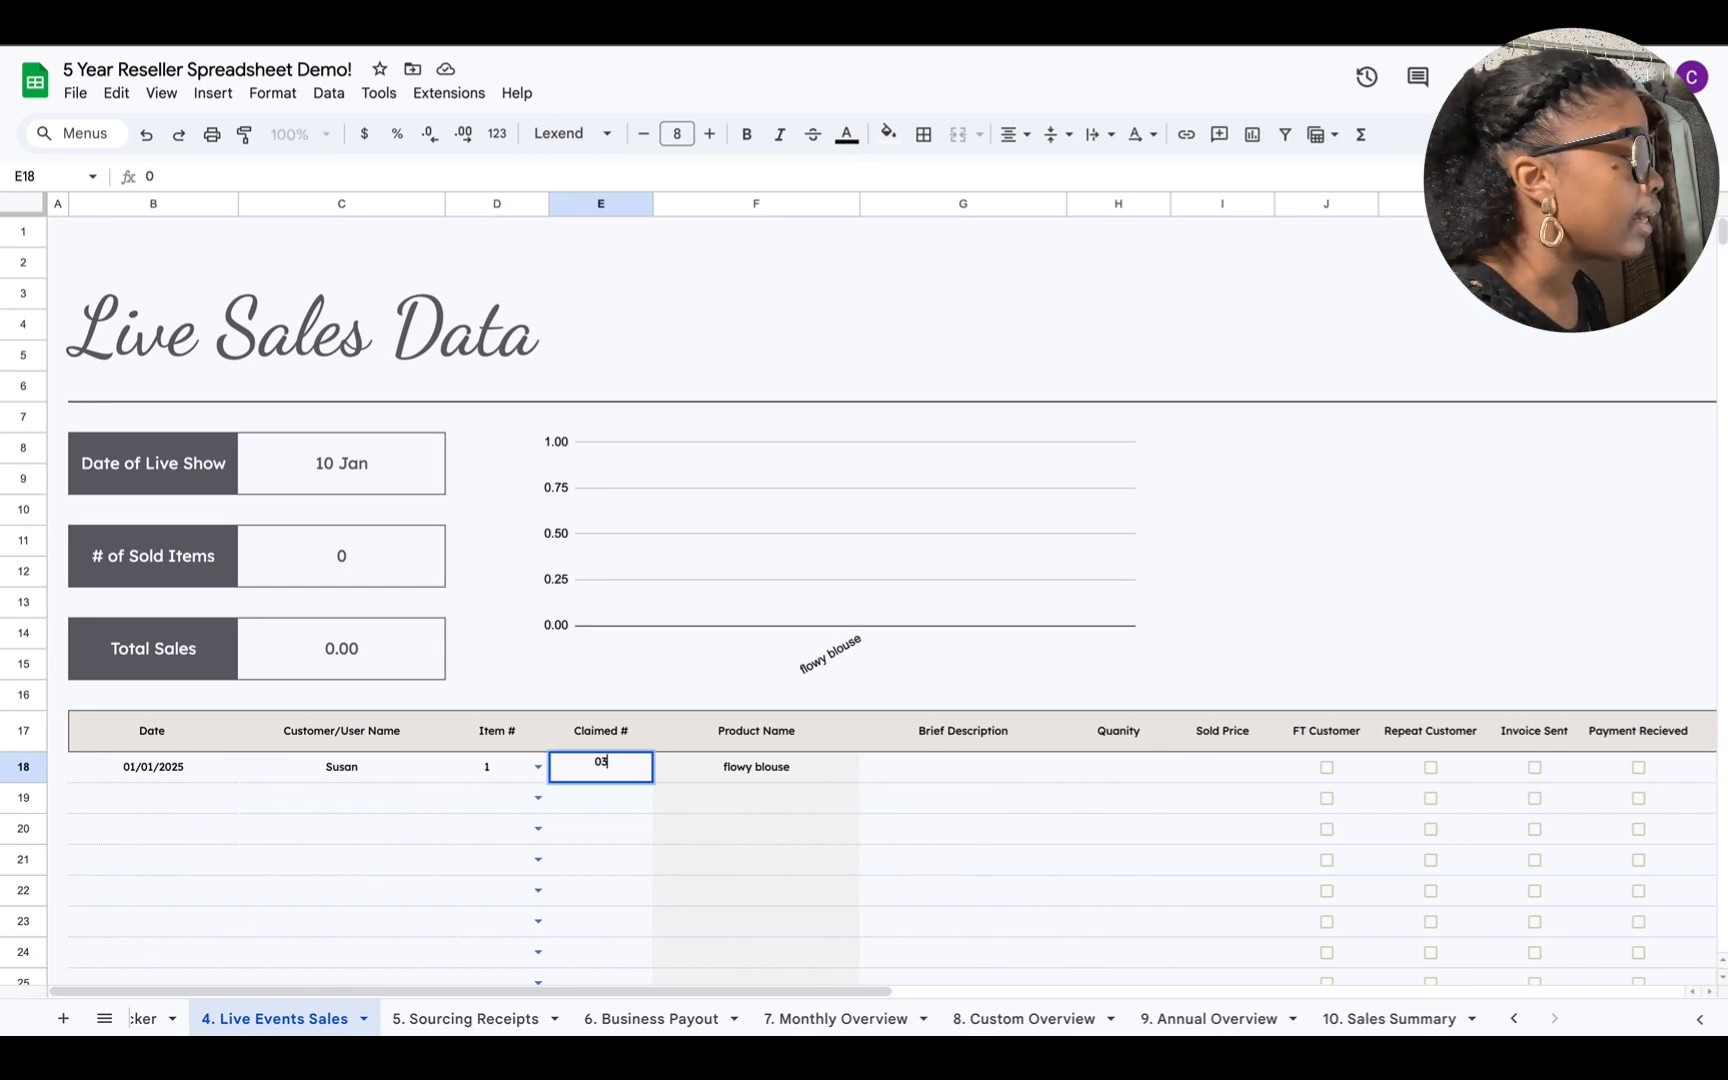
Step: Give the row 18 sale the brief description "red blouse" and a quantity of 1
left_click(907, 771)
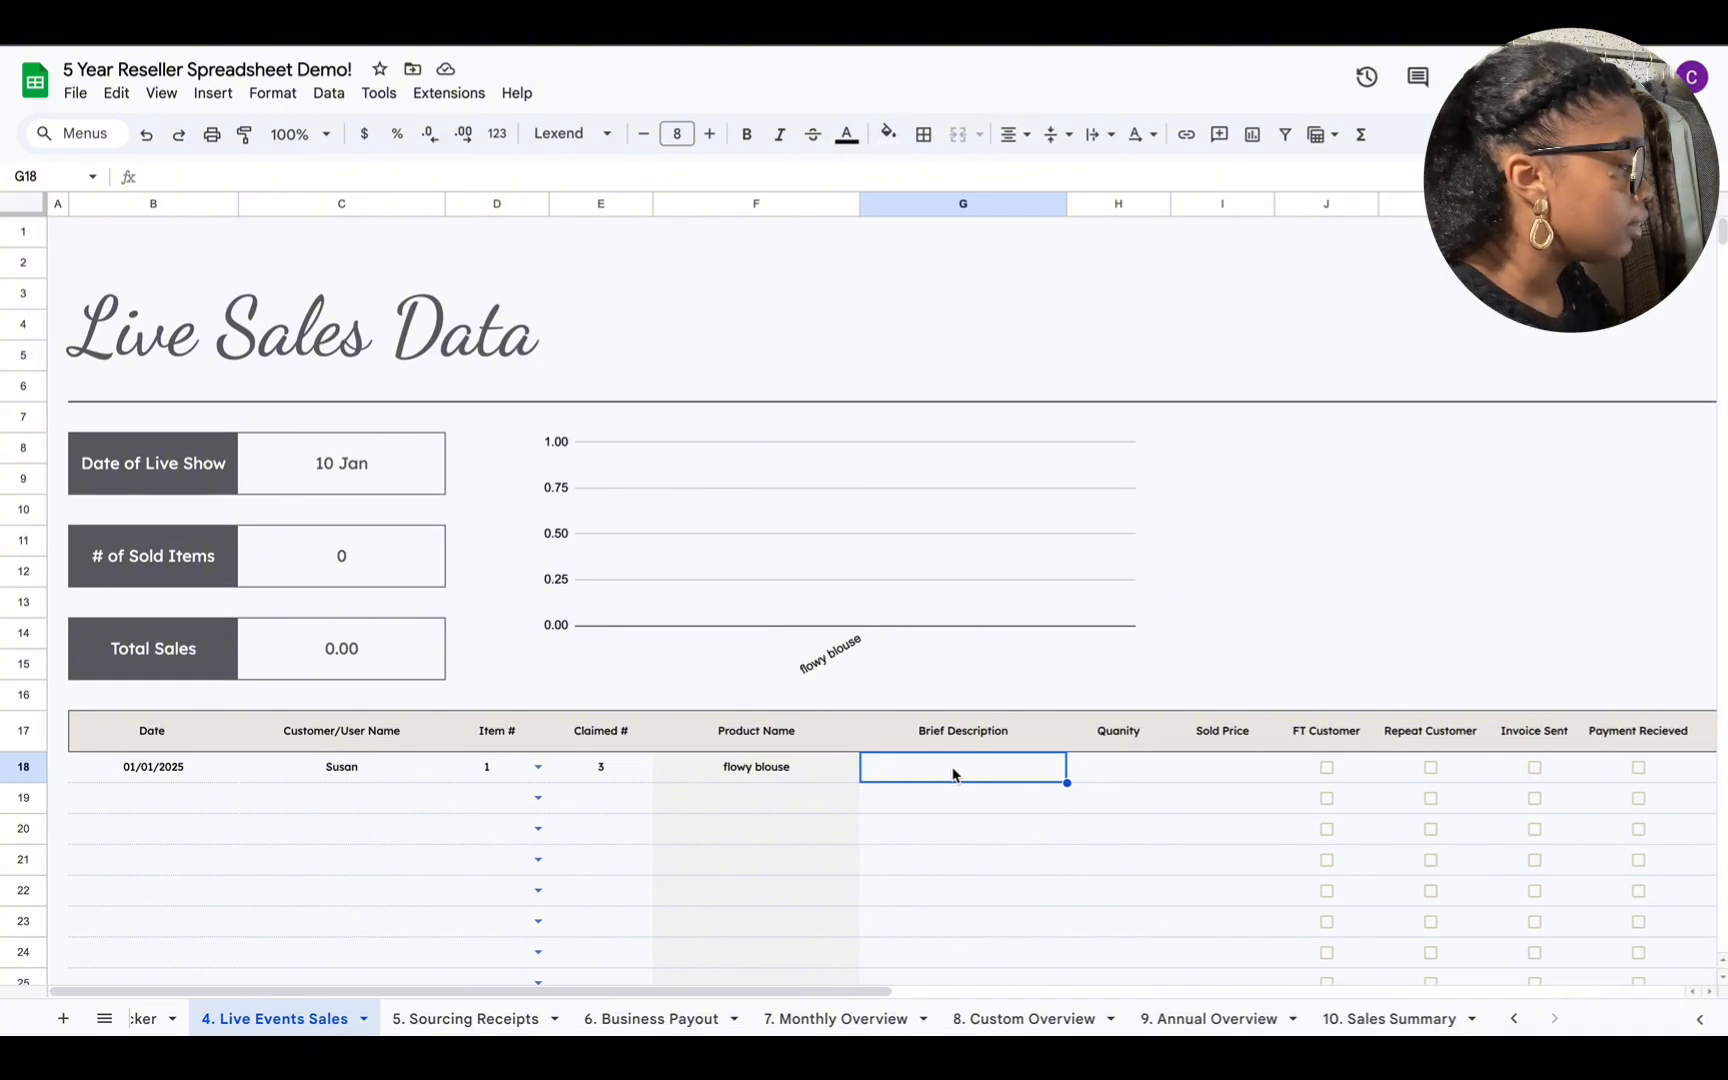
type("red")
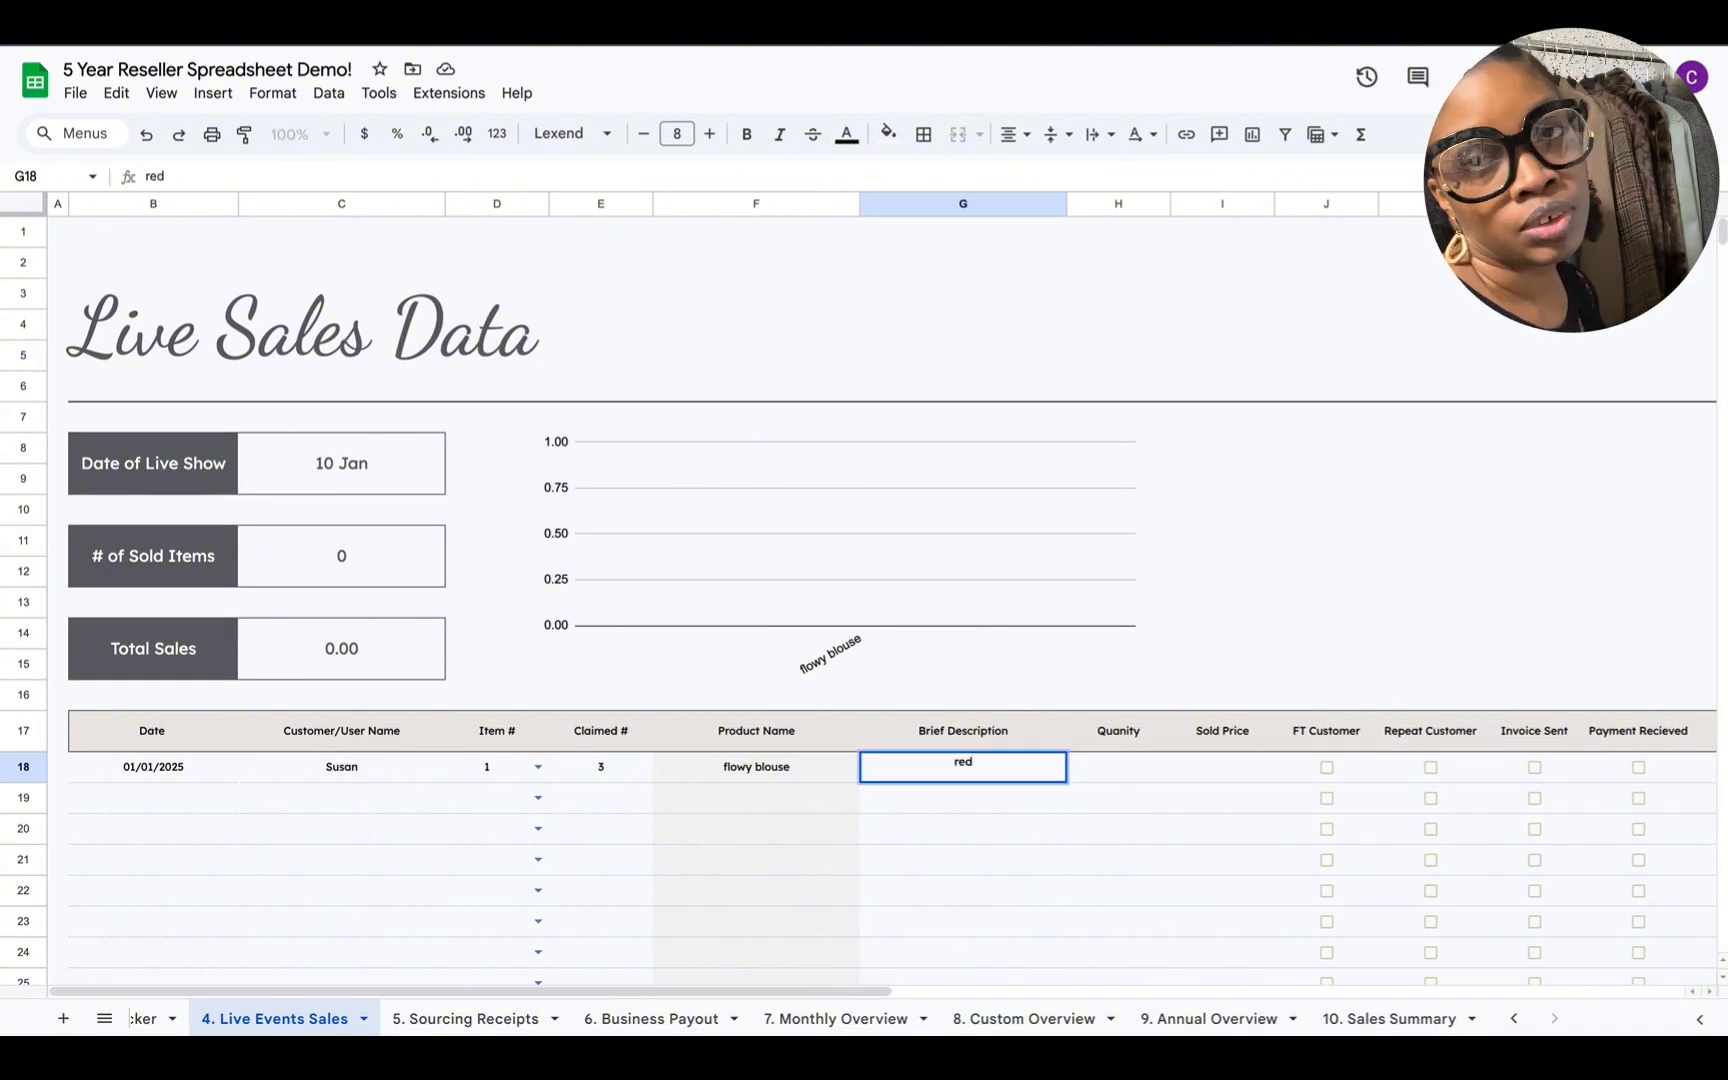
type(" blouse")
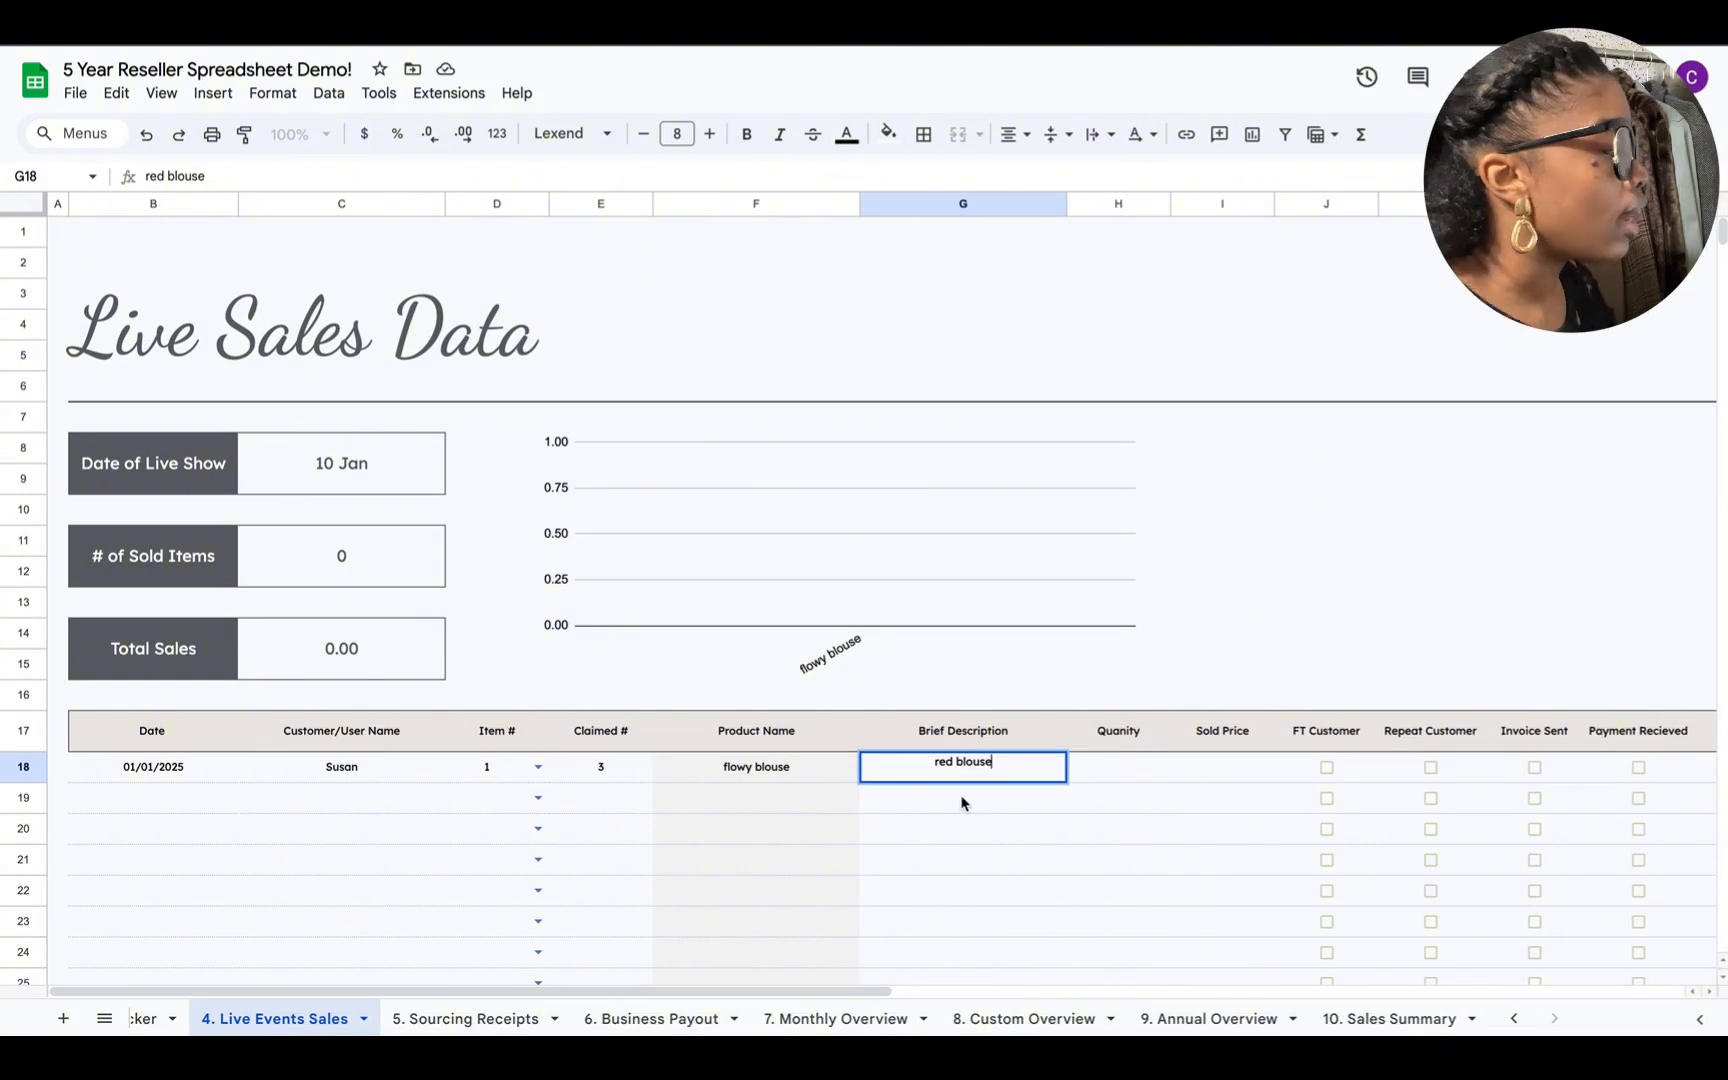
left_click(1110, 772)
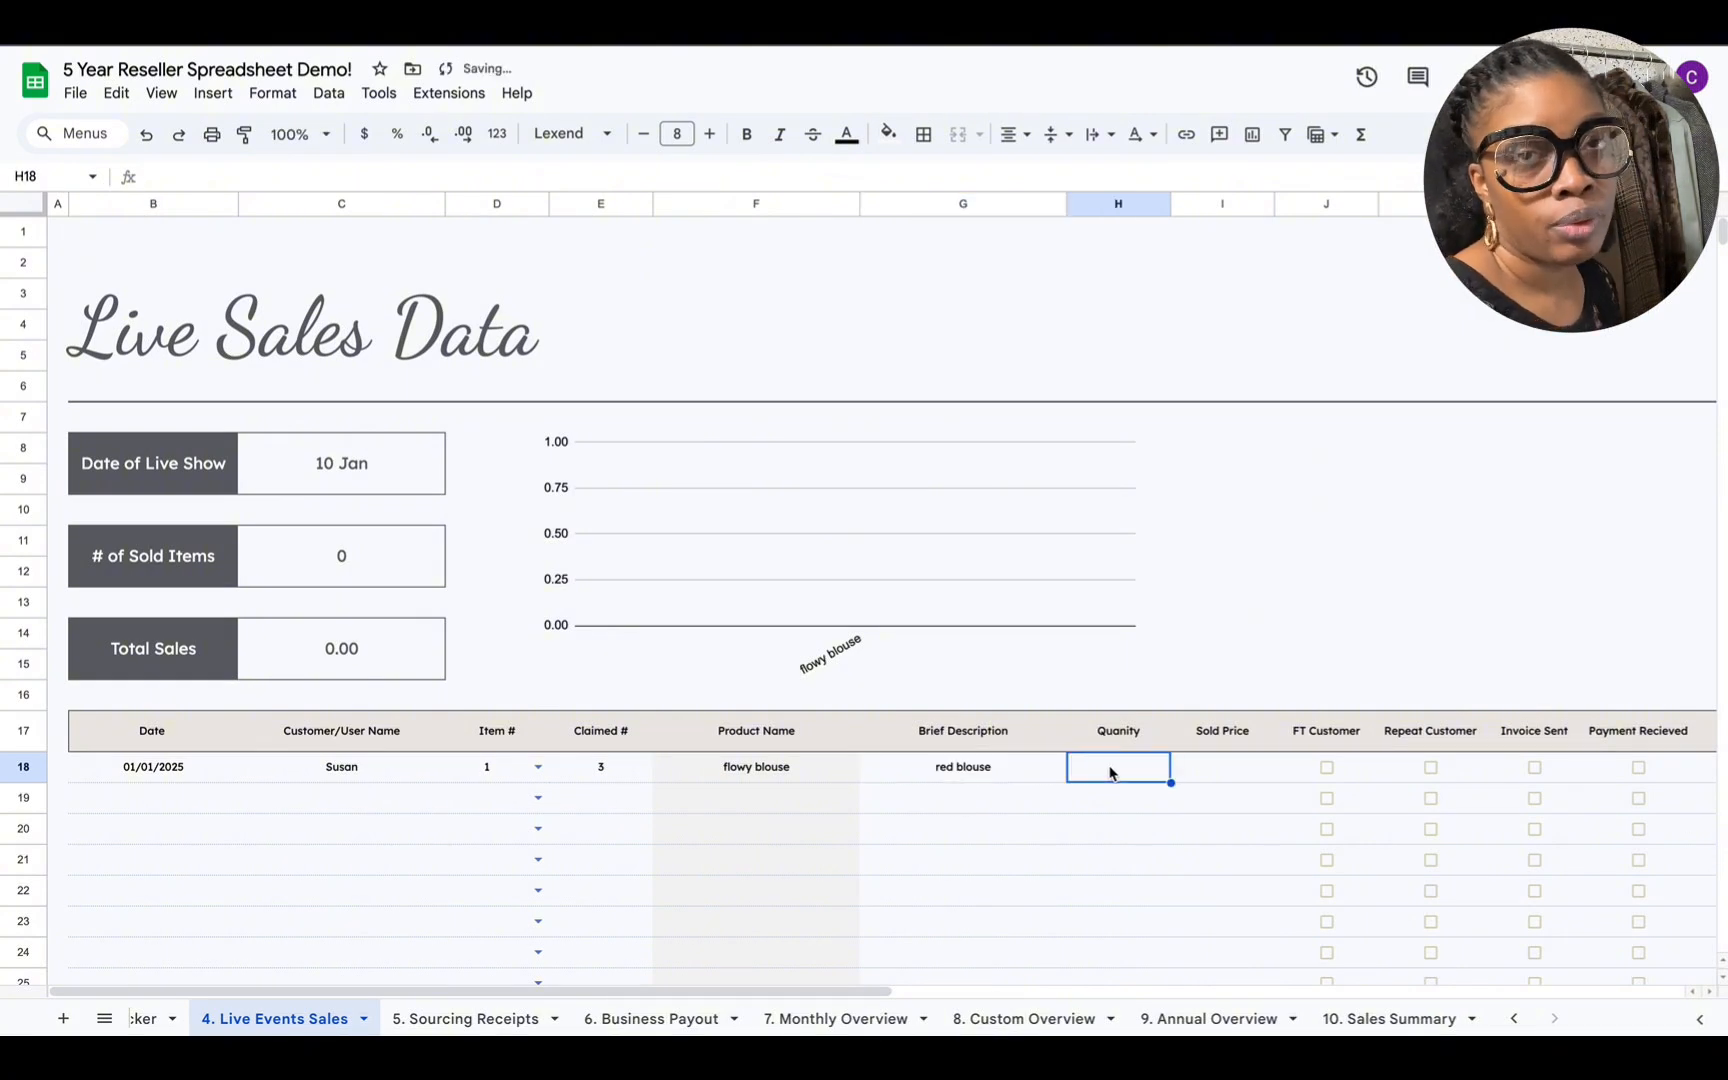
type("1")
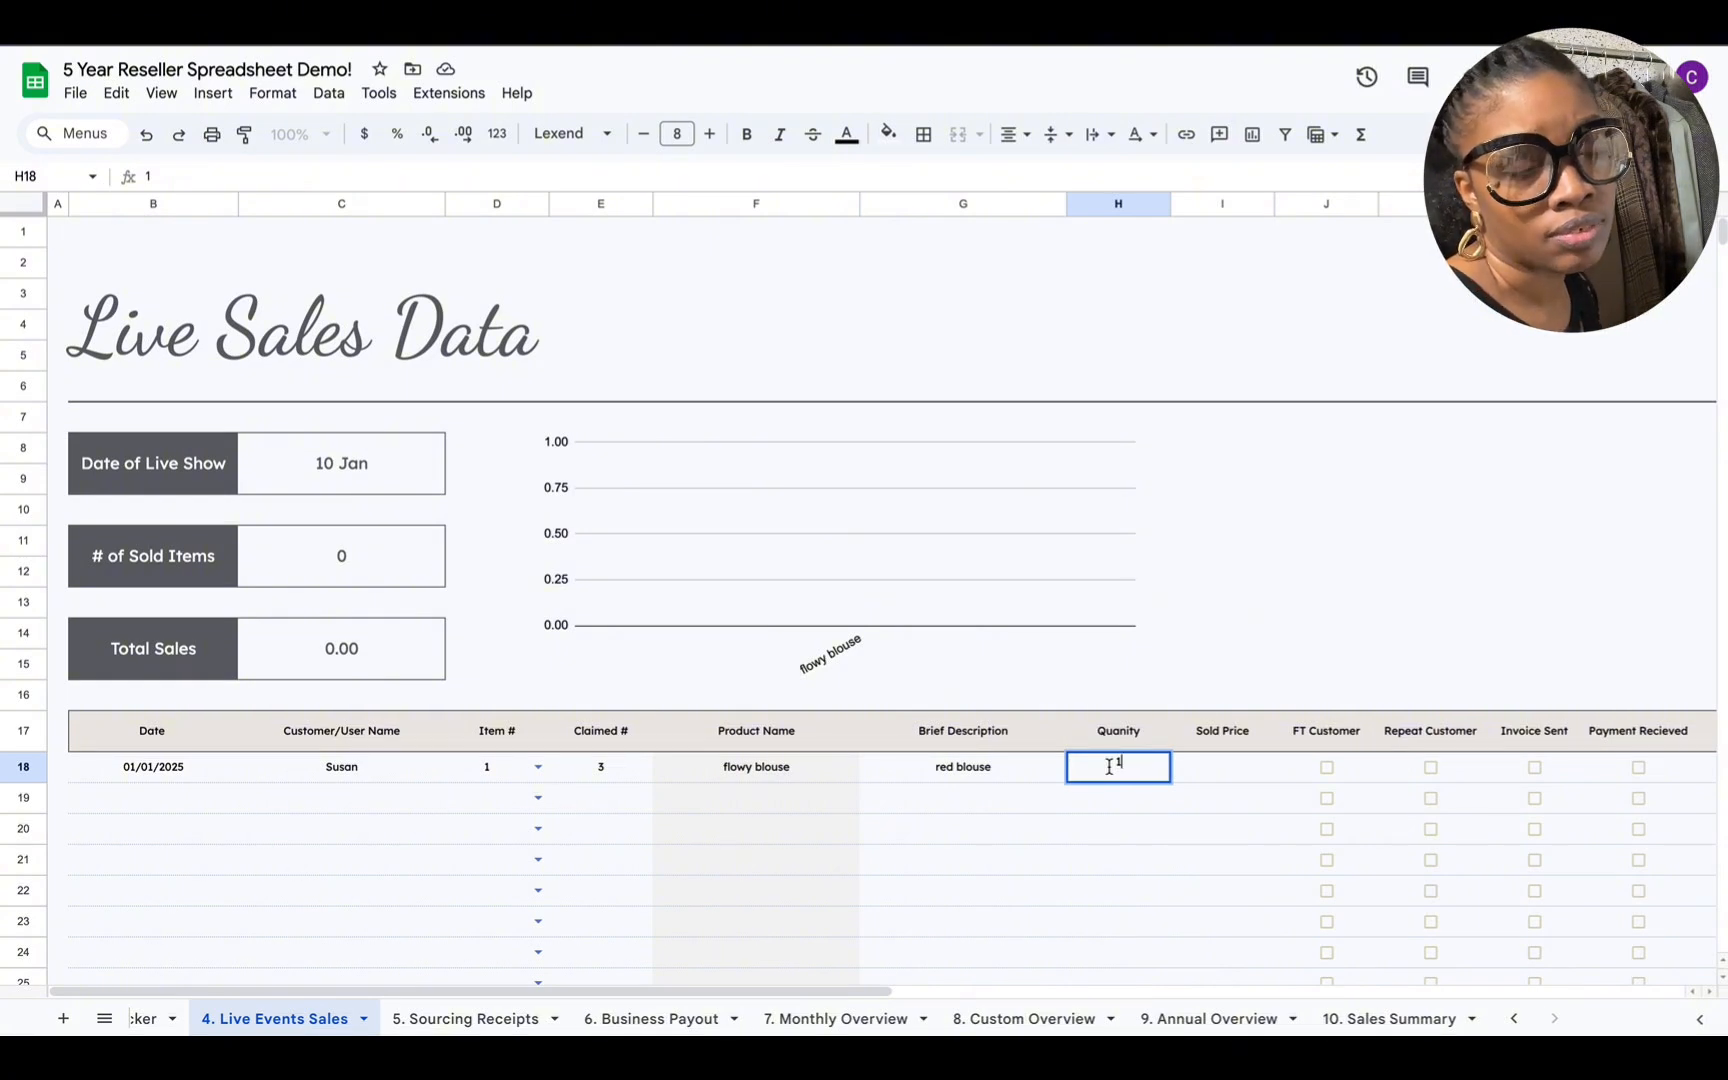
Step: Set the sold price of the row 18 sale to 54.00
left_click(1224, 774)
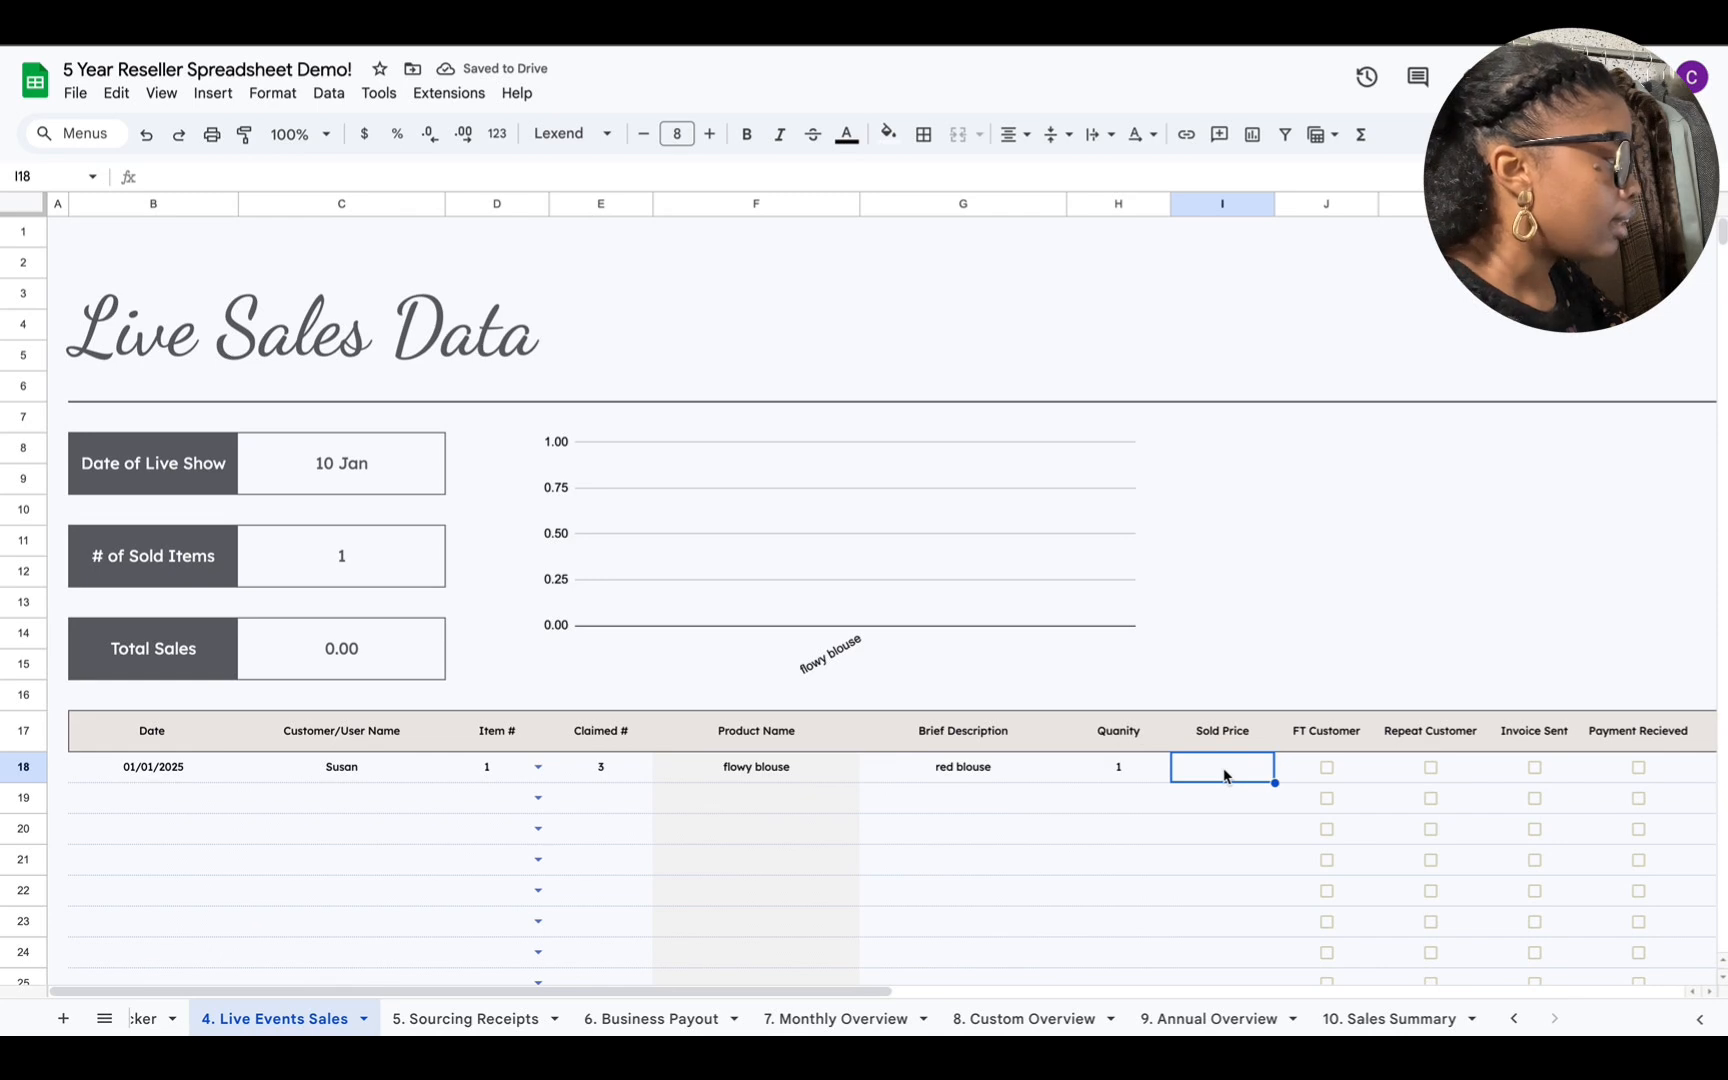
type("54")
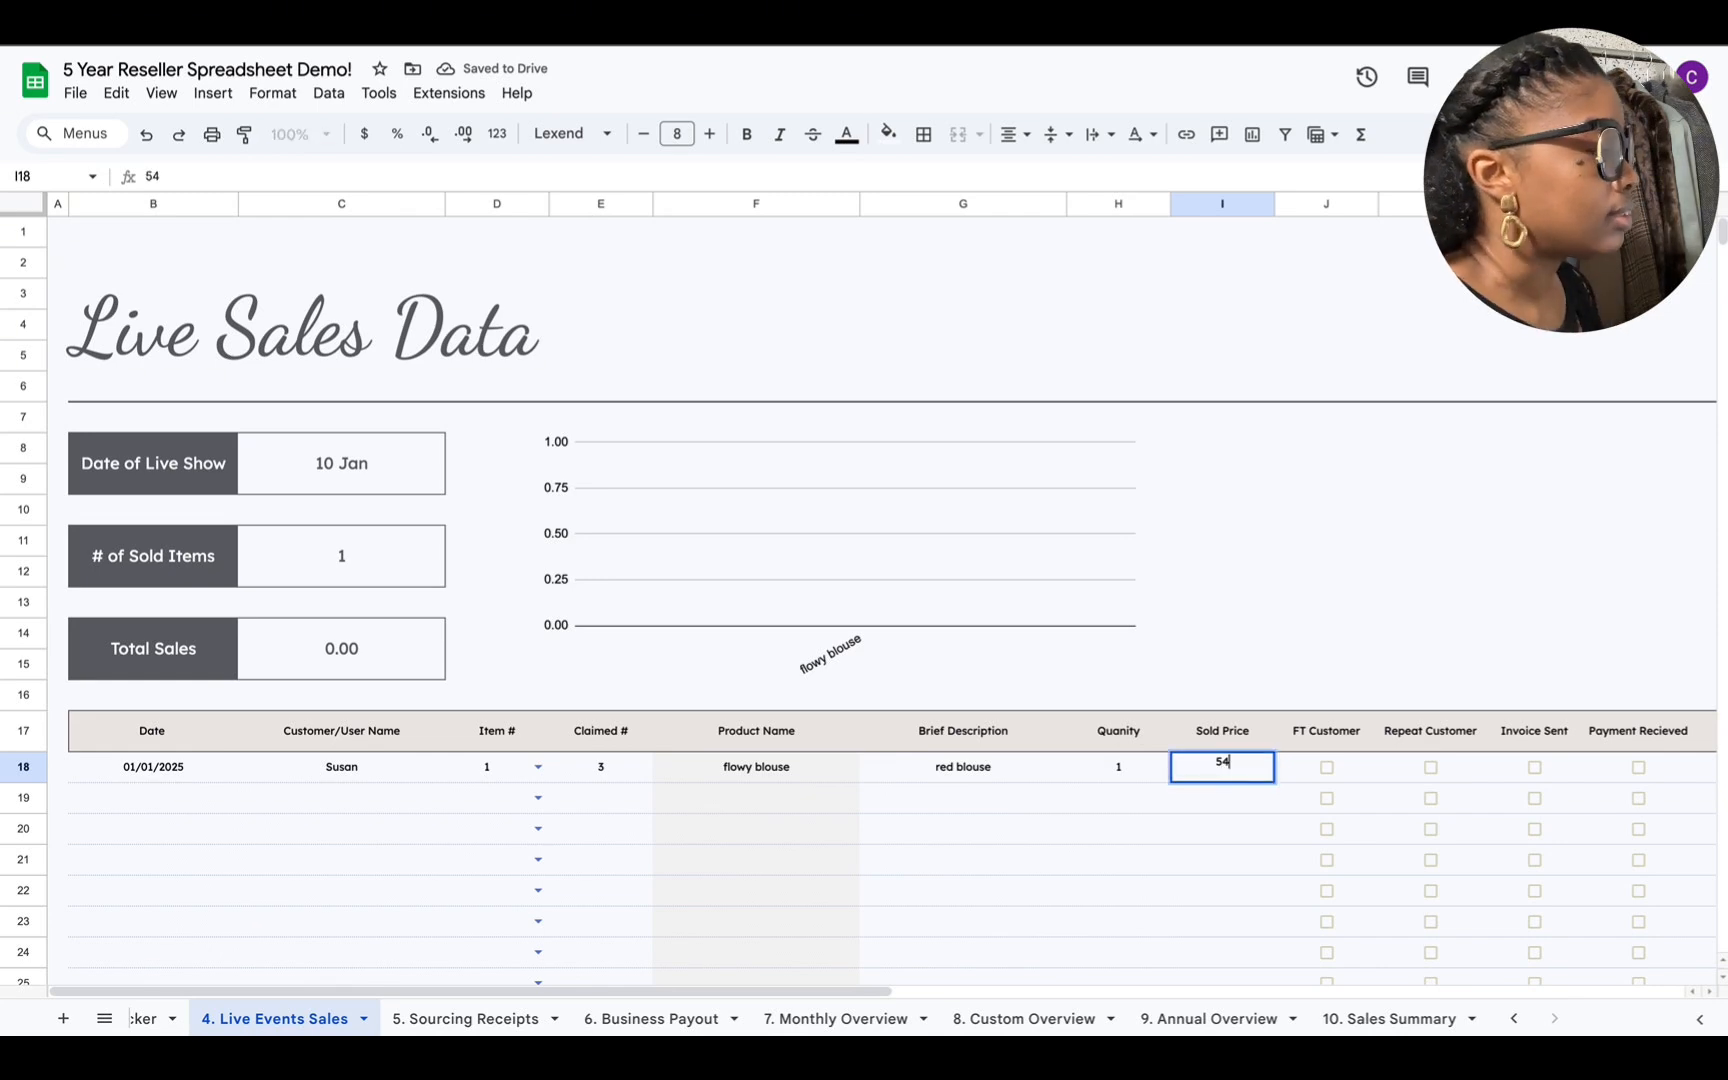
type(".00")
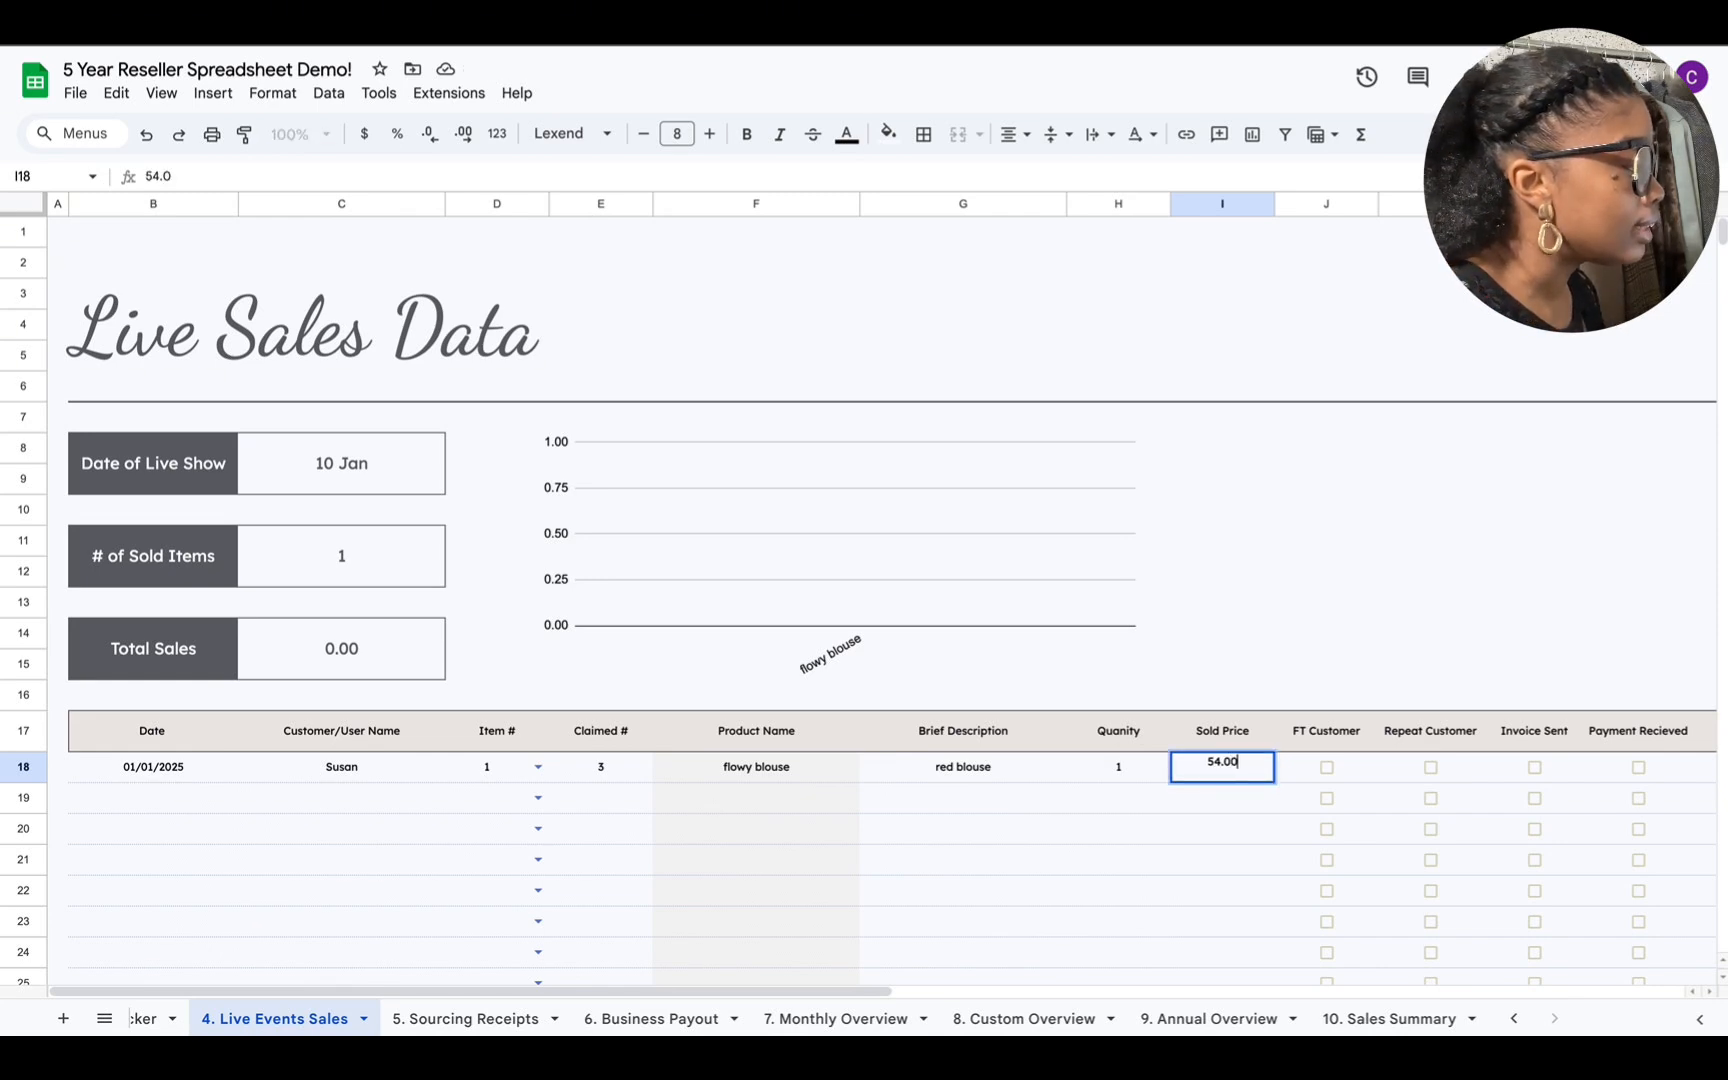
left_click(1238, 810)
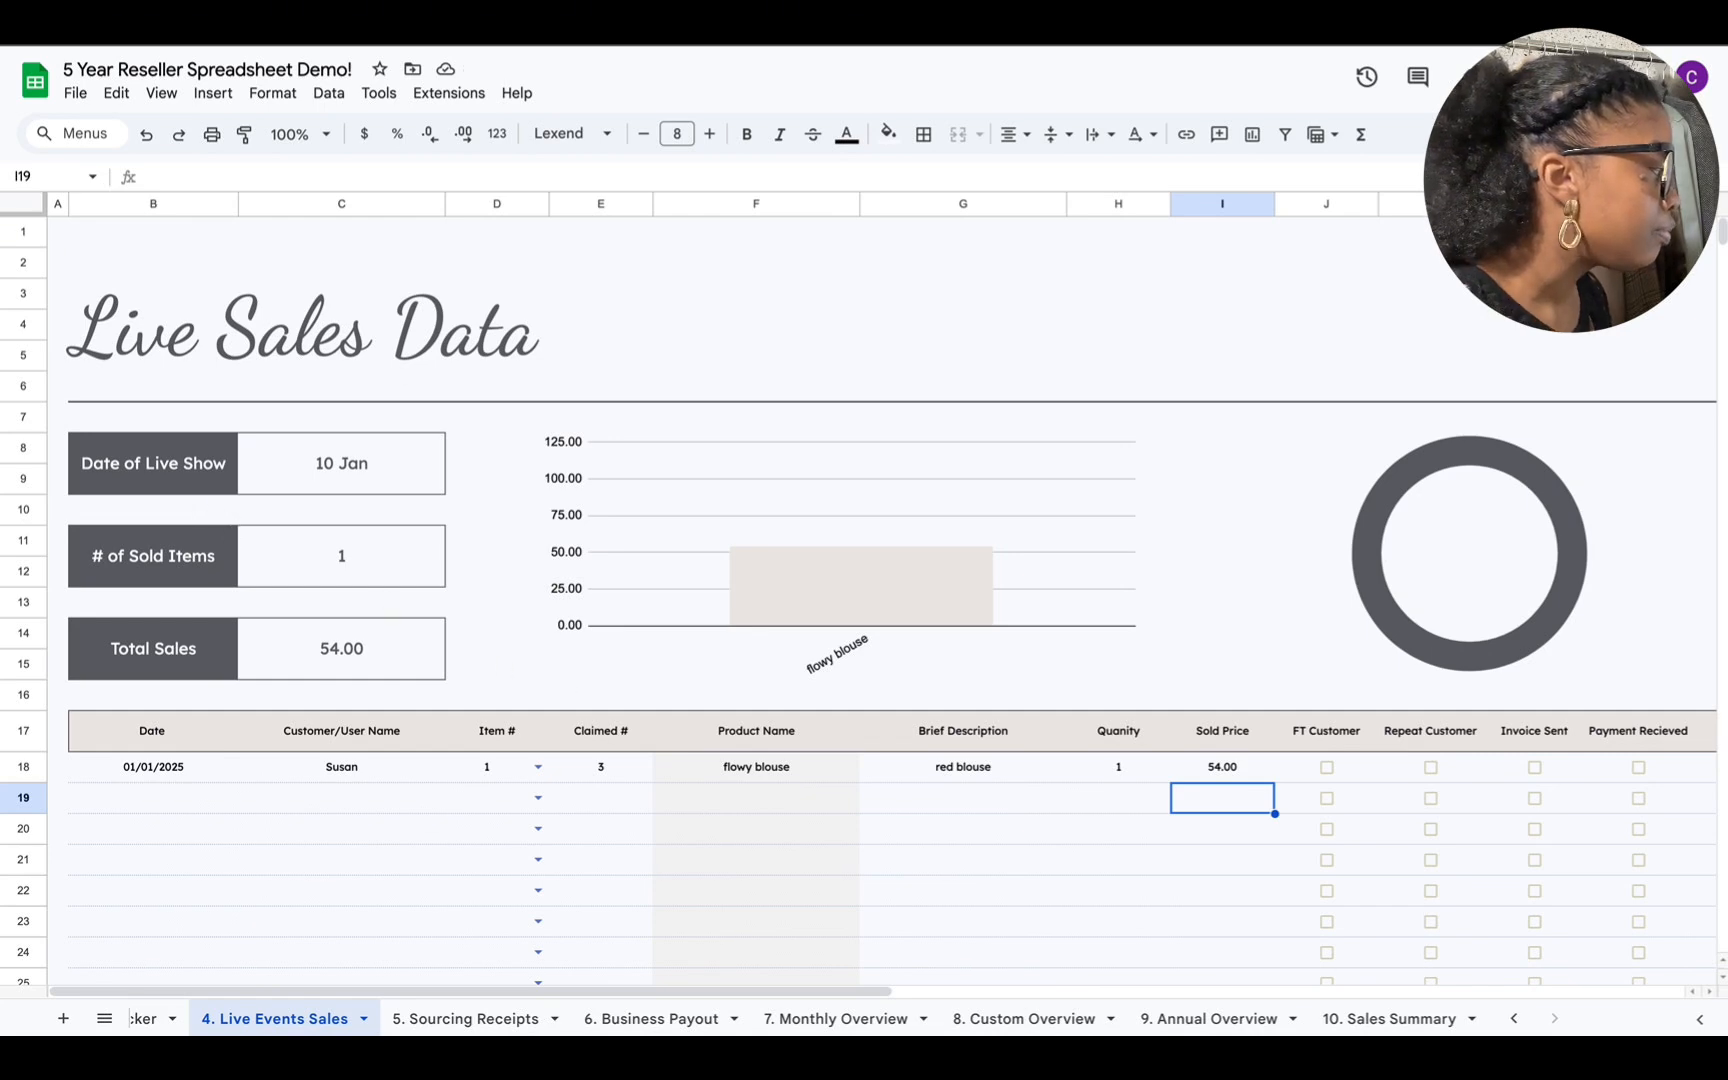
Step: Mark the row 18 sale as FT Customer, Repeat Customer, Invoice Sent and Payment Received
left_click_drag(773, 997, 1025, 999)
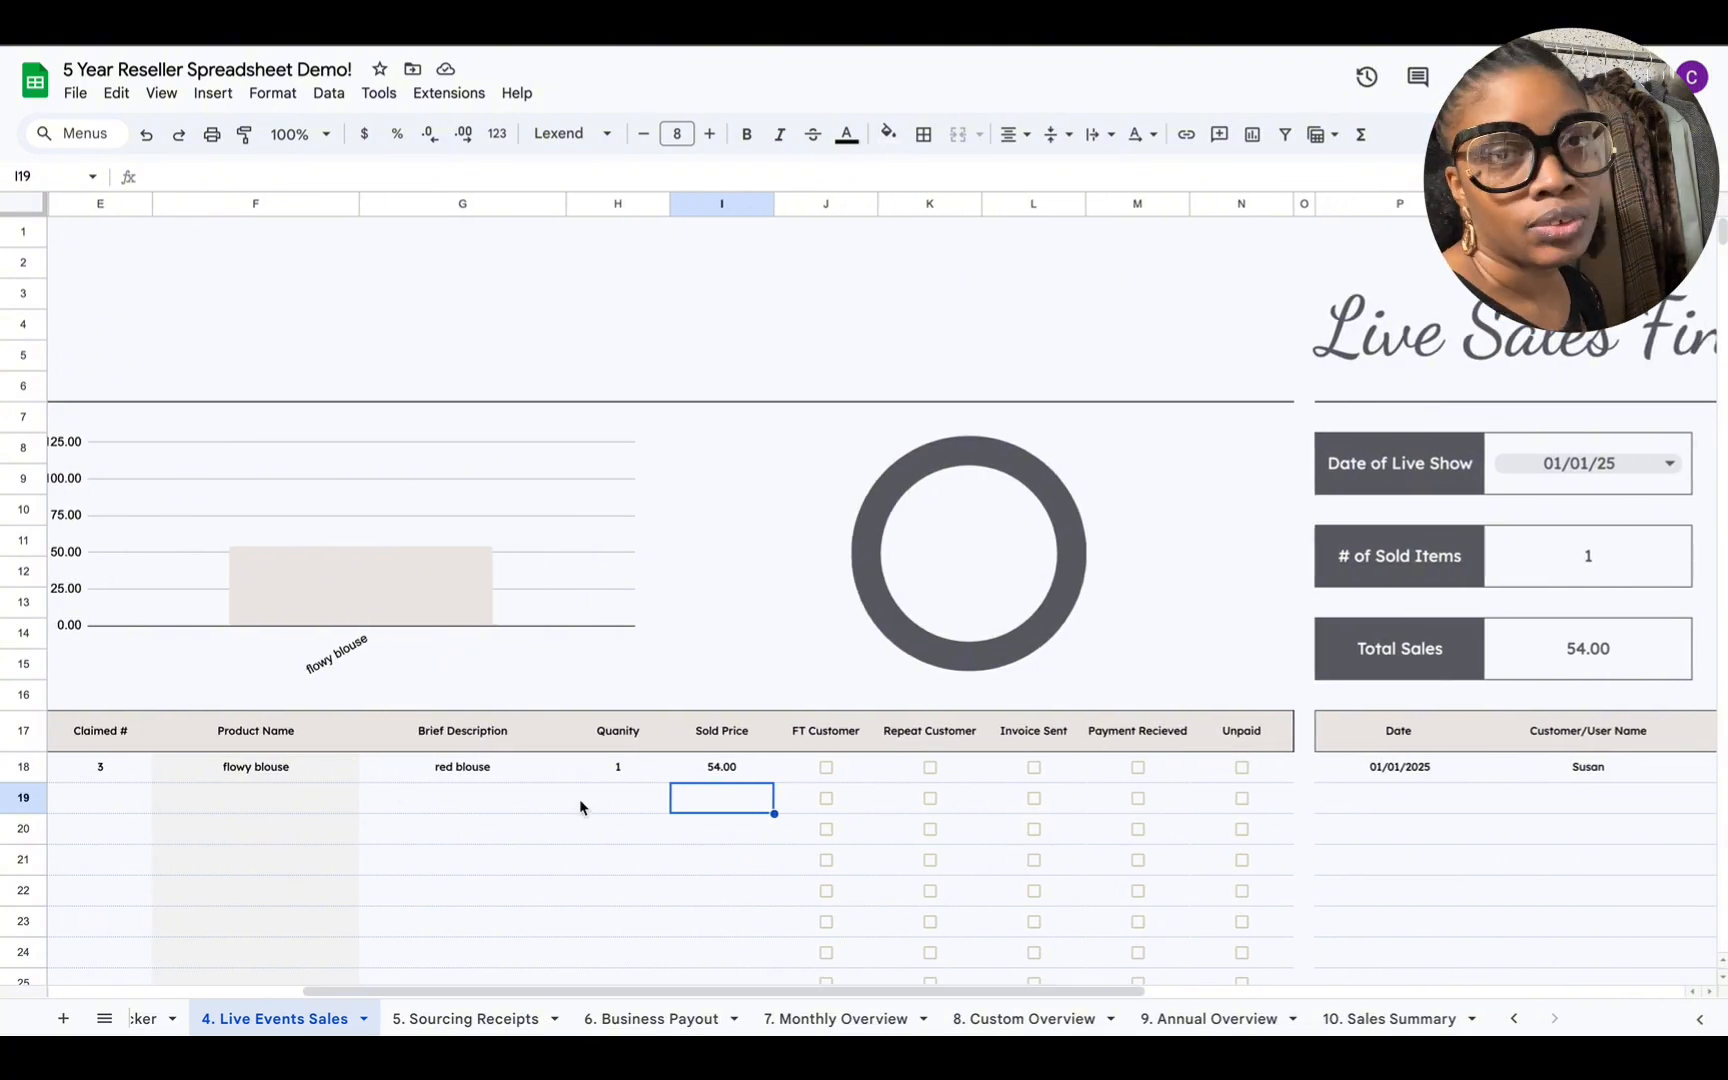
left_click(825, 768)
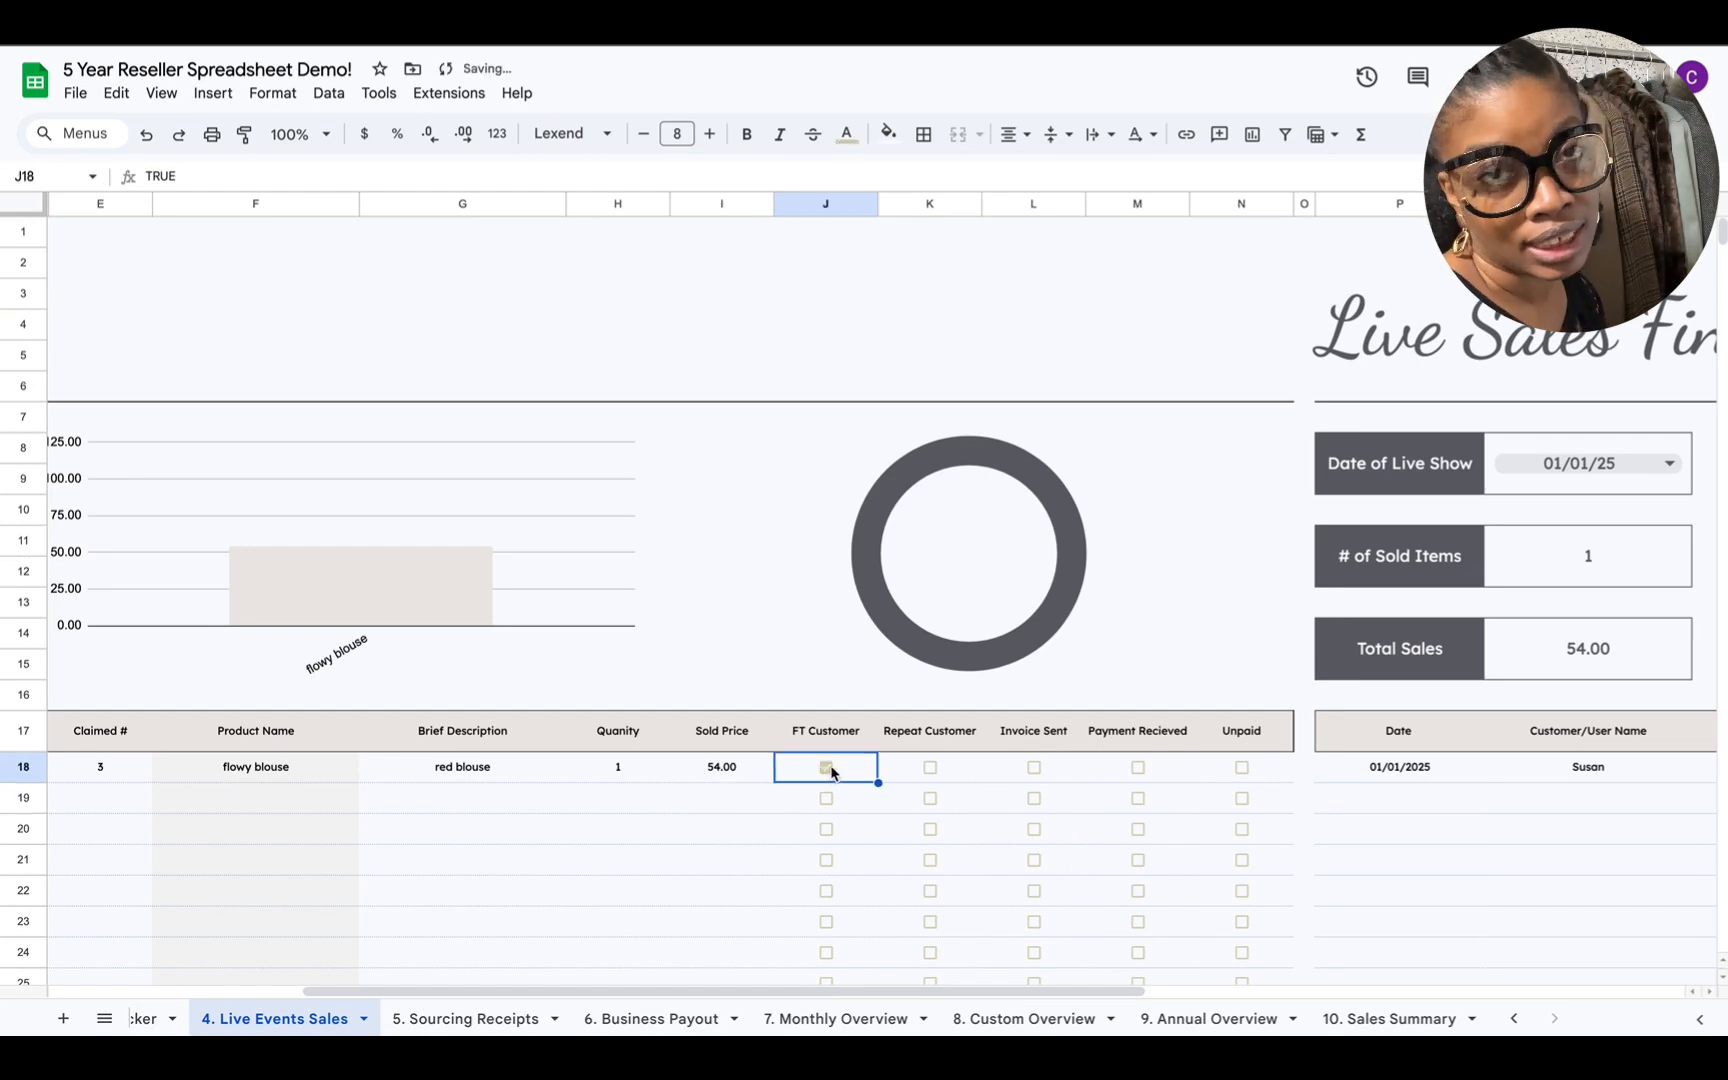
left_click(931, 769)
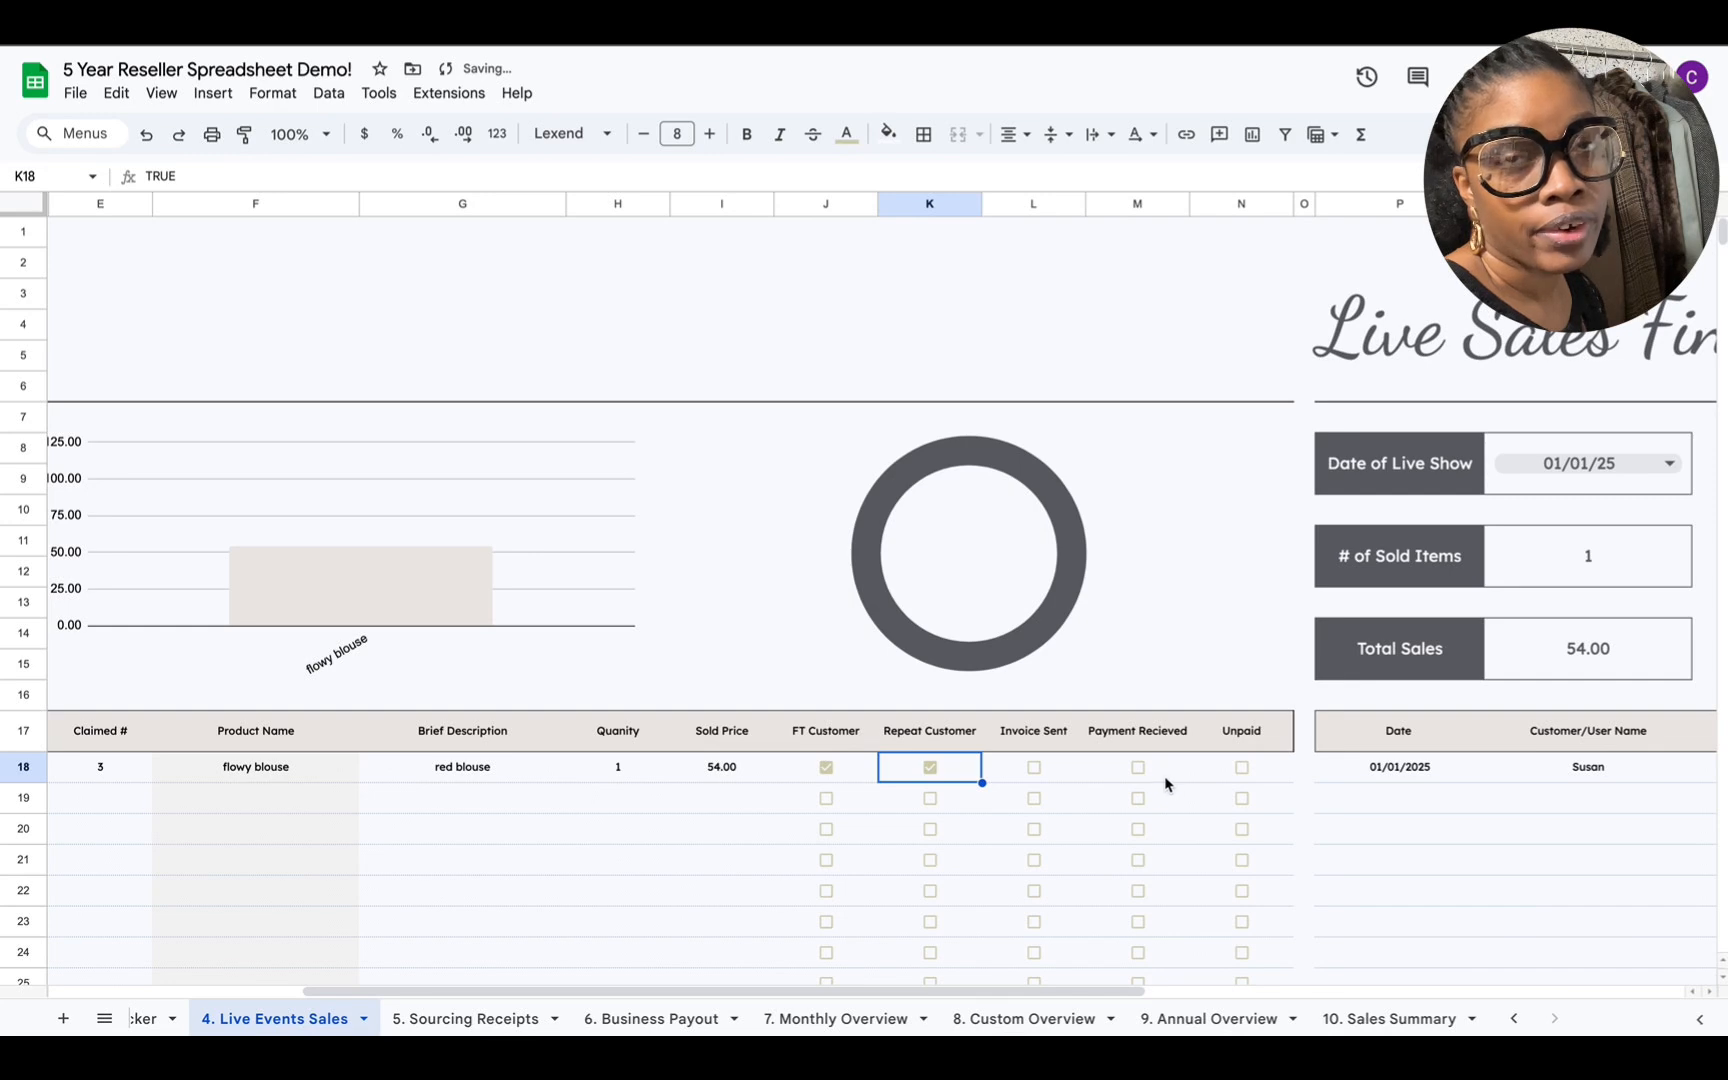
left_click(1034, 767)
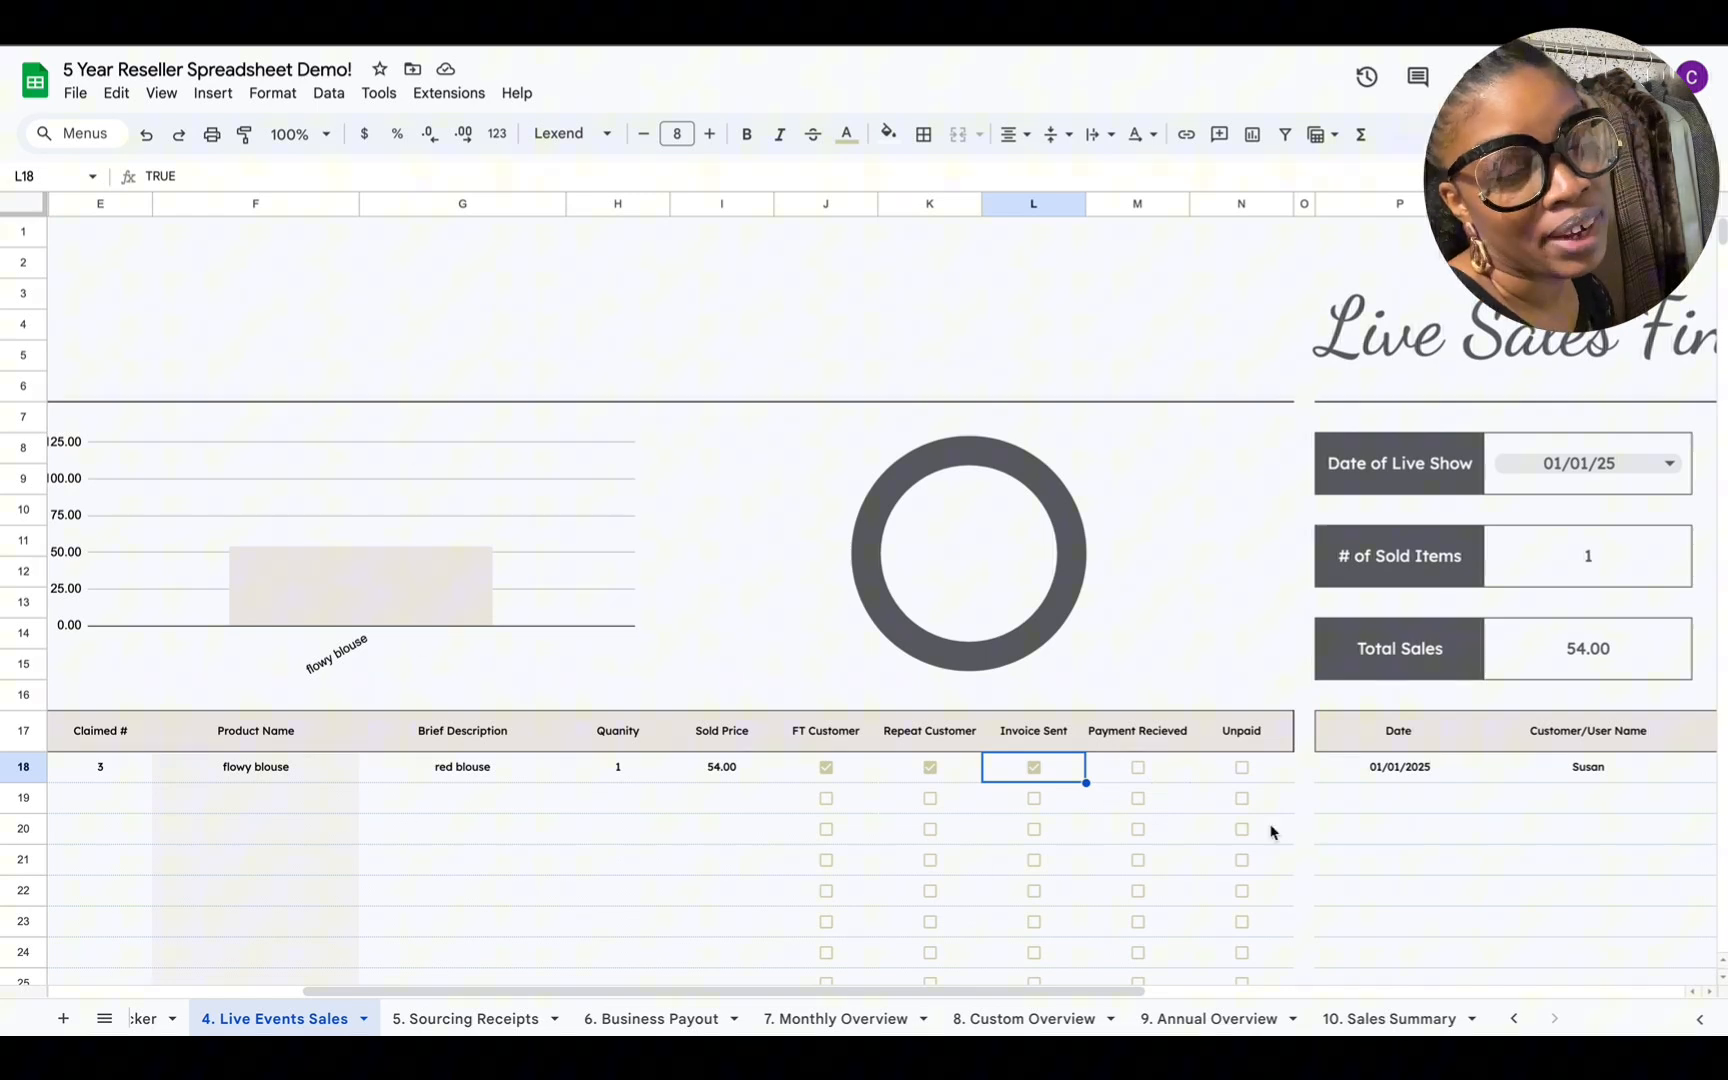
left_click(1139, 770)
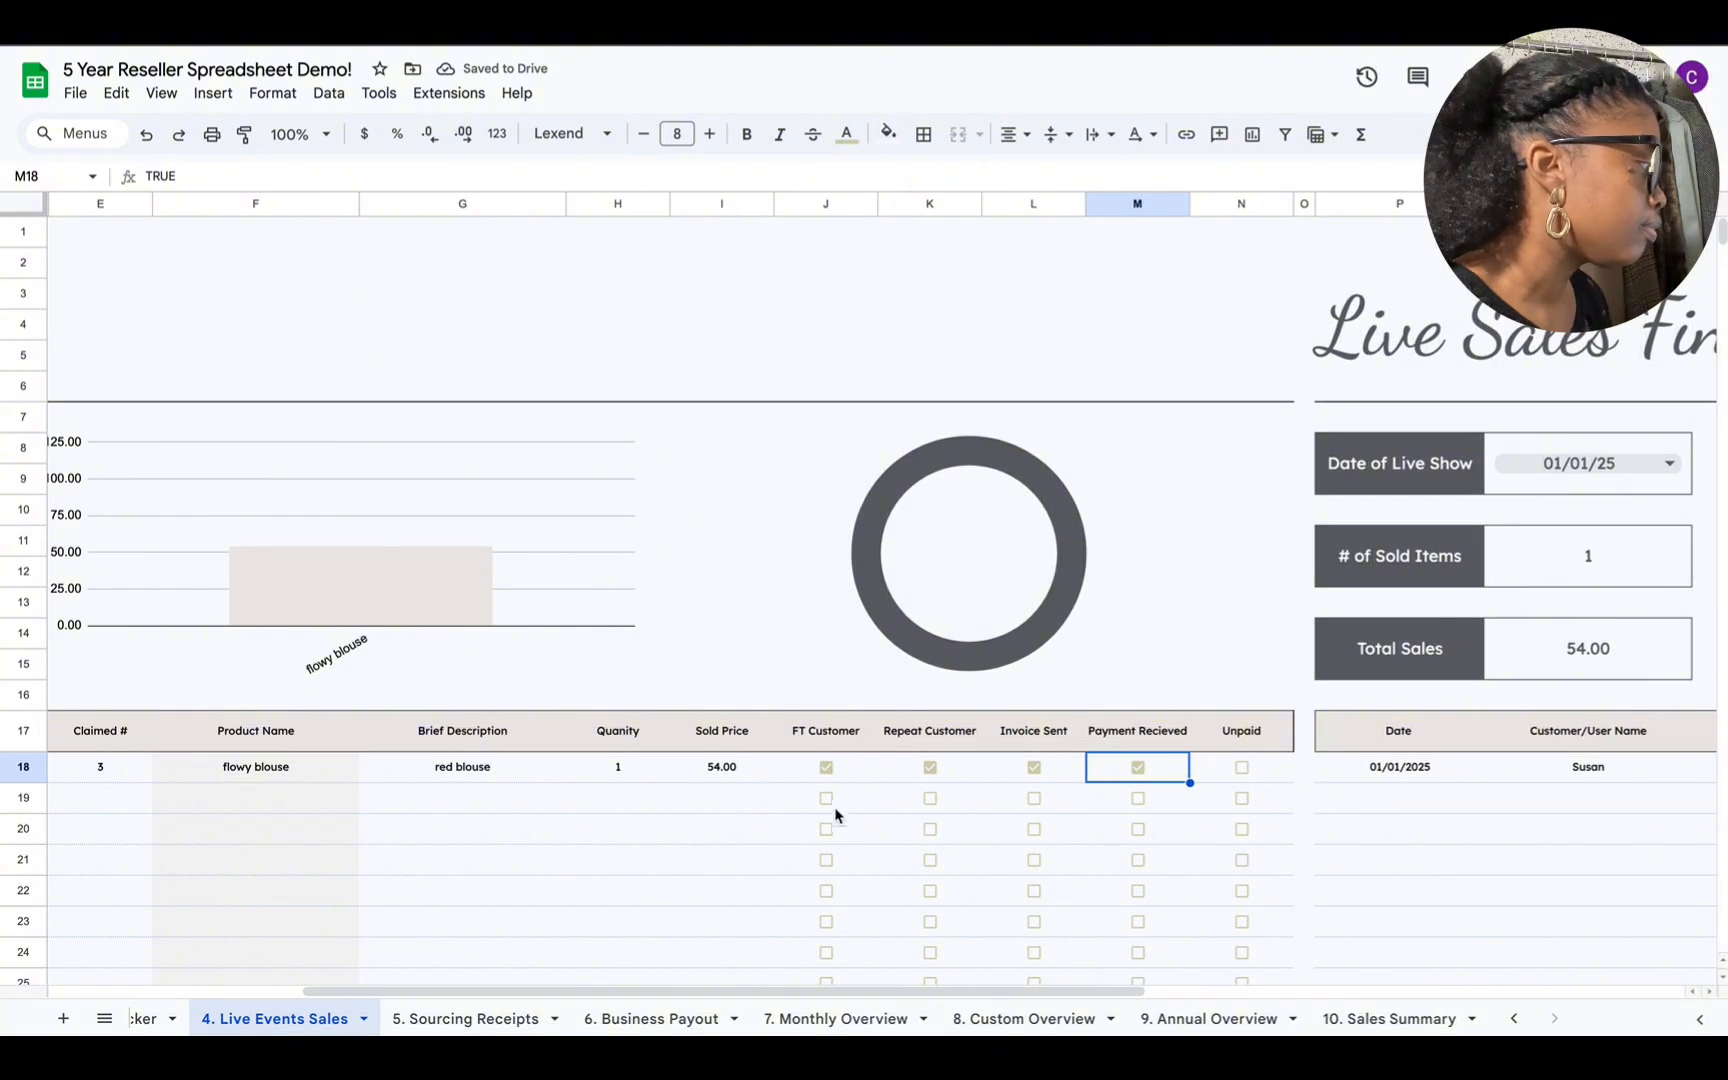
Step: In the Live Sales Finder, choose 01/01/2025 as the date of the live show
left_click_drag(1073, 991, 1549, 1016)
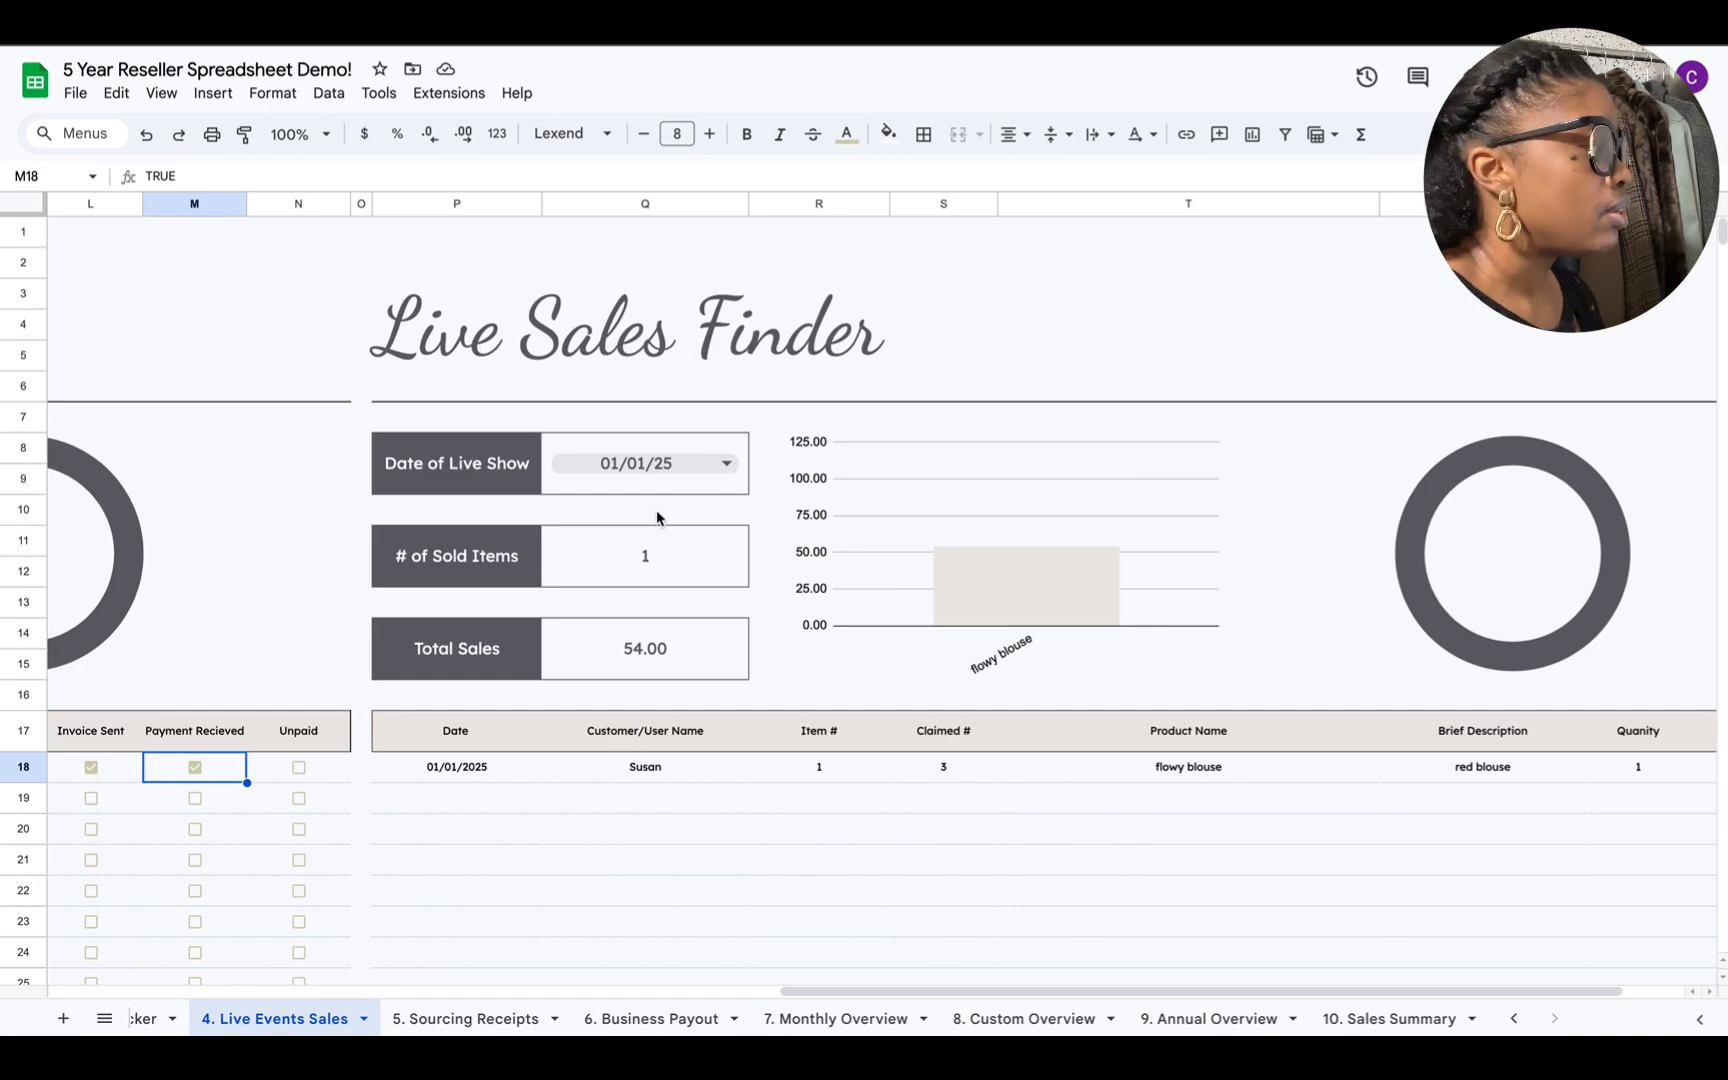
left_click(722, 466)
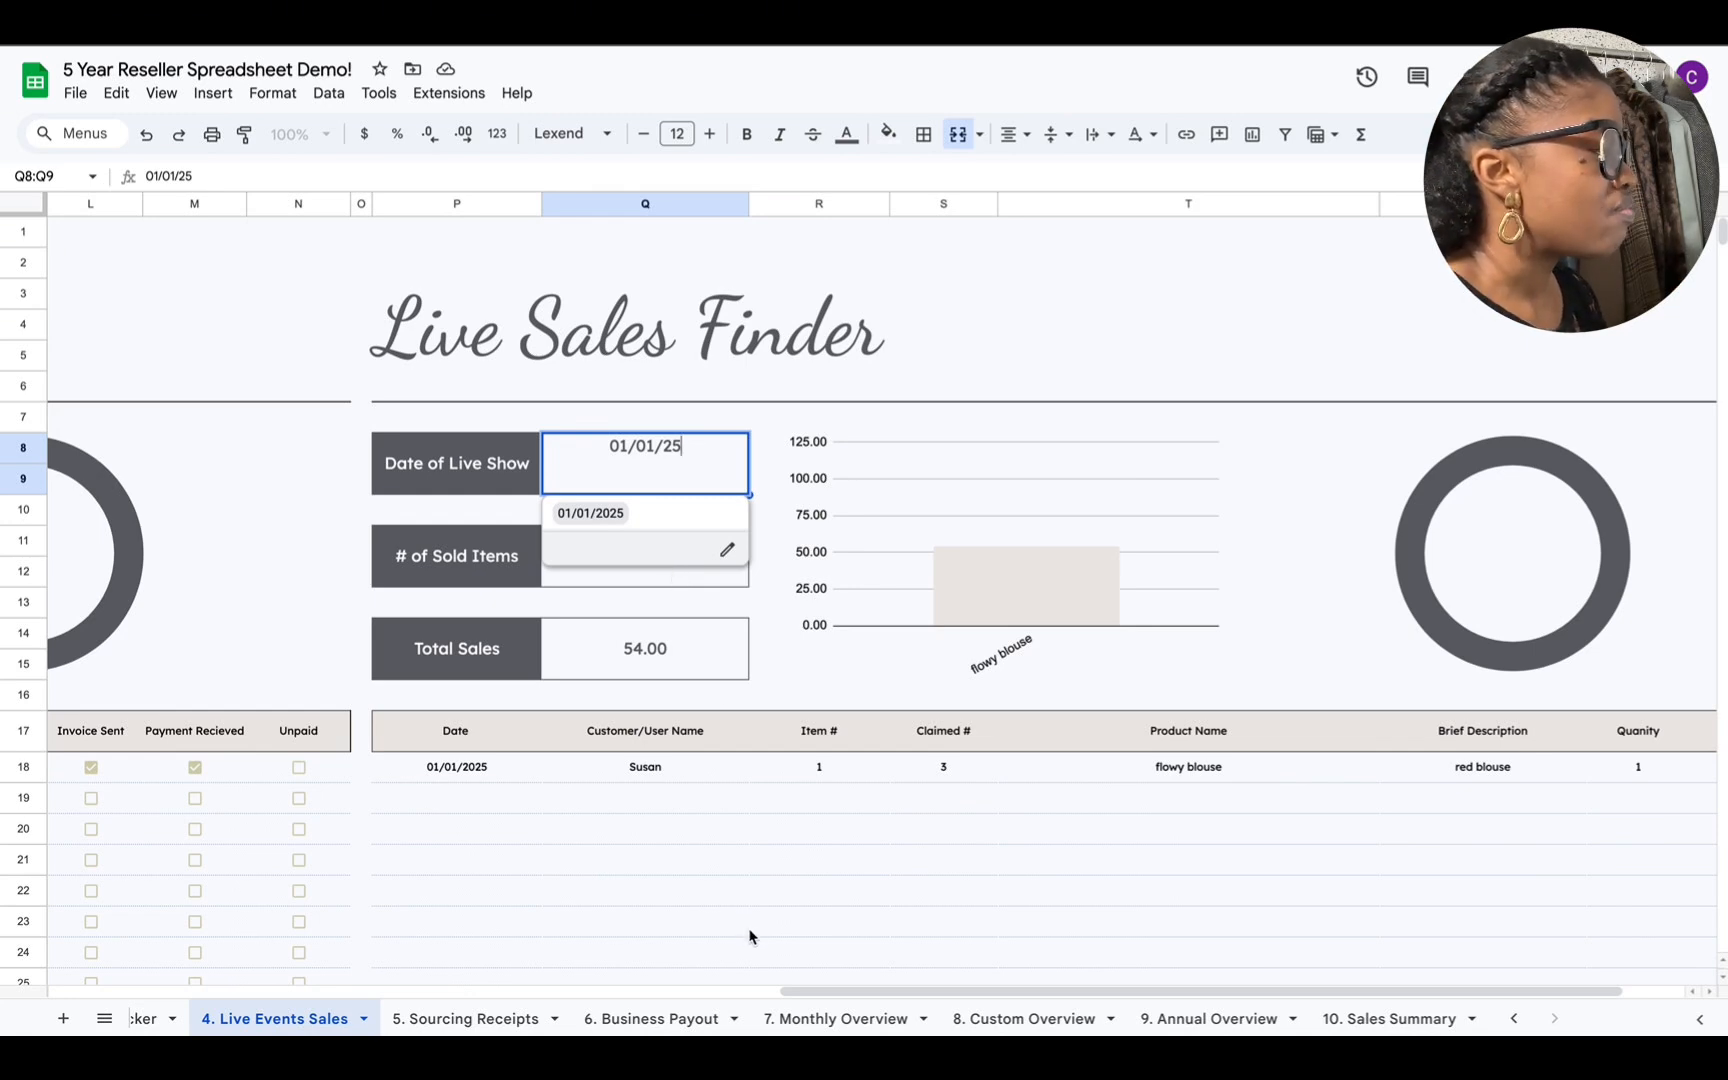
left_click_drag(828, 991, 308, 991)
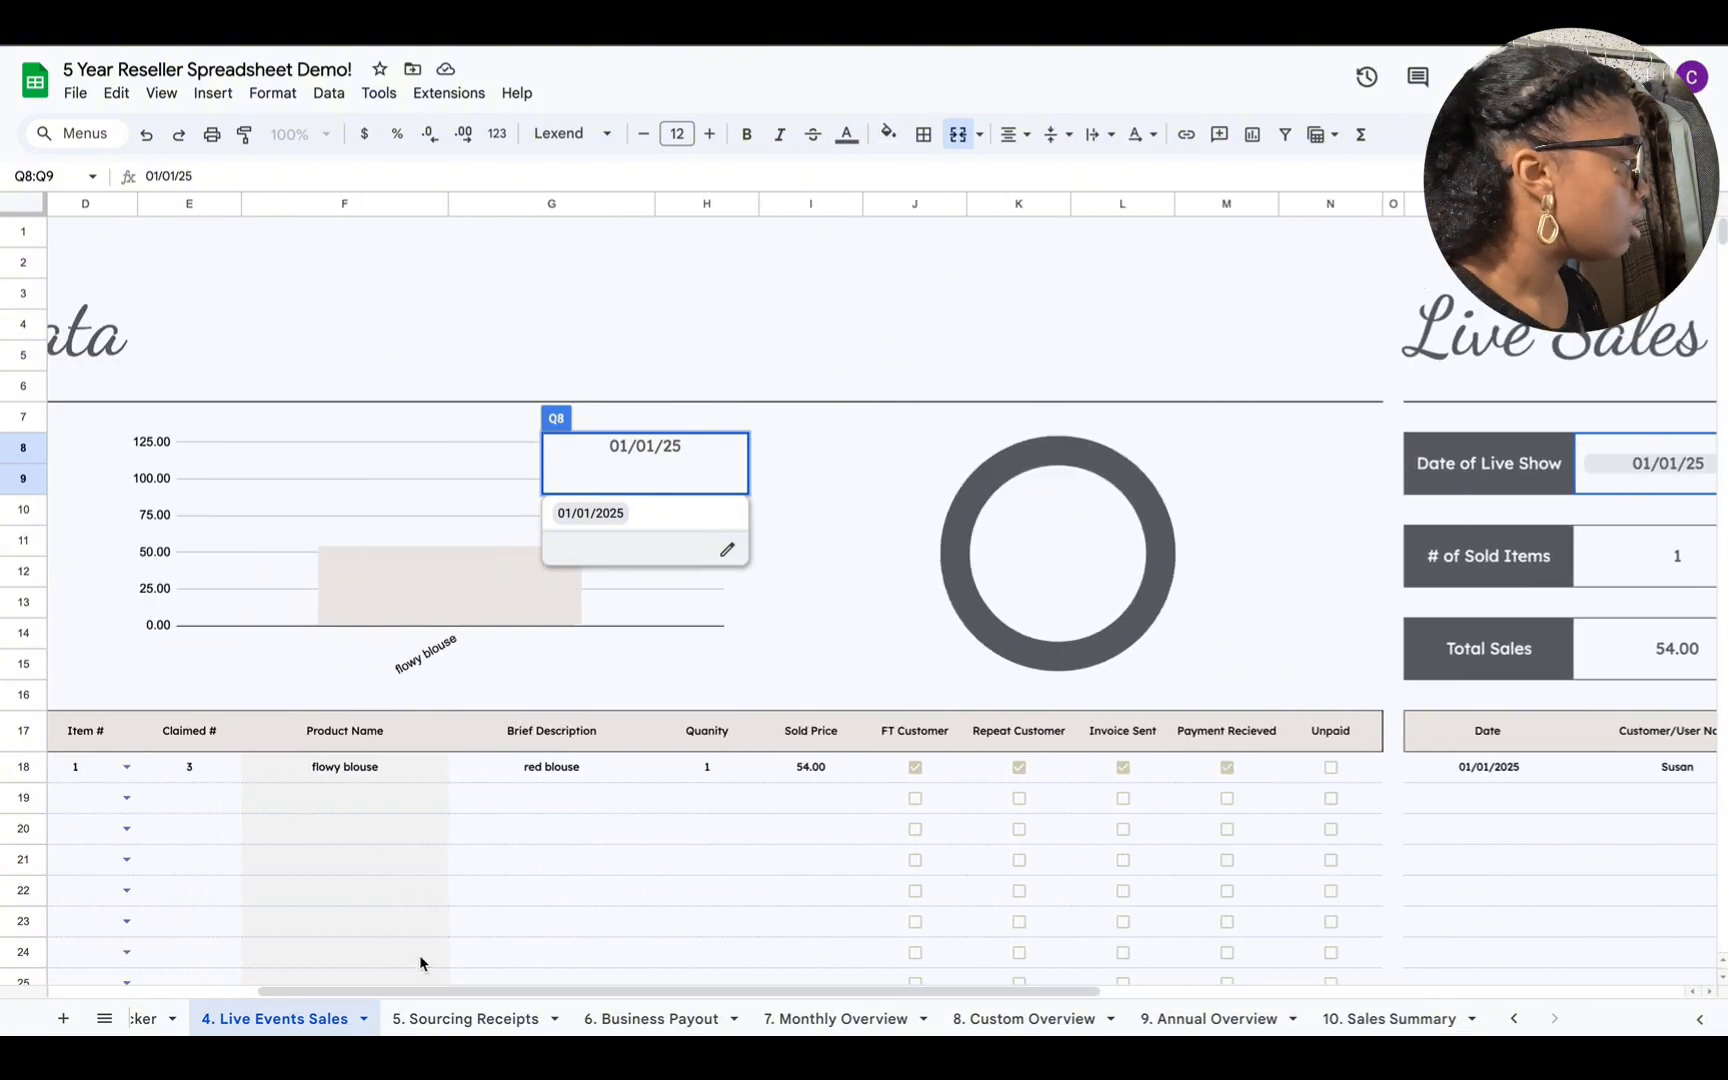
scroll(1383, 995, "right", 3)
scroll(1383, 995, "right", 4)
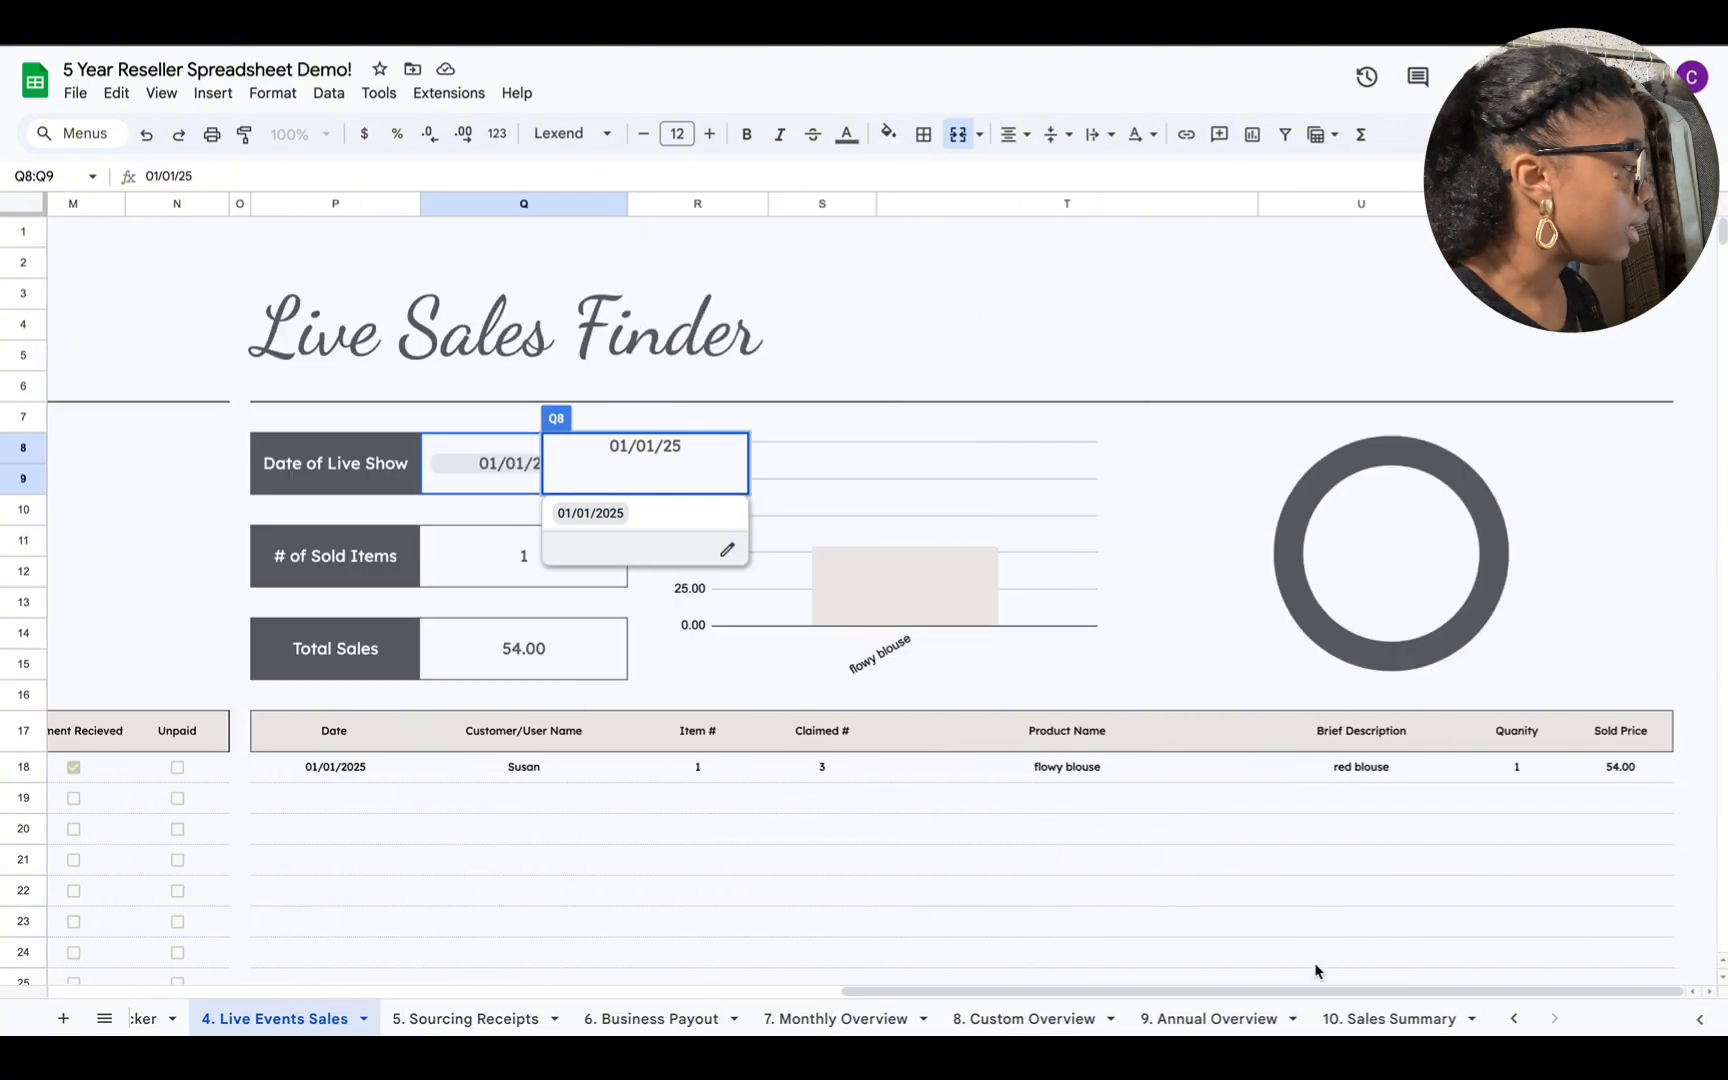
left_click(640, 521)
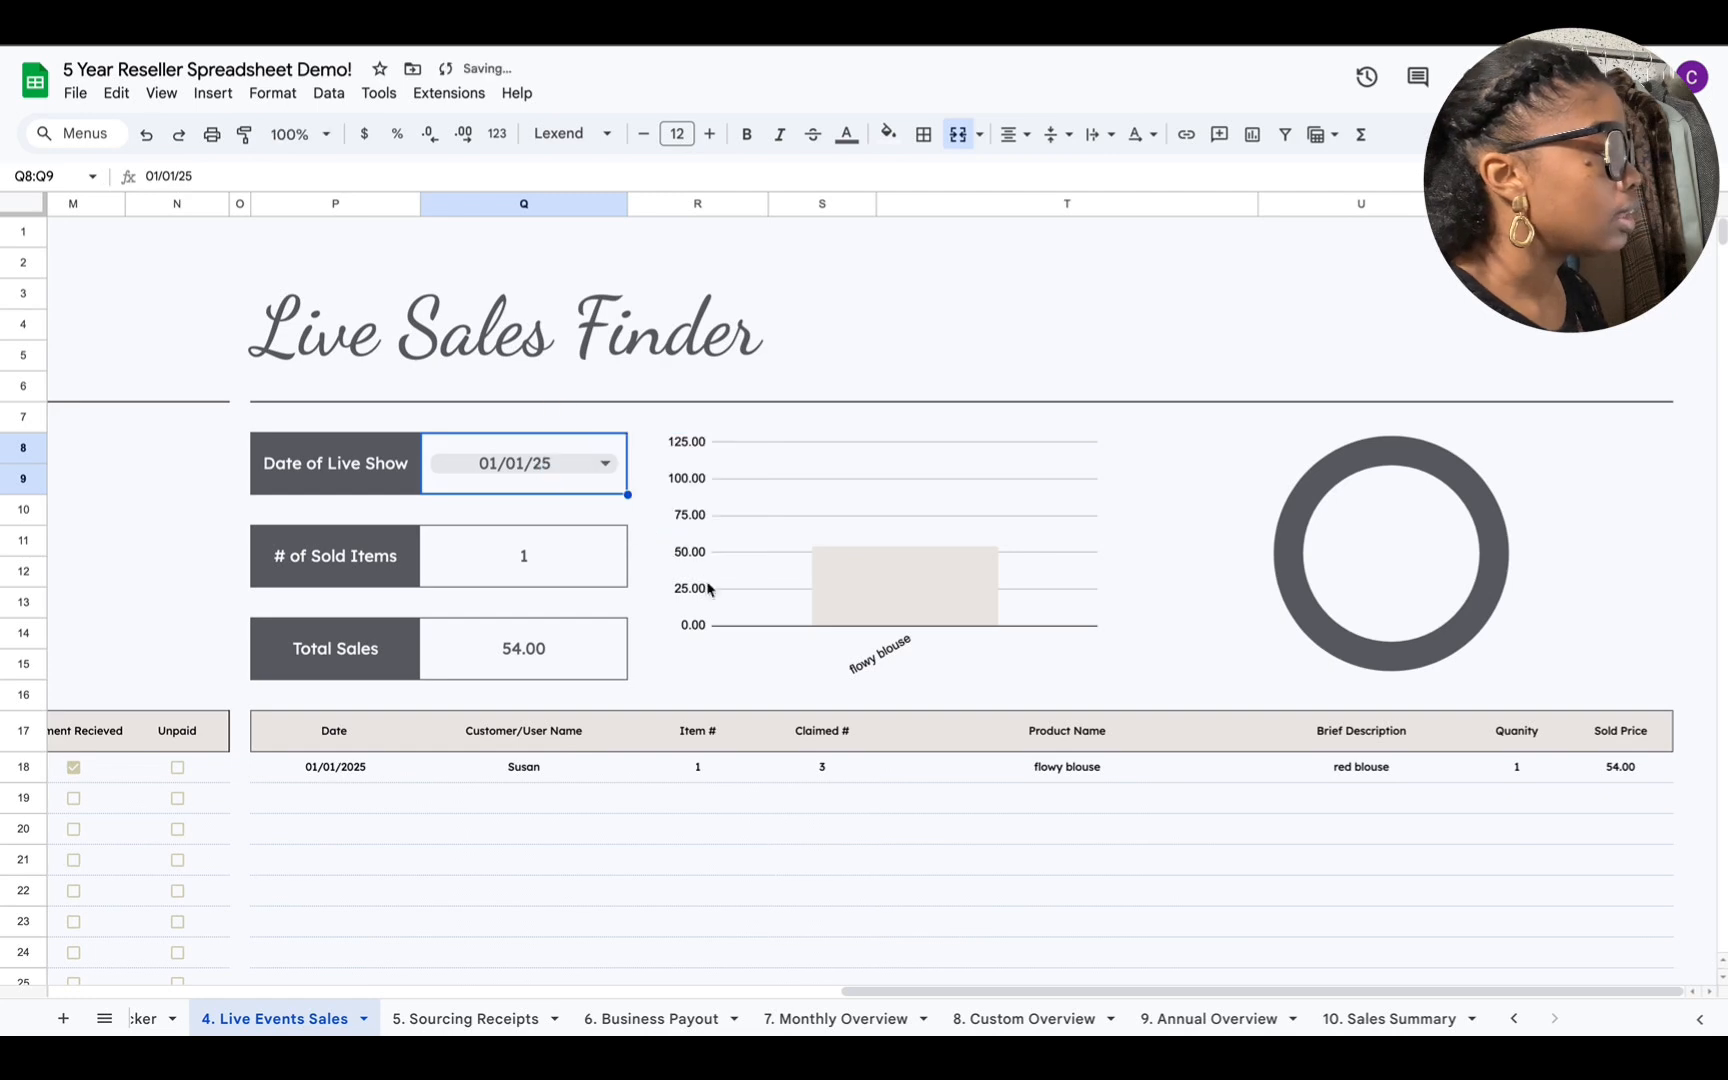
Step: Examine the Live Sales Data summary, charts and sale entry alongside the Live Sales Finder results
scroll(899, 995, "left", 3)
scroll(612, 1022, "left", 5)
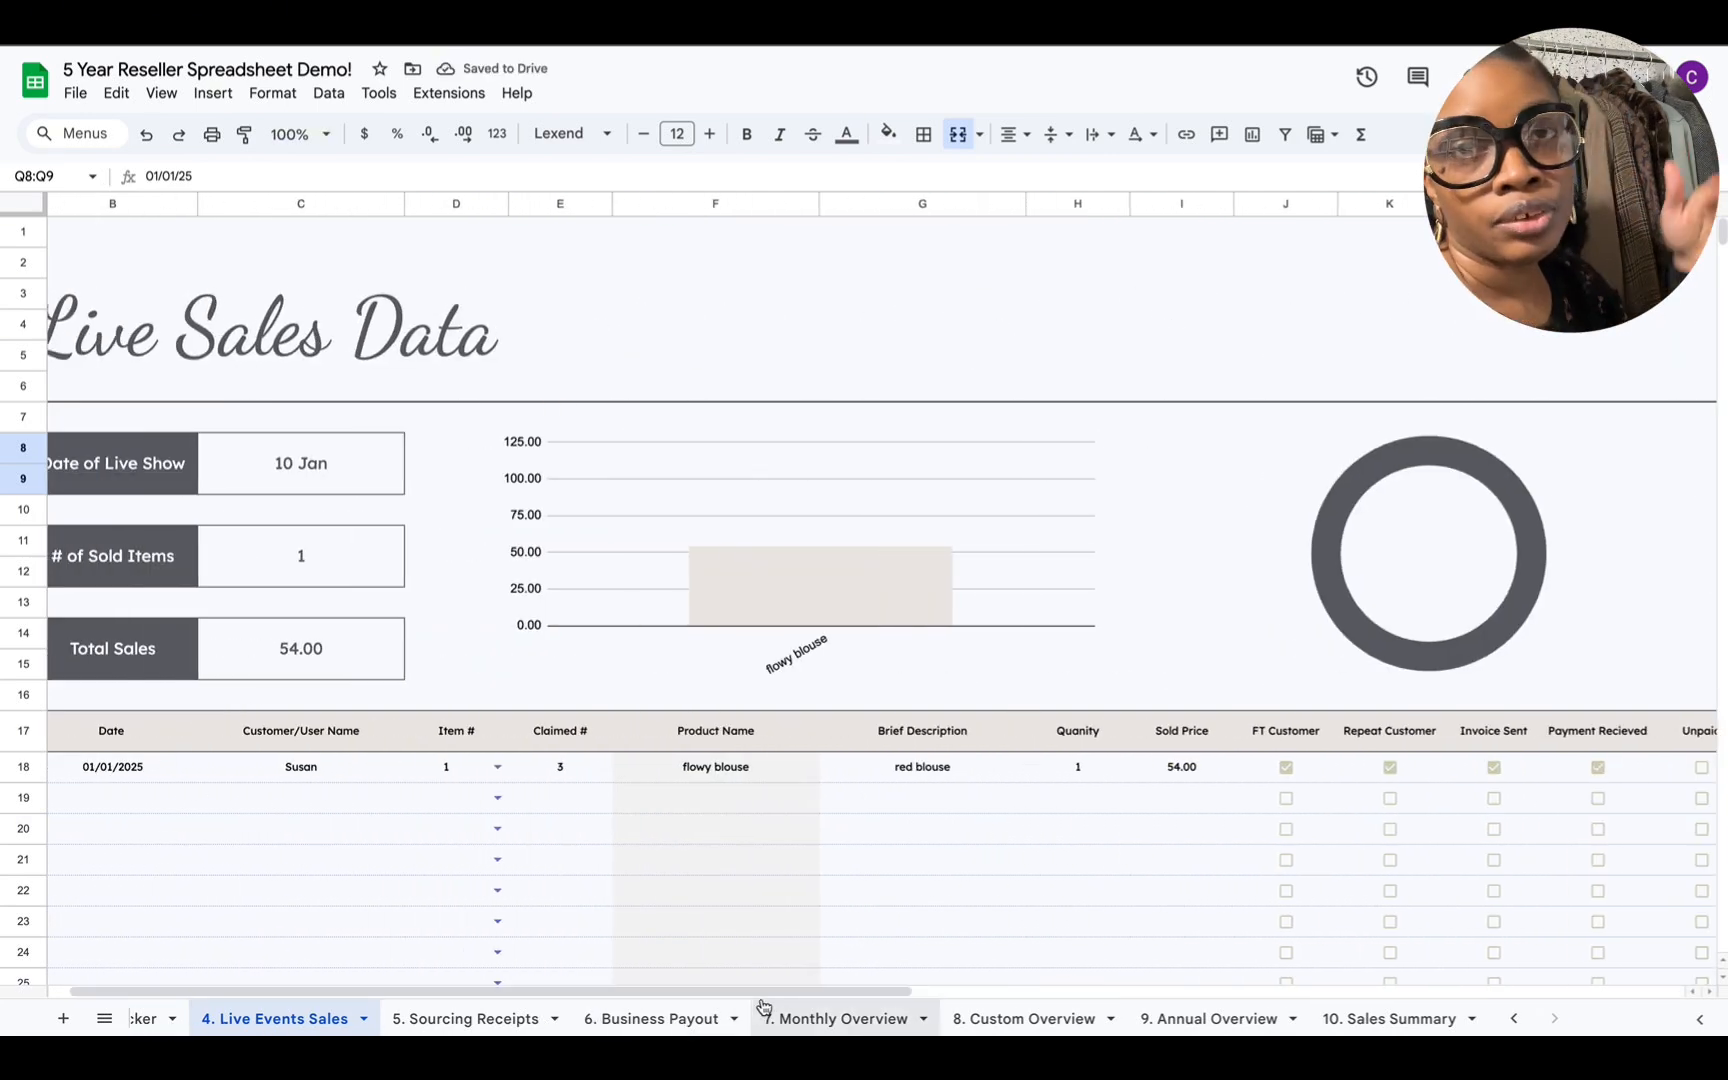
scroll(783, 991, "left", 1)
scroll(733, 919, "down", 2)
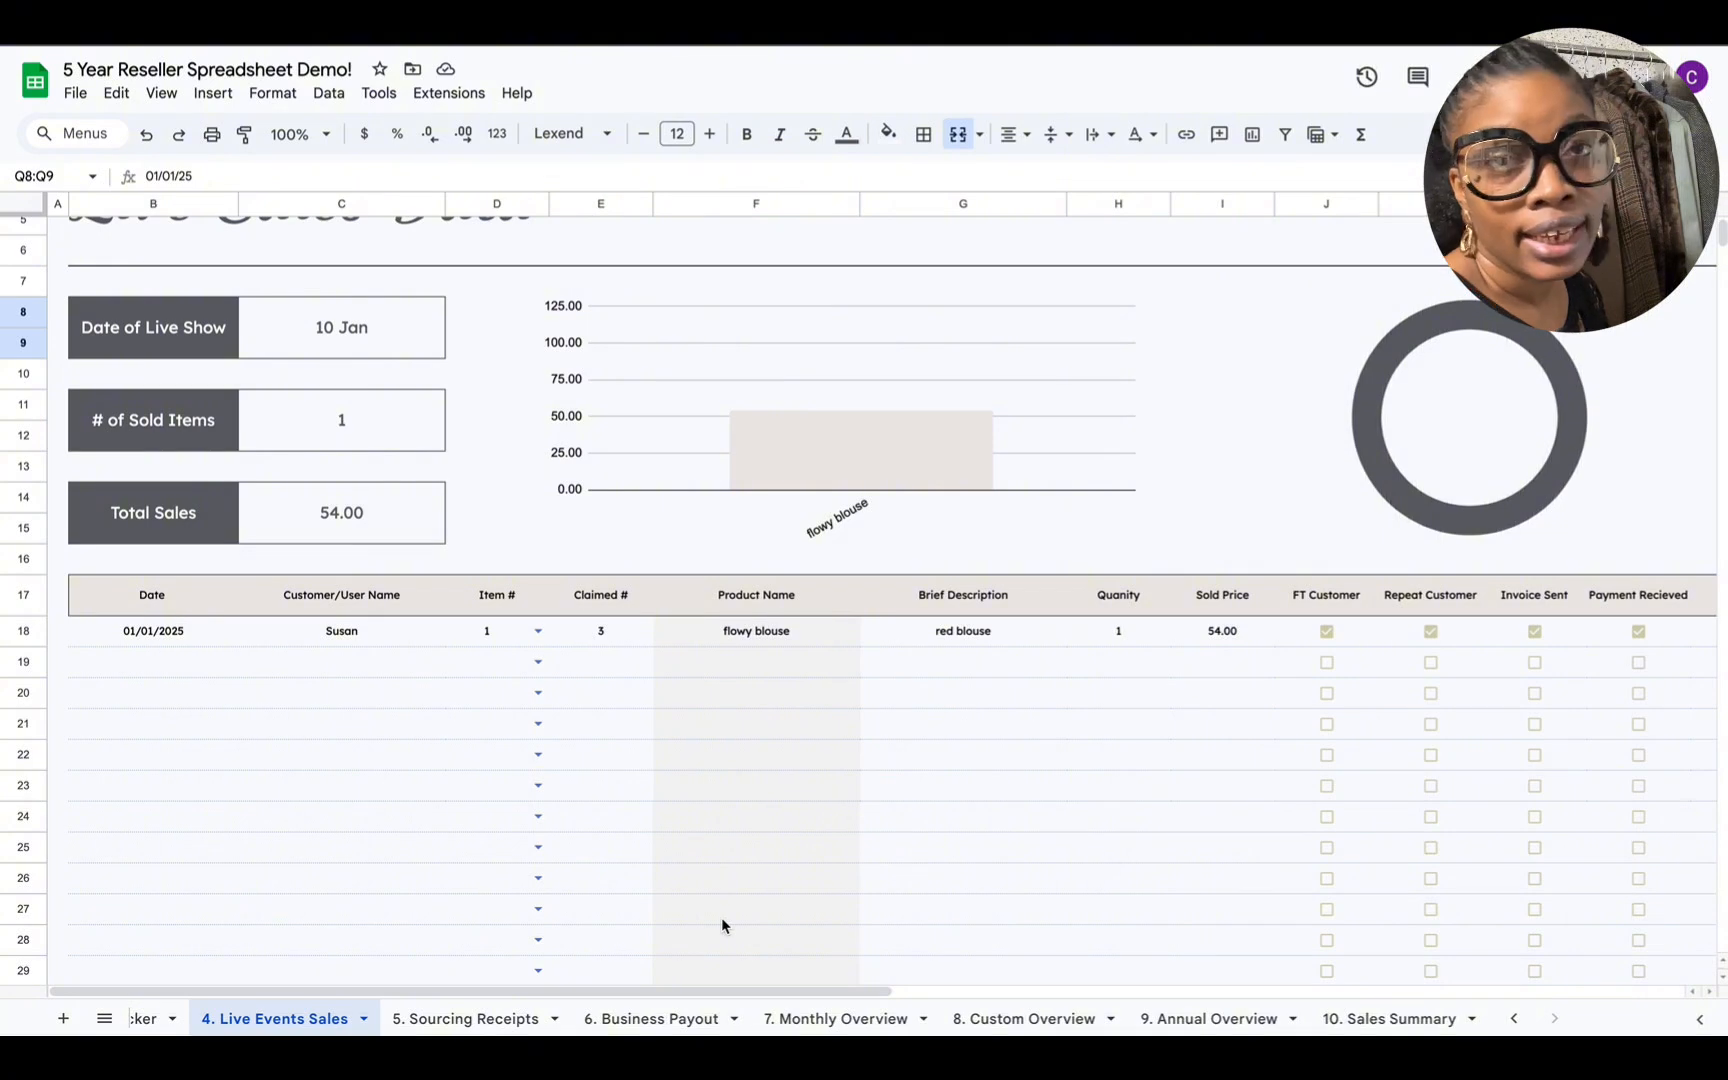
scroll(910, 997, "right", 1)
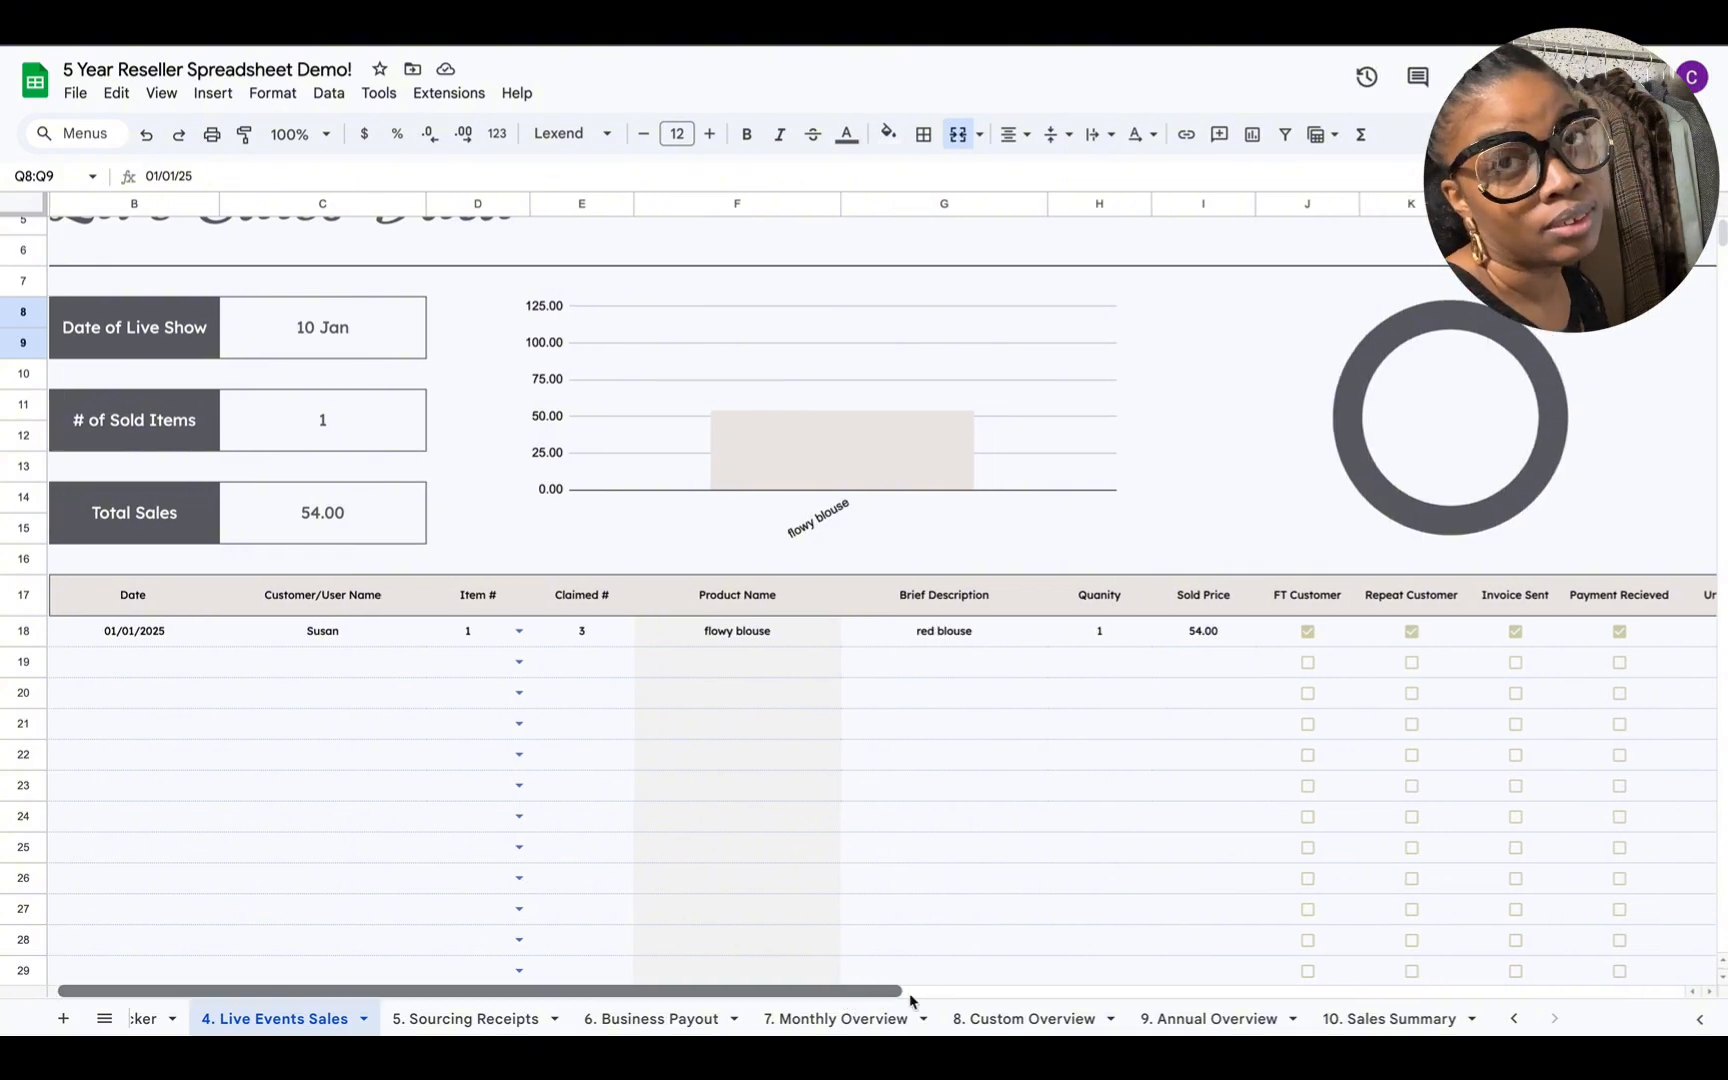
scroll(910, 997, "right", 5)
scroll(1031, 1001, "right", 12)
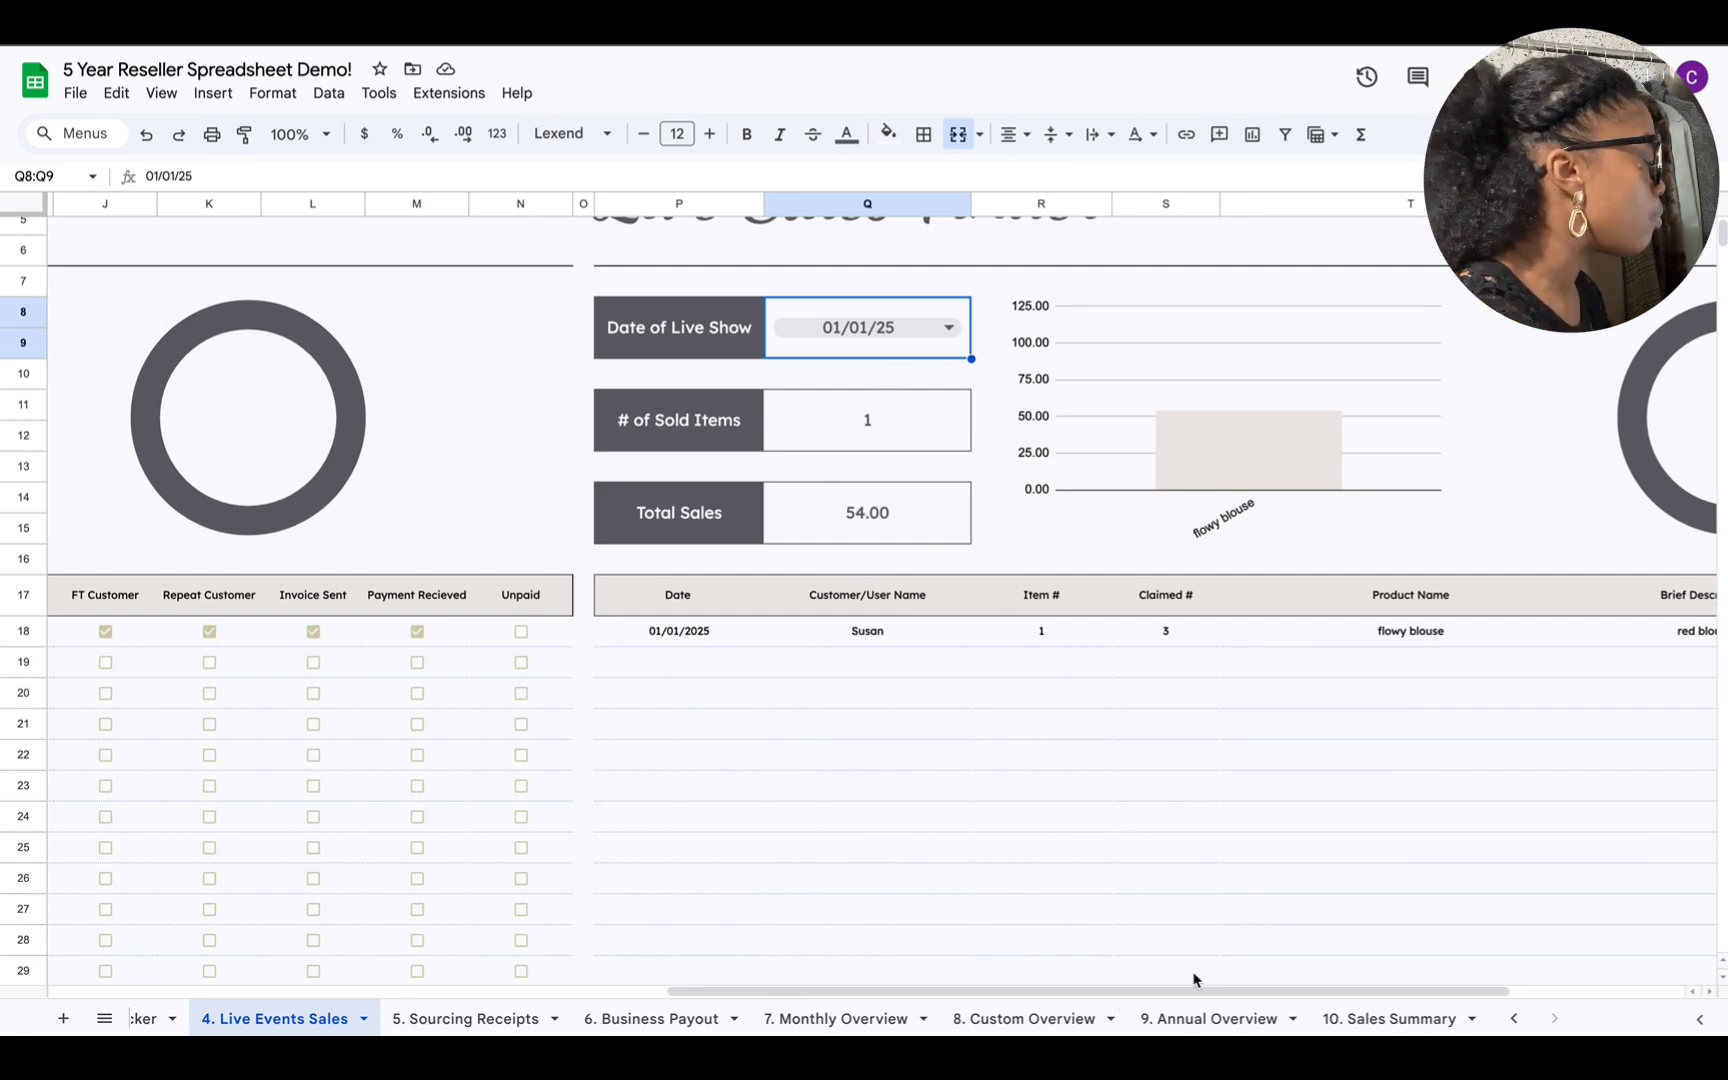
Step: Start a second sale in row 19 of the Live Sales Data table with the date 01/03/2025
scroll(1022, 995, "left", 3)
scroll(665, 1020, "left", 10)
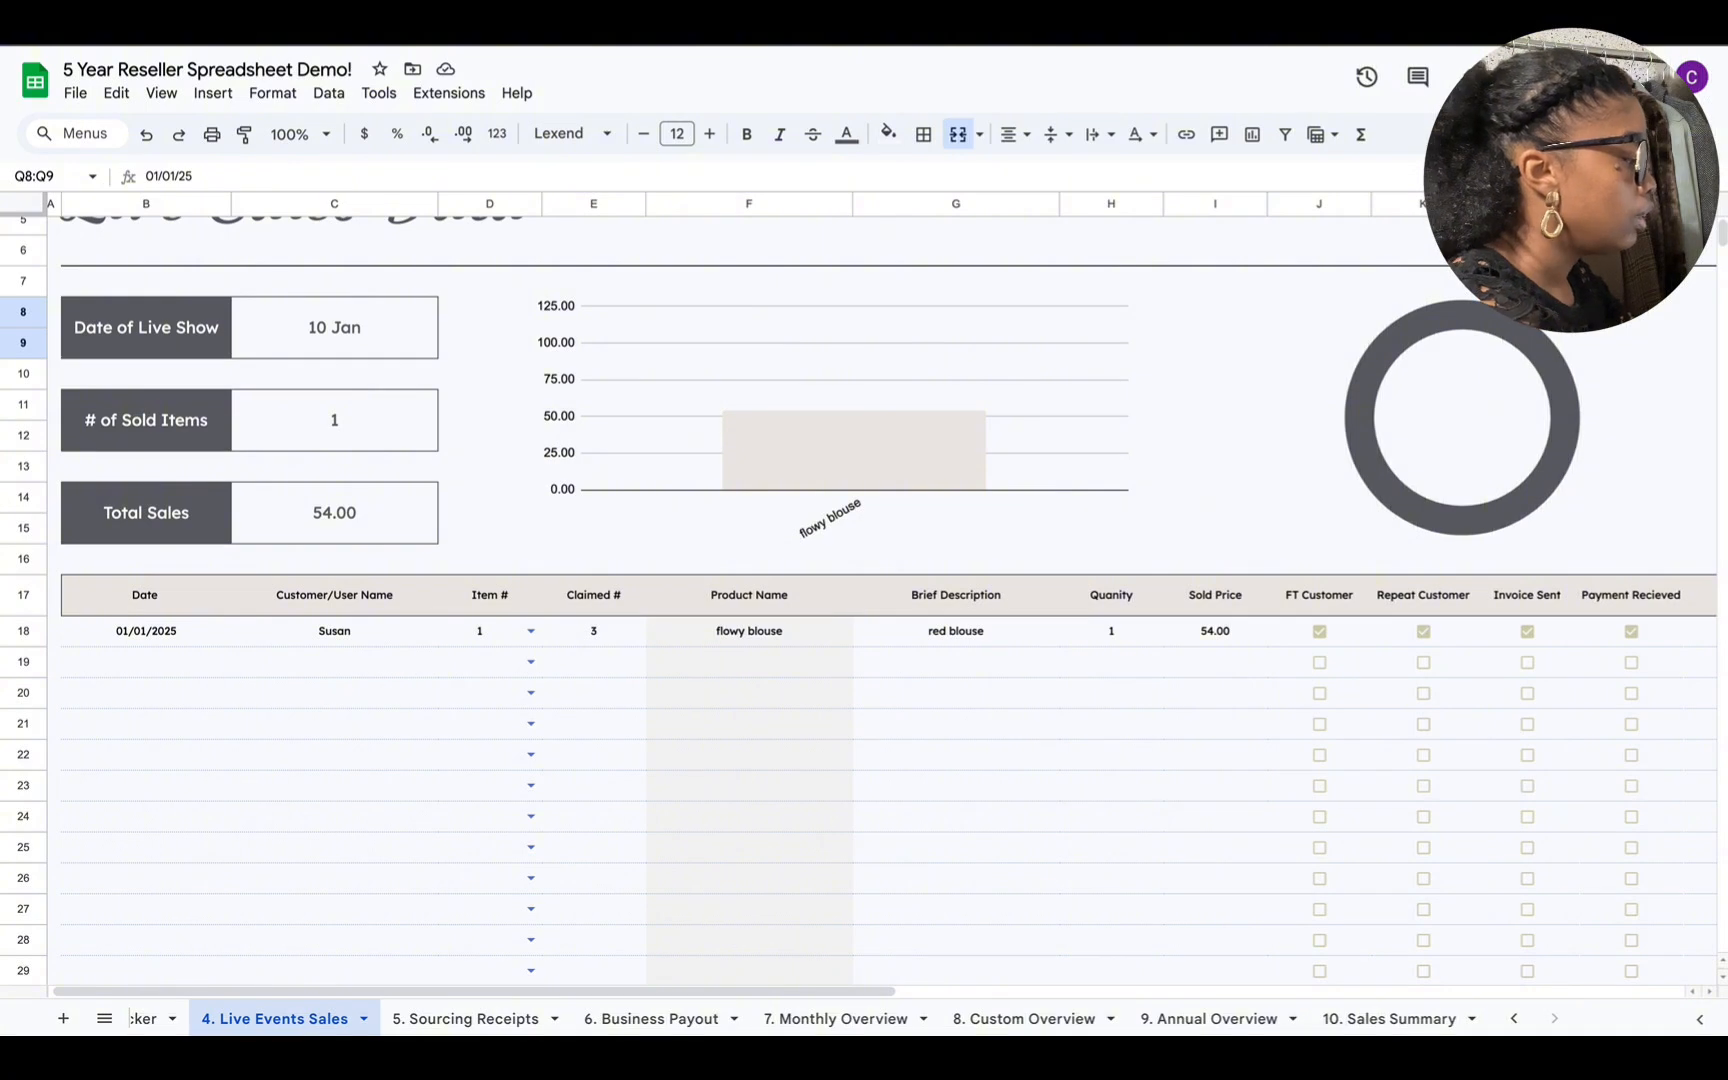
left_click(141, 663)
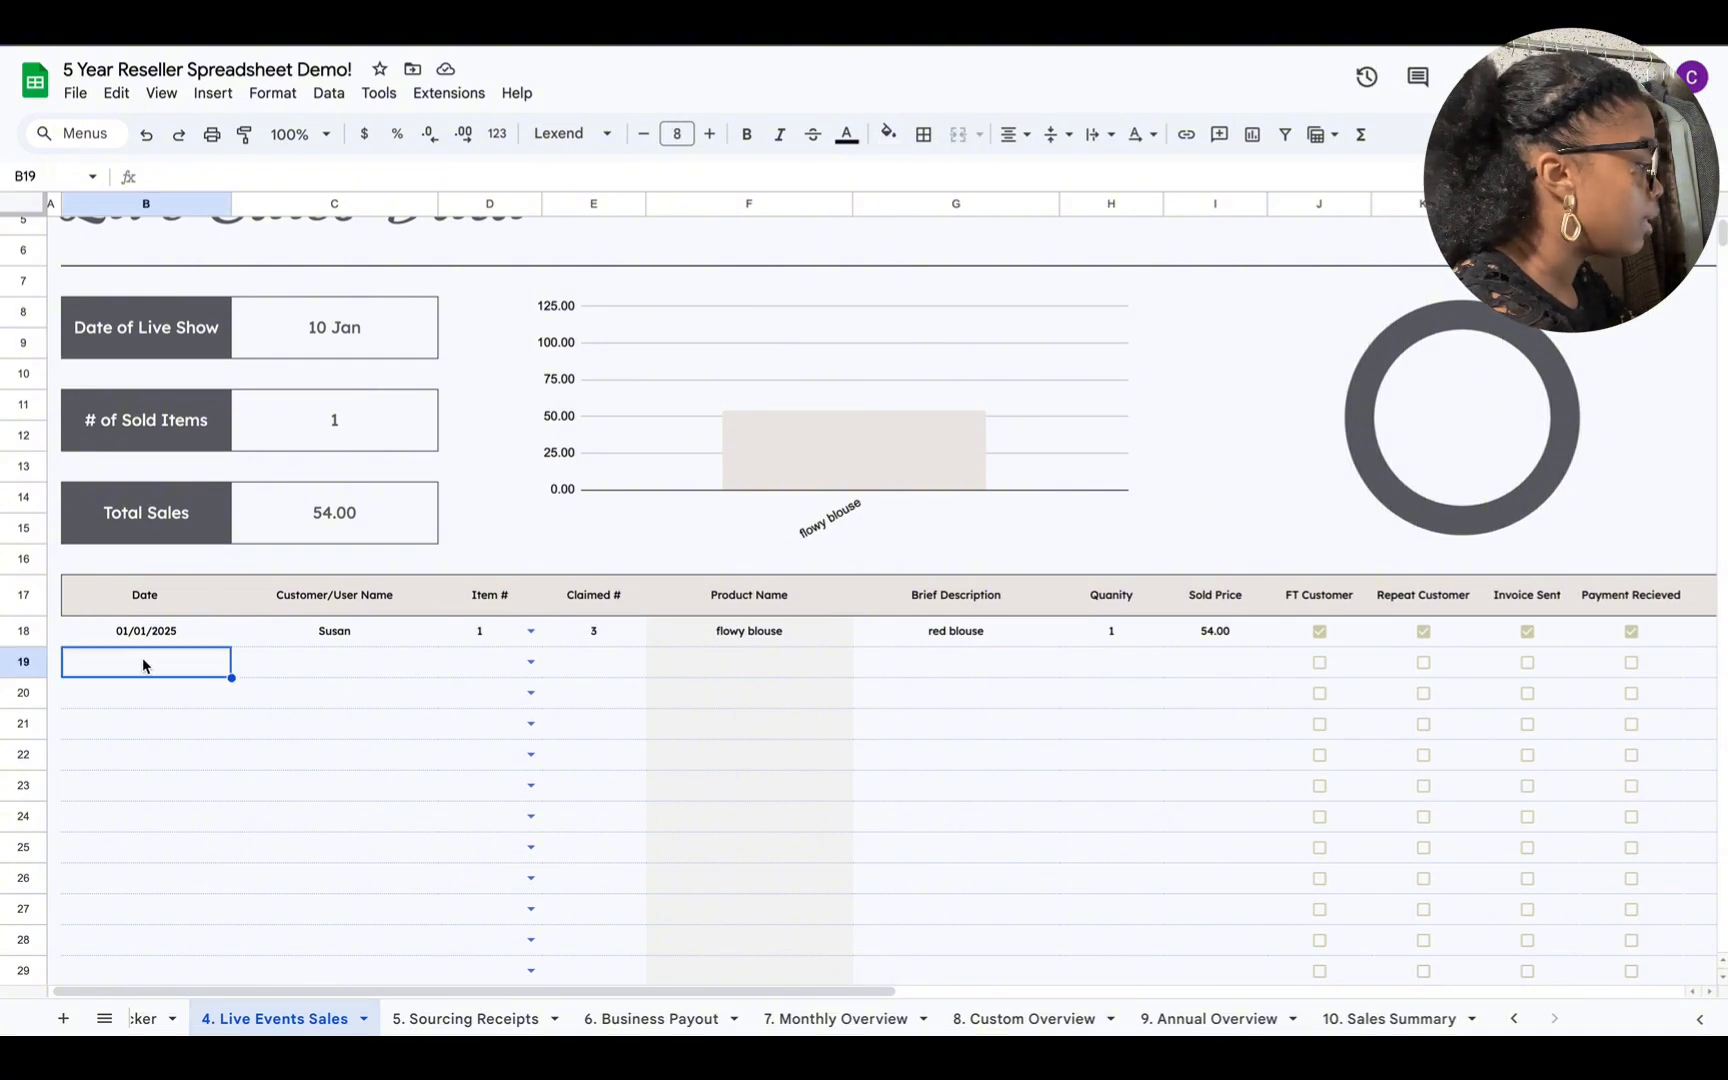
type("0/")
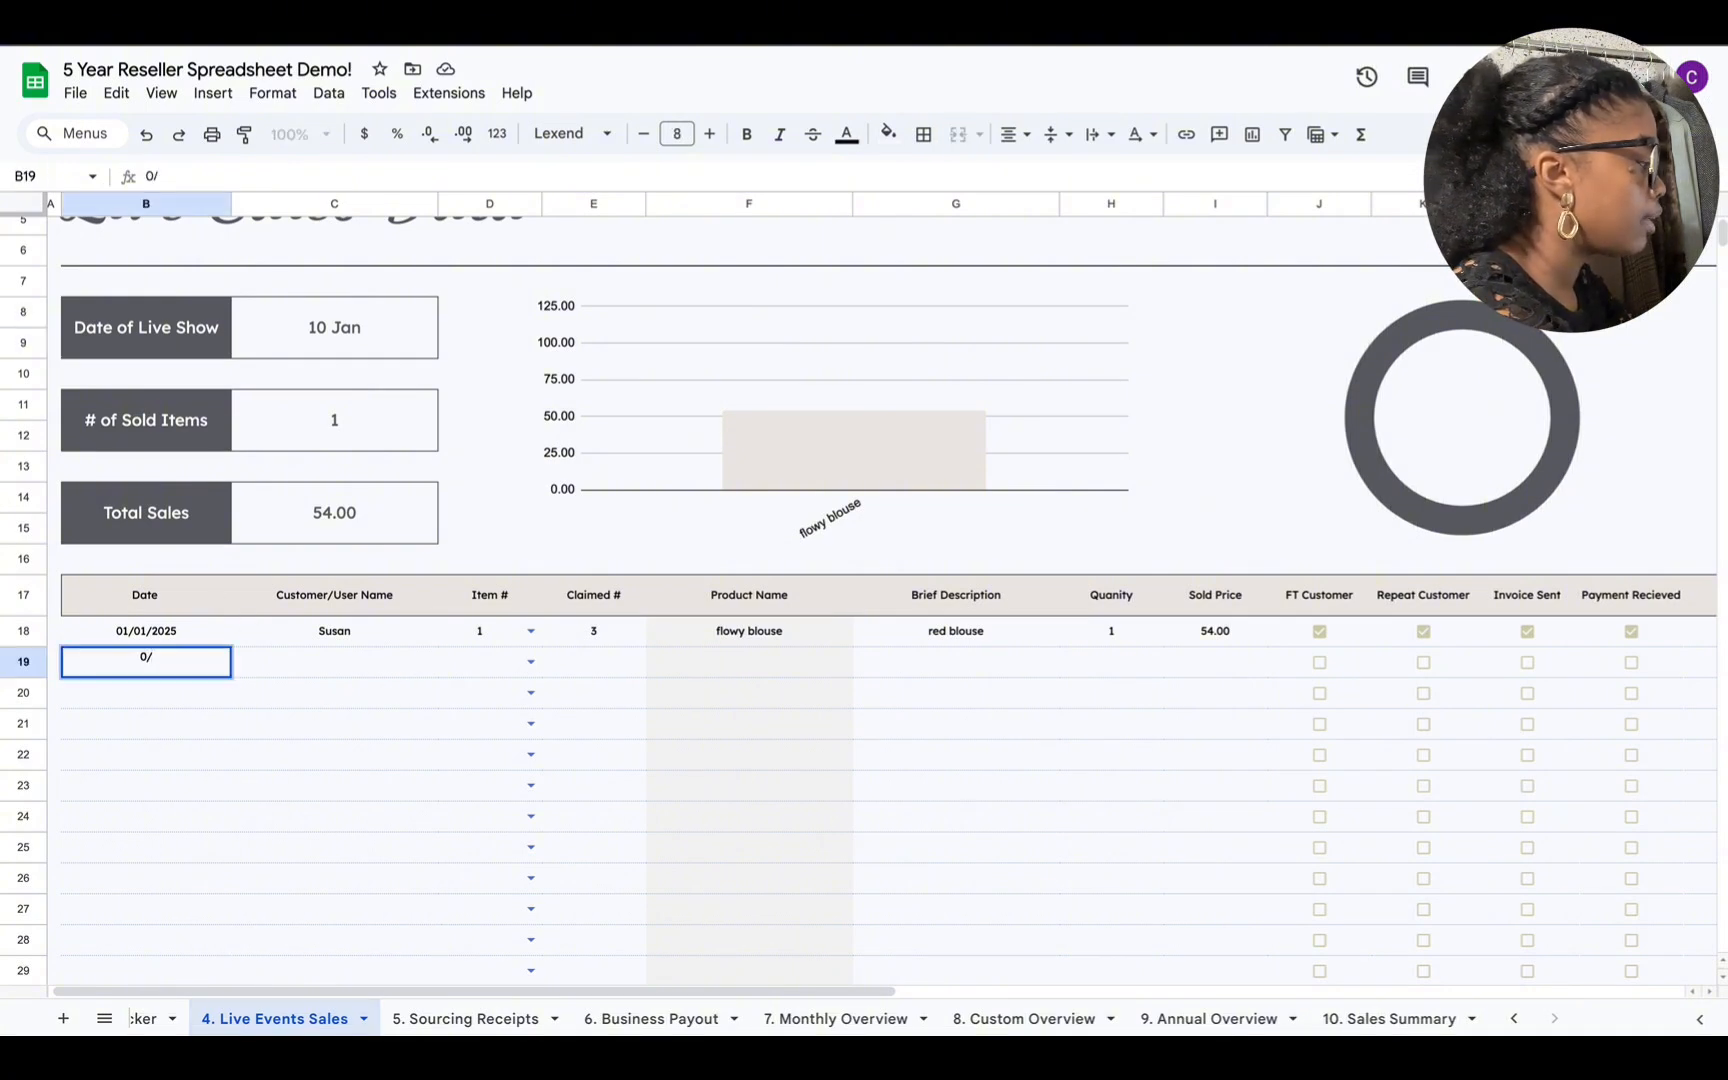
key("BackSpace")
type("1/0")
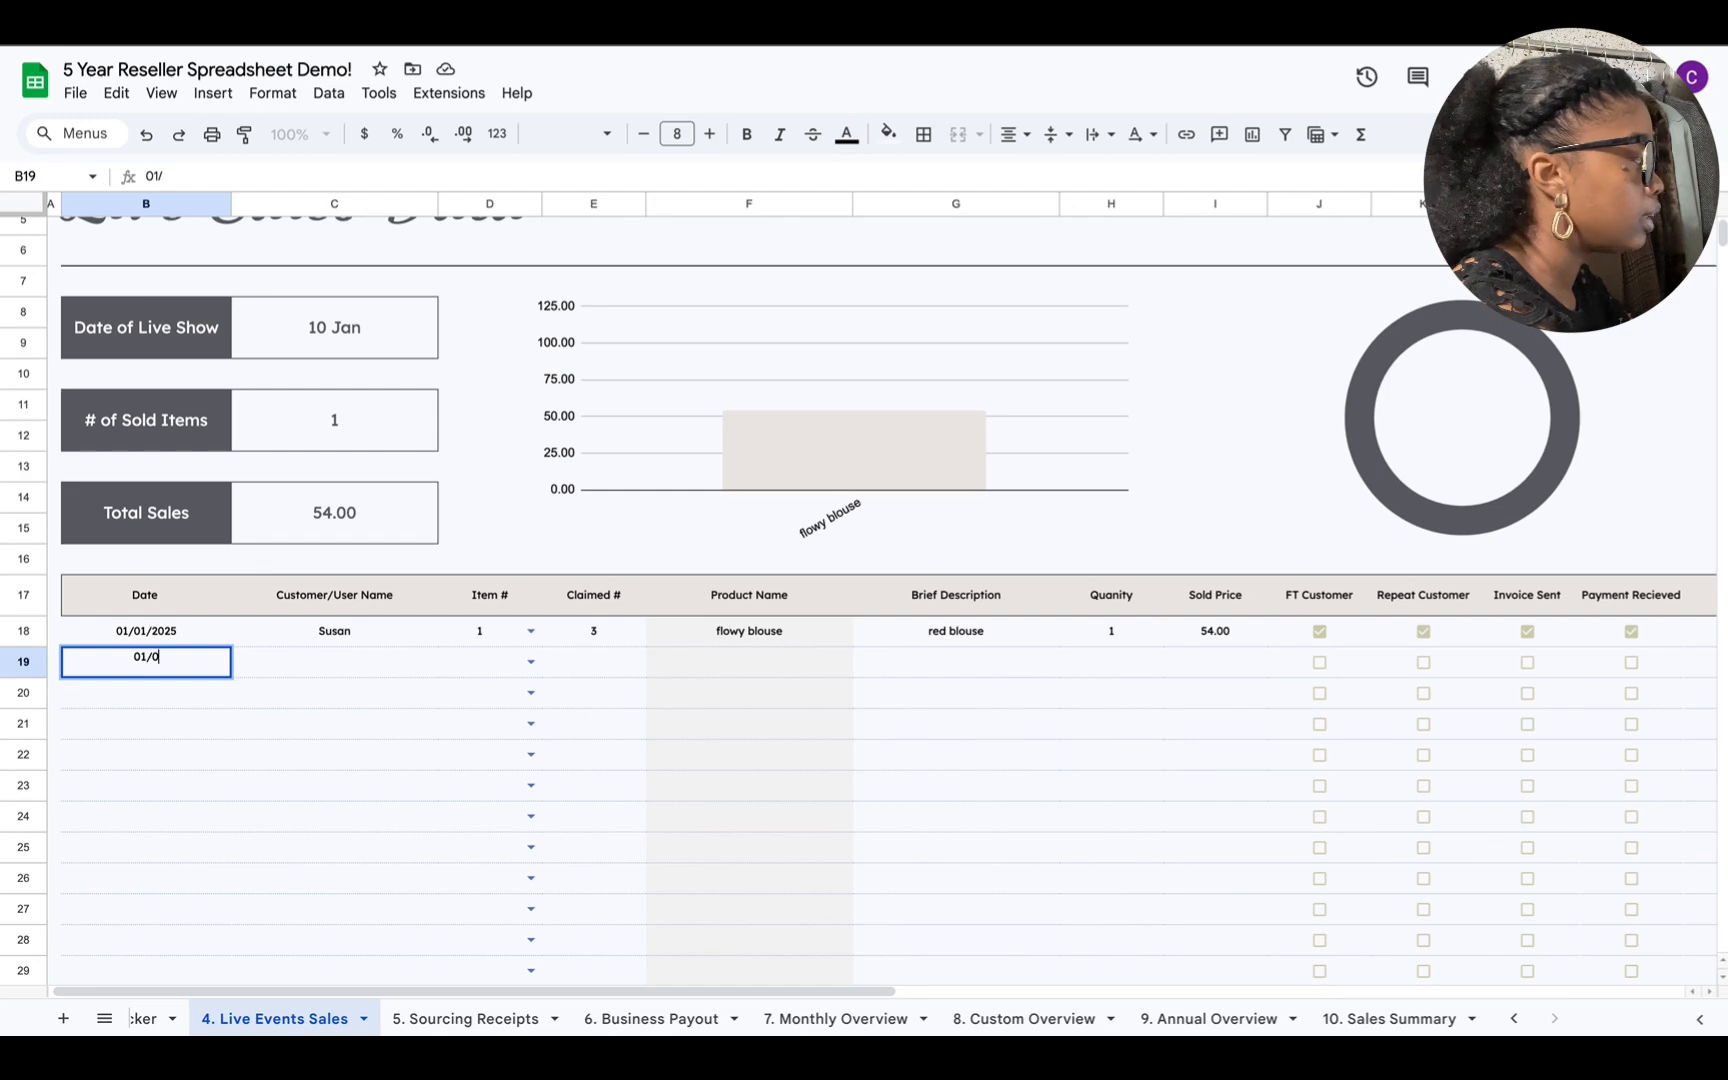
type("1/2")
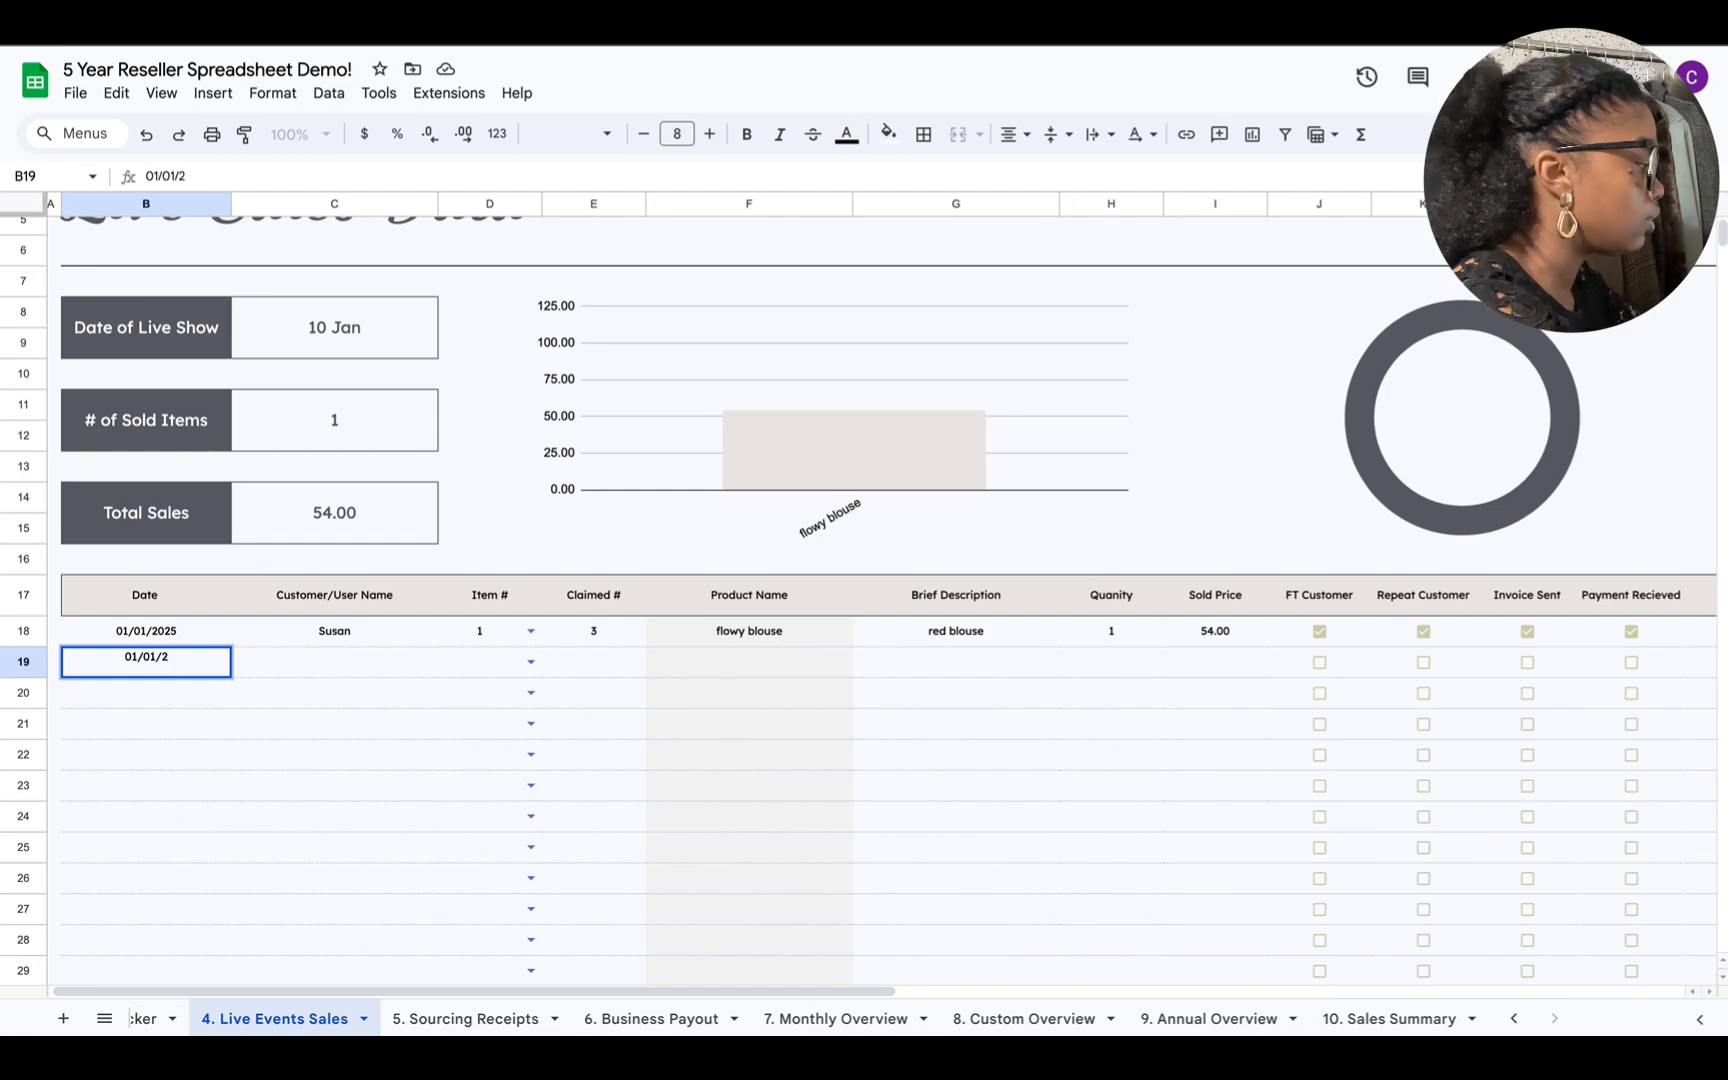
key("BackSpace")
key("BackSpace")
key("BackSpace")
key("BackSpace")
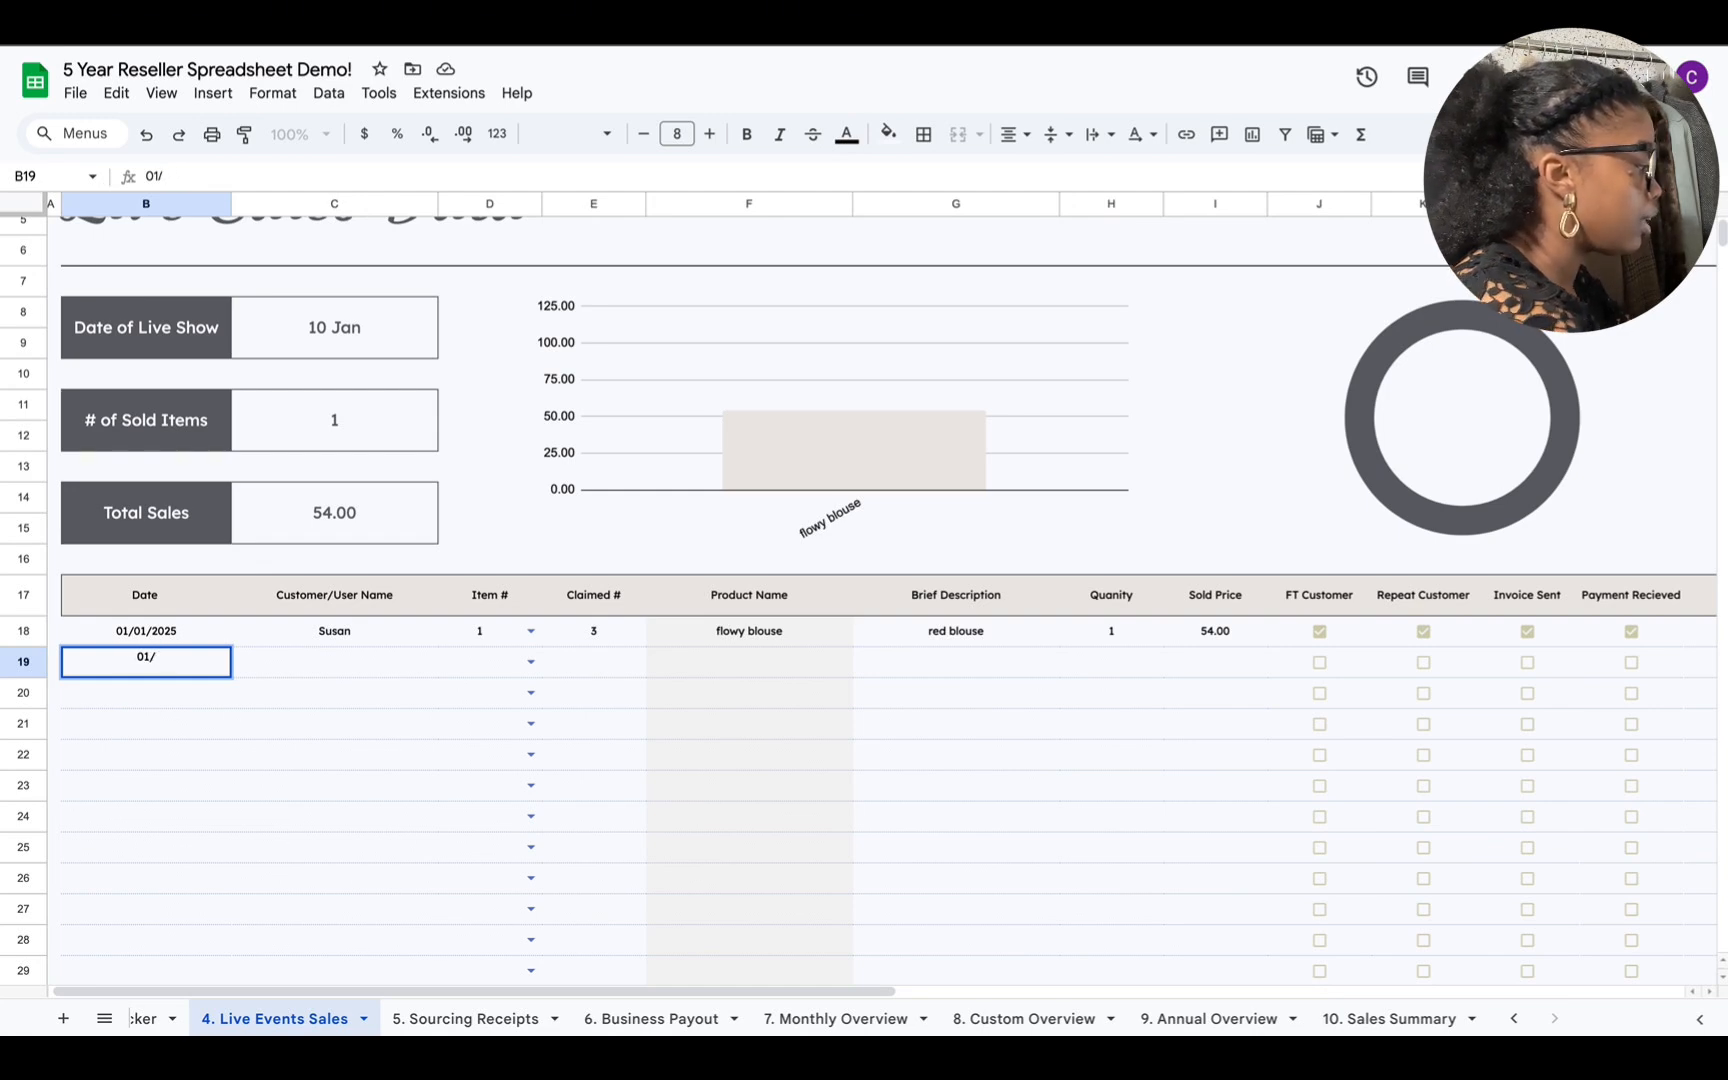
type("03/20")
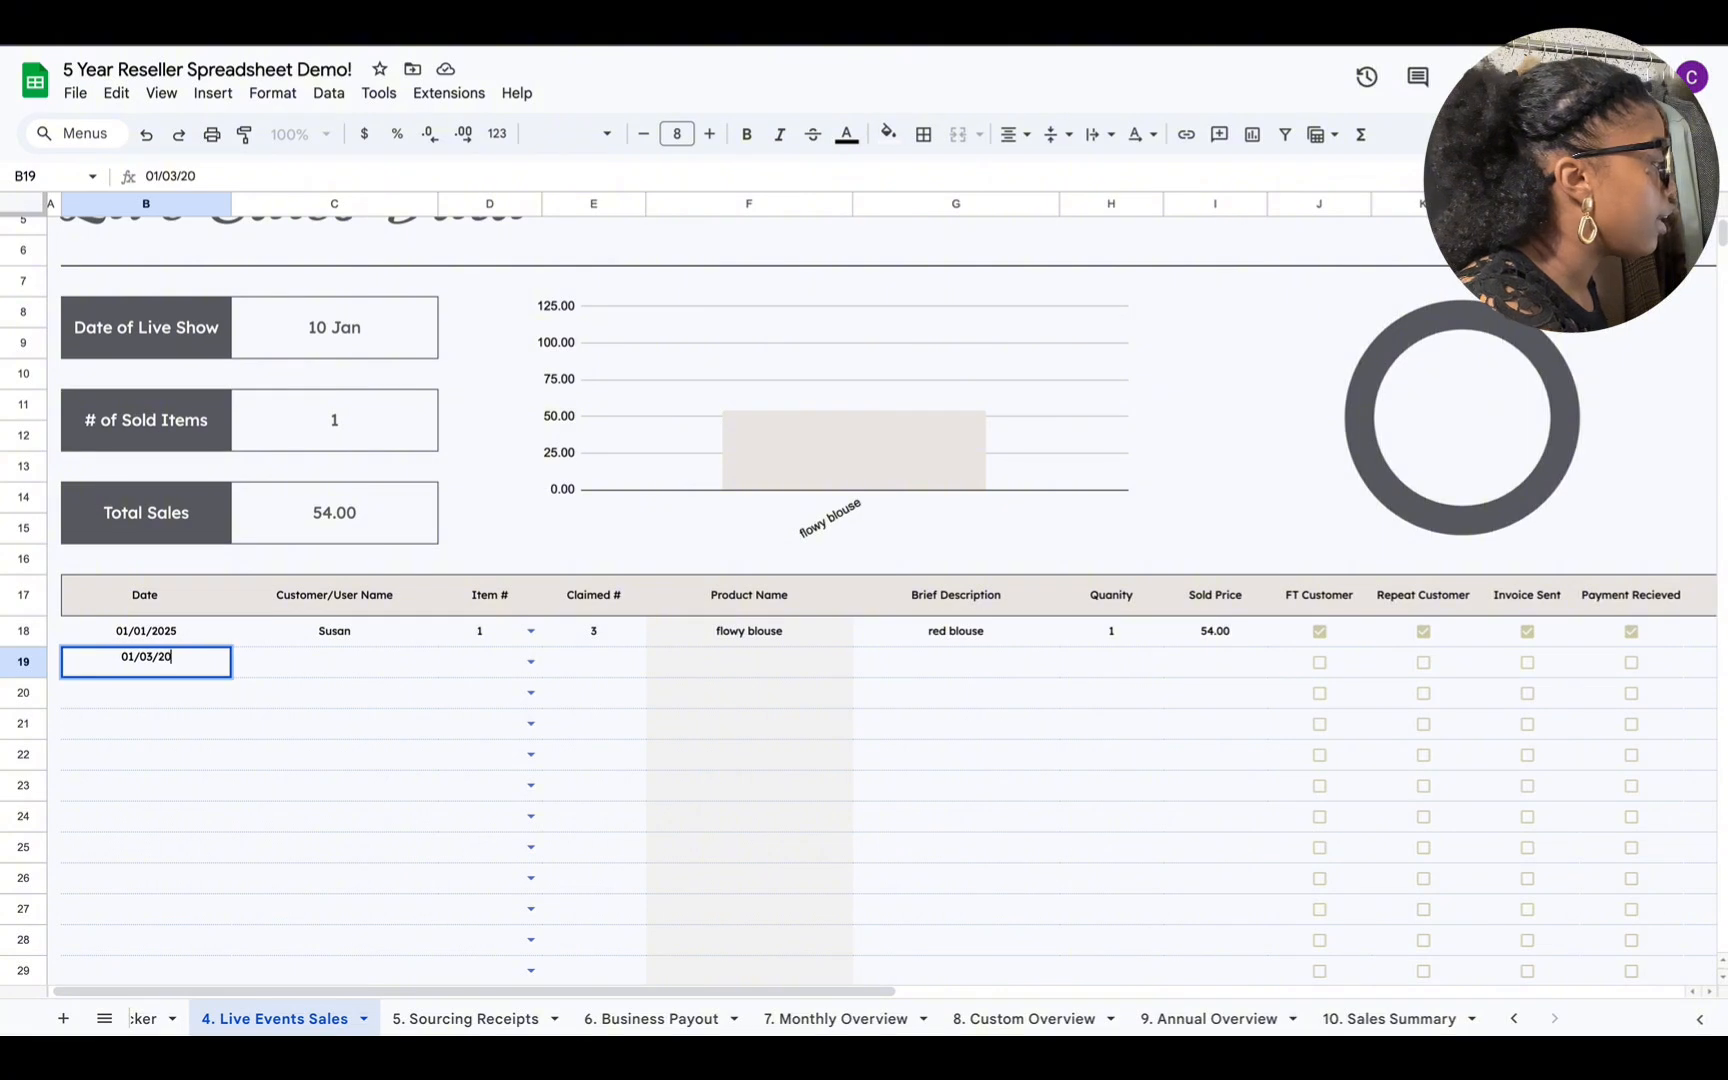
type("25")
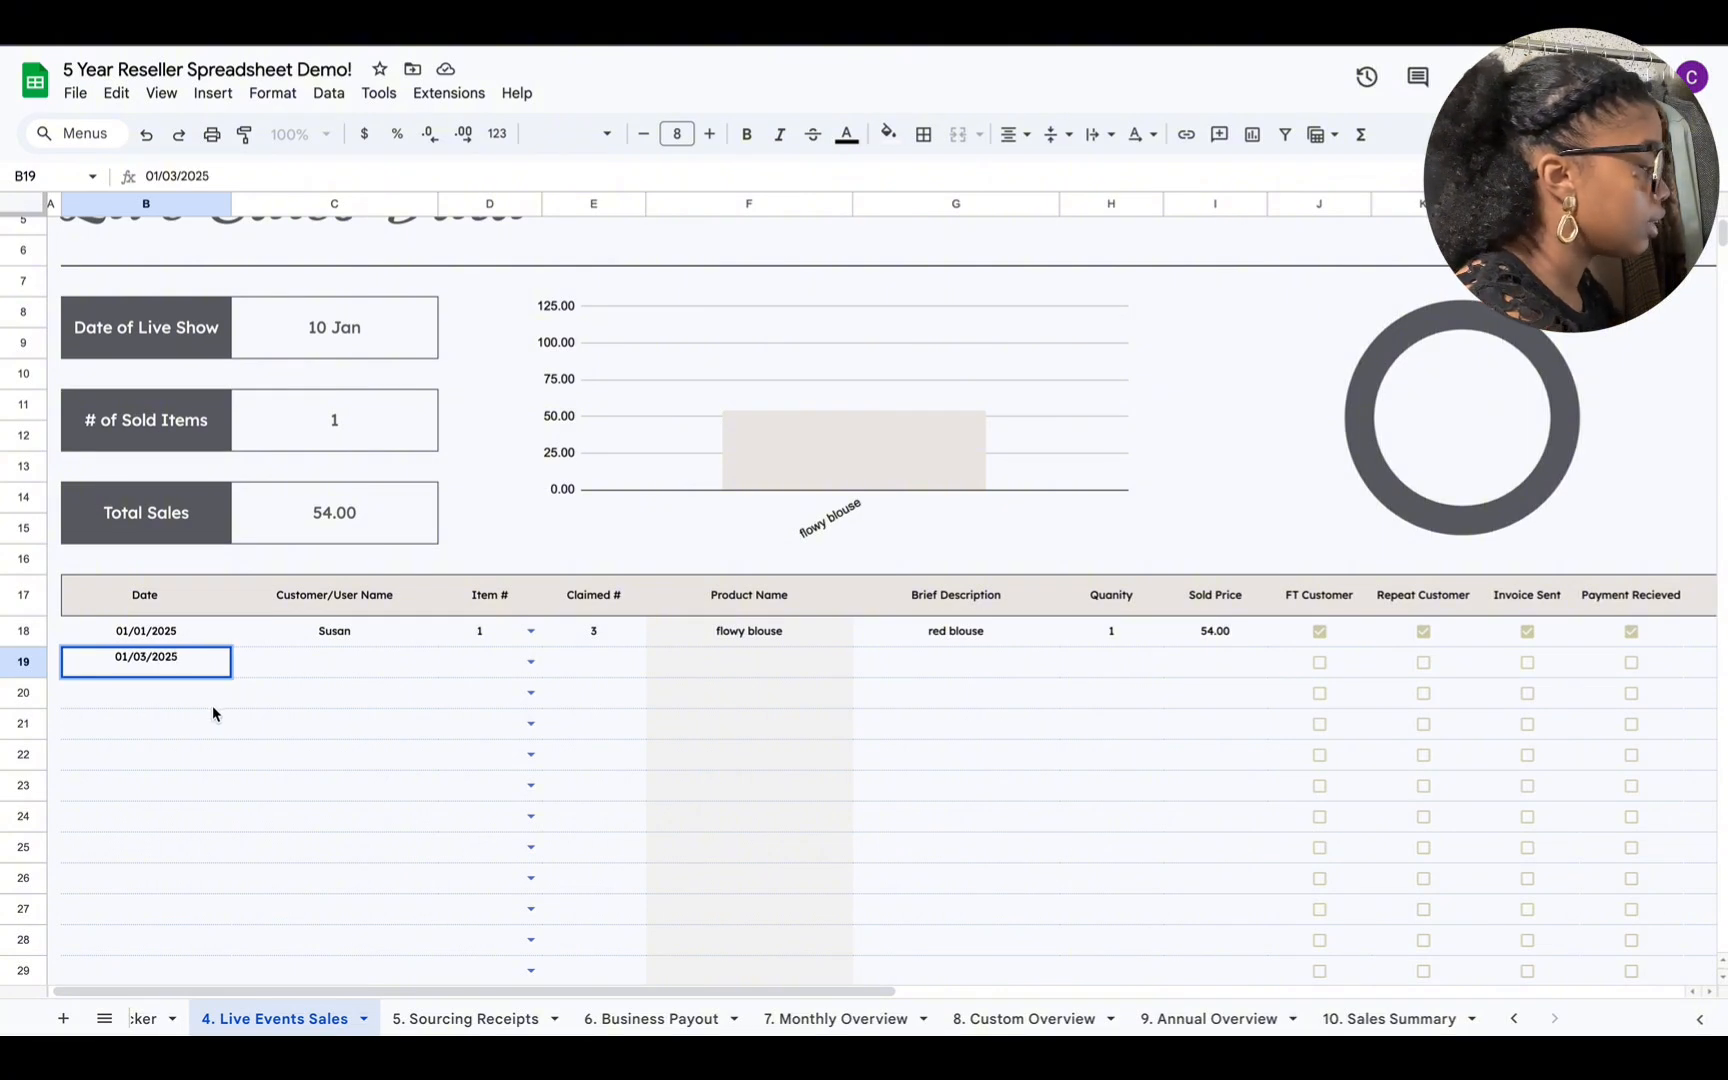
Step: Enter the customer's name for the row 19 sale
left_click(331, 644)
left_click(325, 663)
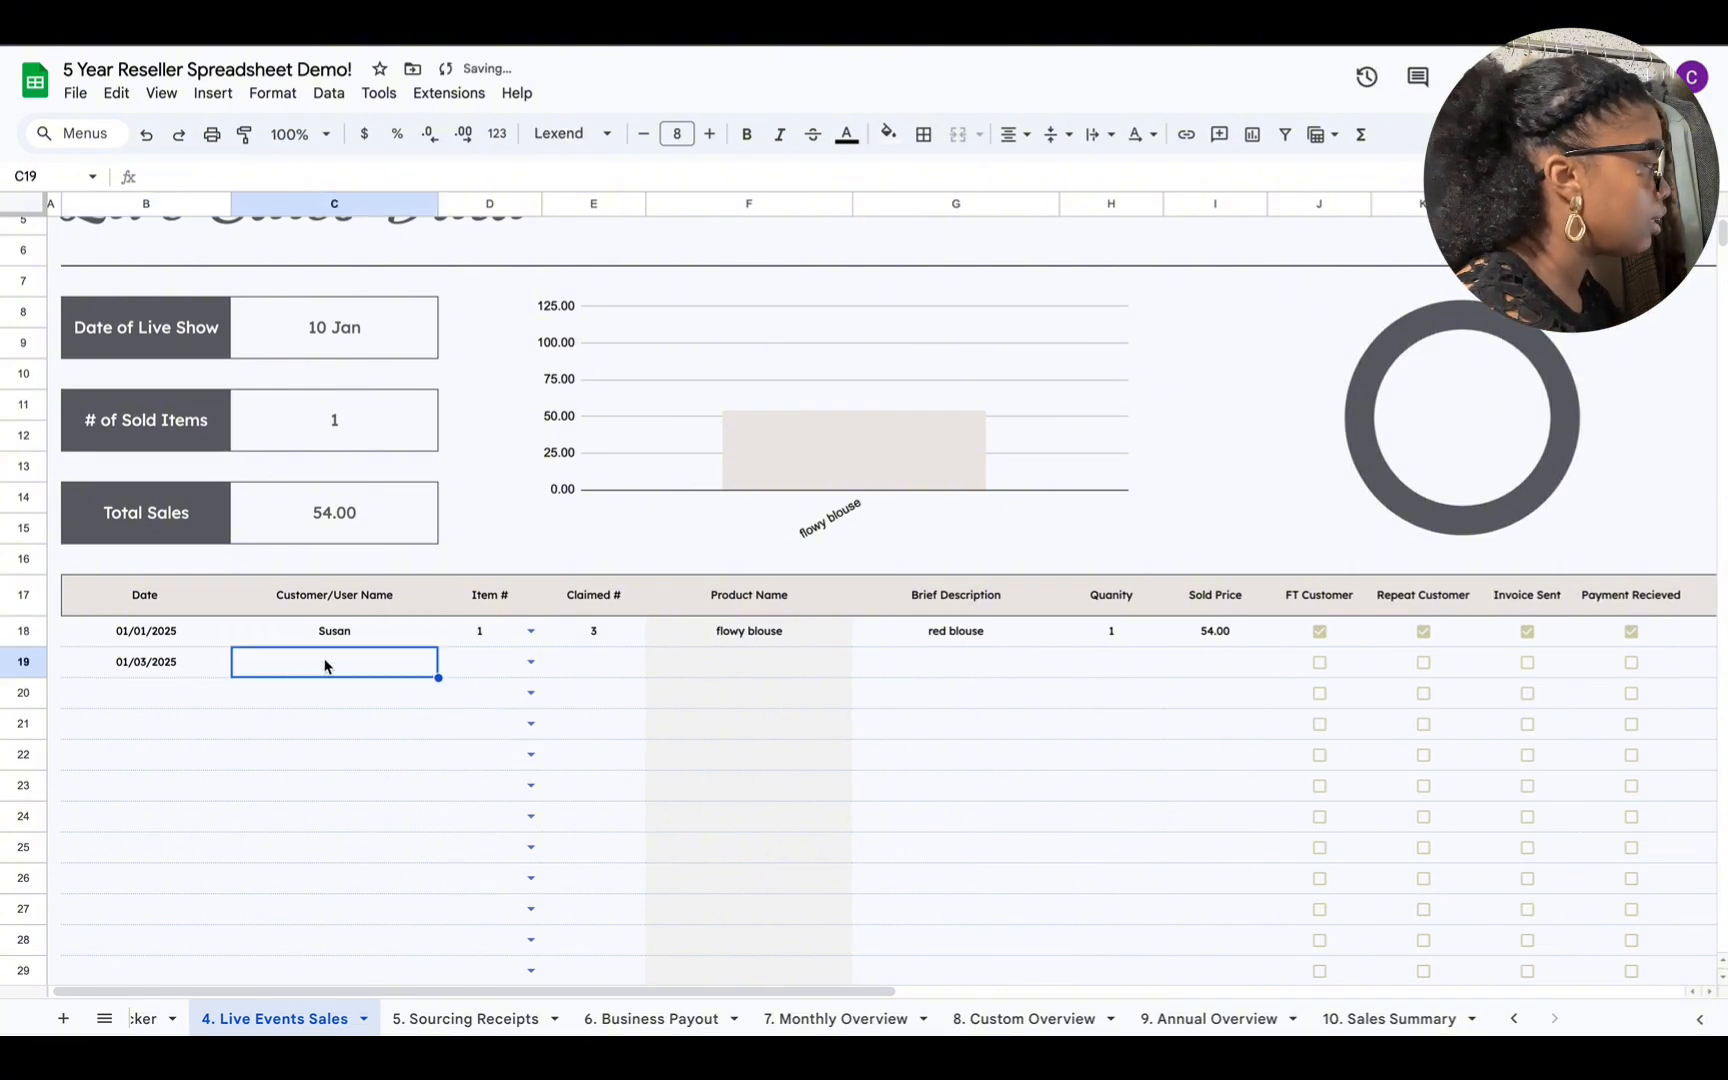
type("d")
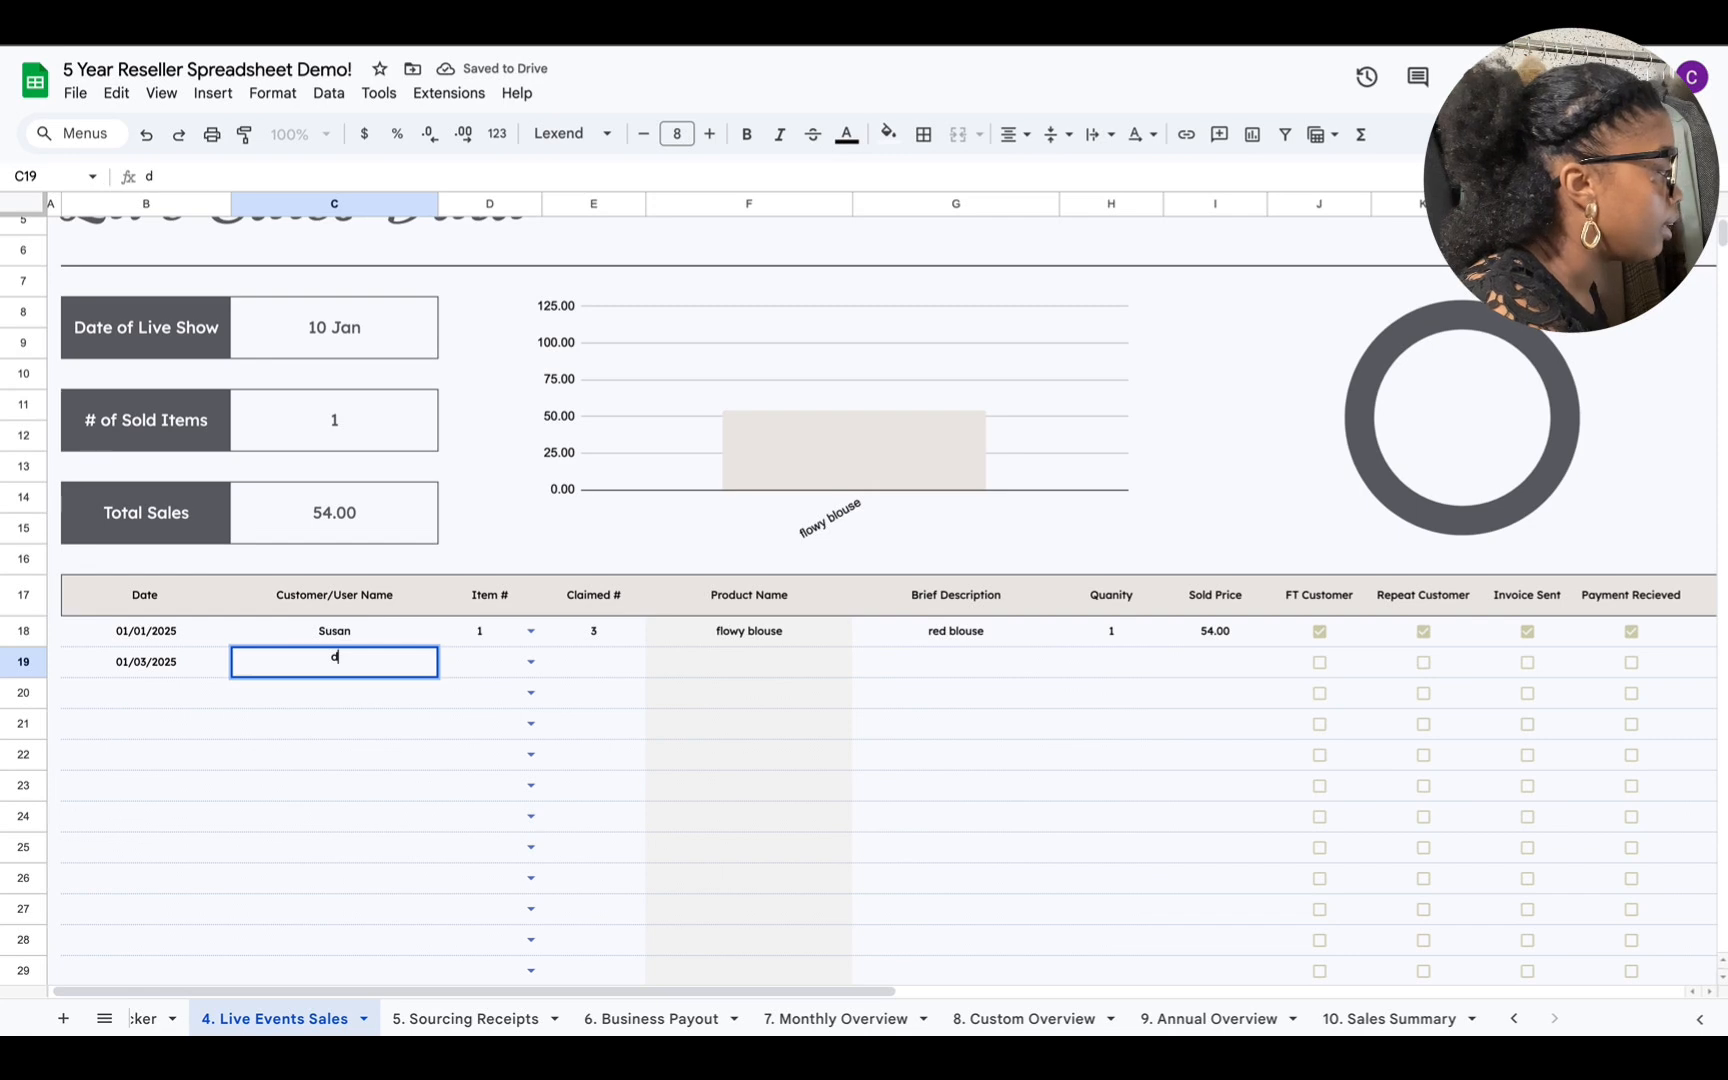
type("ee")
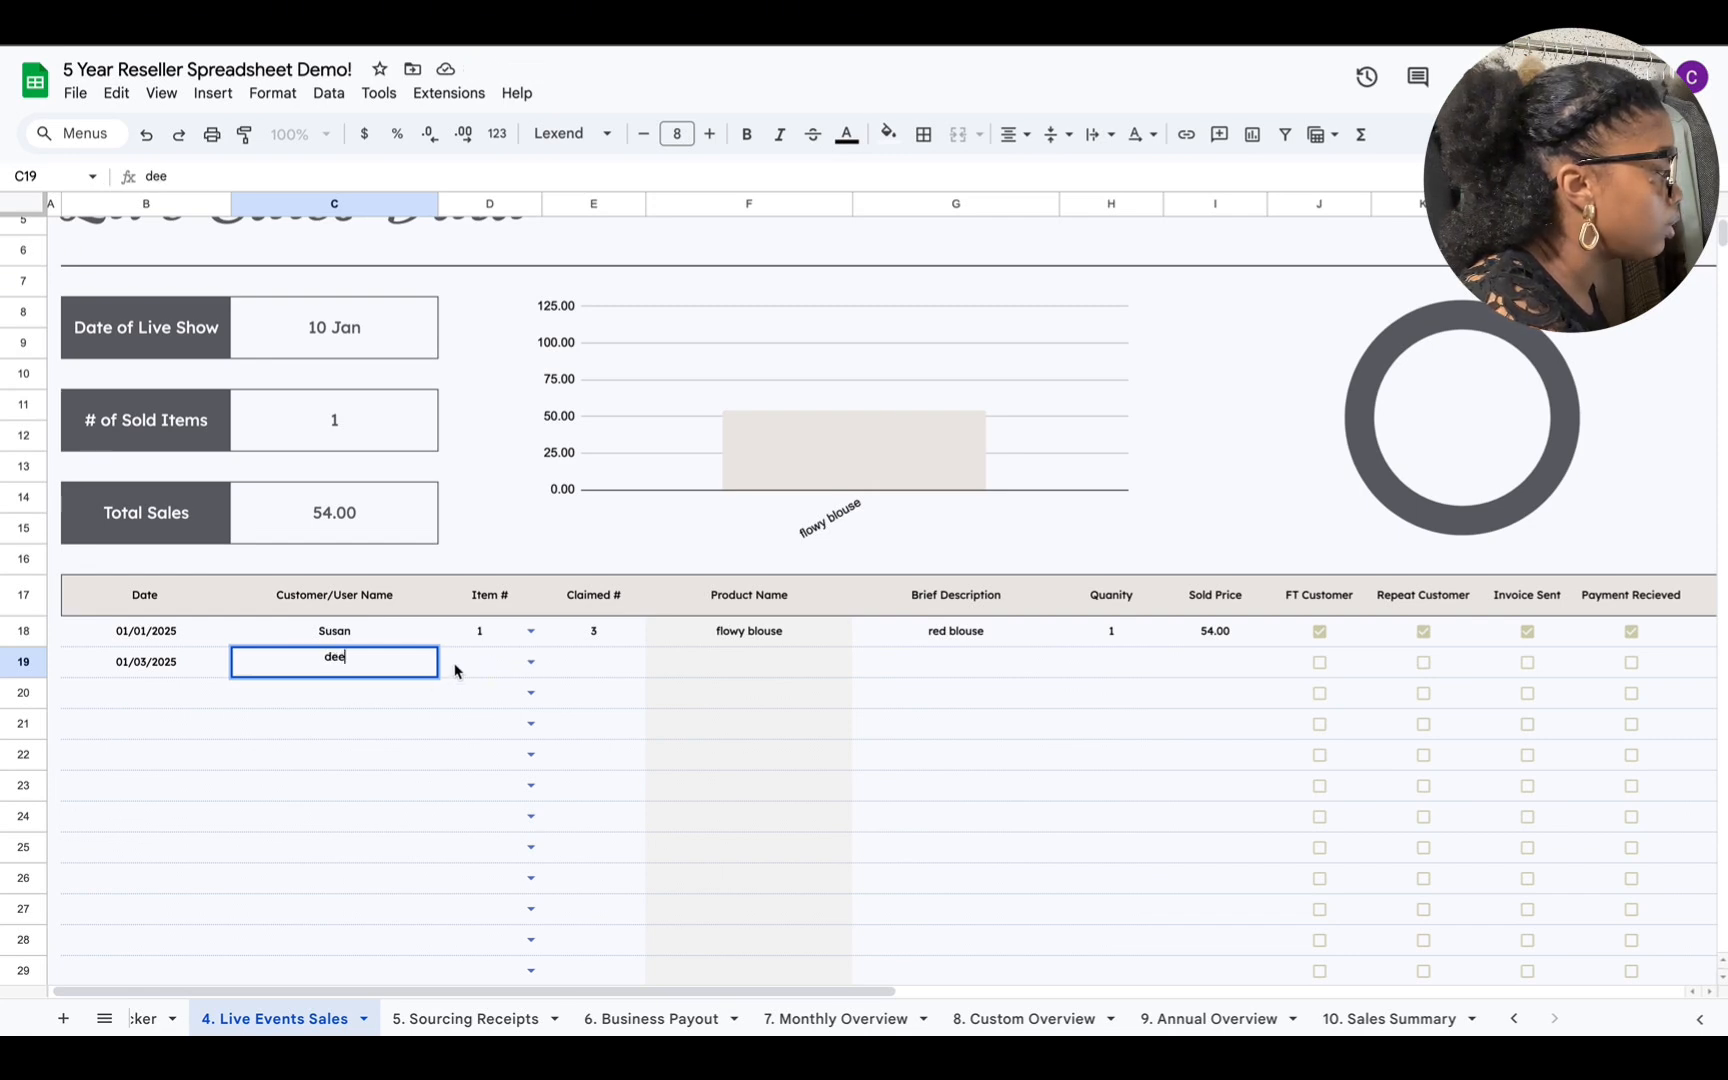
Step: Choose item 0002 for the row 19 sale and set its claimed number to 4
left_click(478, 666)
left_click(531, 672)
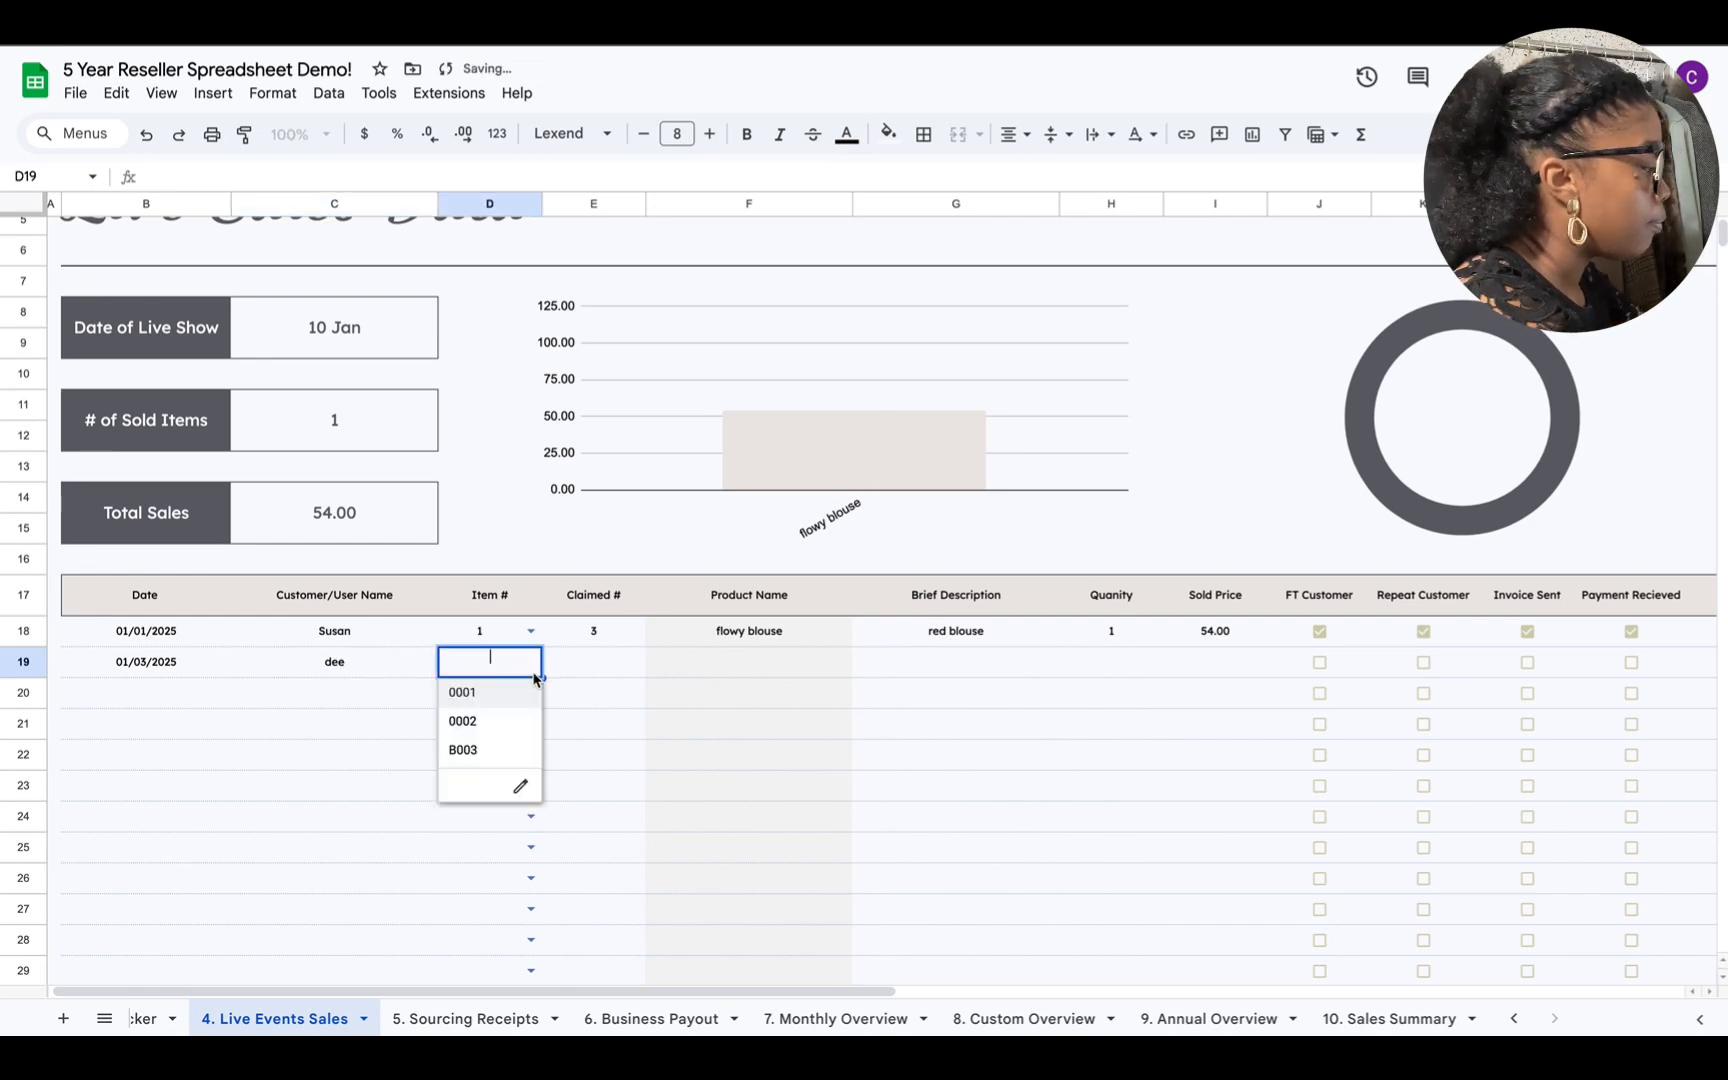
left_click(505, 724)
left_click(575, 664)
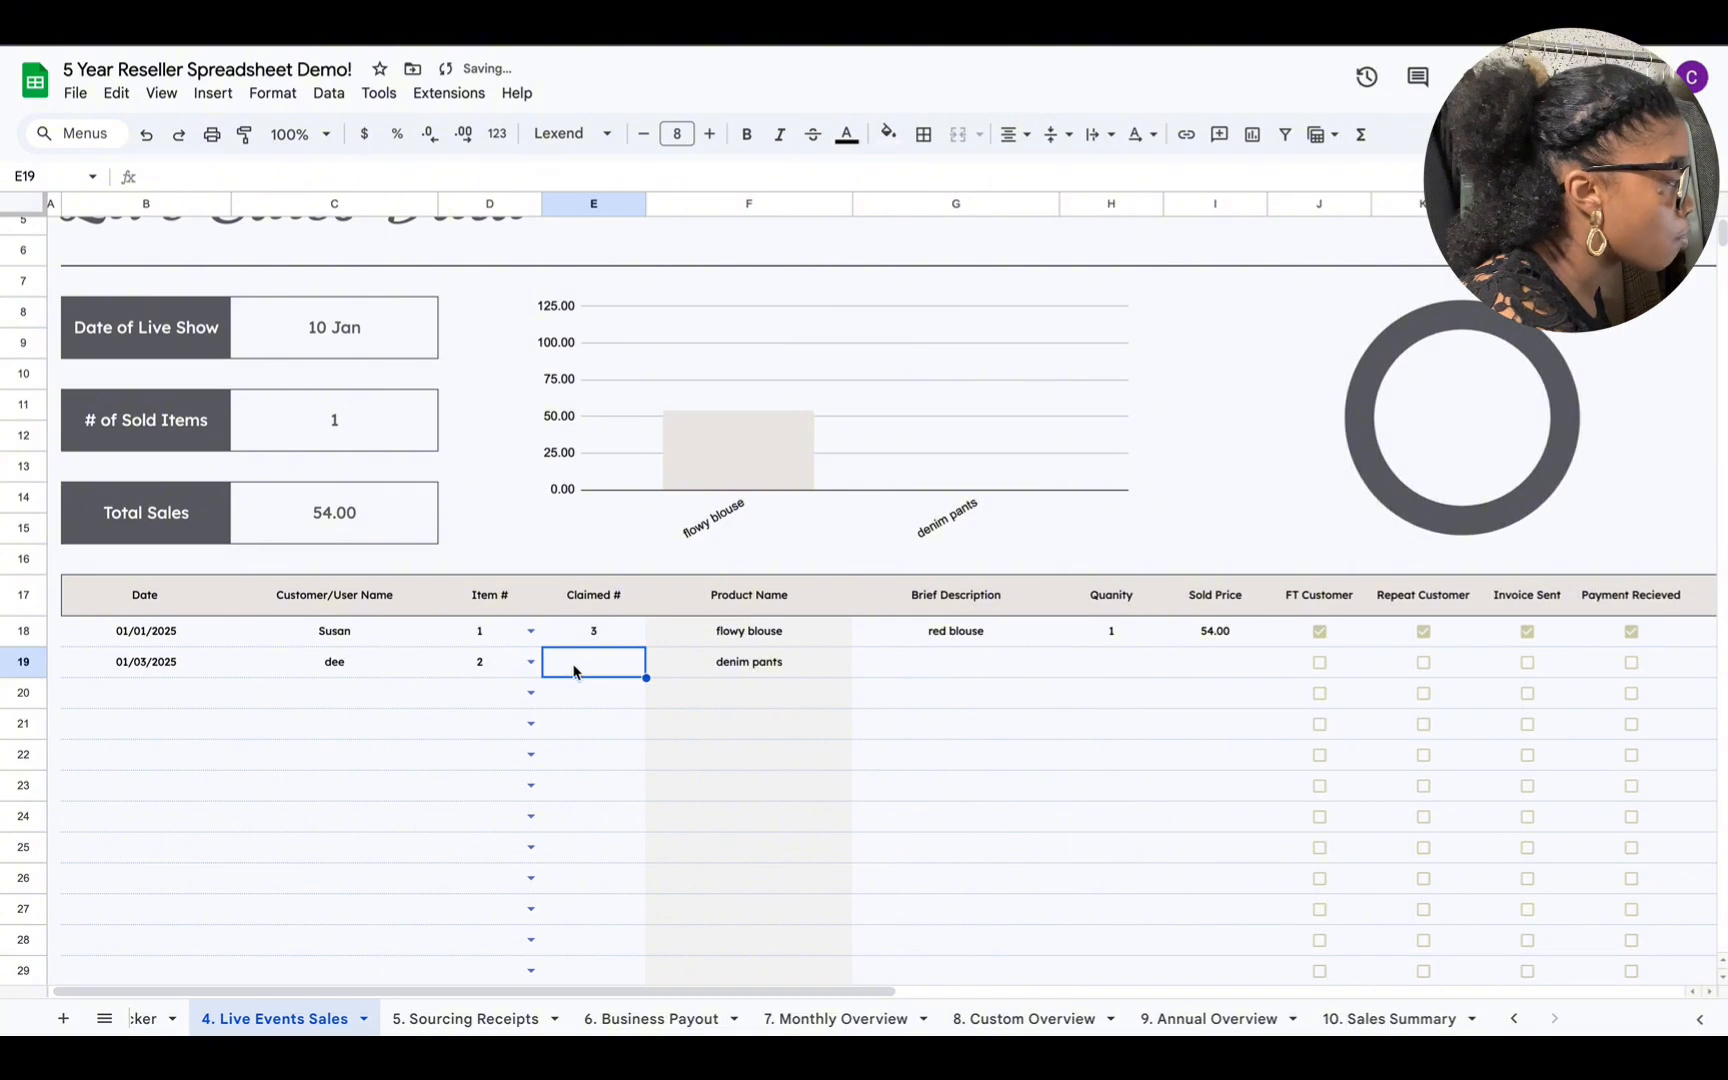
type("4")
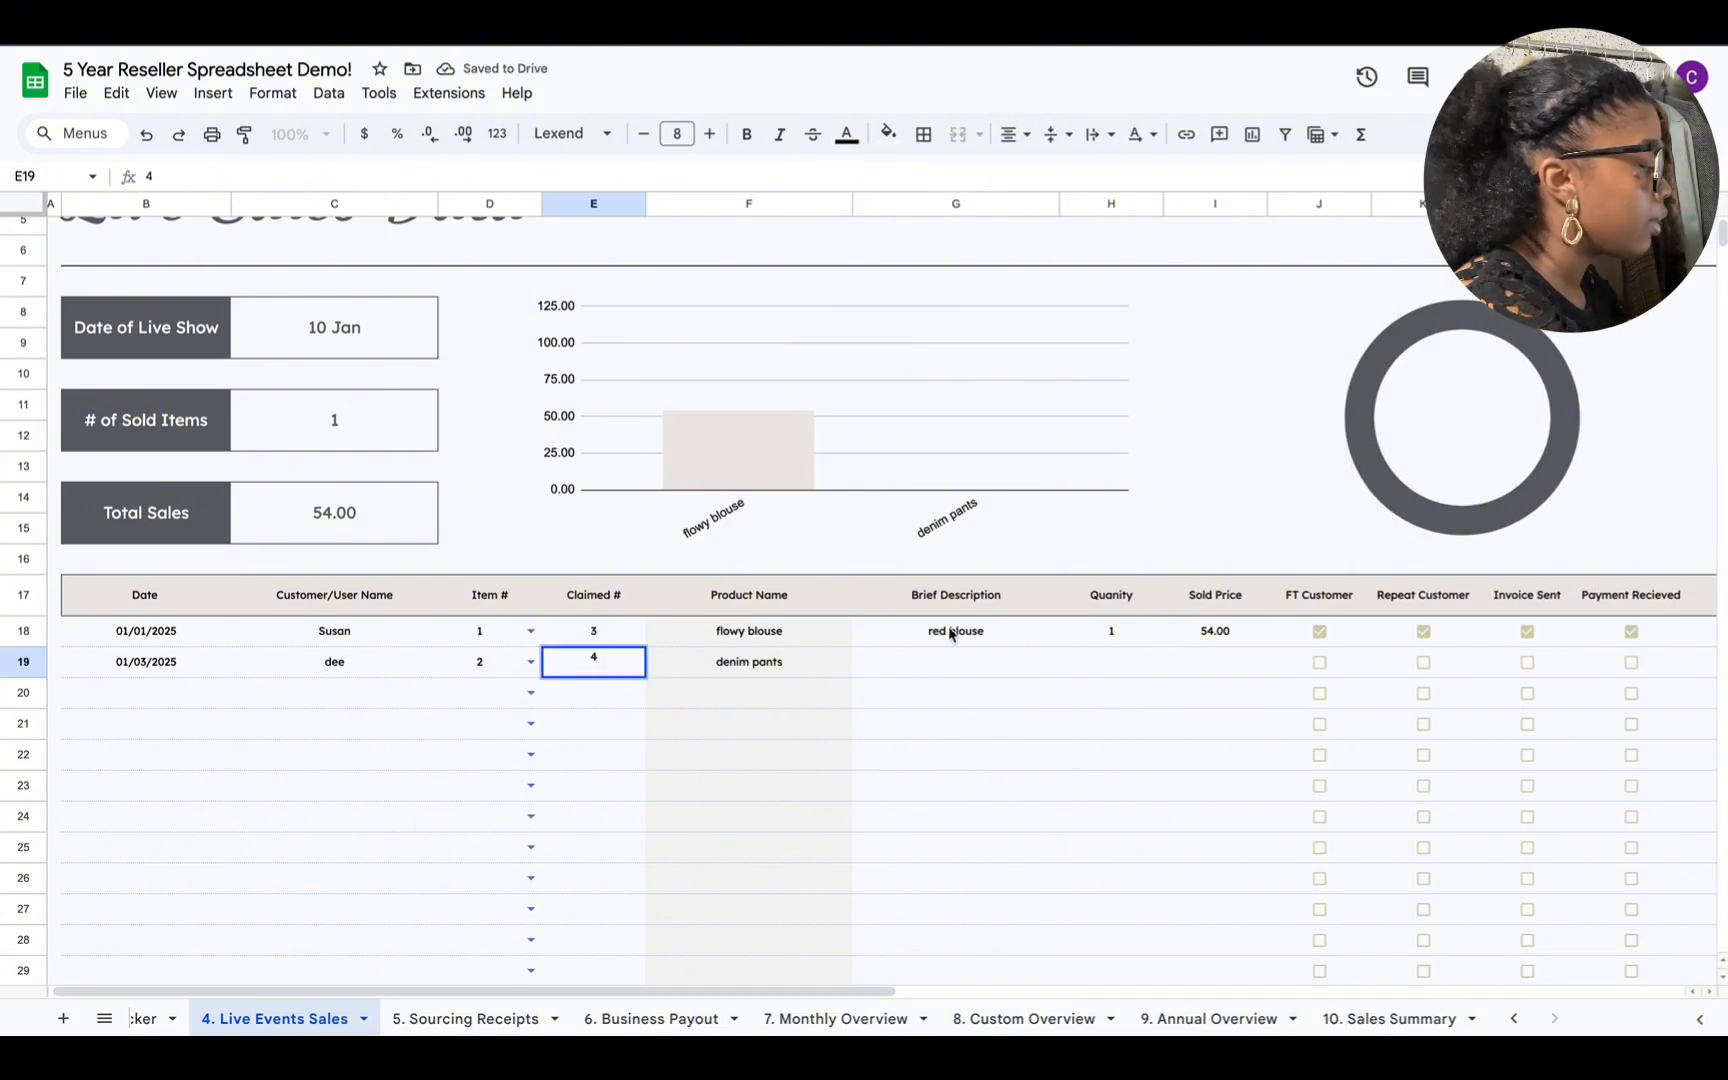
Step: Fill in the row 19 sale with the brief description "pants", quantity 1 and sold price 34.00
left_click(946, 669)
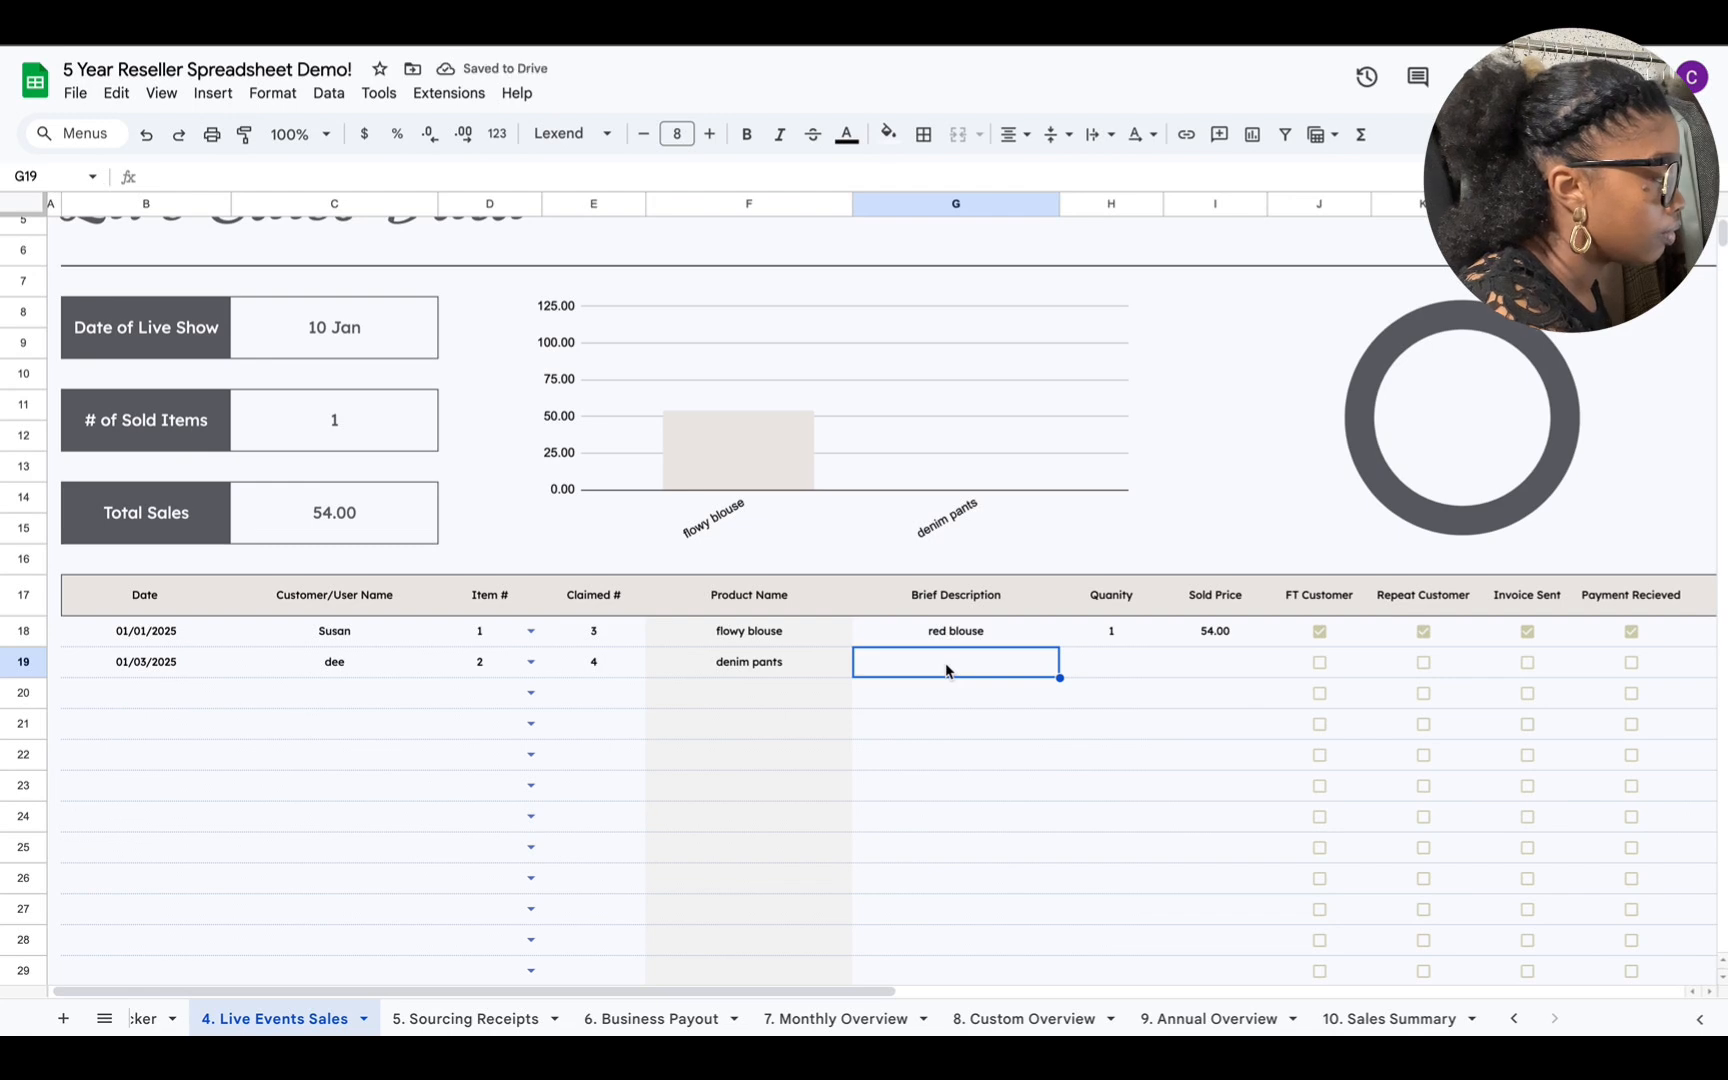
type("pants")
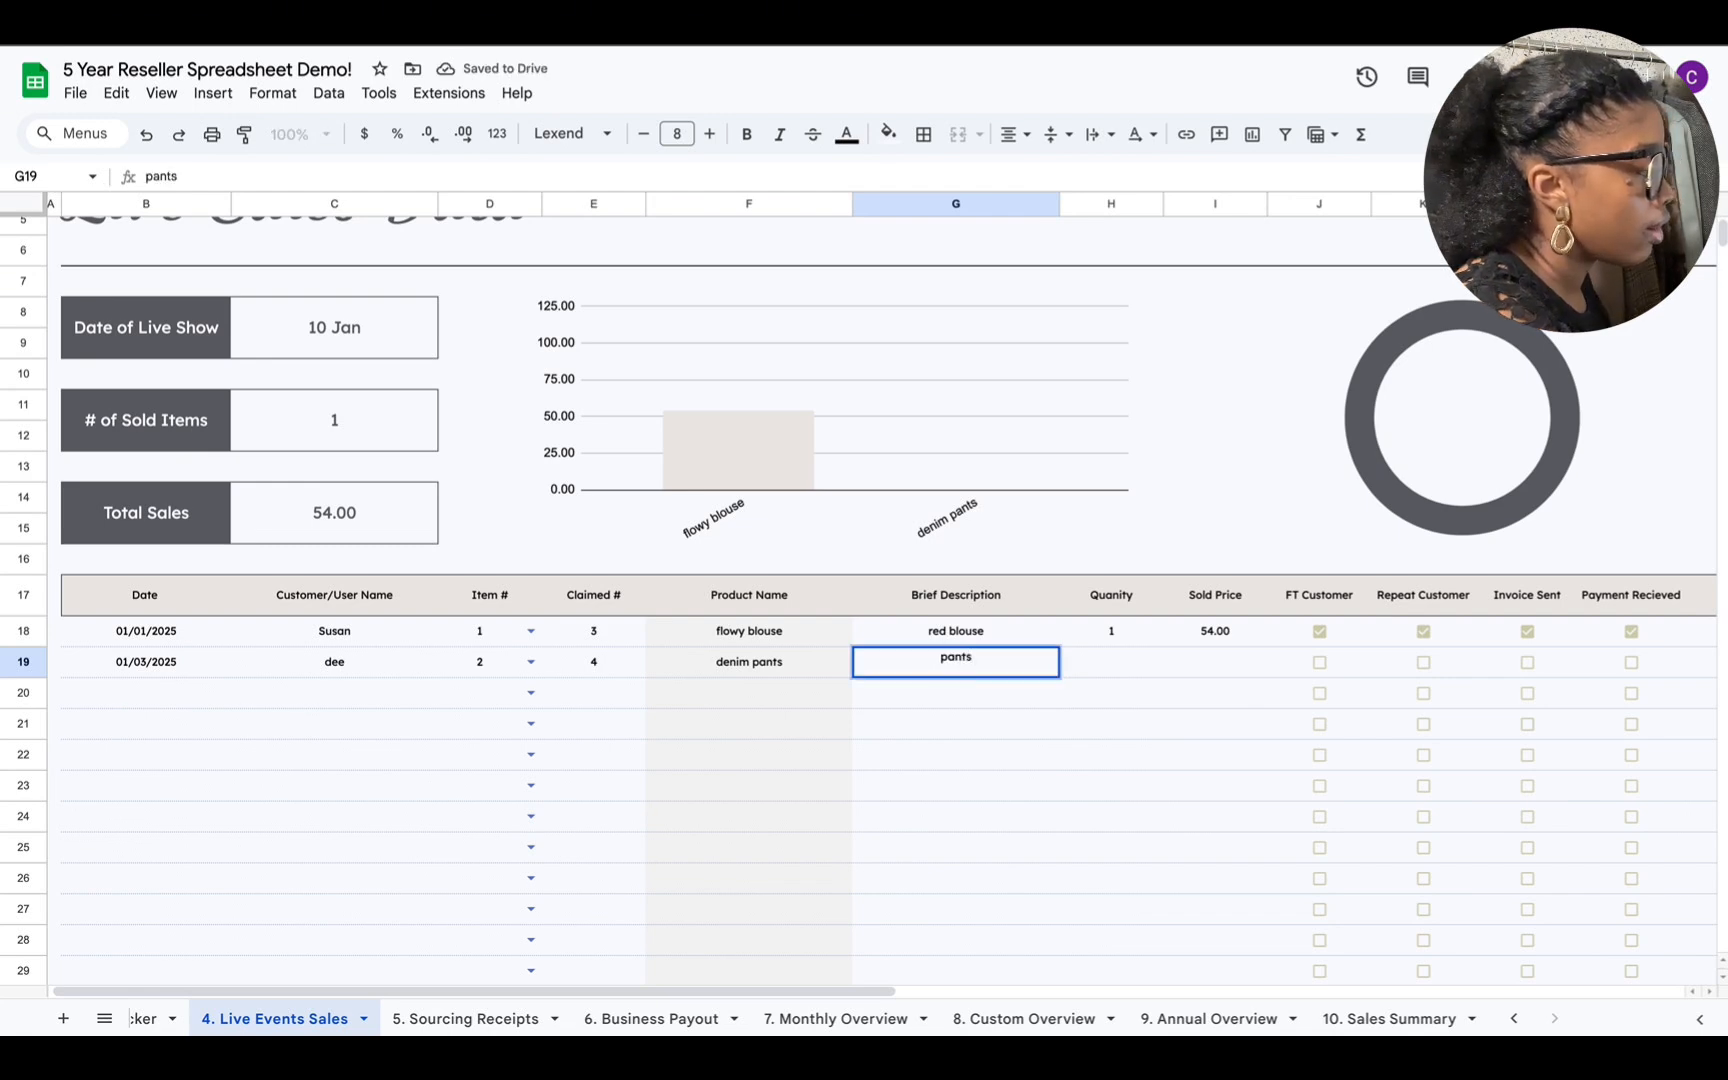
left_click(1130, 665)
type("1")
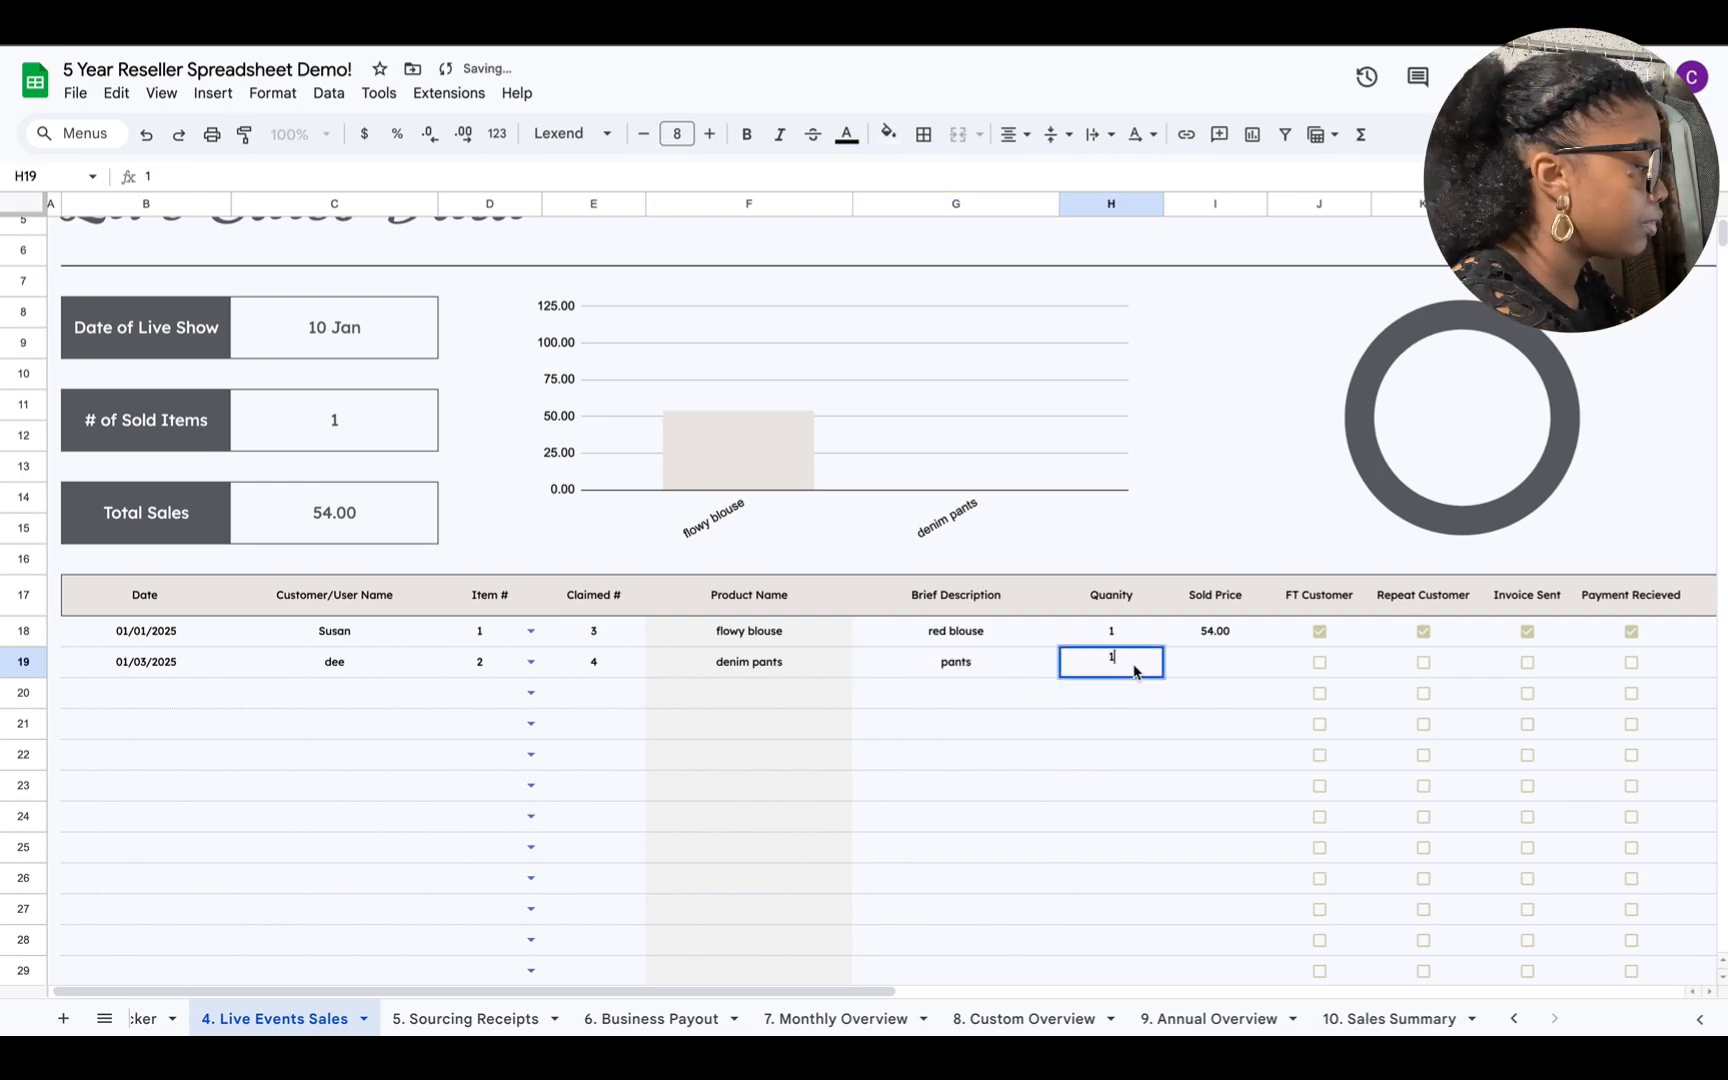
left_click(1195, 668)
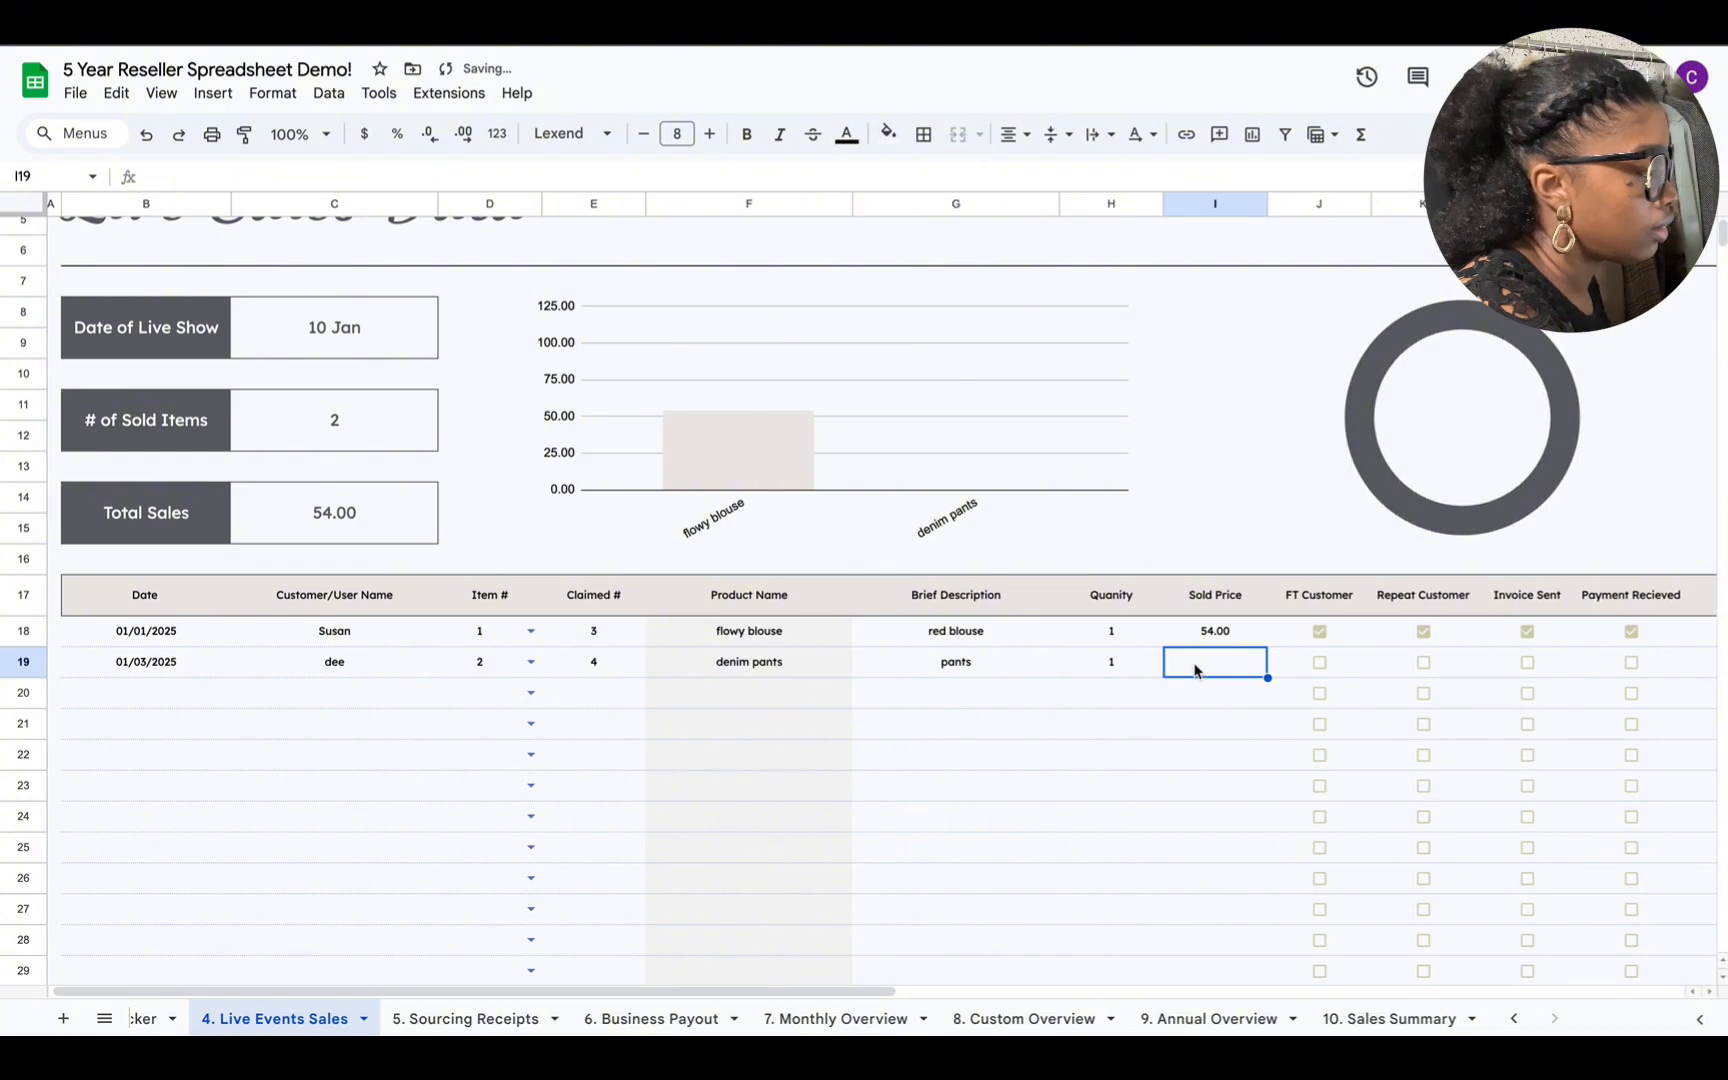
type("34.00")
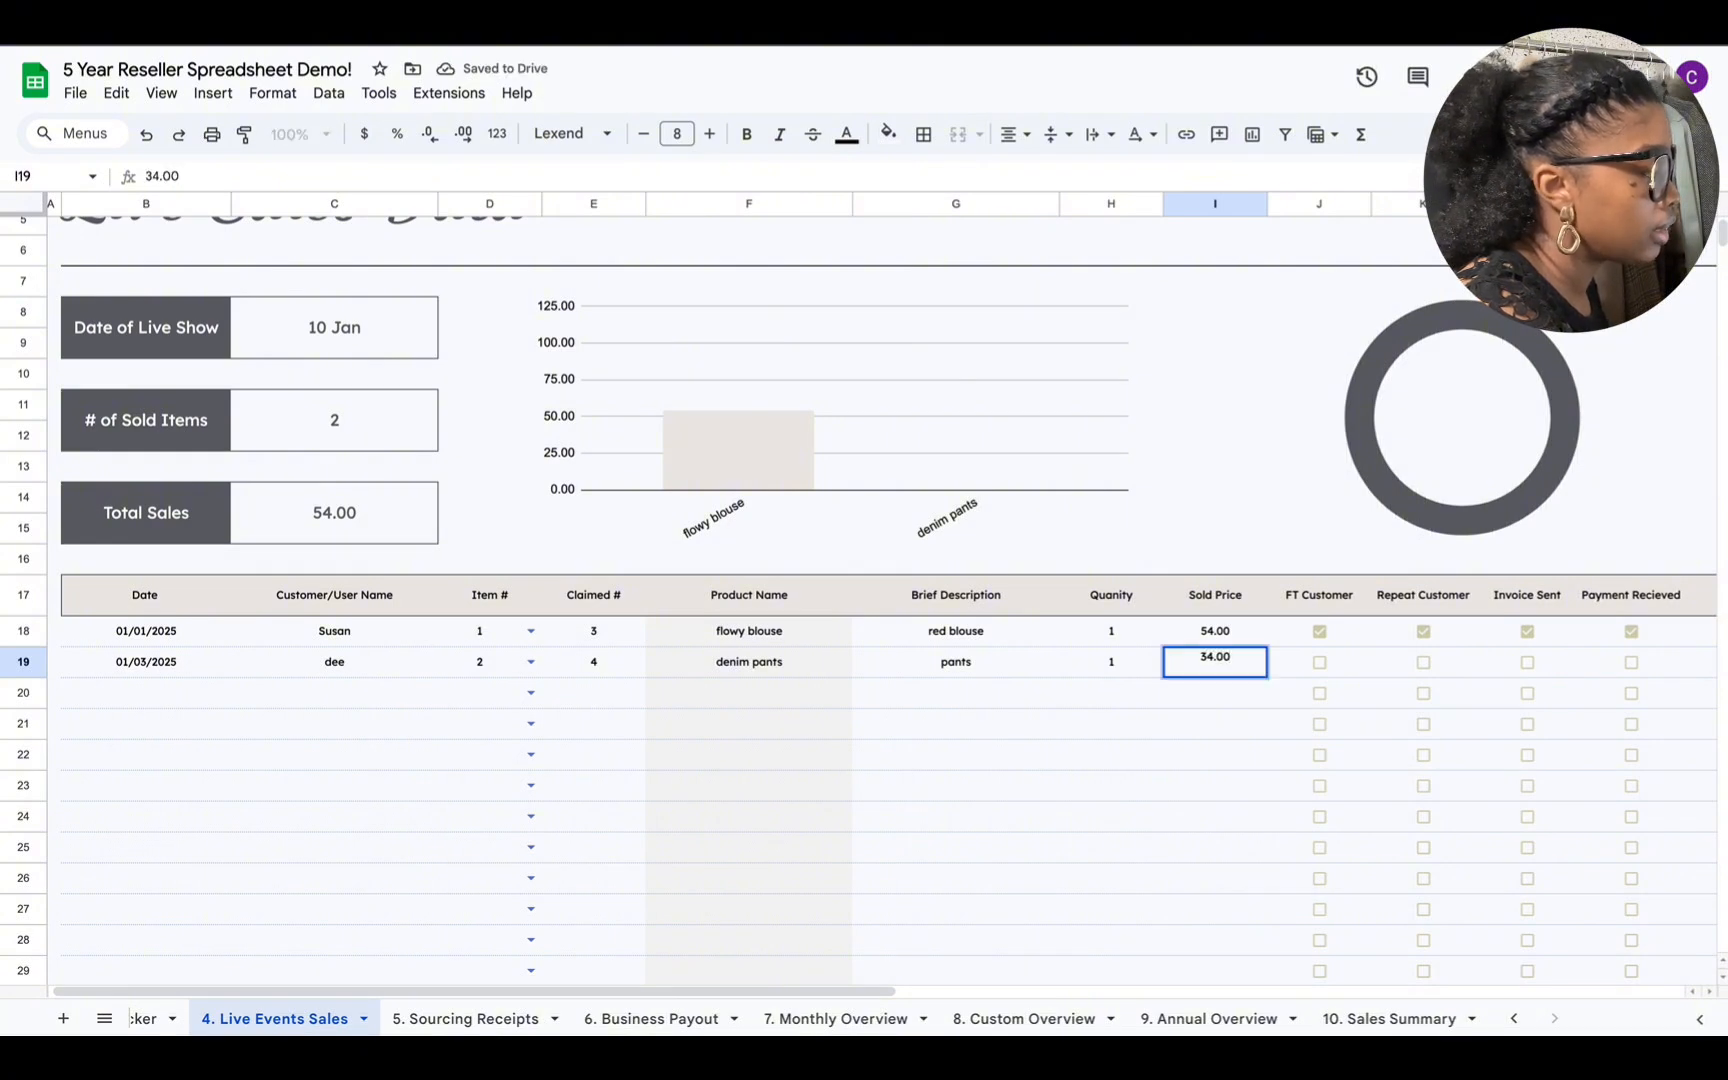
Step: Mark the row 19 sale as FT Customer, Repeat Customer, Invoice Sent and Payment Received
left_click(1321, 664)
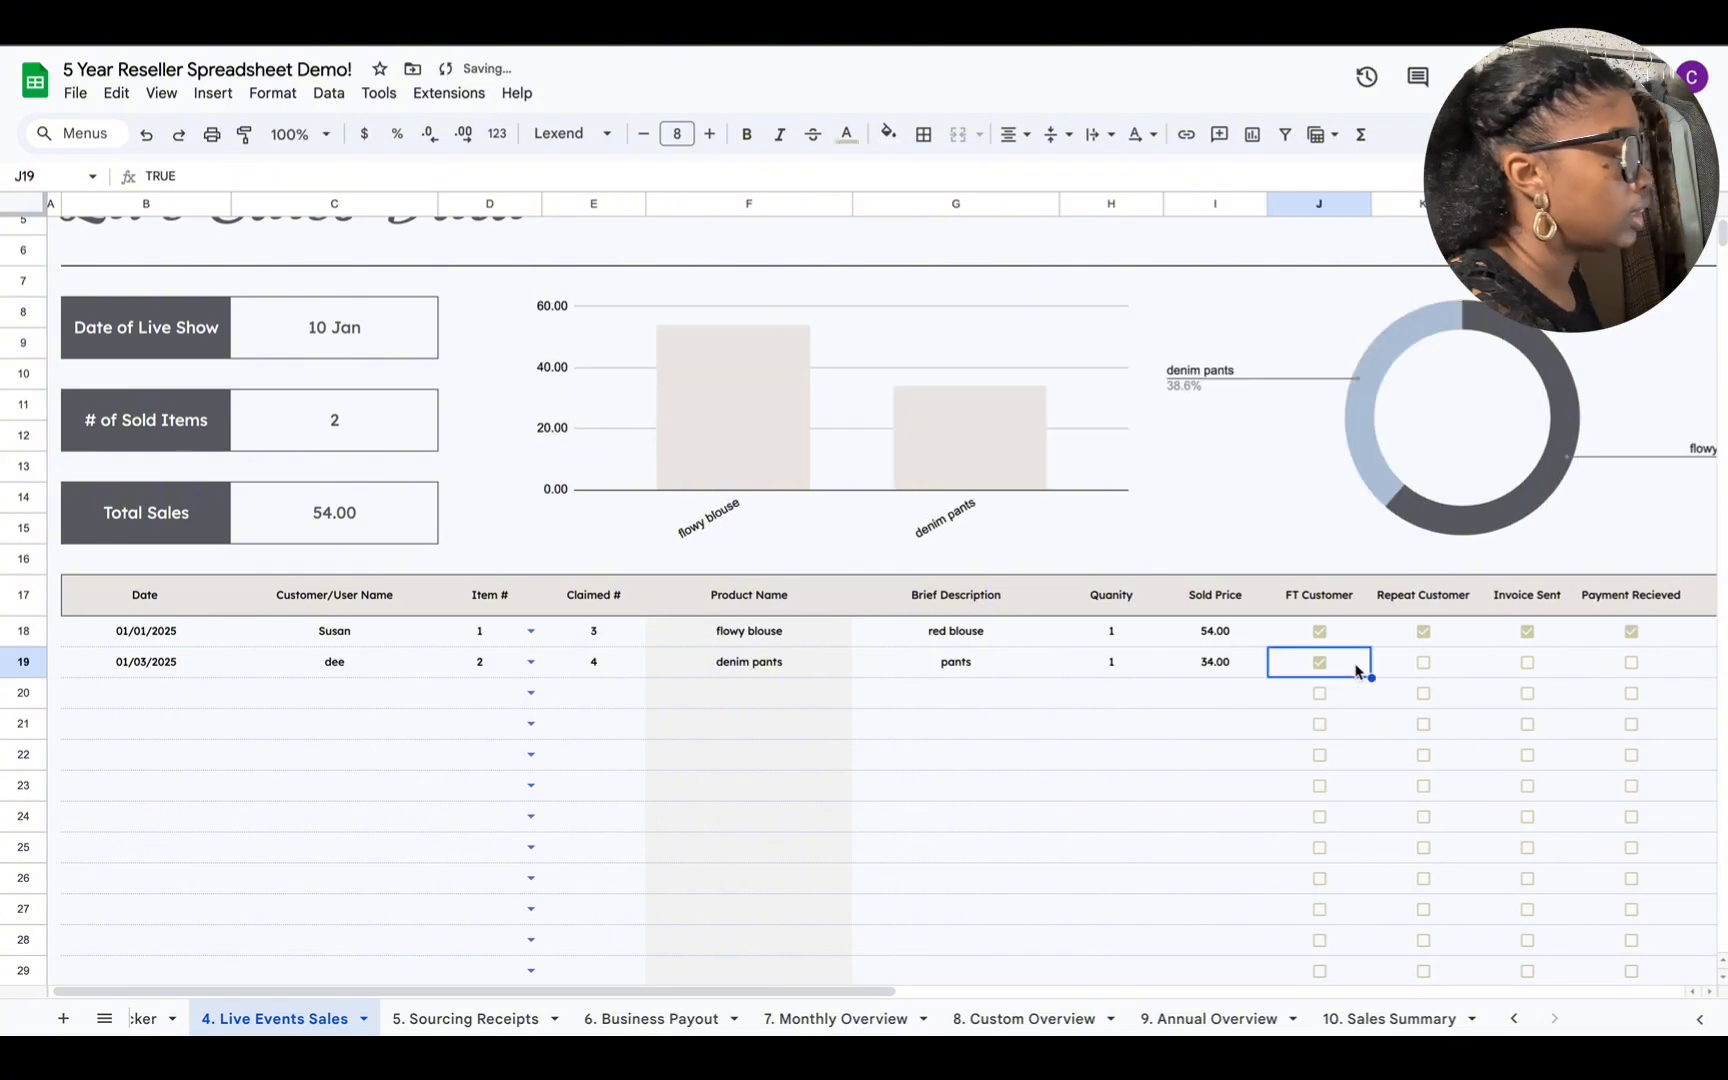
left_click(1424, 667)
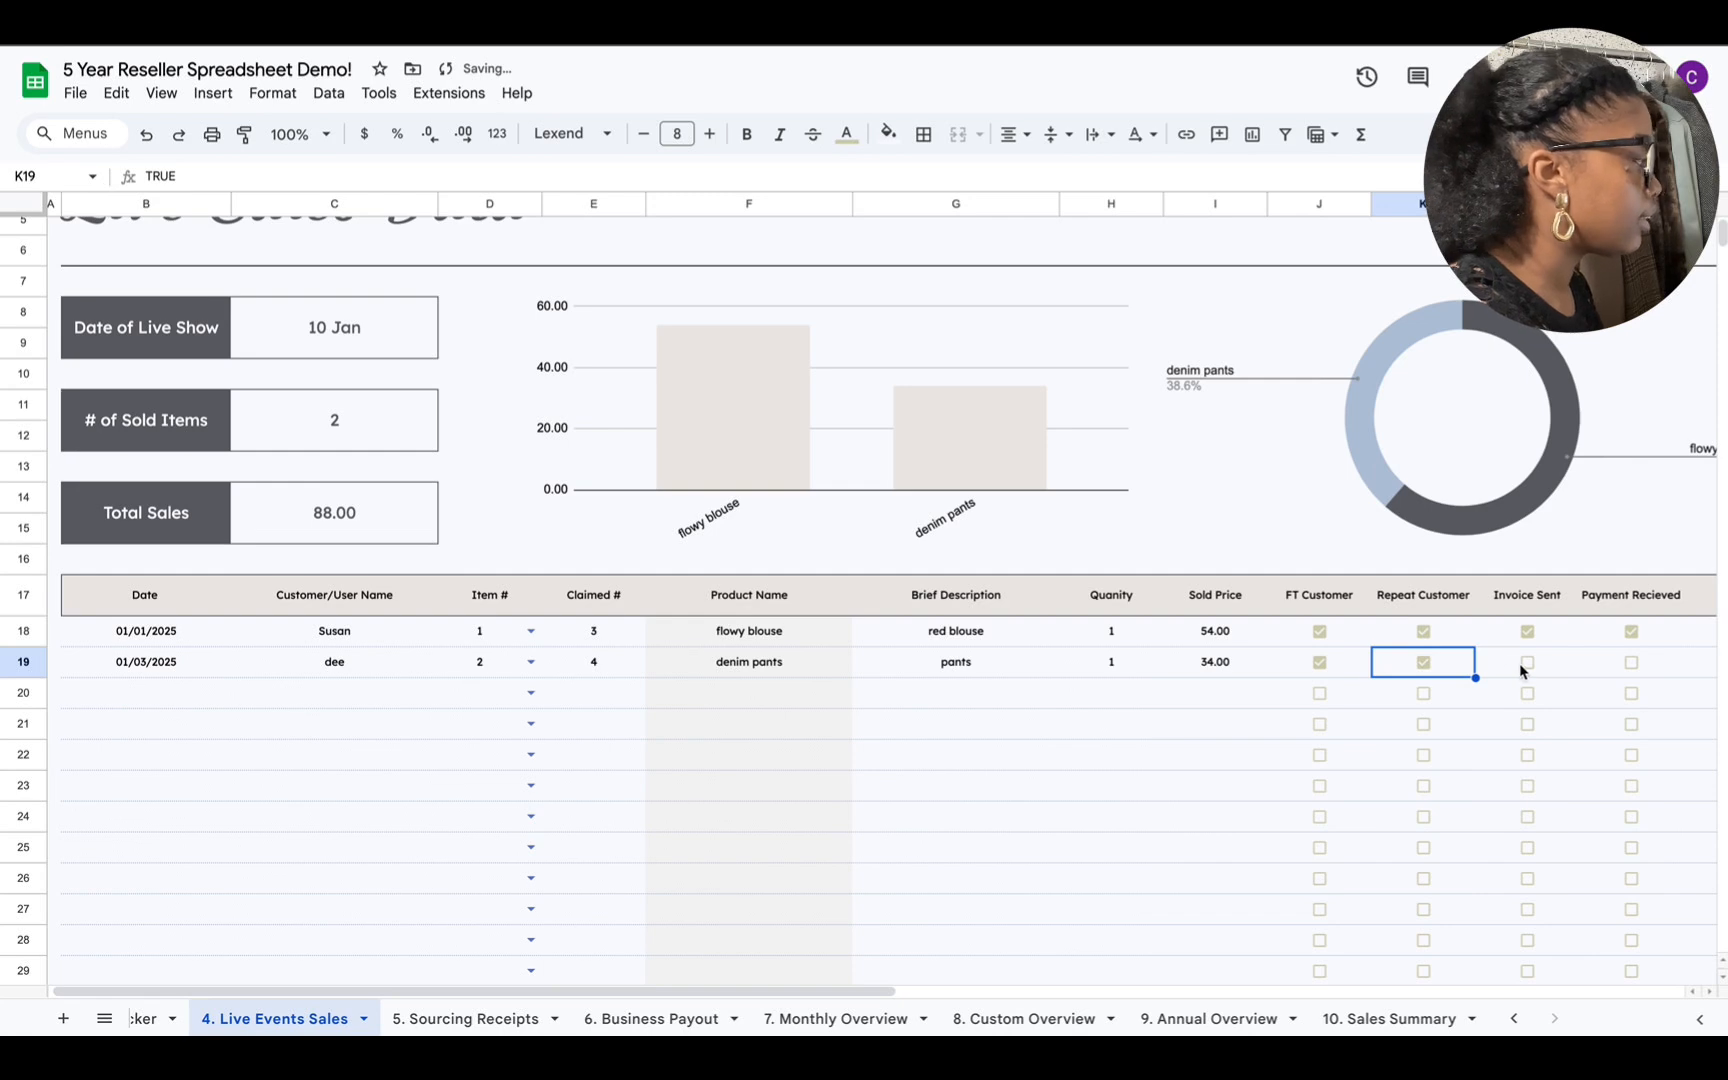
left_click(1526, 664)
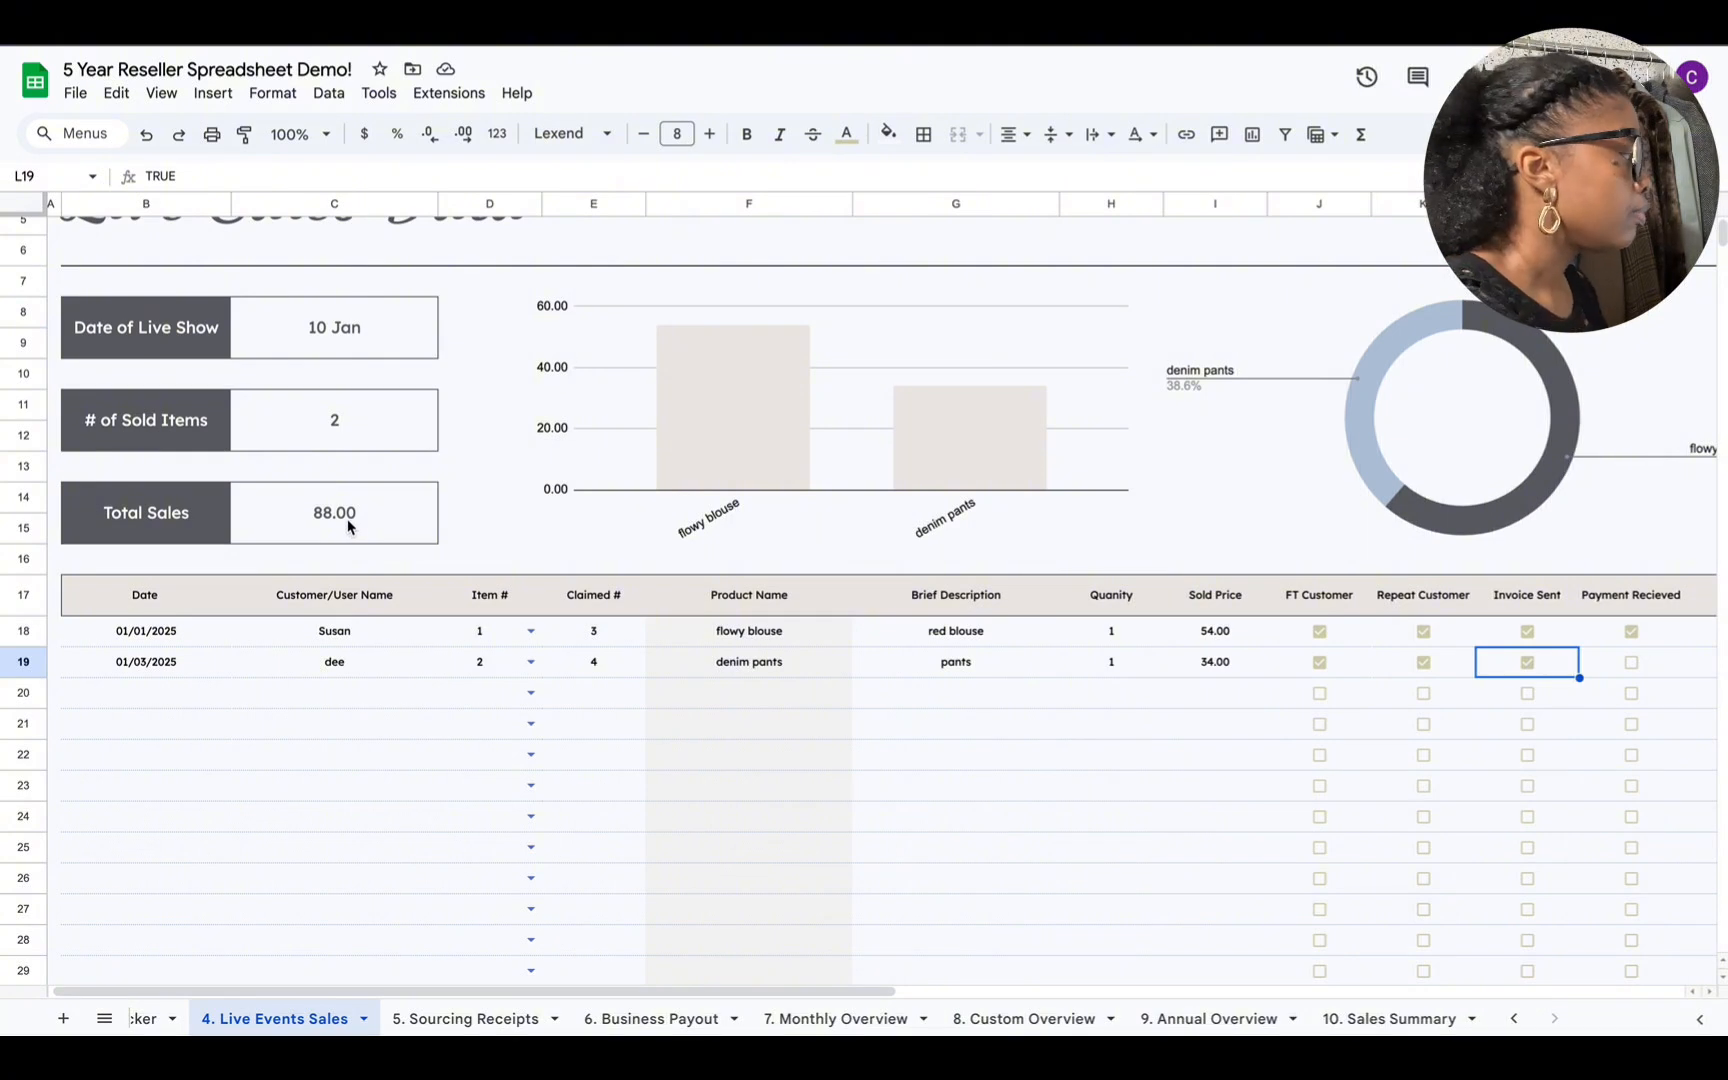
left_click(1631, 664)
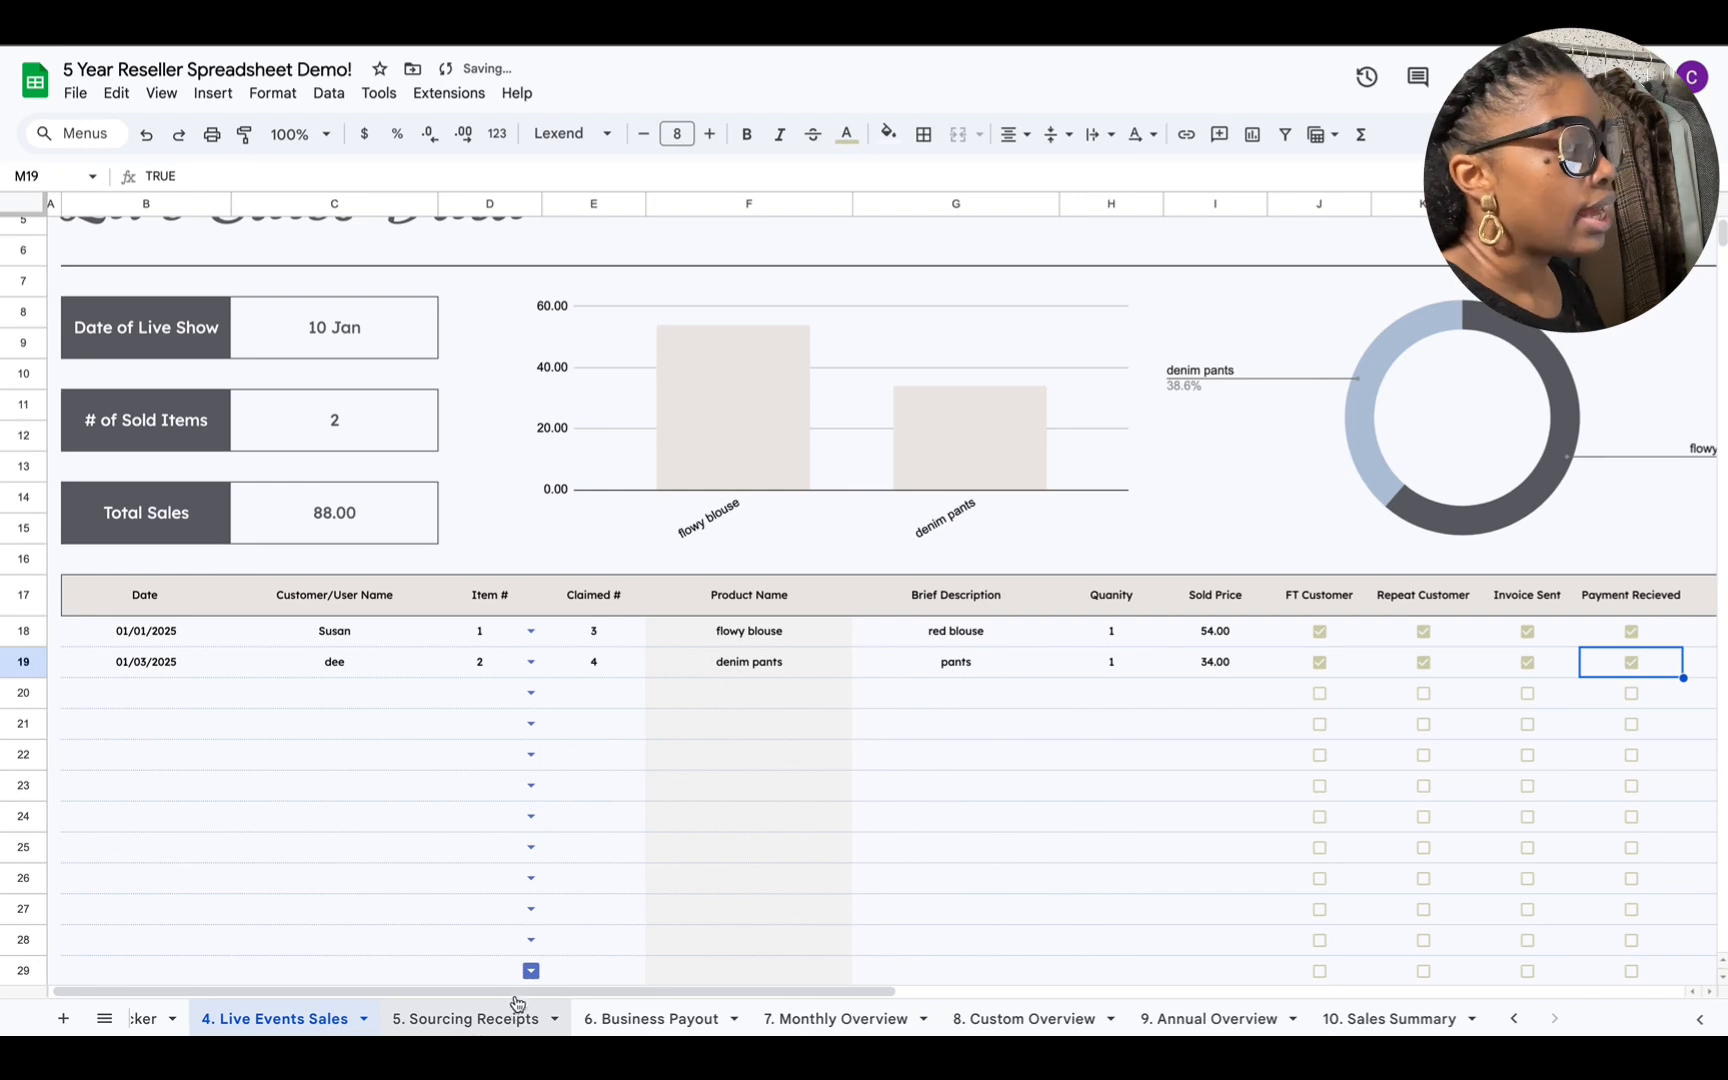
Step: In the Live Sales Finder, change the date of the live show to 01/03/2025
left_click_drag(513, 991, 1025, 1008)
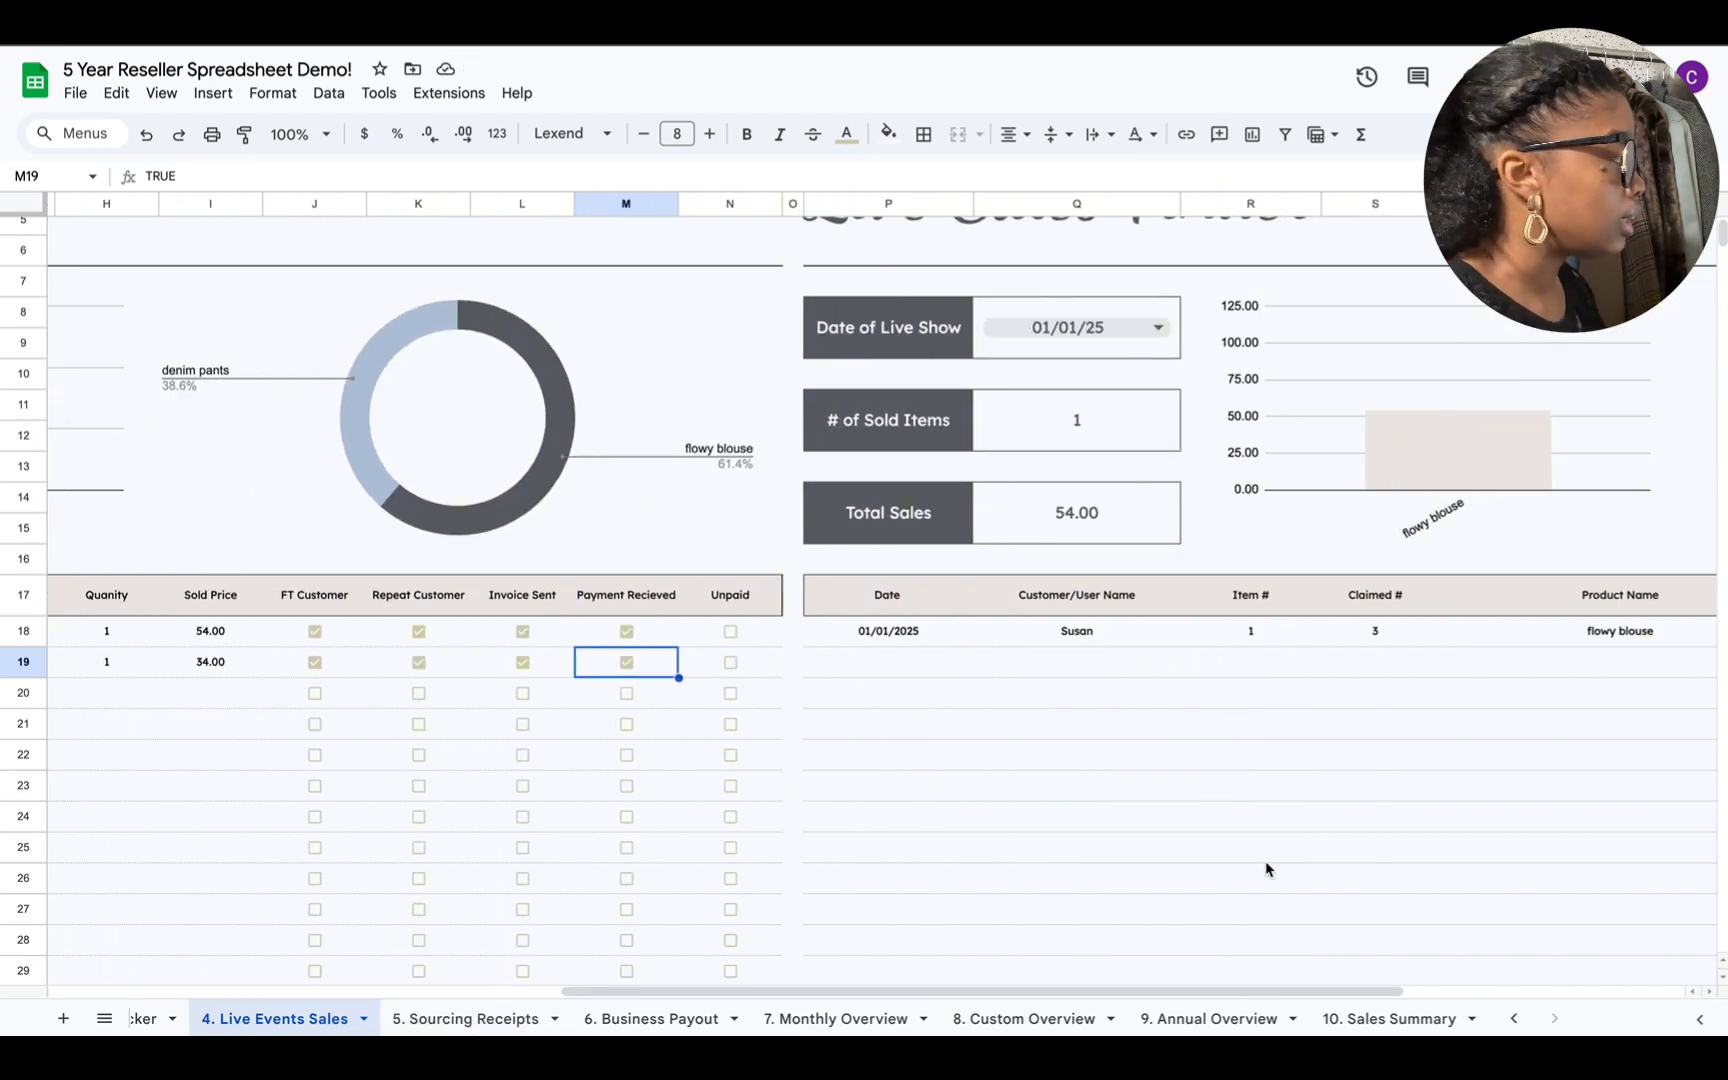
left_click_drag(1193, 990, 1466, 991)
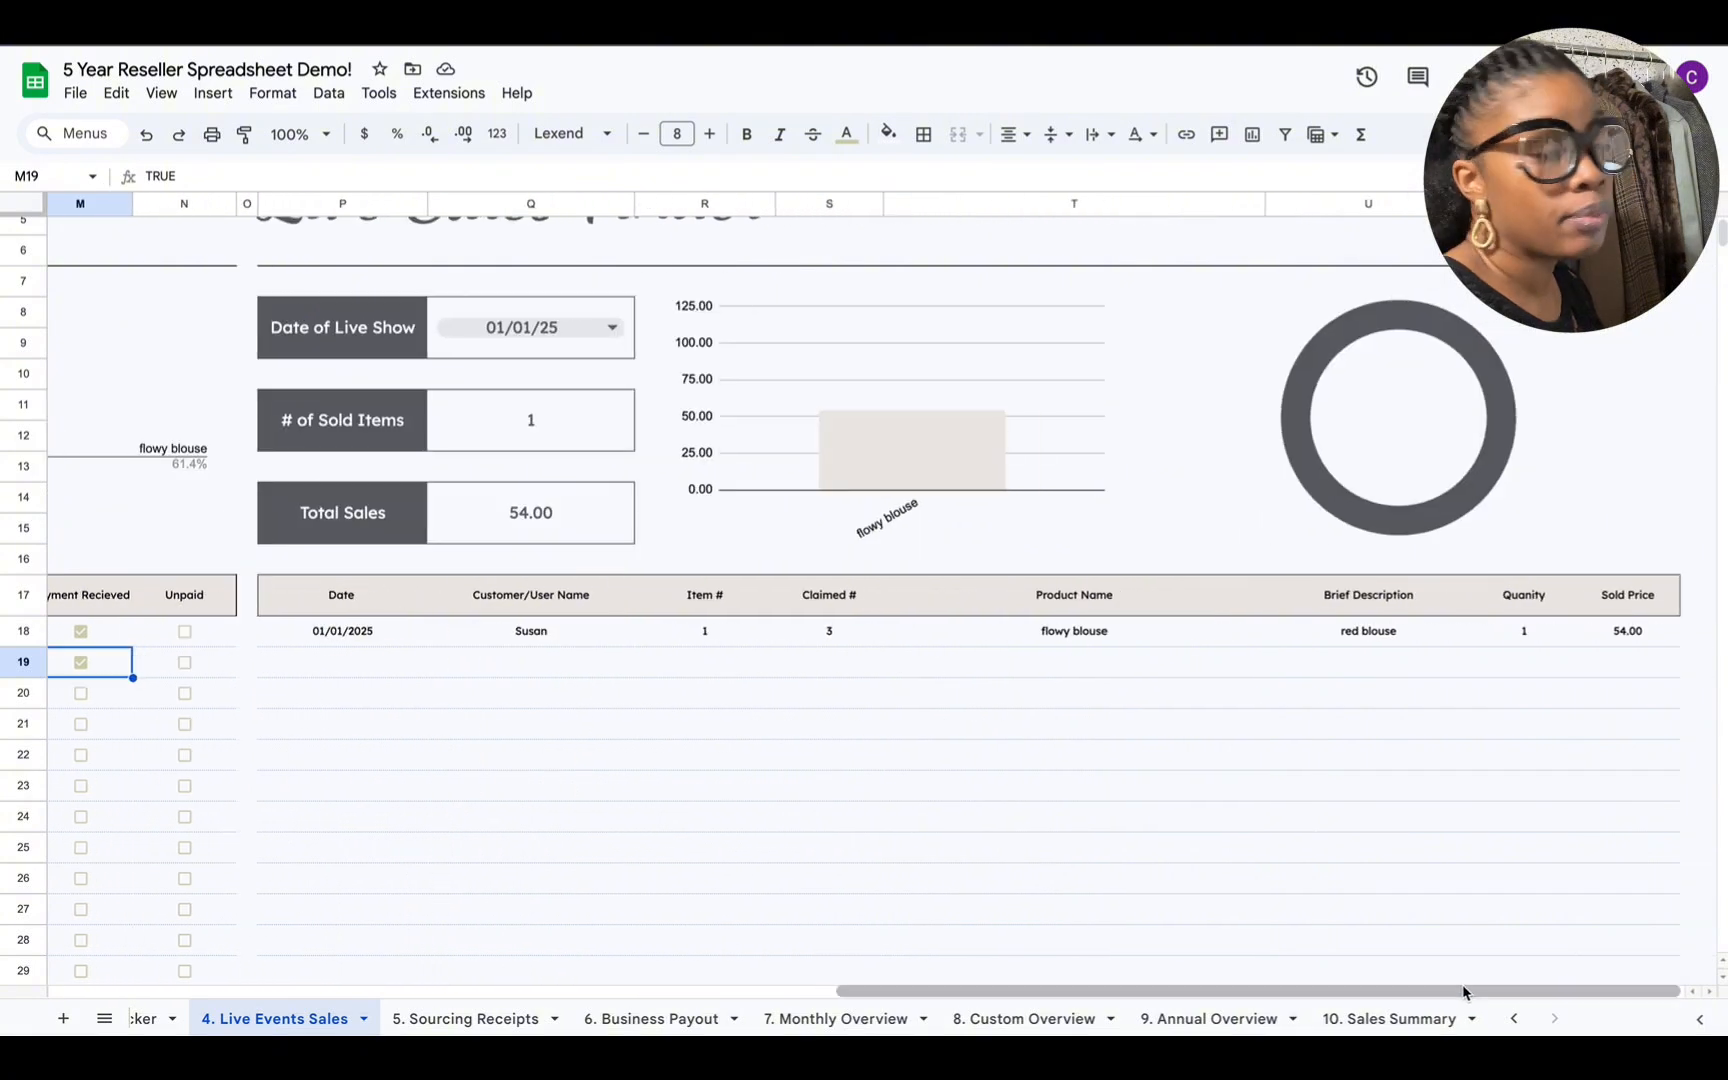
left_click(614, 329)
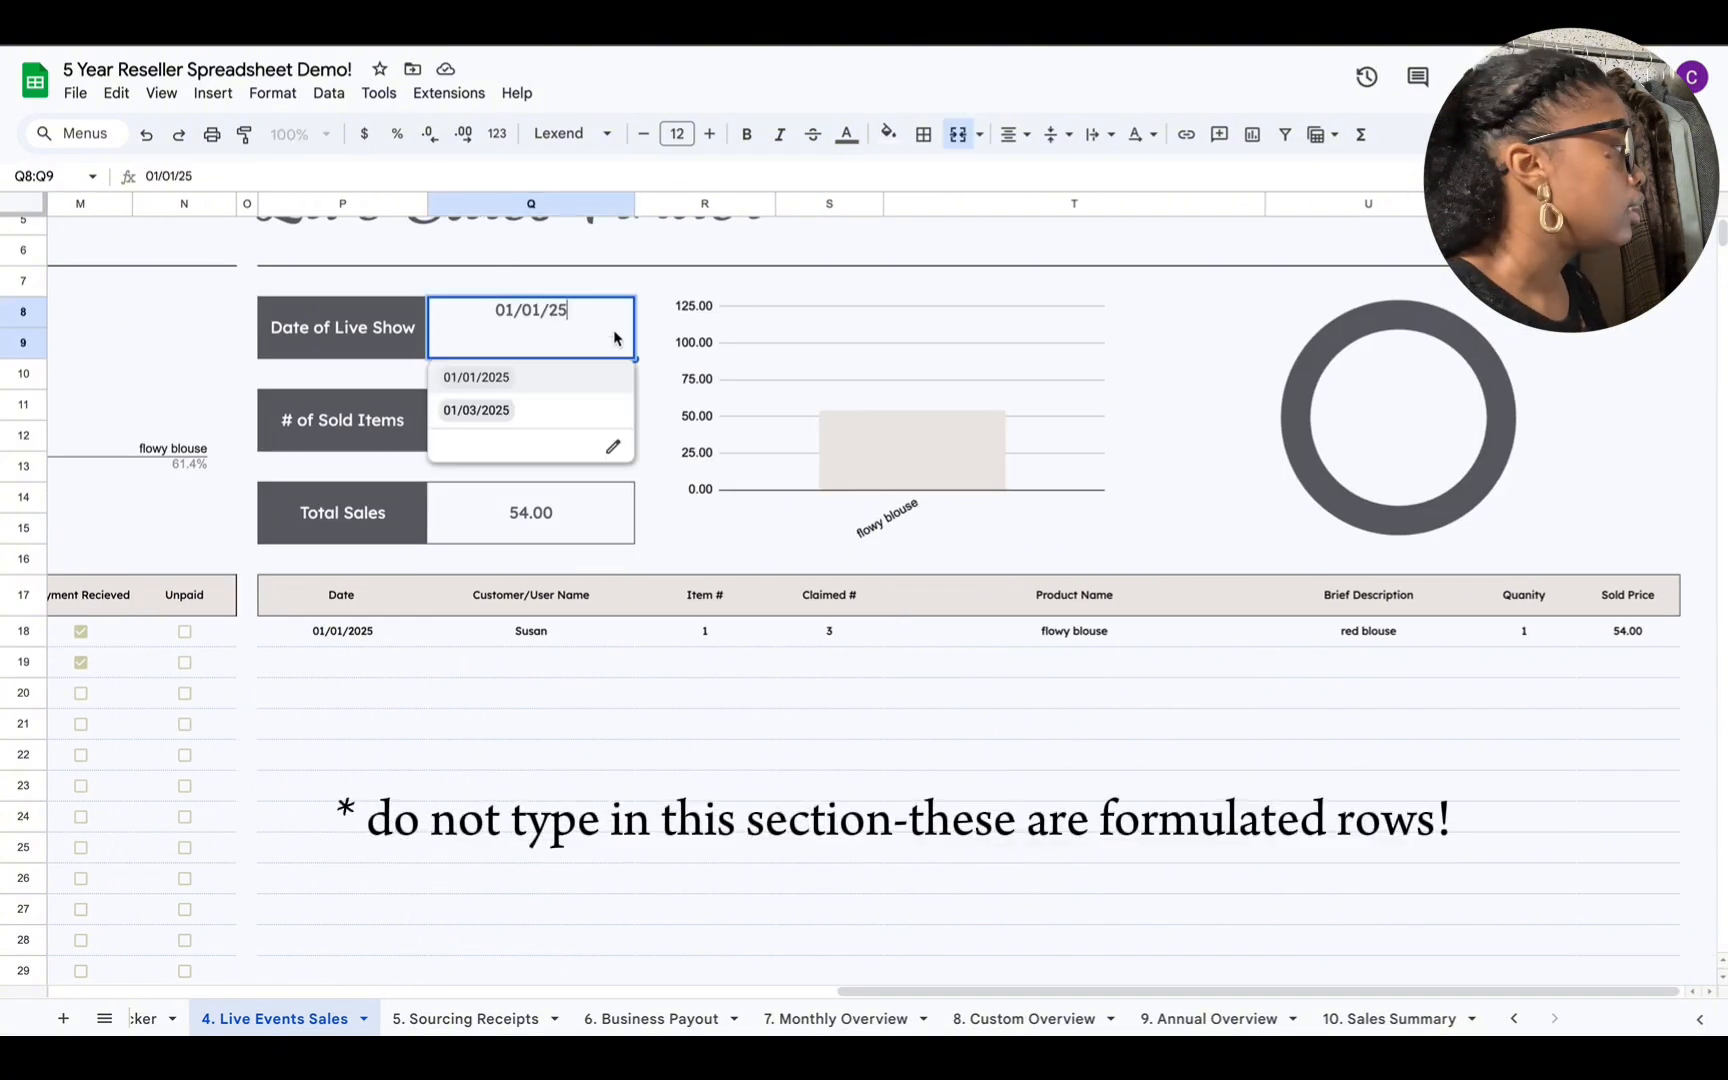
left_click(560, 412)
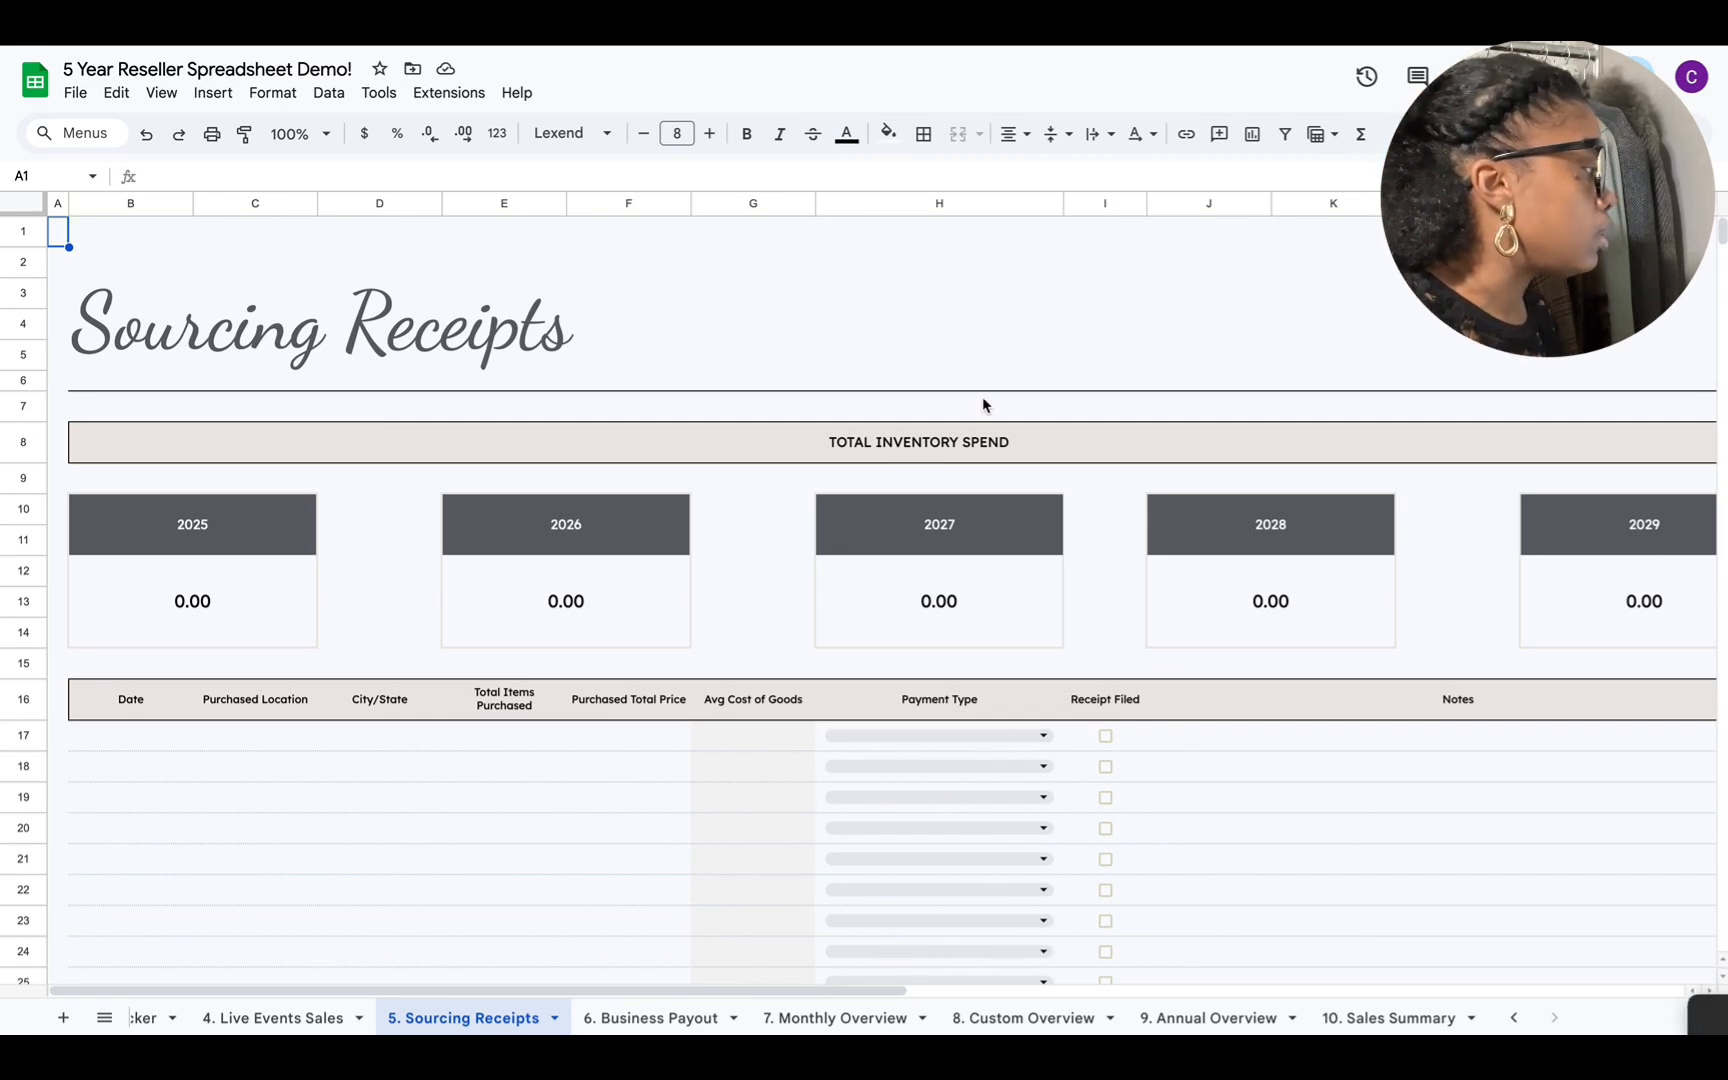
Step: Start a purchase record in row 17 of the Sourcing Receipts sheet with the date 1/1/2025
left_click(118, 738)
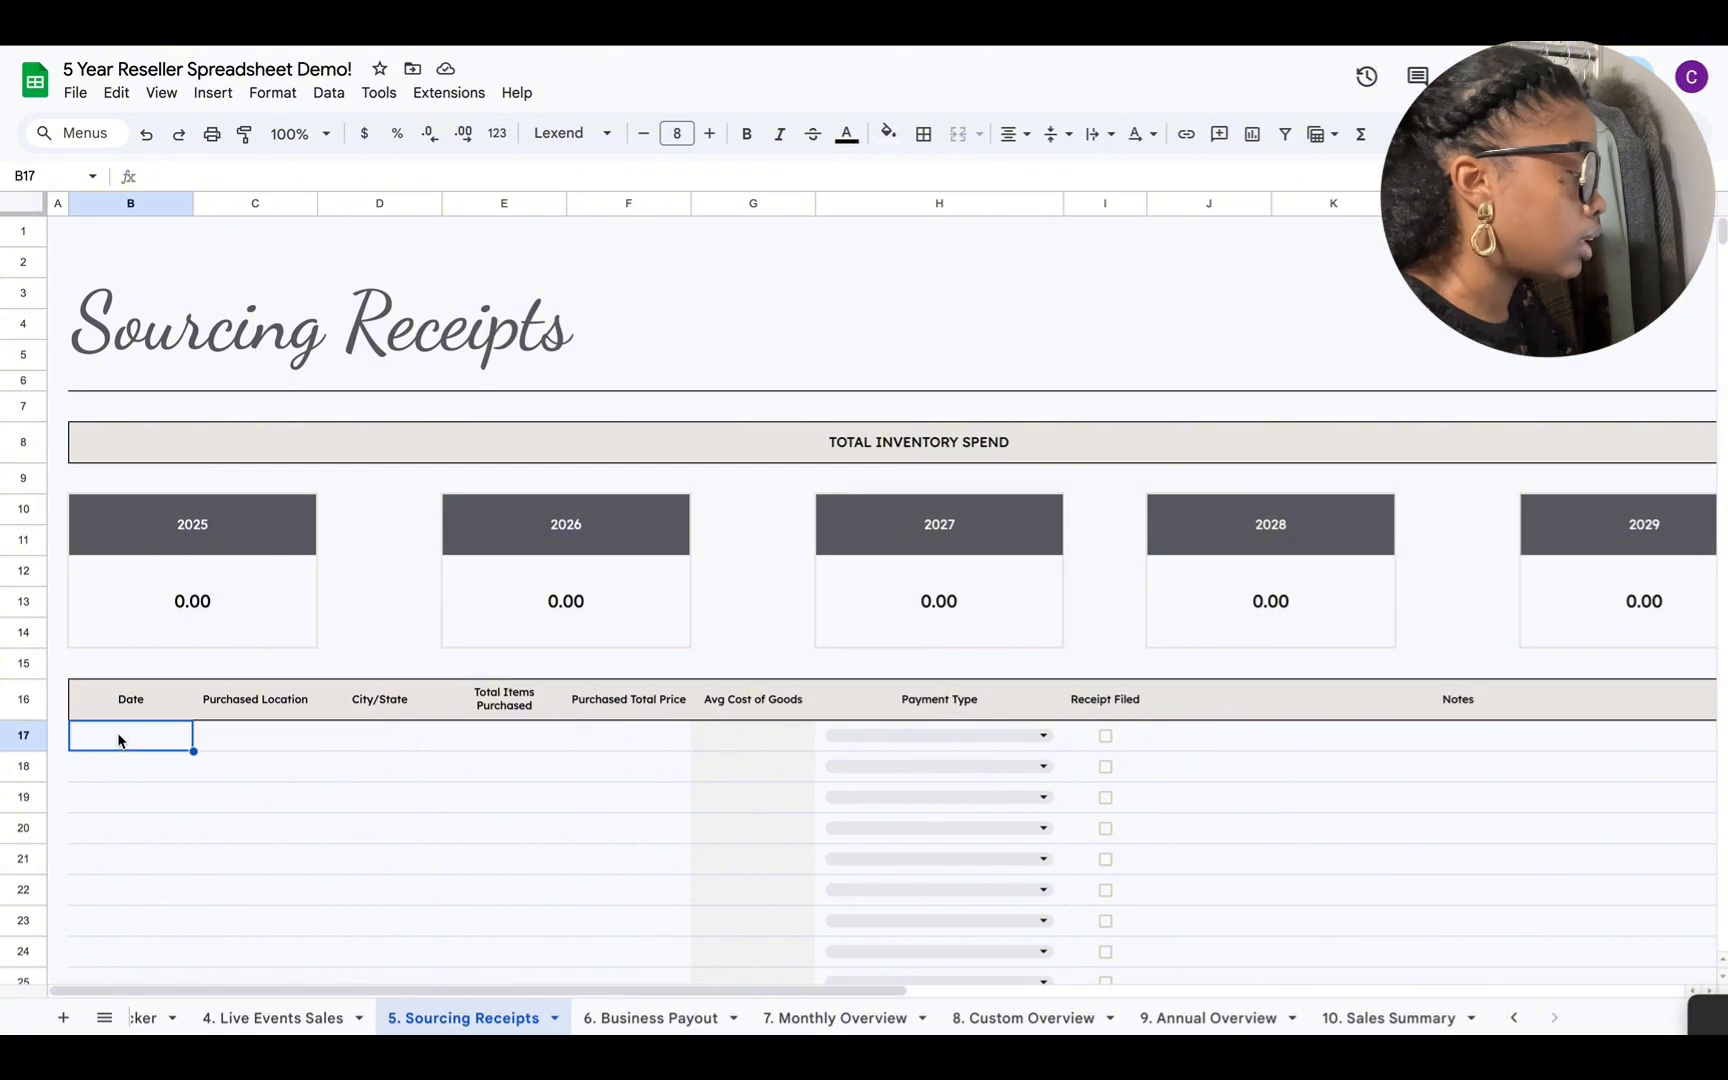
type("1/1/")
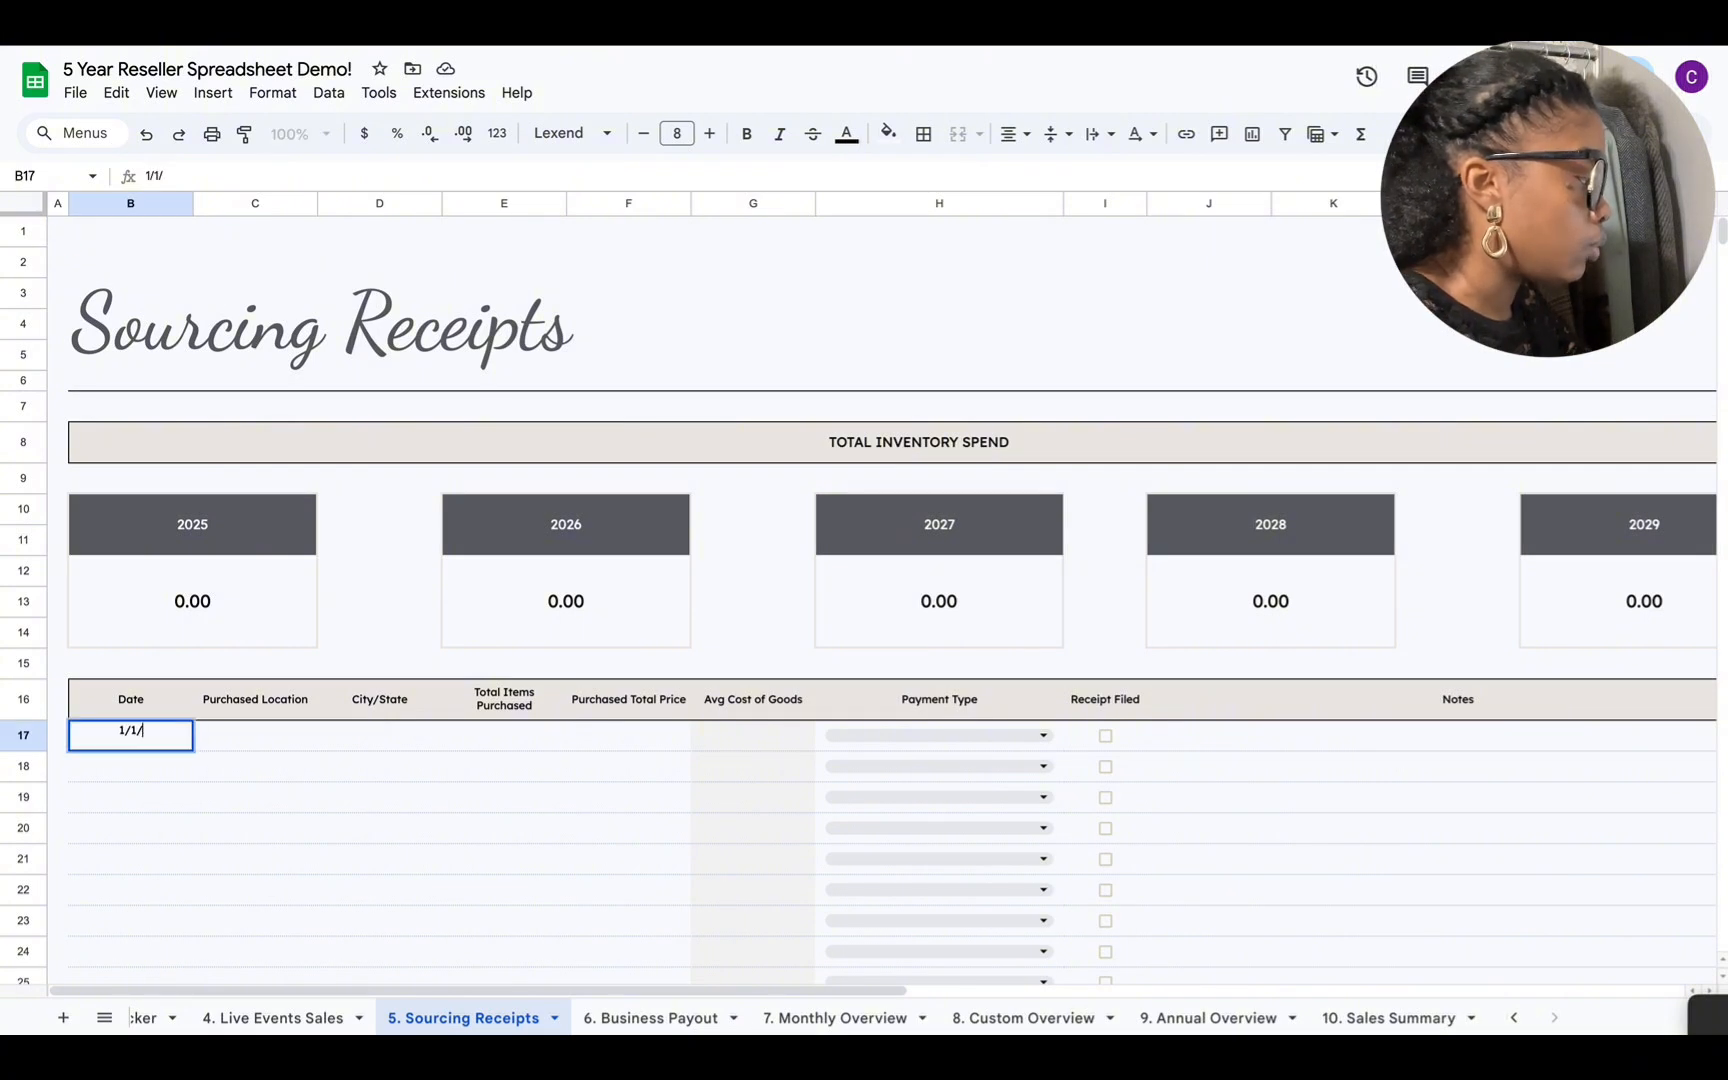
type("2025")
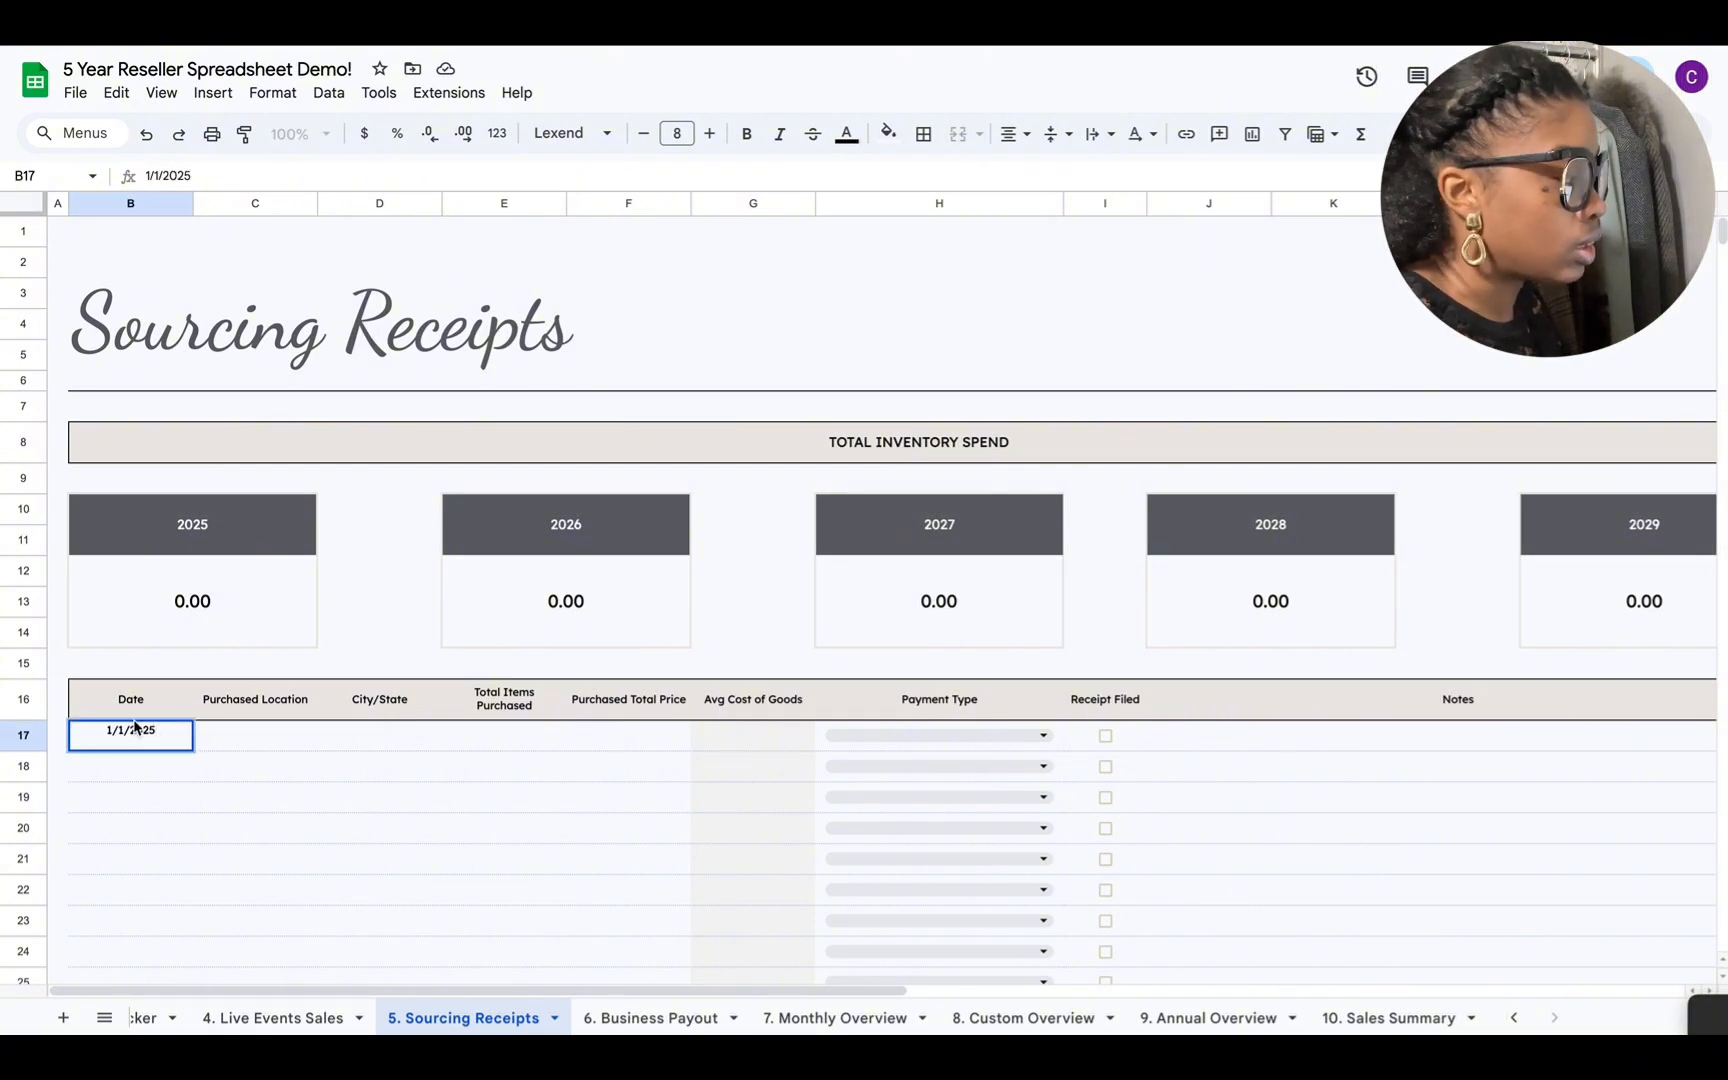
Step: Enter Goodwill as the purchased location for the row 17 sourcing receipt
left_click(220, 738)
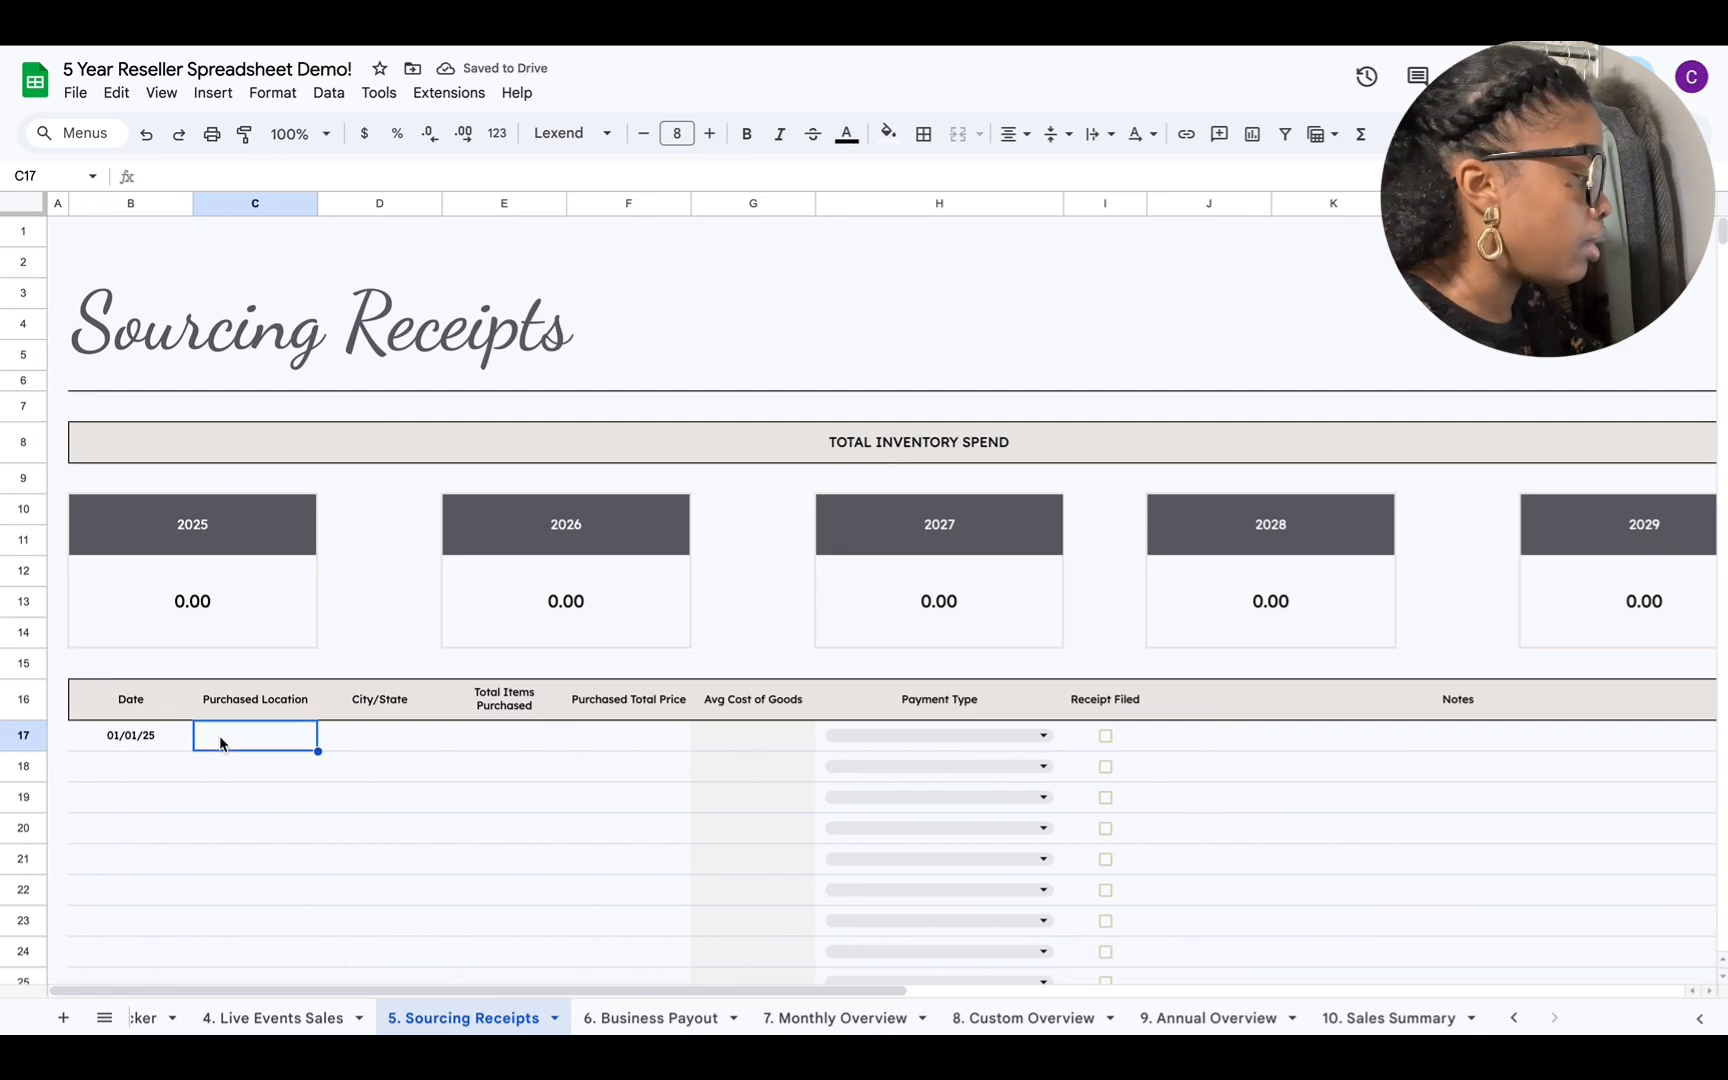
type("godwi")
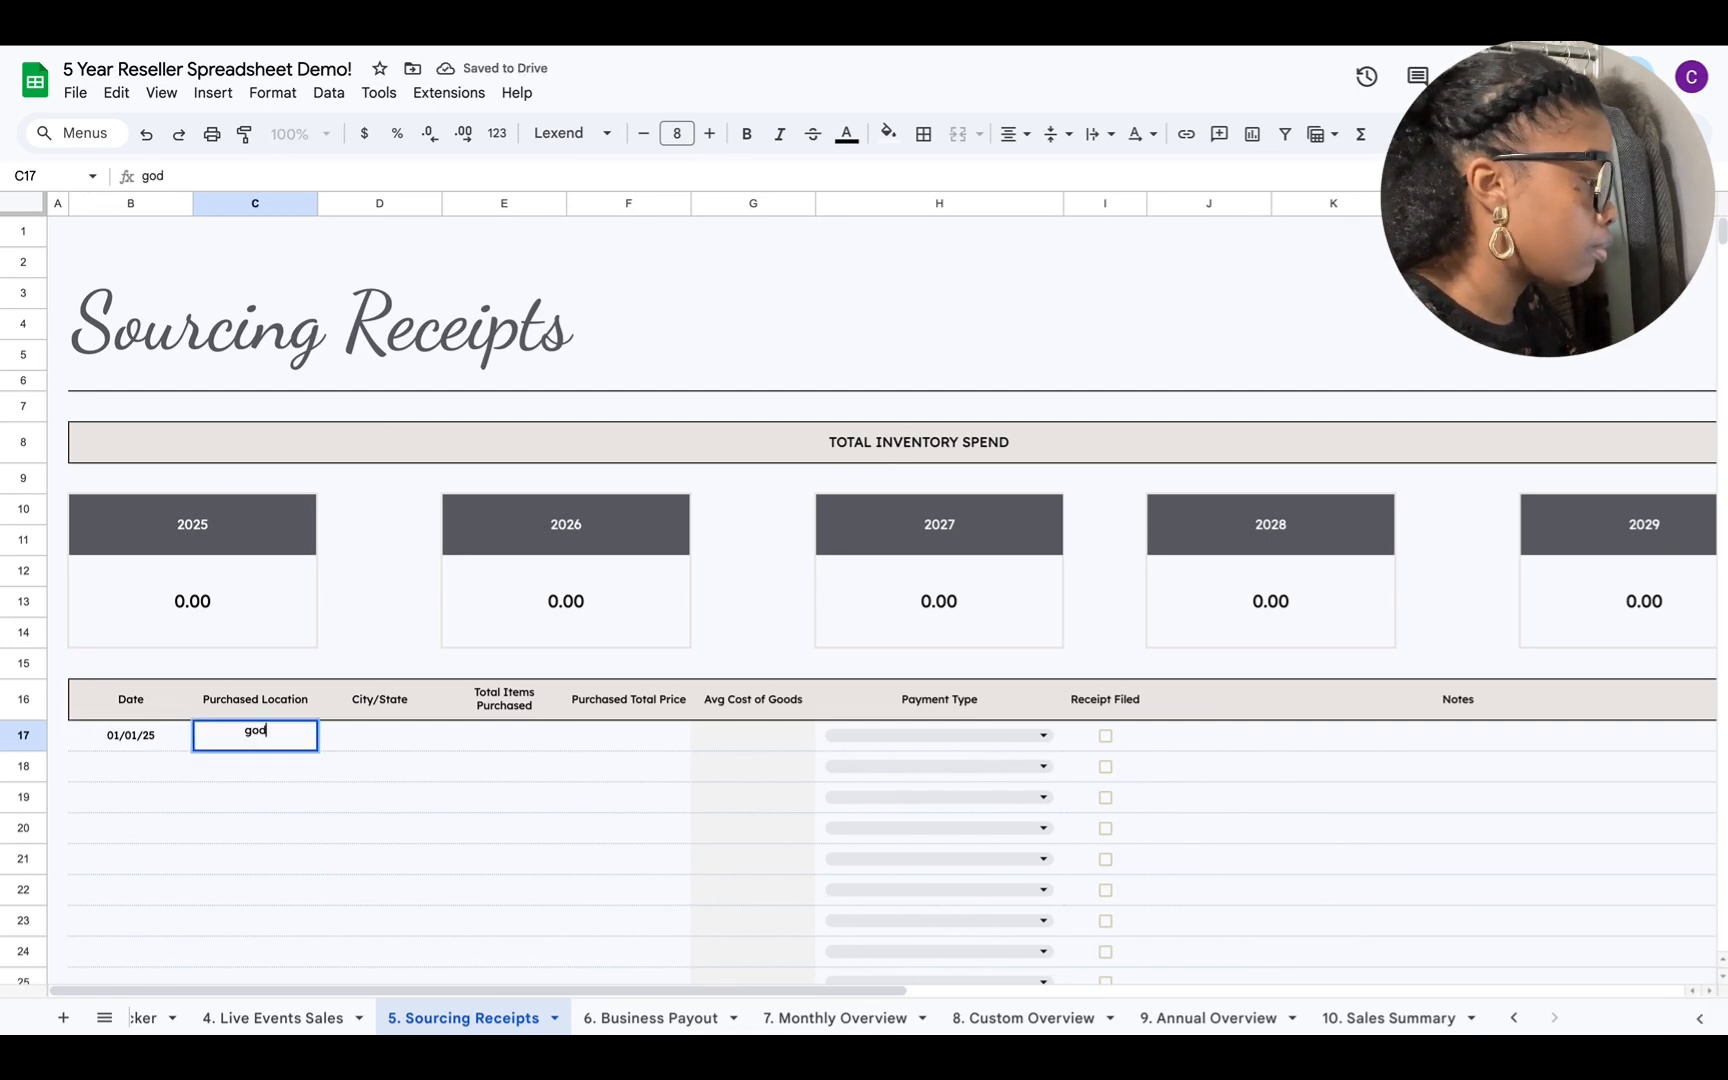
key("BackSpace")
key("BackSpace")
key("BackSpace")
key("BackSpace")
key("BackSpace")
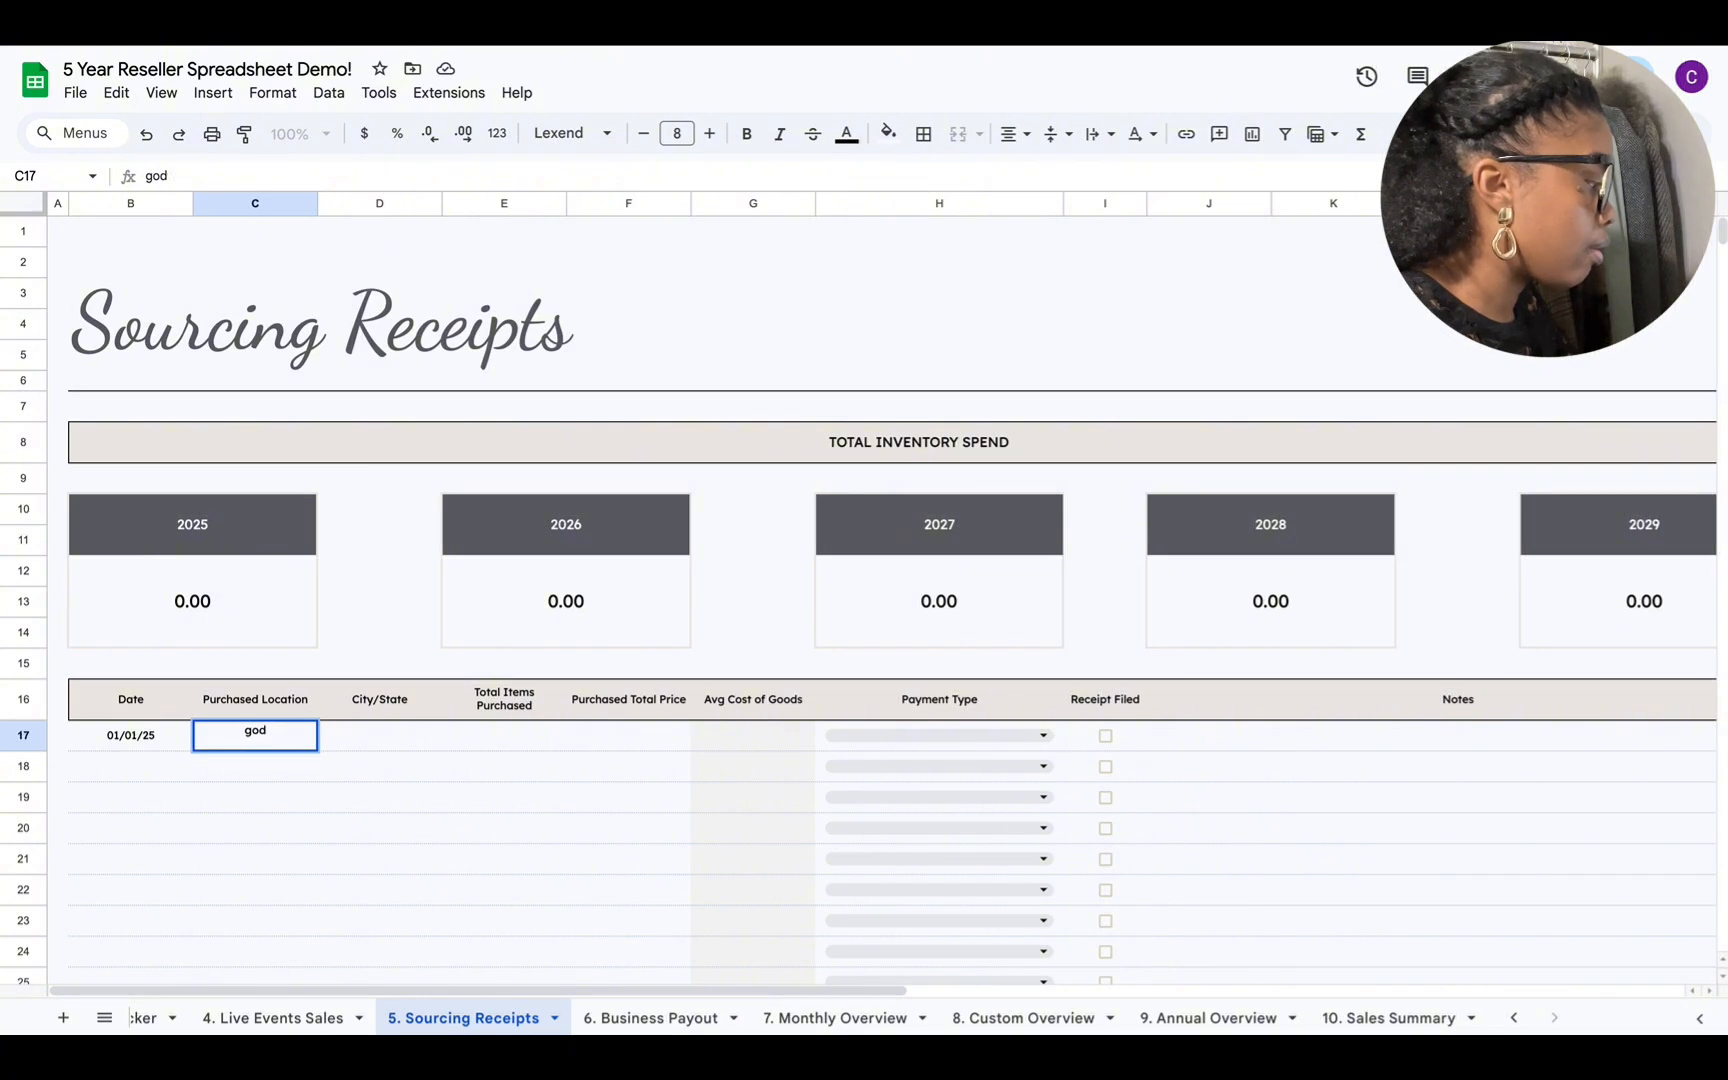
type("G")
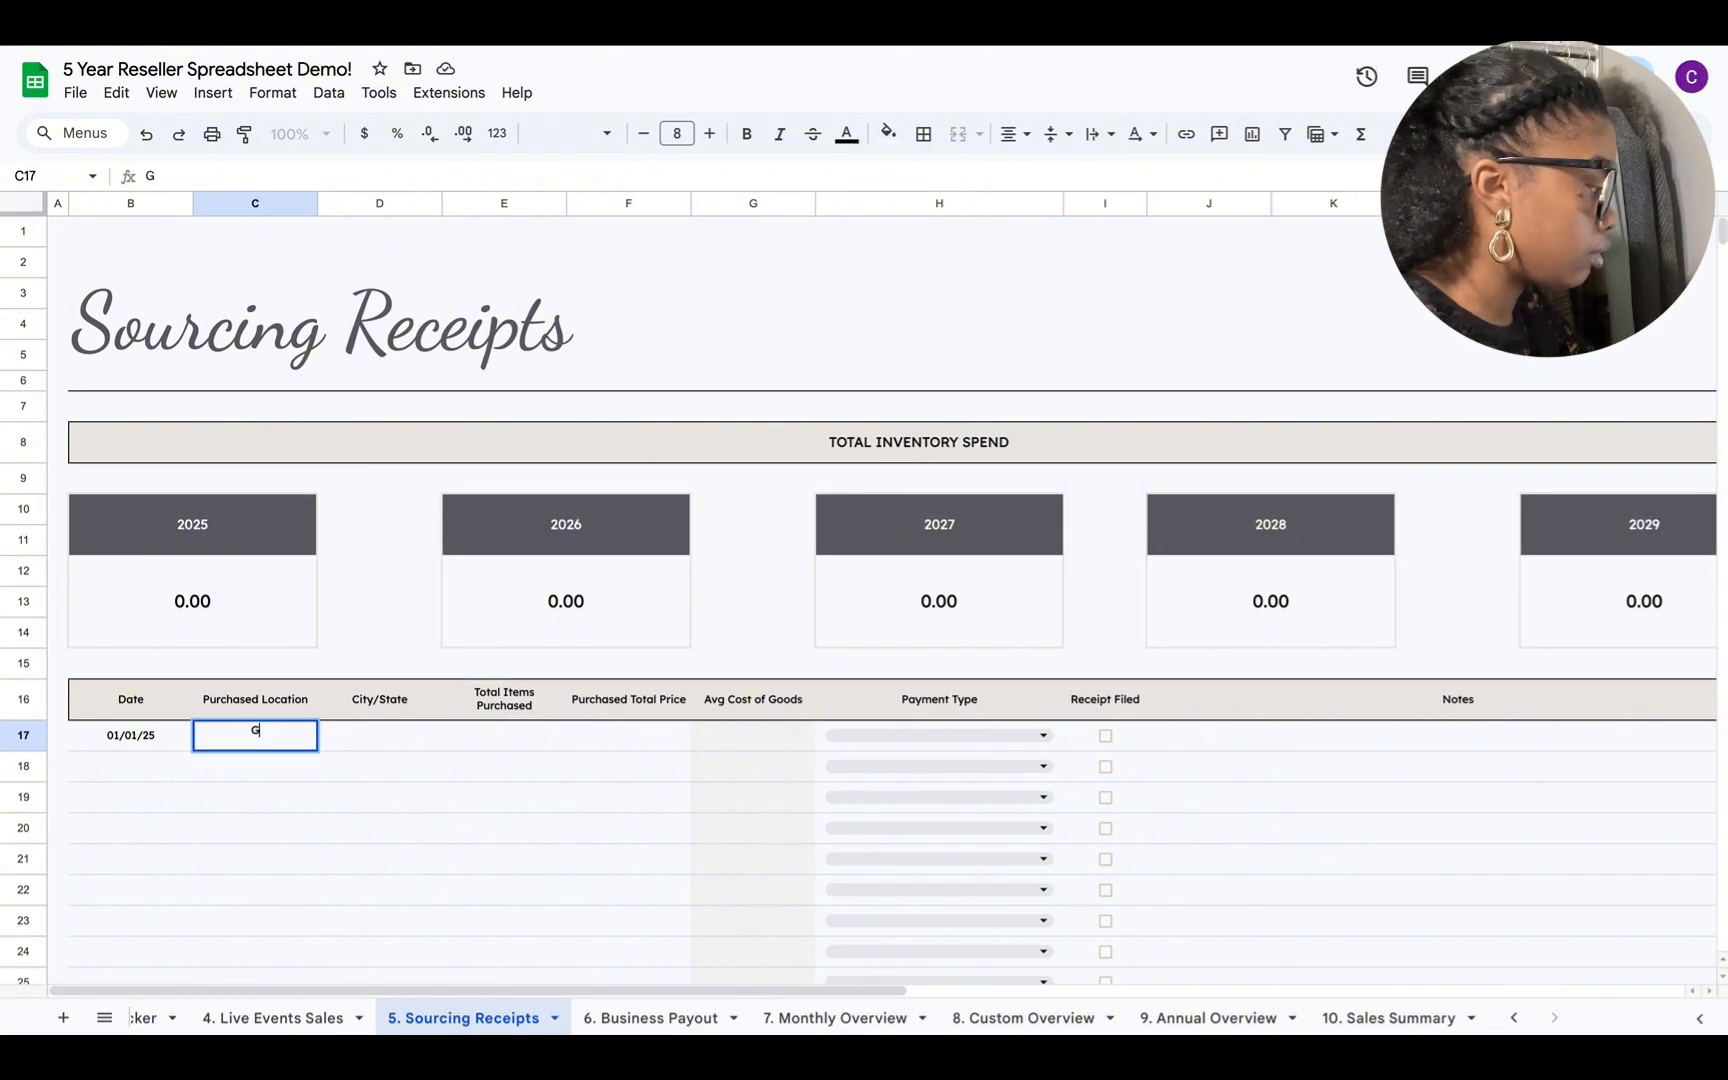
type("oodwill")
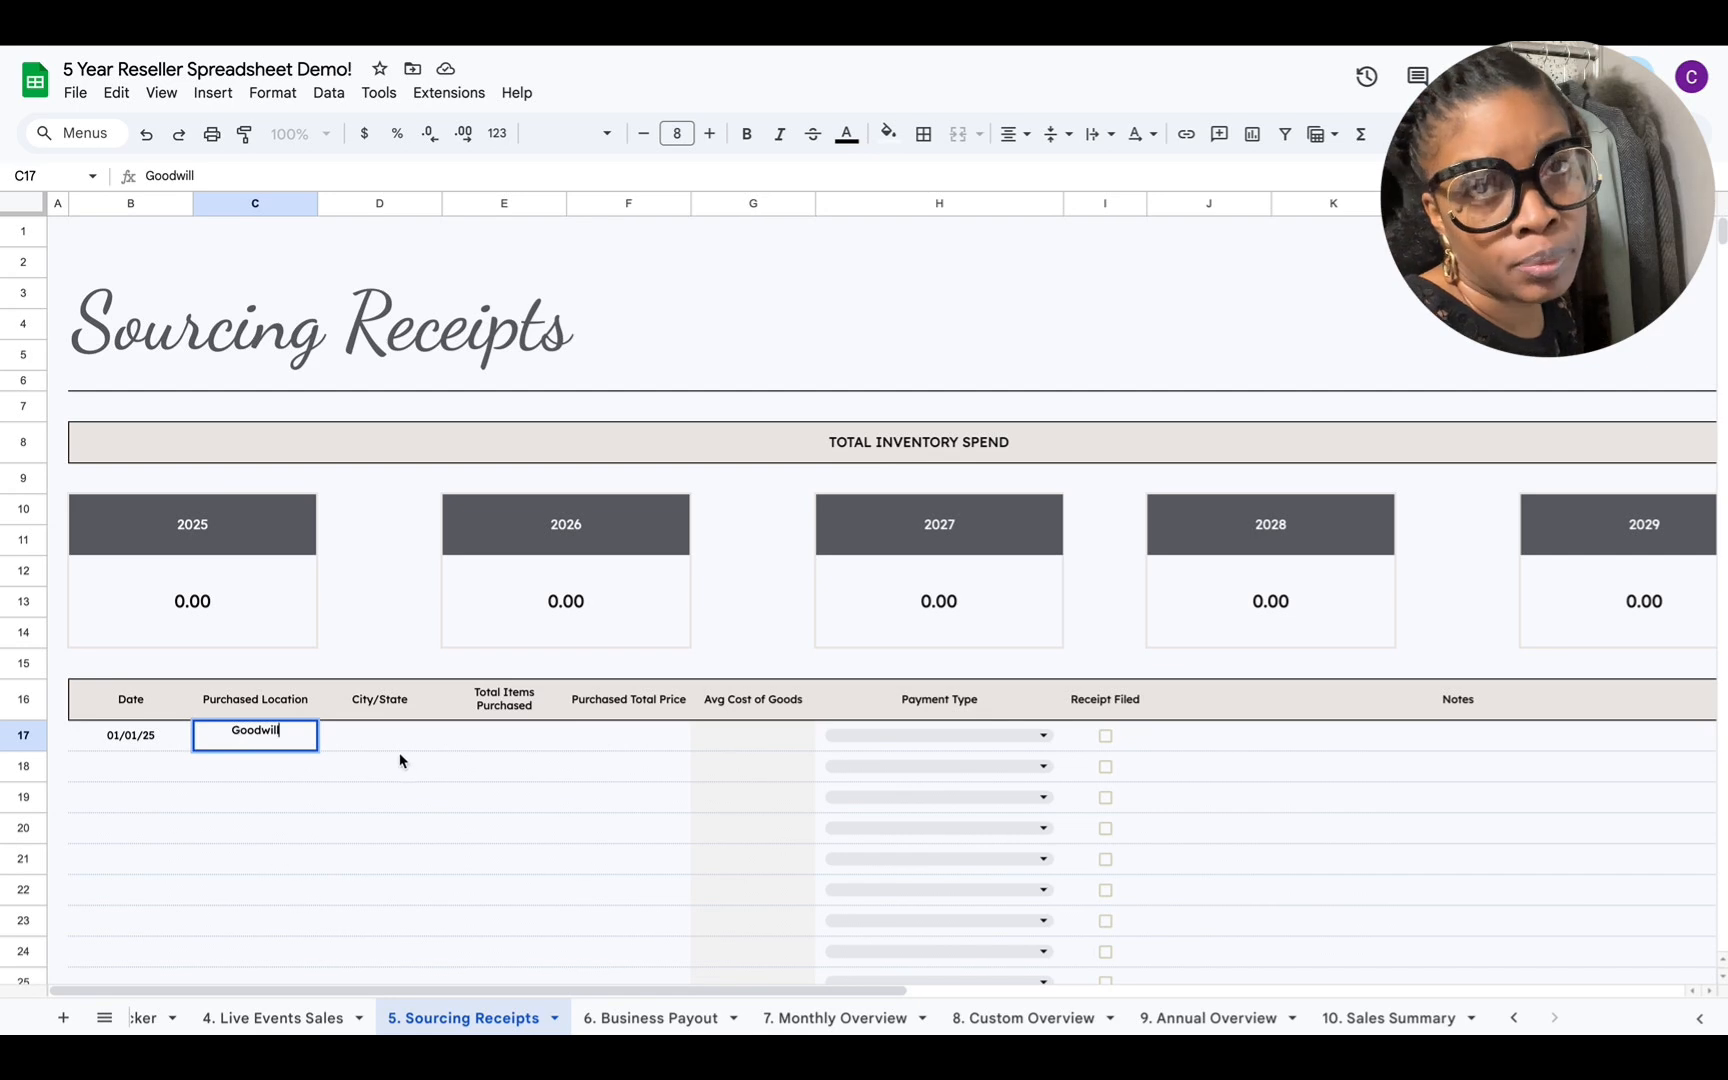
Step: Enter chicago,il as the city/state of the row 17 sourcing receipt
key("Tab")
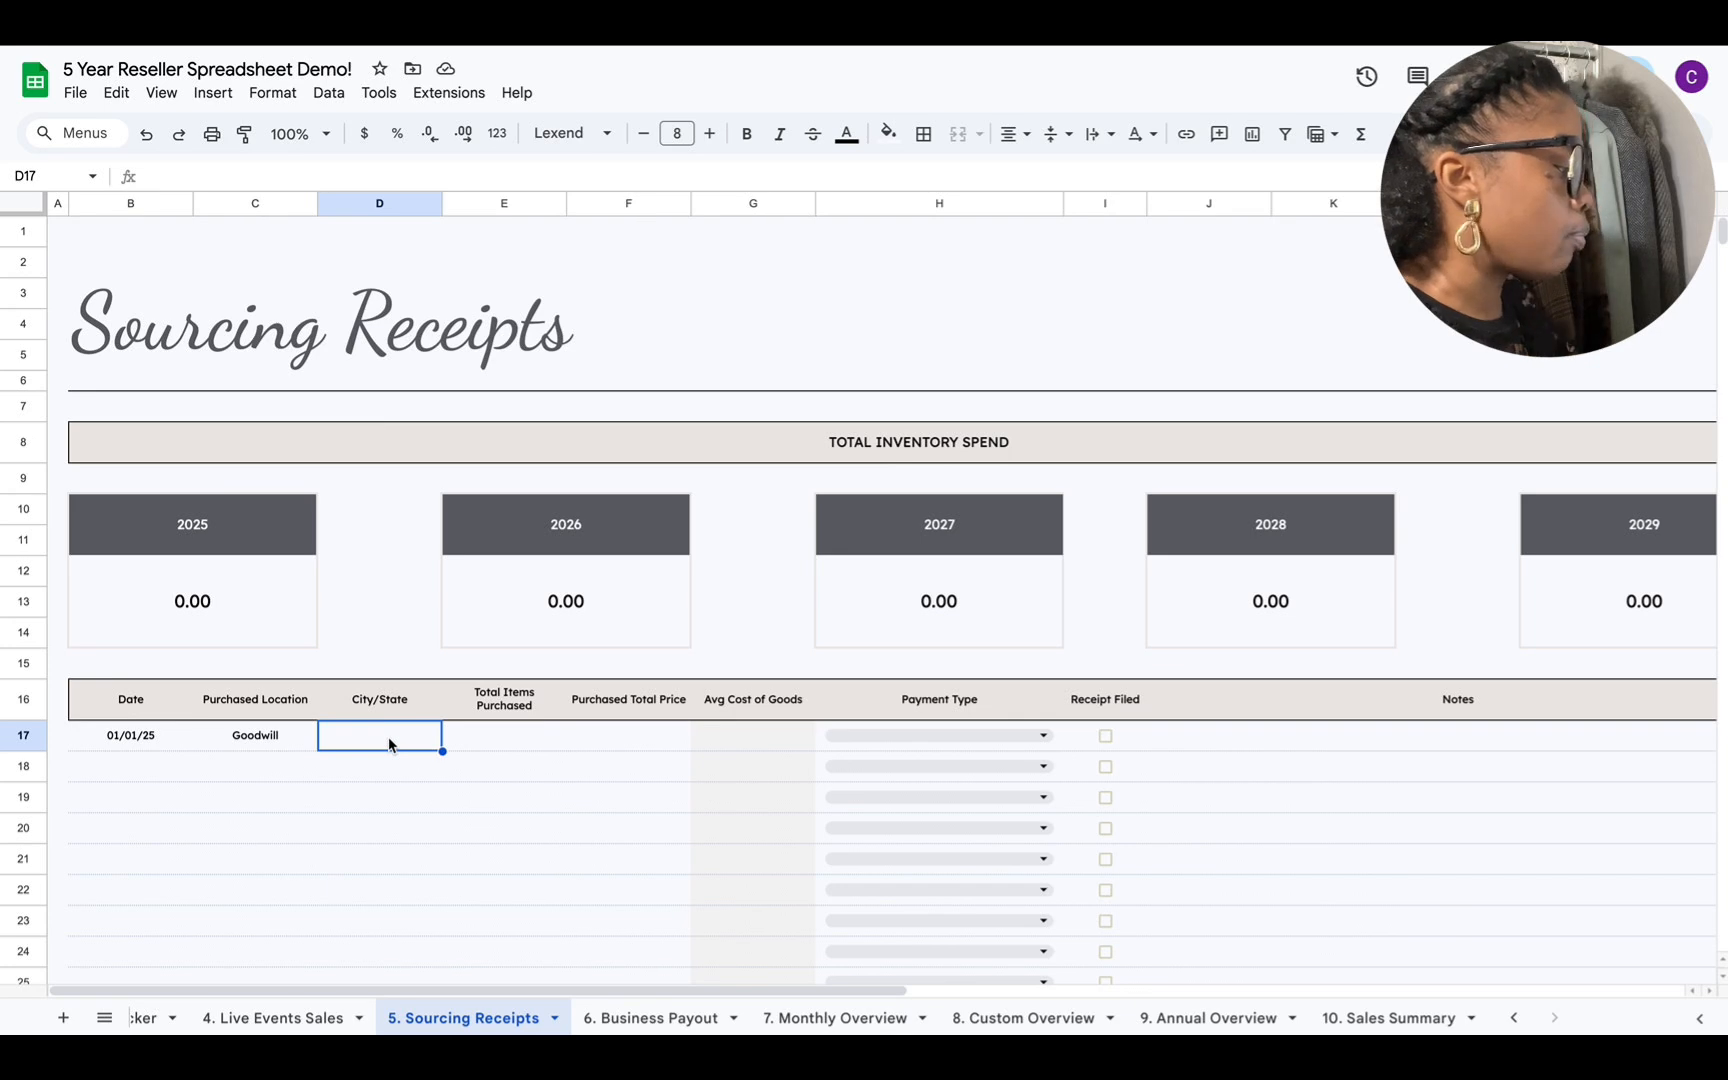
type("c")
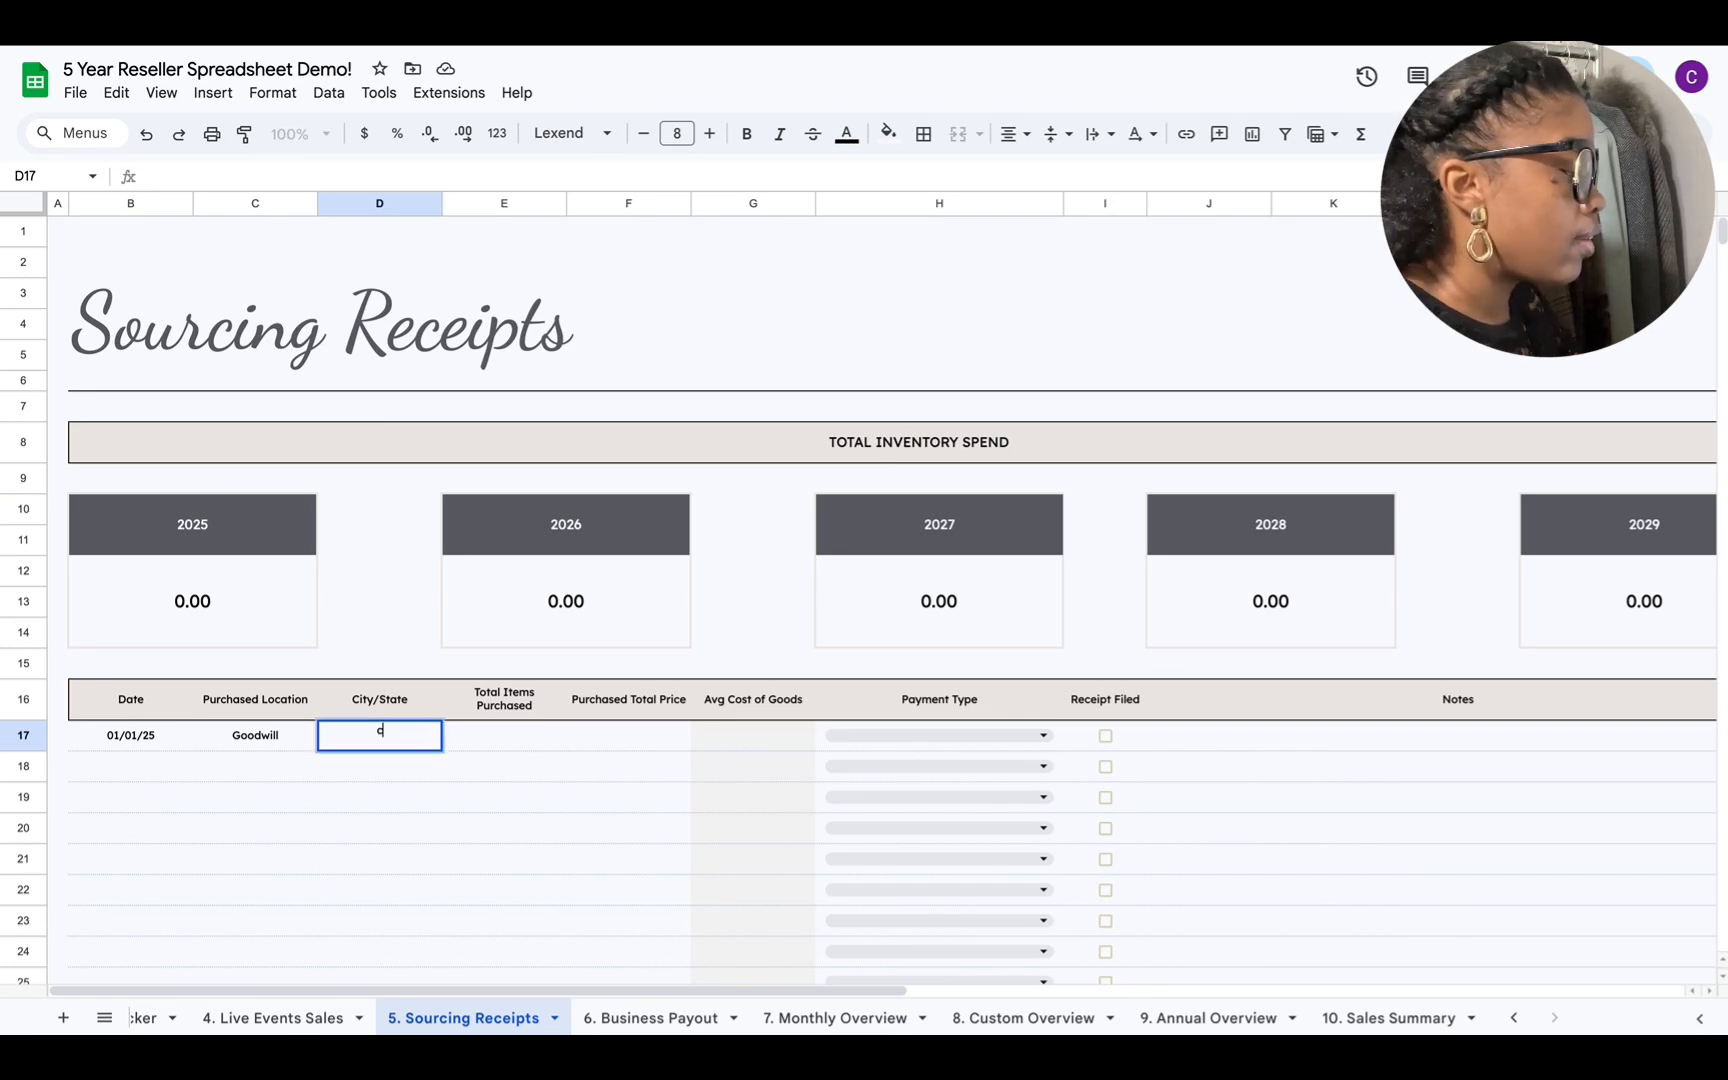
type("hicago")
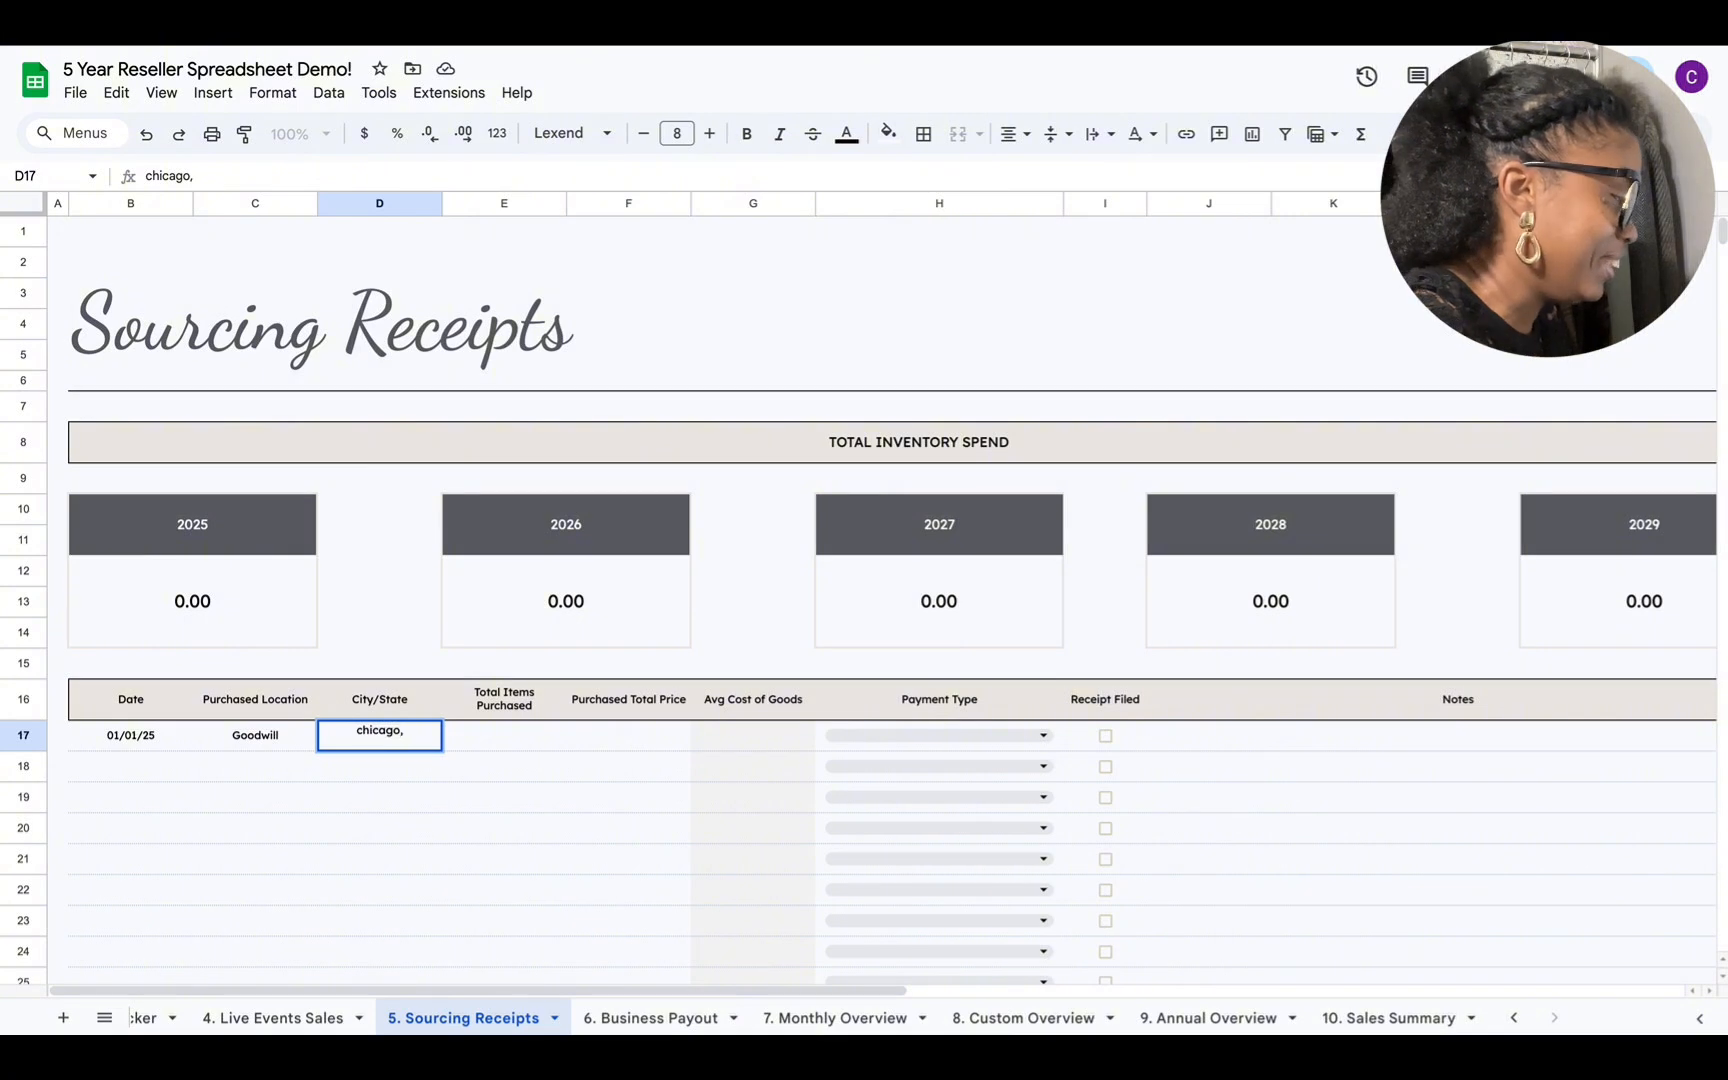
type(",")
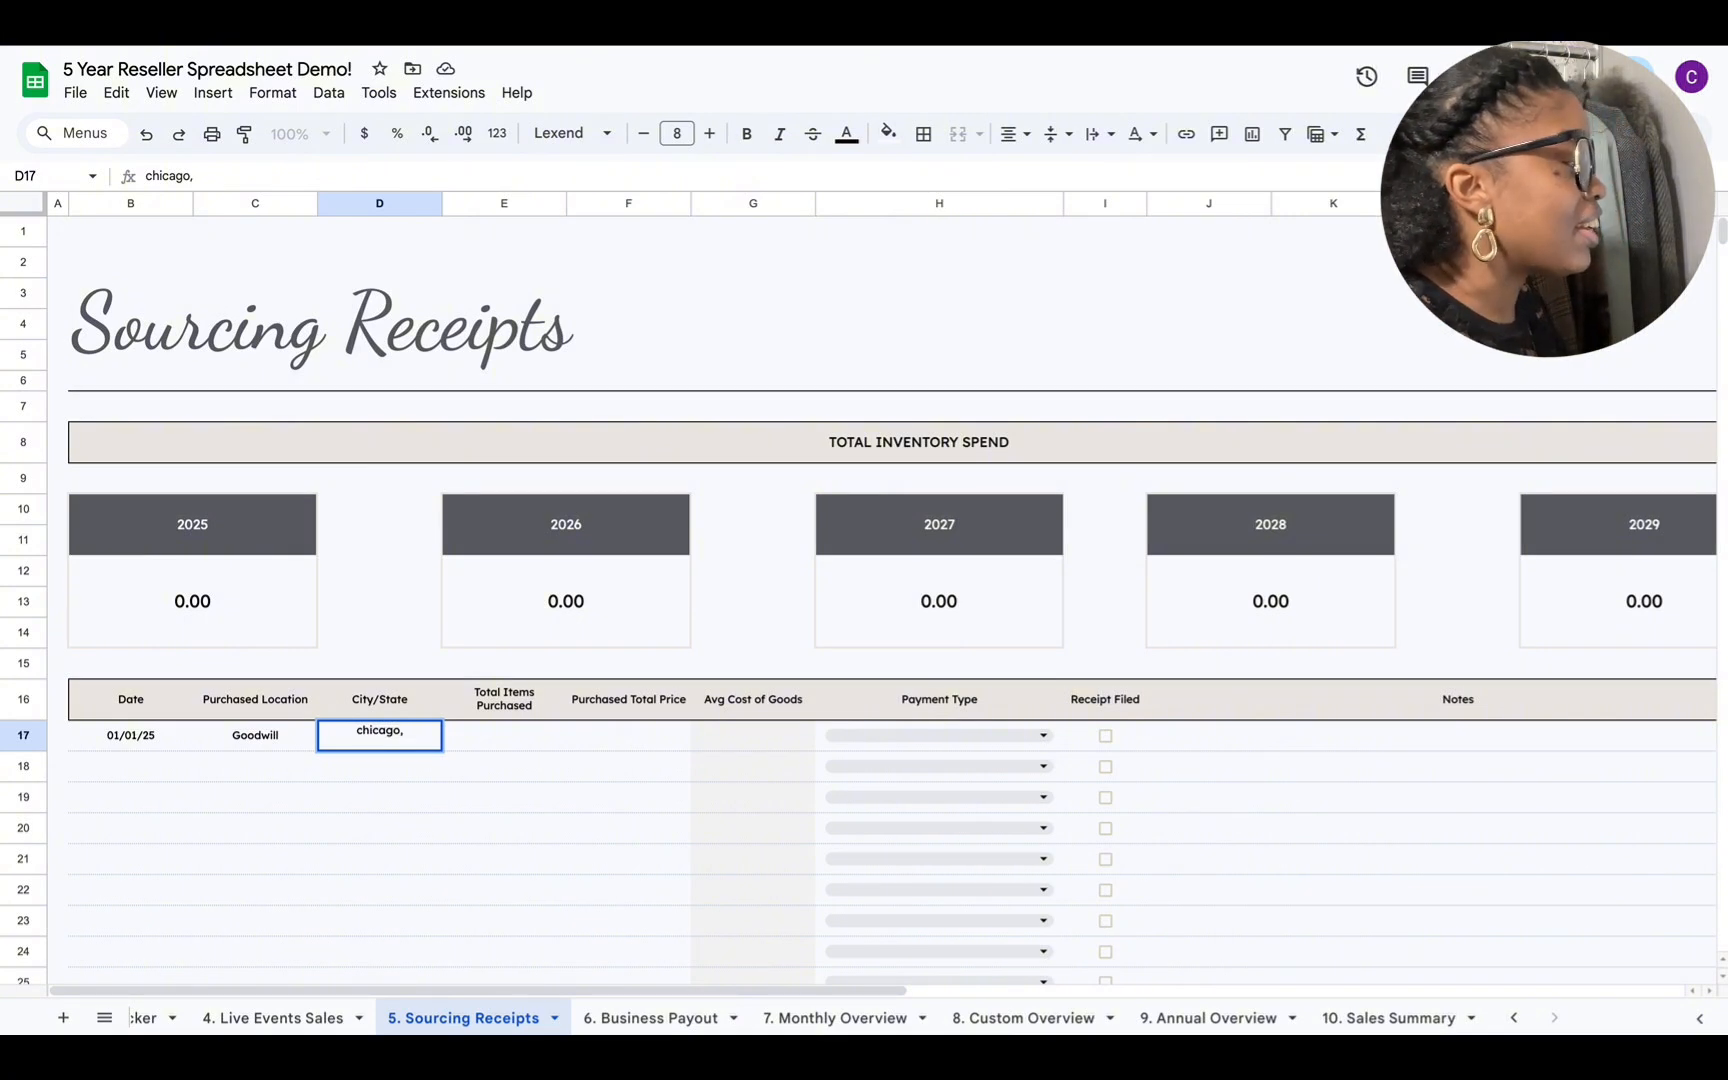
type("il")
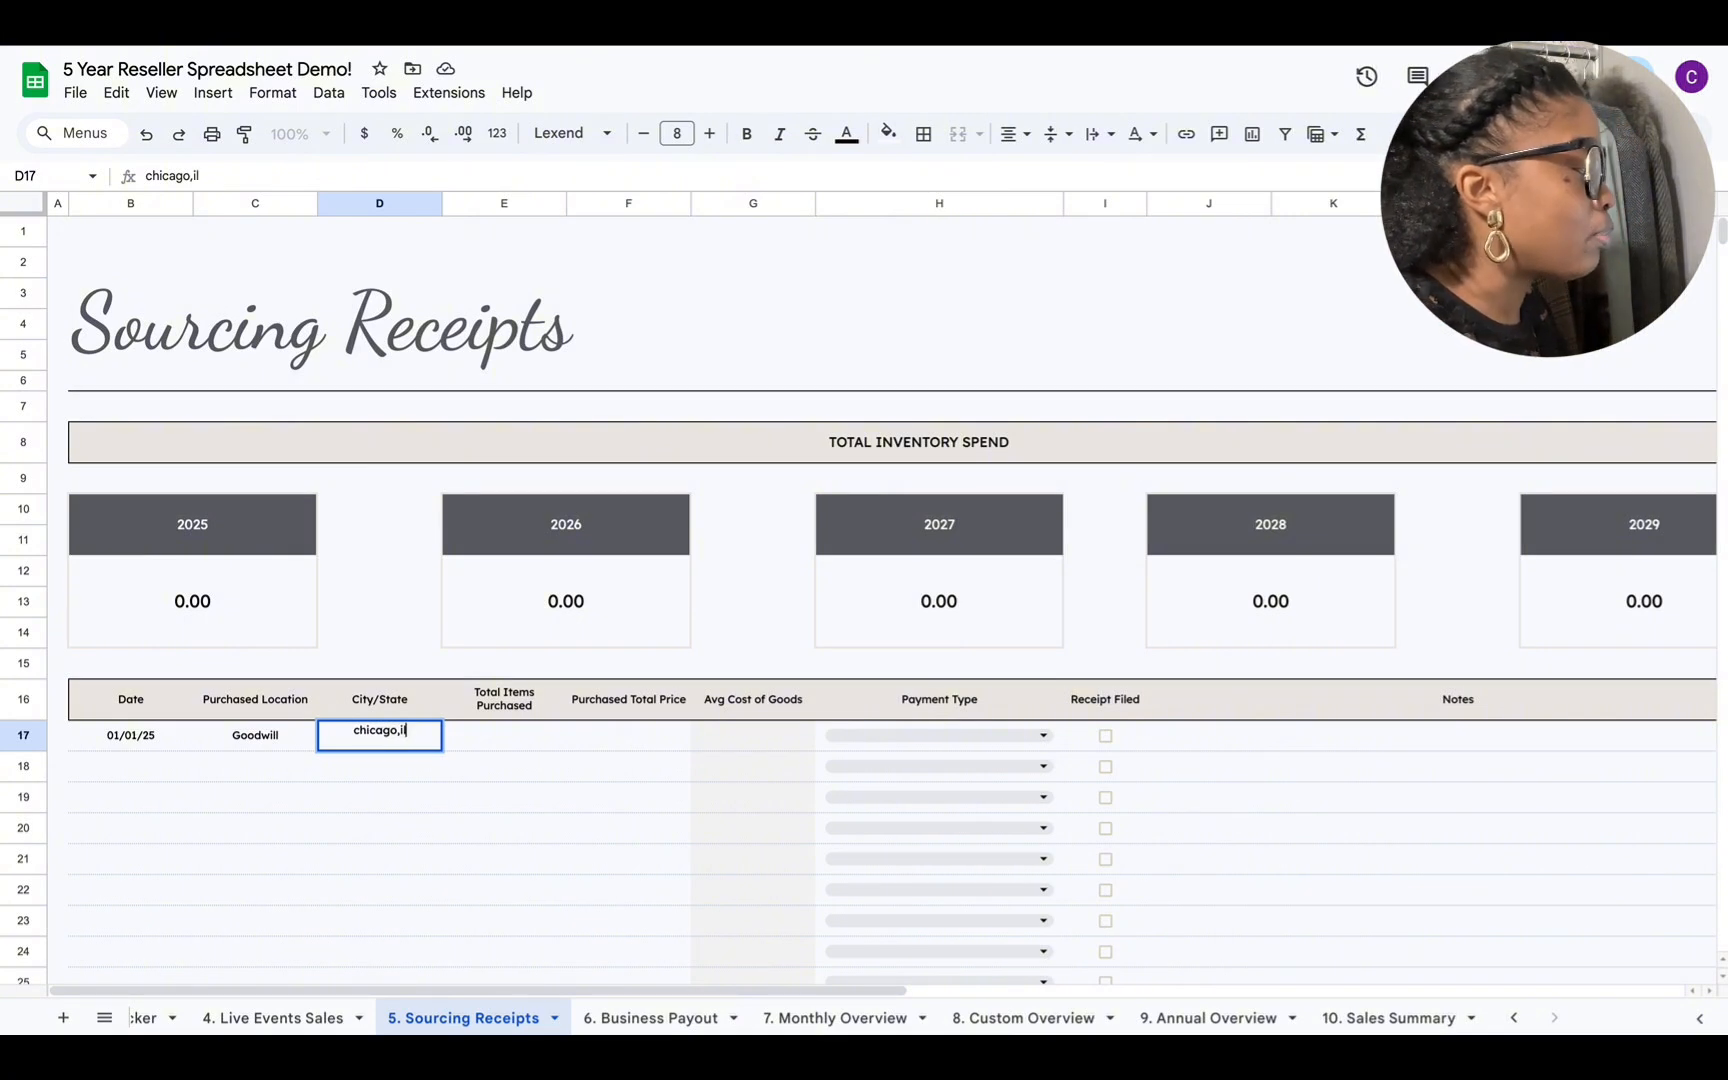
Step: Record 30 total items purchased and a purchased total price of 150.00 for the row 17 receipt
left_click(498, 731)
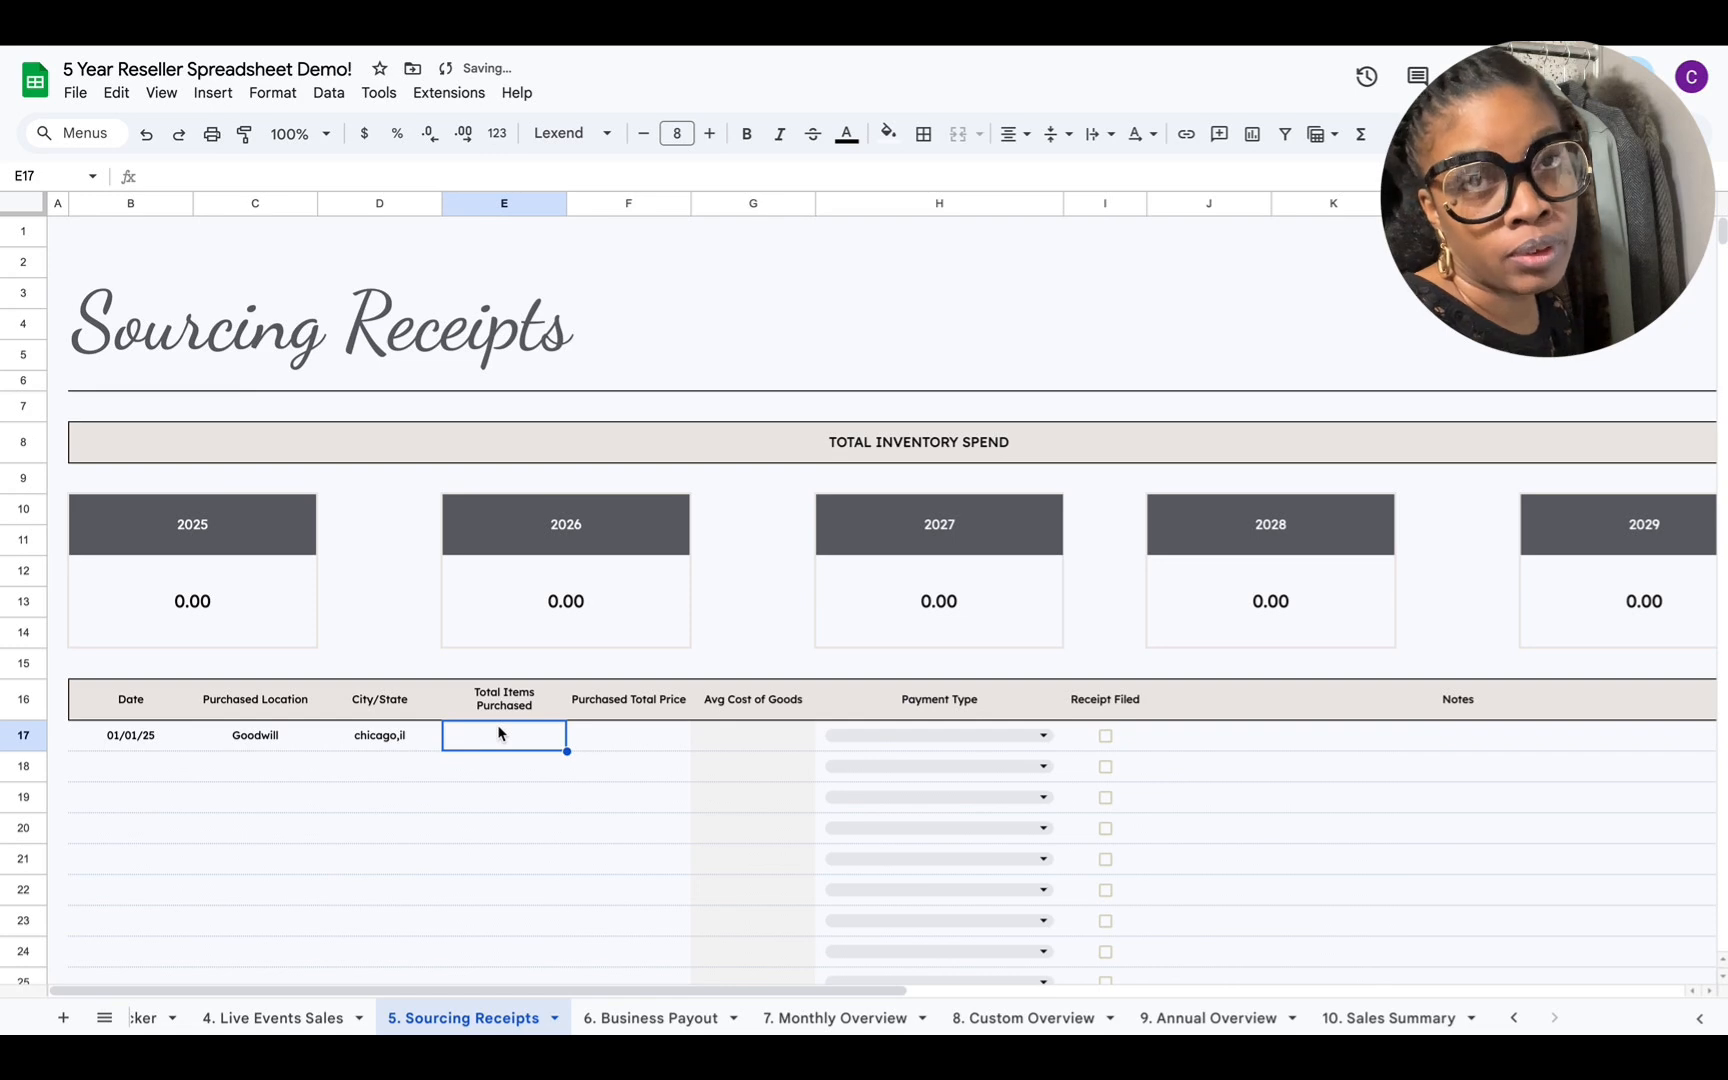
type("30")
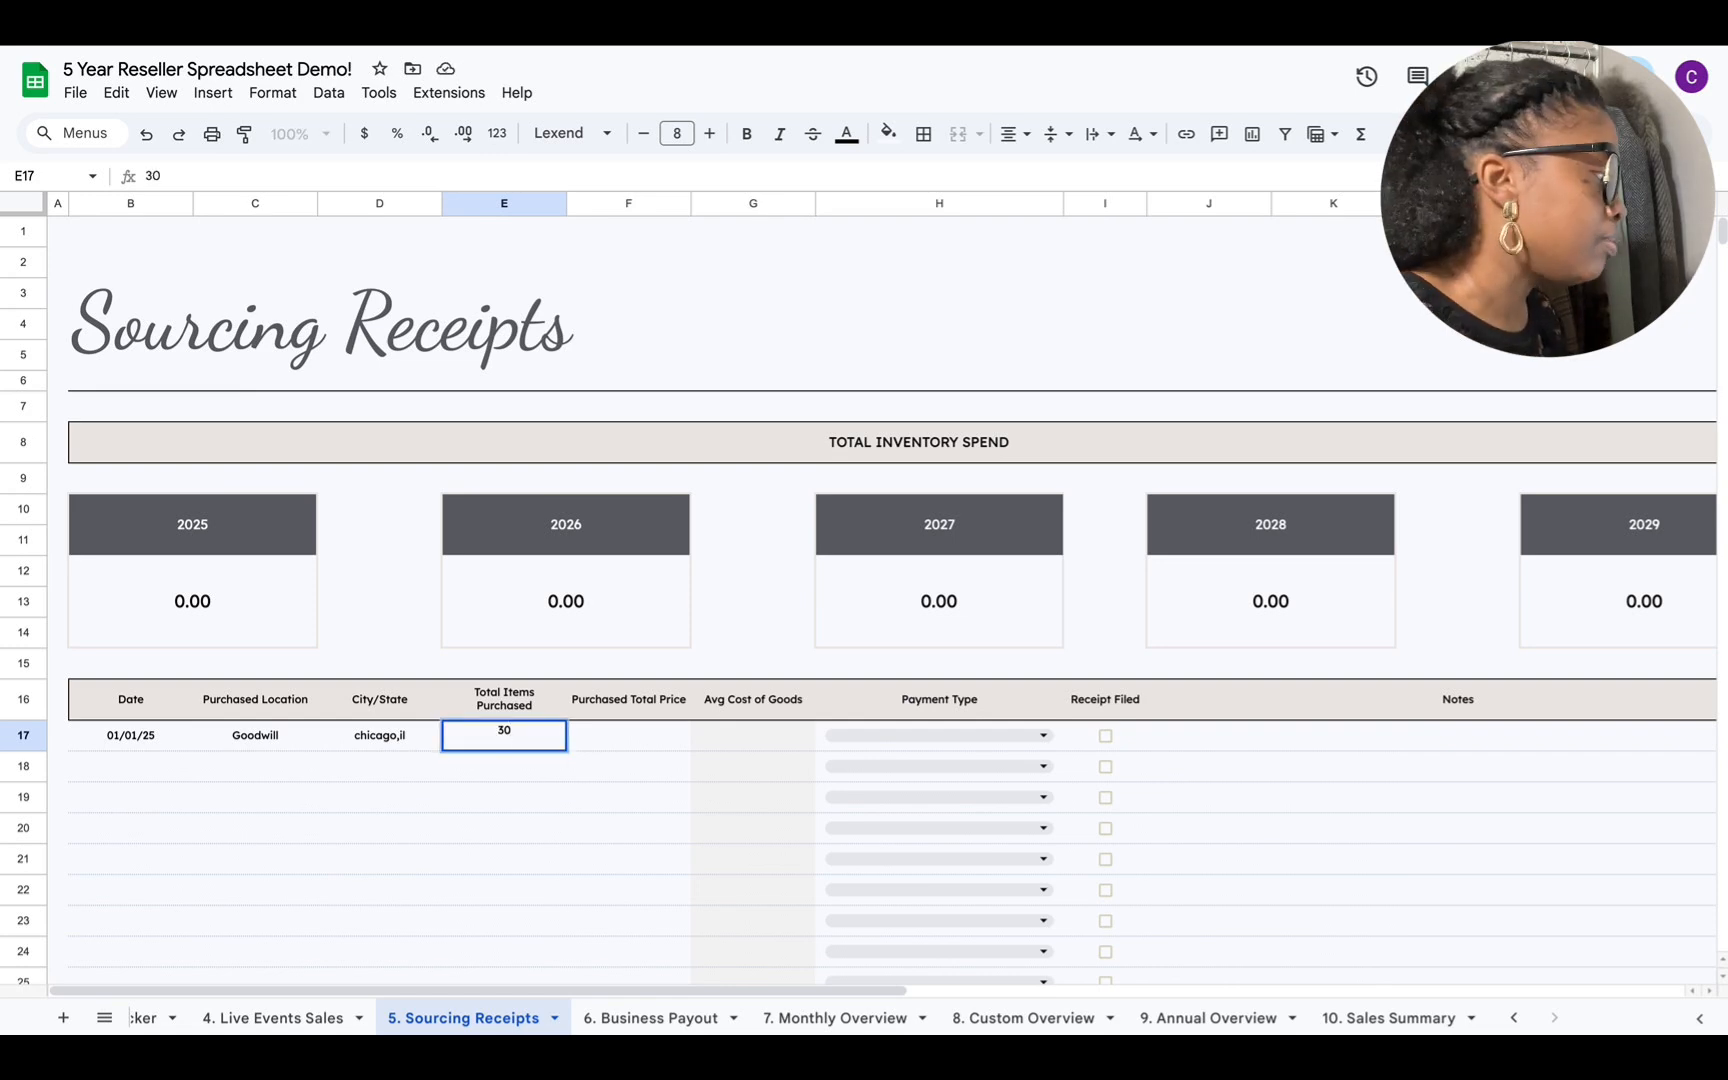
left_click(616, 727)
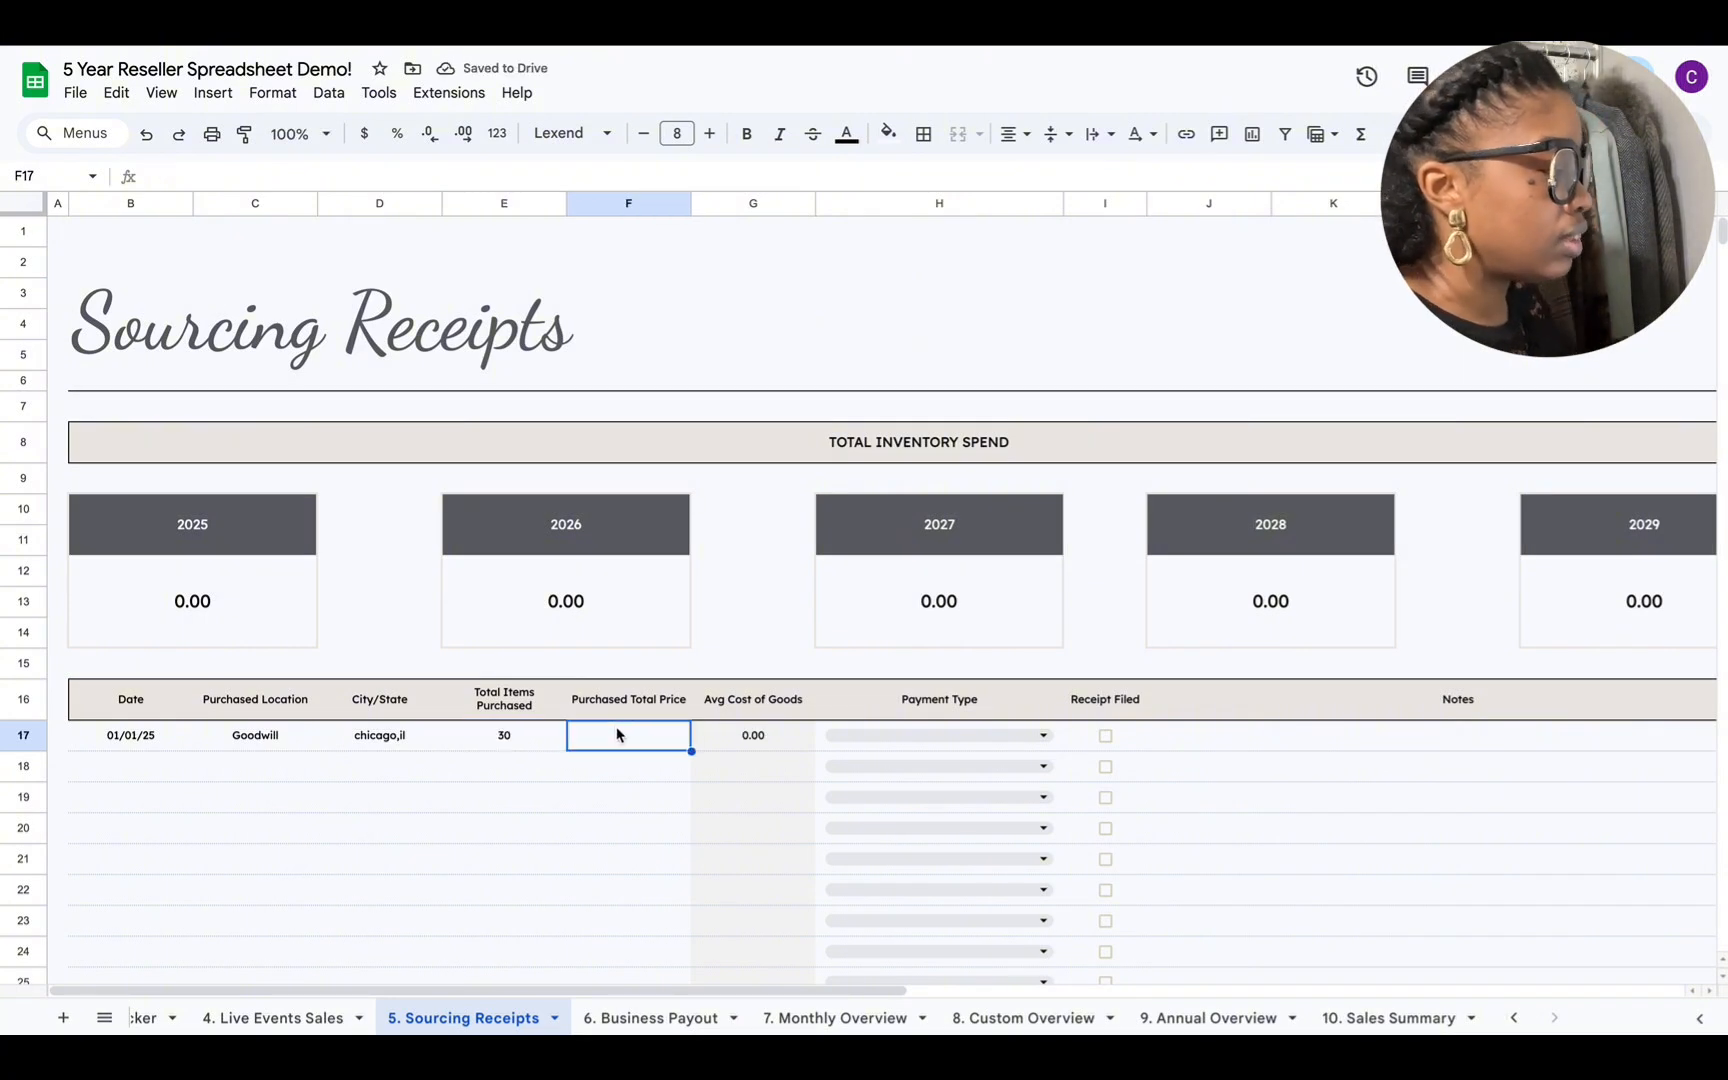
type("150")
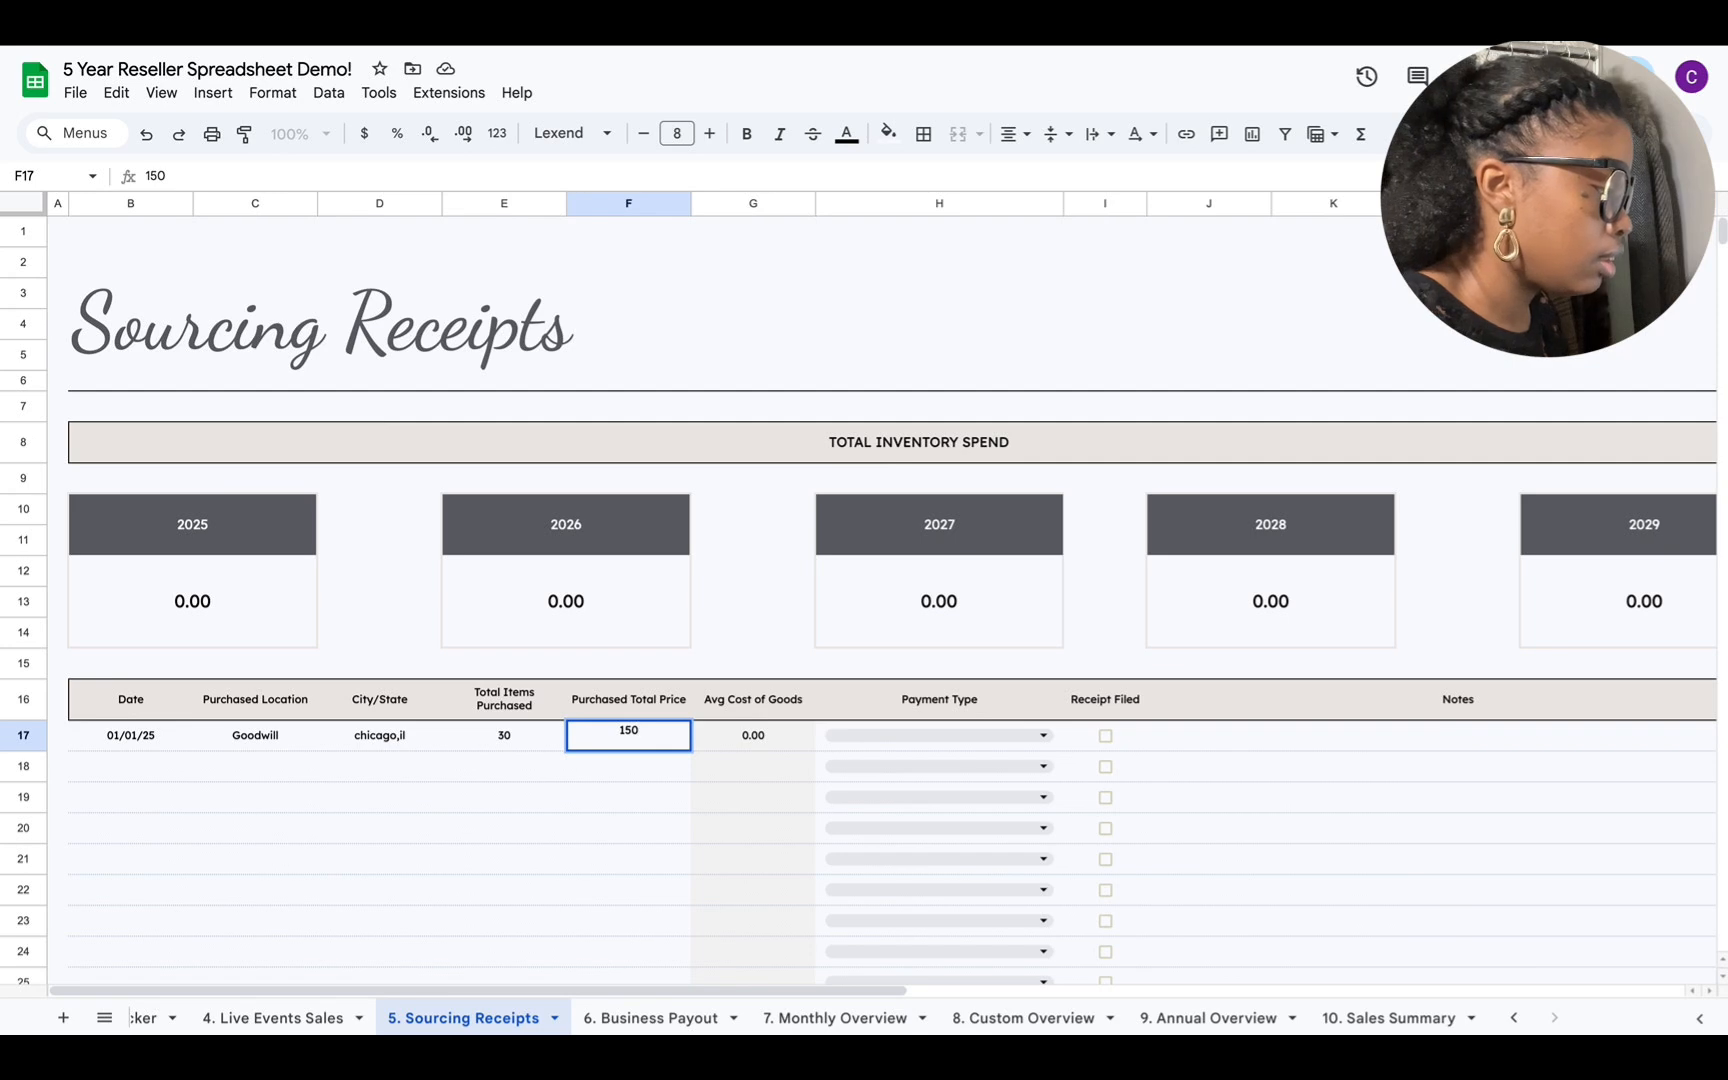
type(".00")
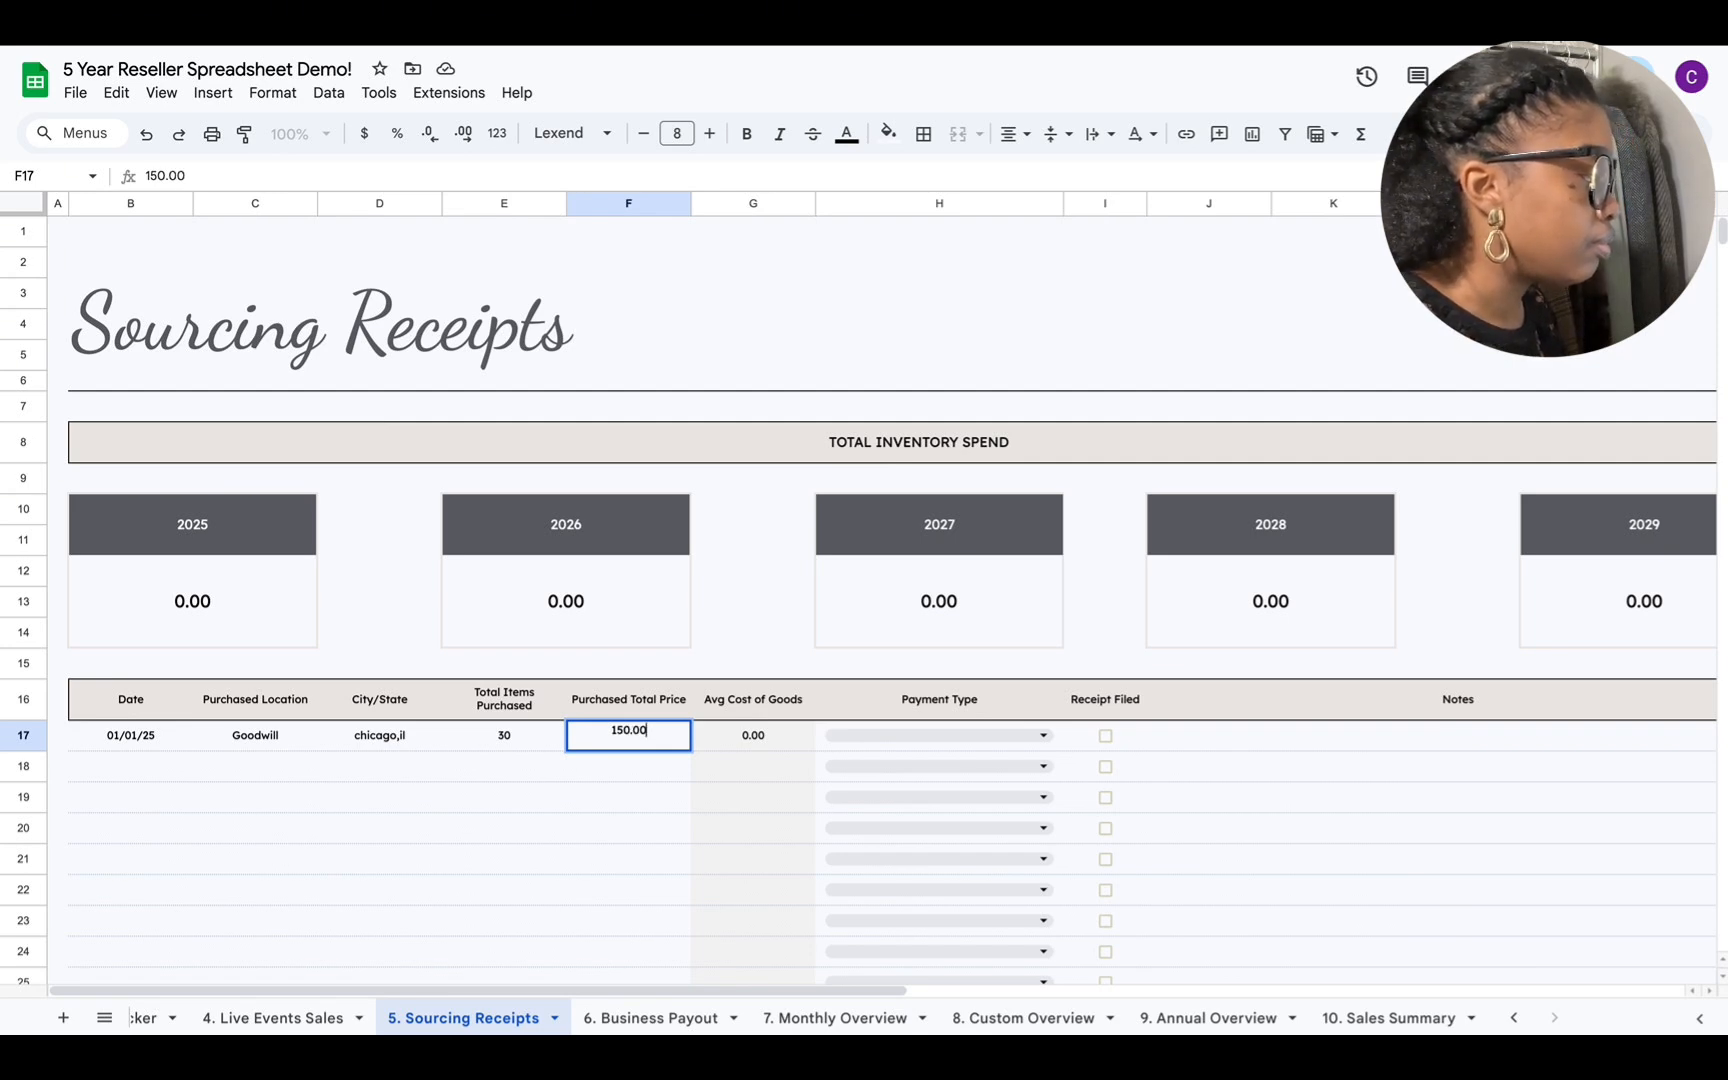
left_click(649, 761)
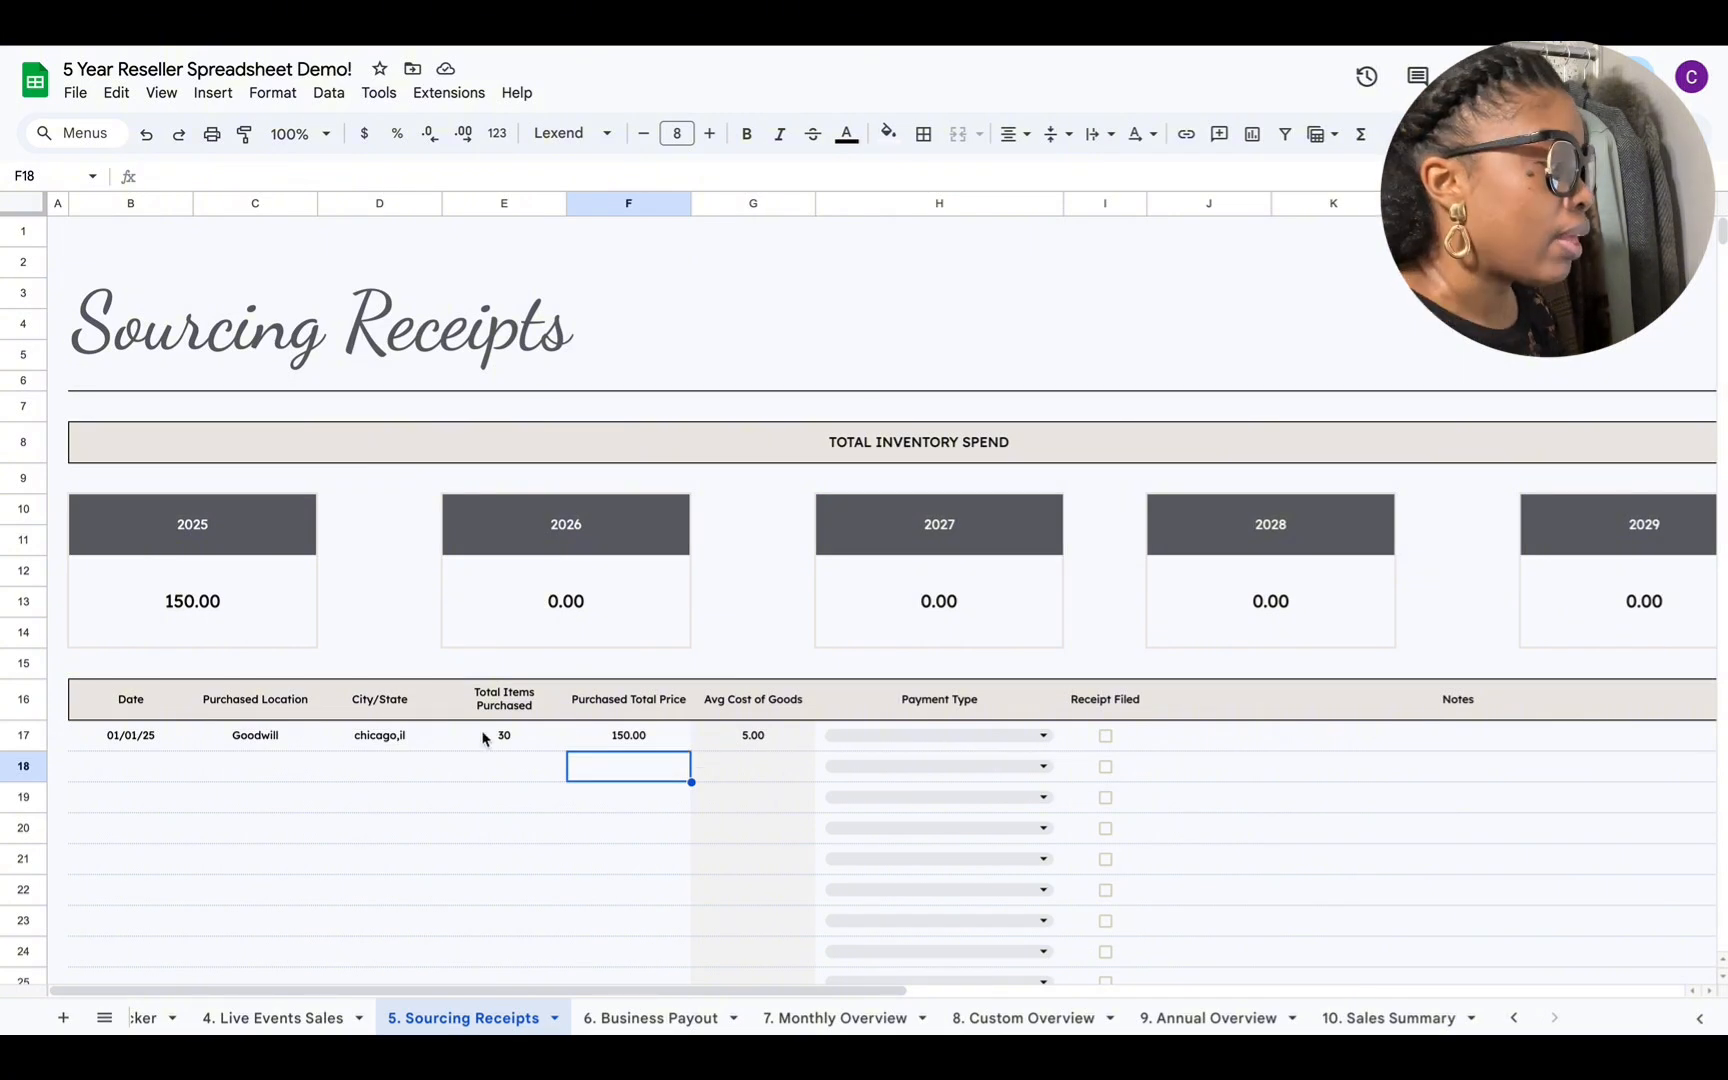
Step: Set the row 17 payment type to Visa ending 6xxx and mark the receipt as filed
left_click(913, 737)
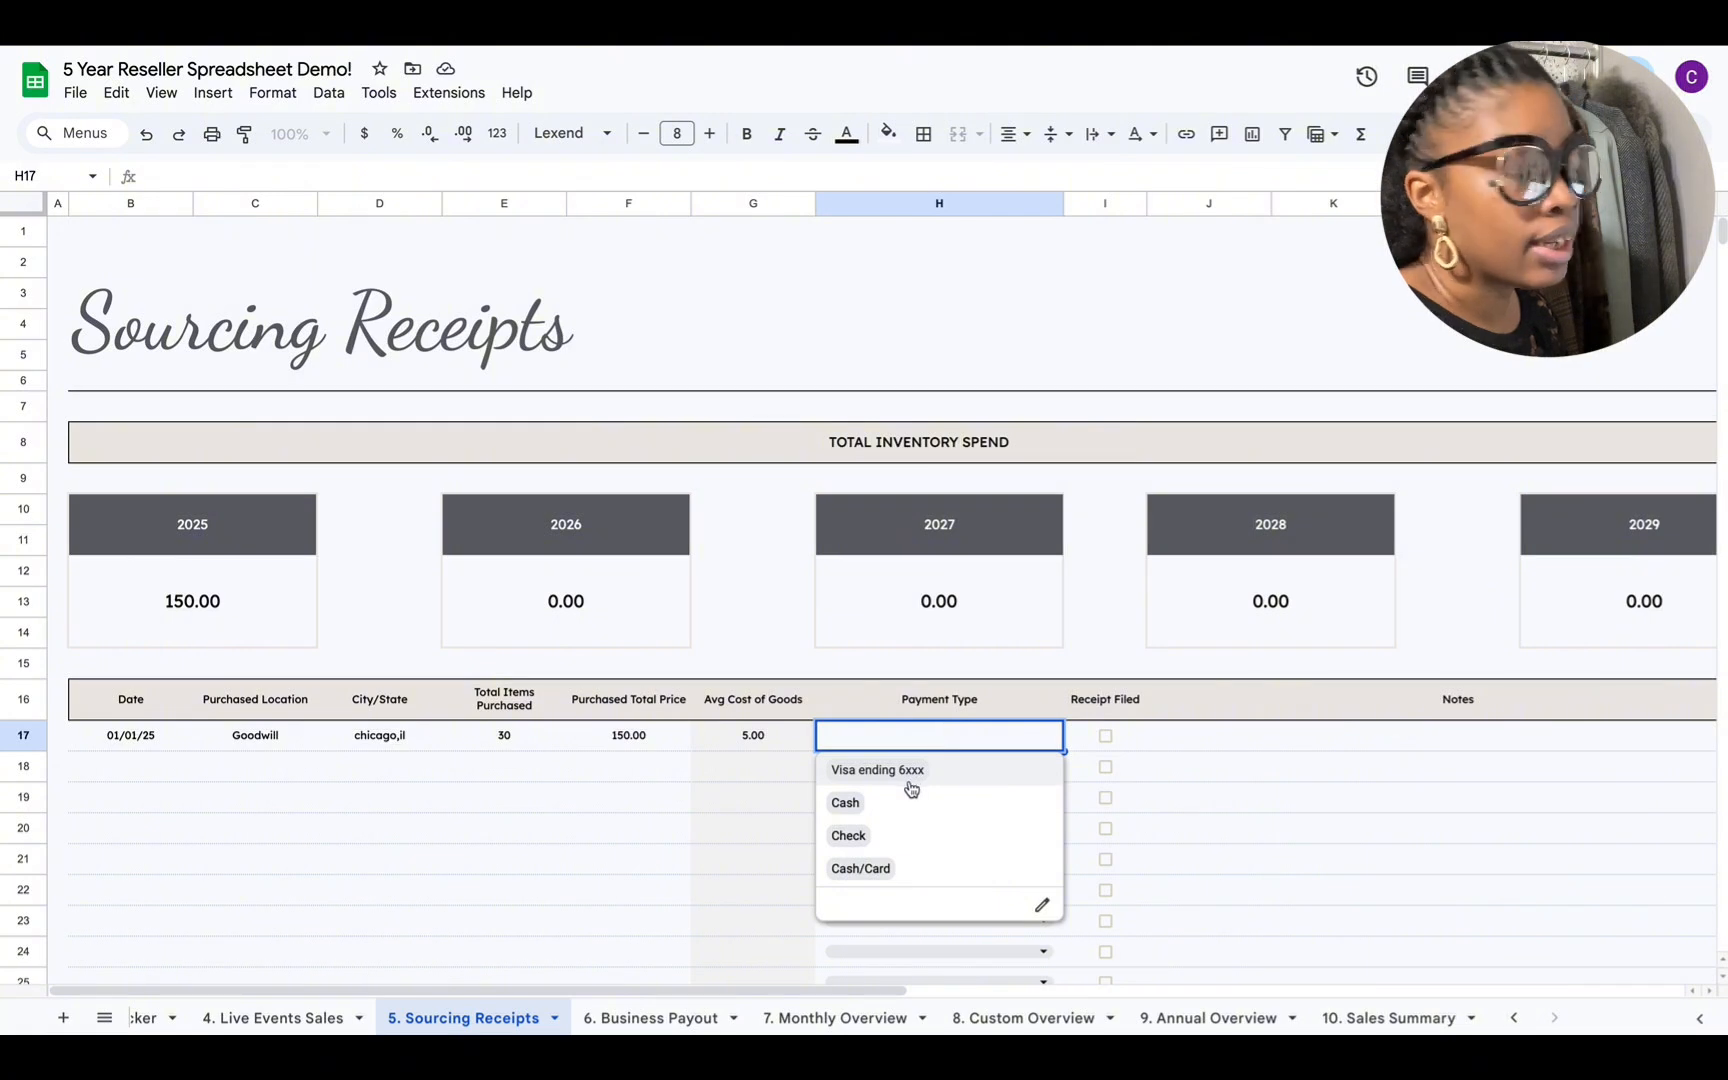
left_click(911, 780)
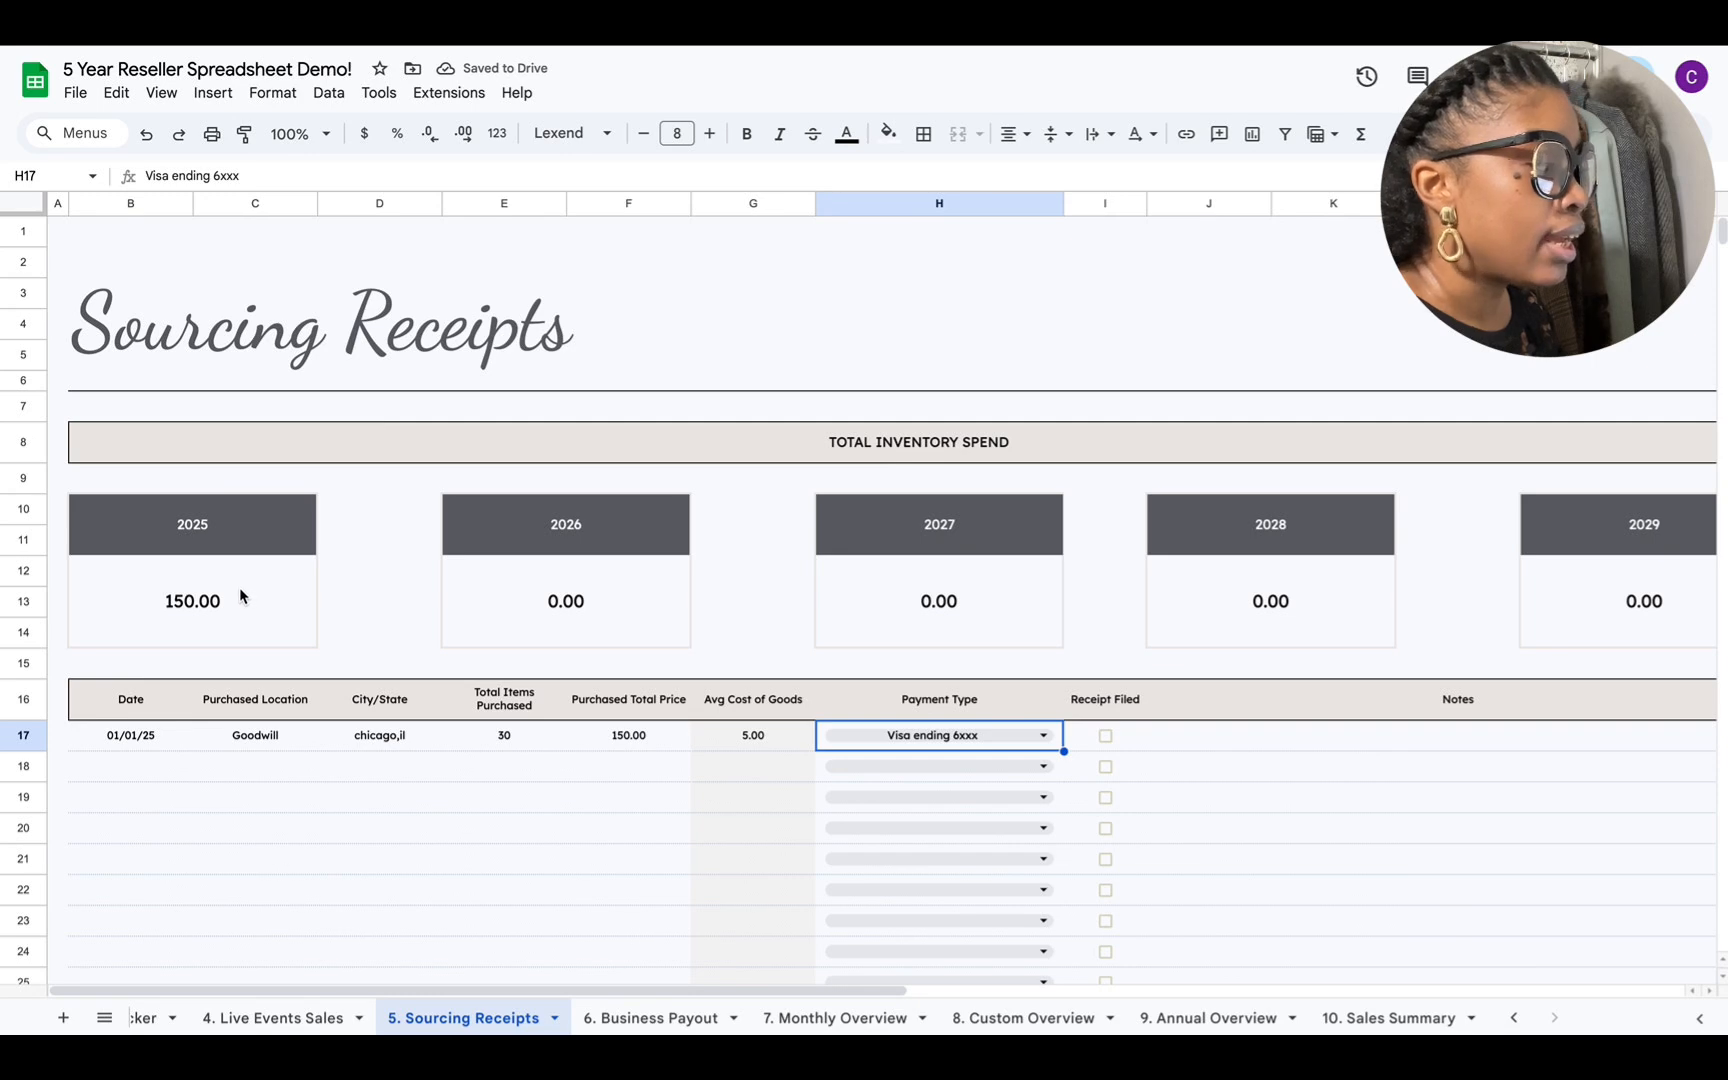
left_click(1107, 738)
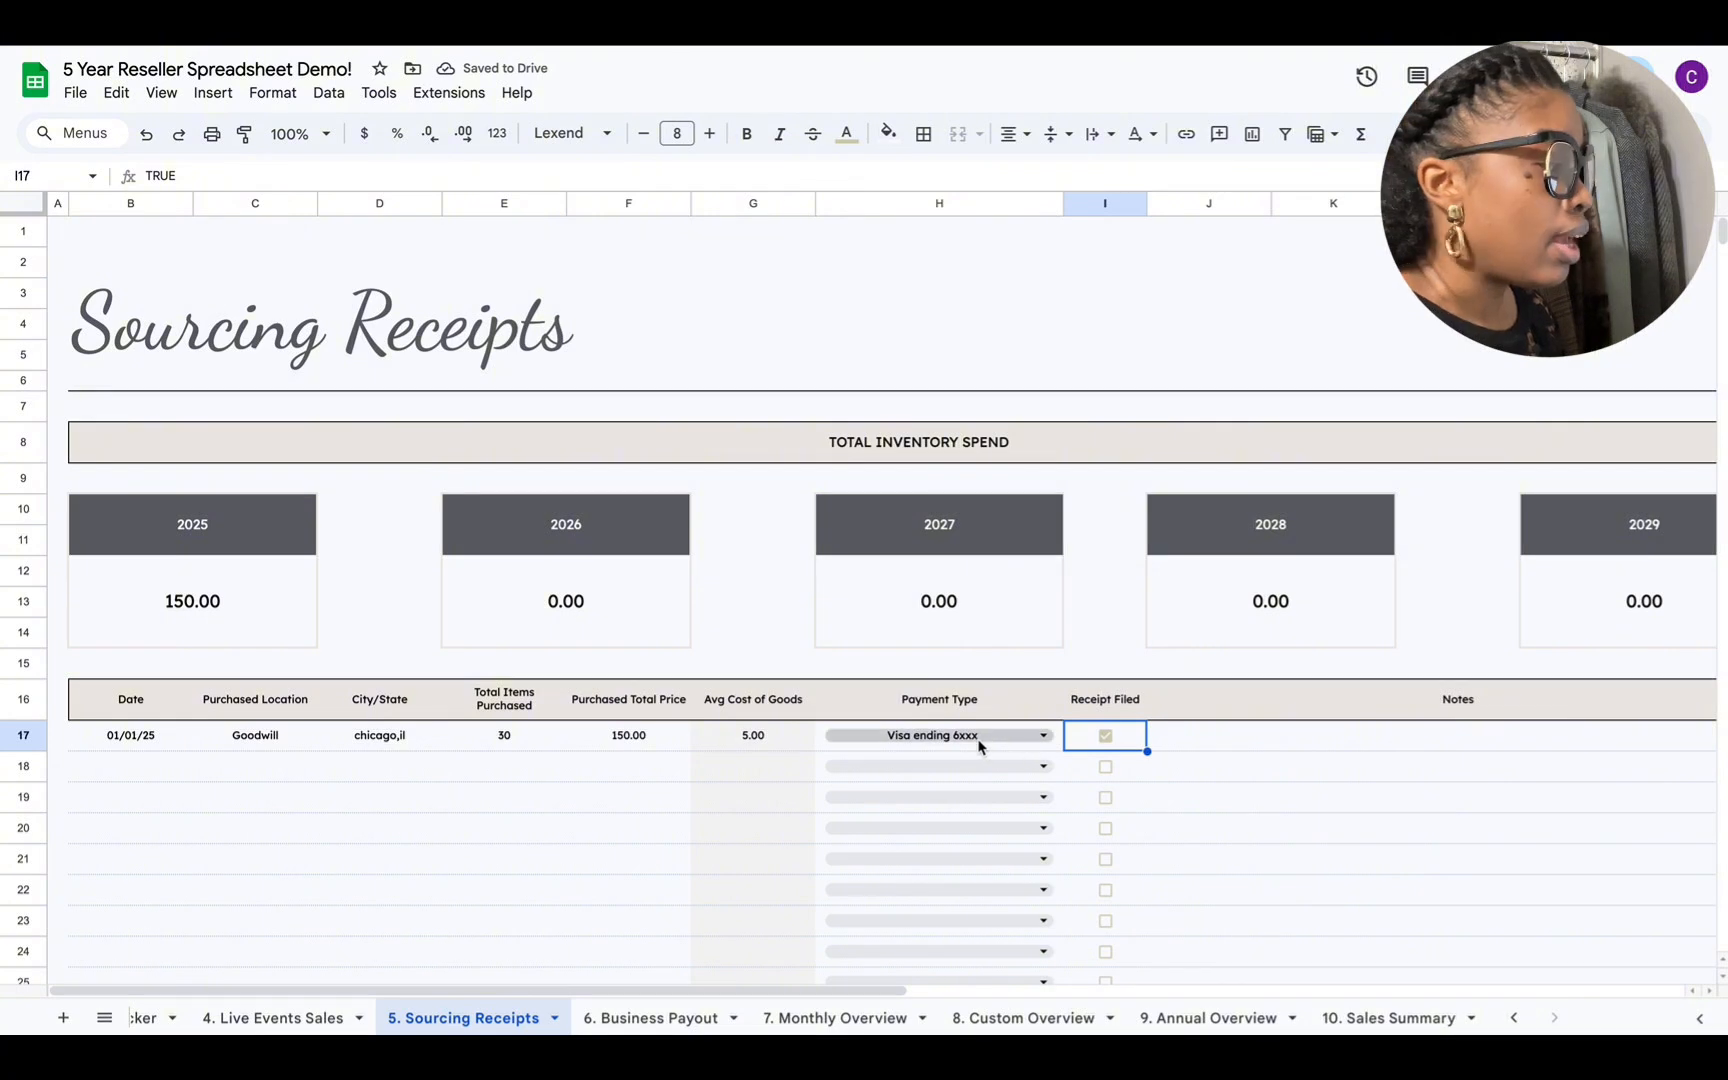
Step: Add the note "had a sale for 50% off" to the row 17 sourcing receipt
left_click(1318, 745)
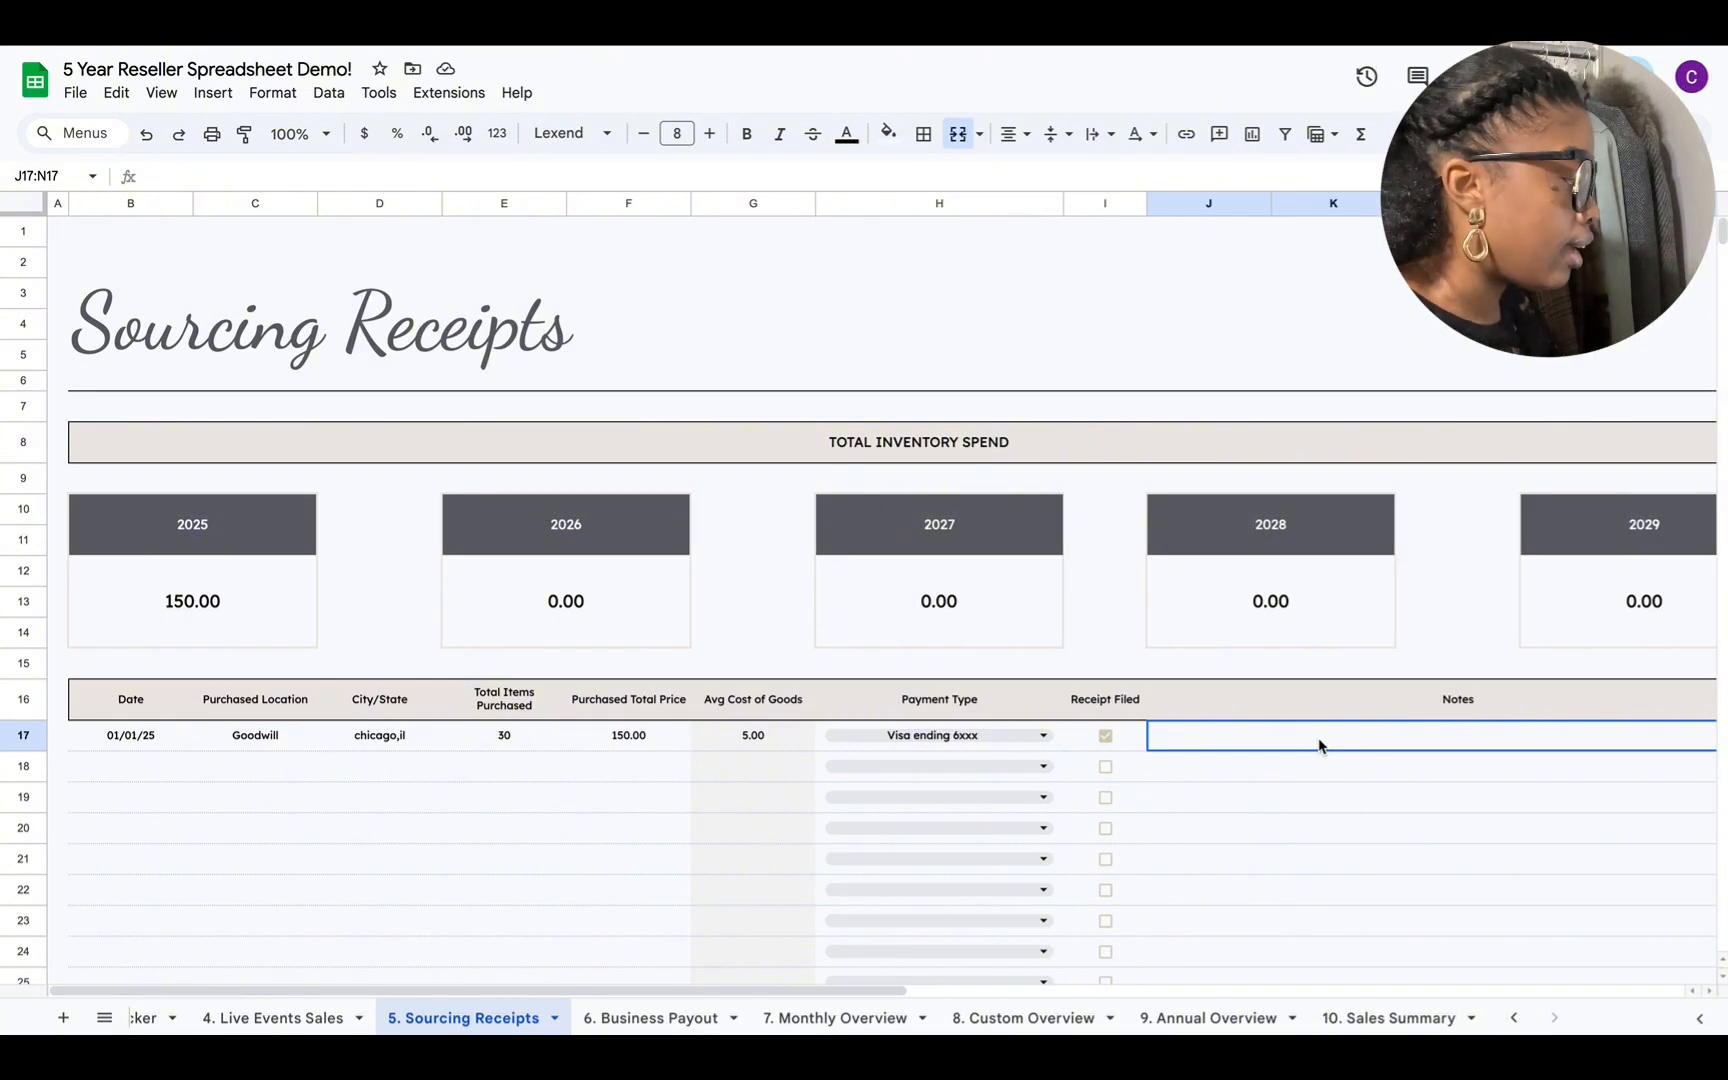
type("had asale")
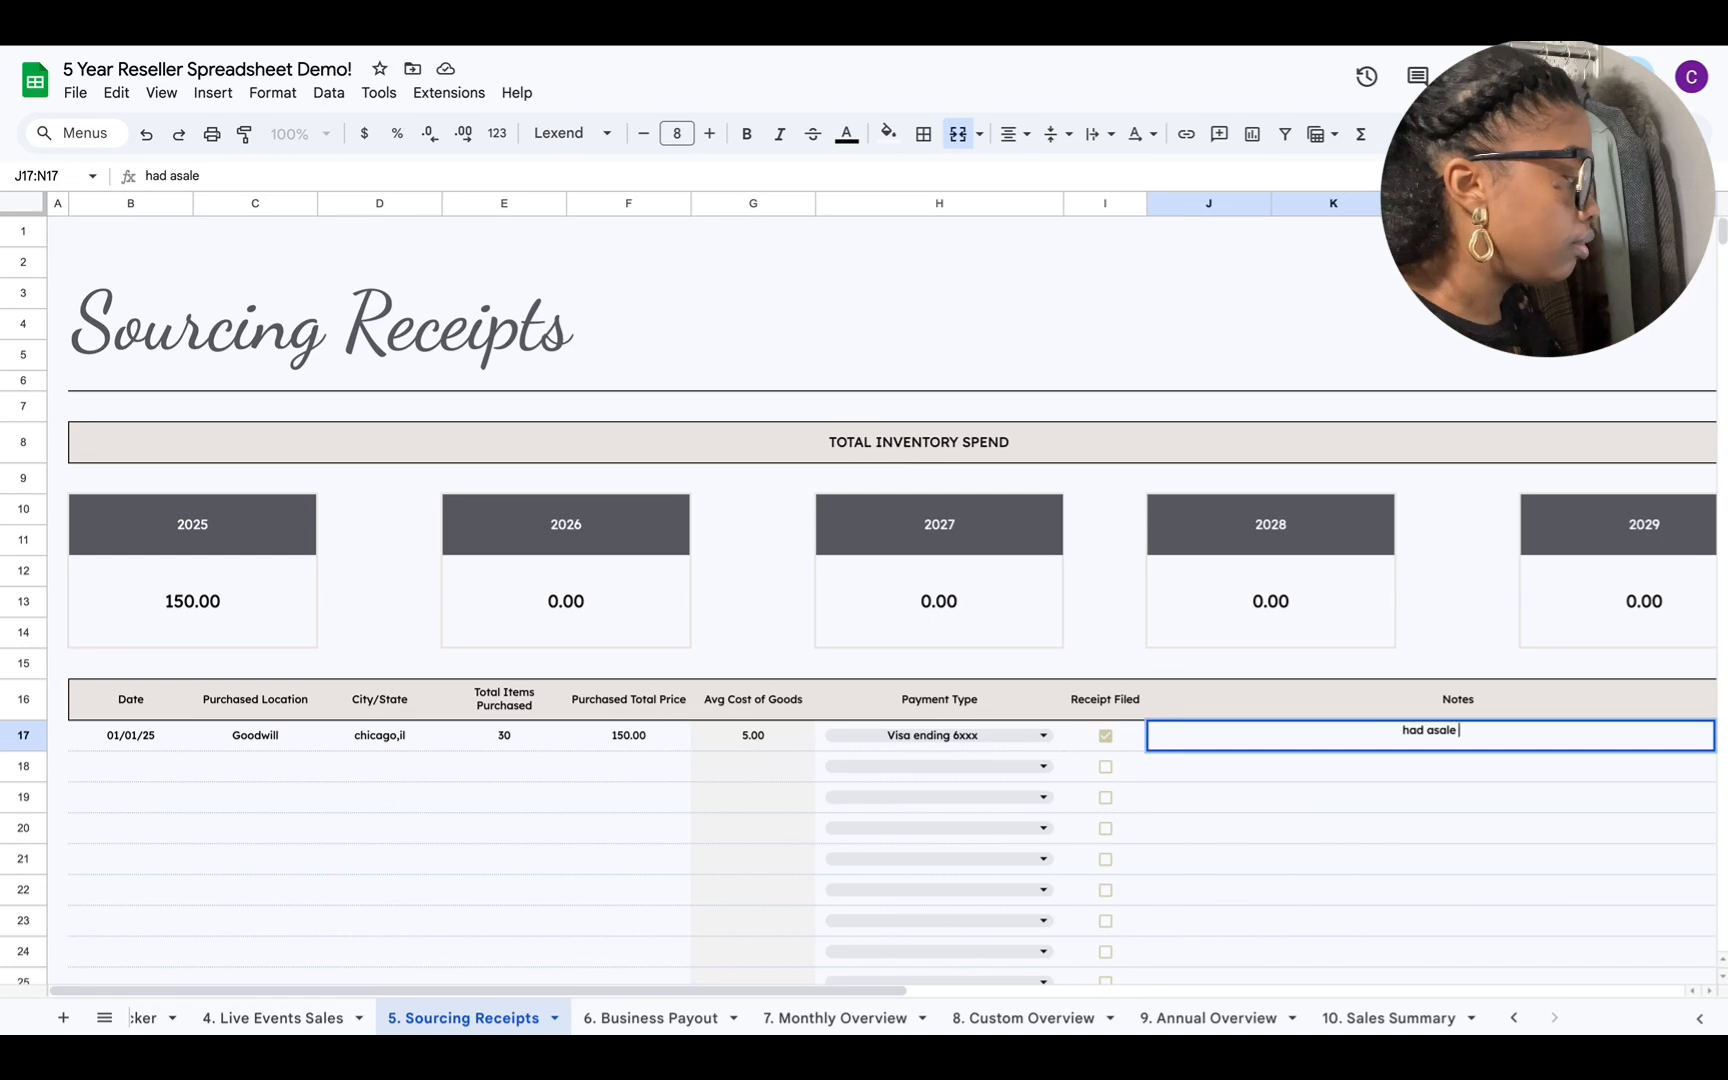
key("BackSpace")
key("BackSpace")
key("BackSpace")
key("BackSpace")
type("sa")
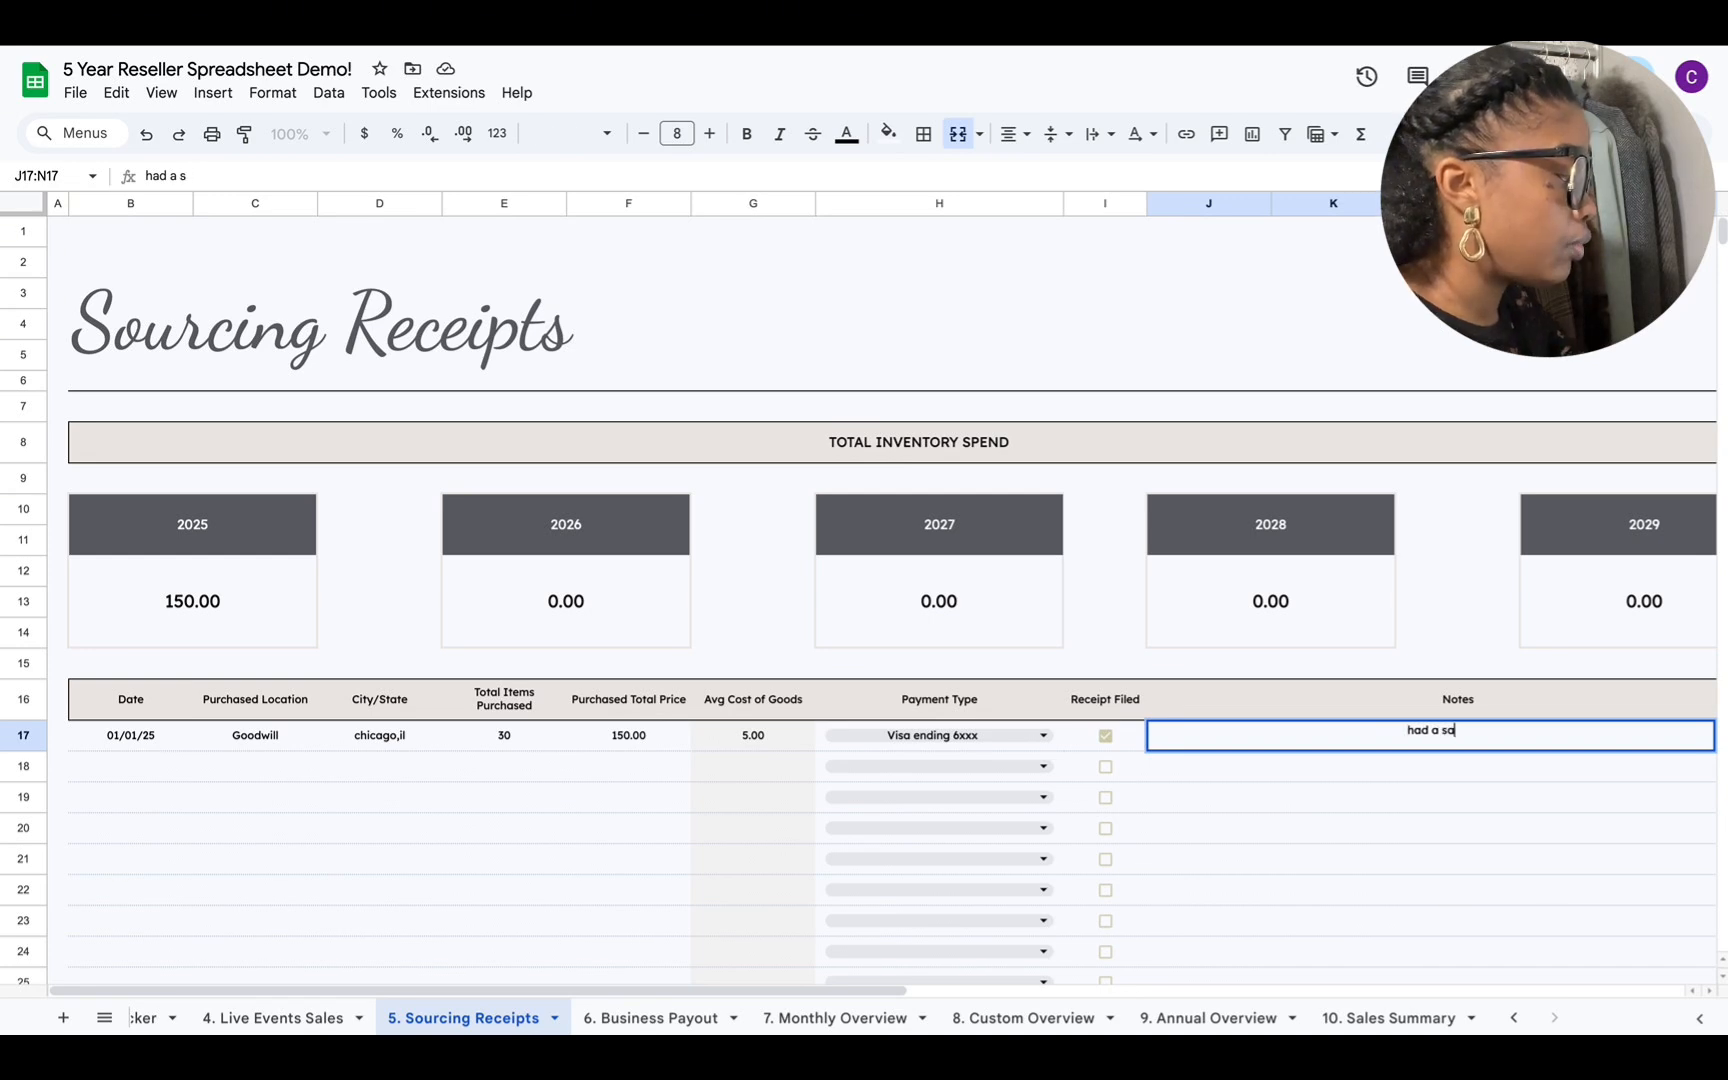
type("le for")
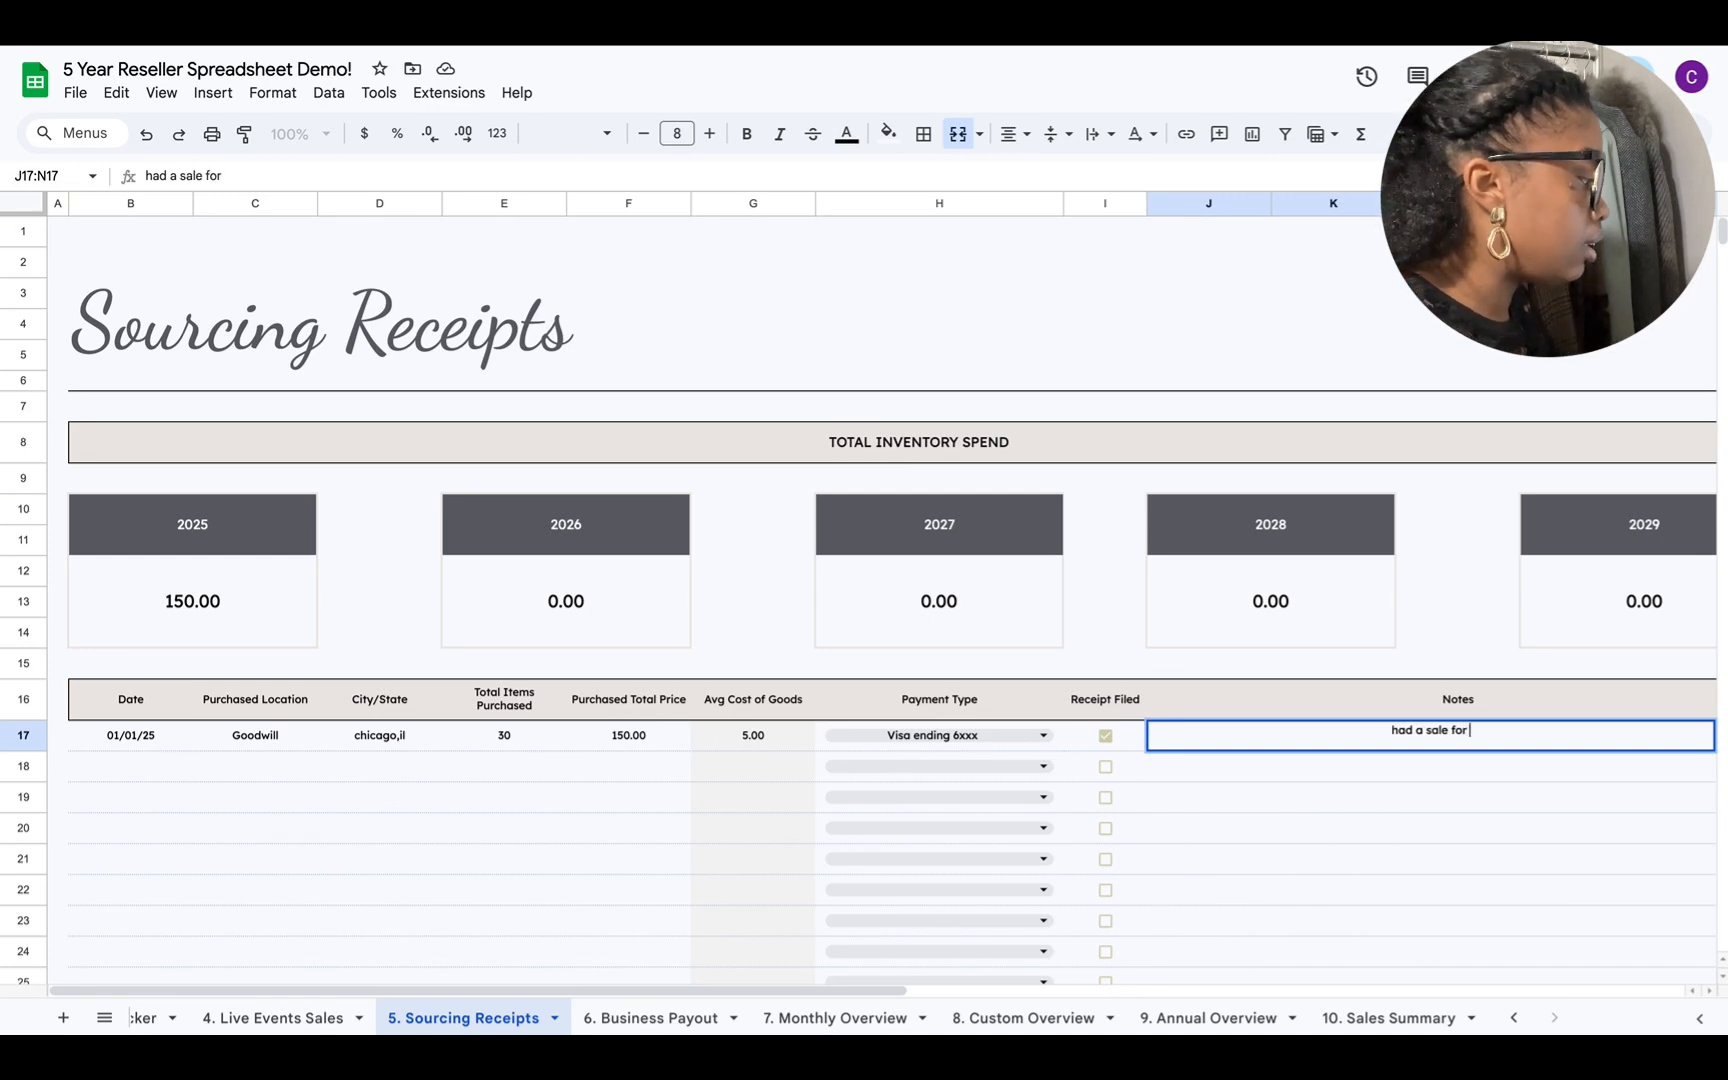
type(" 50")
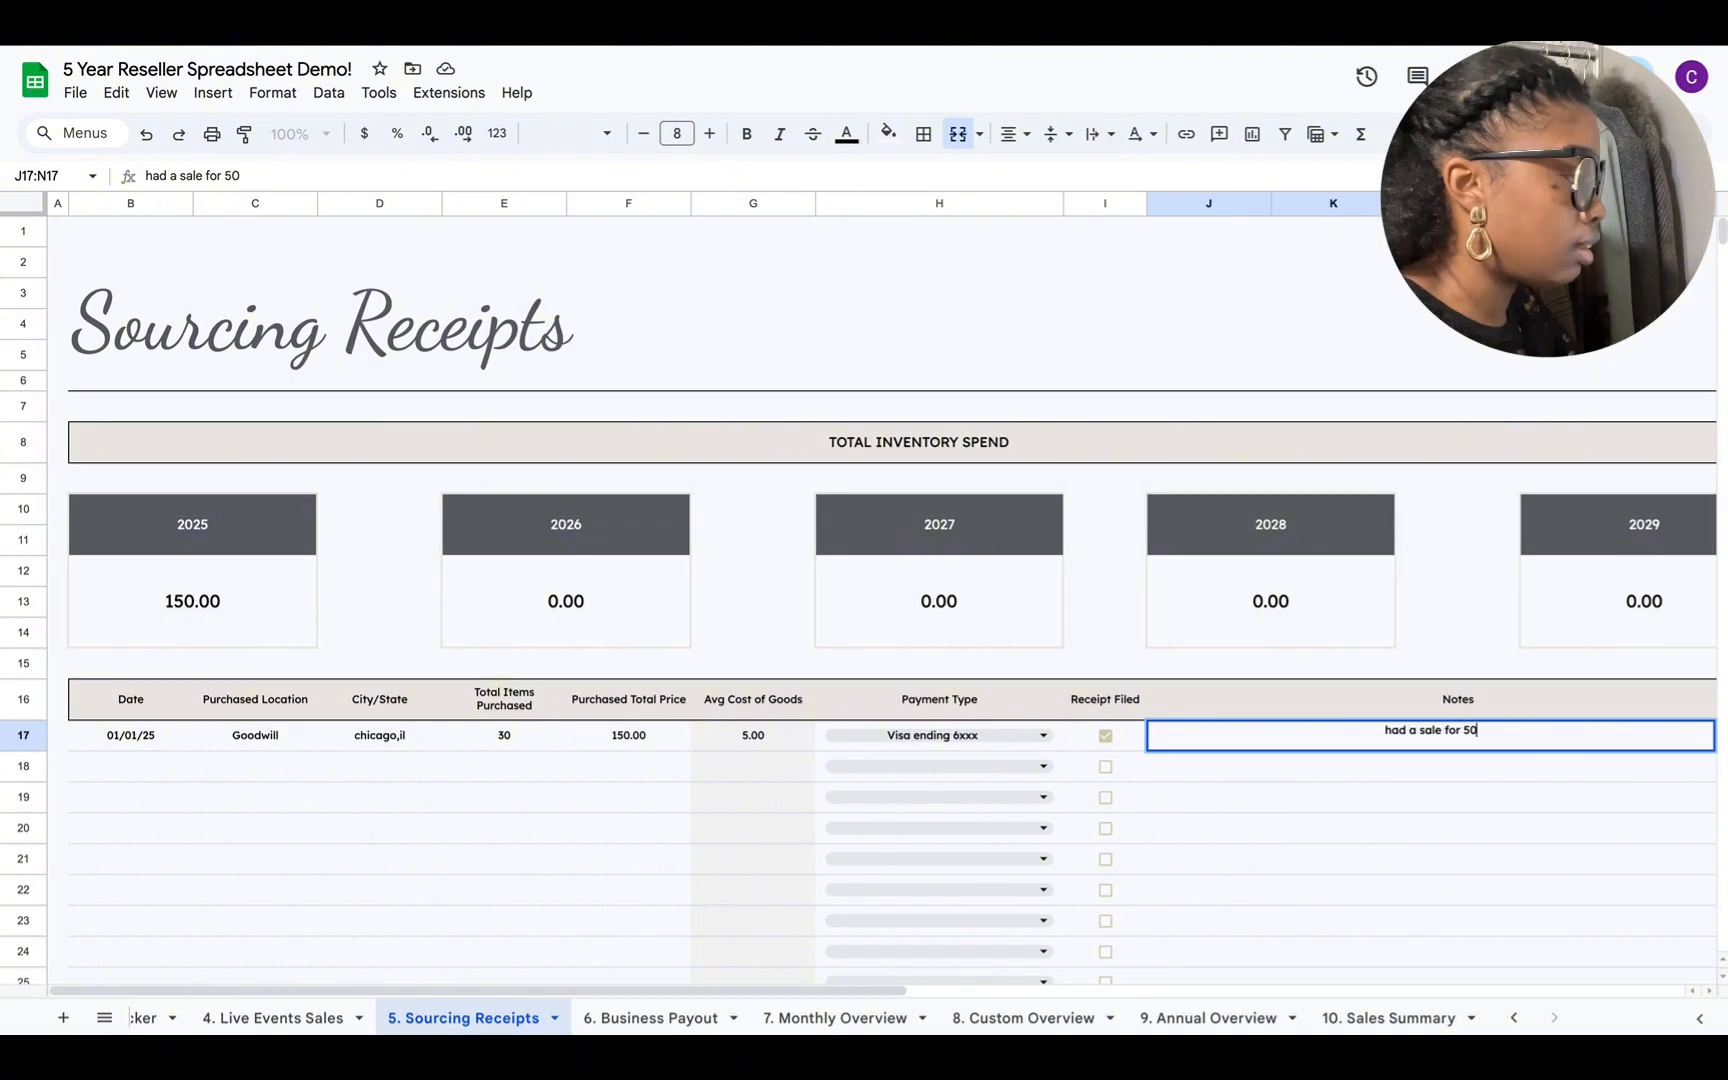
type("% off")
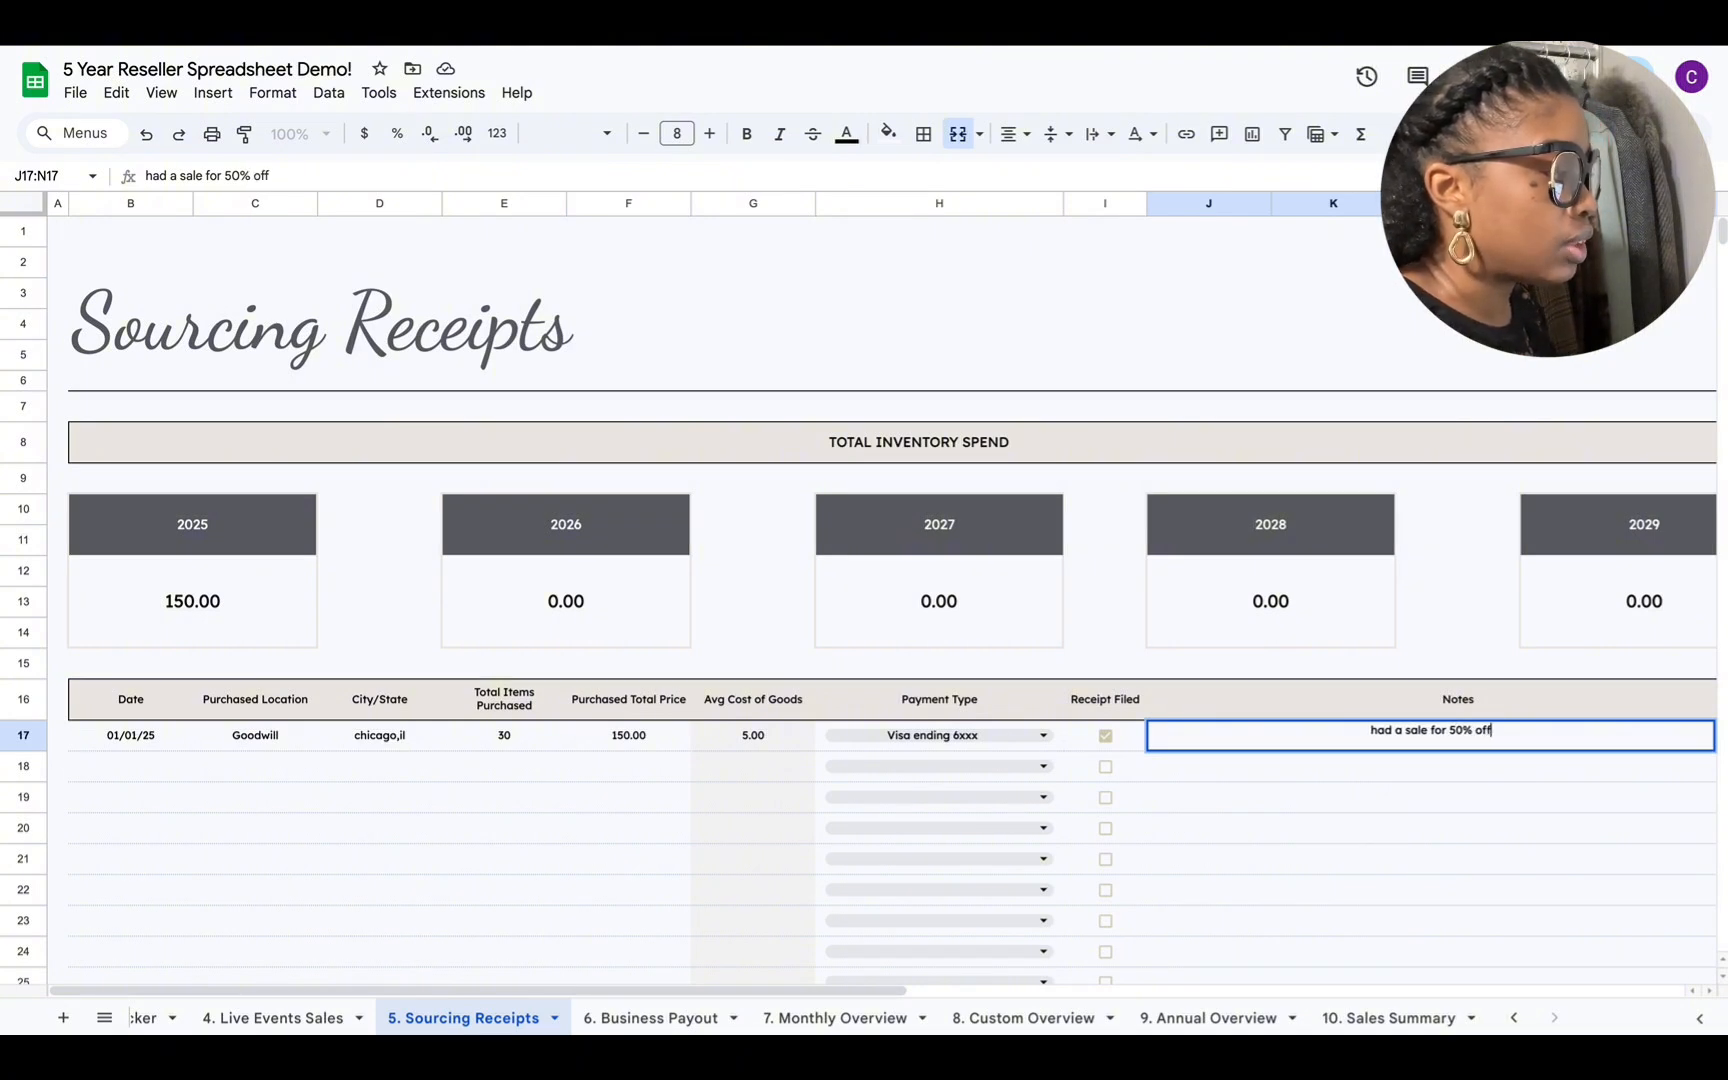
key("Return")
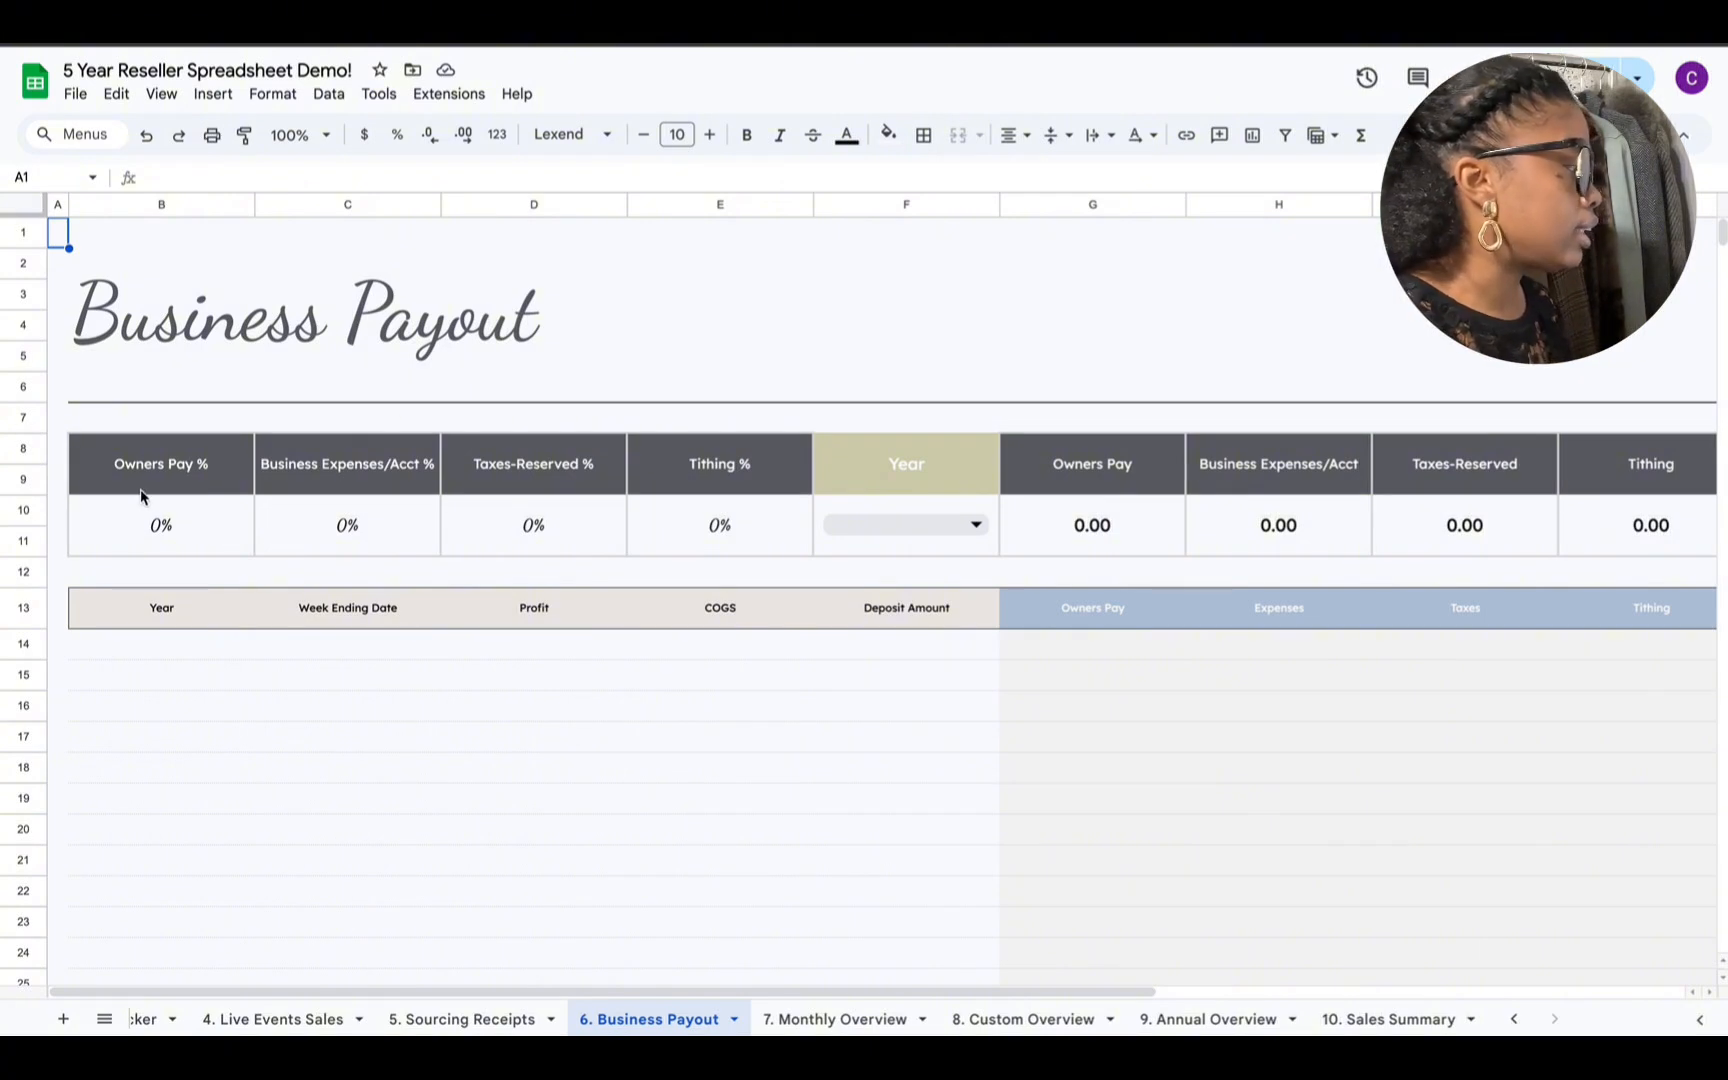
Step: In the Business Payout sheet, set the Owners Pay percentage to 30%
left_click(161, 527)
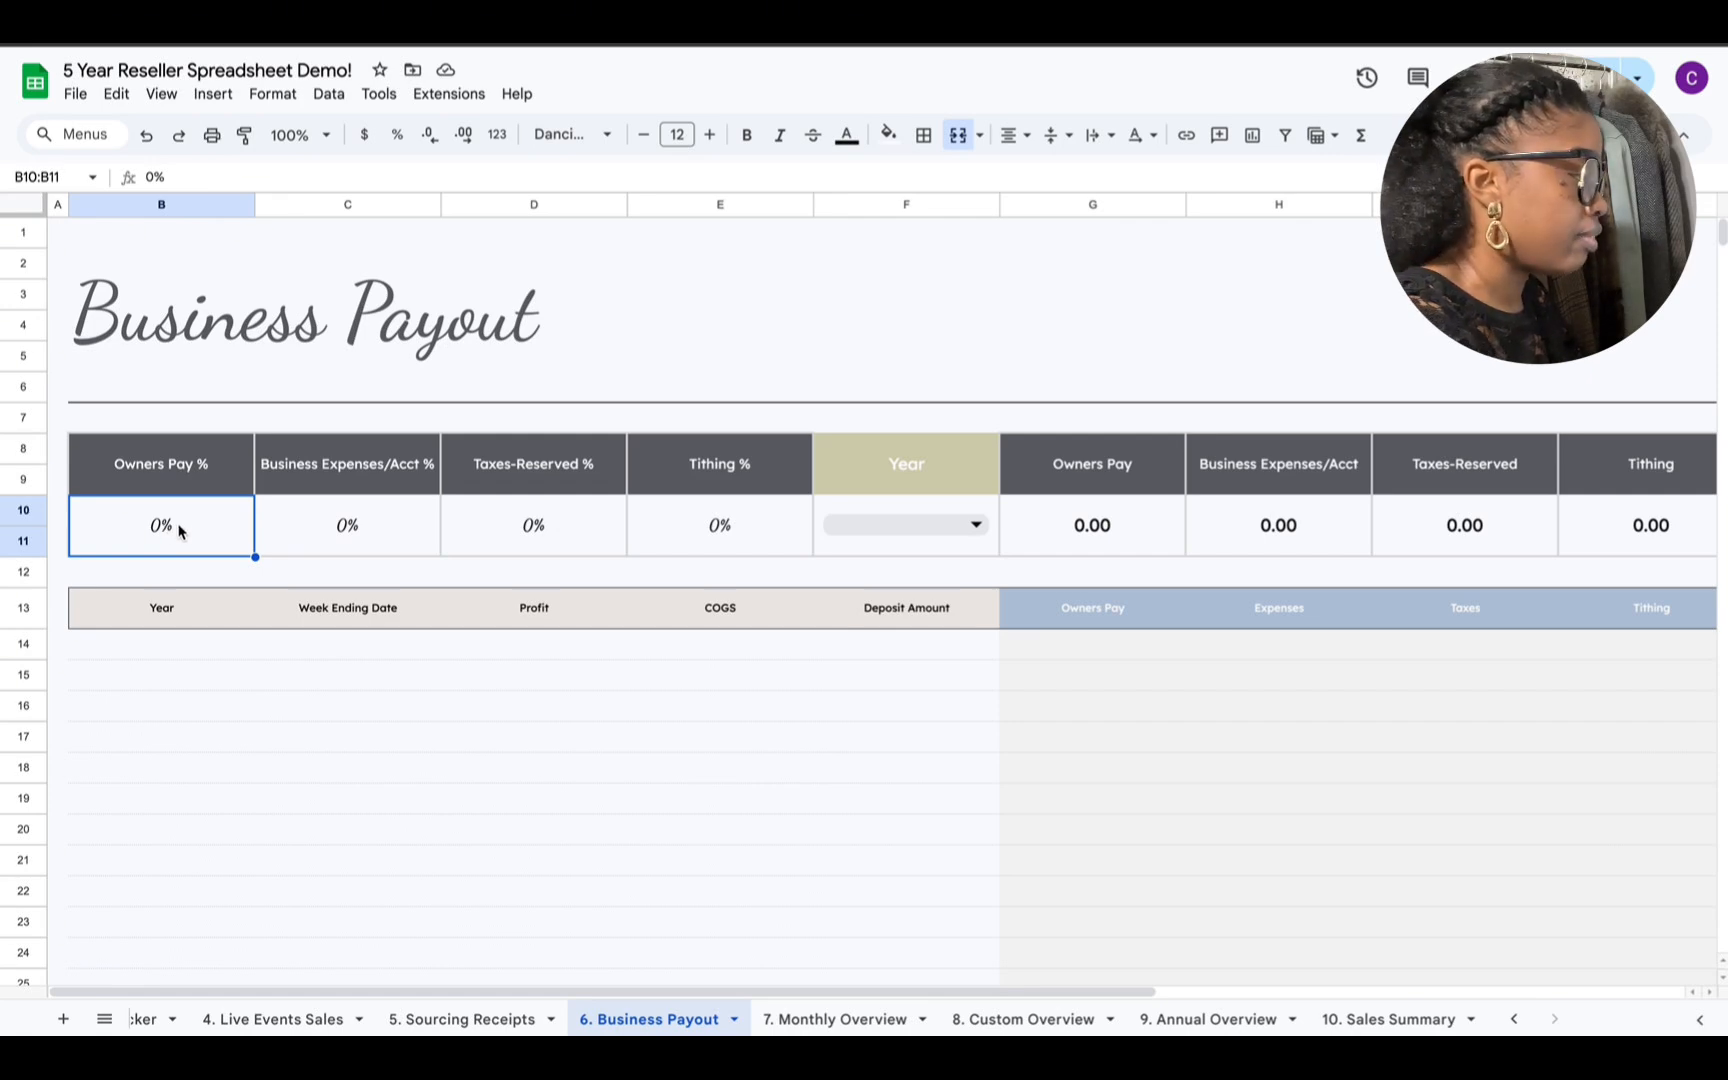
double_click(178, 532)
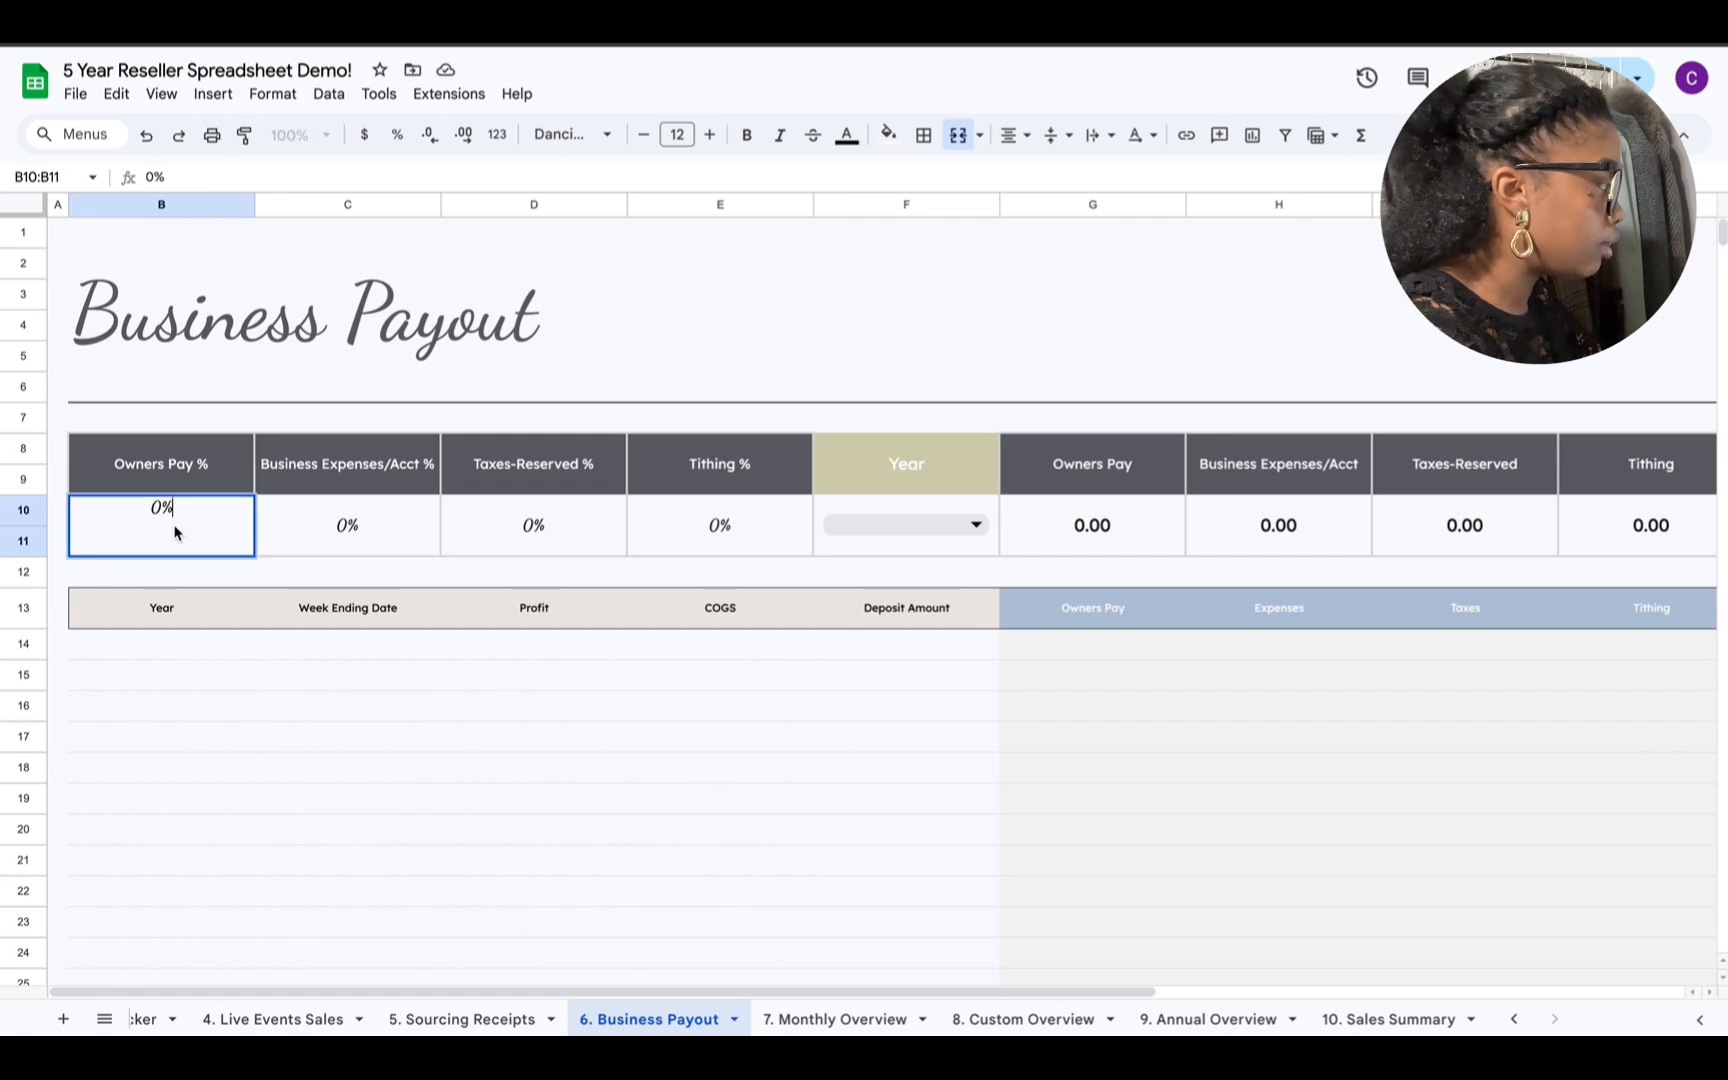
key("BackSpace")
key("BackSpace")
type("3")
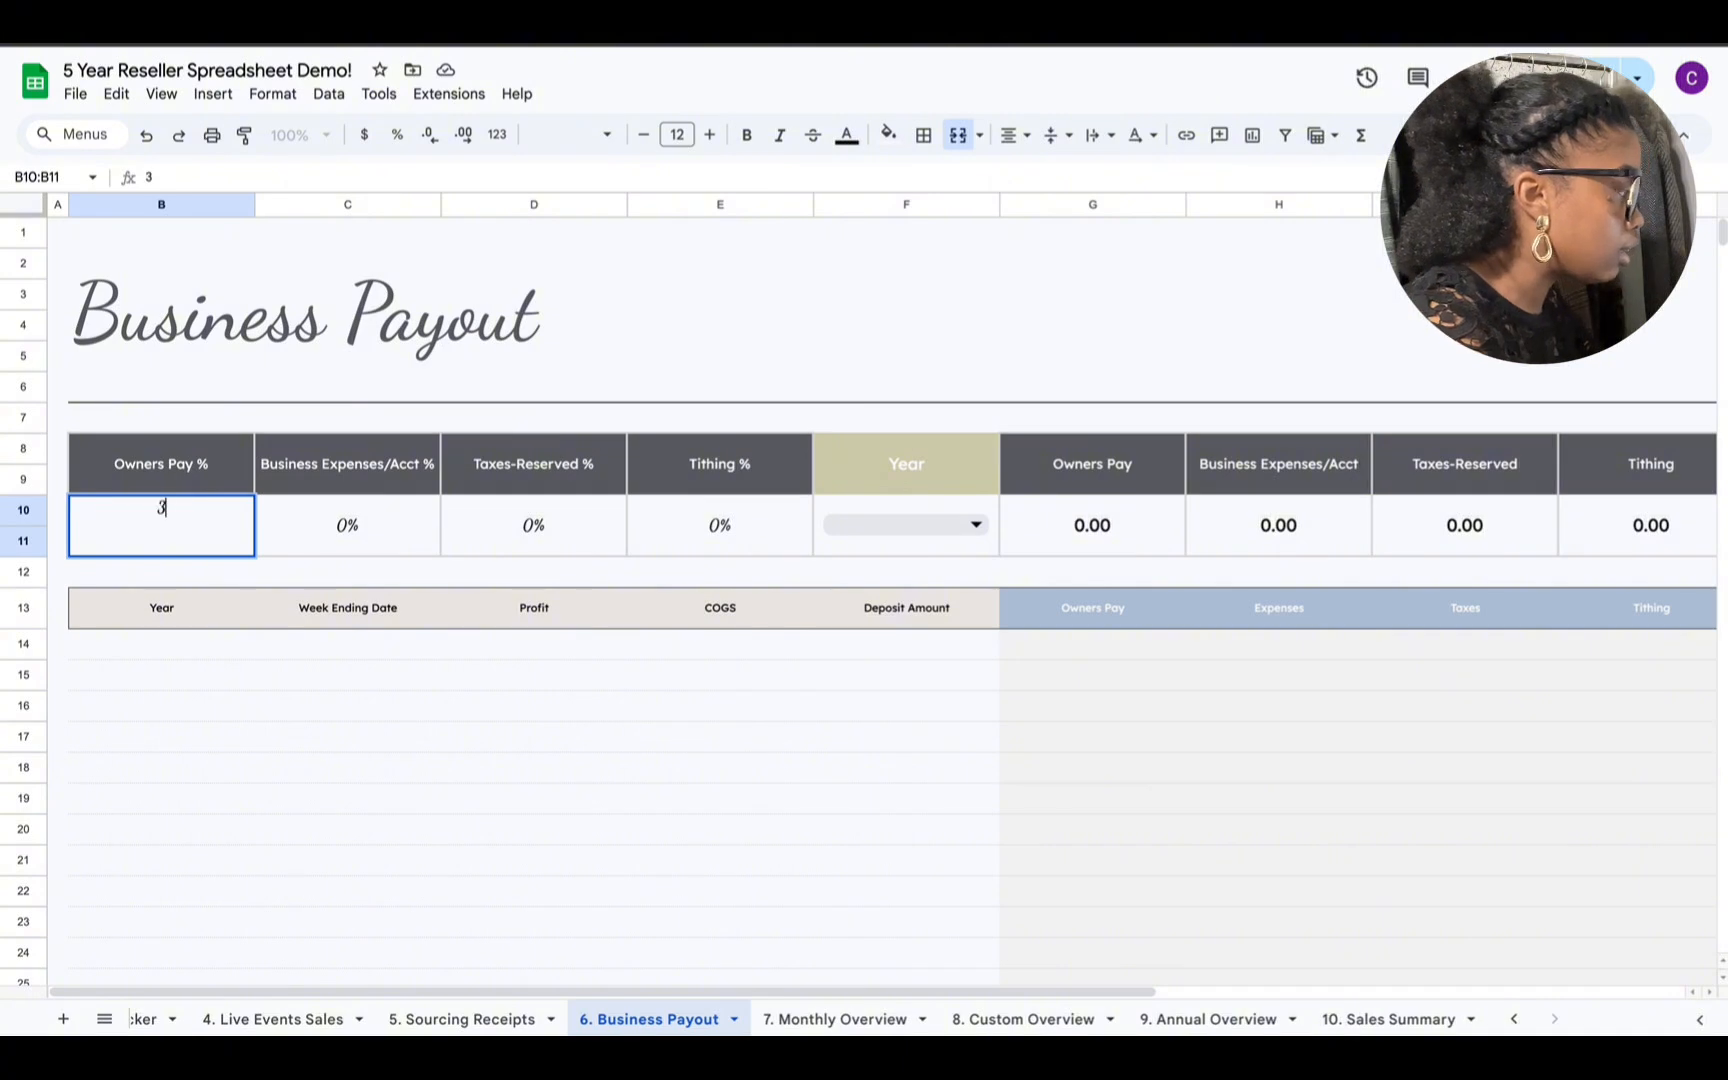
type("005")
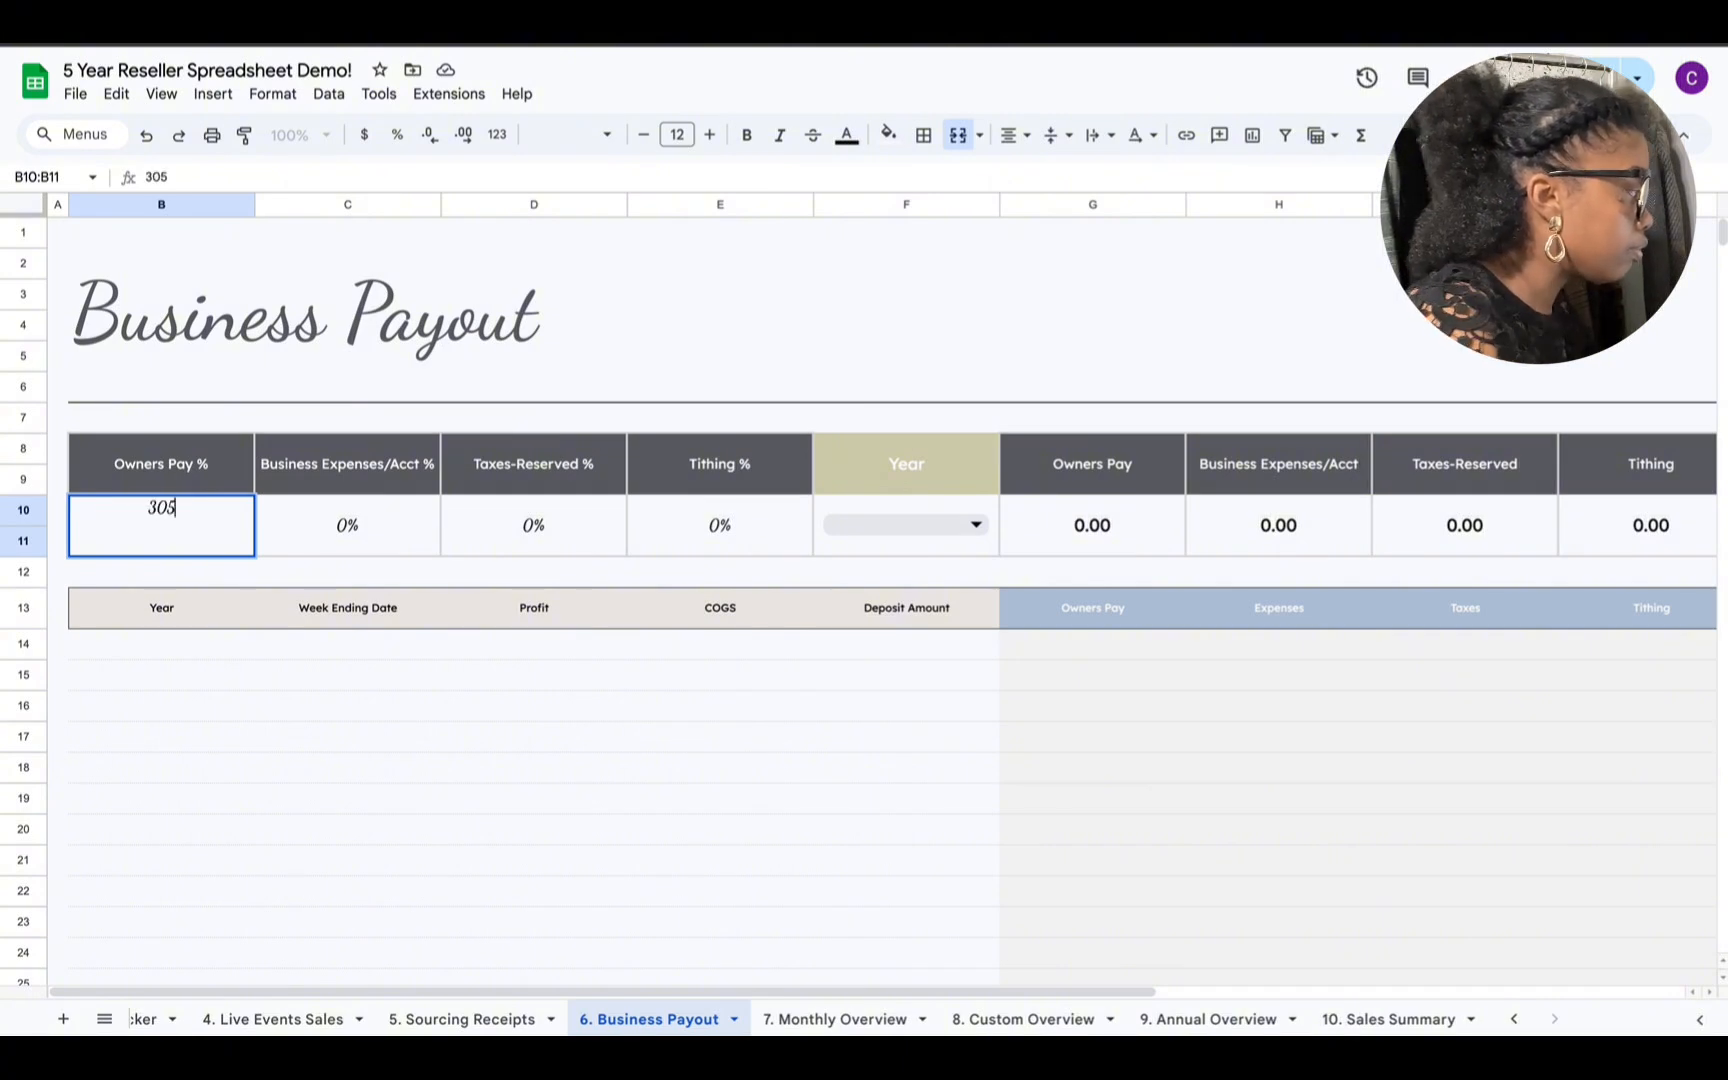
key("BackSpace")
type("%")
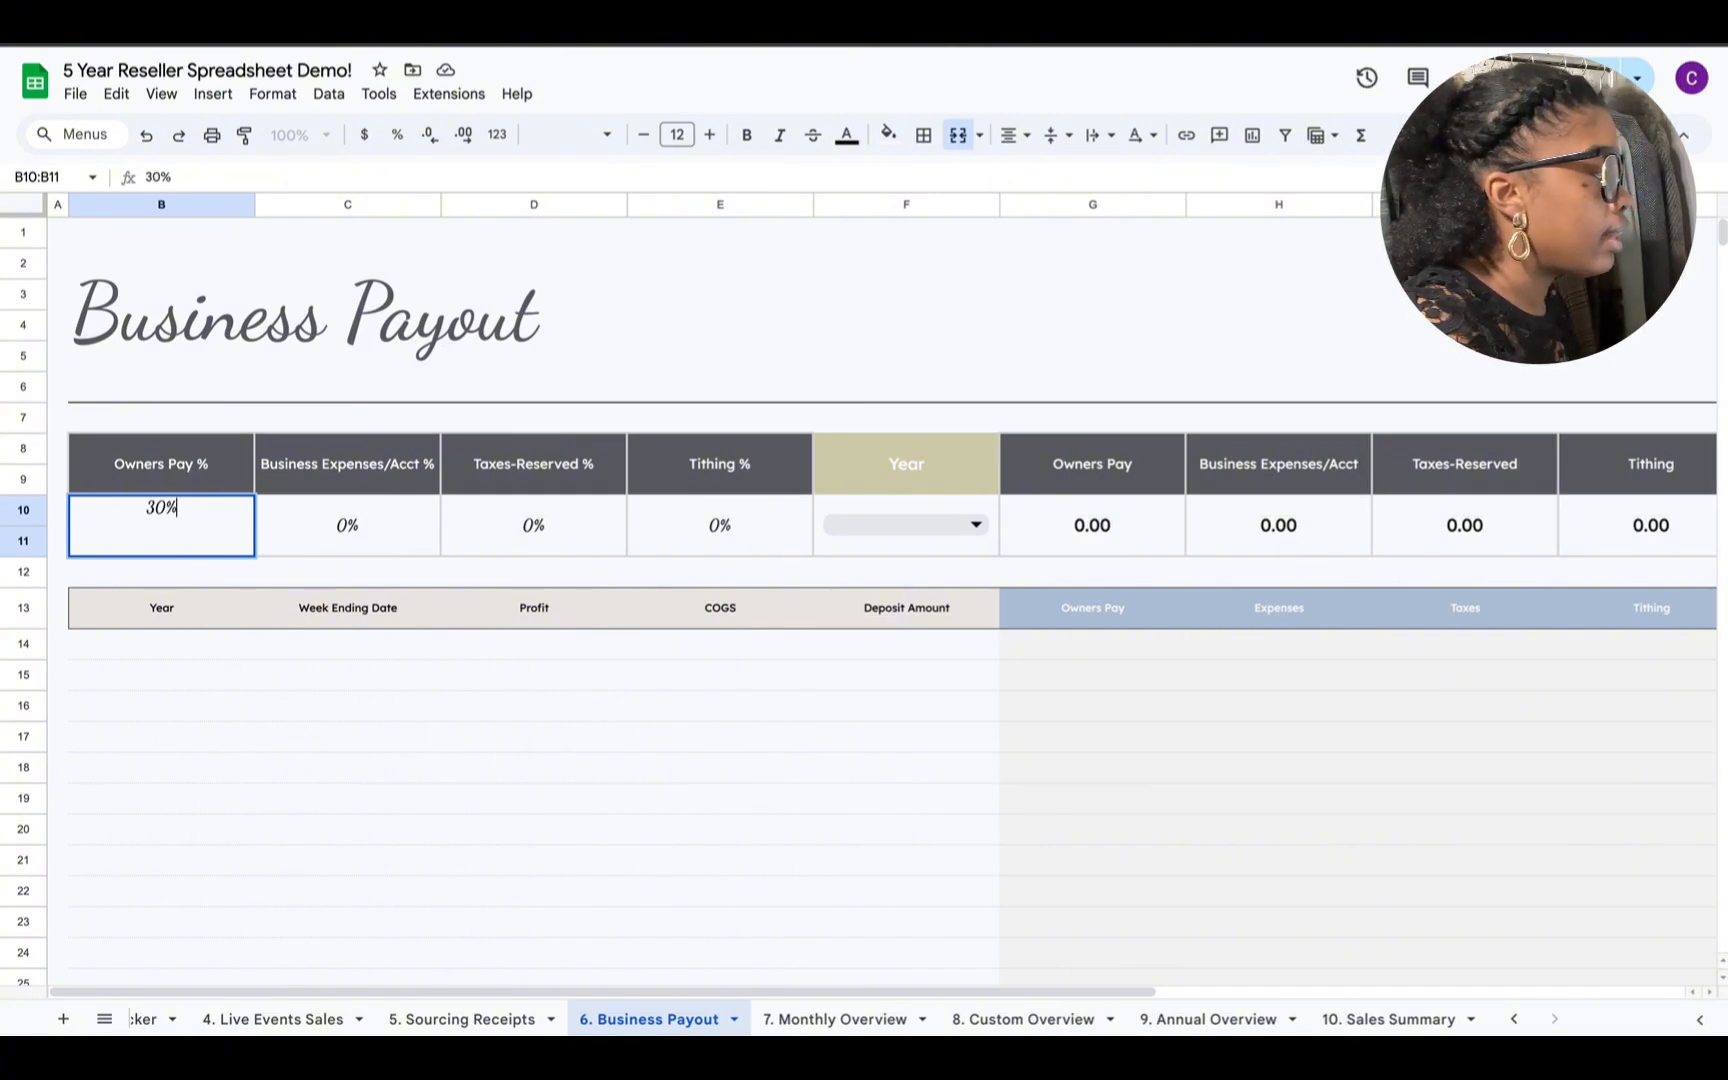
key("Return")
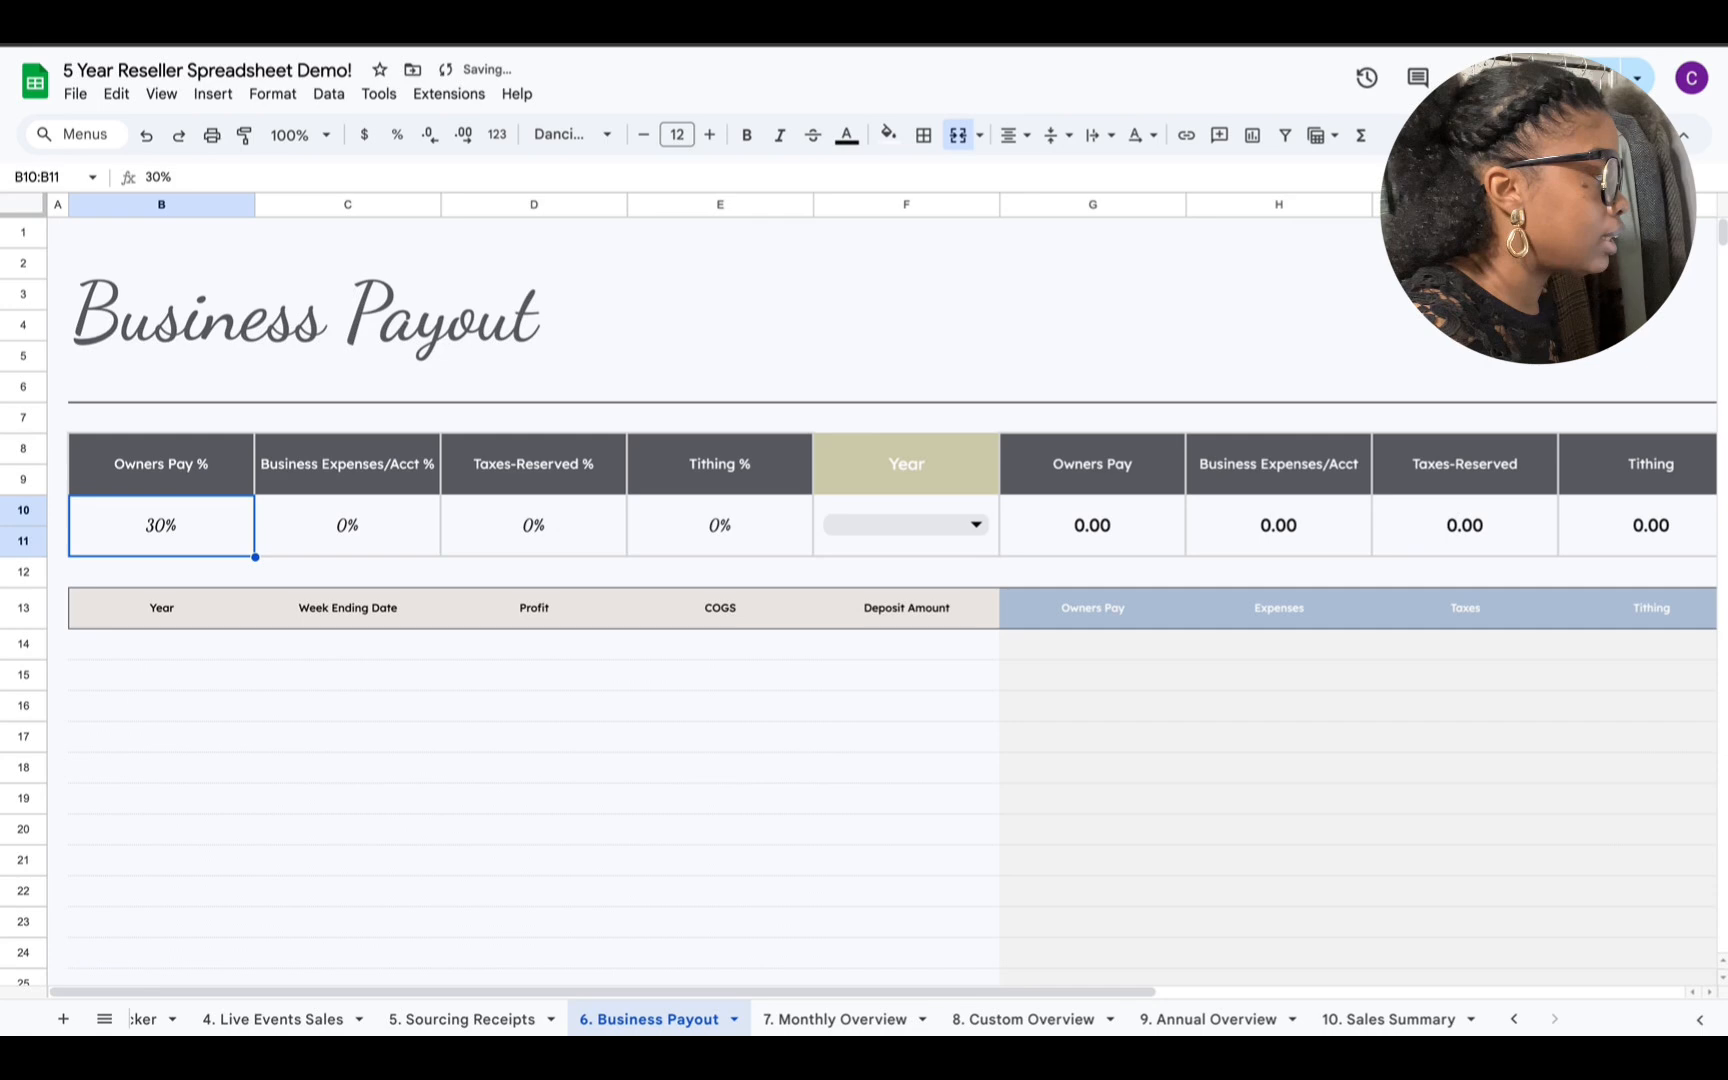
Step: Set the Business Expenses/Acct percentage to 30% in the Business Payout sheet
left_click(371, 530)
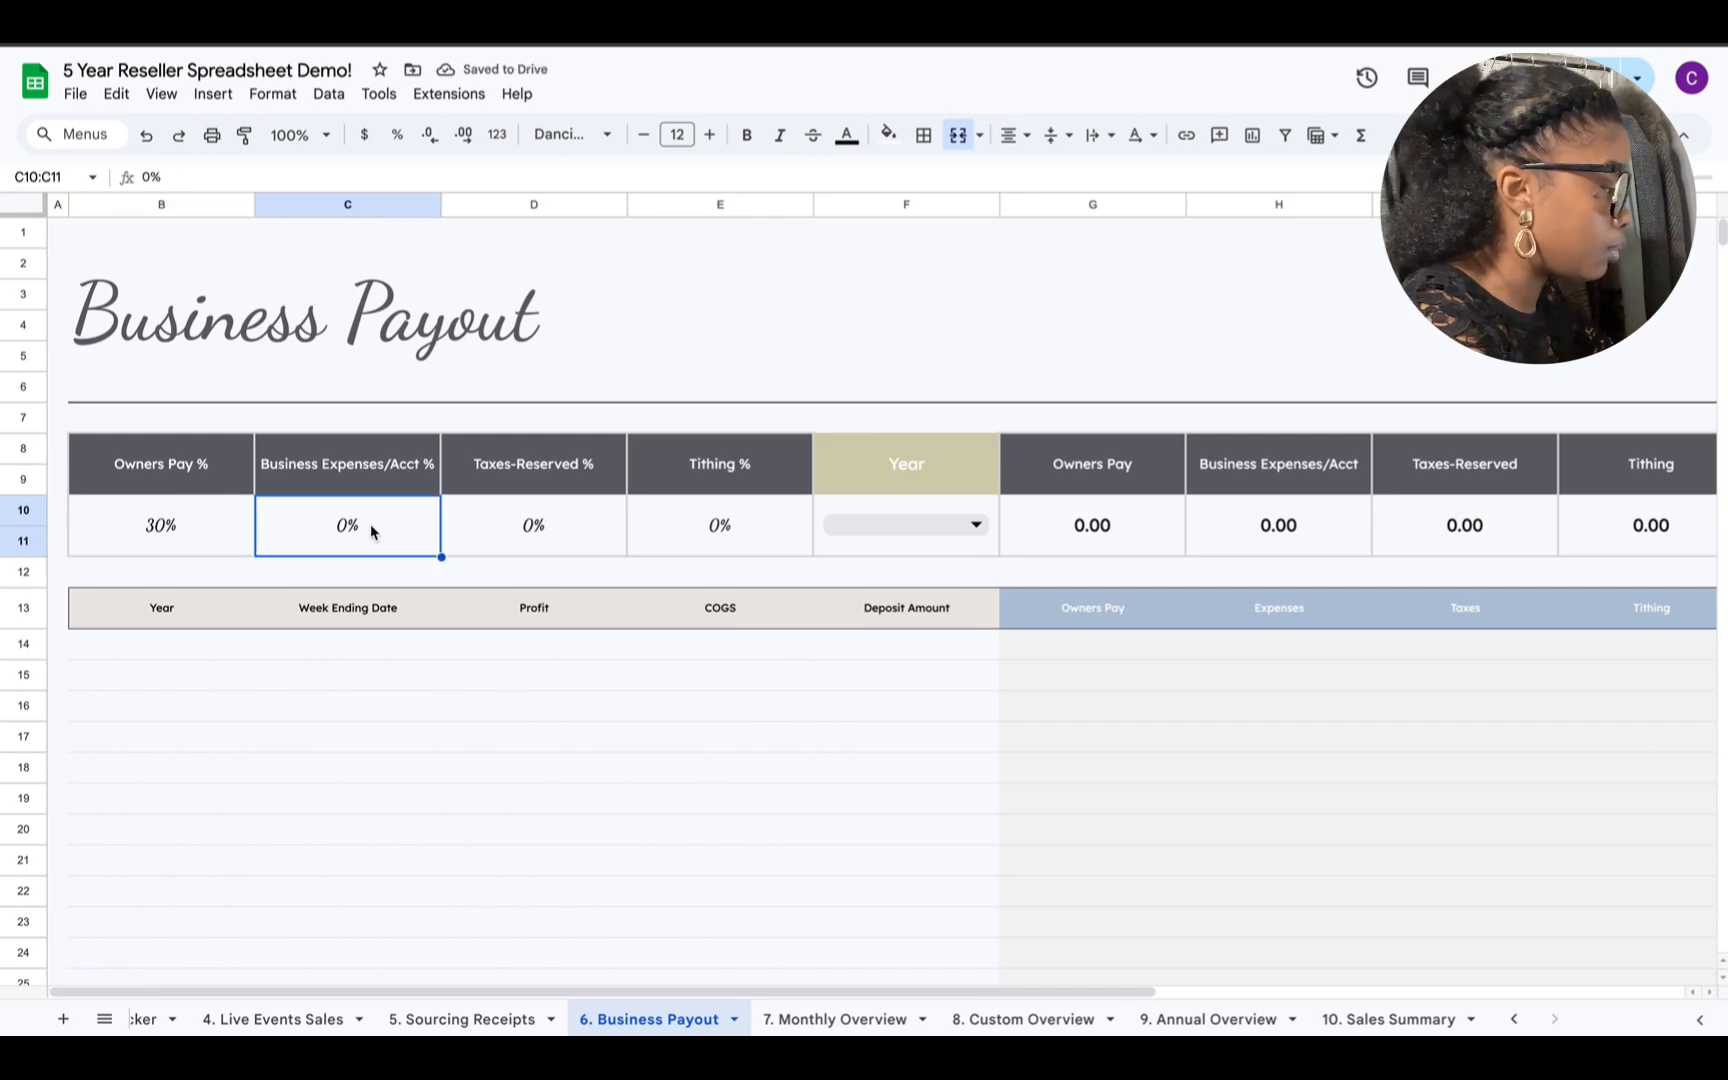
key("Delete")
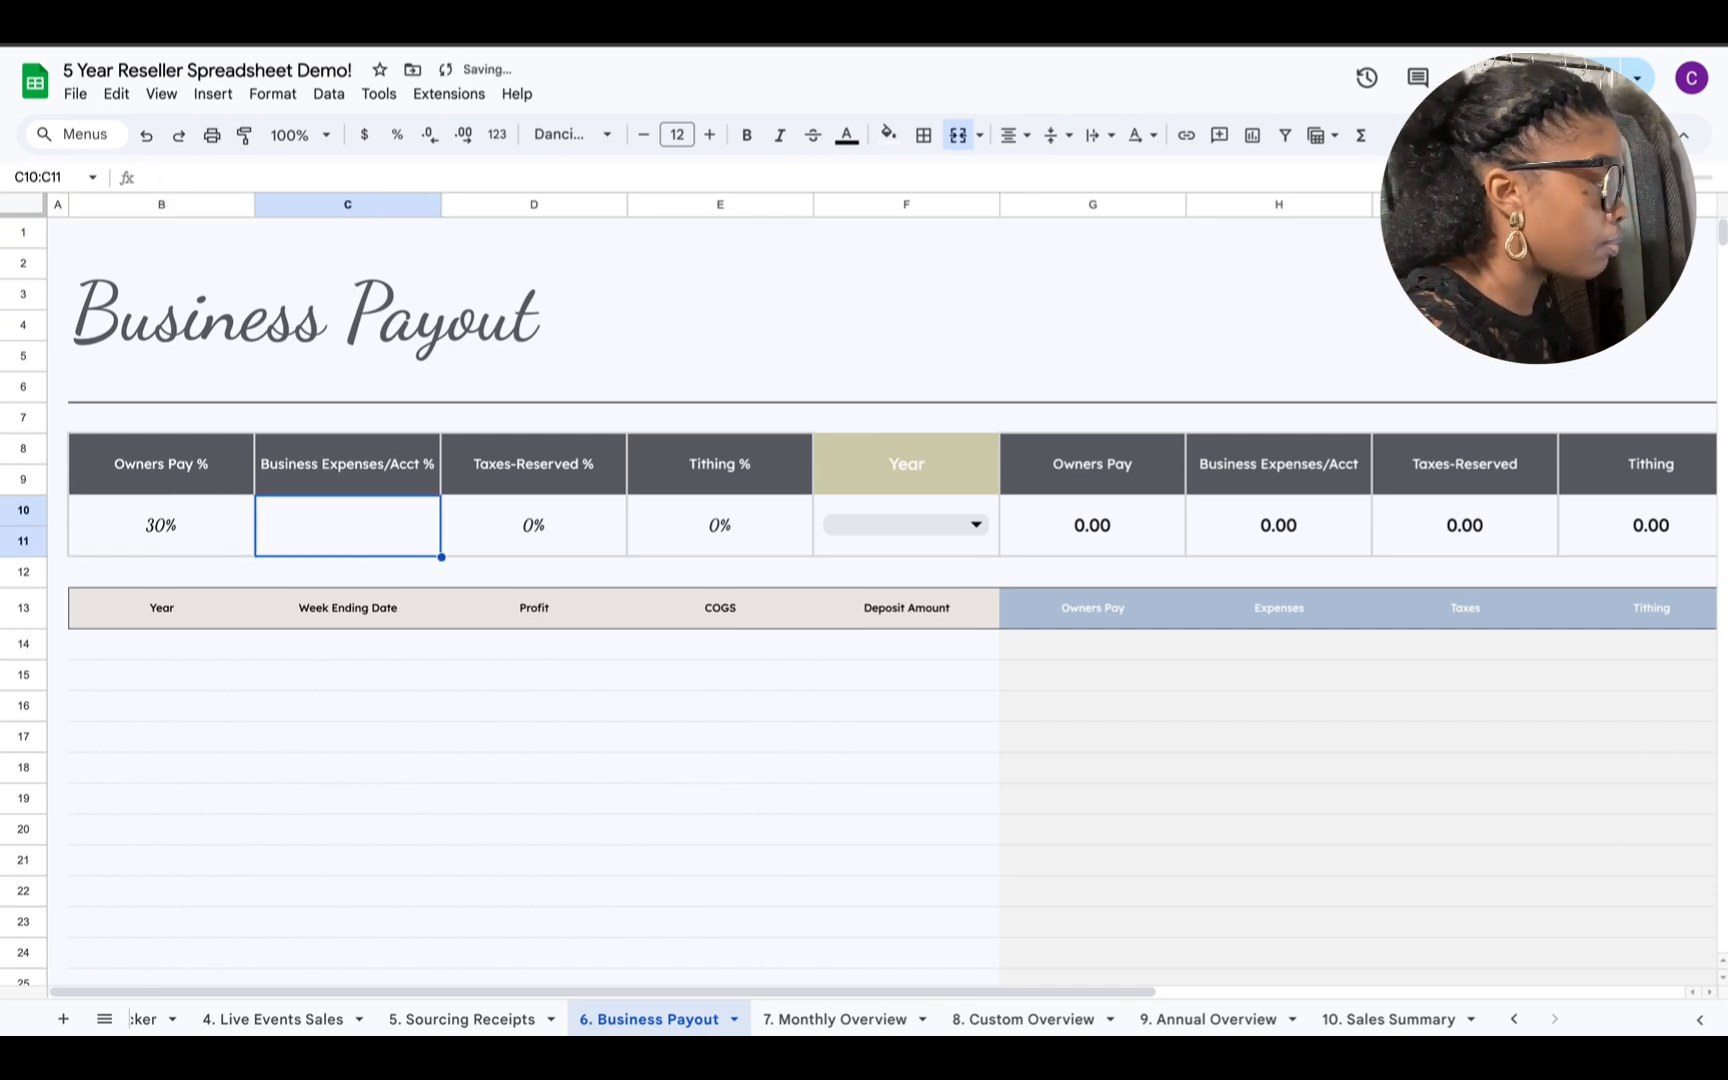
type("30%%")
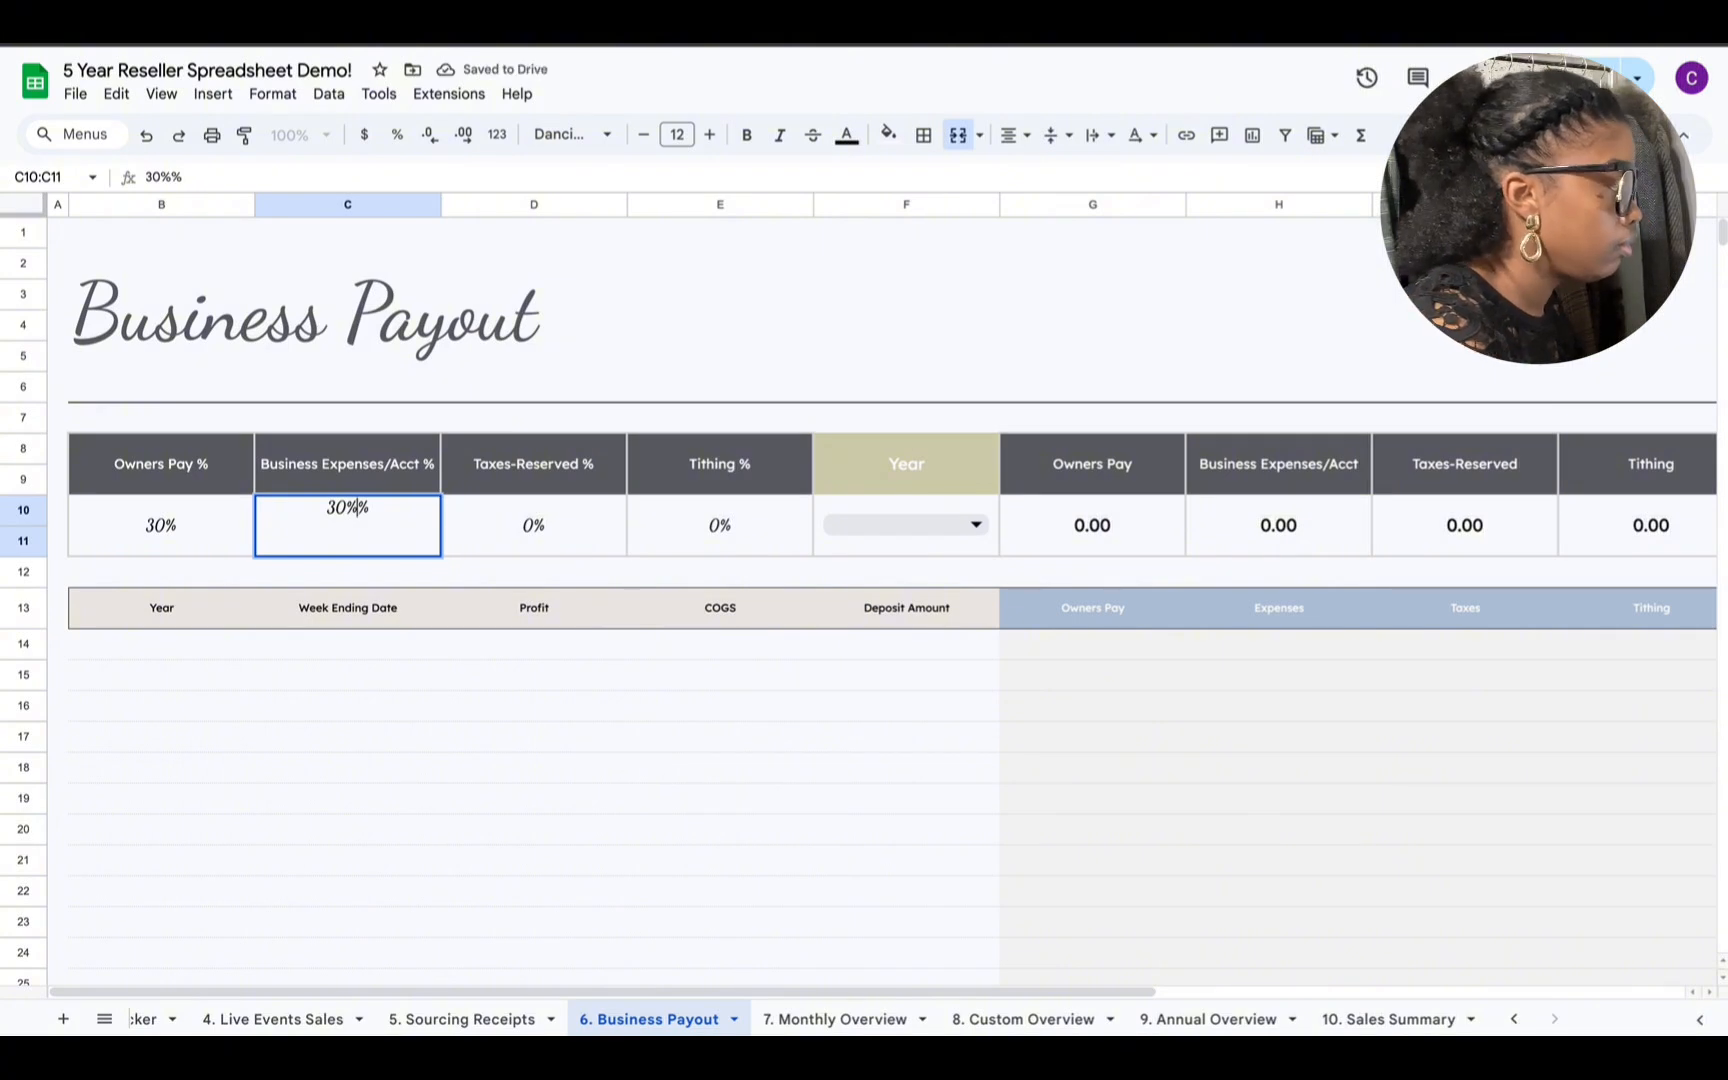
key("BackSpace")
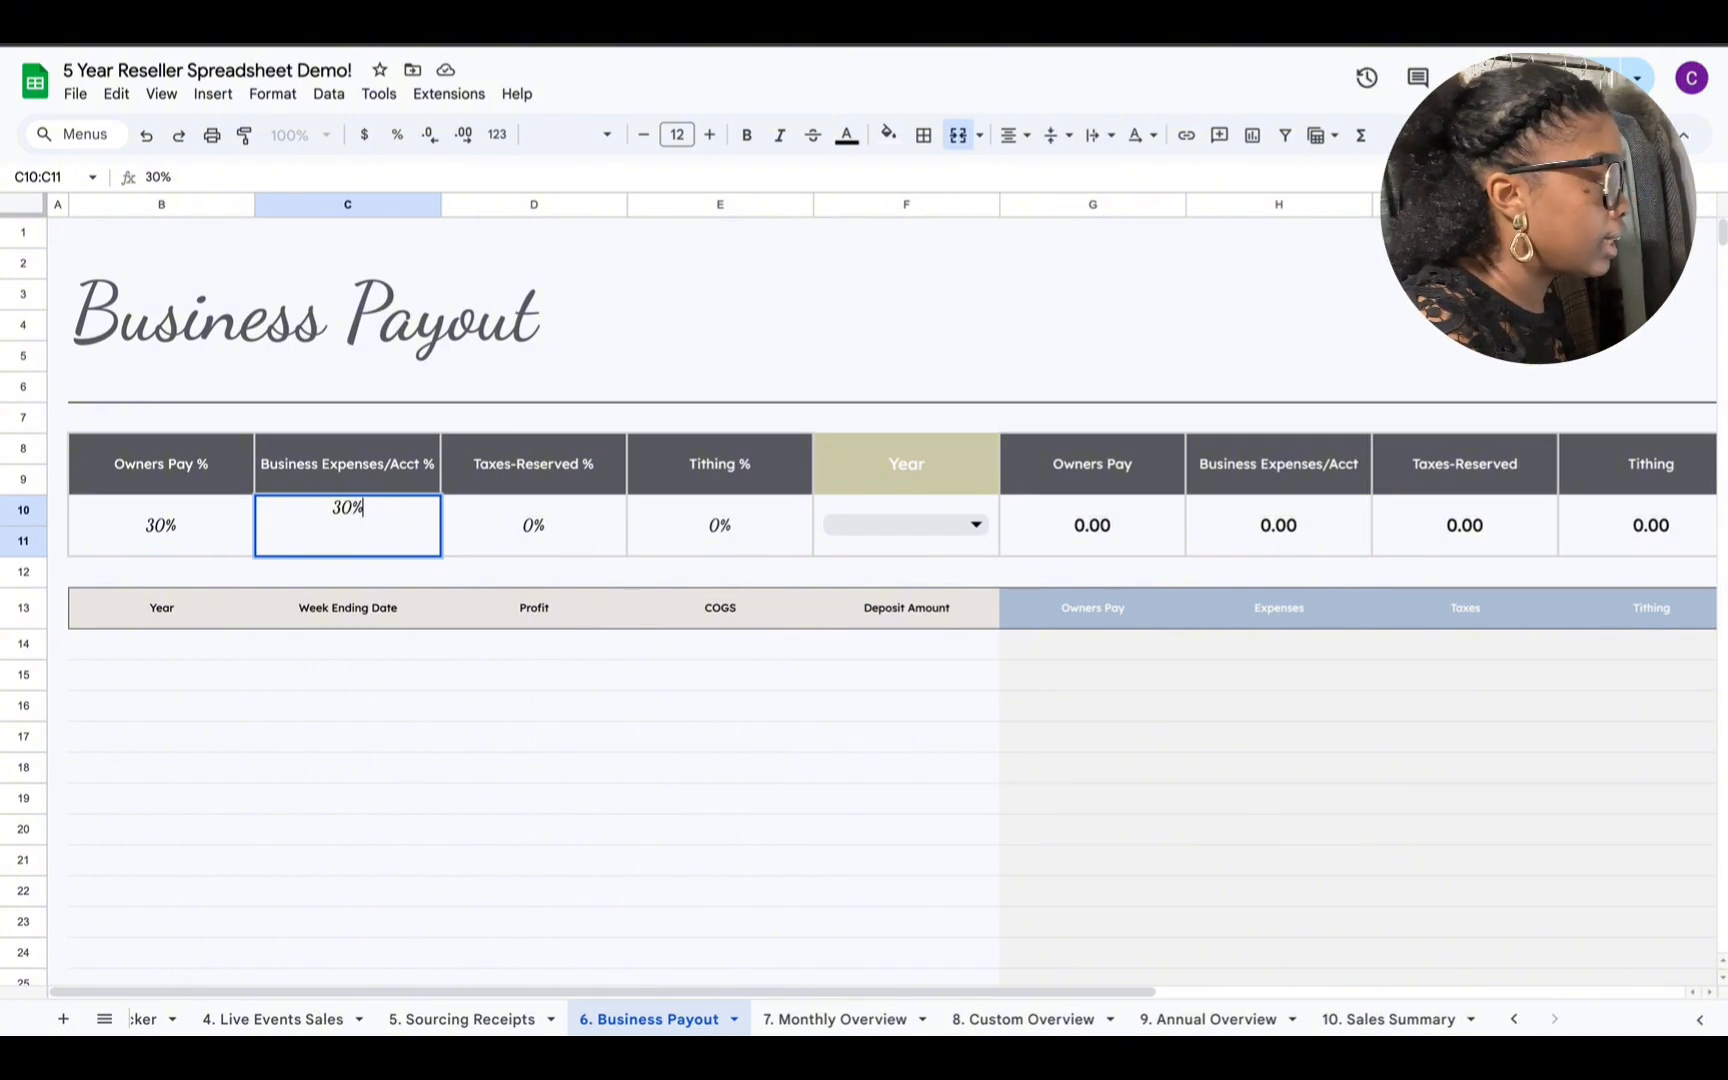
key("Return")
Step: Set the Taxes-Reserved percentage to 20% in the Business Payout sheet
left_click(546, 536)
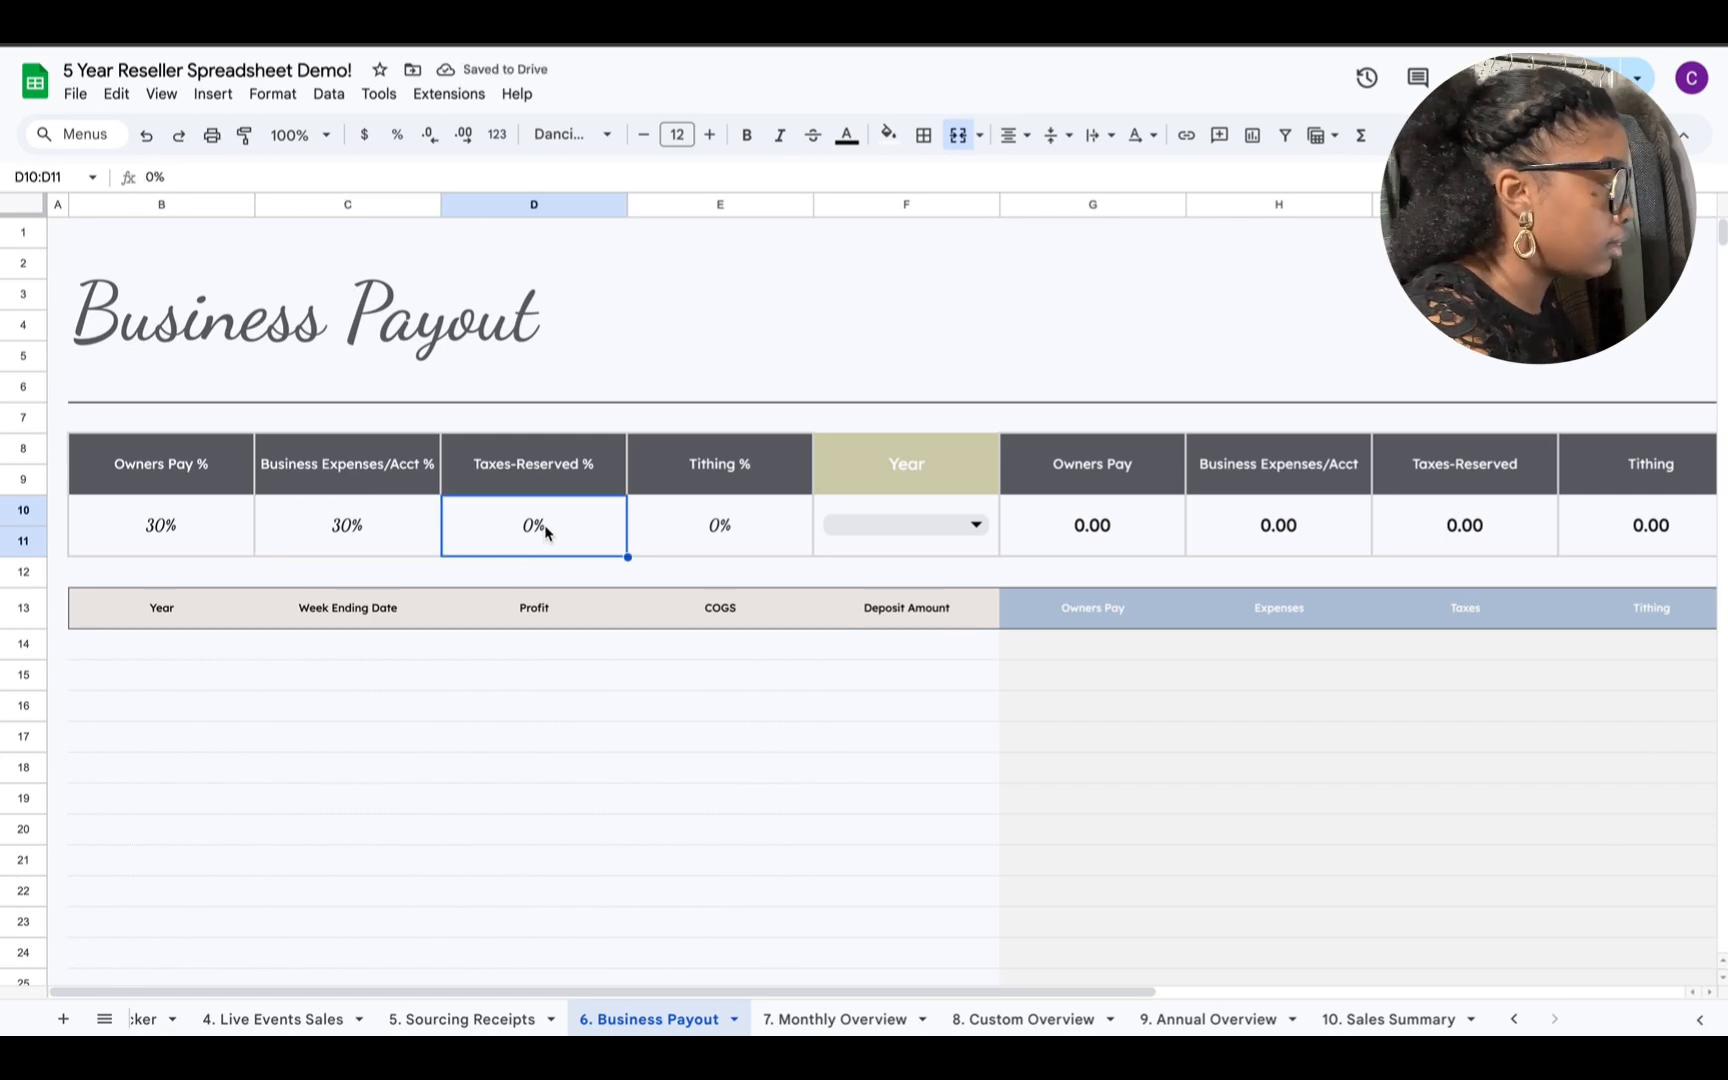
double_click(545, 533)
key("BackSpace")
key("BackSpace")
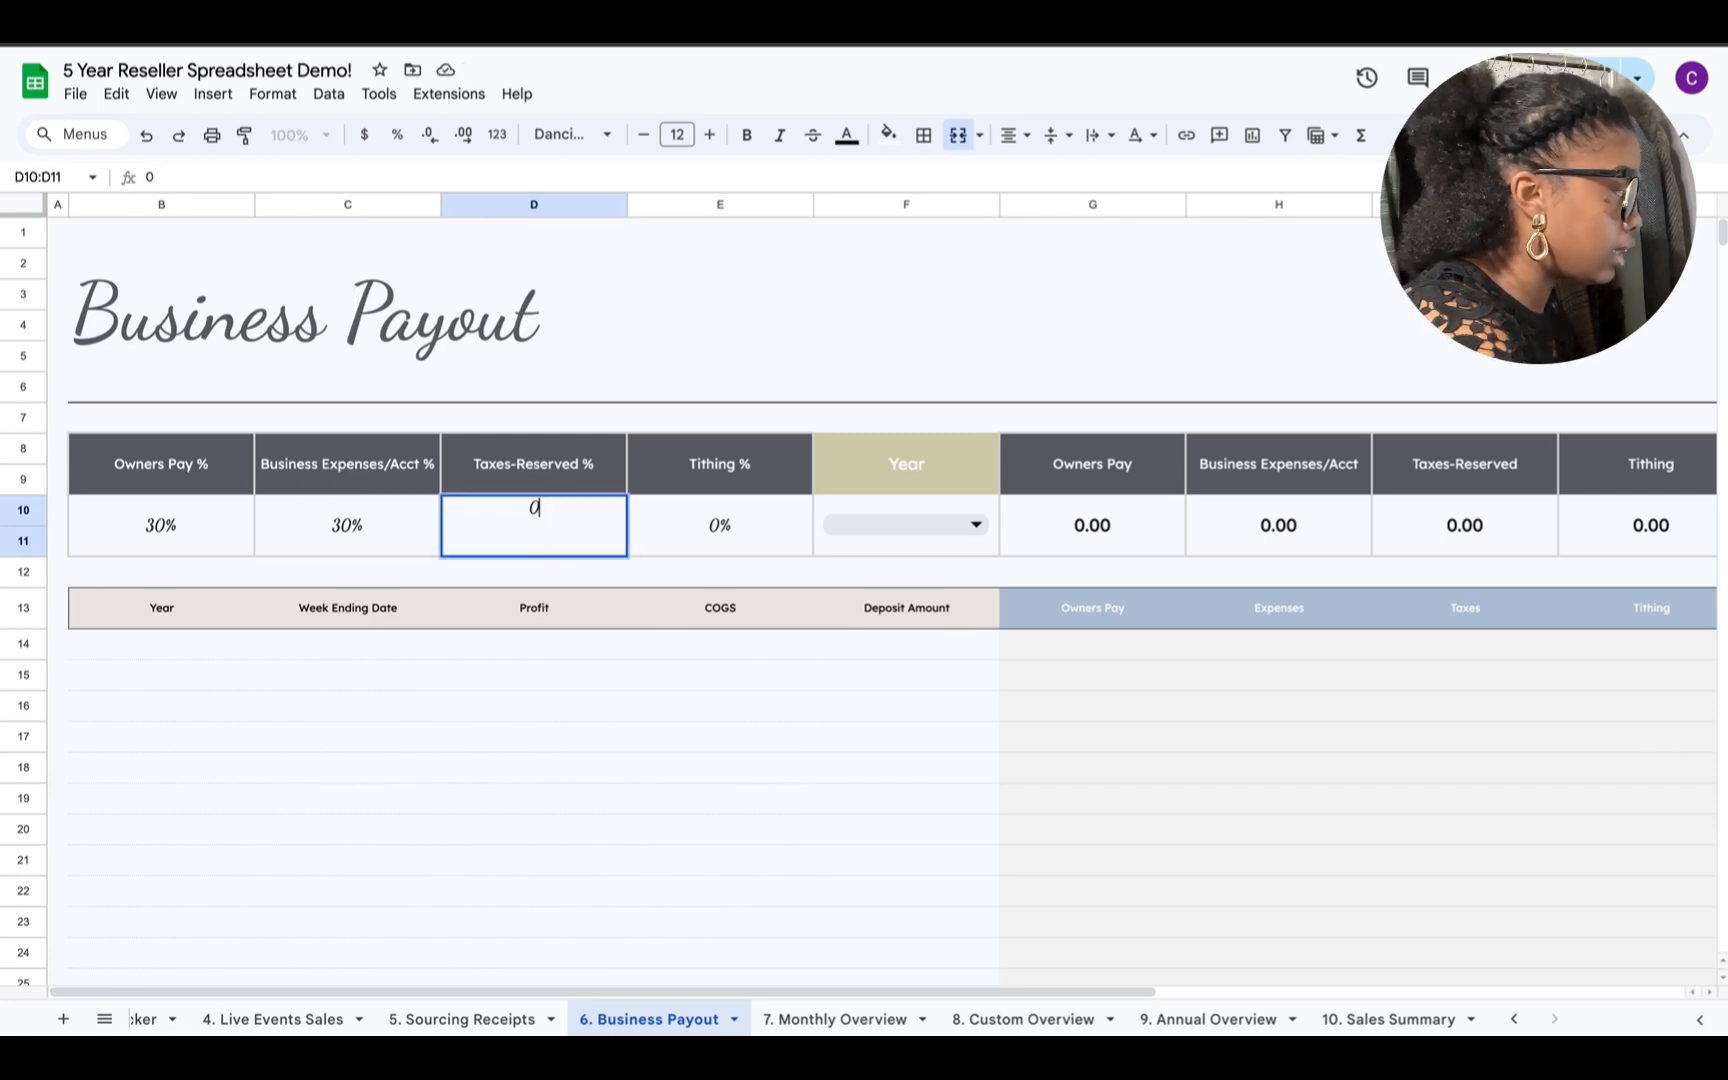
type("20")
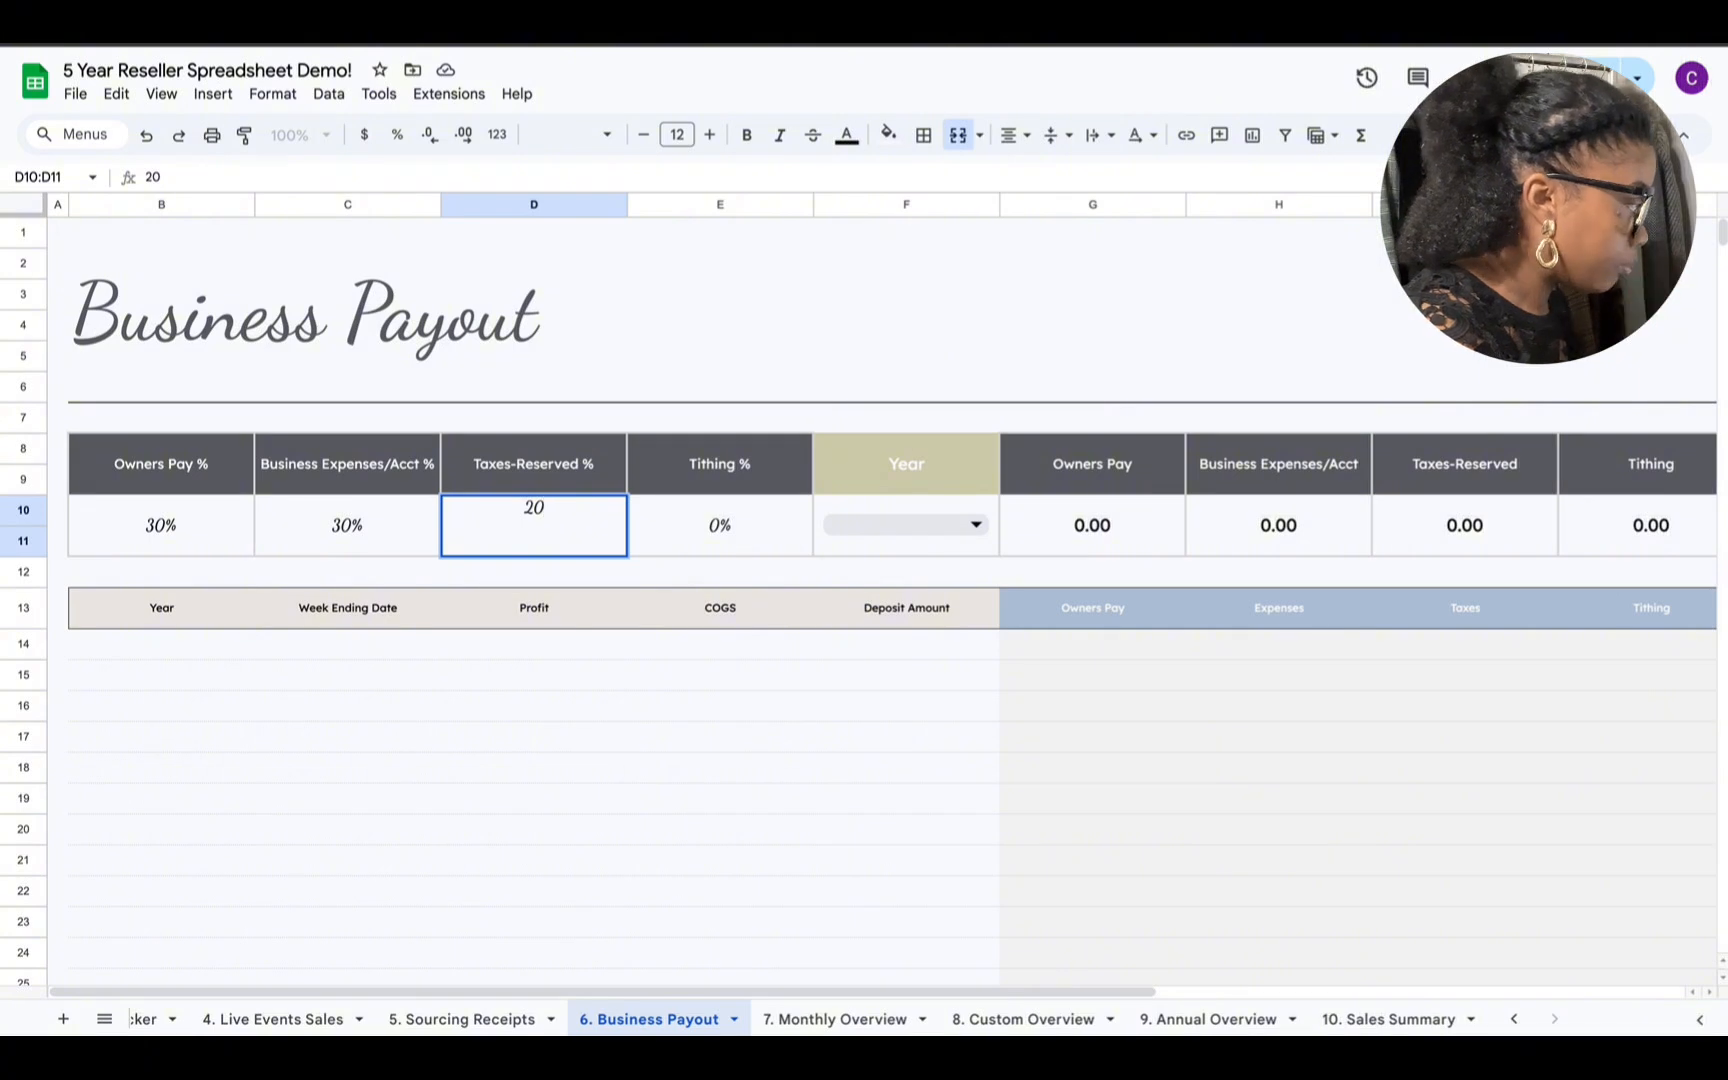
type("%")
key("Return")
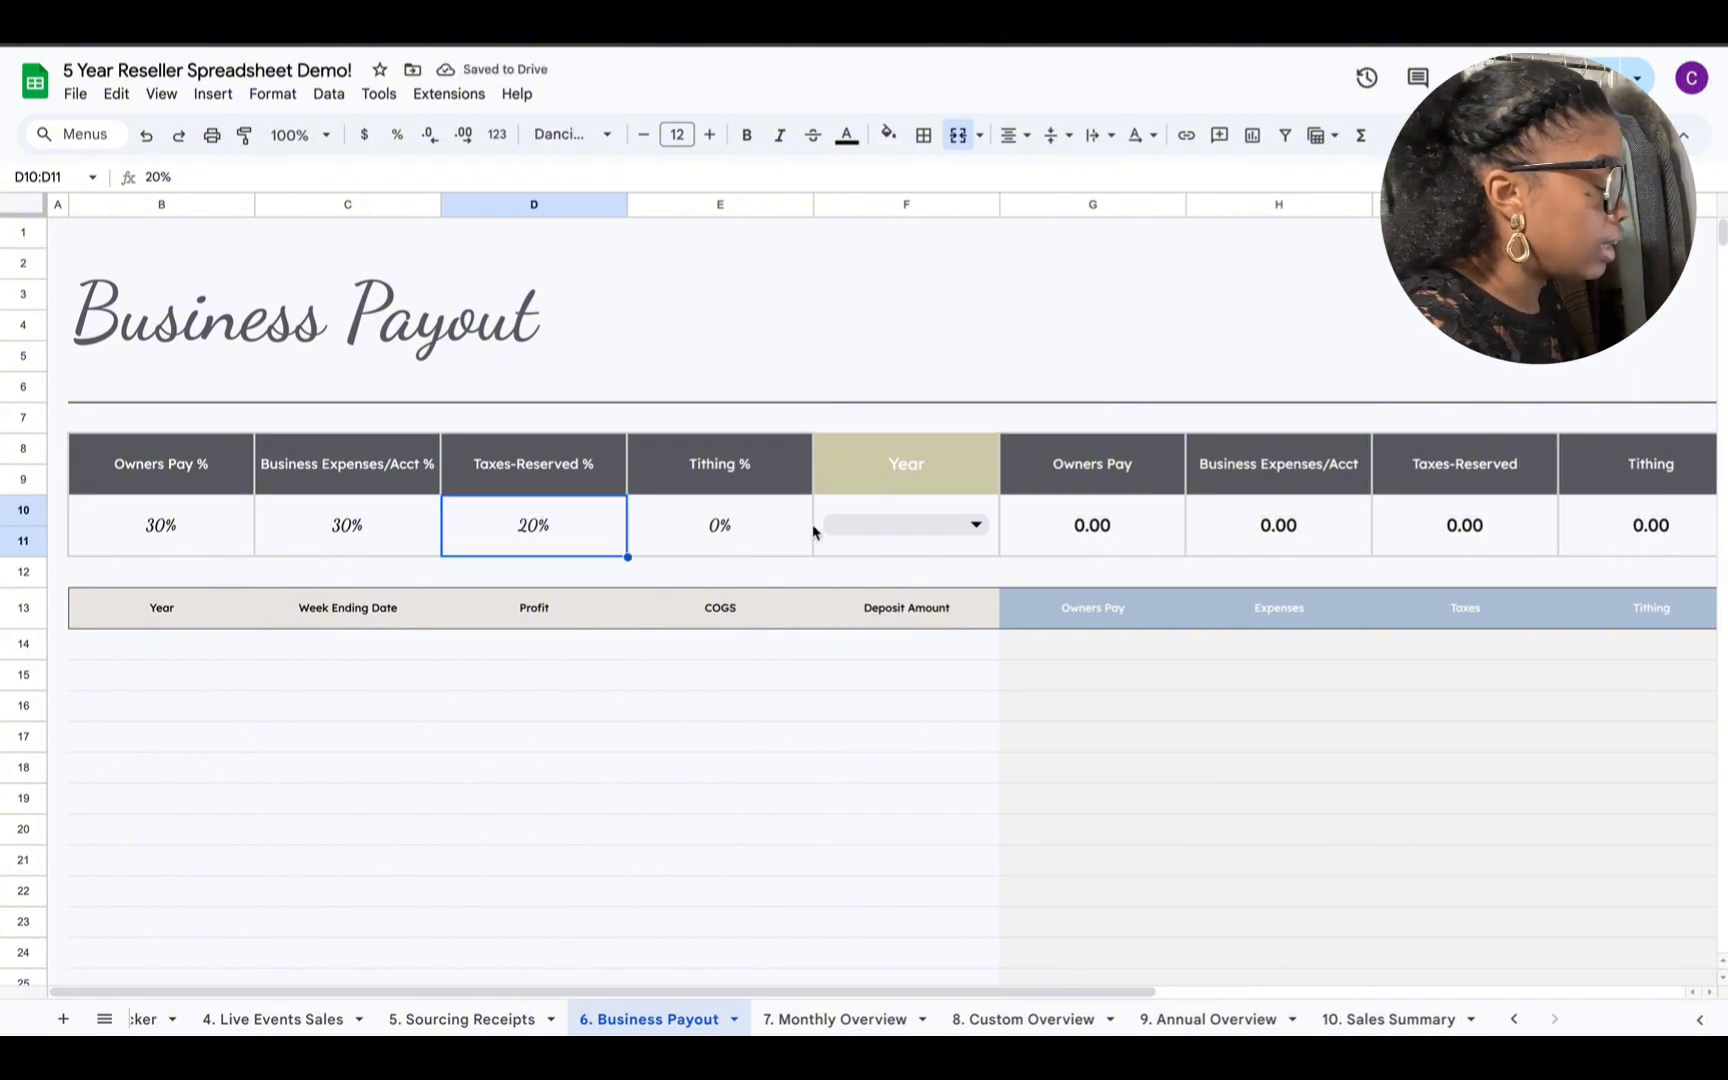
Step: Set the Tithing percentage to 20% in the Business Payout sheet
double_click(738, 532)
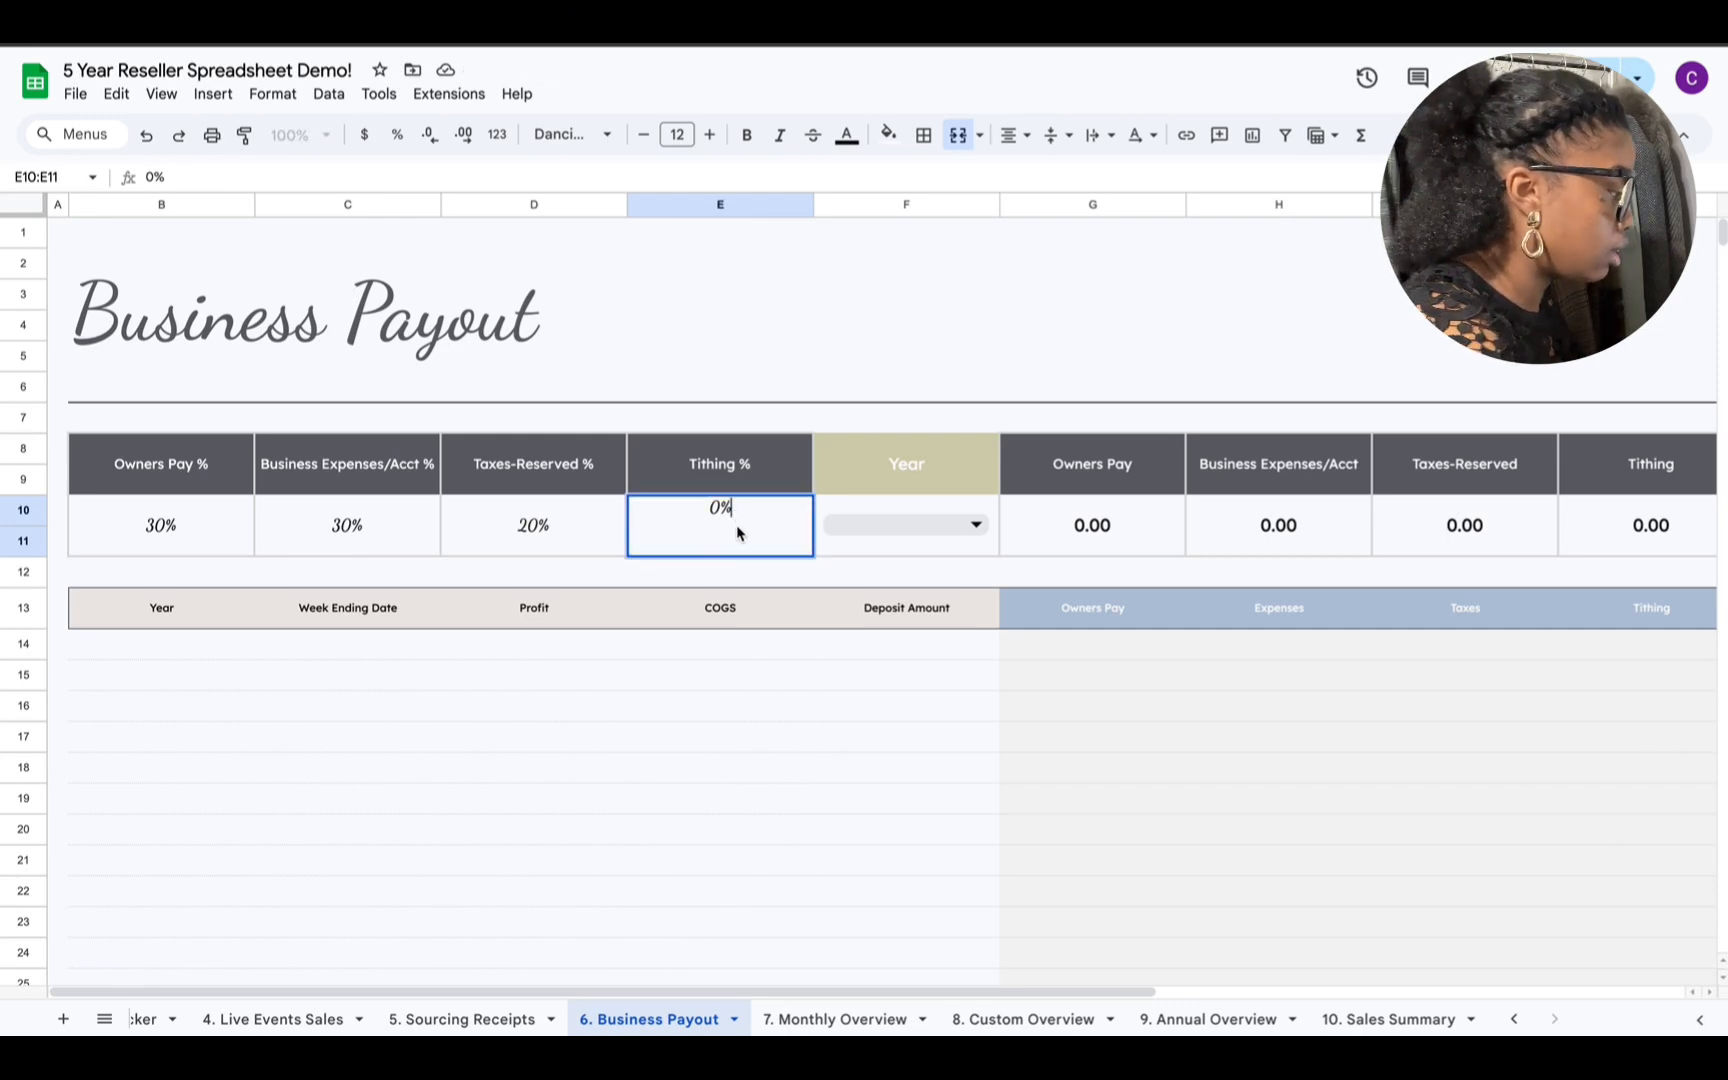
key("BackSpace")
key("BackSpace")
type("20")
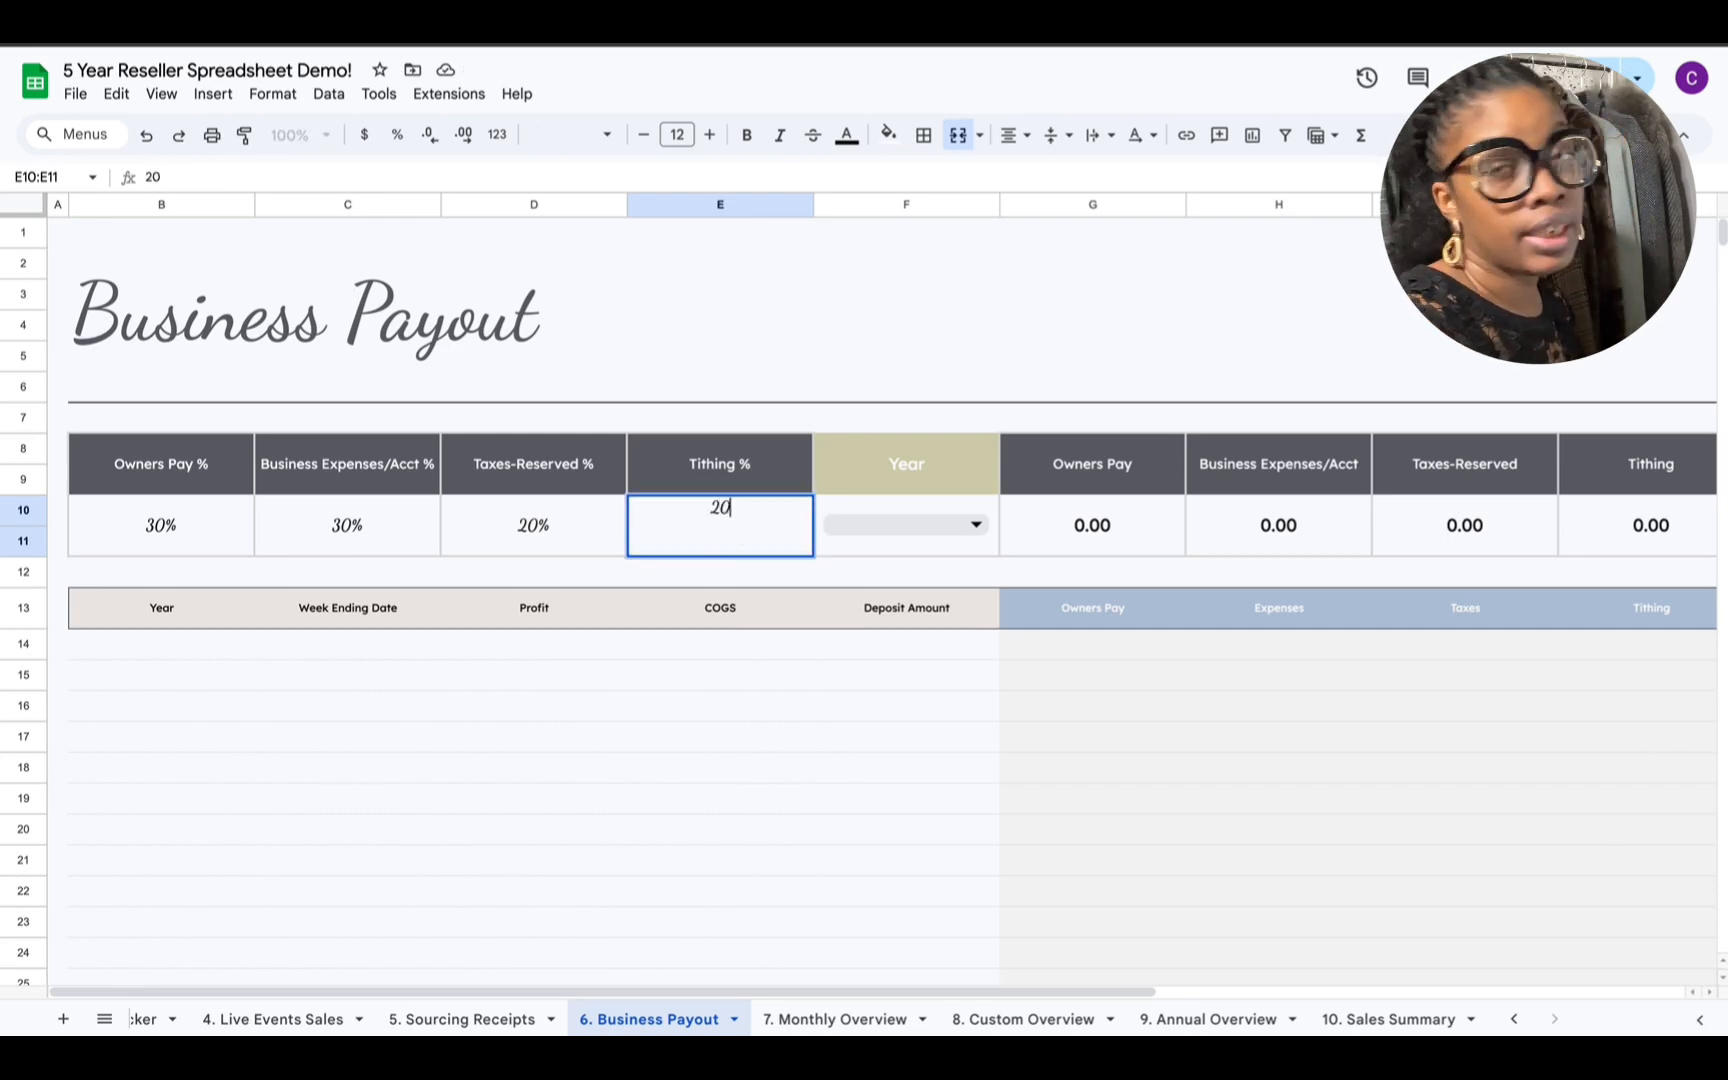
type("%")
key("Return")
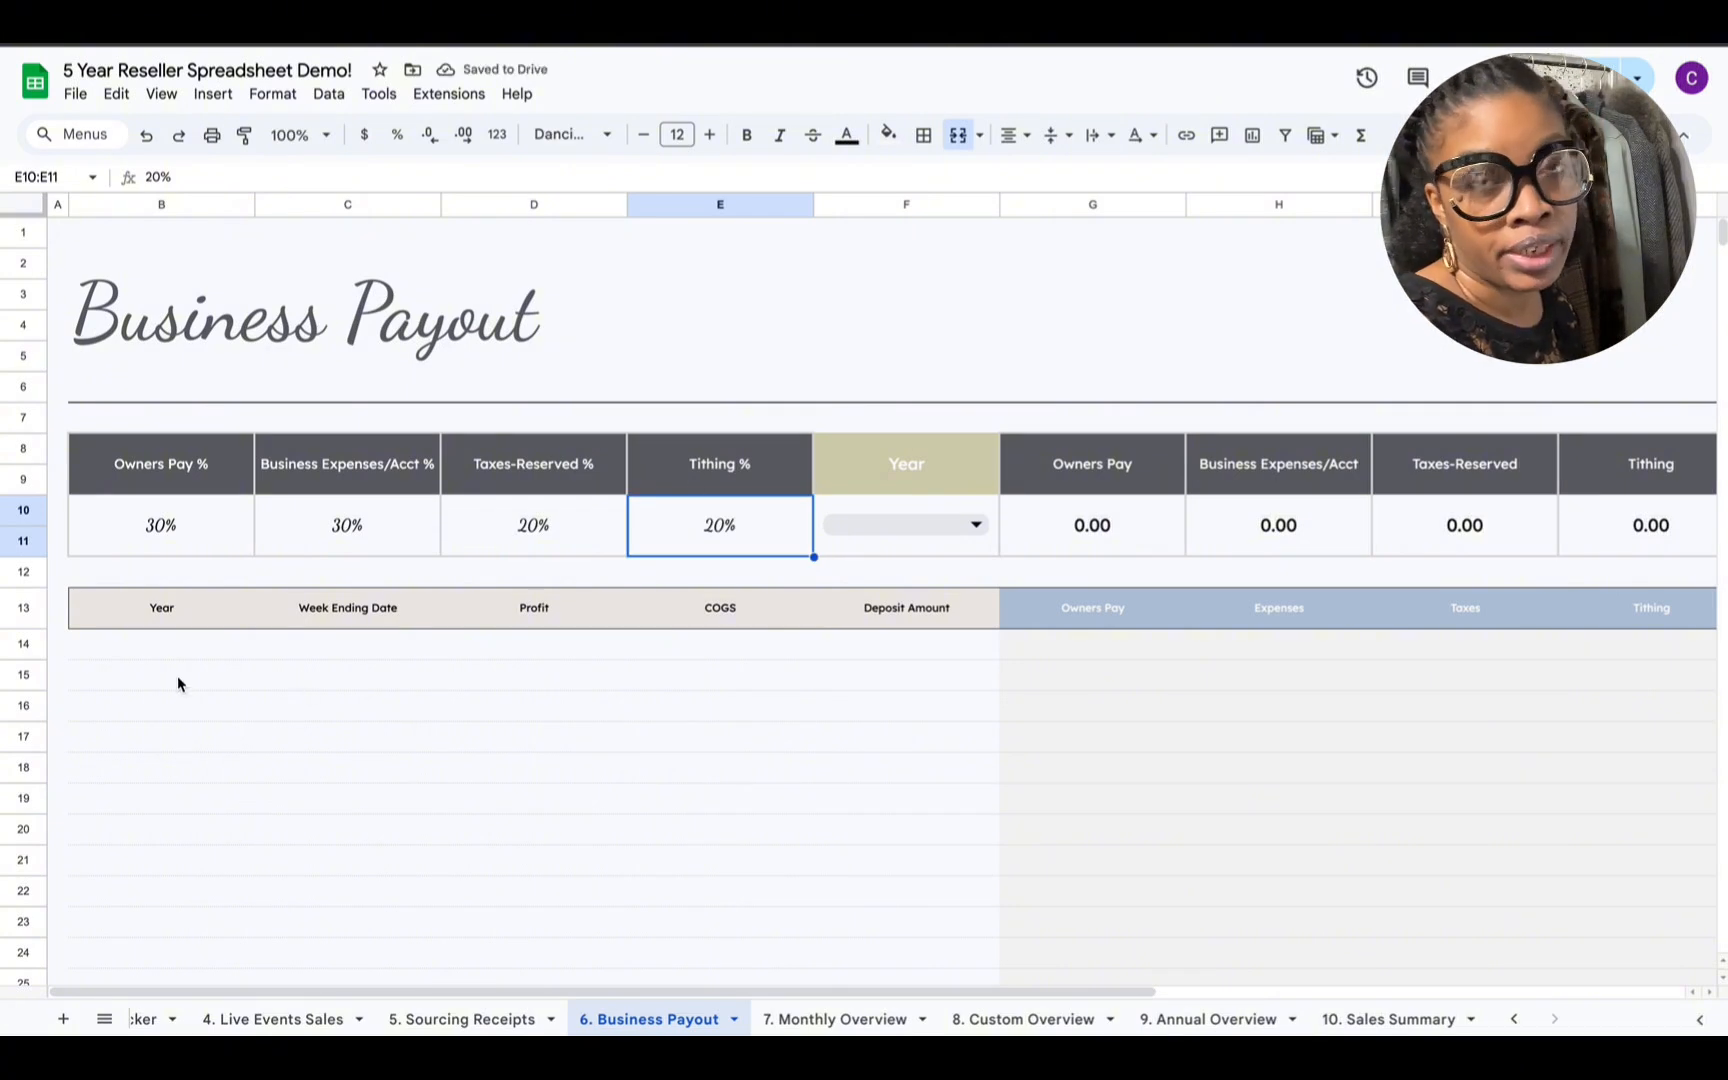
double_click(724, 510)
key("Return")
Step: Start a payout entry in row 14 with year 2025 and week ending date "9th Jan"
left_click(147, 657)
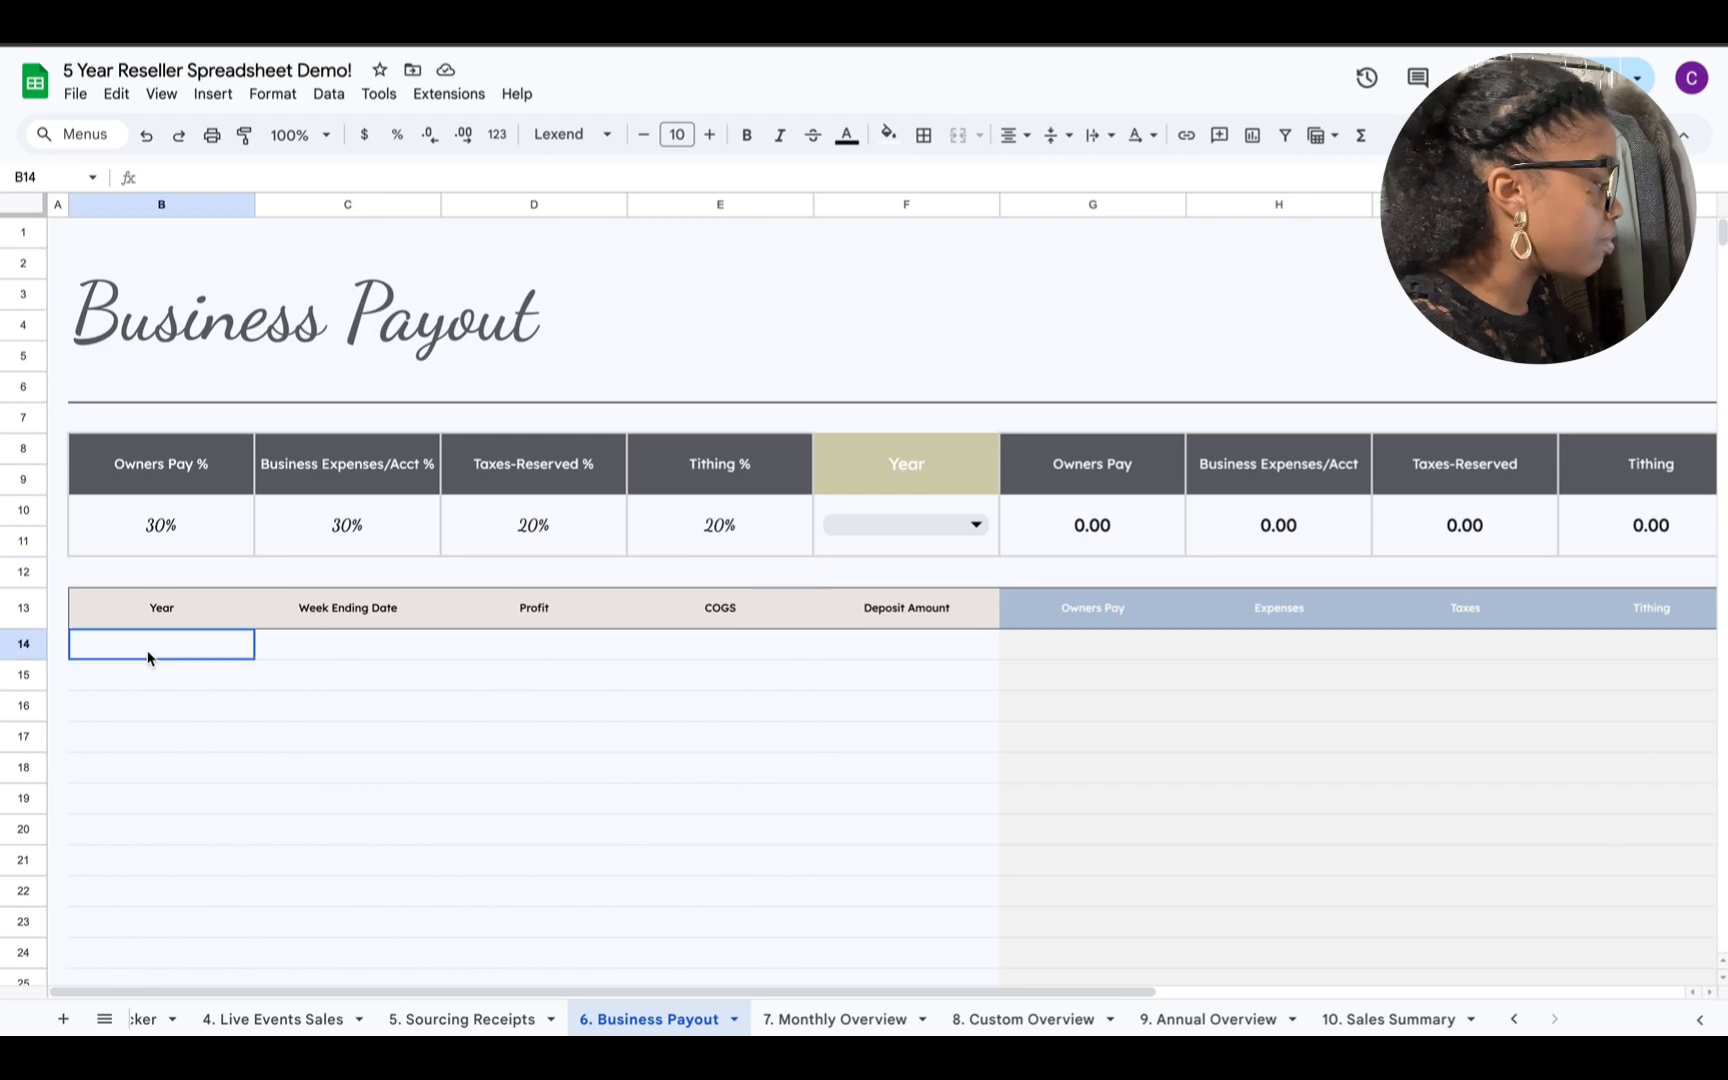
type("2020")
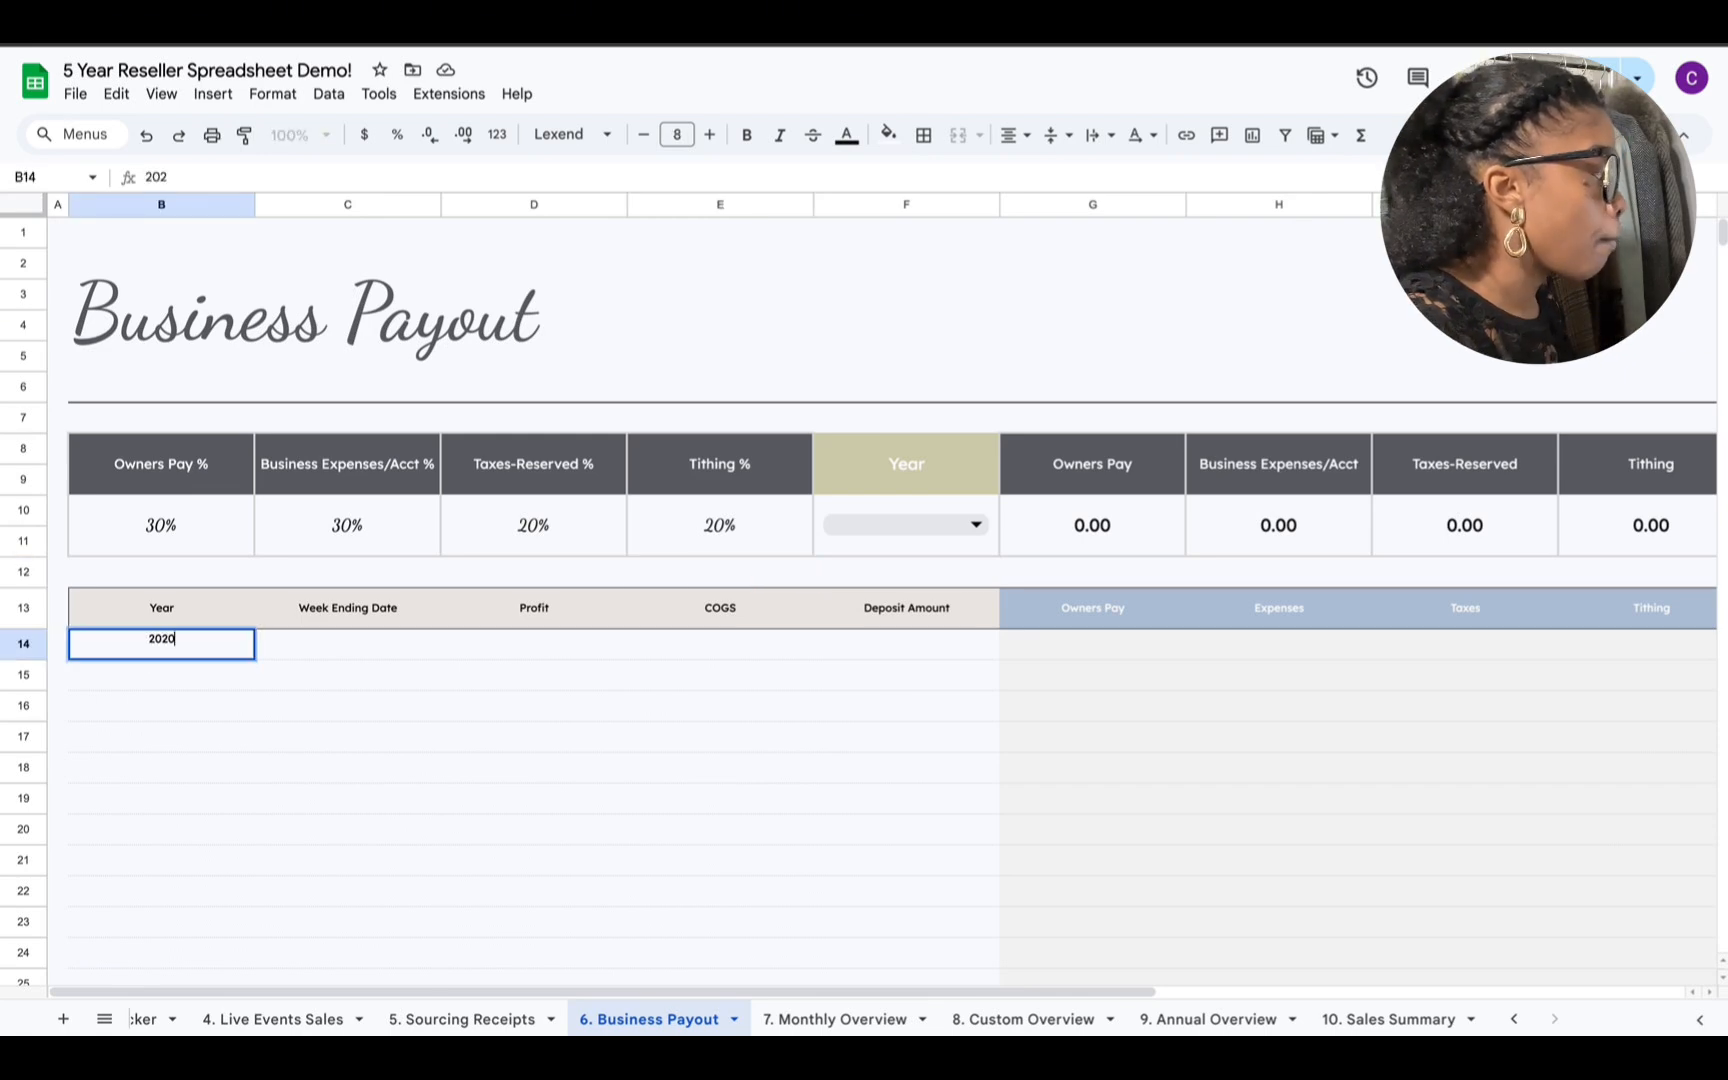
key("BackSpace")
type("5")
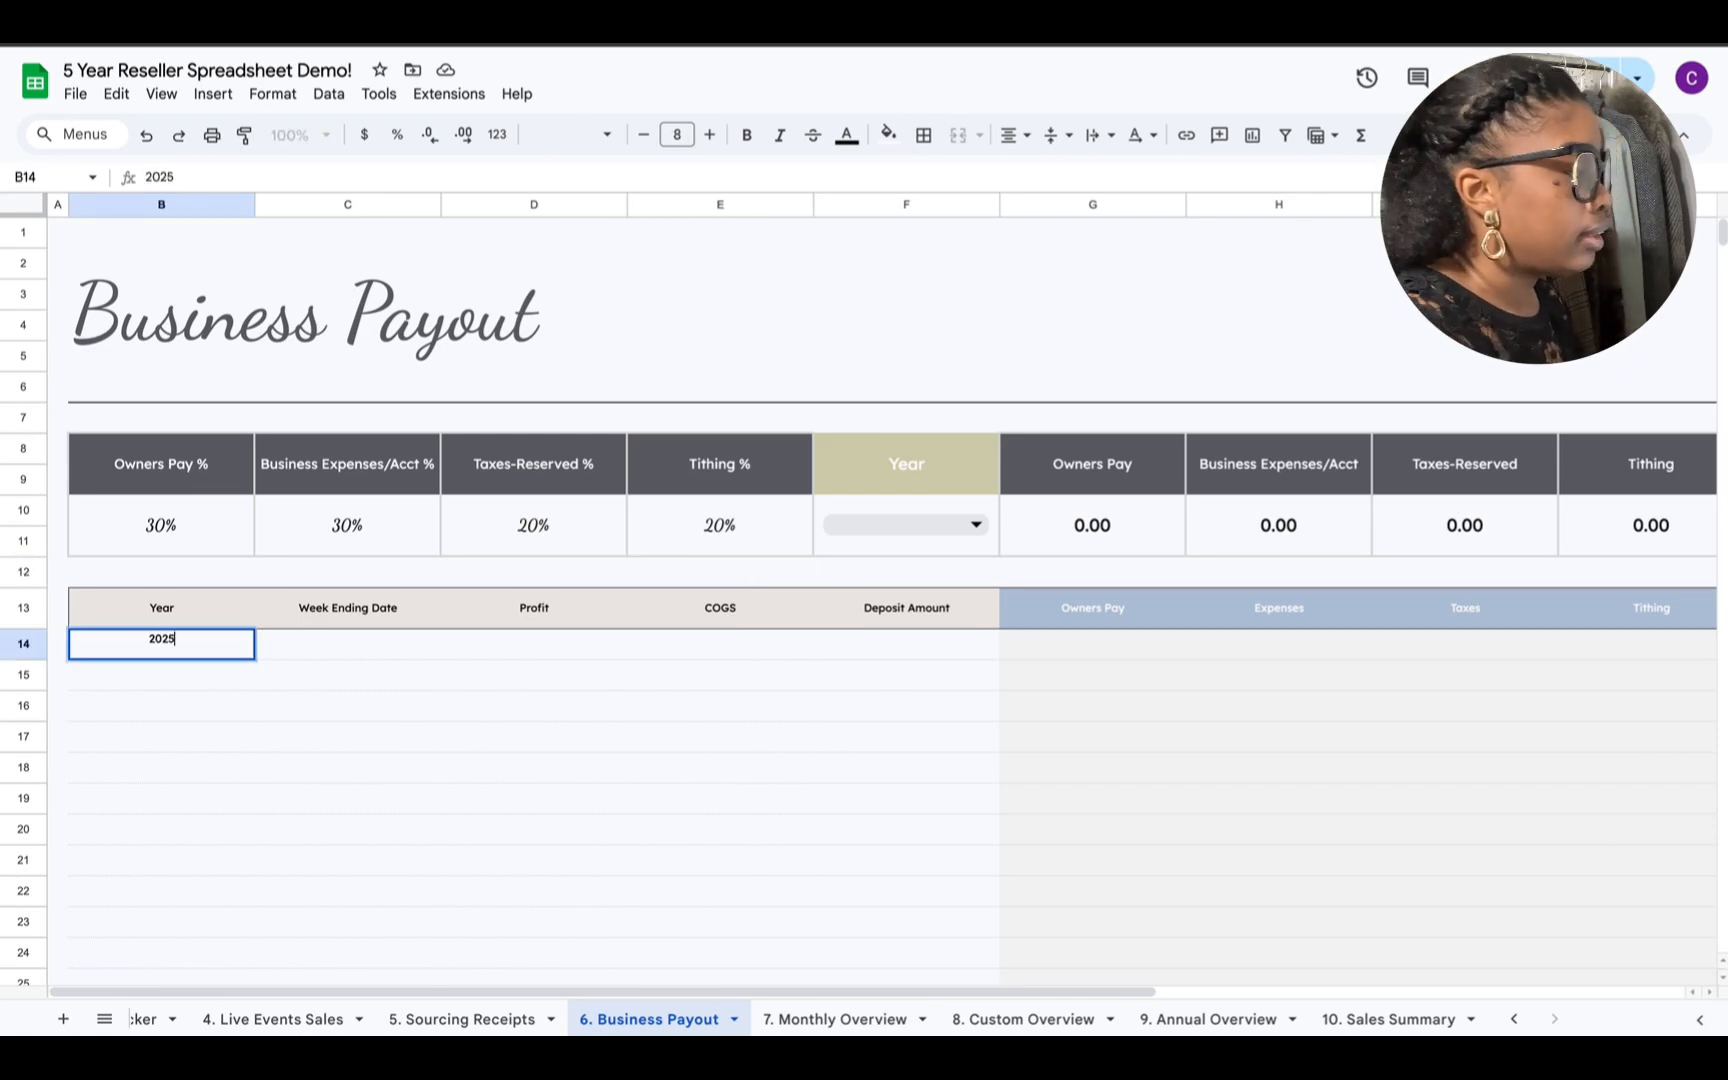
left_click(294, 650)
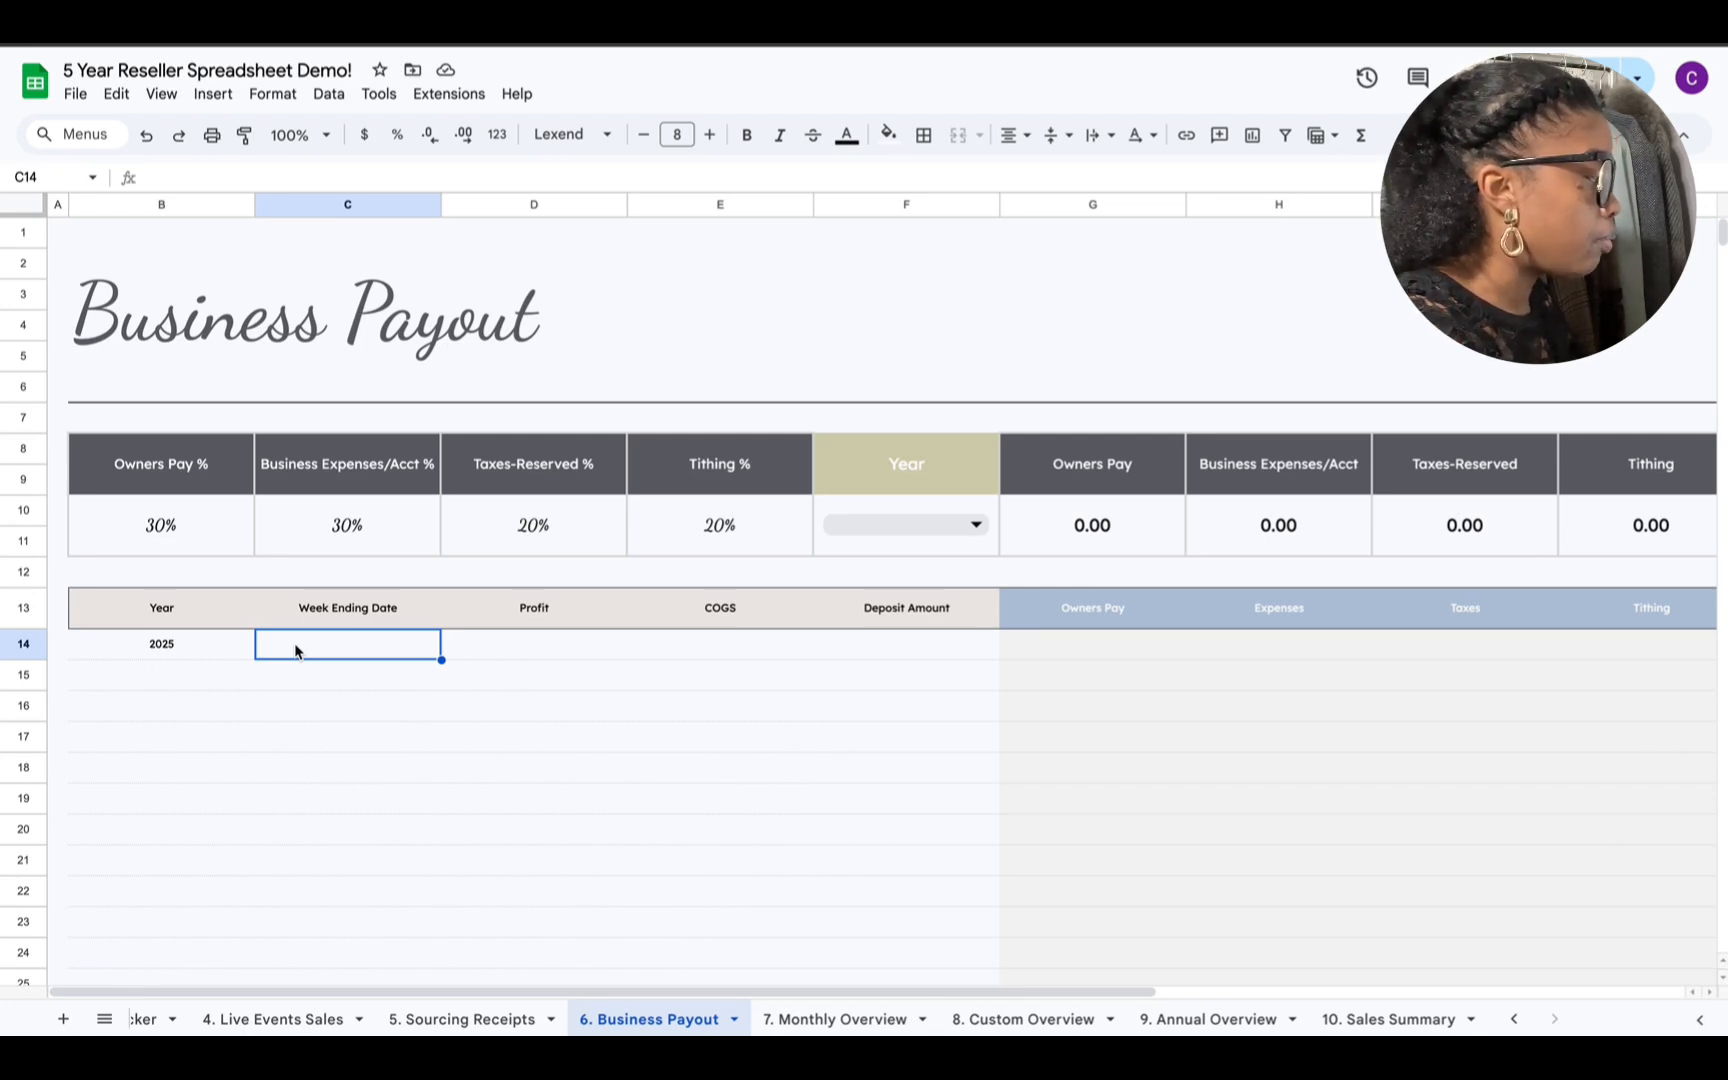
type("9th")
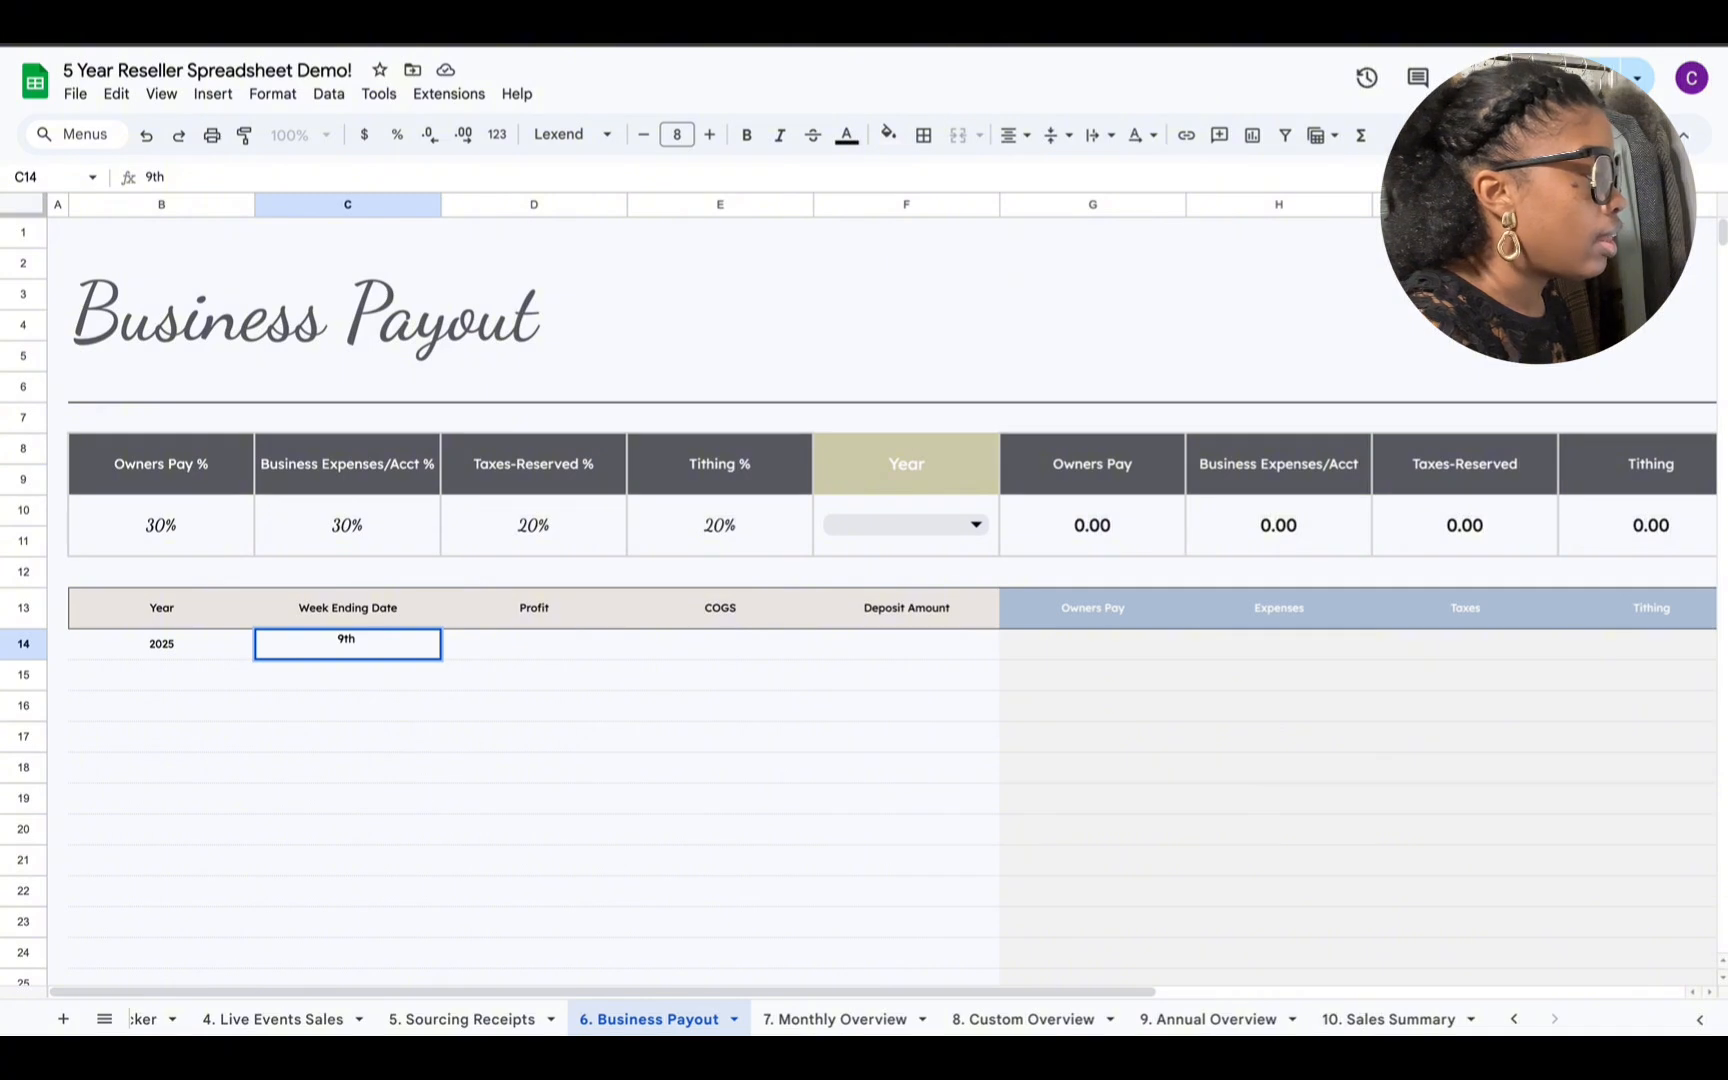
type(" Jan")
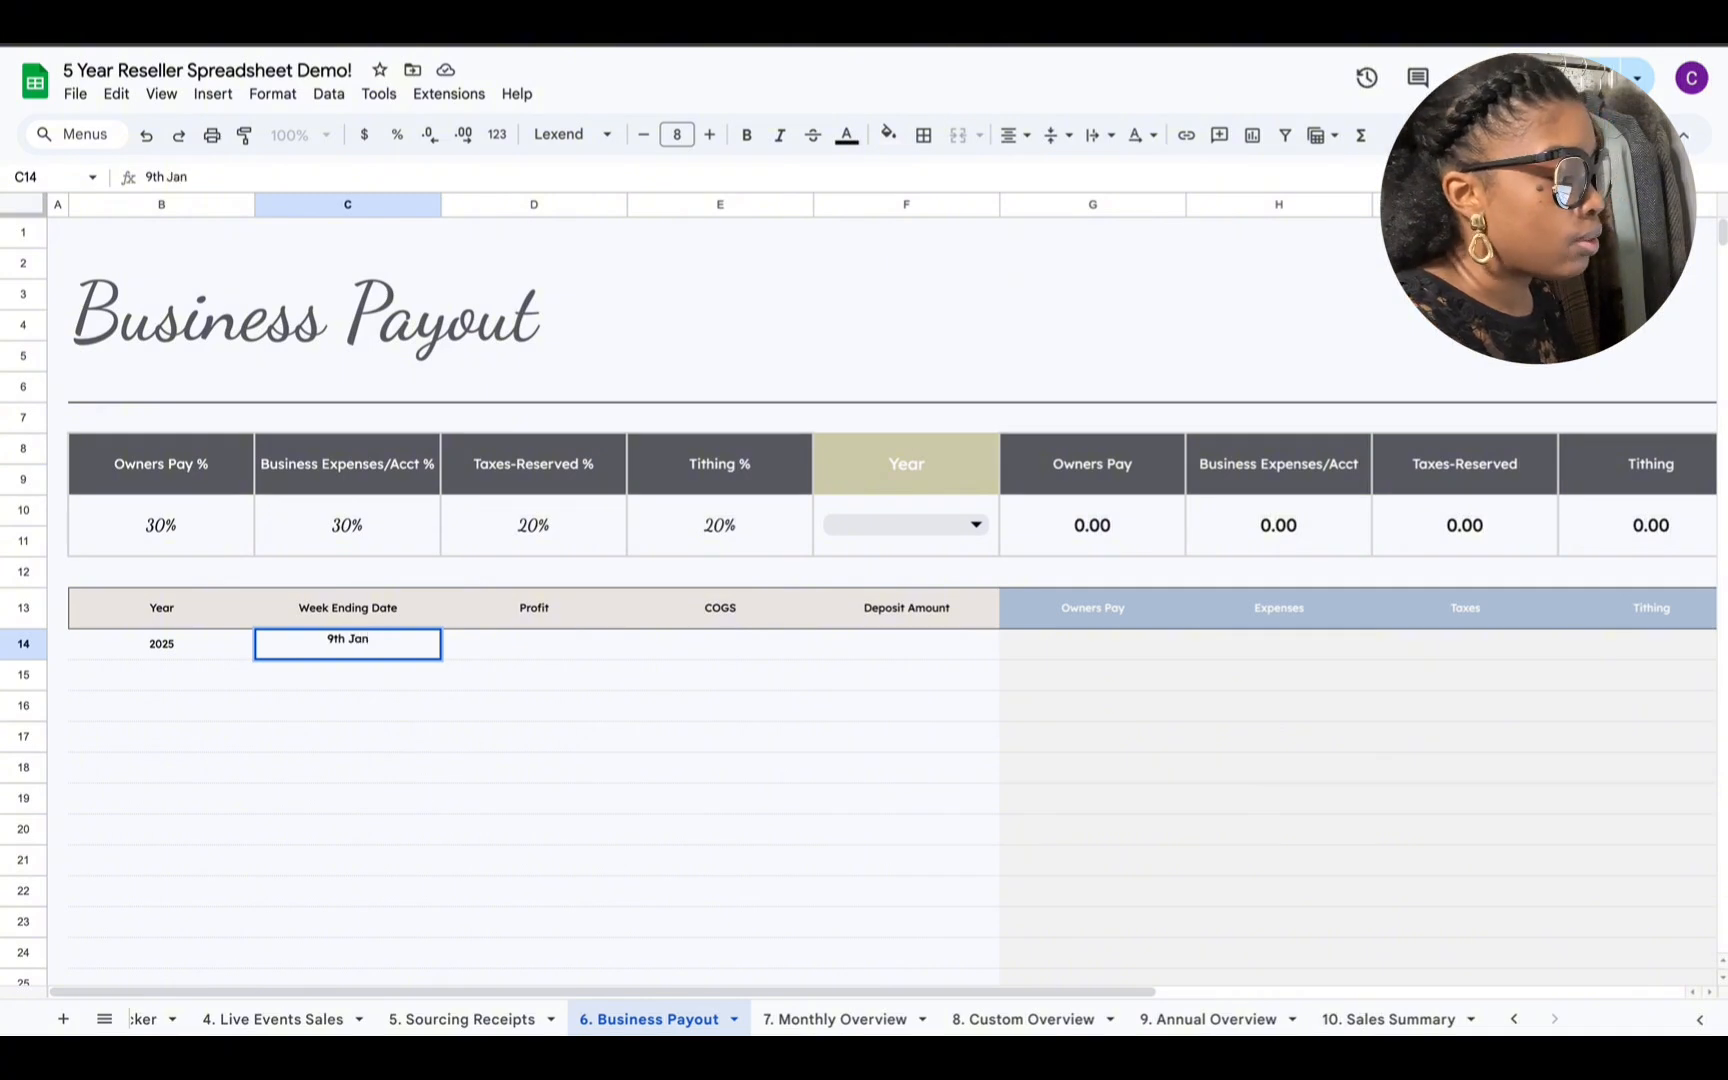
Step: Enter a profit of 500.00 and a COGS of 34.00 for the 9th Jan payout entry
left_click(502, 655)
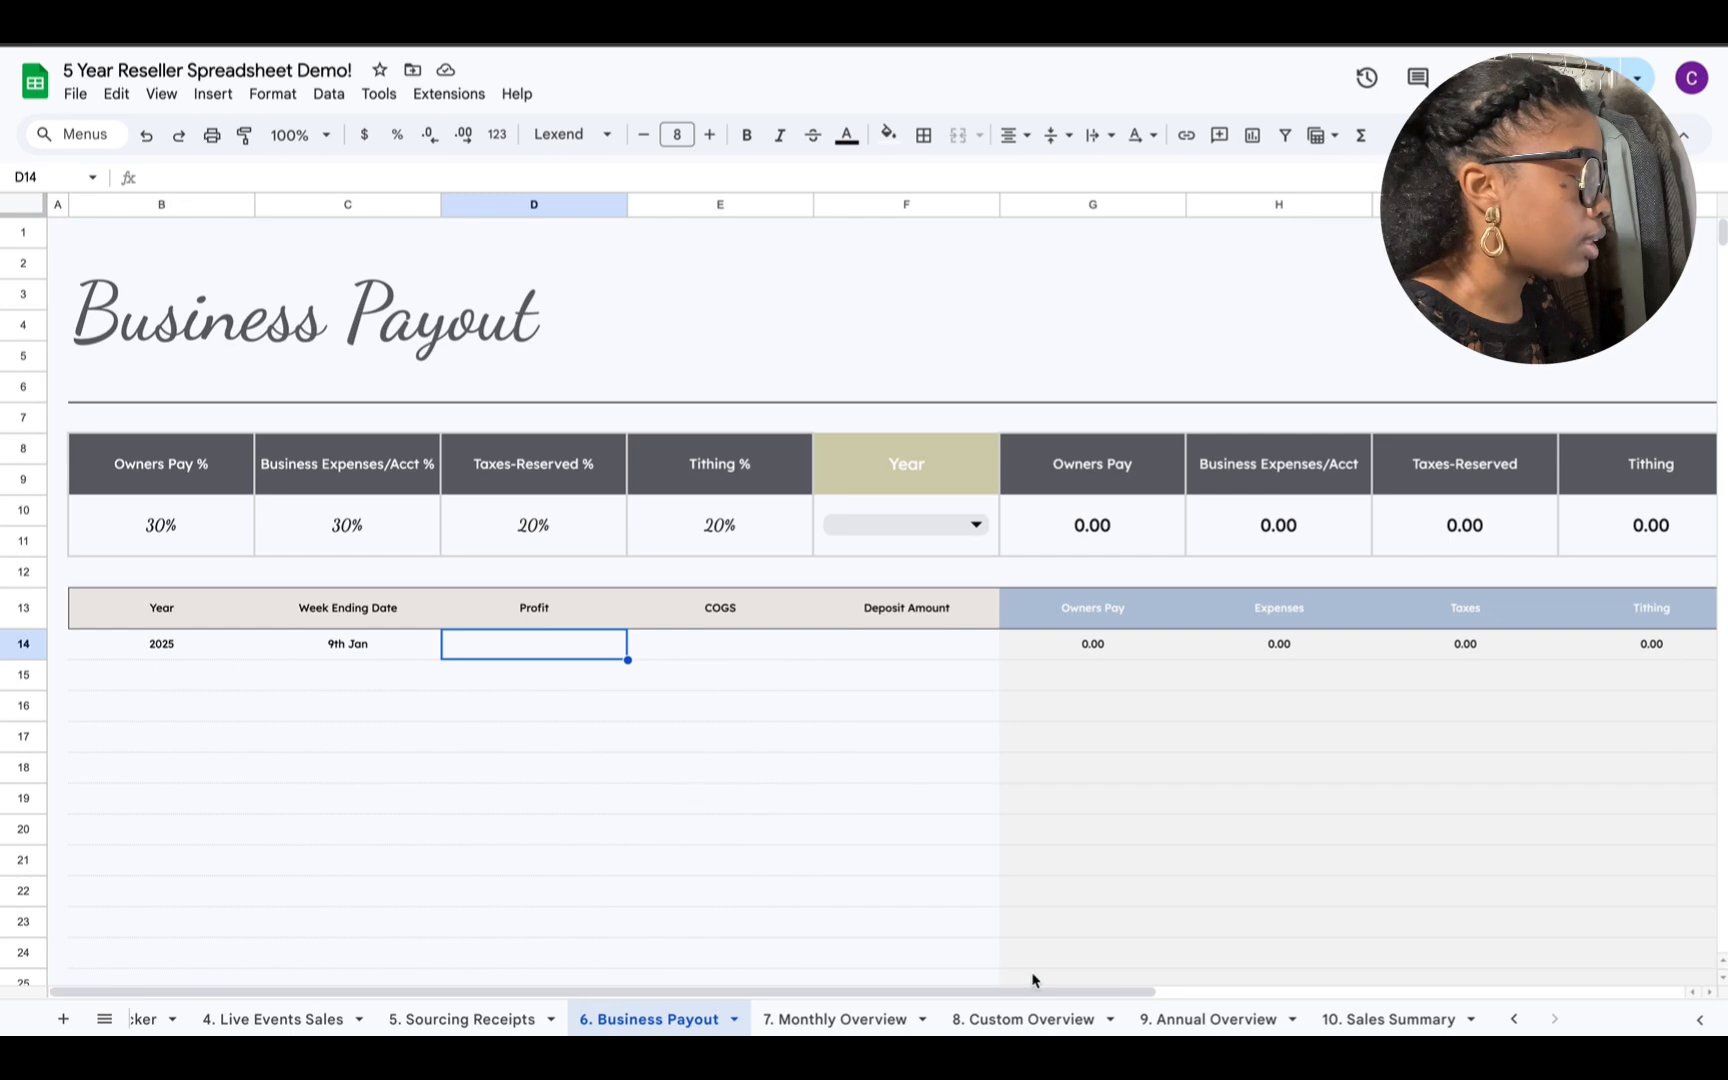
double_click(537, 645)
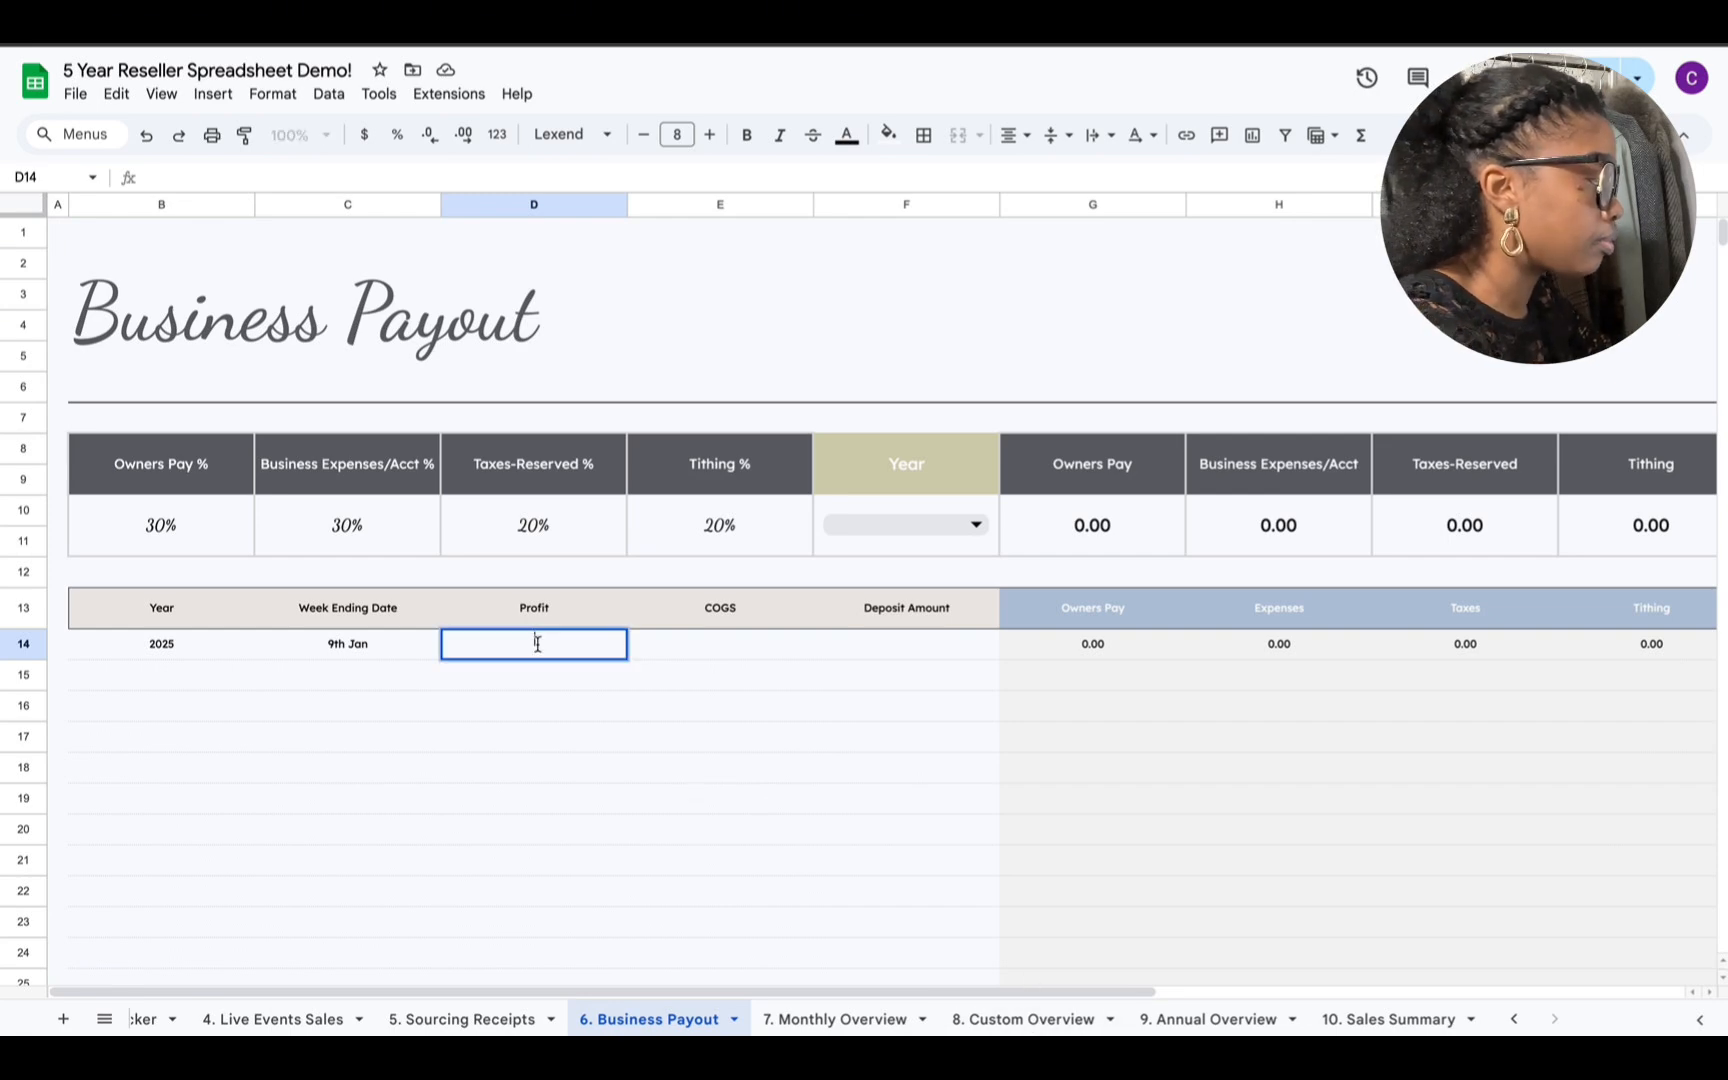
type("500.00")
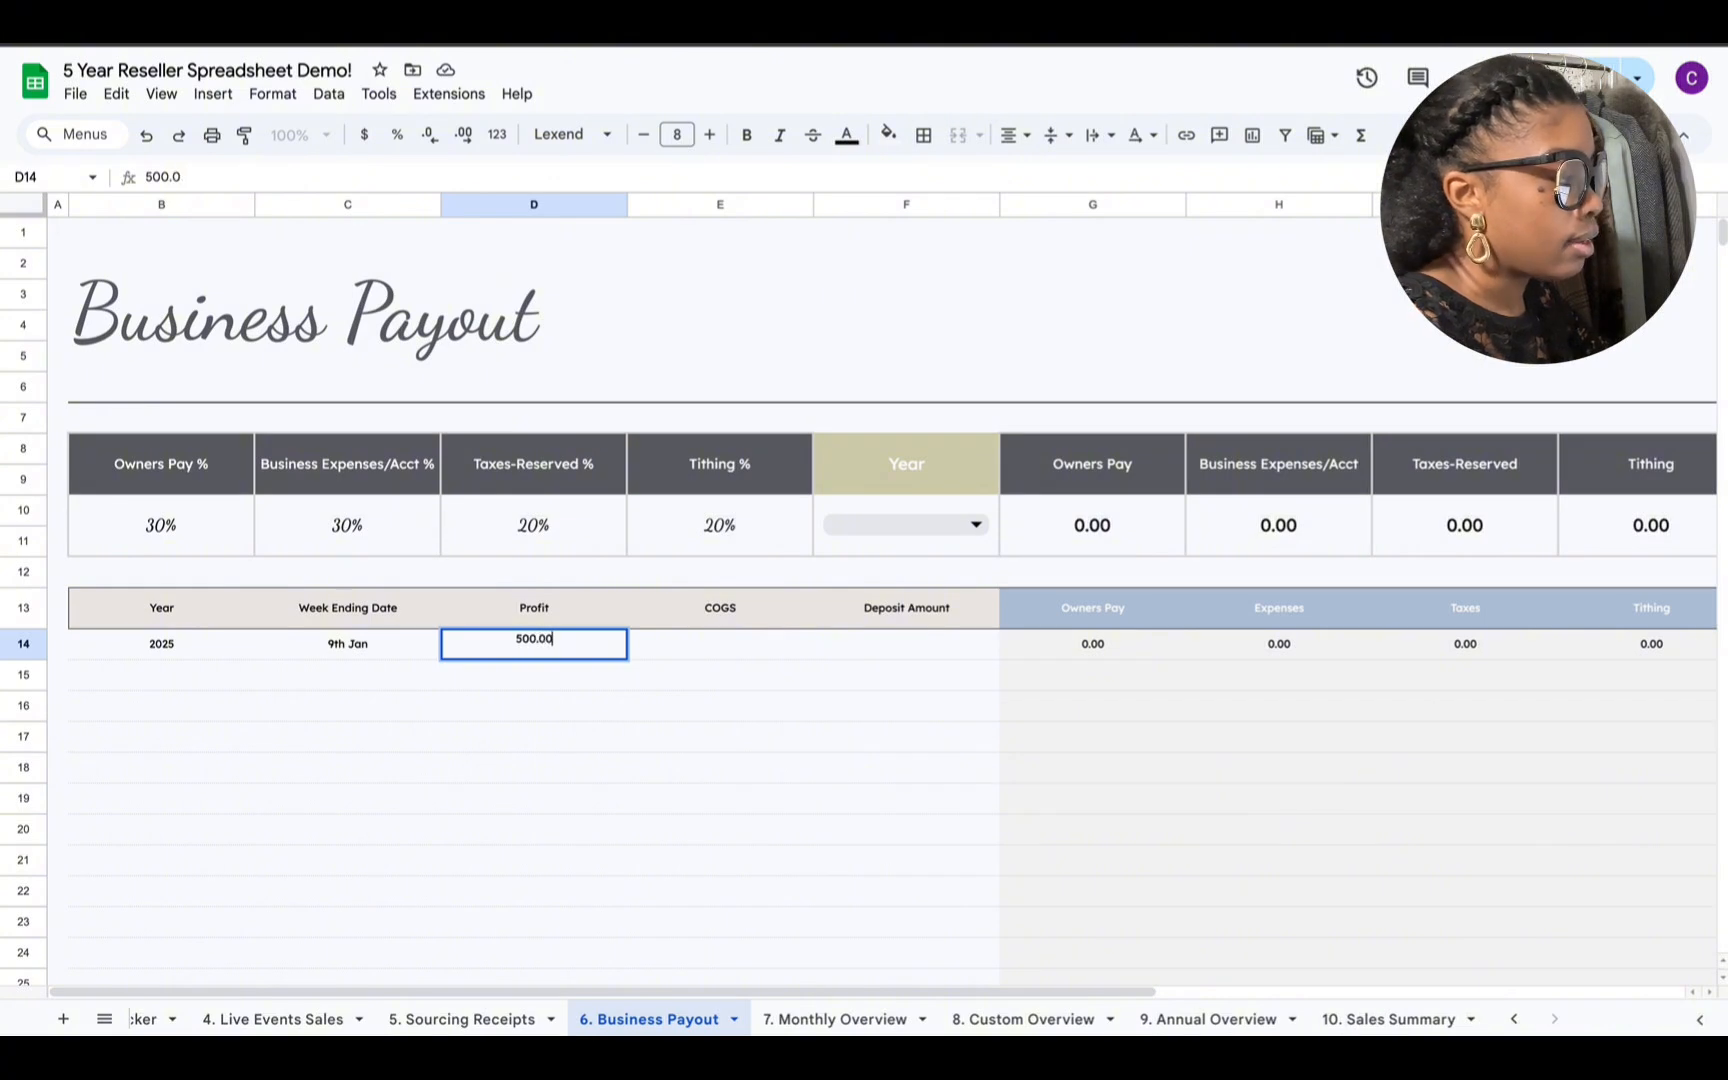
left_click(753, 648)
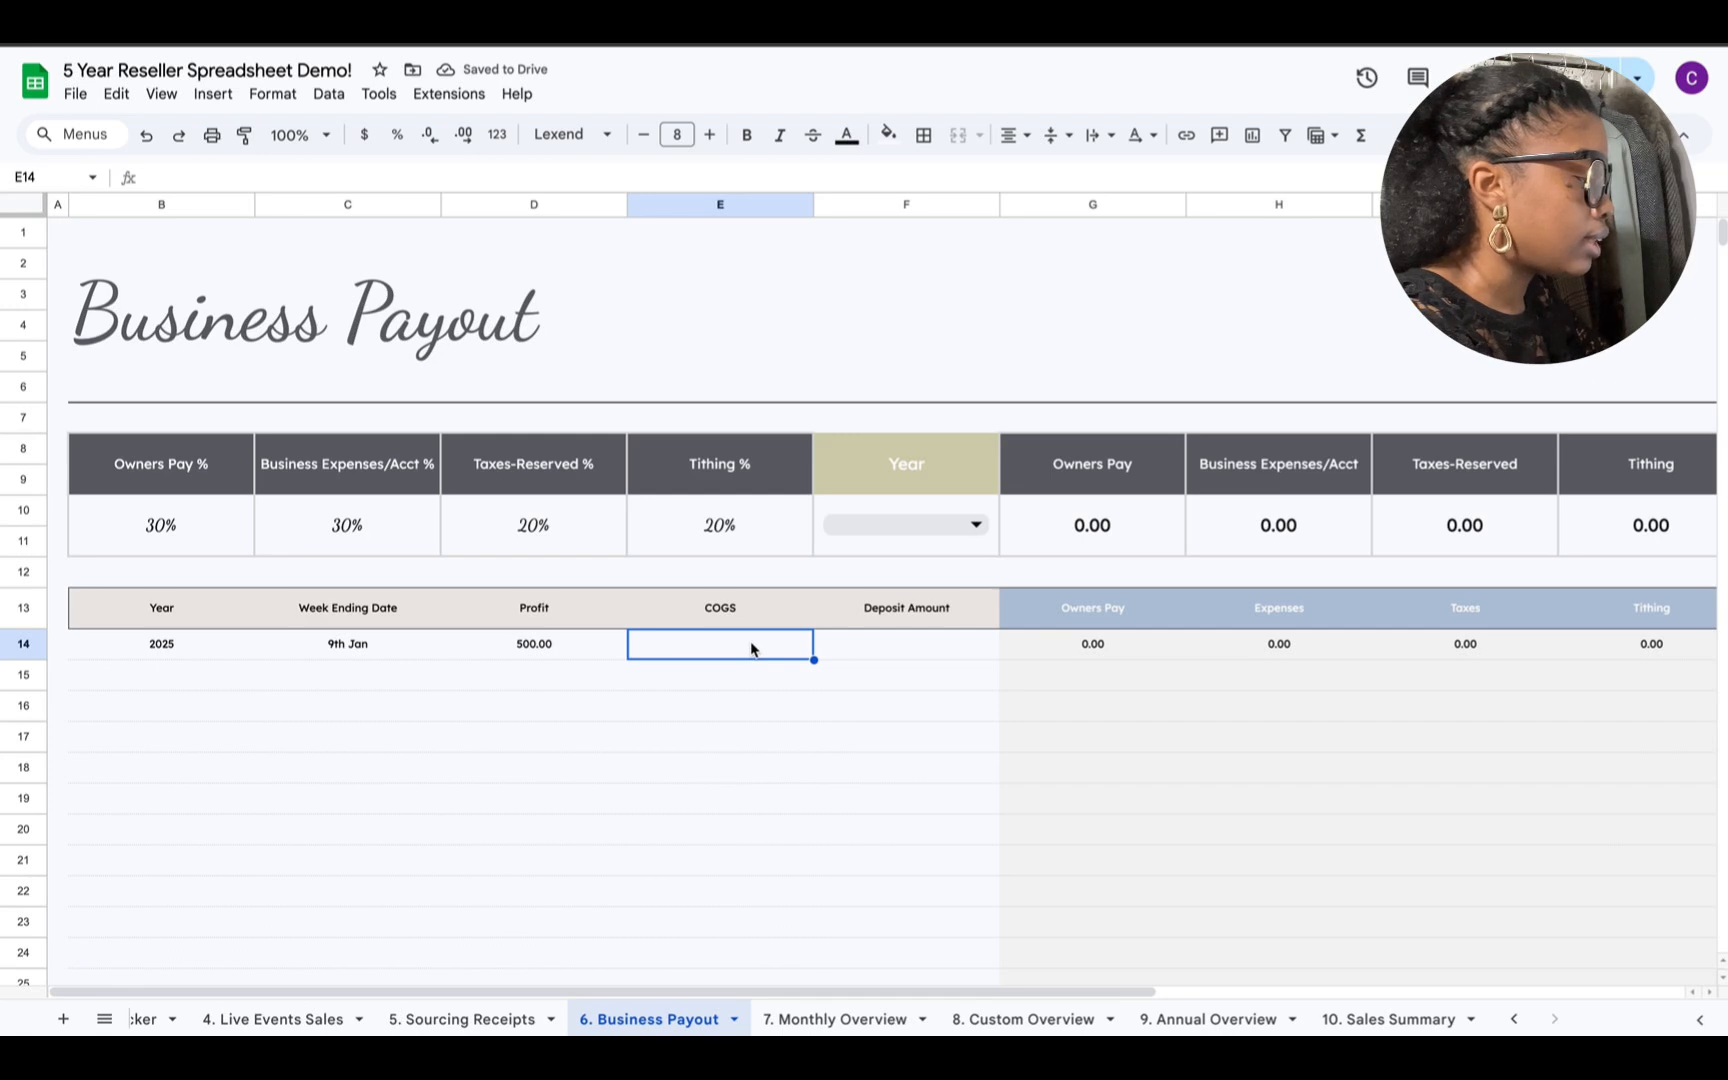
type("34")
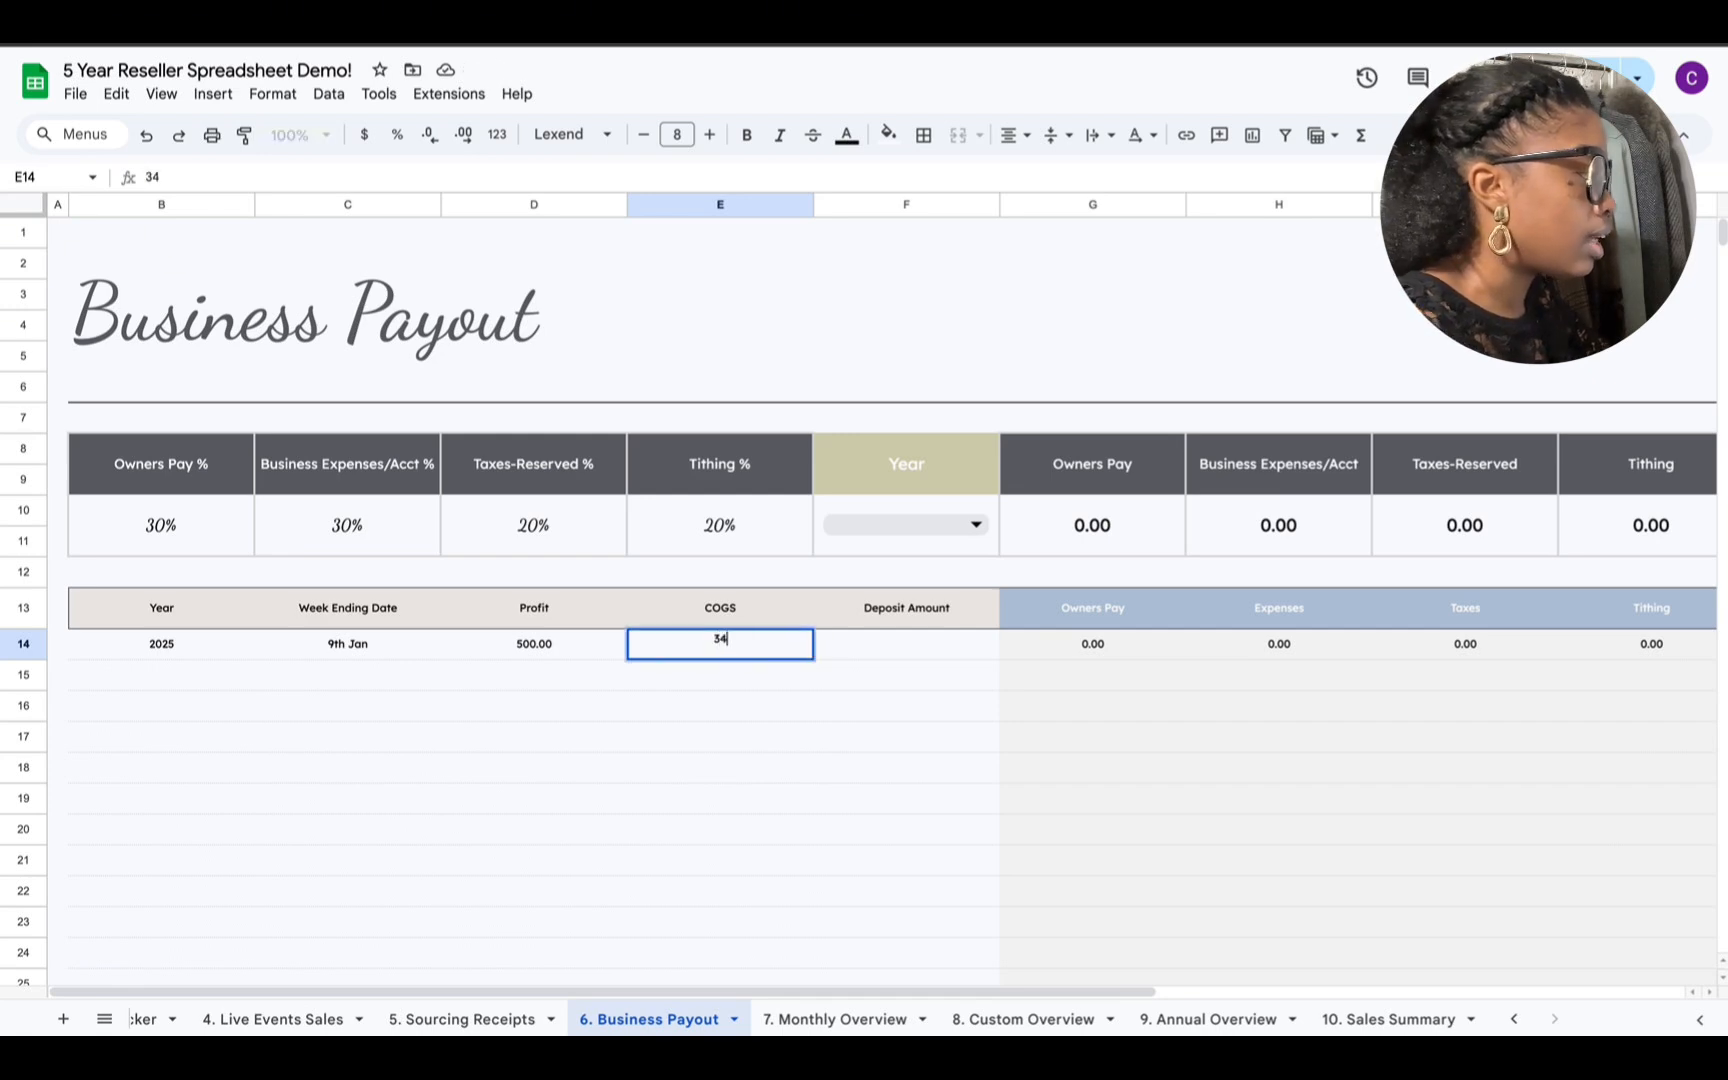
type(".00")
key("Return")
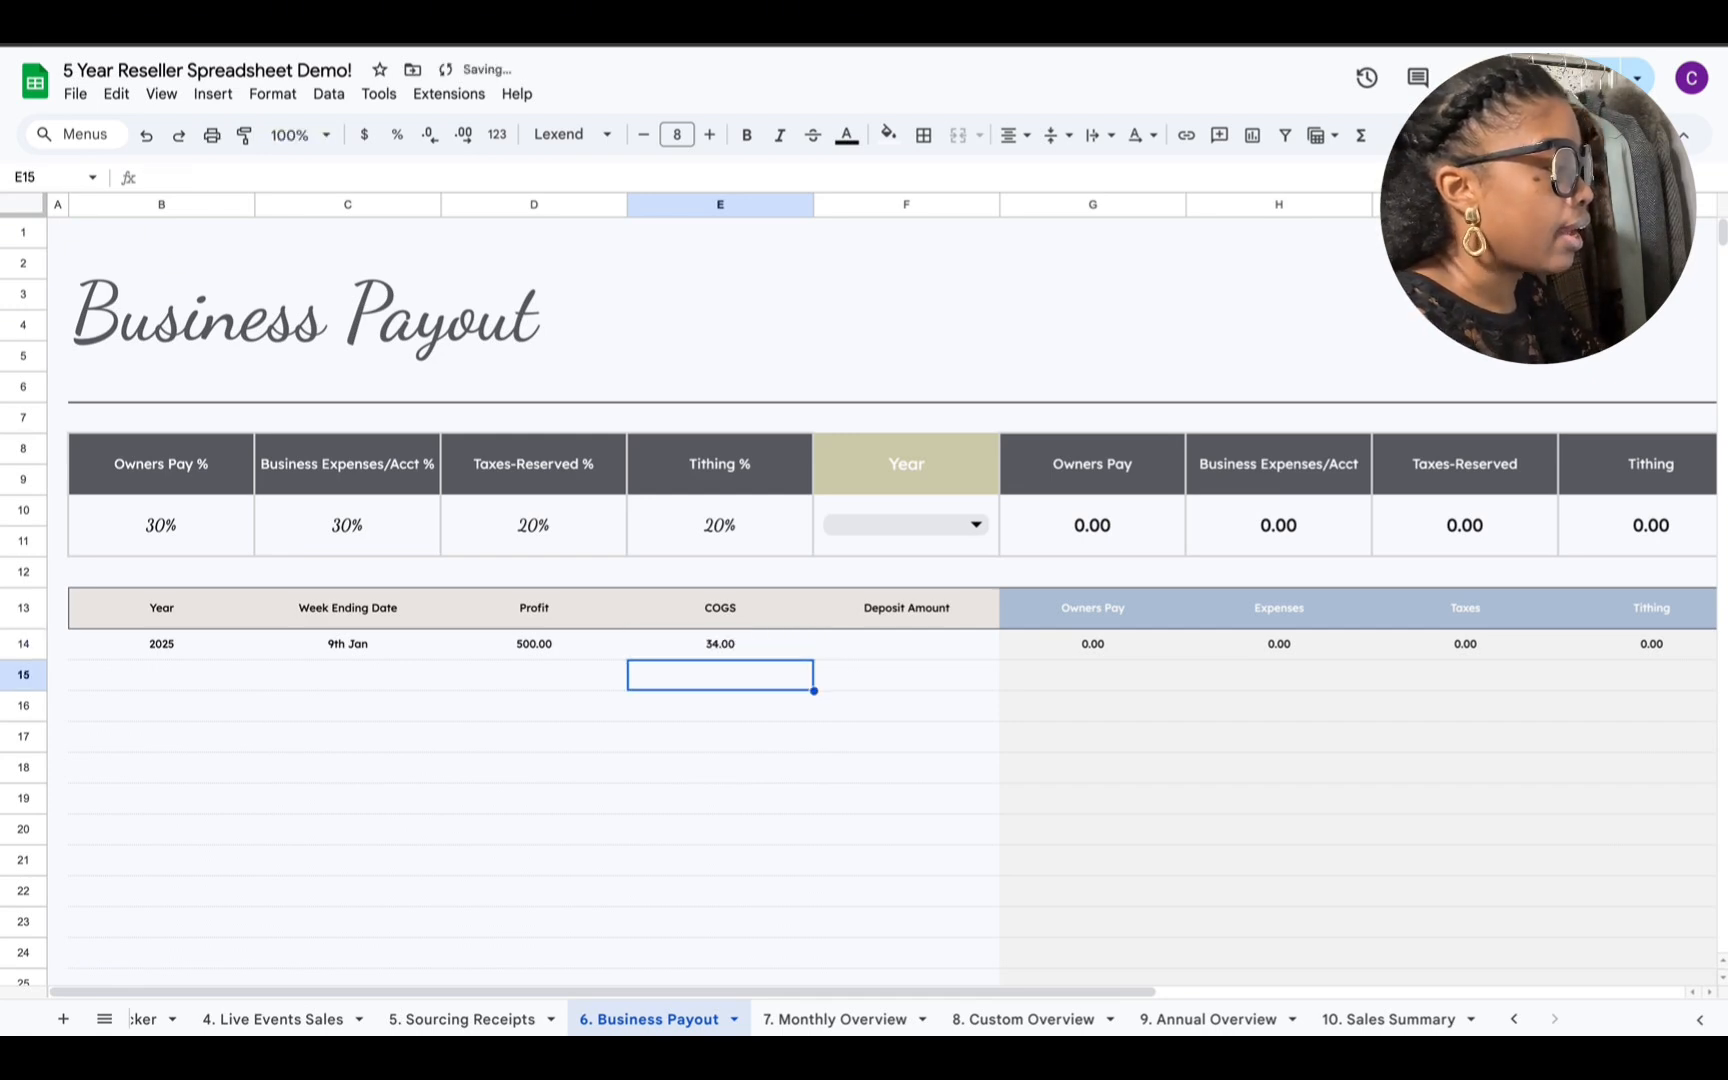
Step: Enter 534.00 as the deposit amount for the 9th Jan payout entry
left_click(914, 645)
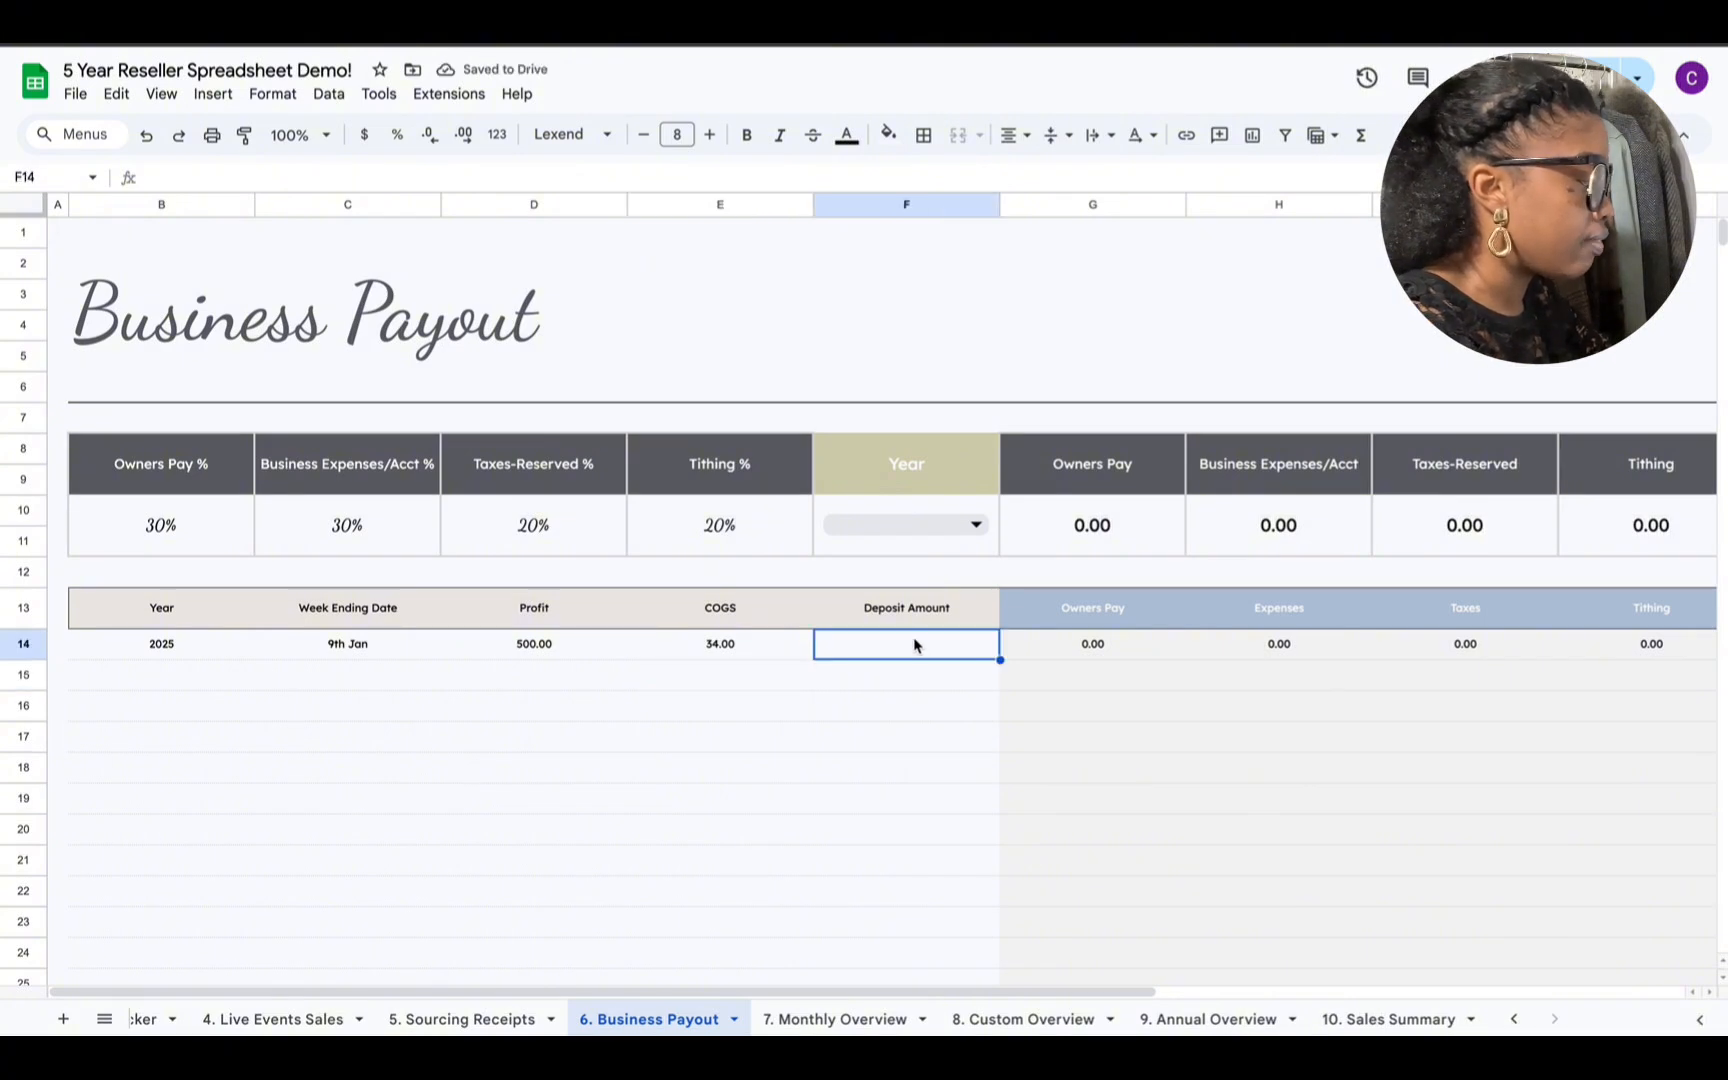
type("5")
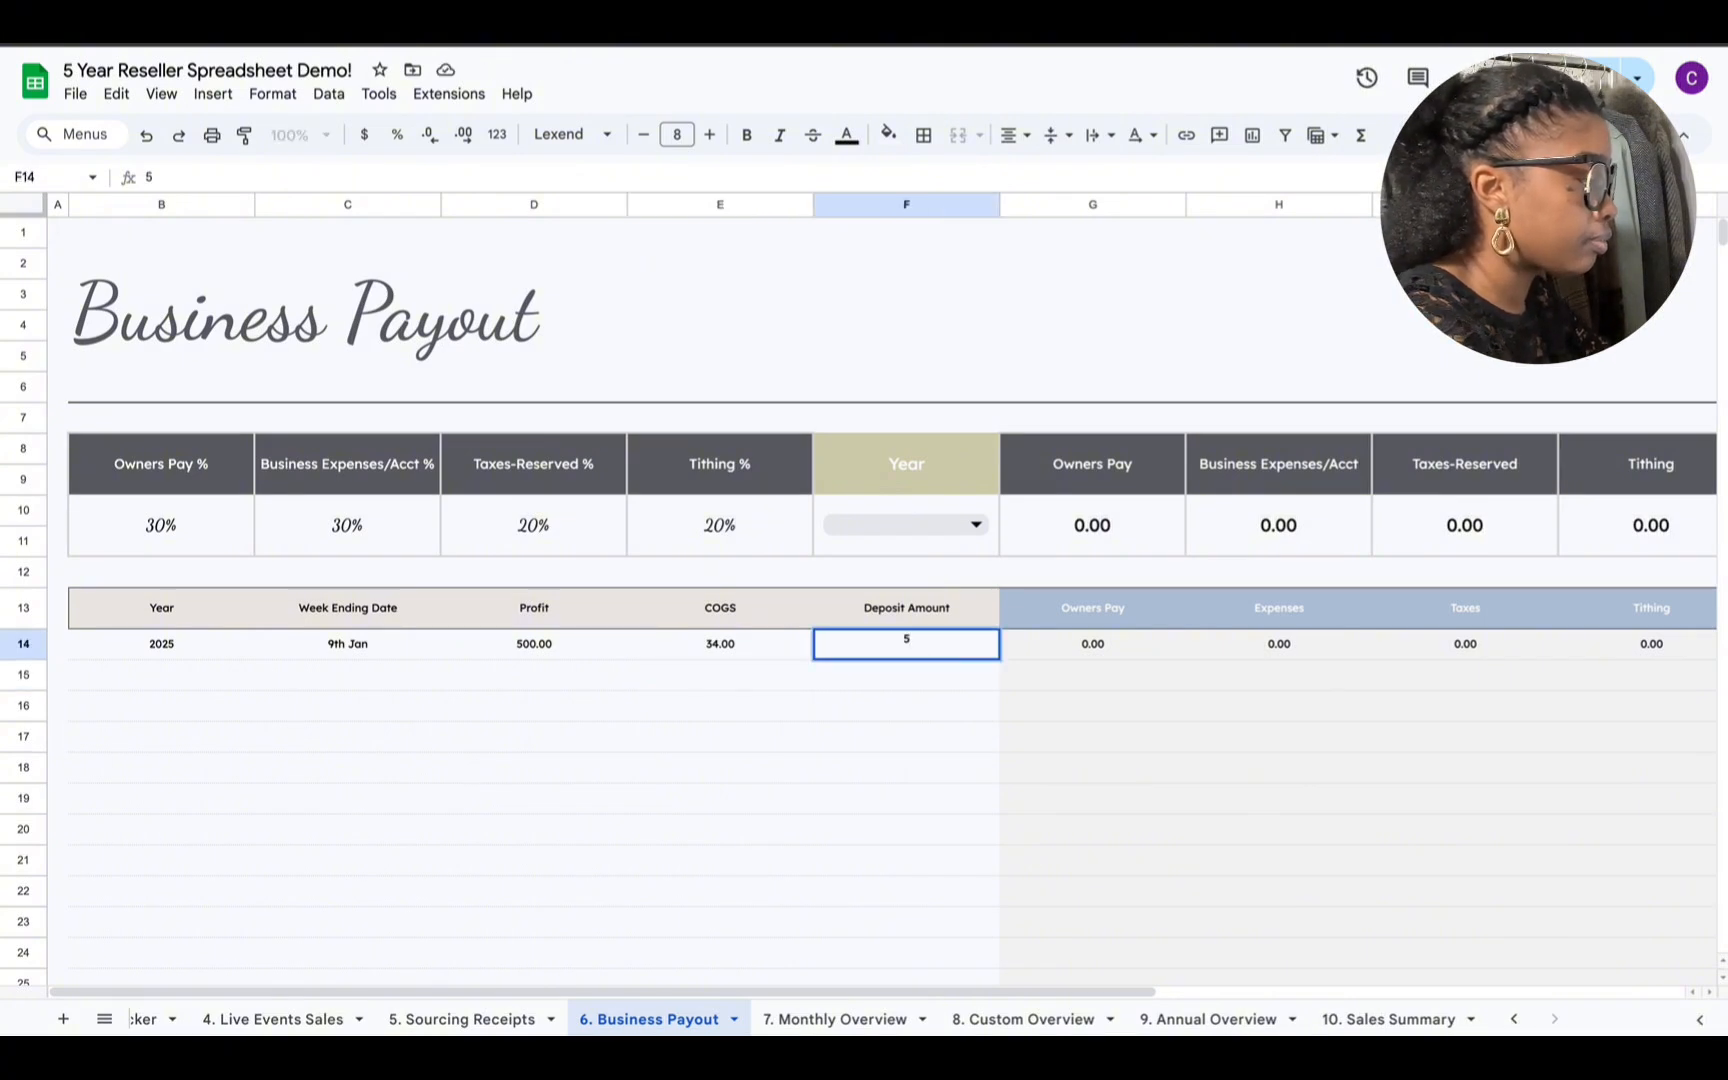
type("34.00")
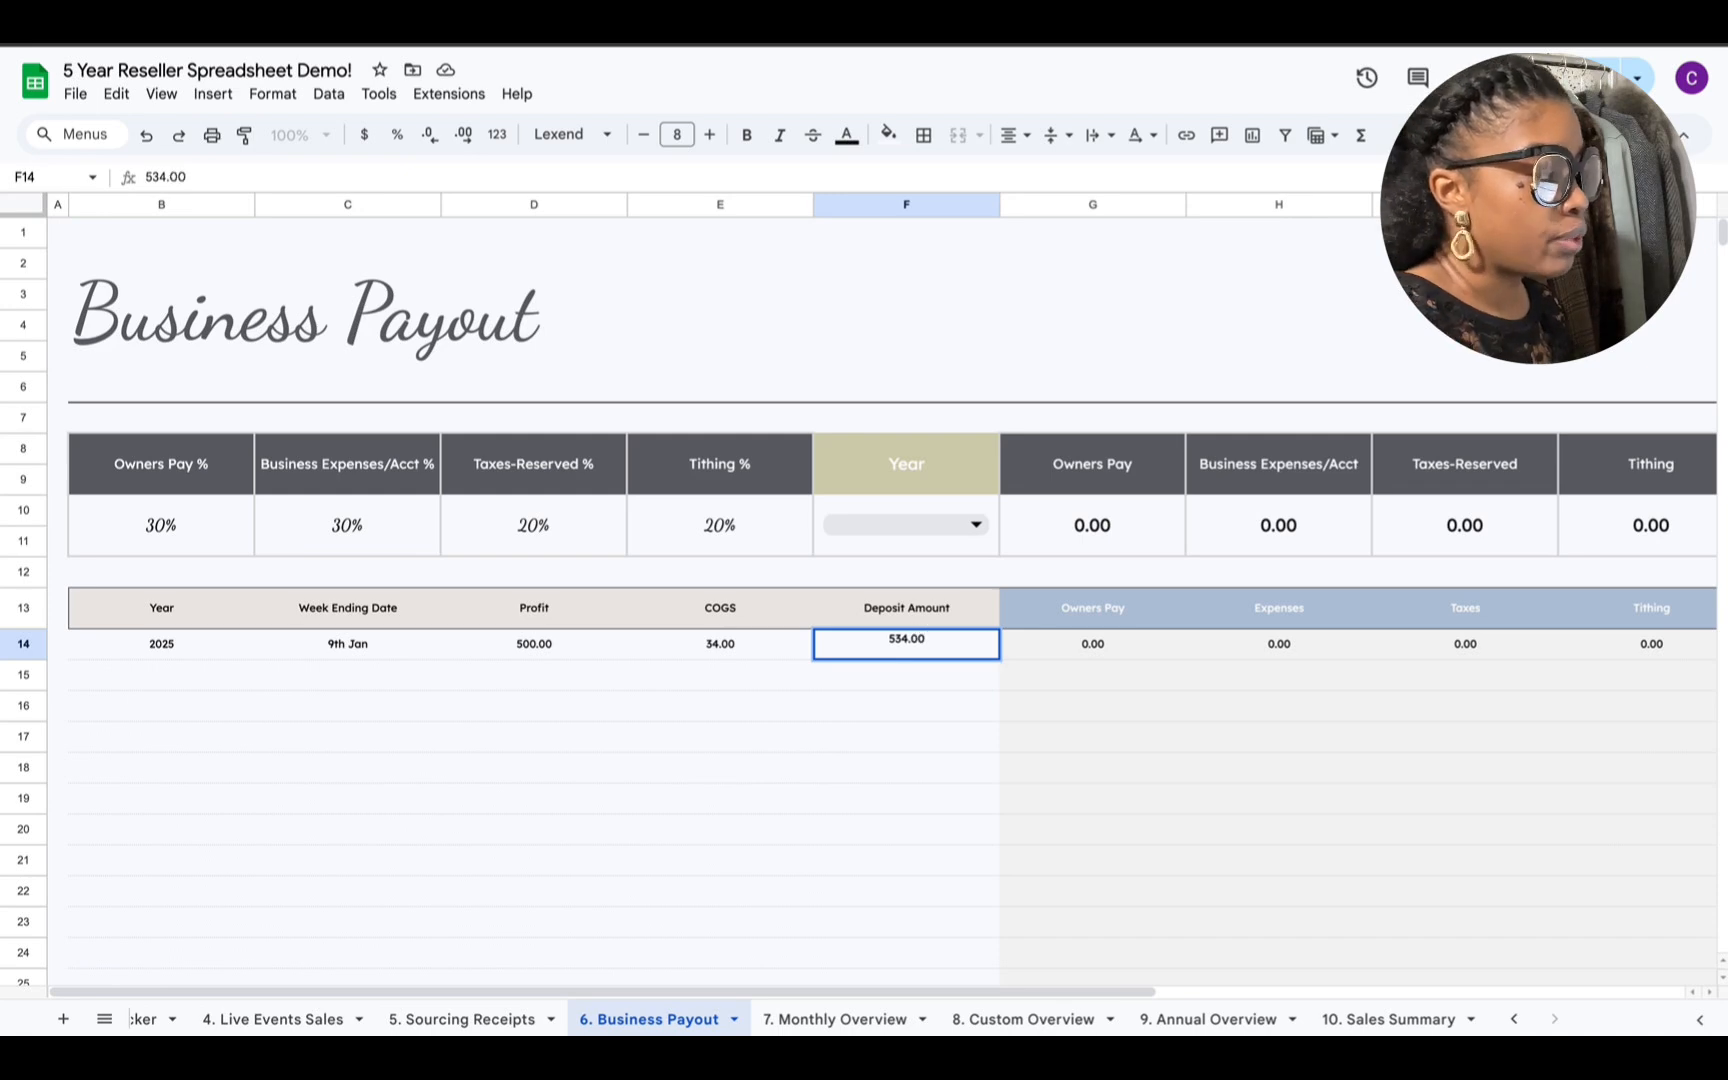
key("Return")
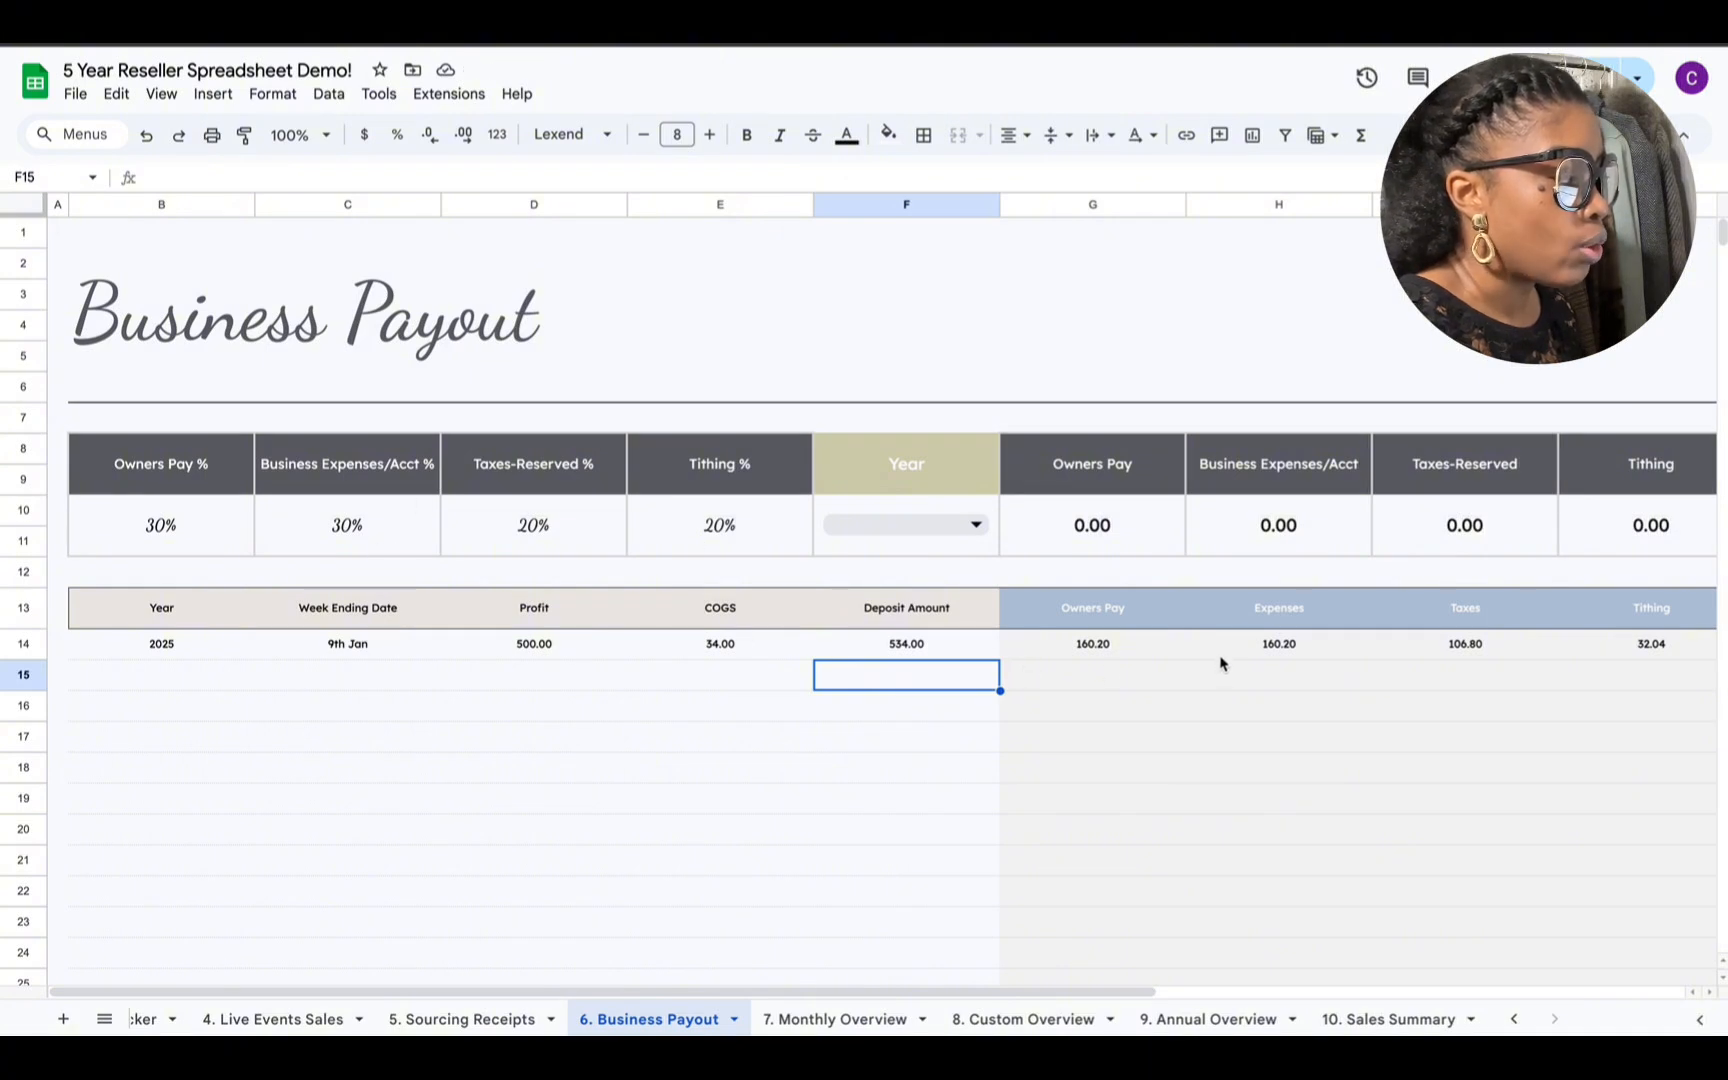
Step: Choose 2025 as the year for the payout summary and select the Notes cell of row 14
left_click_drag(1136, 993, 1265, 996)
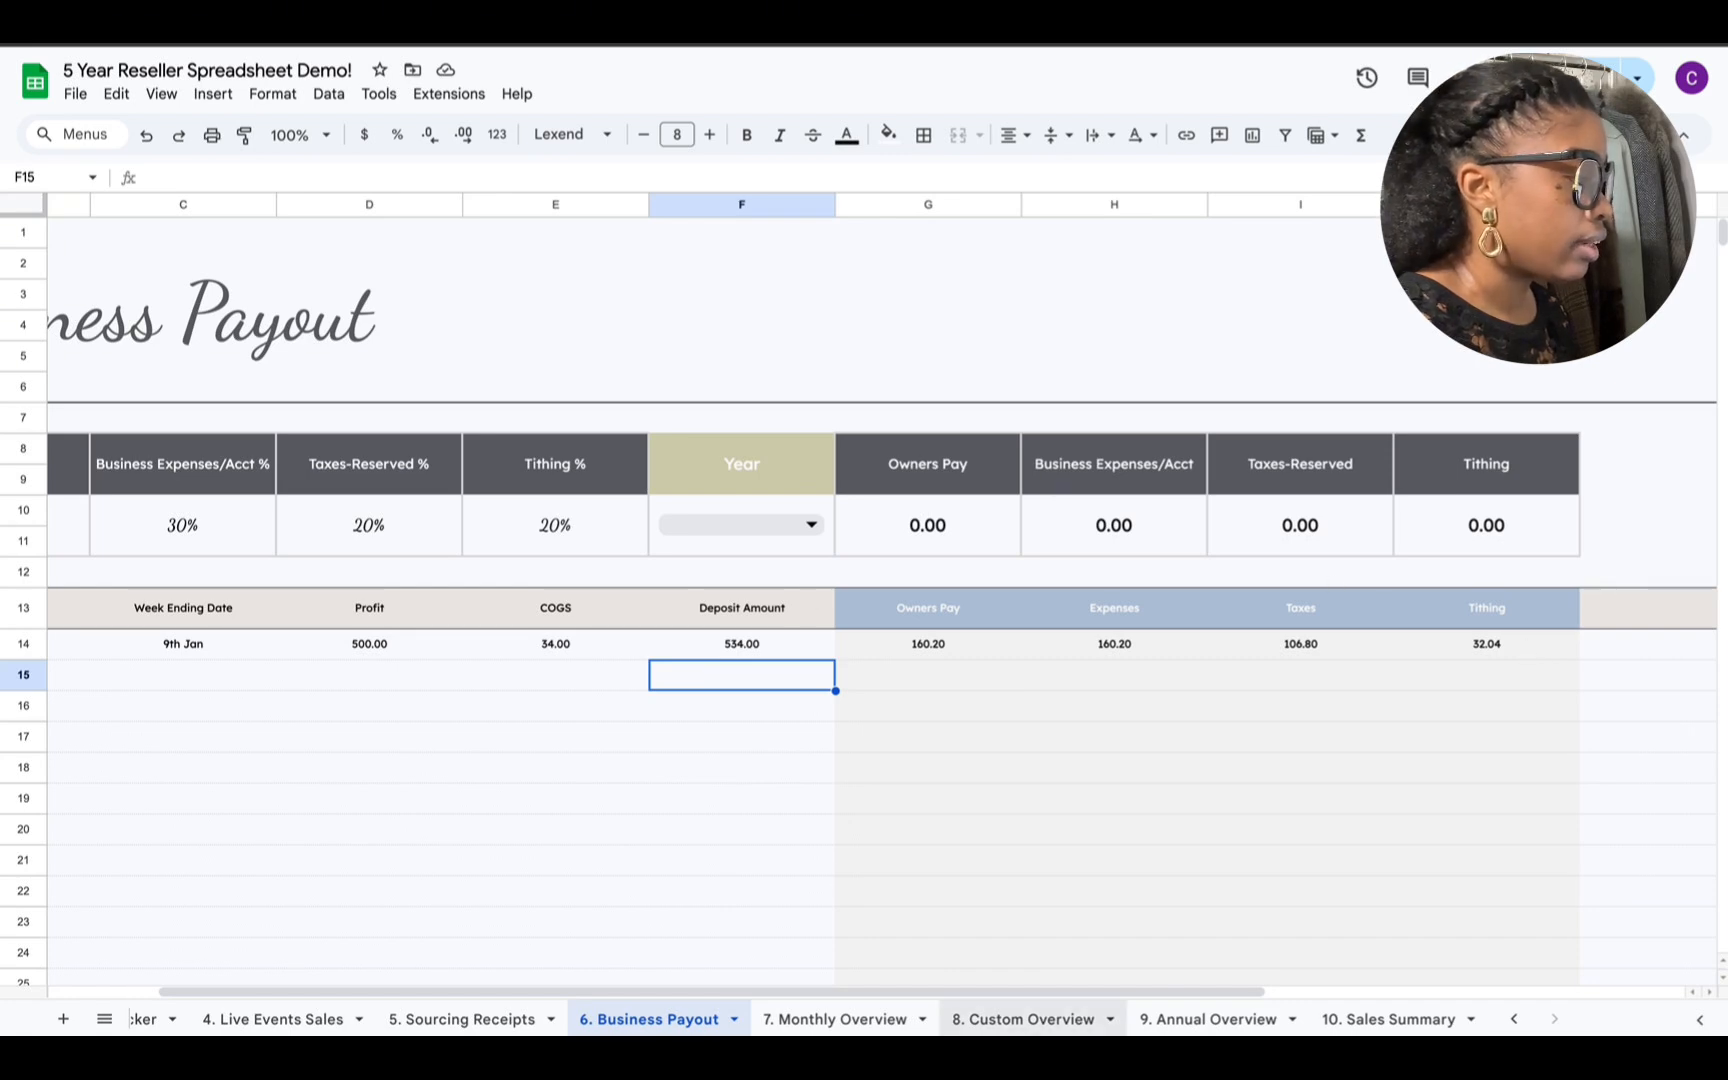
left_click_drag(1142, 995, 1165, 995)
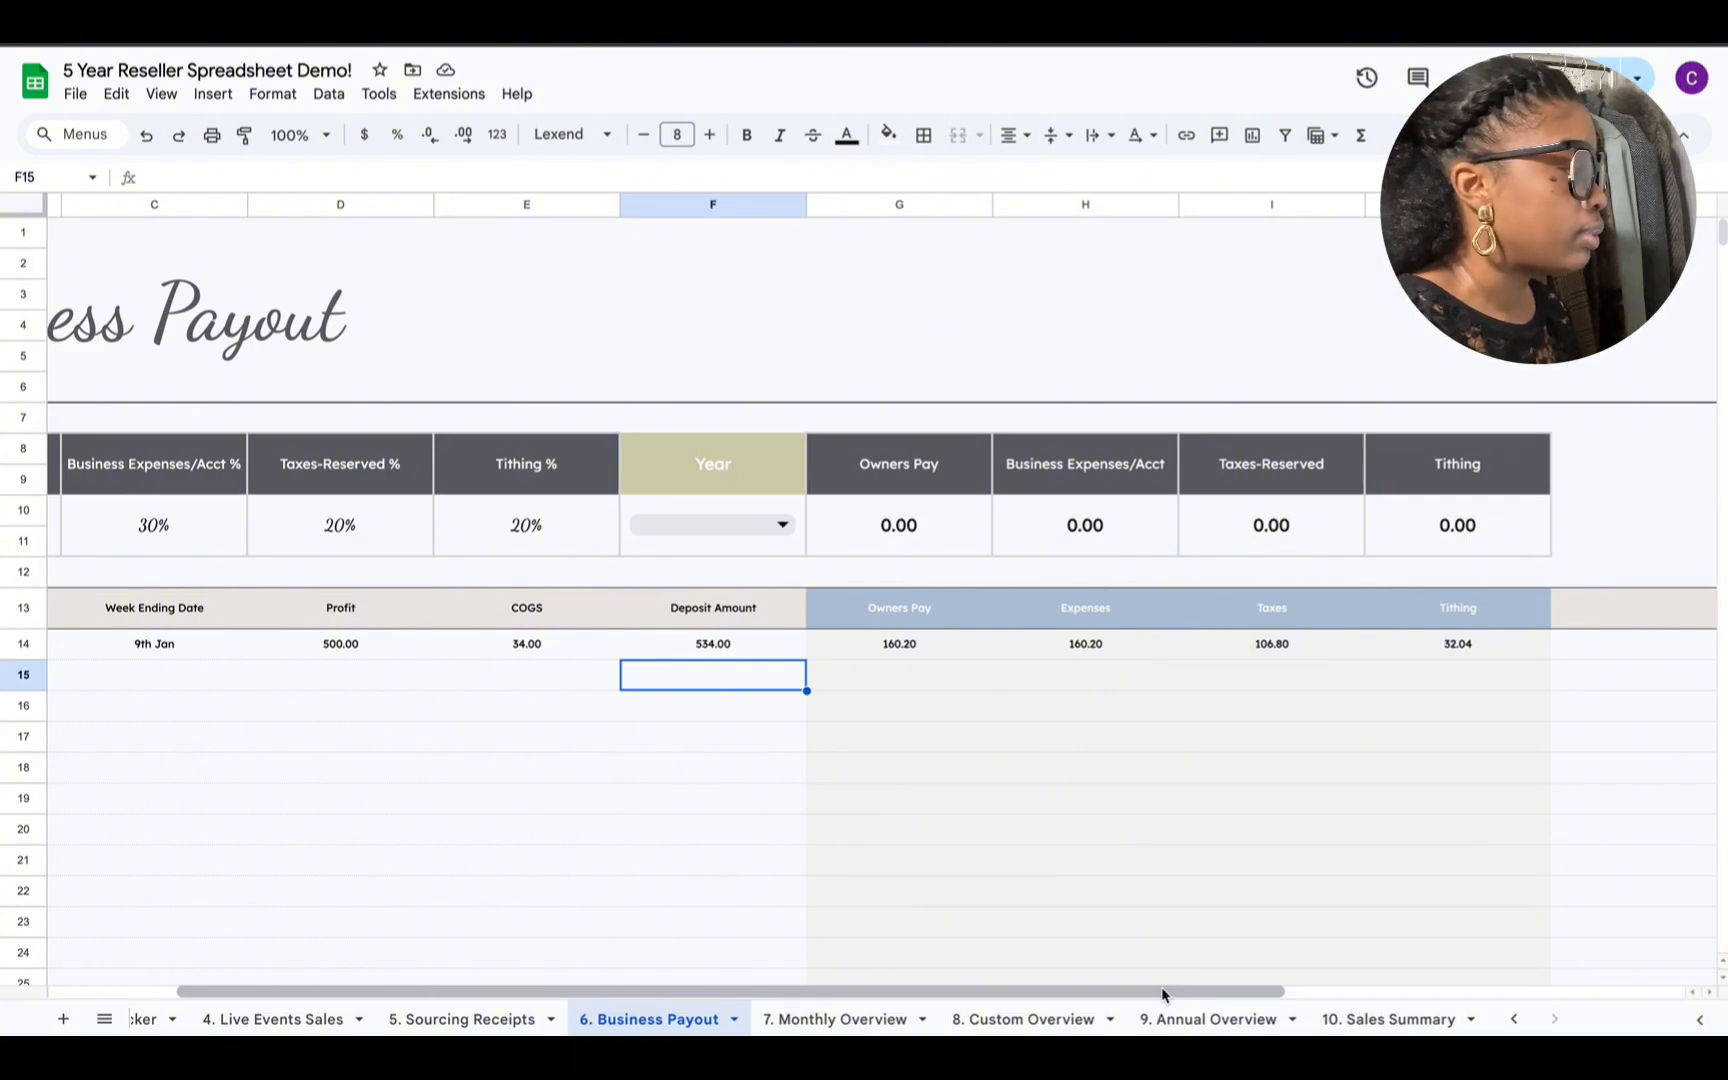
left_click(786, 527)
left_click(762, 576)
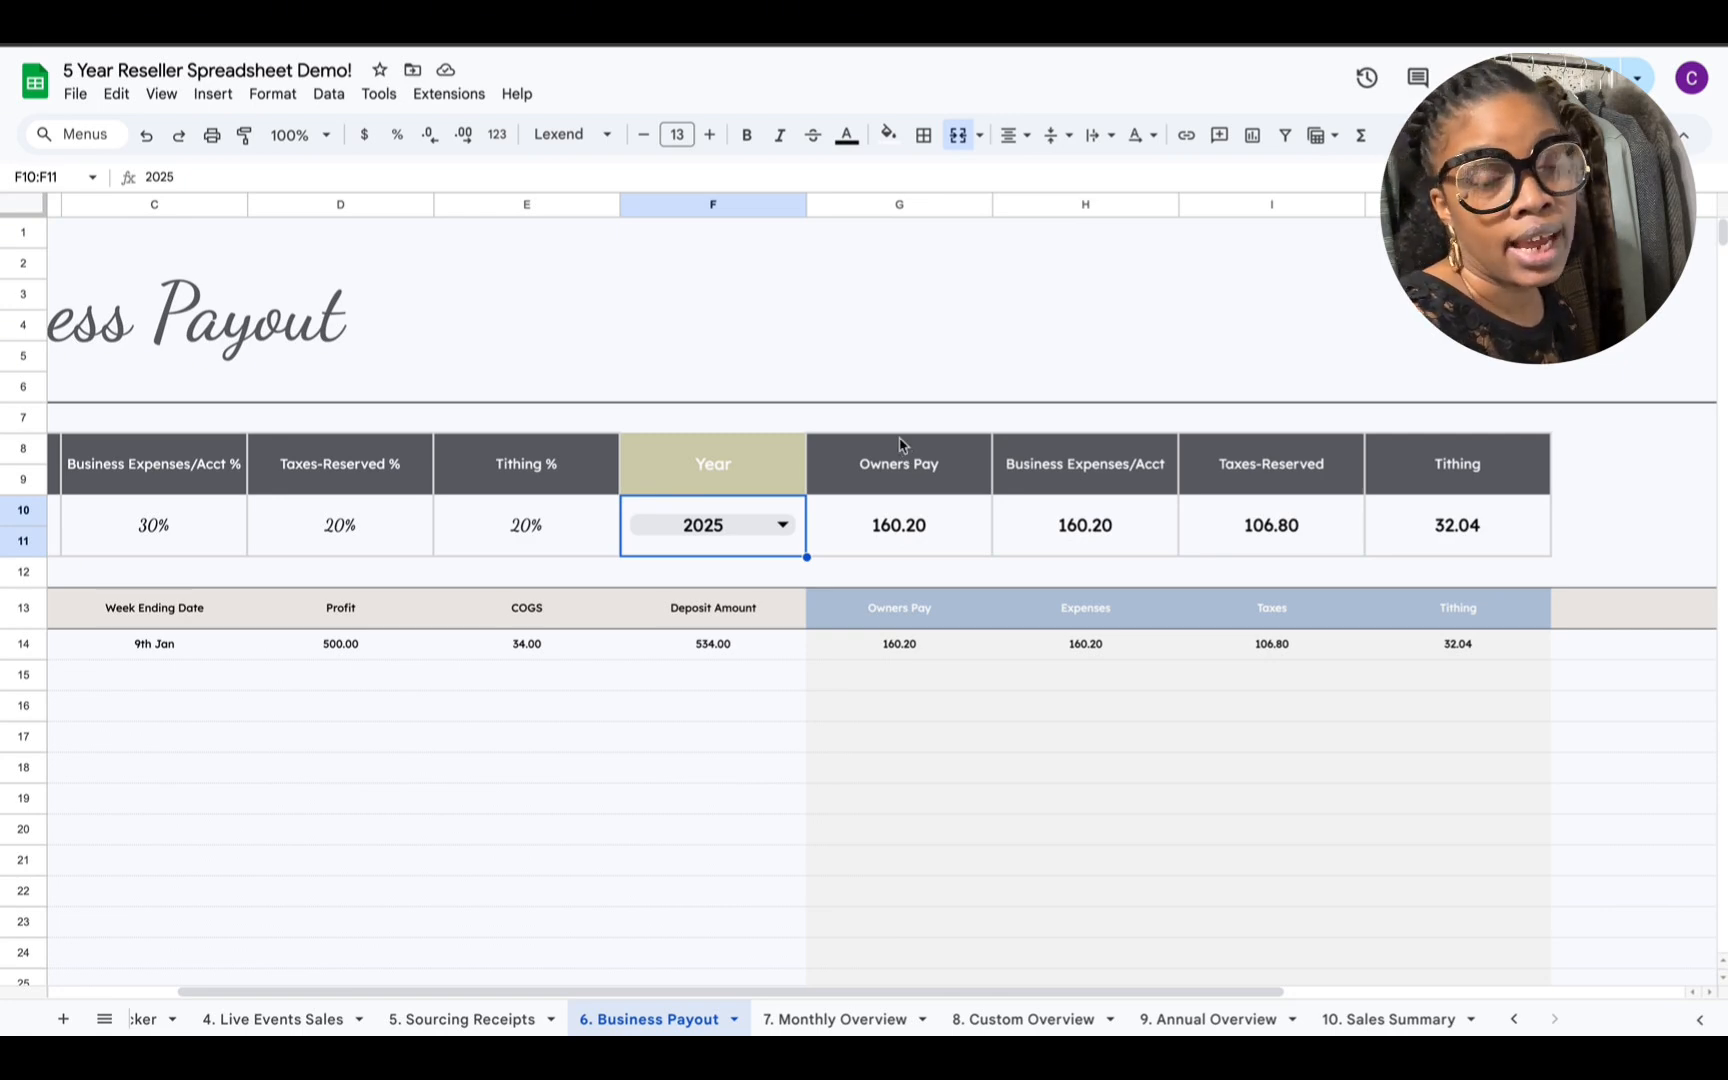
left_click_drag(695, 991, 1118, 1010)
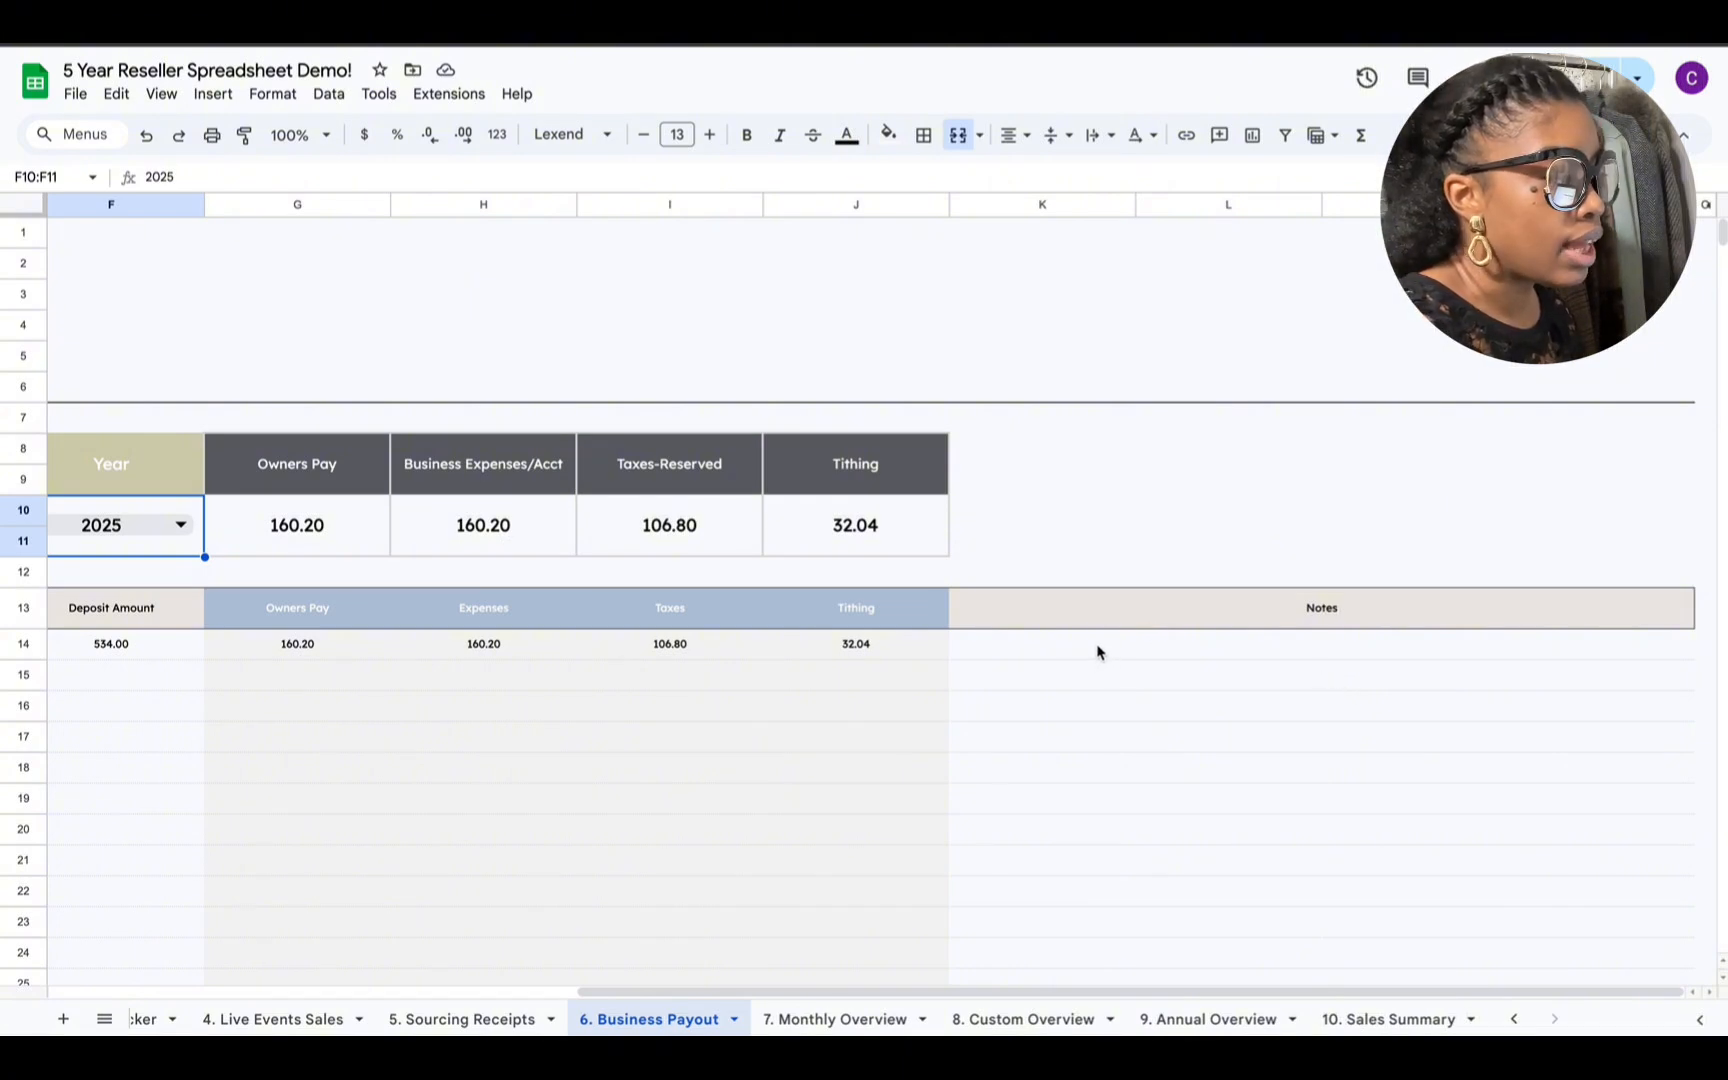
left_click(1153, 657)
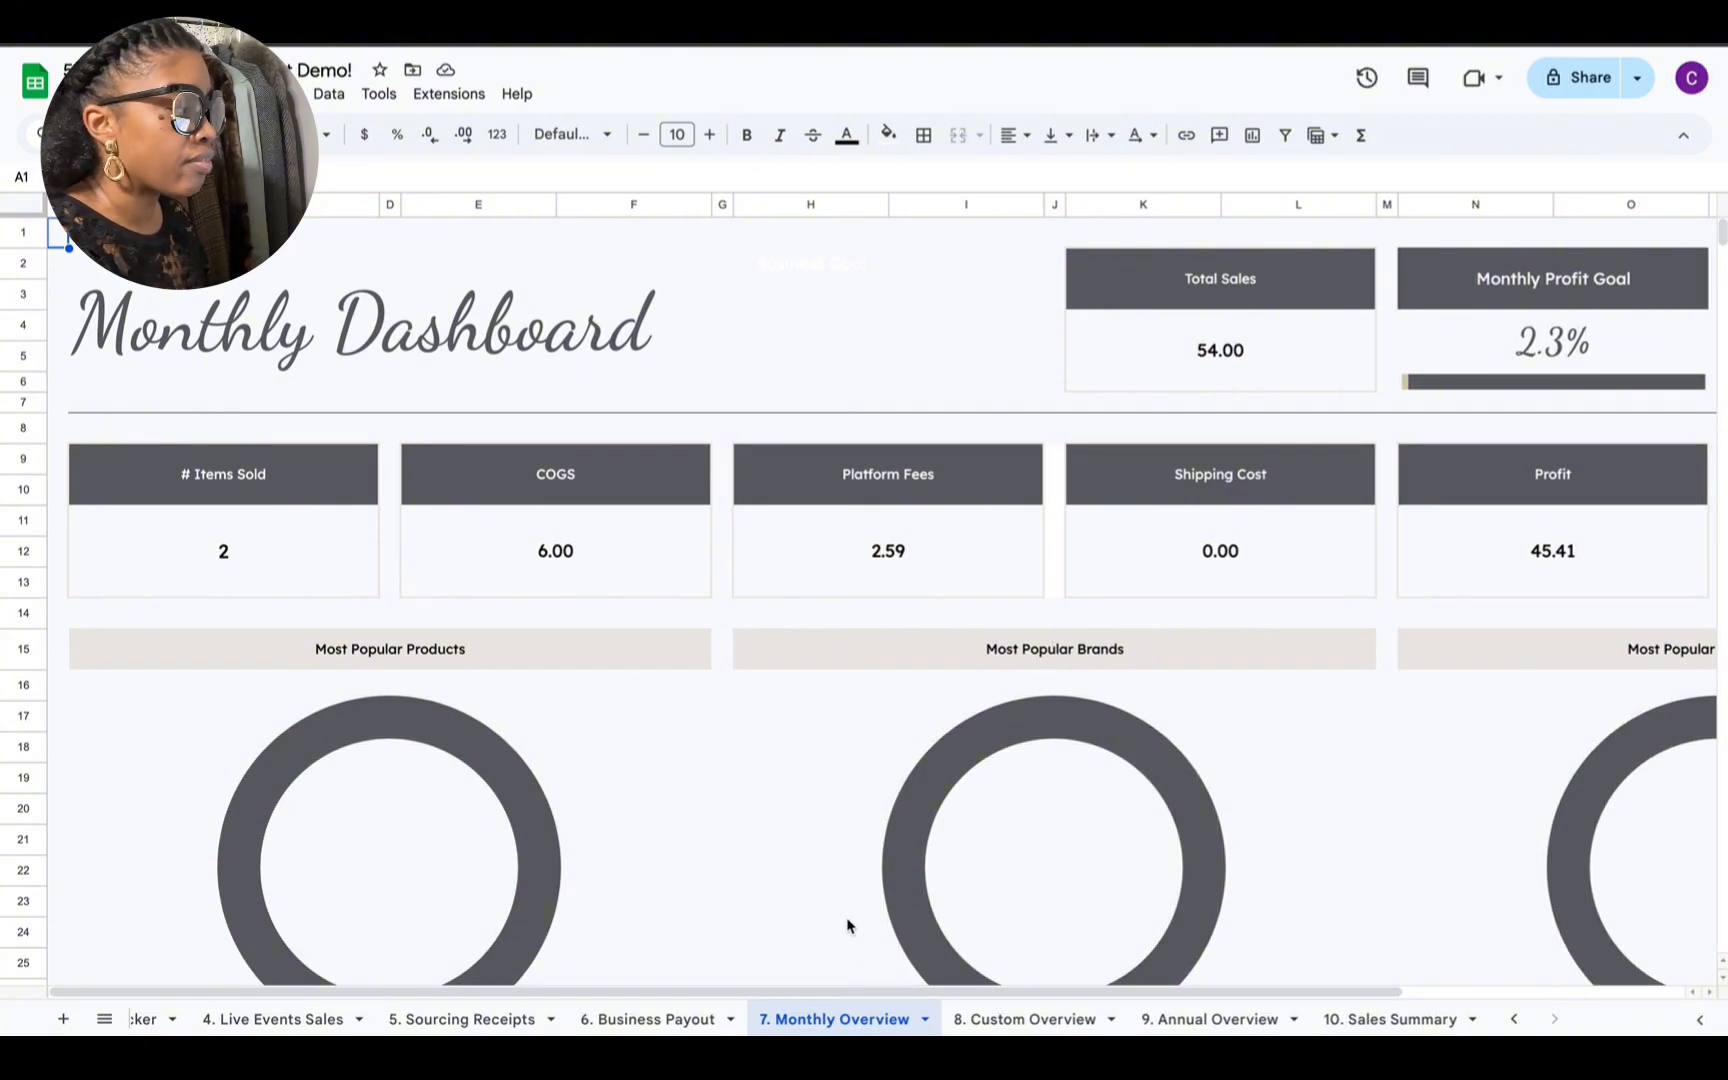
Step: Review the Monthly Overview dashboard and select year 2025 and month January as its date
scroll(848, 925, "down", 10)
scroll(848, 925, "down", 7)
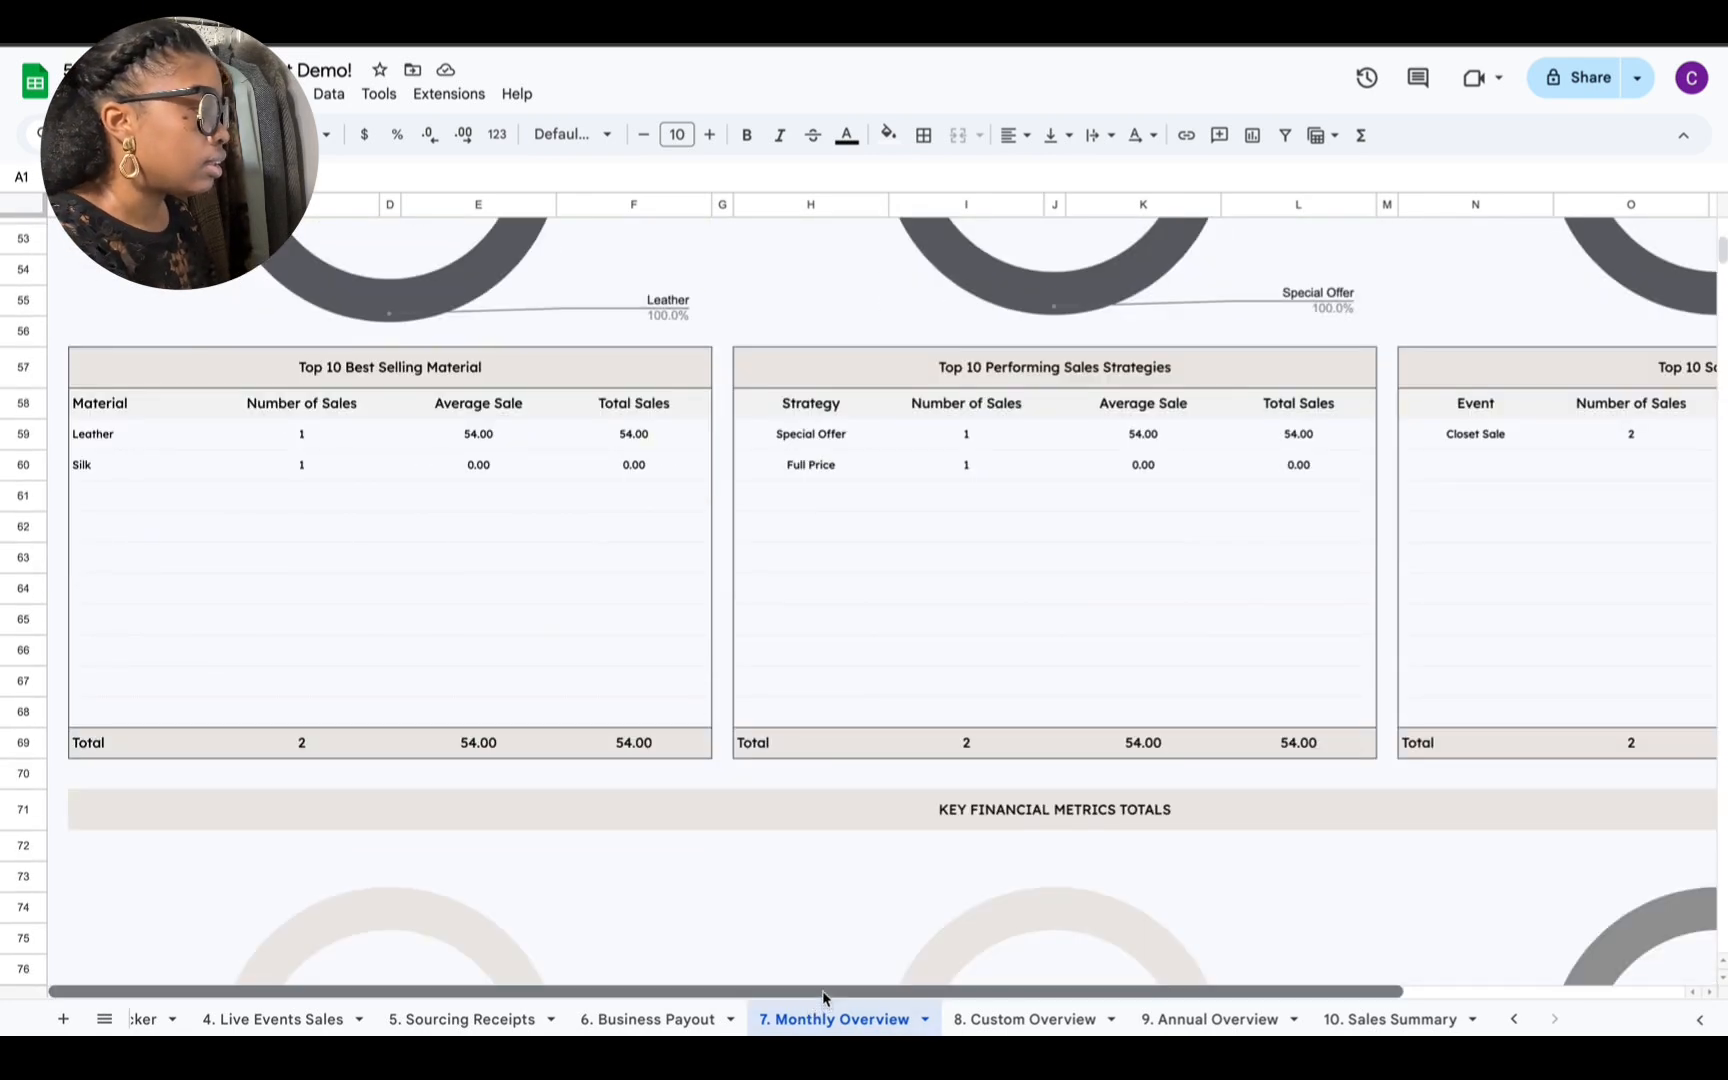
scroll(910, 999, "right", 5)
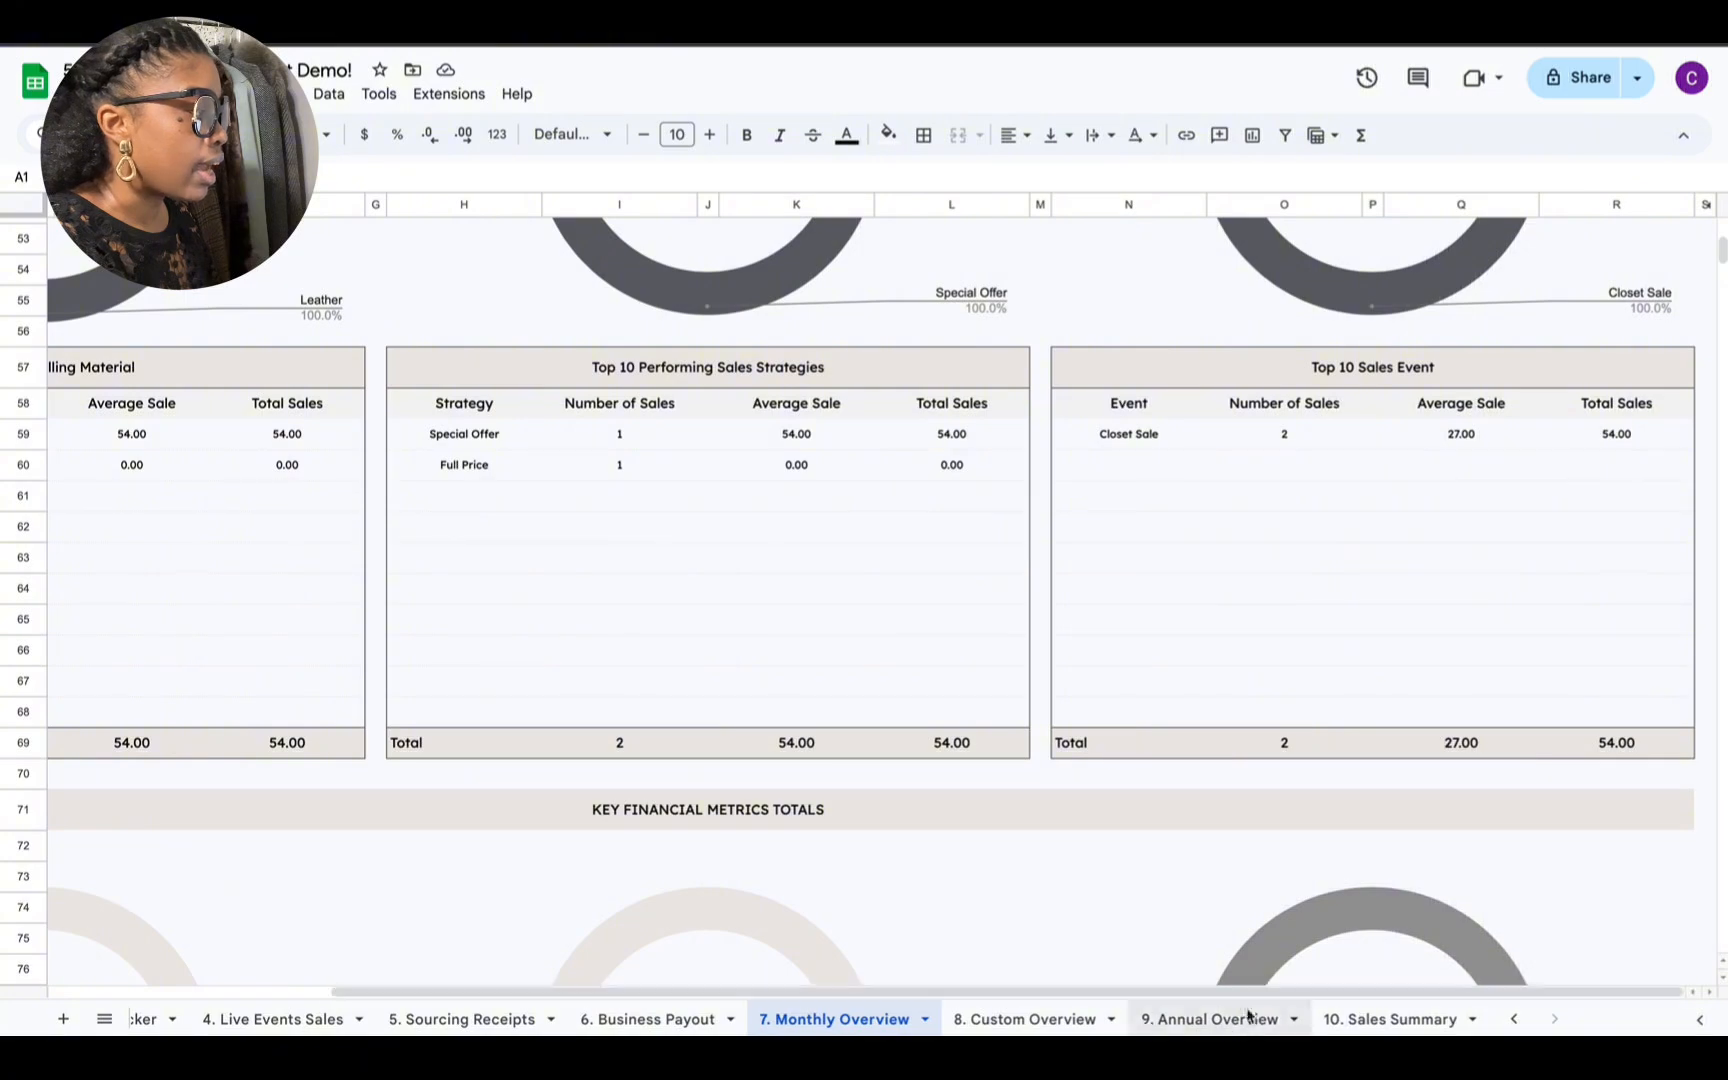
scroll(1190, 700, "down", 4)
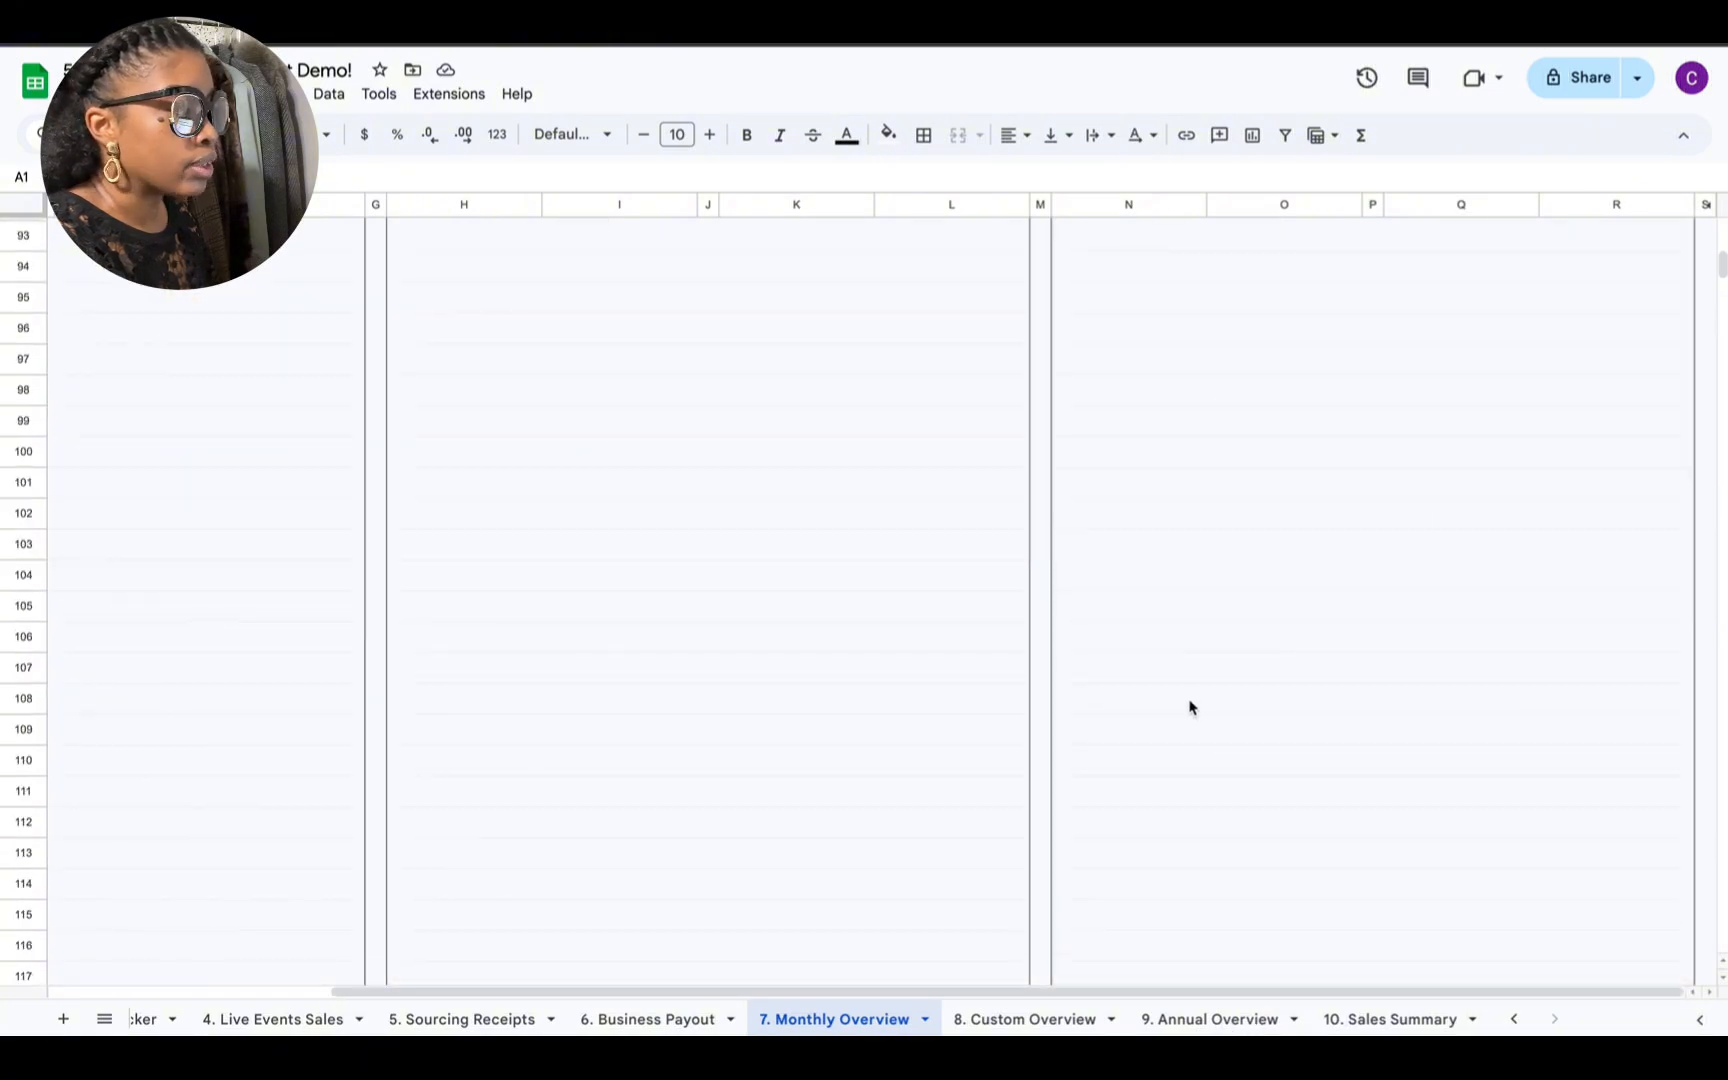
scroll(1190, 704, "up", 20)
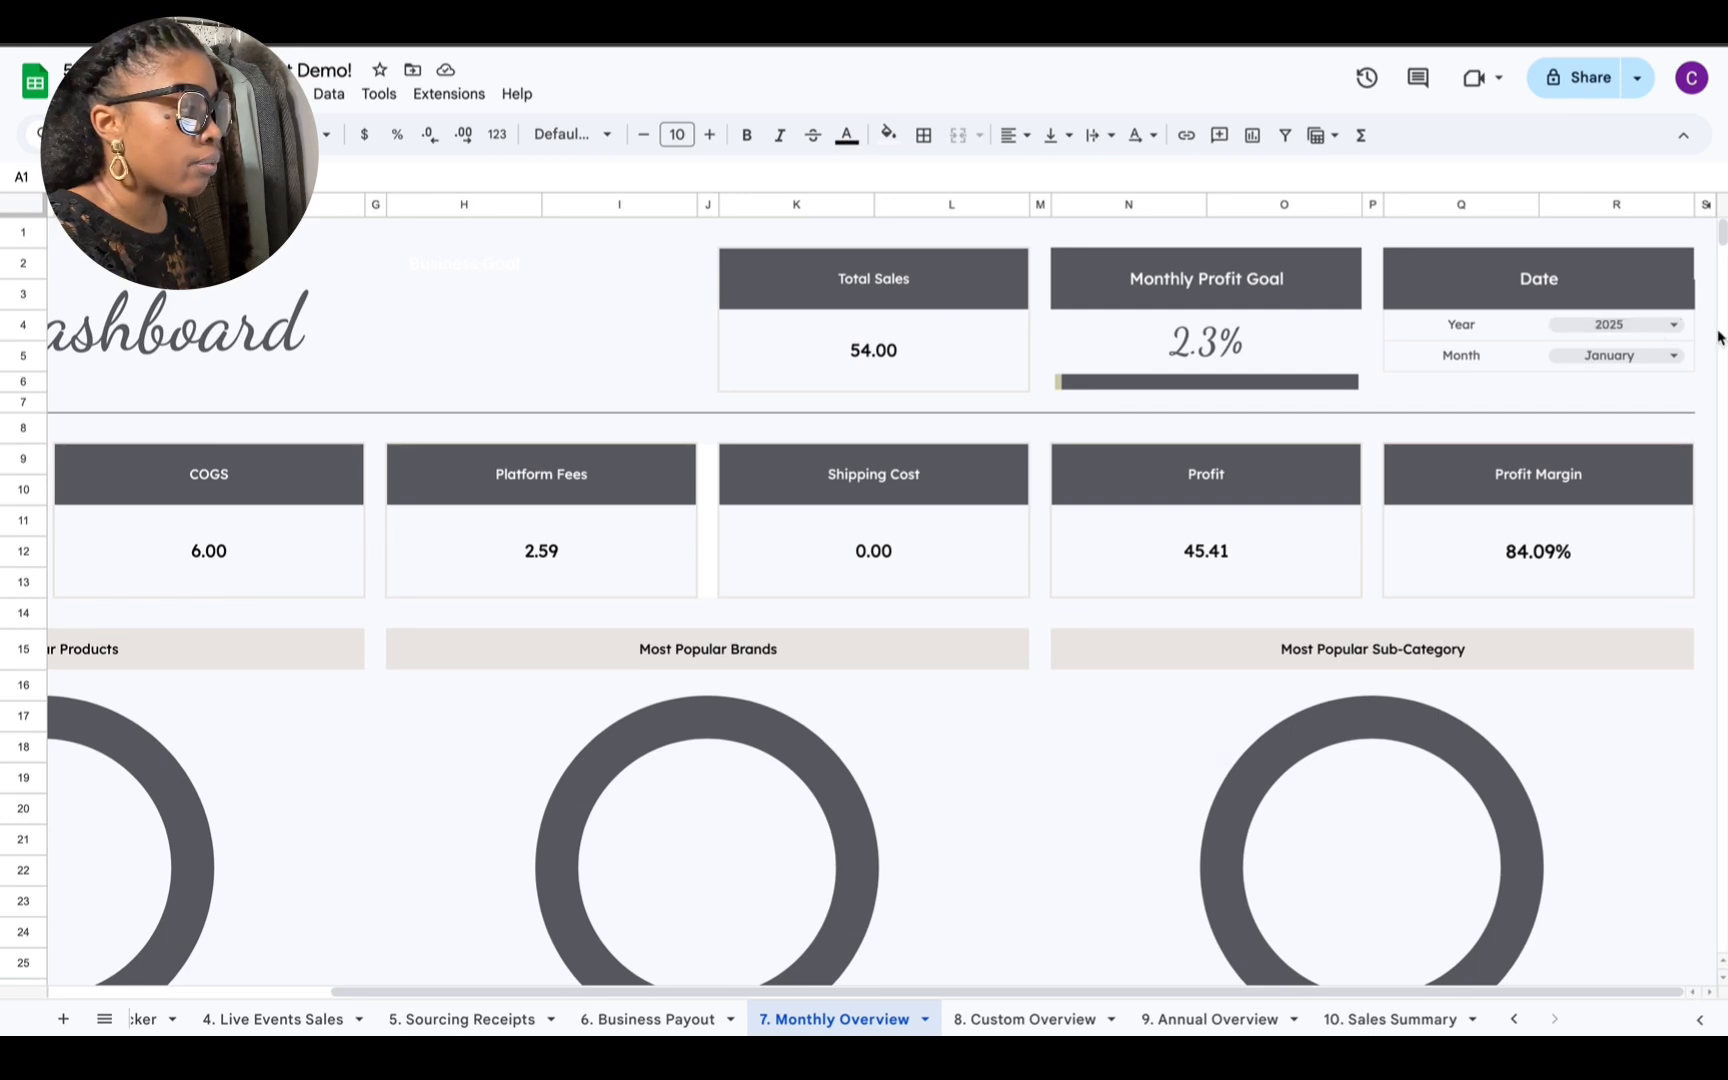
double_click(1677, 325)
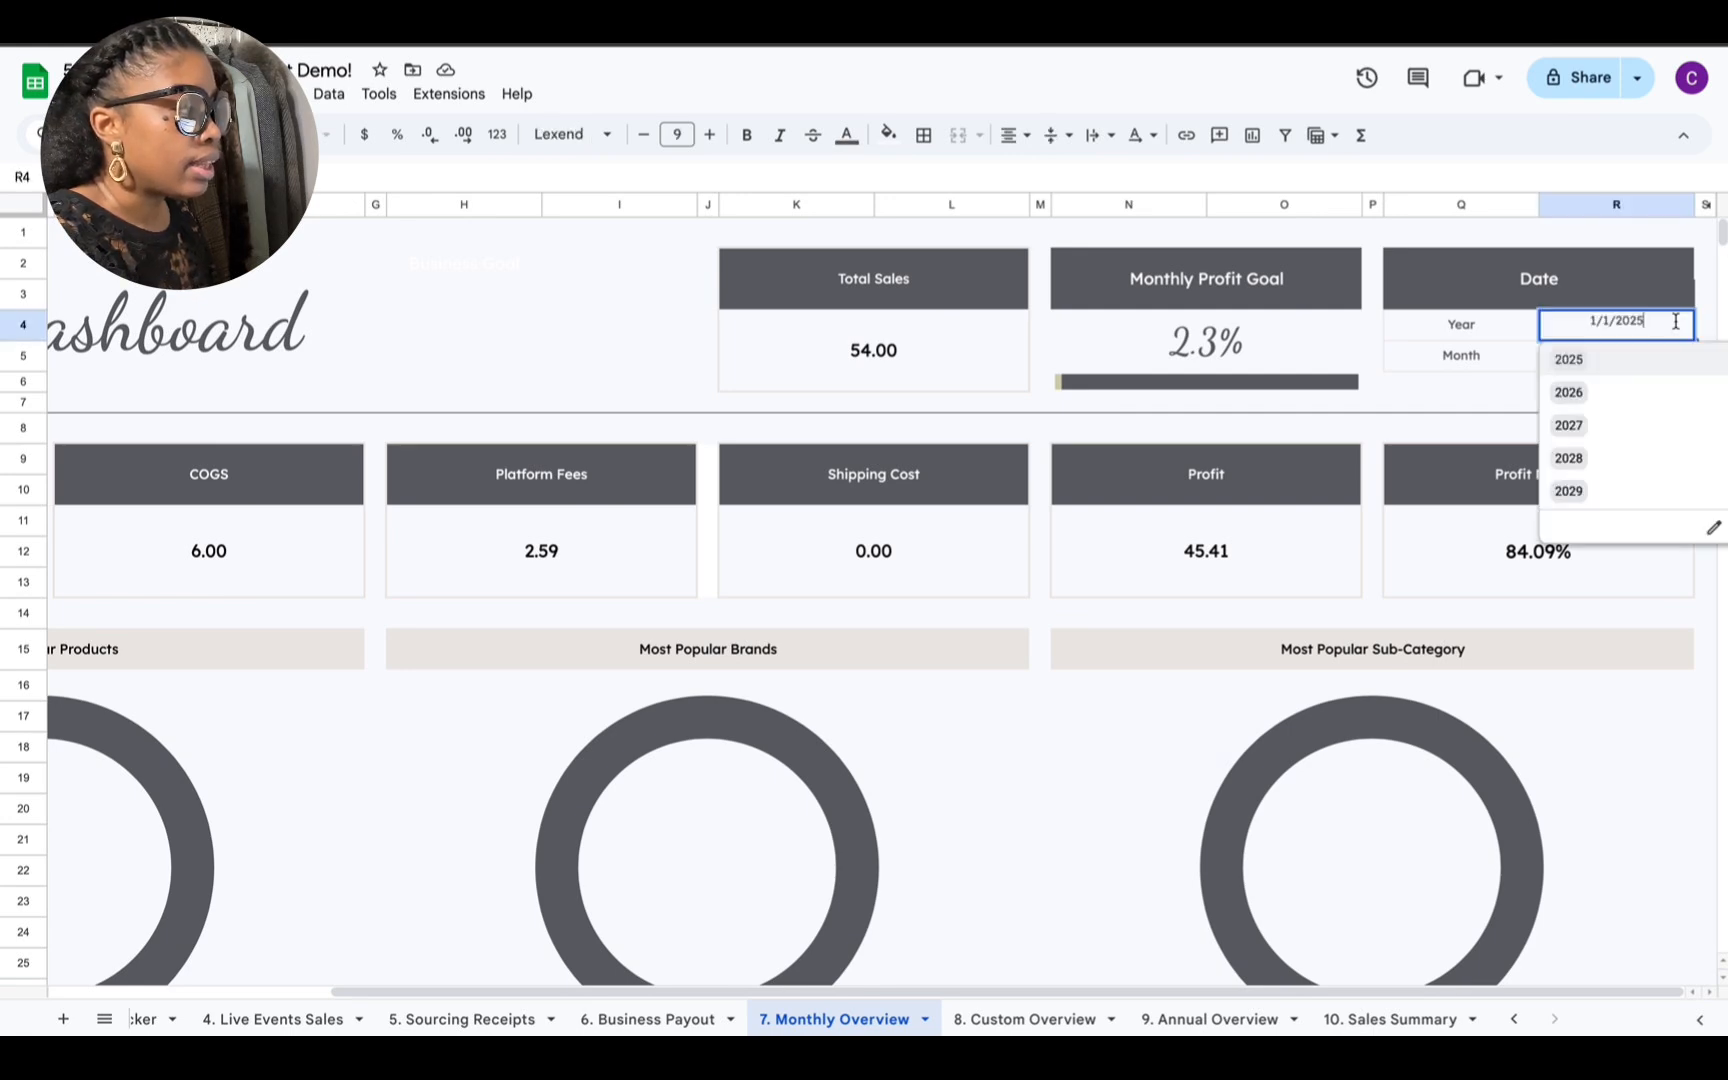
left_click(1650, 359)
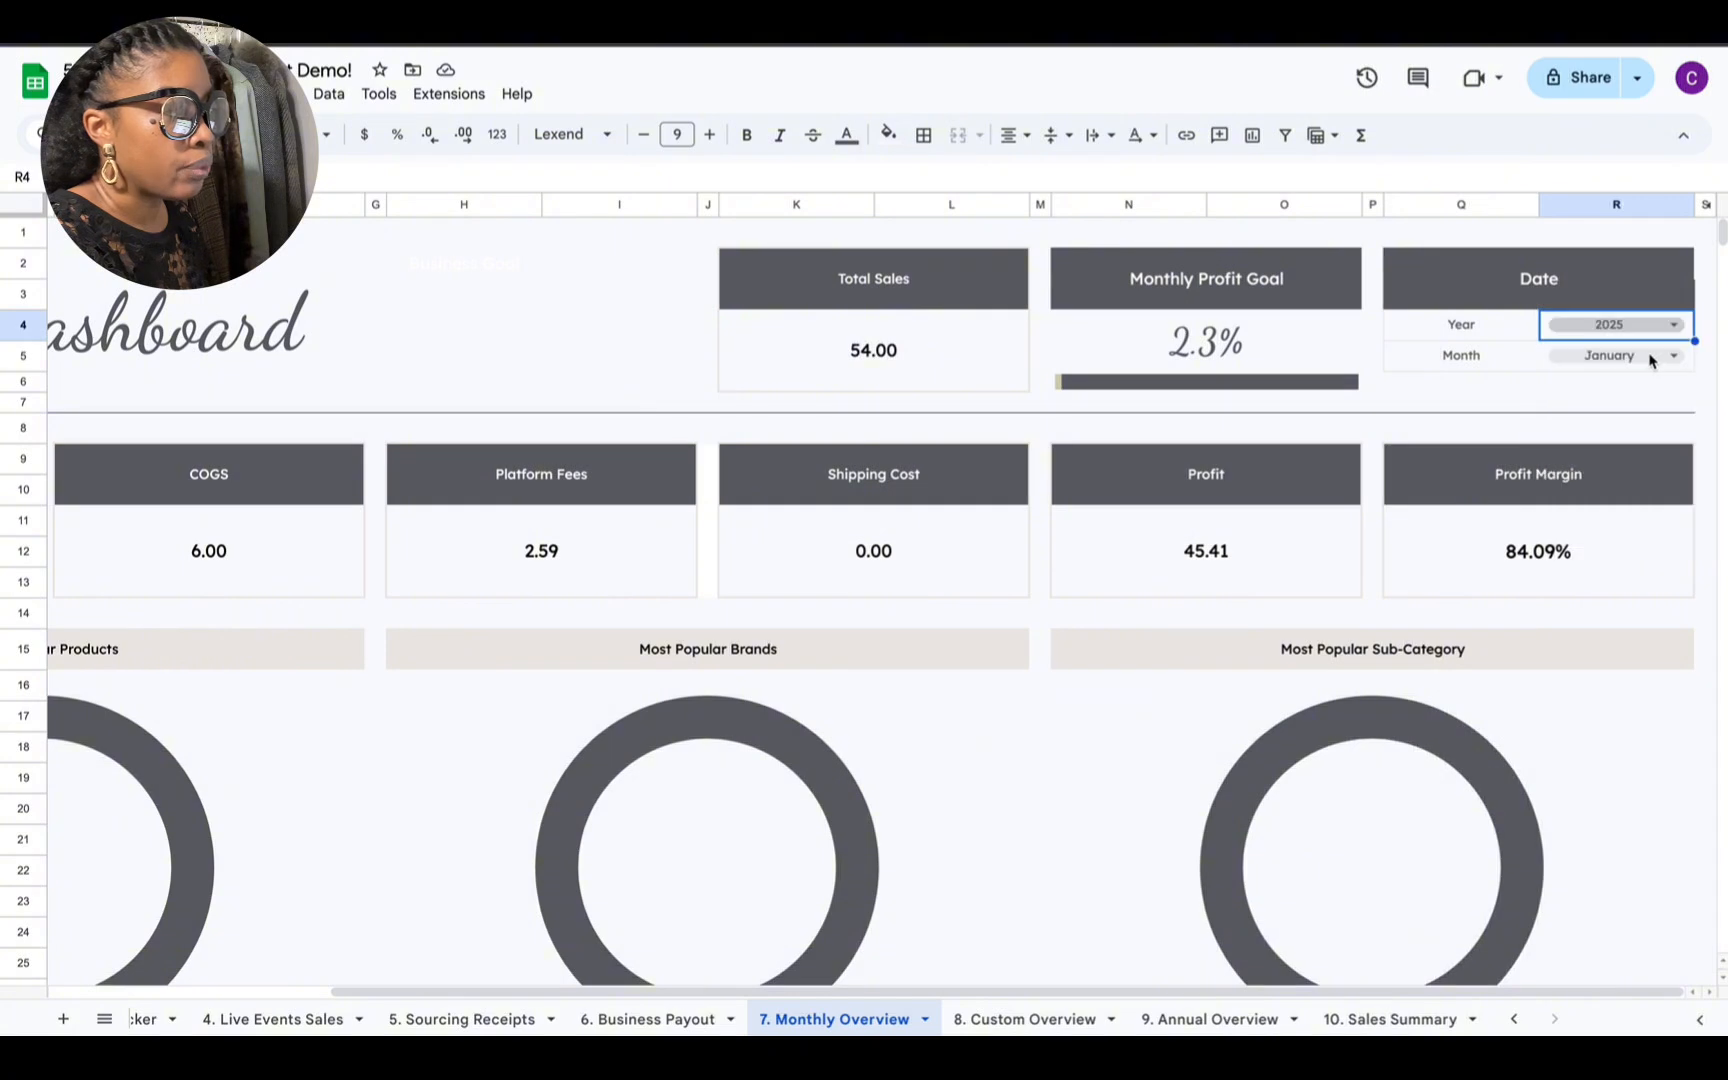
double_click(1669, 358)
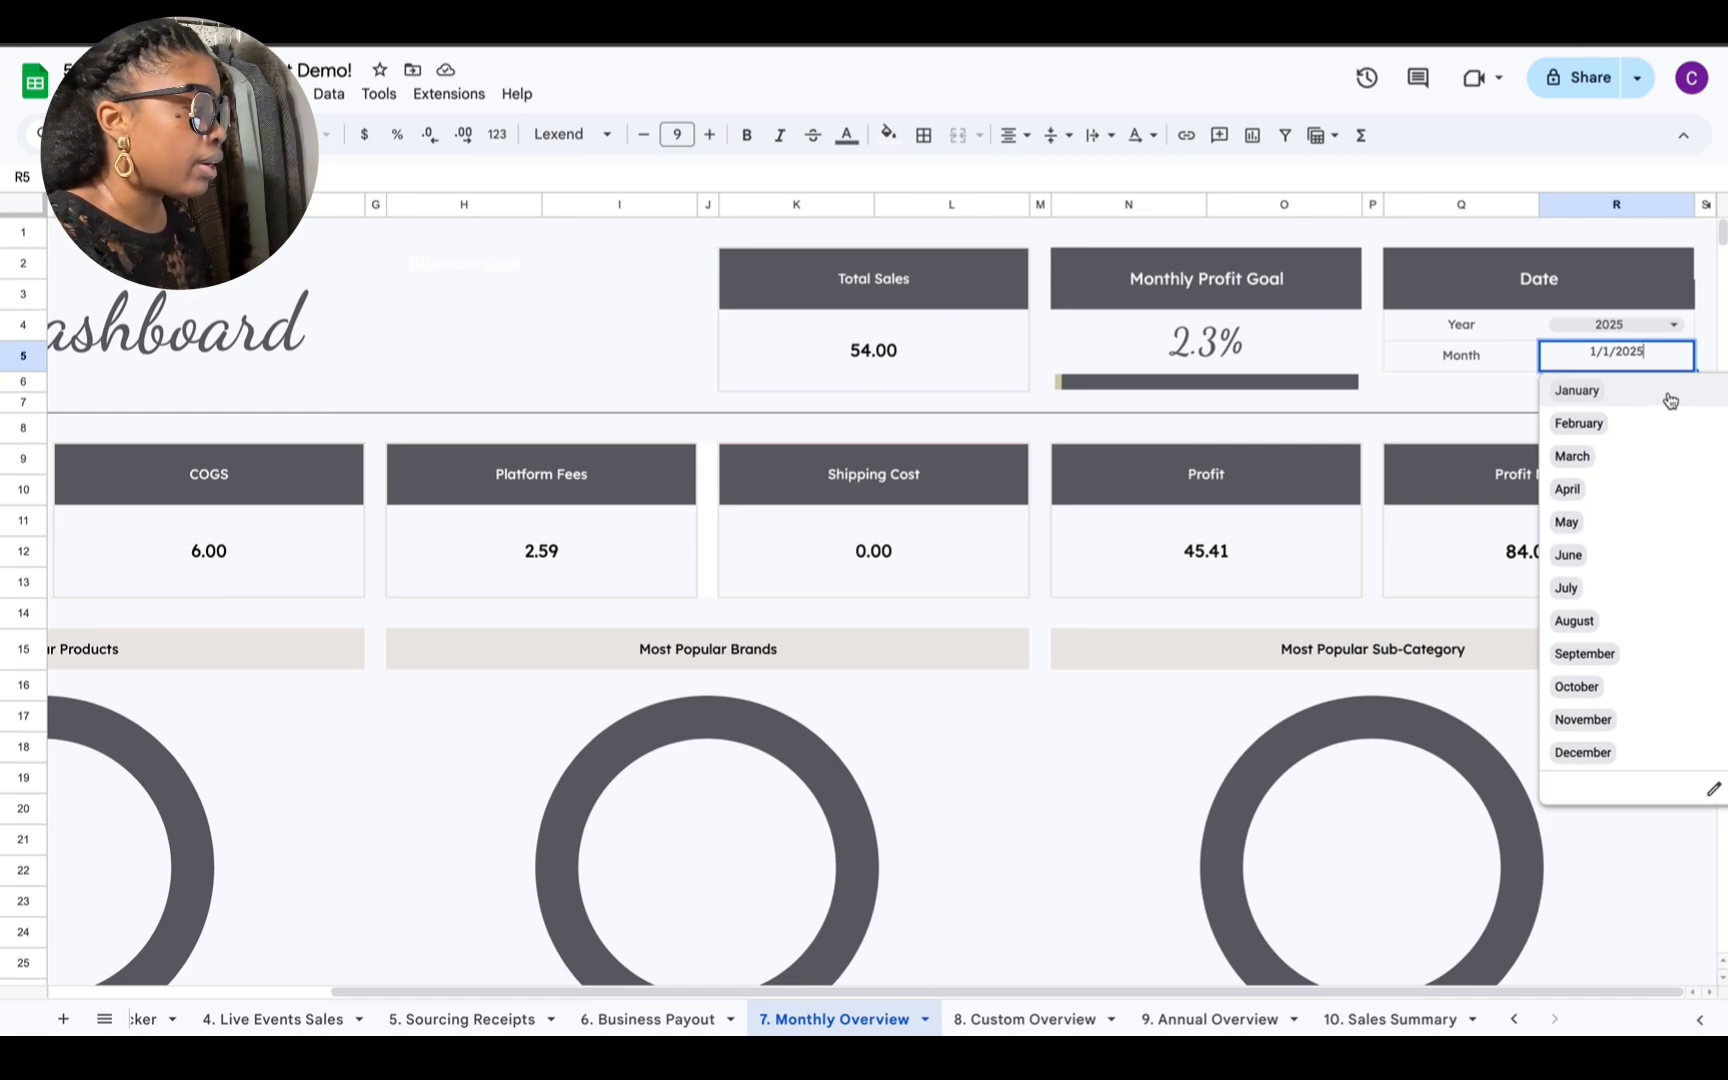
left_click(1668, 402)
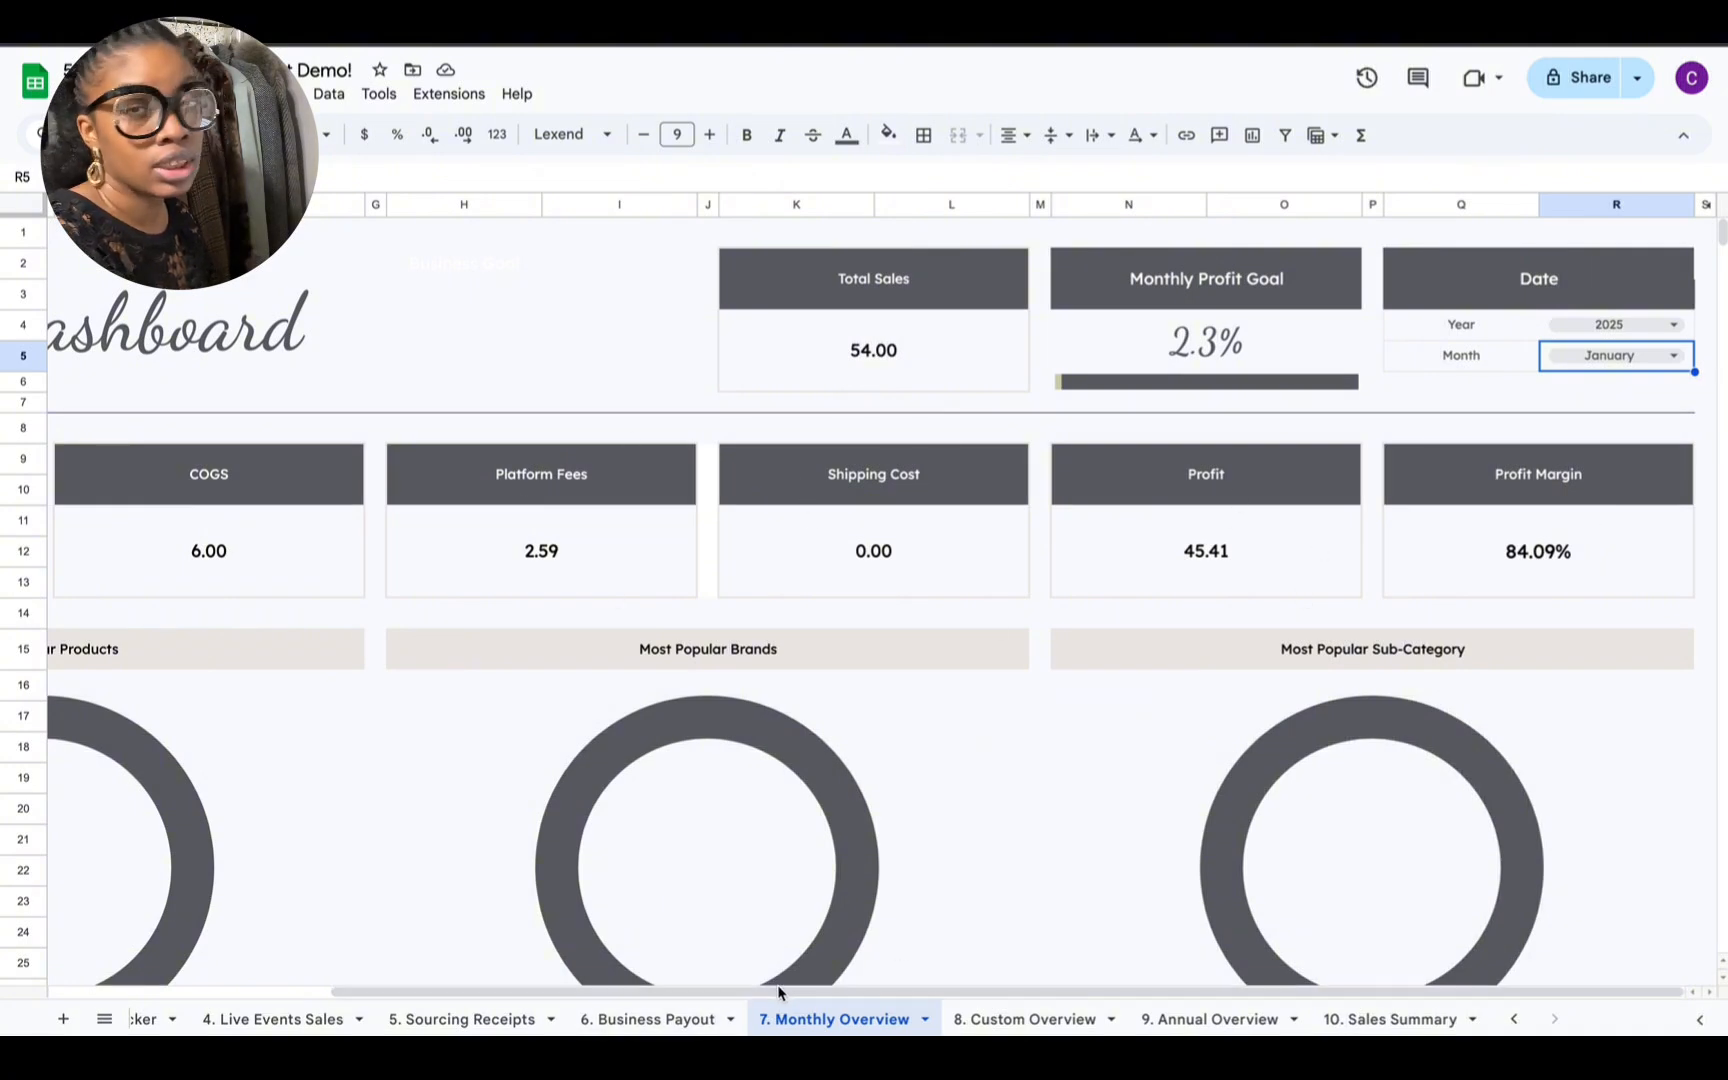
Step: Look across the Monthly Overview summary figures and open the Custom Overview sheet
left_click_drag(785, 991, 492, 997)
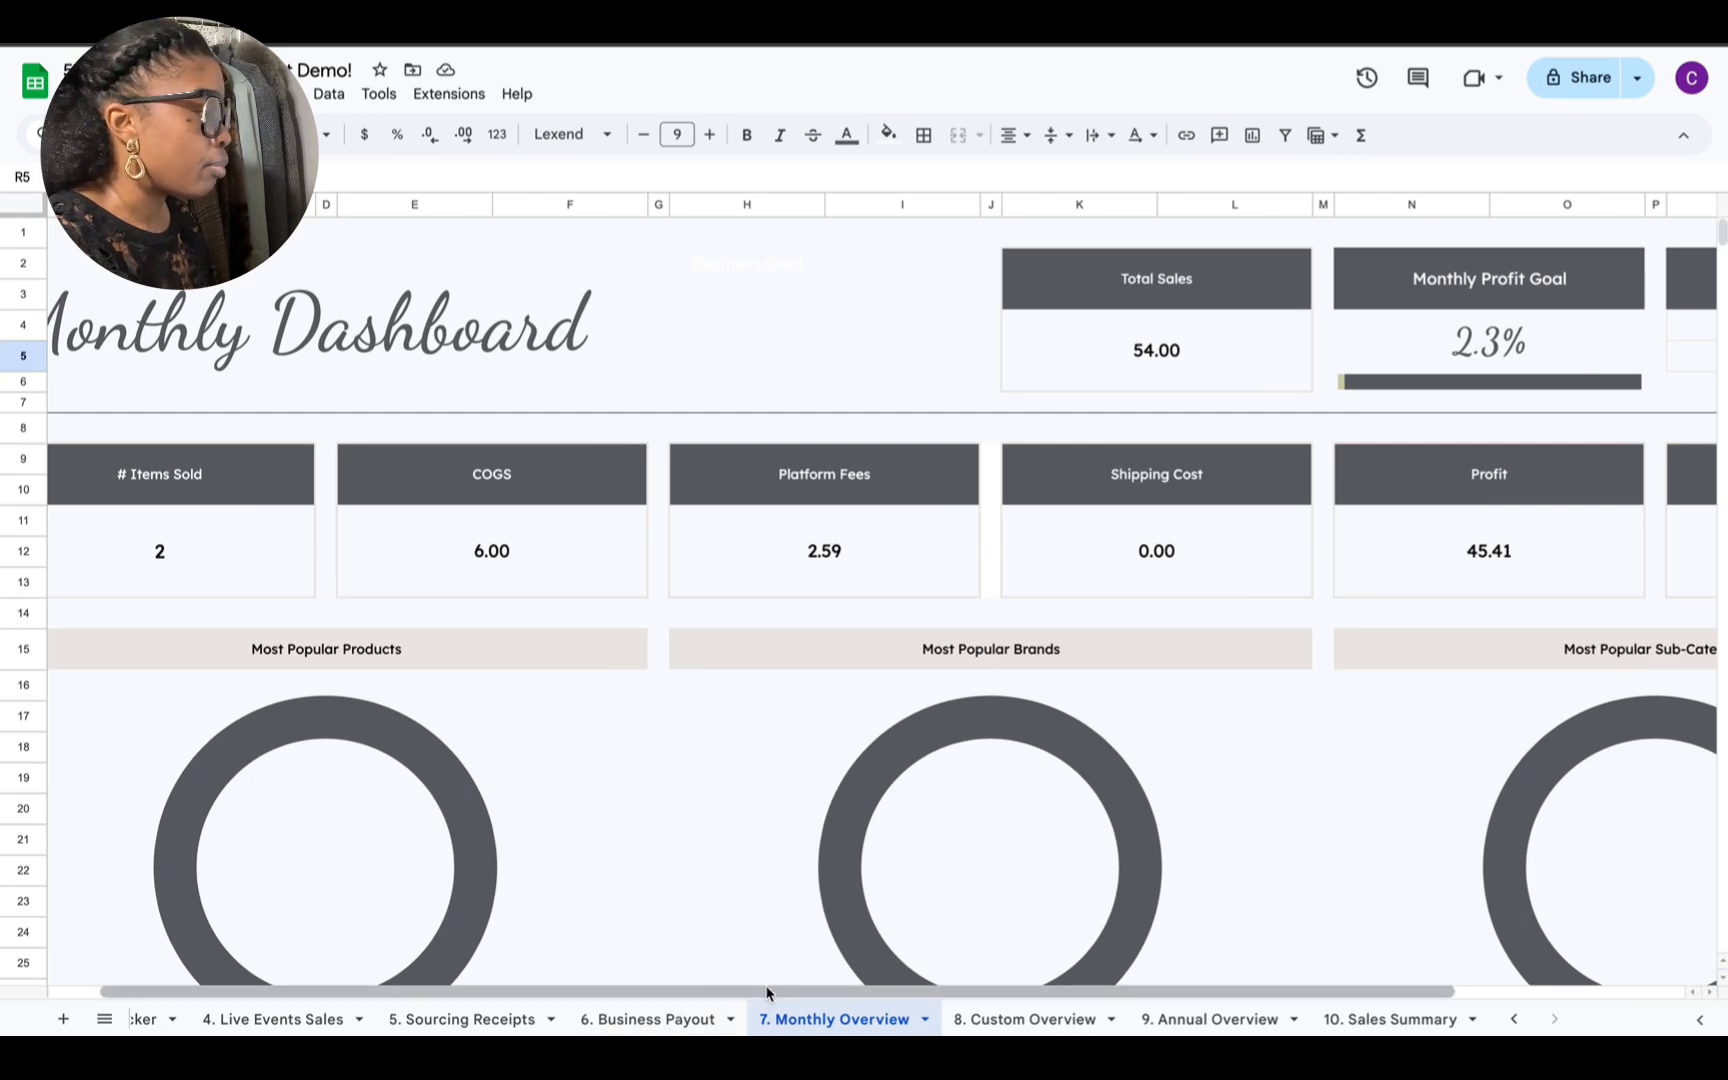
left_click_drag(764, 993, 530, 1017)
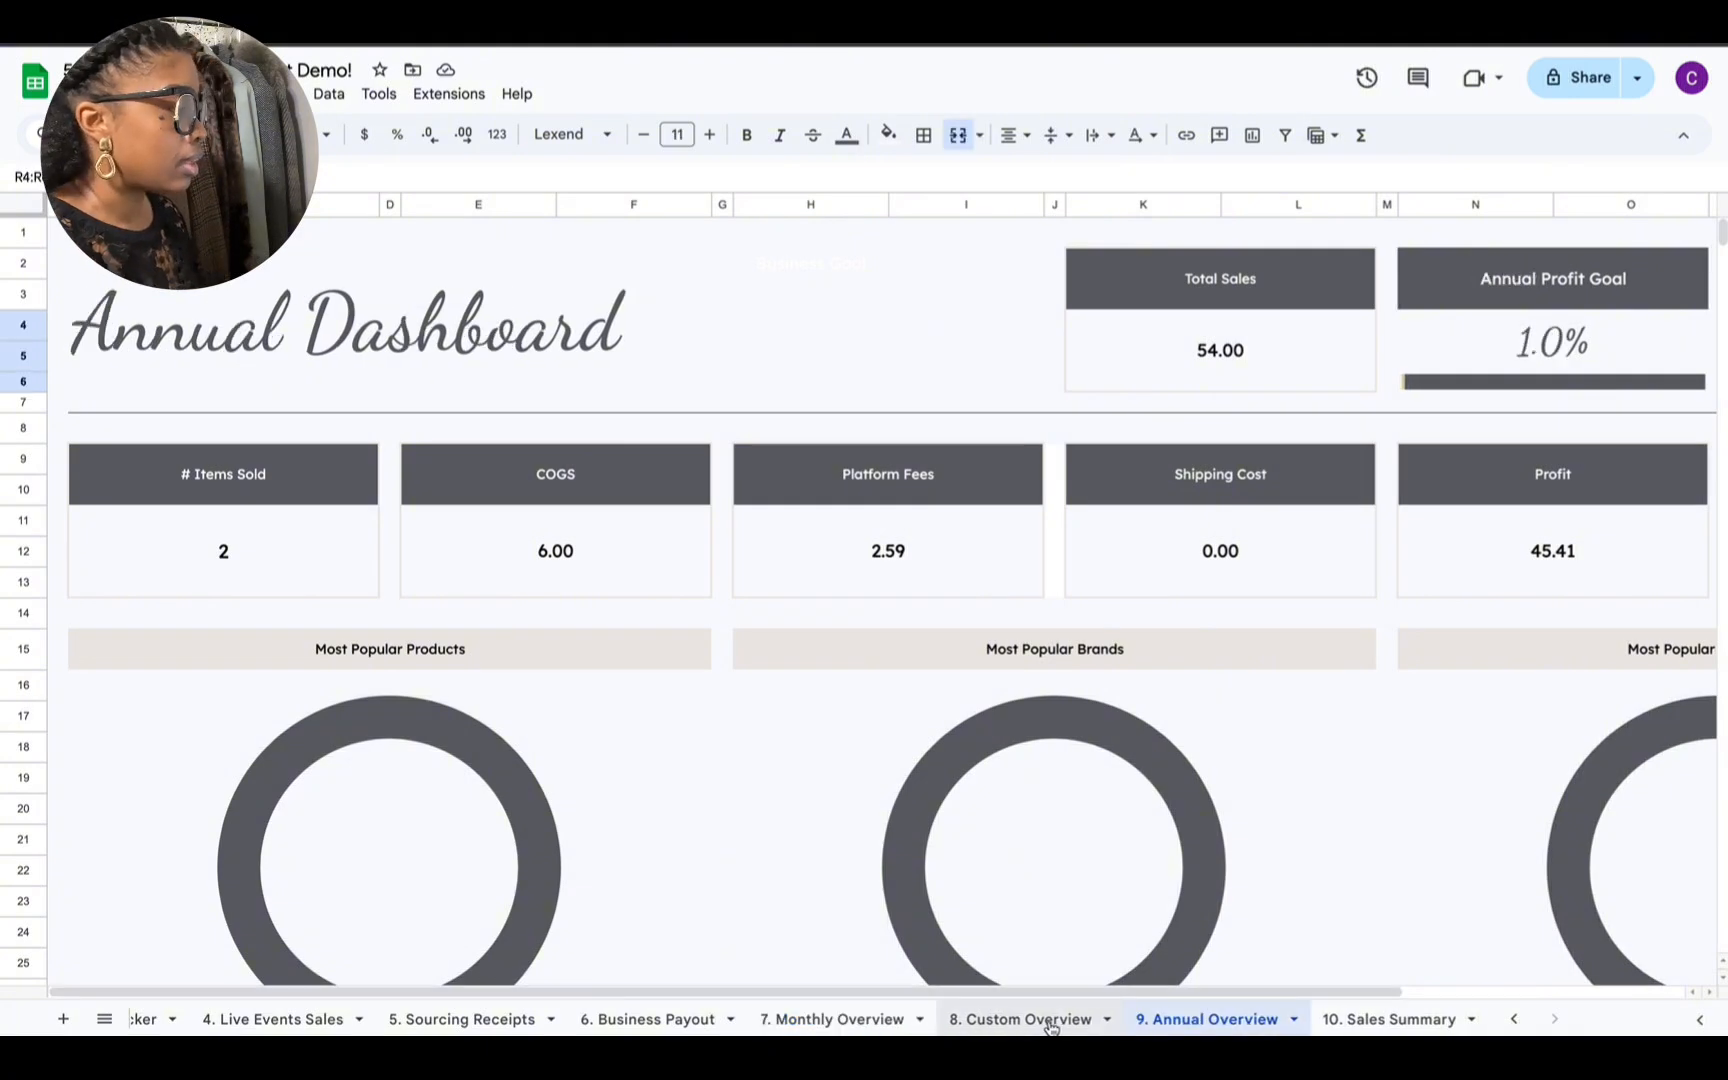
left_click(1077, 1022)
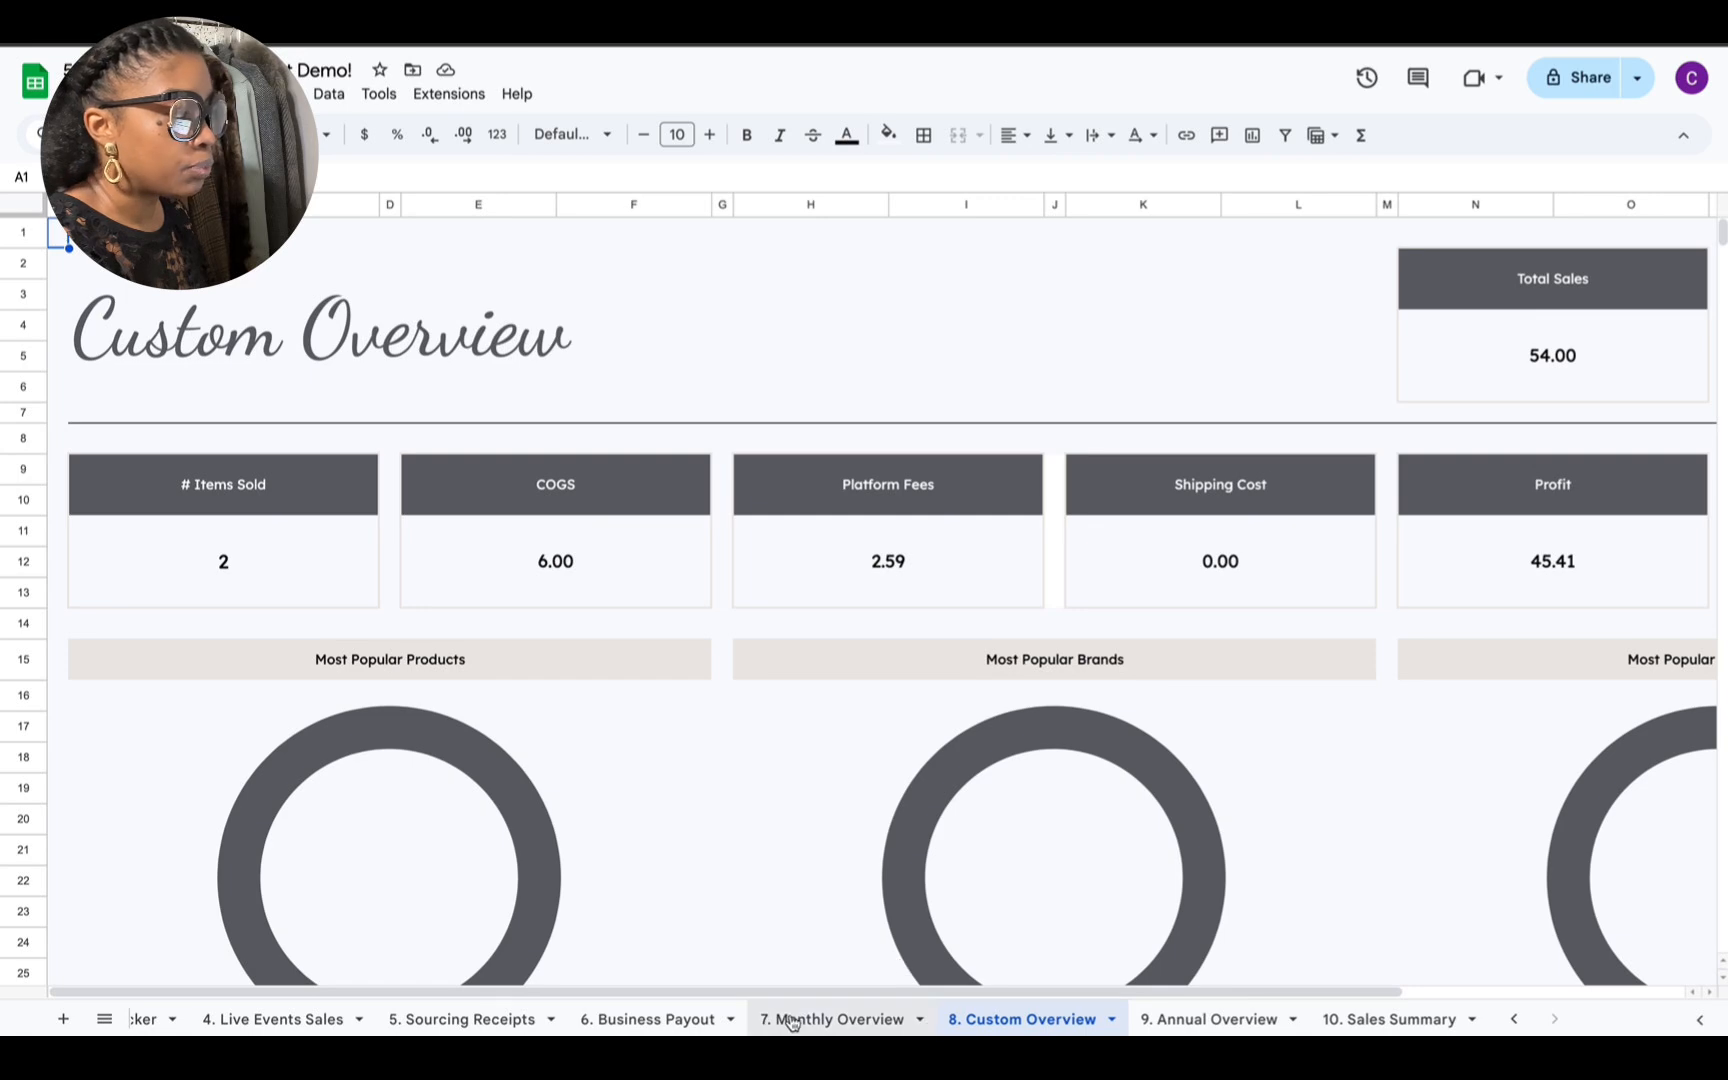
Step: Set the End Date of the Custom Overview to 01/07/2025
left_click_drag(840, 995, 1120, 1012)
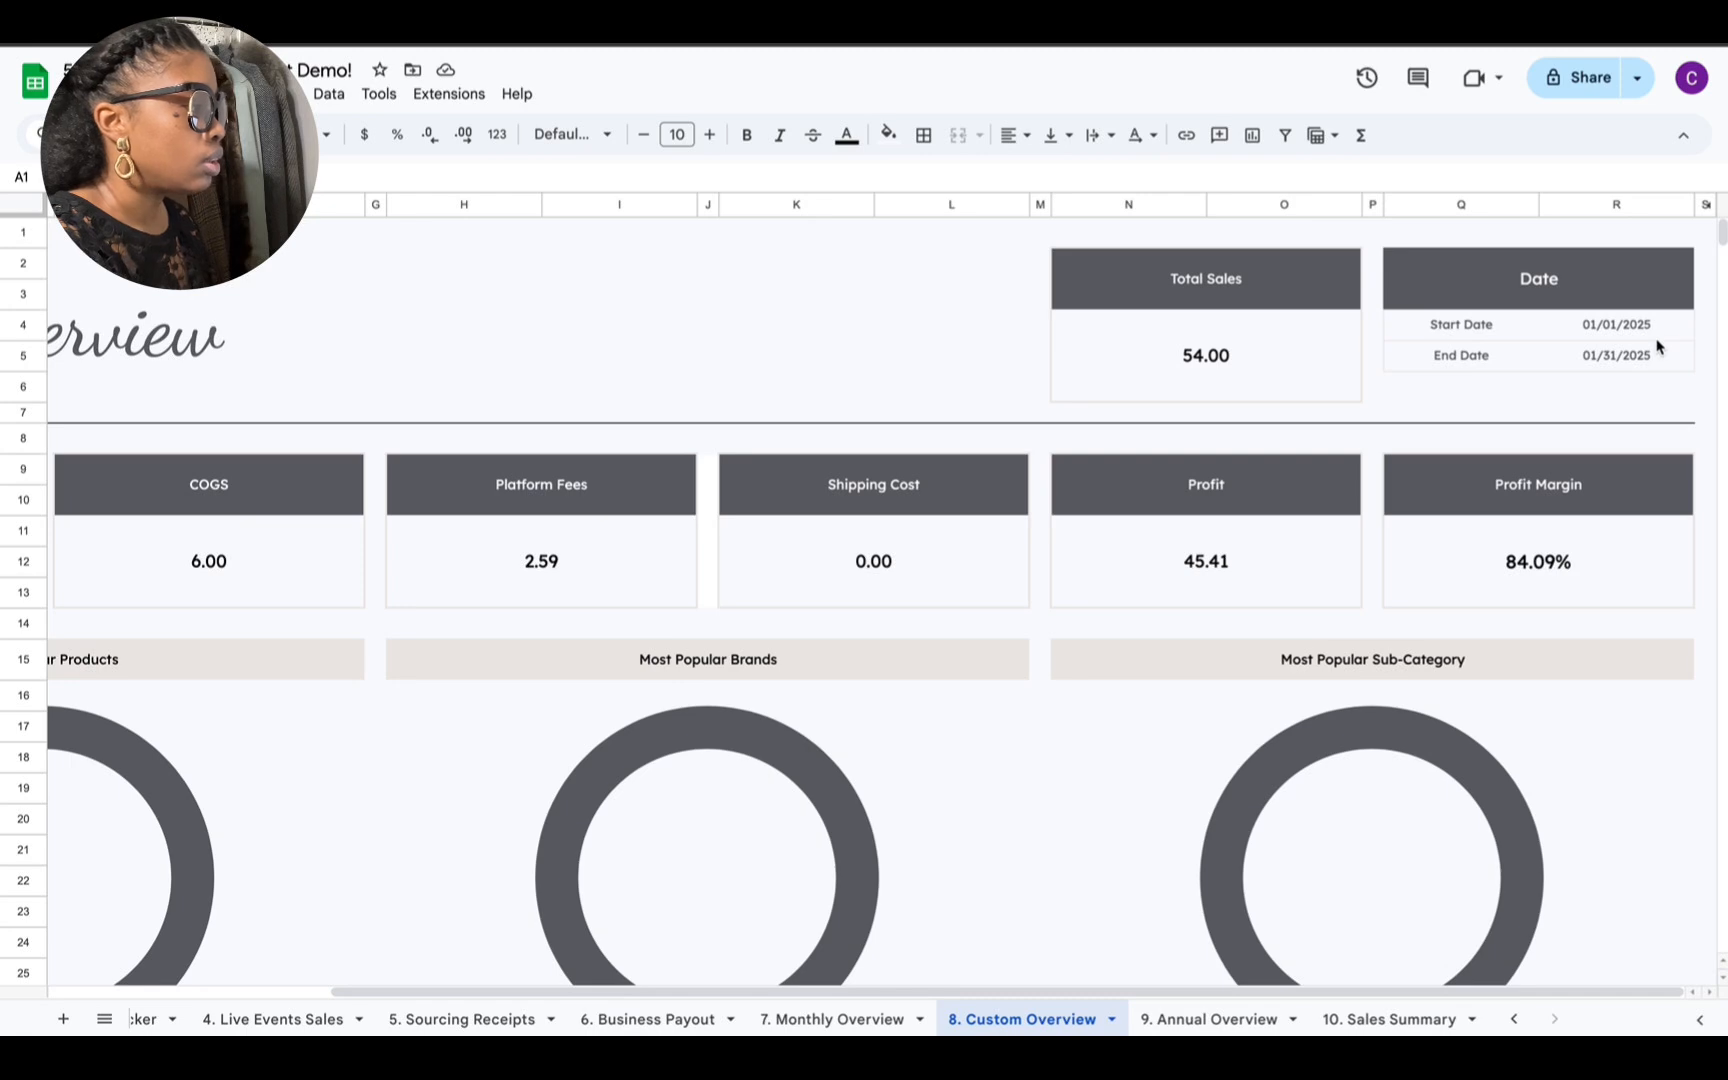
left_click(1657, 359)
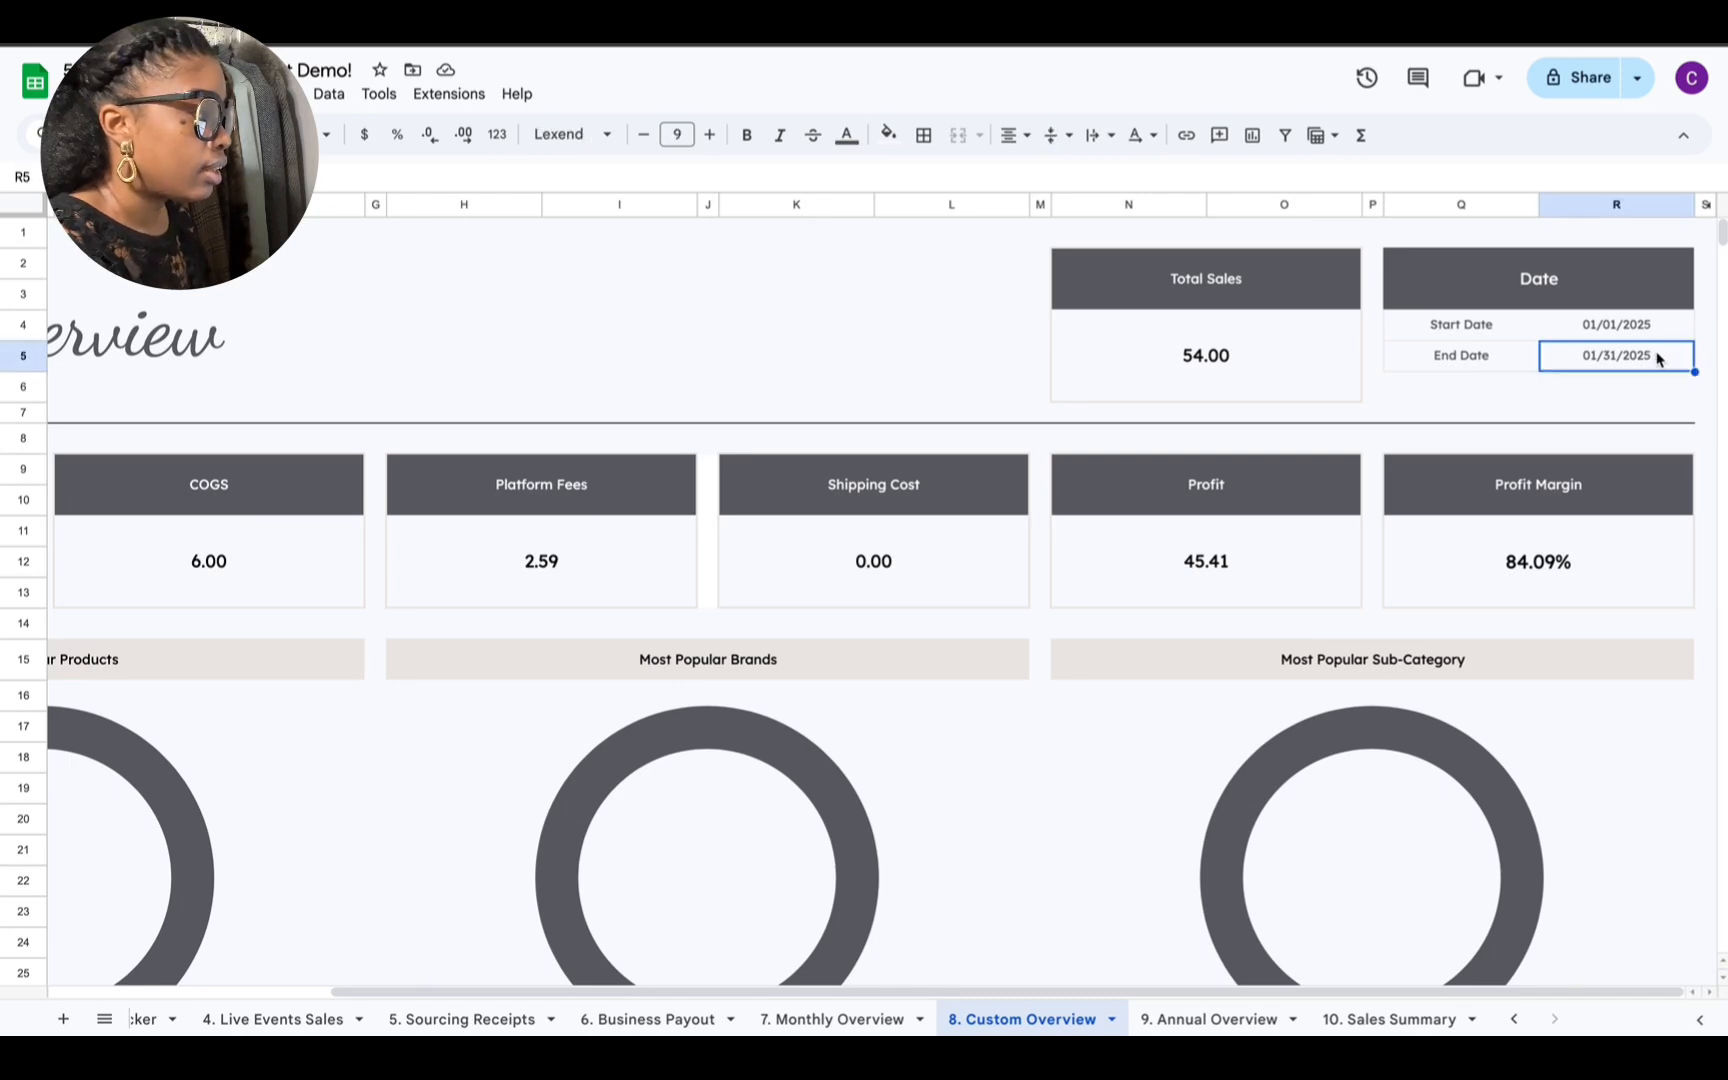
double_click(1655, 357)
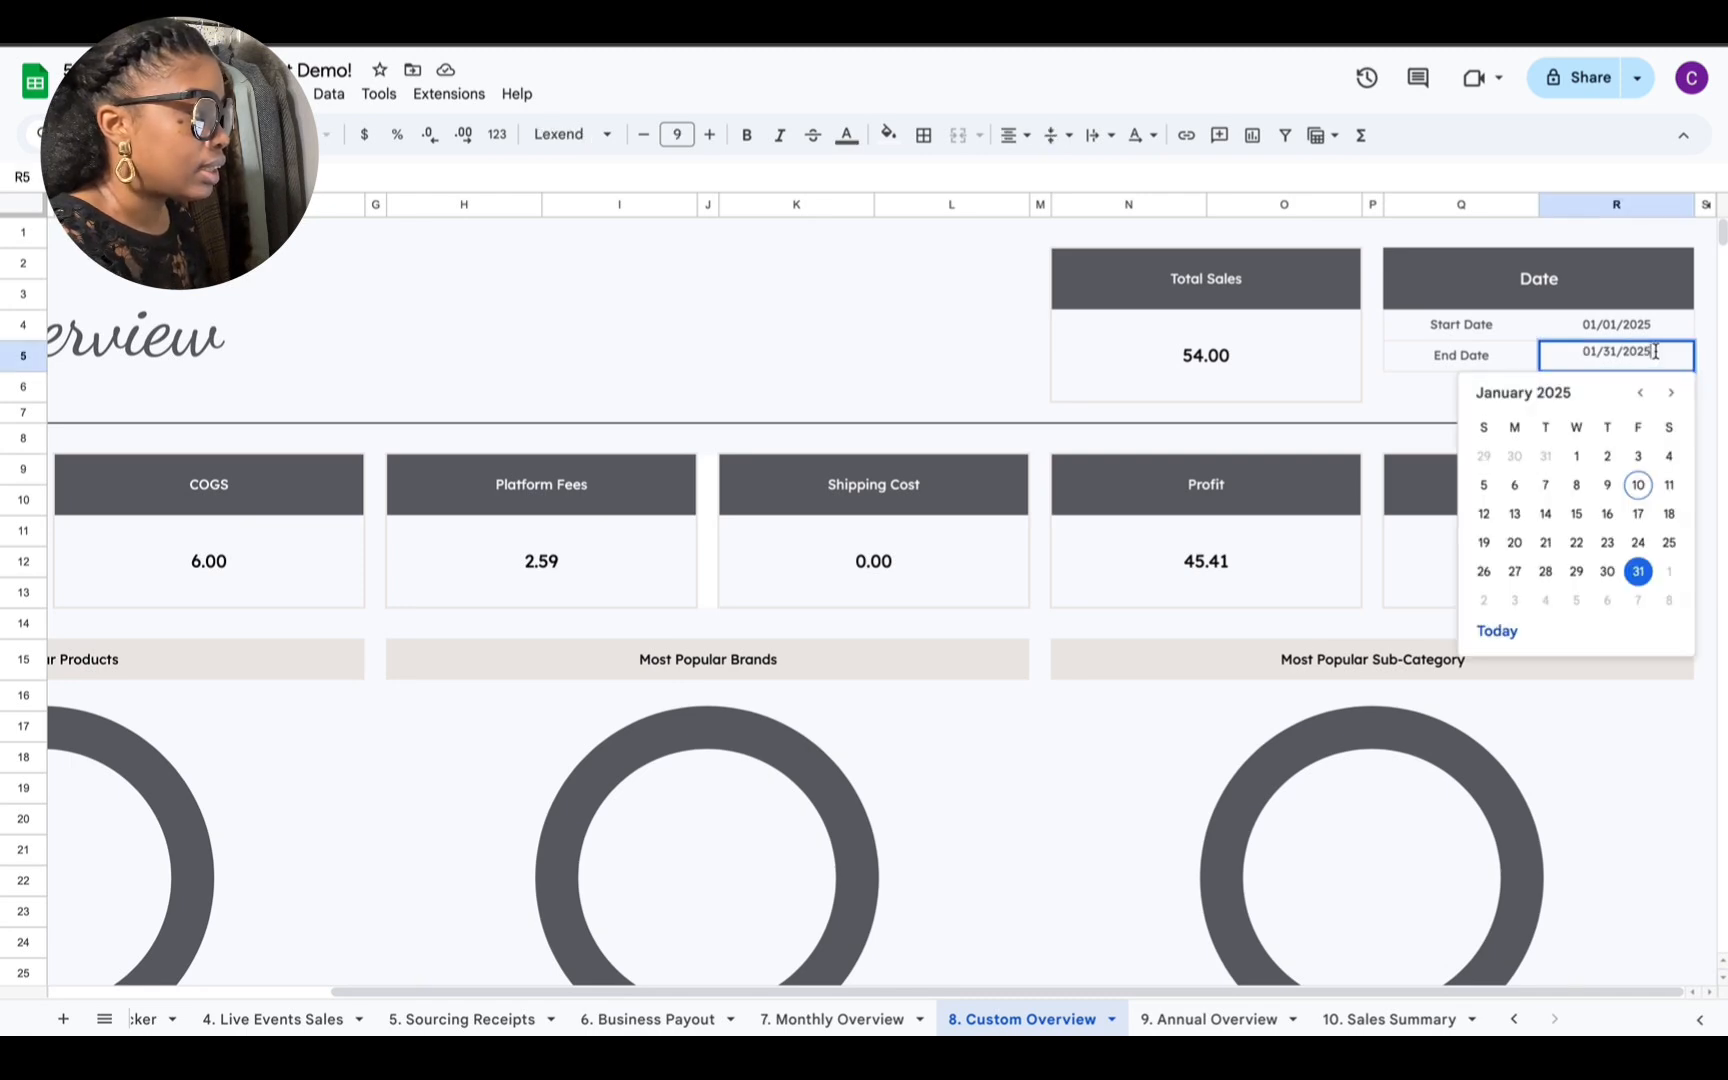
left_click(1550, 487)
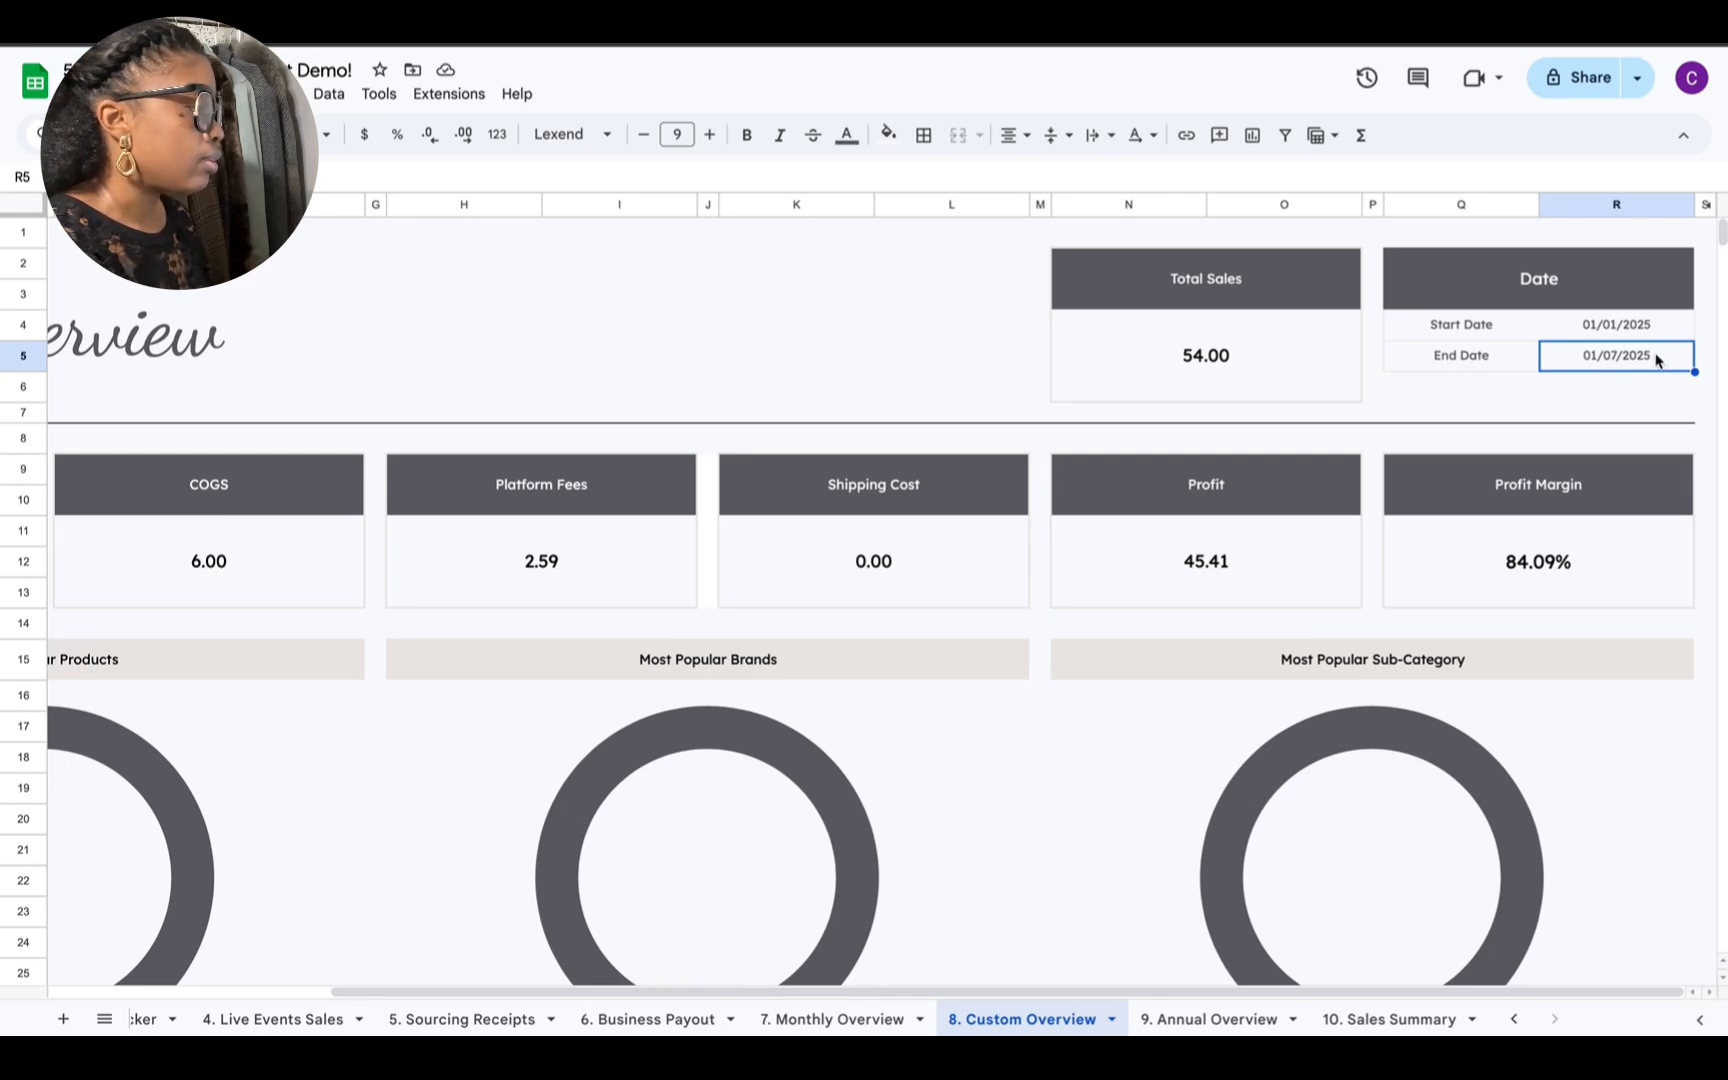
Step: Look through the Custom Overview charts and the category and platform sales tables, and open the Annual Overview sheet
scroll(1063, 463, "down", 1)
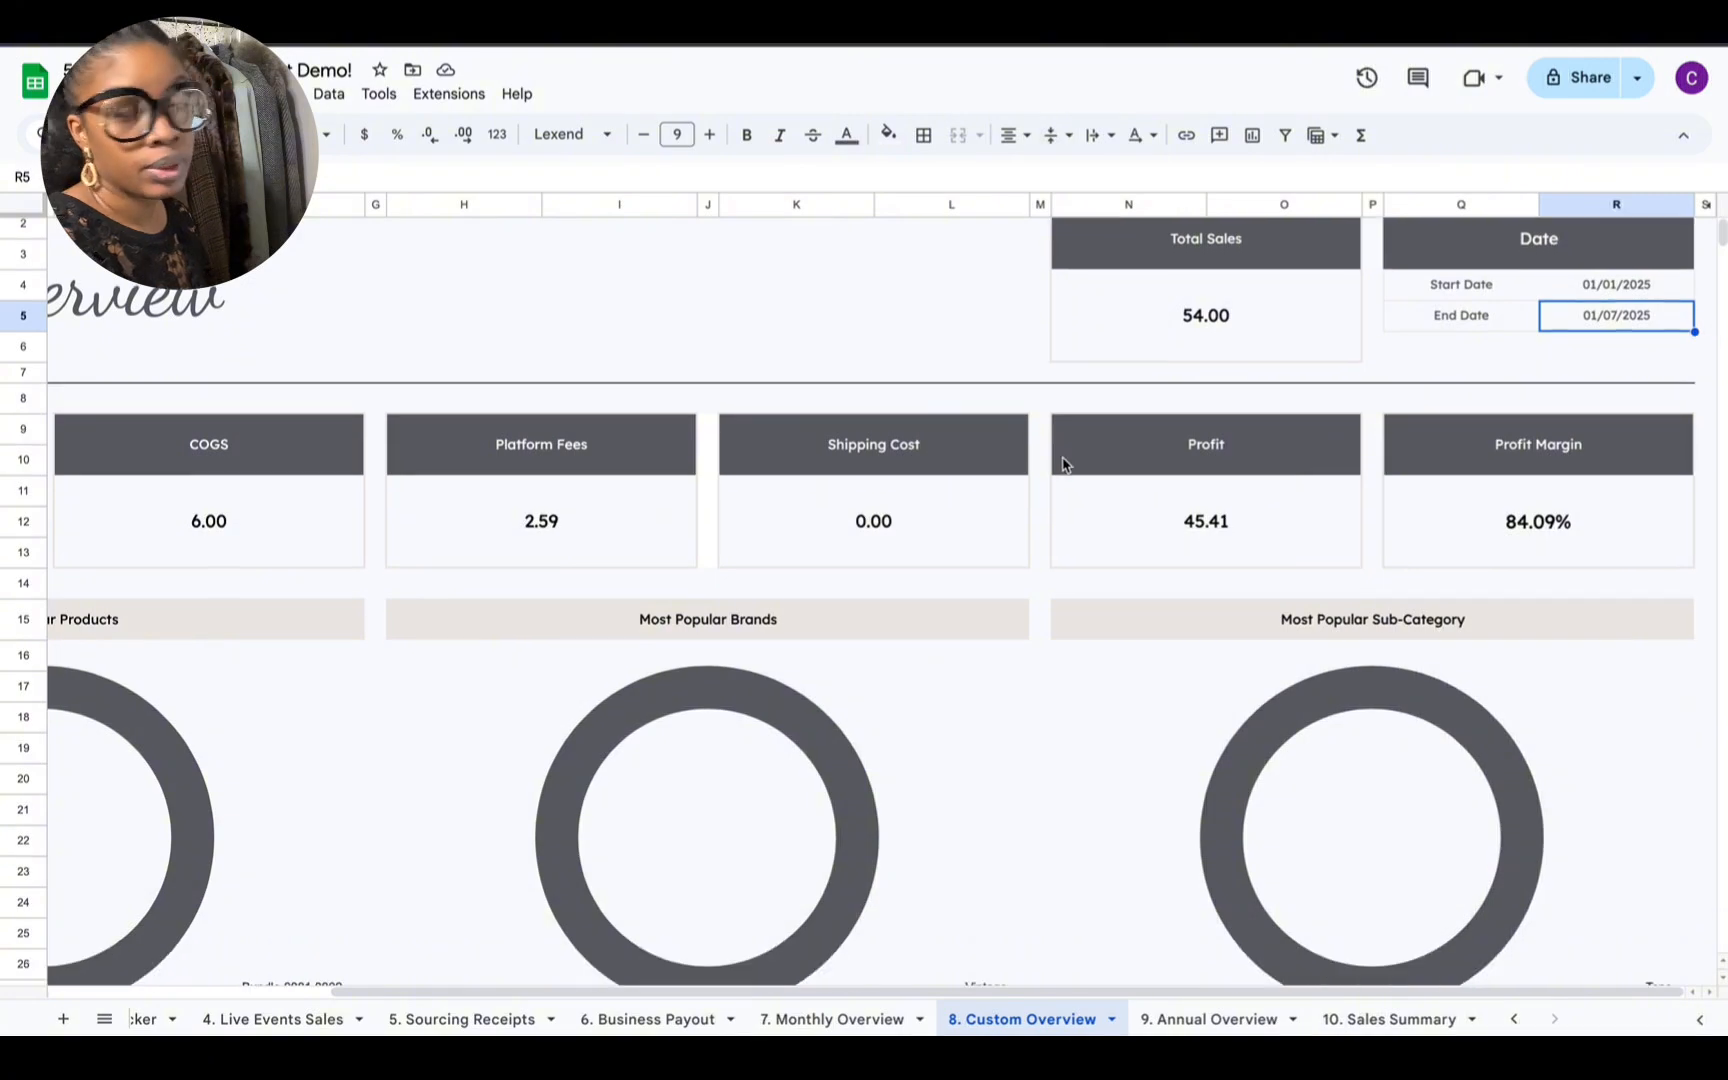
scroll(1063, 463, "down", 15)
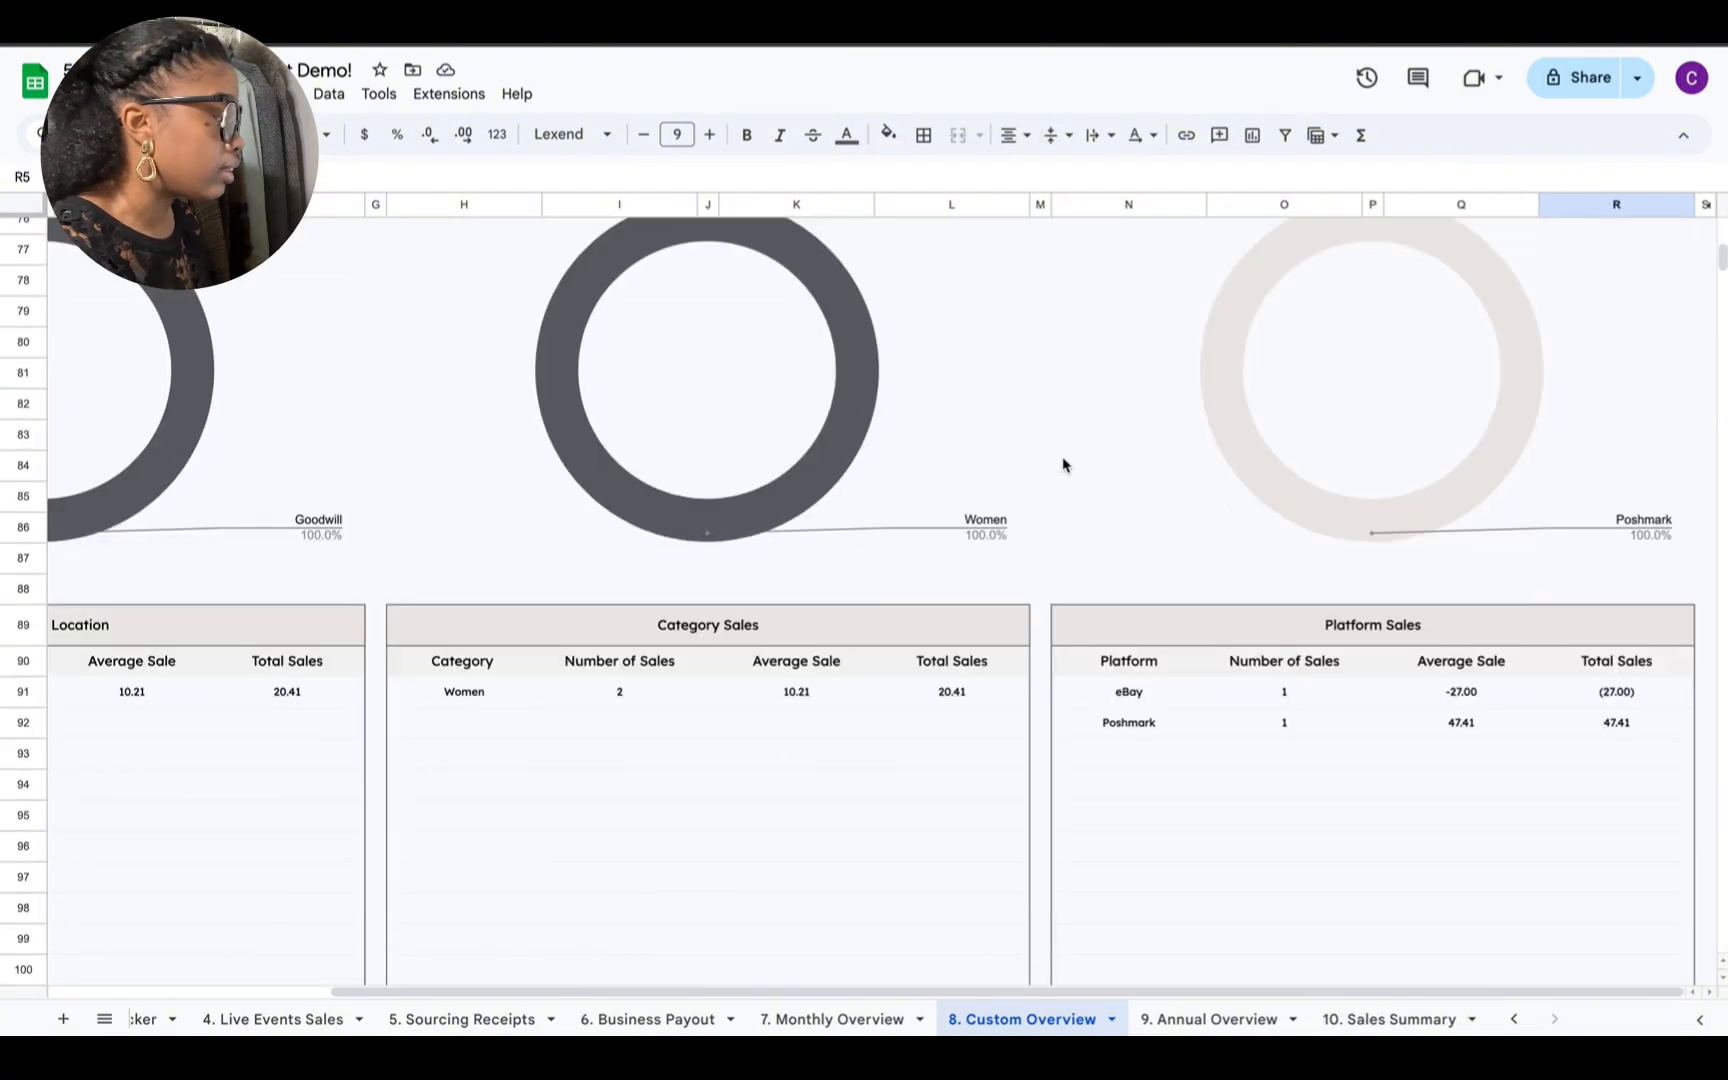
scroll(1063, 463, "up", 15)
left_click(1148, 1020)
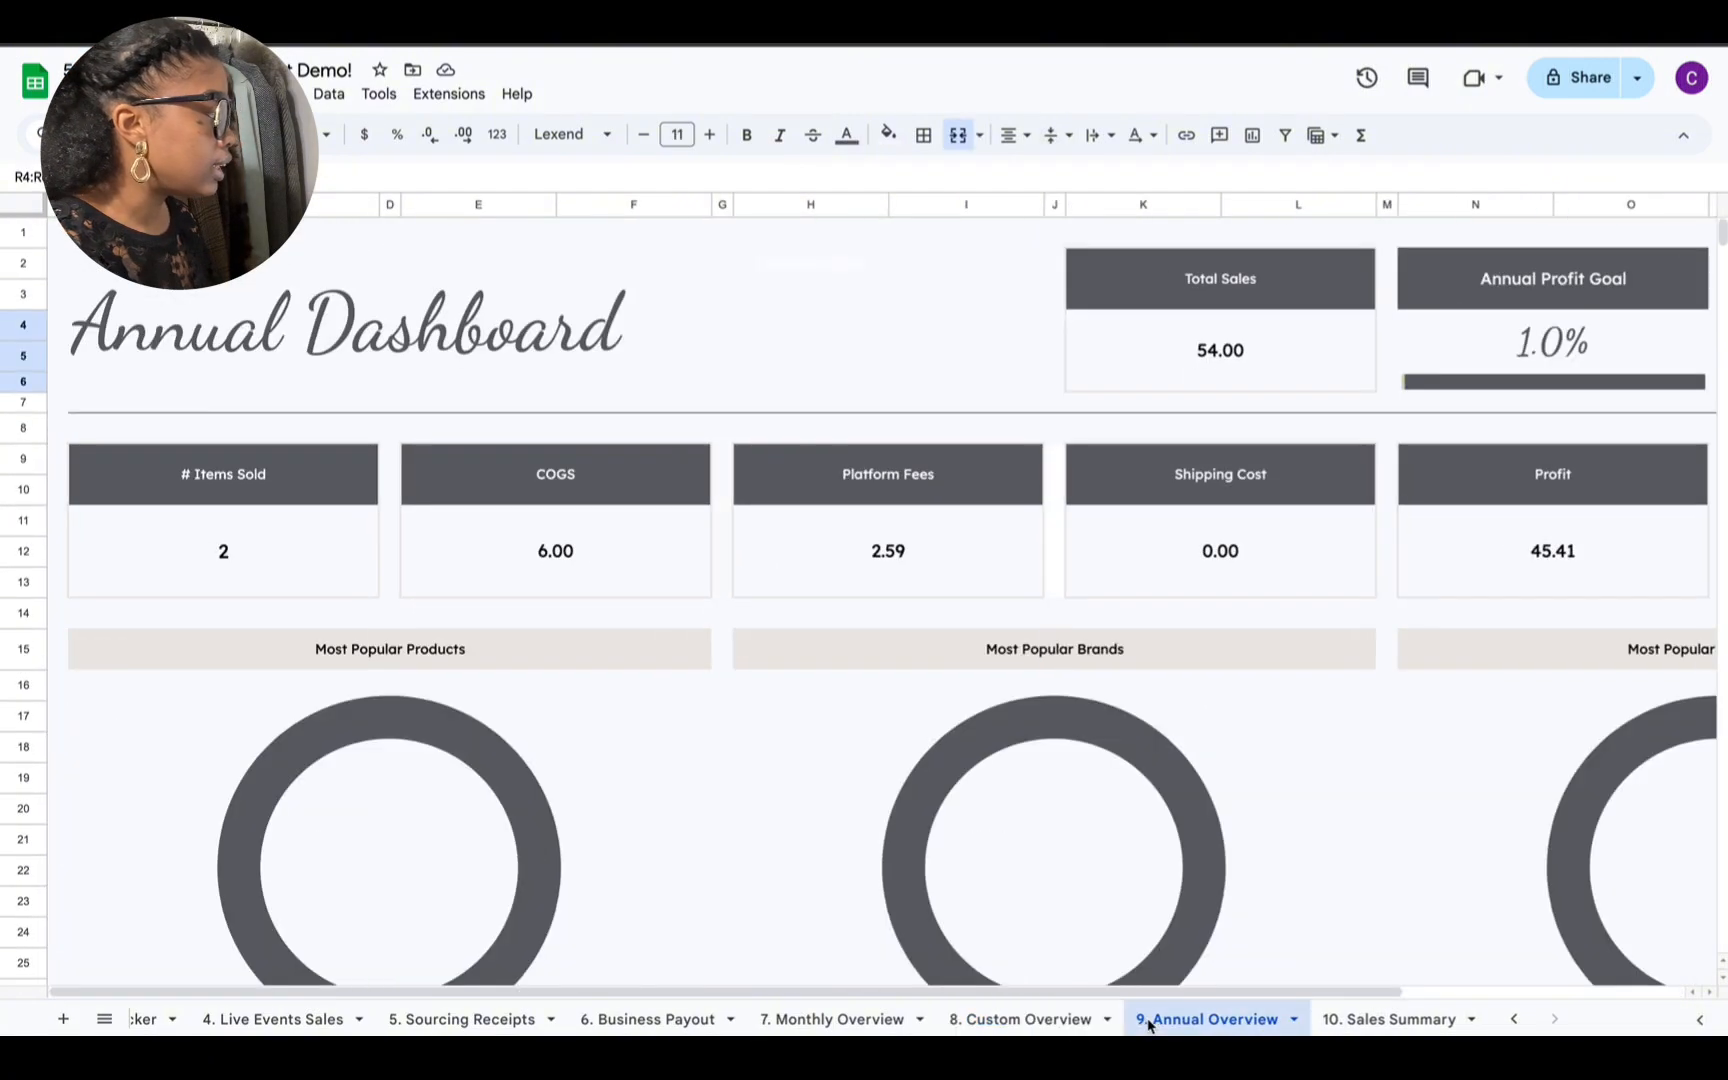
Step: Open the Sales Summary sheet and look through its monthly sales and goal progress tables for 2025 through 2029
left_click(1401, 1018)
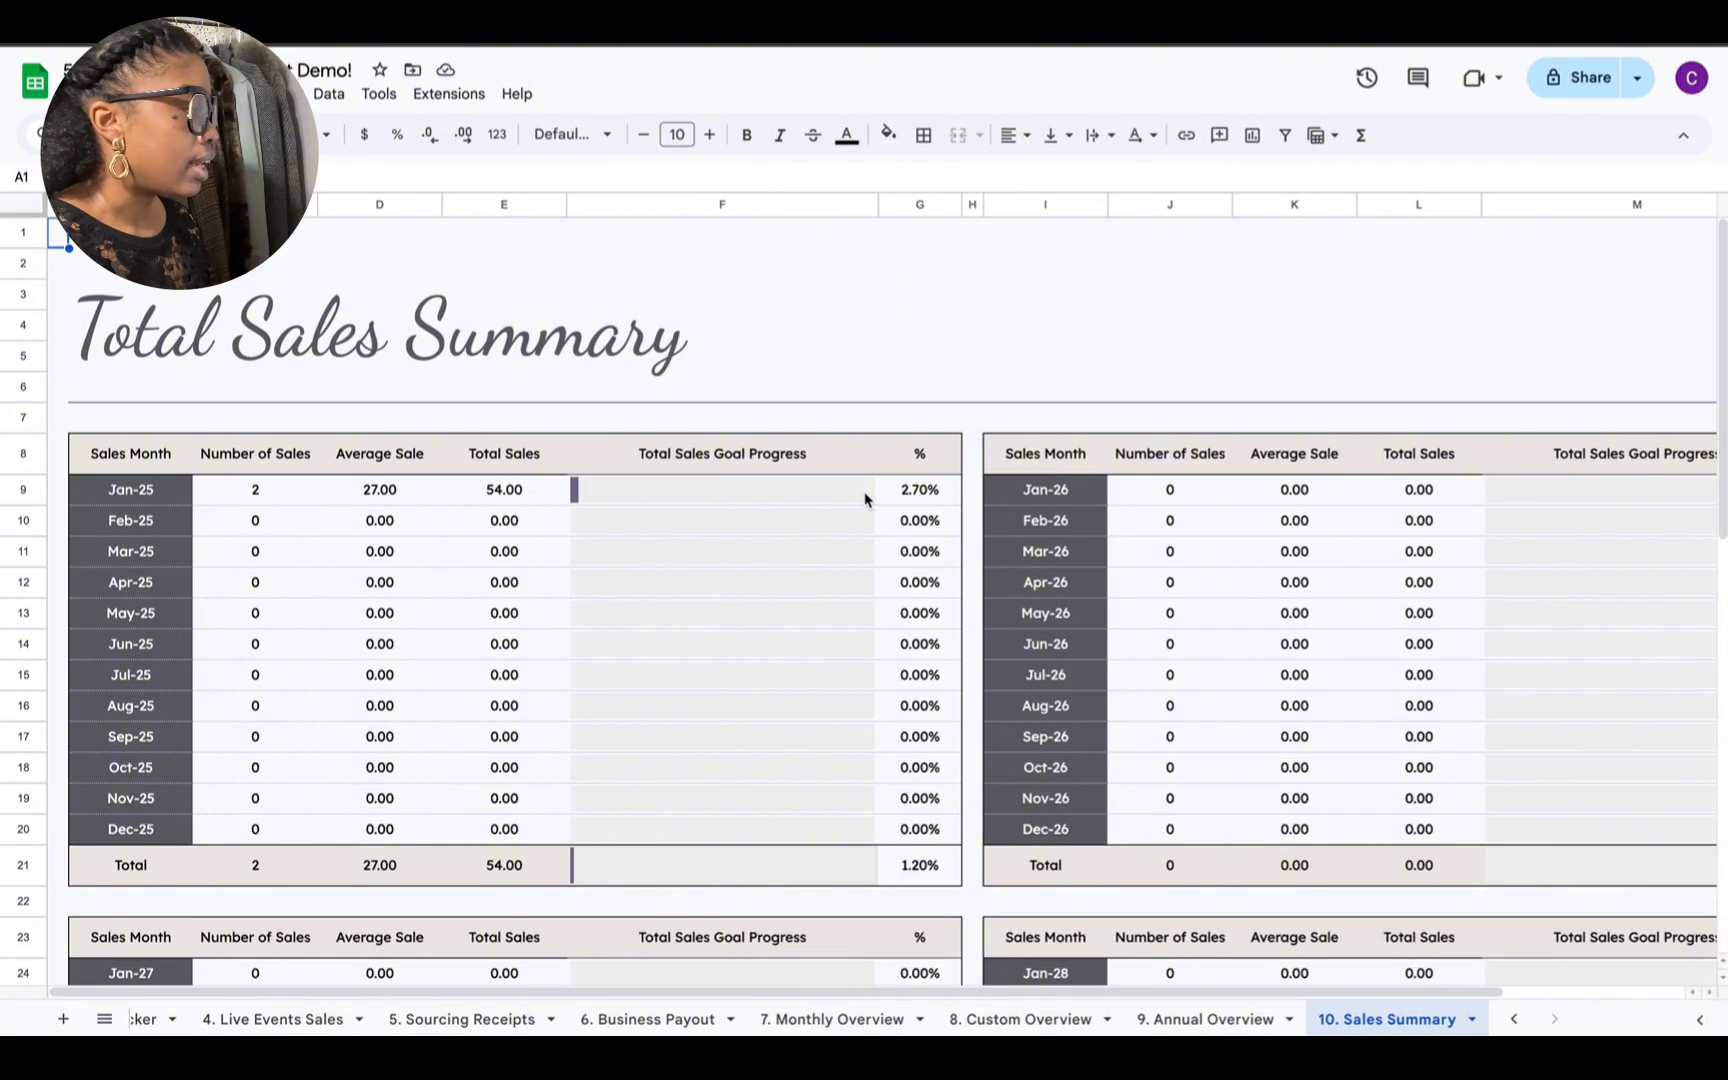
scroll(586, 733, "down", 3)
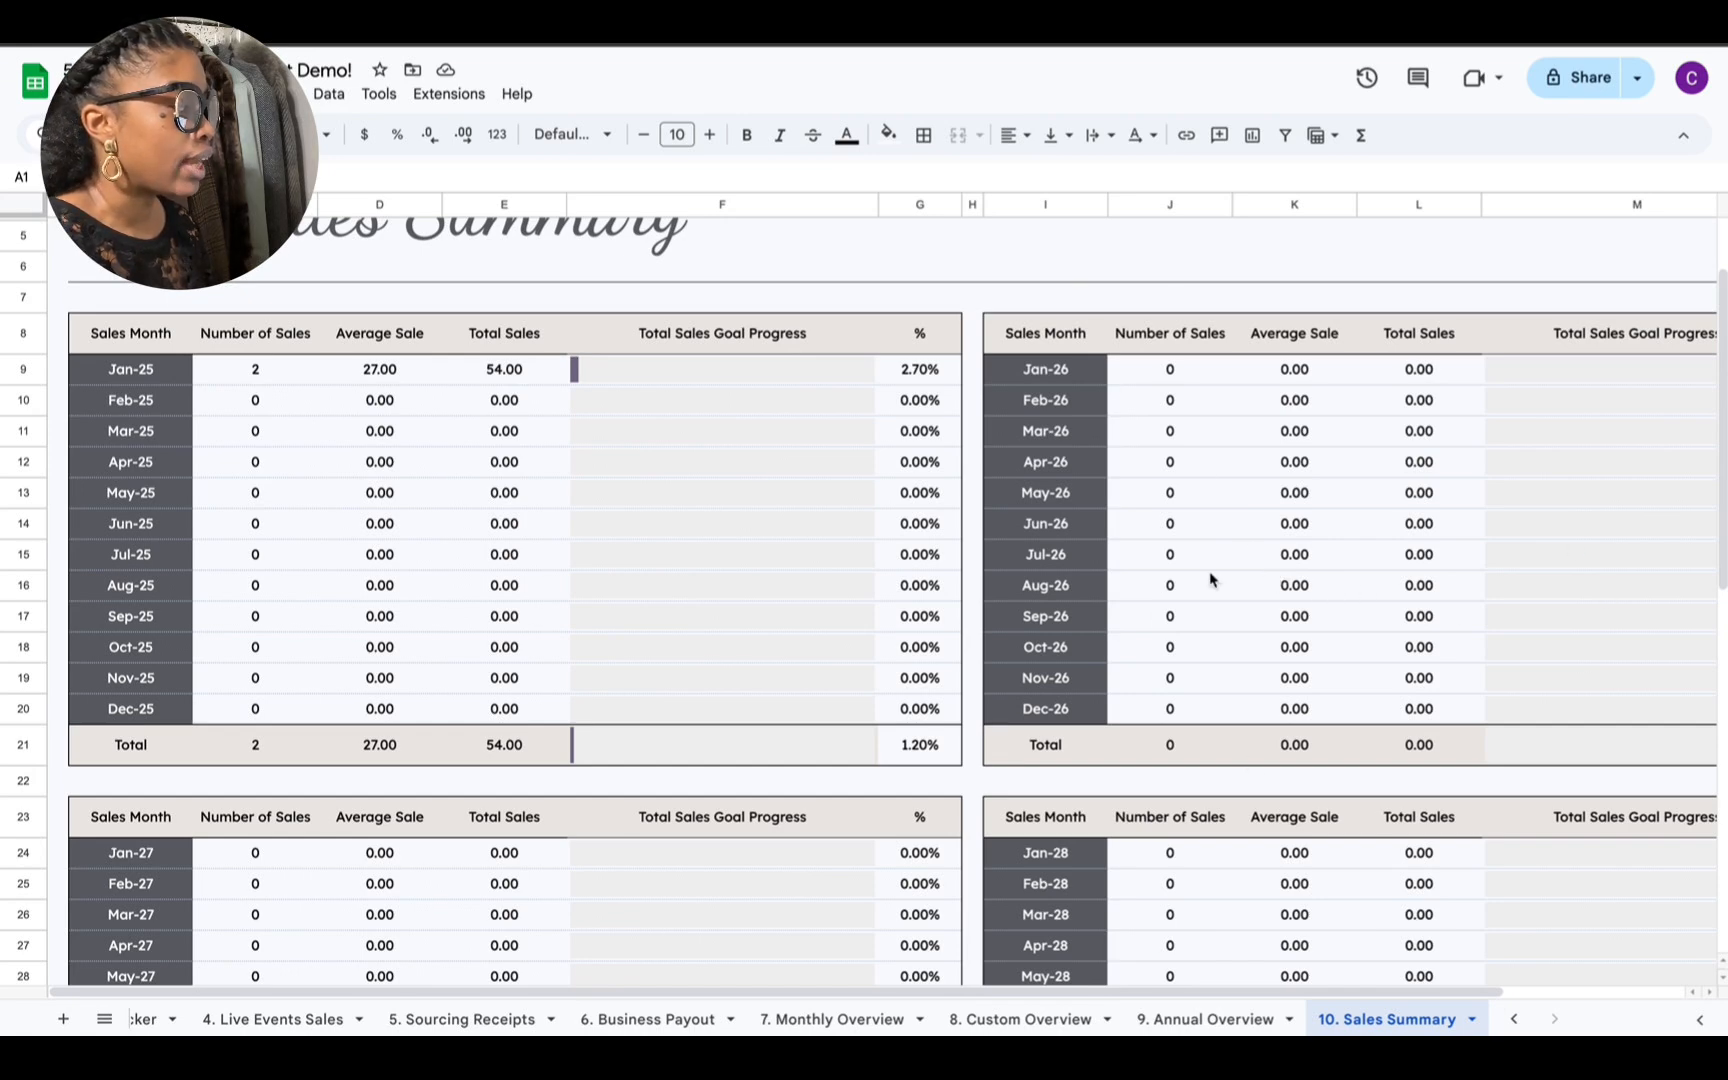
scroll(1090, 658, "down", 3)
scroll(1088, 658, "down", 3)
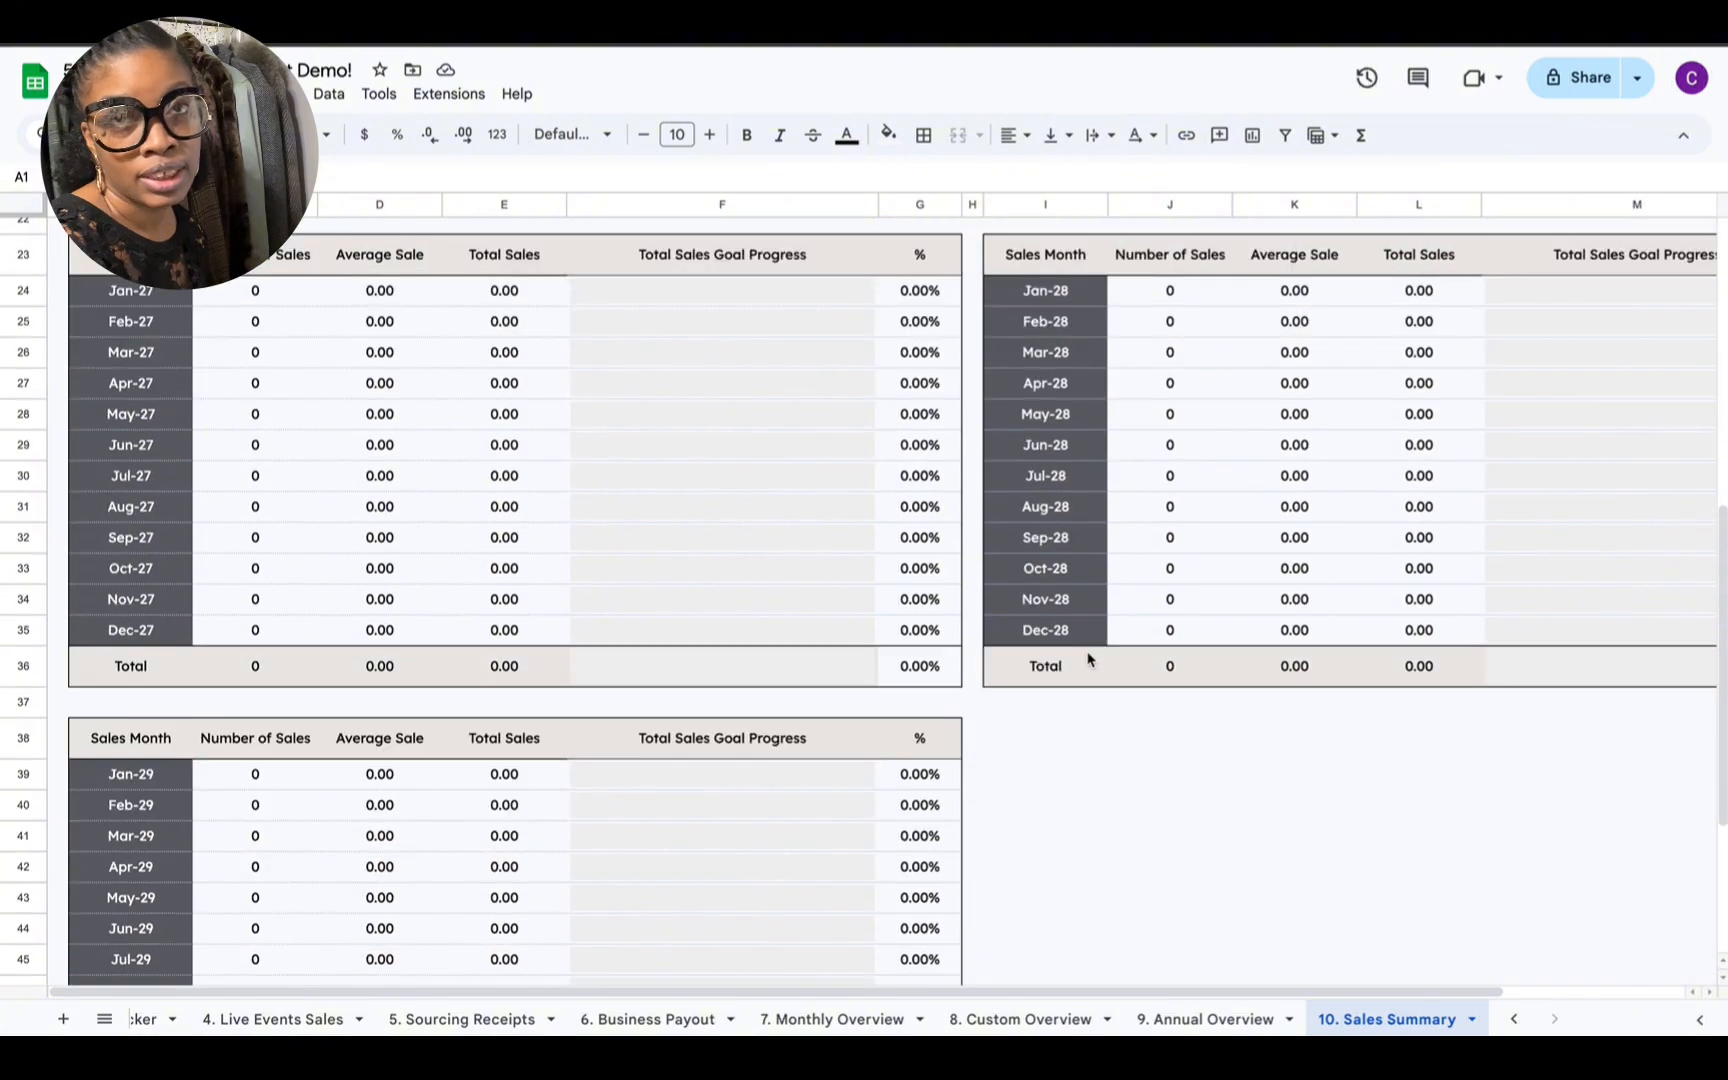
scroll(771, 755, "down", 3)
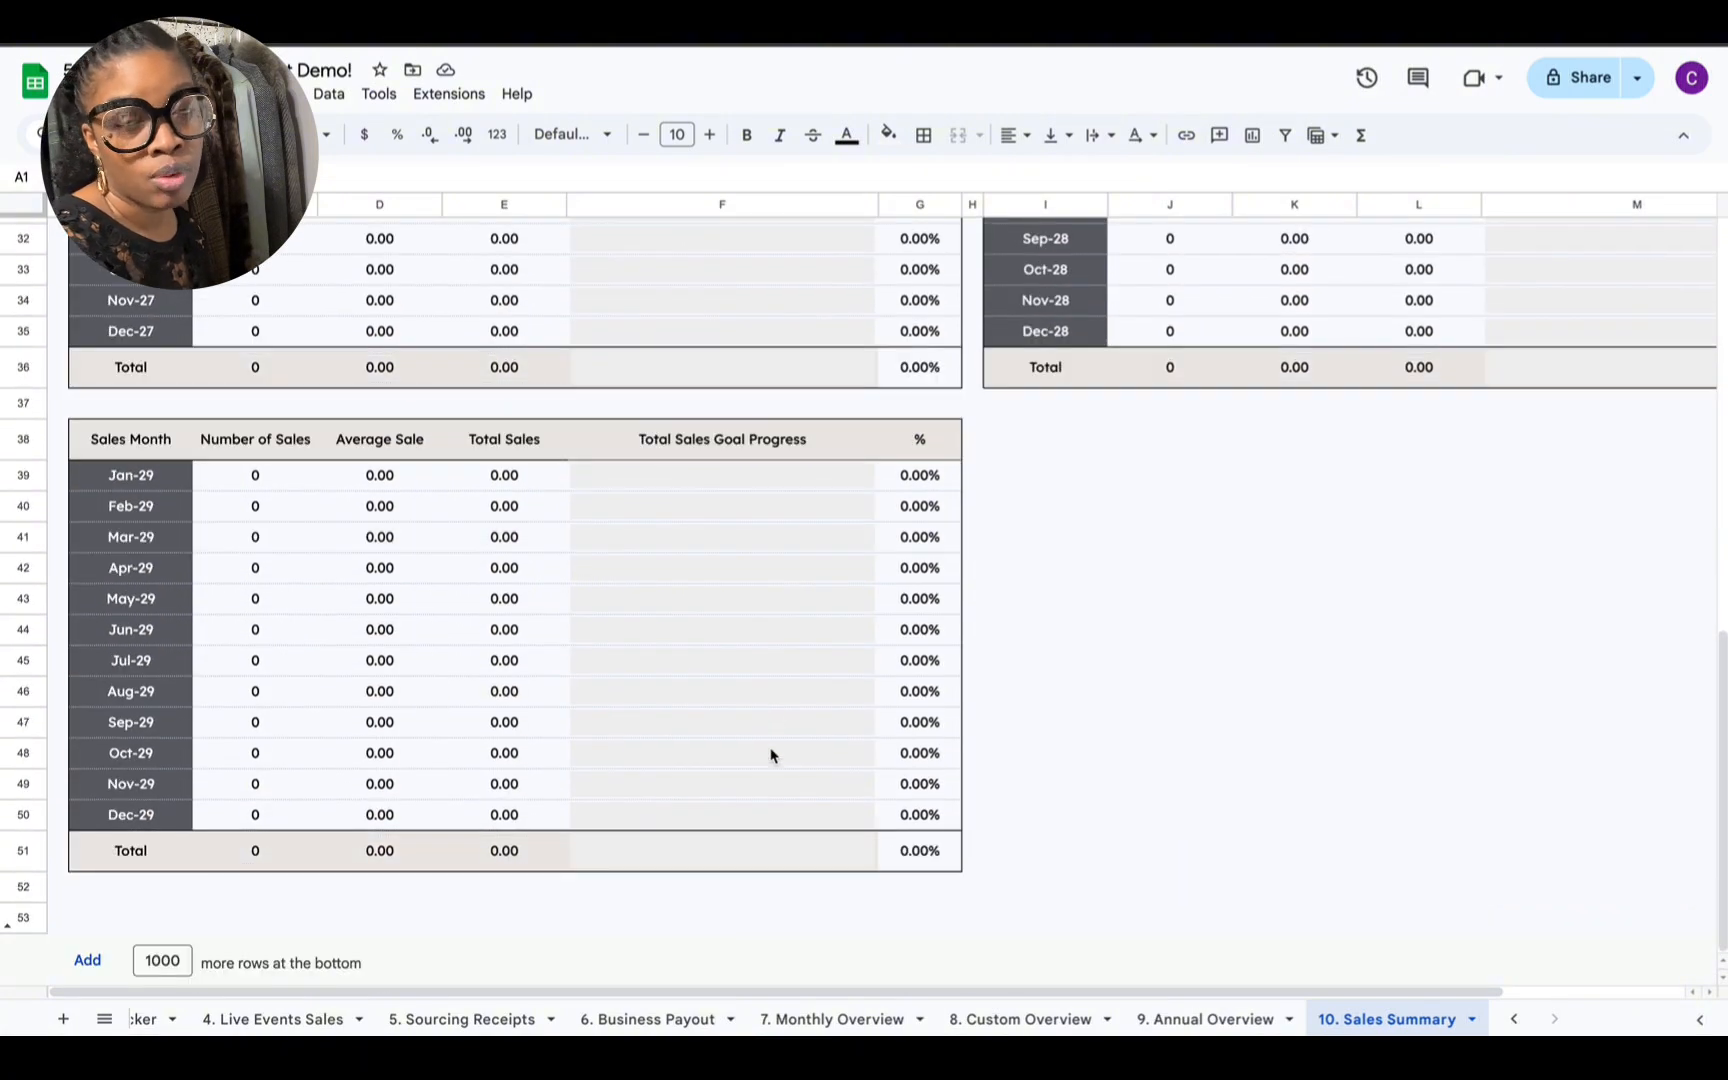
scroll(771, 755, "up", 10)
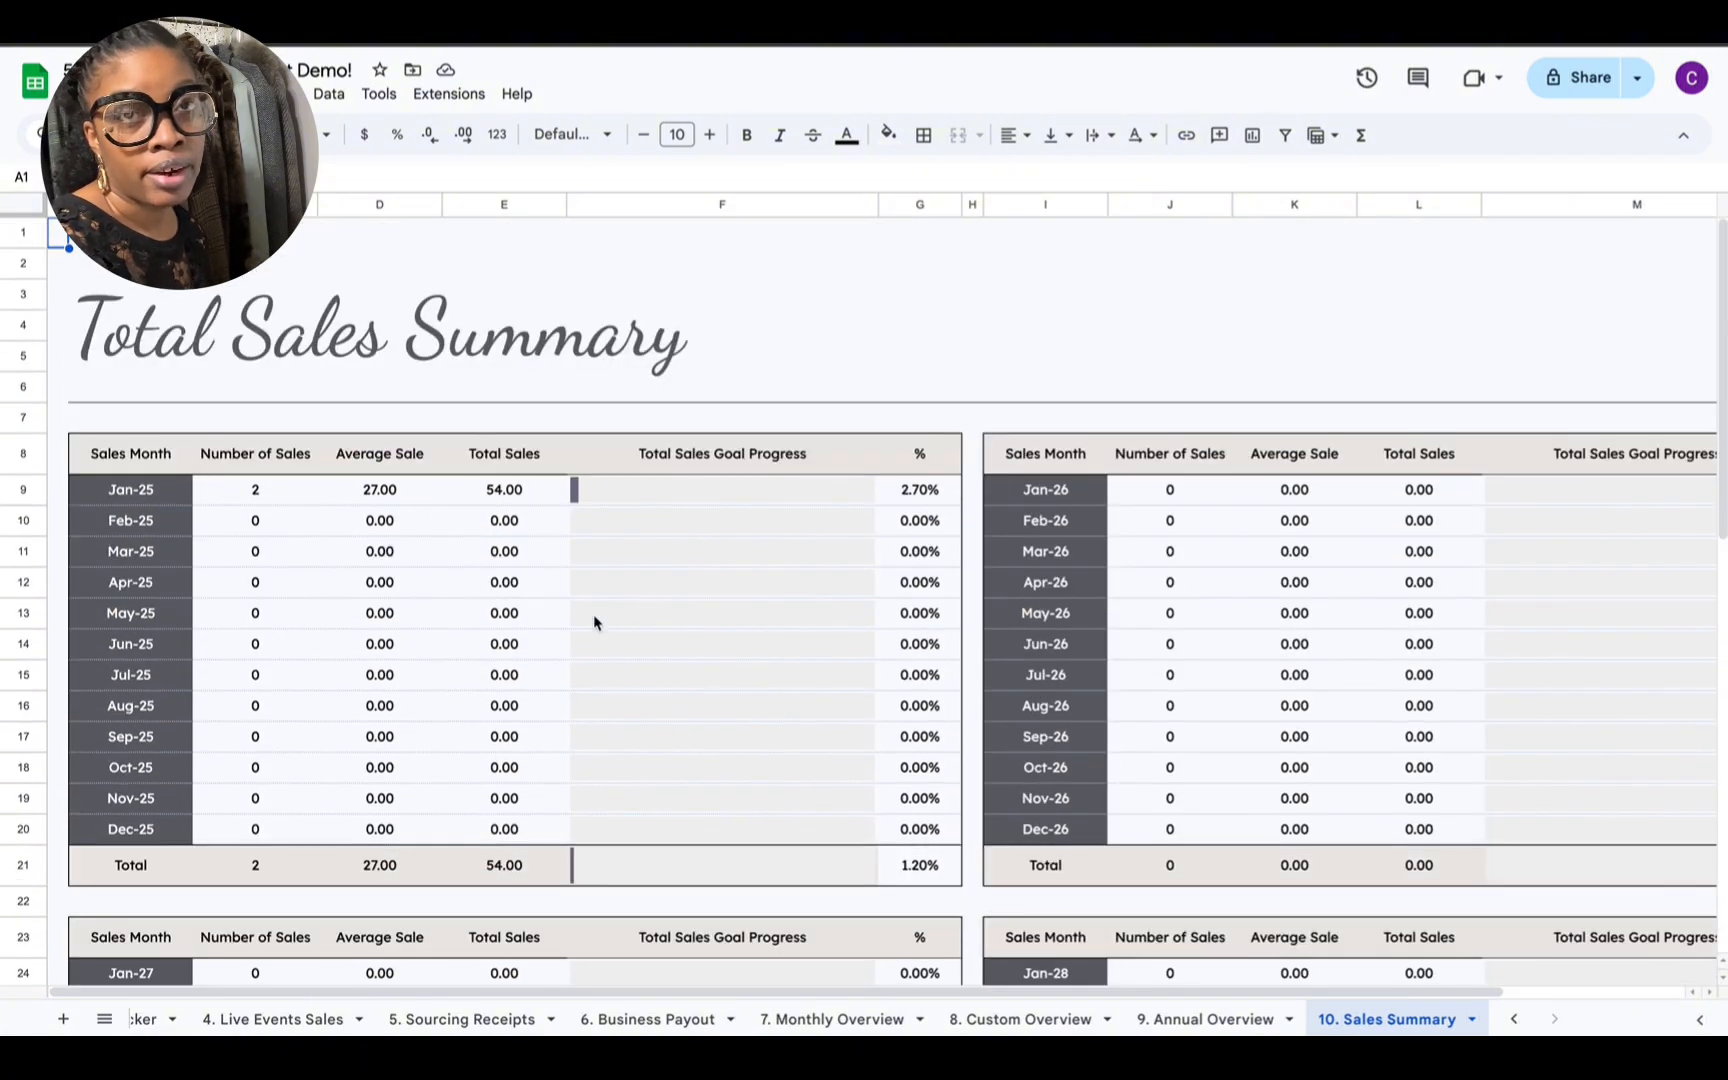